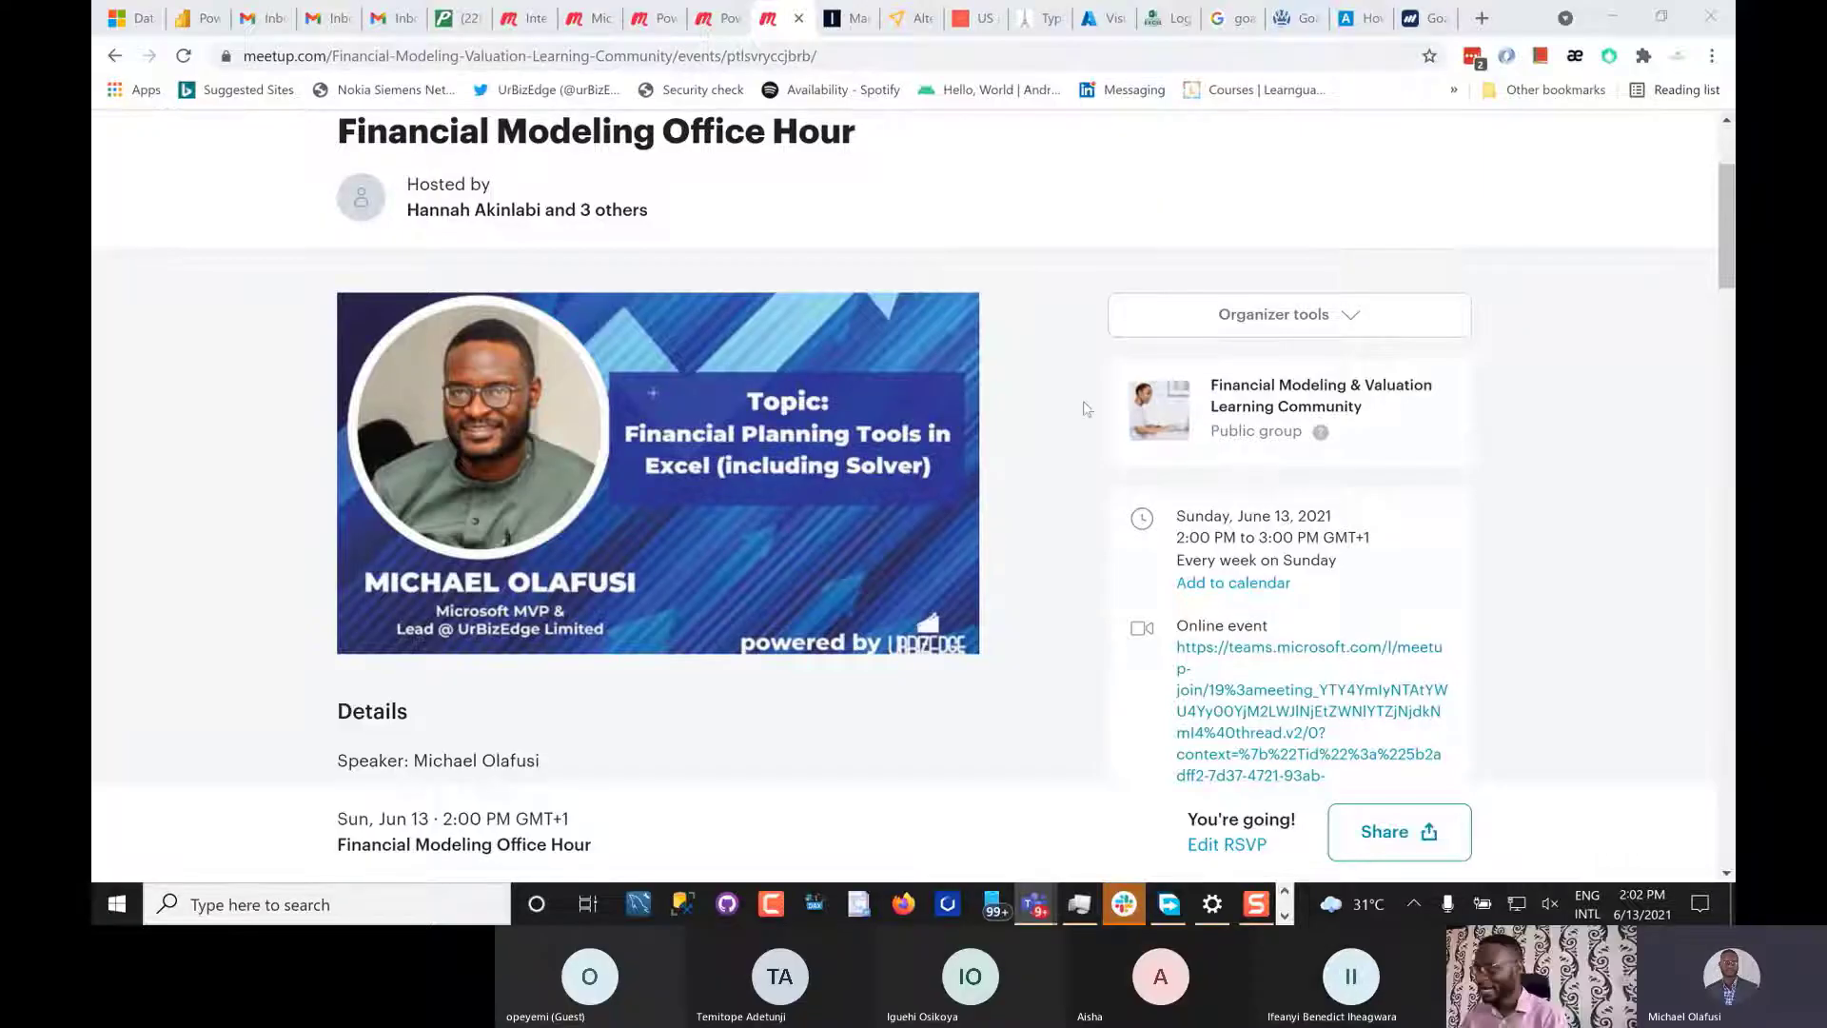
# Review the event details on the Meetup page and switch to the Planning Tools in Excel workbook in Excel.
pyautogui.scroll(-2, 203, 632)
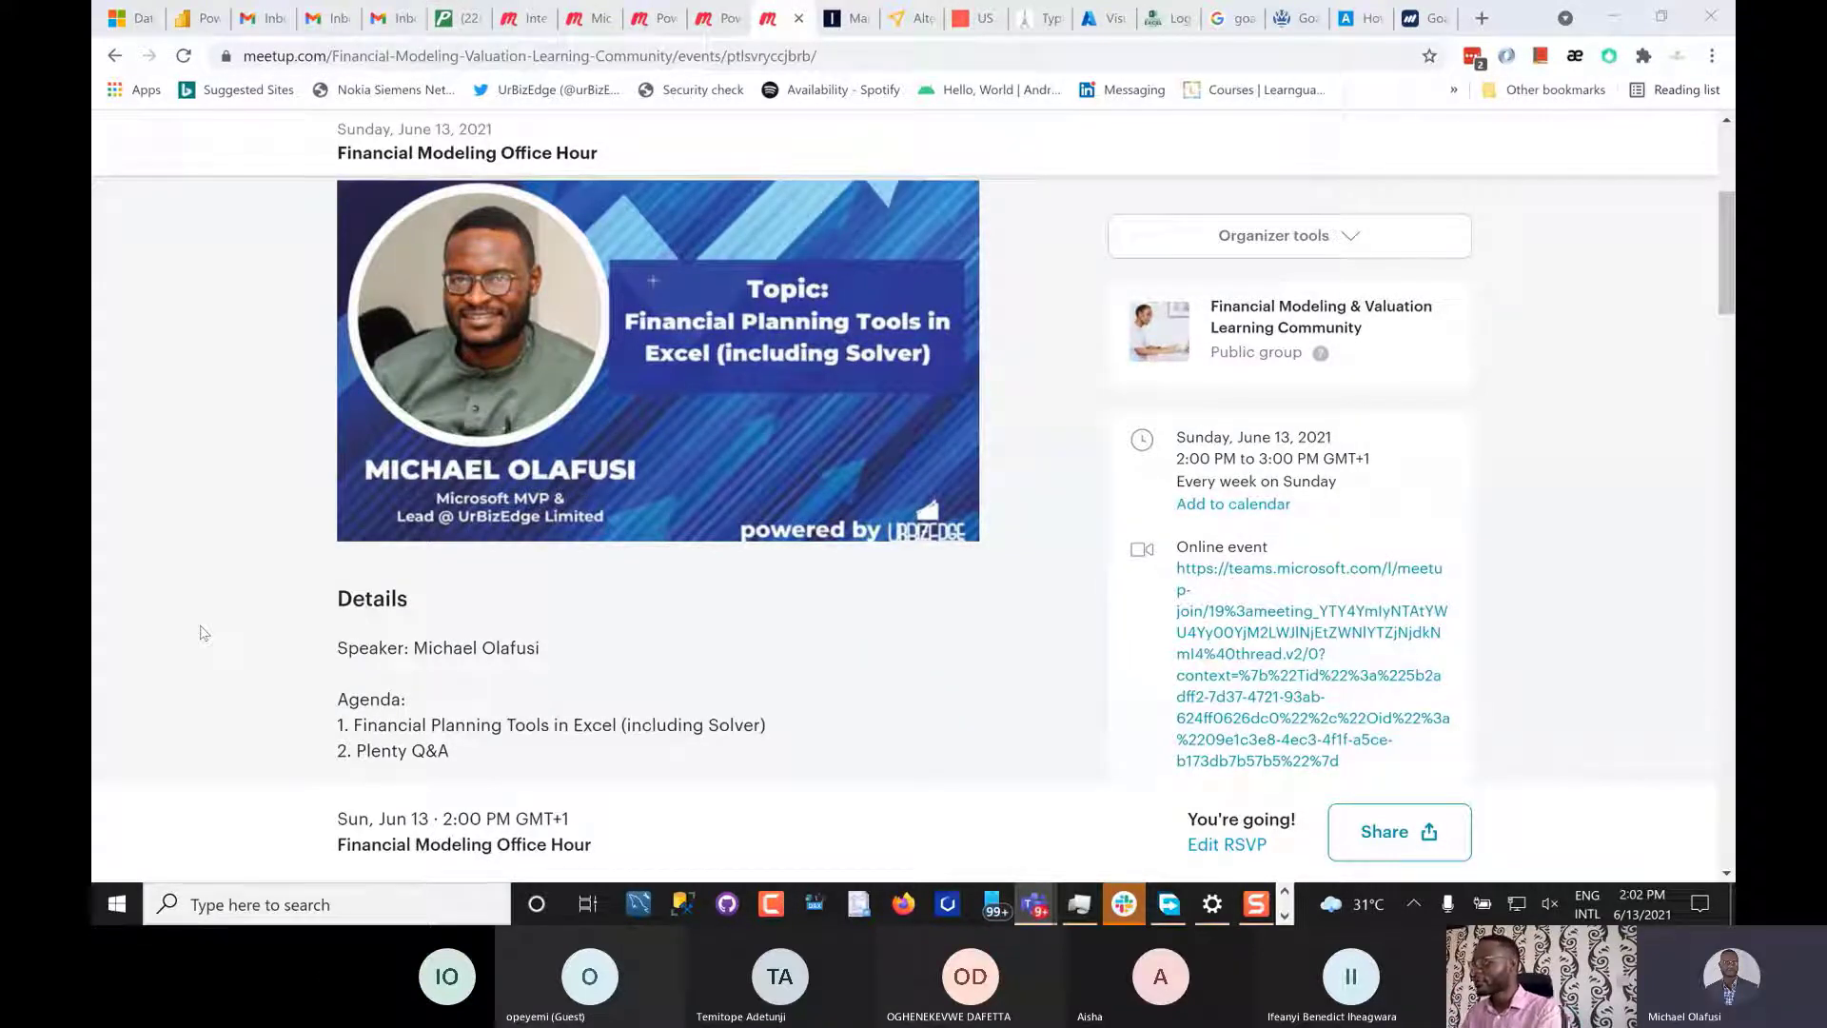
pyautogui.hotkey('alt', 'Tab')
pyautogui.hotkey('alt', 'Tab')
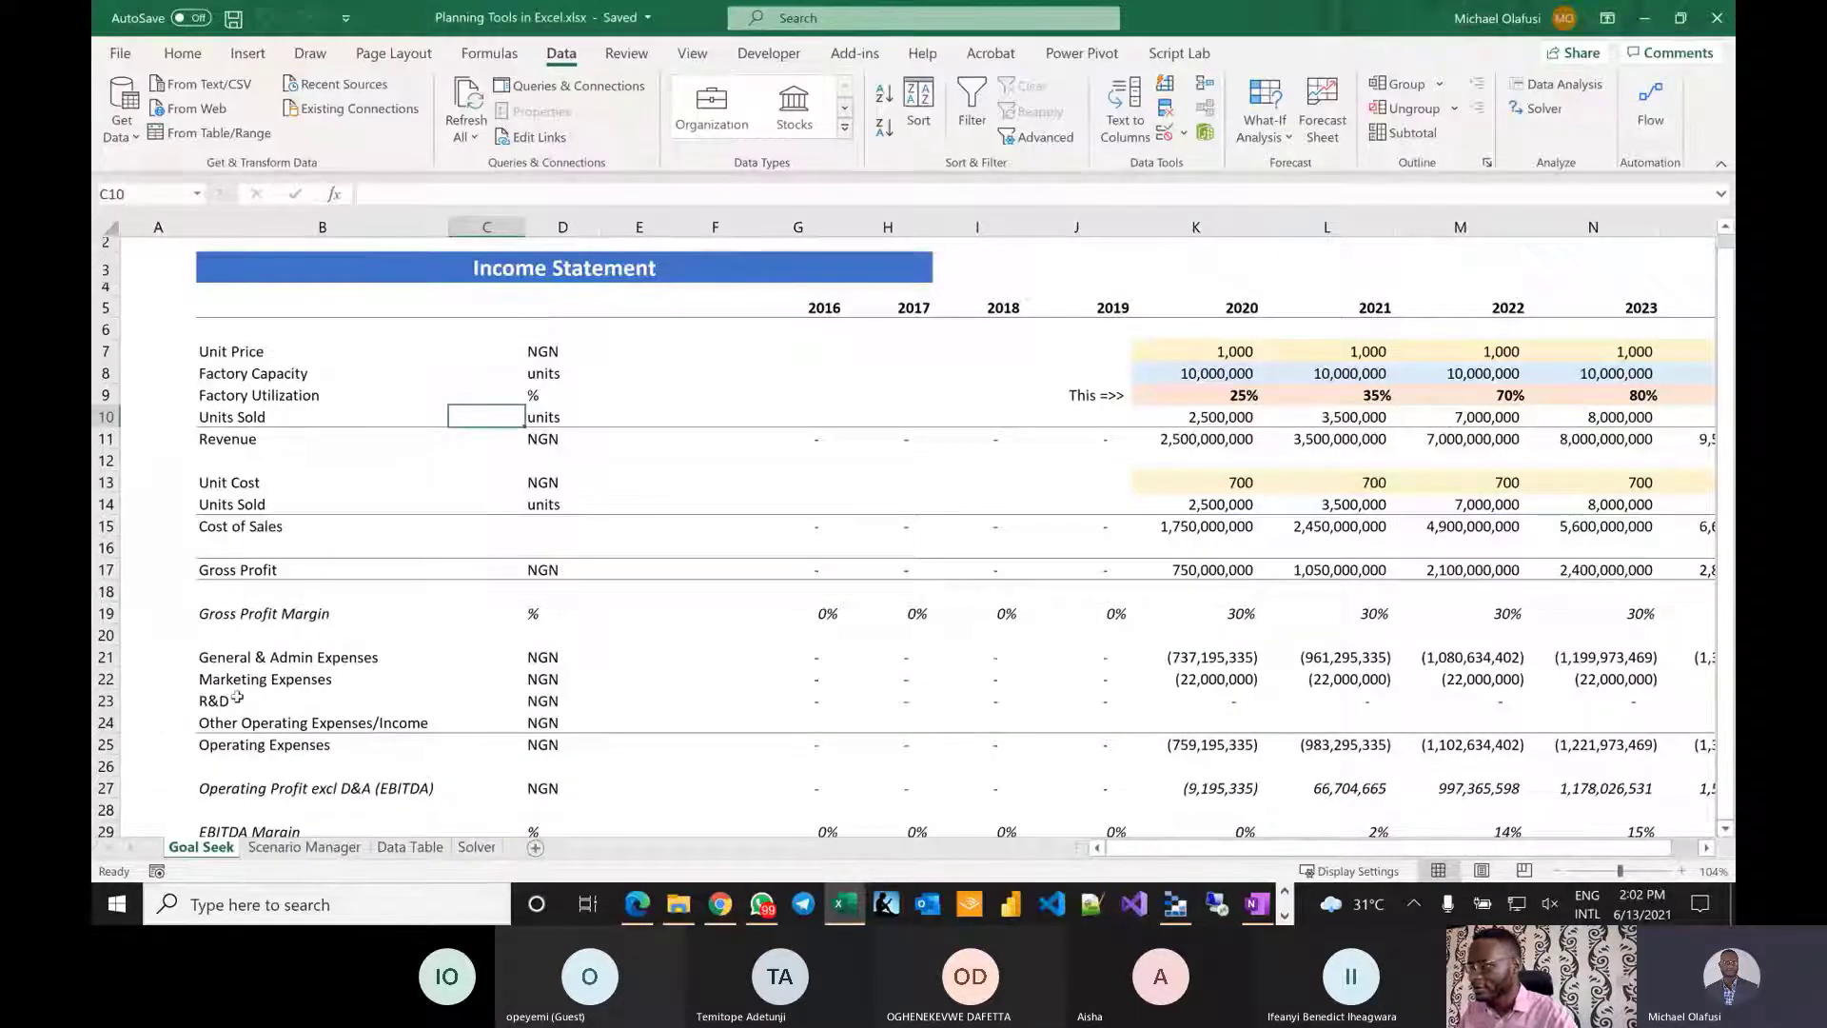
# Switch to Microsoft Azure Storage Explorer and maximize its window.
pyautogui.click(479, 634)
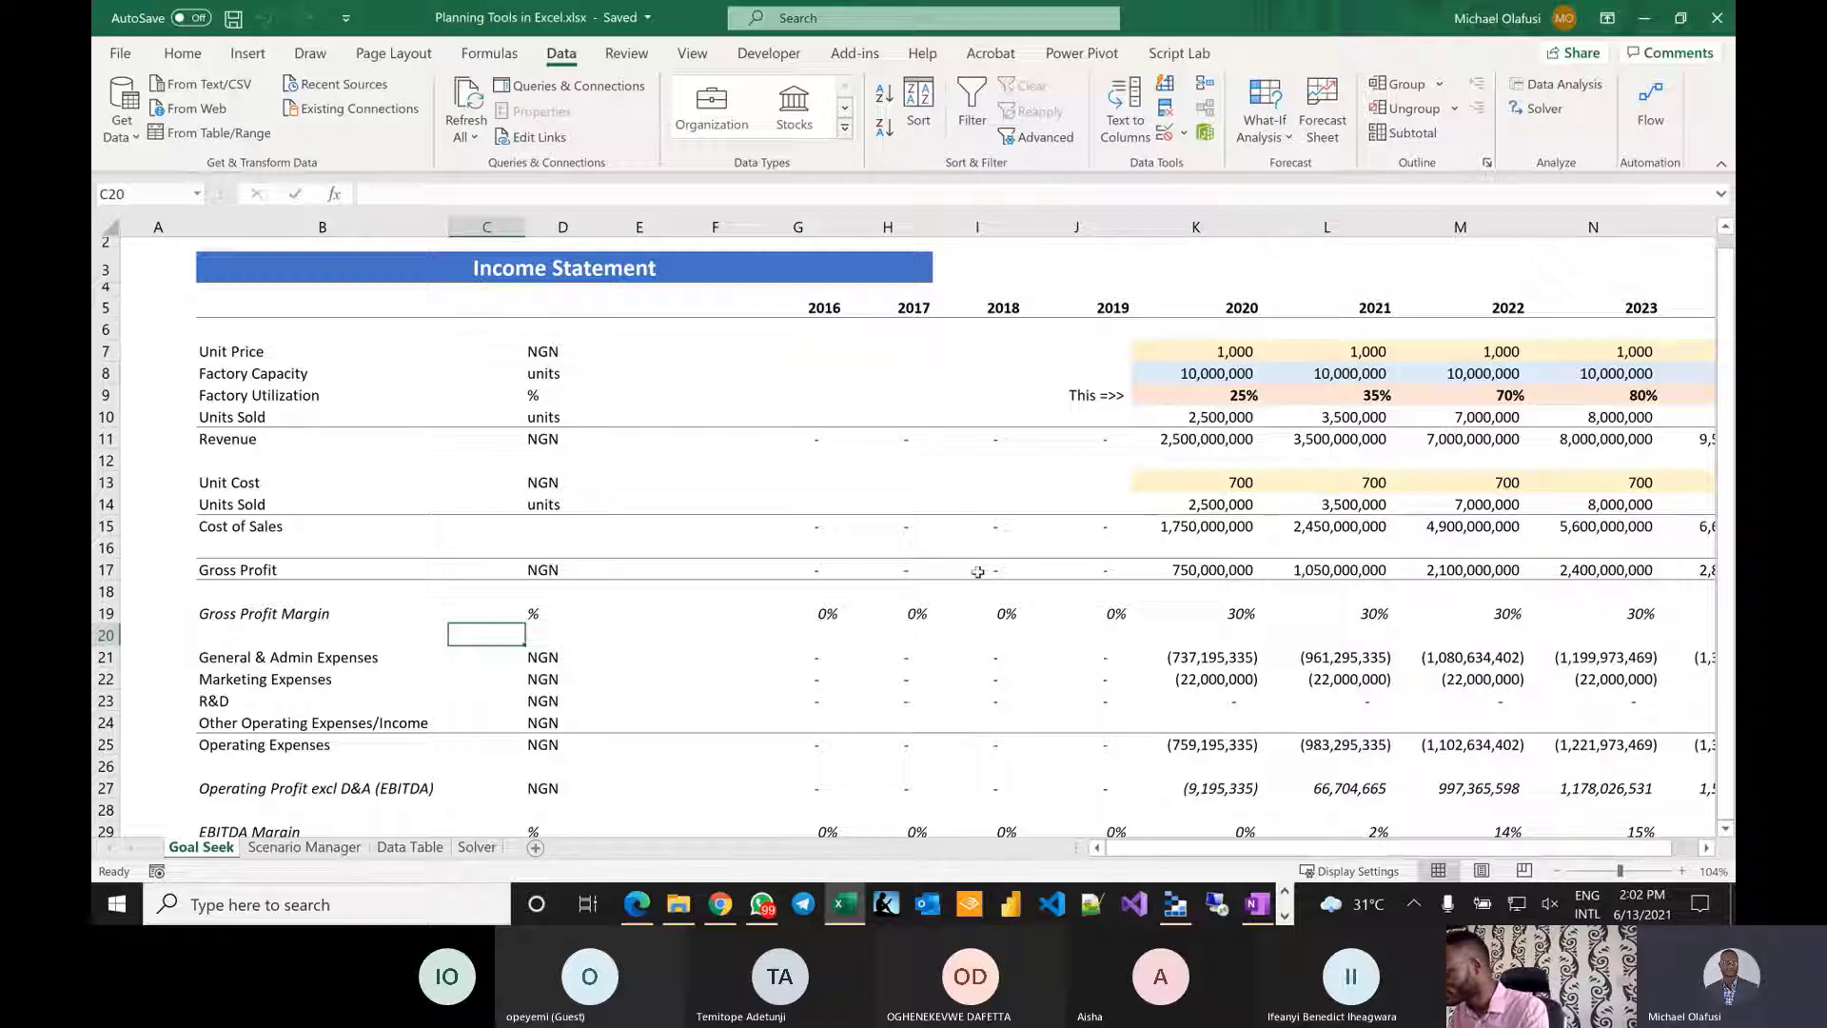
pyautogui.click(1176, 906)
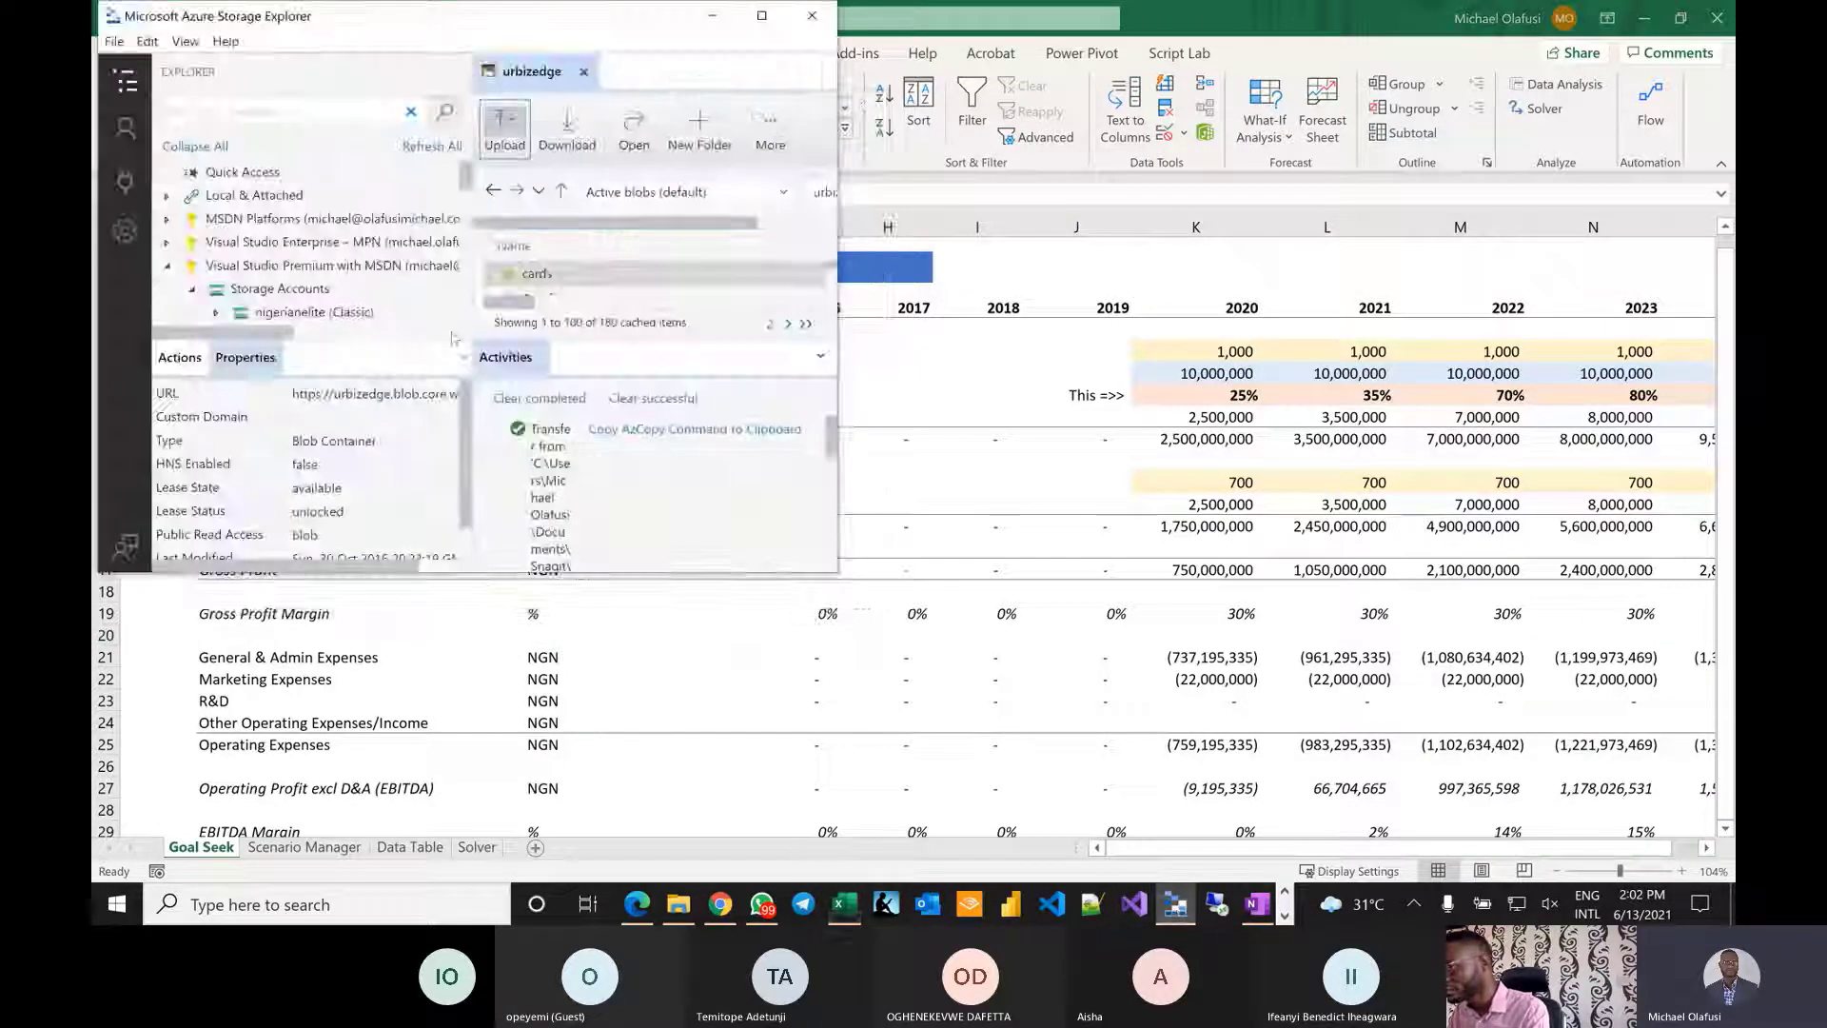
pyautogui.click(767, 25)
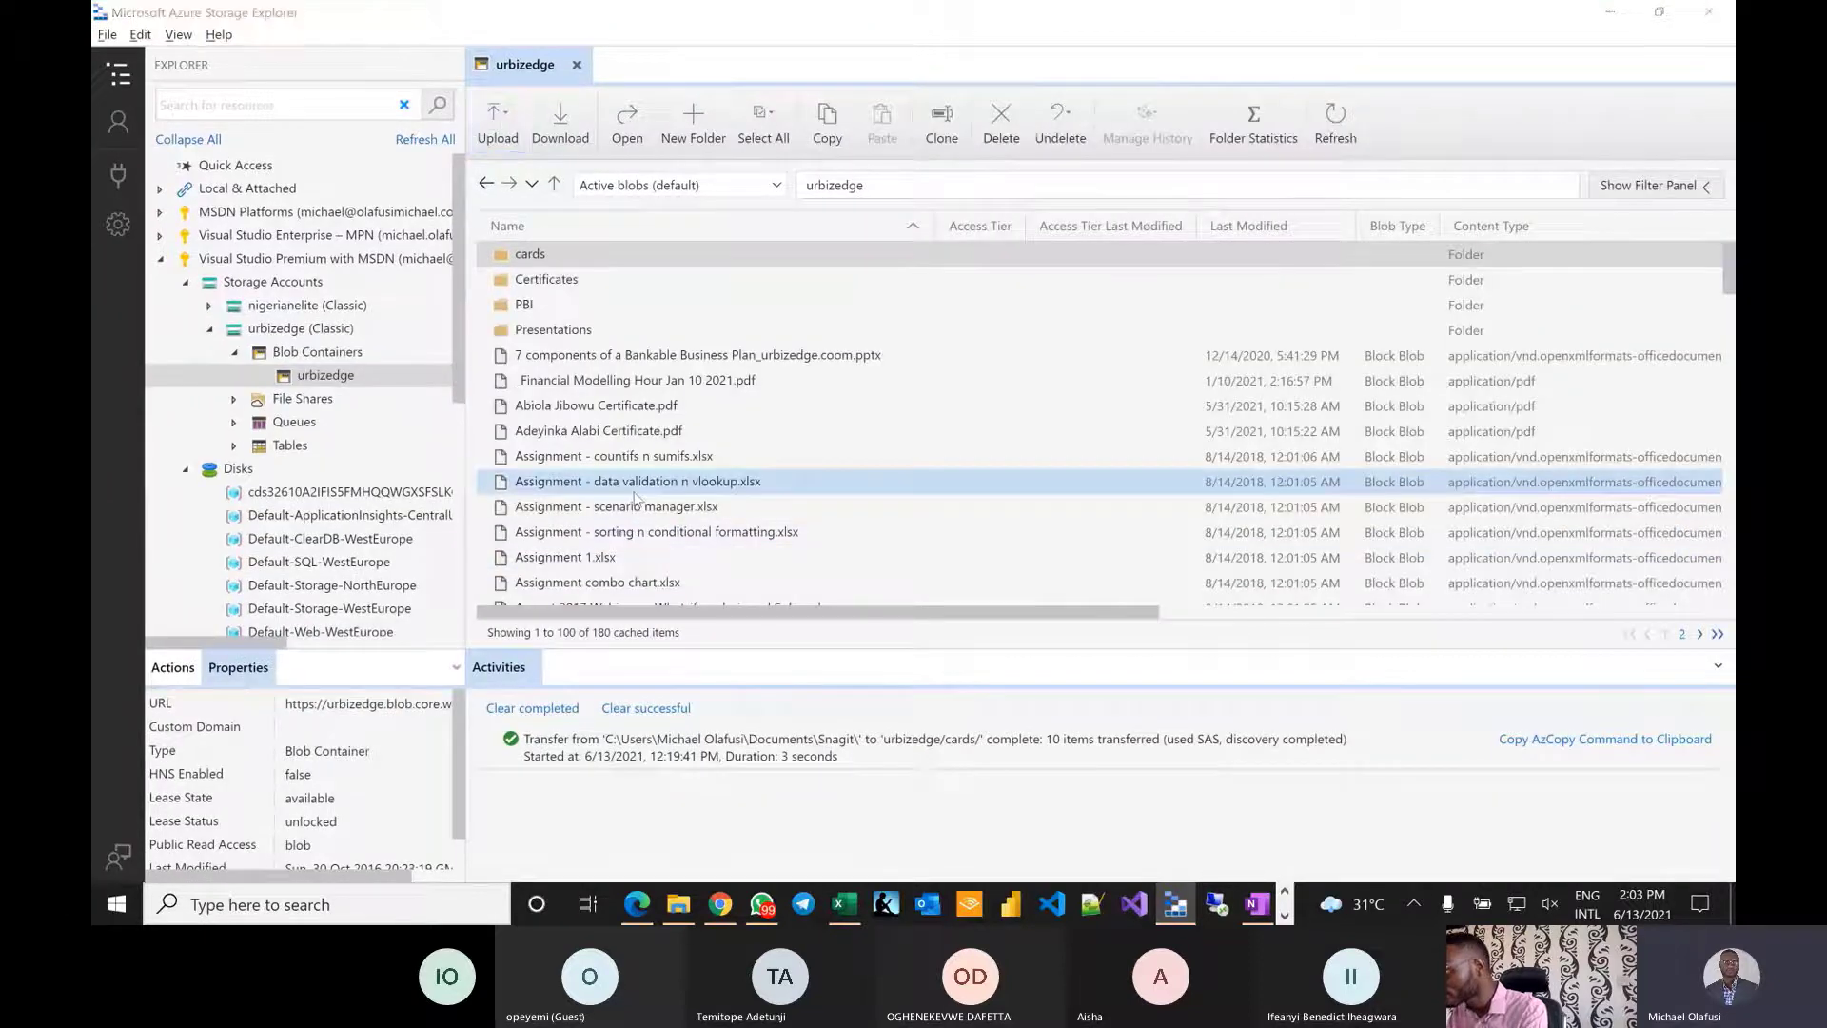
# Switch to Excel, create a blank workbook, and close Planning Tools in Excel.xlsx.
pyautogui.hotkey('alt', 'Tab')
pyautogui.click(824, 390)
pyautogui.hotkey('ctrl', 'n')
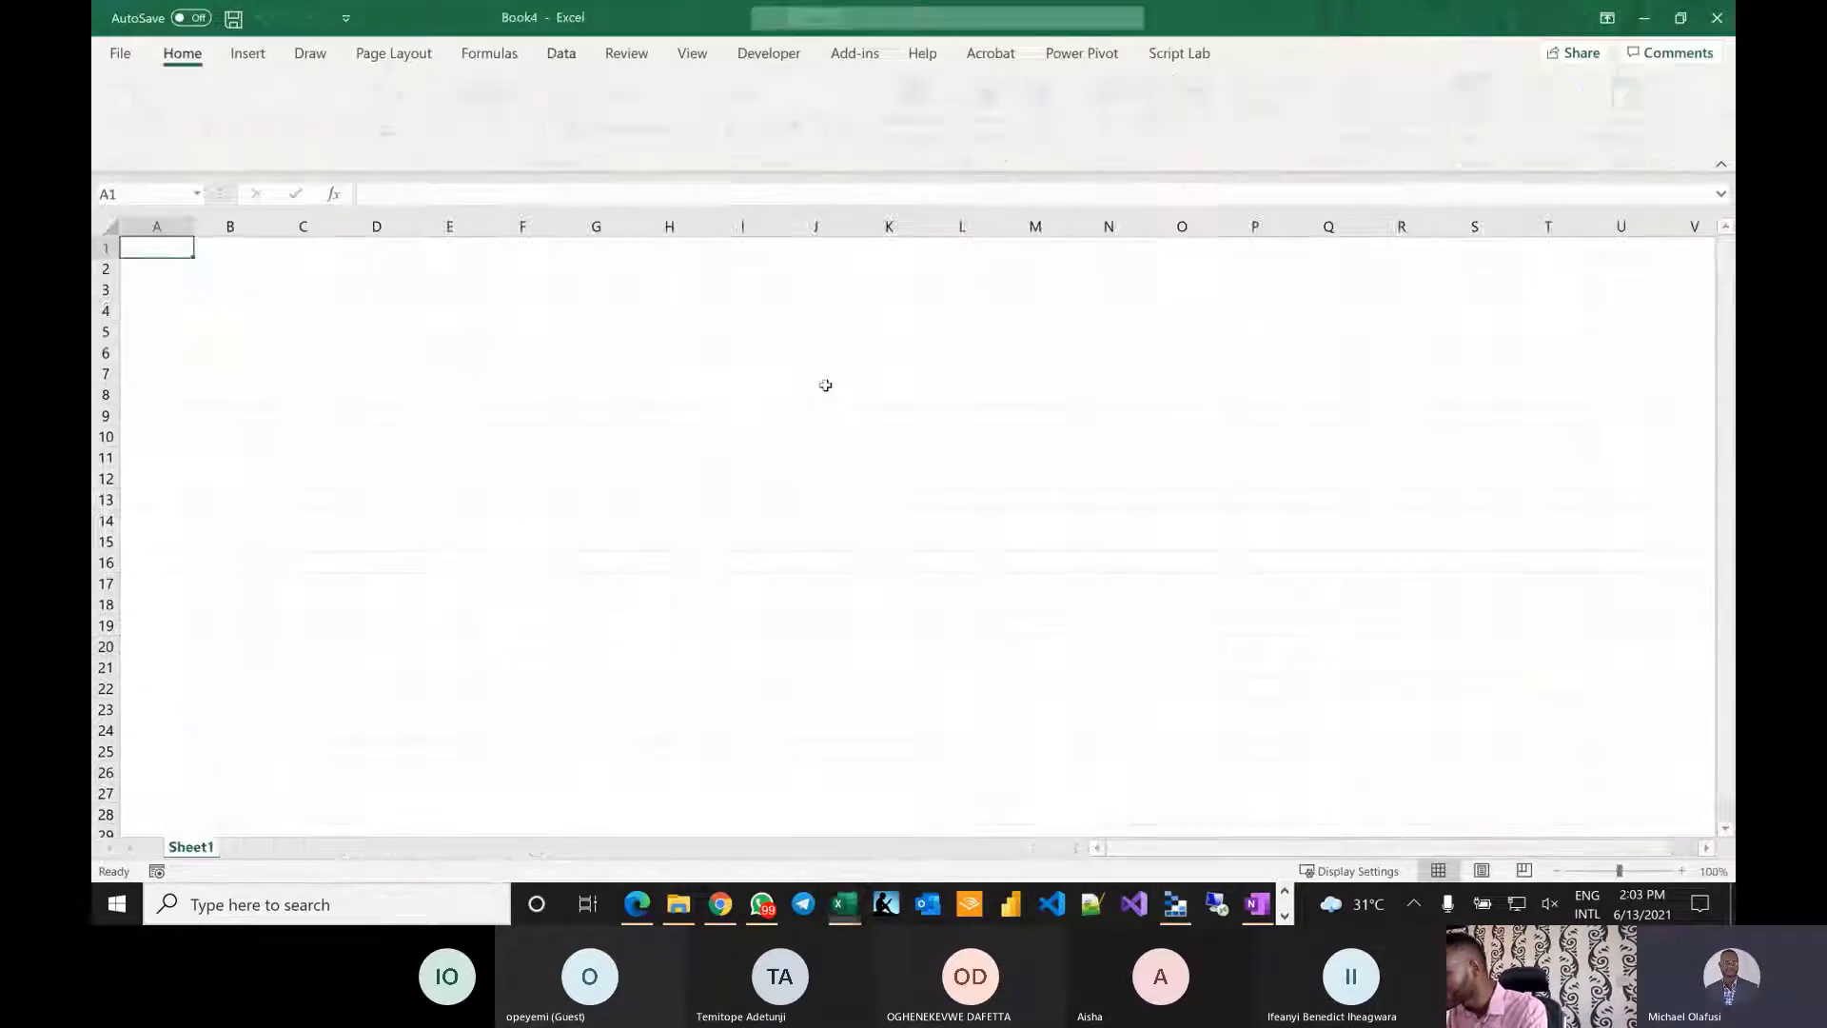
pyautogui.hotkey('alt', 'Tab')
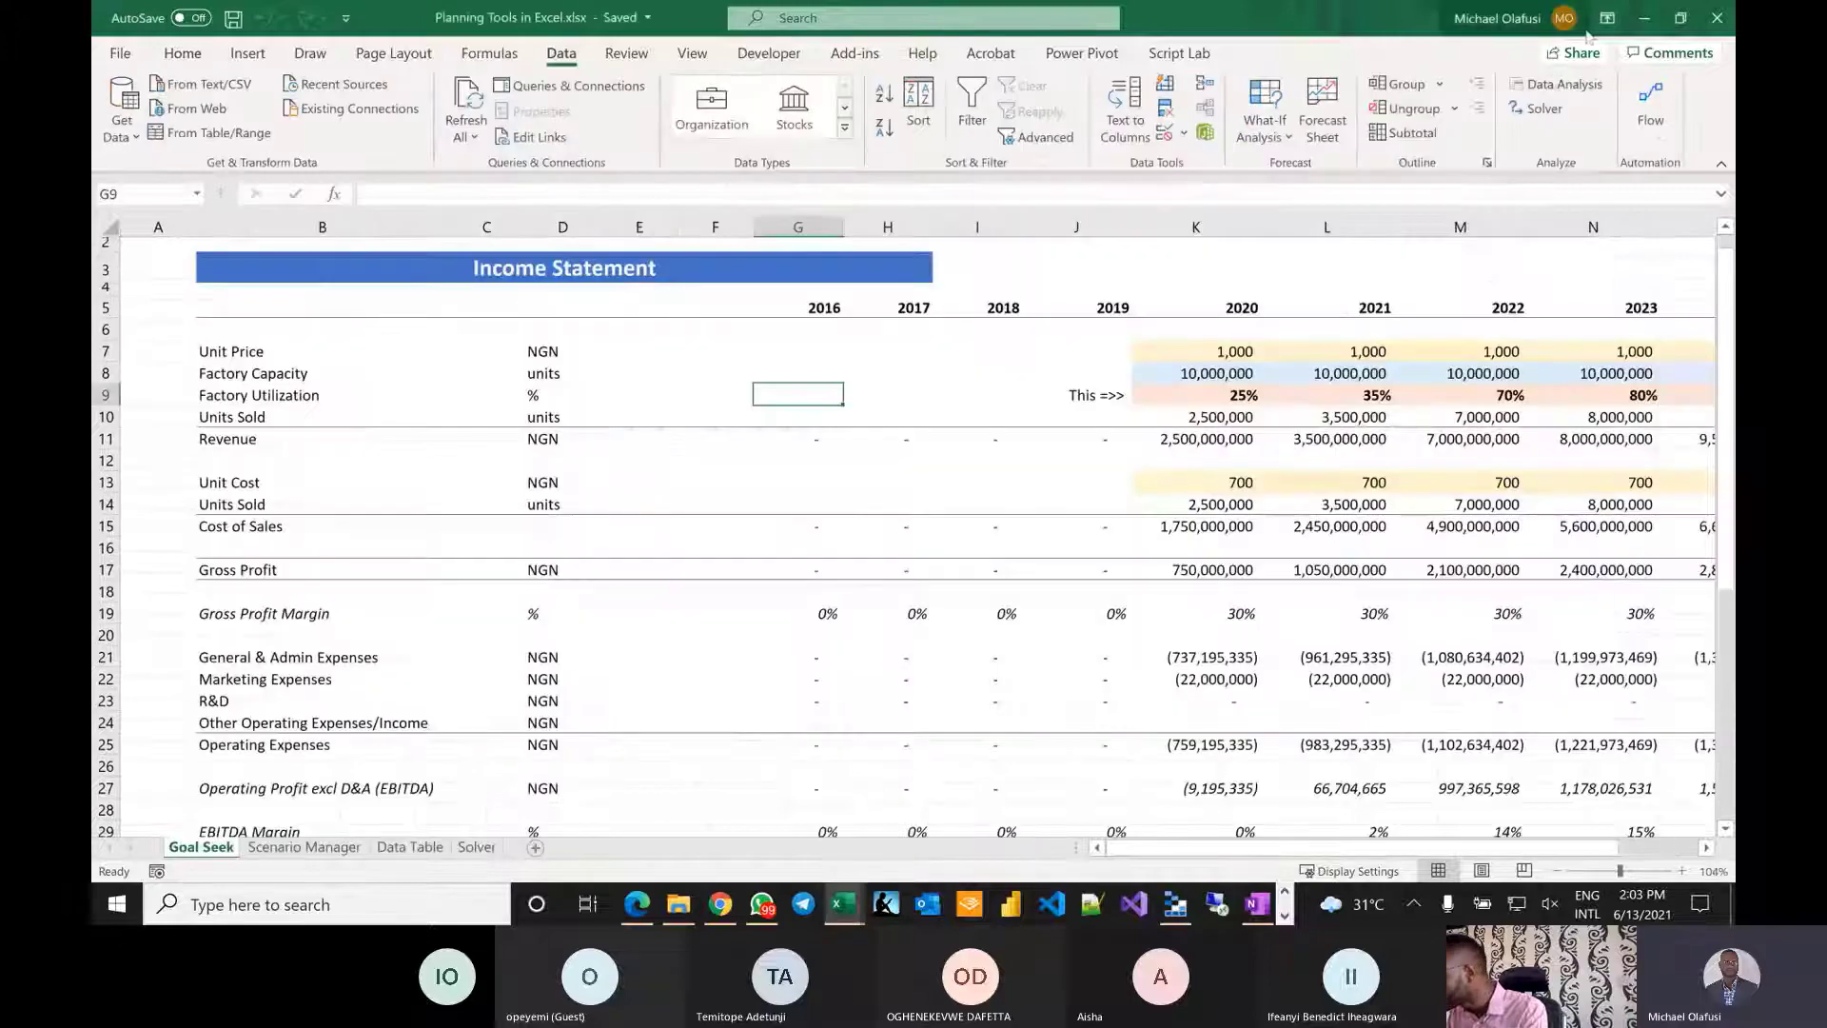
pyautogui.click(1718, 28)
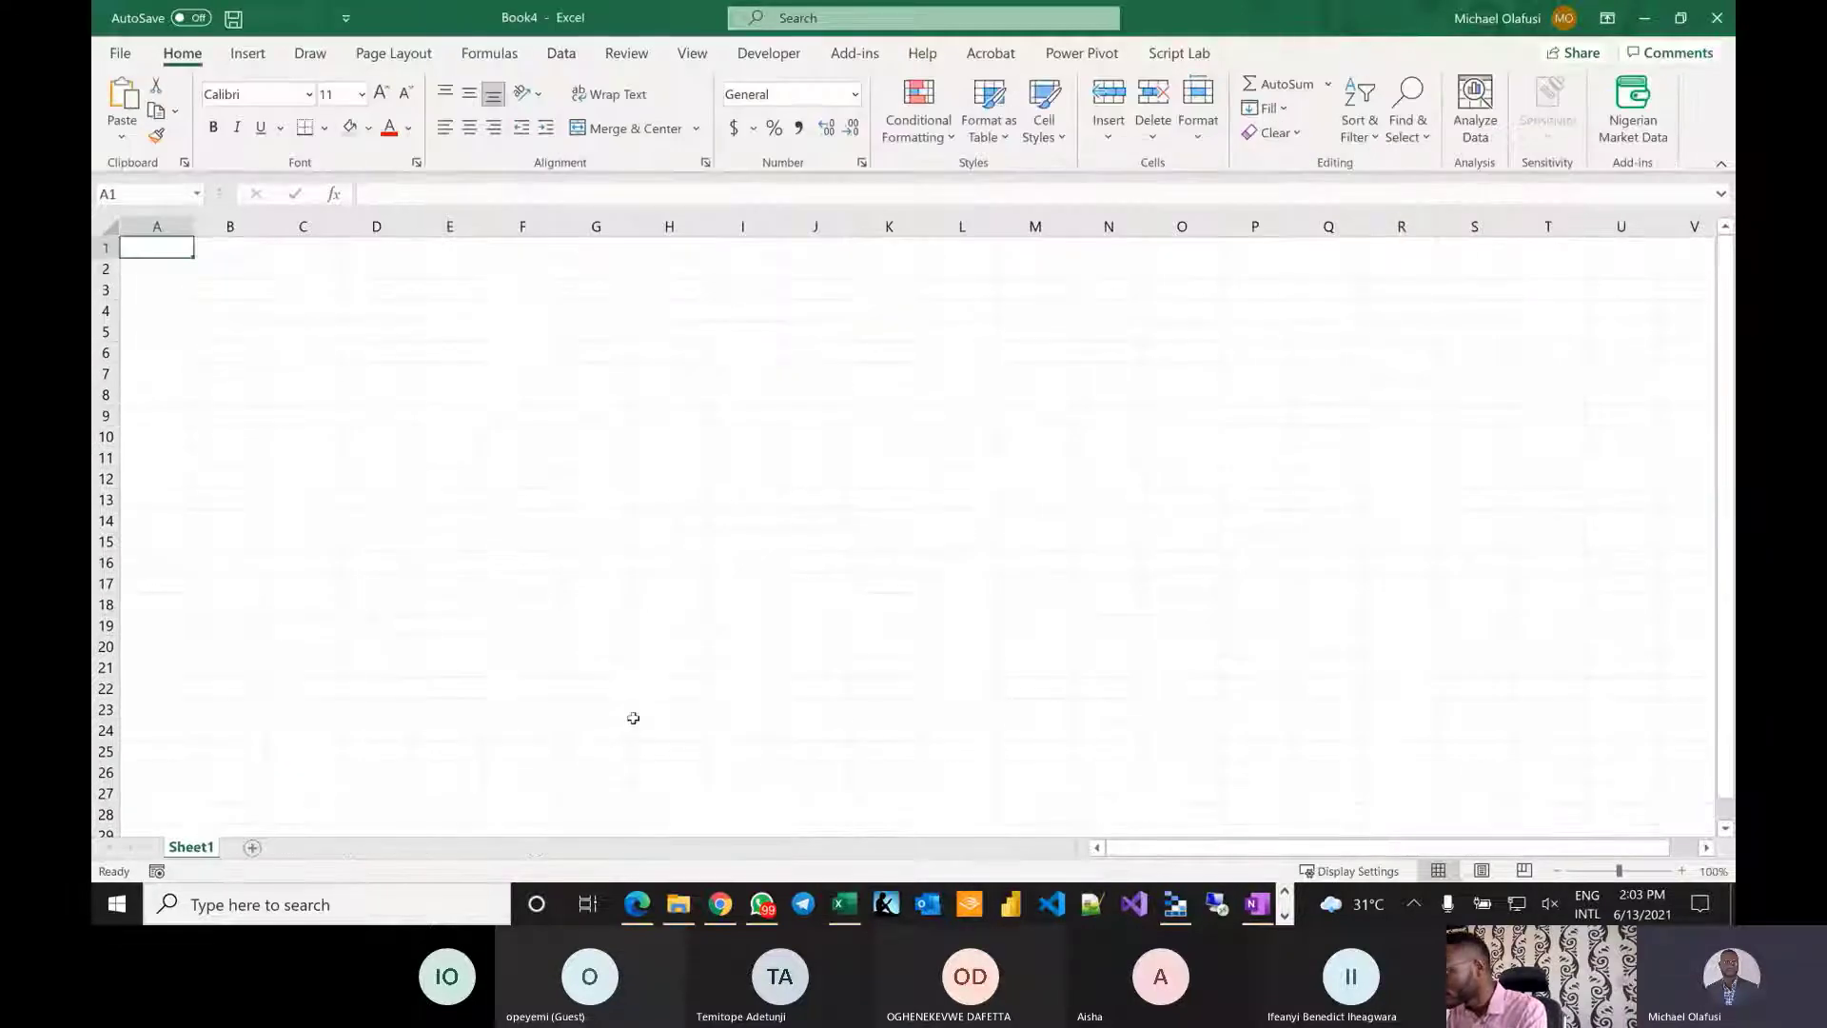
# Switch to Azure Storage Explorer and upload Planning Tools in Excel.xlsx from Documents to the root of the urbizedge container as a block blob.
pyautogui.hotkey('alt', 'Tab')
pyautogui.hotkey('alt', 'Tab')
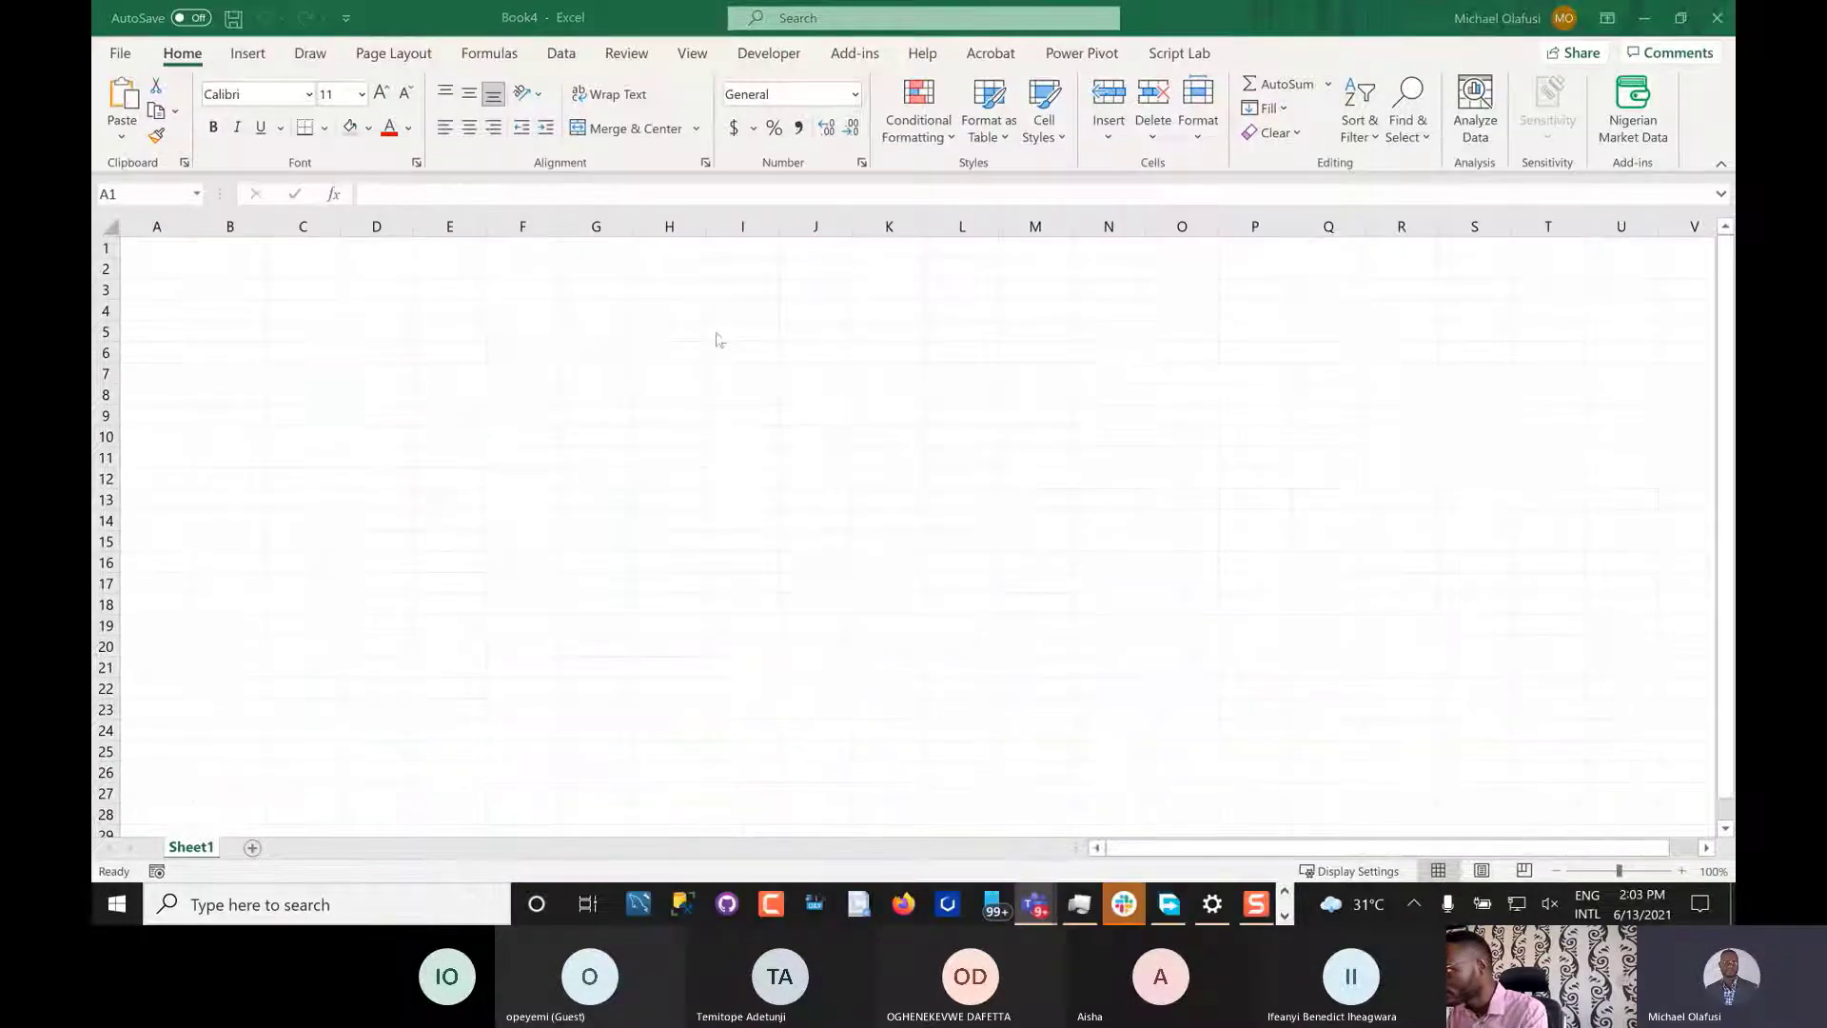
pyautogui.hotkey('alt', 'Tab')
pyautogui.hotkey('alt', 'Tab')
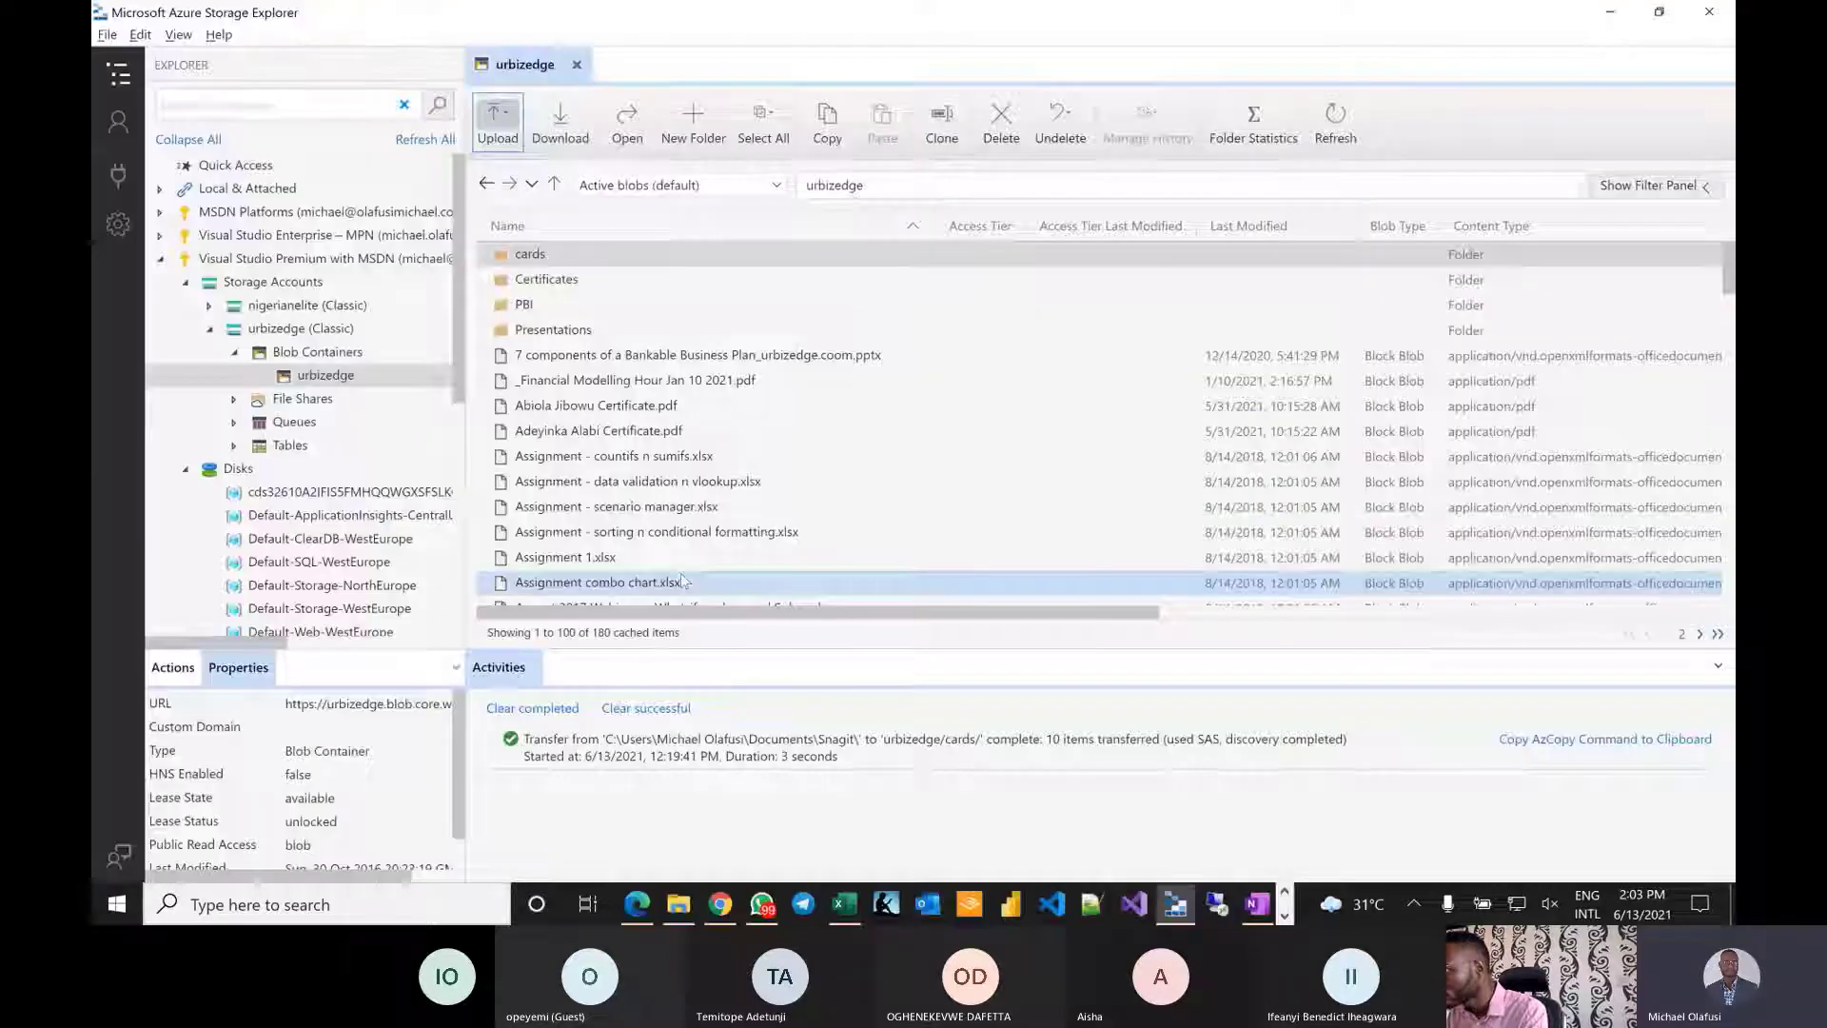
pyautogui.click(497, 118)
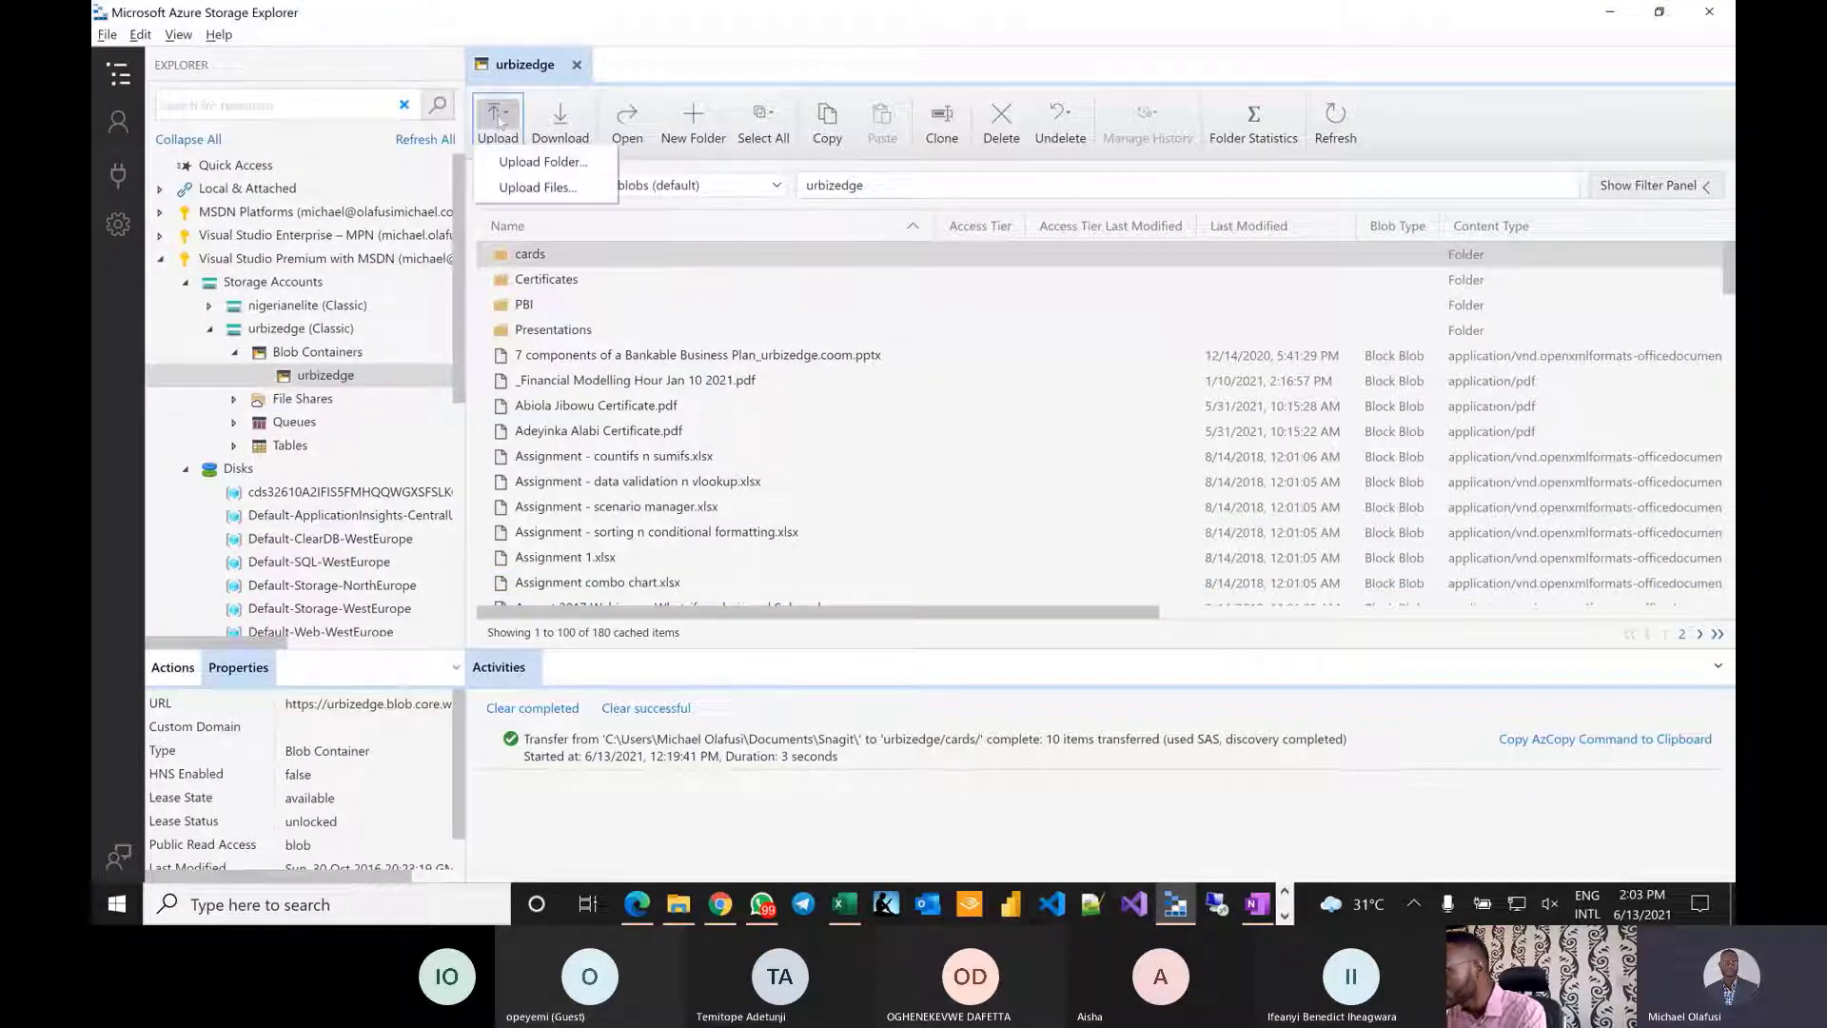
pyautogui.click(537, 188)
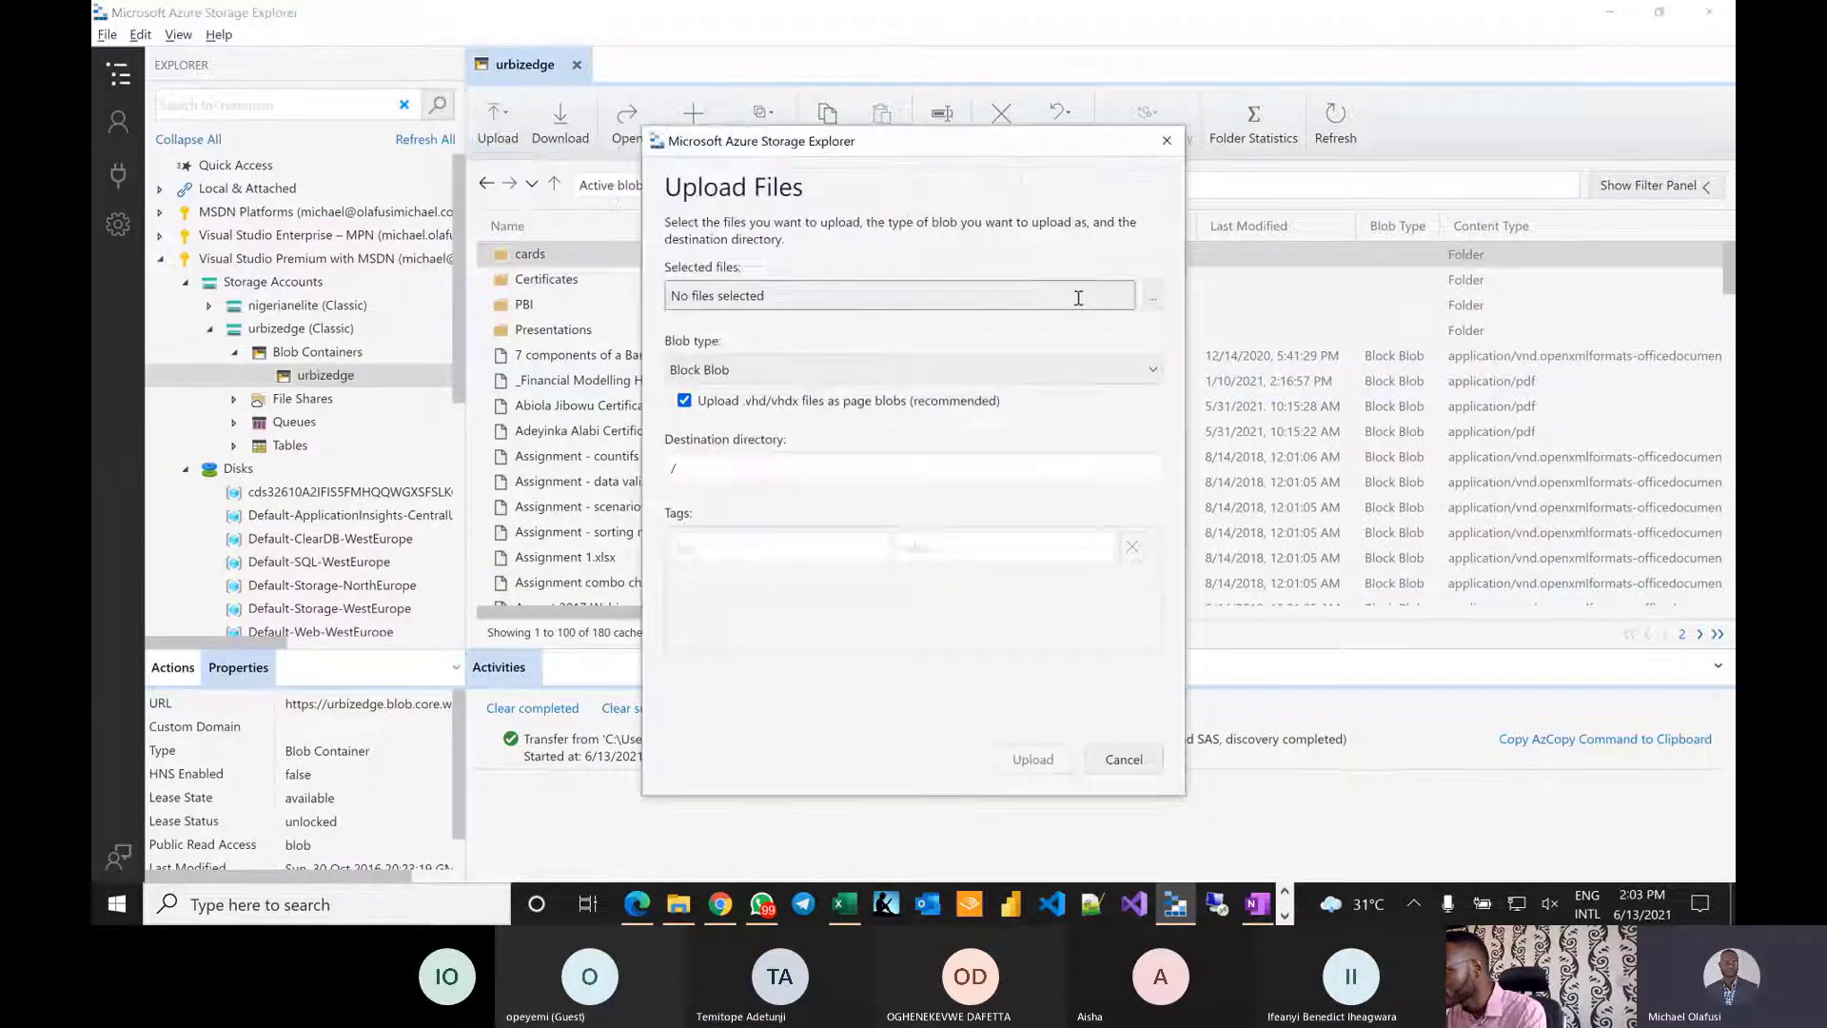
pyautogui.click(1154, 295)
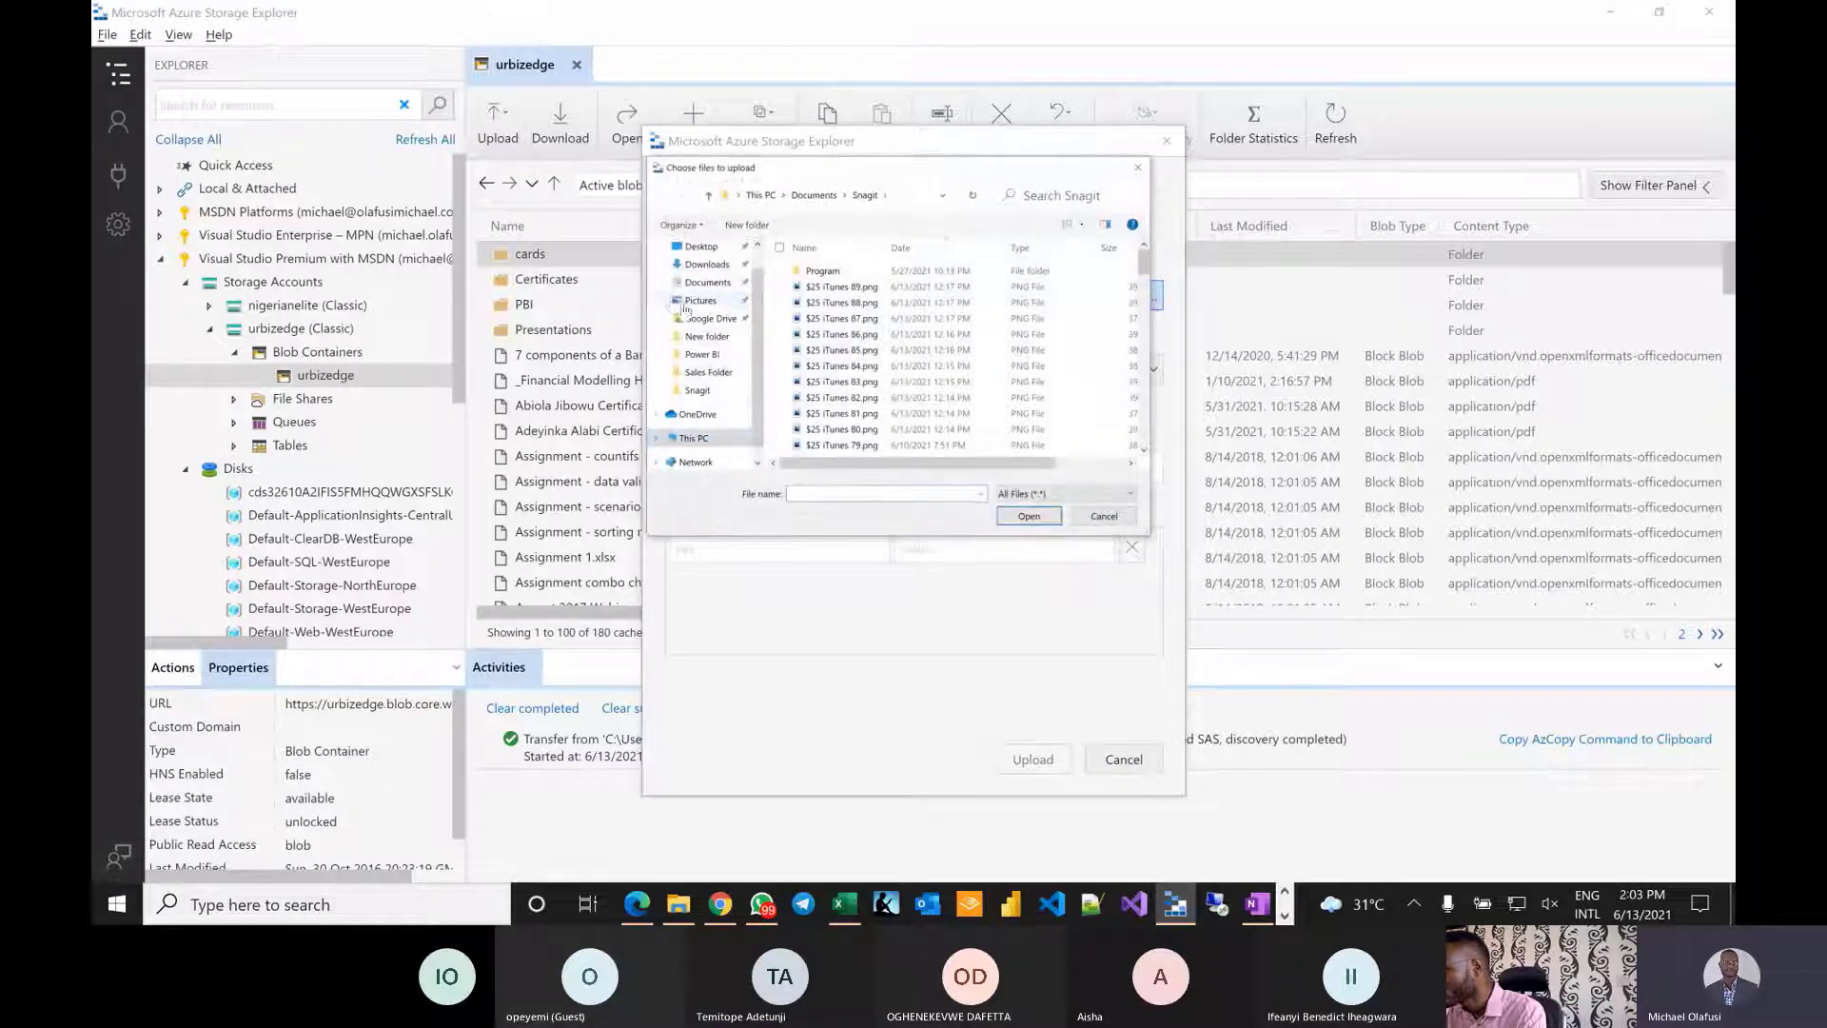
pyautogui.click(681, 284)
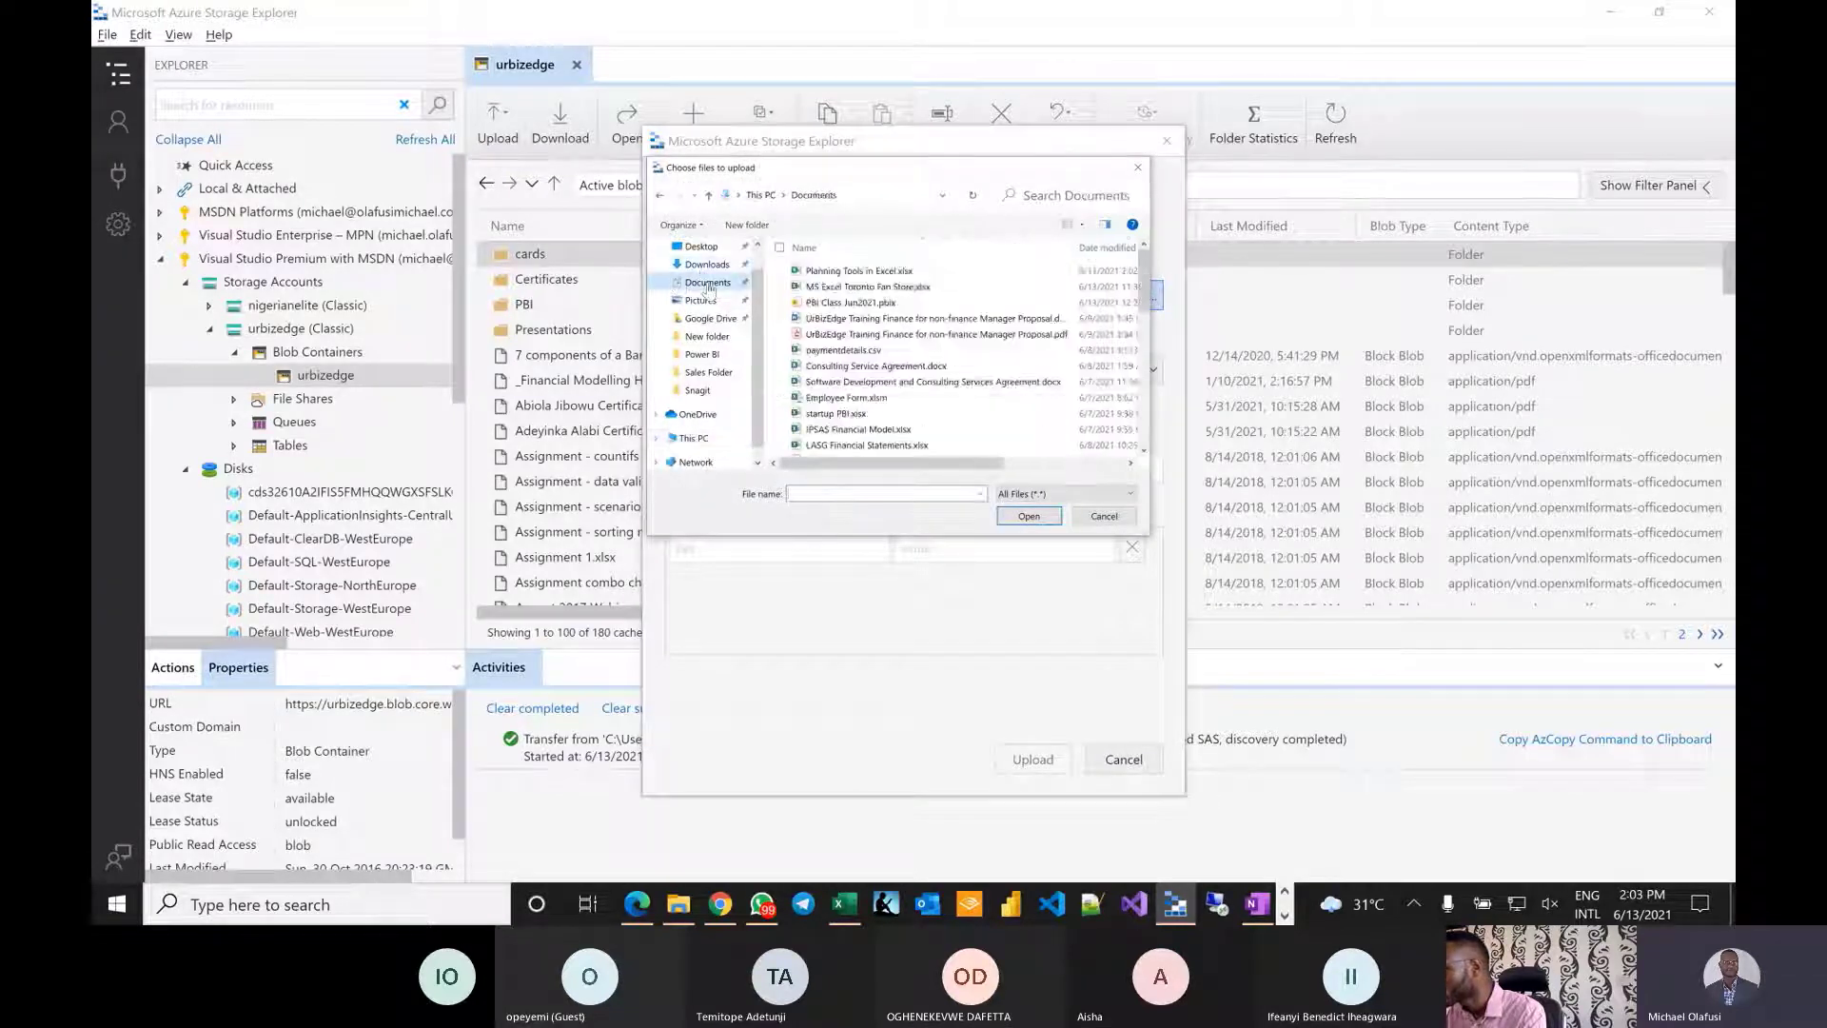
pyautogui.doubleClick(909, 270)
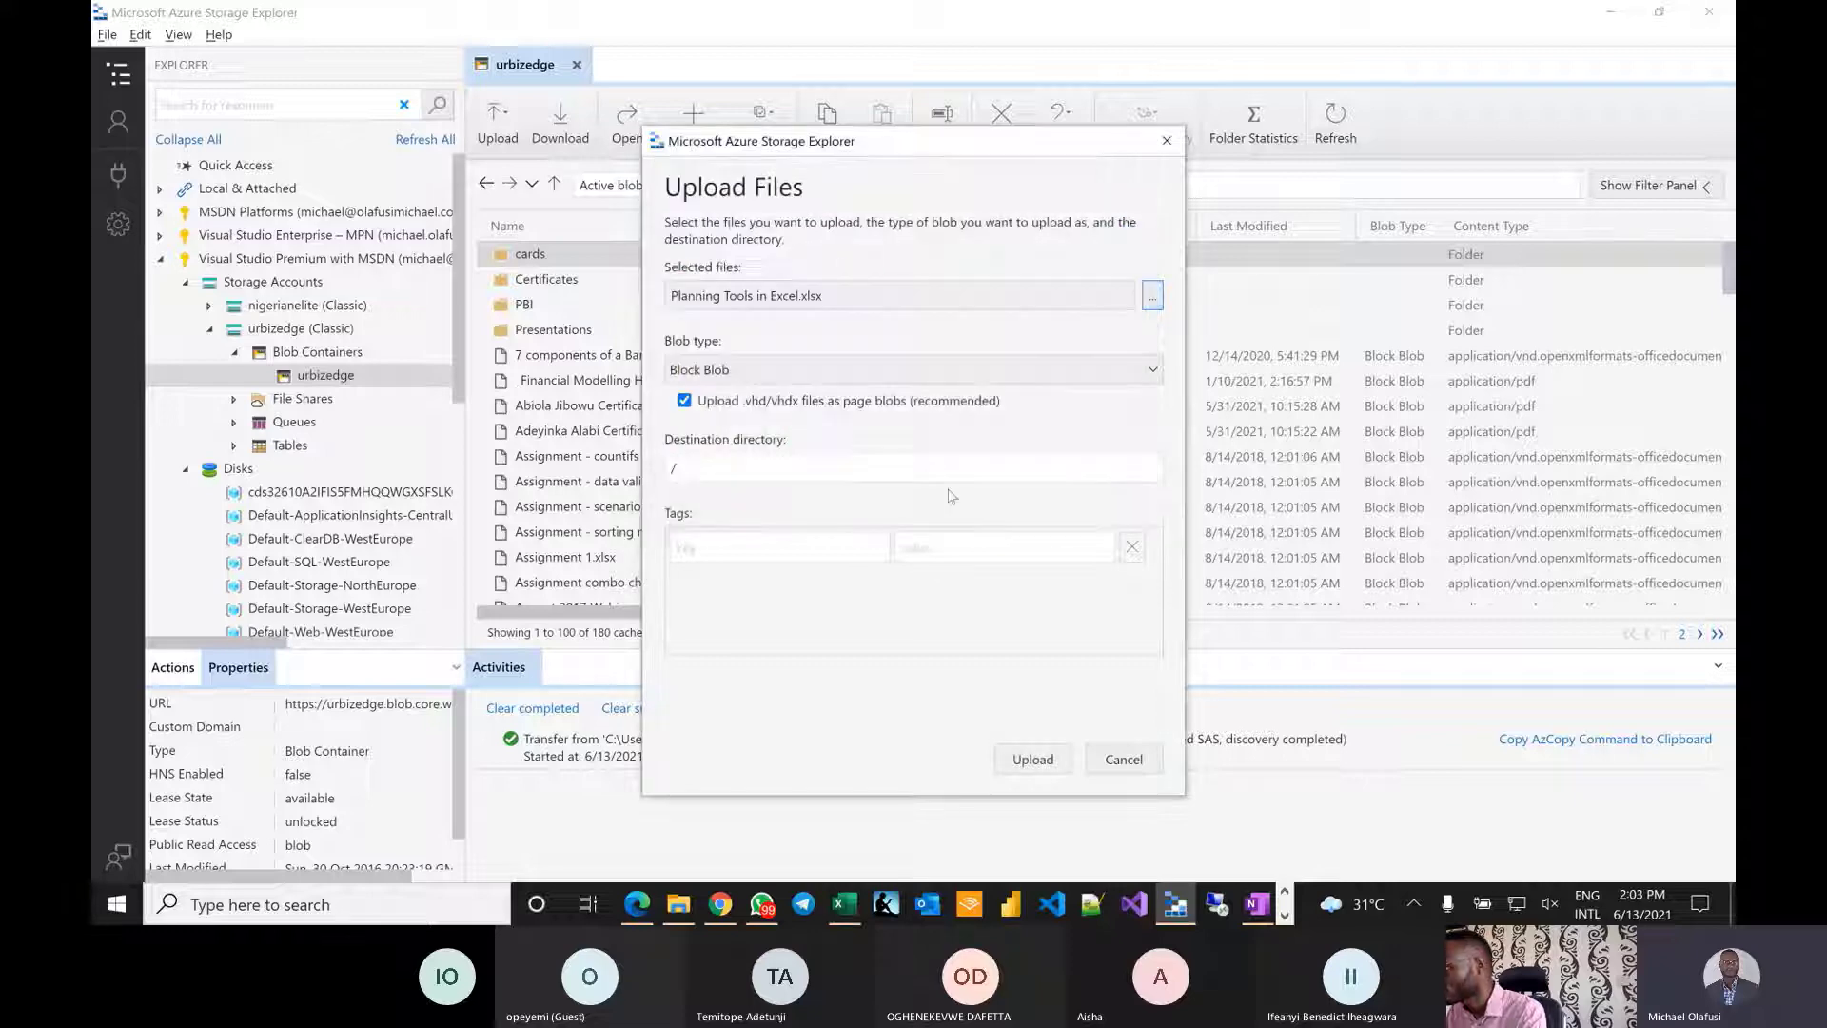
pyautogui.click(1032, 759)
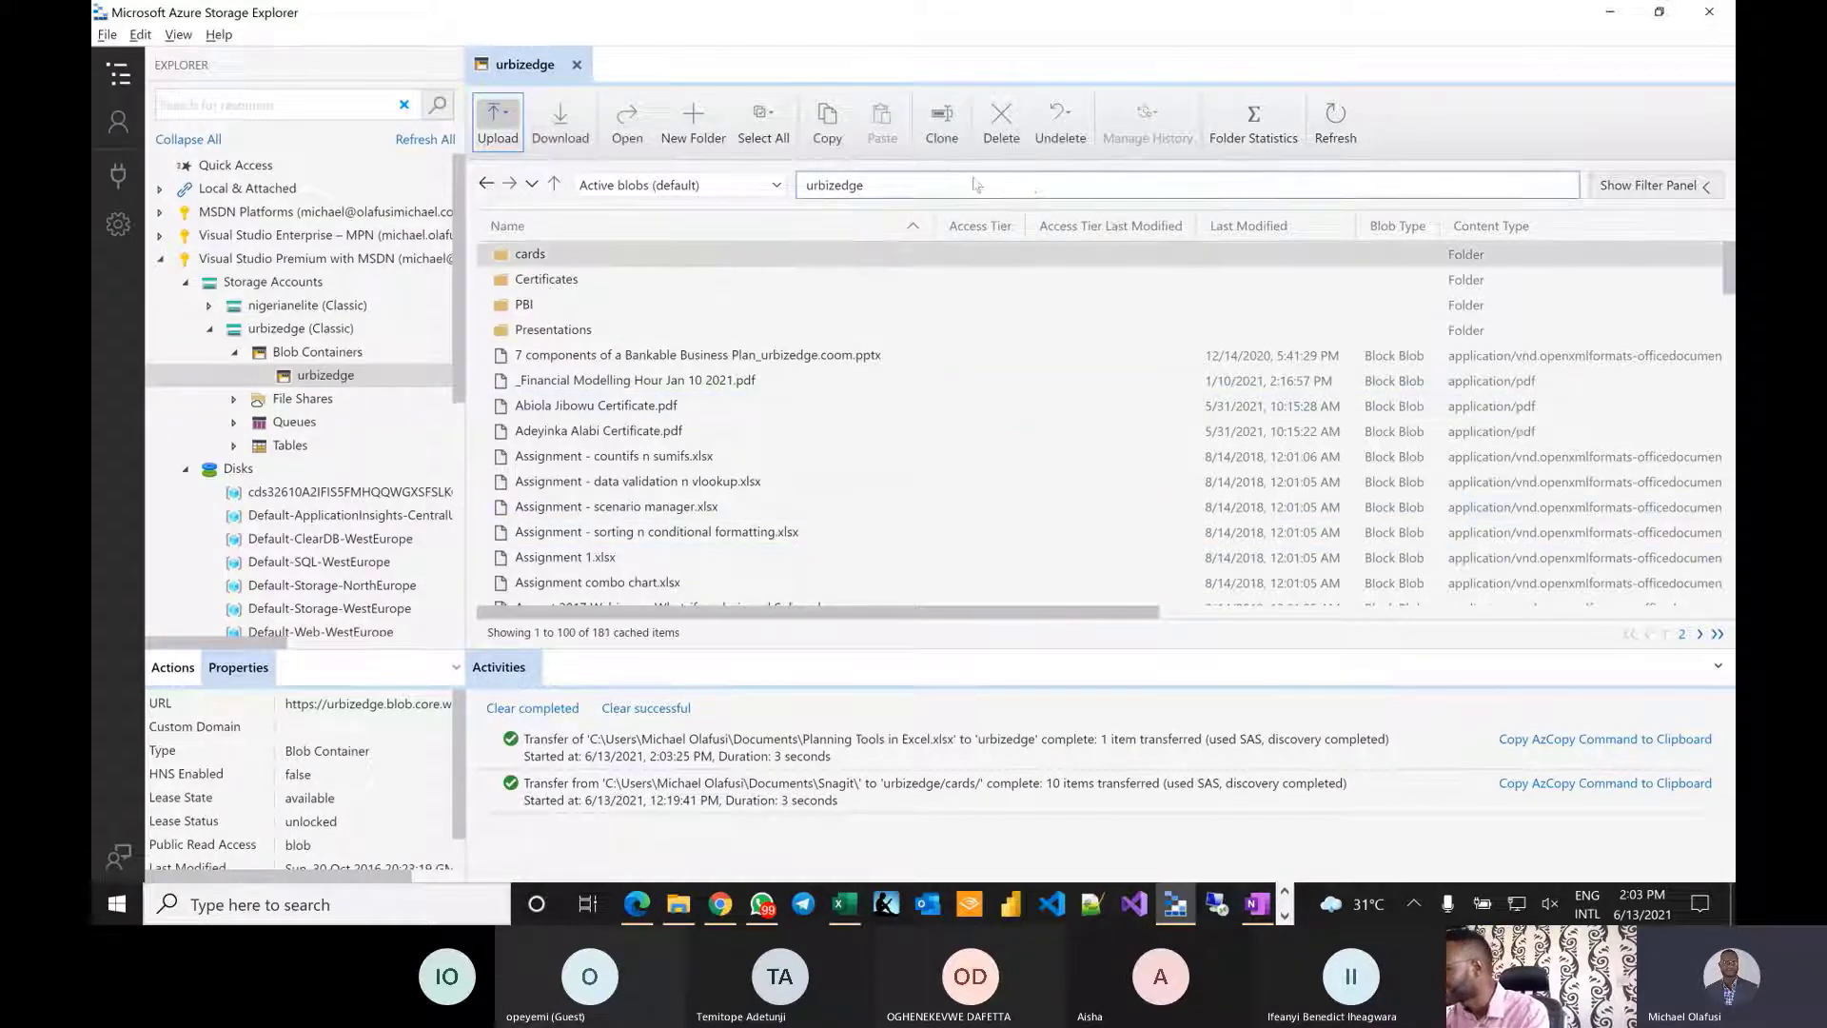
# Sort the urbizedge container by last modified date, newest first, and copy the URL of Planning Tools in Excel.xlsx.
pyautogui.click(1111, 257)
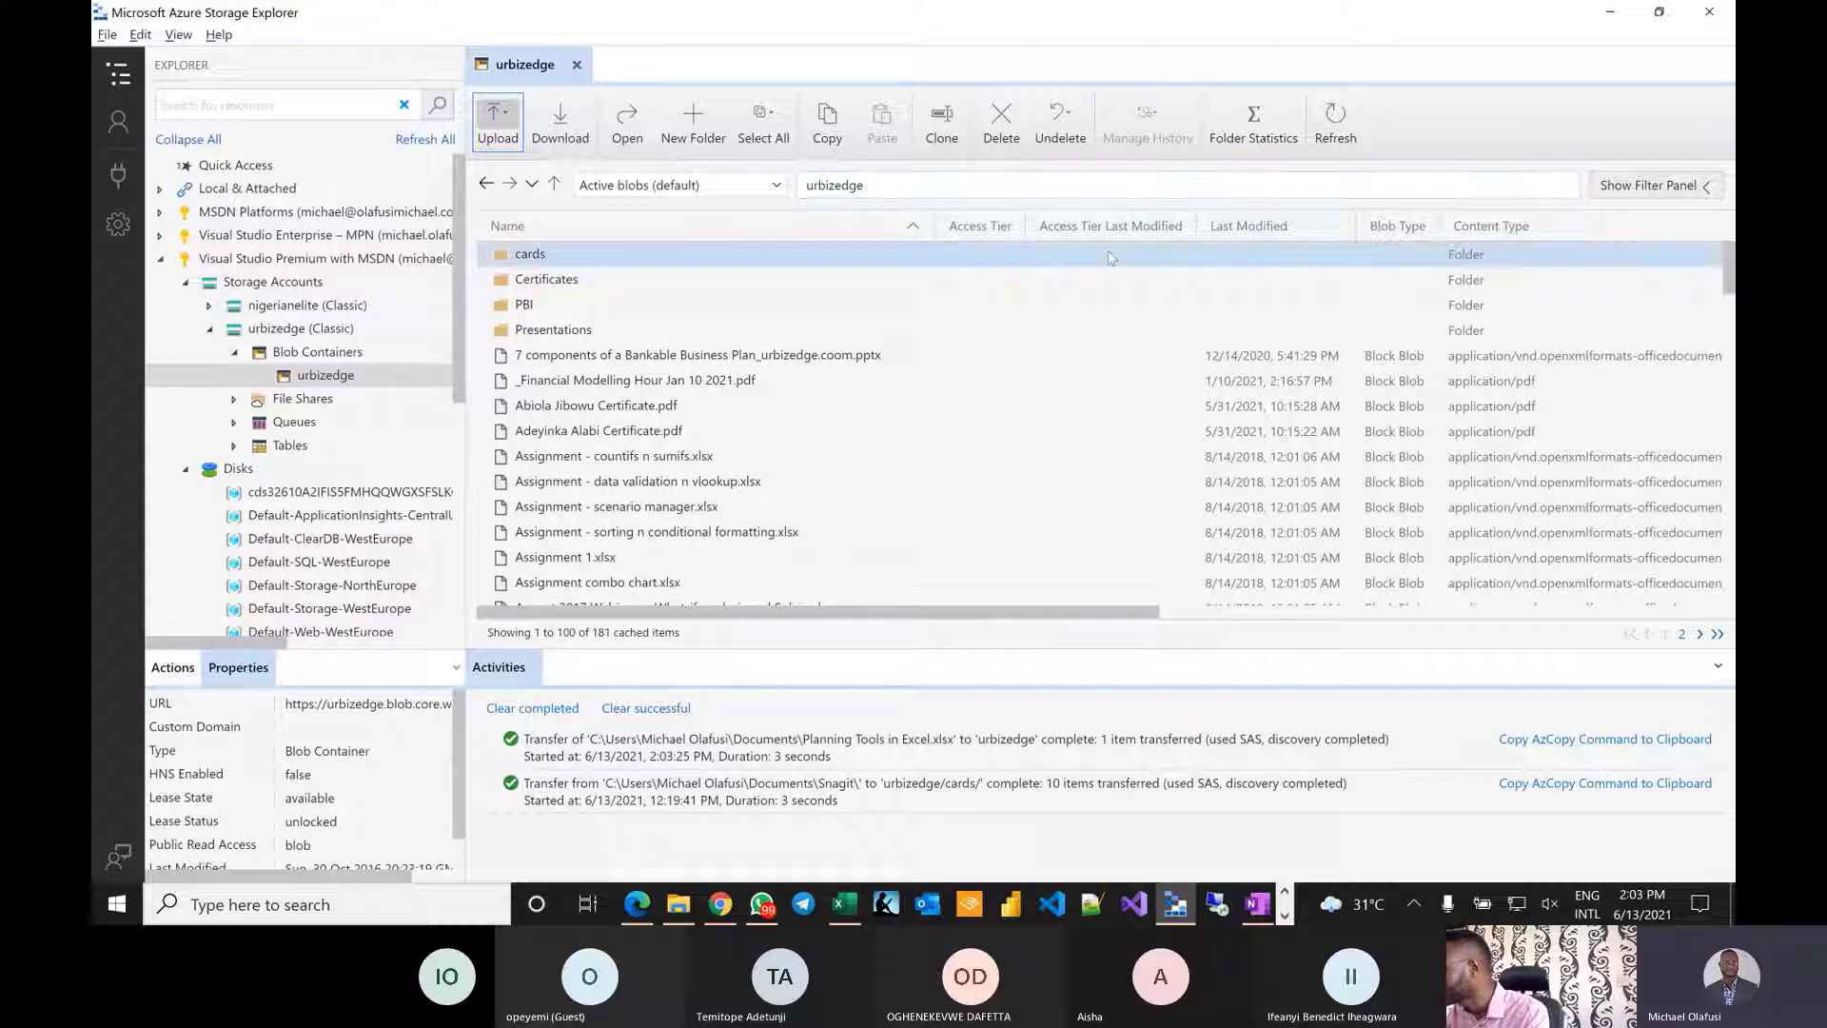
pyautogui.click(1258, 228)
pyautogui.click(1258, 229)
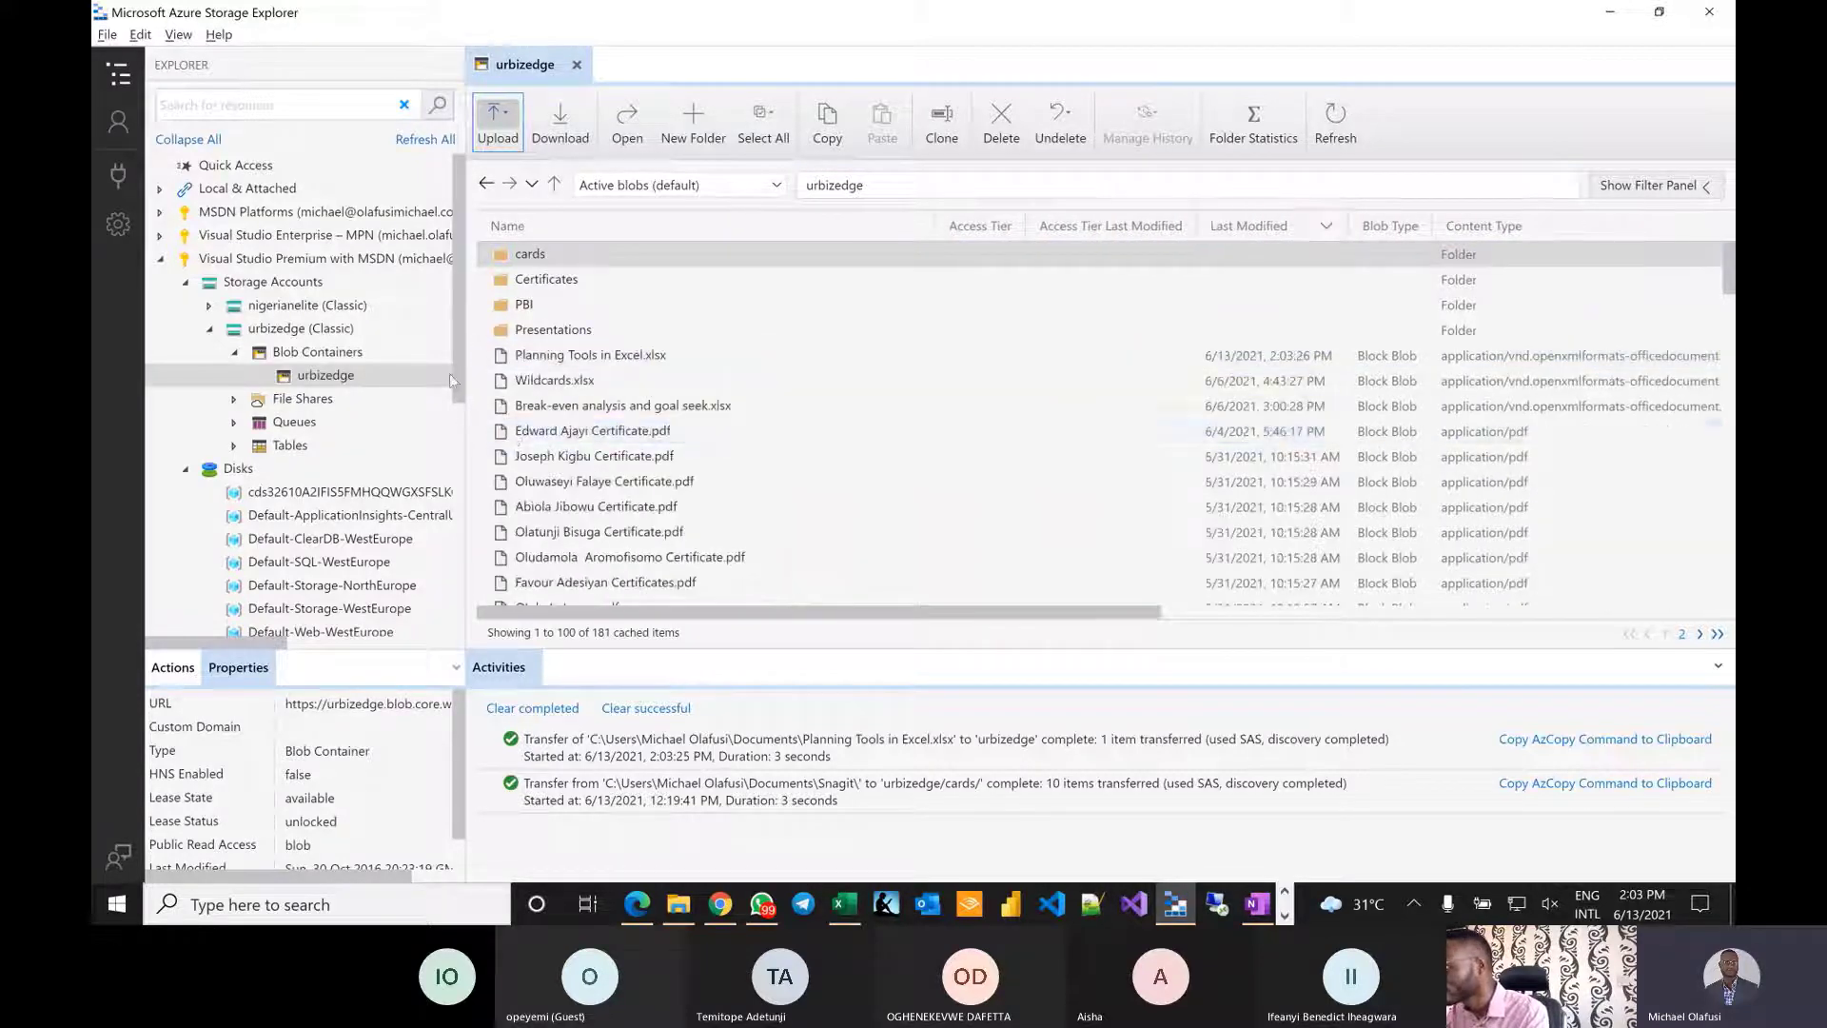
pyautogui.rightClick(617, 362)
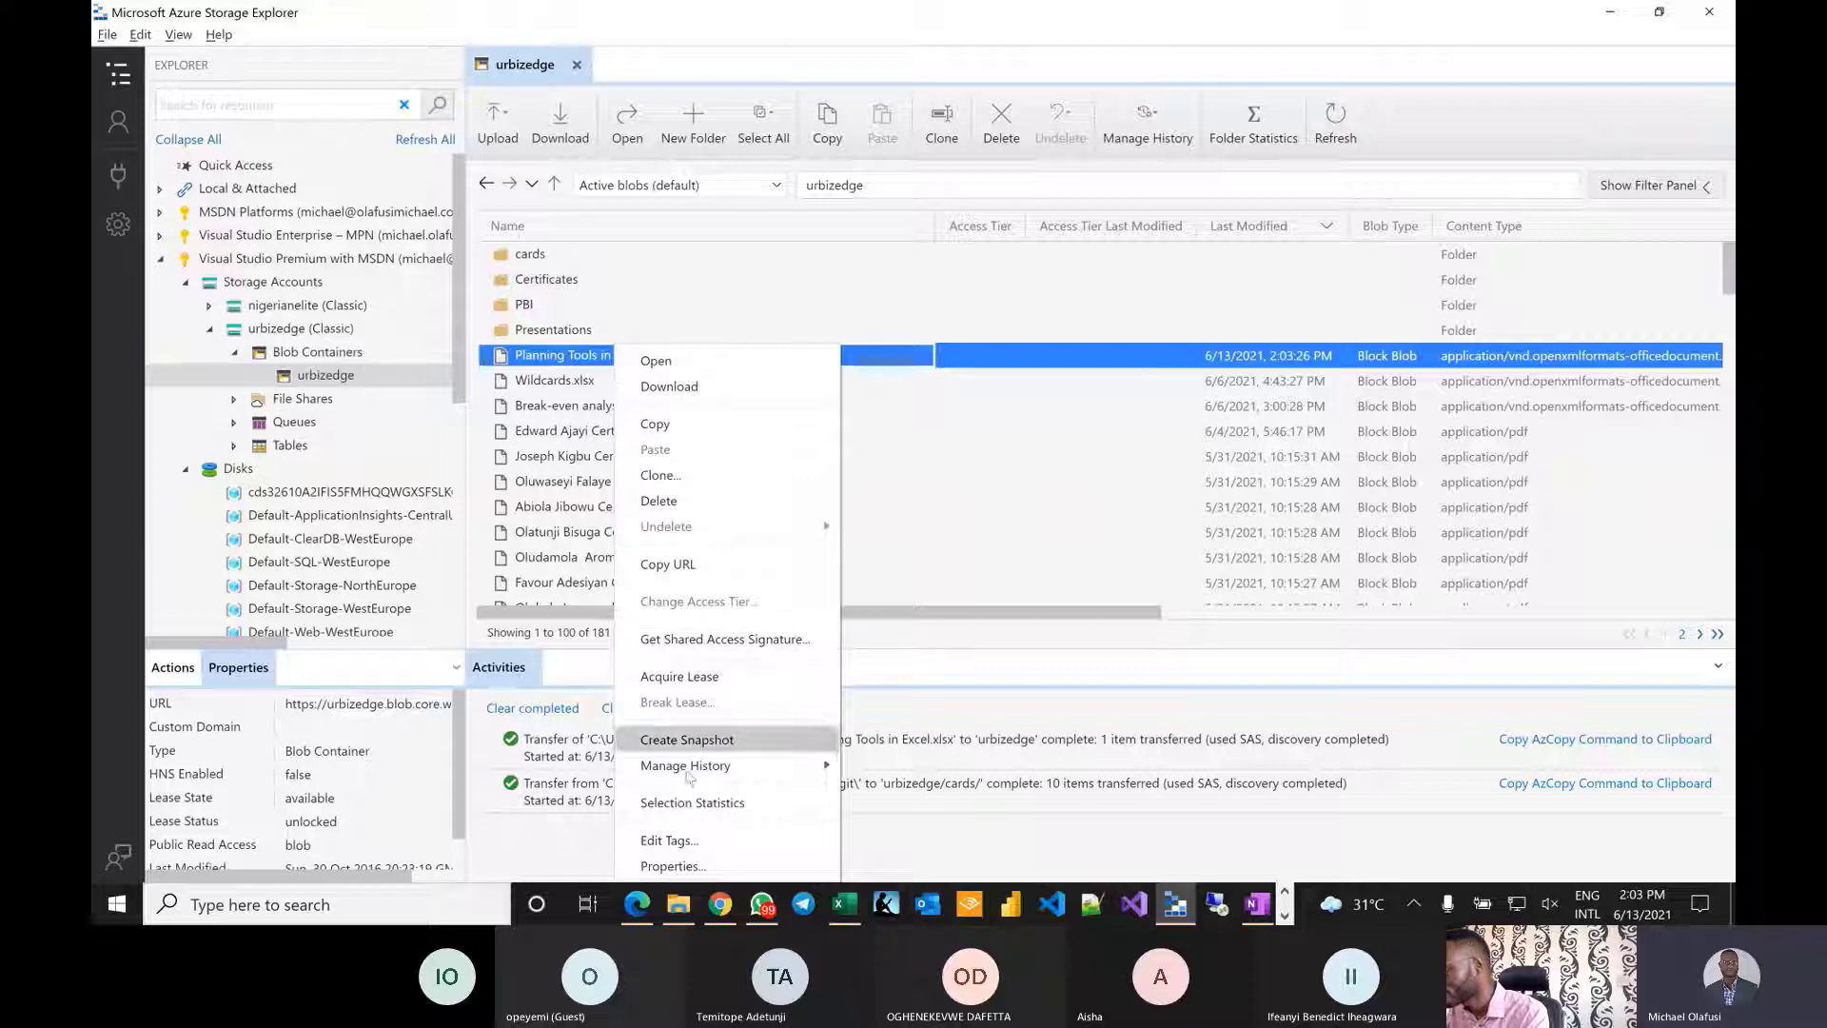
pyautogui.click(689, 565)
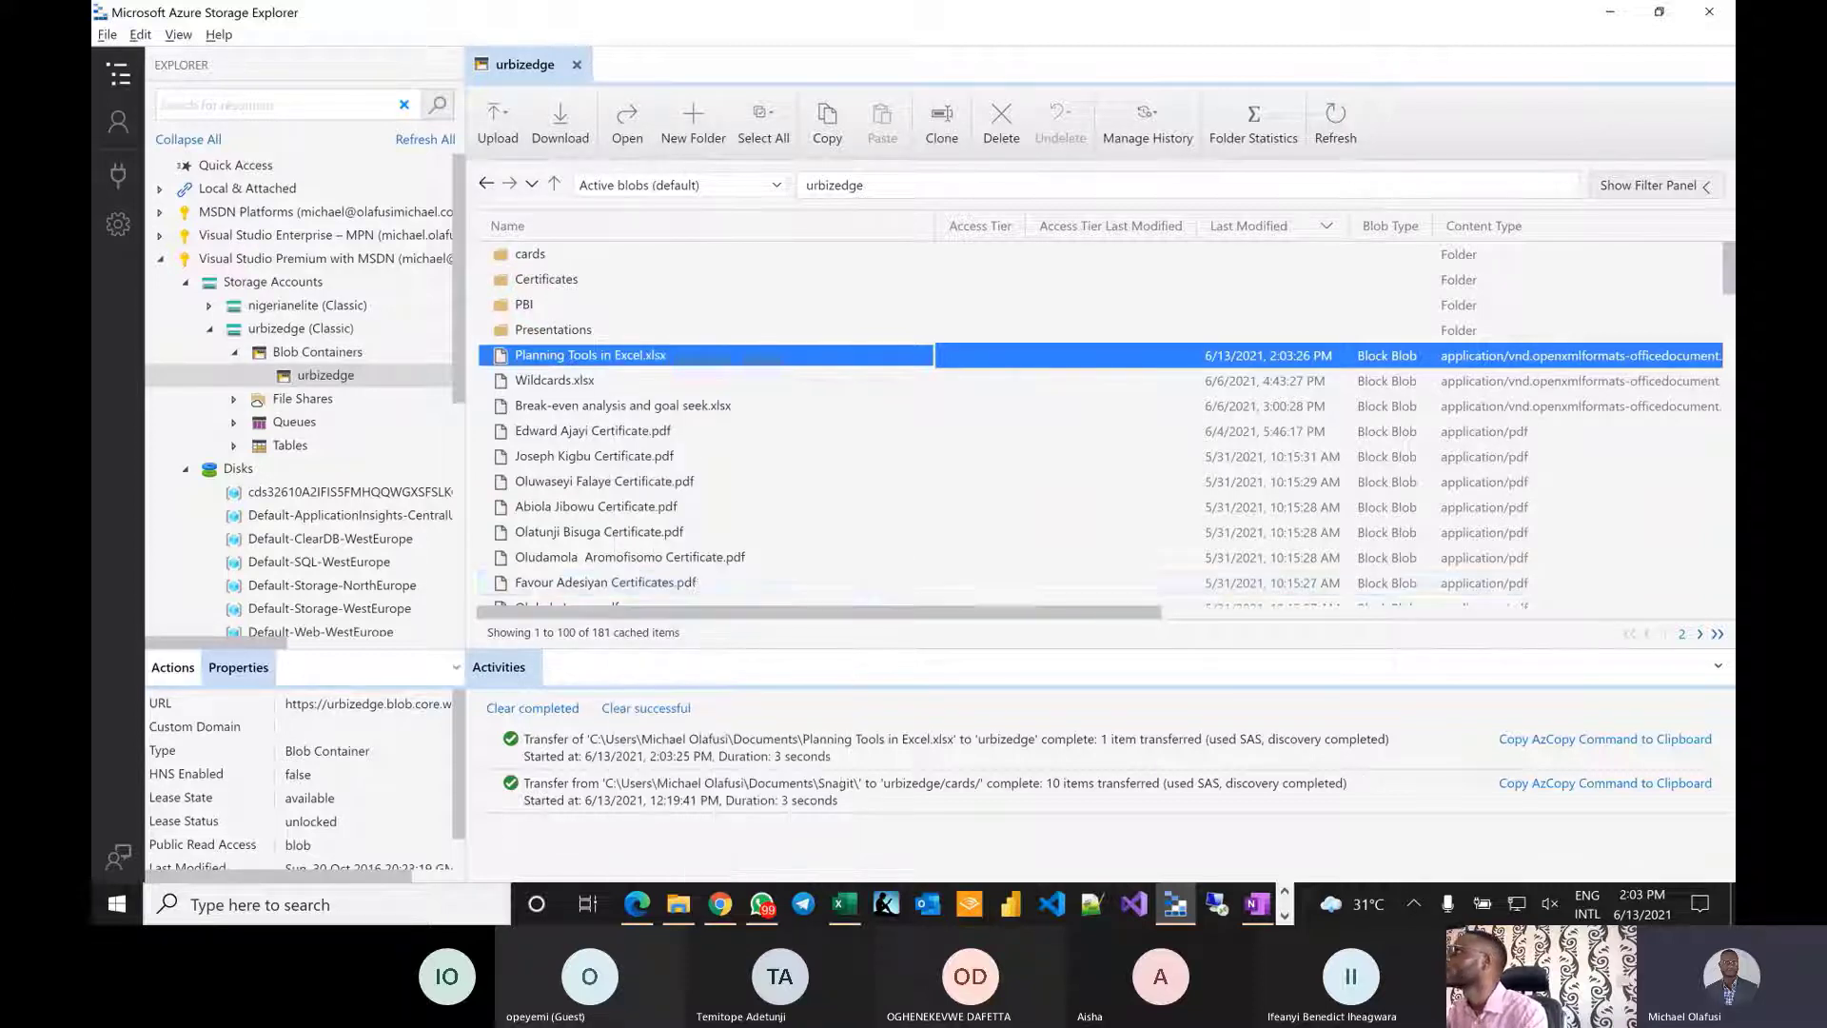
# Switch to Excel, reopen Planning Tools in Excel.xlsx from the recent workbooks, and enable its content.
pyautogui.hotkey('alt', 'Tab')
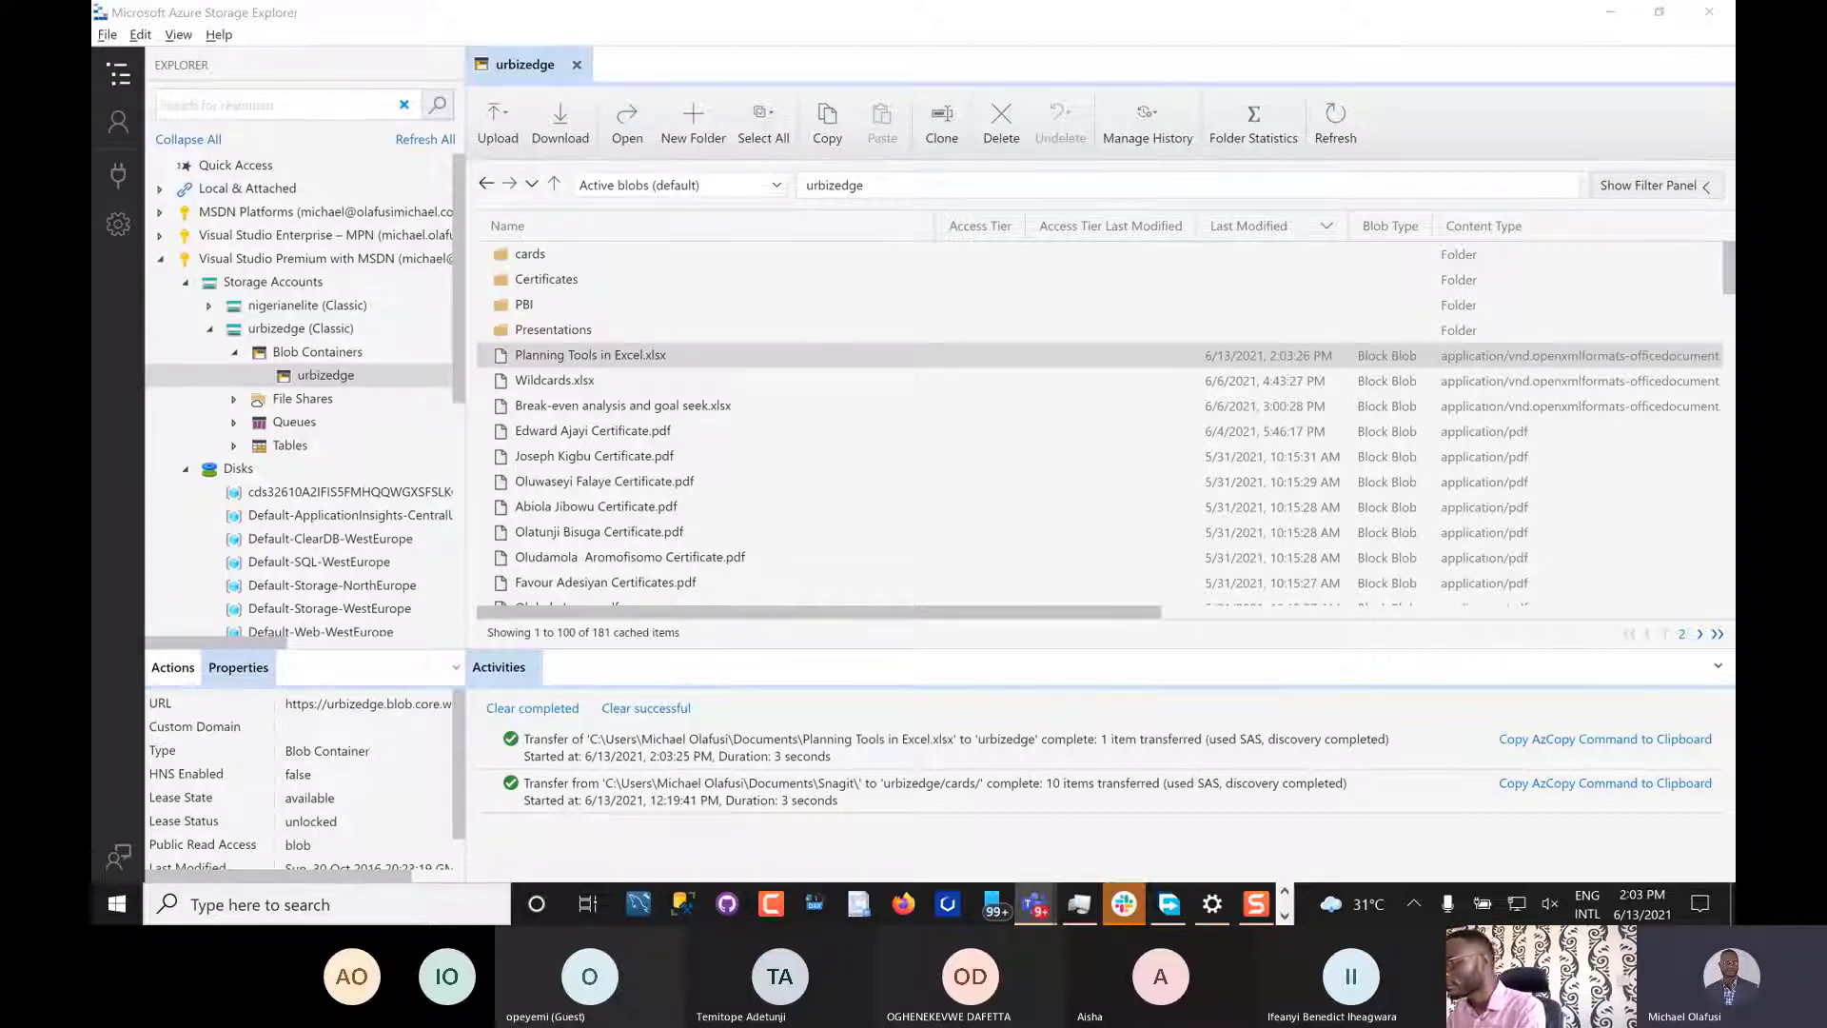
pyautogui.hotkey('alt', 'Tab')
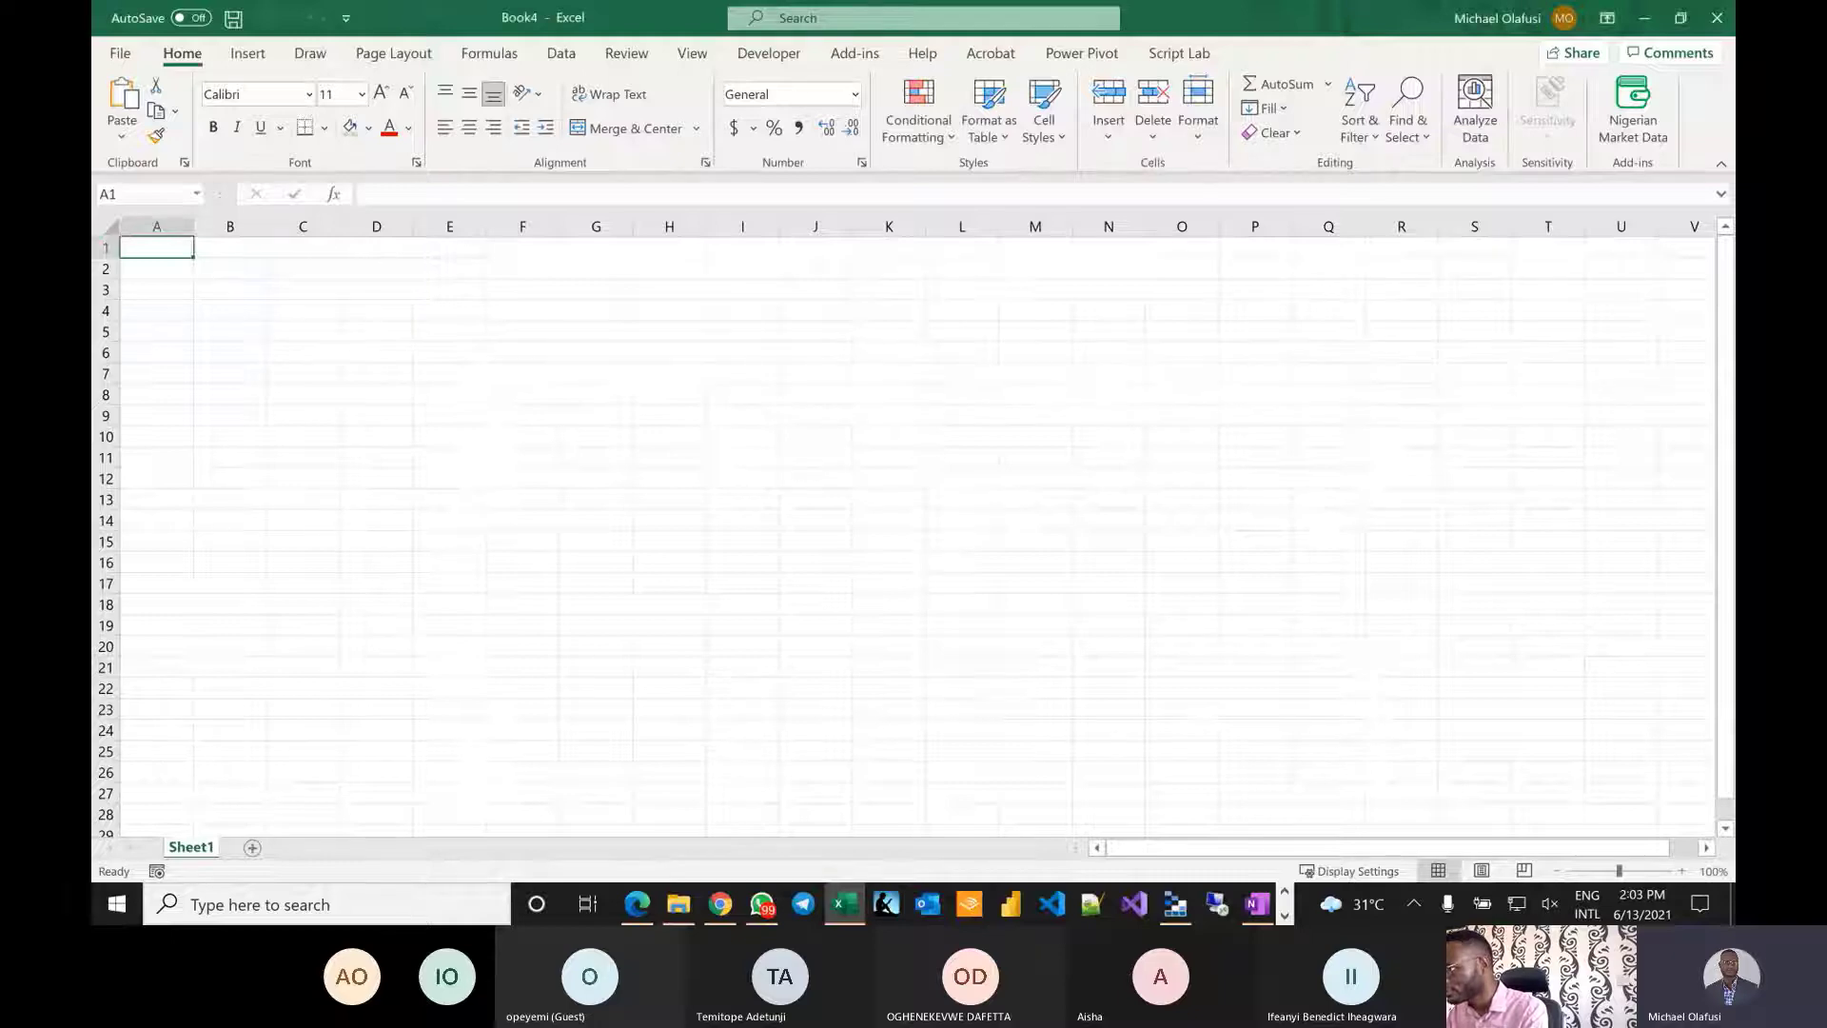
pyautogui.click(999, 526)
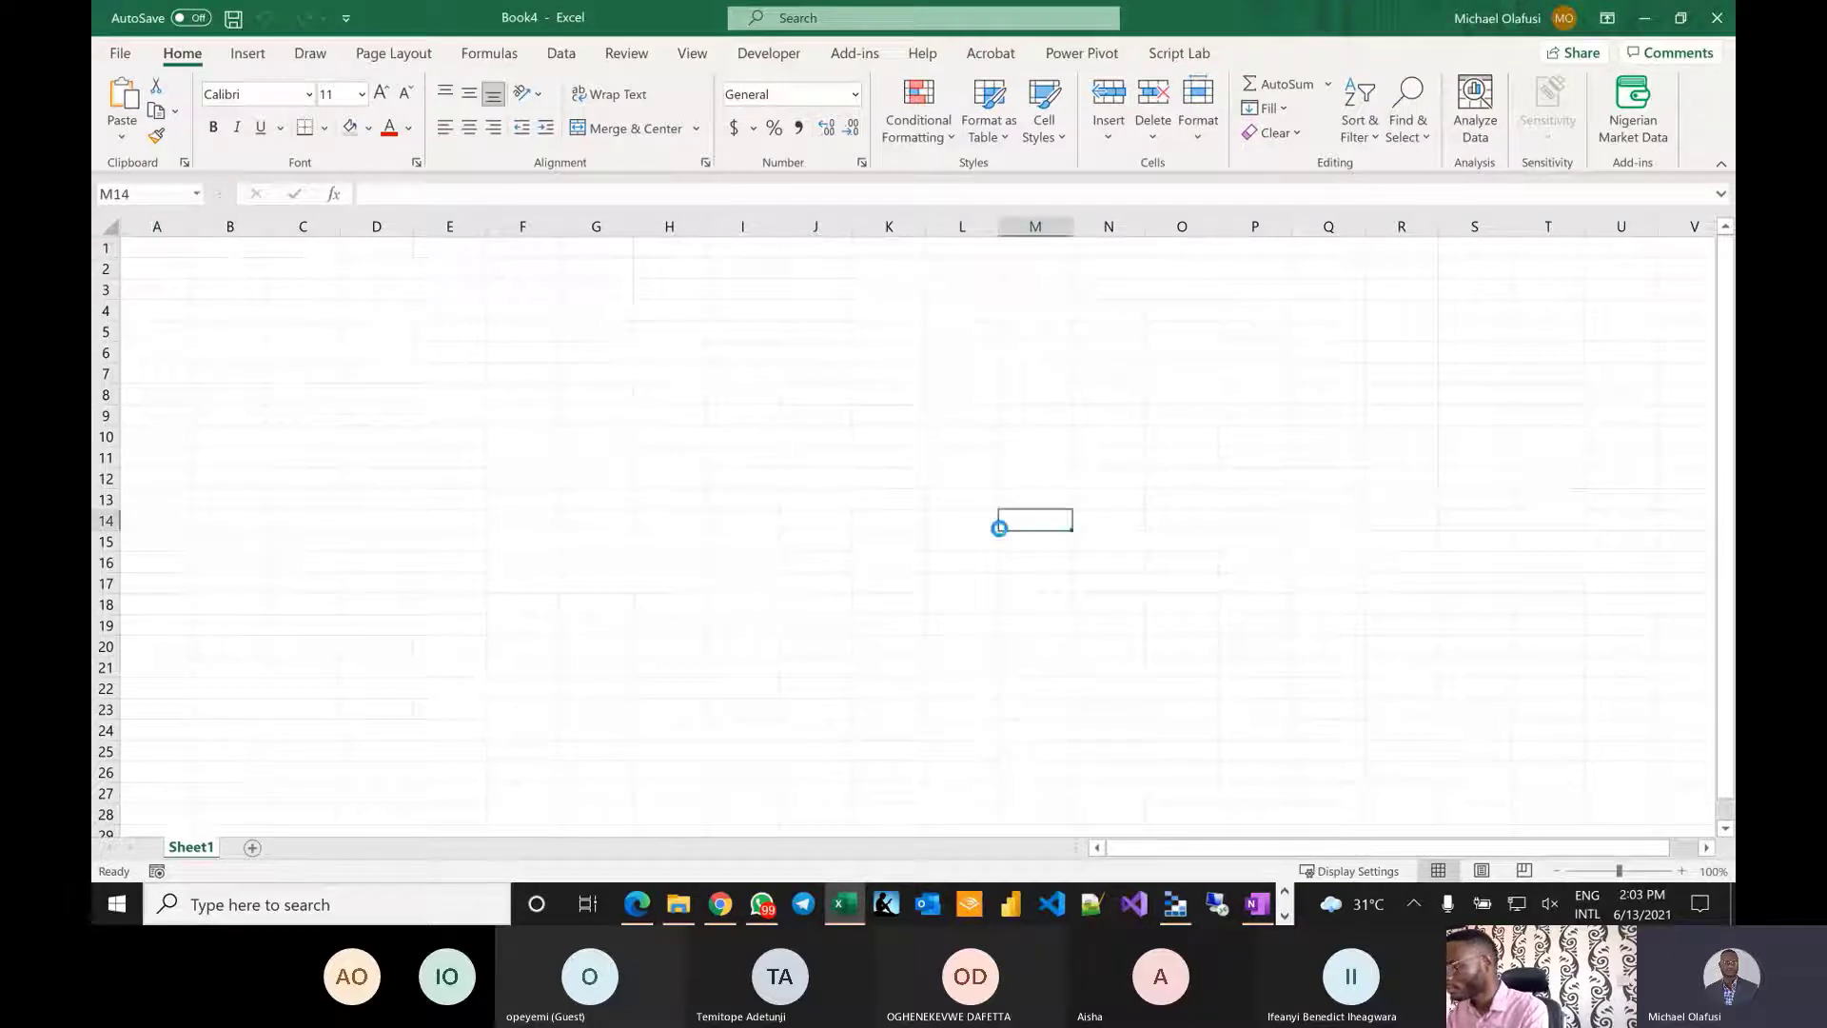
pyautogui.hotkey('ctrl', 'o')
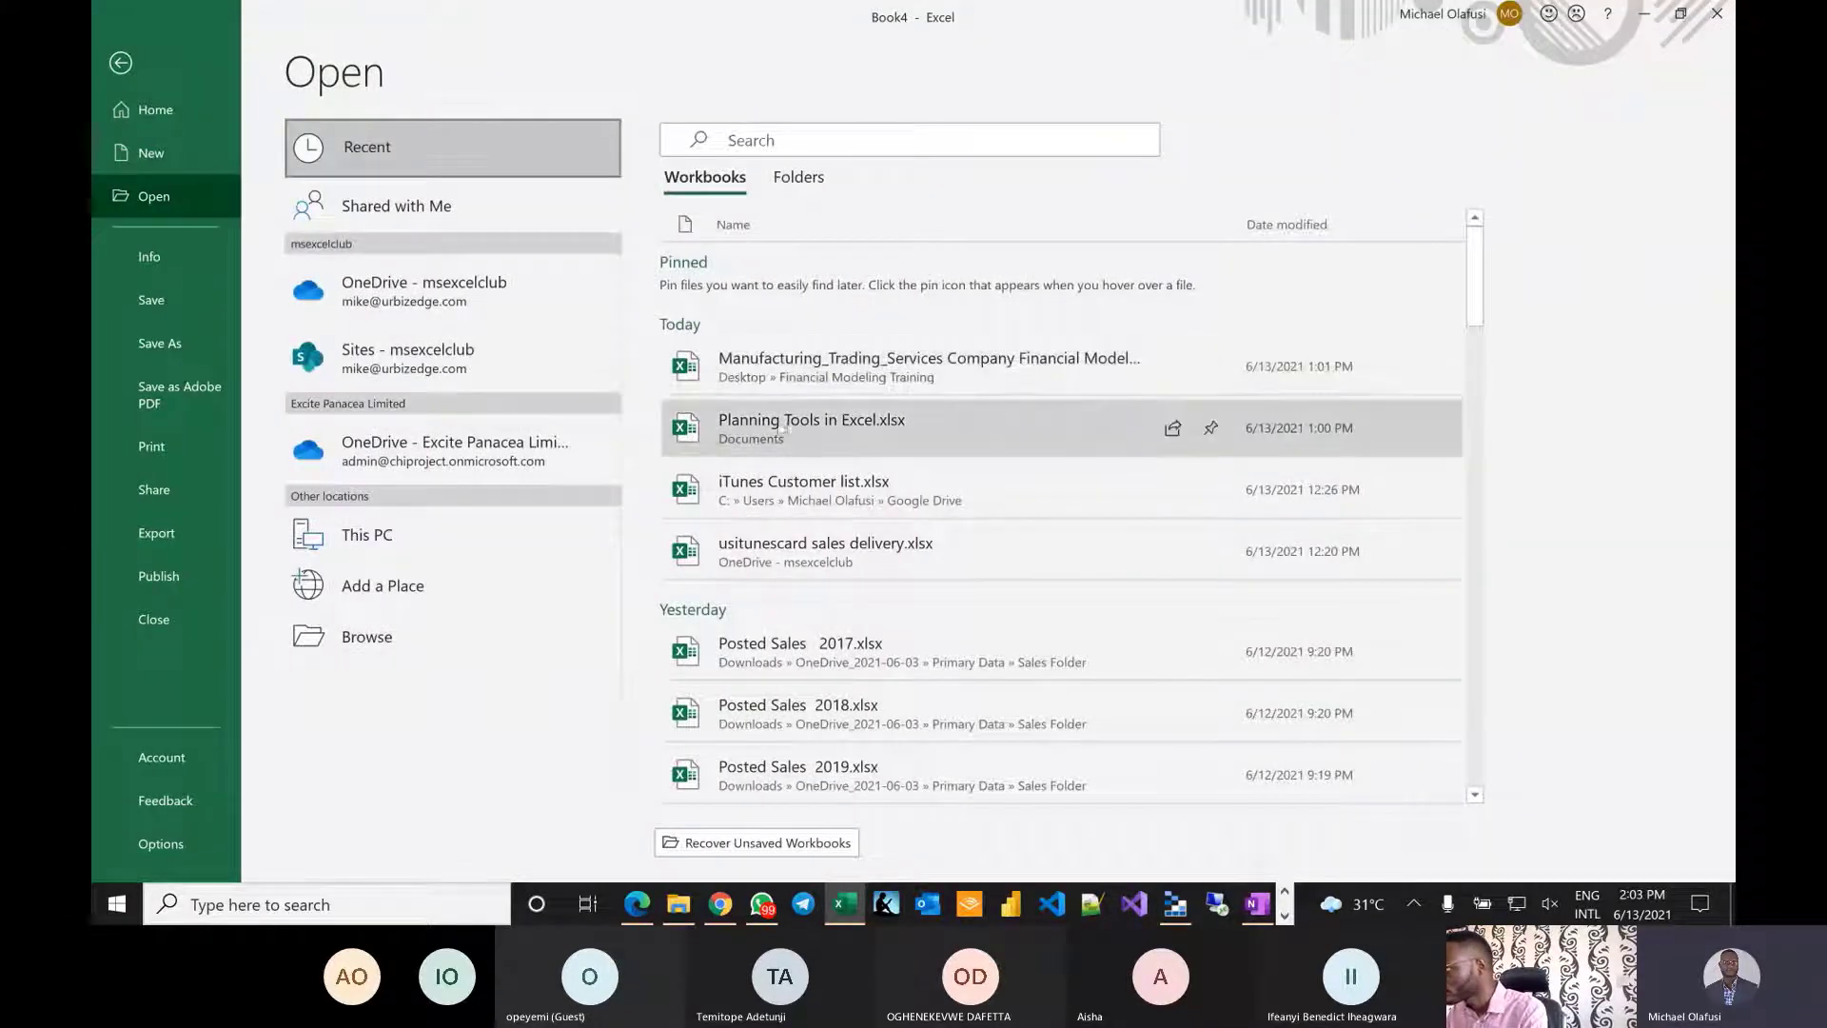
pyautogui.click(777, 421)
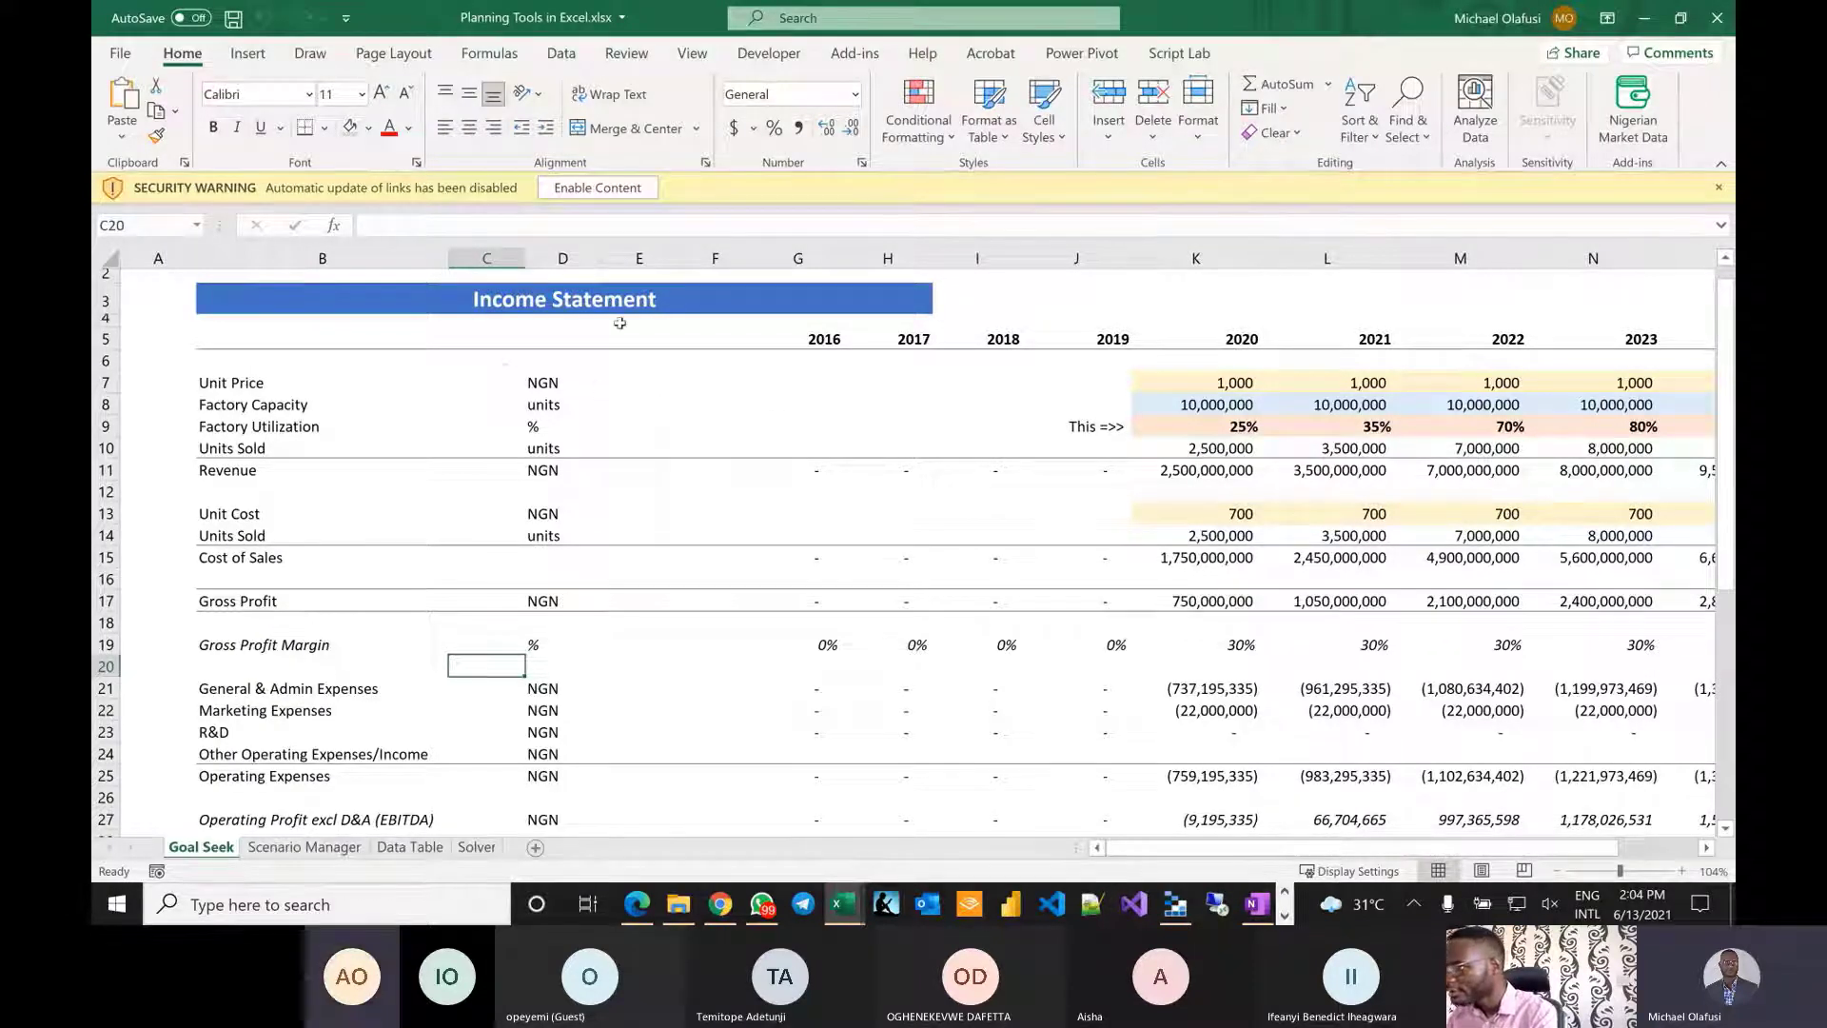
pyautogui.click(603, 190)
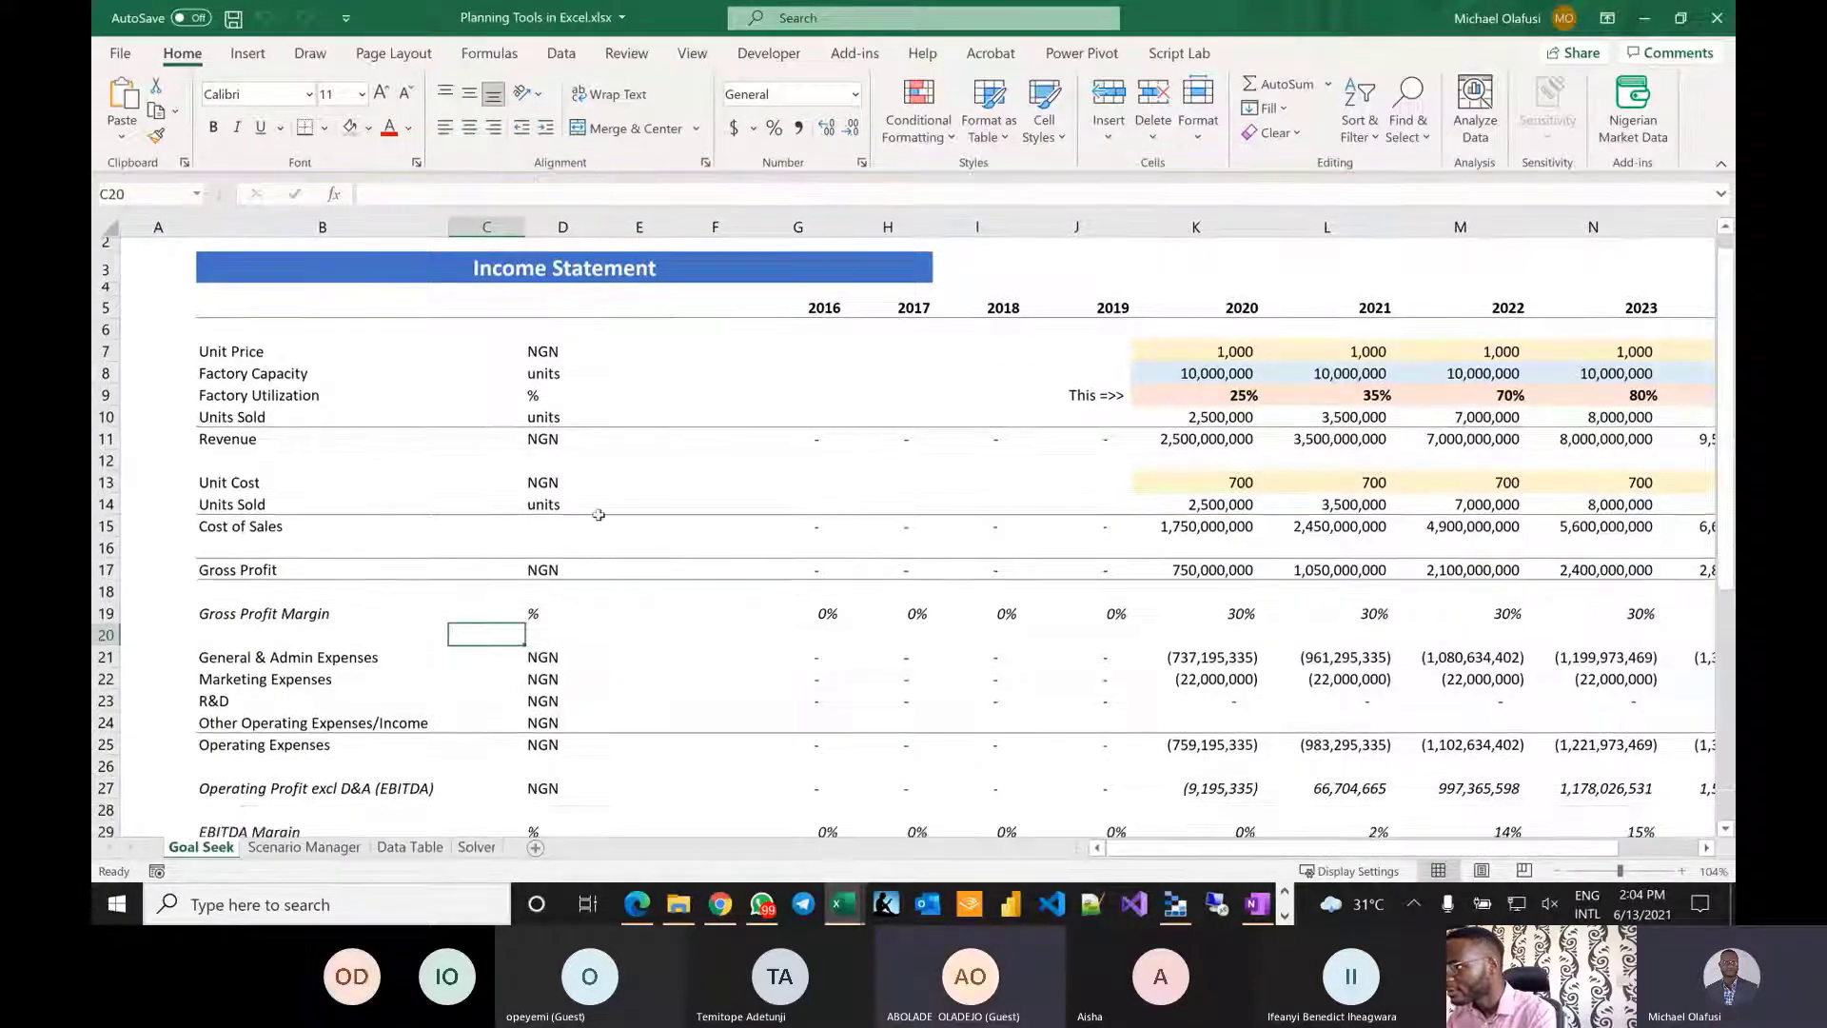
# Examine the What-If Analysis options and the Solver command among the data tools.
pyautogui.click(314, 590)
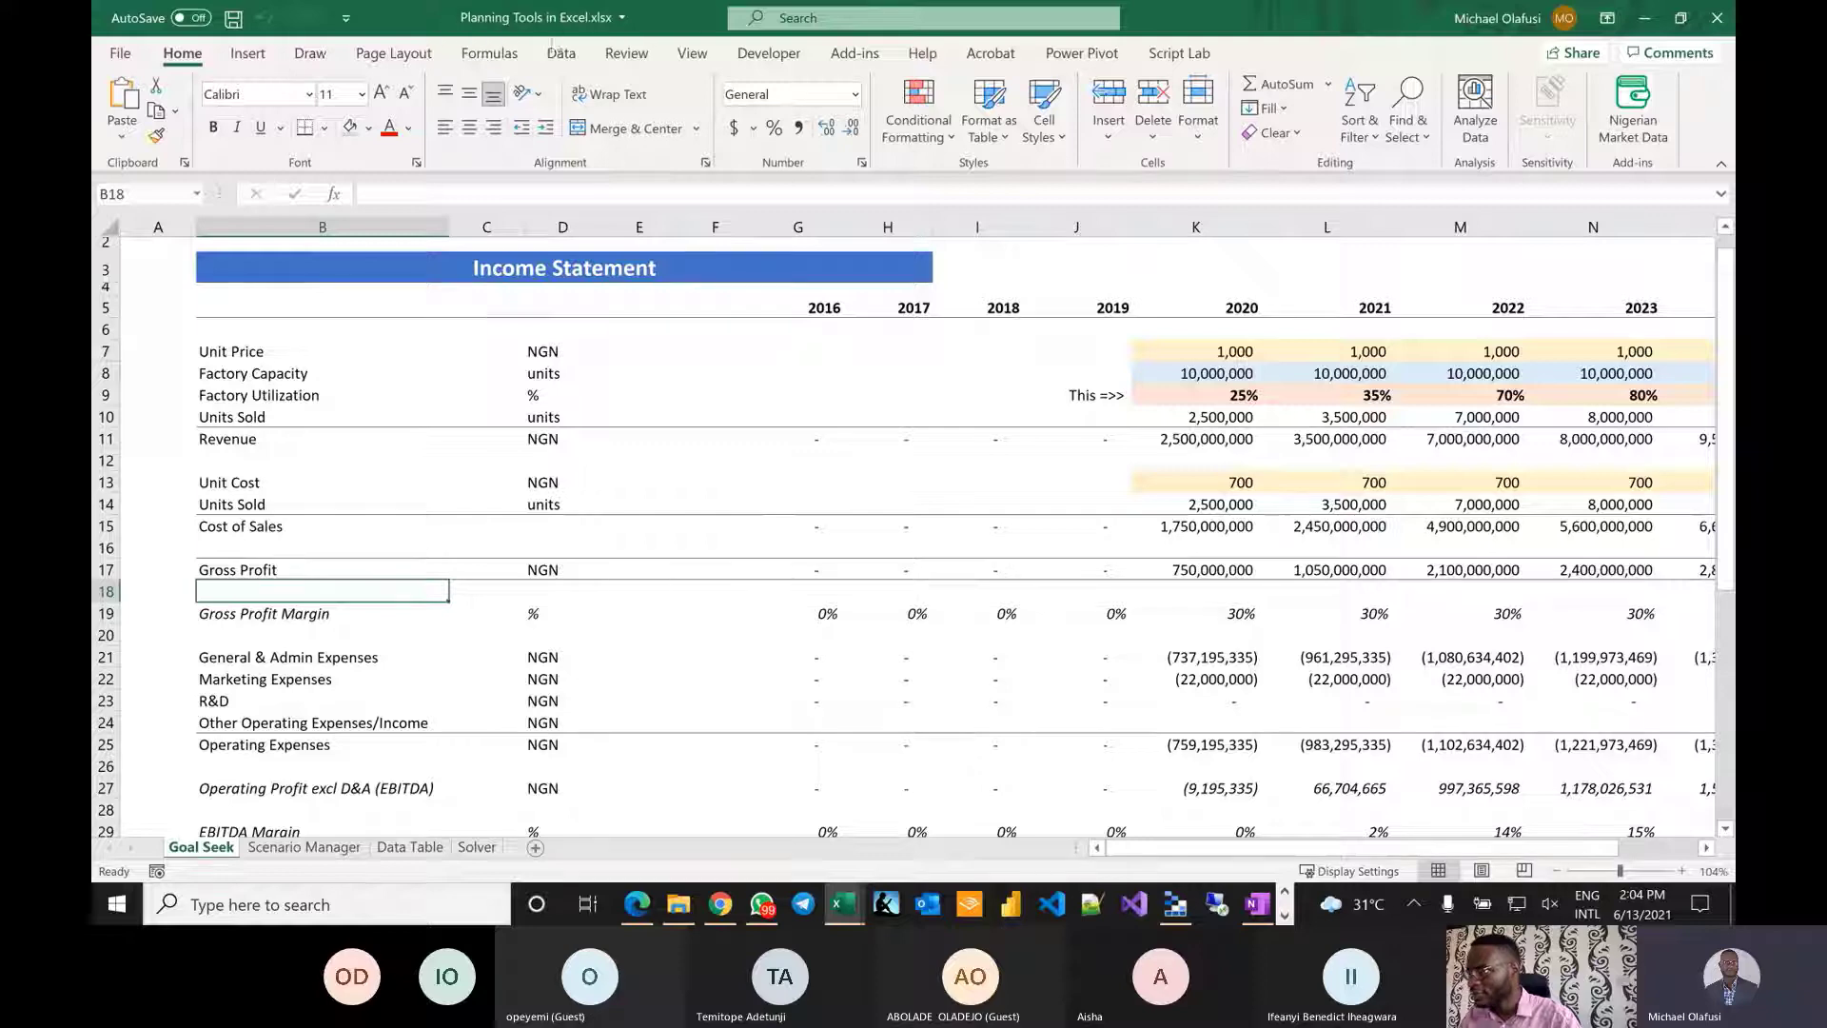
pyautogui.click(583, 57)
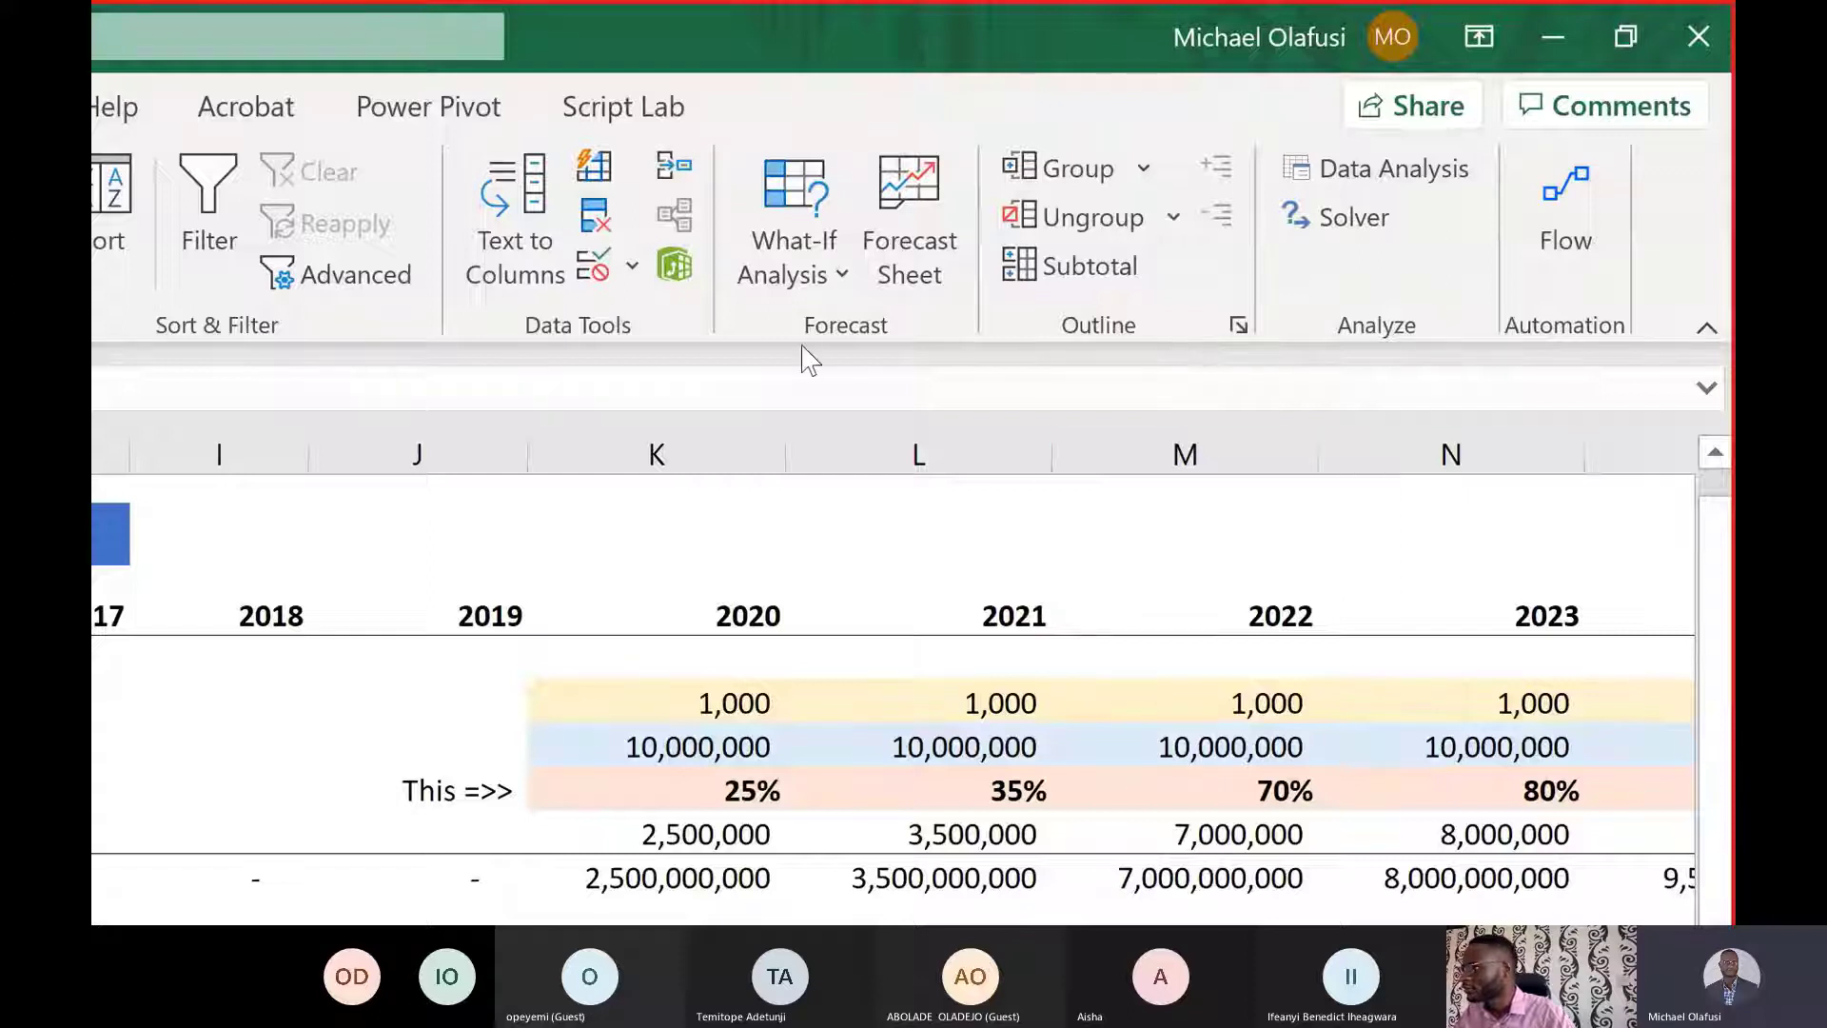
pyautogui.click(824, 281)
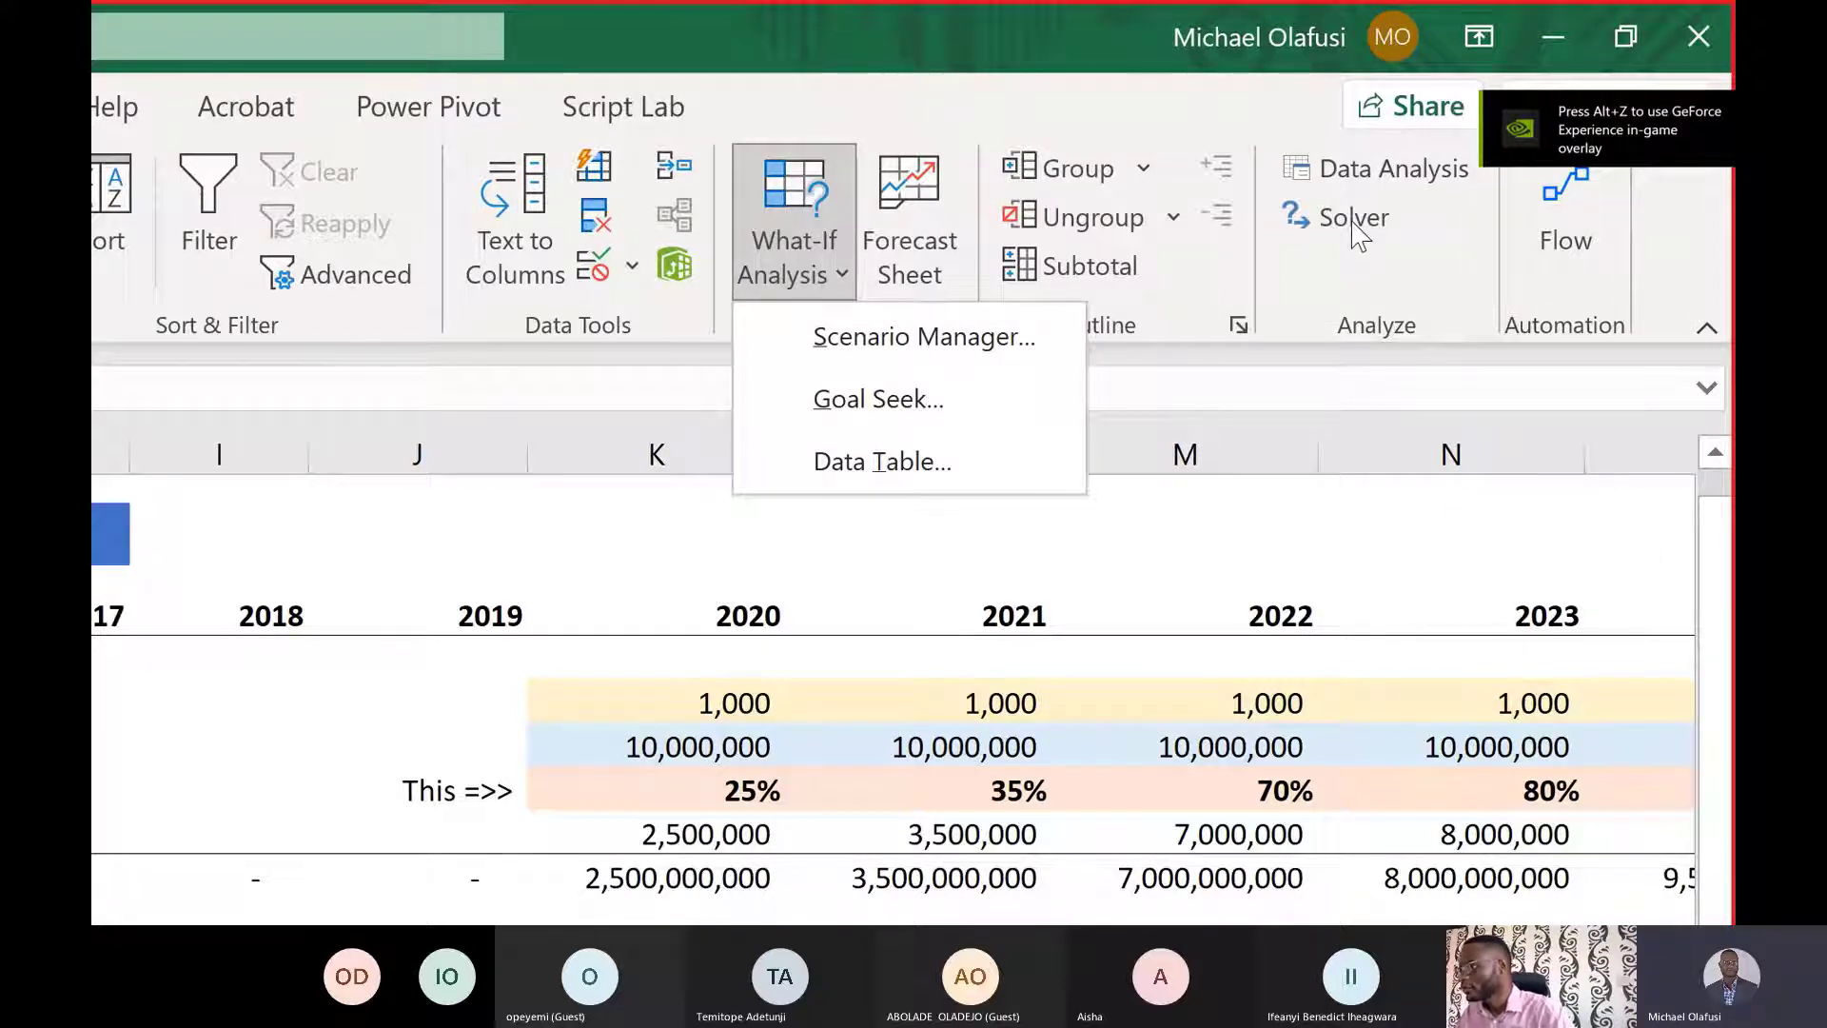
pyautogui.click(1126, 583)
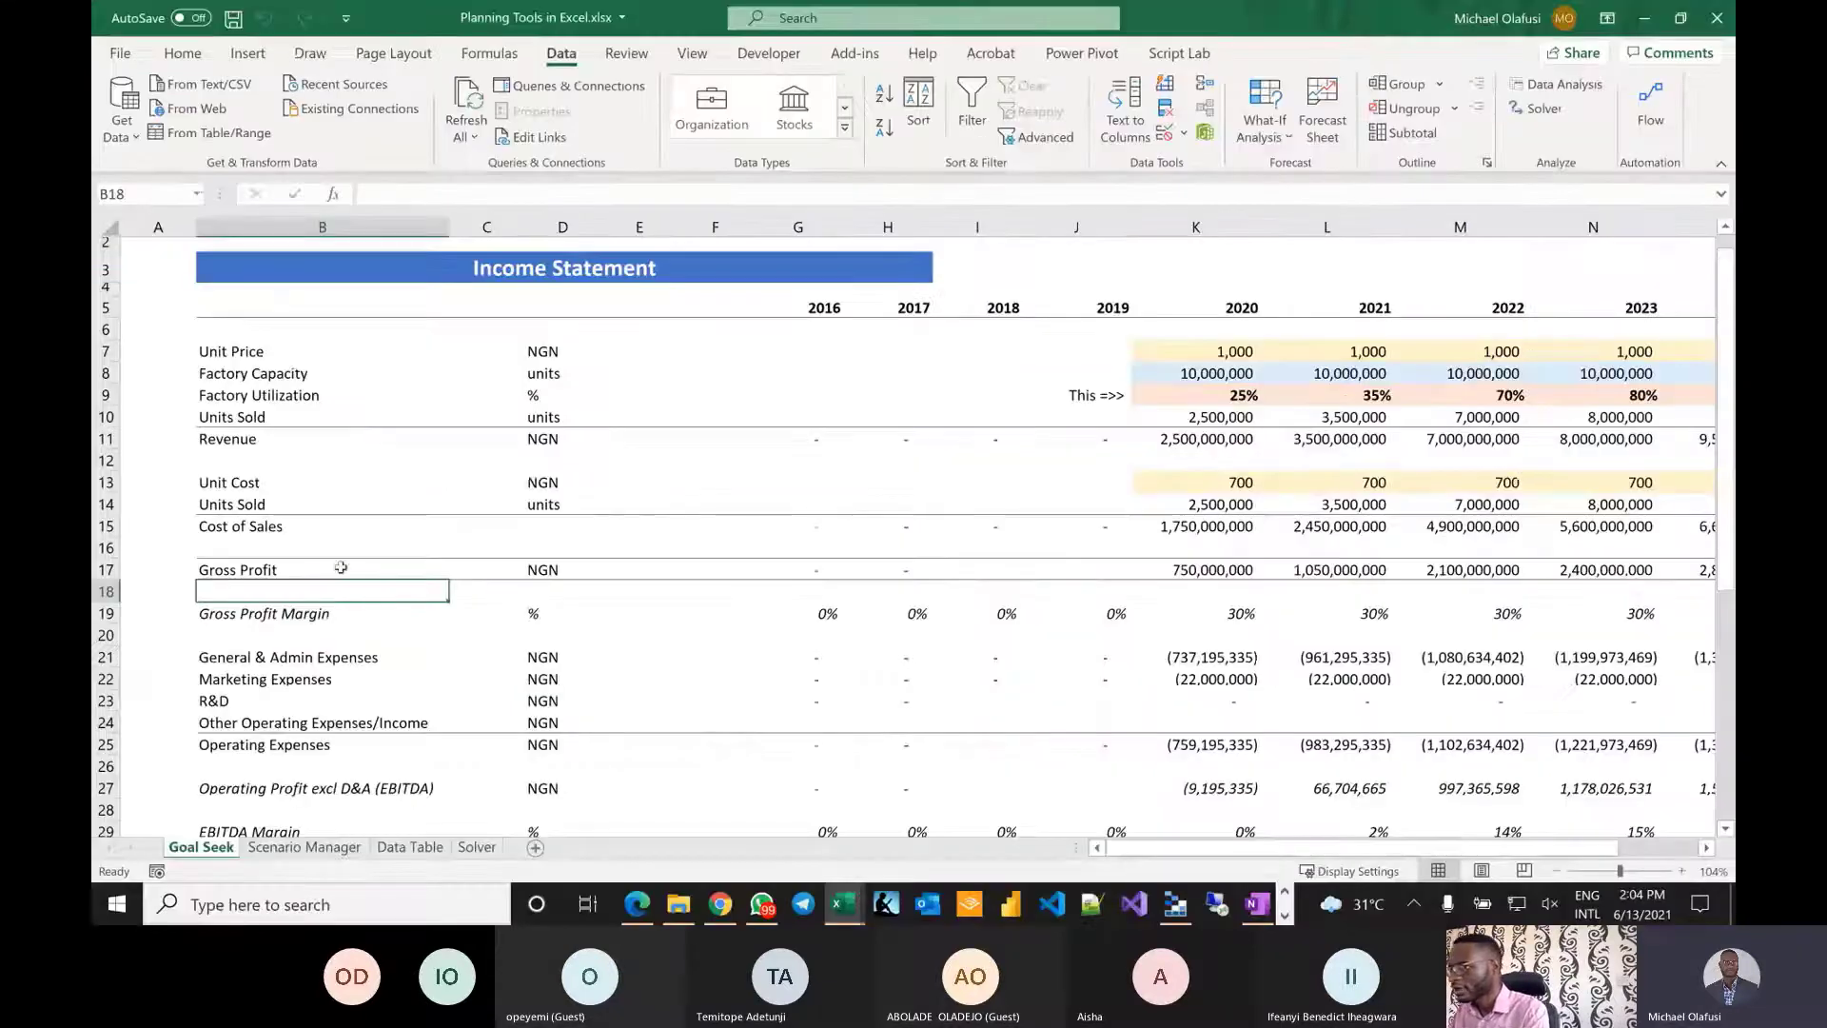
# Zoom the Goal Seek income statement out to 91% and collapse the ribbon.
pyautogui.click(417, 520)
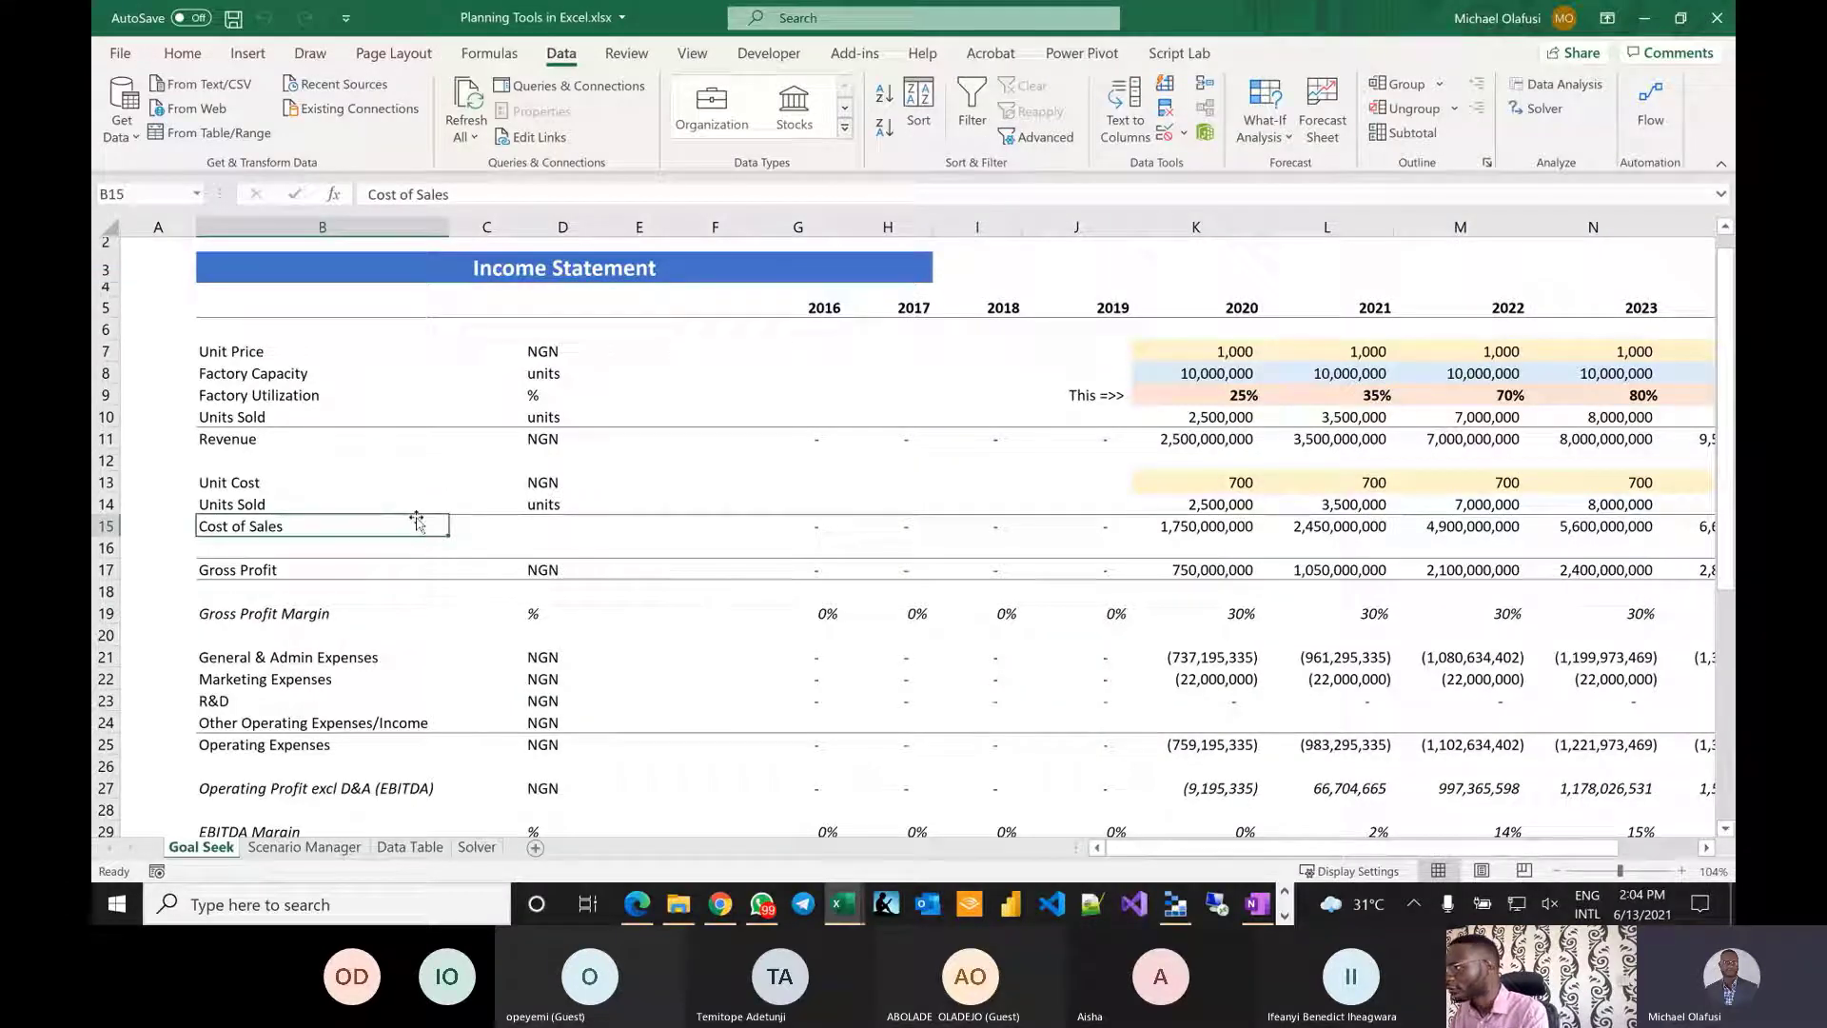
pyautogui.scroll(-3, 417, 520)
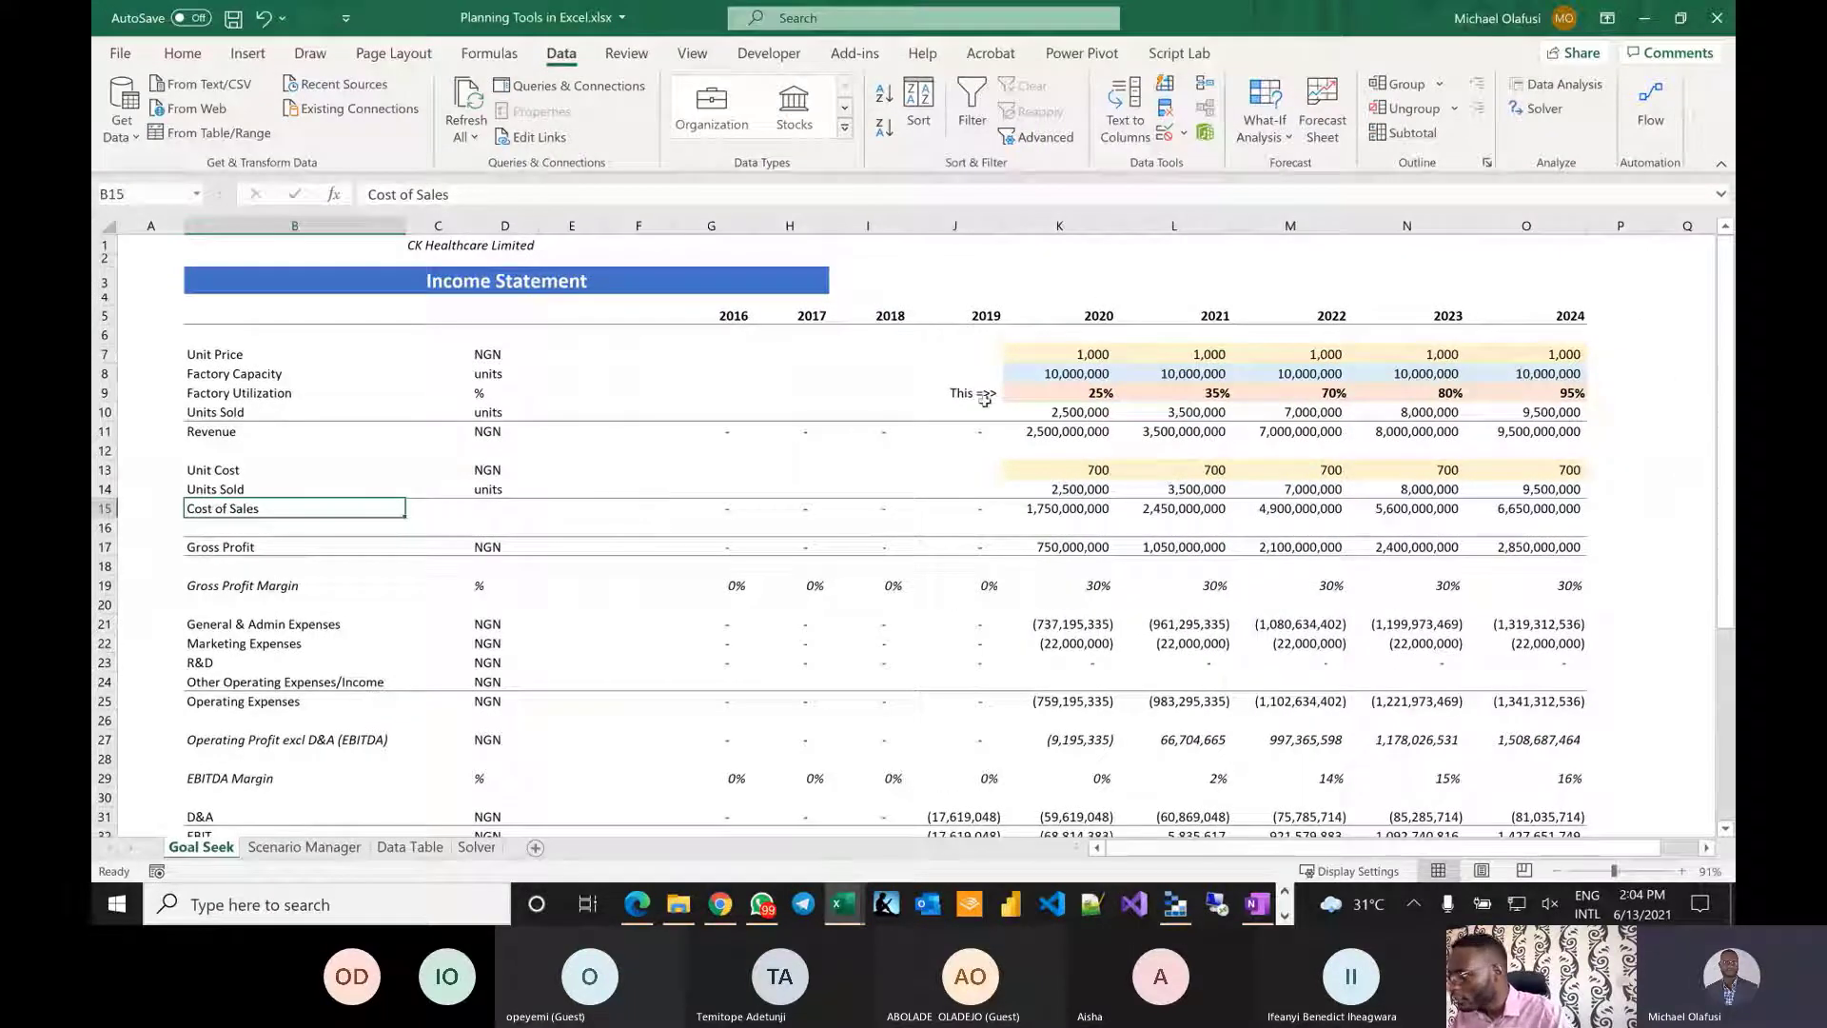
pyautogui.click(1722, 164)
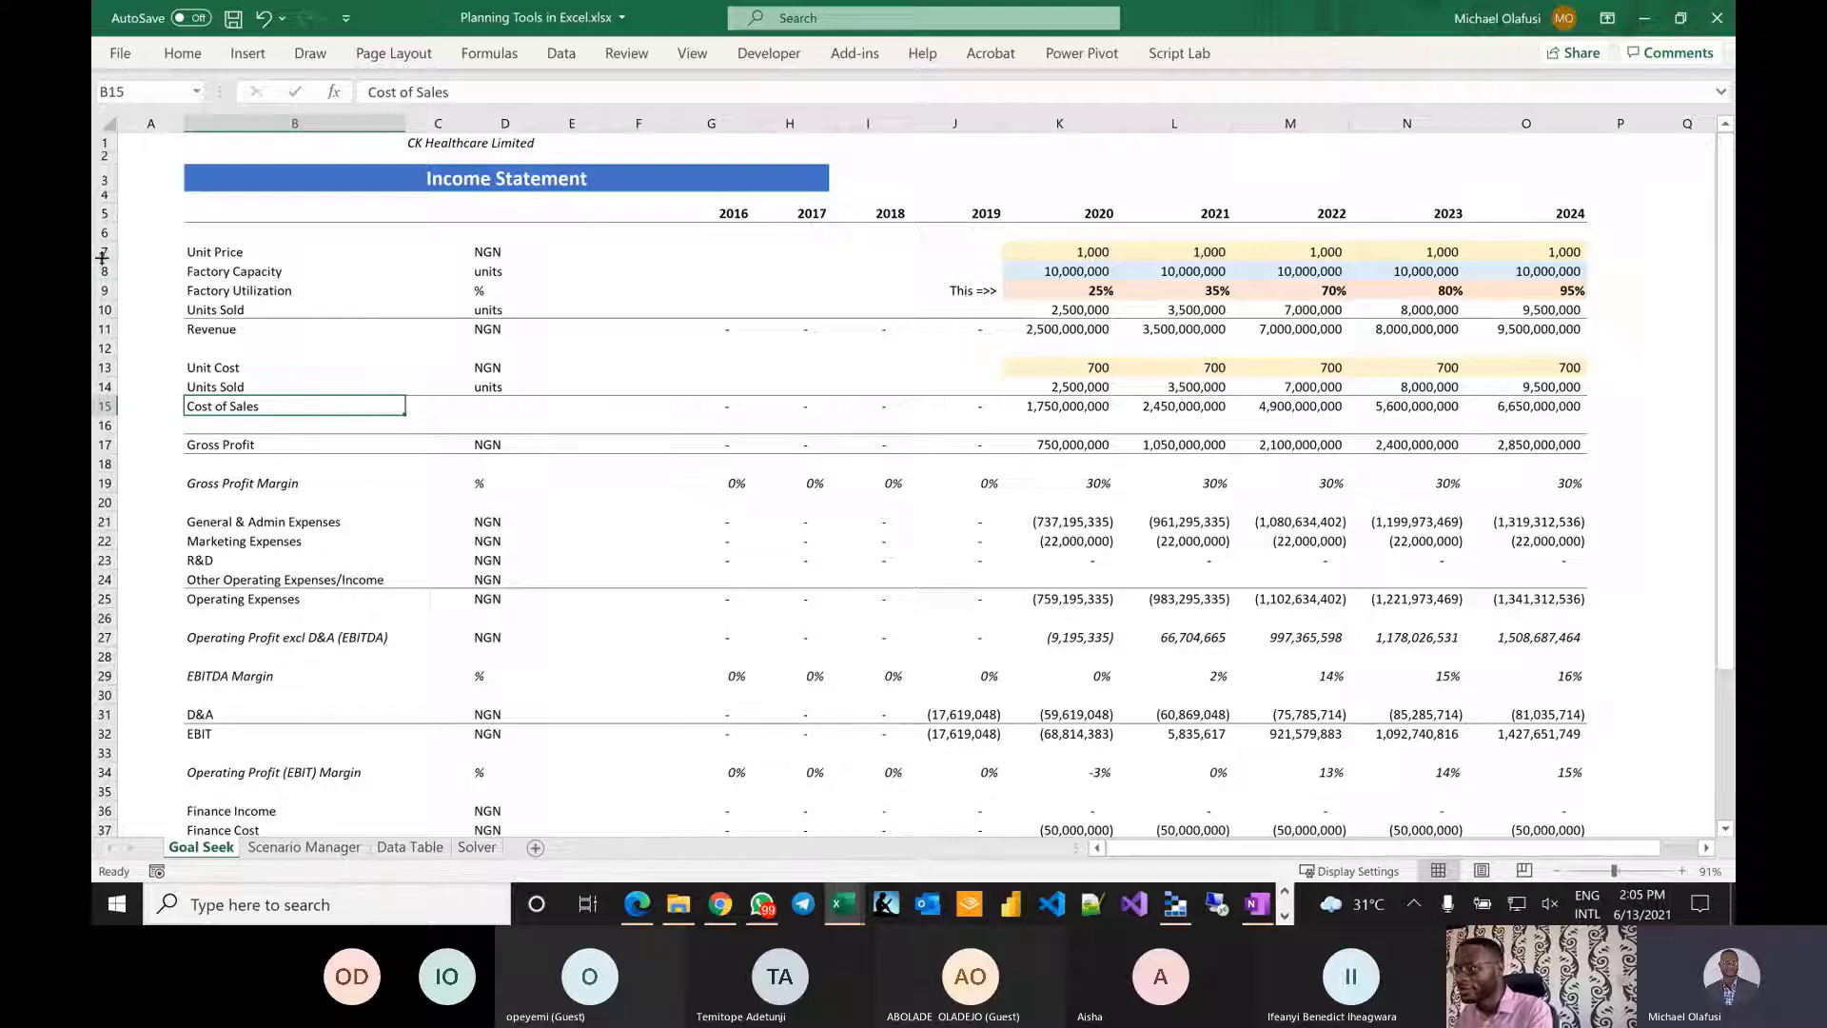
# Examine the Unit Price, Factory Capacity, Factory Utilization and Units Sold rows, including the 2020 Units Sold formula in the revenue section.
pyautogui.moveTo(103, 251); pyautogui.dragTo(102, 309)
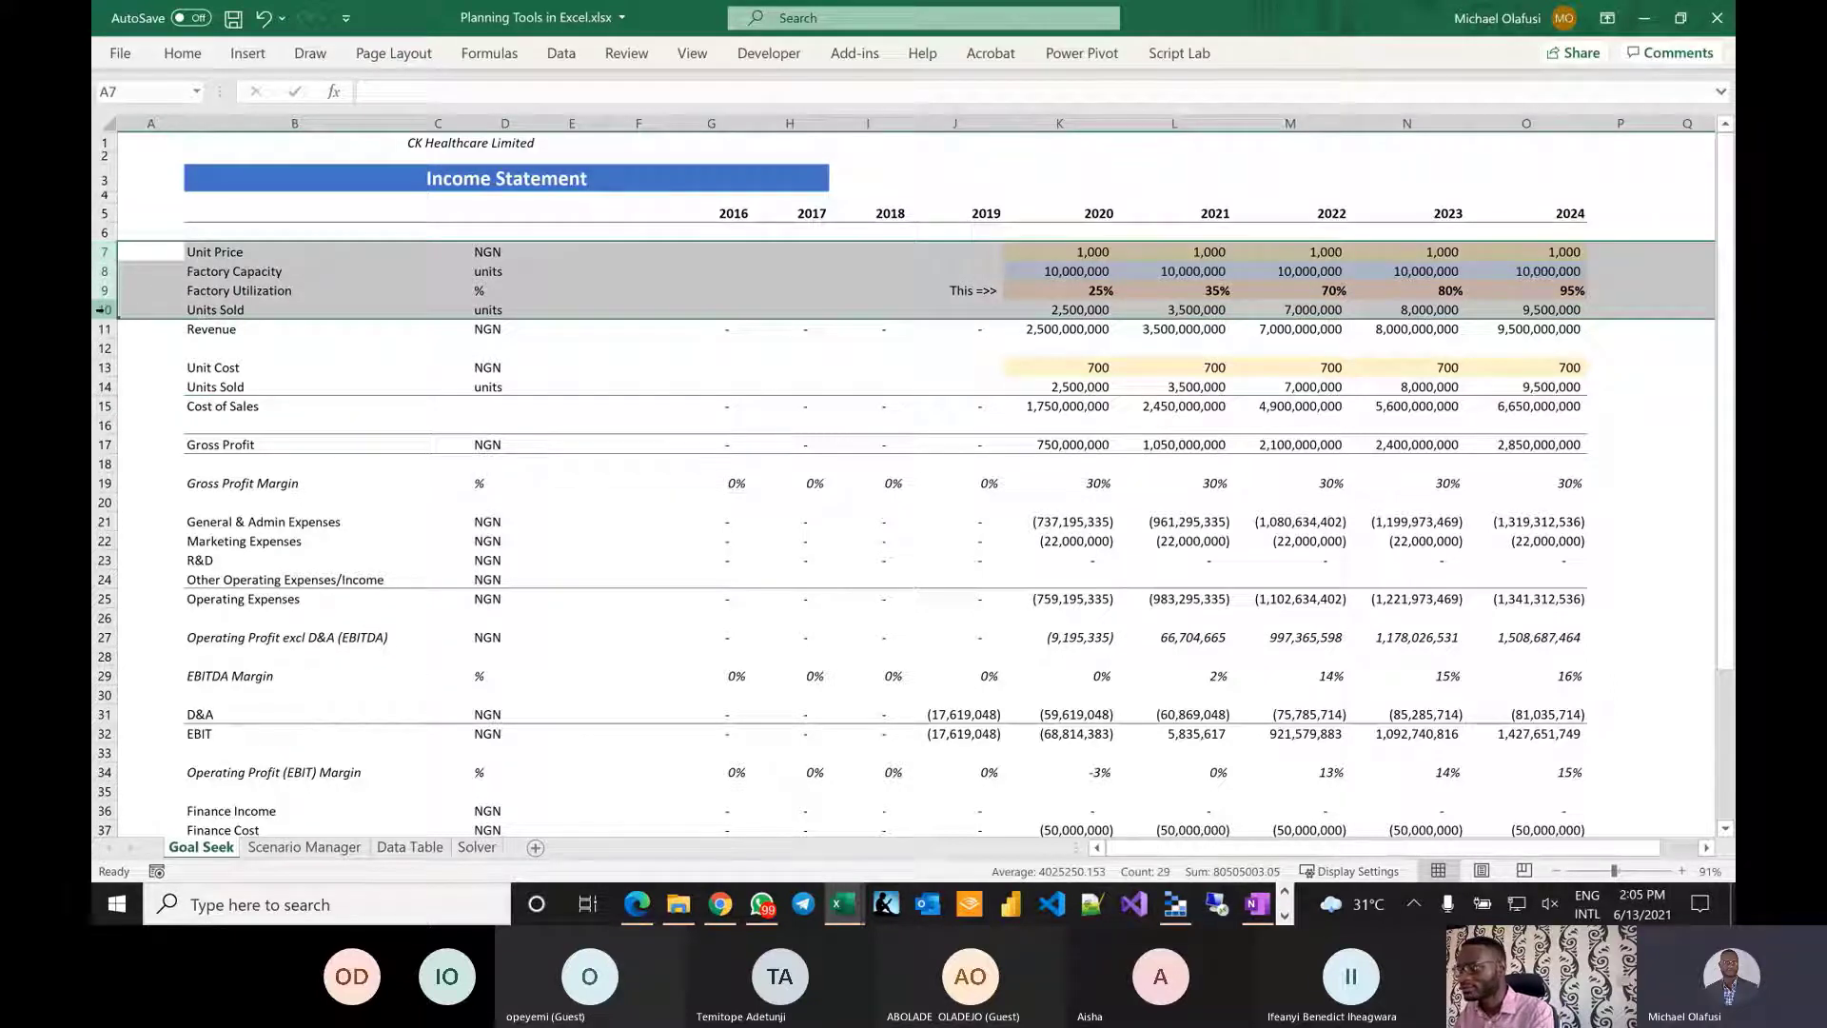
pyautogui.moveTo(214, 249); pyautogui.dragTo(1518, 250)
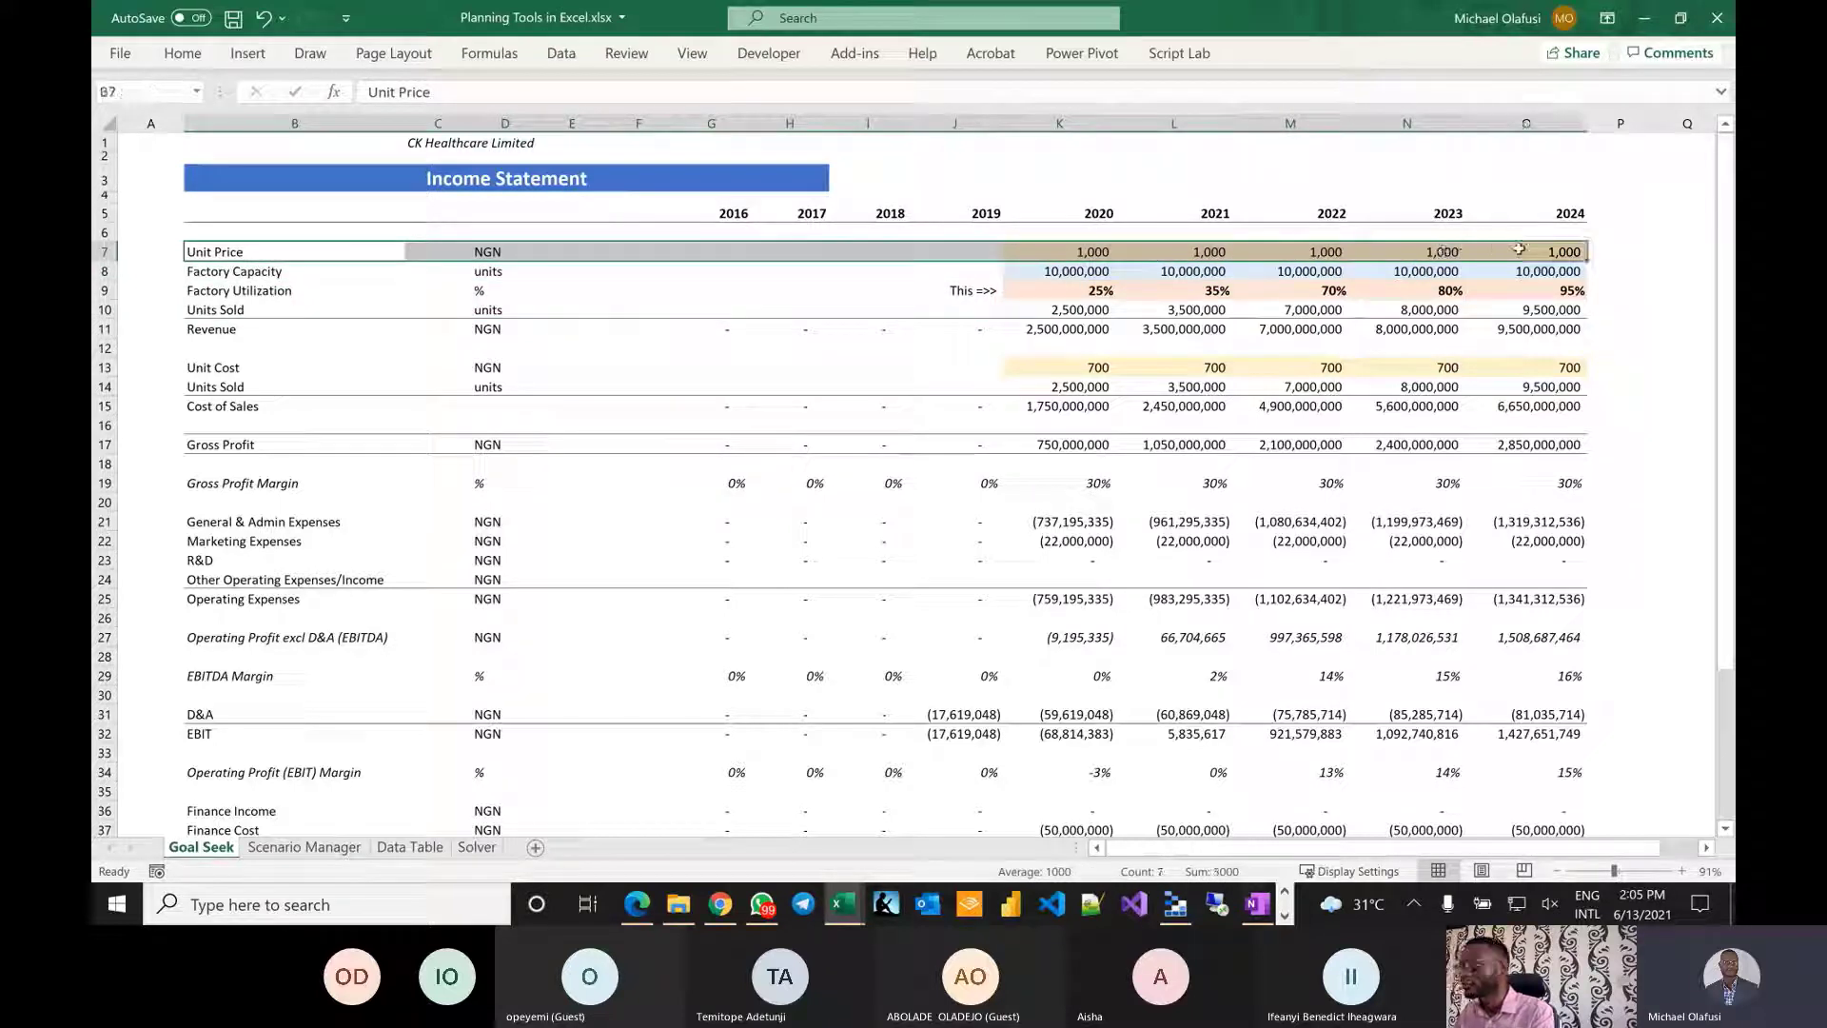
pyautogui.click(200, 273)
pyautogui.moveTo(200, 273); pyautogui.dragTo(1537, 271)
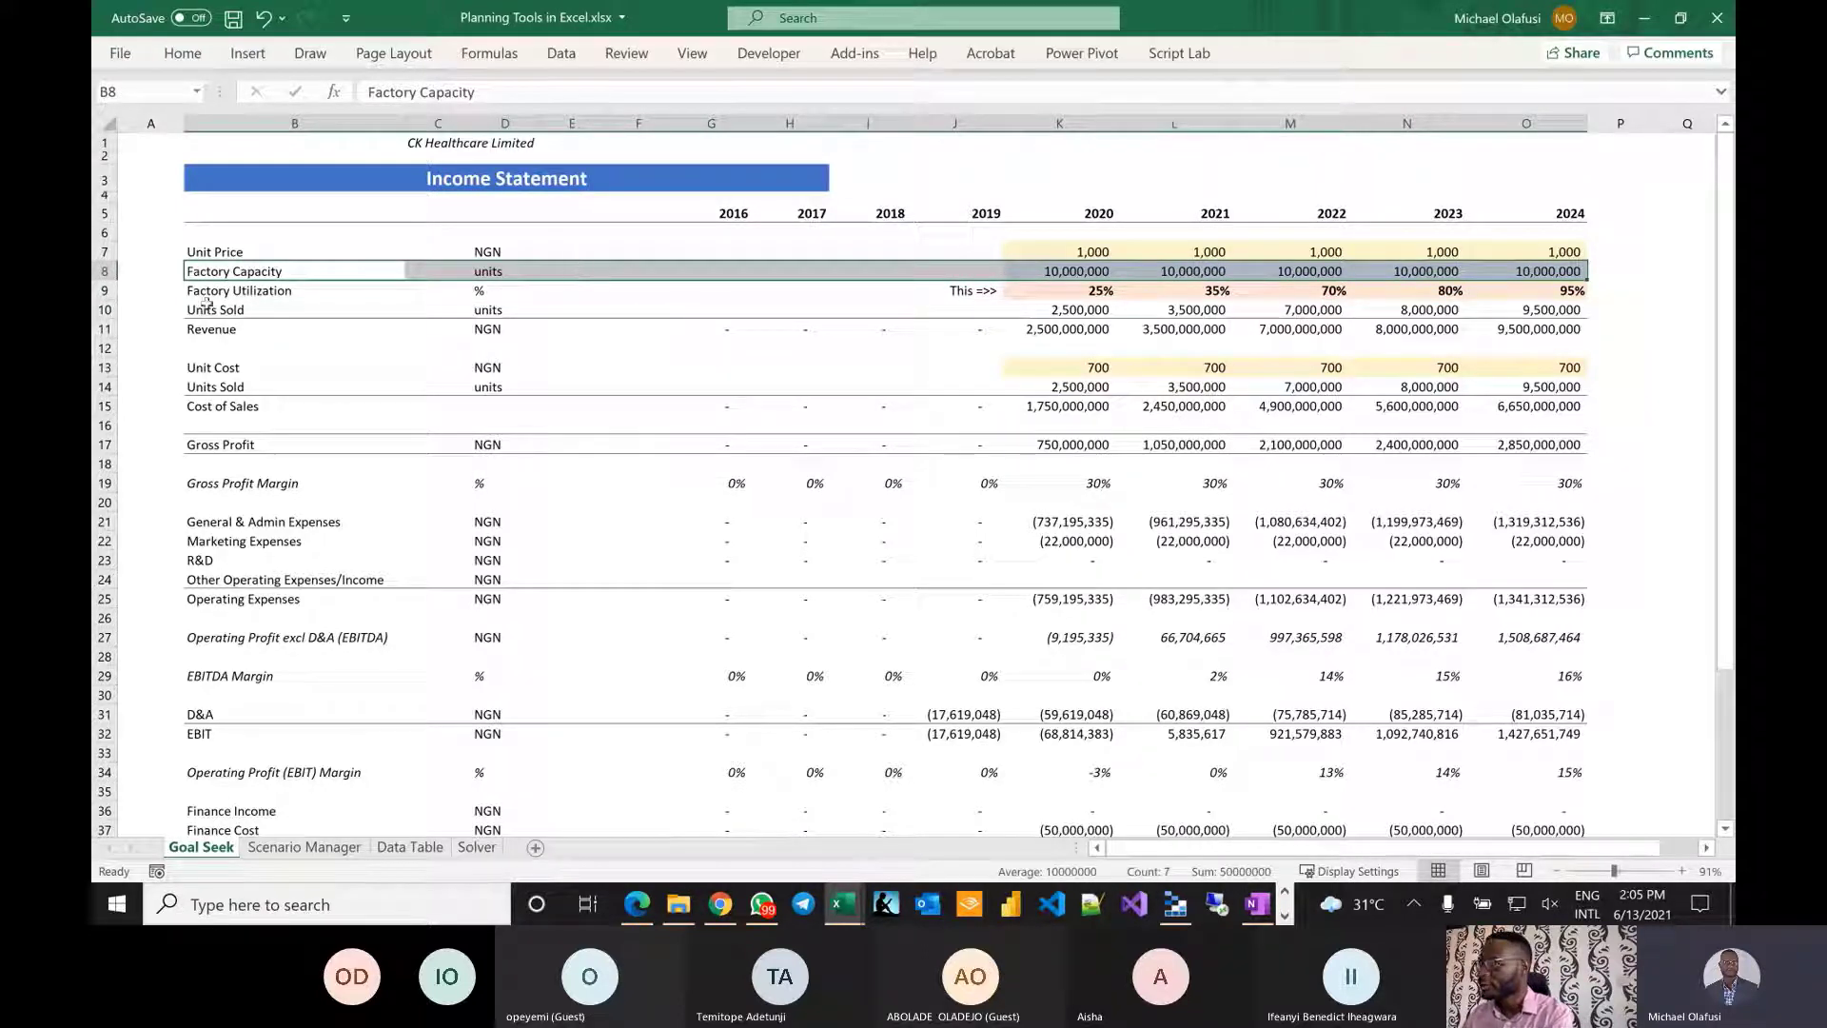
pyautogui.moveTo(207, 291); pyautogui.dragTo(1575, 291)
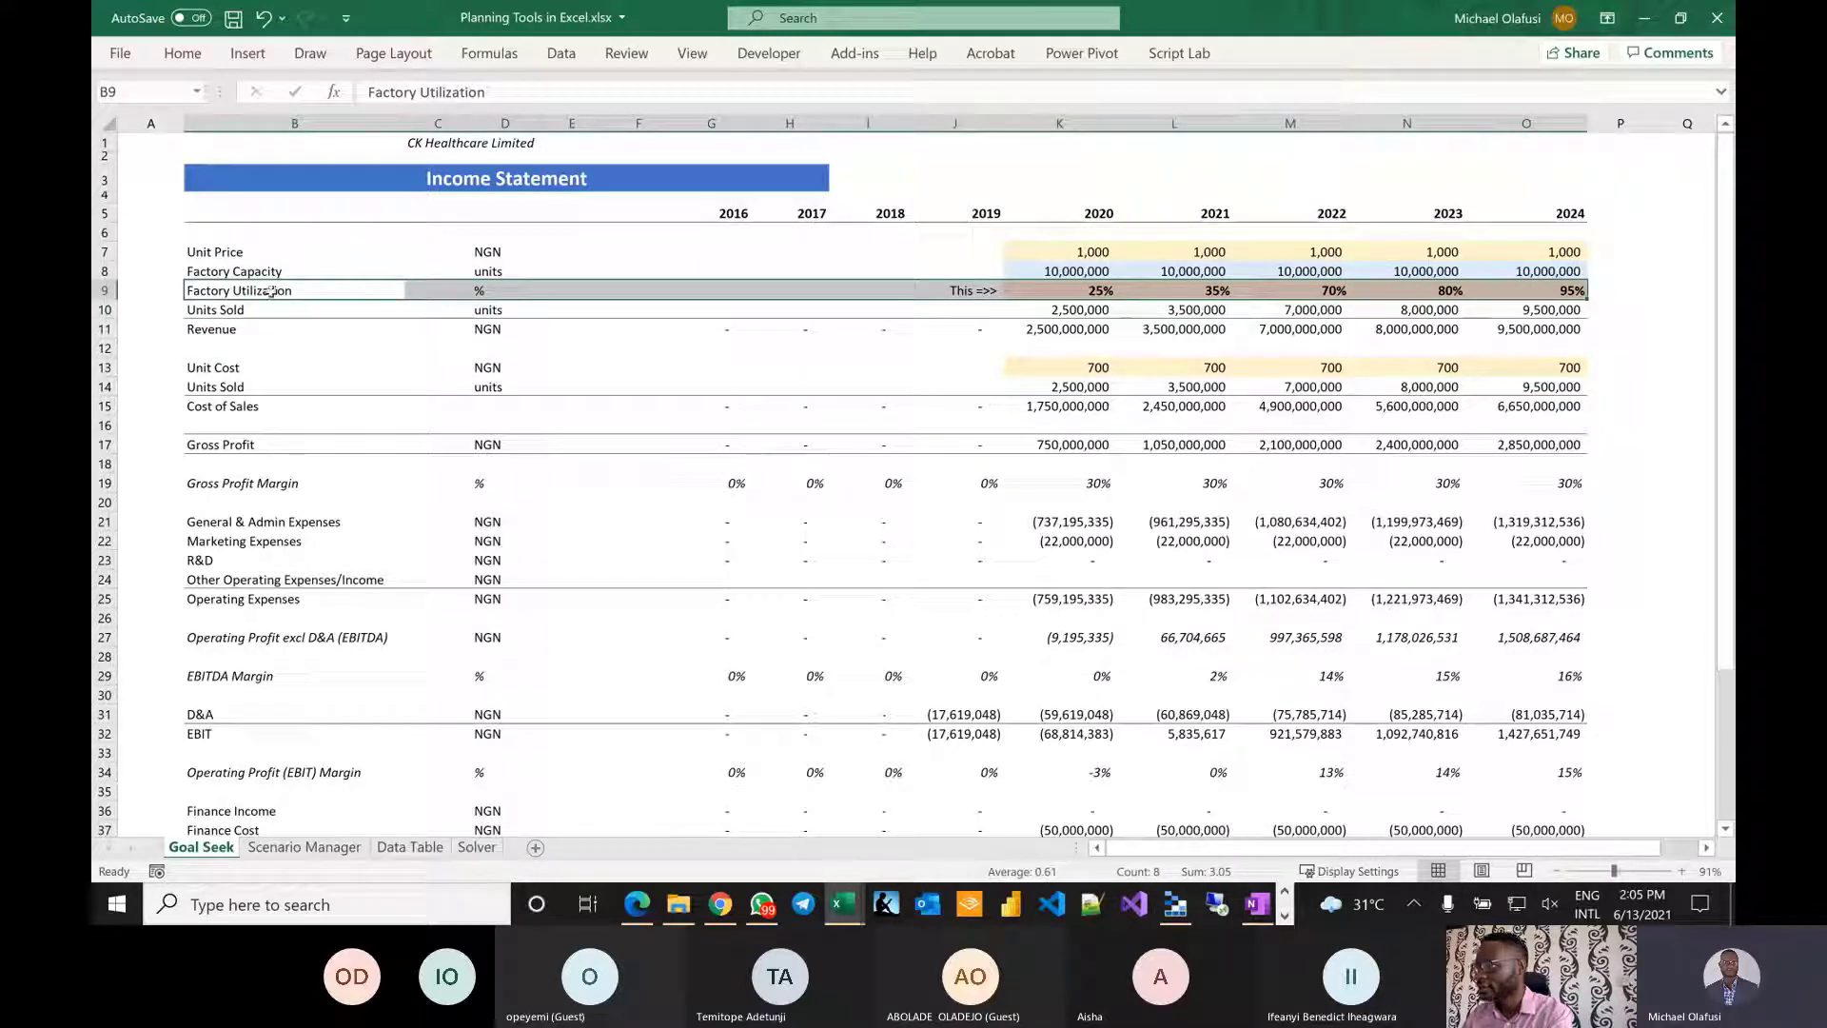
pyautogui.moveTo(219, 309); pyautogui.dragTo(1513, 302)
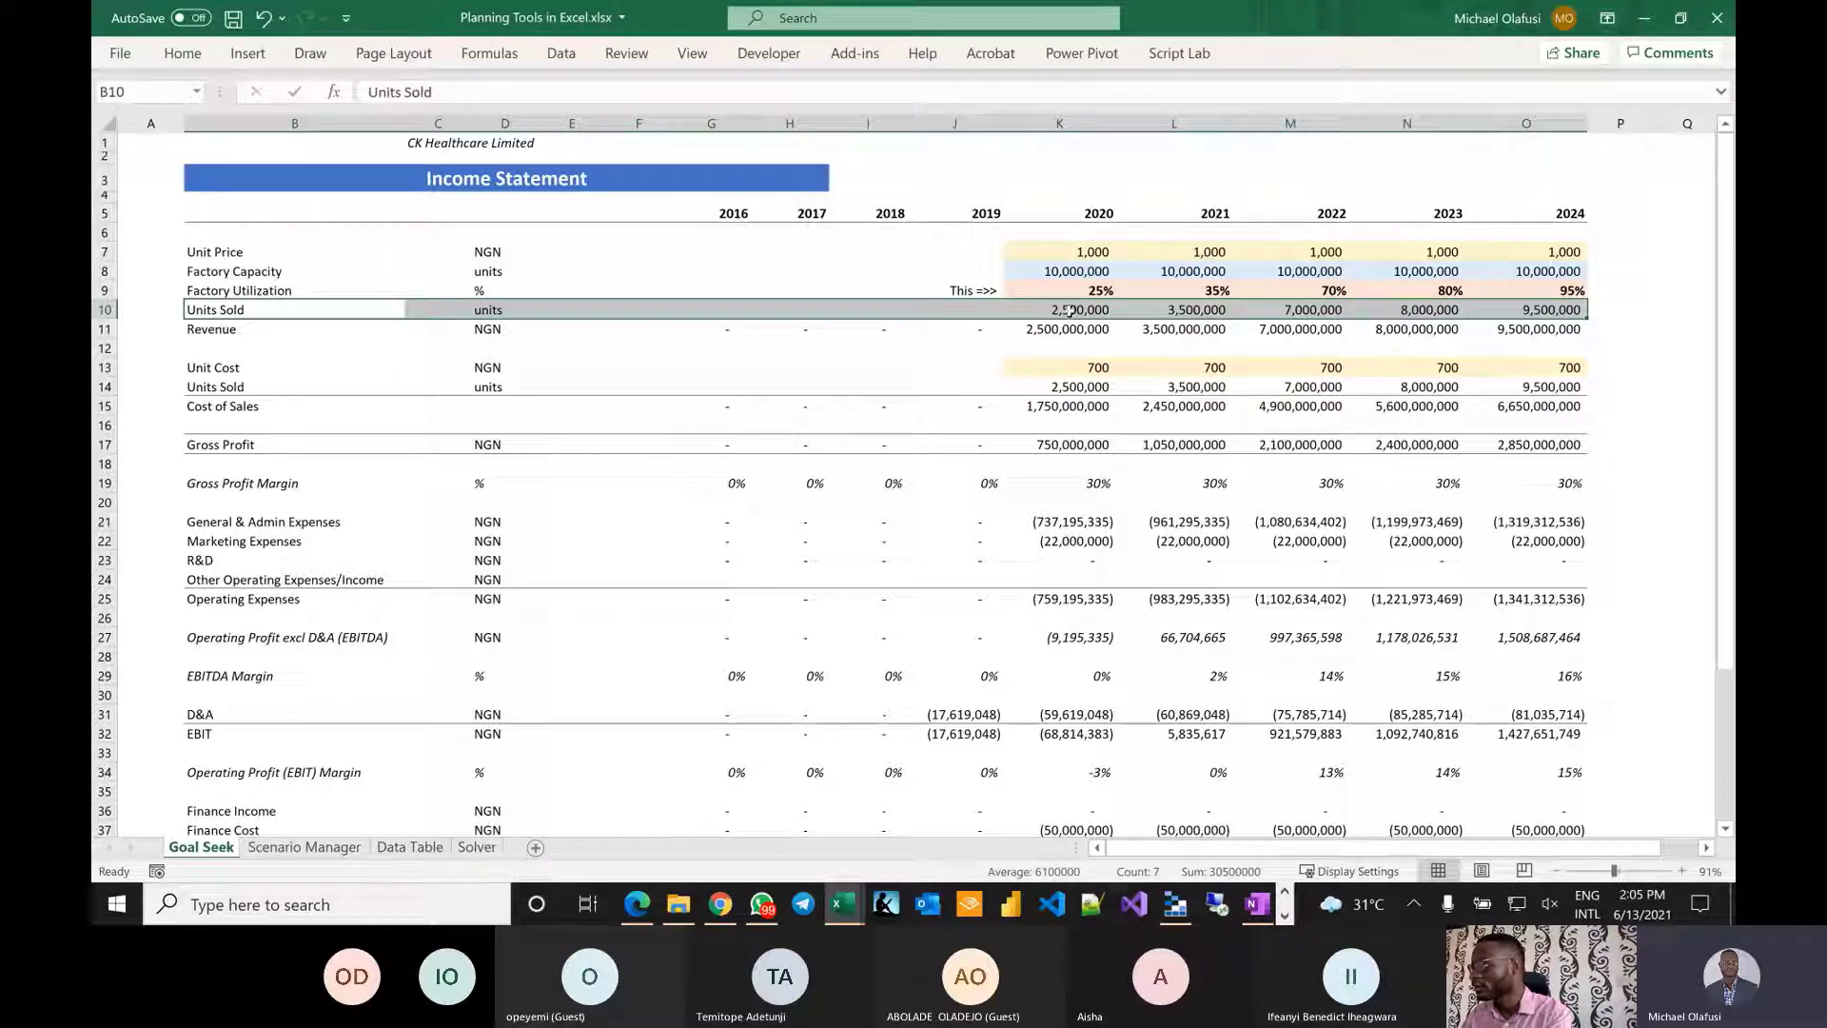
pyautogui.doubleClick(1070, 312)
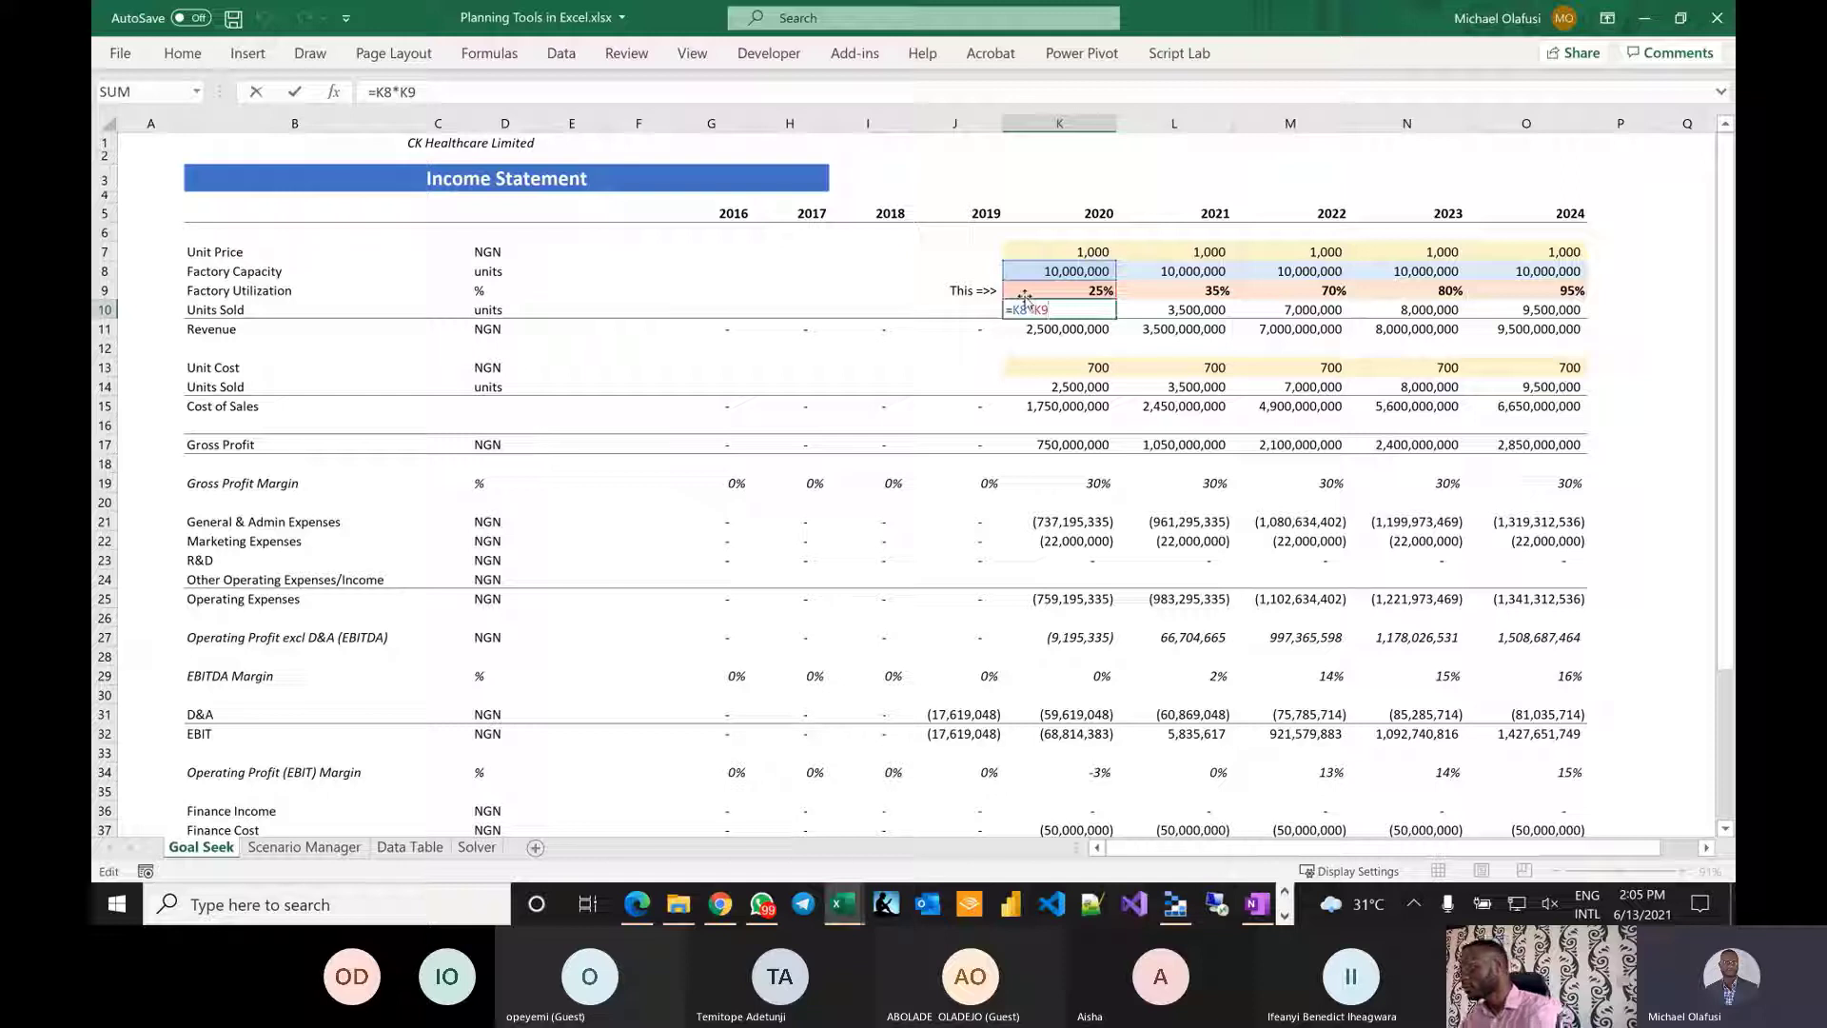
pyautogui.press('Escape')
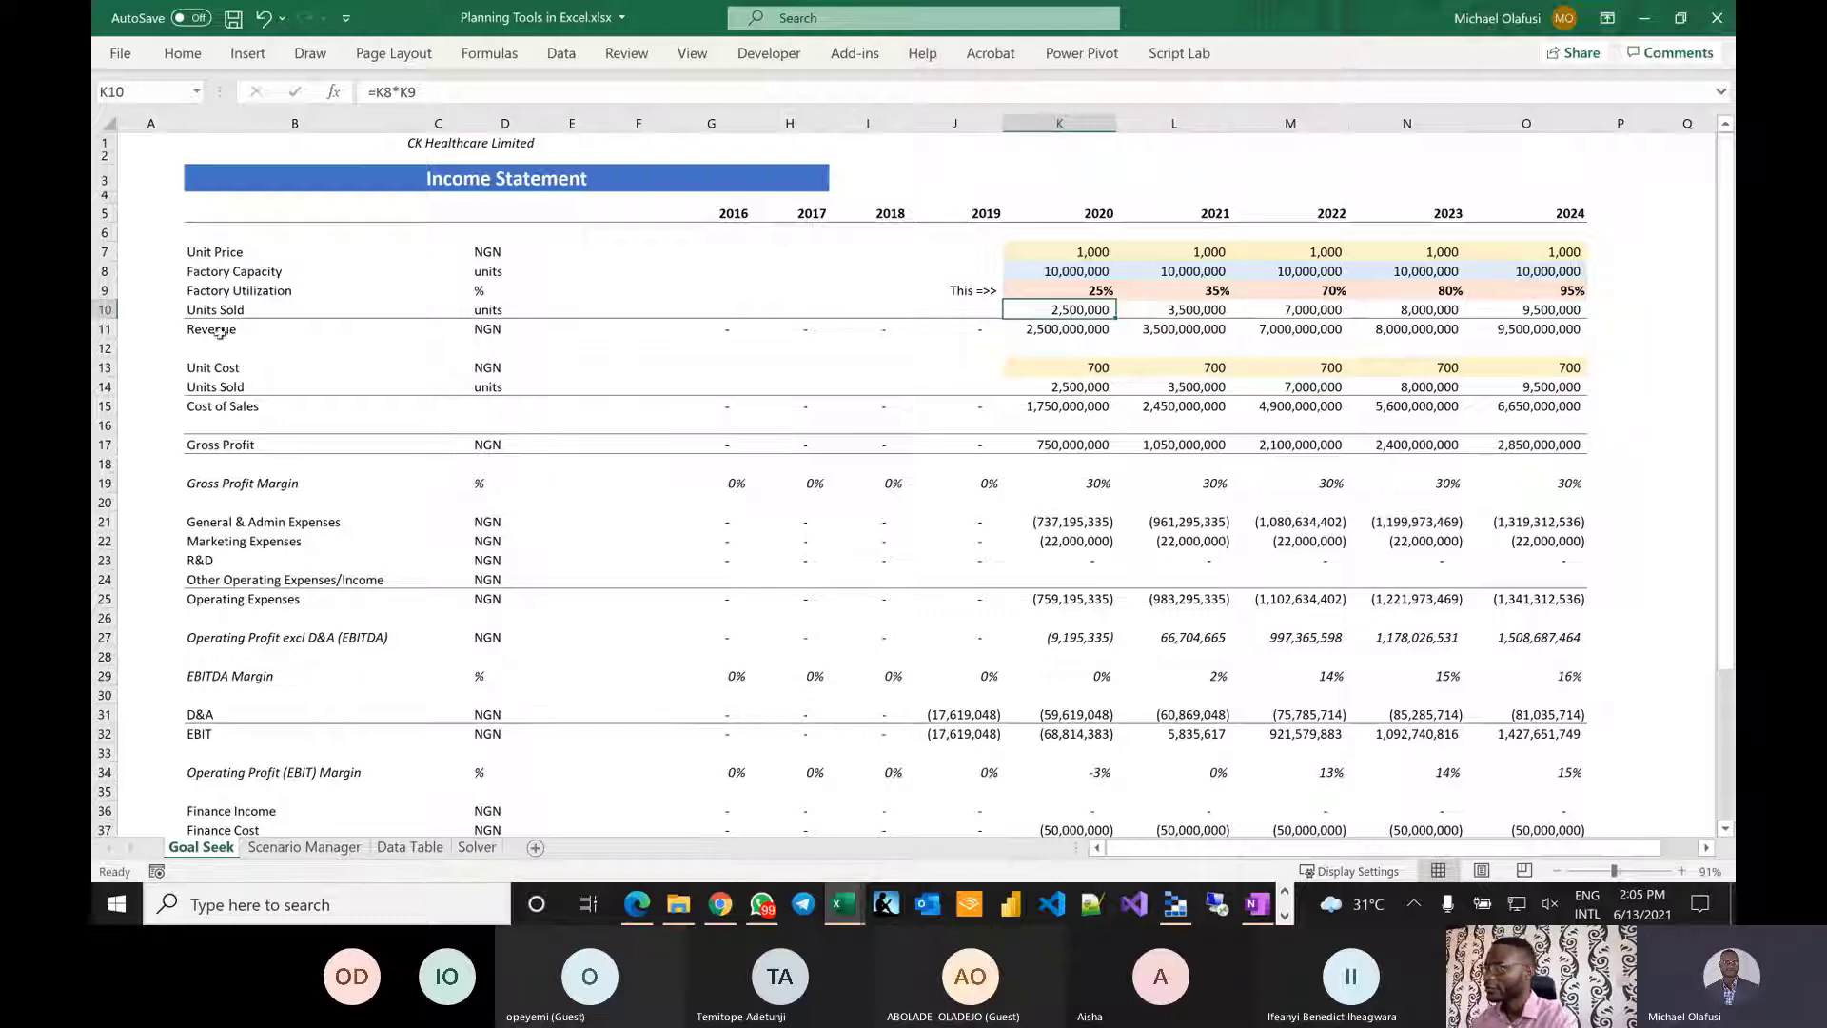
# Inspect the Revenue row with its 2020 formula, and the Unit Cost row with its 2020 input.
pyautogui.moveTo(219, 334); pyautogui.dragTo(1522, 330)
pyautogui.doubleClick(1073, 330)
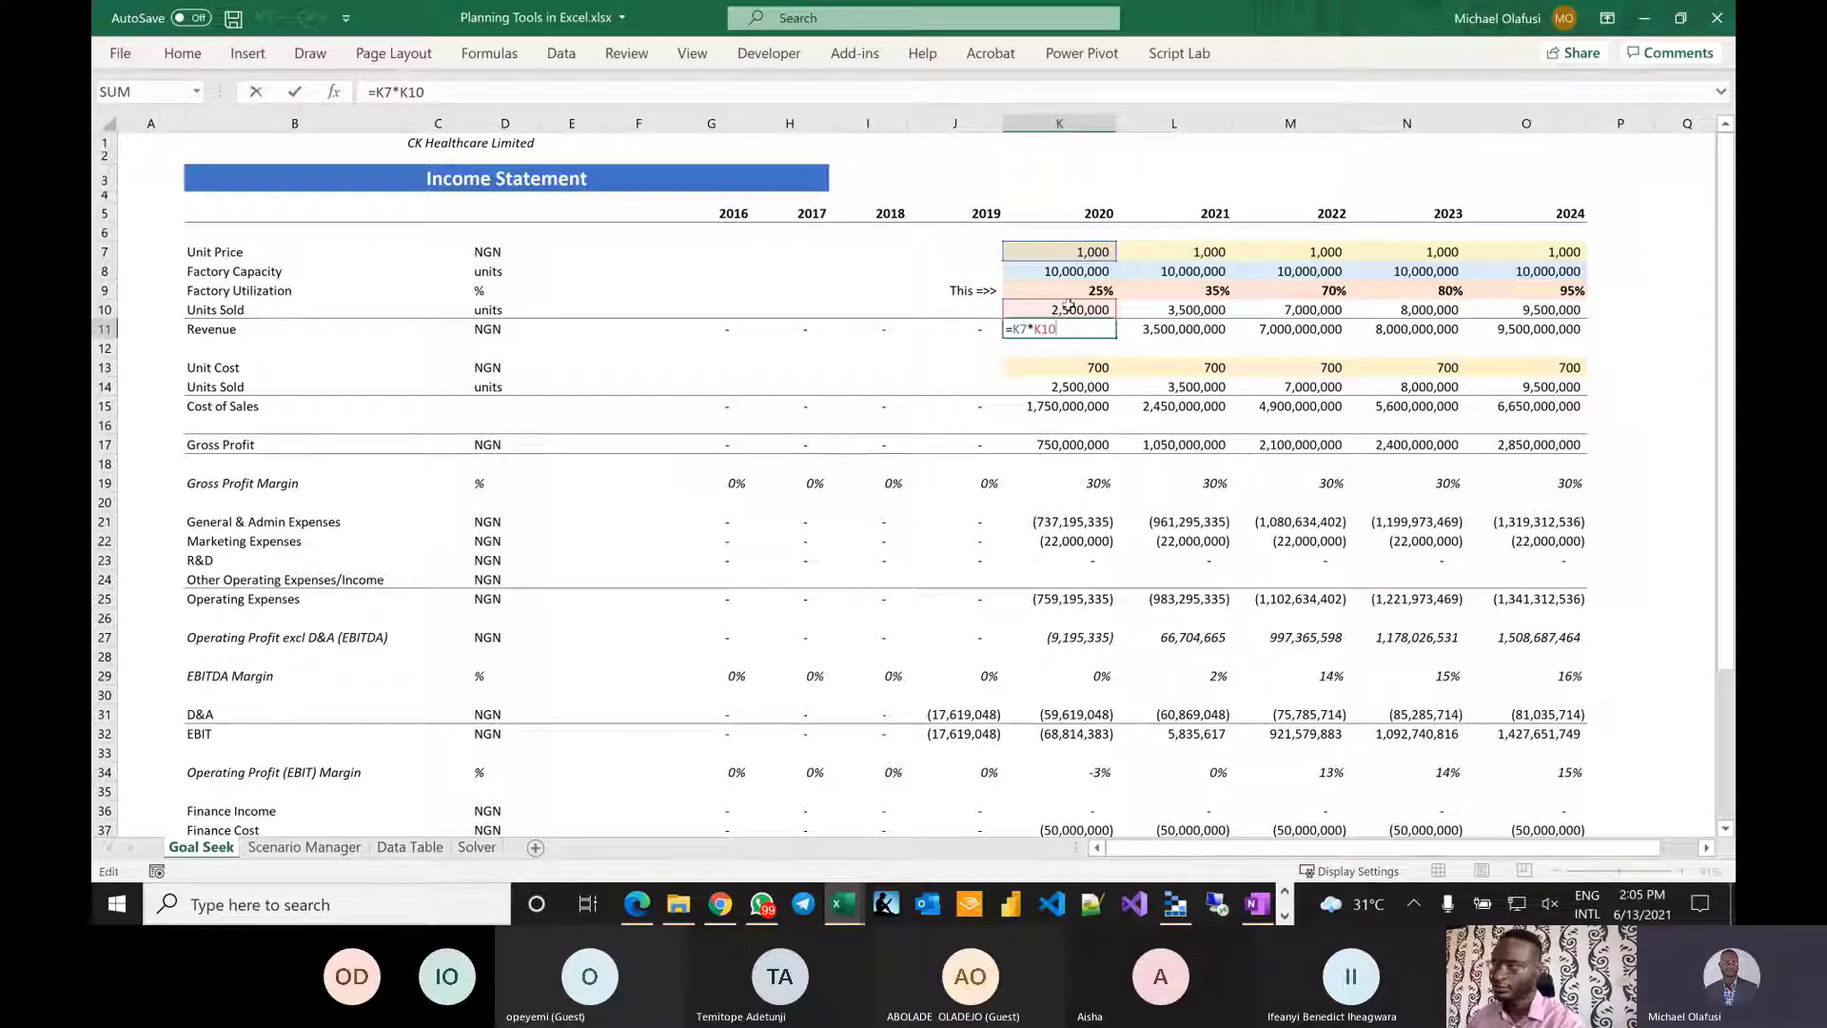
pyautogui.click(806, 352)
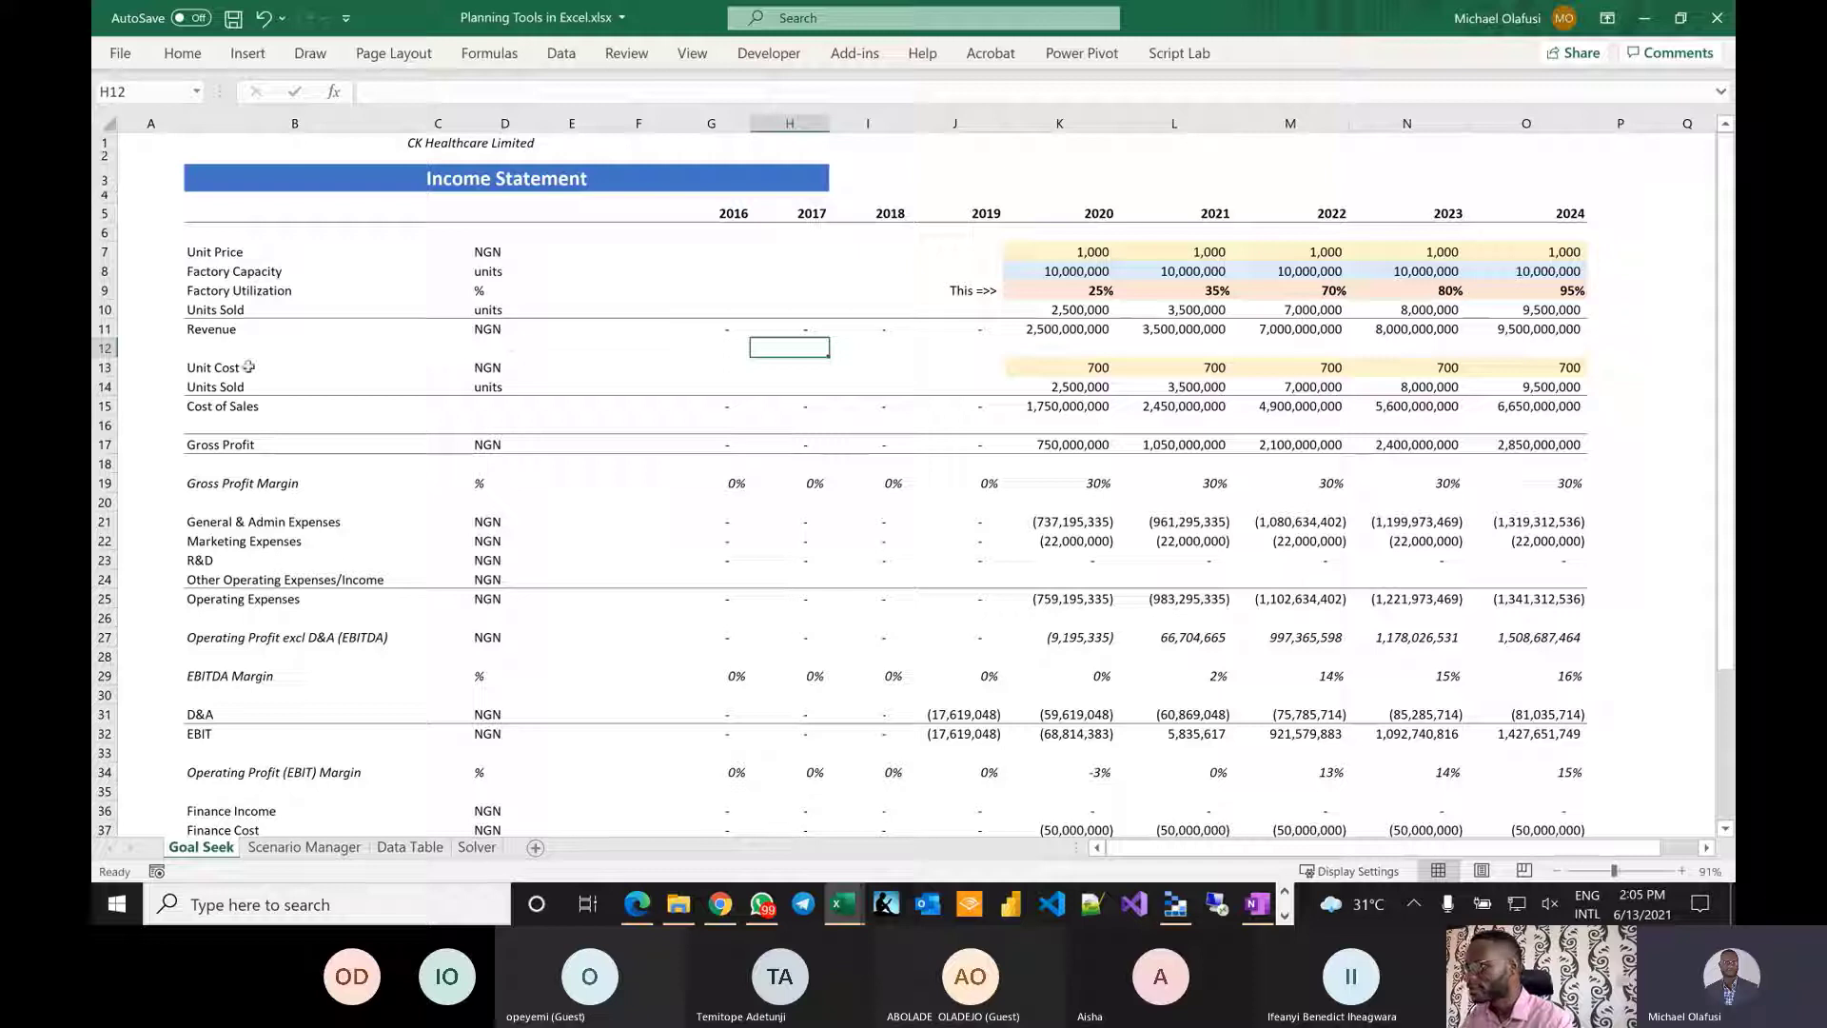
pyautogui.moveTo(248, 367); pyautogui.dragTo(1575, 373)
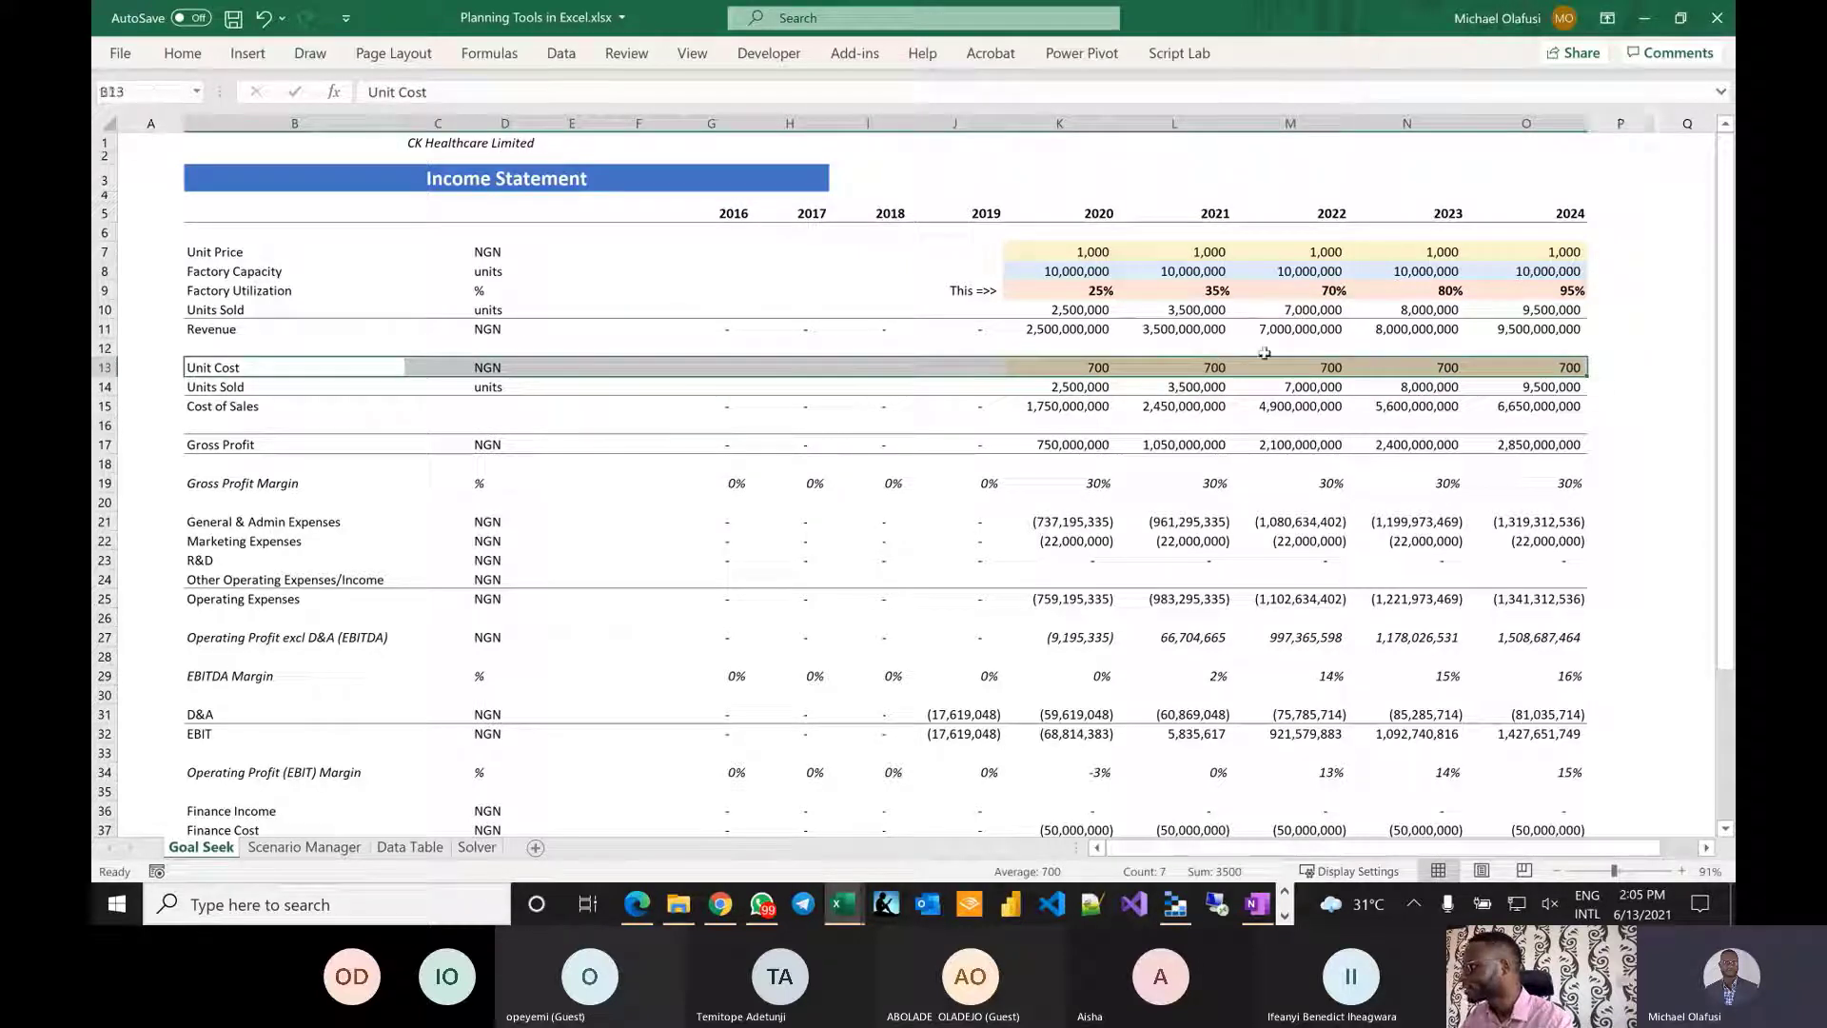
pyautogui.doubleClick(1076, 370)
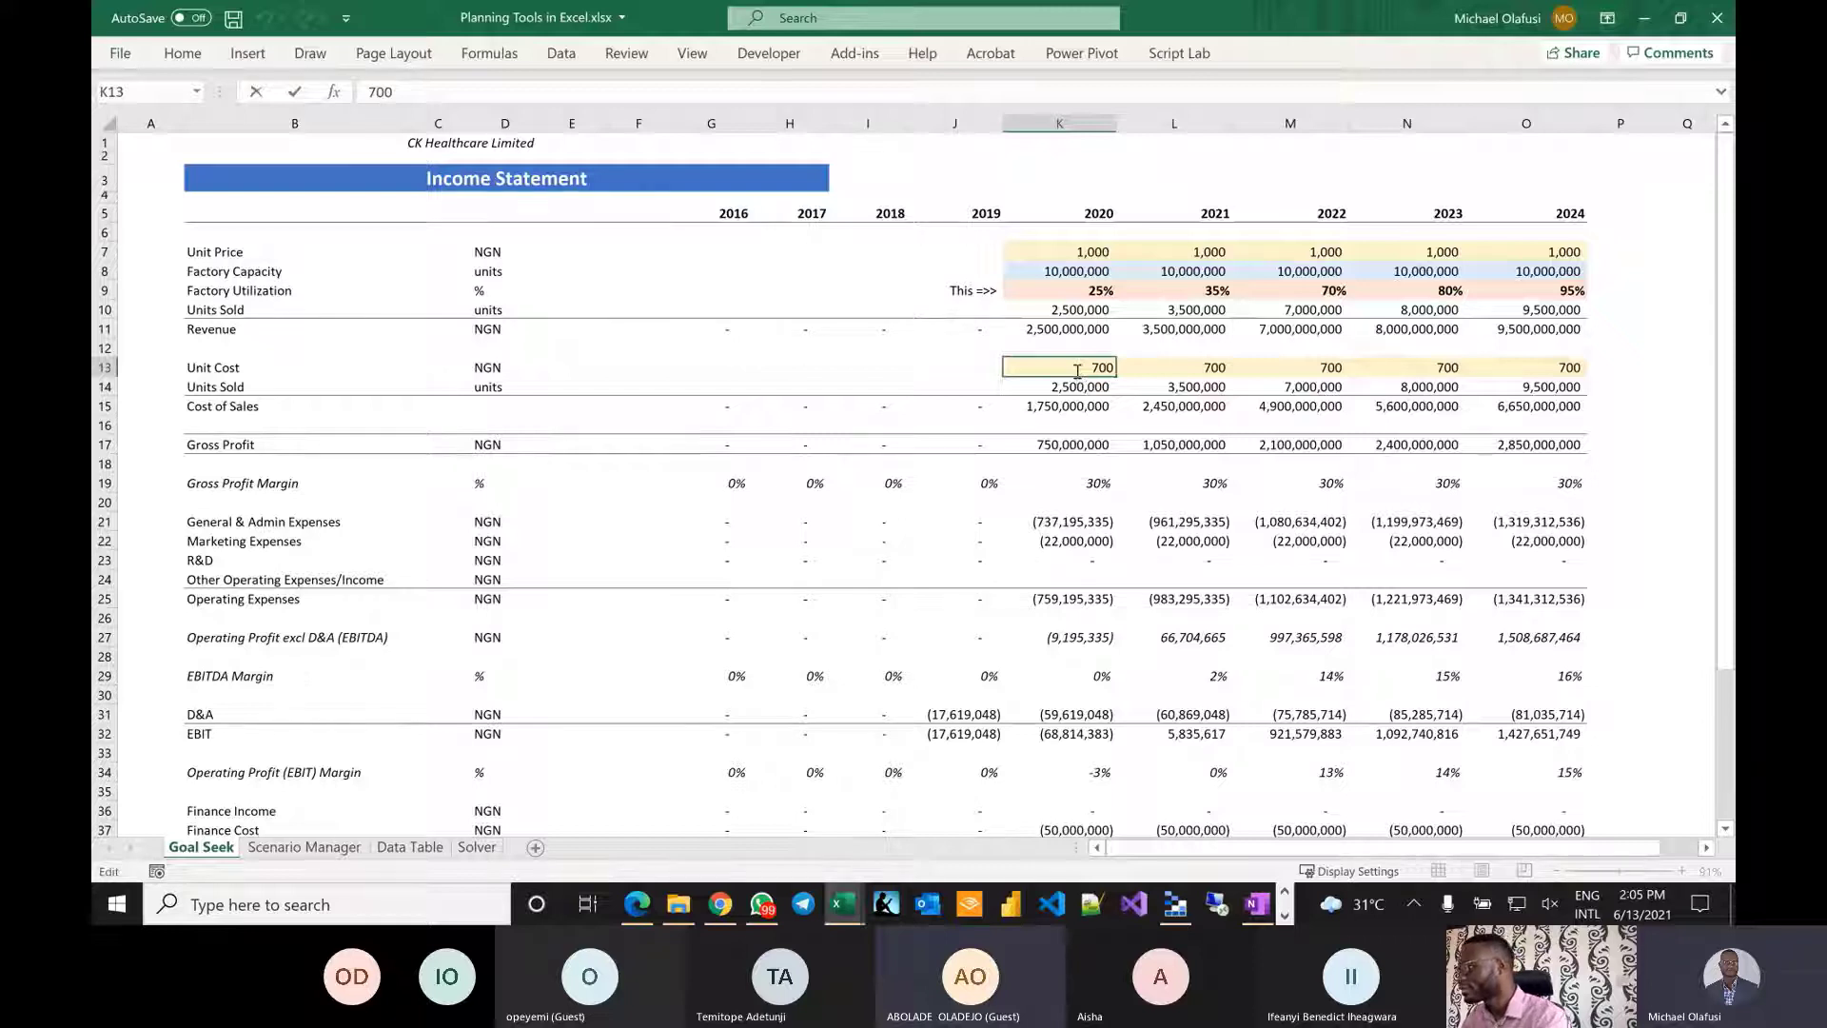
pyautogui.press('Escape')
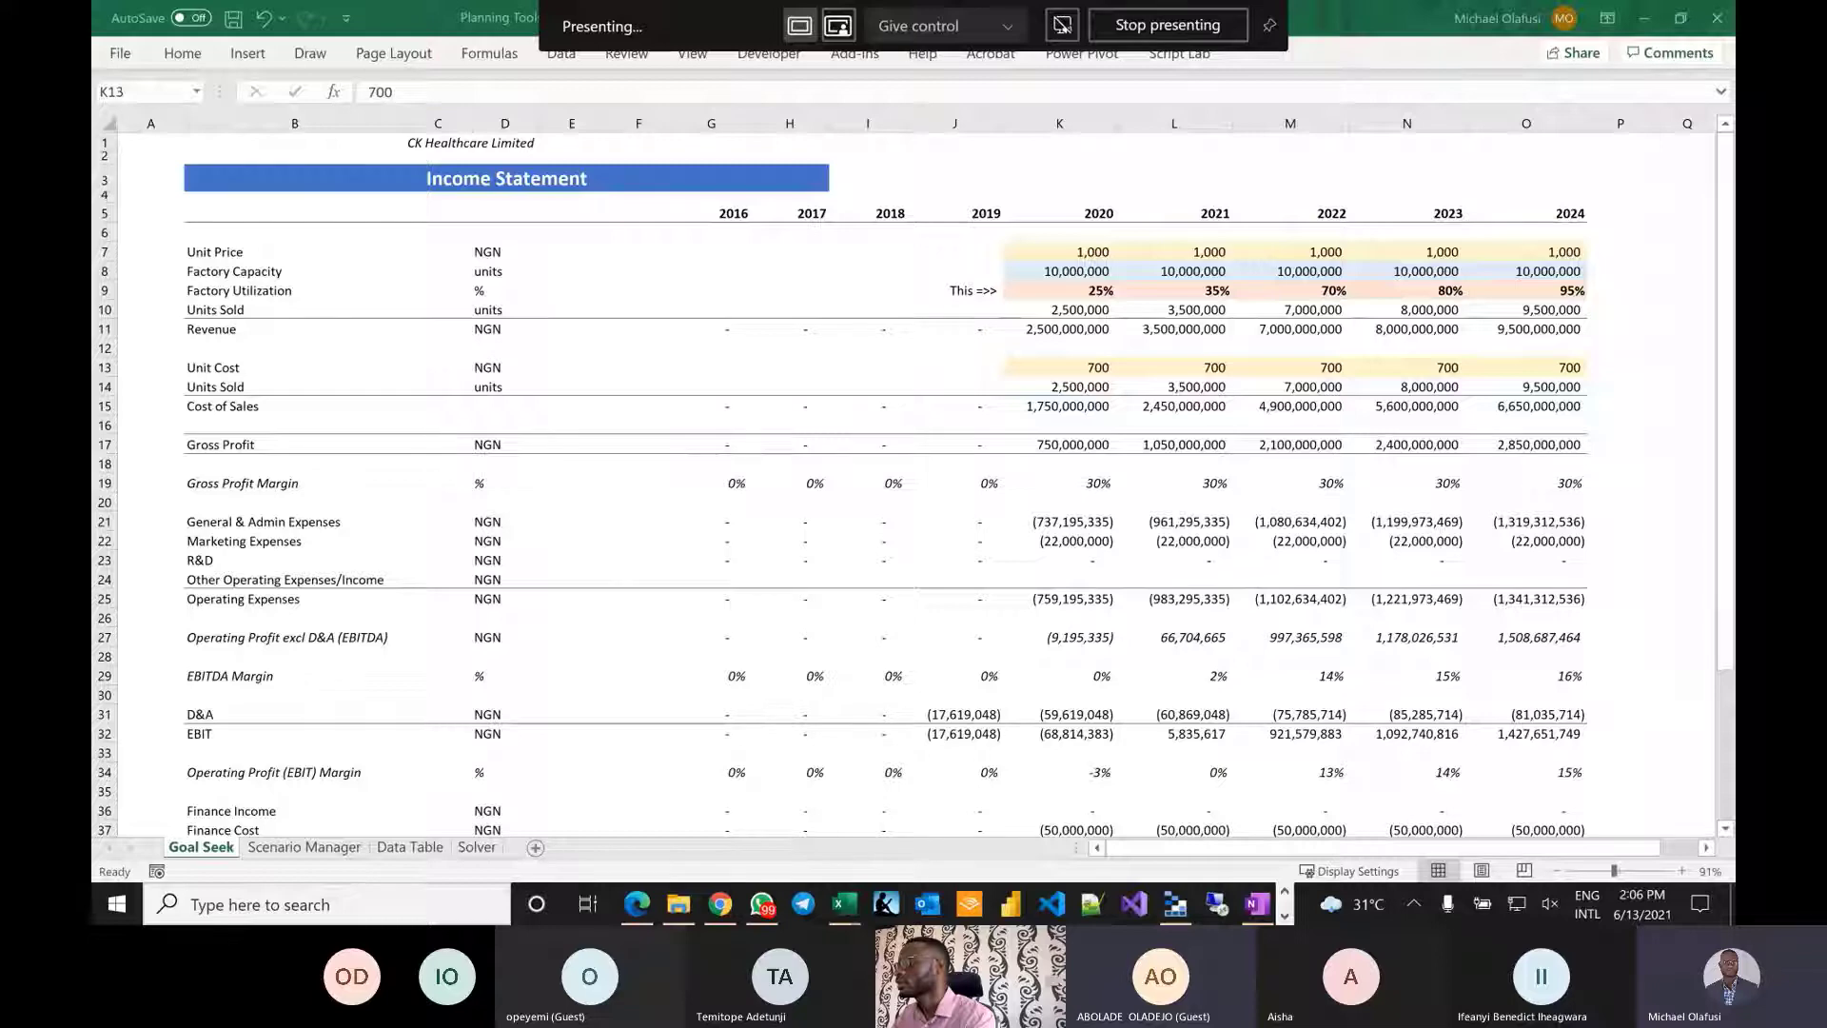
pyautogui.hotkey('alt', 'Tab')
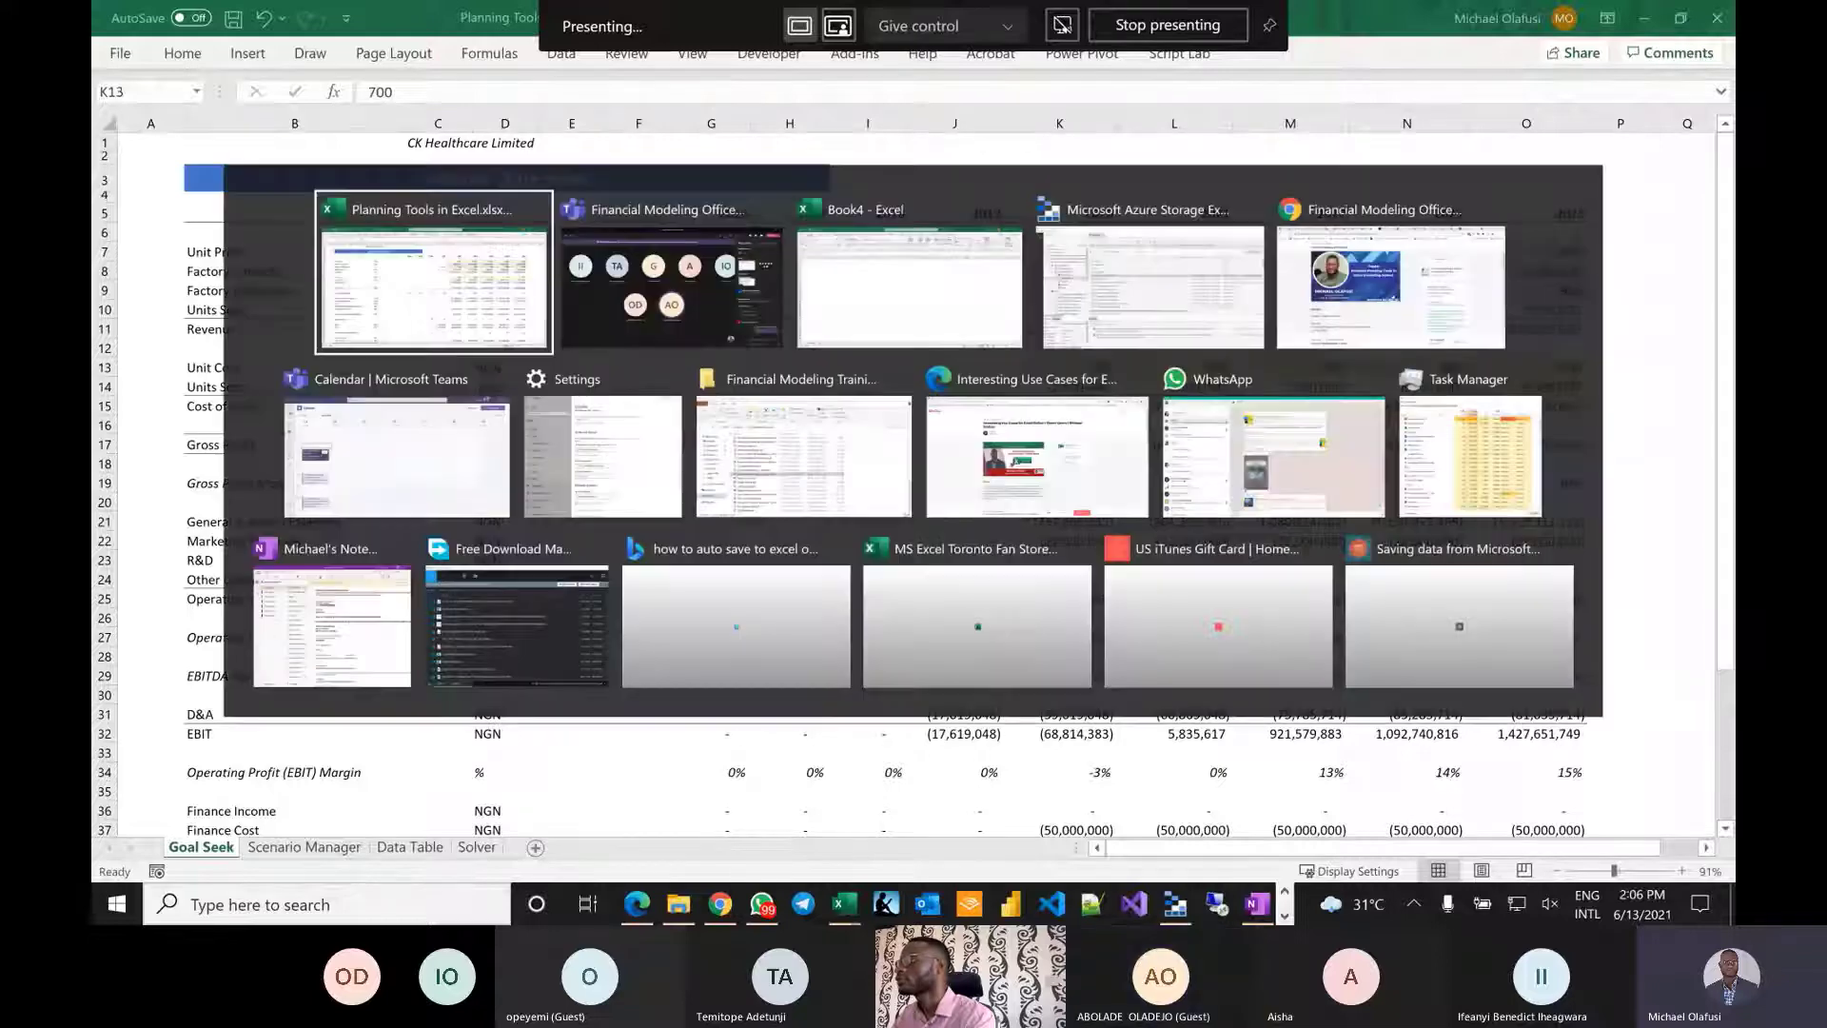
pyautogui.hotkey('alt', 'Tab')
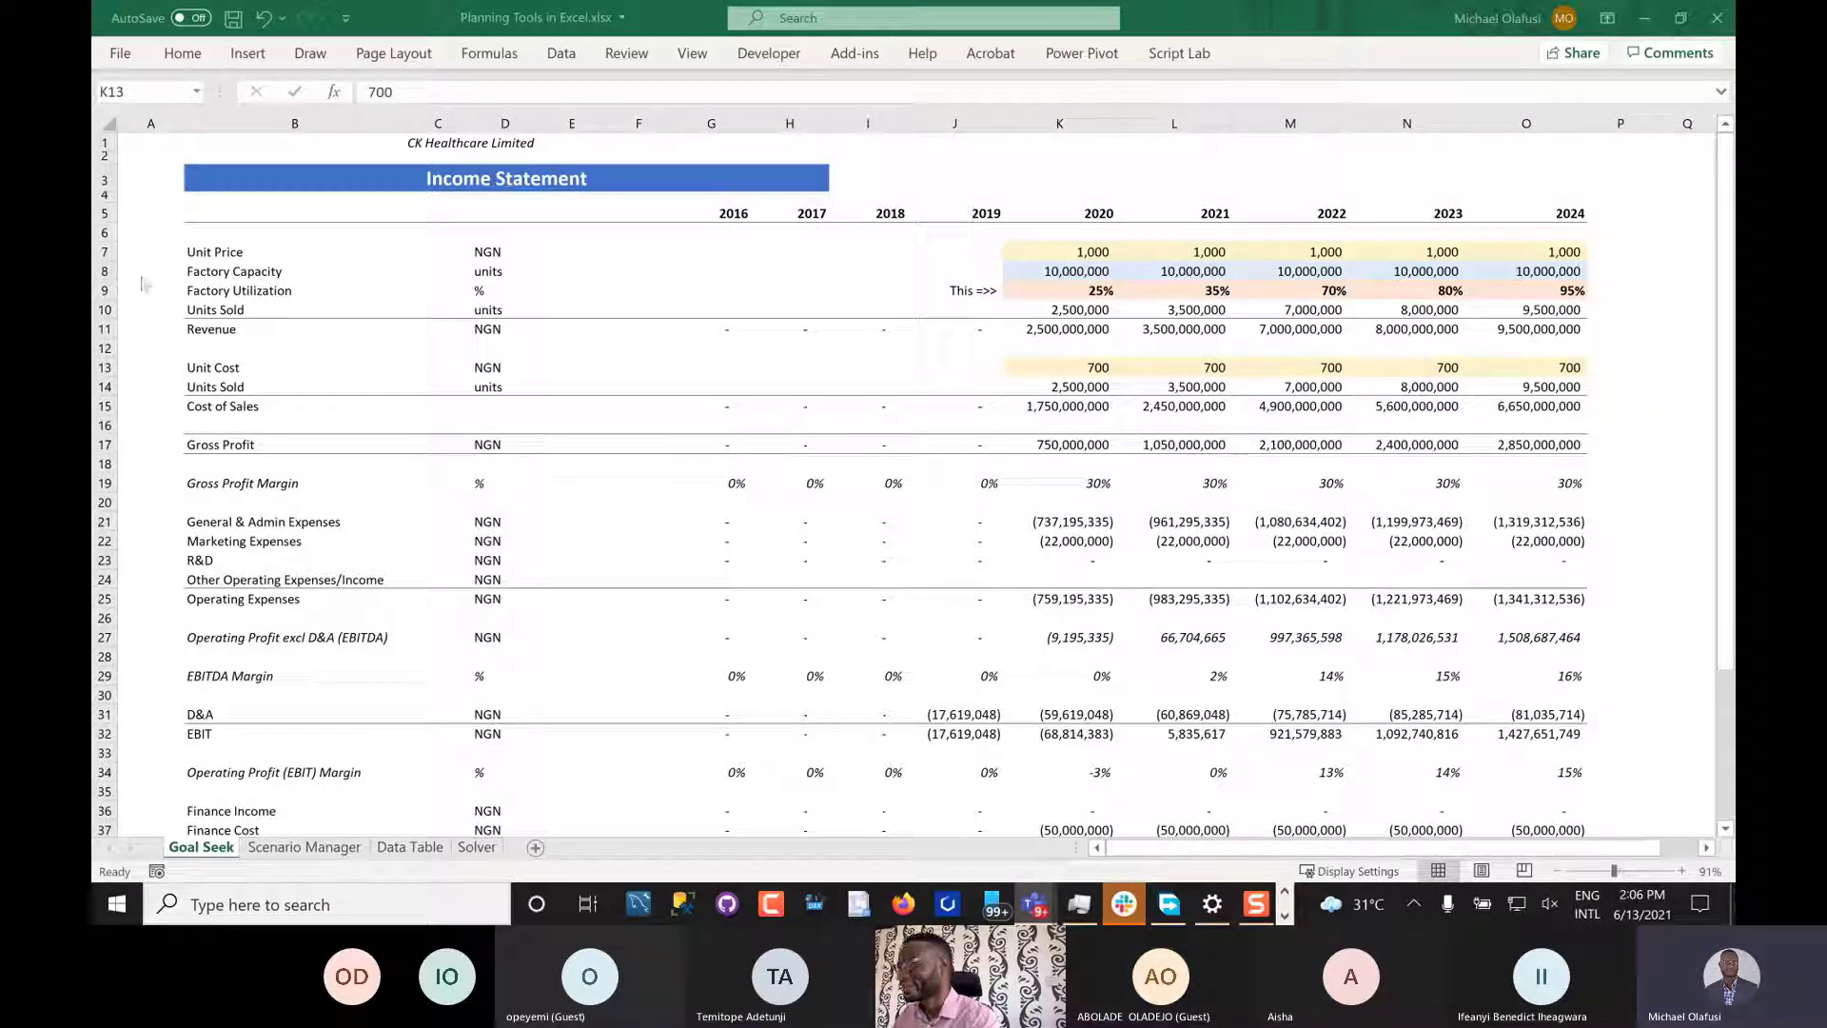
pyautogui.hotkey('alt', 'Tab')
# Review the revenue block against the Unit Cost and Units Sold rows, and check the 2020 Units Sold formula under cost of sales.
pyautogui.moveTo(176, 251); pyautogui.dragTo(1535, 330)
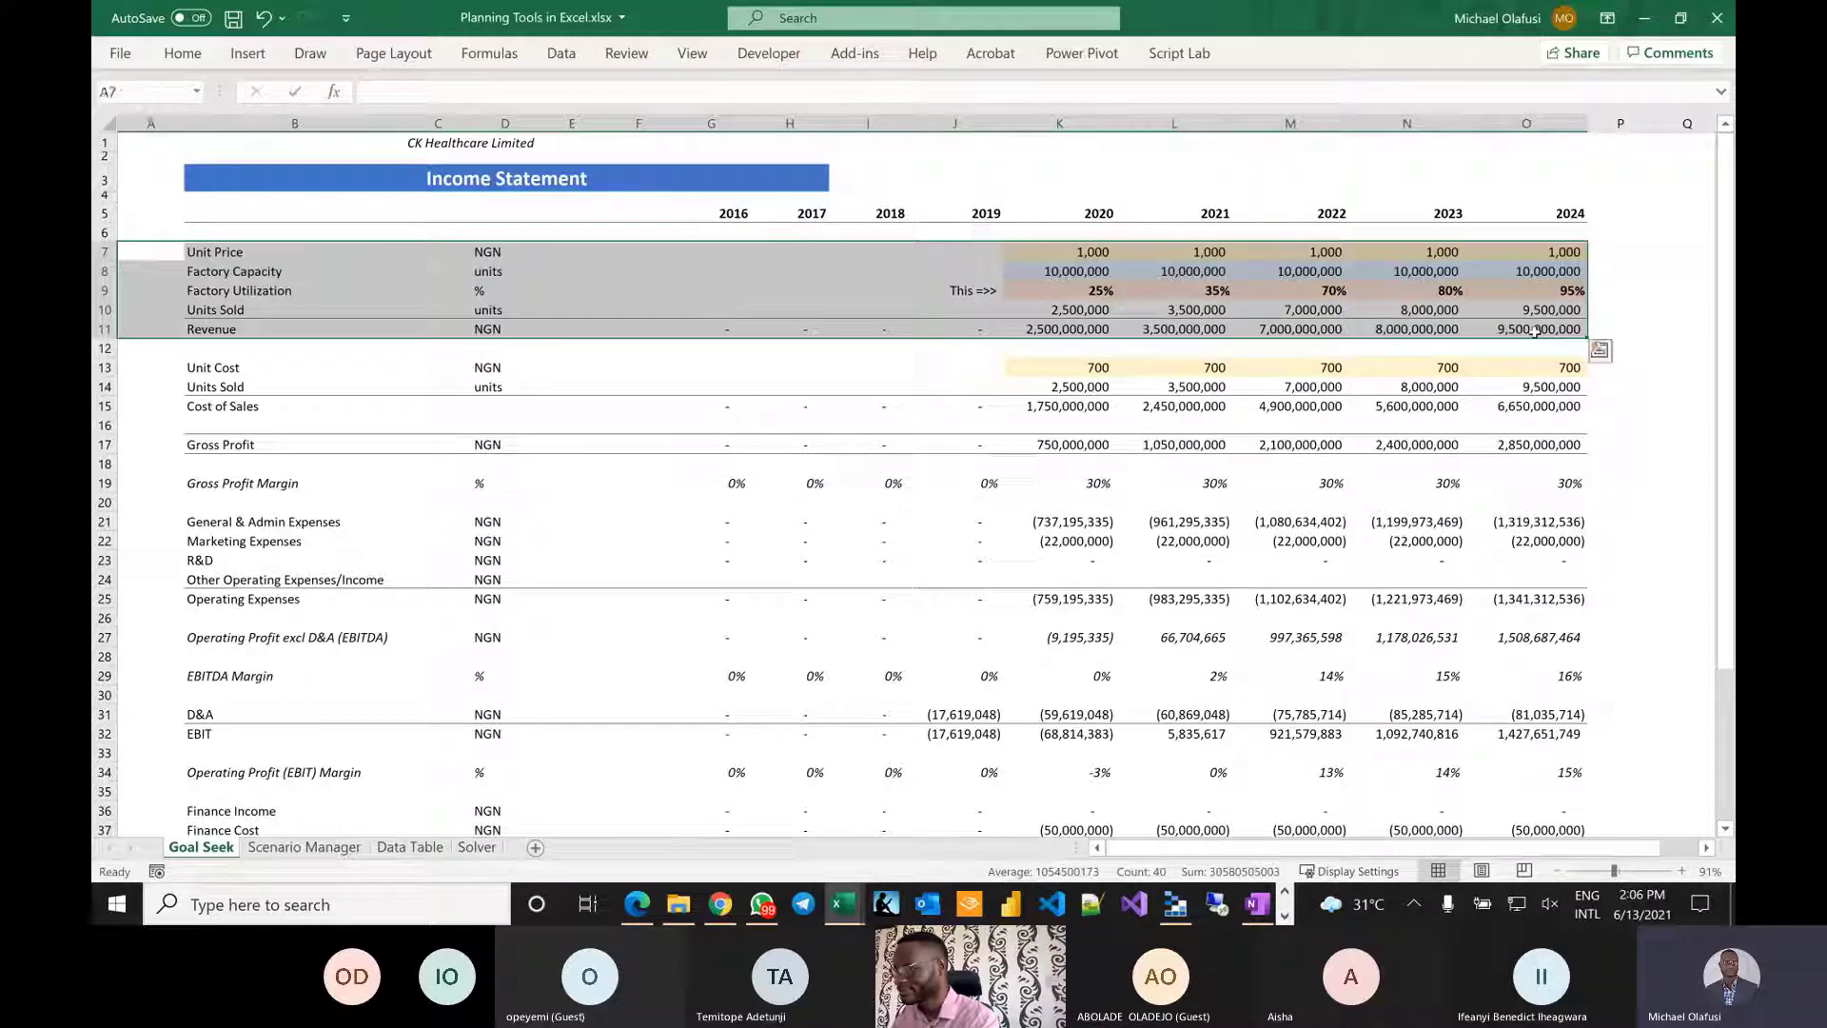
pyautogui.moveTo(206, 373); pyautogui.dragTo(1541, 385)
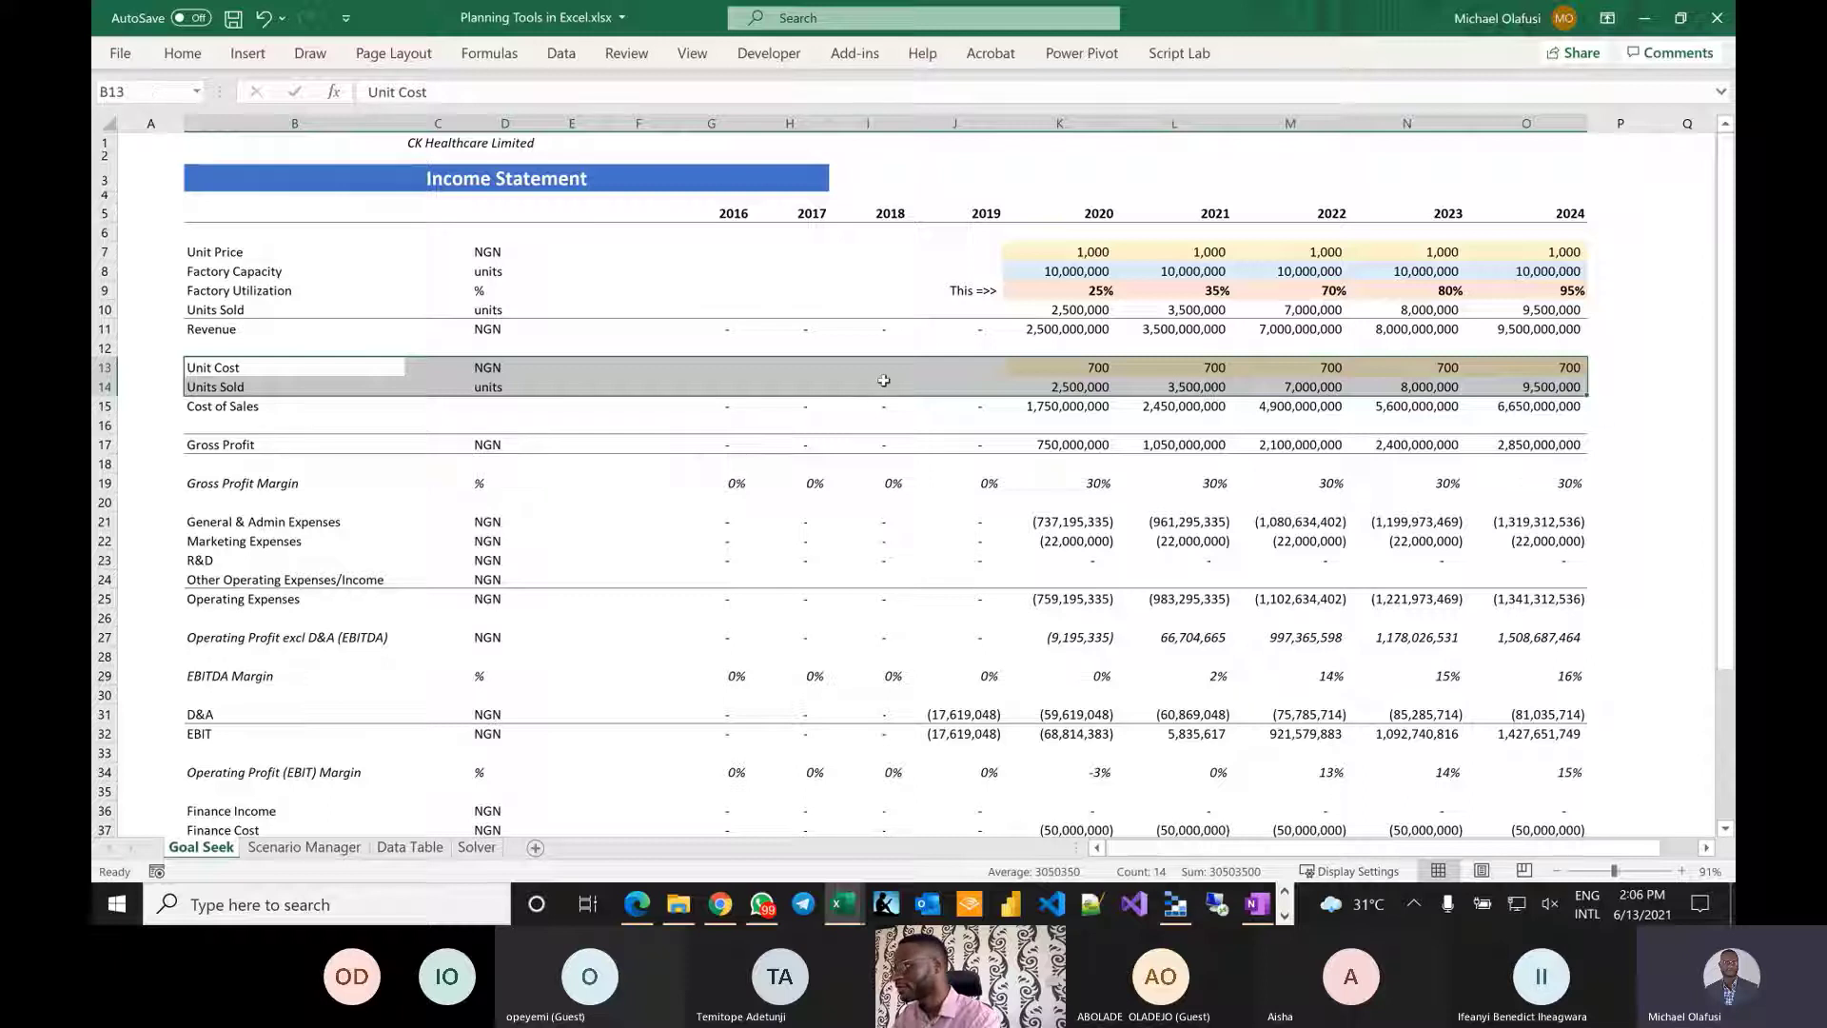
pyautogui.moveTo(1016, 369); pyautogui.dragTo(1560, 369)
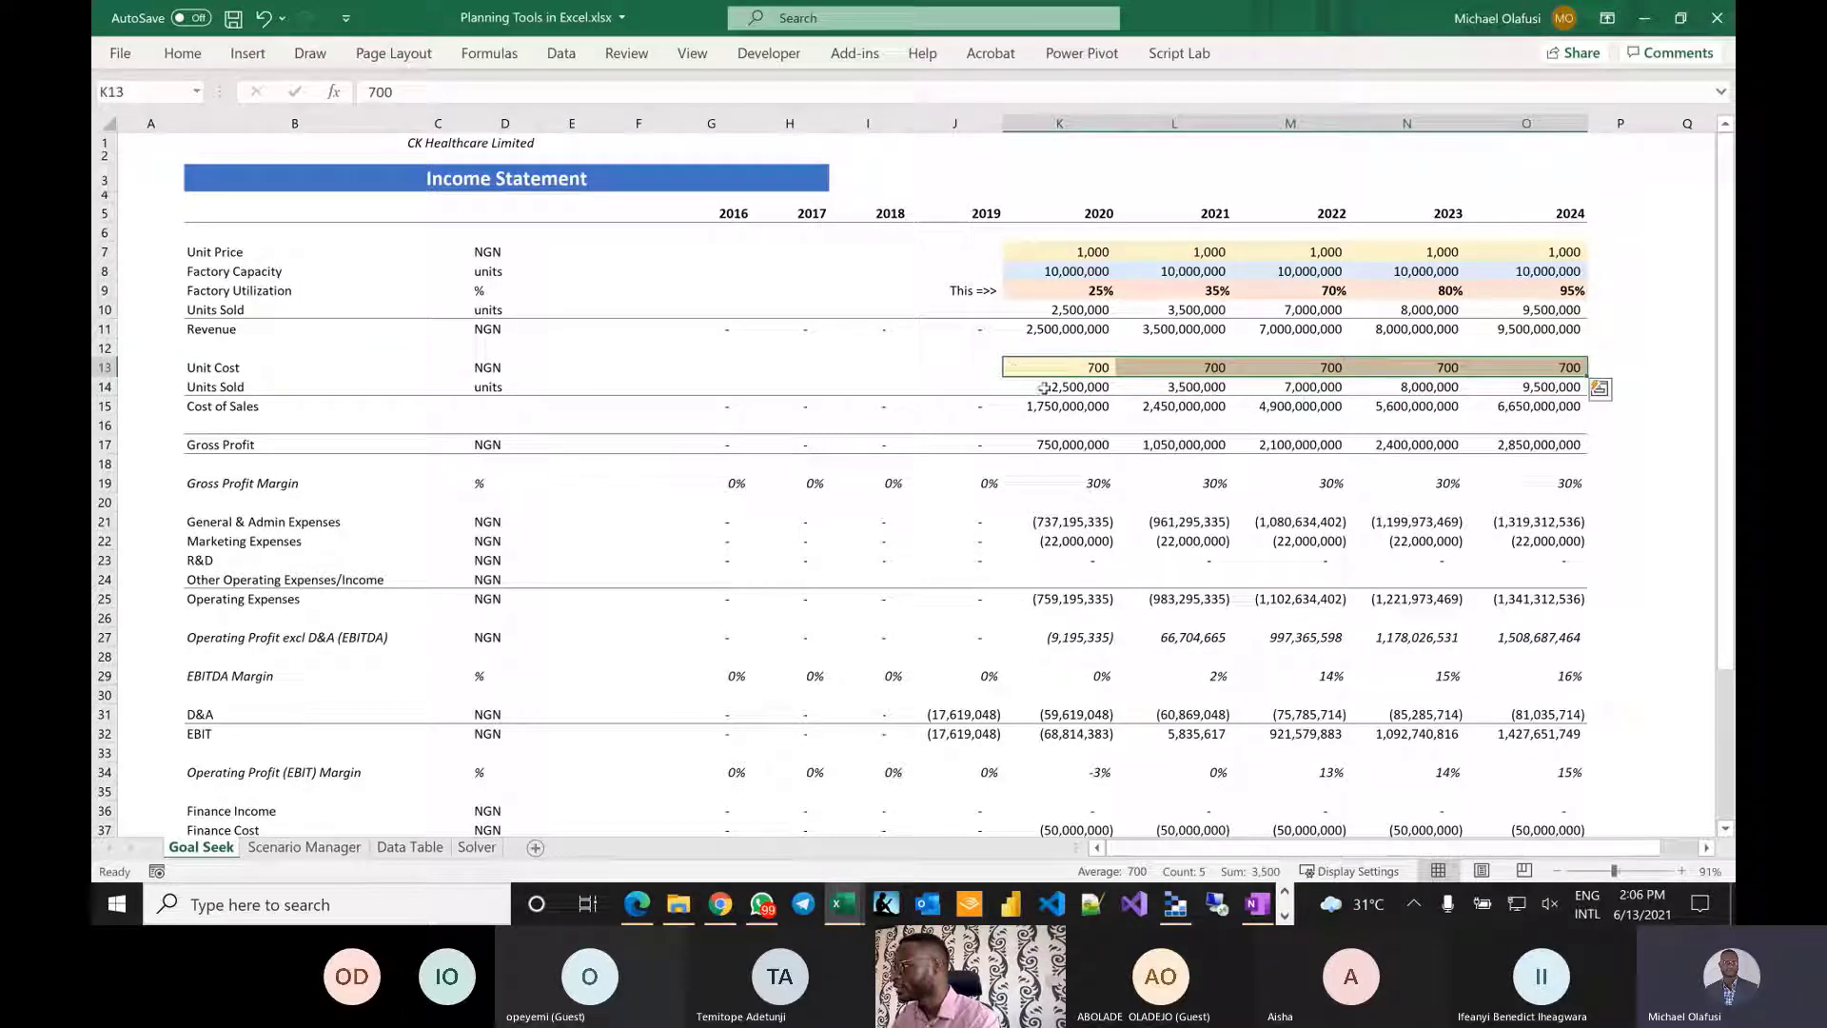
pyautogui.doubleClick(1044, 388)
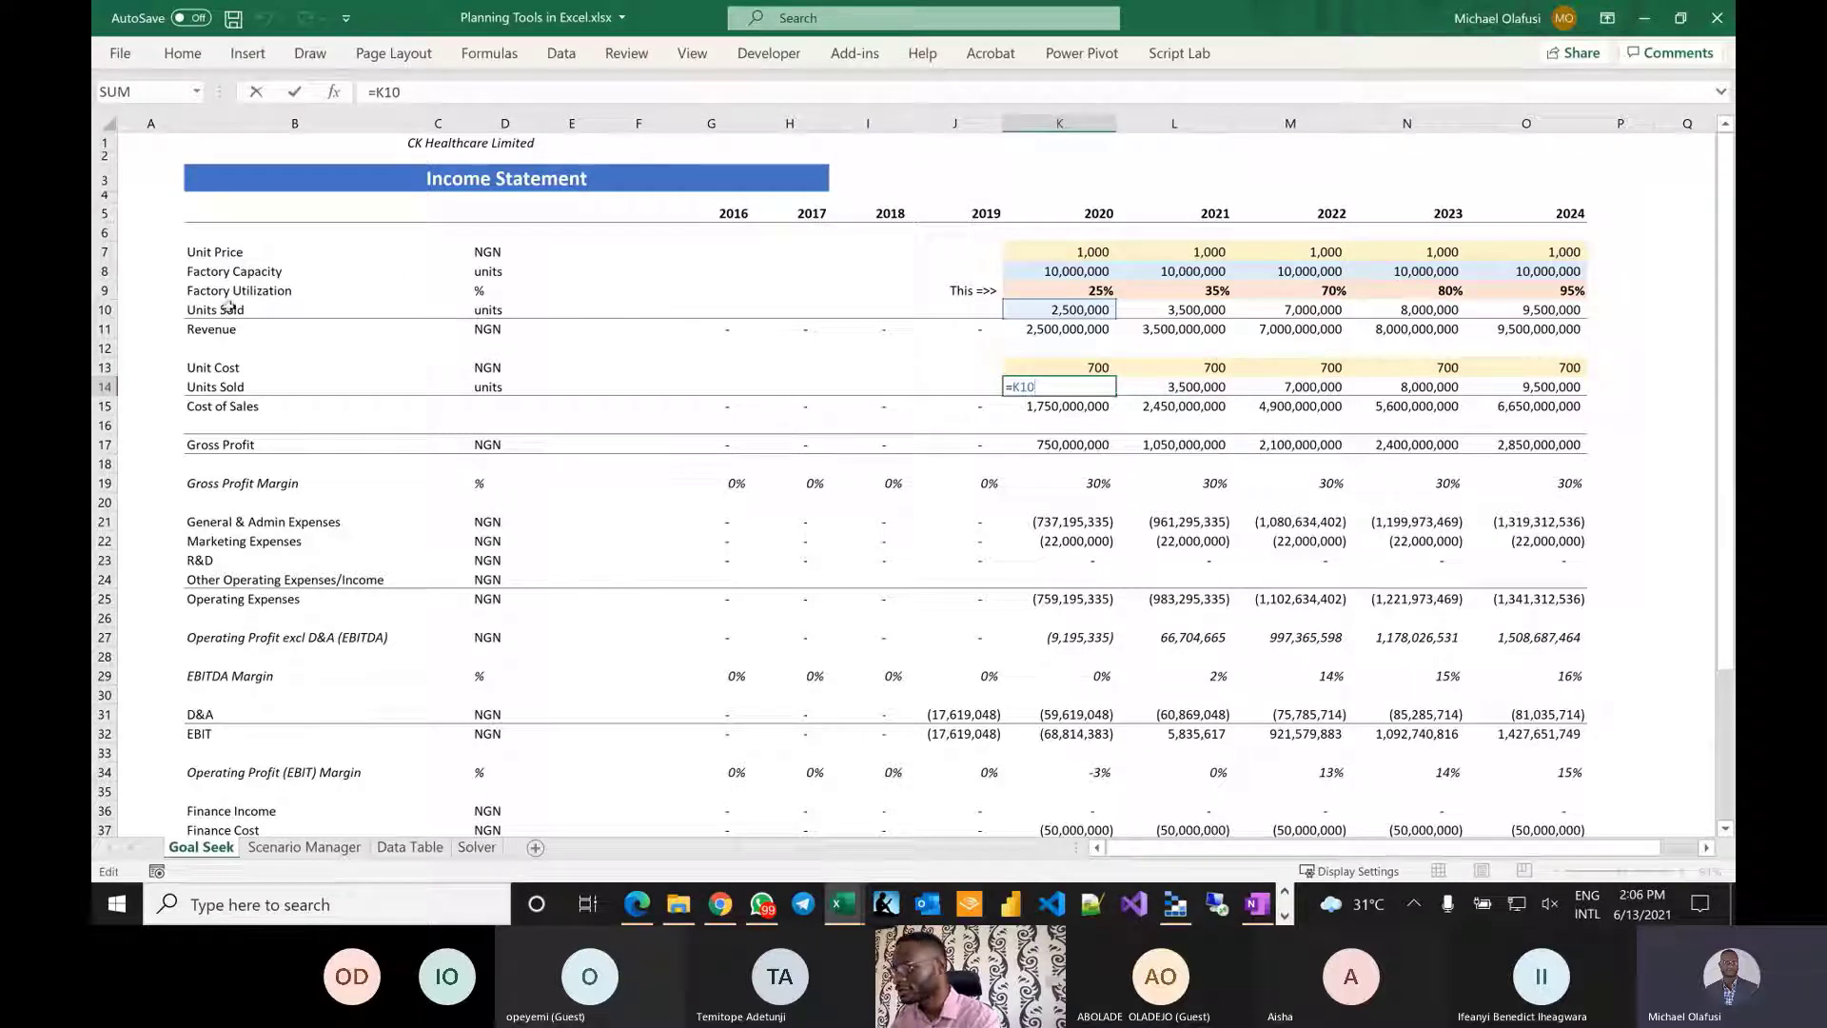
pyautogui.press('Return')
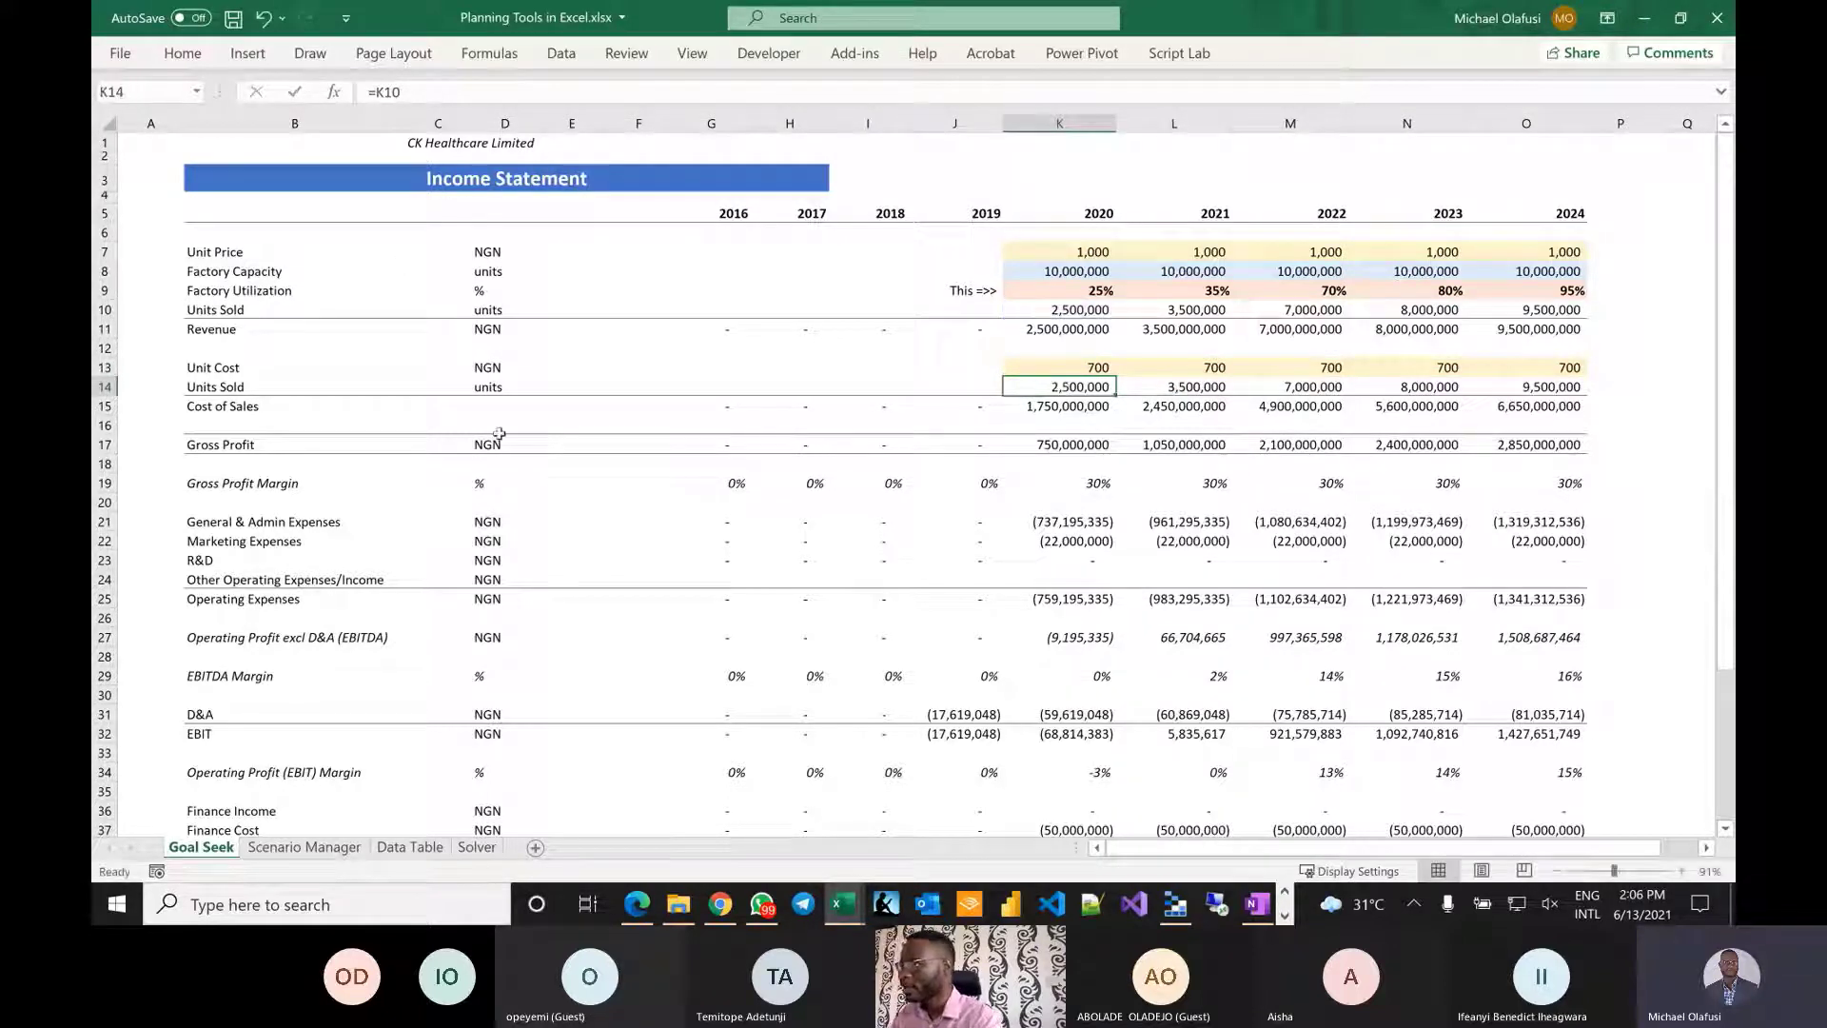
# Examine the Gross Profit row and the formula behind its 2020 value.
pyautogui.click(194, 445)
pyautogui.moveTo(194, 444); pyautogui.dragTo(1565, 444)
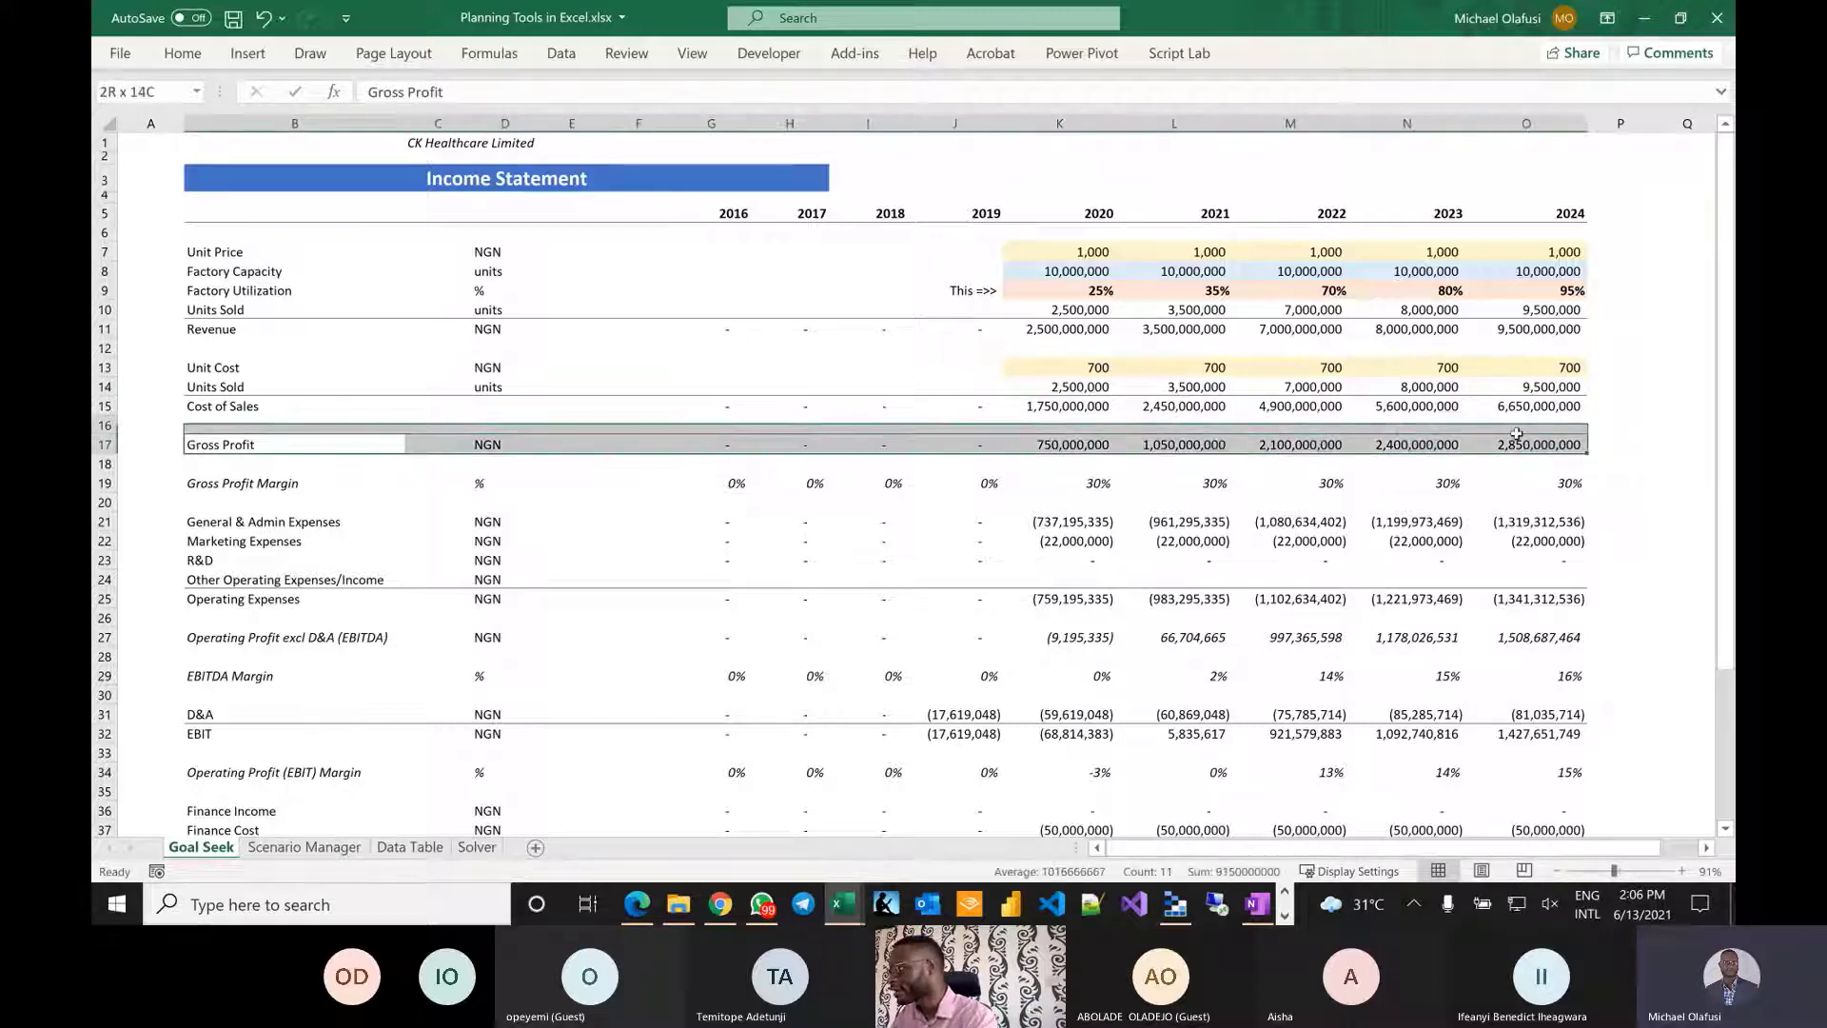
pyautogui.doubleClick(1050, 444)
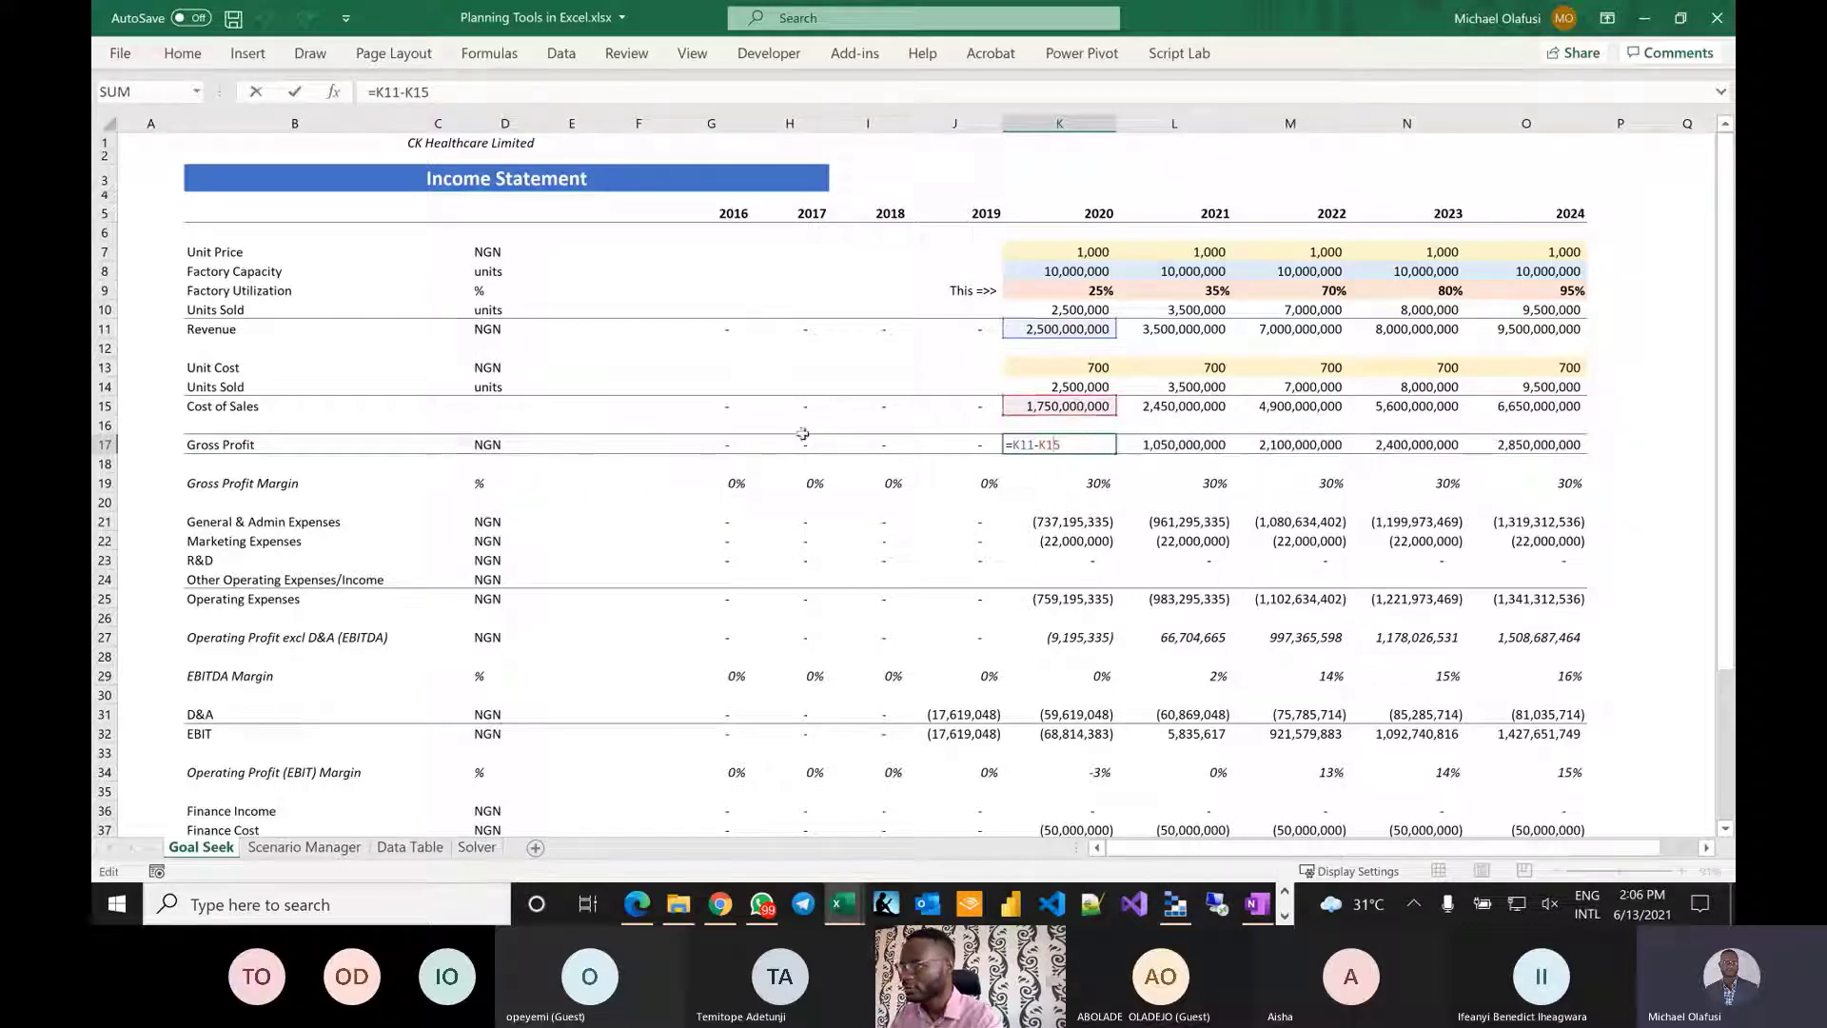
pyautogui.hotkey('ctrl', 'Return')
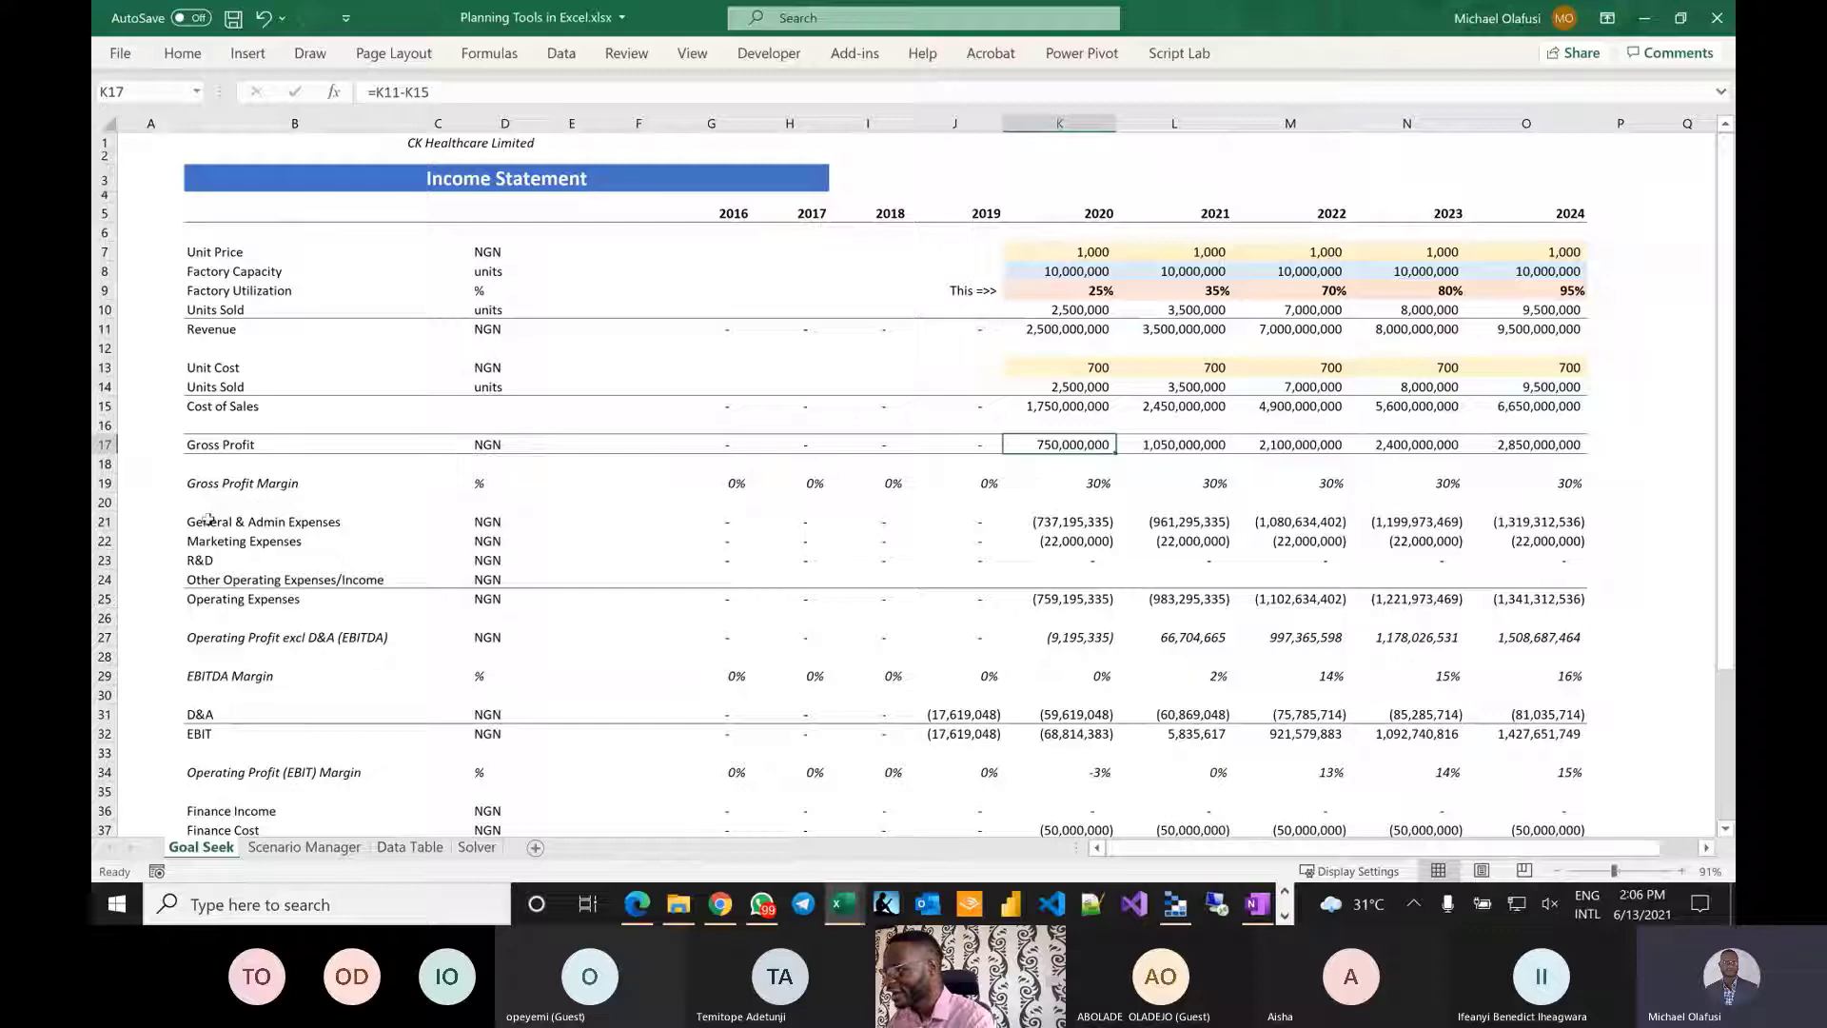
# Look over the income statement lines from General & Admin Expenses down to Net Income.
pyautogui.moveTo(210, 521); pyautogui.dragTo(1561, 747)
pyautogui.scroll(-1, 654, 623)
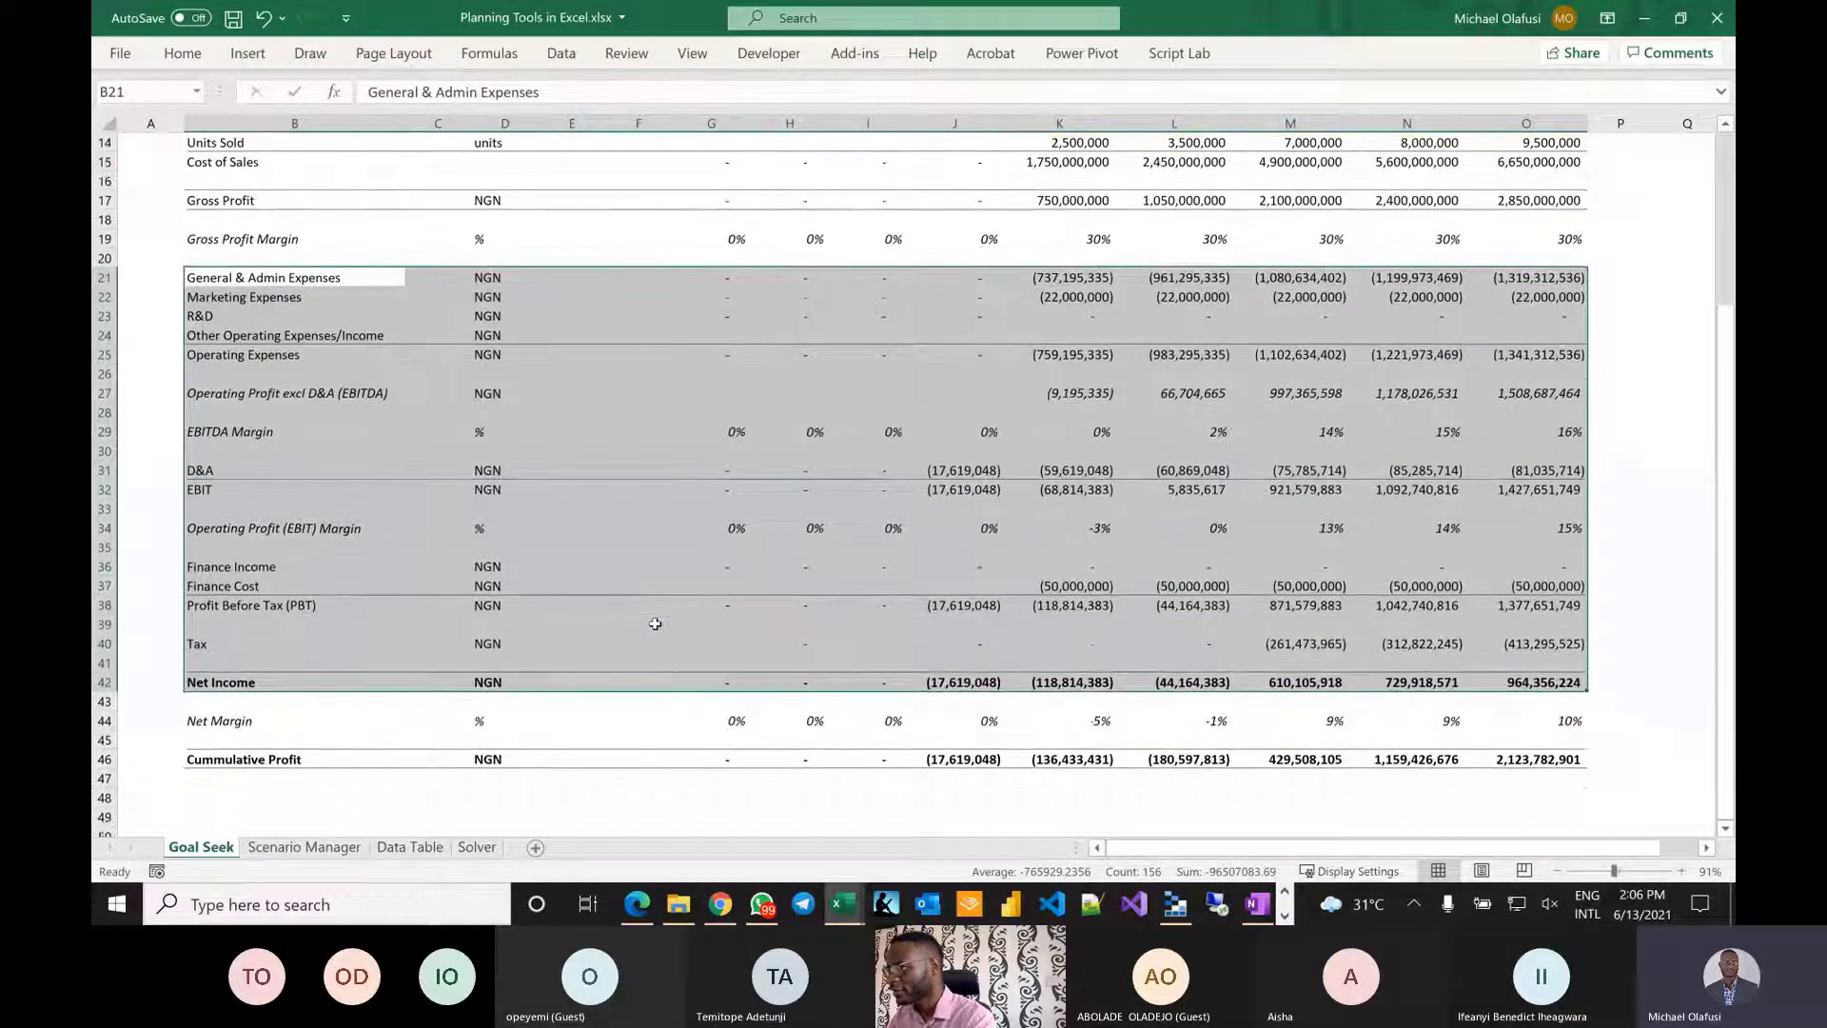
pyautogui.click(564, 527)
pyautogui.scroll(5, 326, 457)
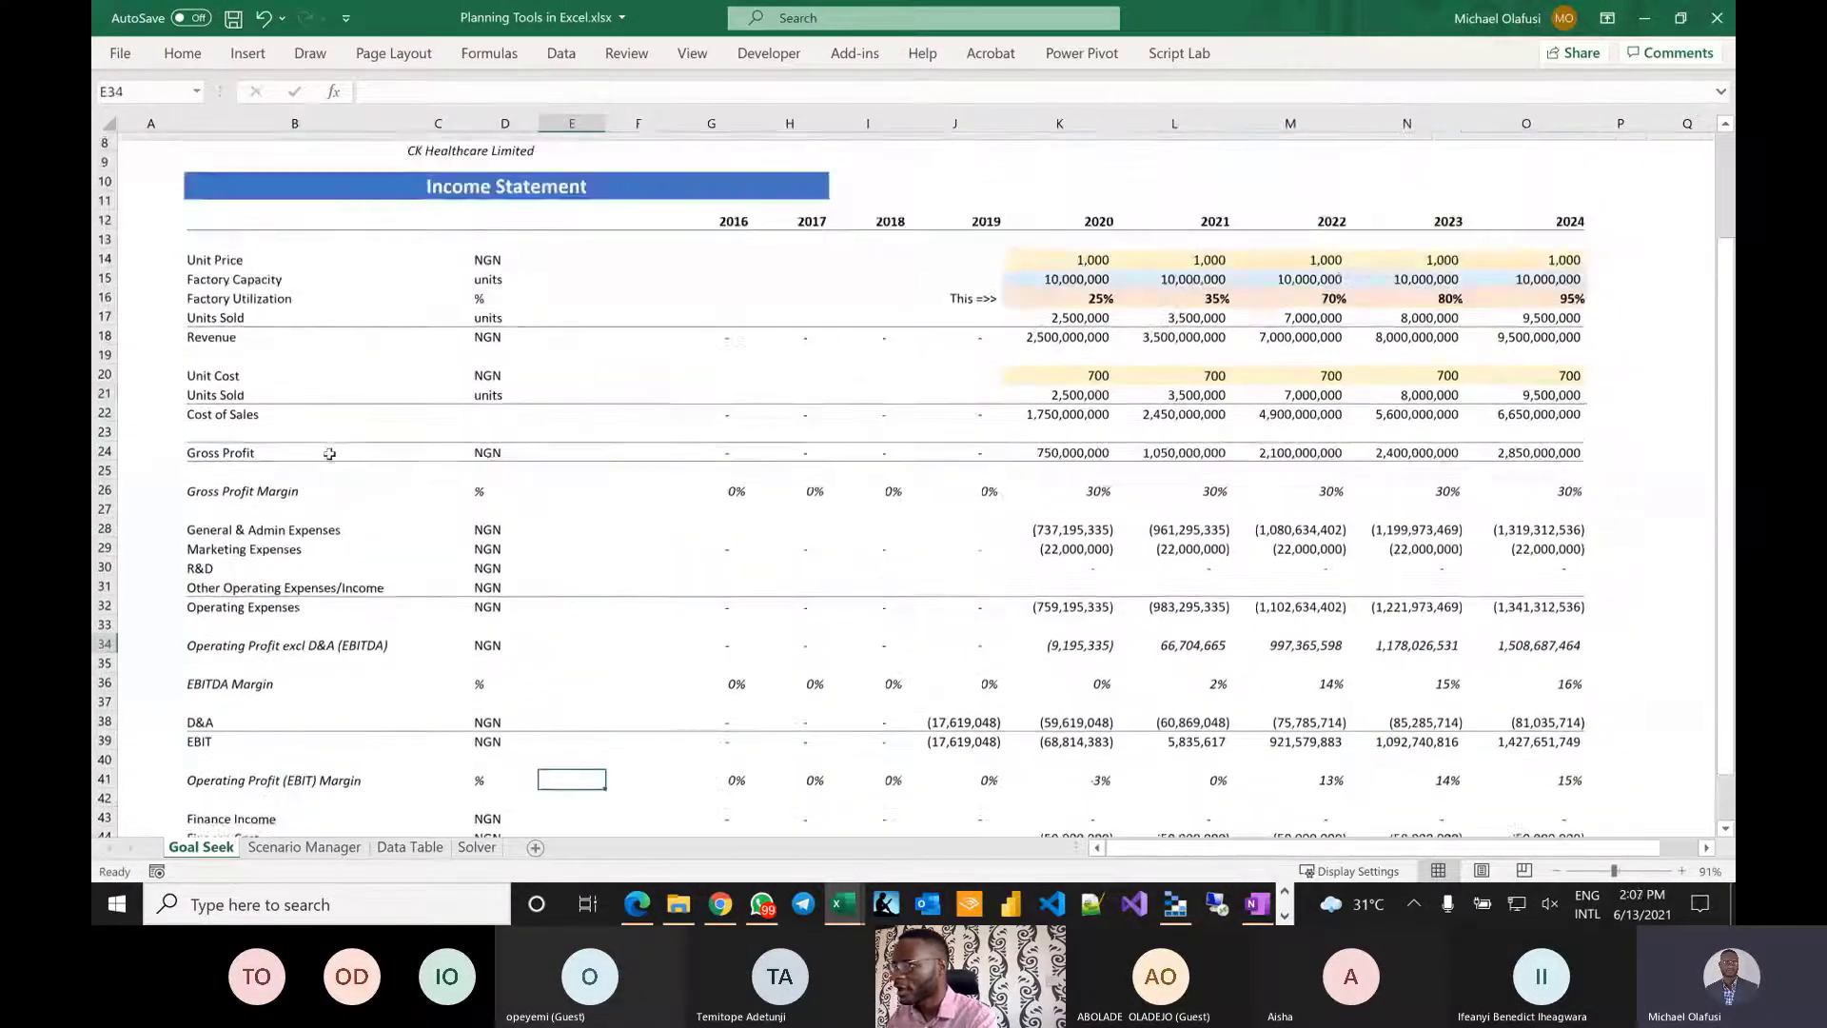
# Examine the Gross Profit Margin and EBITDA rows and the remaining lines down to Cummulative Profit.
pyautogui.click(105, 483)
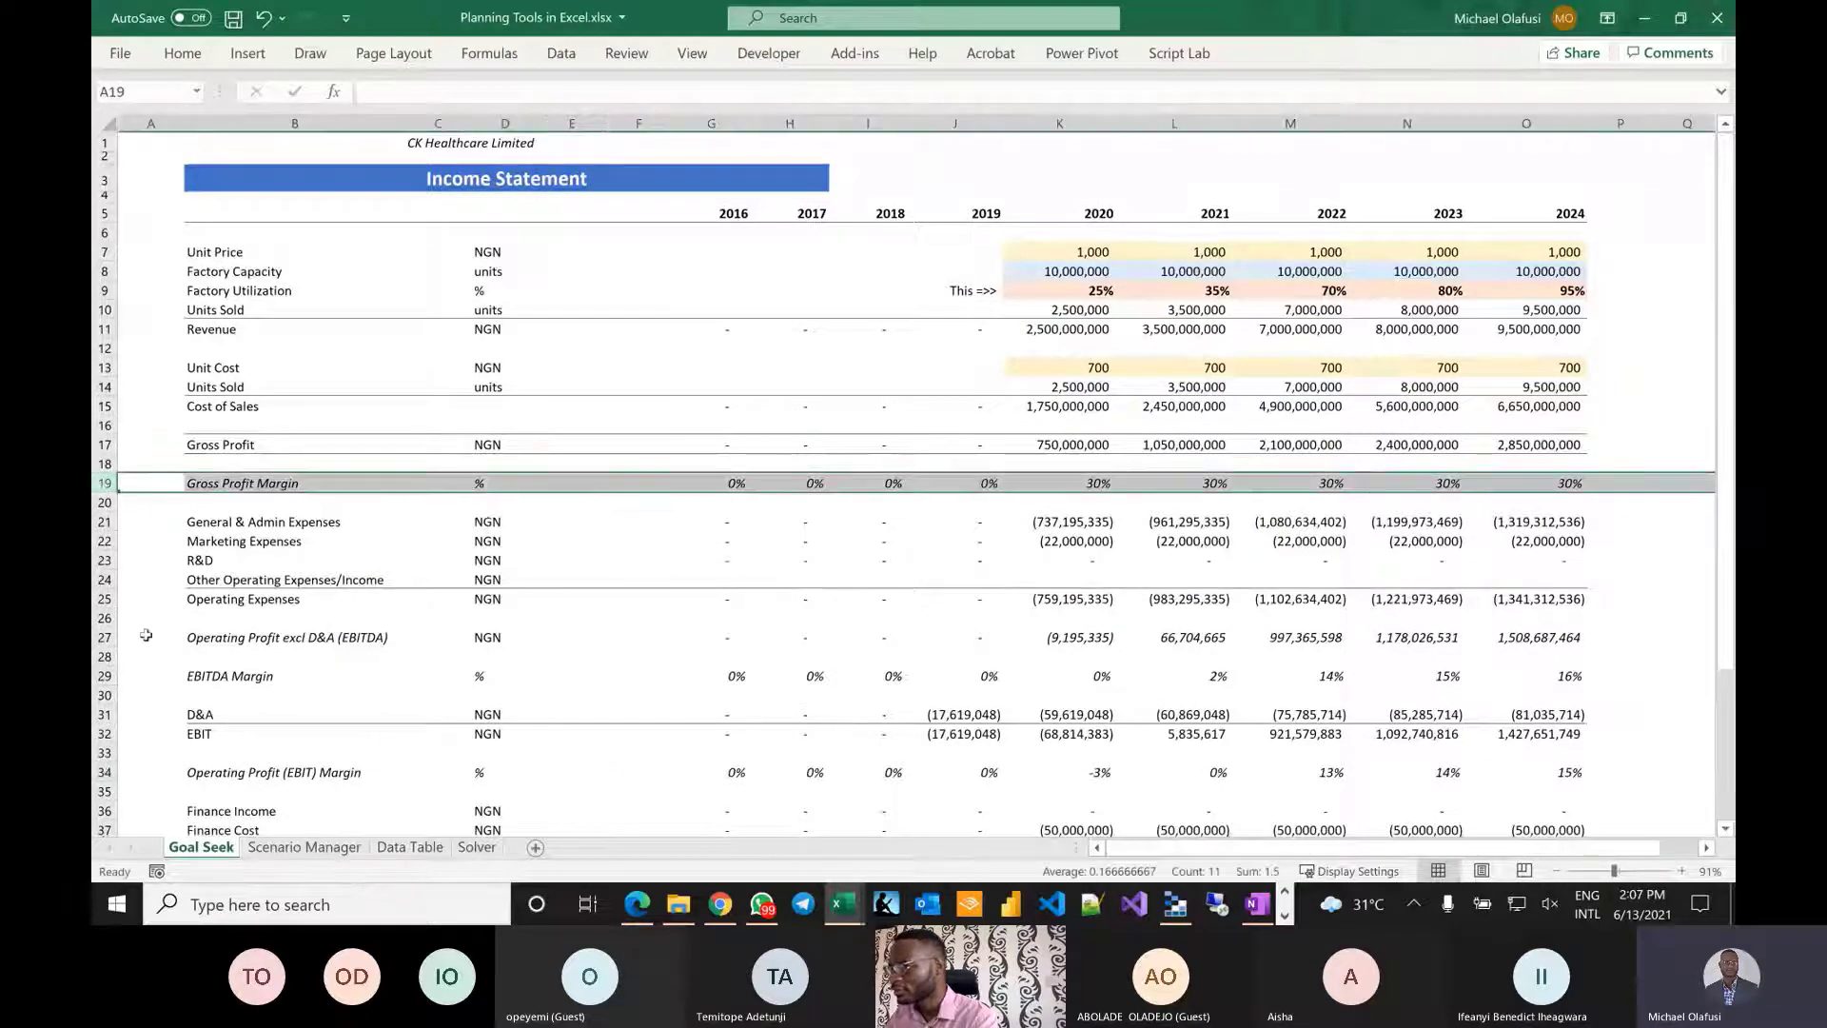
pyautogui.click(105, 637)
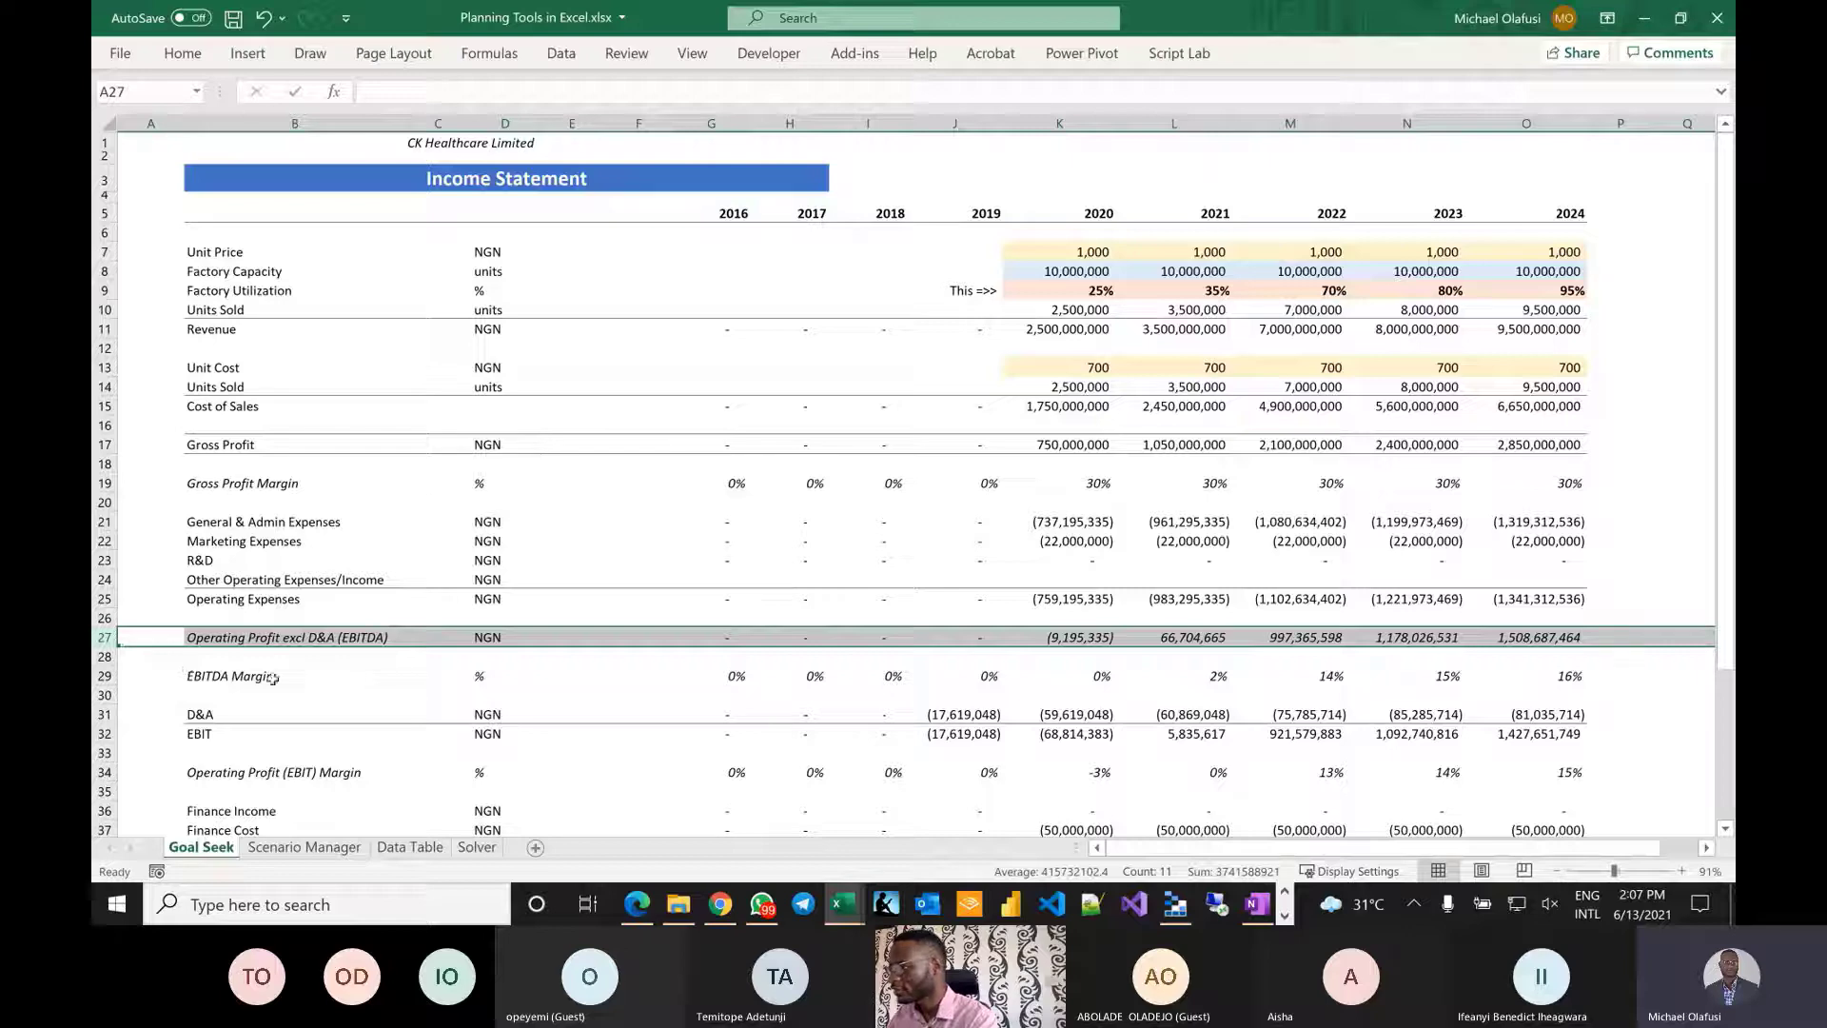
pyautogui.scroll(-4, 344, 663)
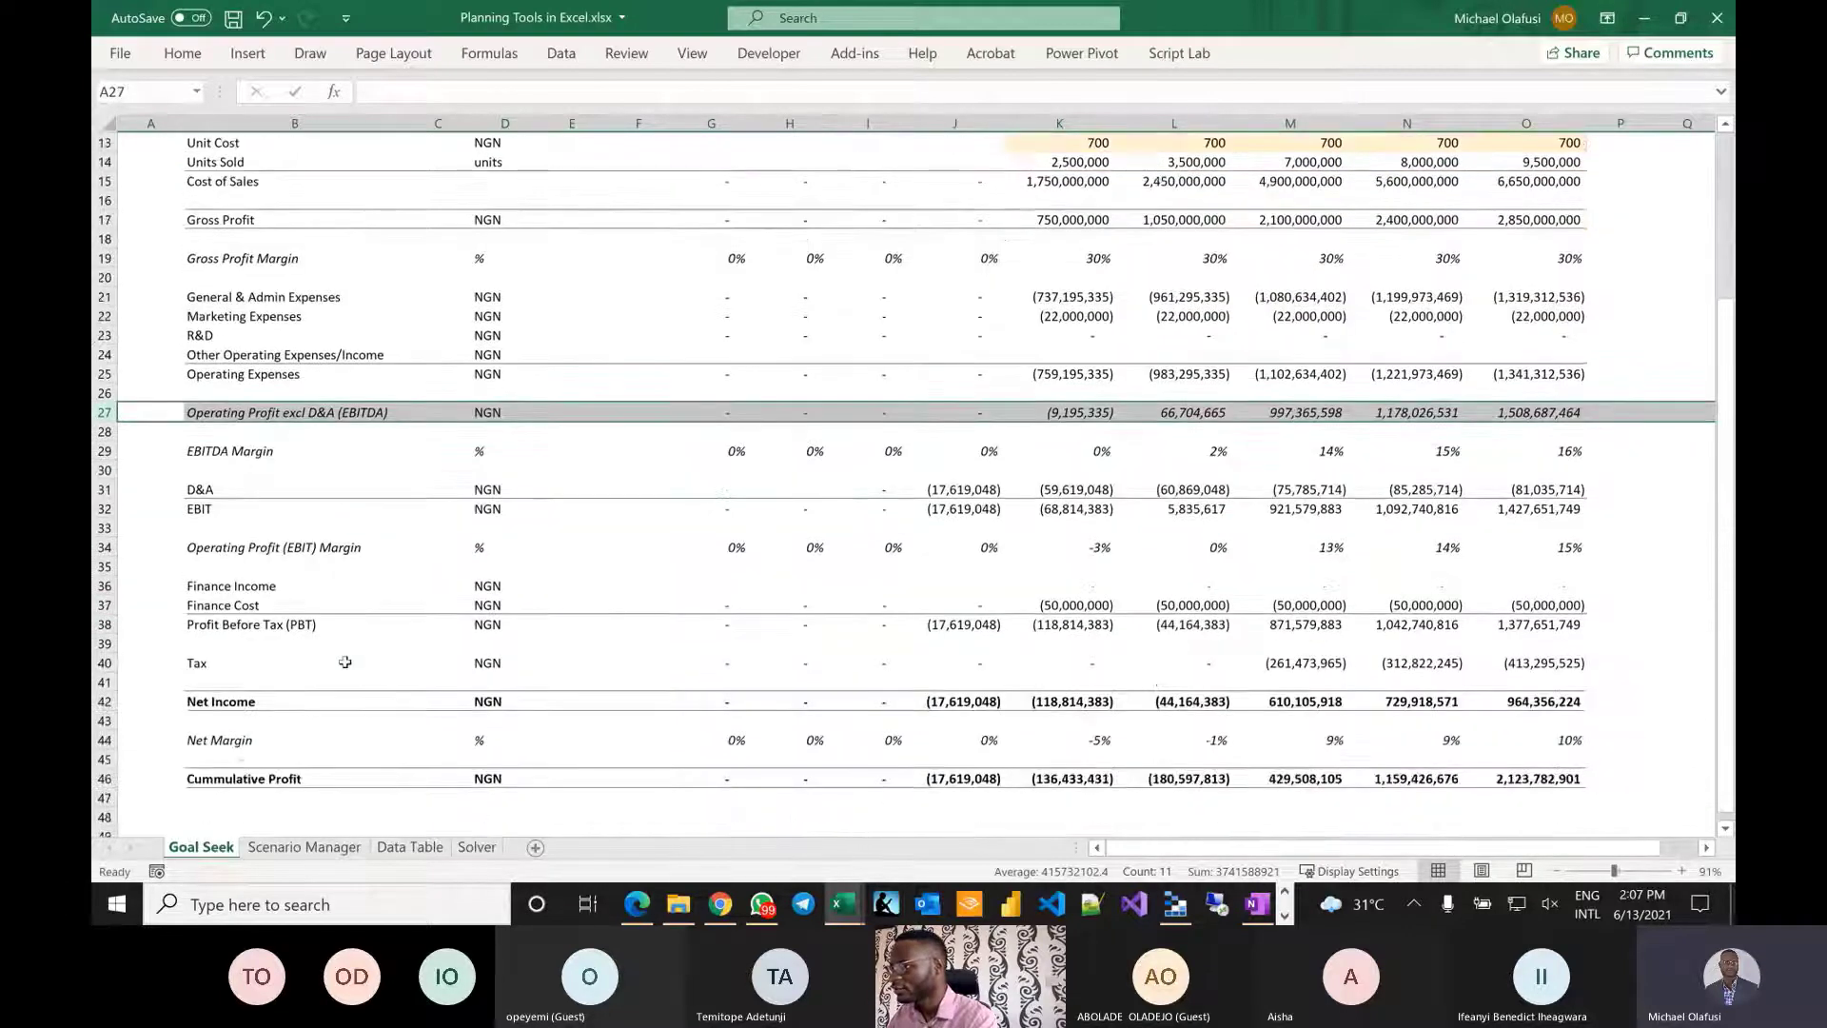
pyautogui.scroll(-1, 344, 663)
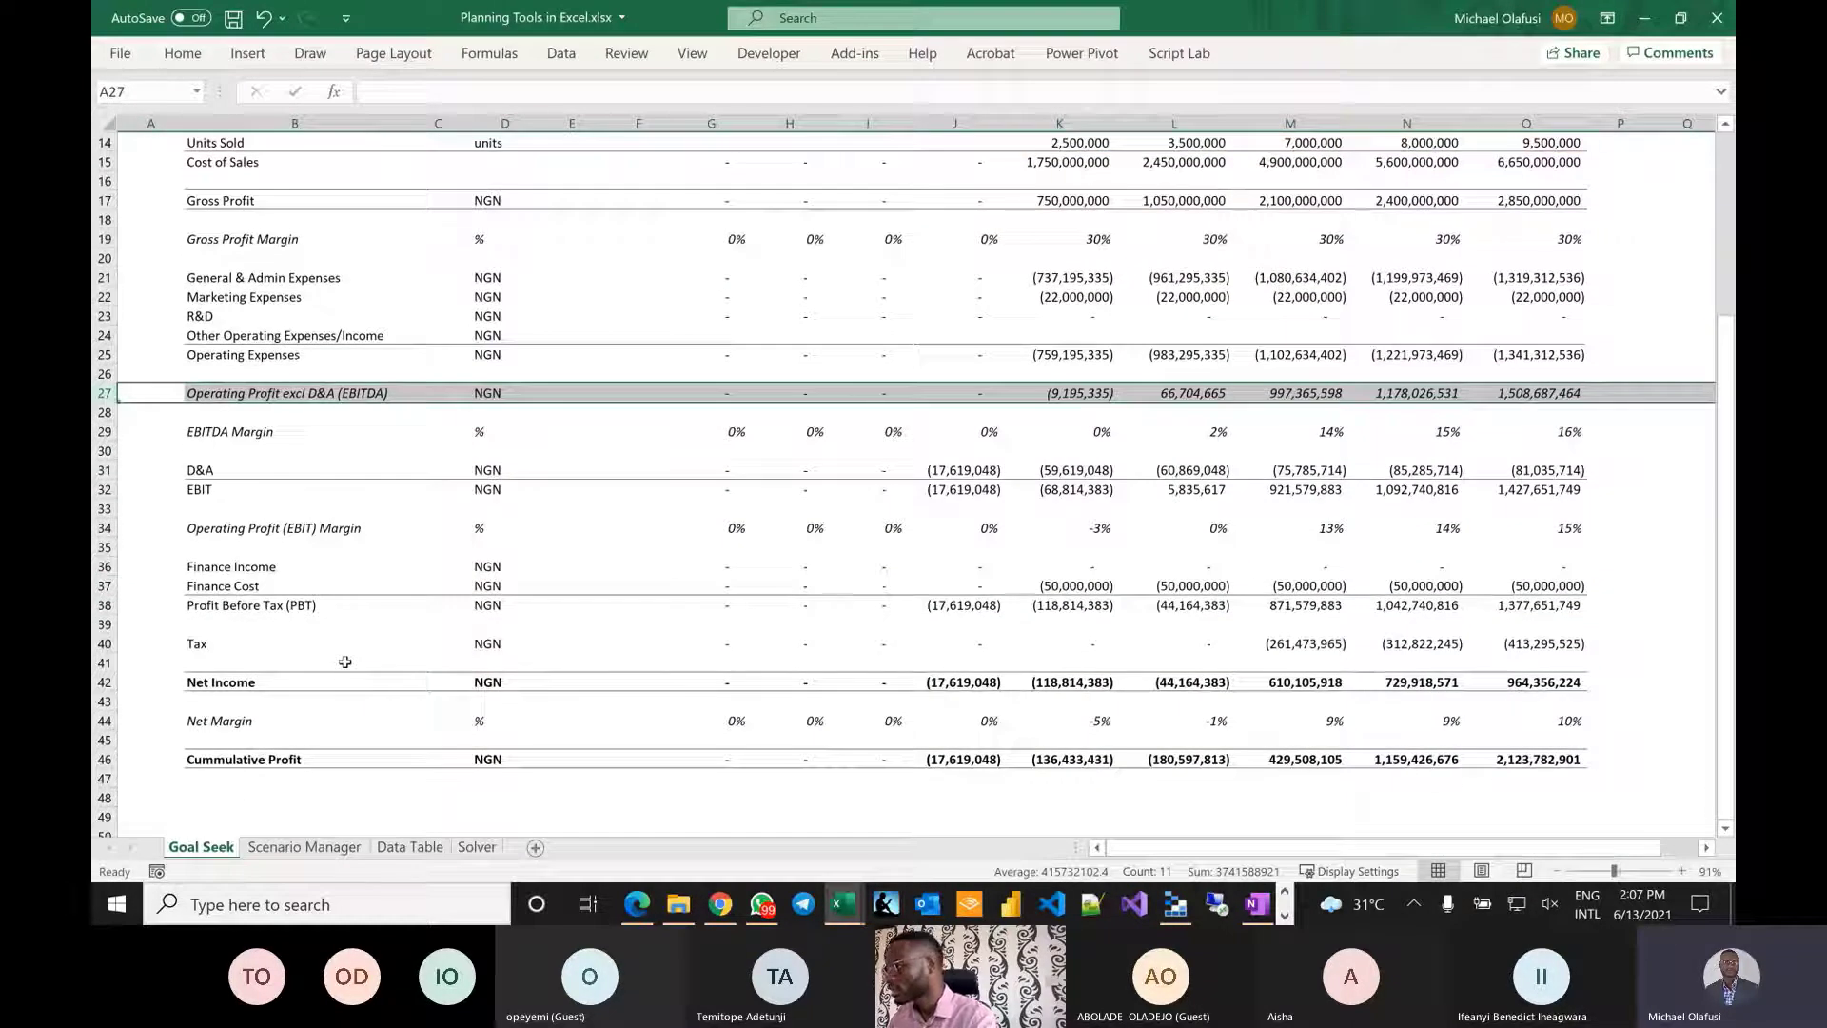
pyautogui.click(676, 588)
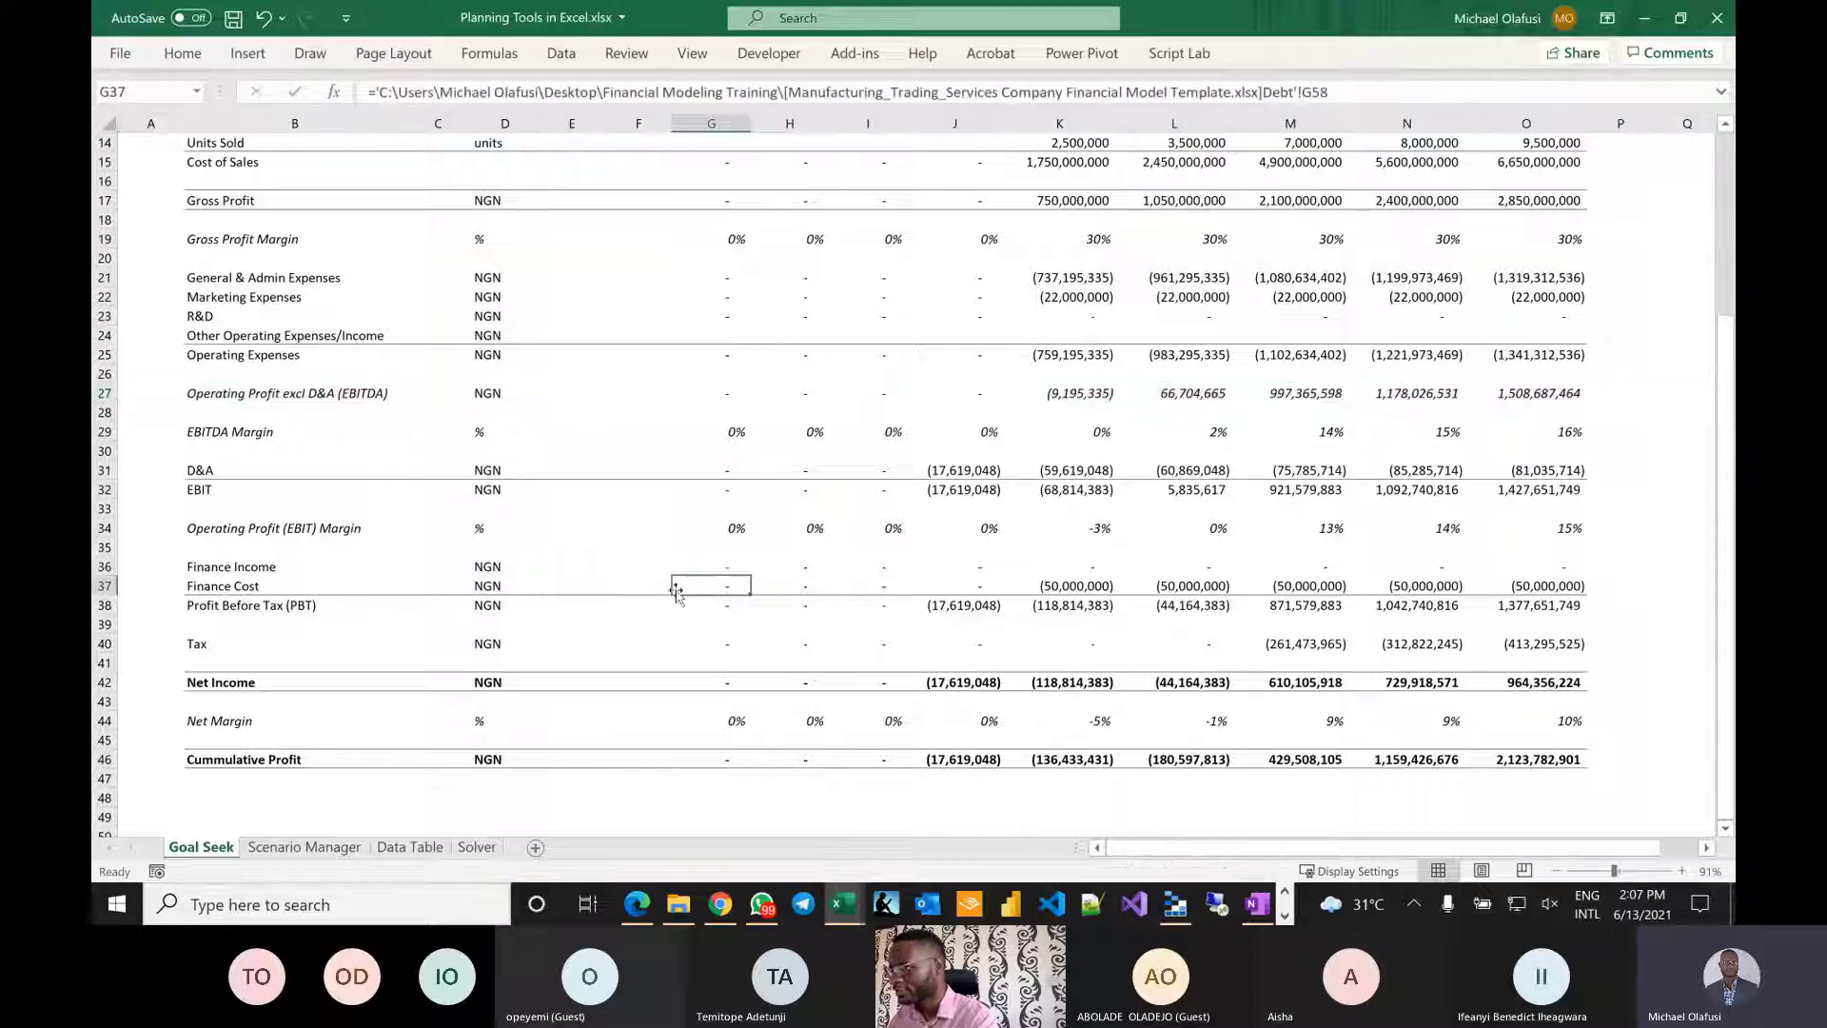
pyautogui.scroll(5, 676, 589)
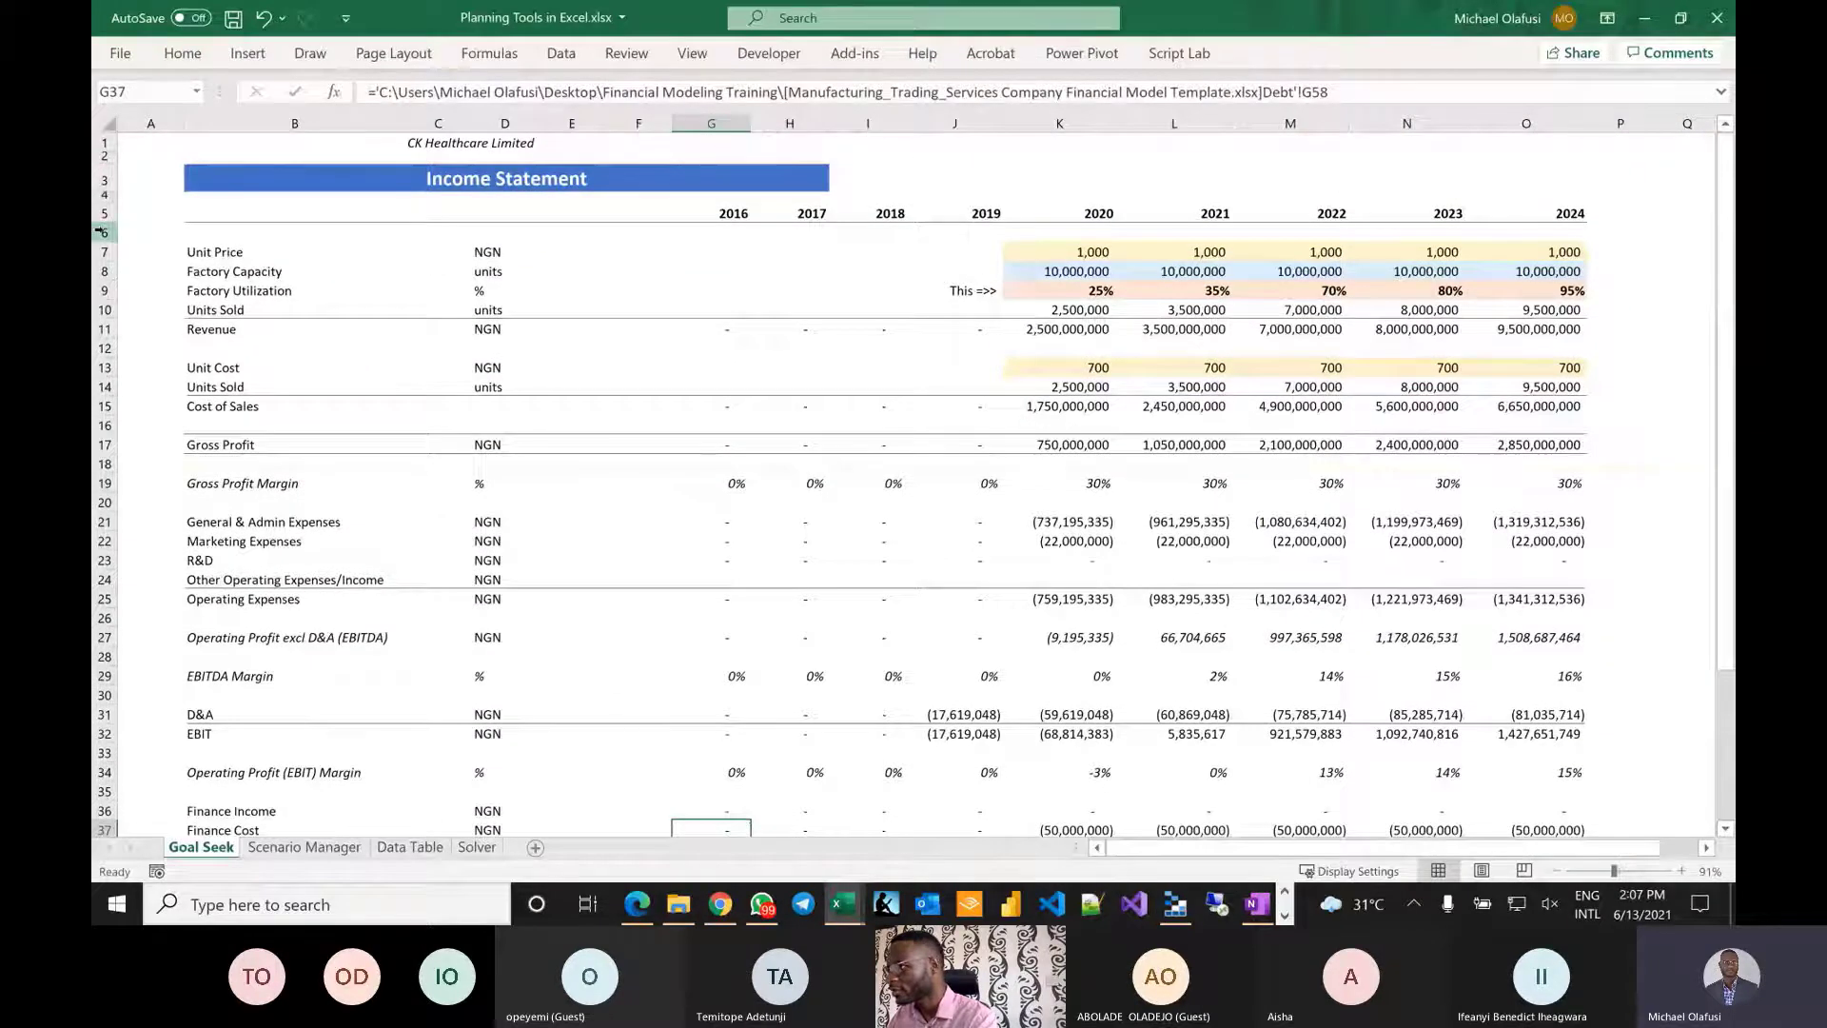
# Review the rows from Unit Price to Gross Profit, and compare the full 2019 and 2020 columns of the income statement.
pyautogui.moveTo(102, 231); pyautogui.dragTo(137, 439)
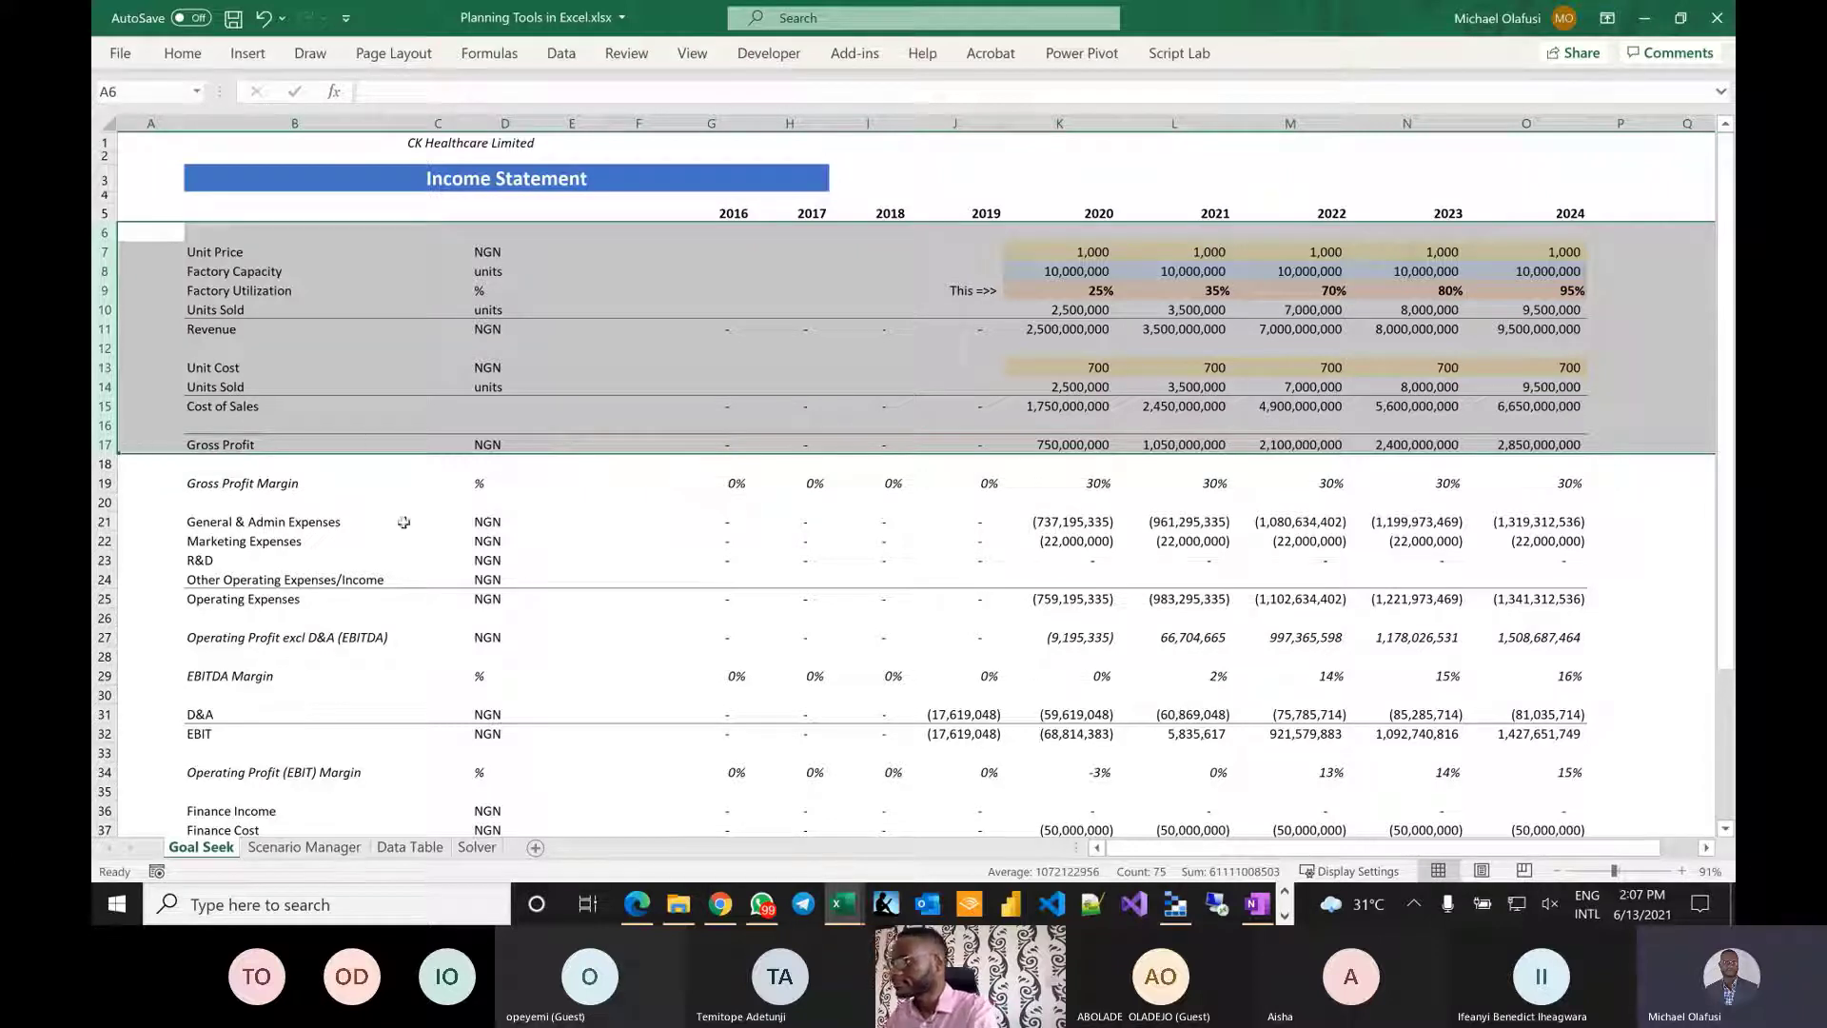
pyautogui.click(455, 582)
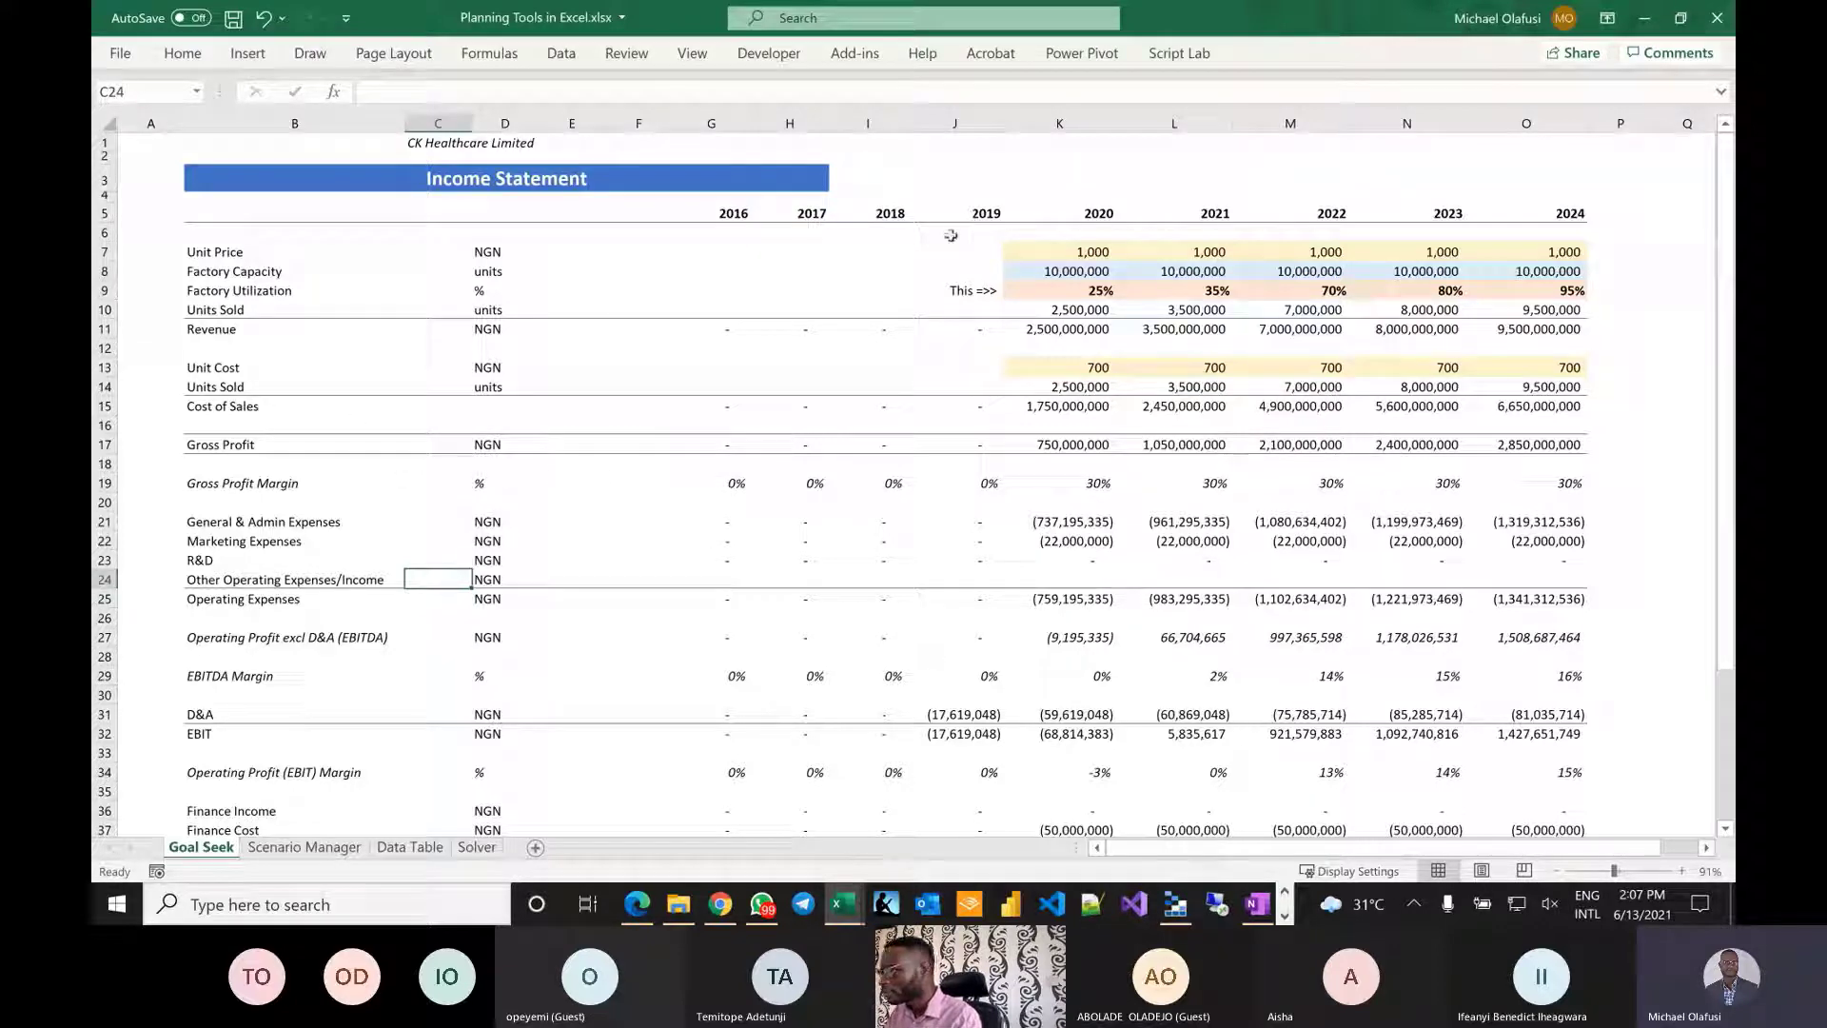
pyautogui.moveTo(961, 233); pyautogui.dragTo(960, 733)
pyautogui.scroll(3, 984, 459)
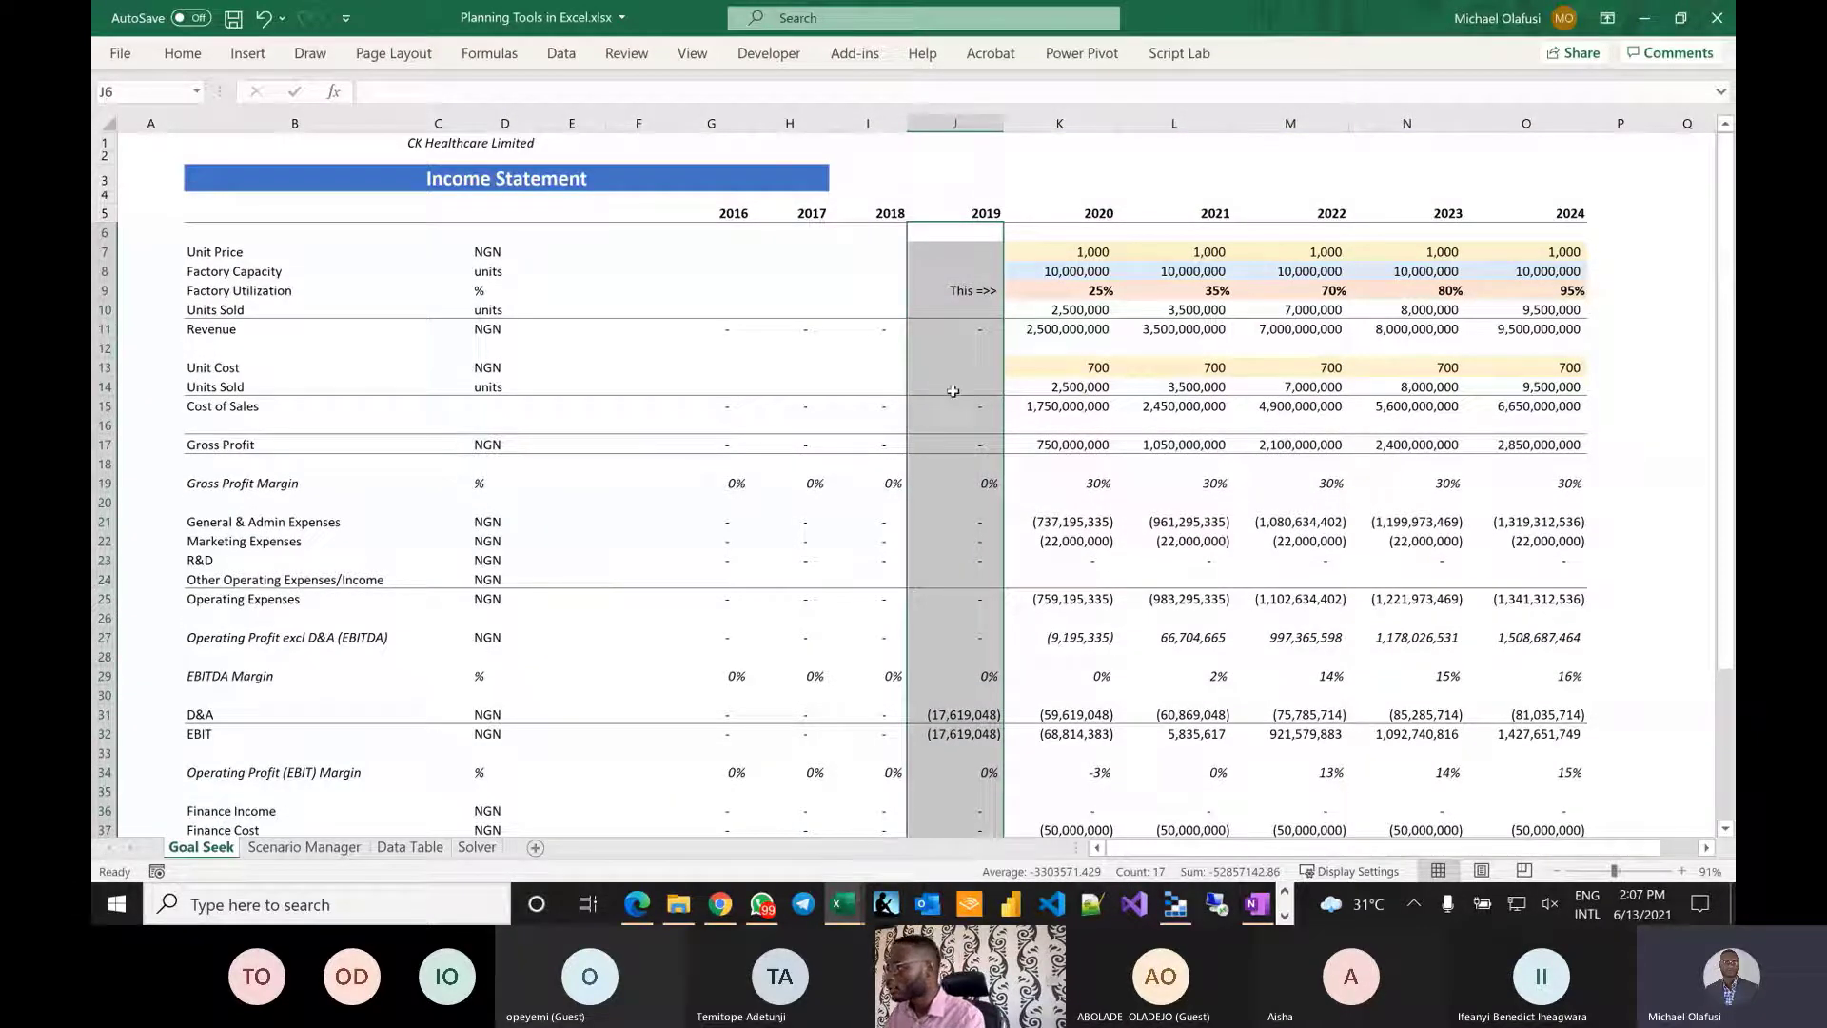
pyautogui.scroll(-4, 927, 494)
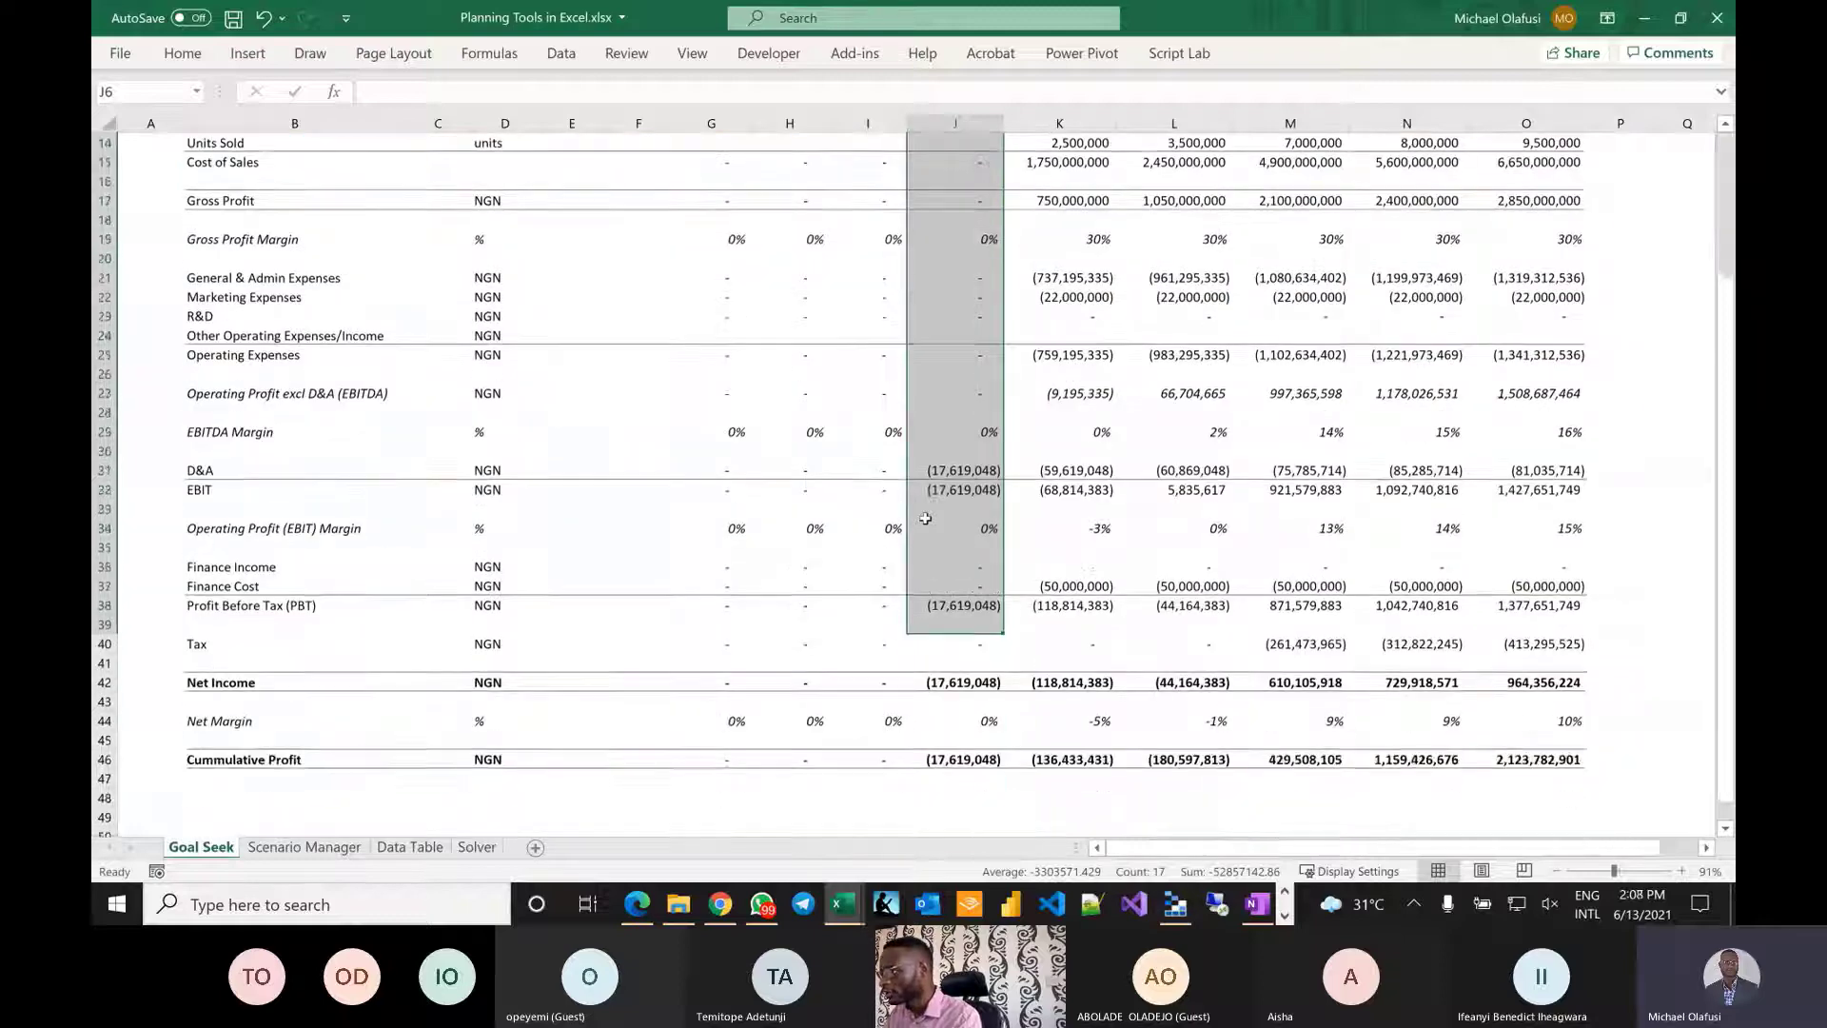
pyautogui.scroll(4, 925, 518)
pyautogui.moveTo(1056, 232); pyautogui.dragTo(1069, 850)
pyautogui.scroll(4, 1070, 475)
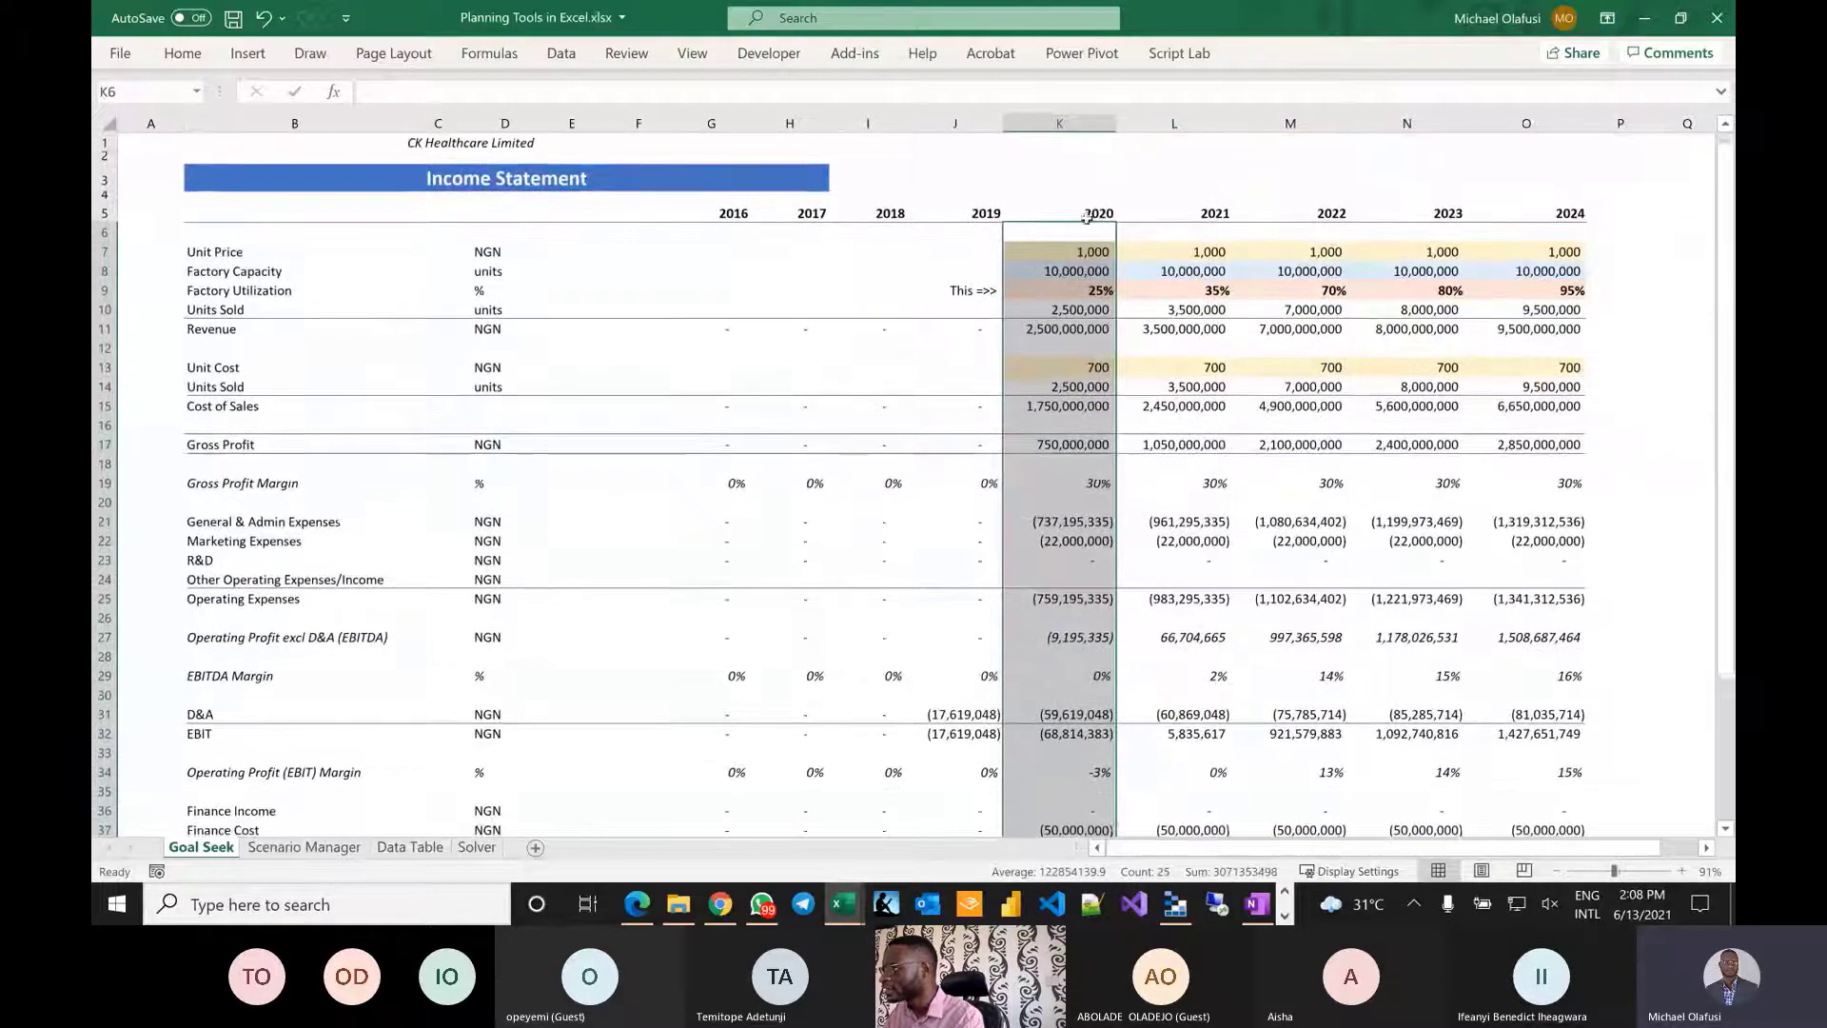
# Shift the income statement's year headers forward by entering 2017 and 2018 in G5 and H5 and filling the series across to 2025 in O5.
pyautogui.click(1073, 213)
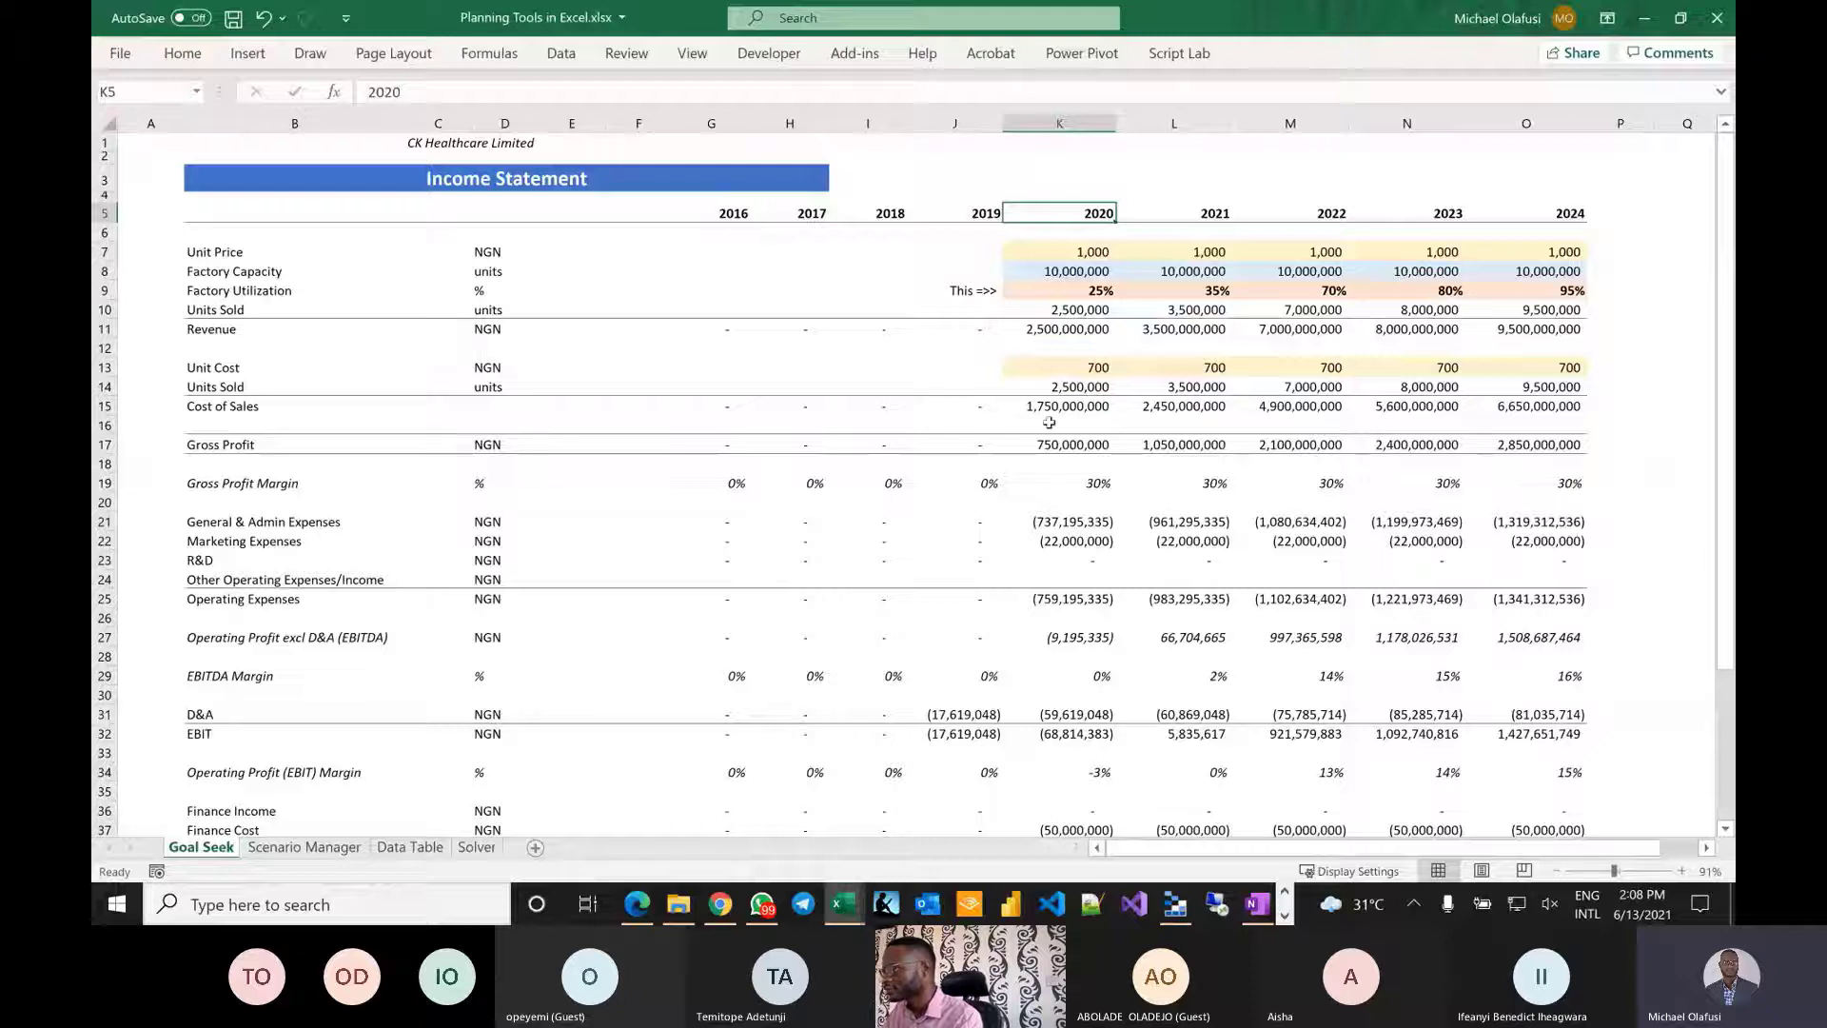
pyautogui.click(723, 213)
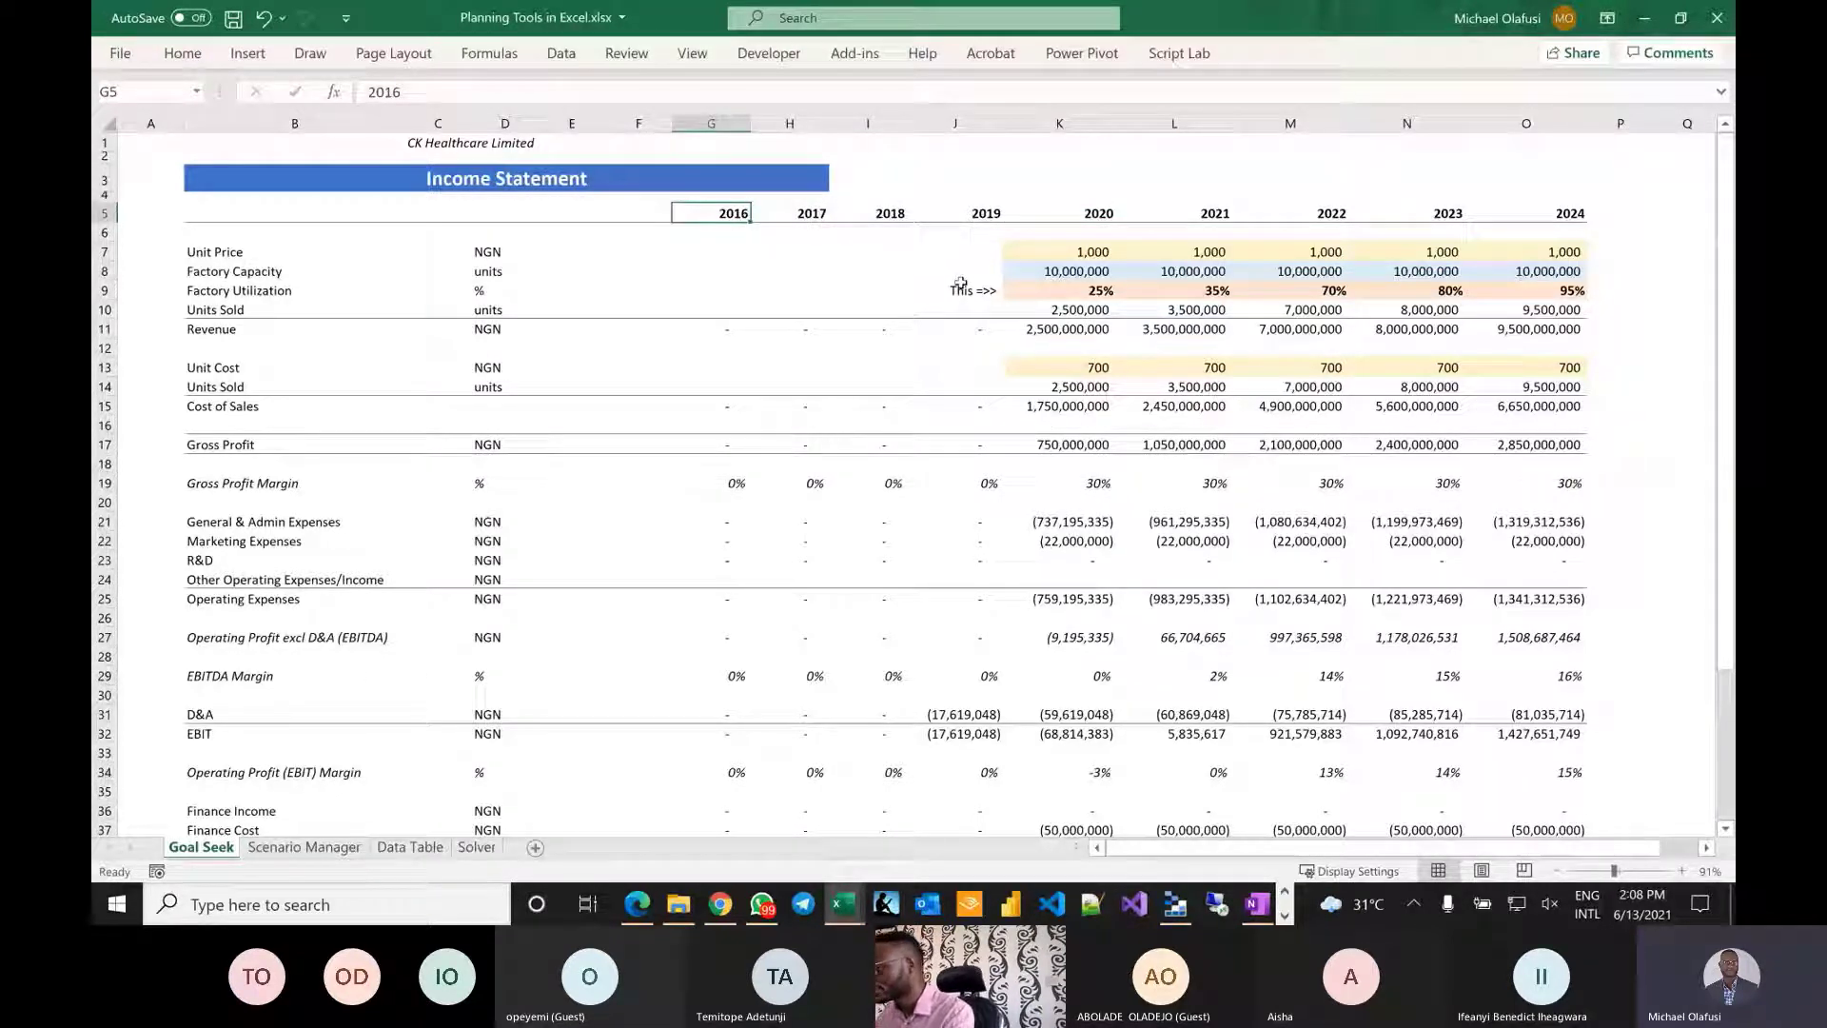
pyautogui.write('2')
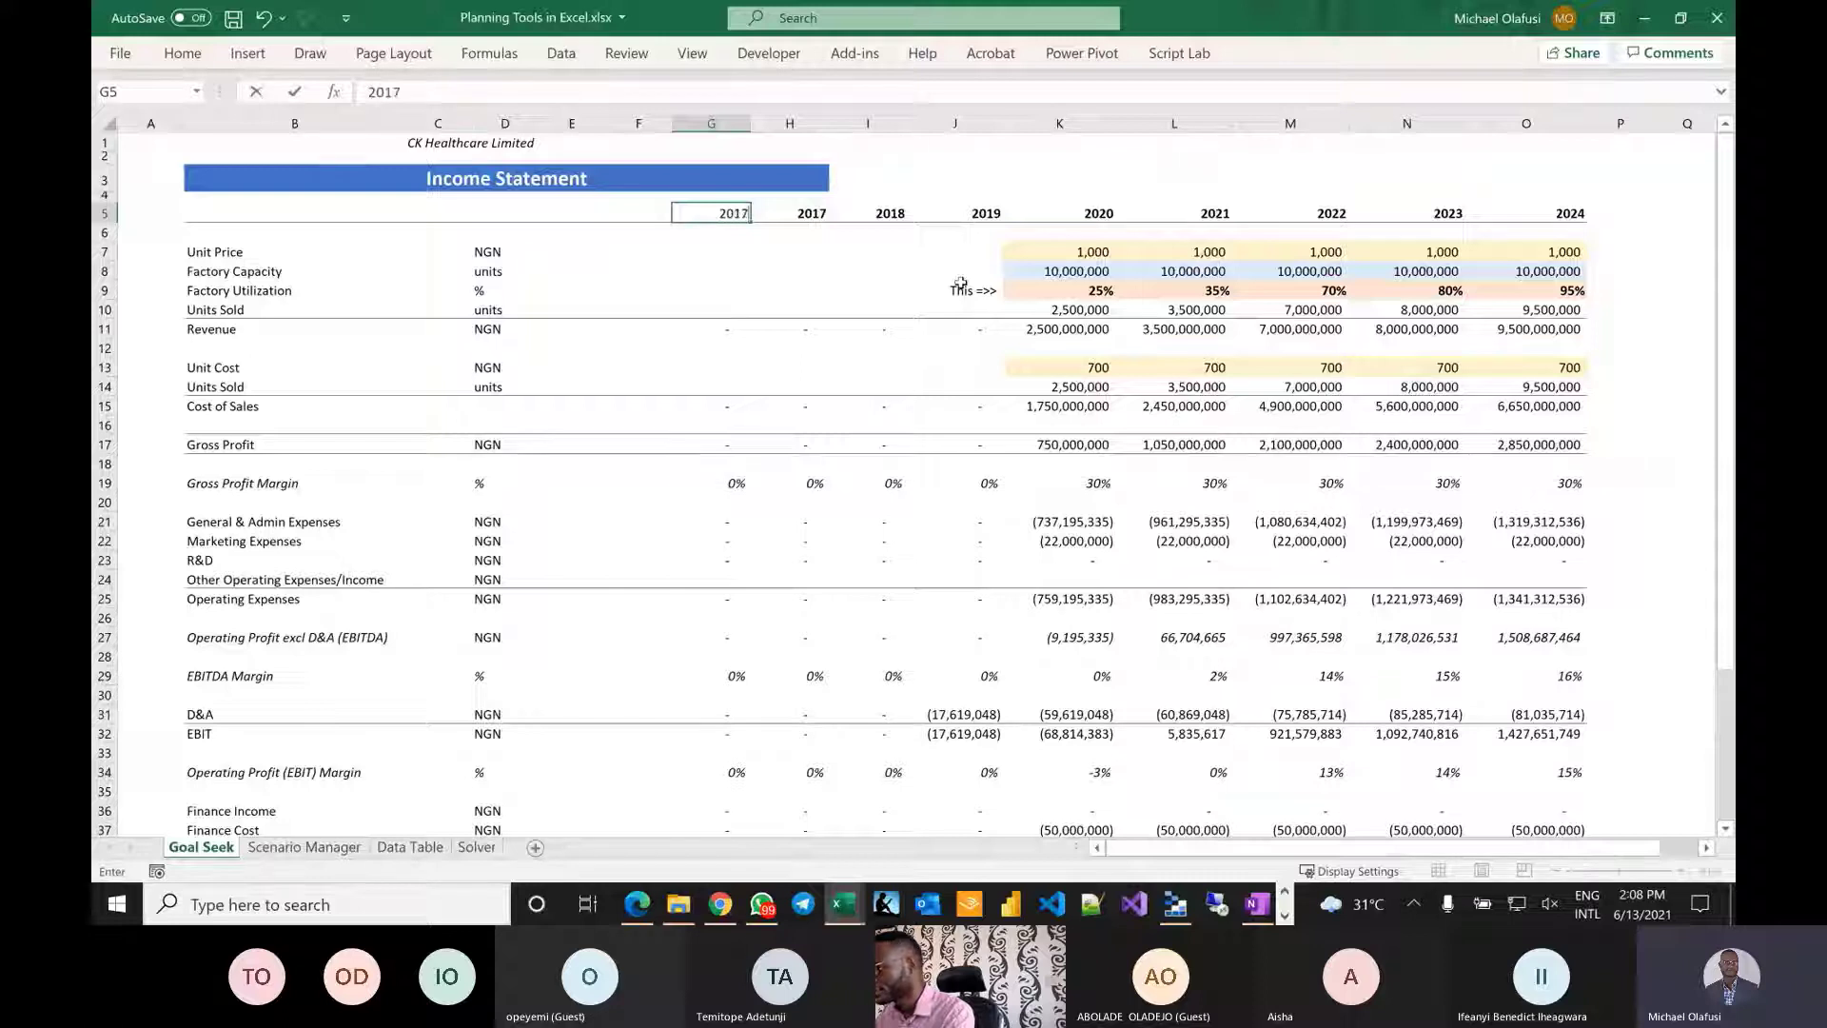
pyautogui.write('017')
pyautogui.press('Tab')
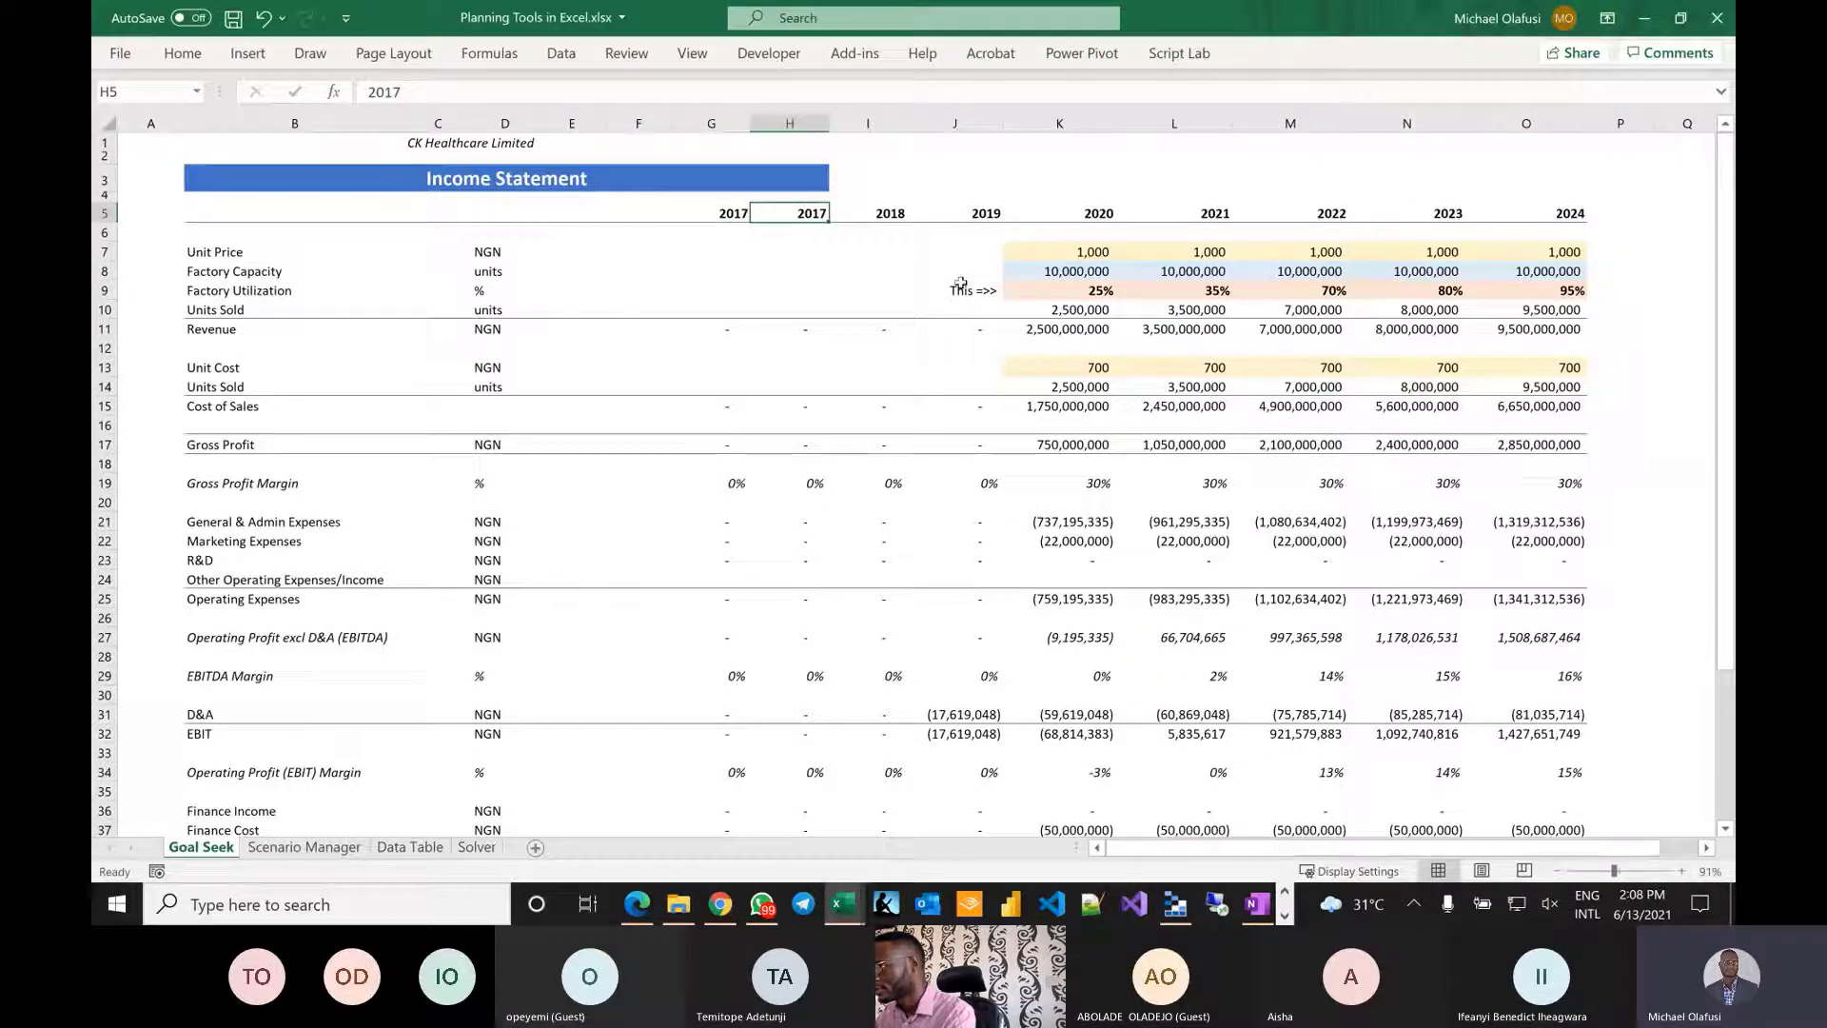
pyautogui.write('2018')
pyautogui.press('Left')
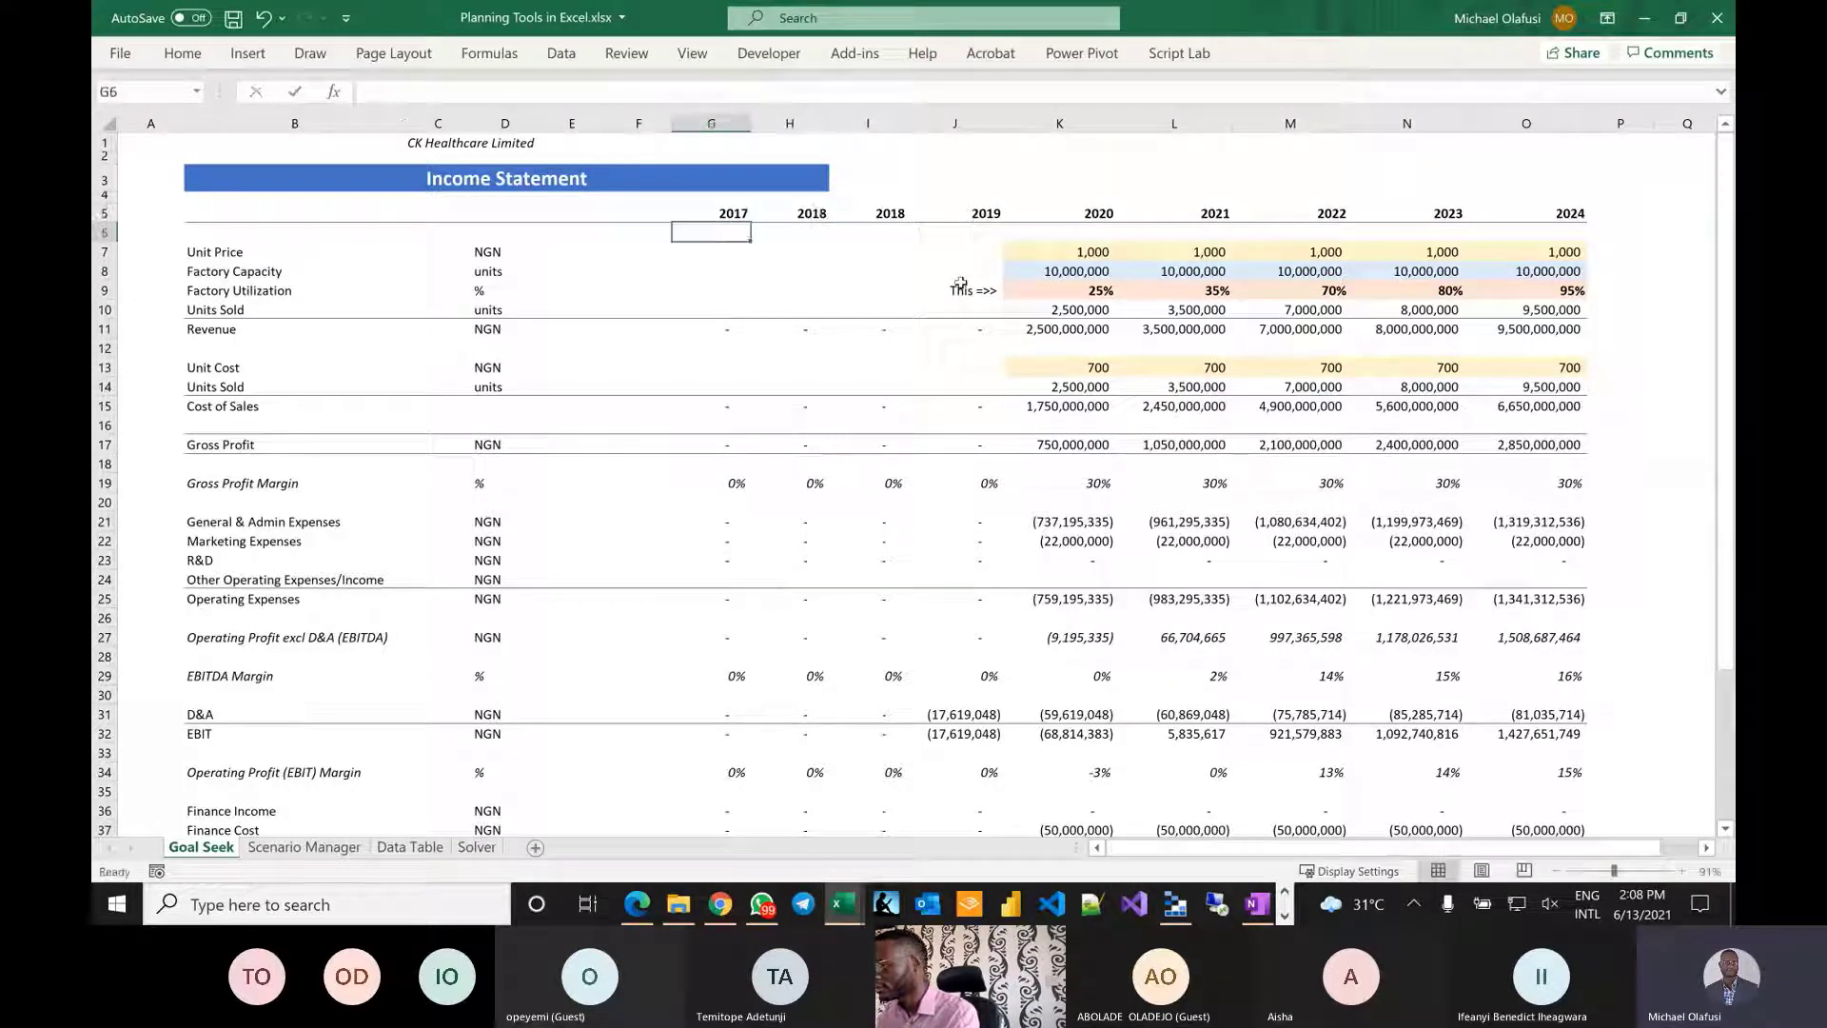
pyautogui.moveTo(751, 209); pyautogui.dragTo(1583, 236)
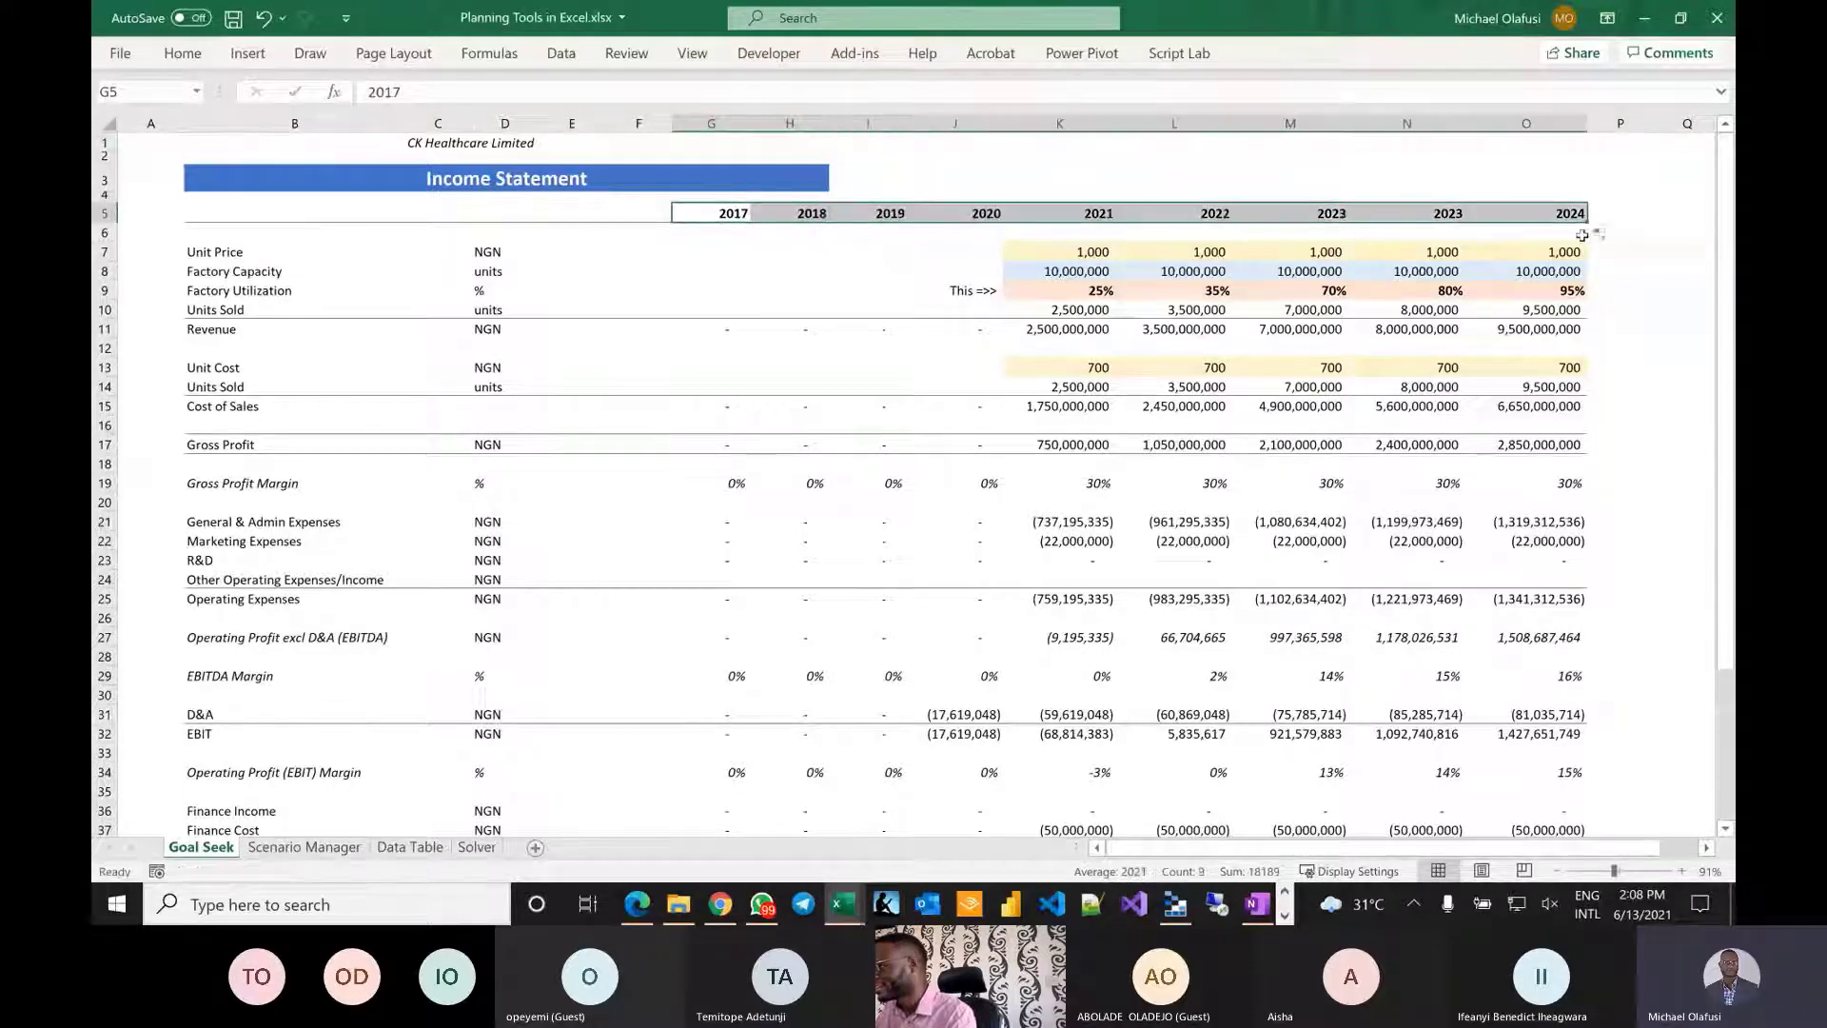
pyautogui.click(1037, 271)
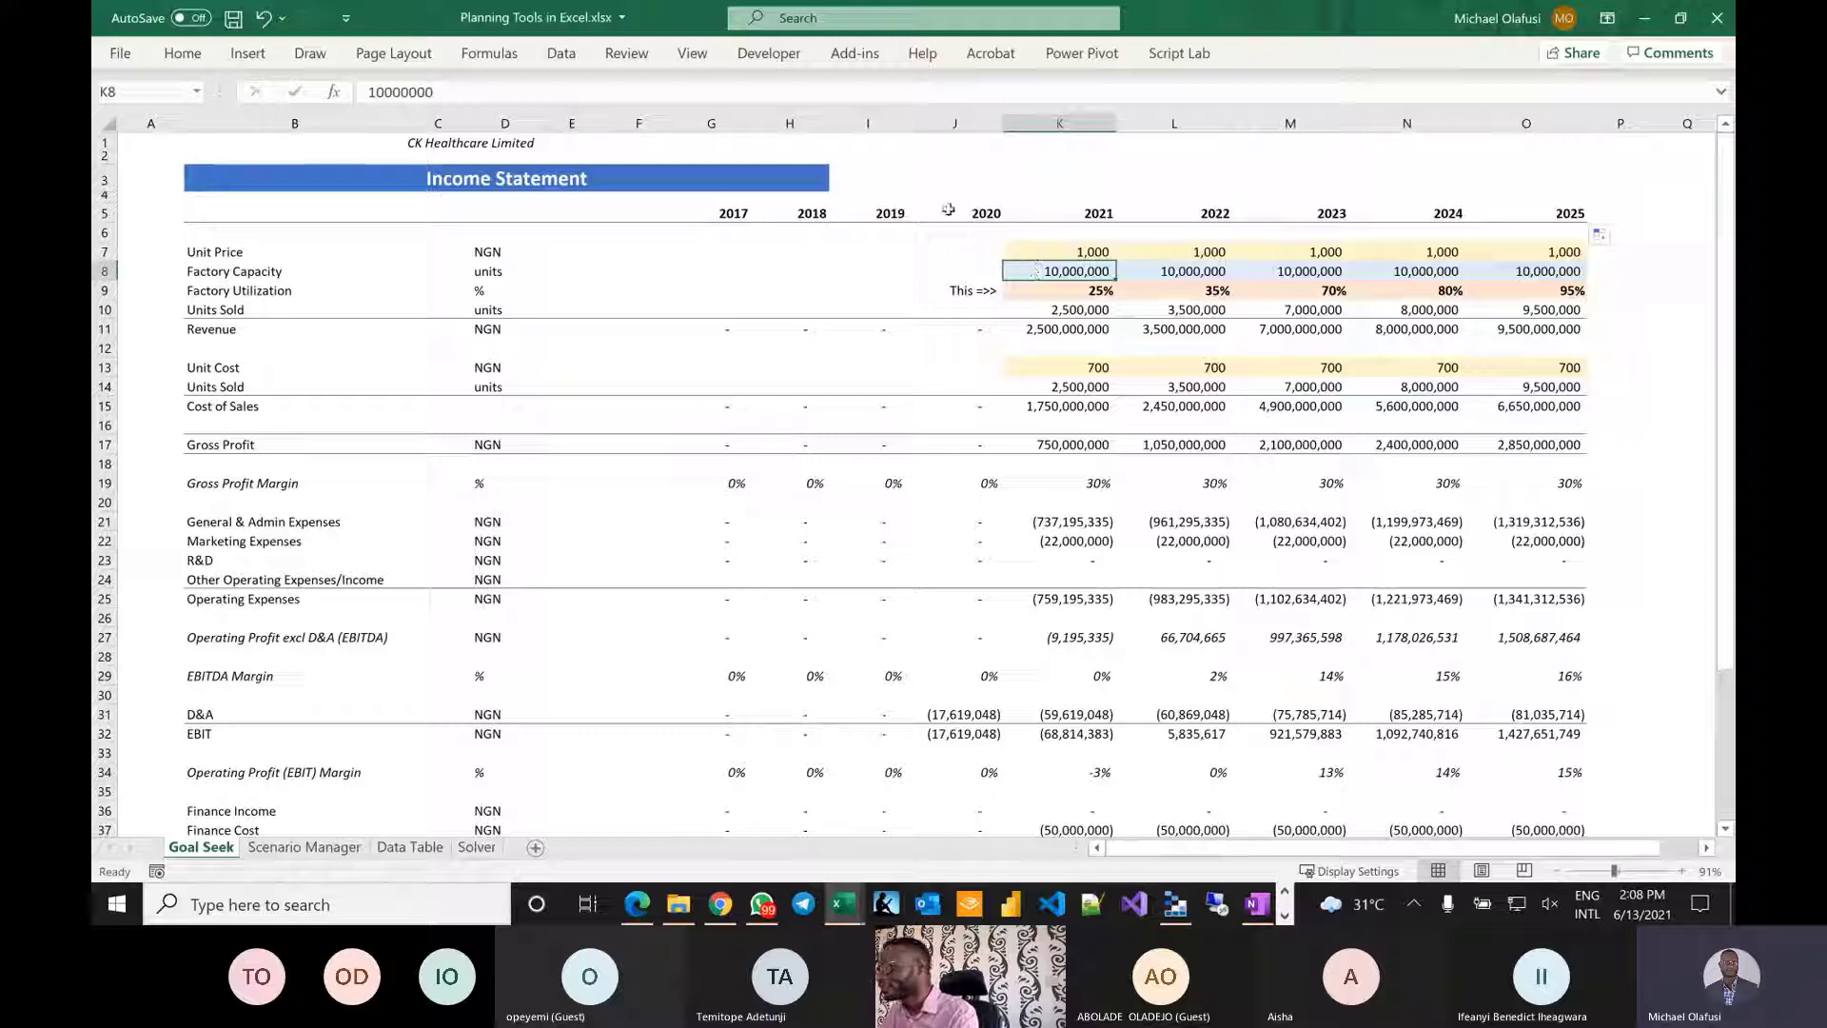
# Compare the 2020 and 2021 columns of the income statement and look over the lines down to Cummulative Profit.
pyautogui.moveTo(949, 211); pyautogui.dragTo(937, 816)
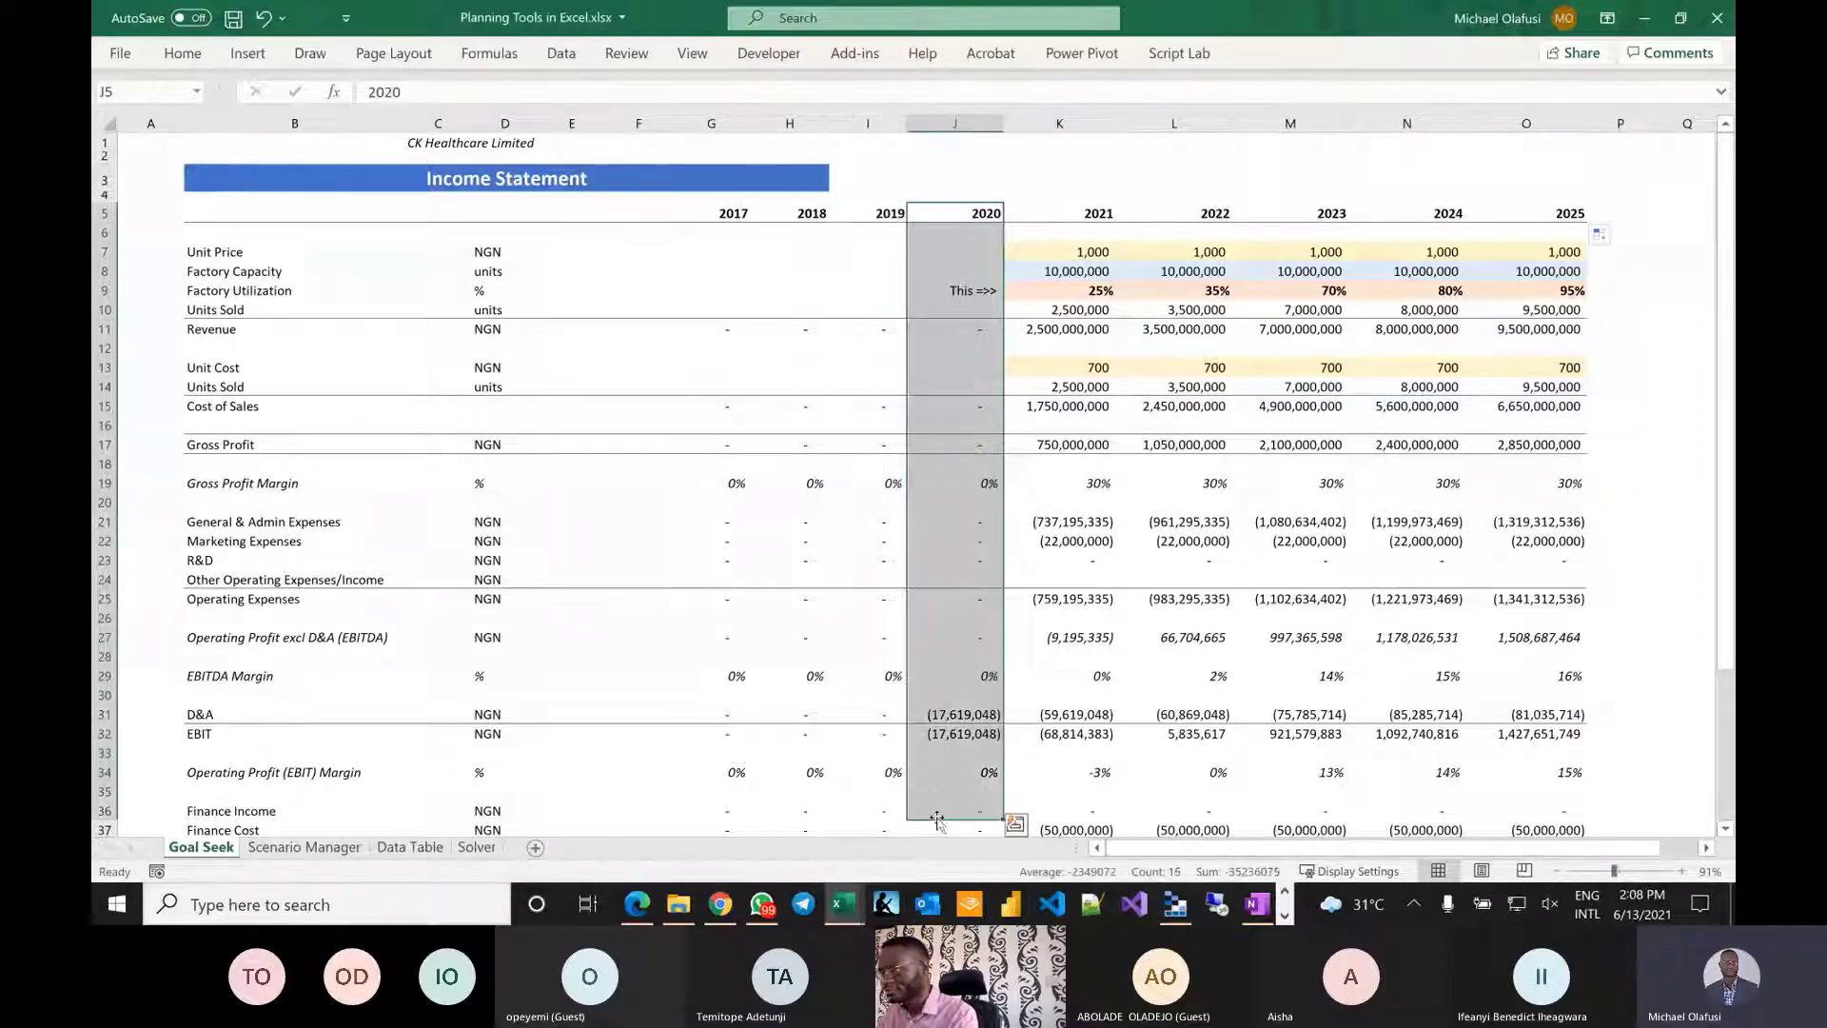
pyautogui.click(1072, 215)
pyautogui.moveTo(1067, 251); pyautogui.dragTo(1060, 773)
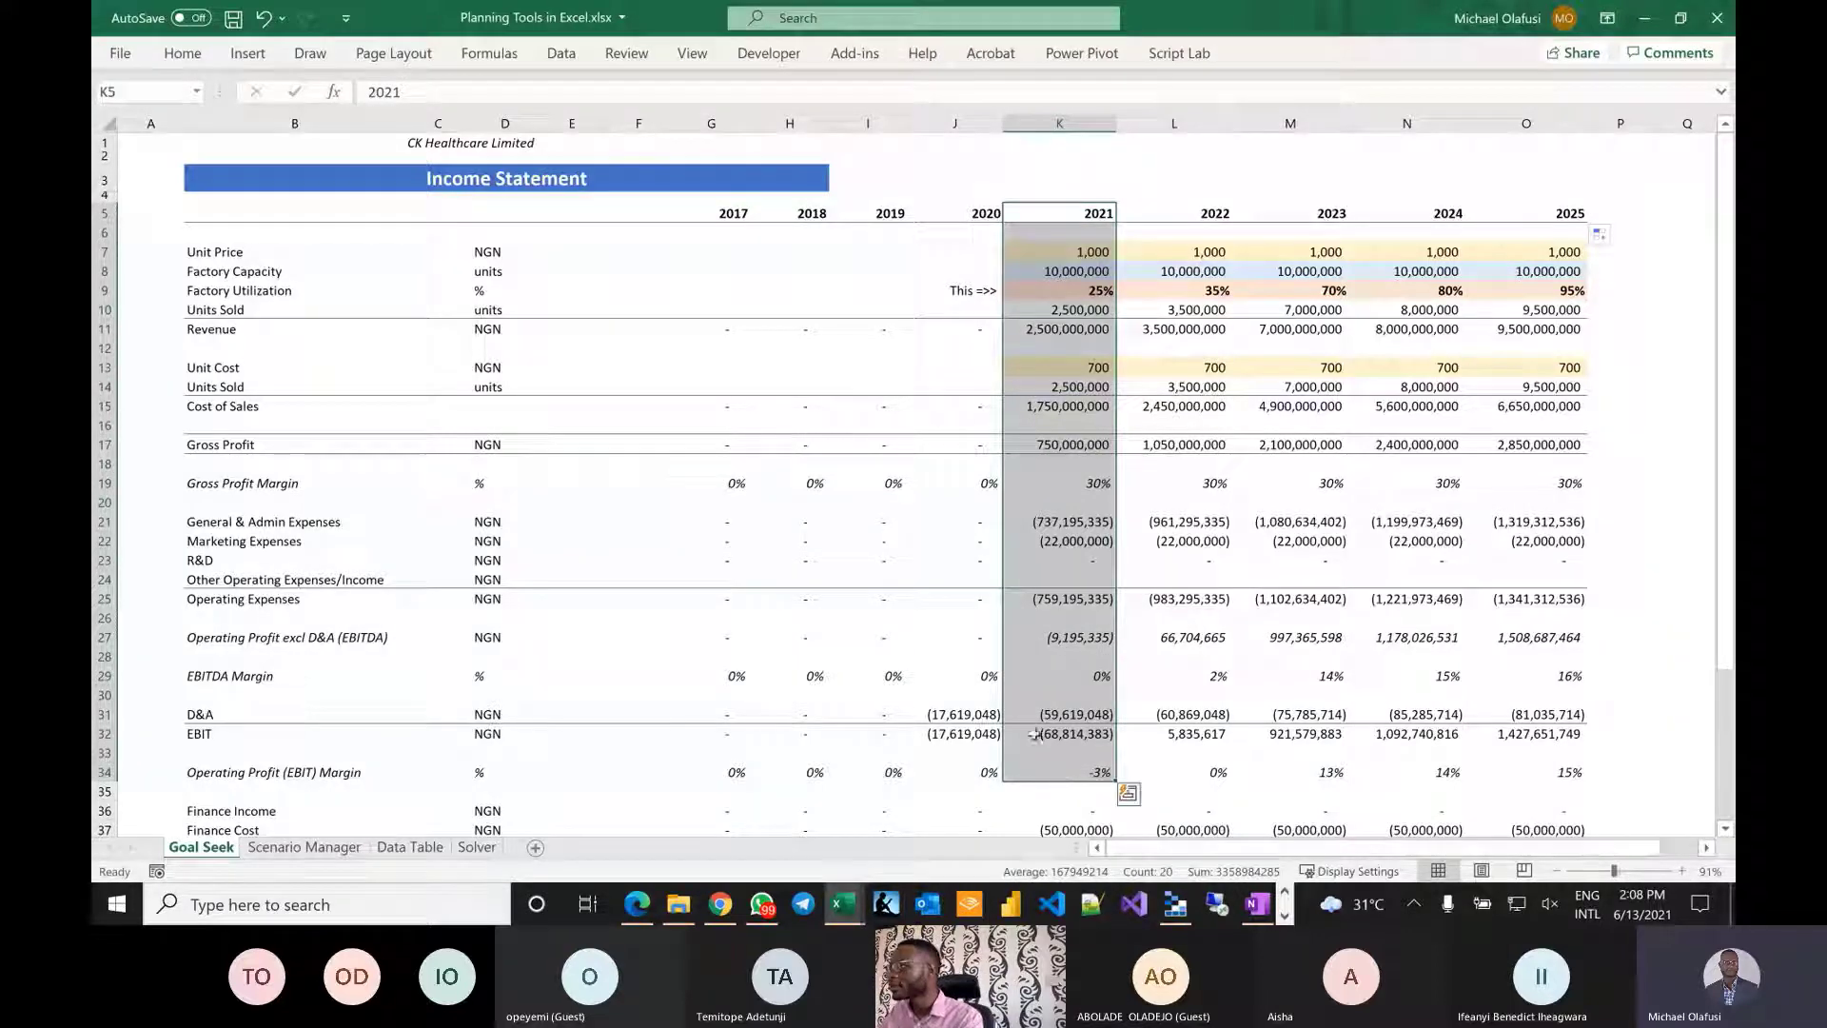
pyautogui.click(889, 521)
pyautogui.scroll(-3, 894, 517)
pyautogui.scroll(-1, 894, 514)
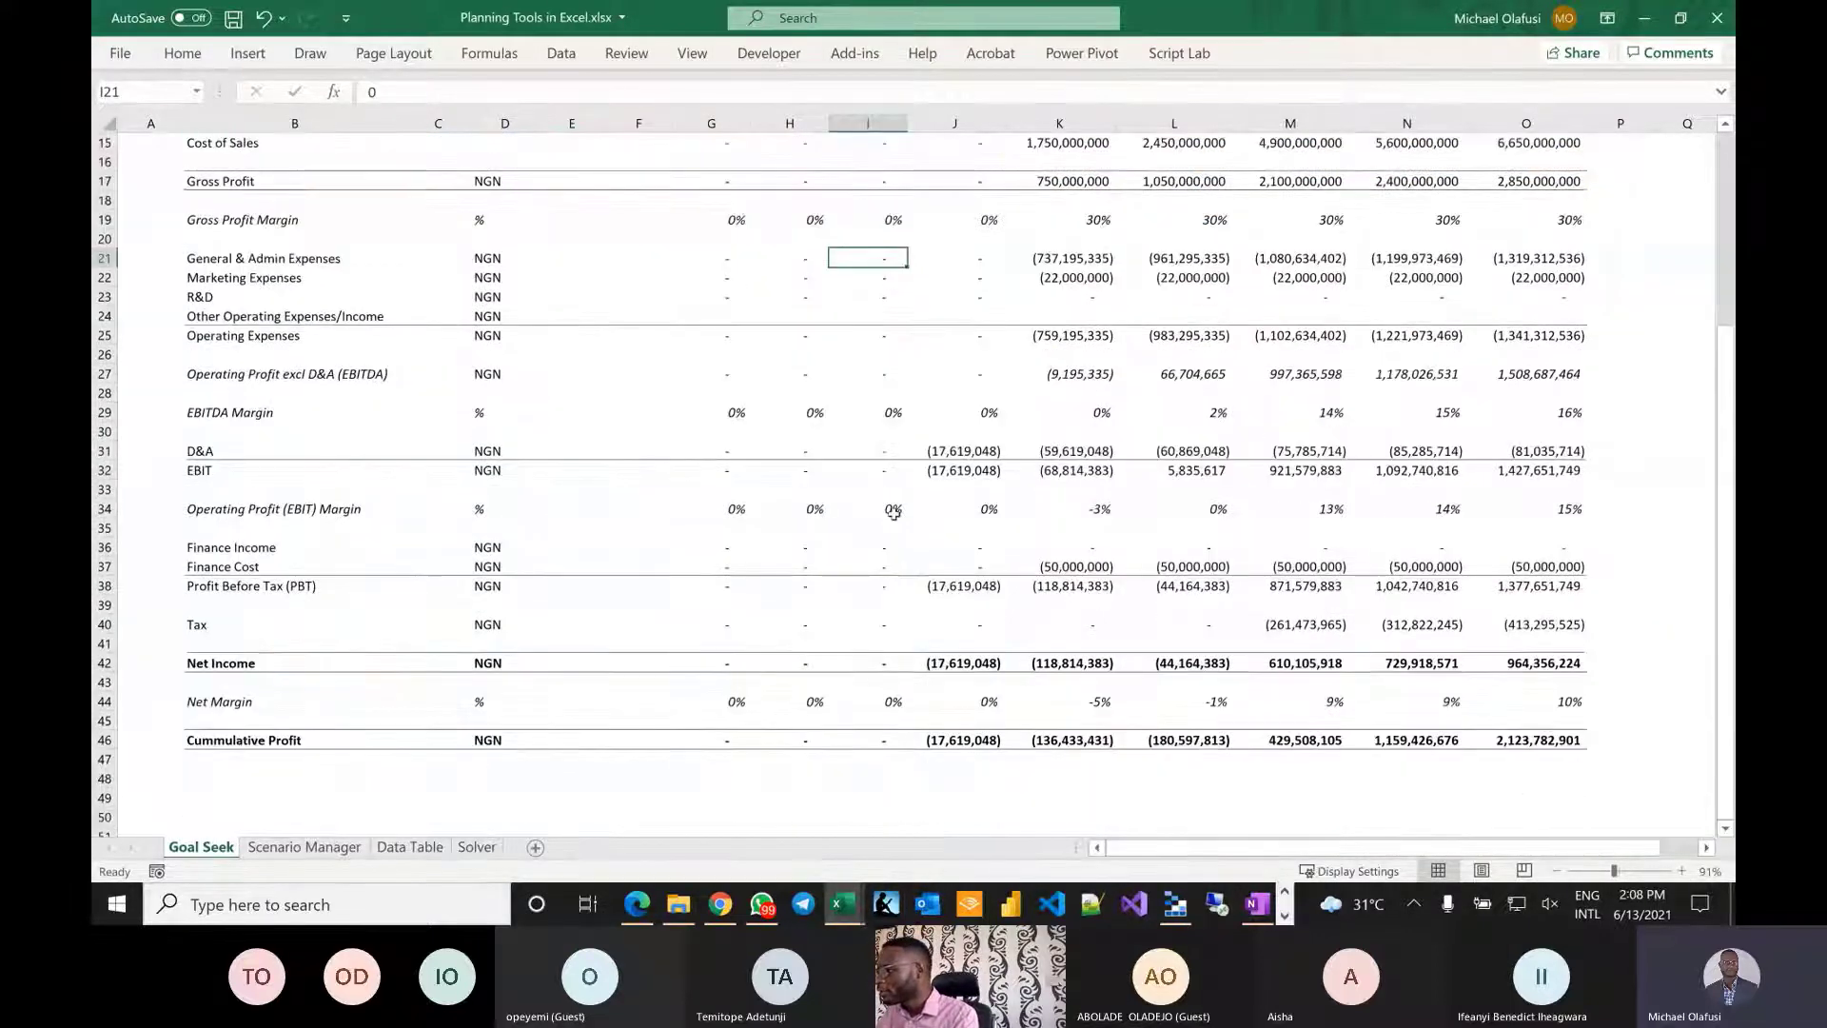
pyautogui.scroll(5, 893, 512)
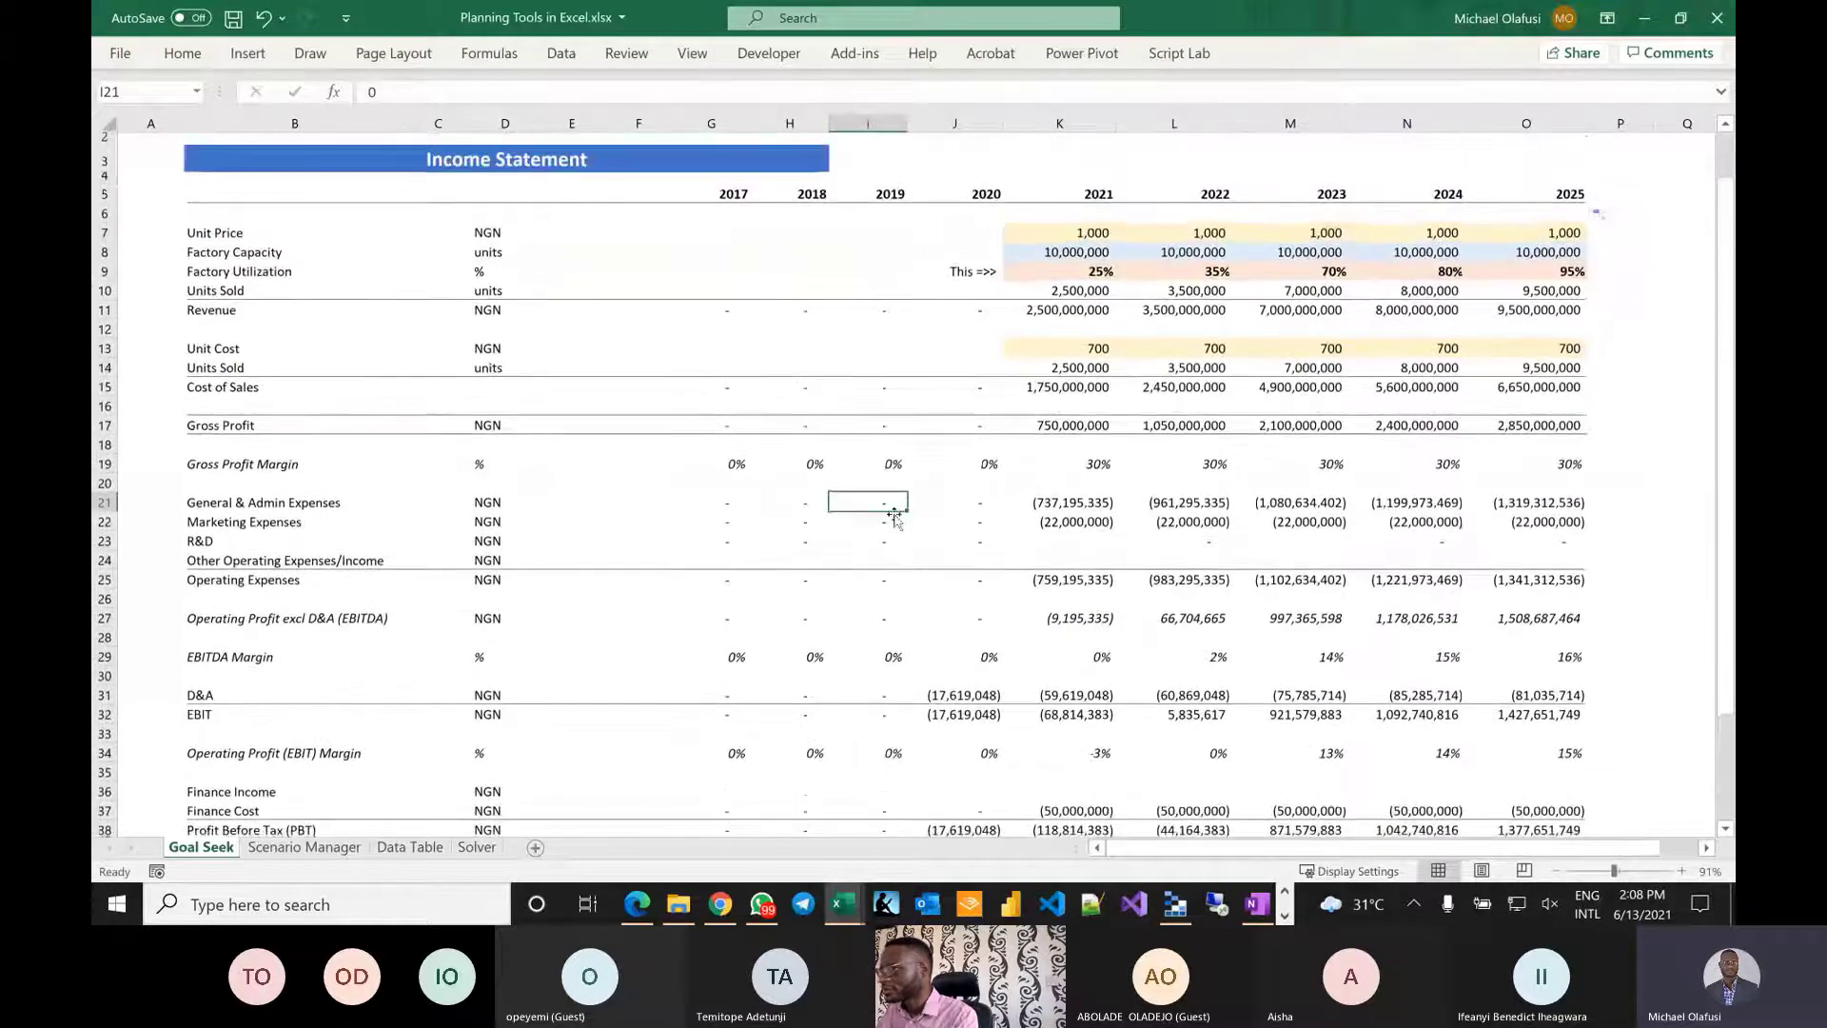
# Examine the Unit Price, Factory Capacity and Factory Utilization rows one after another.
pyautogui.click(102, 348)
pyautogui.click(103, 232)
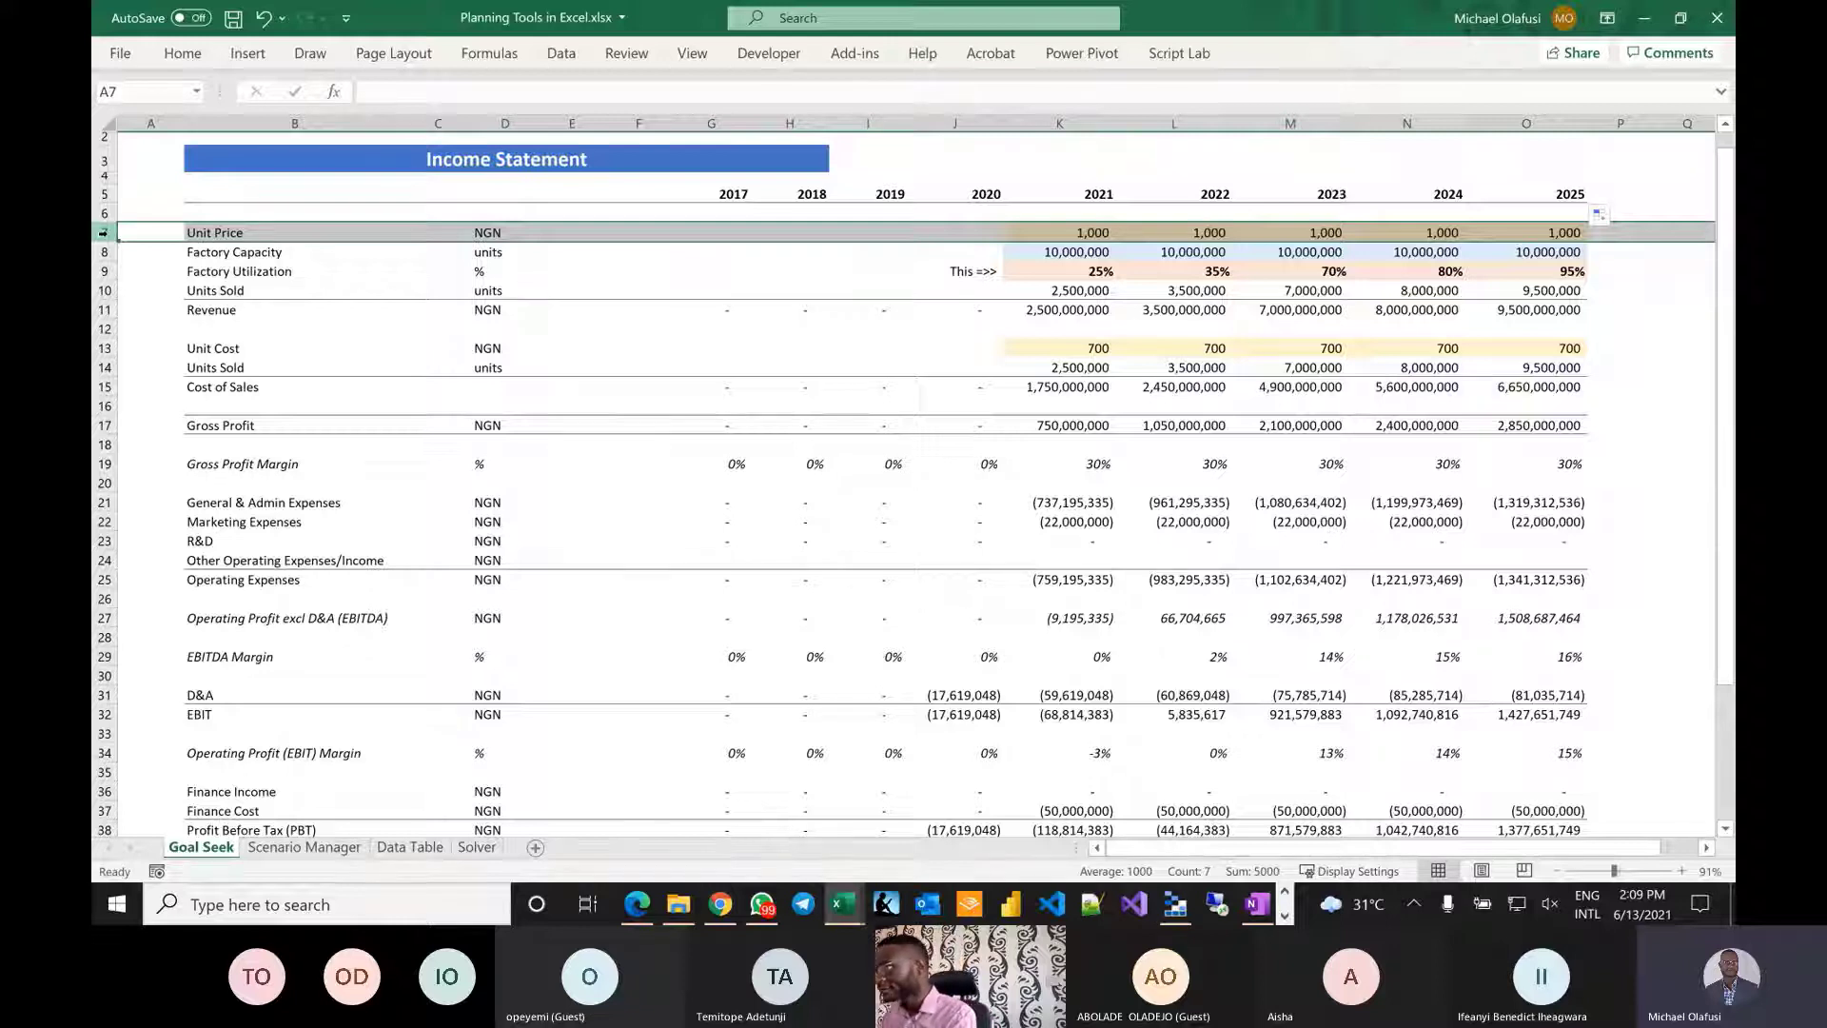
pyautogui.press('Down')
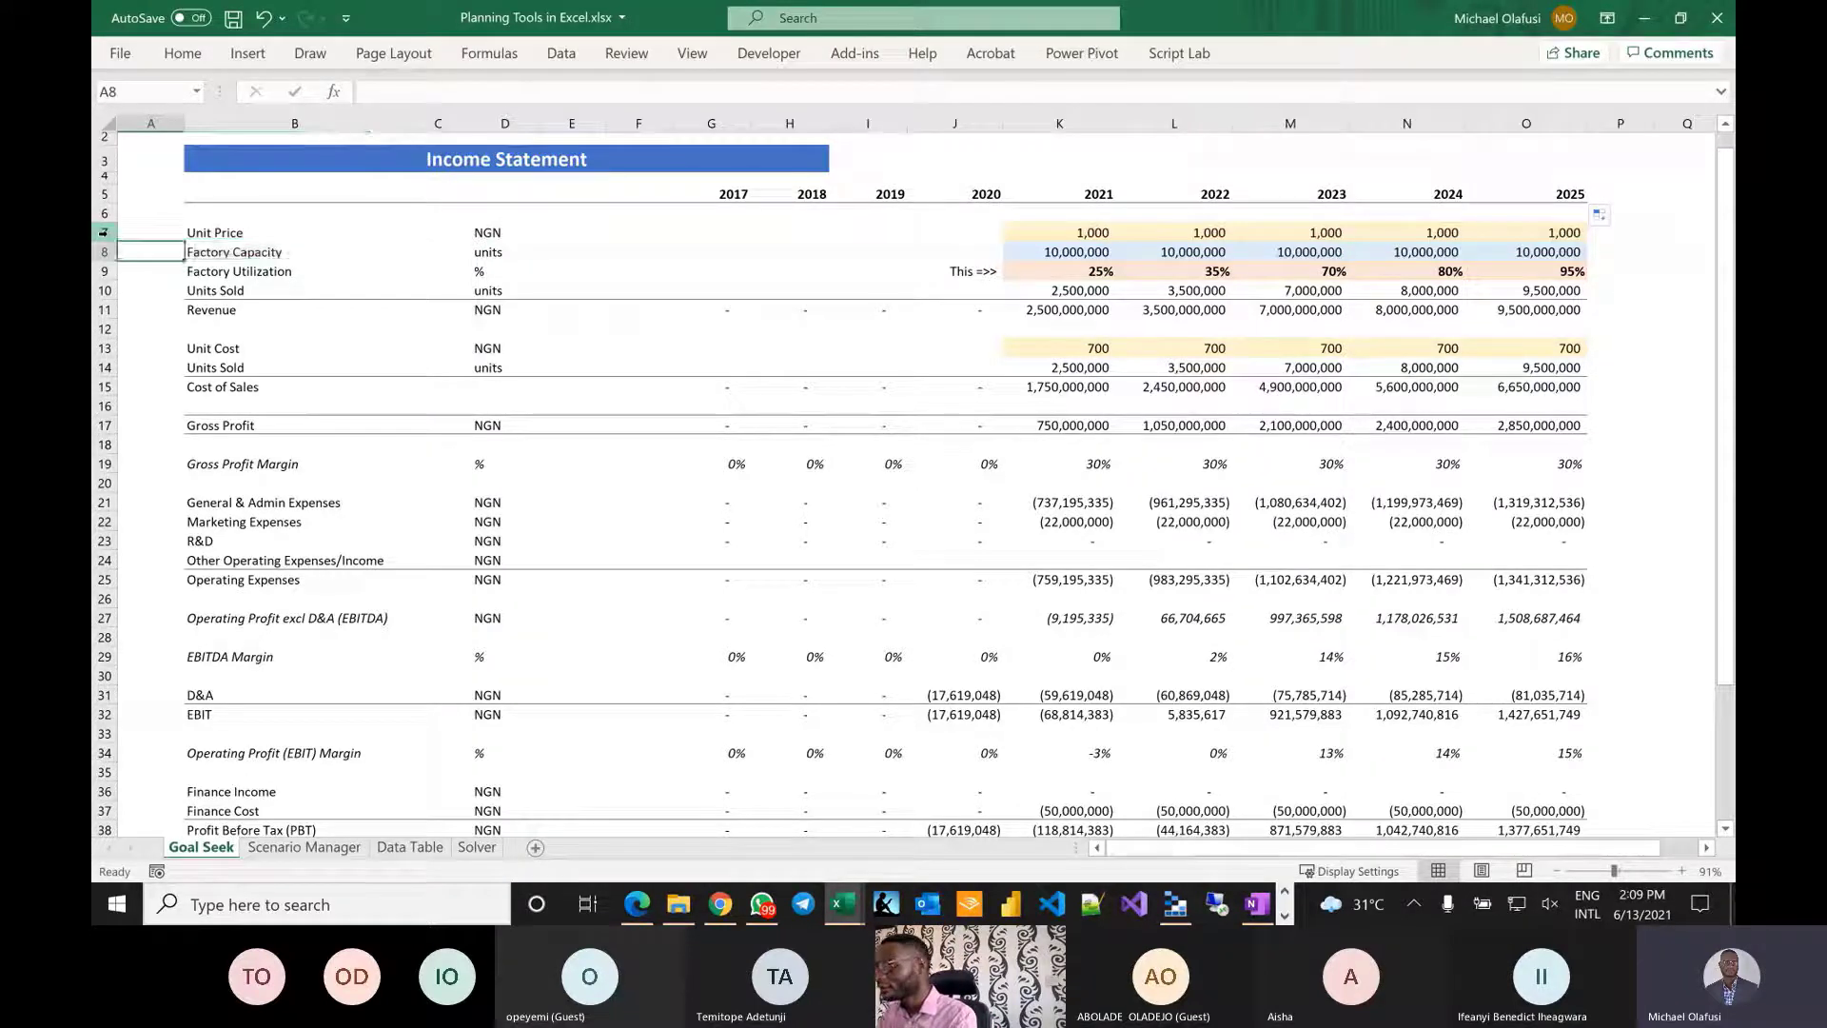
pyautogui.hotkey('shift', 'space')
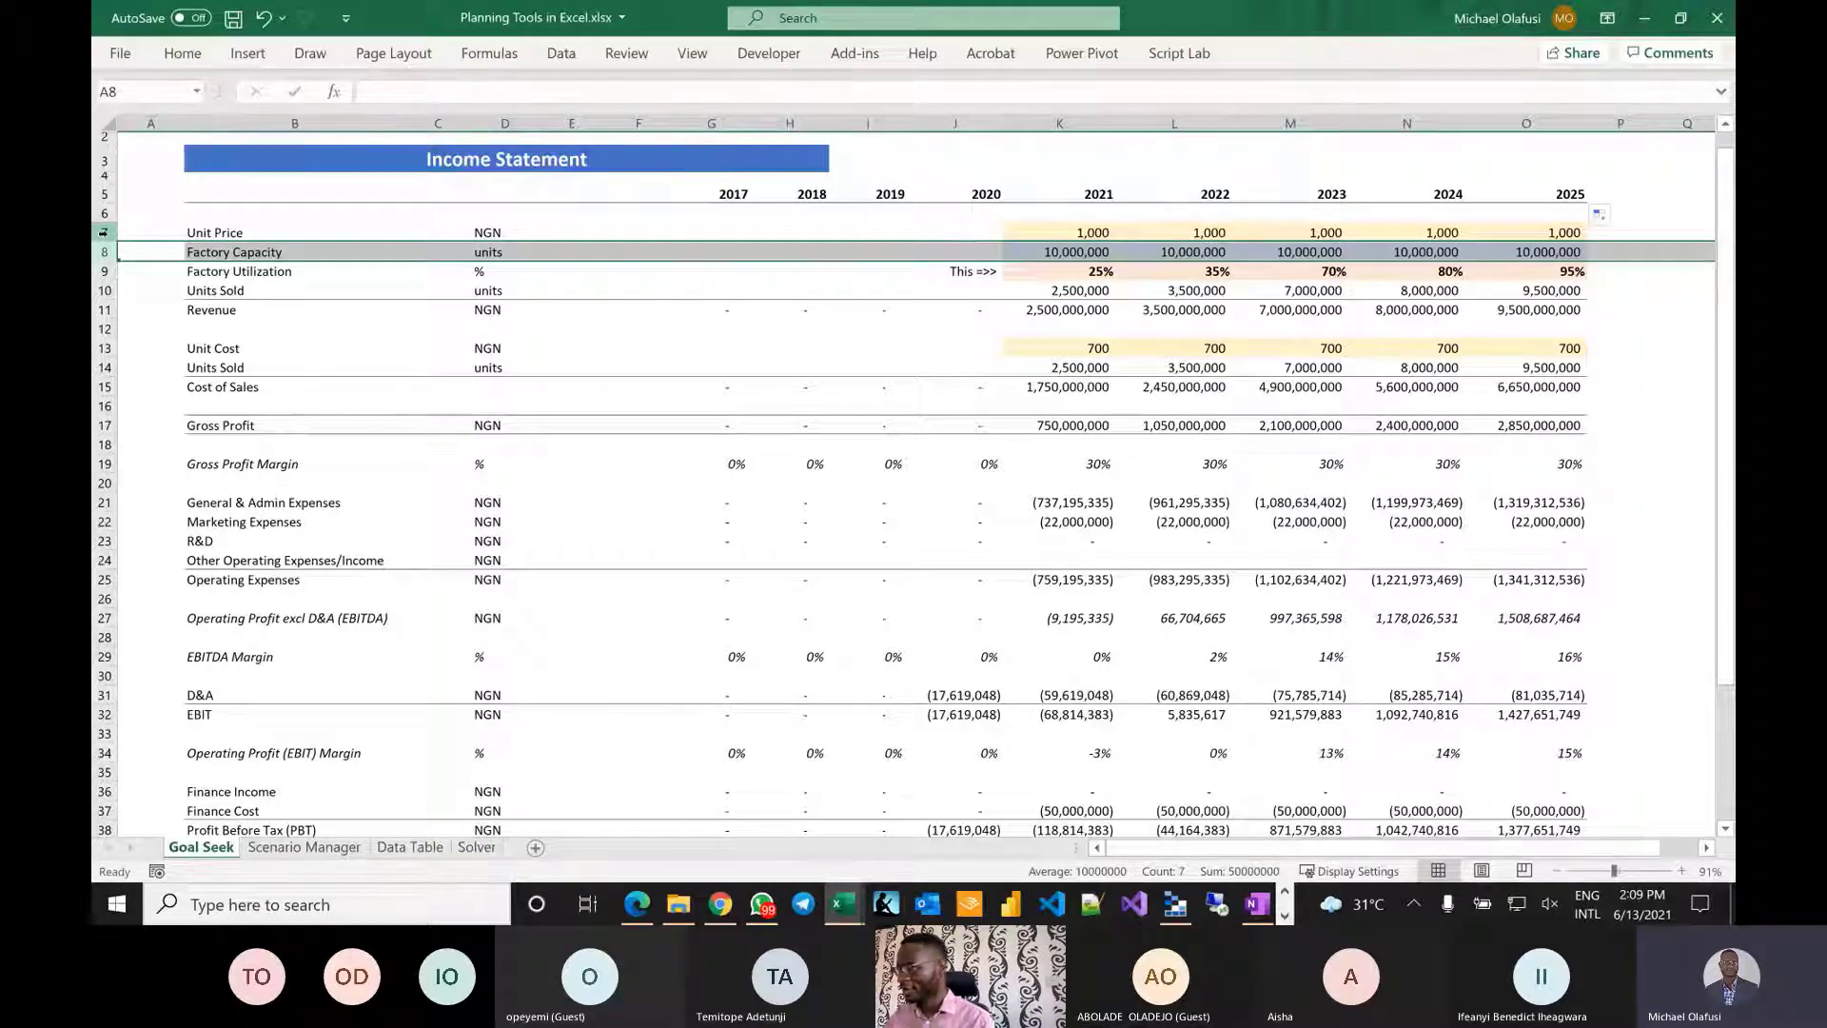
pyautogui.press('Down')
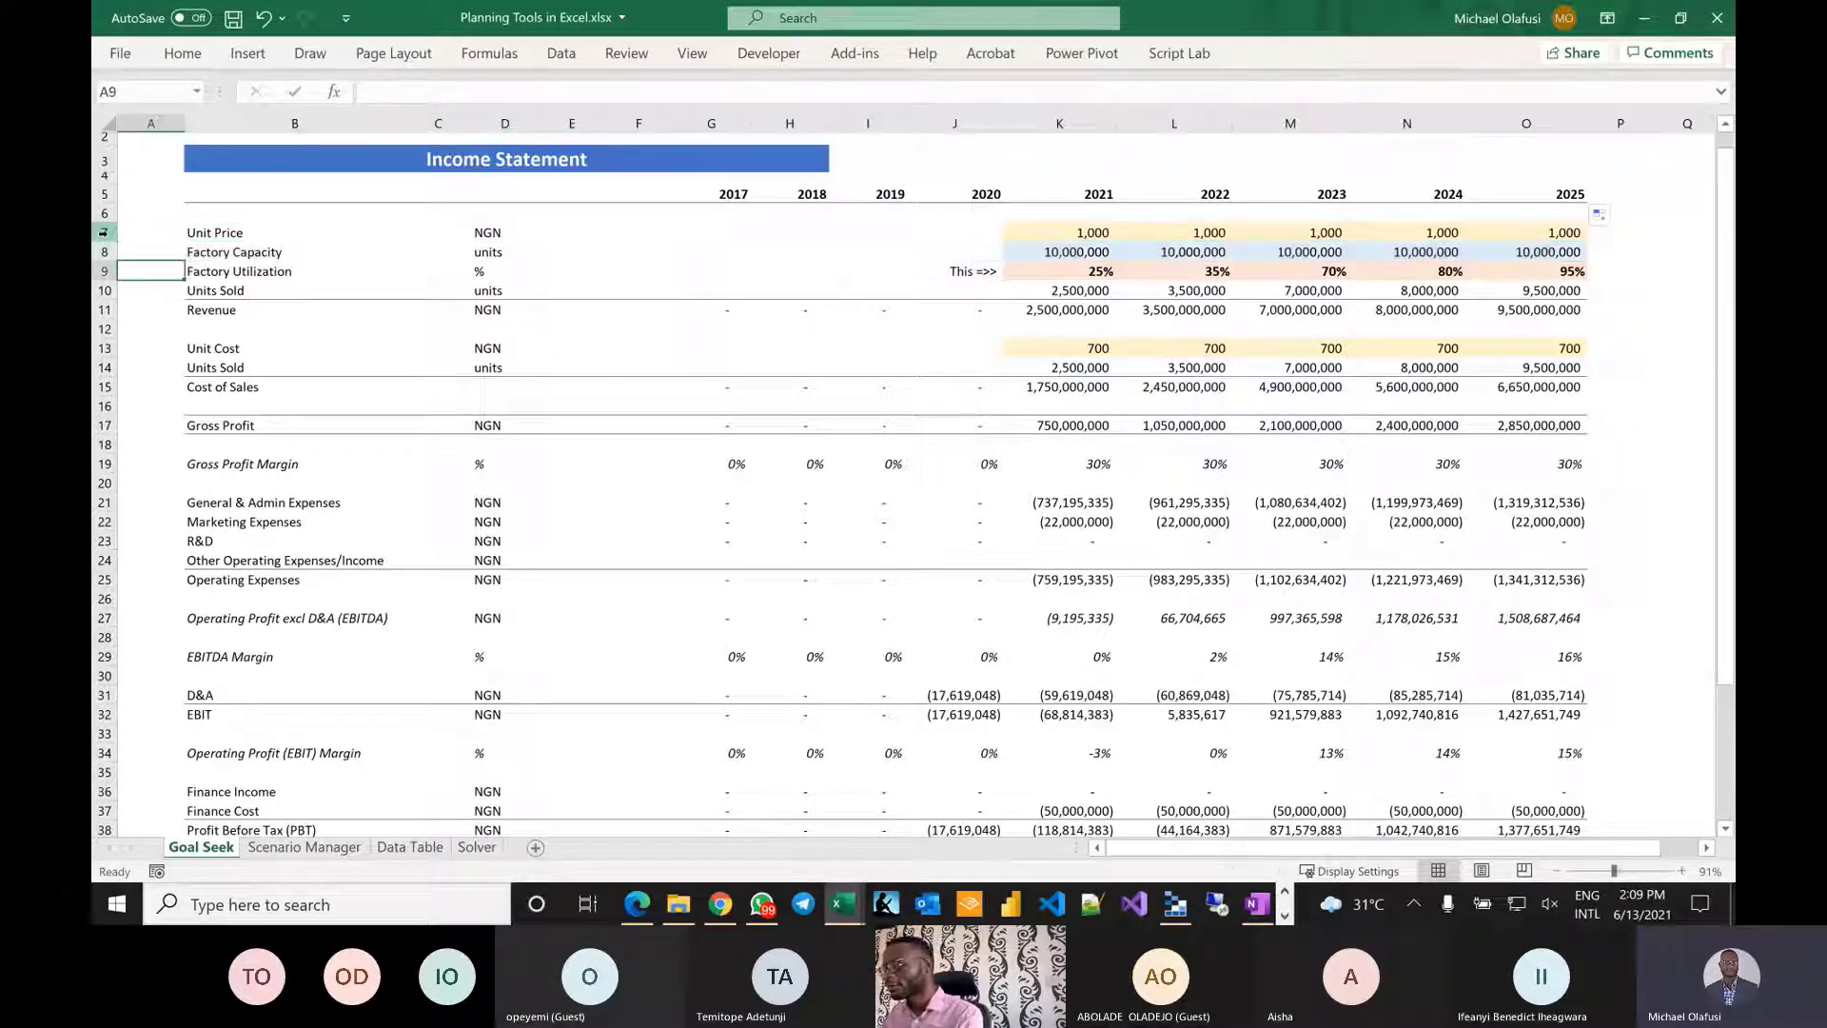
pyautogui.hotkey('shift', 'space')
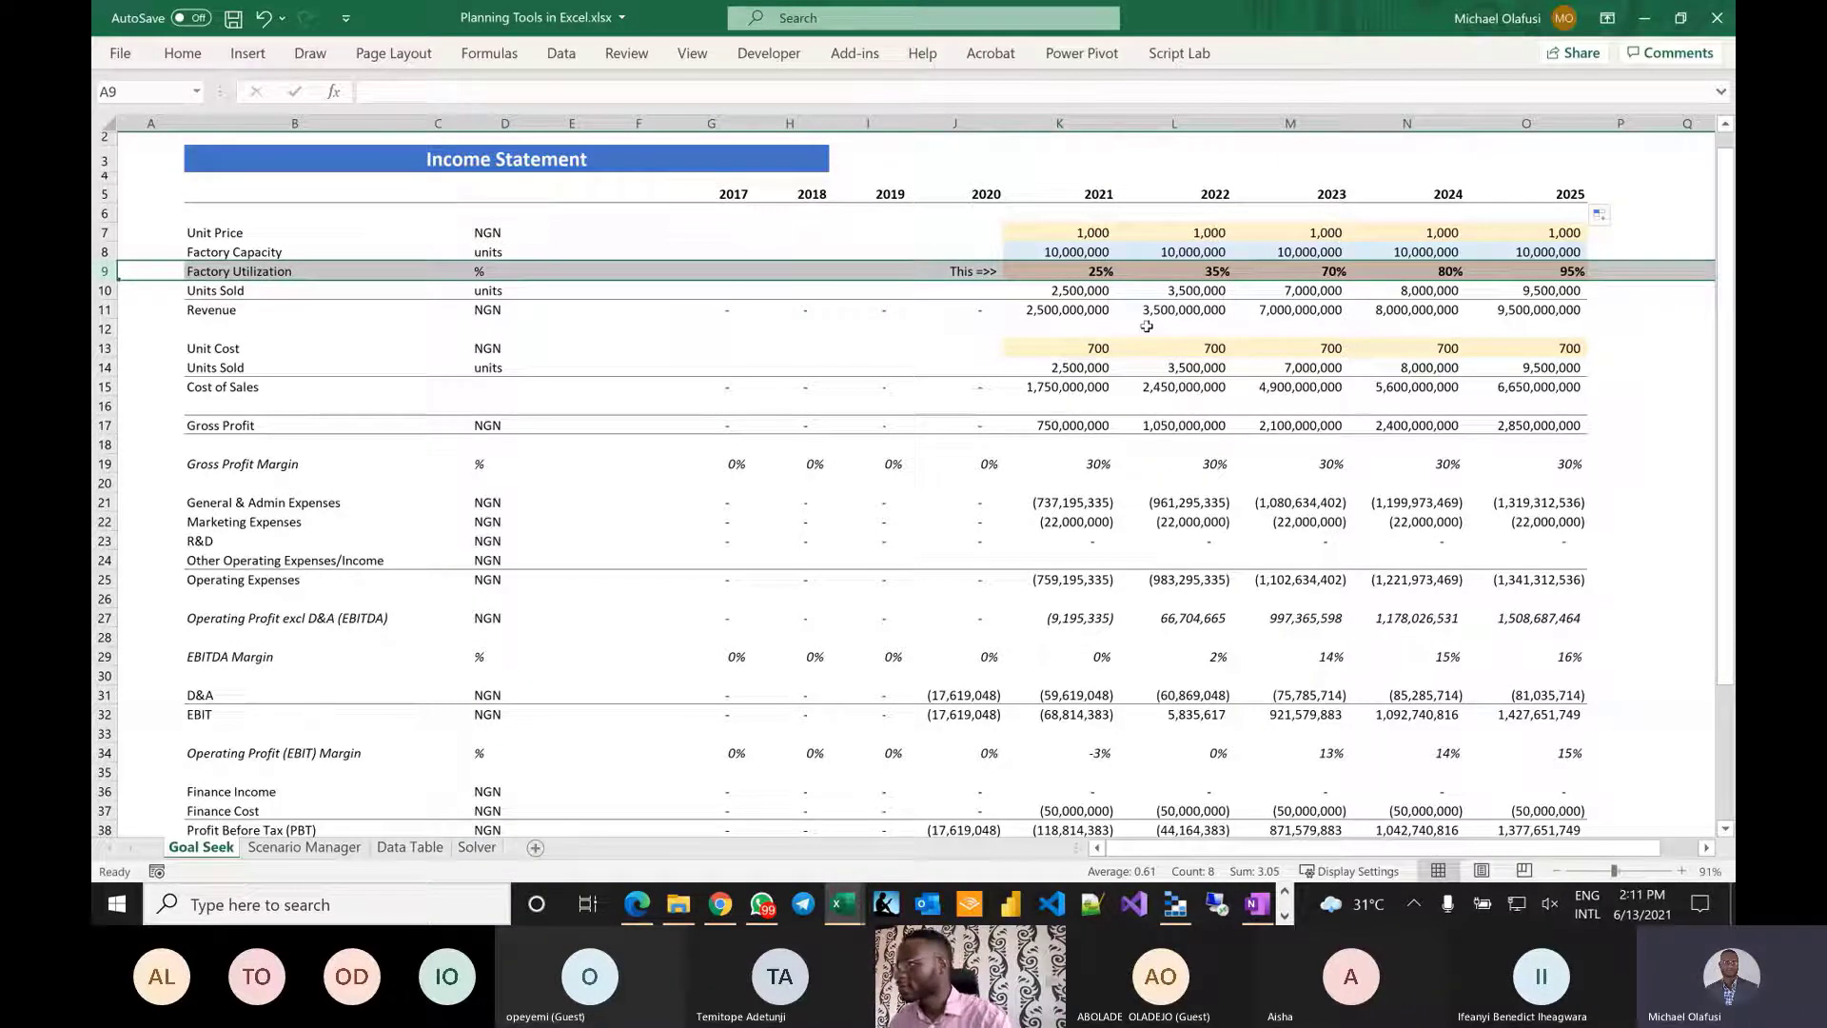
# Examine the Units Sold and Revenue rows and the formula behind the 2021 revenue.
pyautogui.press('Down')
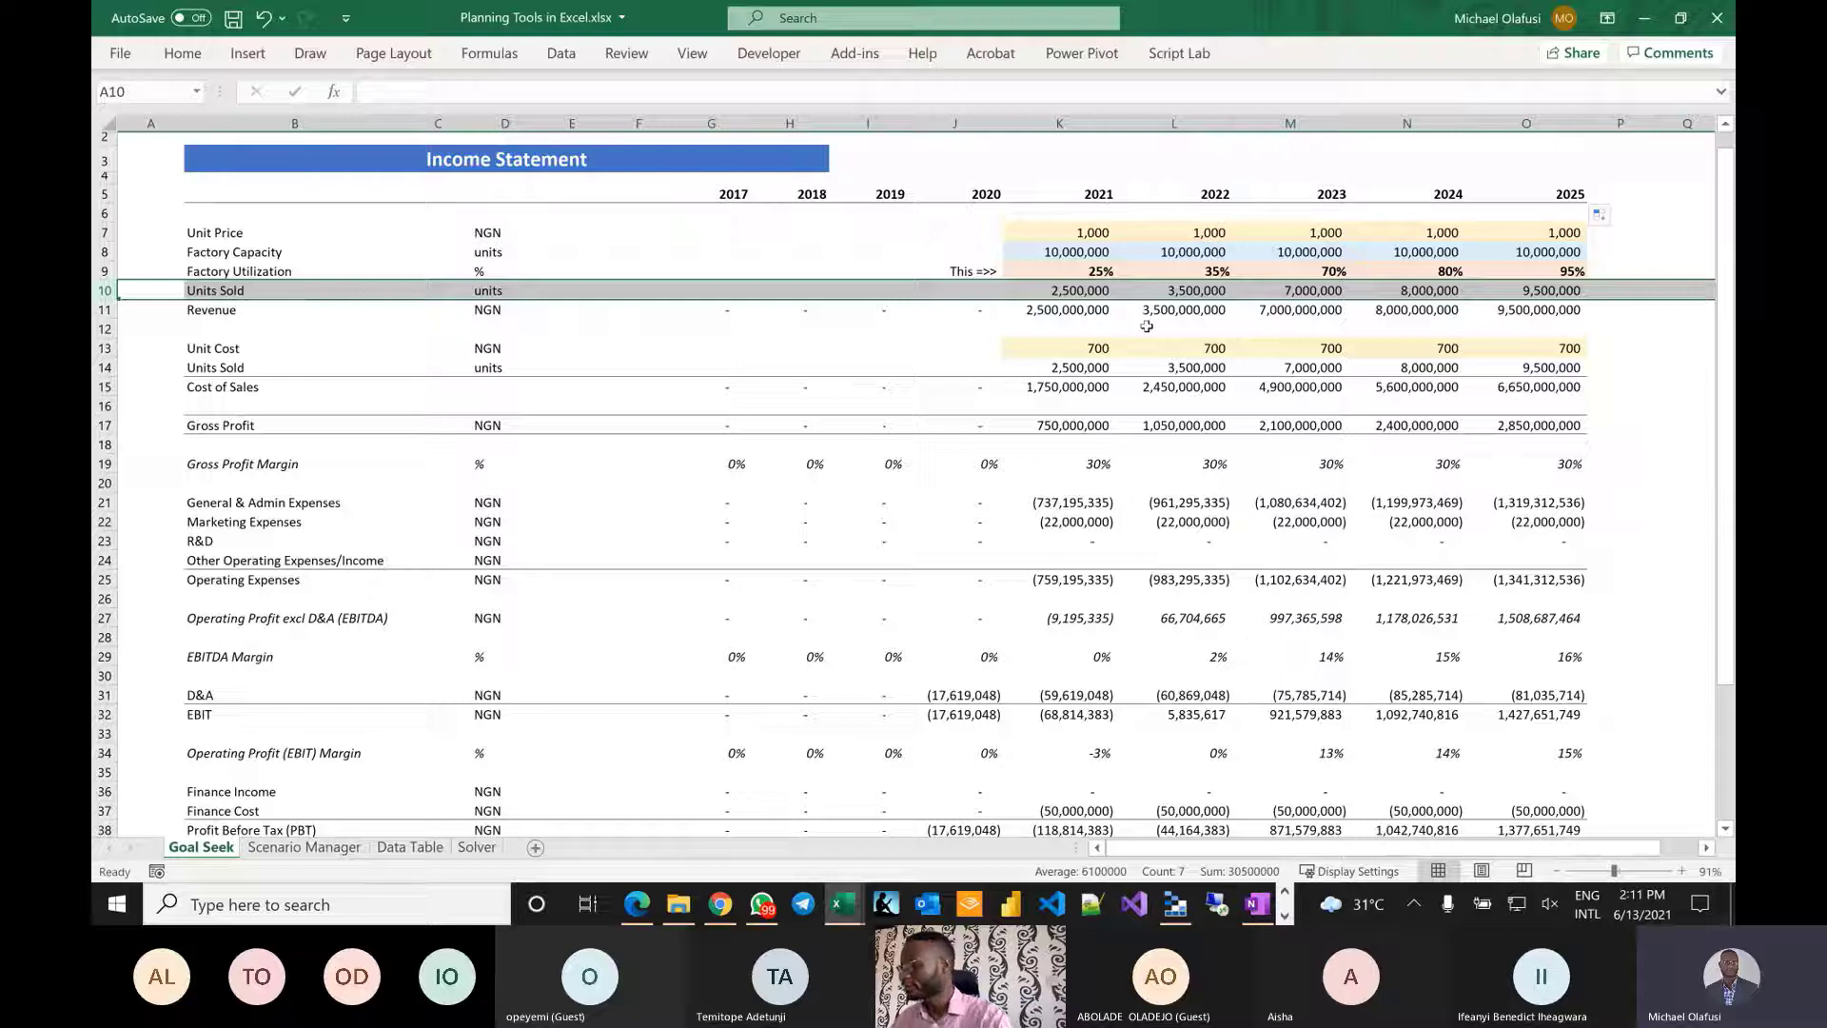
pyautogui.press('Down')
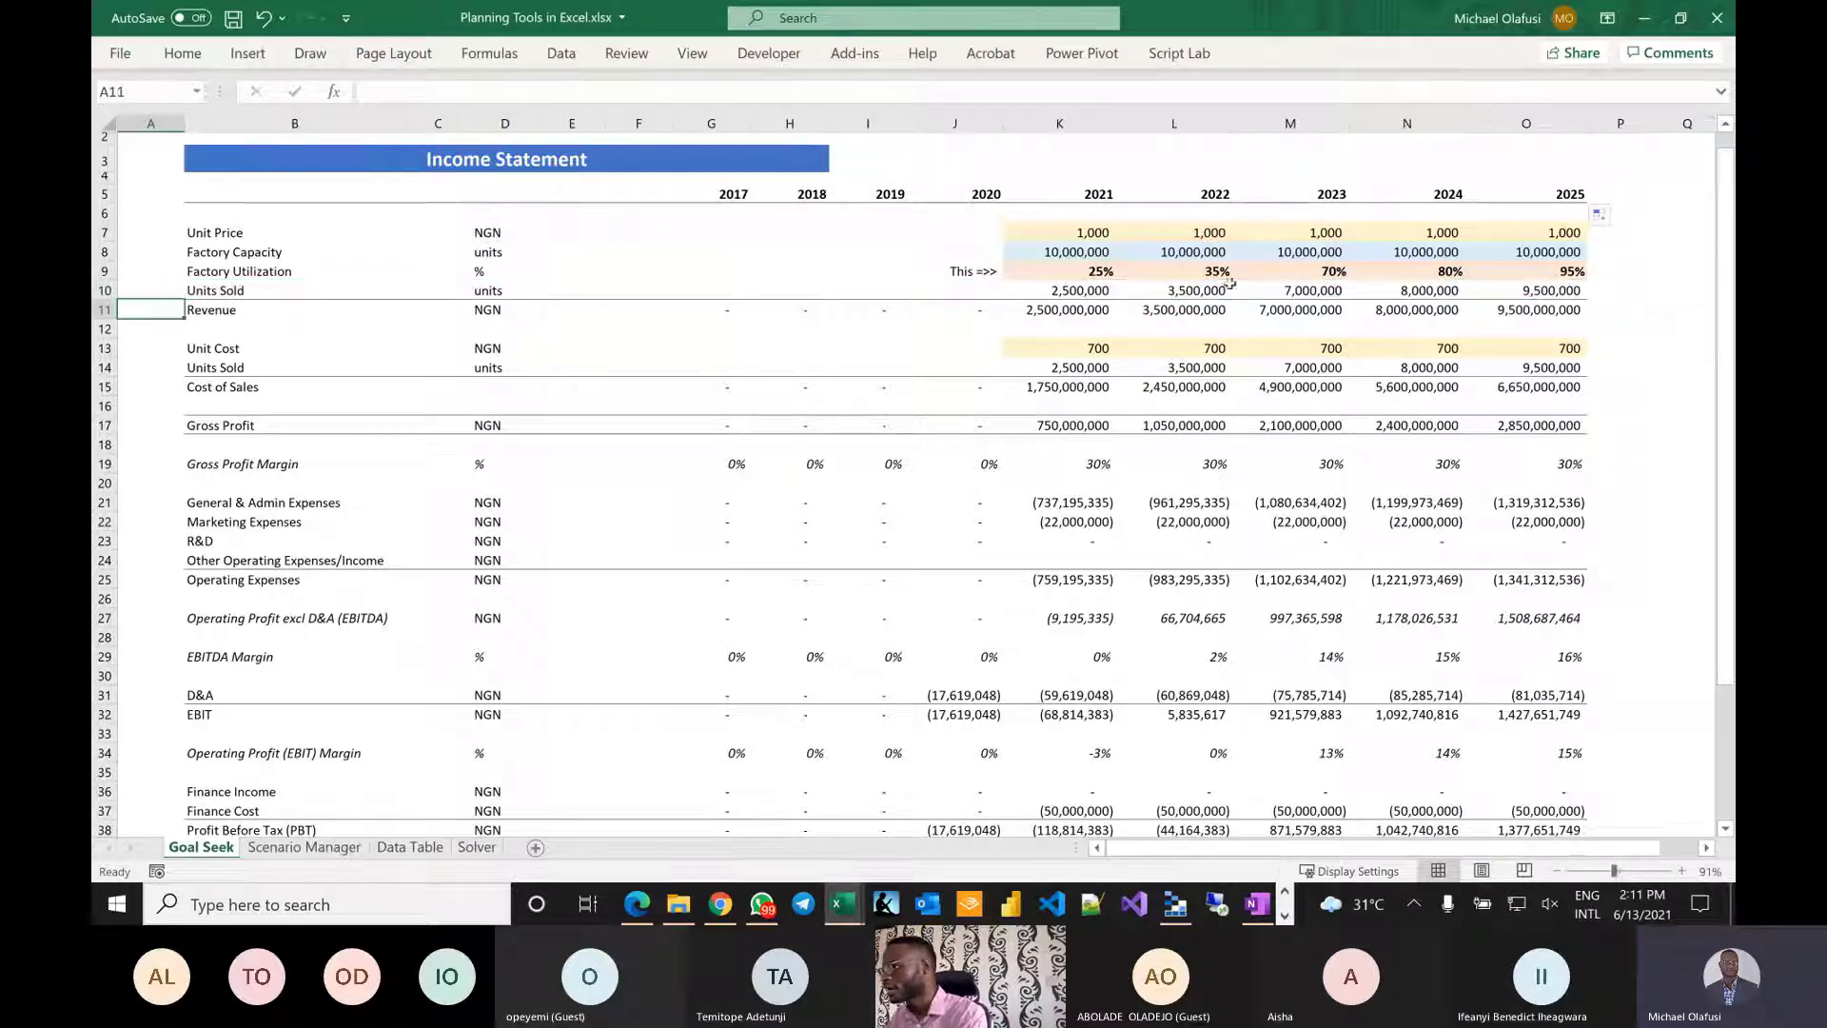
pyautogui.doubleClick(1044, 314)
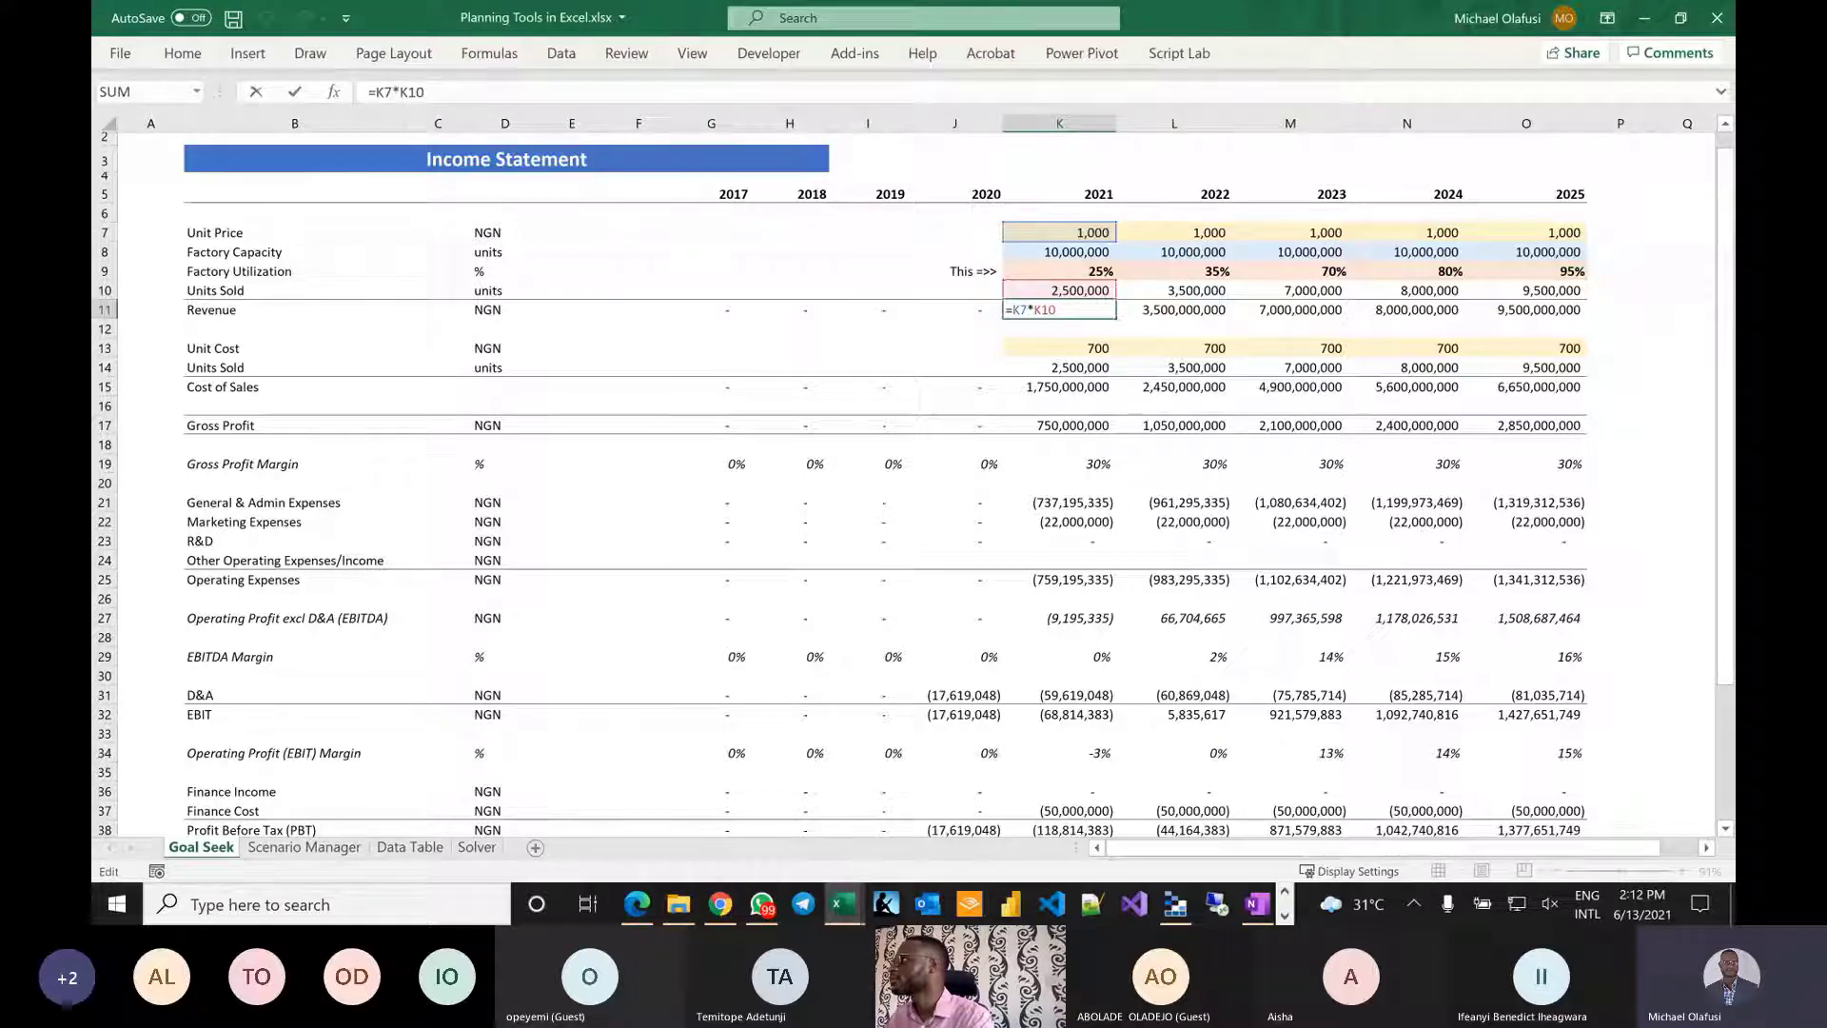
pyautogui.hotkey('alt', 'Tab')
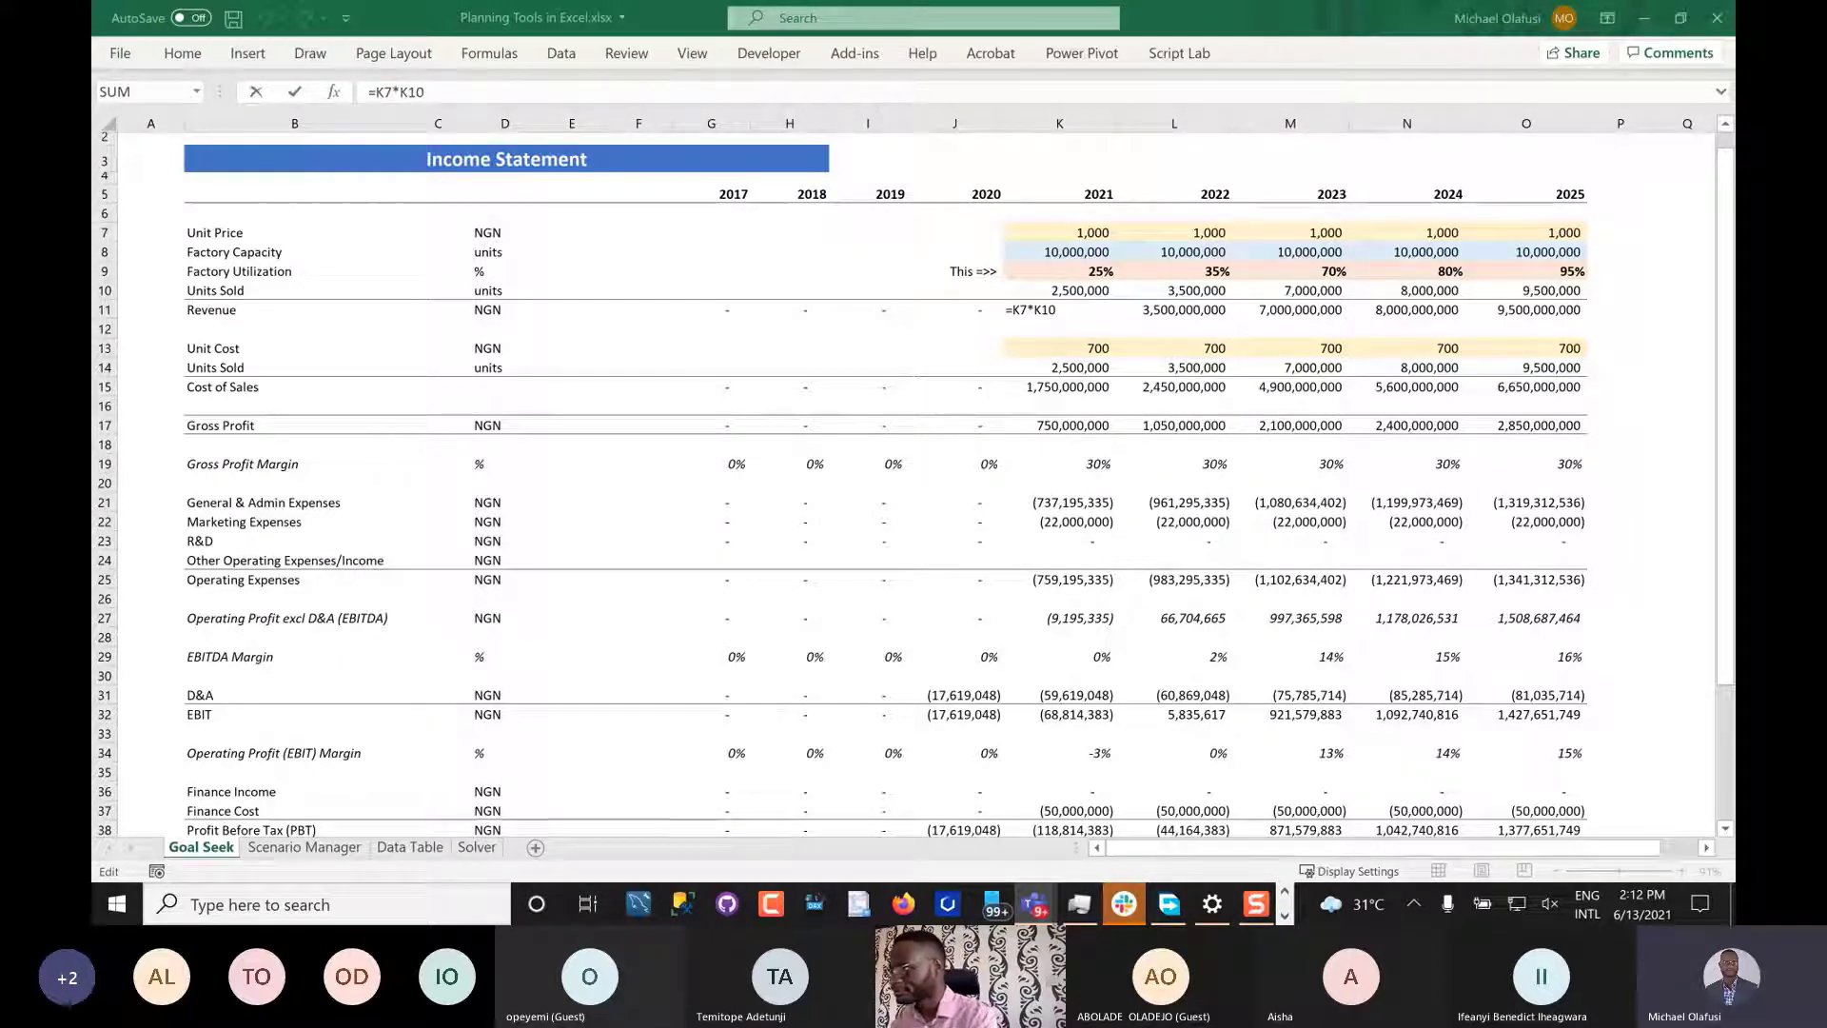
pyautogui.click(1043, 306)
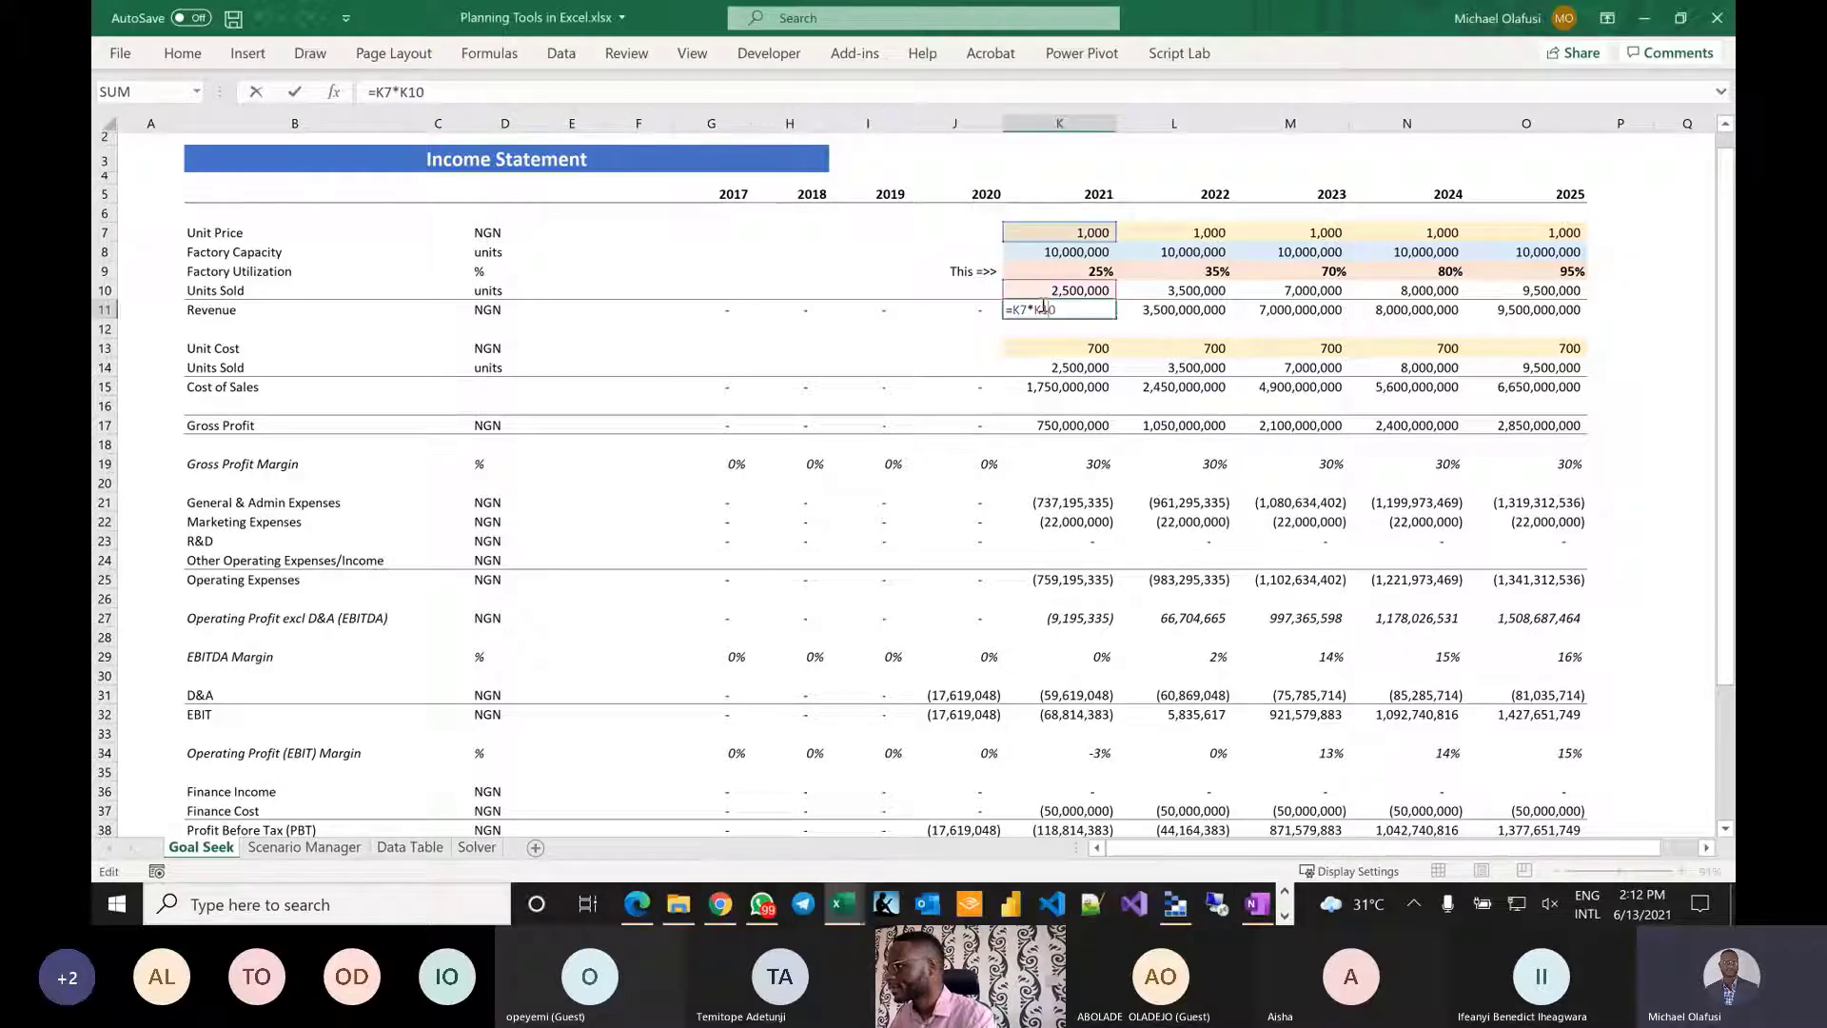
pyautogui.press('Return')
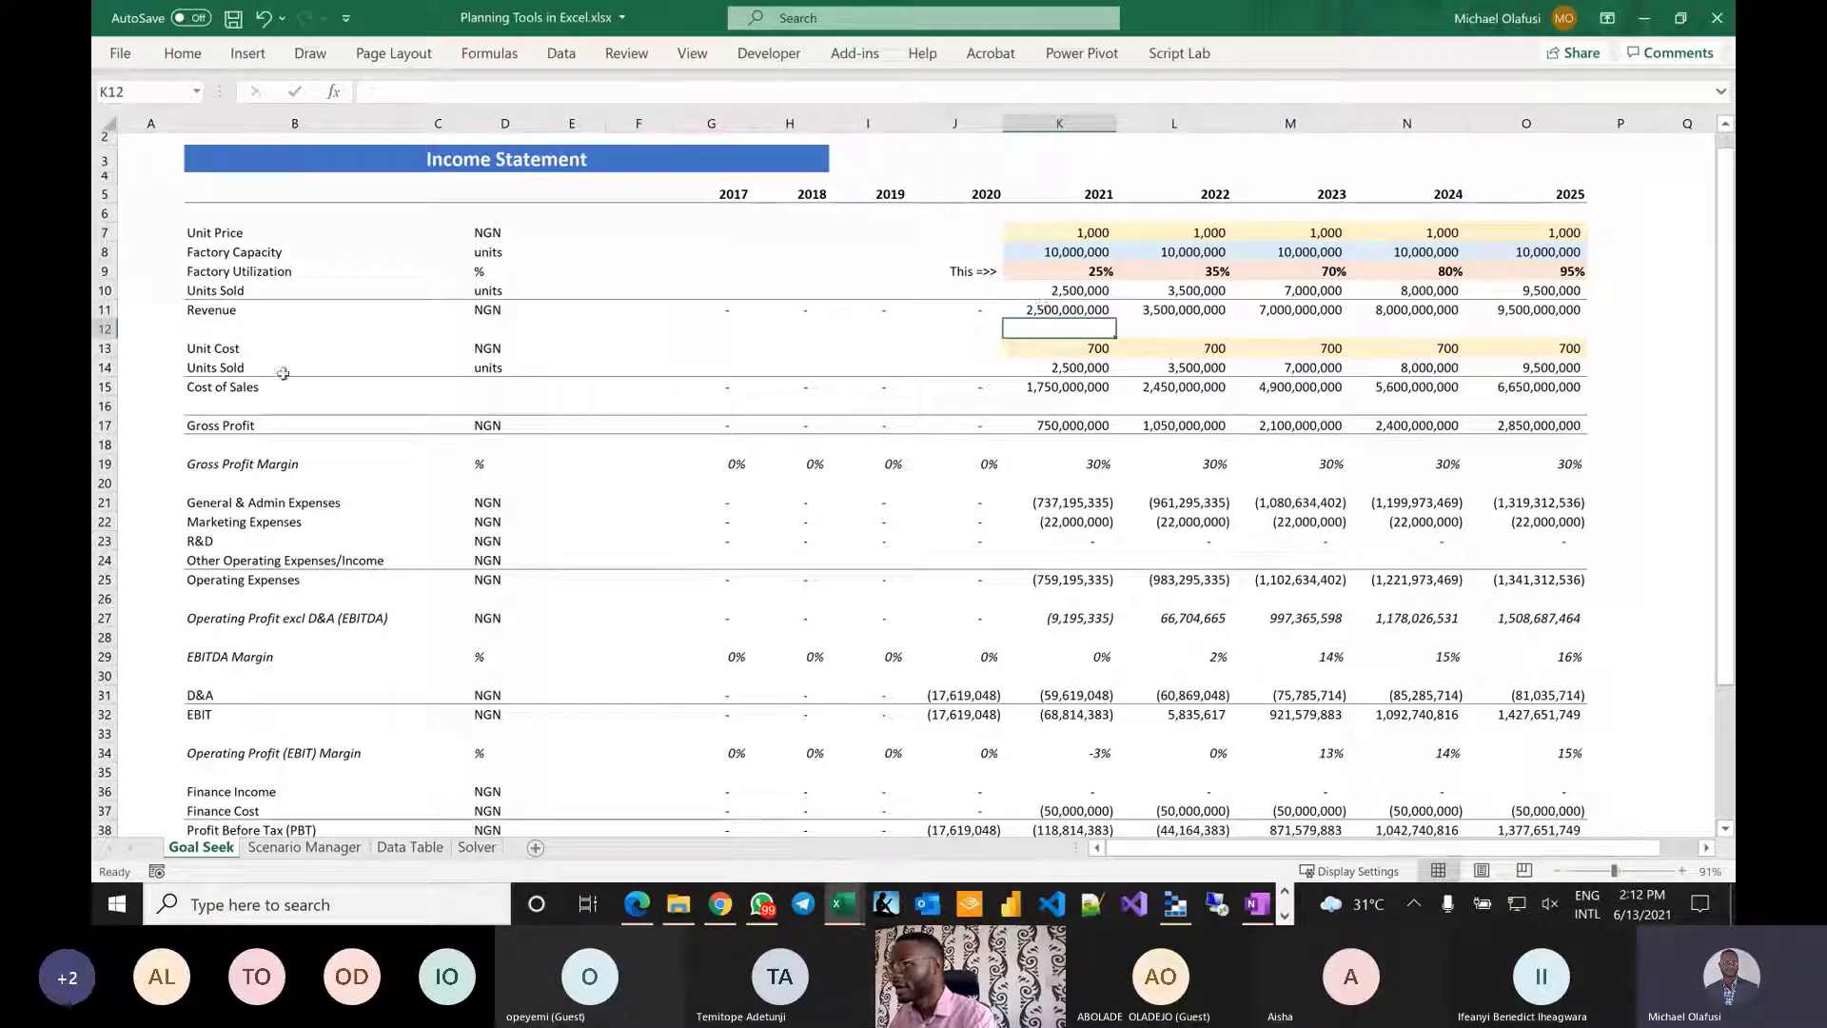
# Examine the Unit Cost row and the formula behind the 2021 Units Sold value in the cost block.
pyautogui.click(105, 348)
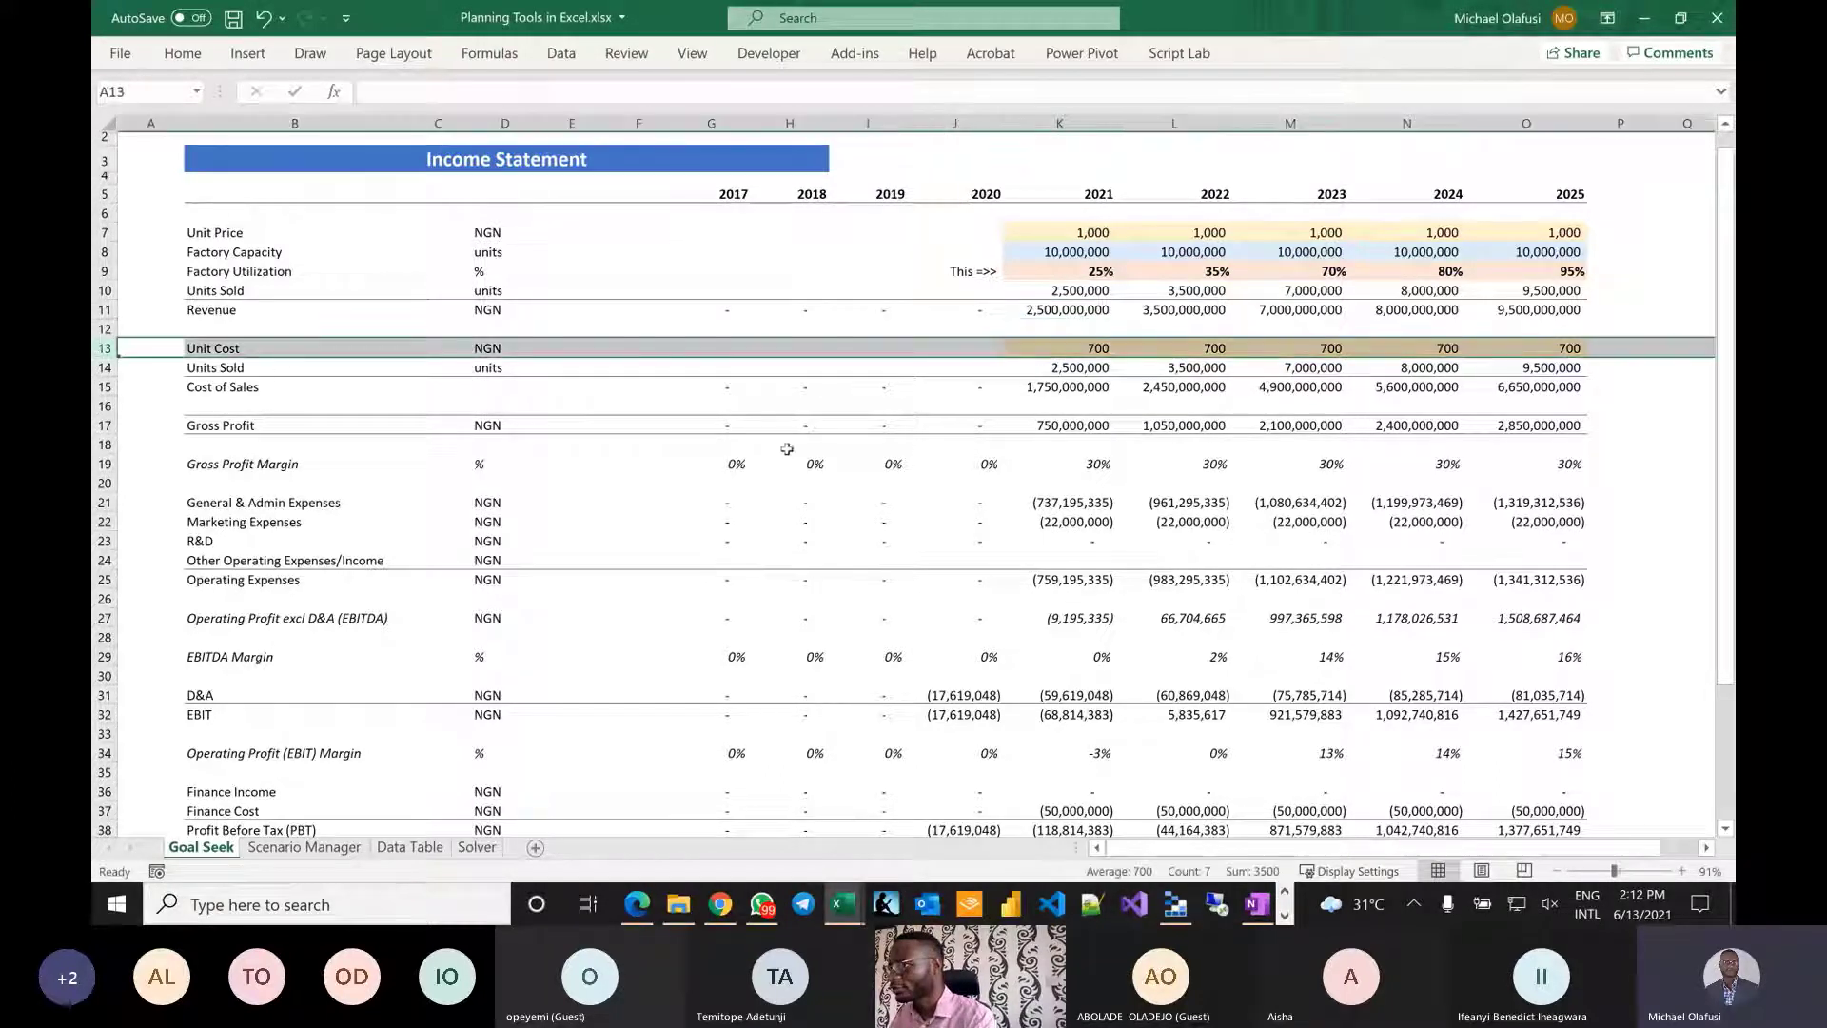
pyautogui.click(1089, 350)
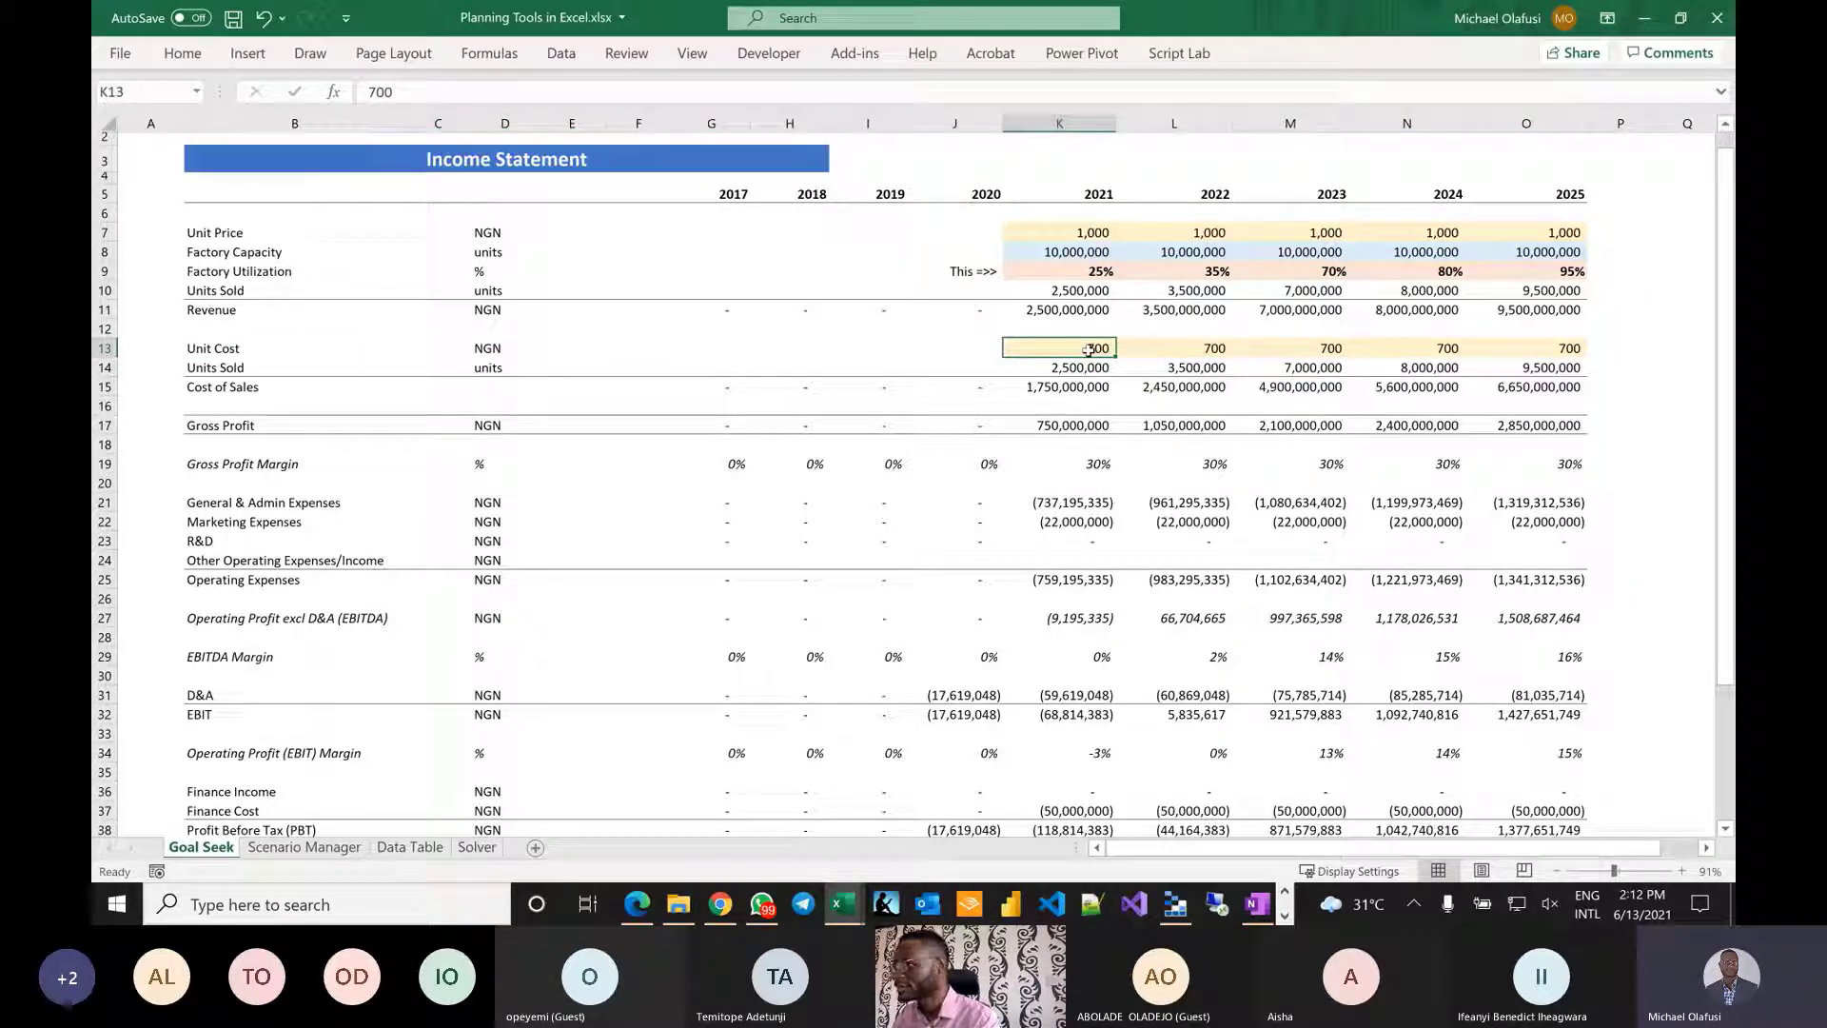
pyautogui.click(1062, 363)
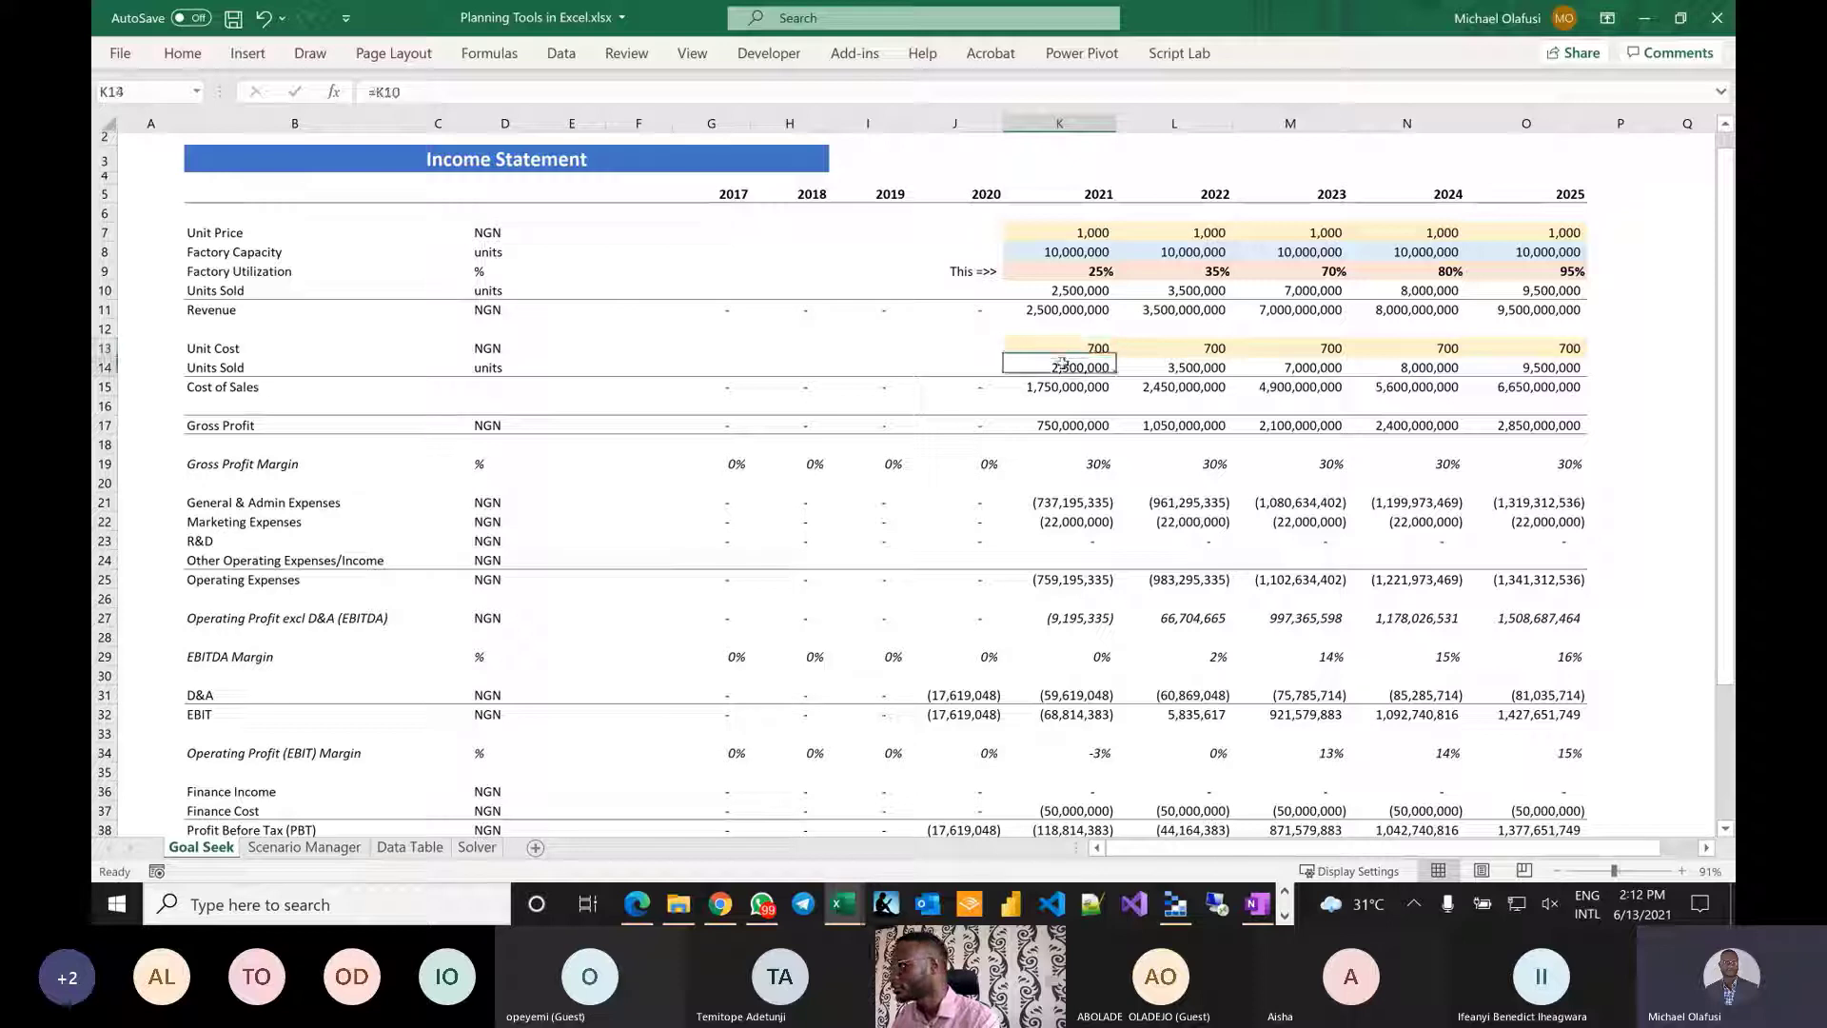
pyautogui.press('F2')
pyautogui.press('Escape')
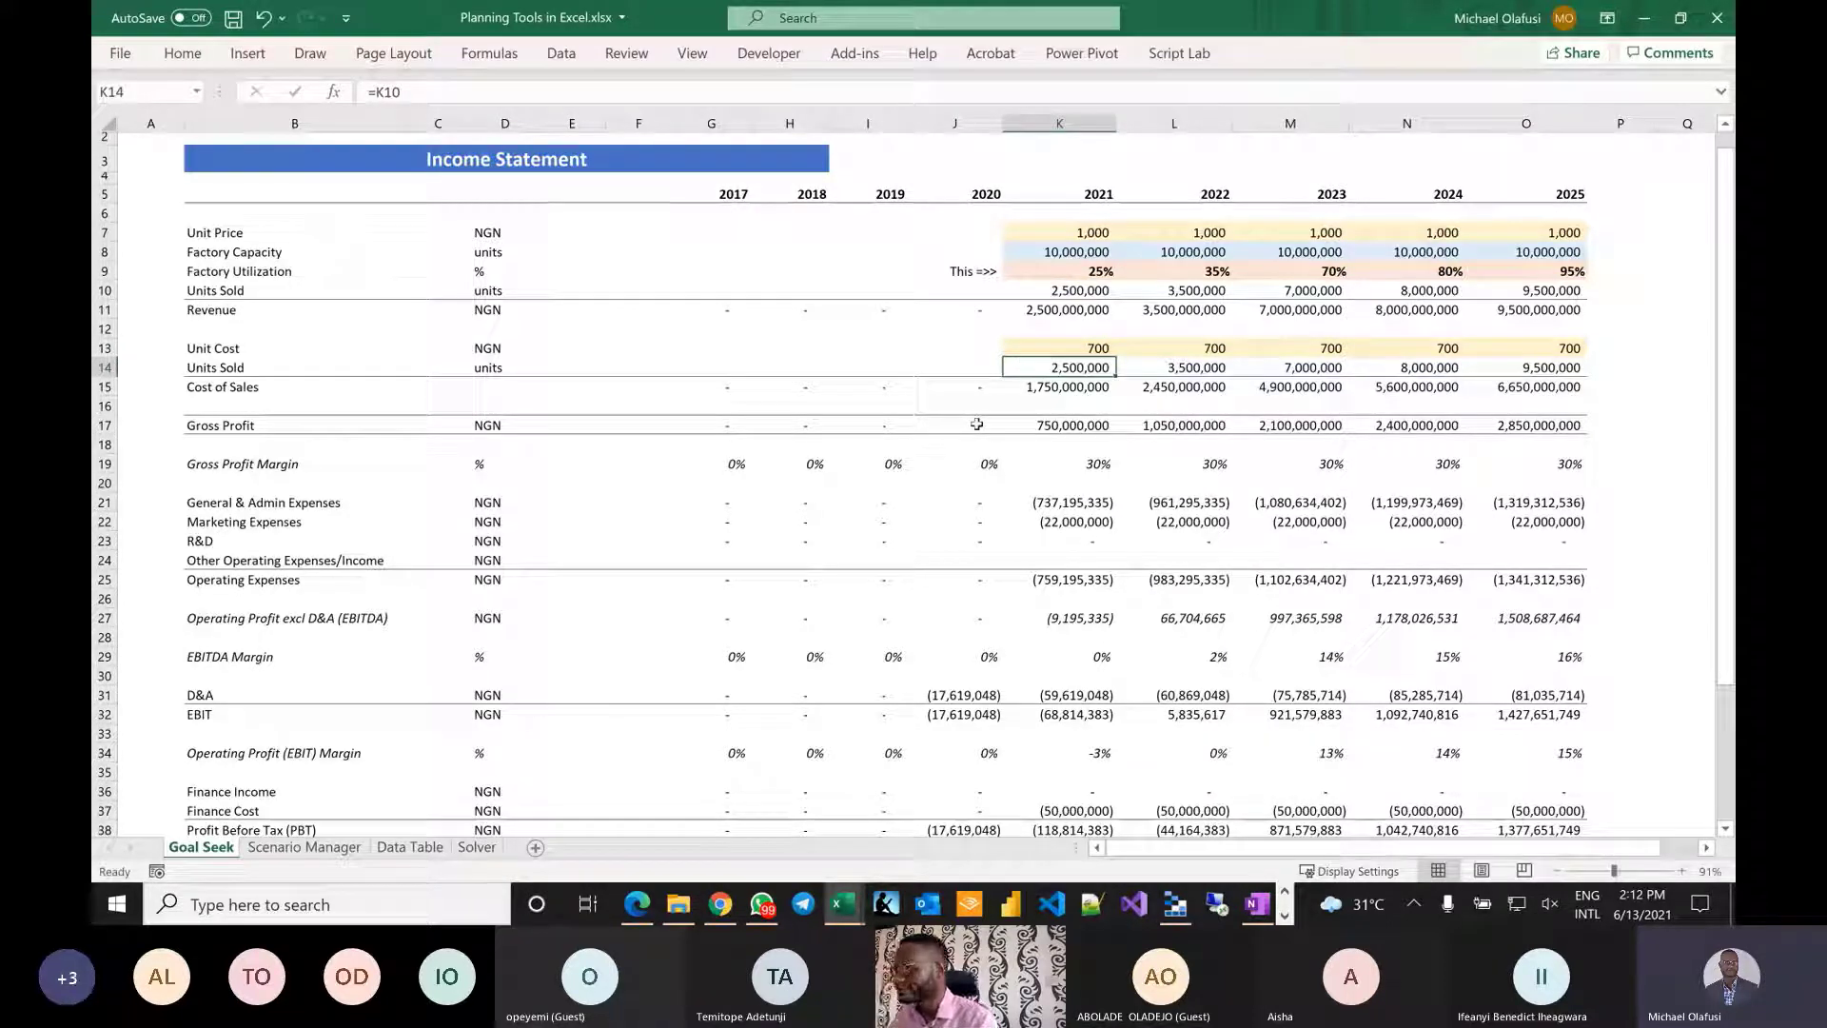
# Examine the 2021 Net Income cell and trace the lines above it, from the price and cost inputs down to tax.
pyautogui.scroll(-4, 825, 569)
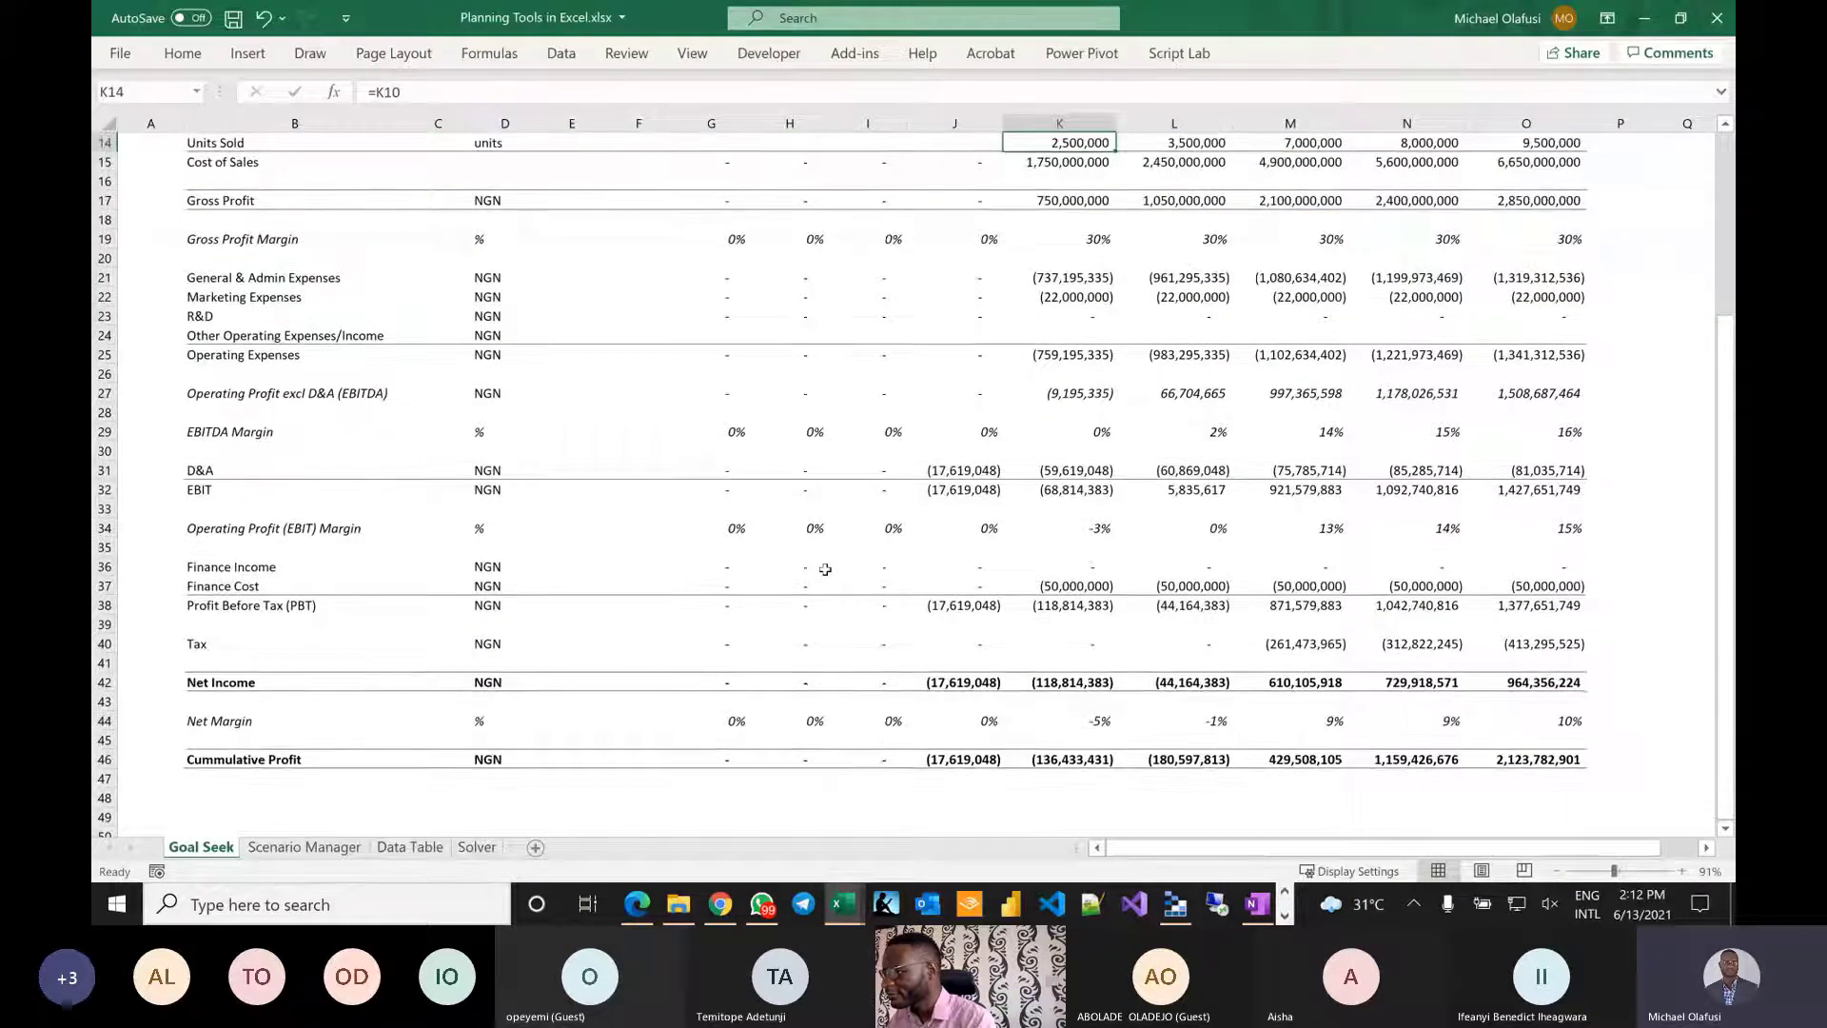
pyautogui.scroll(1, 825, 569)
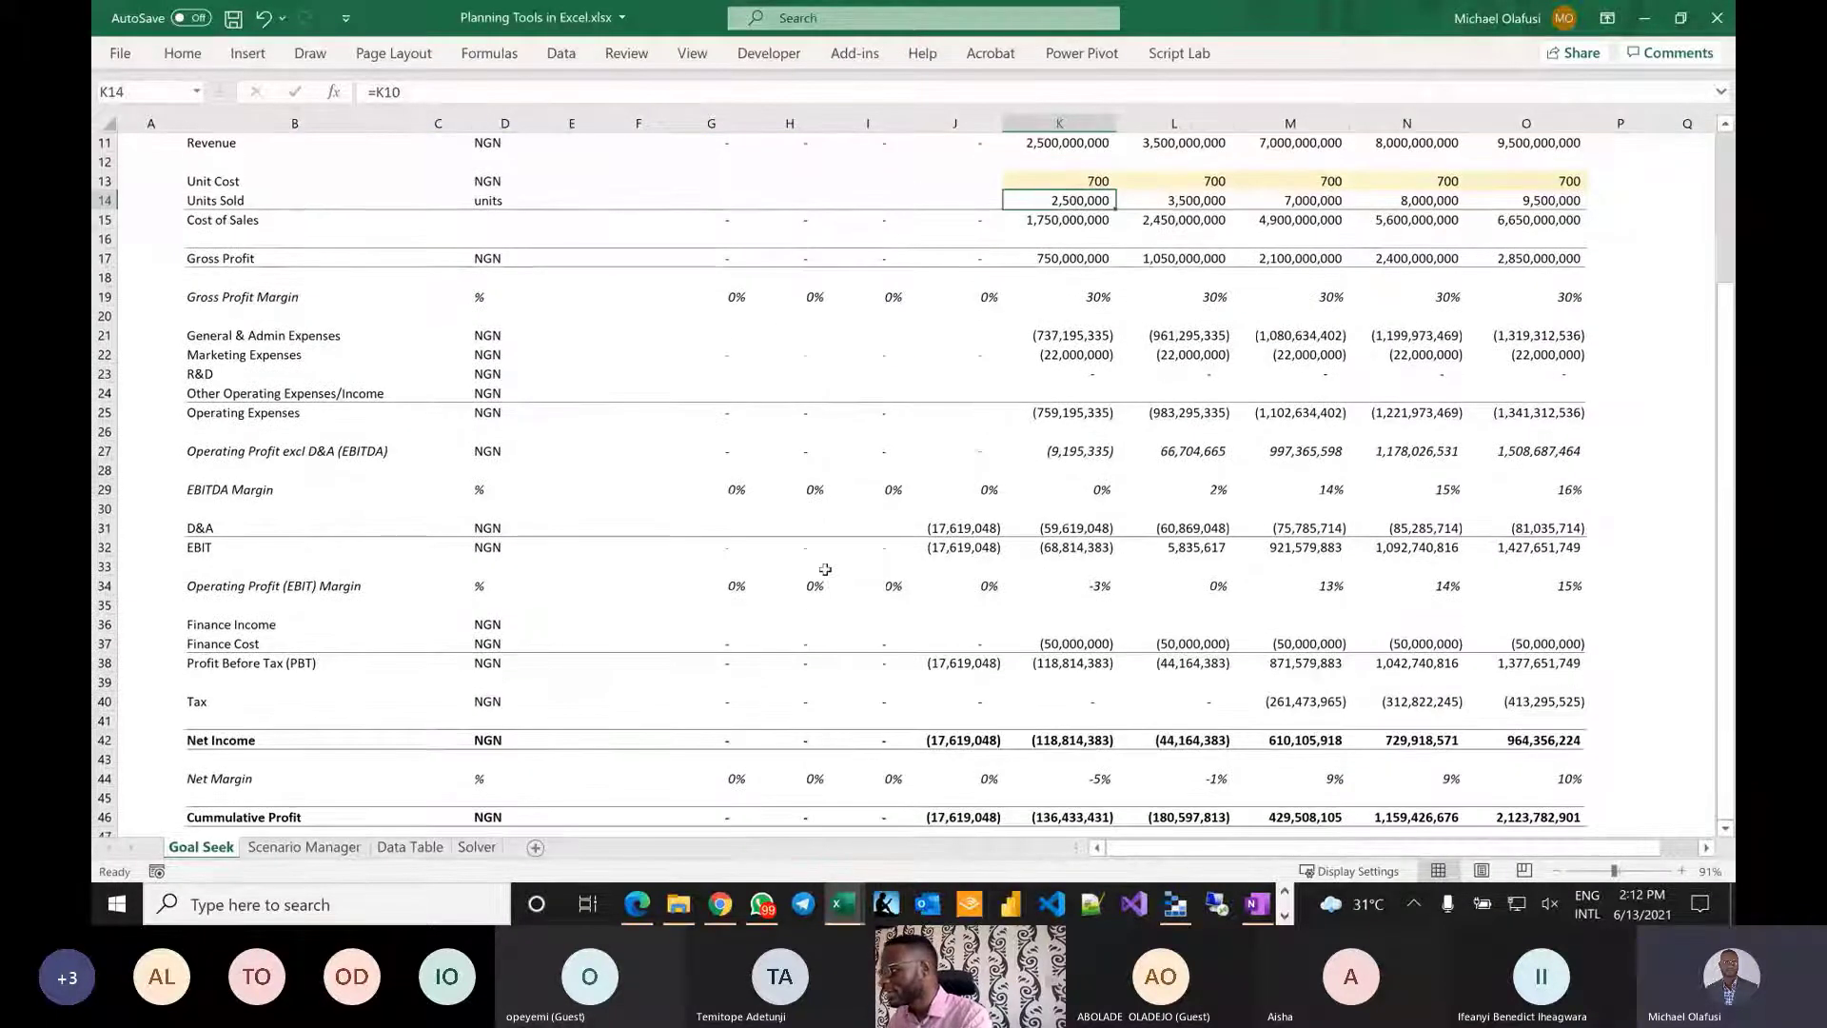
pyautogui.scroll(3, 825, 569)
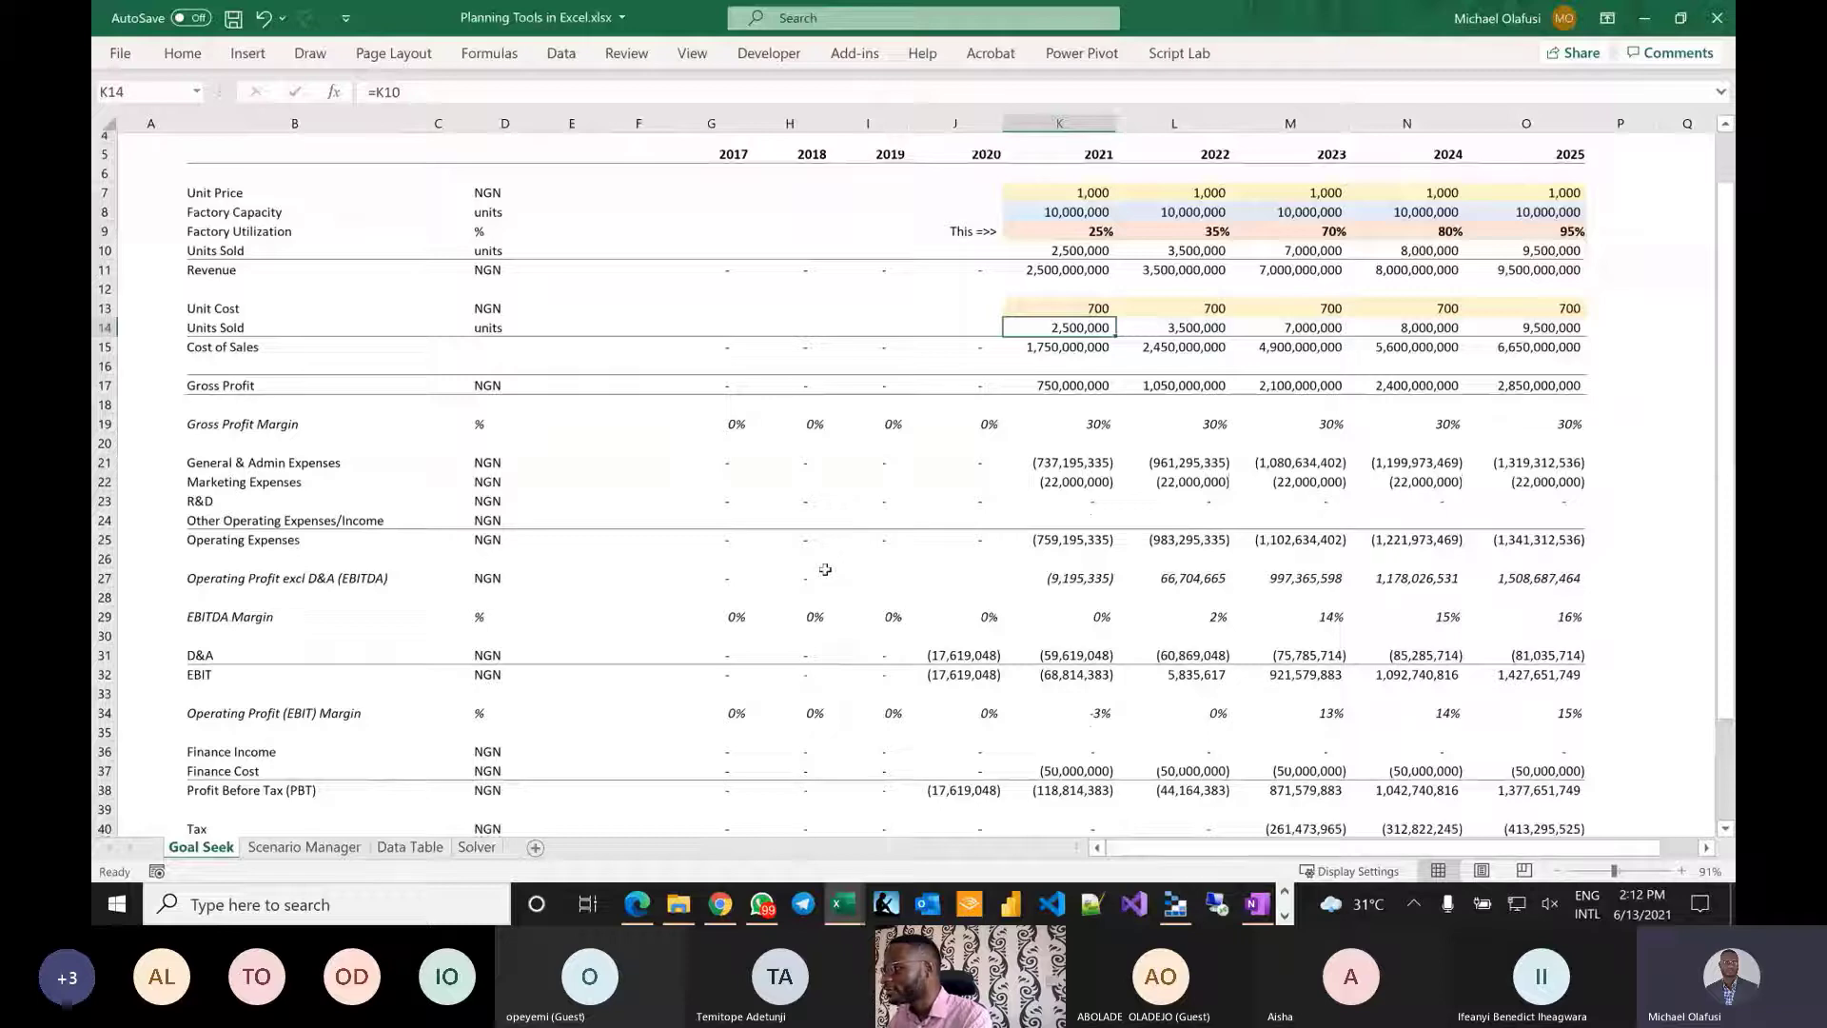
pyautogui.scroll(-5, 825, 569)
pyautogui.click(1096, 564)
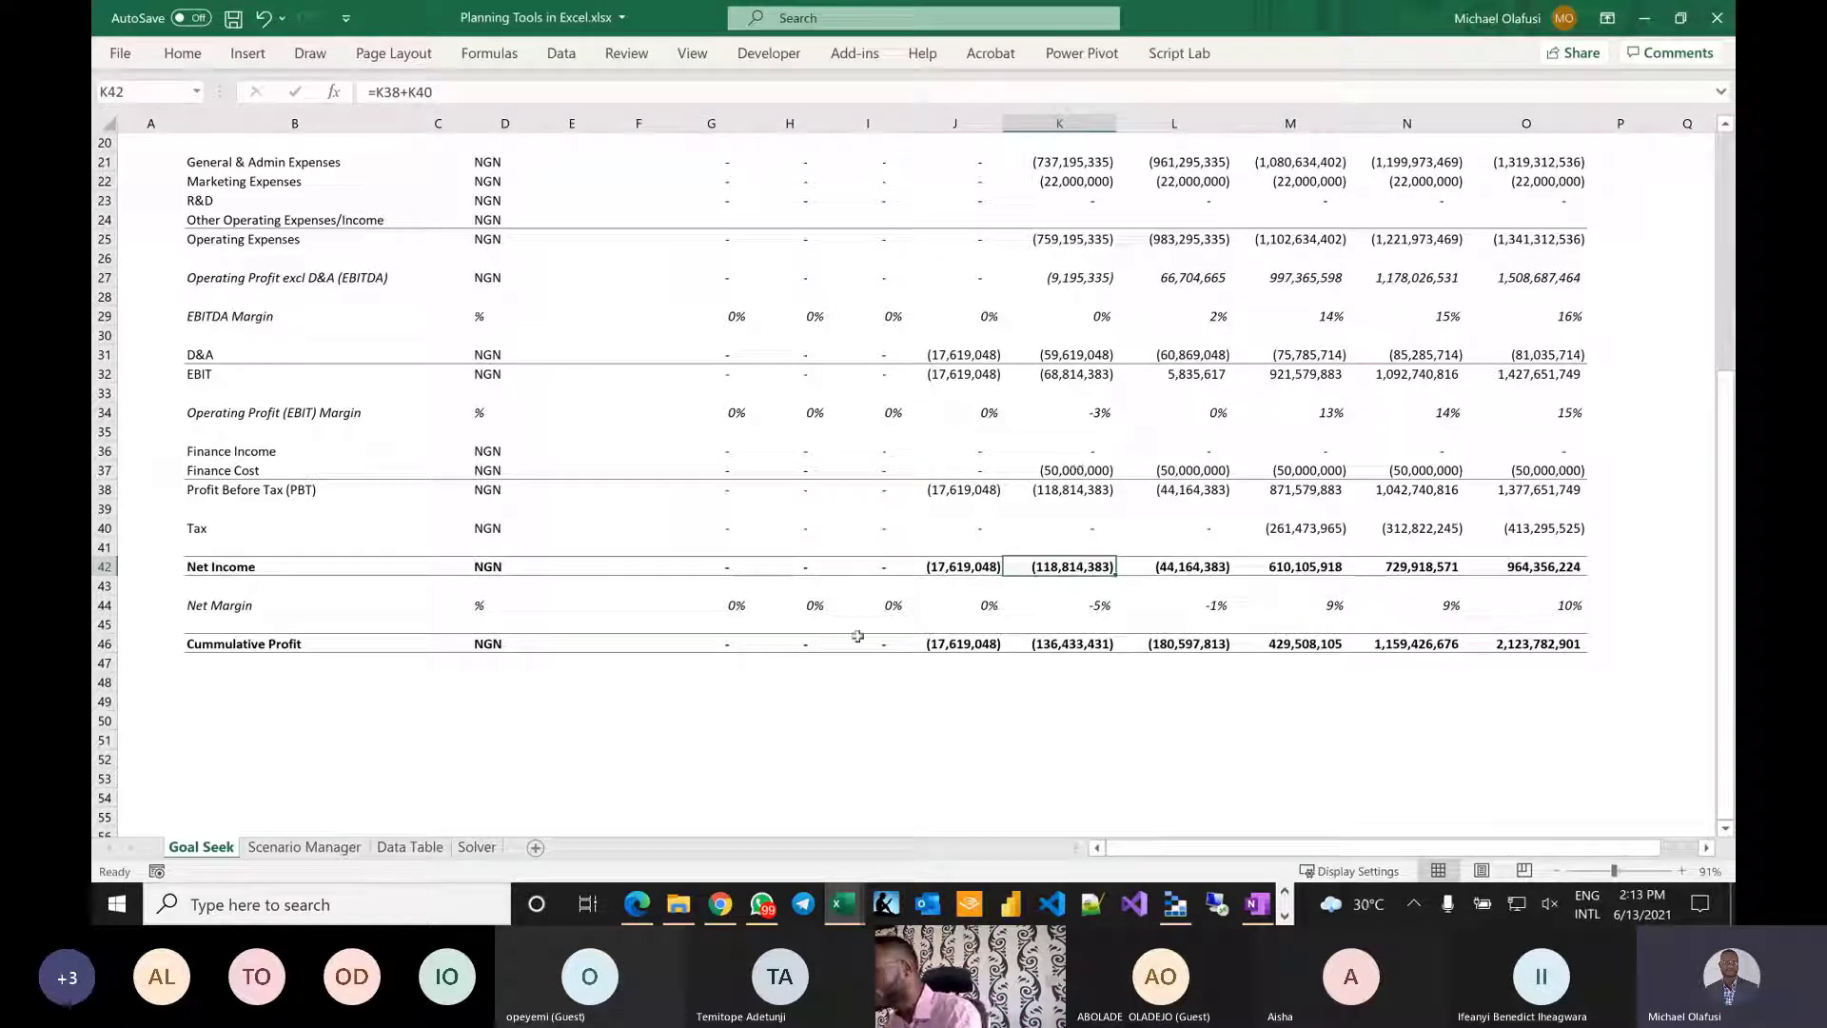
pyautogui.moveTo(1057, 575); pyautogui.dragTo(1083, 155)
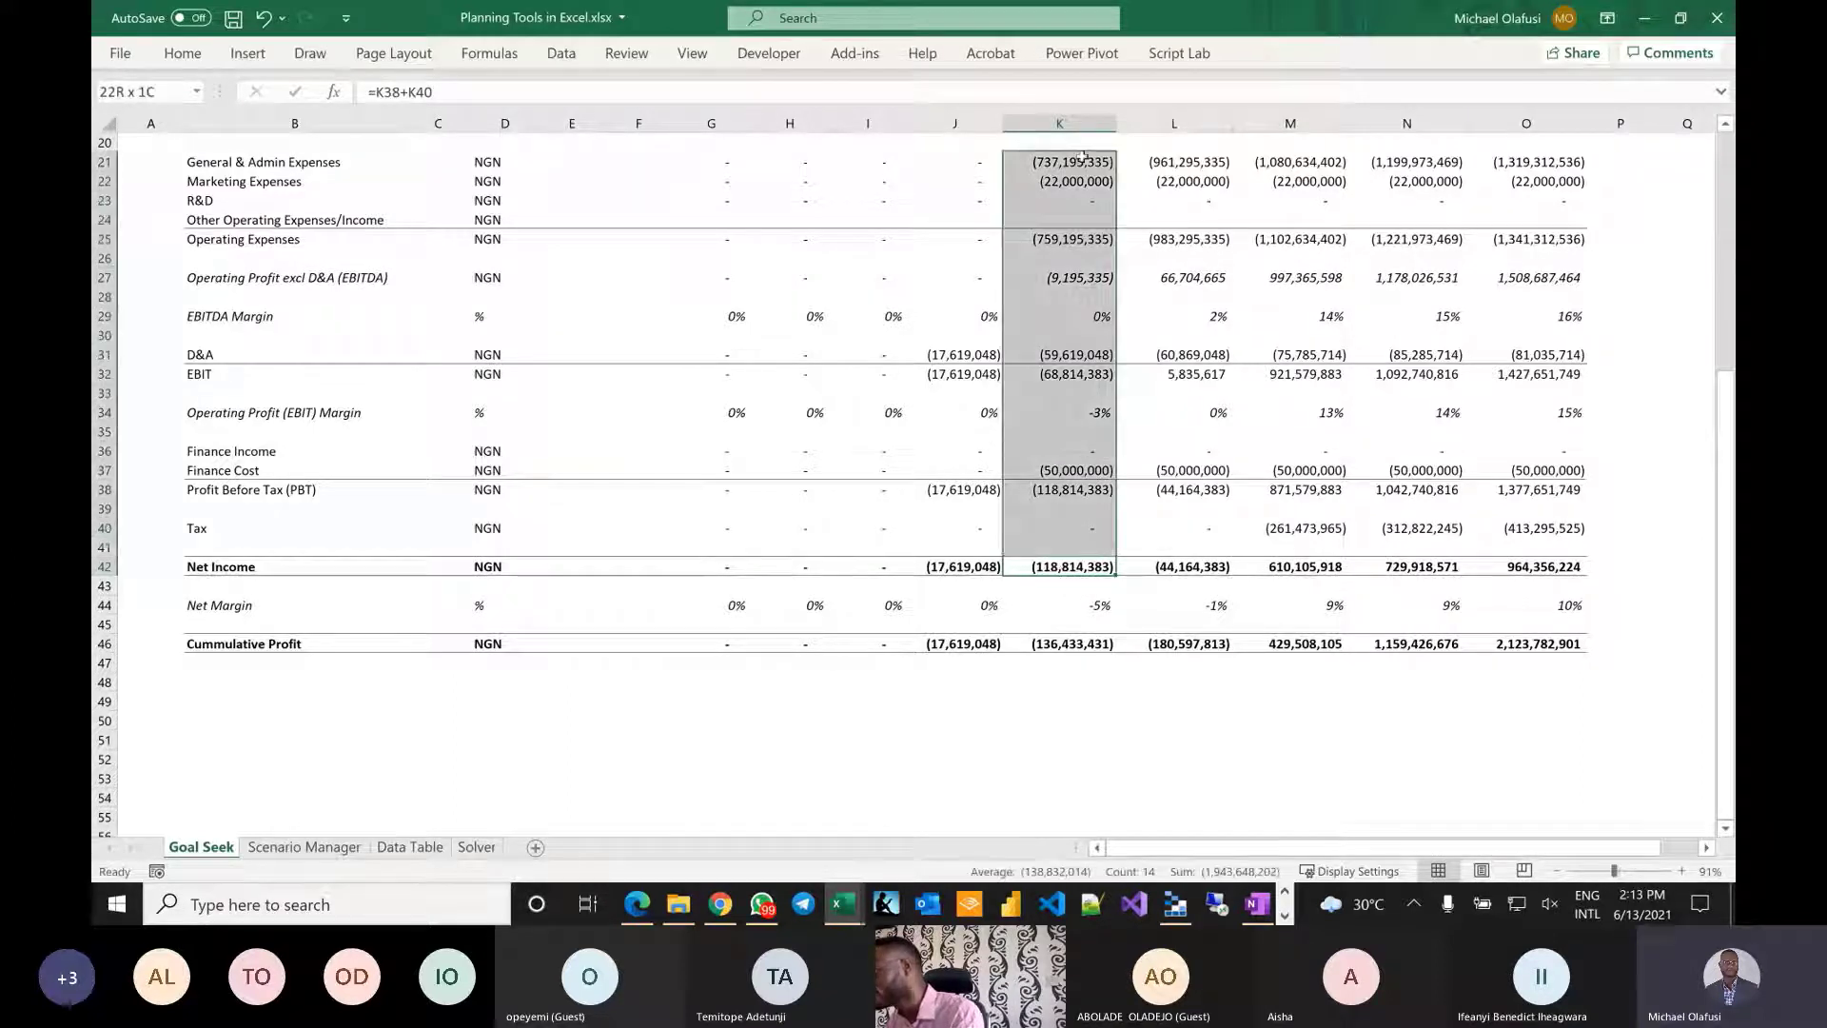
pyautogui.click(1065, 568)
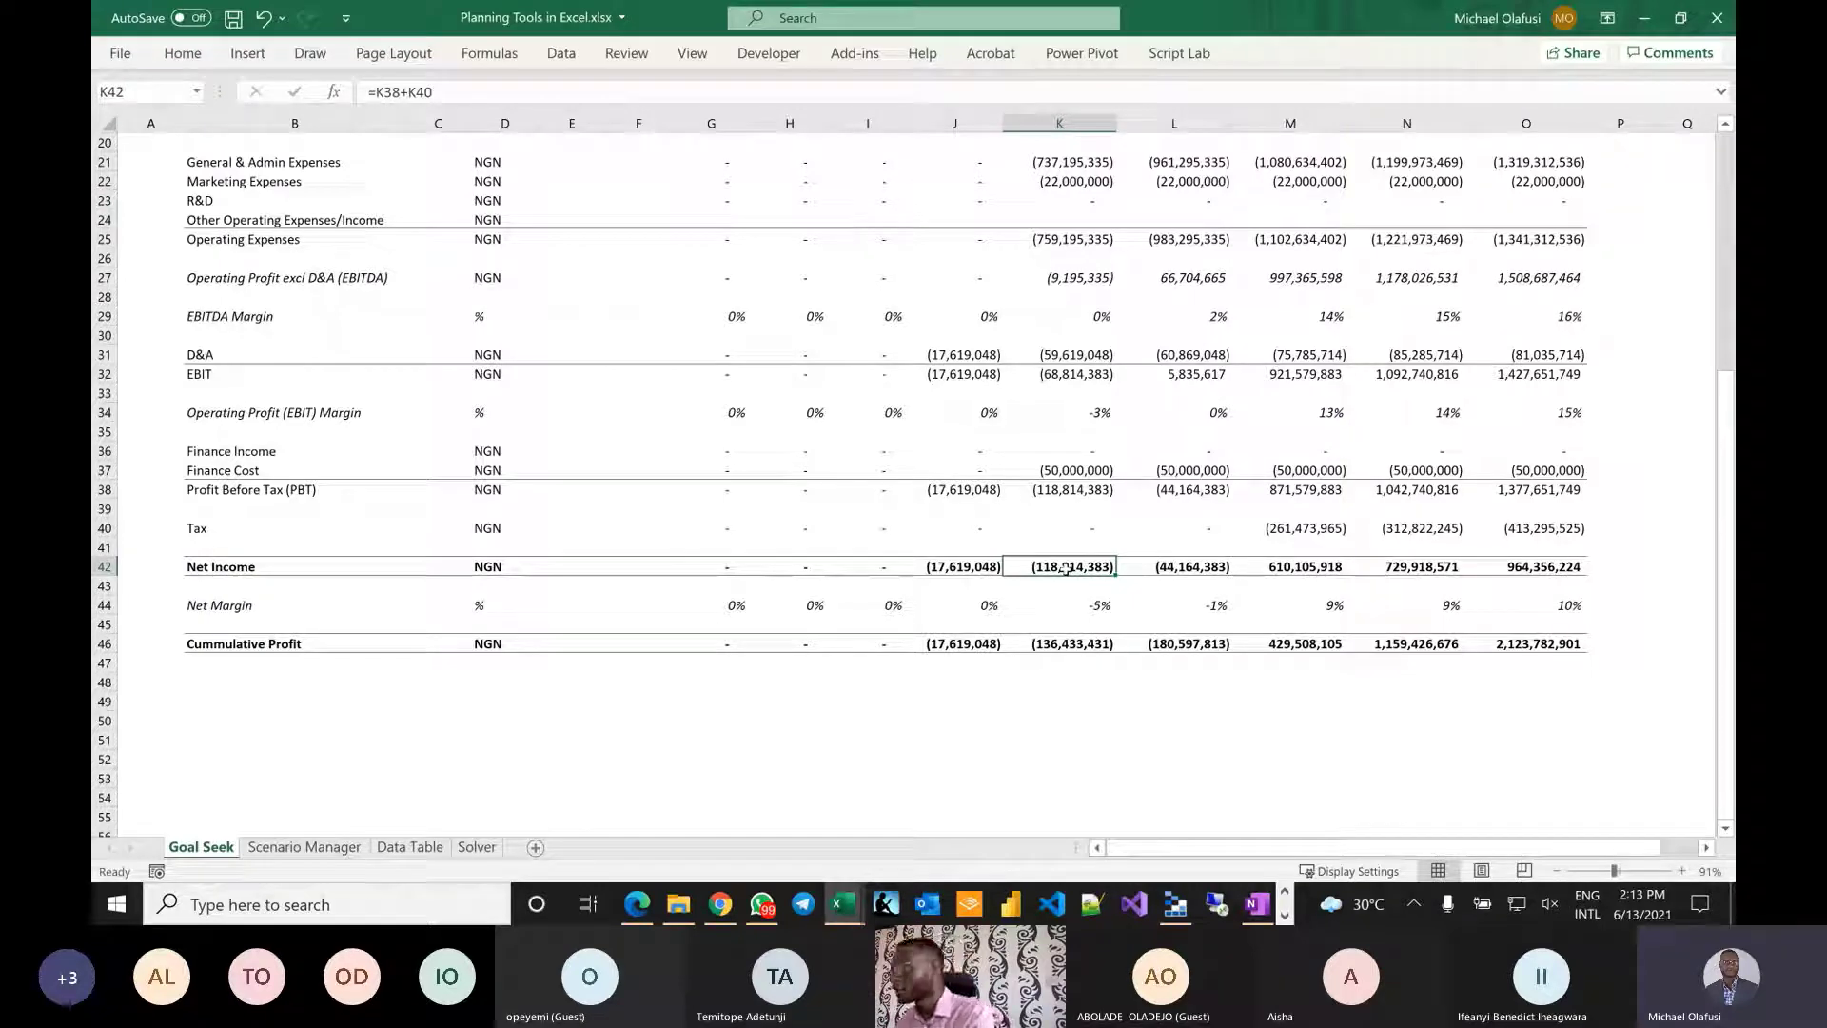
pyautogui.scroll(6, 1064, 568)
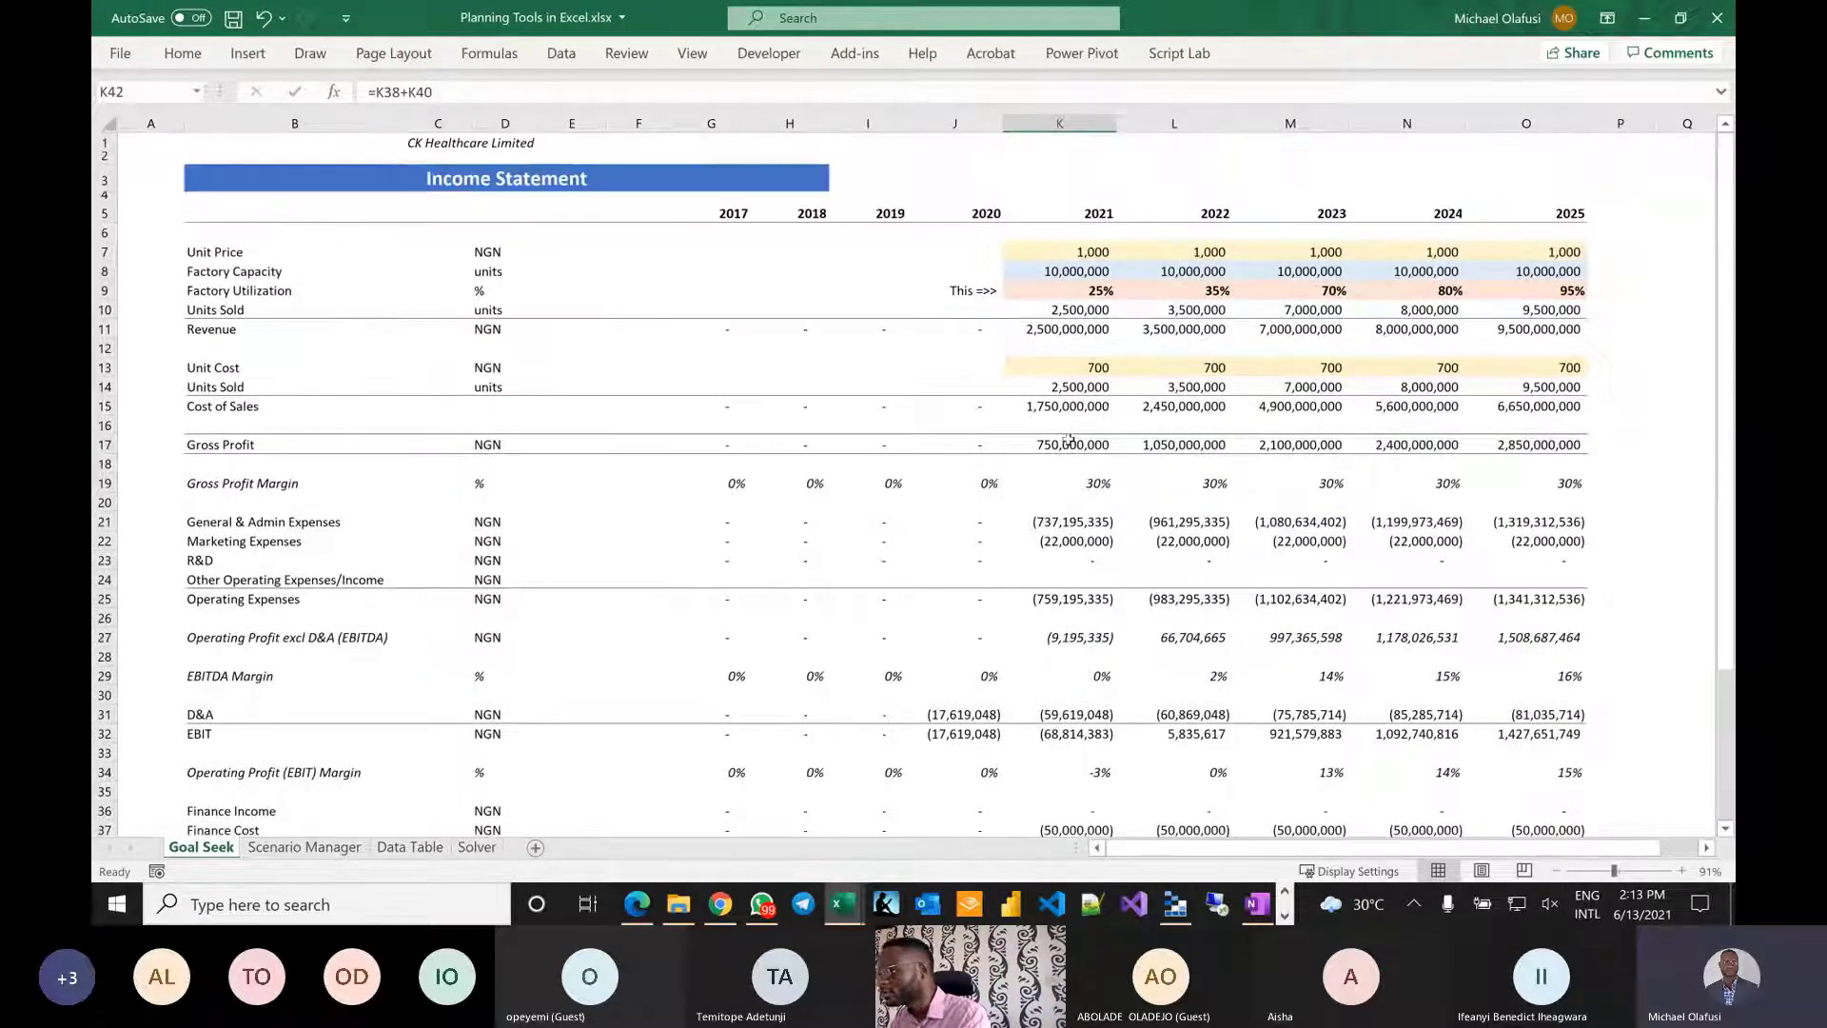
pyautogui.scroll(-5, 1069, 439)
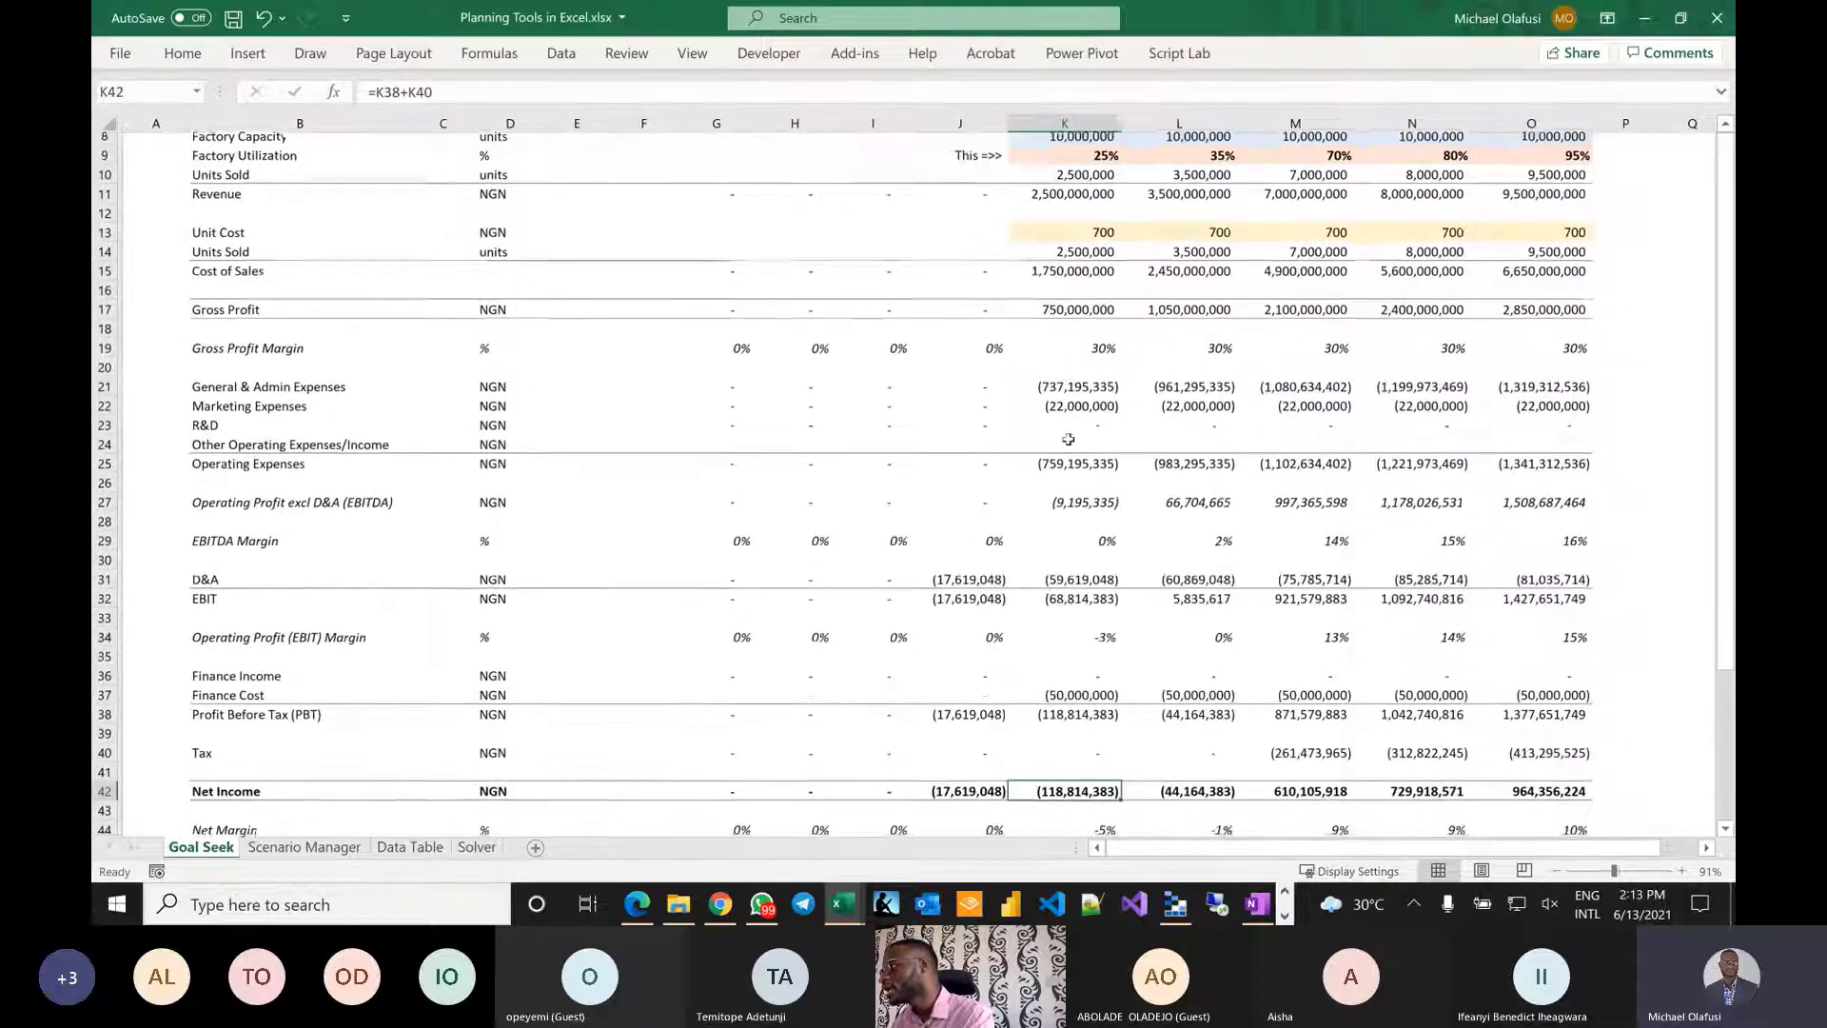
pyautogui.scroll(2, 1070, 439)
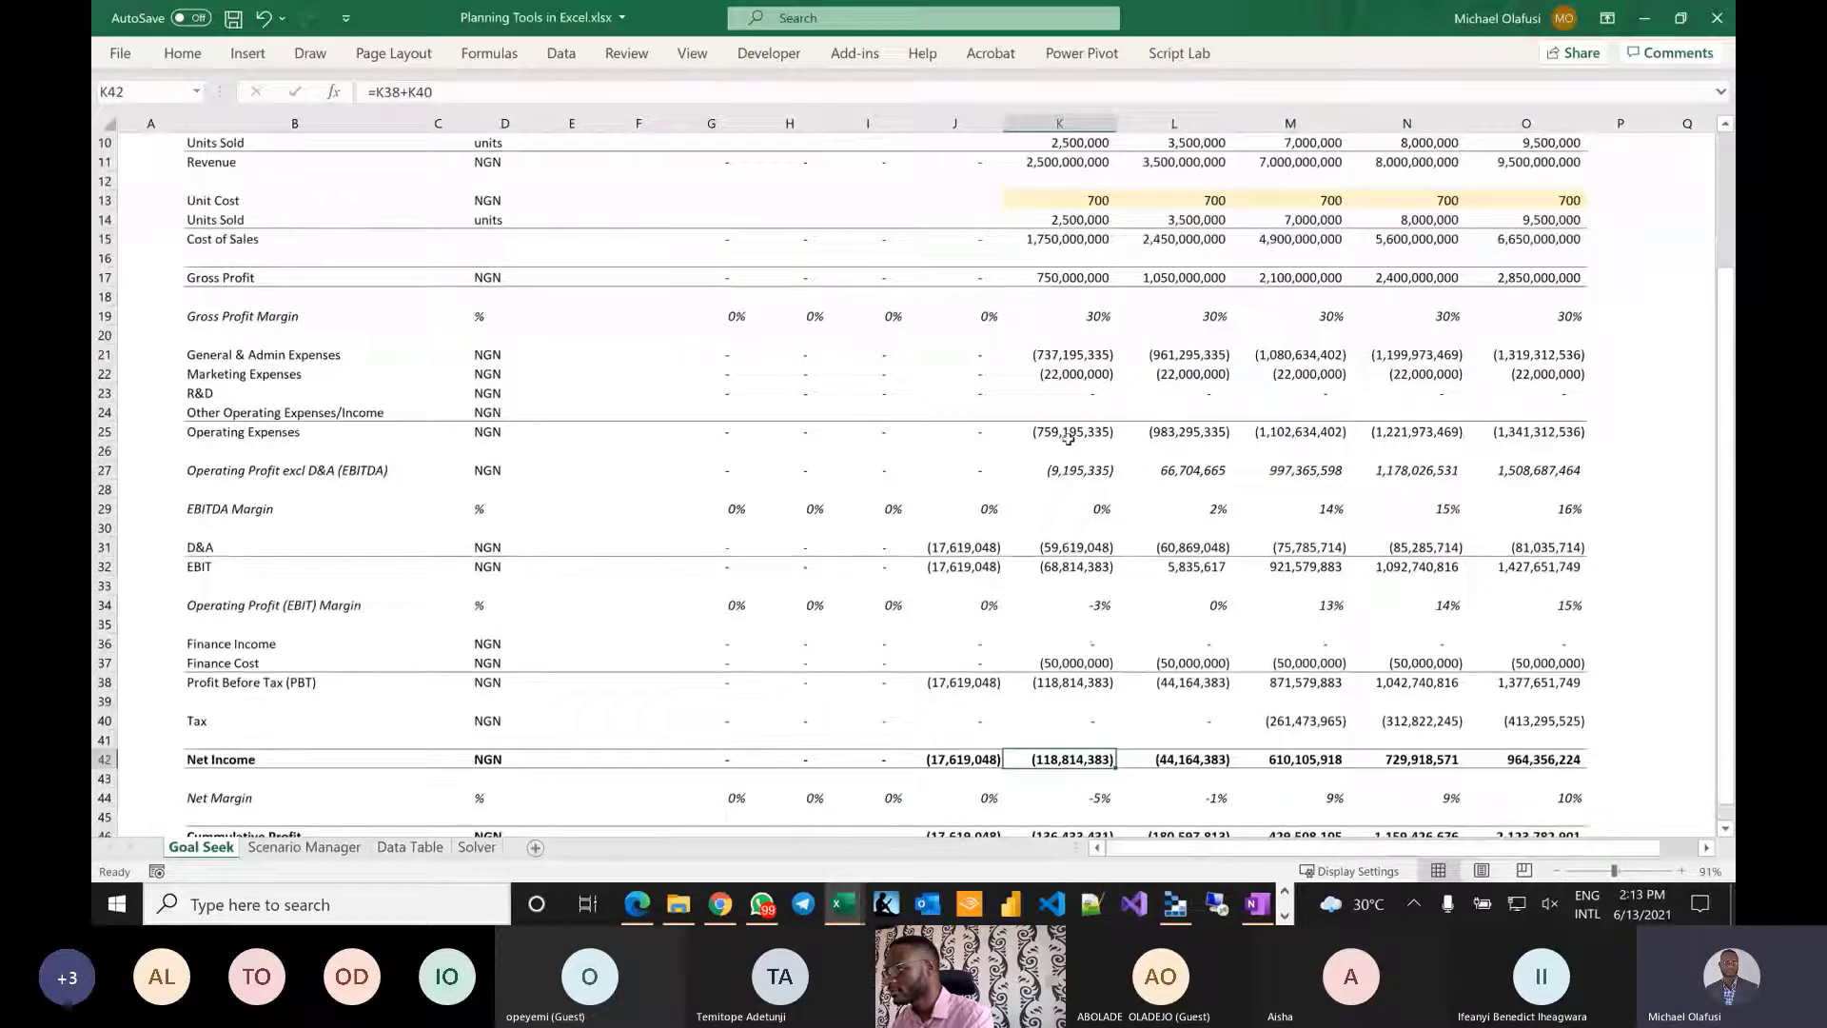
# Make the "This =>>" label beside the Factory Utilization row bold.
pyautogui.scroll(3, 1069, 440)
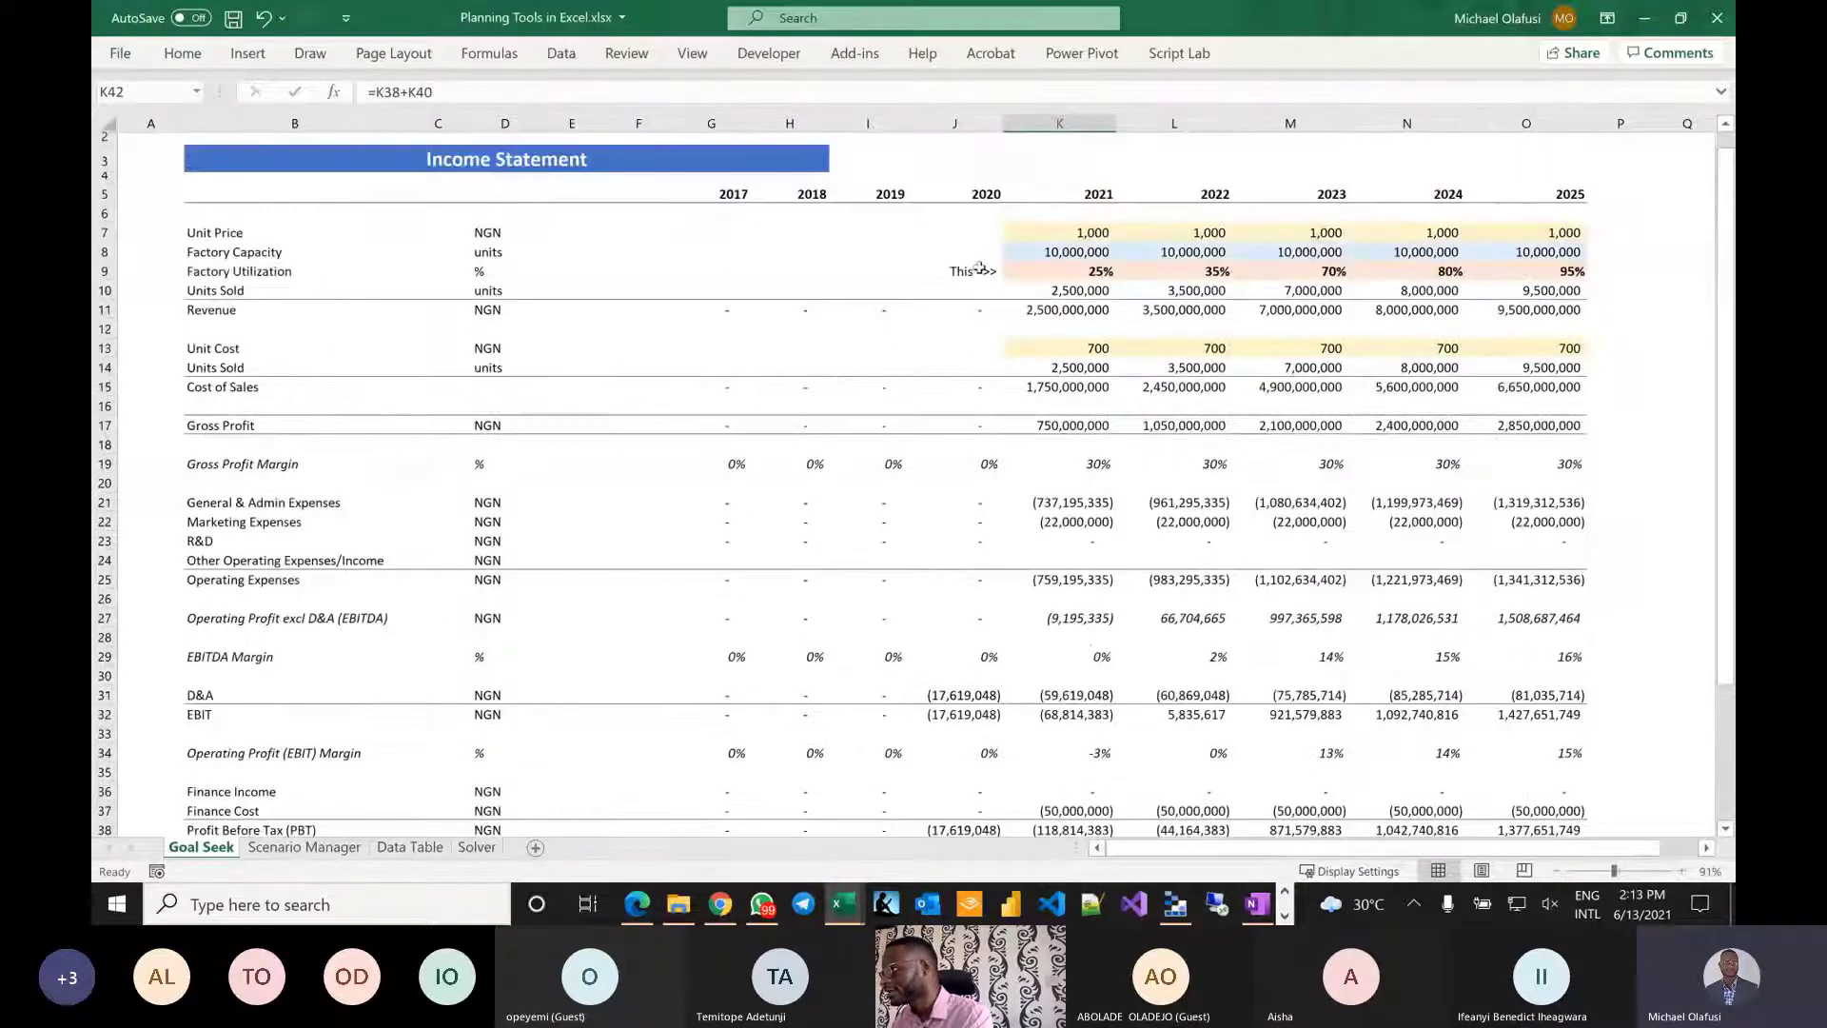
pyautogui.click(980, 269)
pyautogui.hotkey('ctrl', 'b')
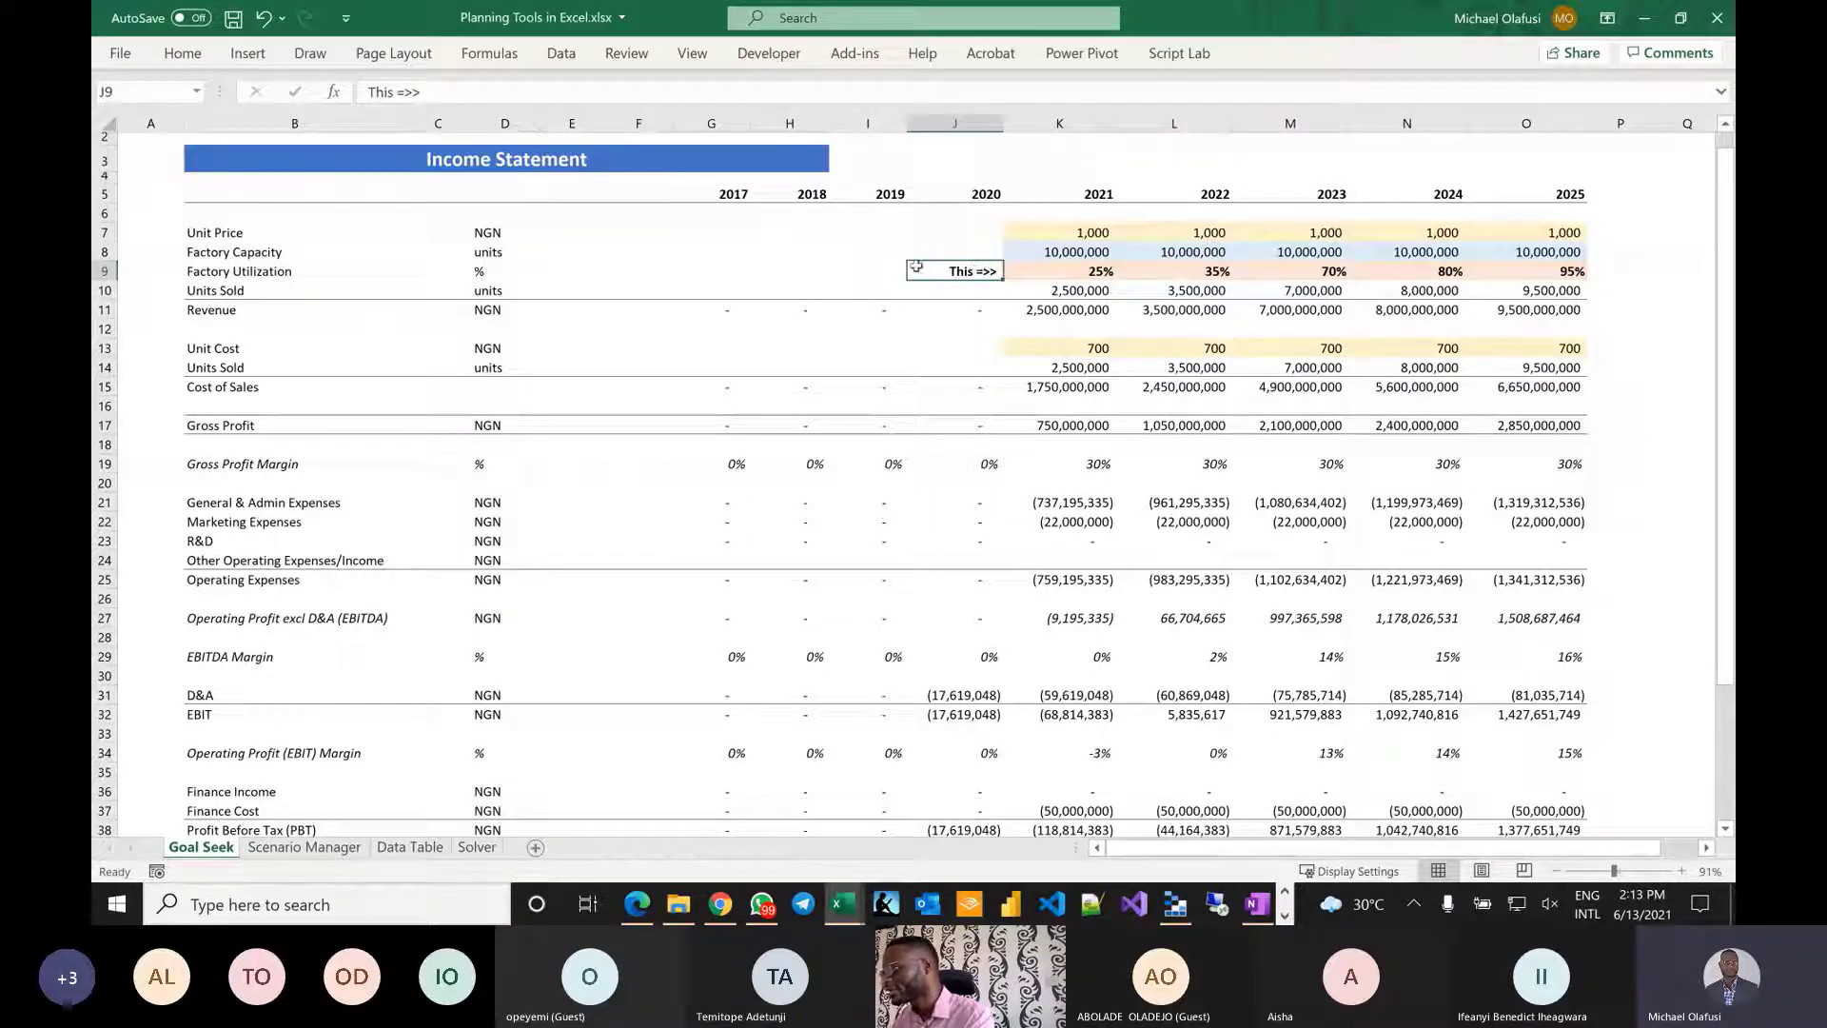
# Try a 2021 Factory Utilization of 28% and check its effect on the 2021 Net Income.
pyautogui.click(1027, 267)
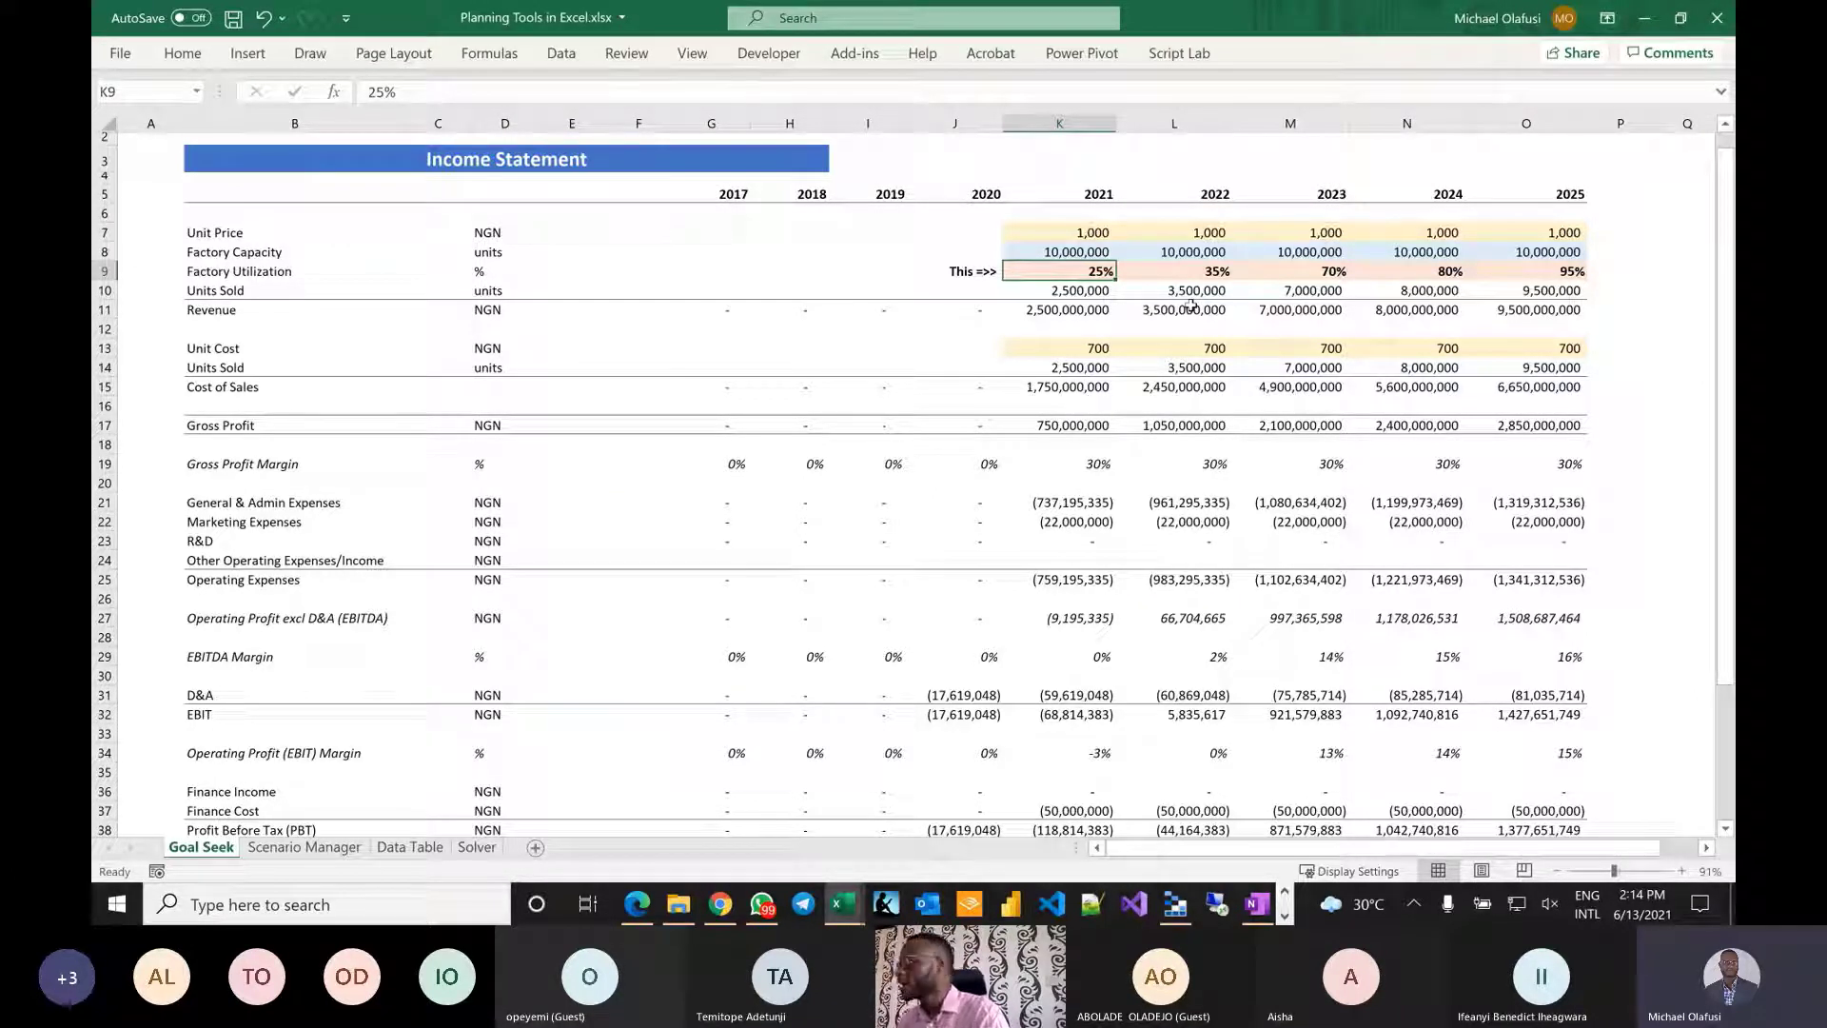
pyautogui.scroll(-2, 1174, 528)
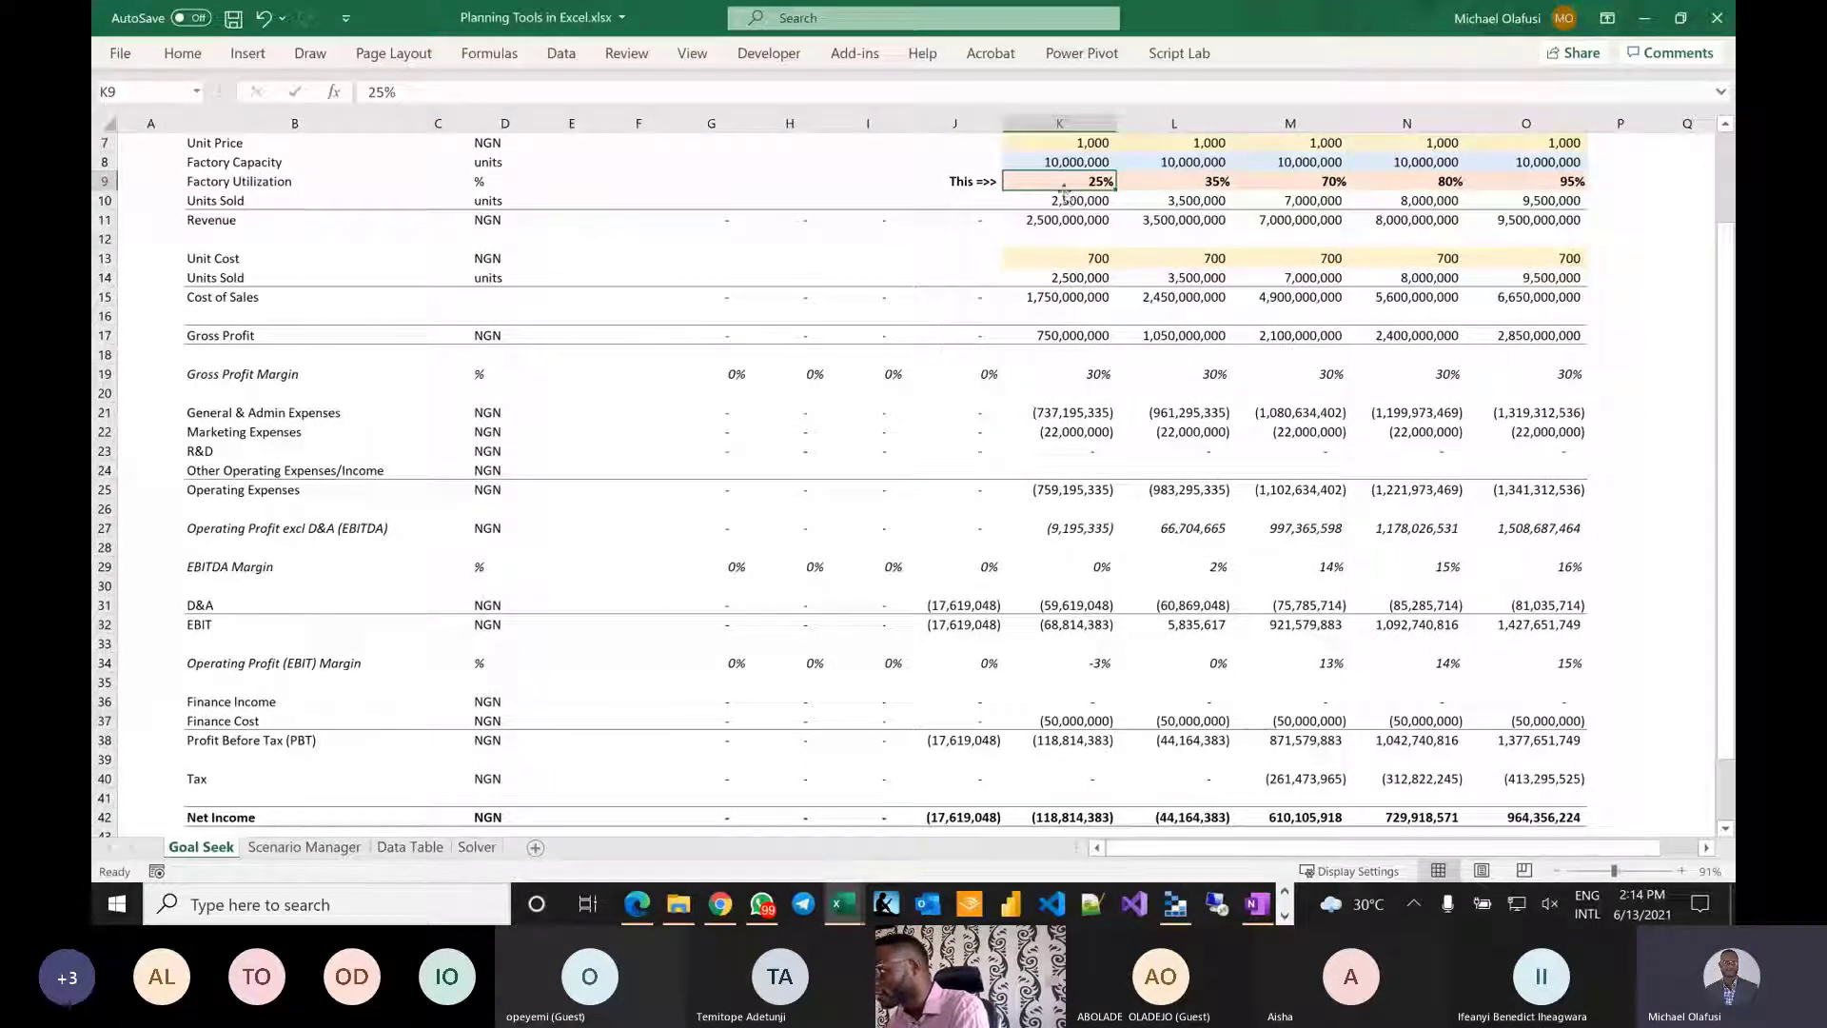
pyautogui.write('2')
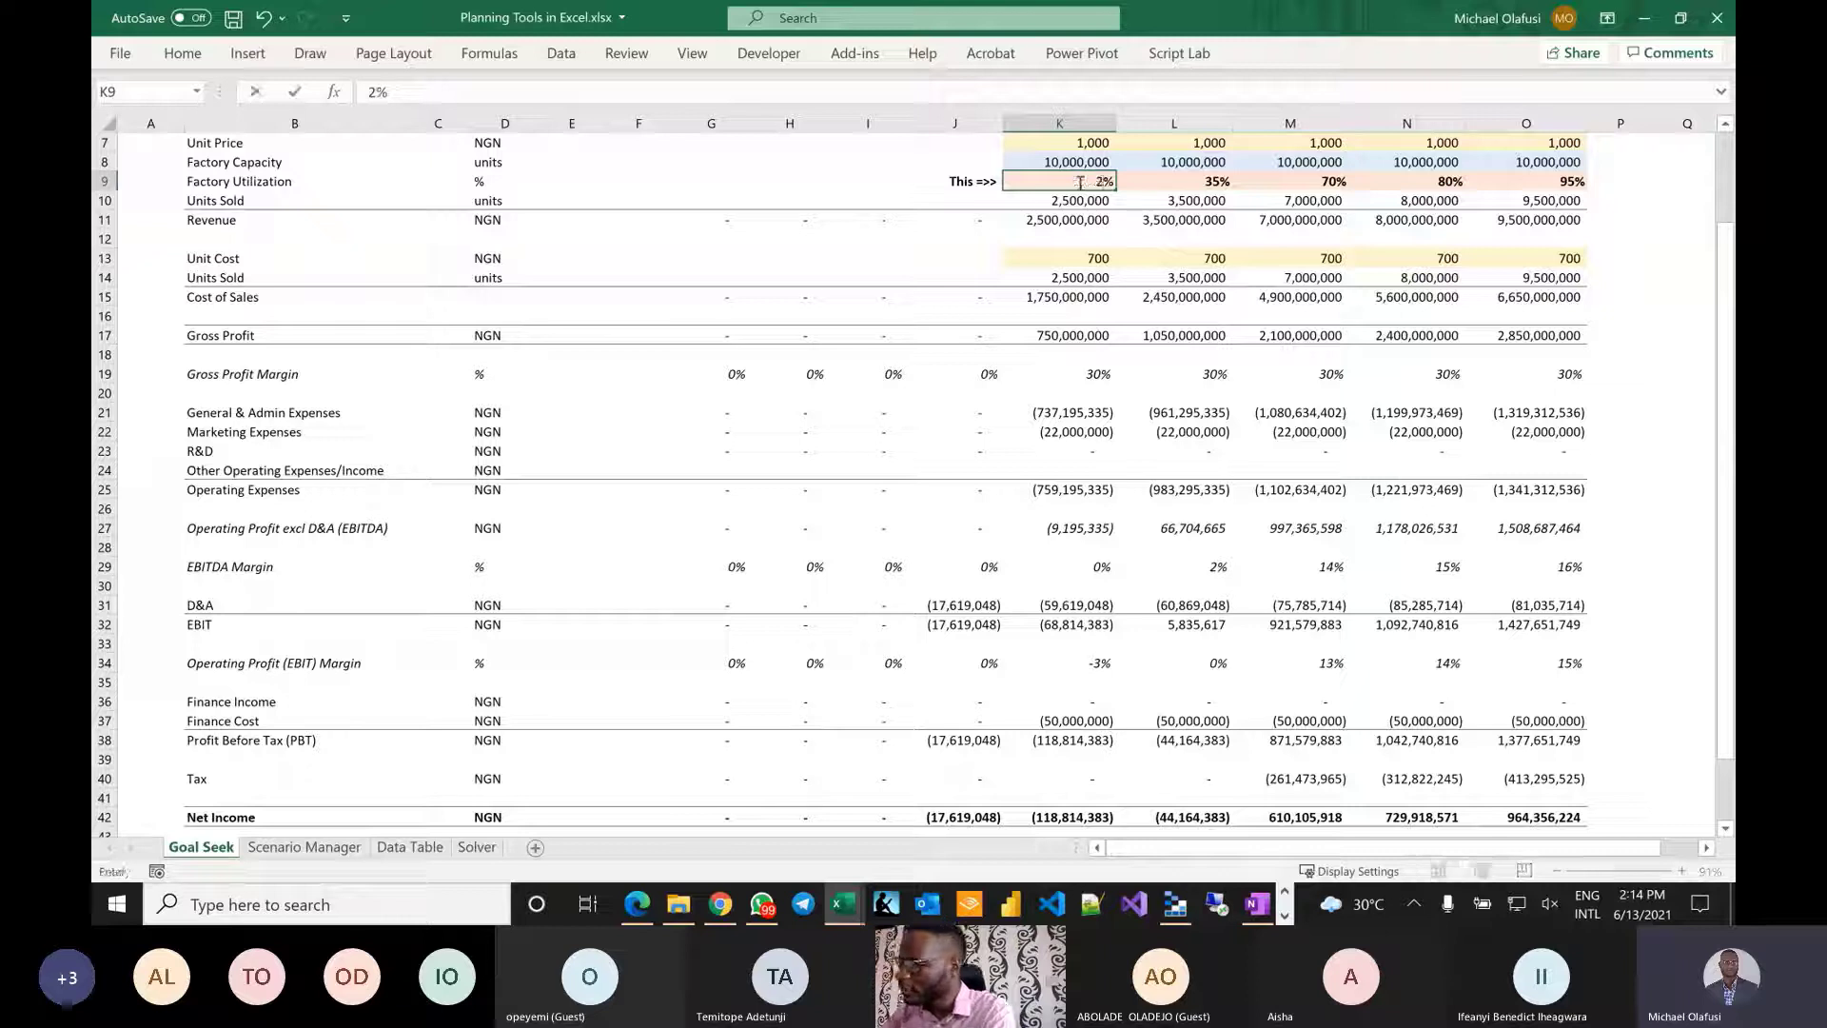
pyautogui.write('8')
pyautogui.press('Return')
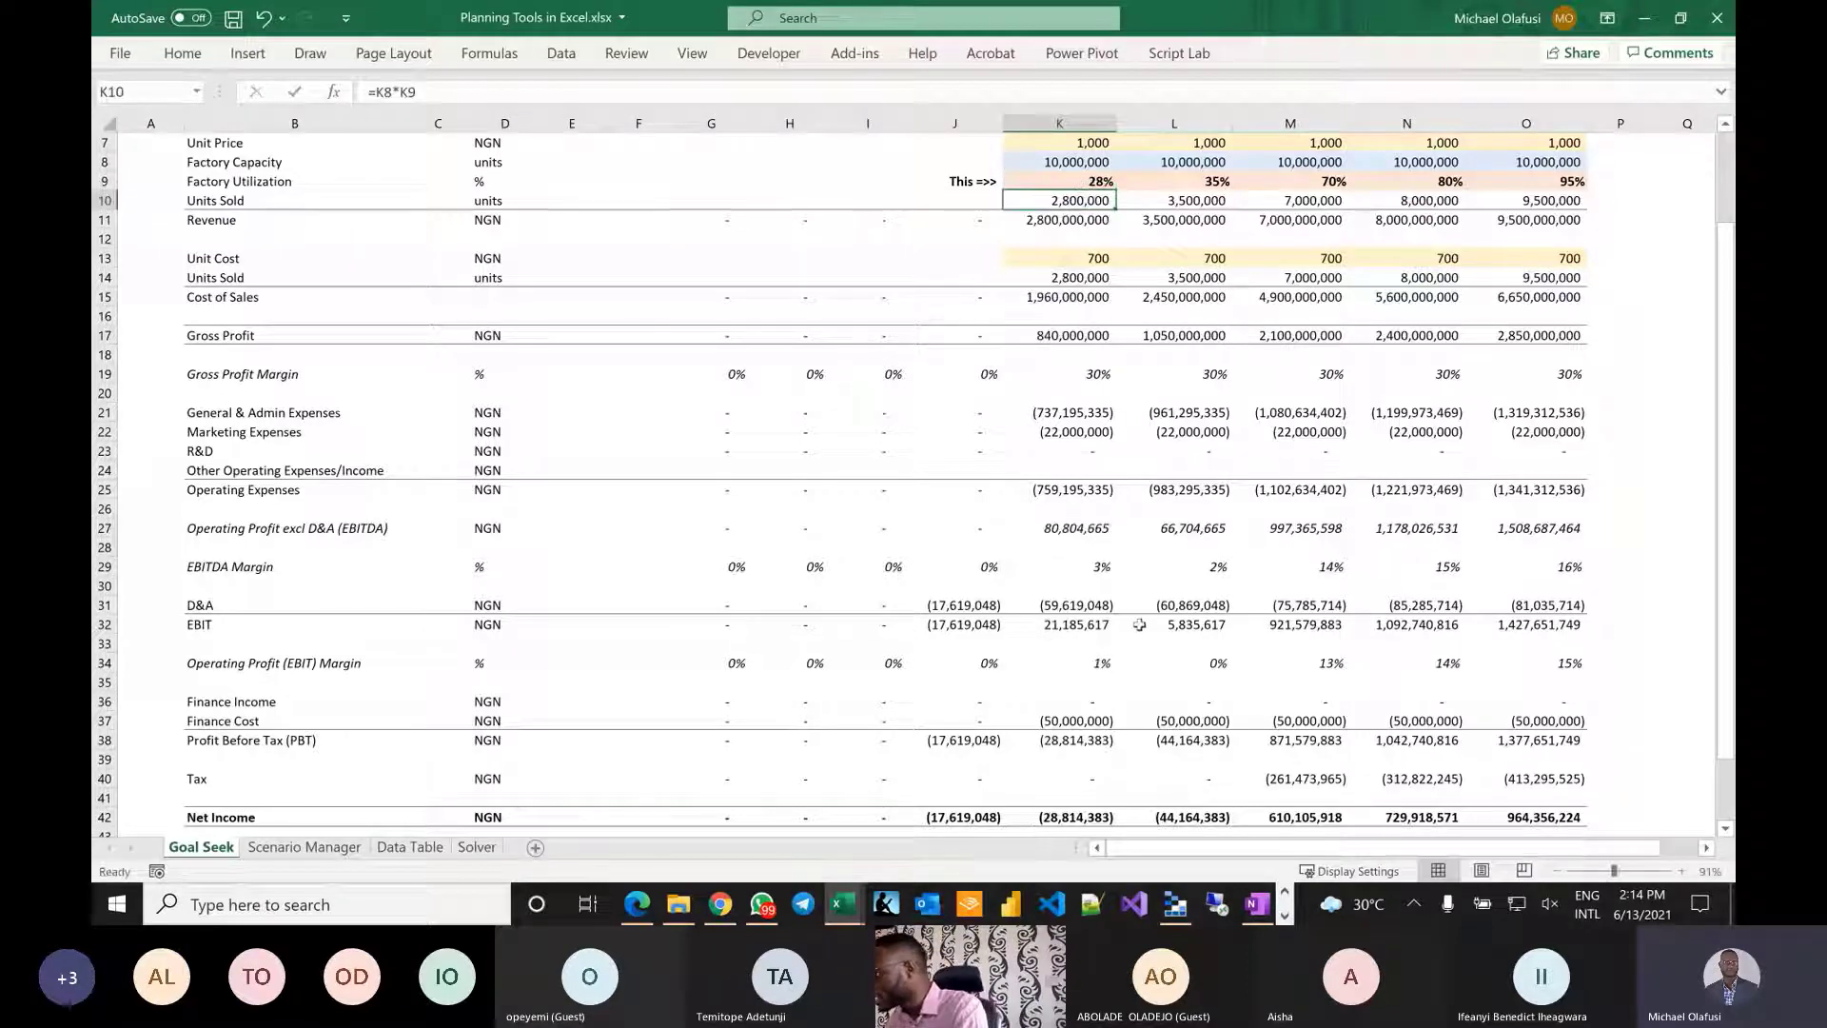
pyautogui.click(1073, 817)
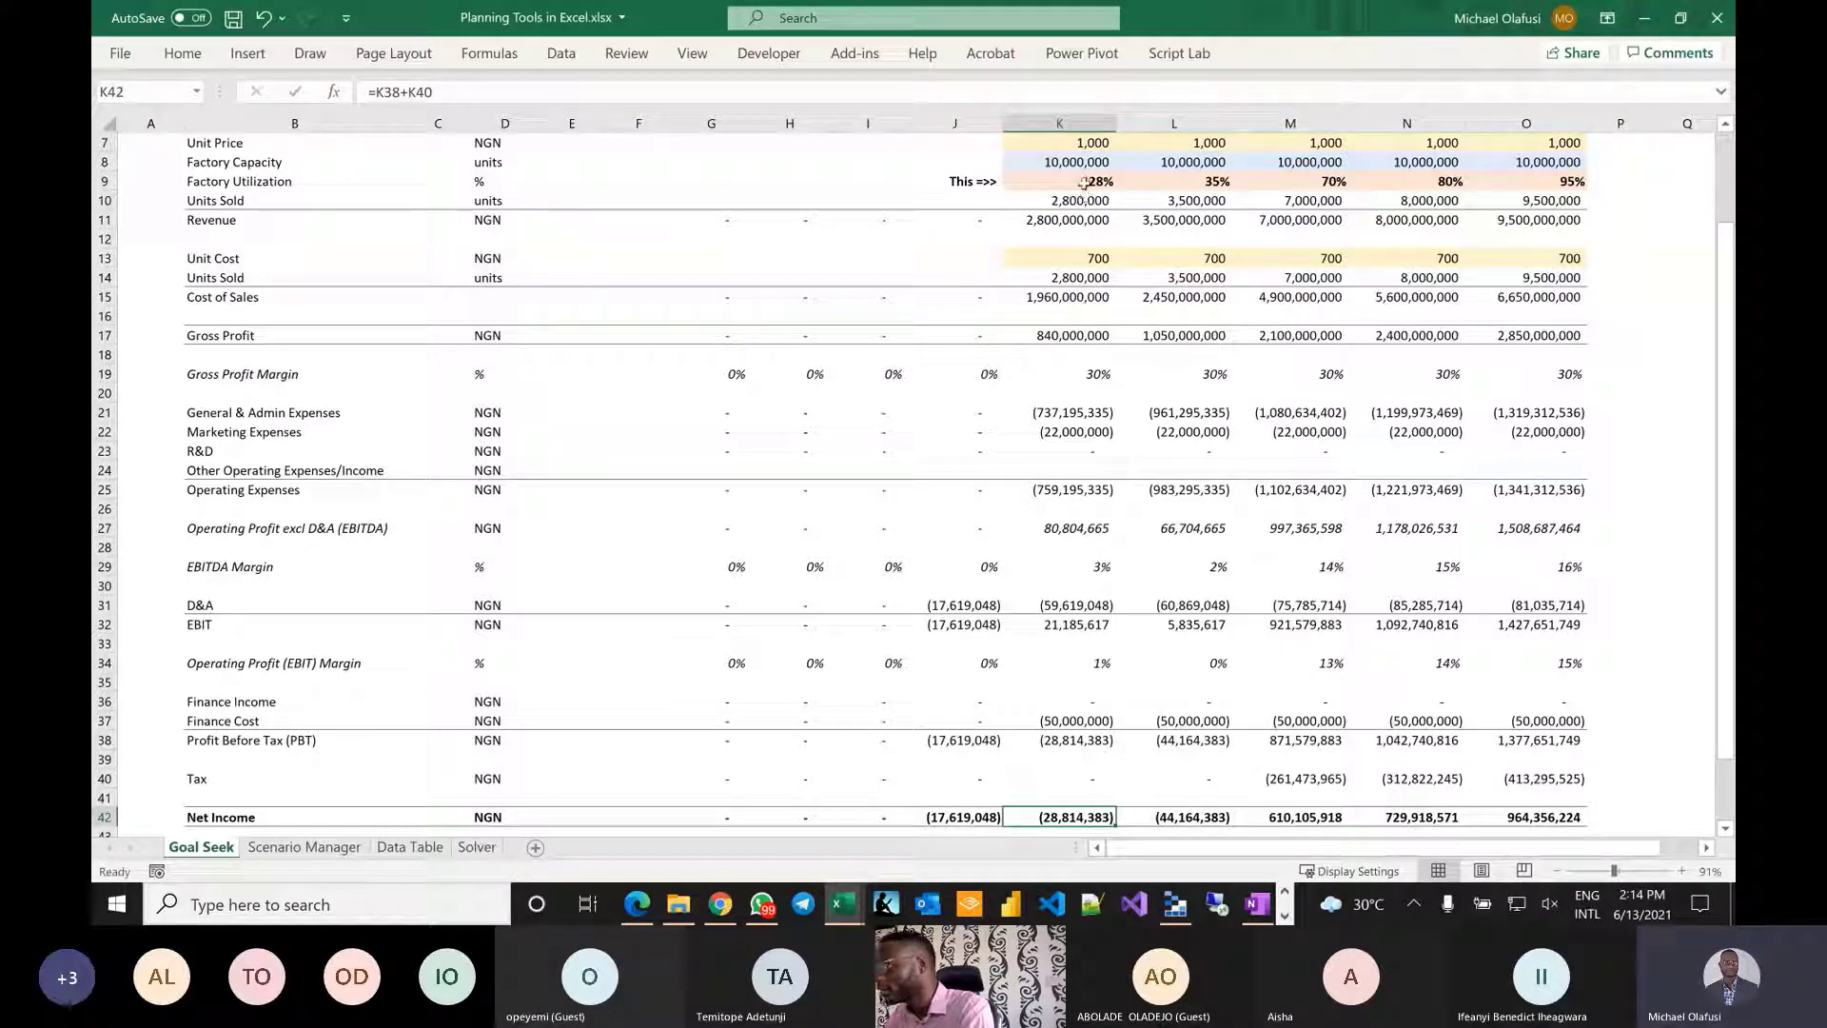
pyautogui.write('40')
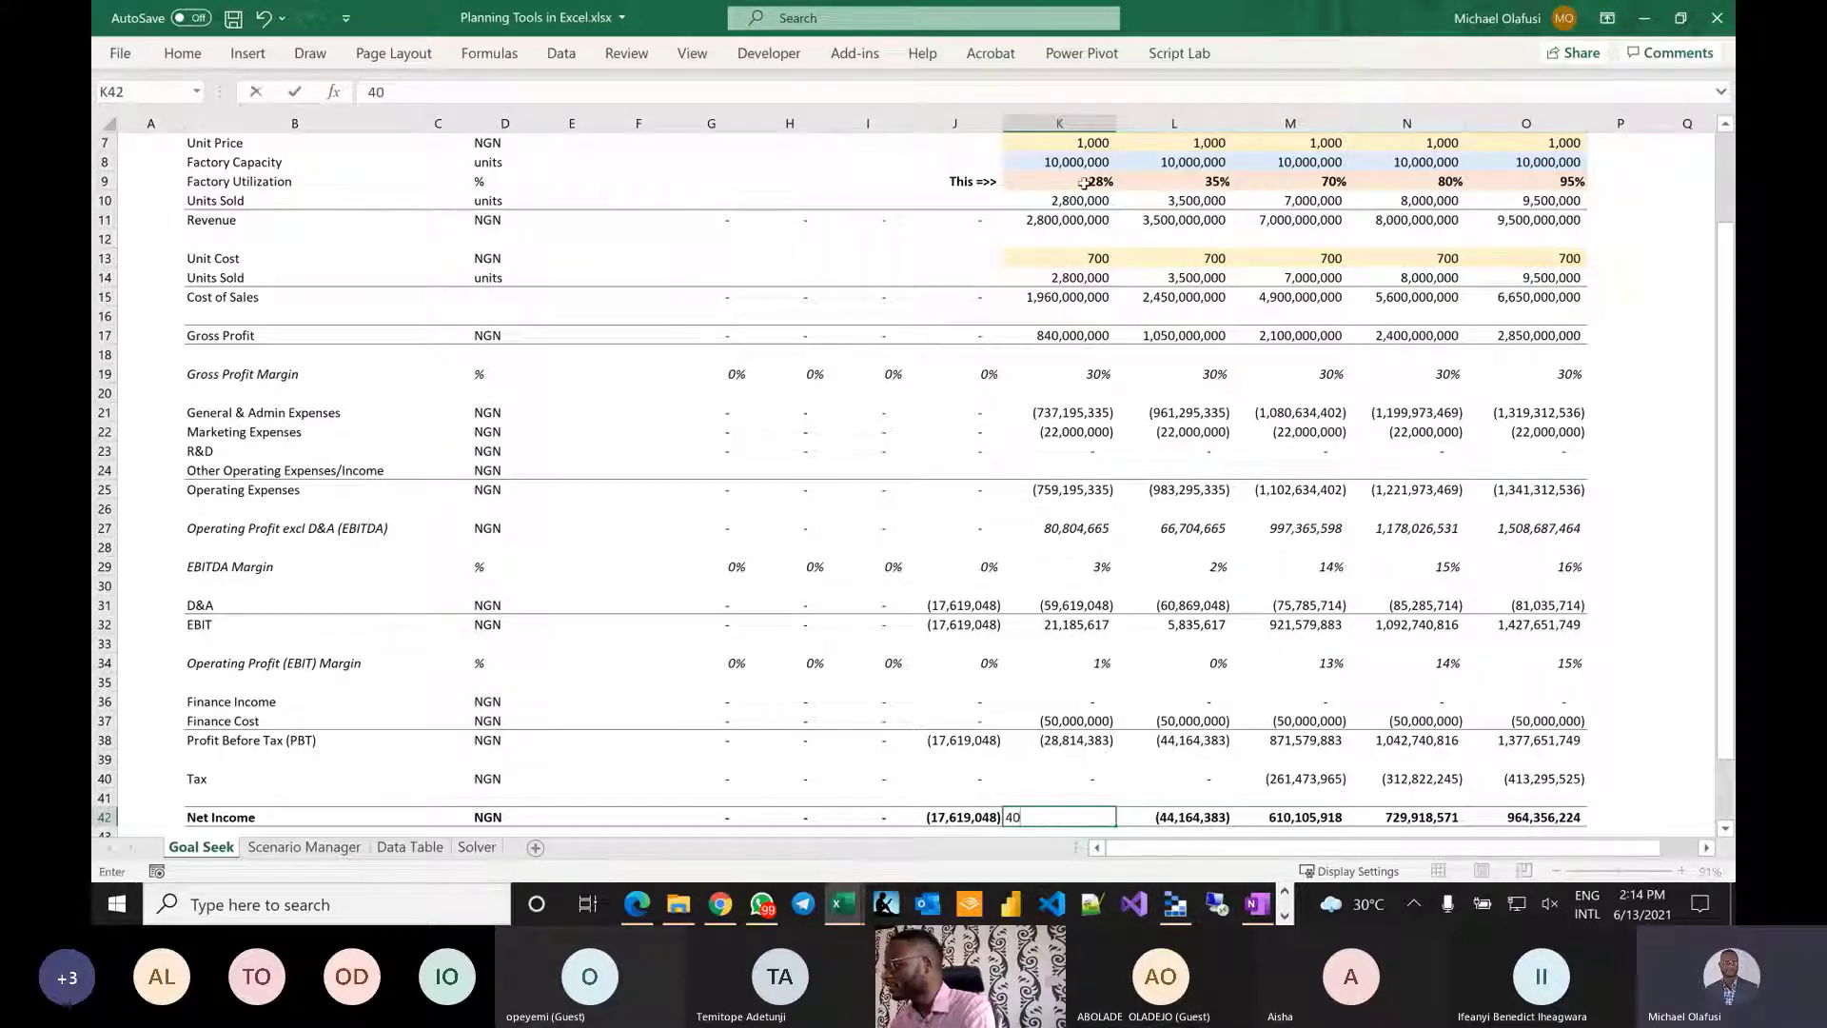
pyautogui.press('Return')
pyautogui.hotkey('ctrl', 'z')
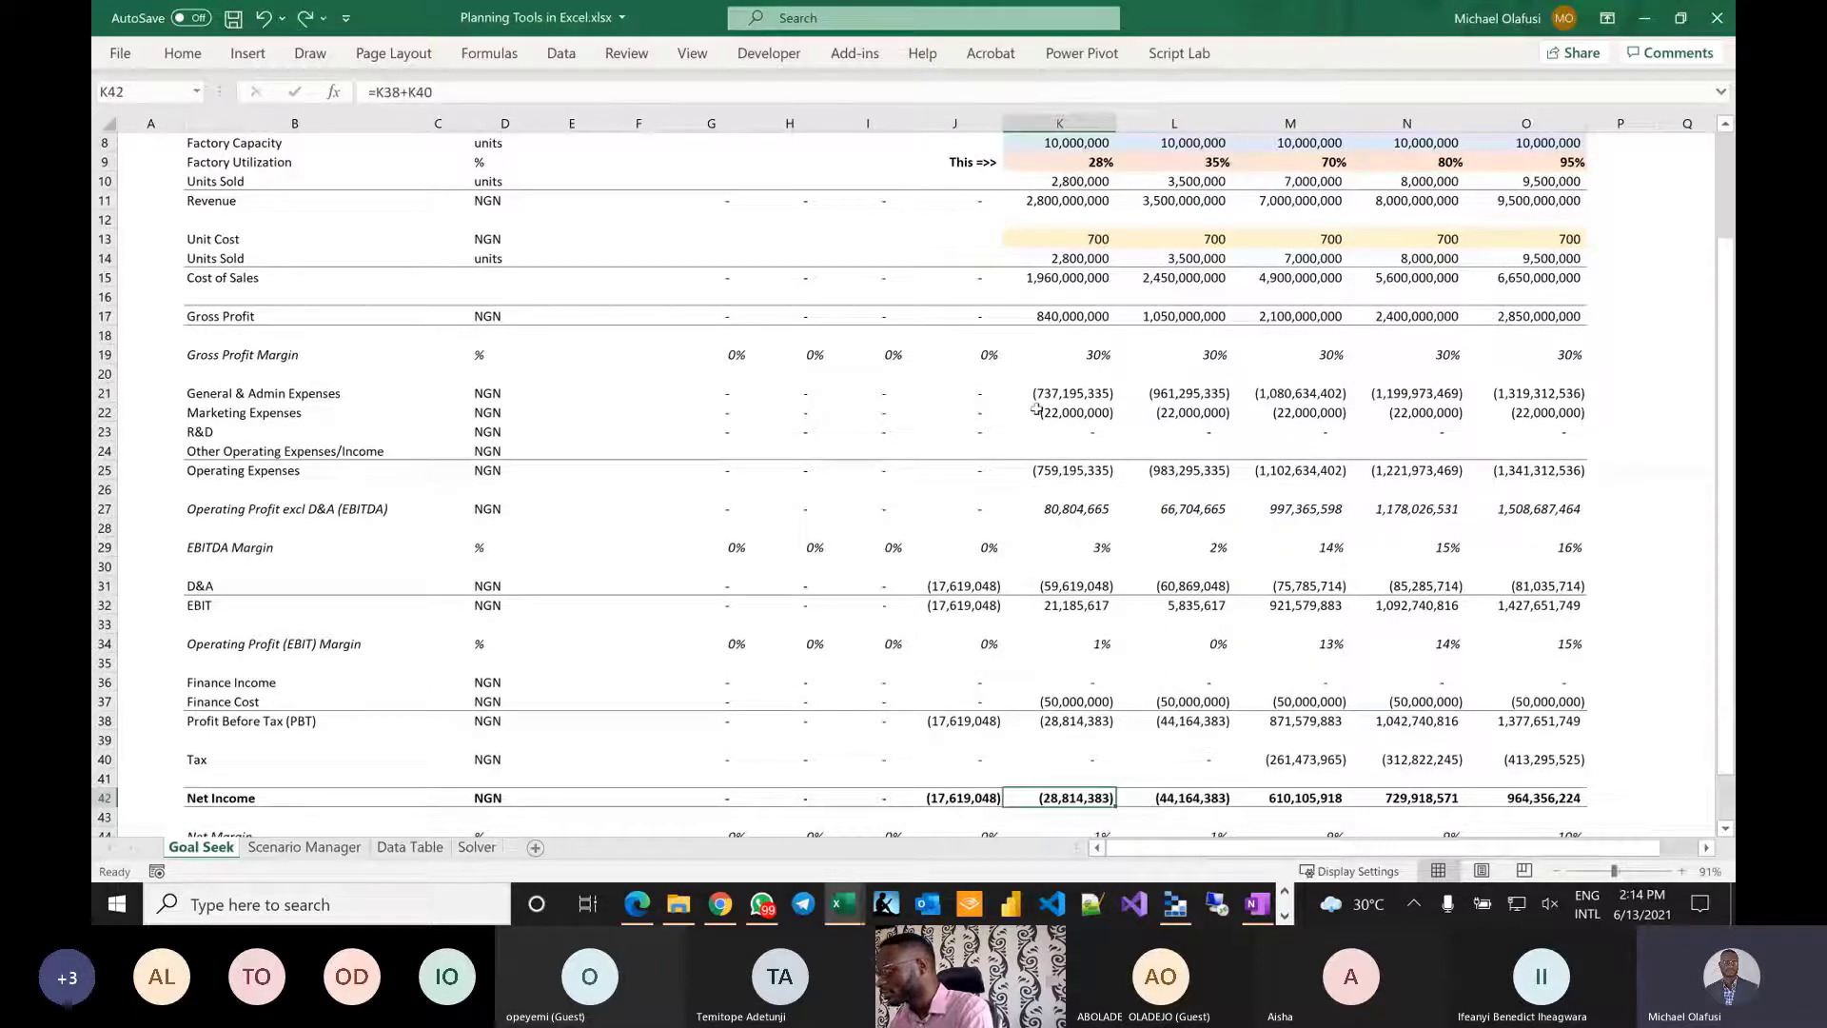
# Try a 2021 Factory Utilization of 40%, and undo both trial utilization changes.
pyautogui.click(1070, 164)
pyautogui.write('4')
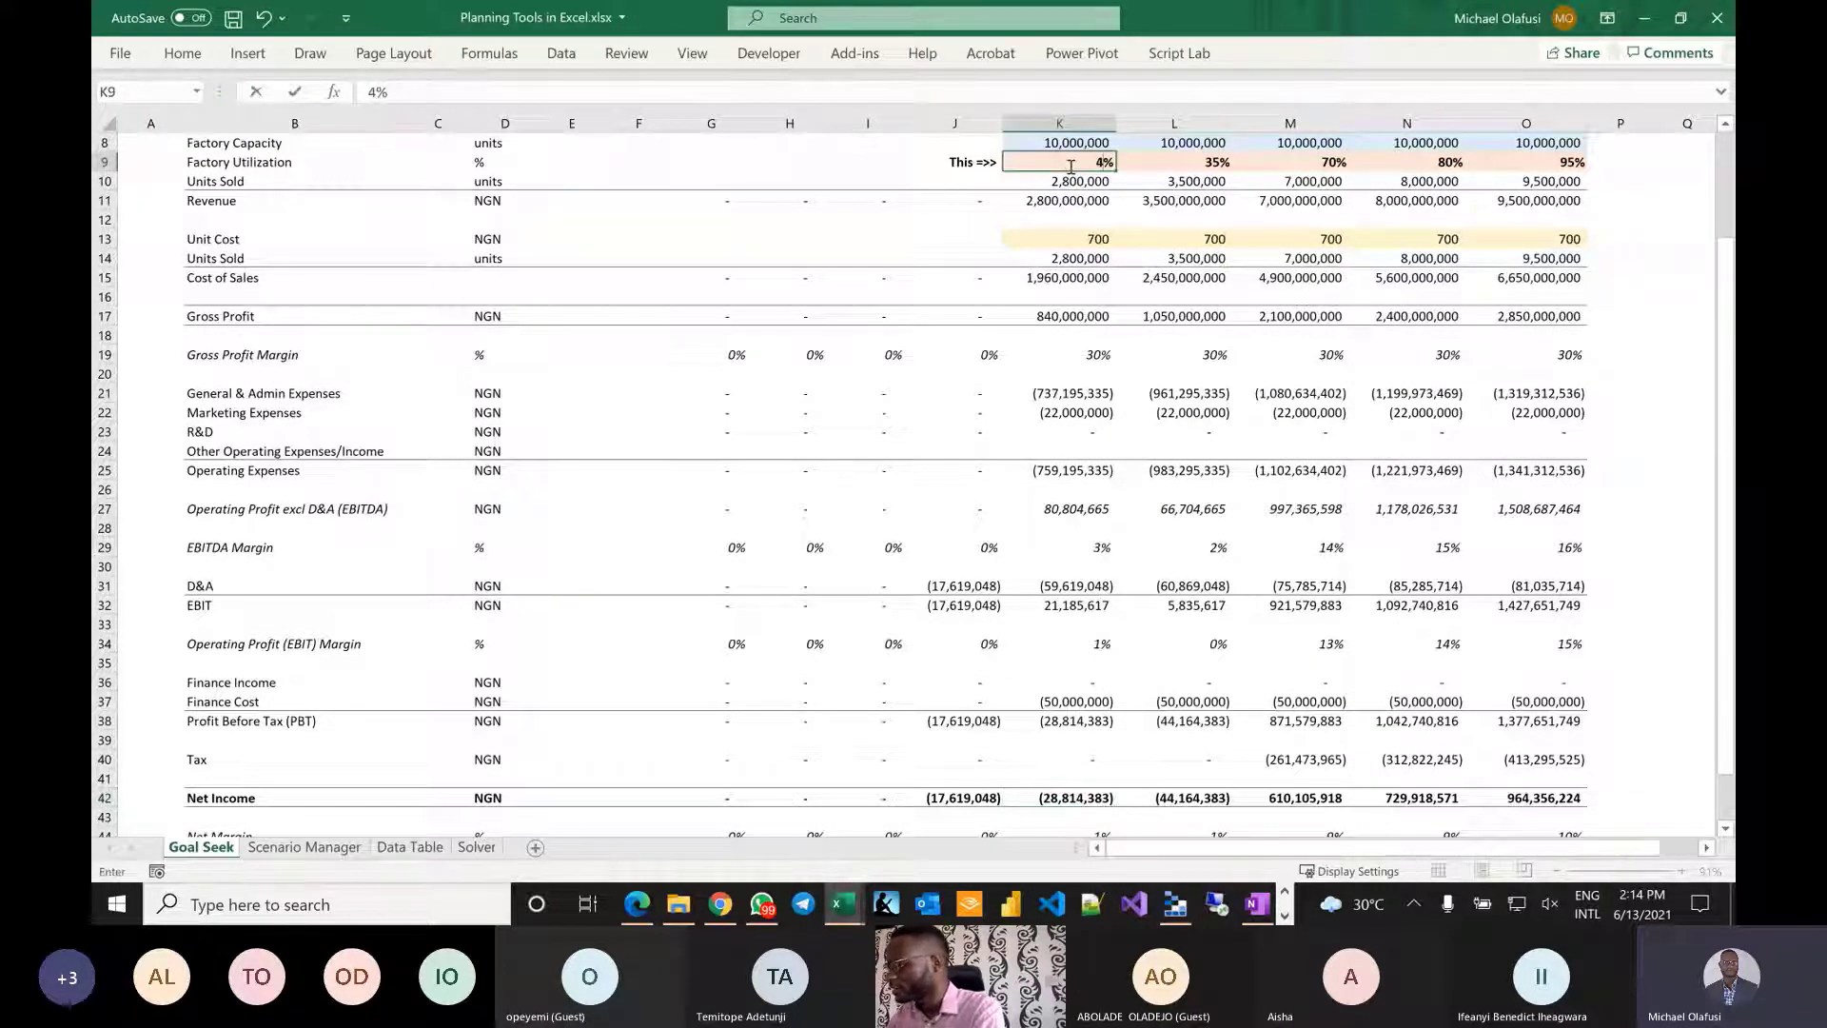
pyautogui.write('0')
pyautogui.press('Return')
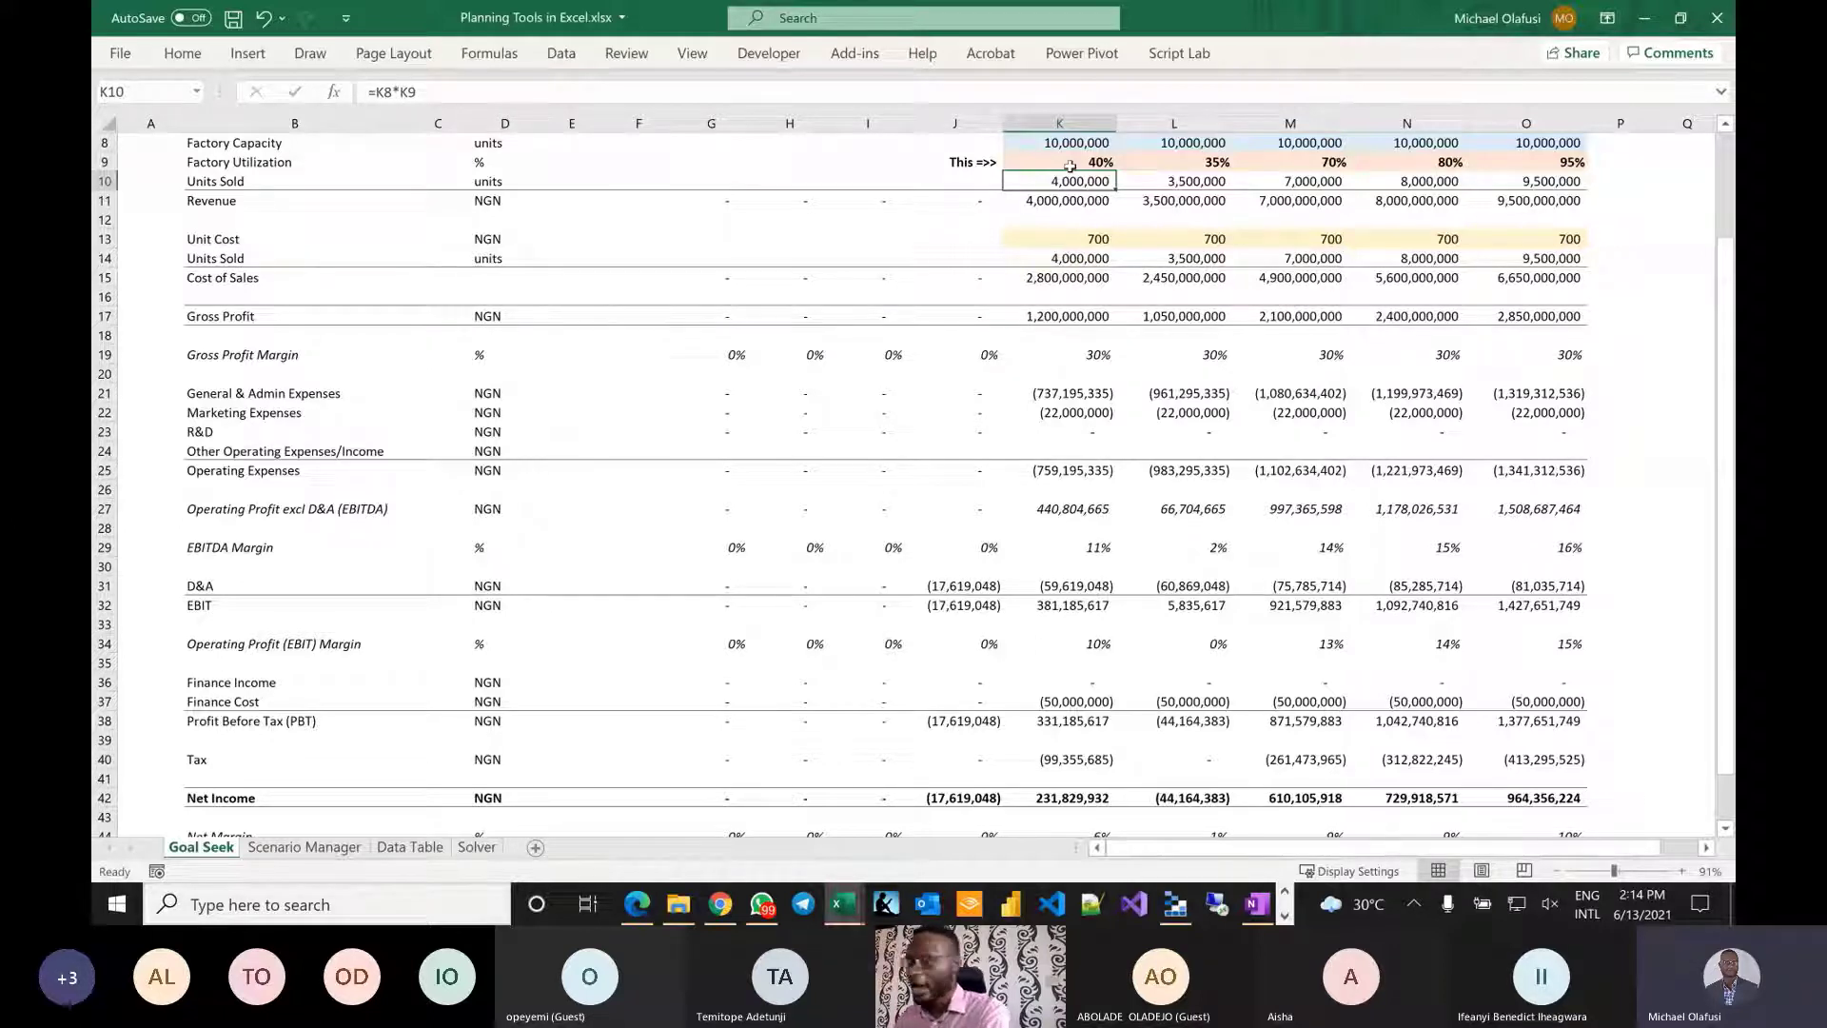
pyautogui.hotkey('ctrl', 'z')
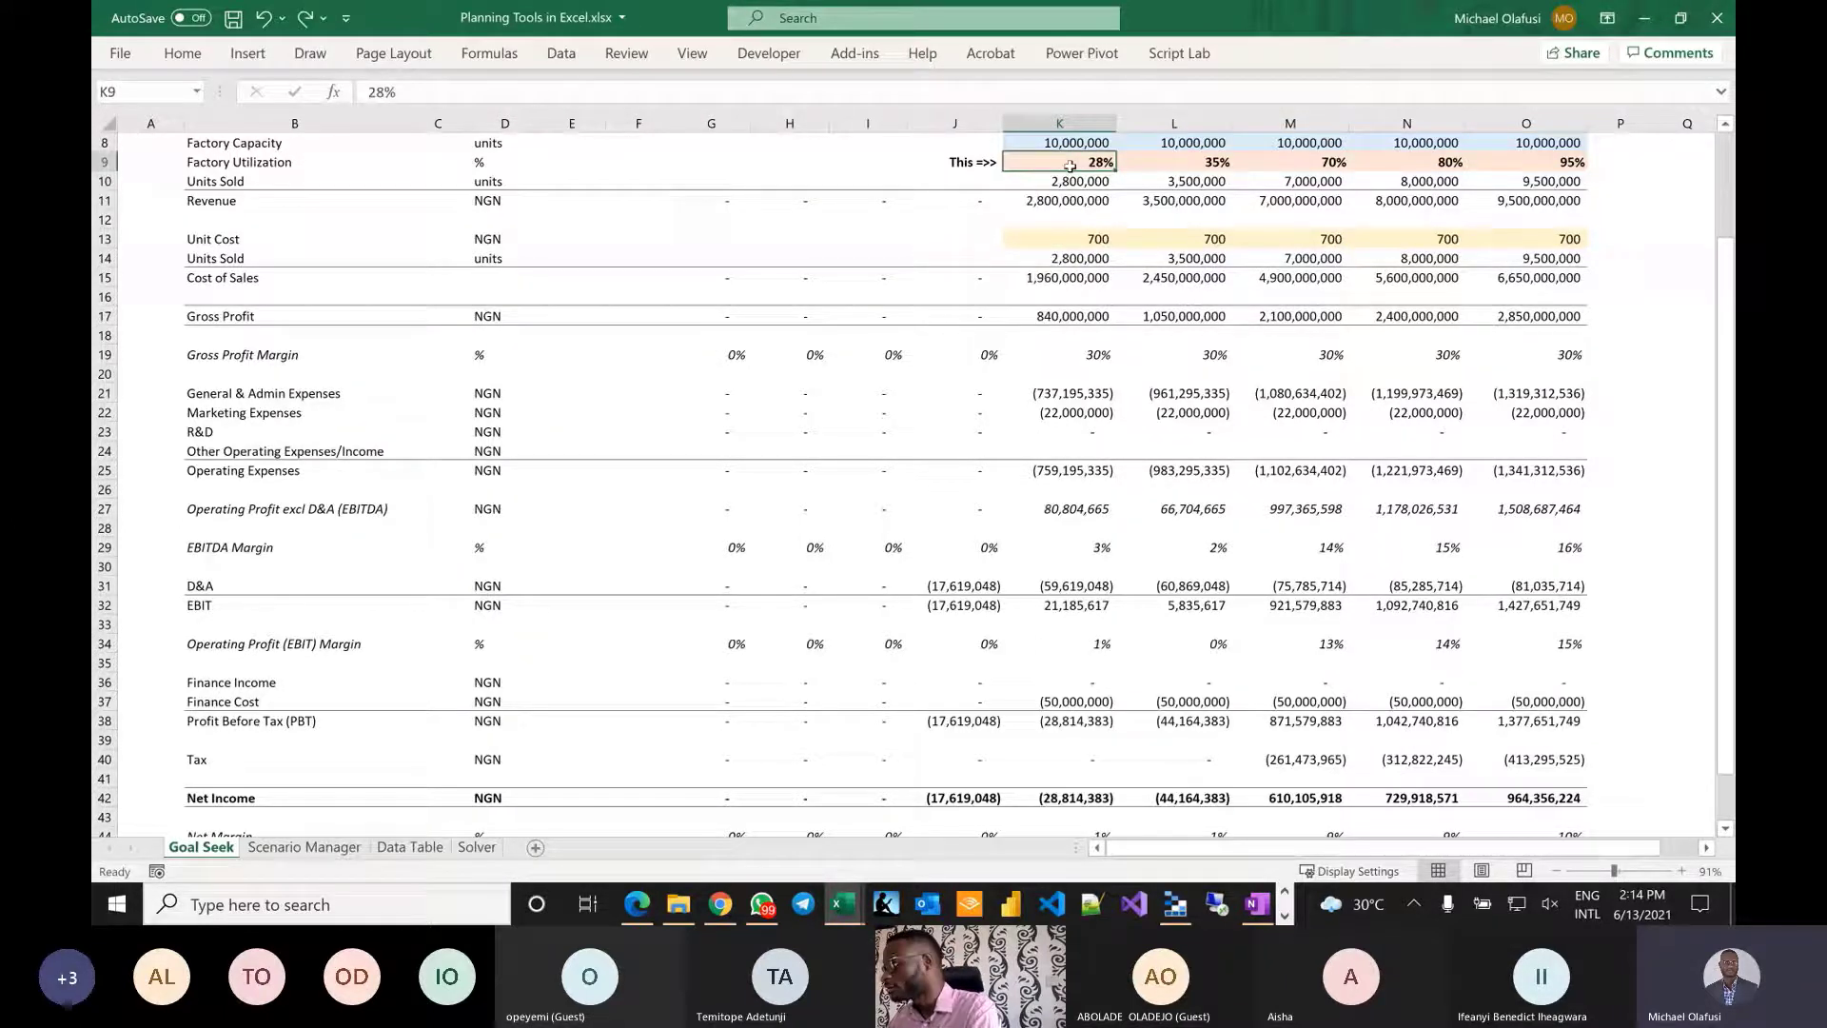
pyautogui.hotkey('ctrl', 'z')
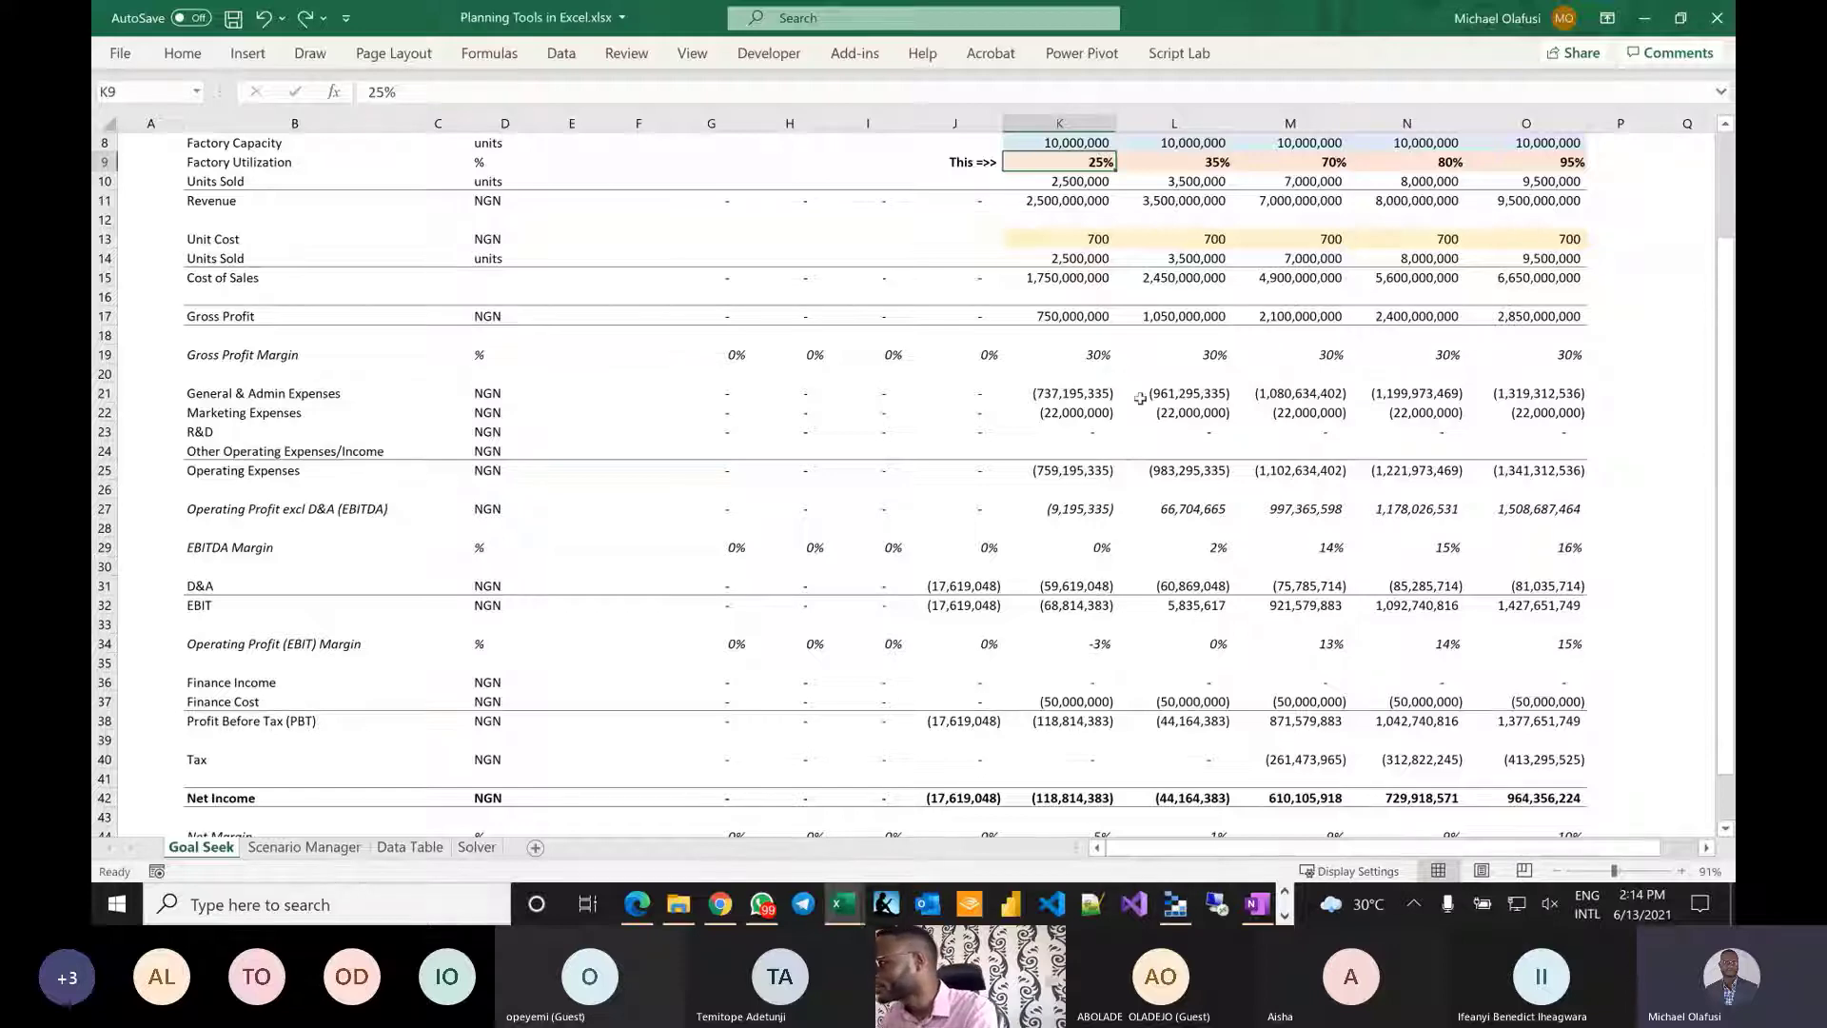
# Start a Goal Seek with the 2021 Net Income, cell K42, as the set cell.
pyautogui.scroll(2, 1140, 399)
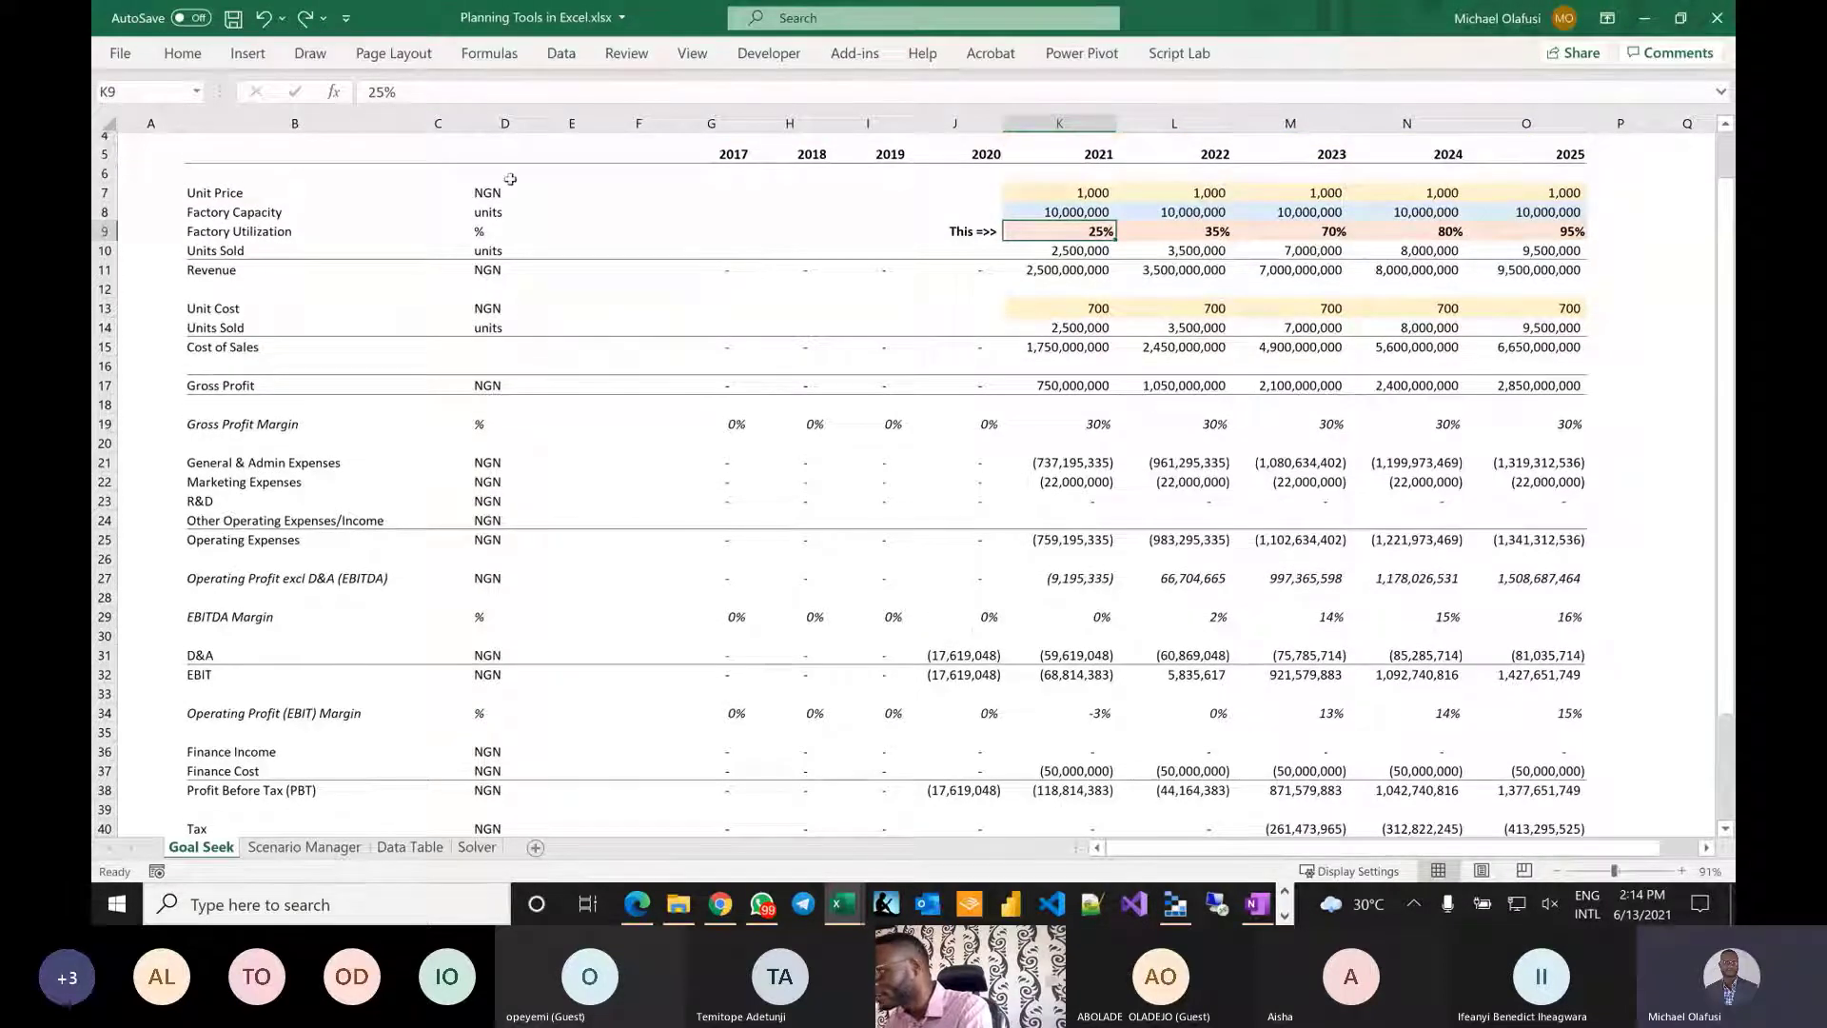
pyautogui.doubleClick(183, 55)
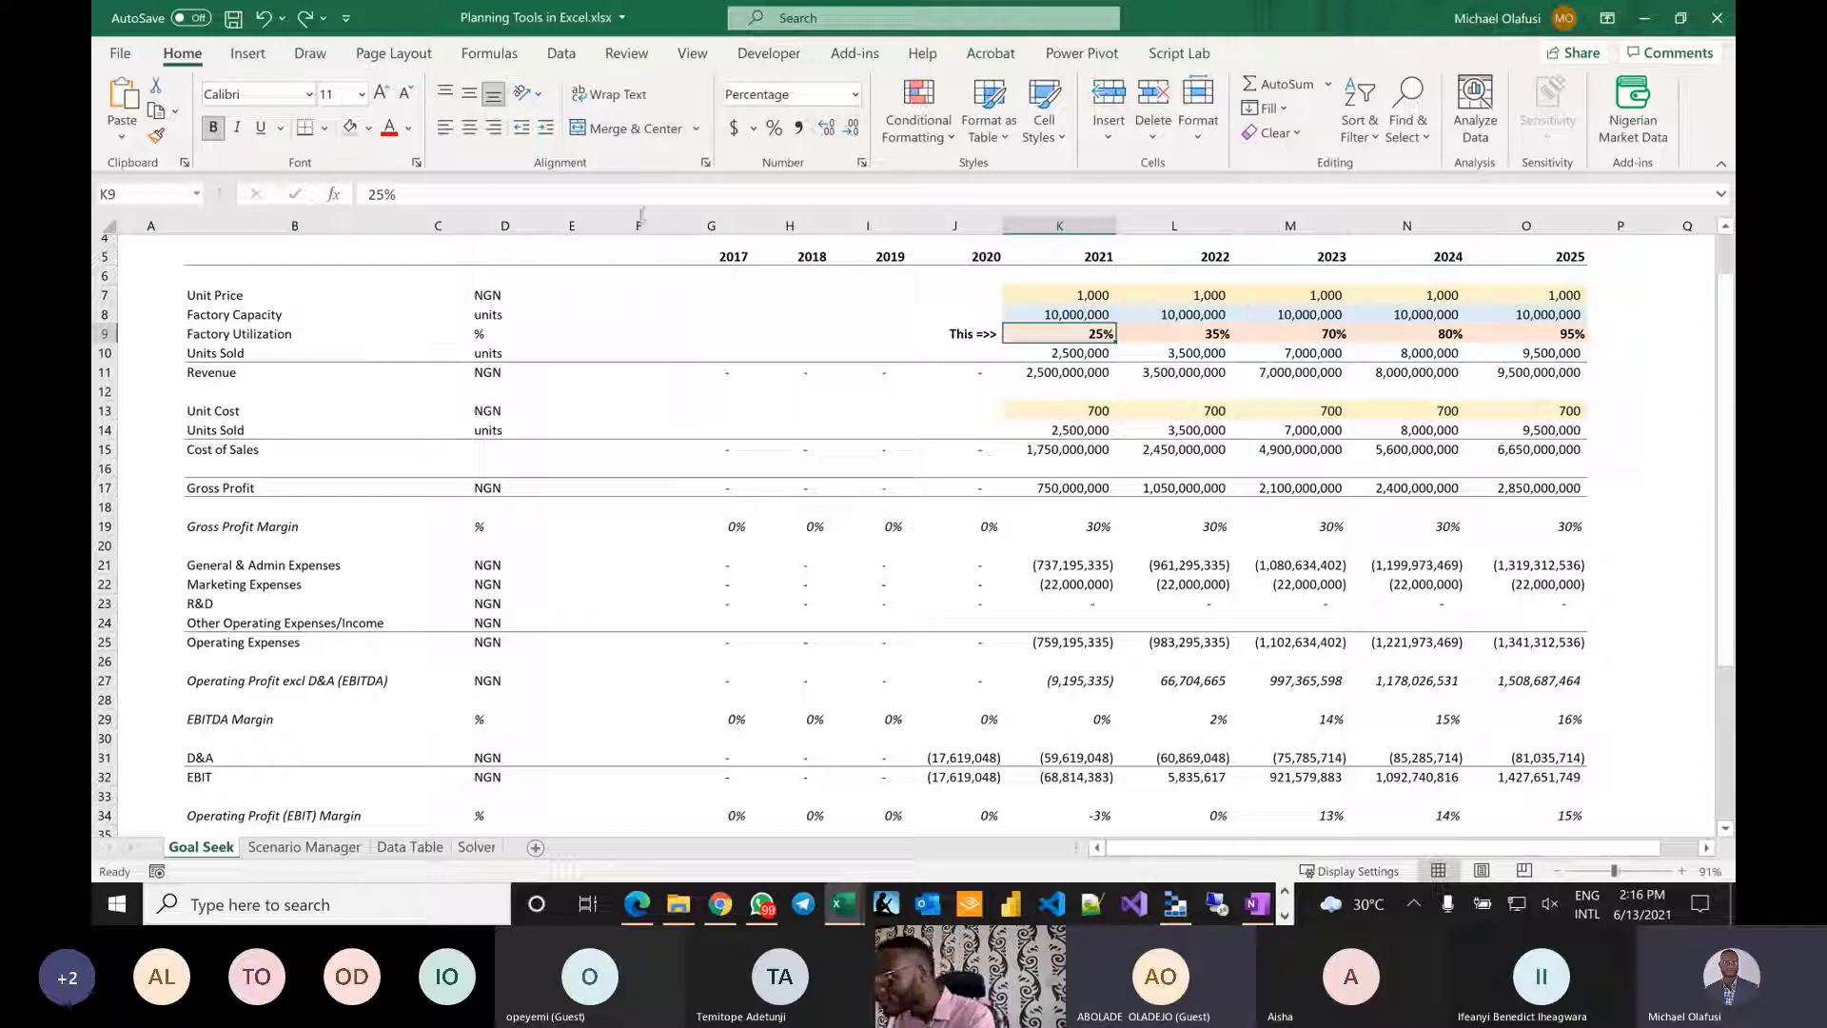
pyautogui.click(694, 54)
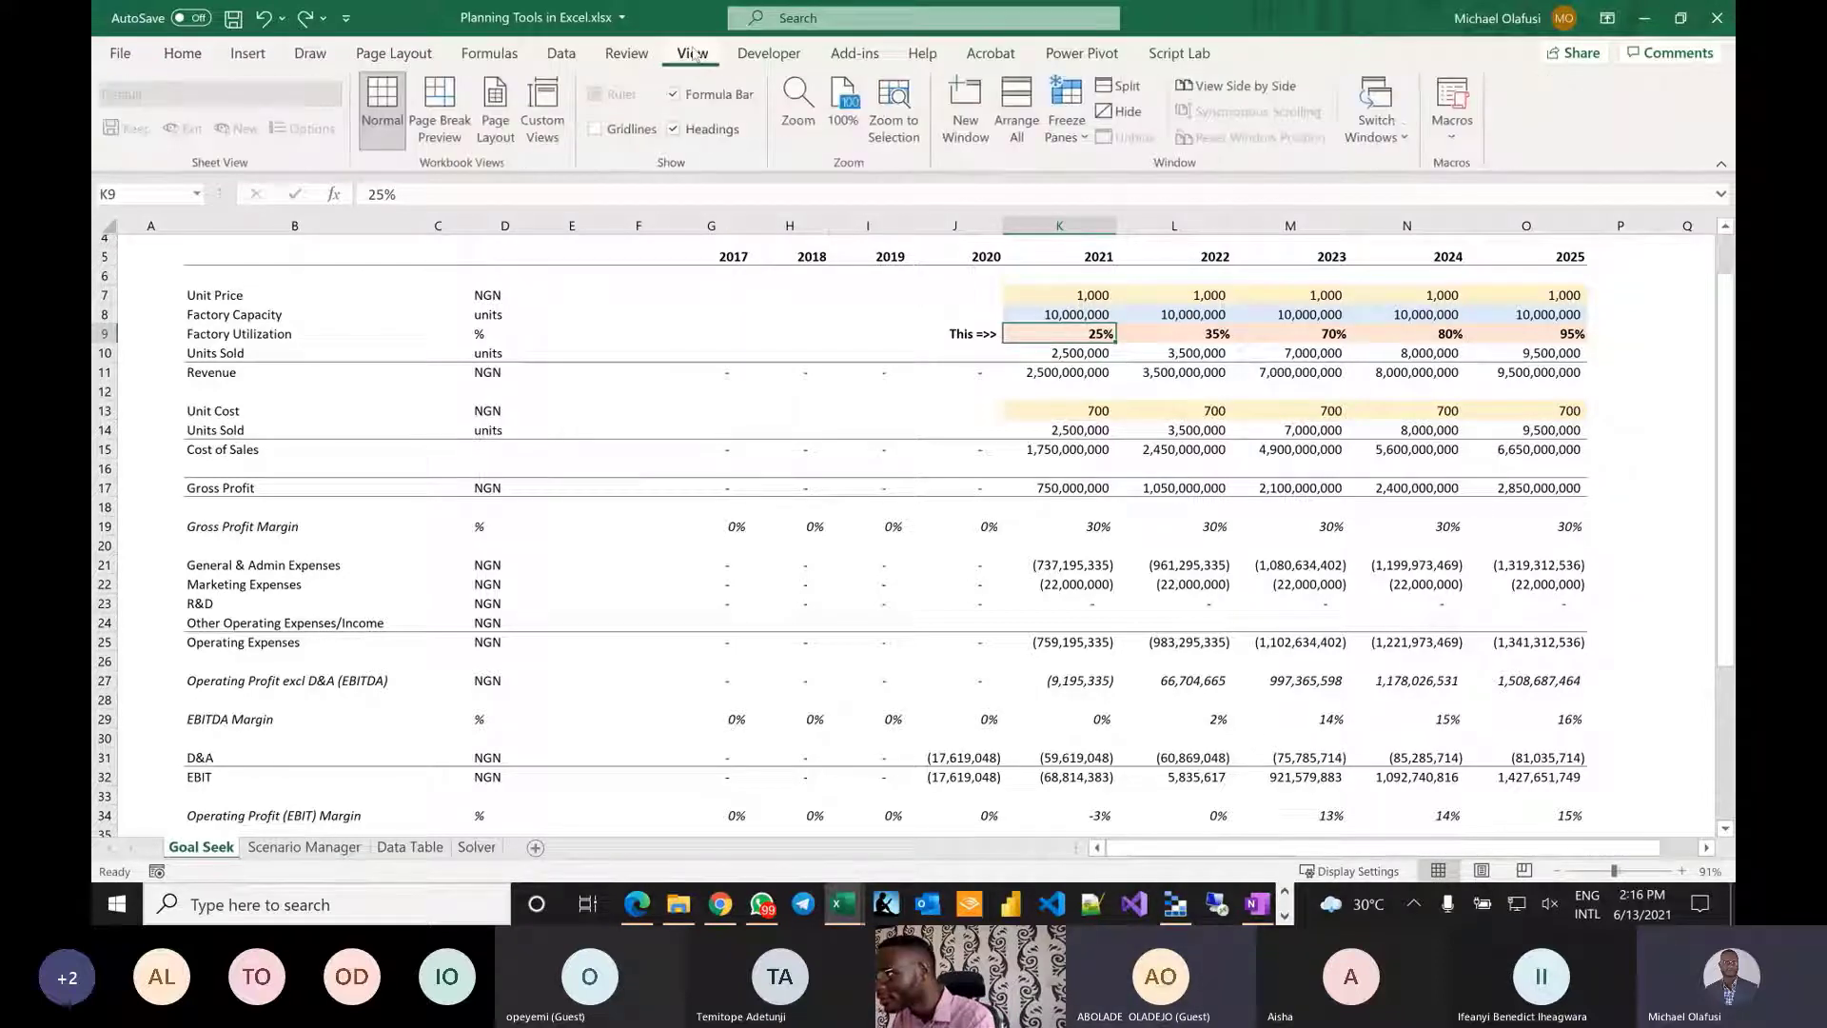
pyautogui.click(560, 54)
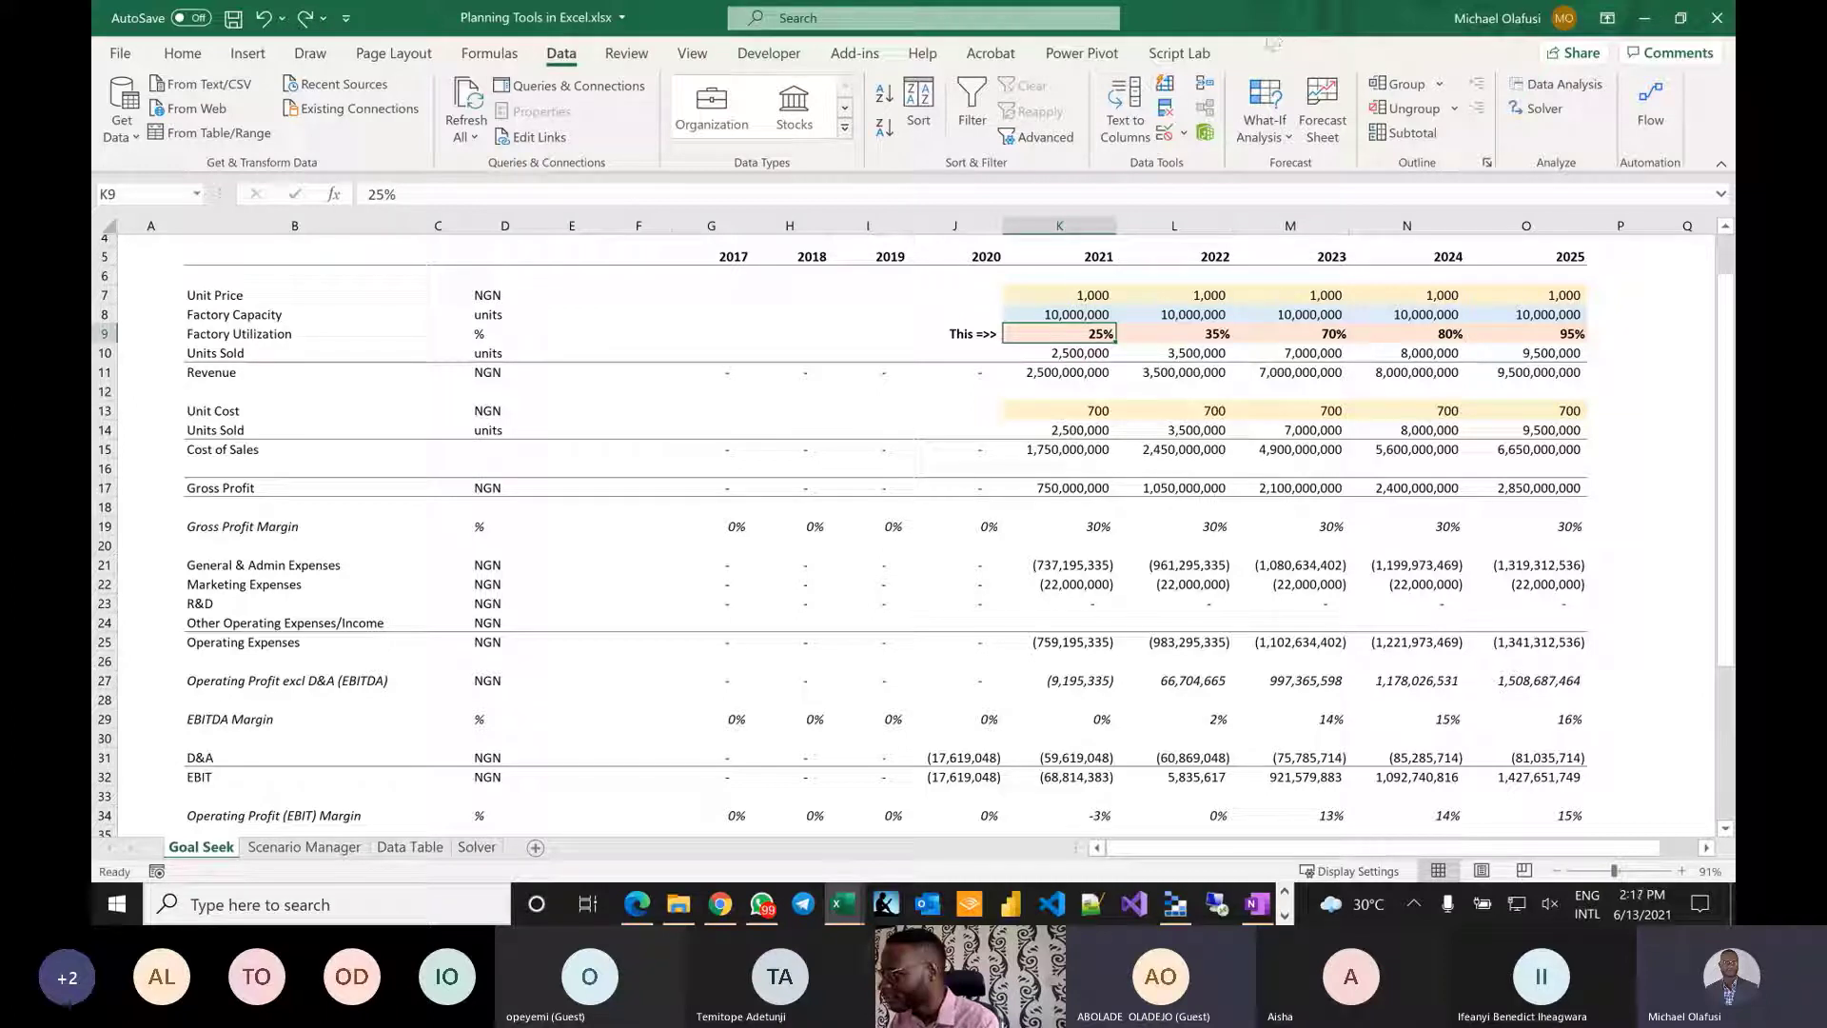
pyautogui.click(1268, 124)
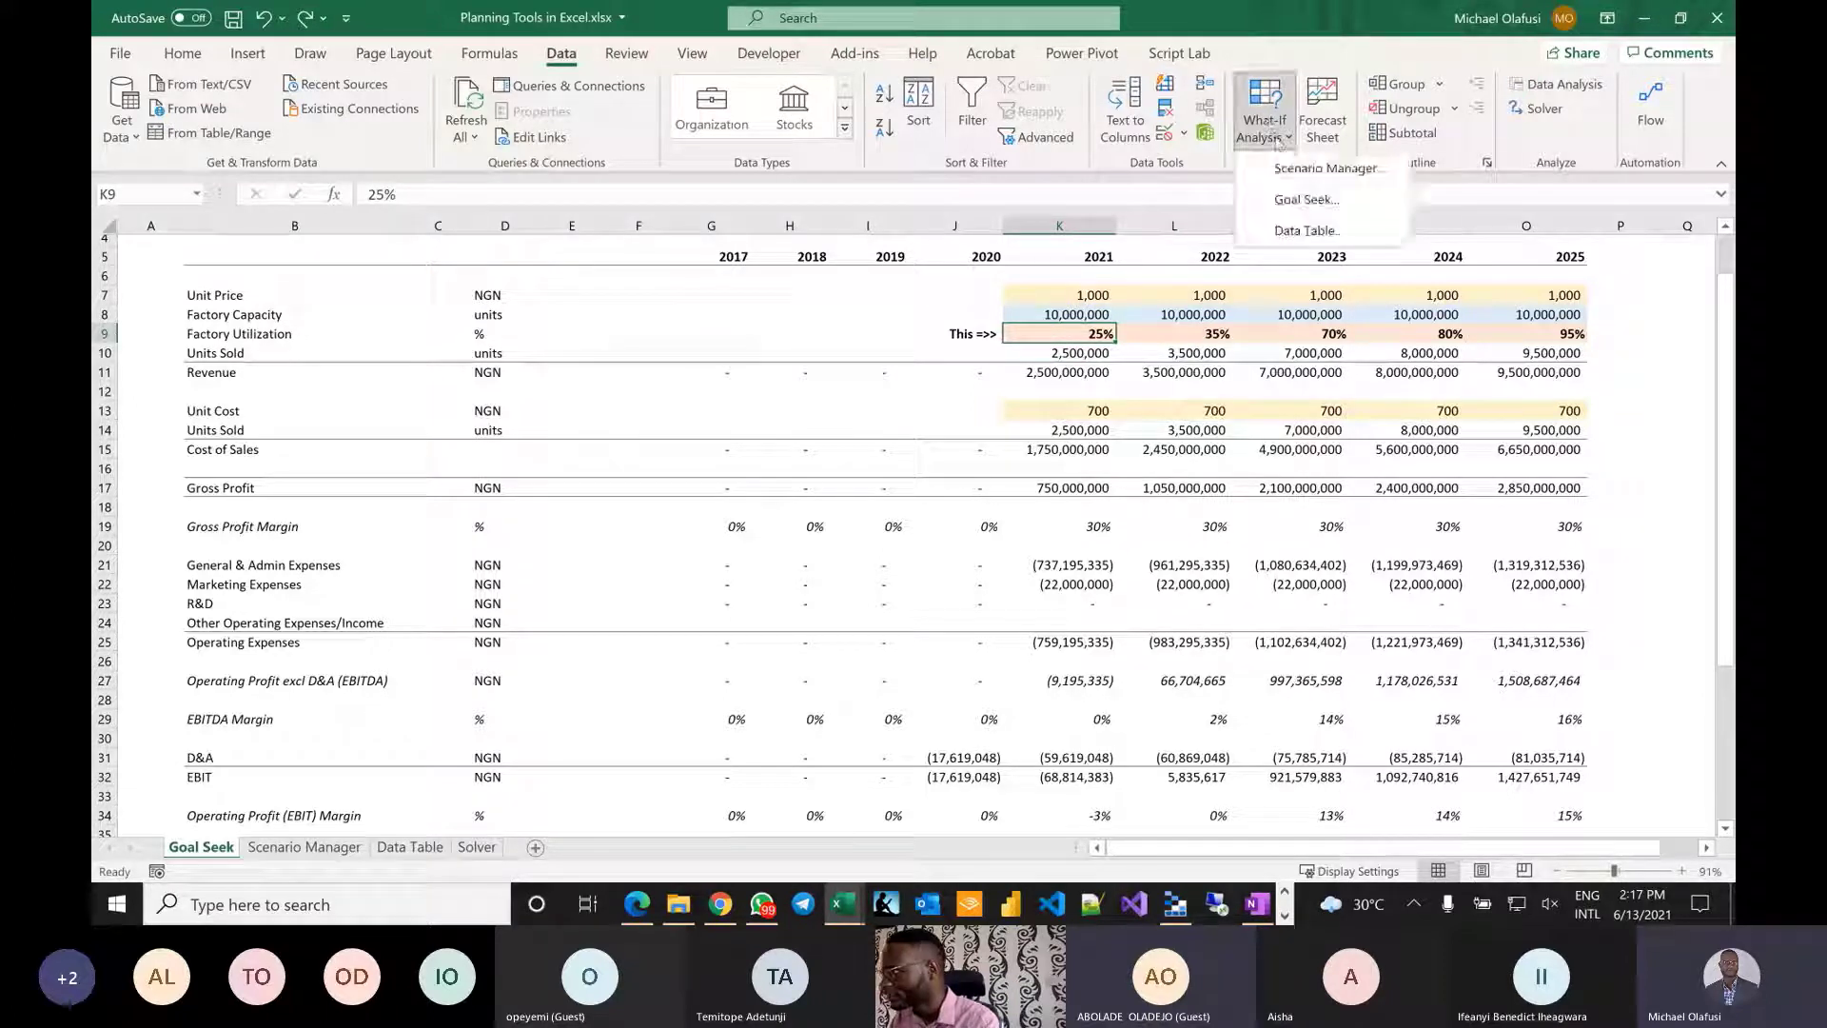
pyautogui.click(1302, 201)
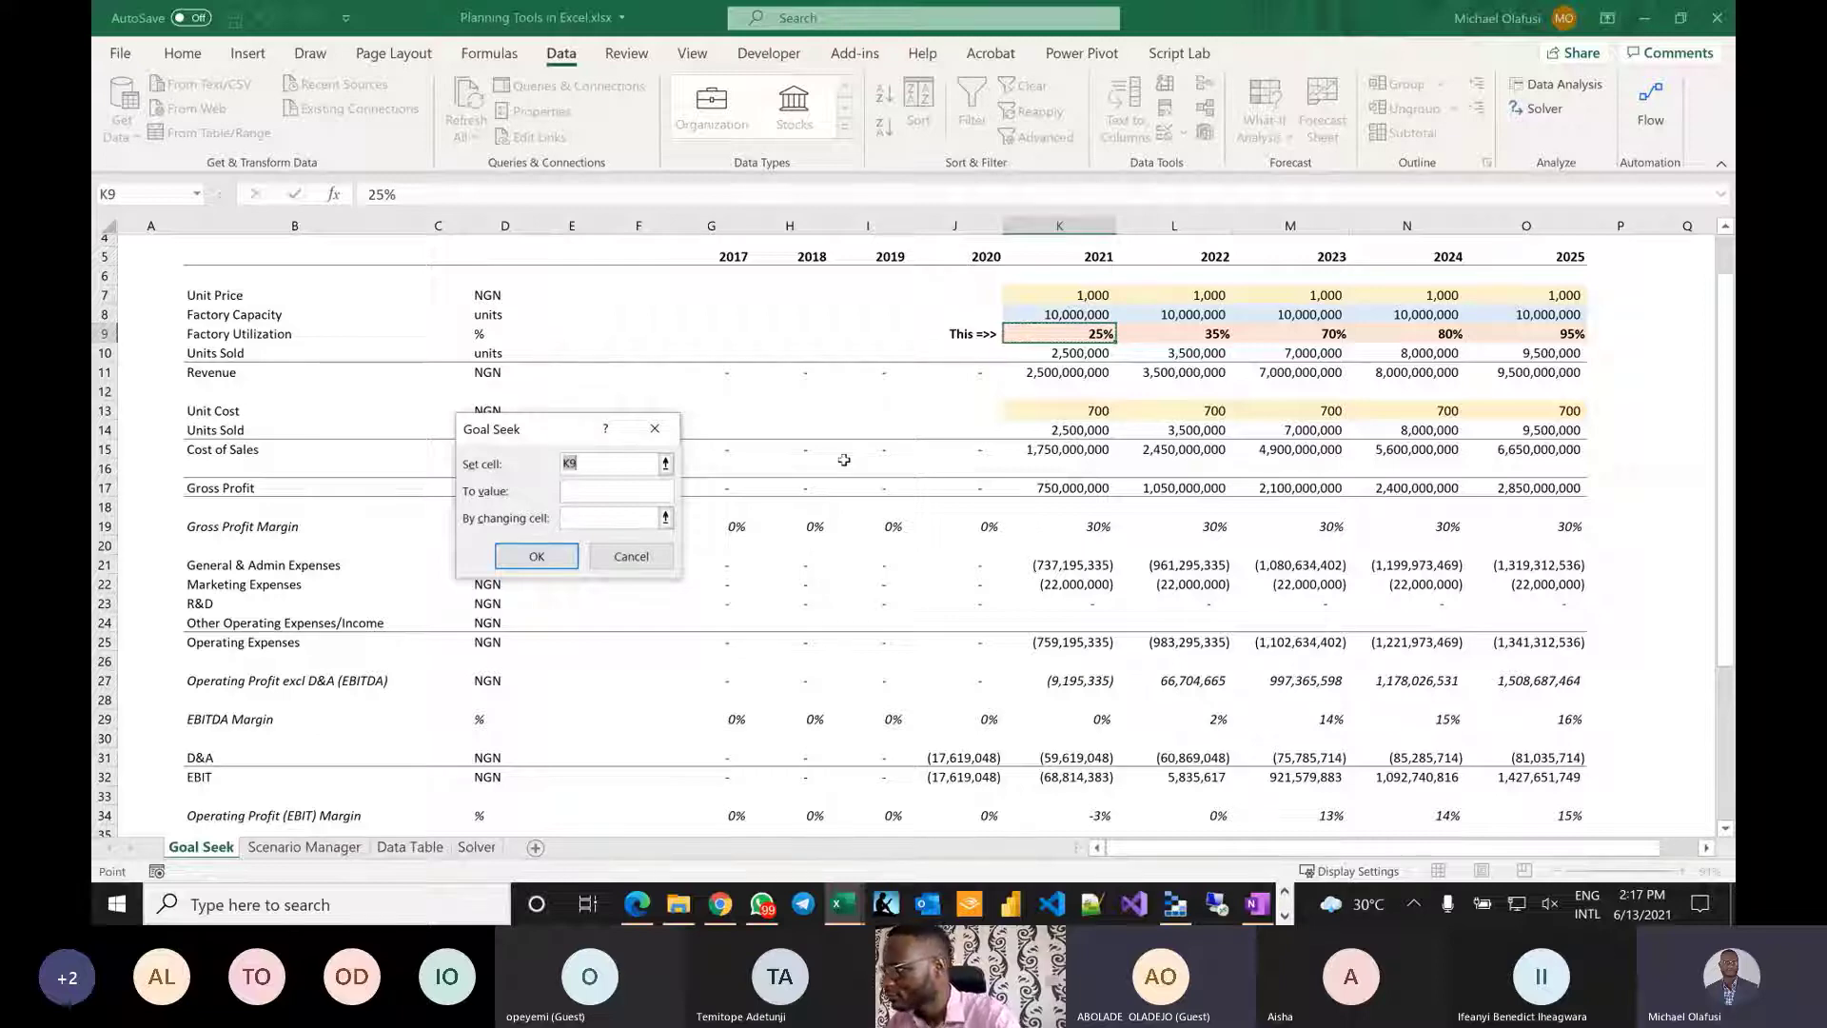
pyautogui.scroll(-1, 776, 647)
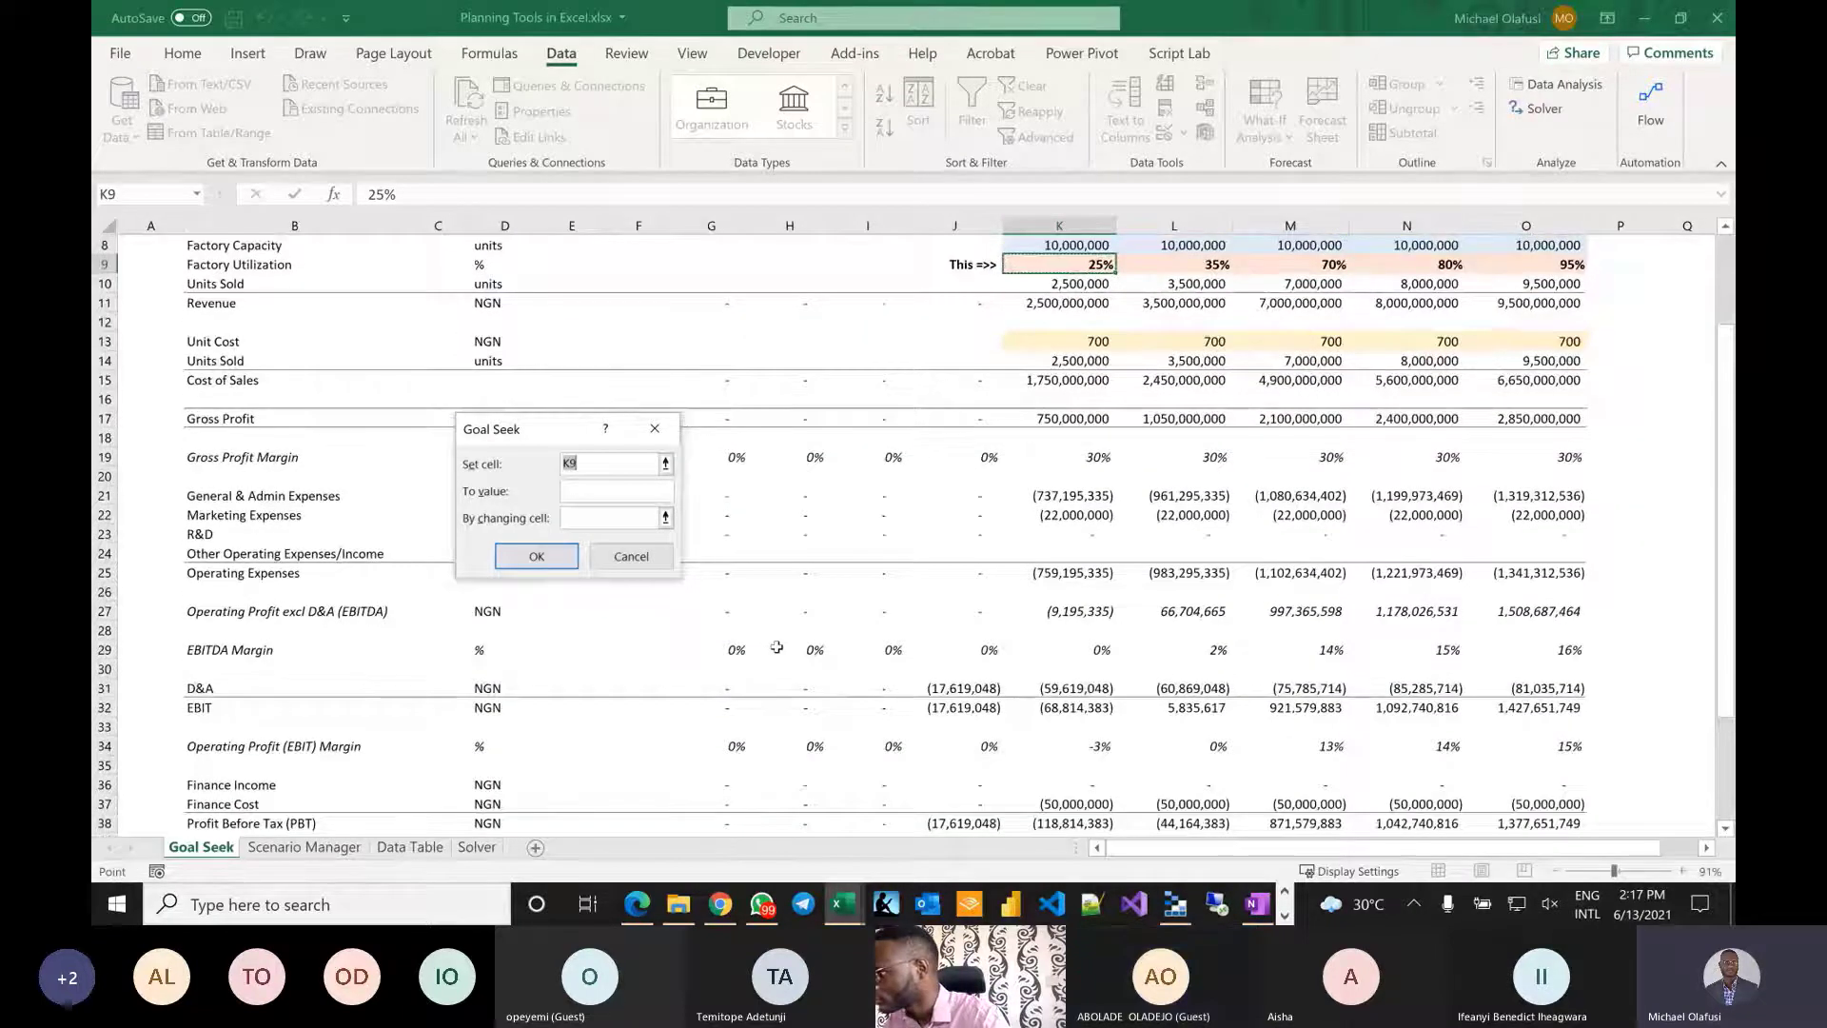
pyautogui.scroll(-1, 894, 602)
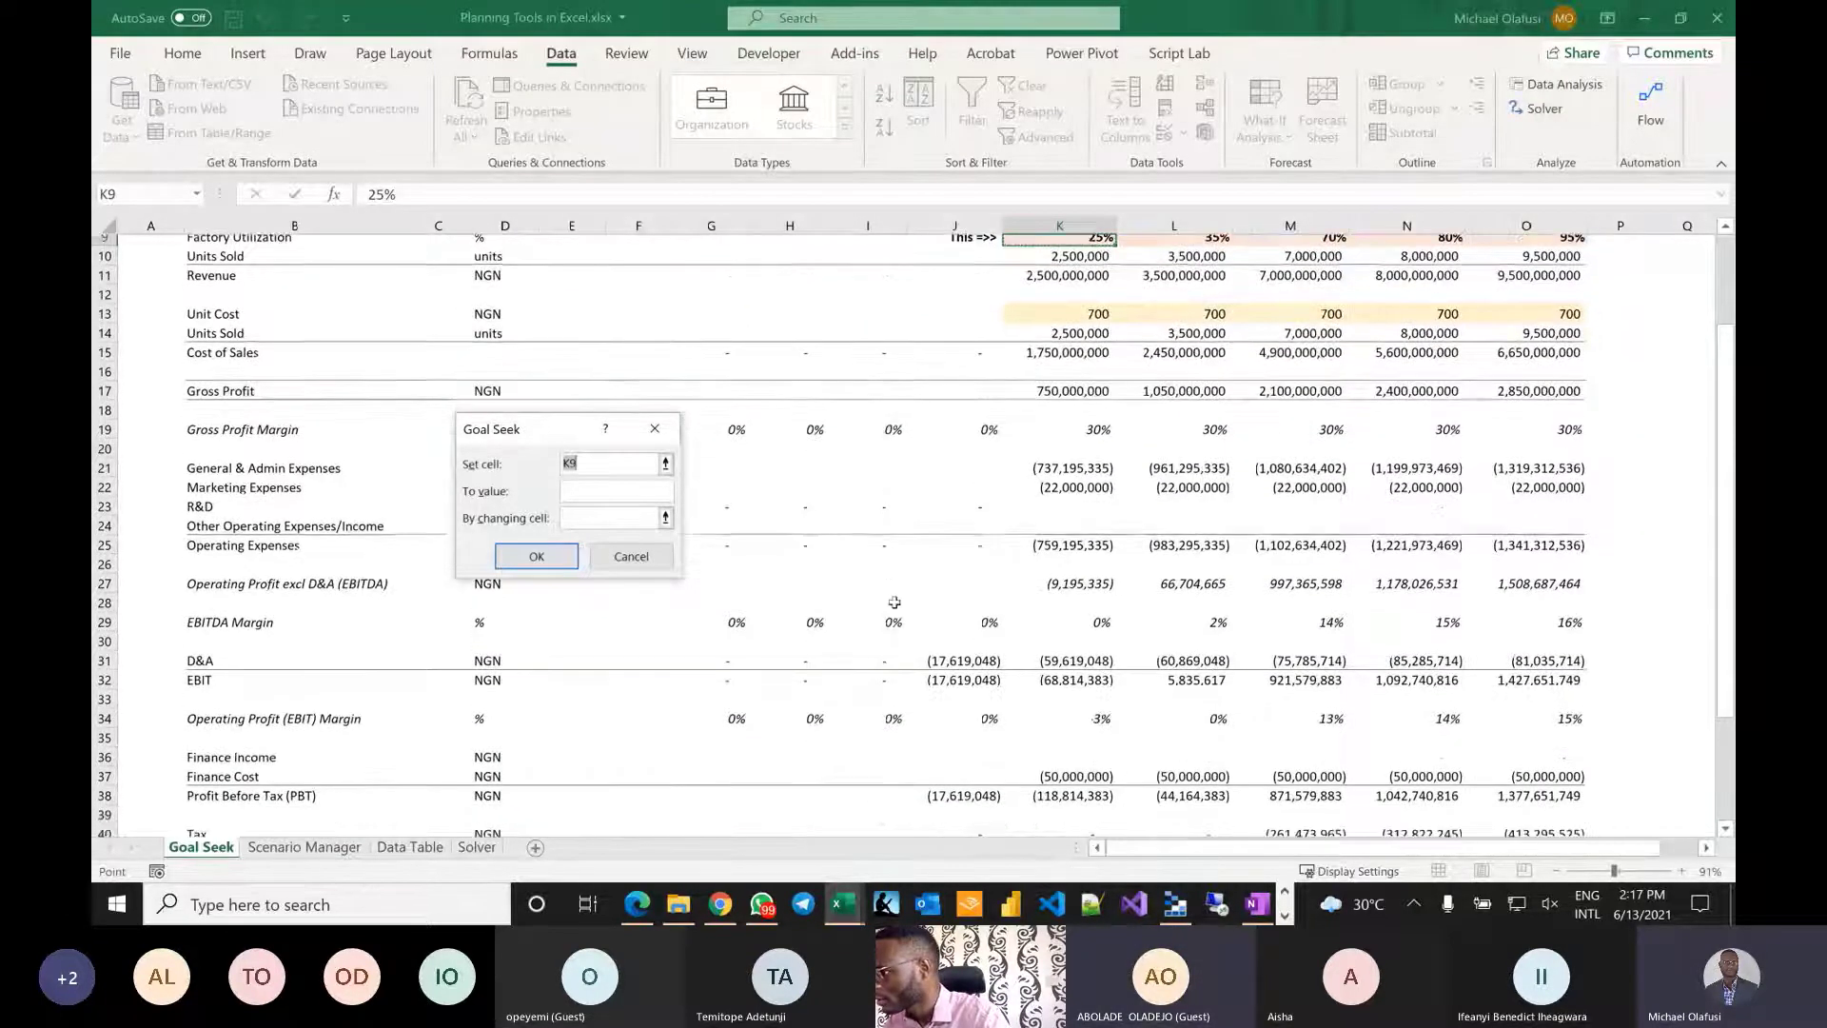
pyautogui.scroll(-2, 894, 603)
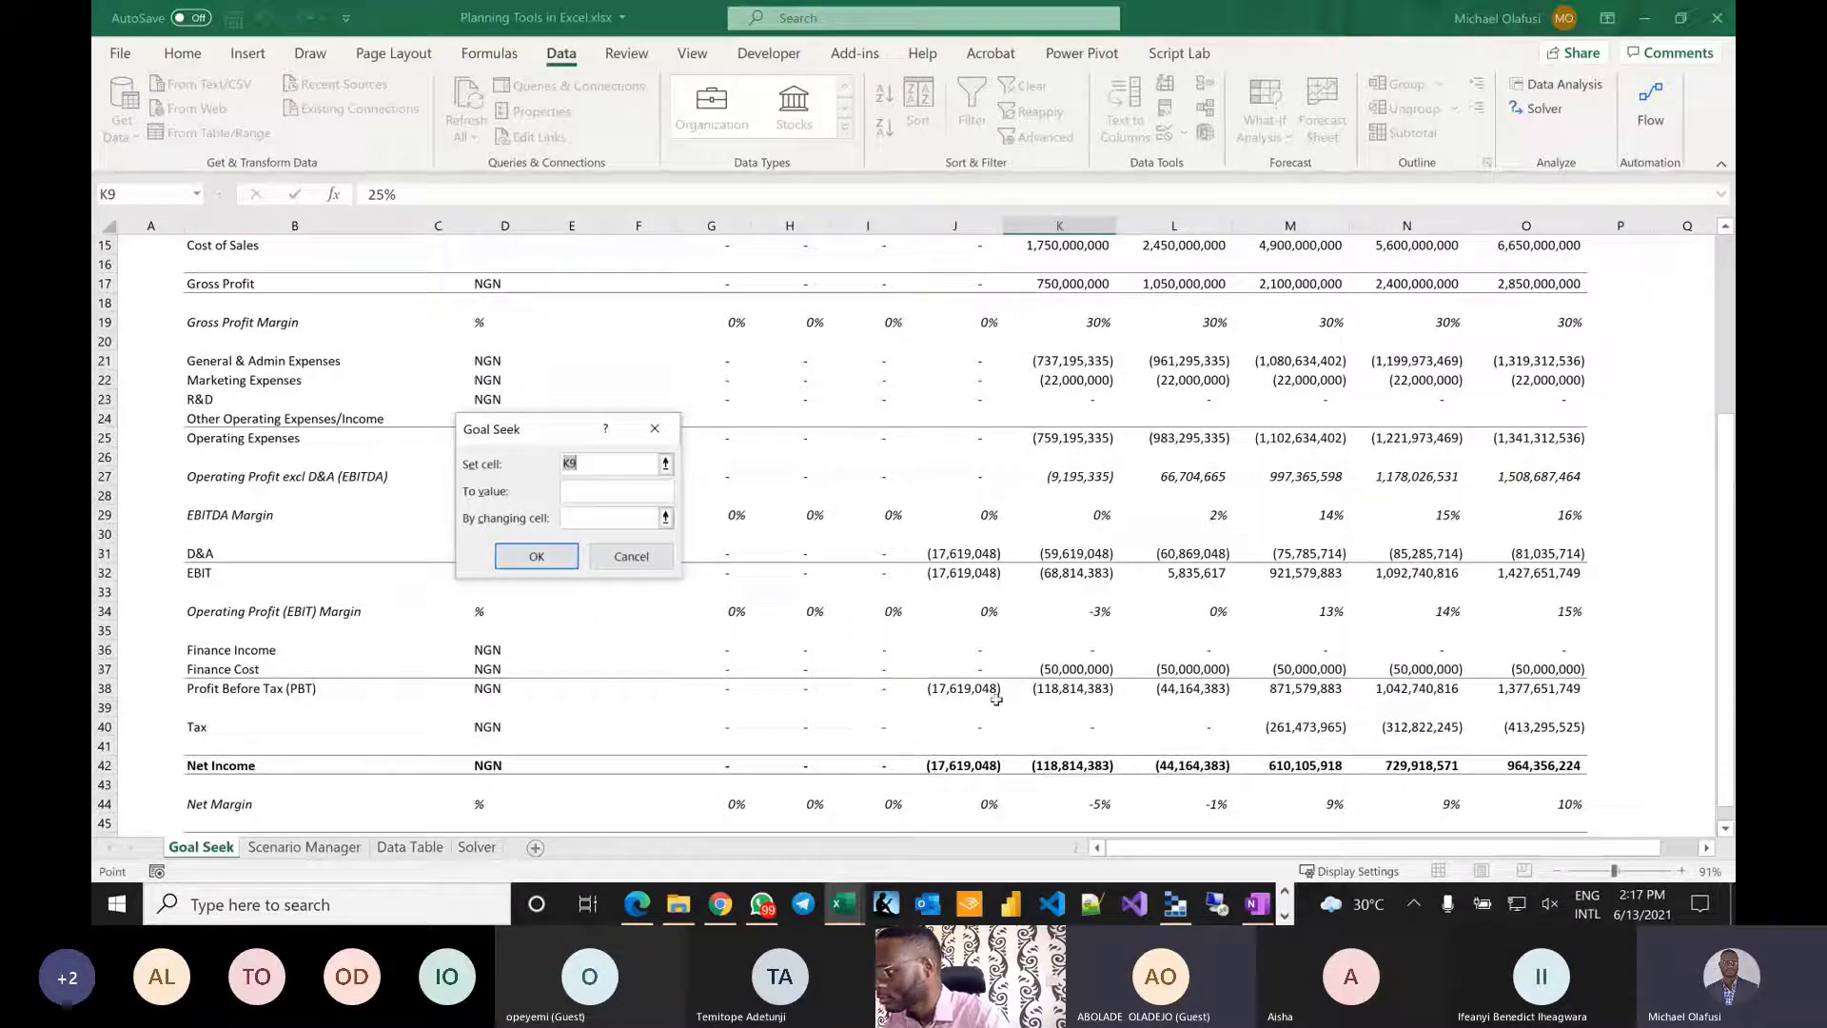
pyautogui.scroll(1, 995, 700)
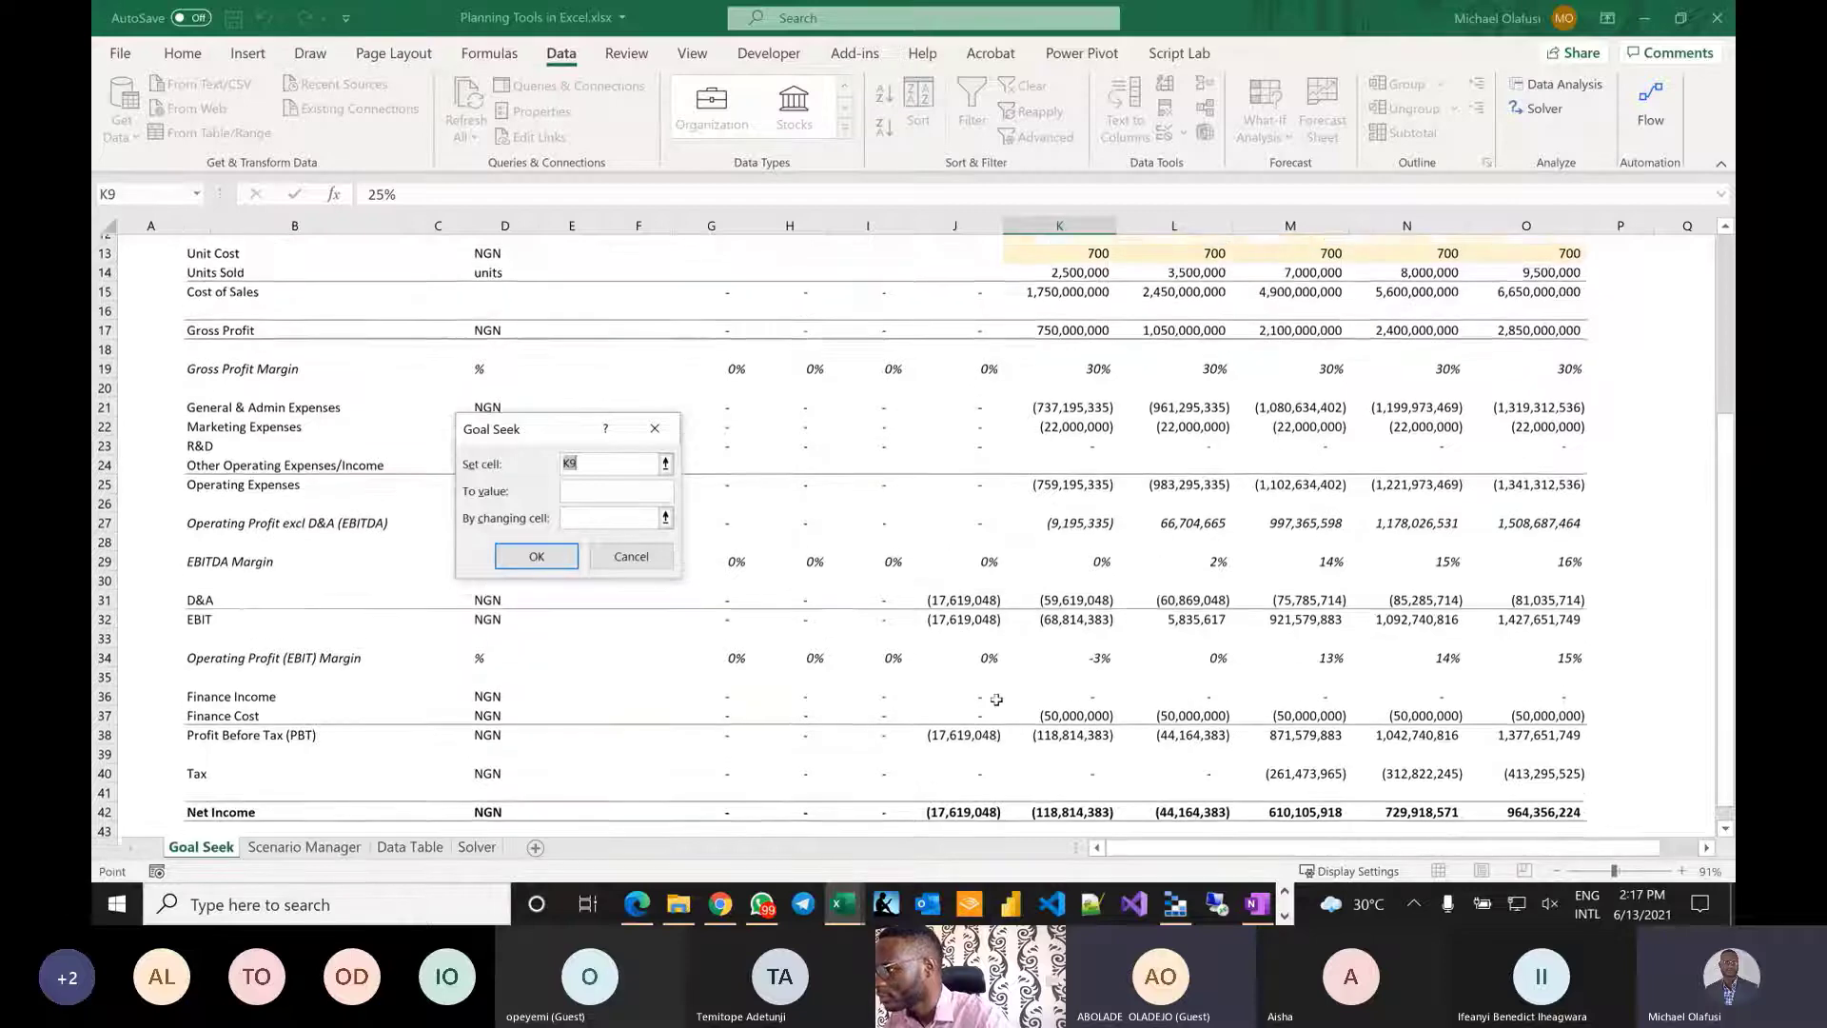
pyautogui.scroll(-2, 995, 699)
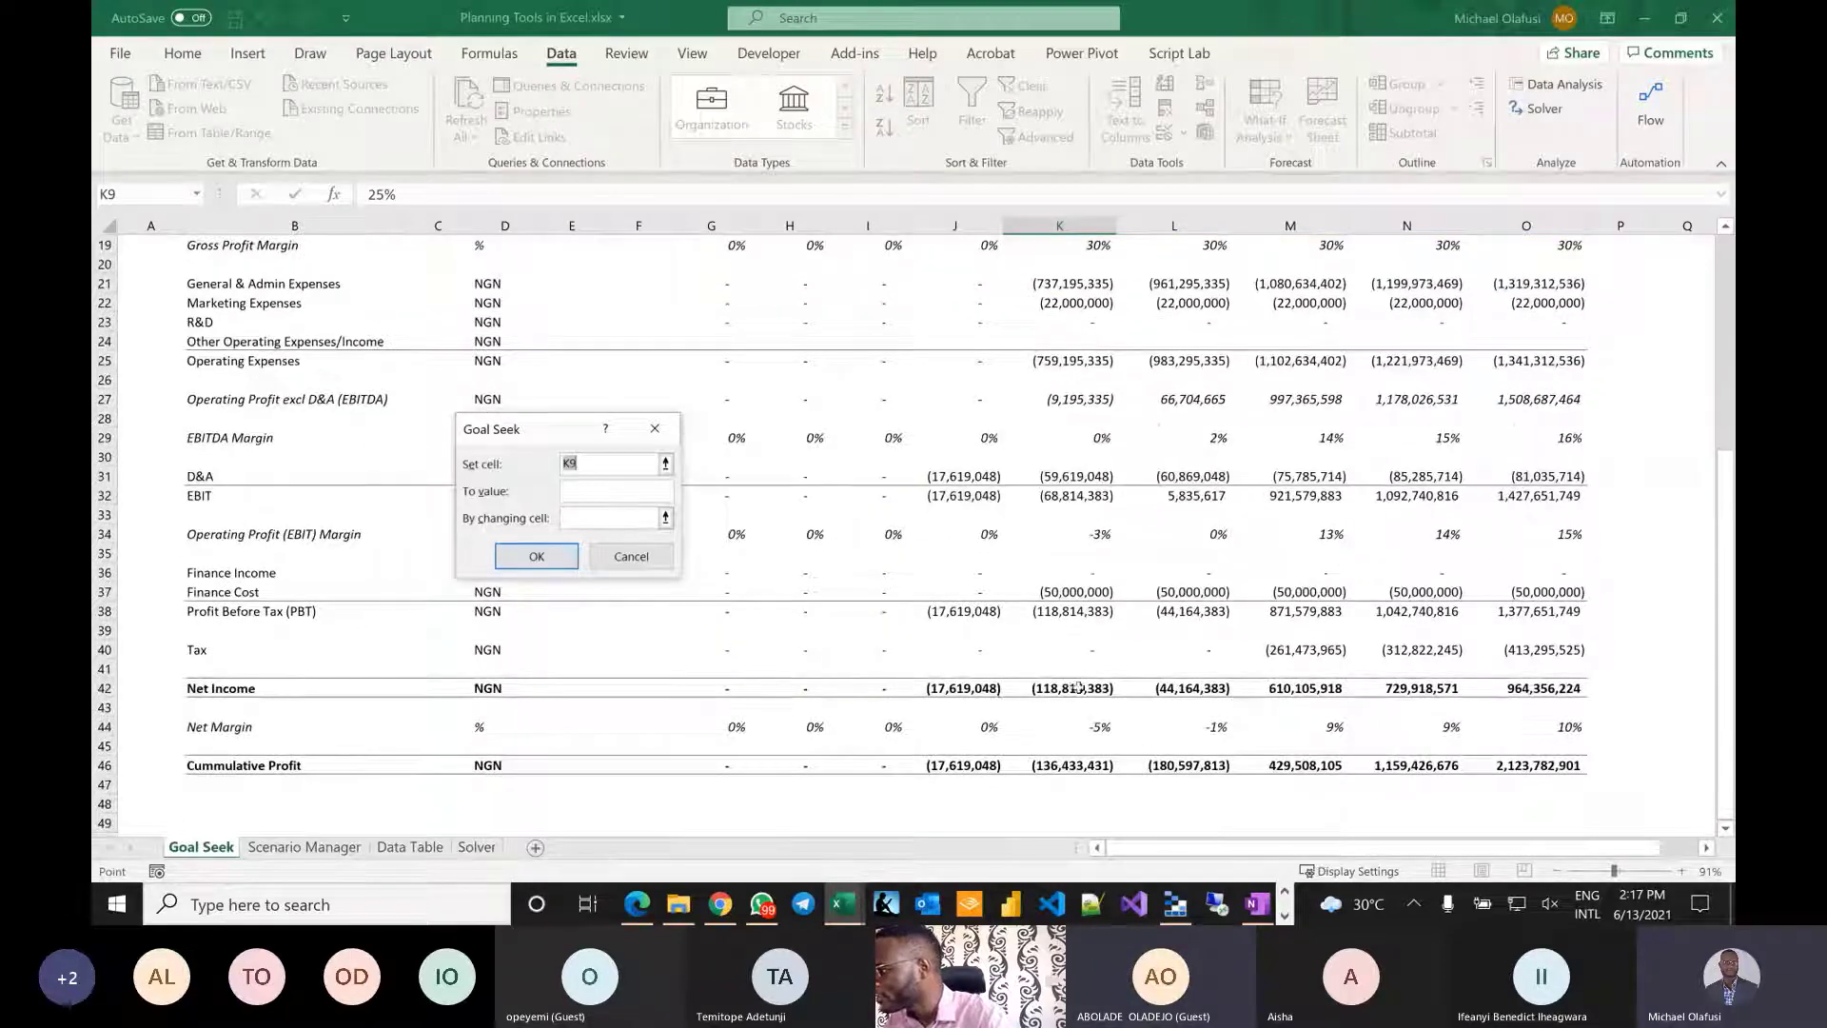
pyautogui.click(1081, 689)
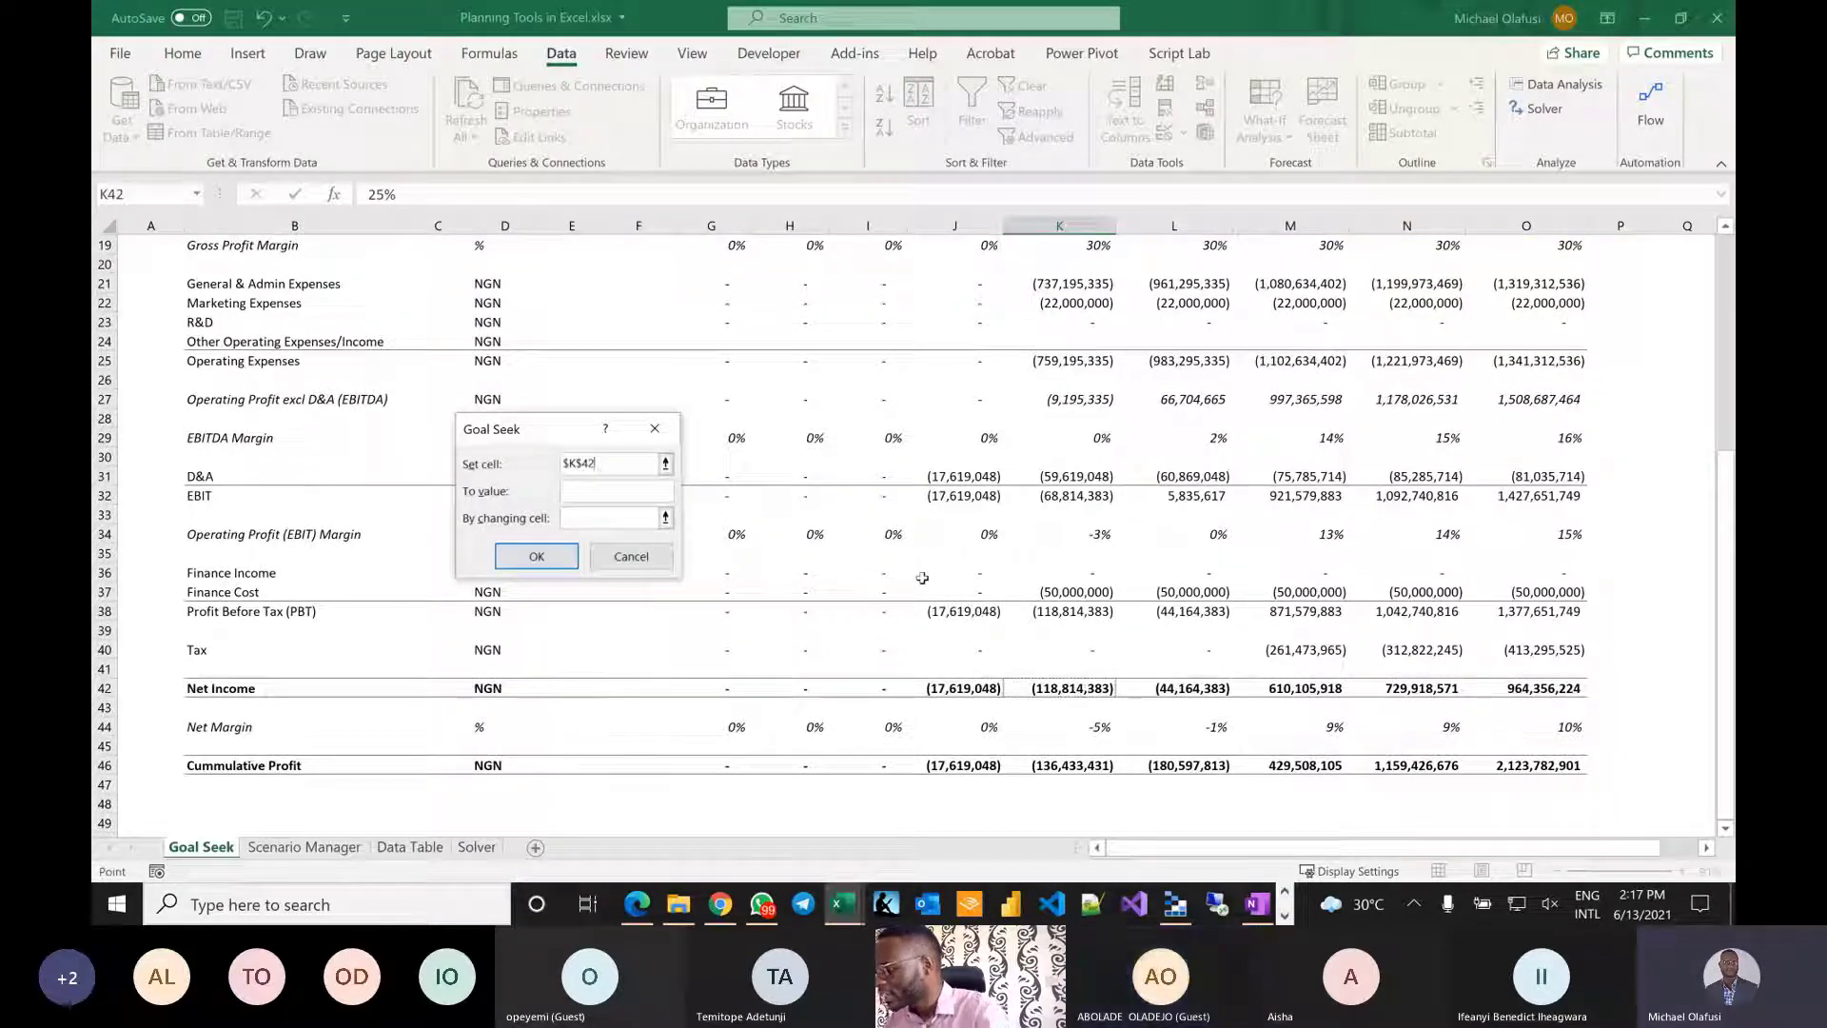
# Clear the Goal Seek set cell, pick the 2021 Net Income cell again and cancel the Goal Seek.
pyautogui.press('BackSpace')
pyautogui.press('BackSpace')
pyautogui.press('BackSpace')
pyautogui.press('BackSpace')
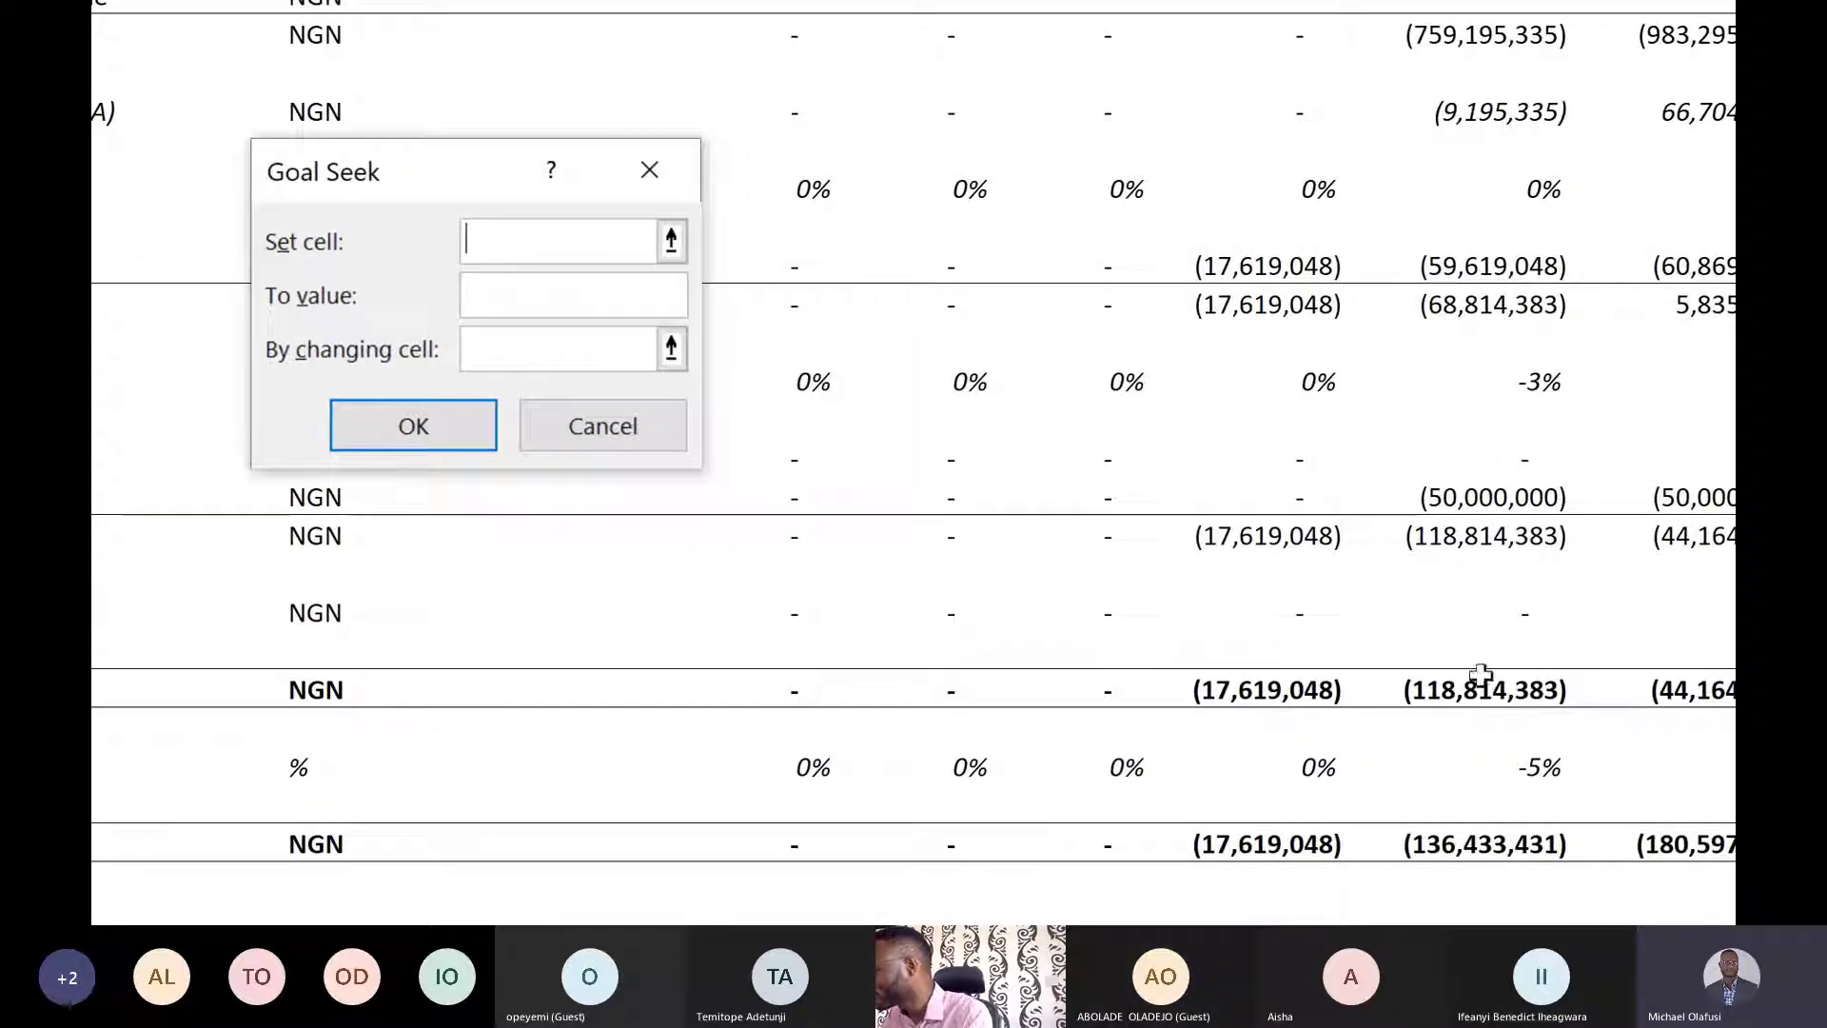
pyautogui.scroll(3, 1461, 381)
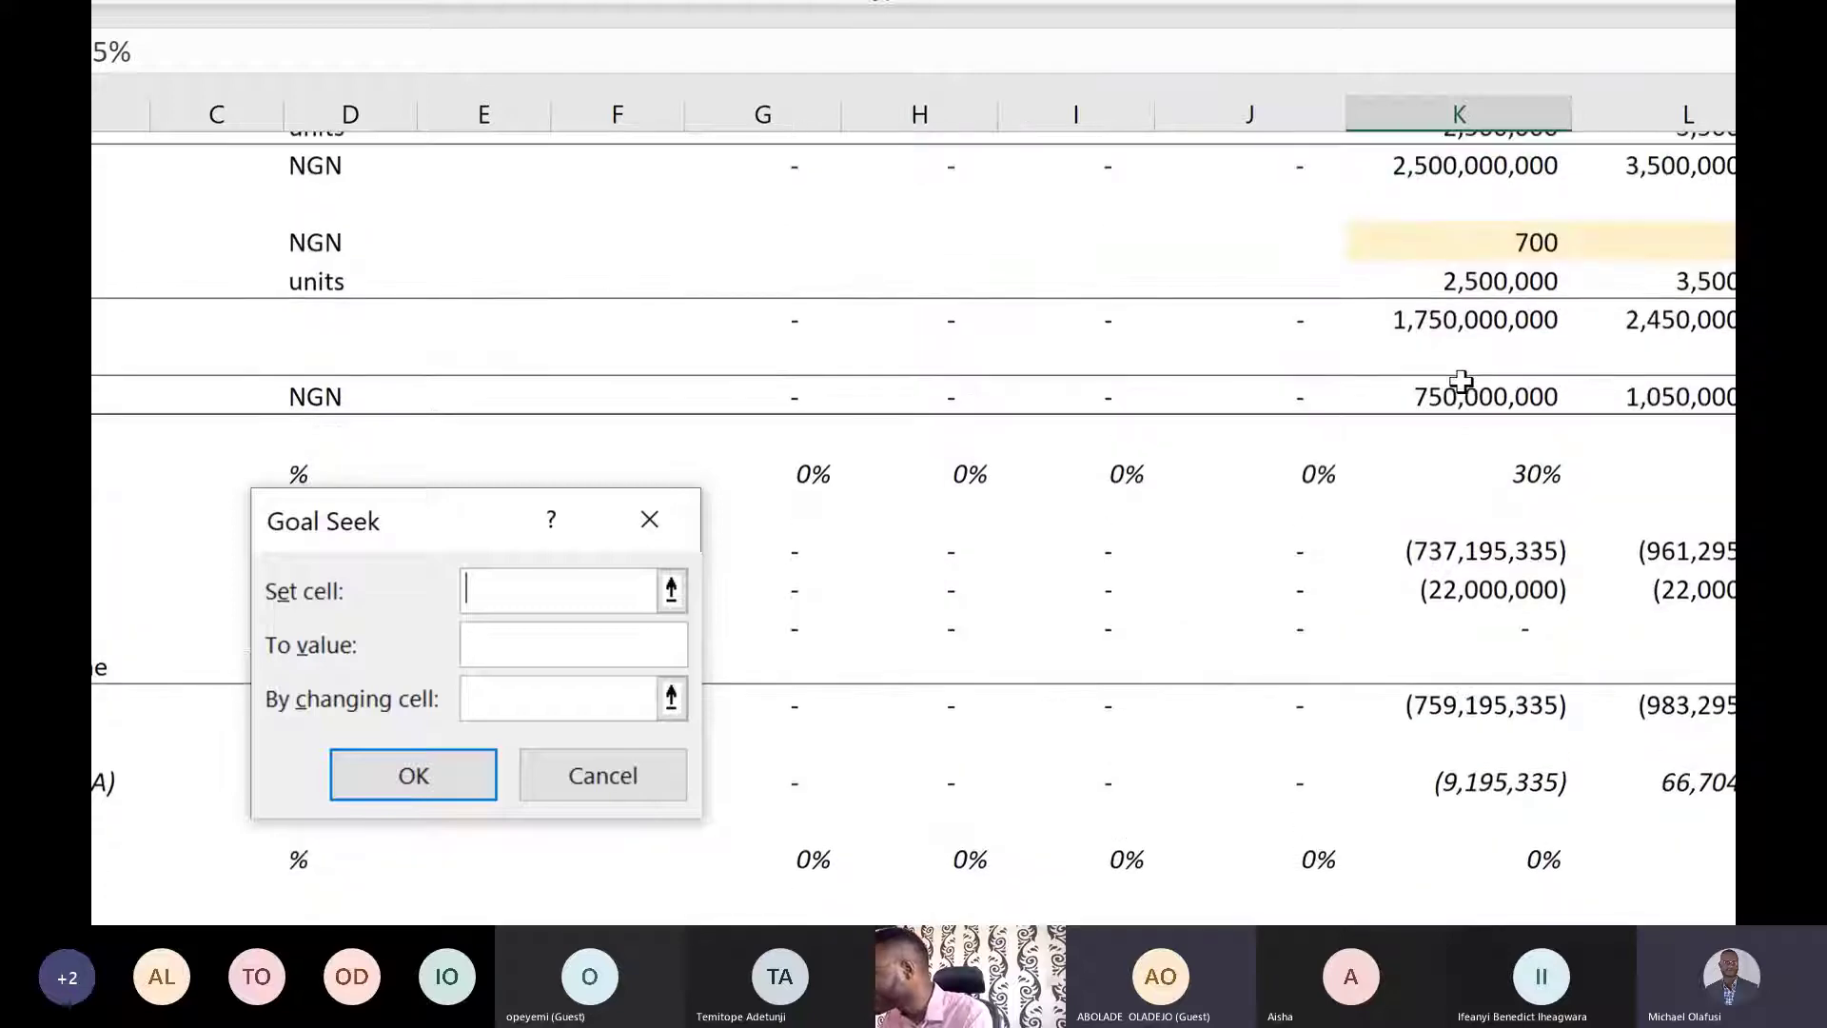
pyautogui.scroll(3, 1461, 381)
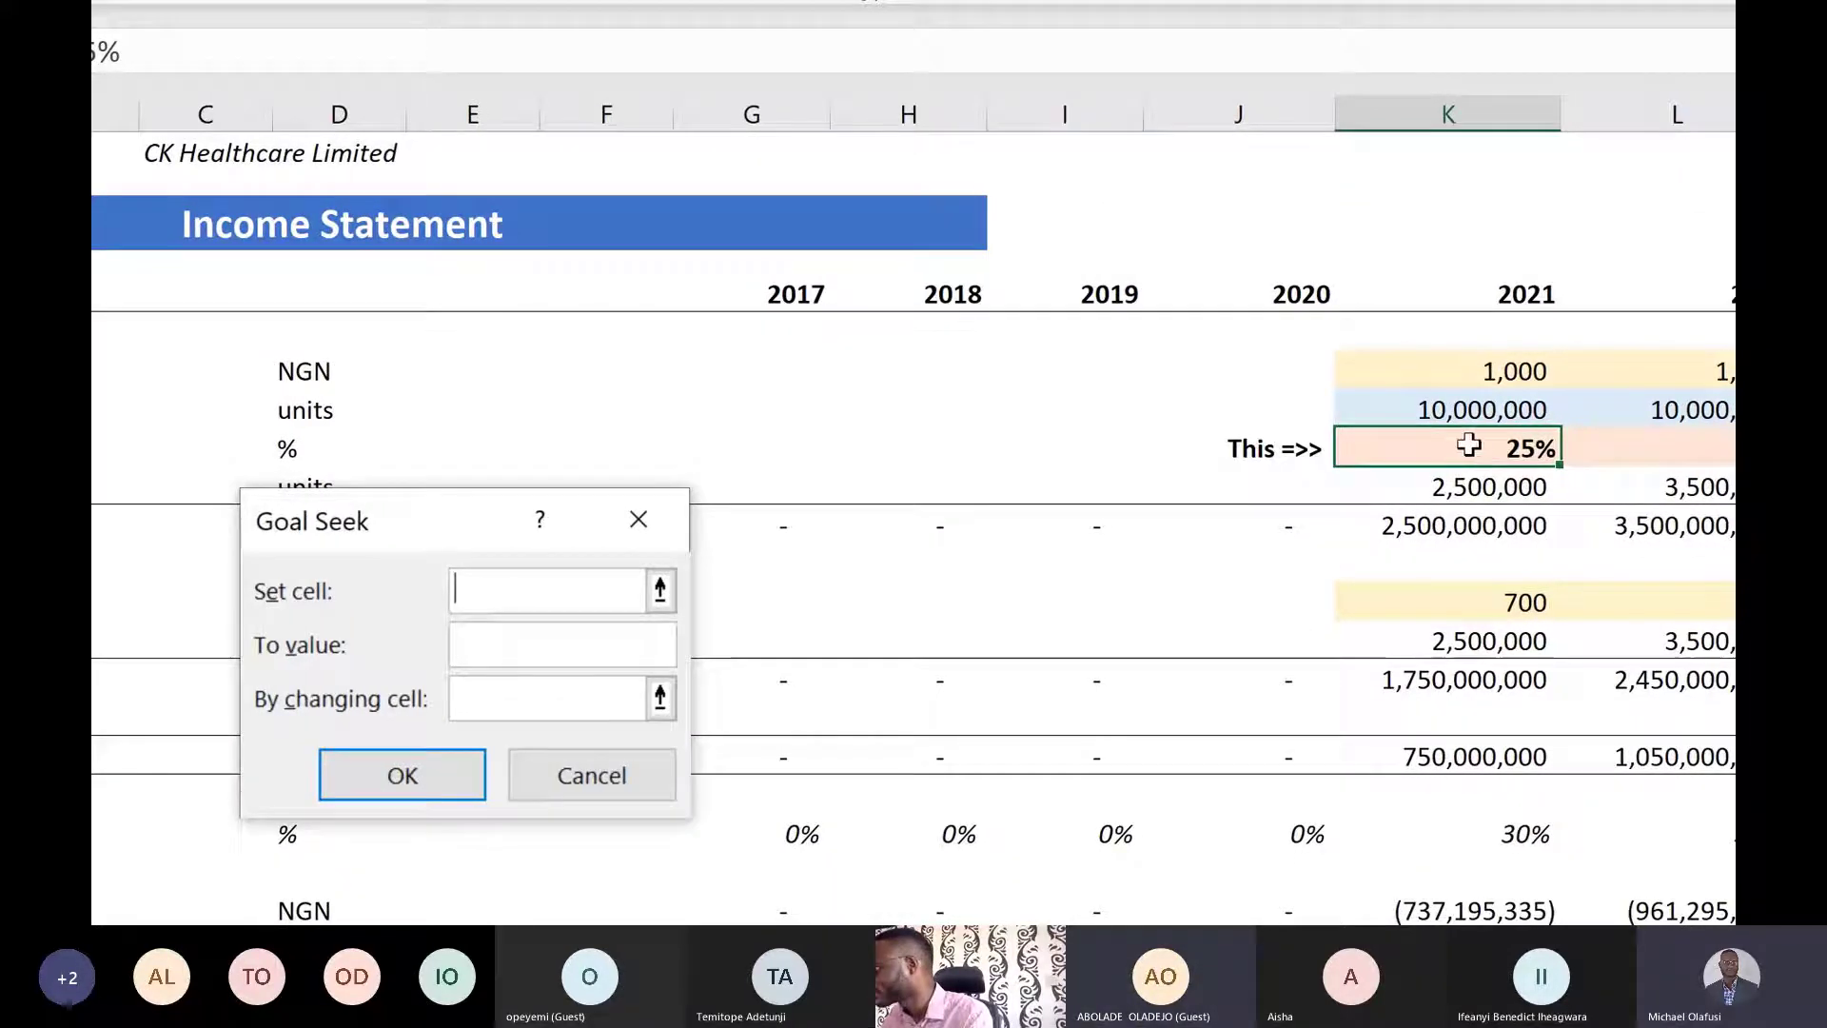
pyautogui.scroll(-10, 1443, 747)
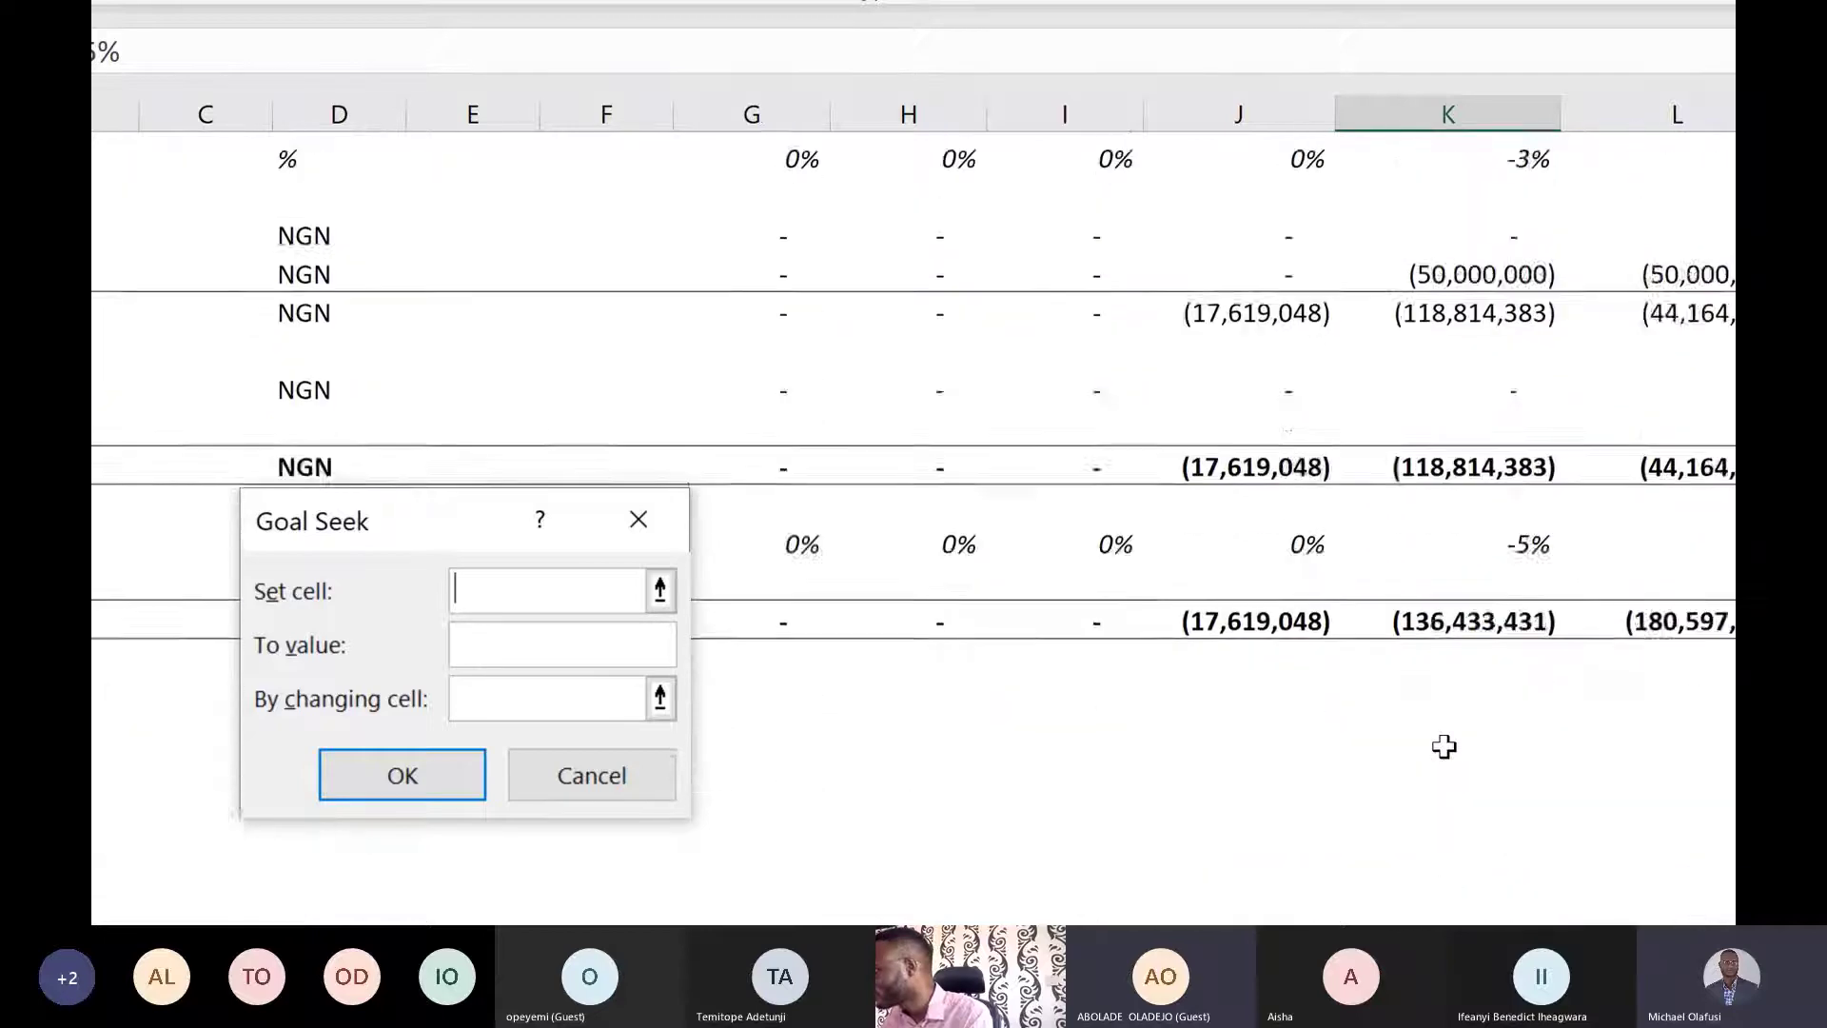
pyautogui.click(1476, 577)
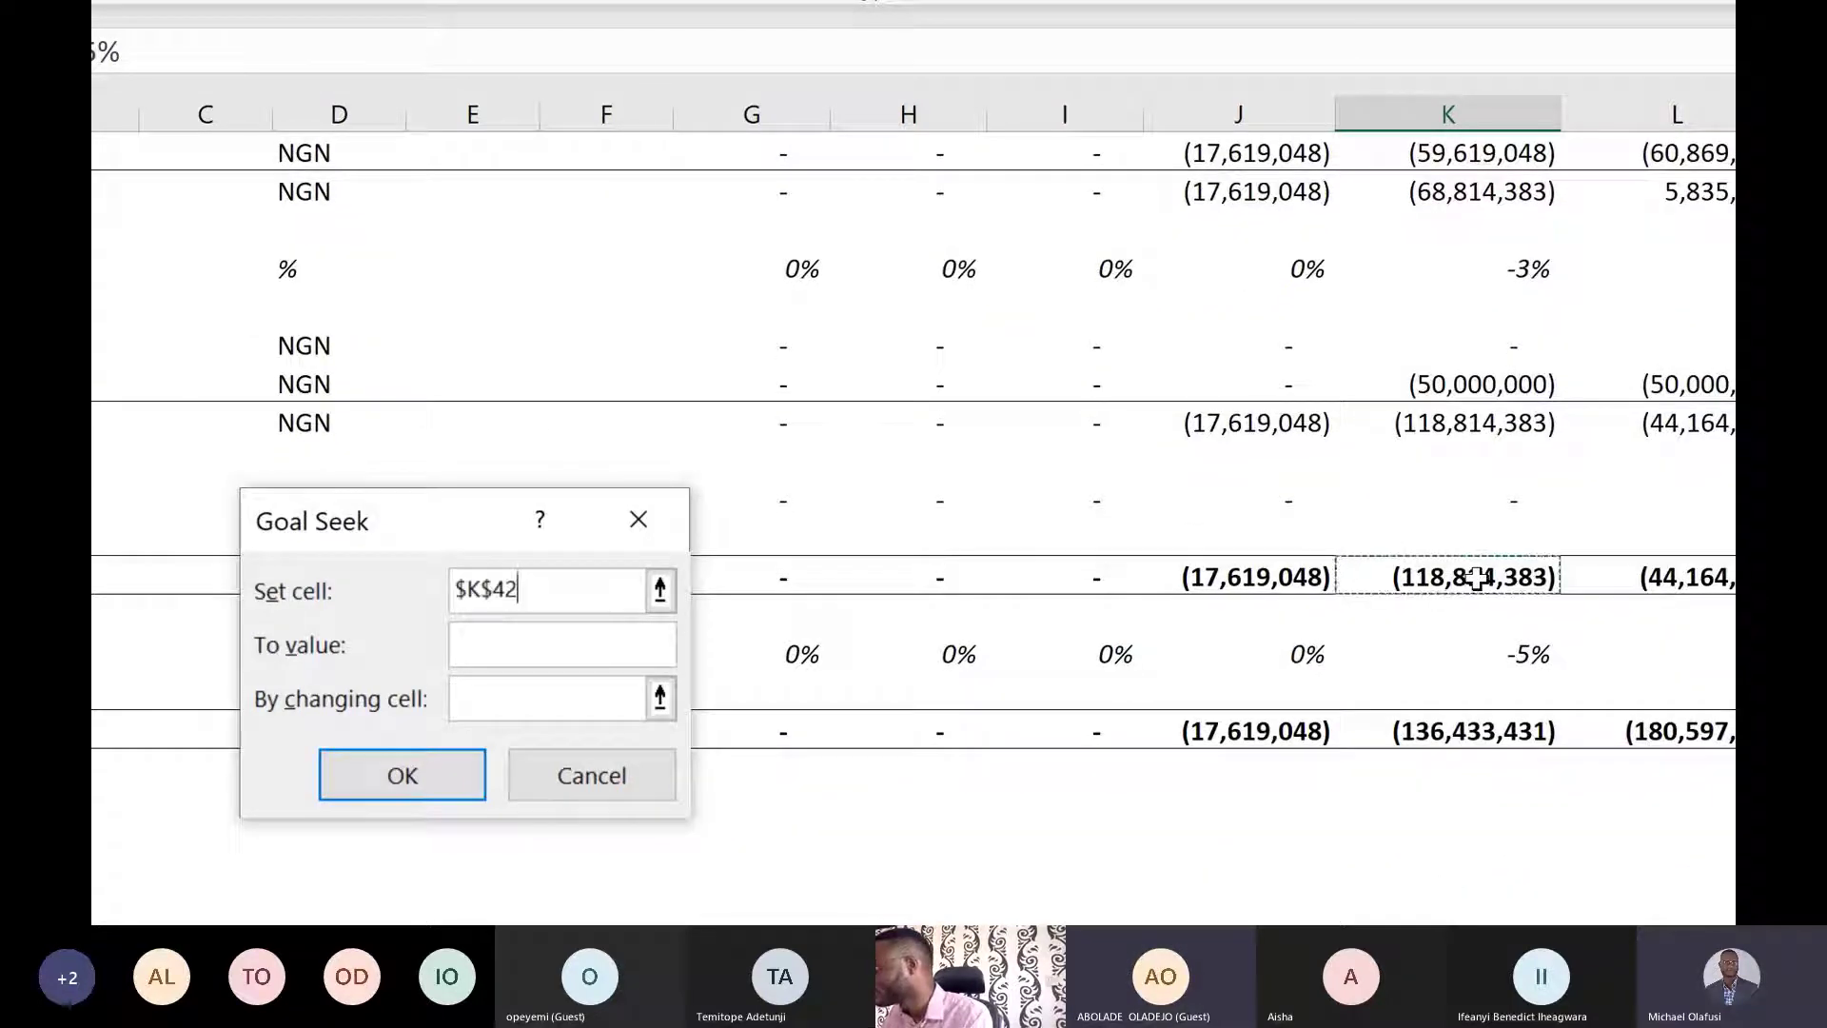
pyautogui.press('Escape')
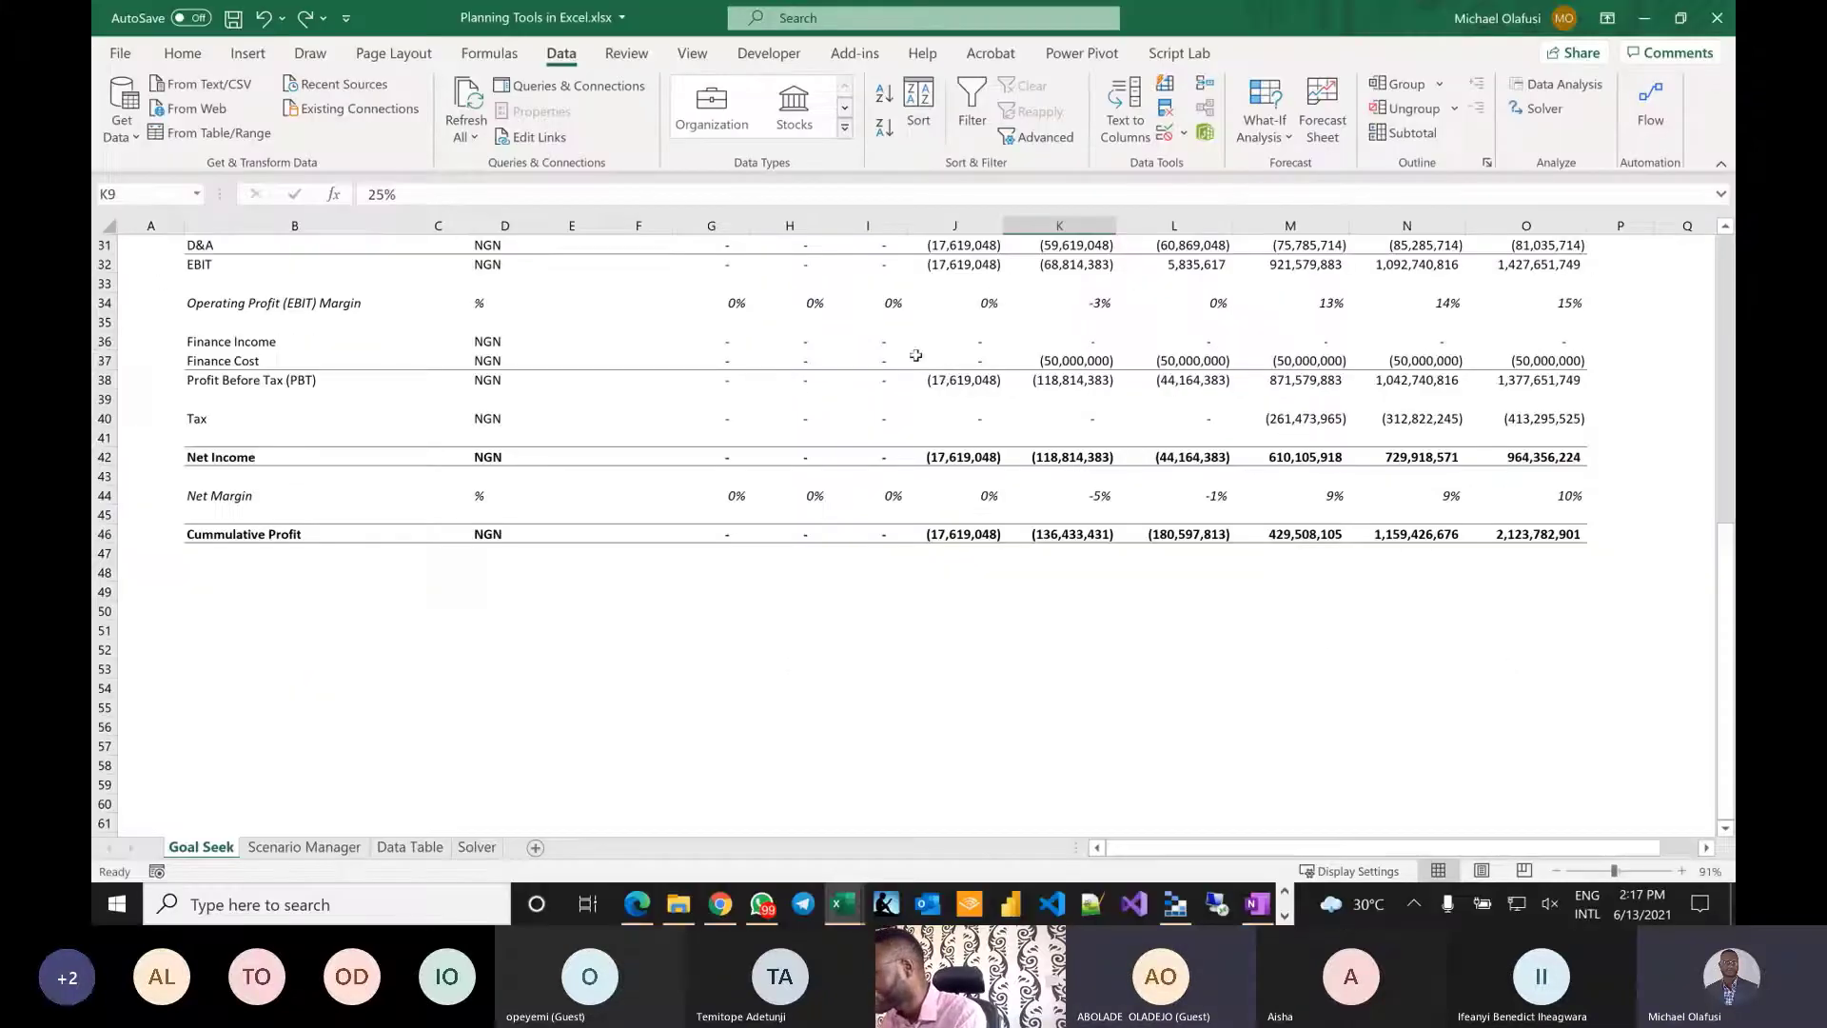
# Open a new Goal Seek and use the 2021 Net Income, cell K42, as its set cell.
pyautogui.scroll(3, 980, 466)
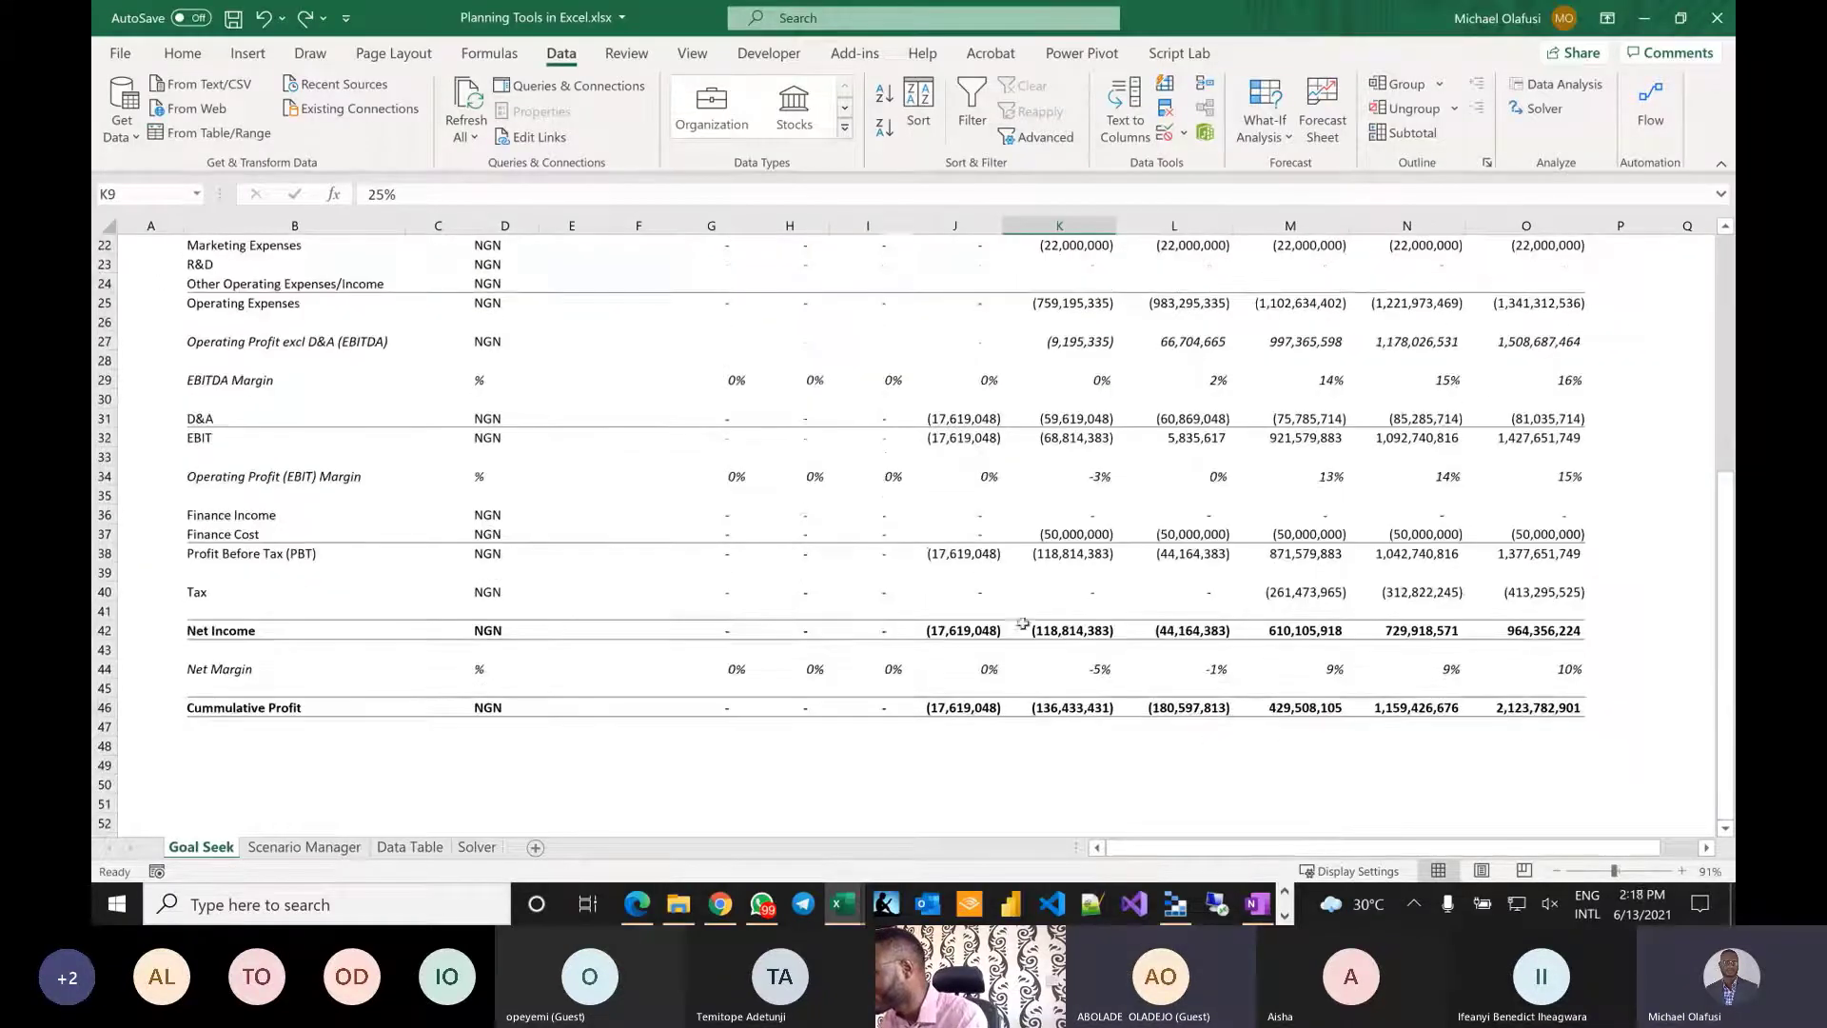
pyautogui.scroll(2, 1013, 513)
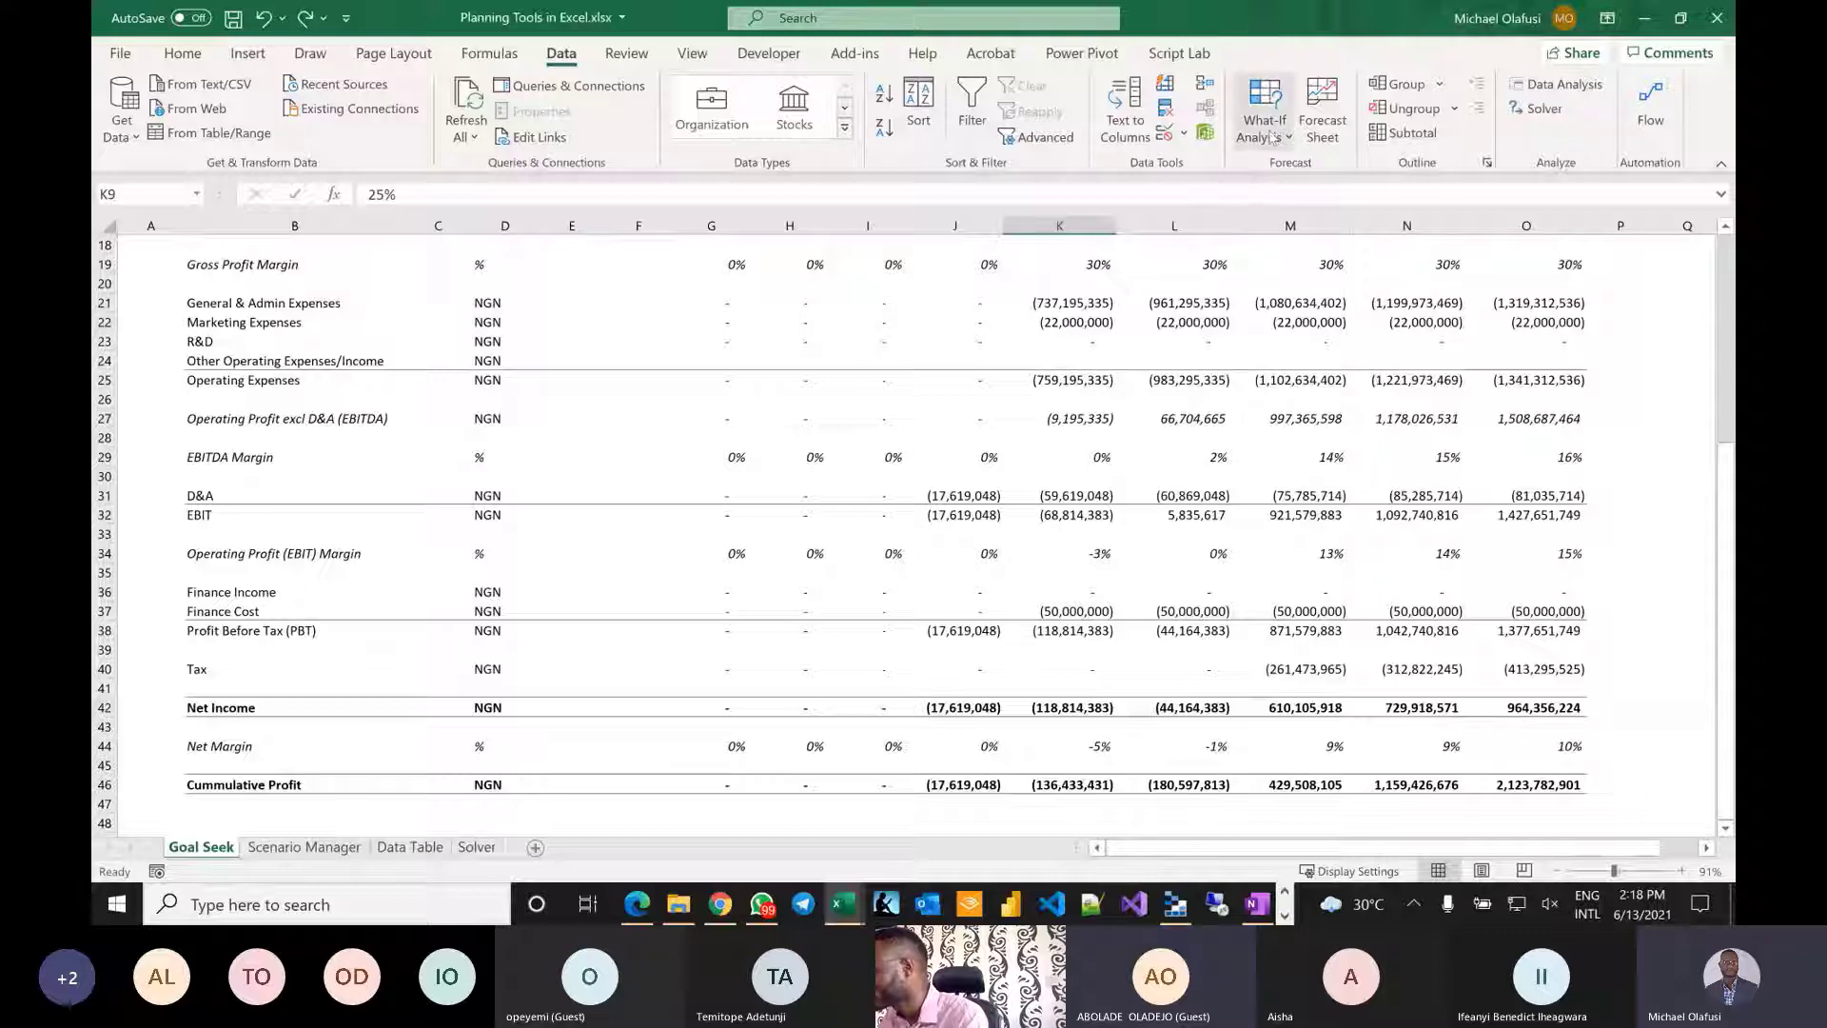
pyautogui.click(1264, 128)
pyautogui.click(1304, 199)
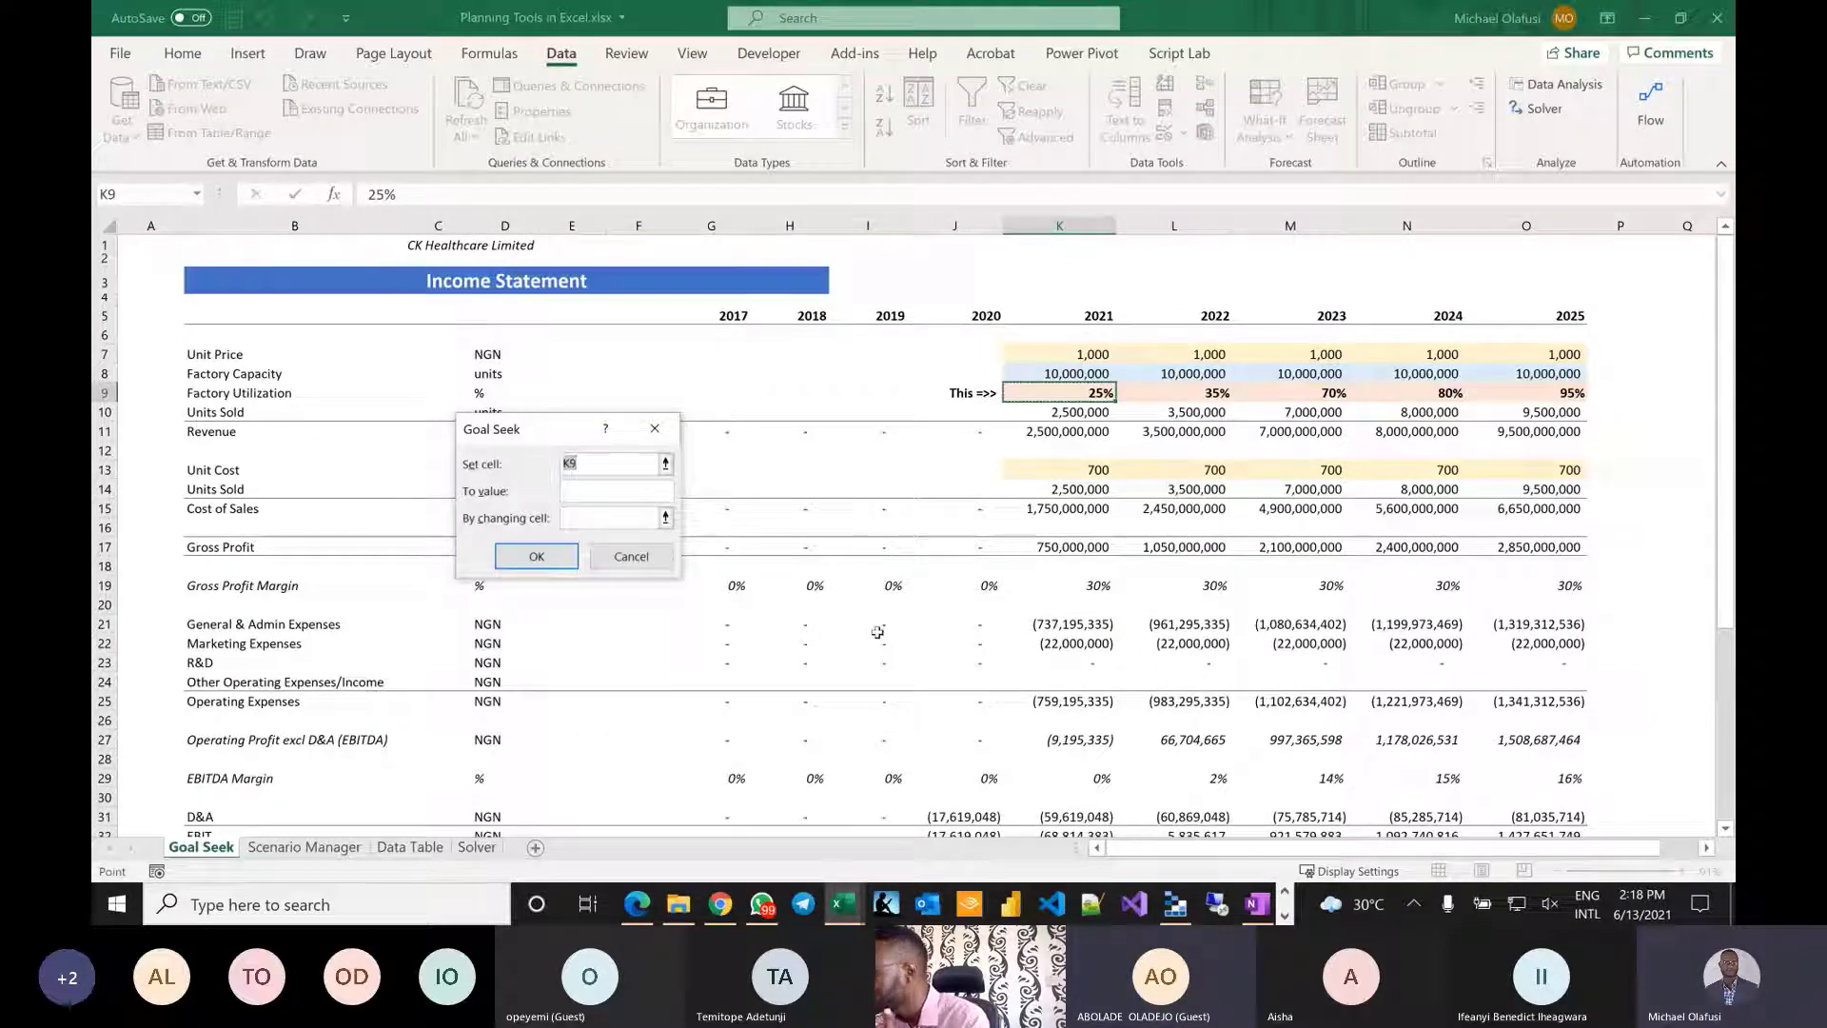
pyautogui.scroll(-2, 878, 632)
pyautogui.scroll(-3, 877, 632)
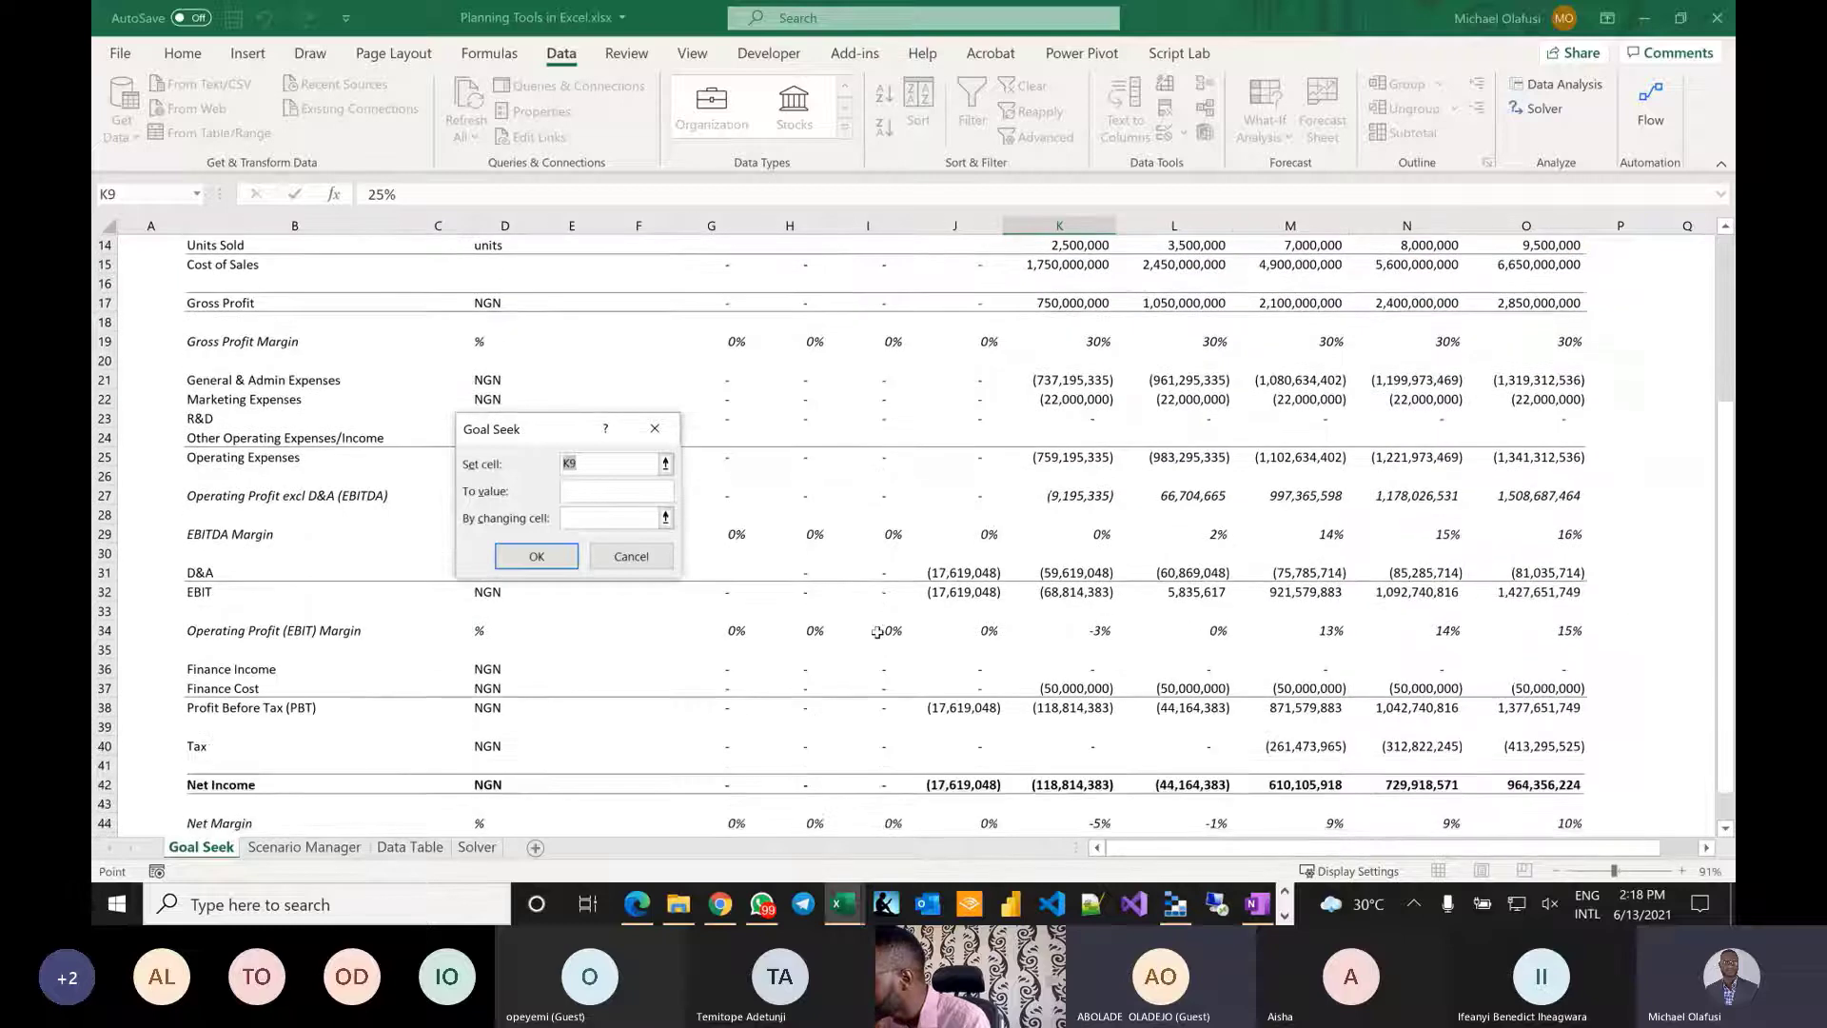
pyautogui.scroll(-1, 877, 632)
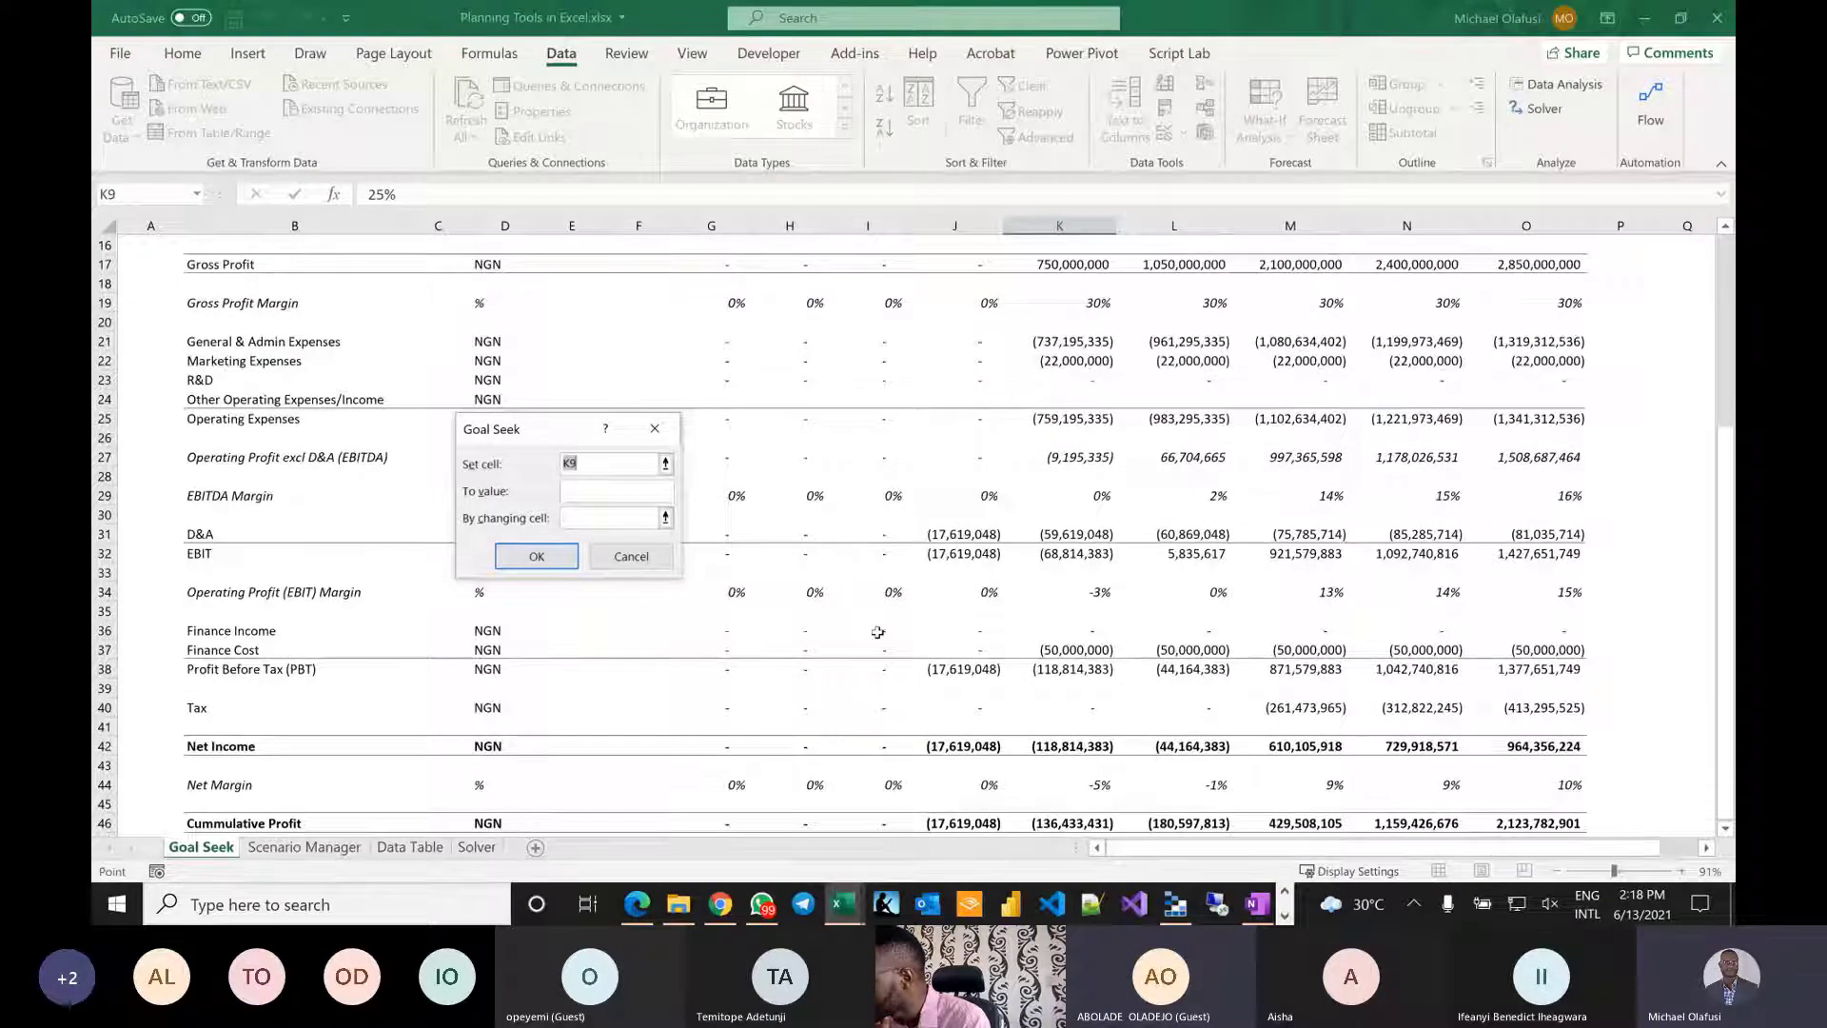
pyautogui.scroll(-2, 877, 632)
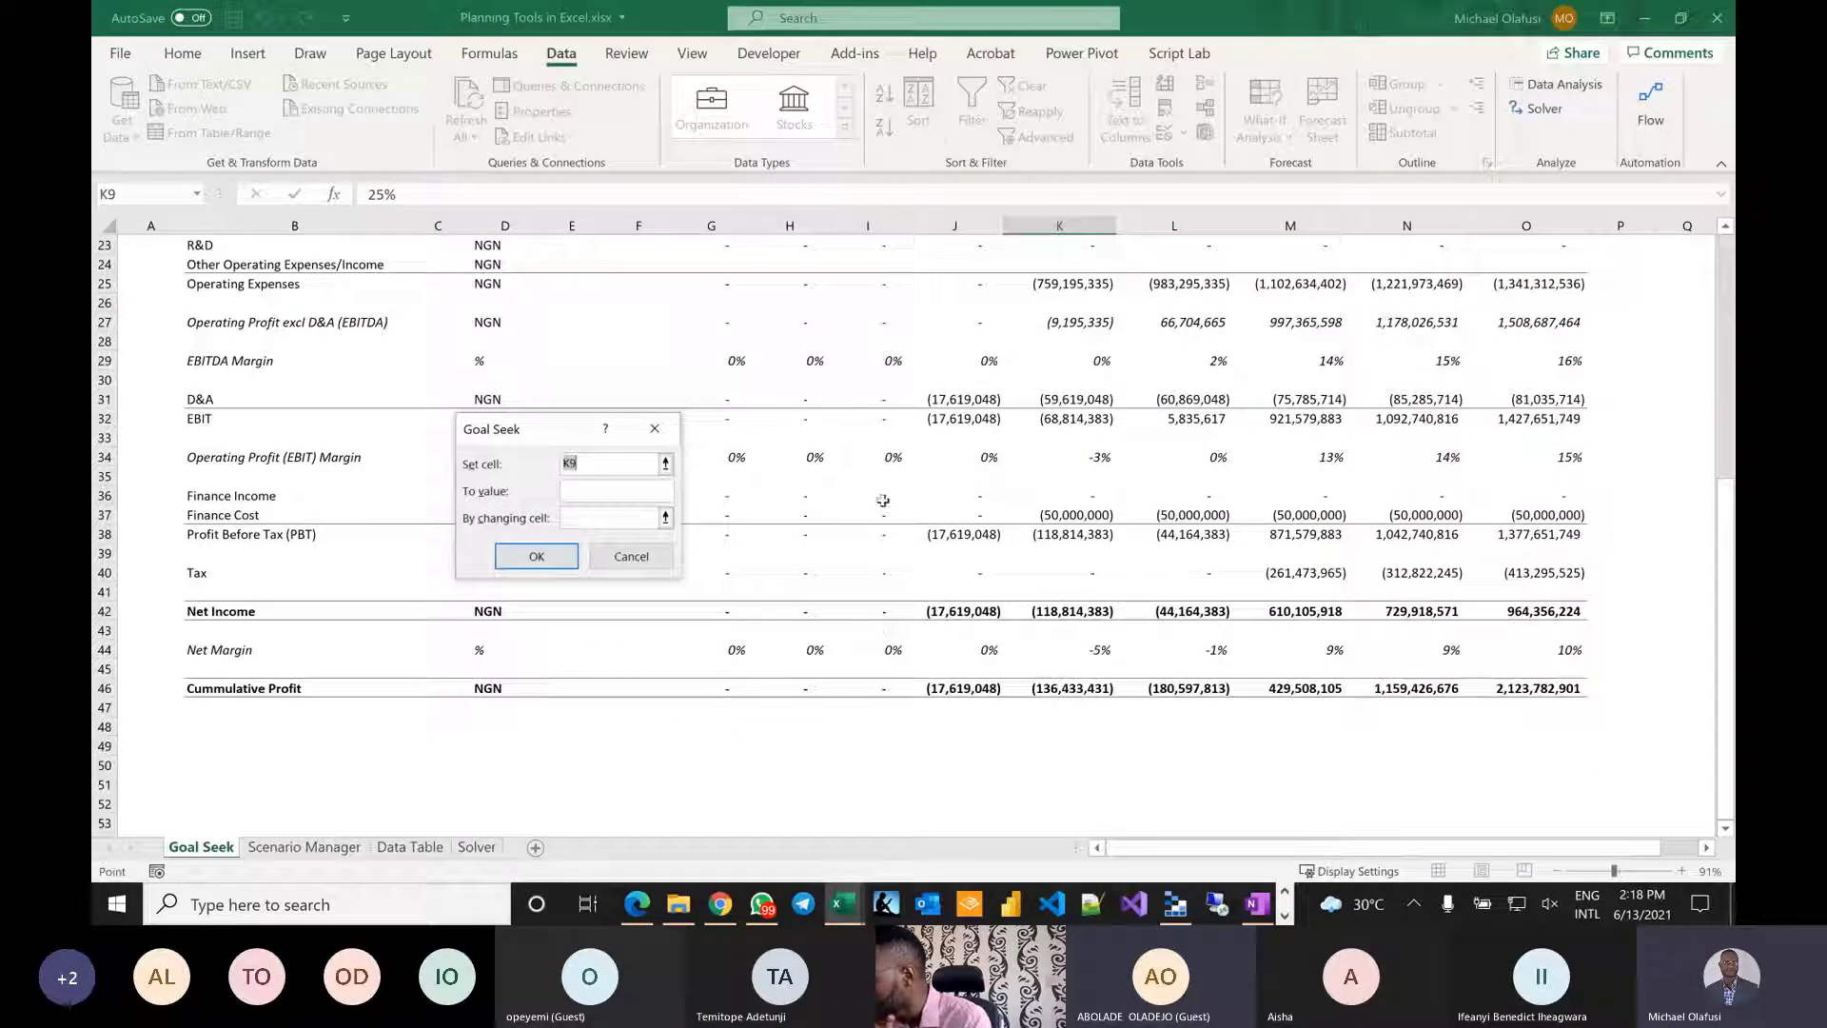
pyautogui.click(1079, 609)
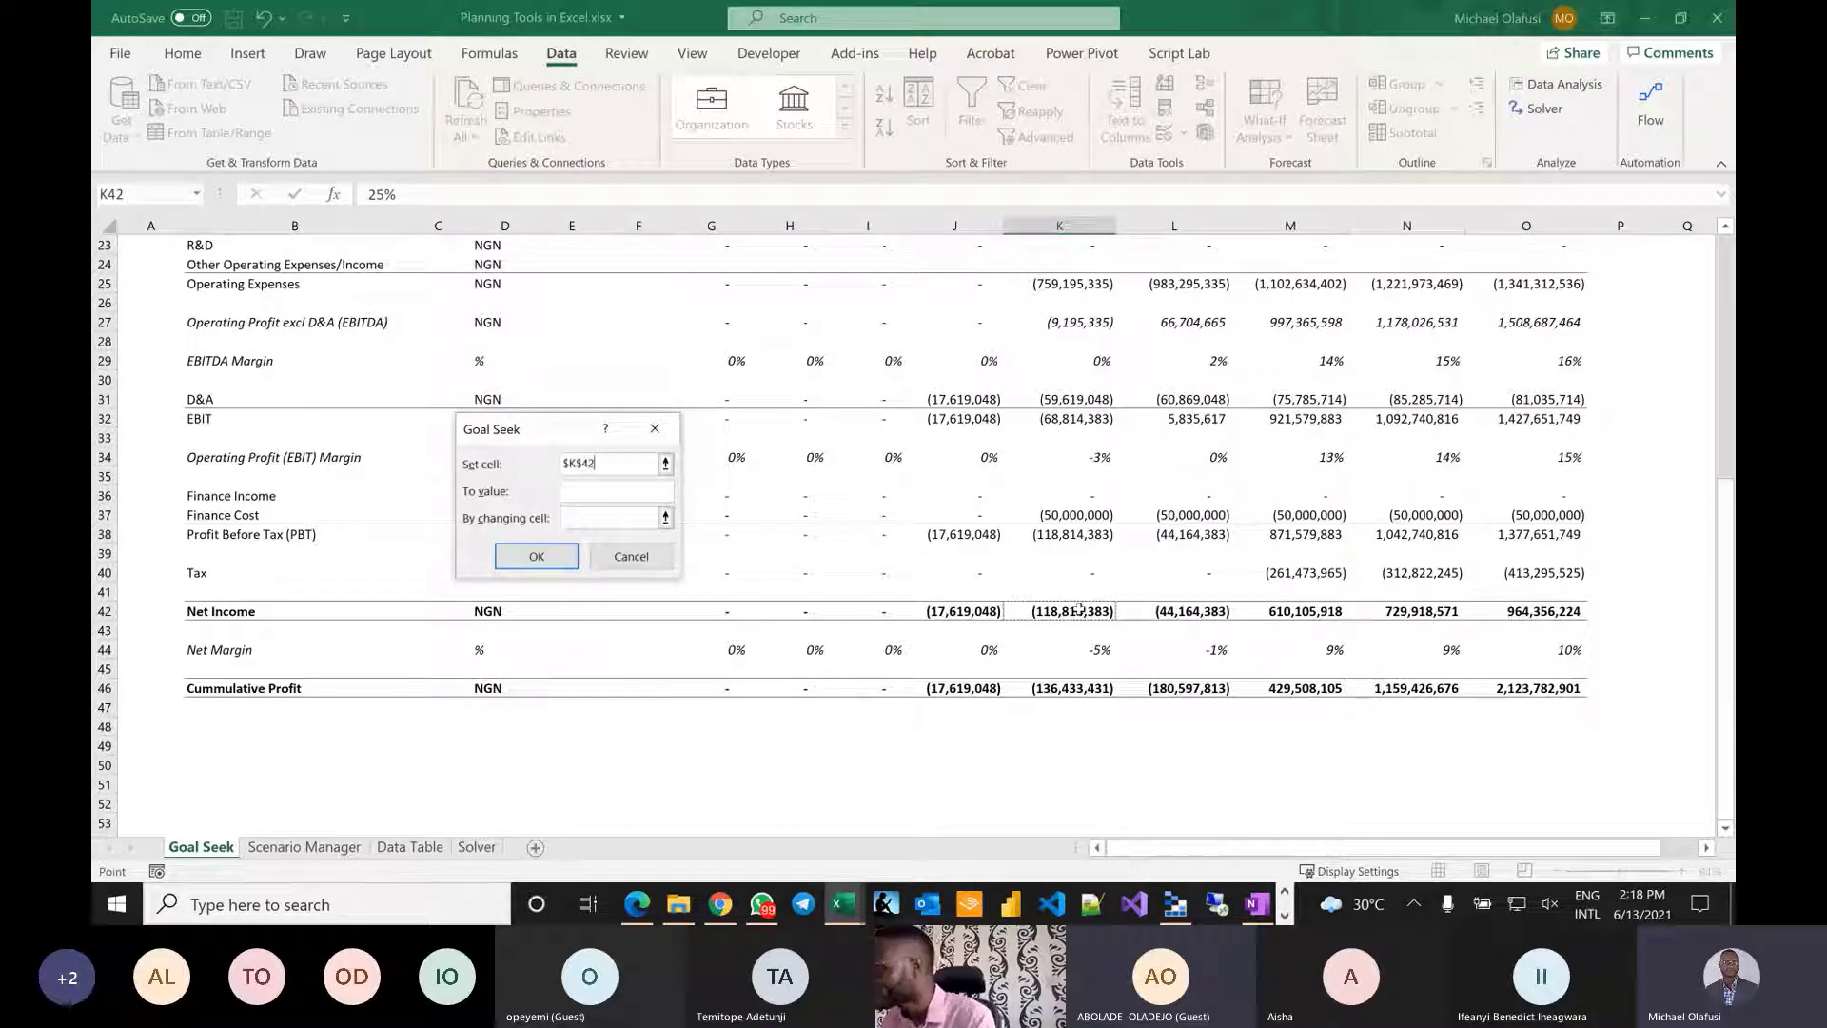
# Set the Goal Seek target value to 0 and the changing cell to the 2021 Factory Utilization, cell K9.
pyautogui.click(605, 487)
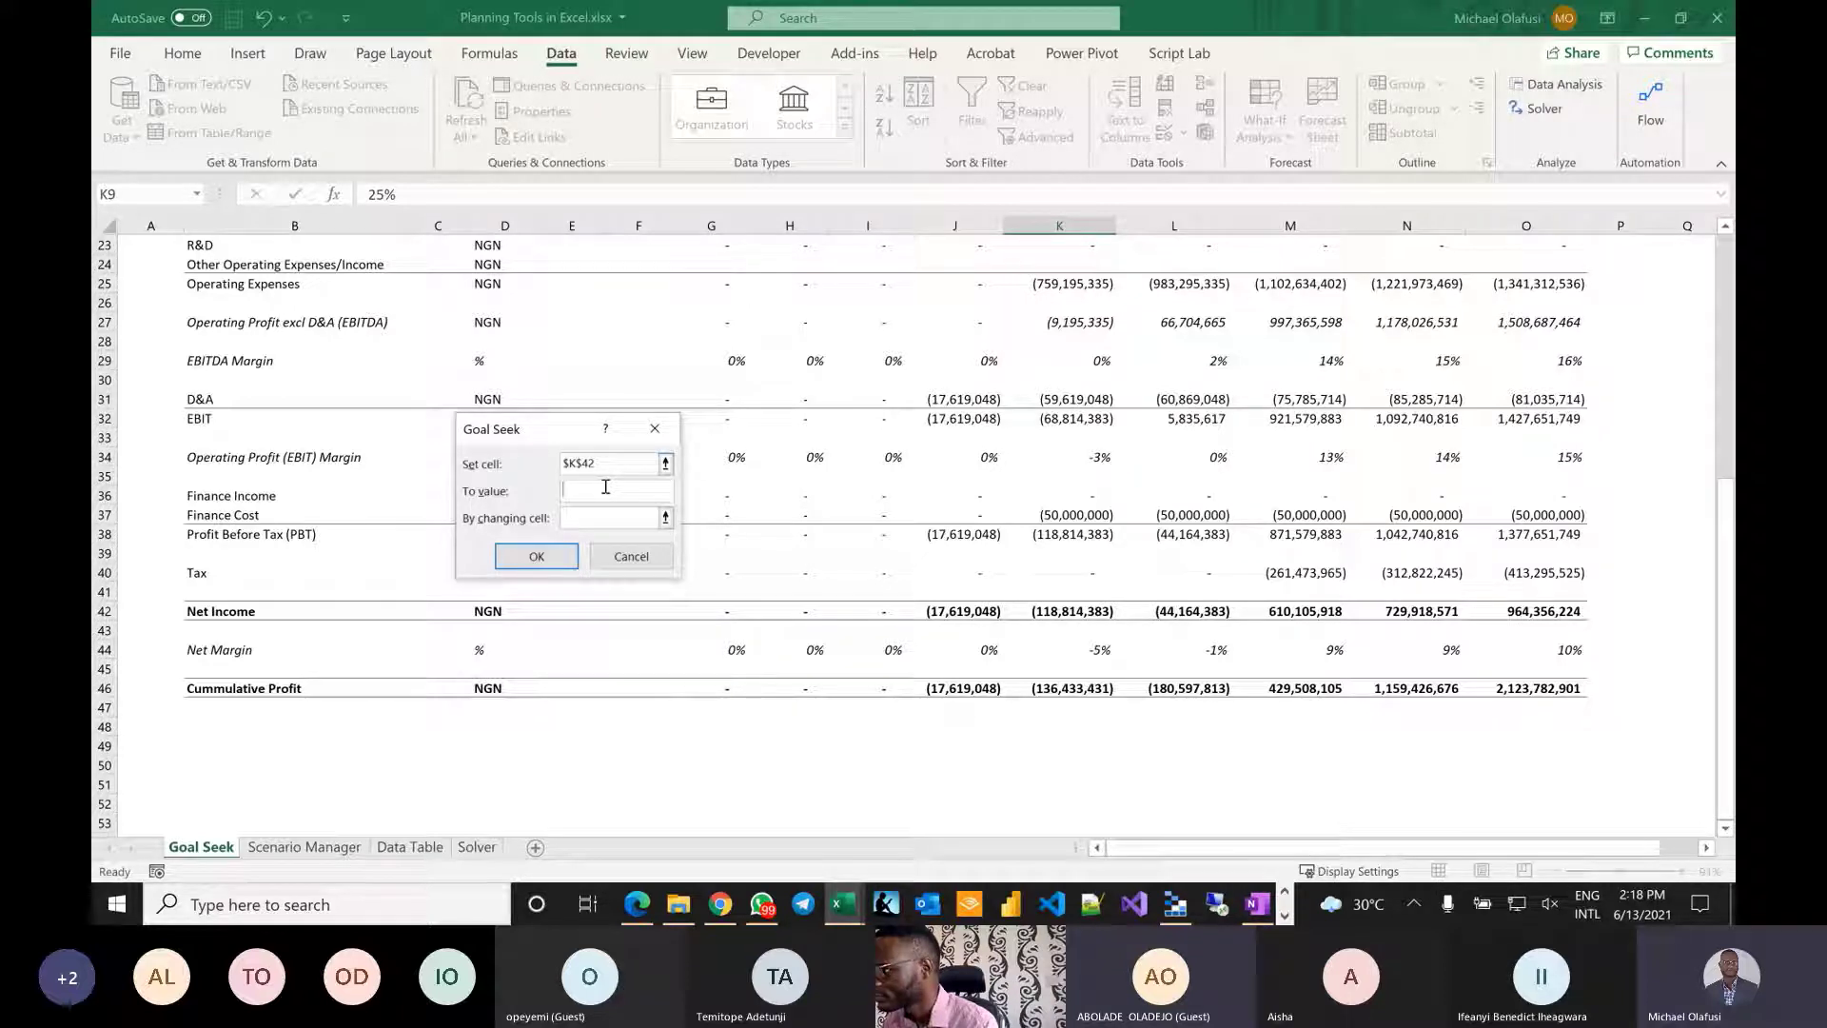
pyautogui.write('0')
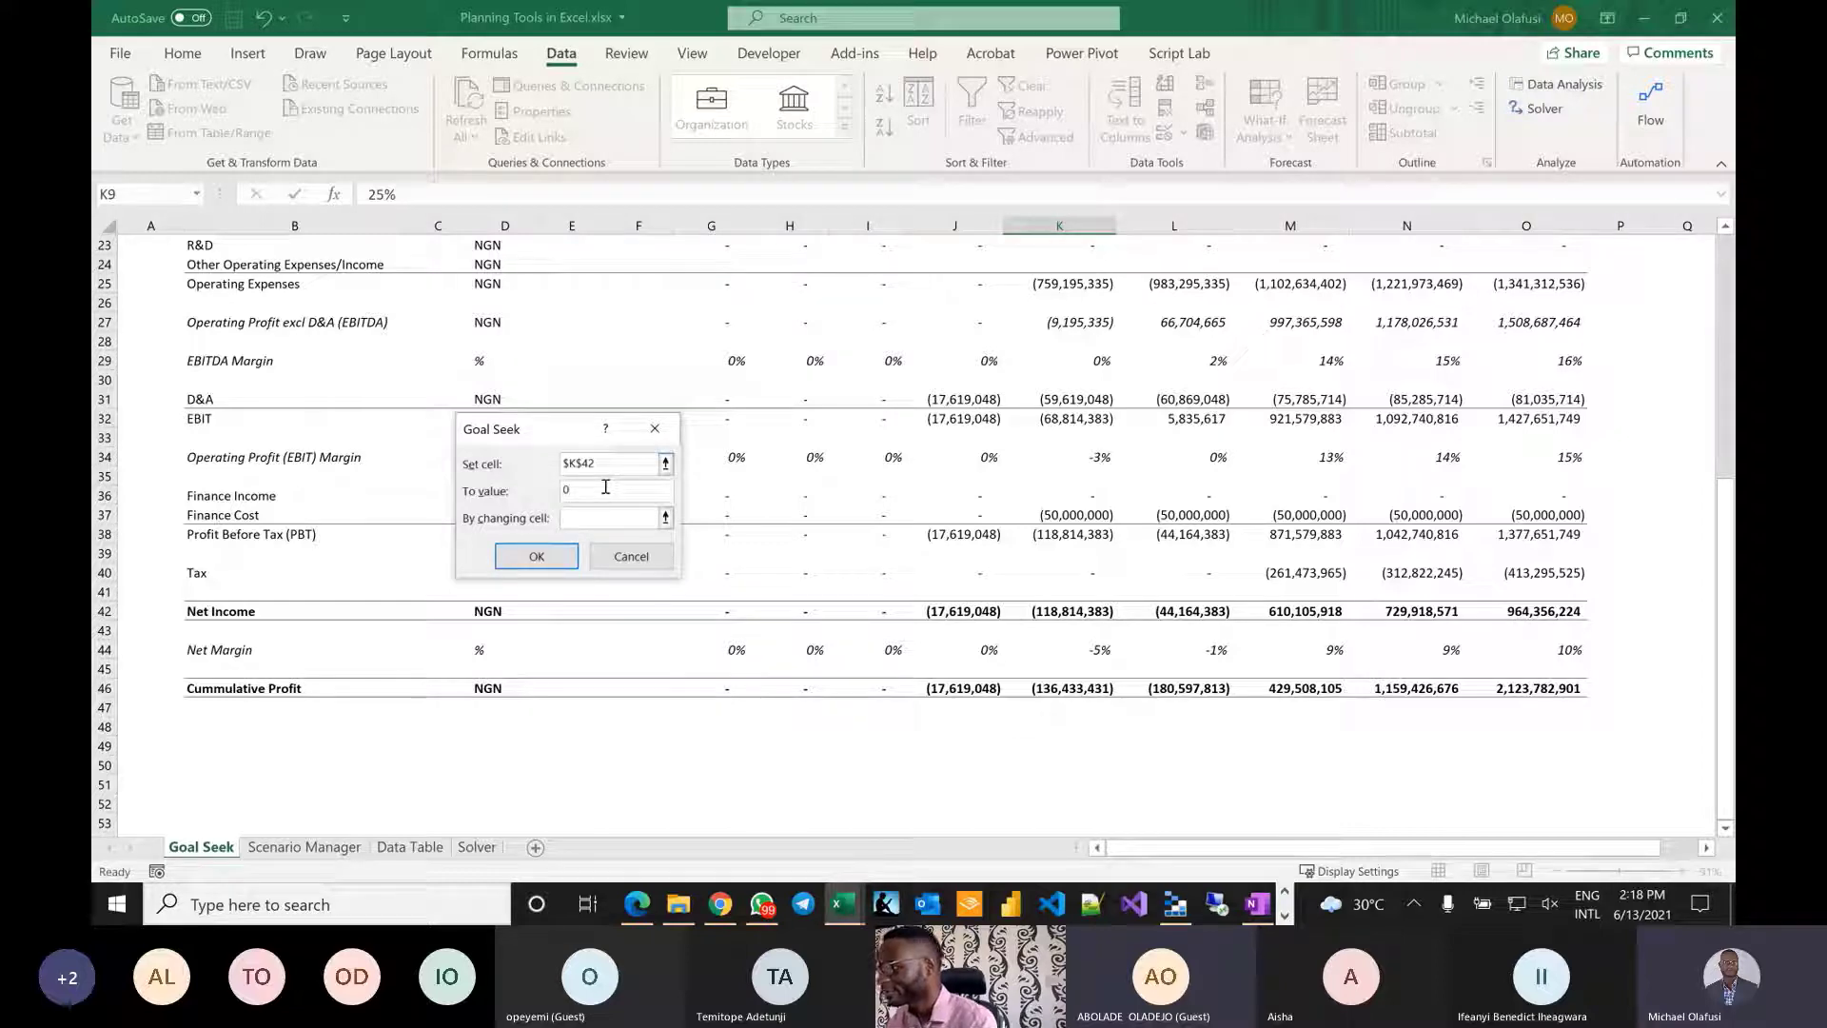
pyautogui.click(611, 518)
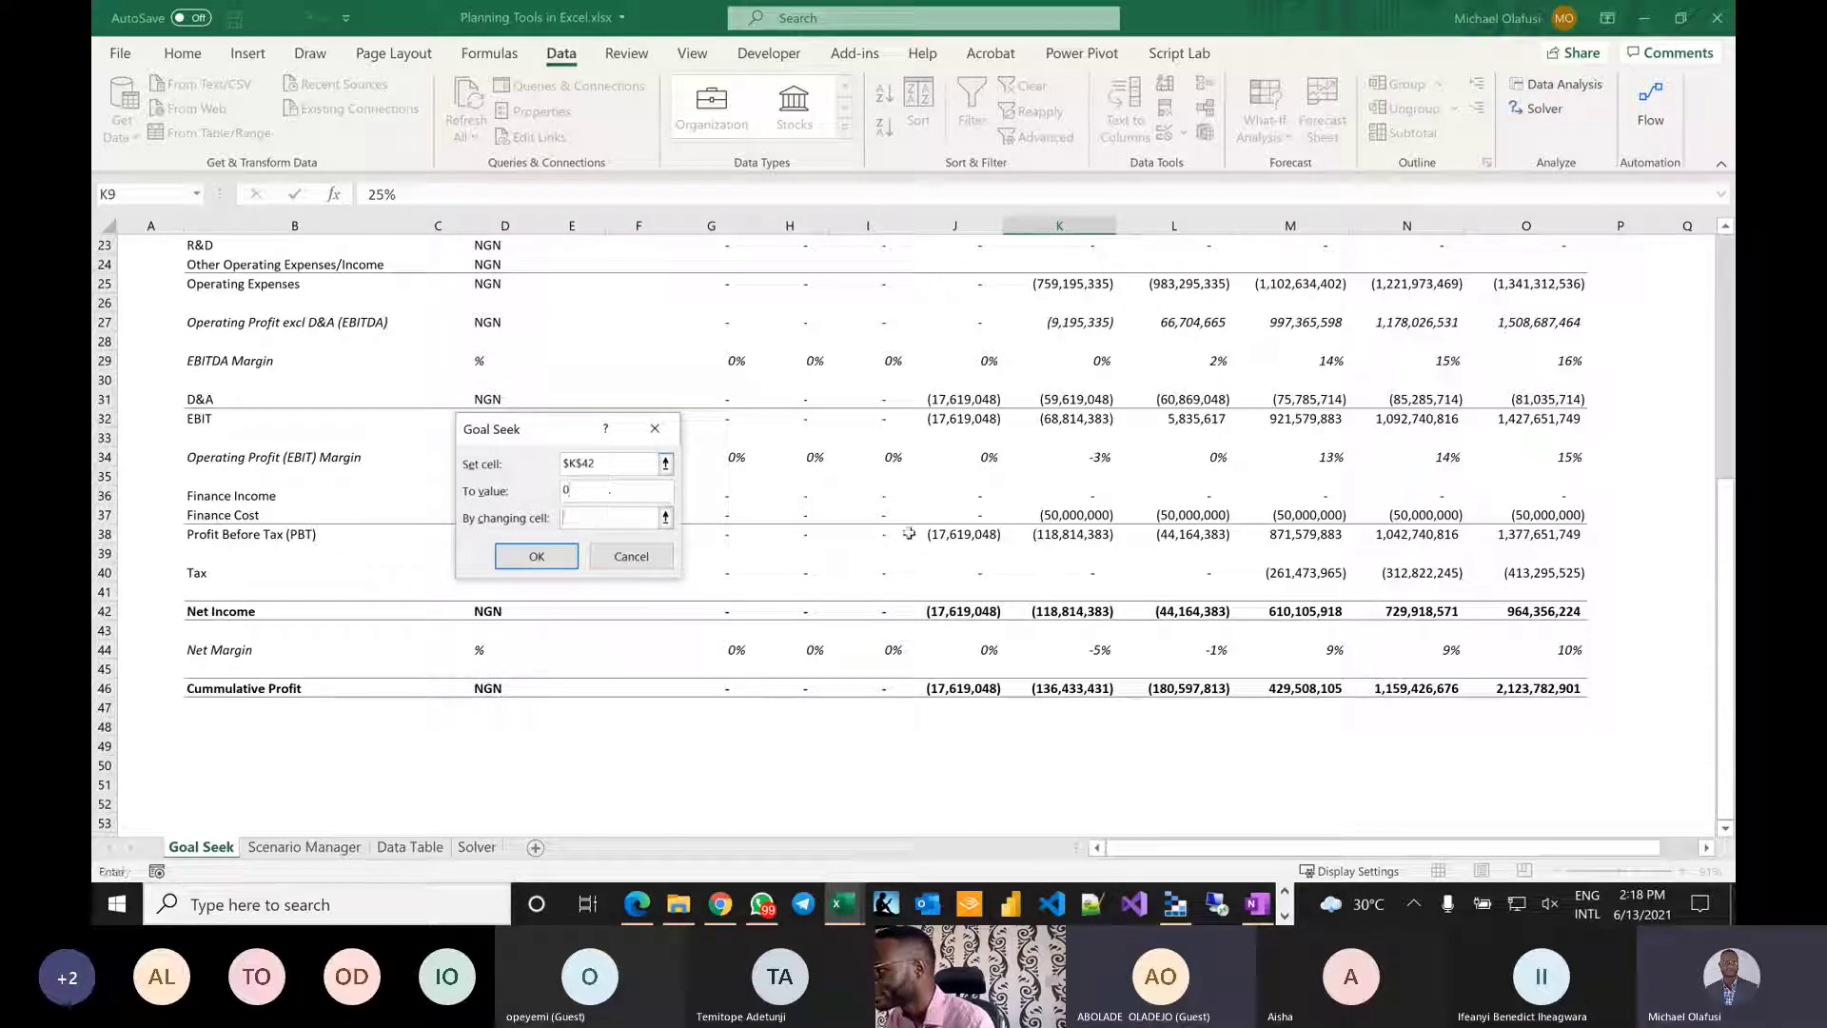
pyautogui.scroll(7, 909, 533)
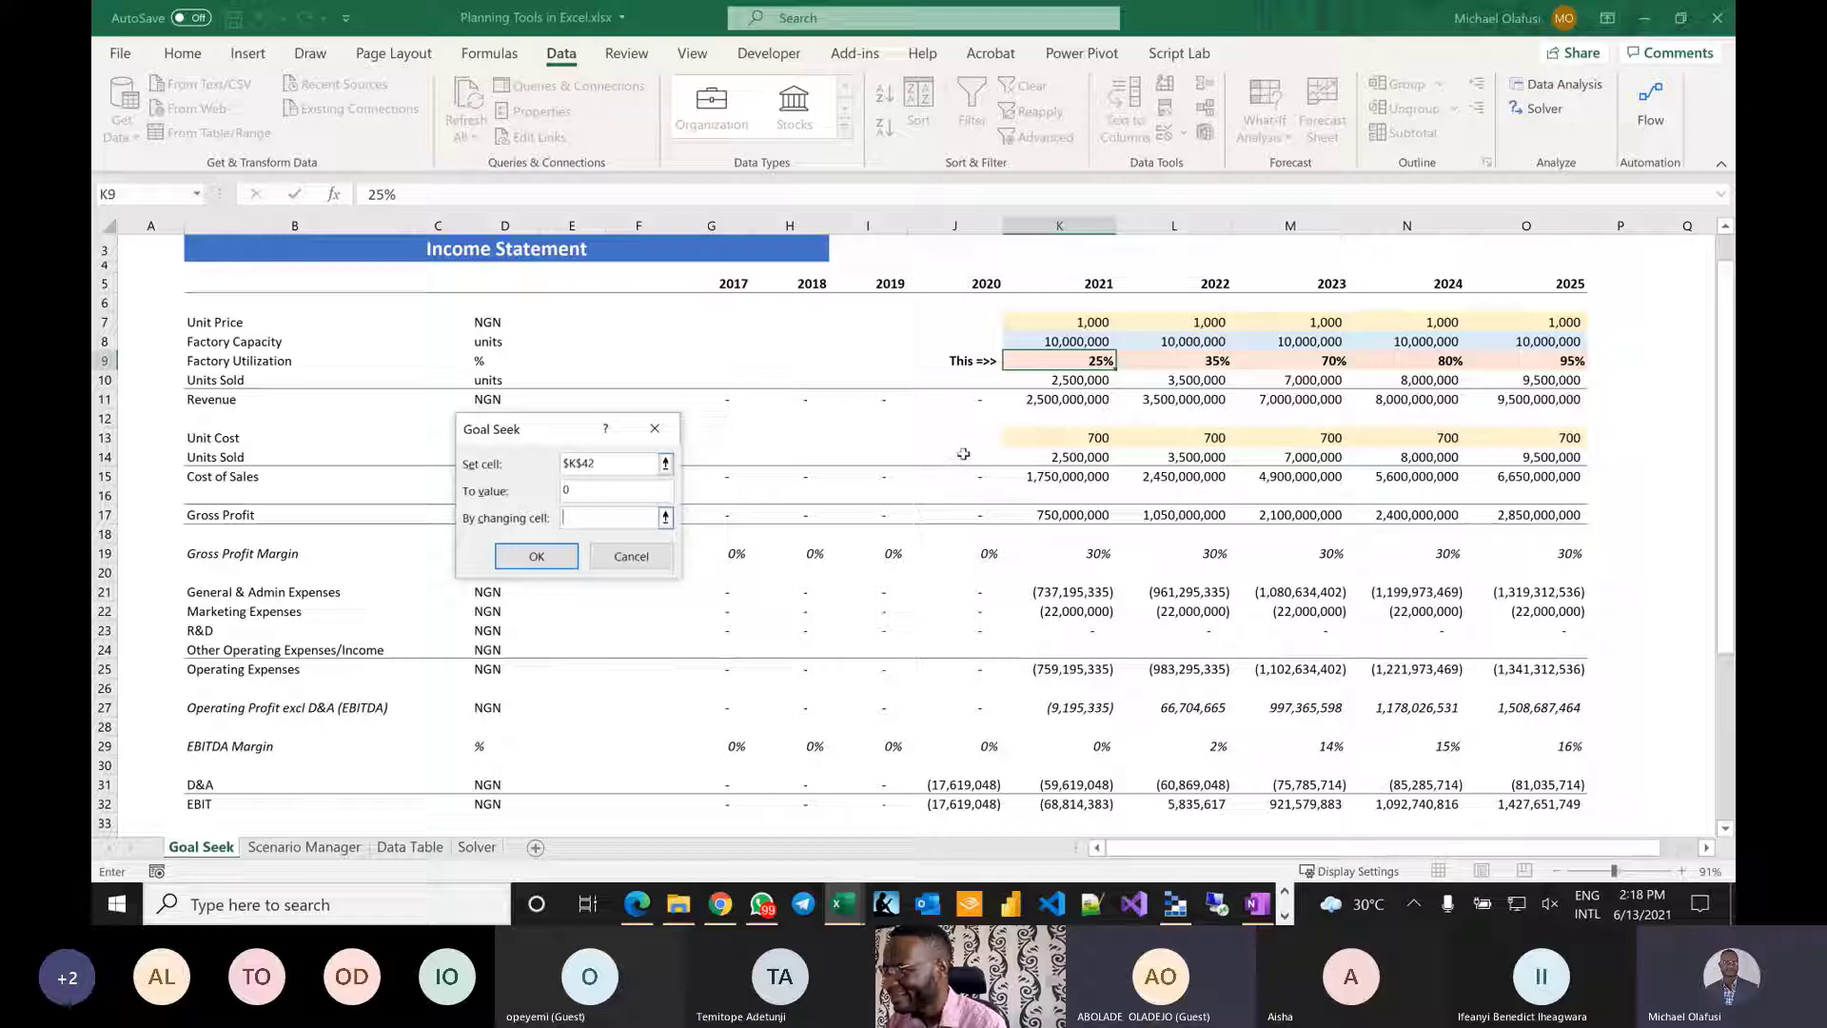
pyautogui.click(1065, 354)
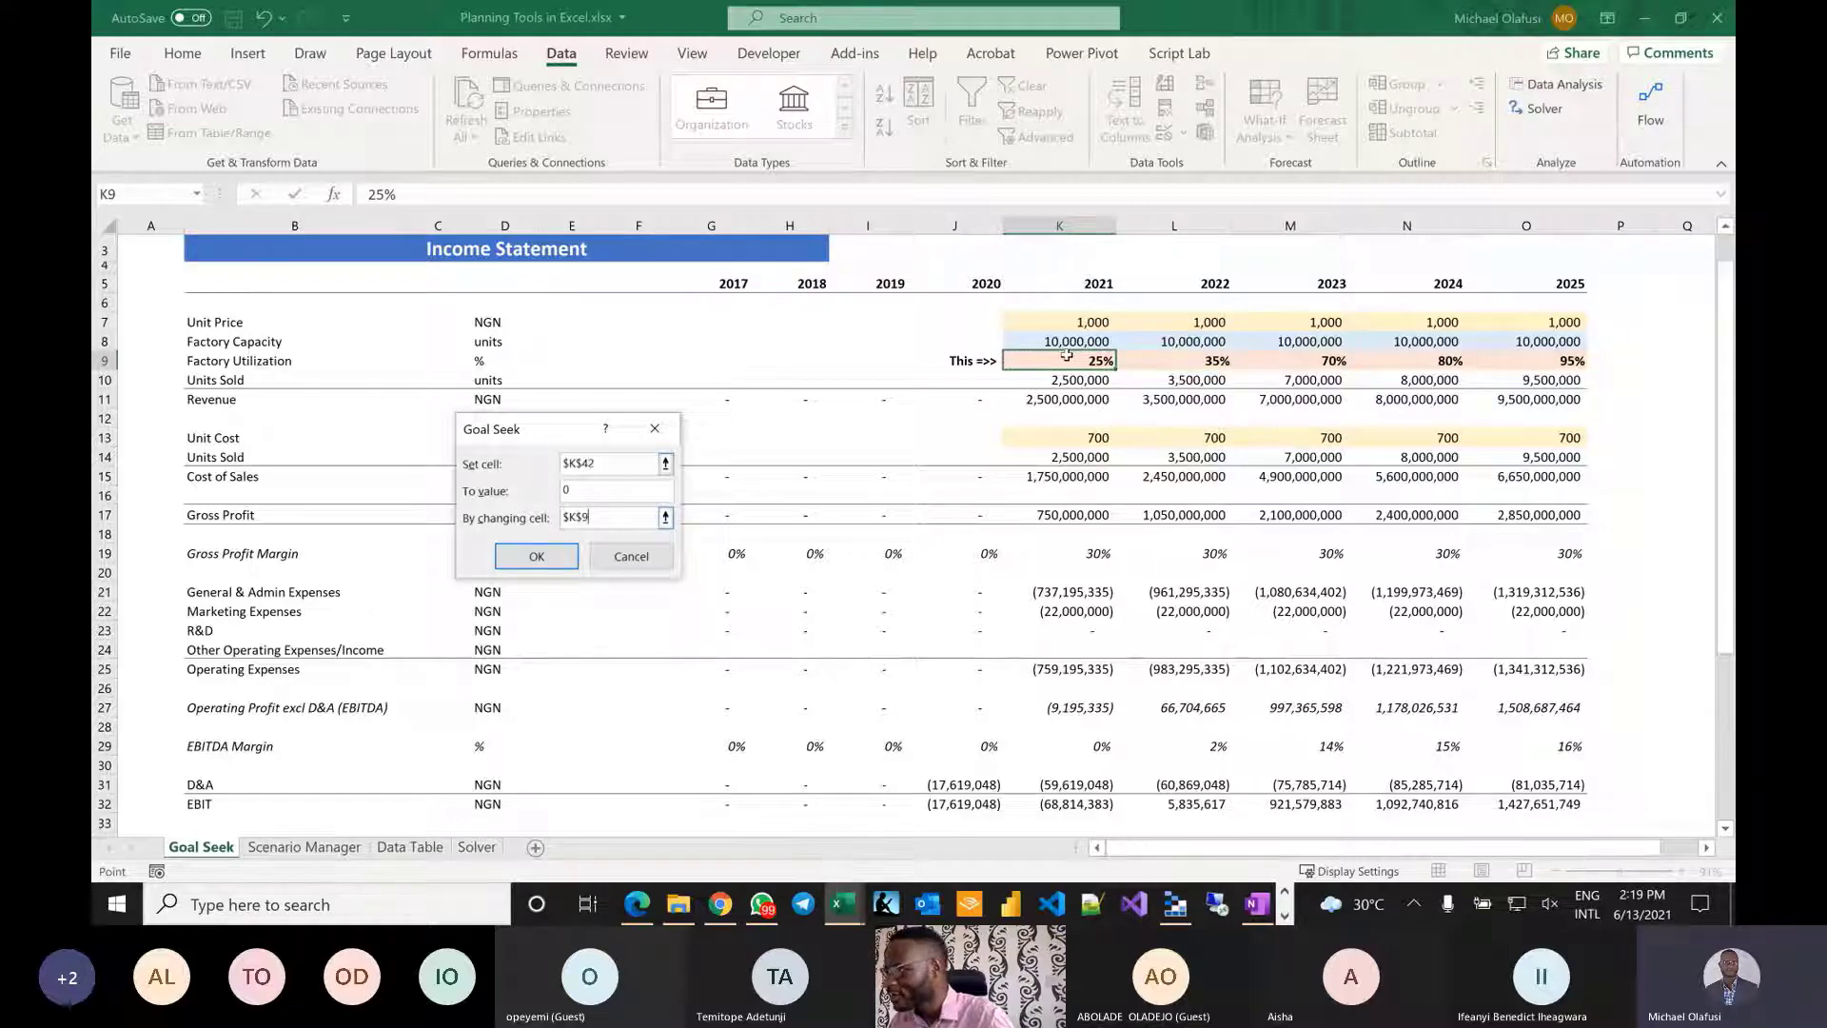
# Run the Goal Seek on the 2021 Net Income and keep the solution it finds.
pyautogui.moveTo(548, 440); pyautogui.dragTo(679, 430)
pyautogui.scroll(-9, 1013, 521)
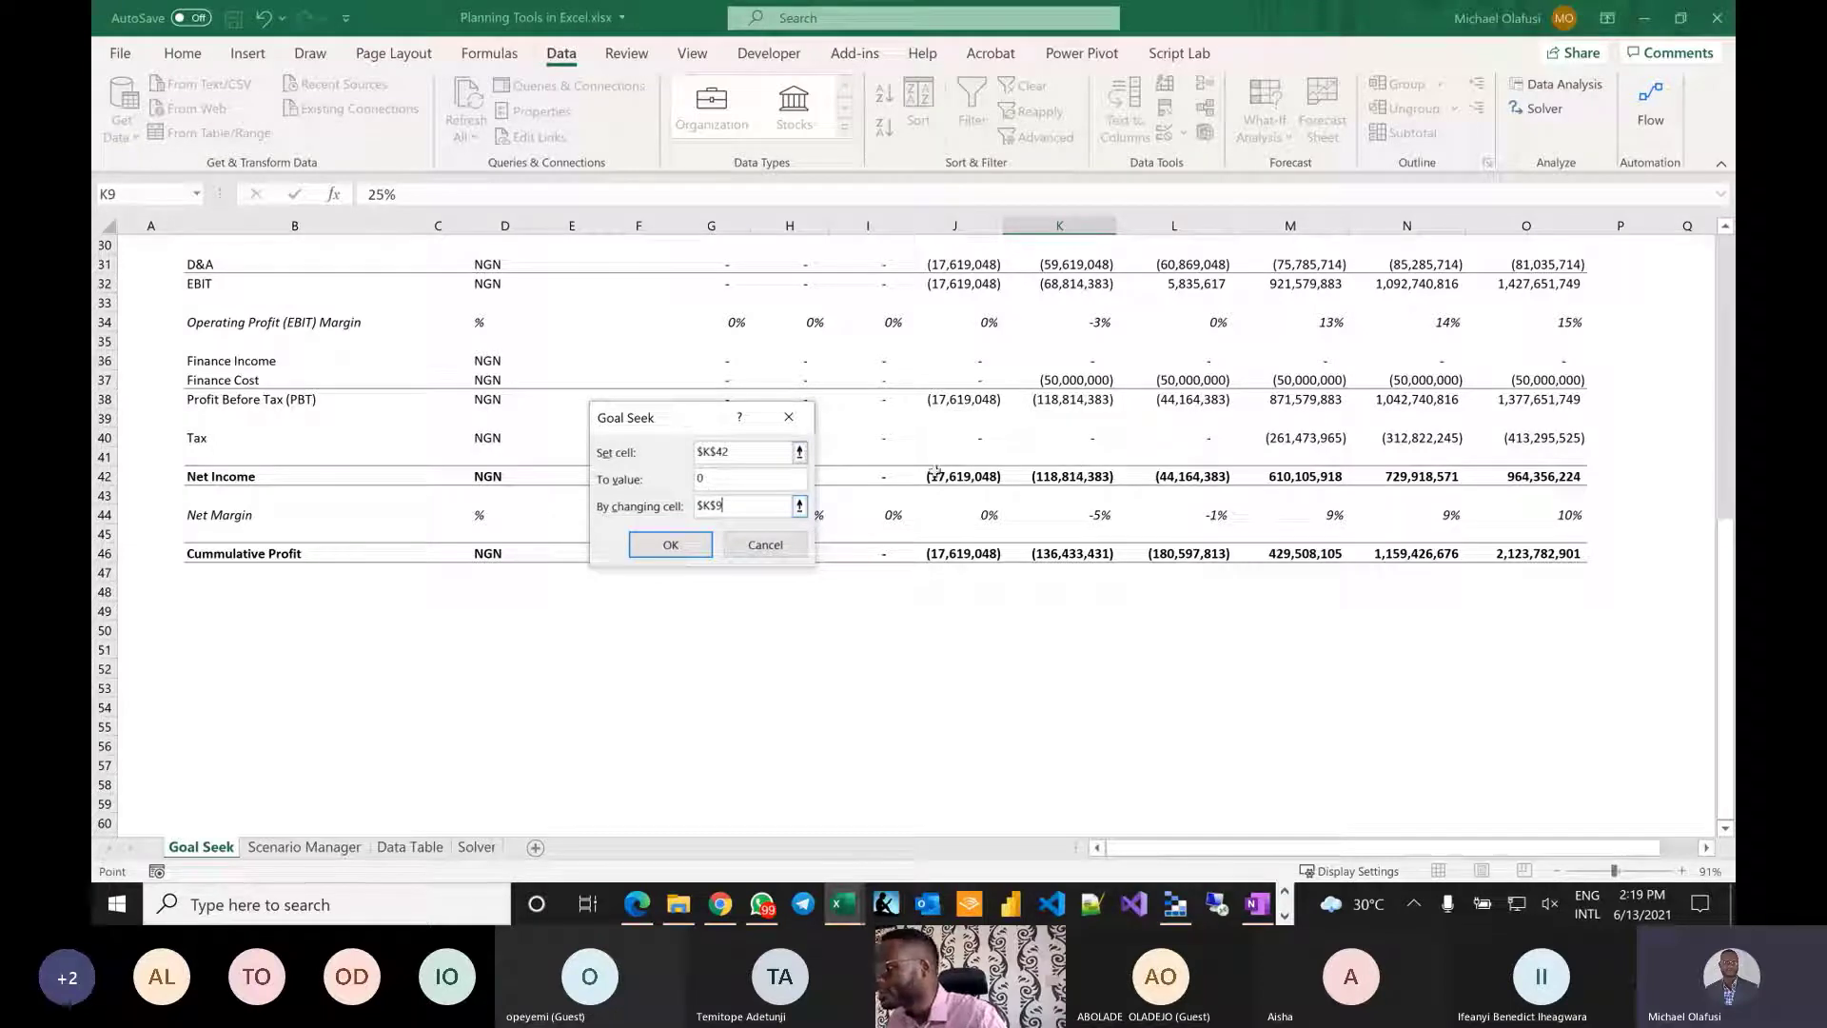
pyautogui.scroll(10, 999, 437)
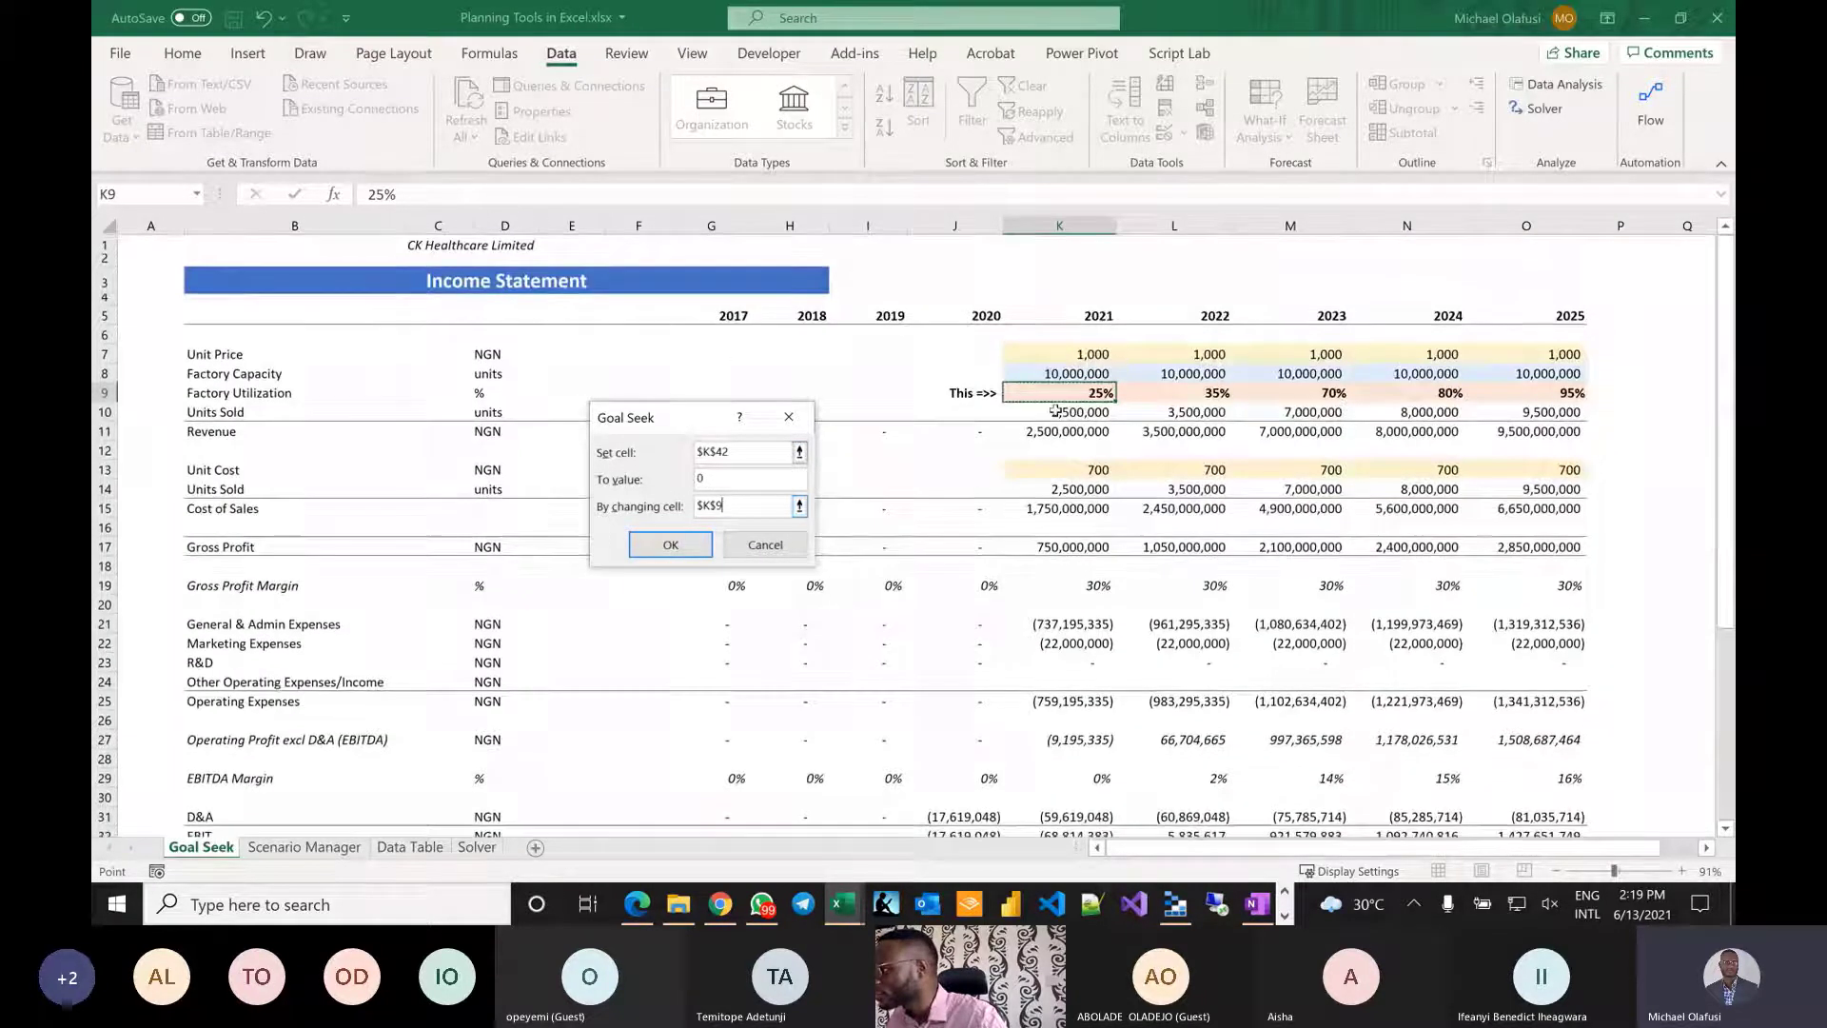
pyautogui.scroll(-5, 1061, 413)
pyautogui.scroll(5, 1075, 414)
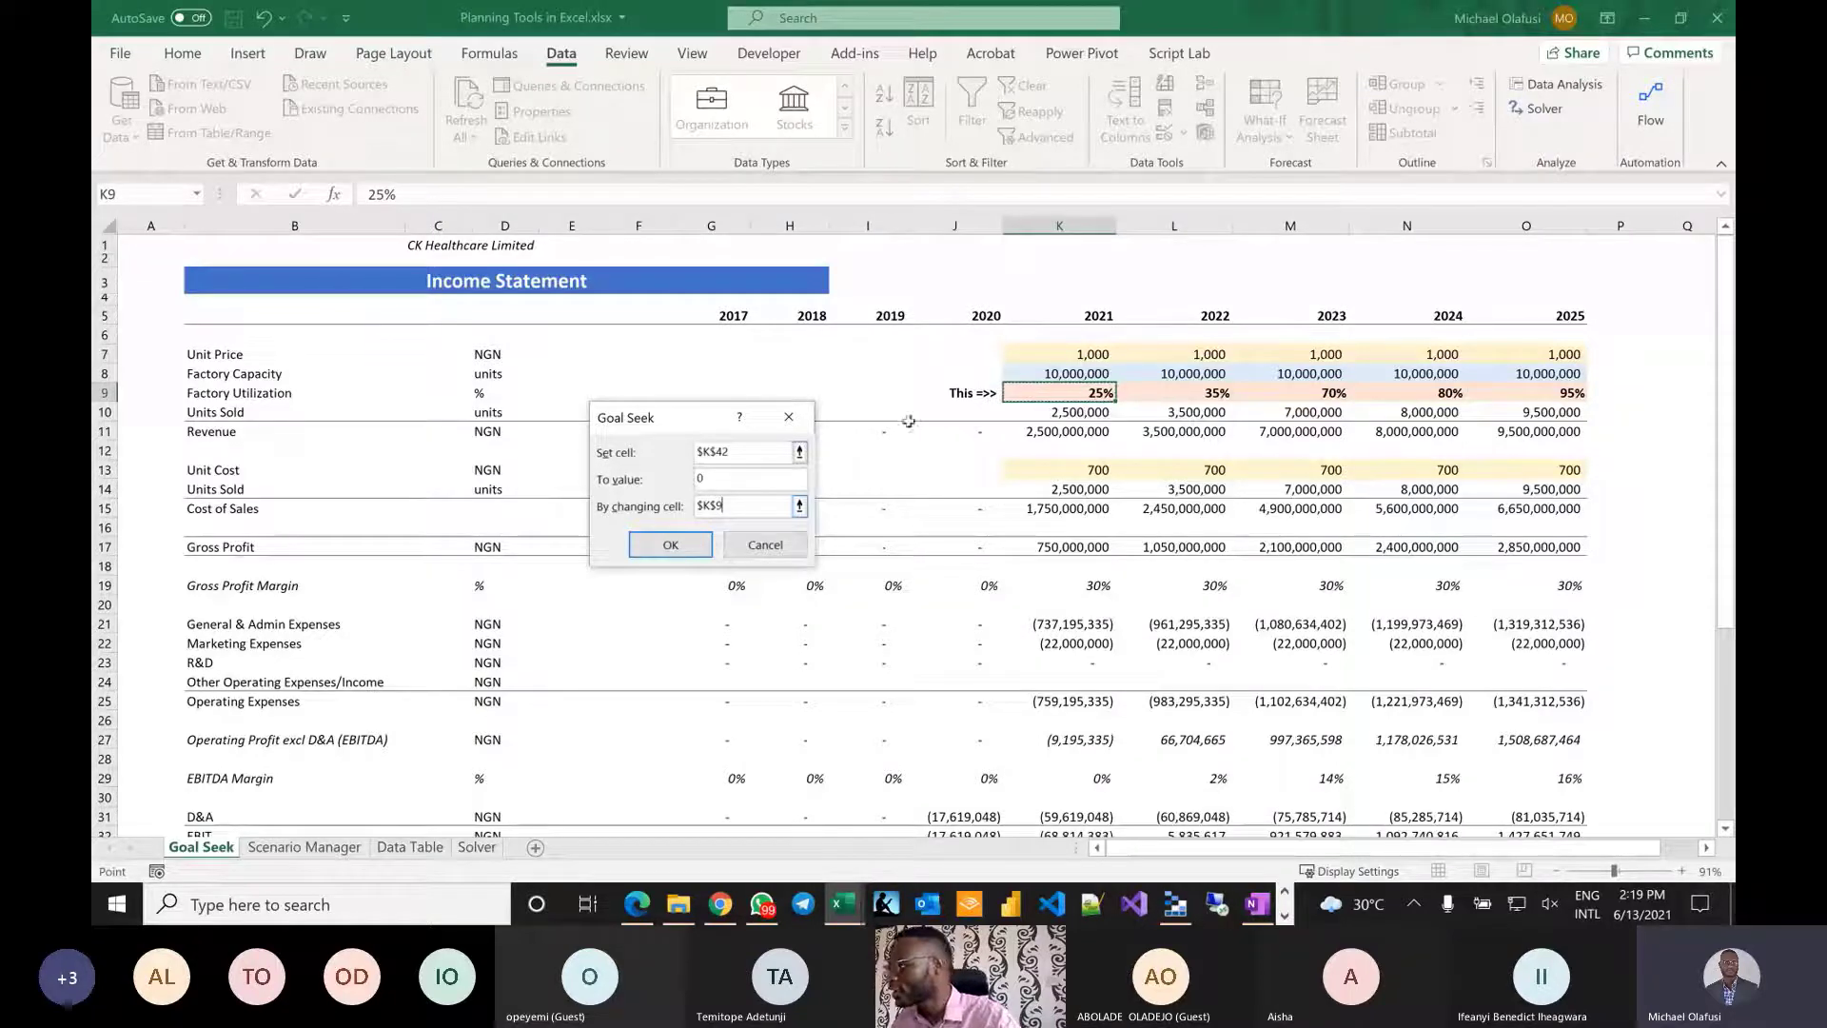
pyautogui.click(650, 550)
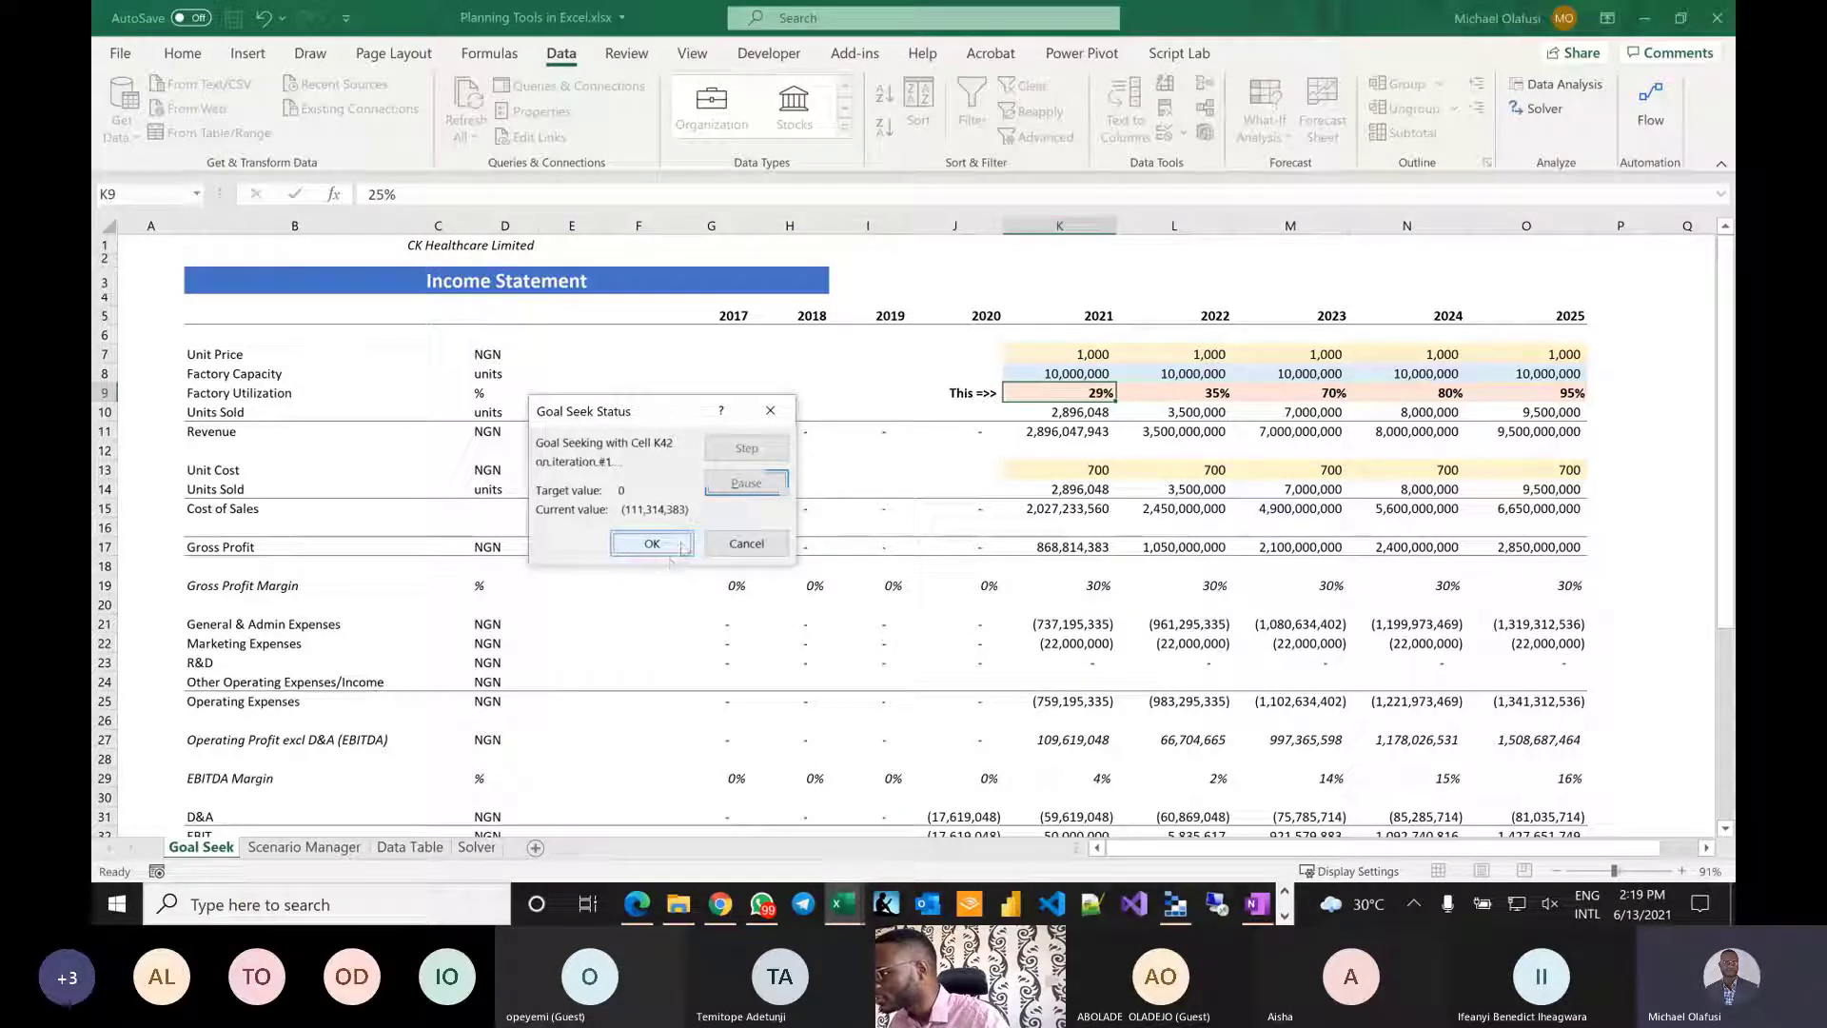
pyautogui.click(681, 548)
# Examine the 2021 Net Income and the exact 2021 Factory Utilization produced by the Goal Seek.
pyautogui.scroll(-4, 1050, 587)
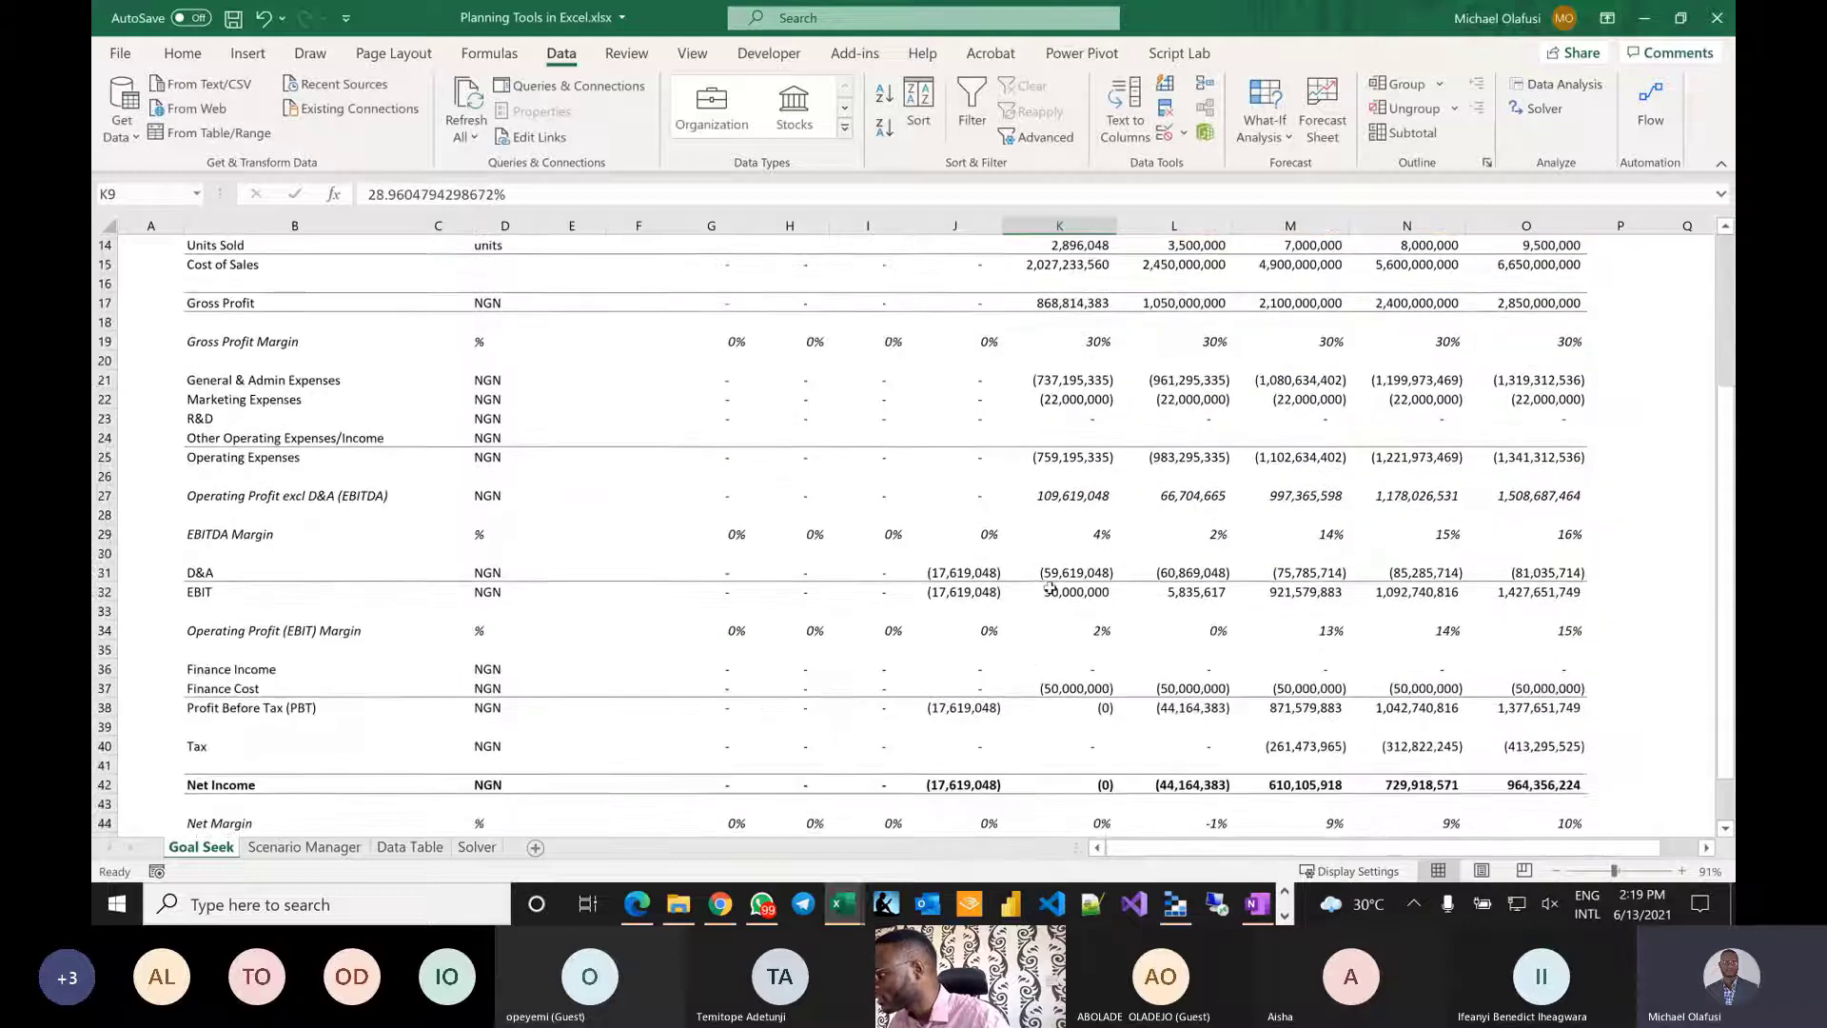
pyautogui.scroll(-3, 1050, 587)
pyautogui.click(1088, 607)
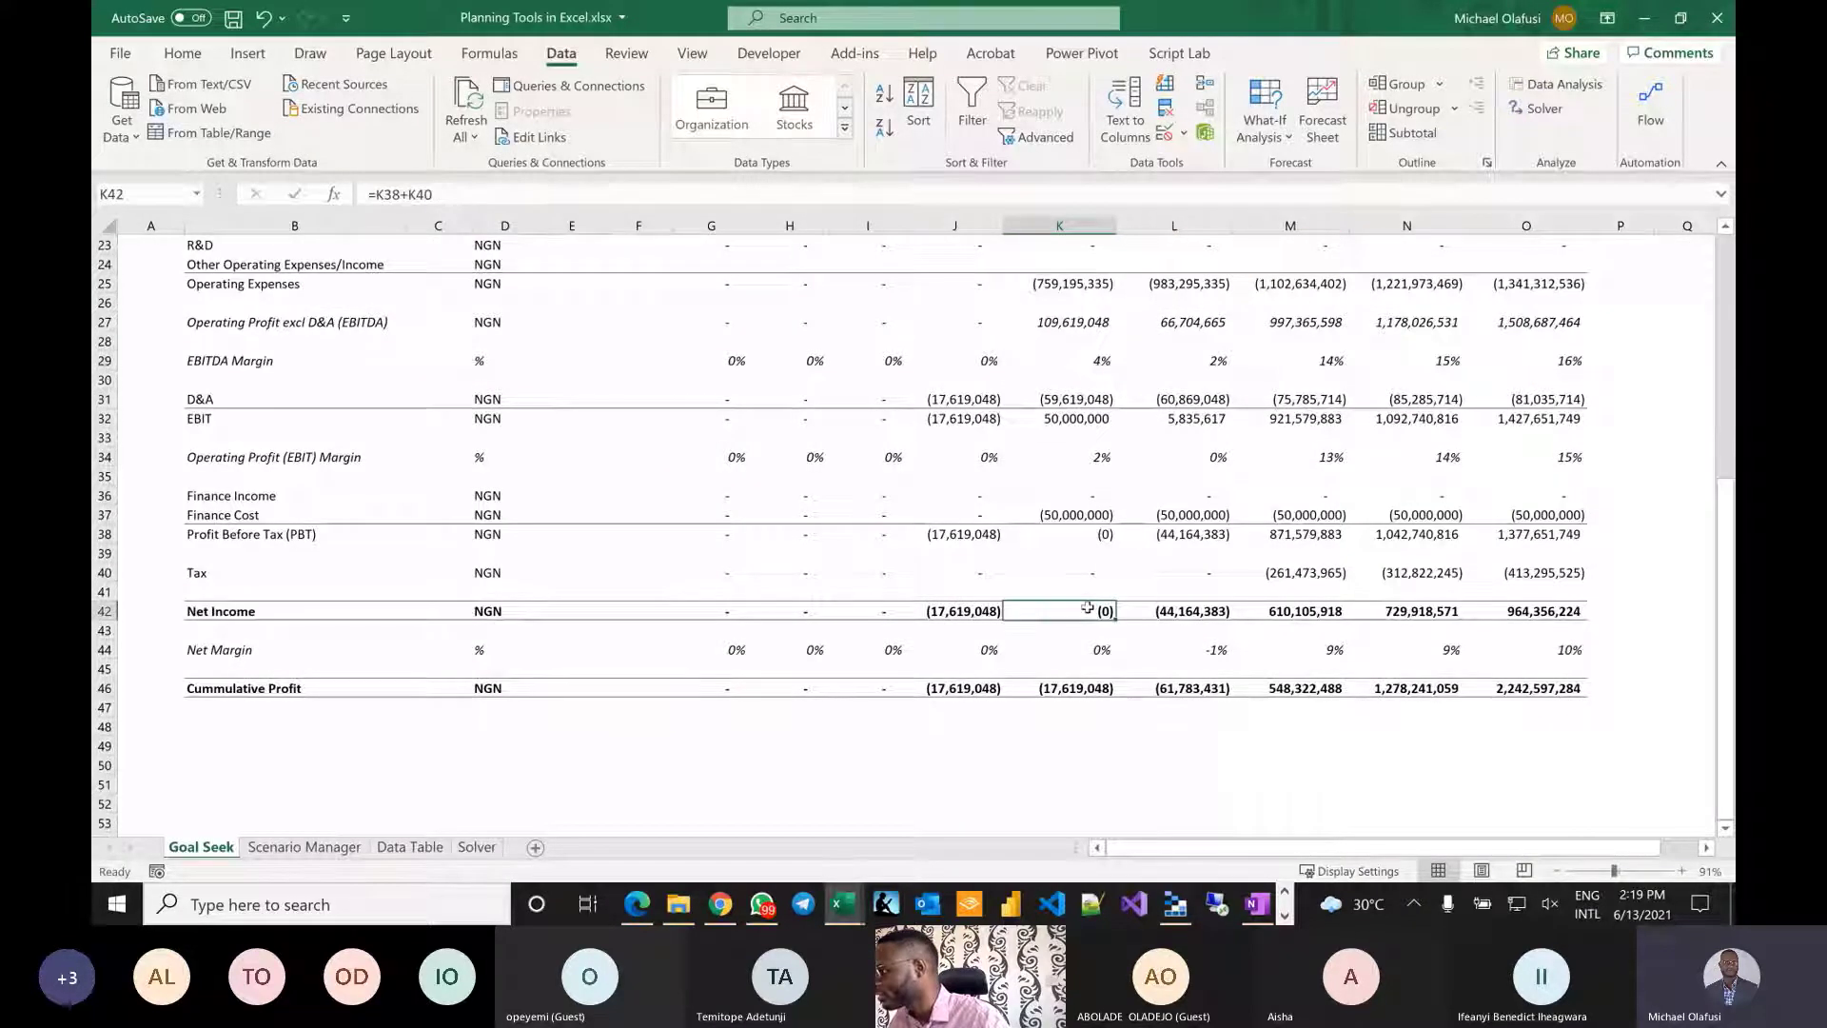
pyautogui.scroll(7, 1087, 607)
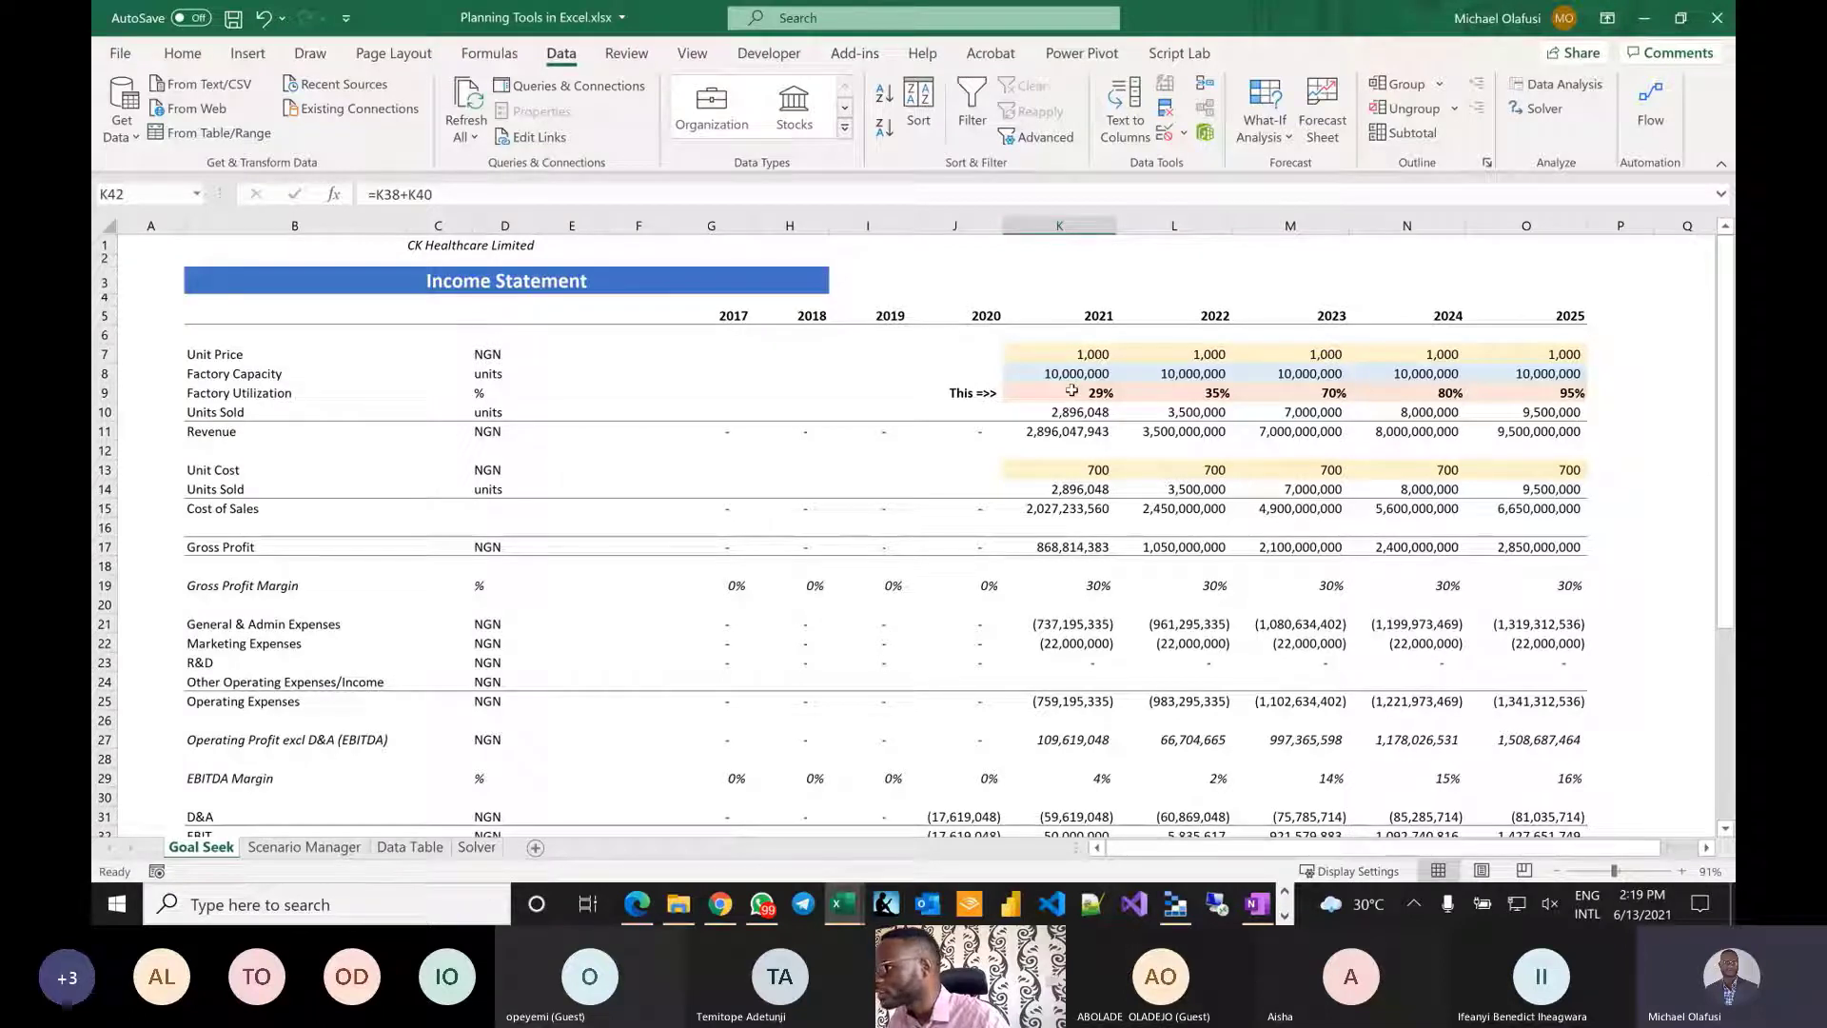
pyautogui.click(1073, 391)
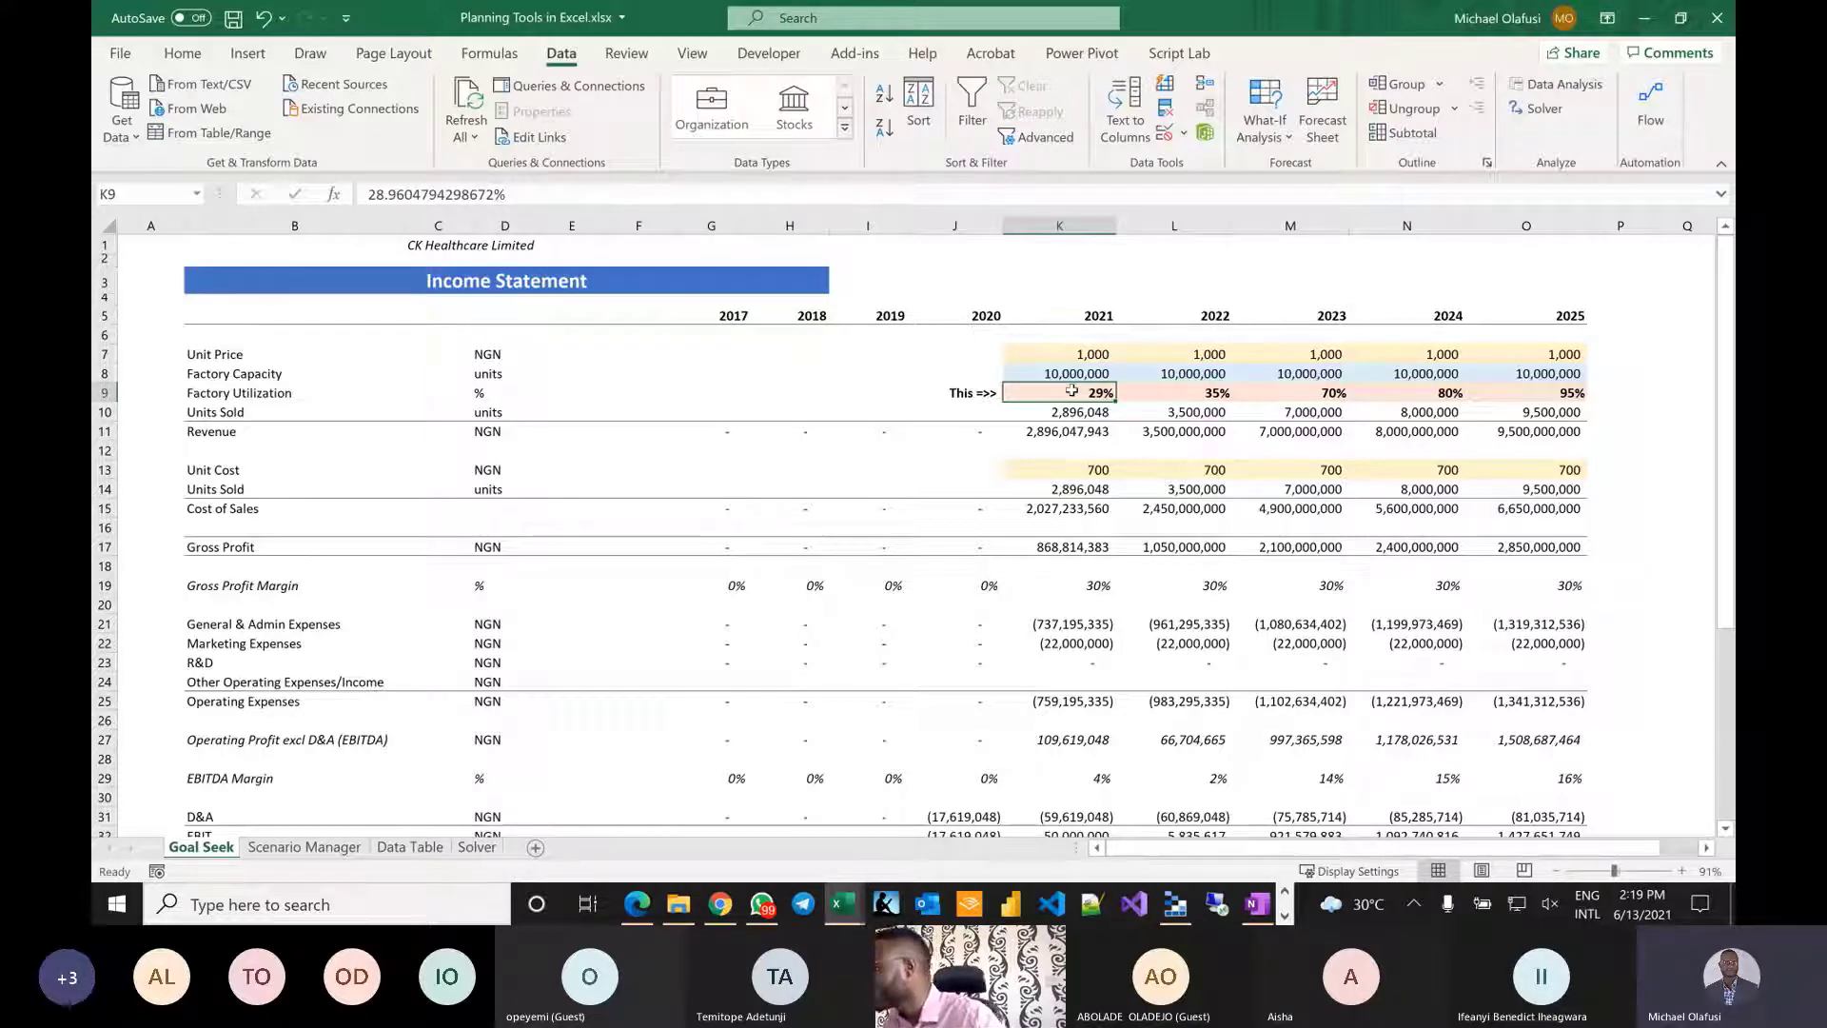
pyautogui.scroll(-6, 1072, 391)
pyautogui.scroll(6, 1072, 390)
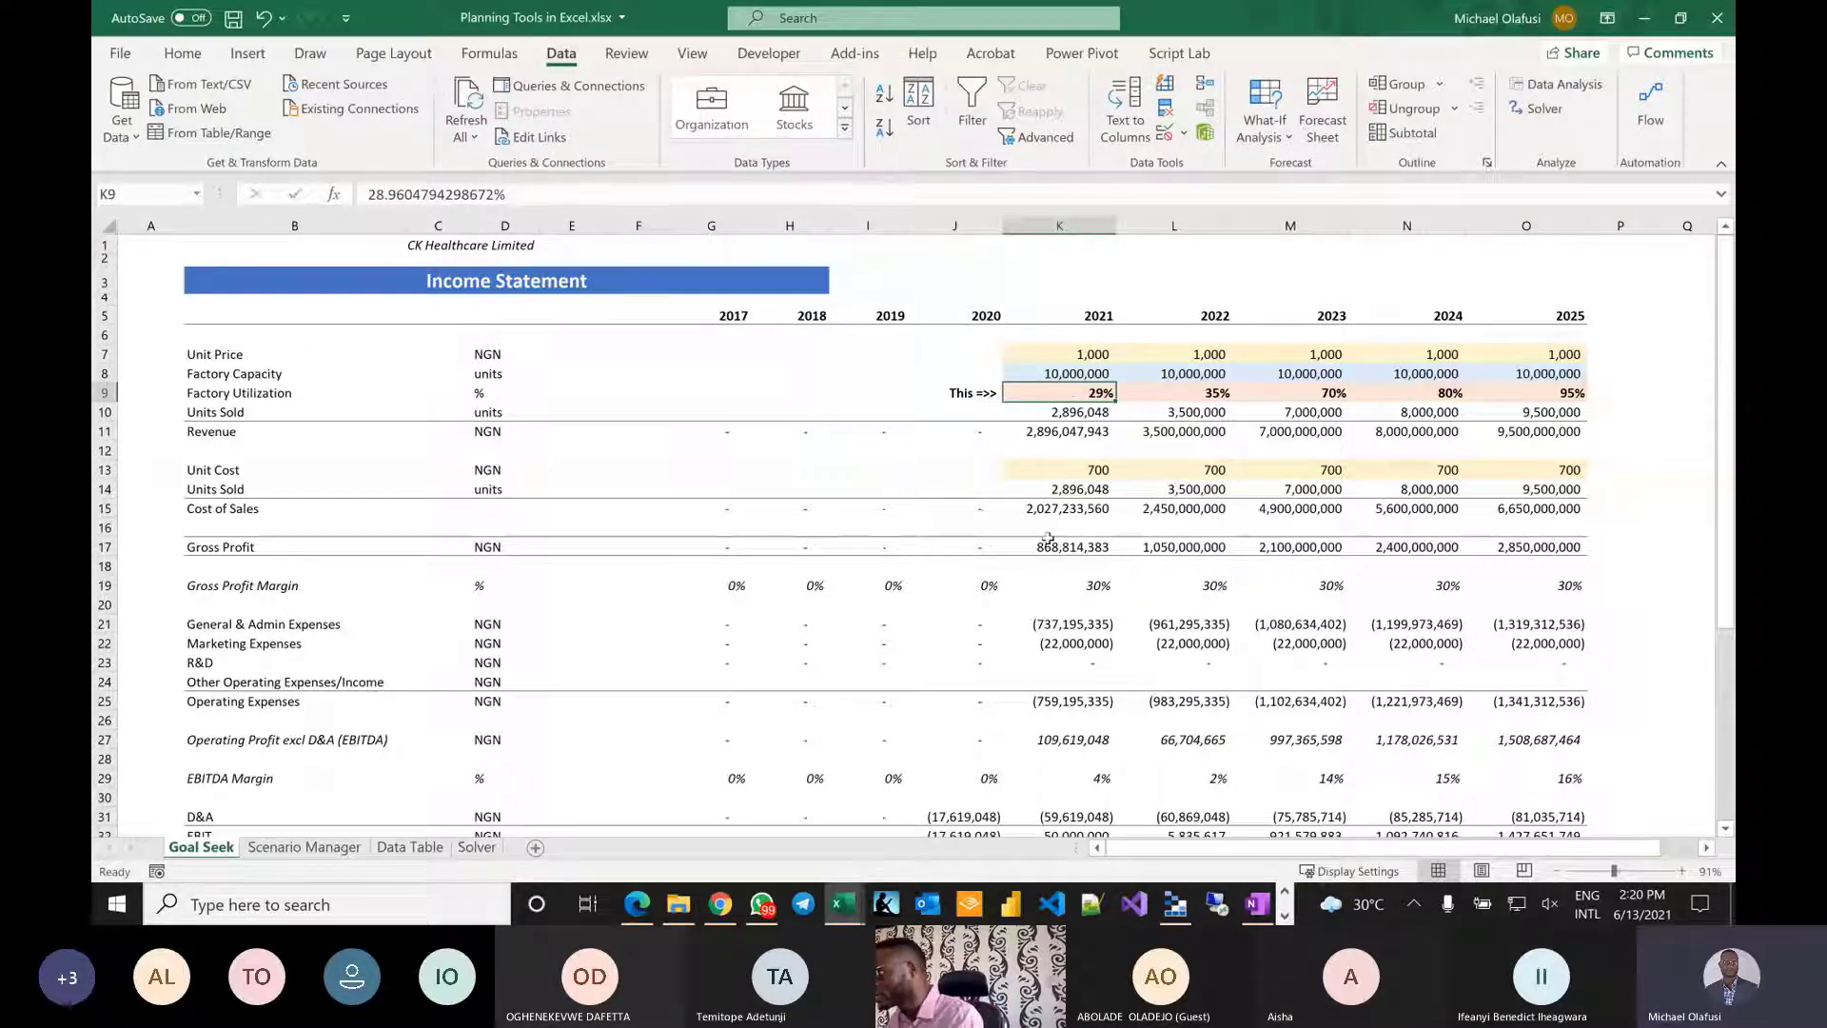
pyautogui.scroll(-6, 1048, 538)
pyautogui.scroll(-1, 1048, 538)
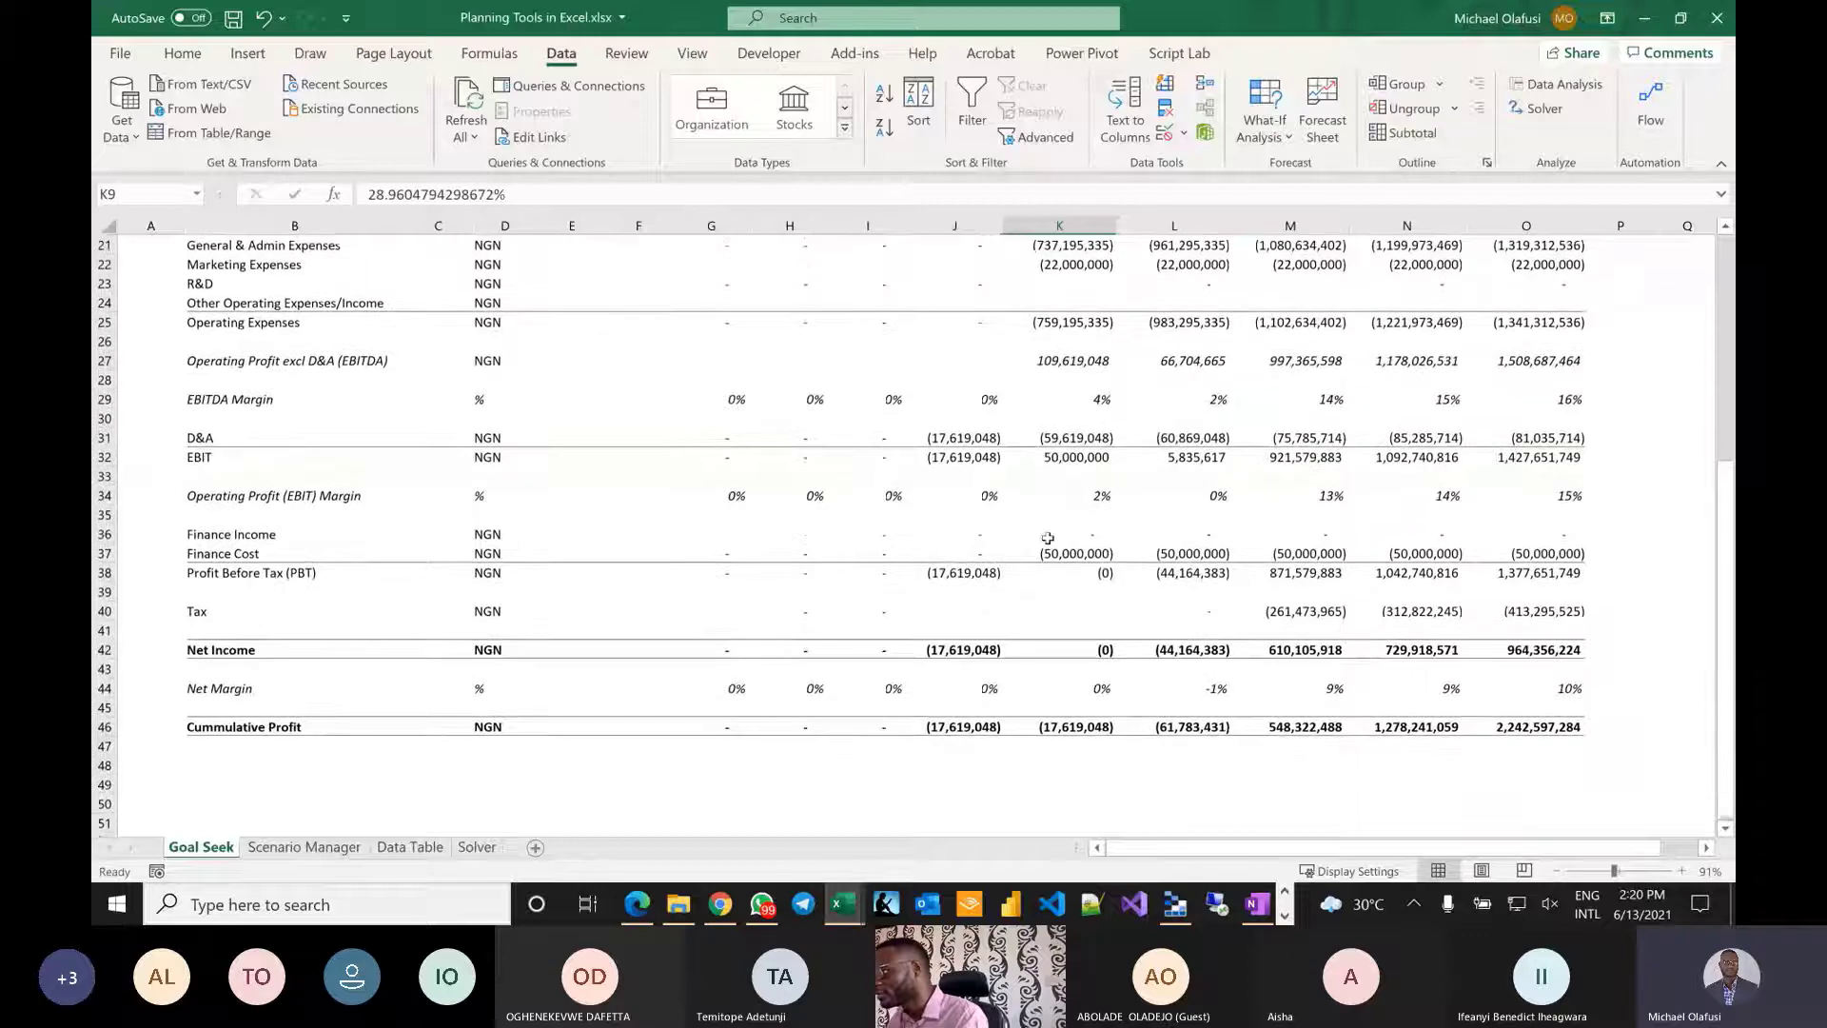
pyautogui.scroll(2, 1047, 537)
pyautogui.press('super+d')
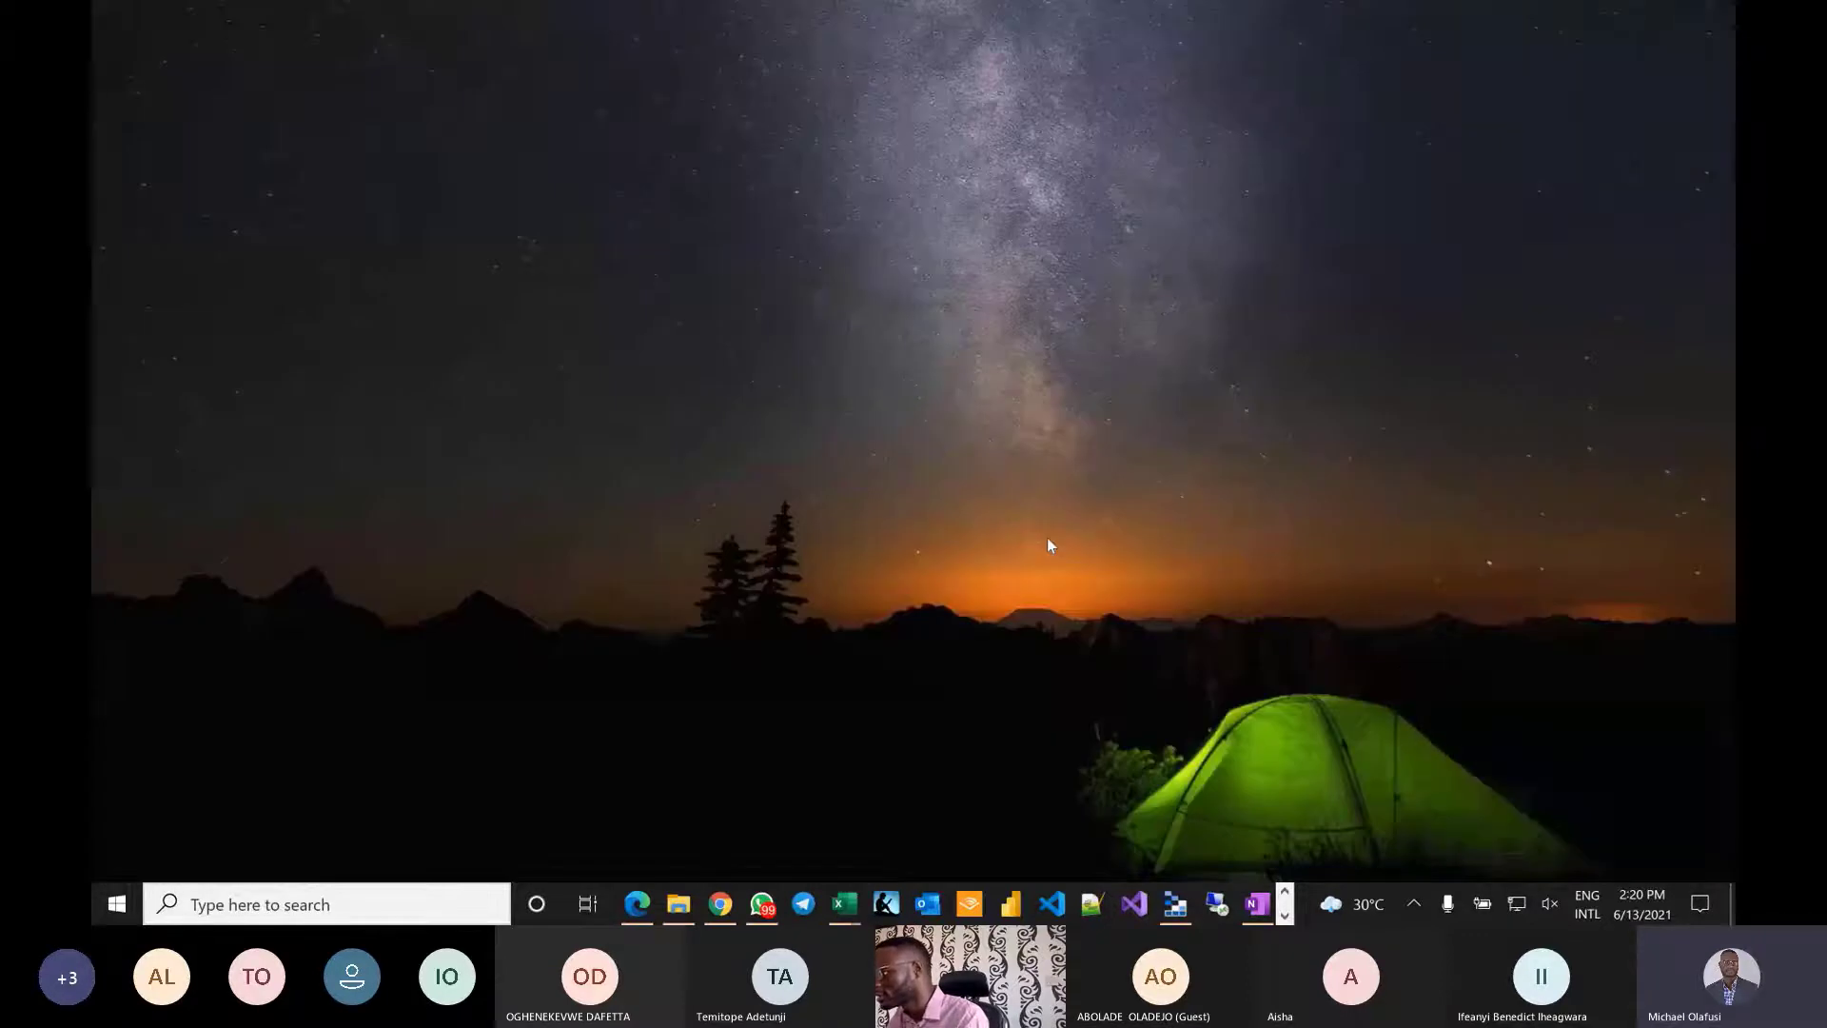
pyautogui.press('super+d')
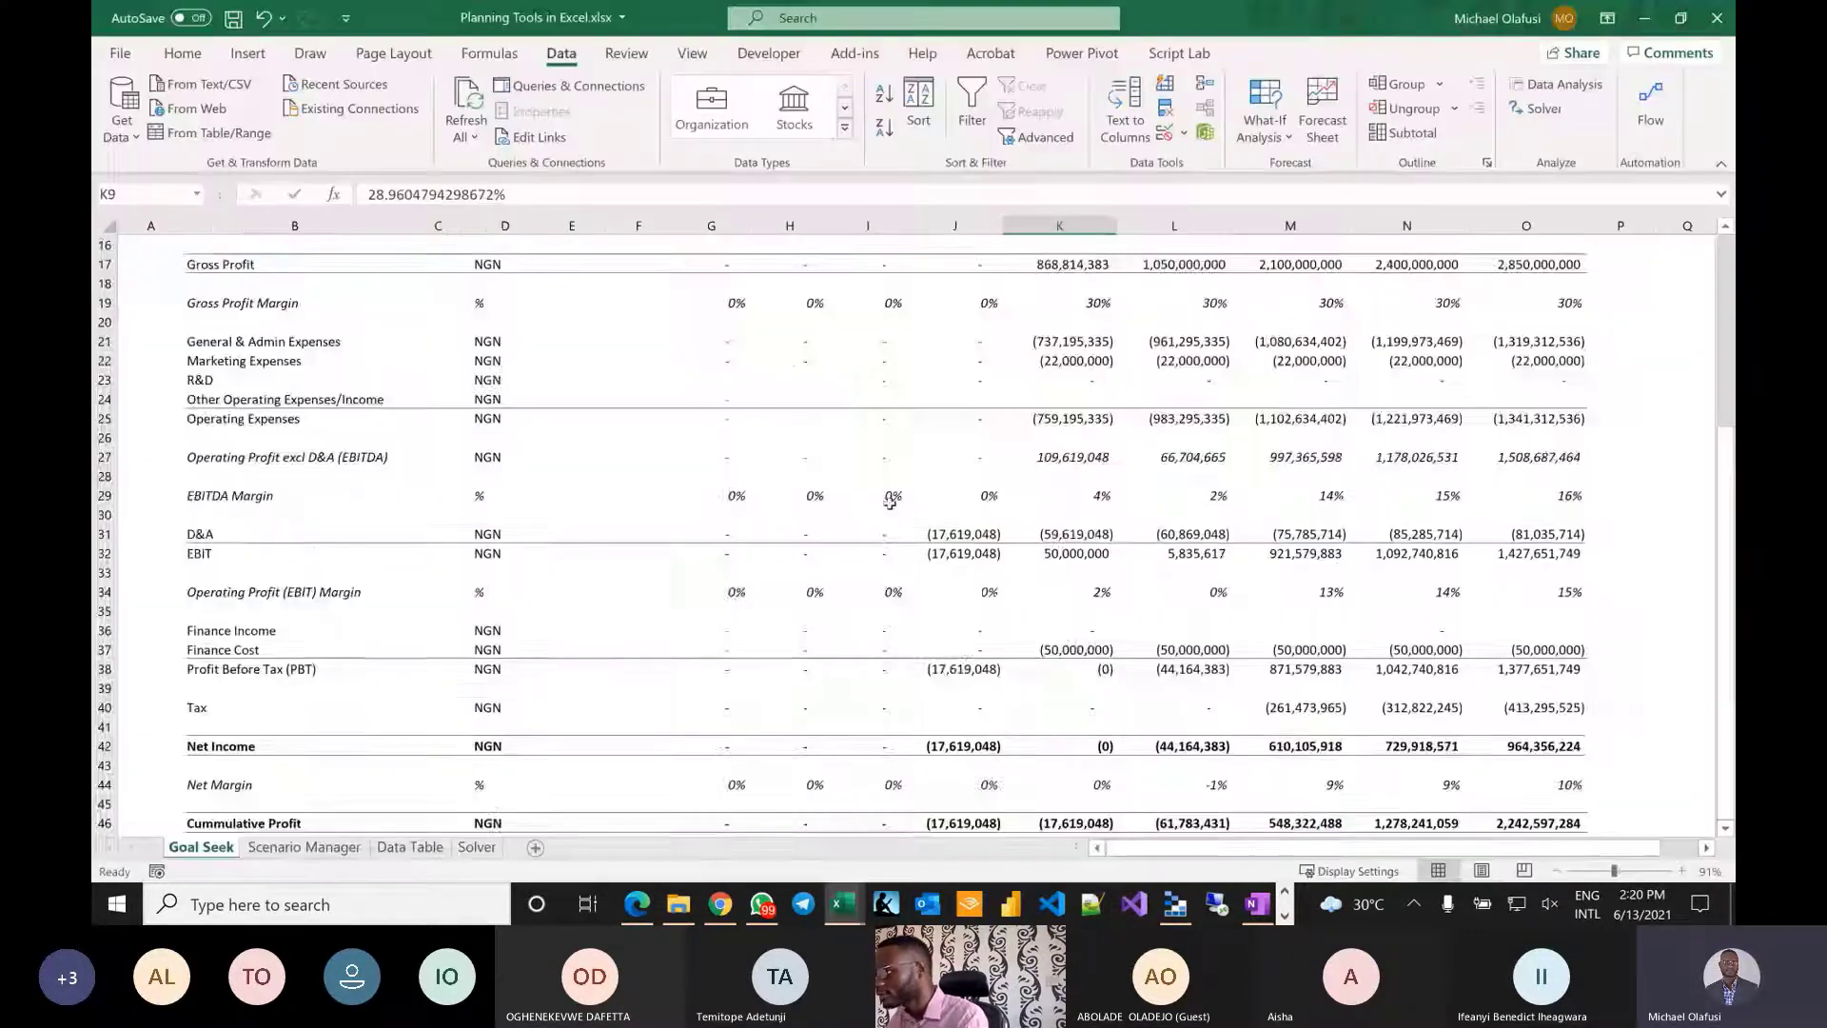
pyautogui.scroll(-4, 889, 502)
pyautogui.scroll(3, 889, 502)
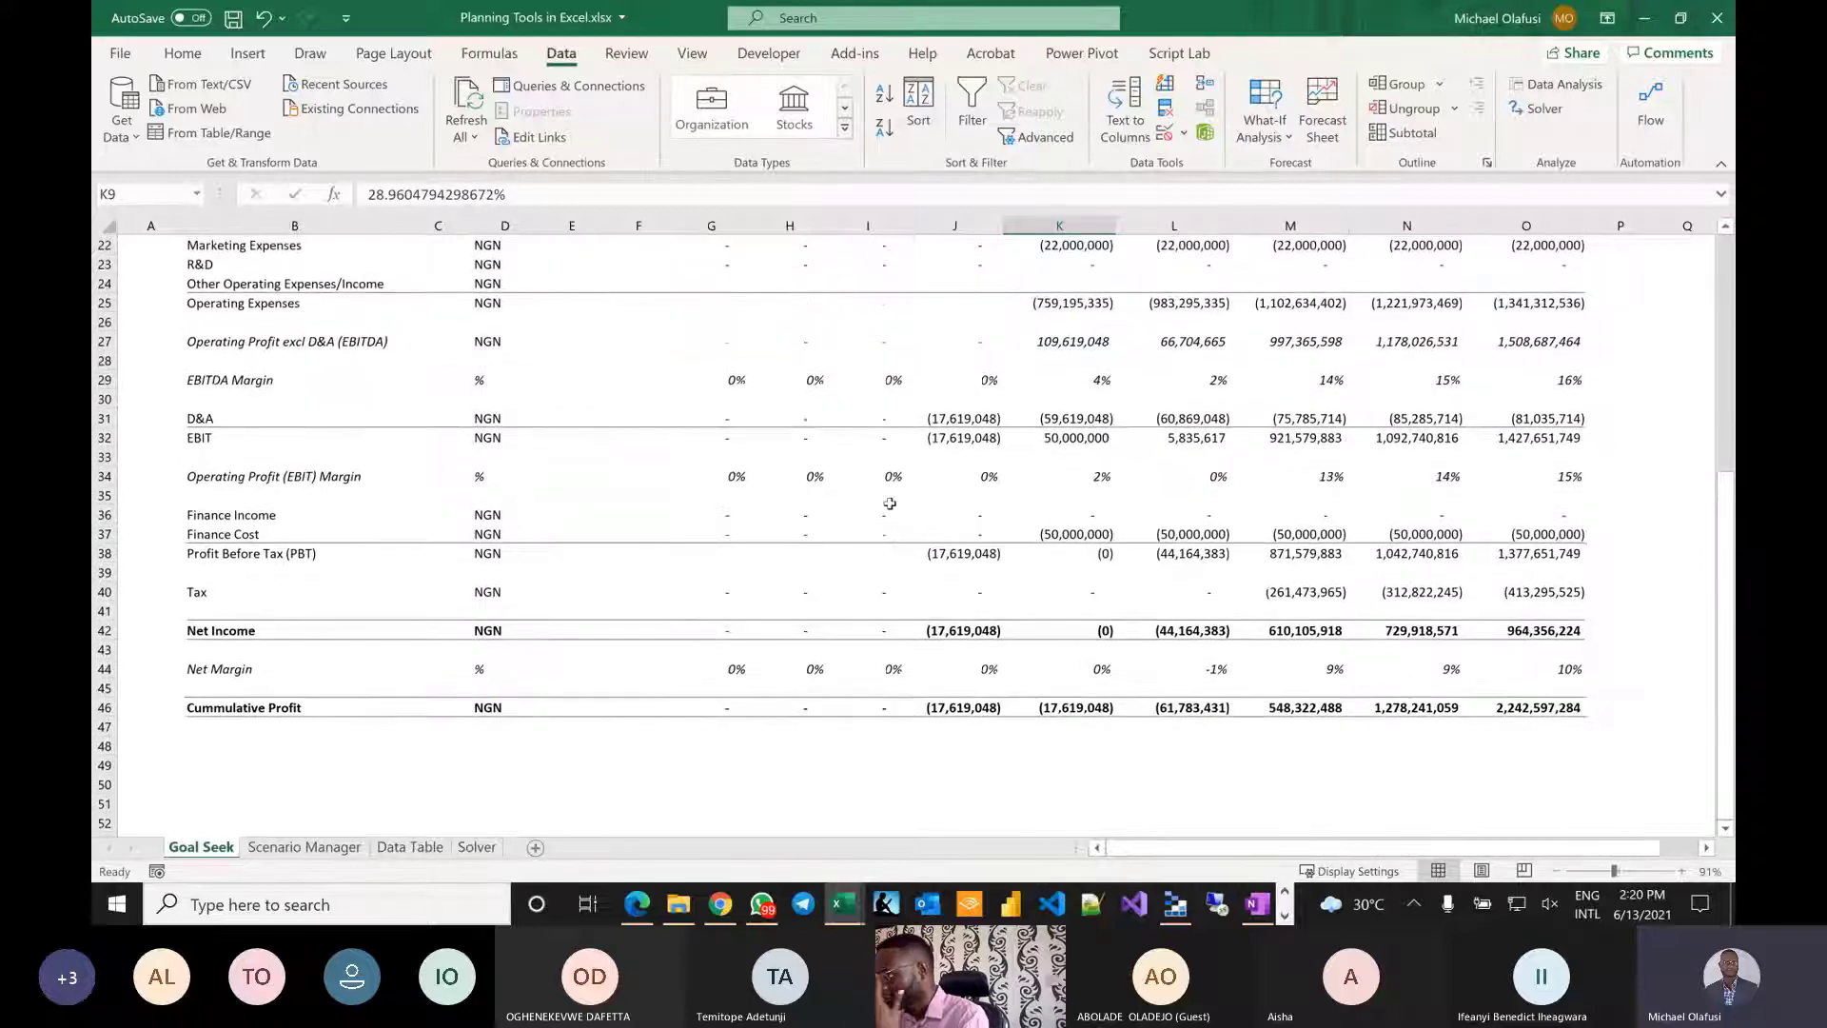
pyautogui.scroll(1, 889, 503)
pyautogui.scroll(-3, 889, 502)
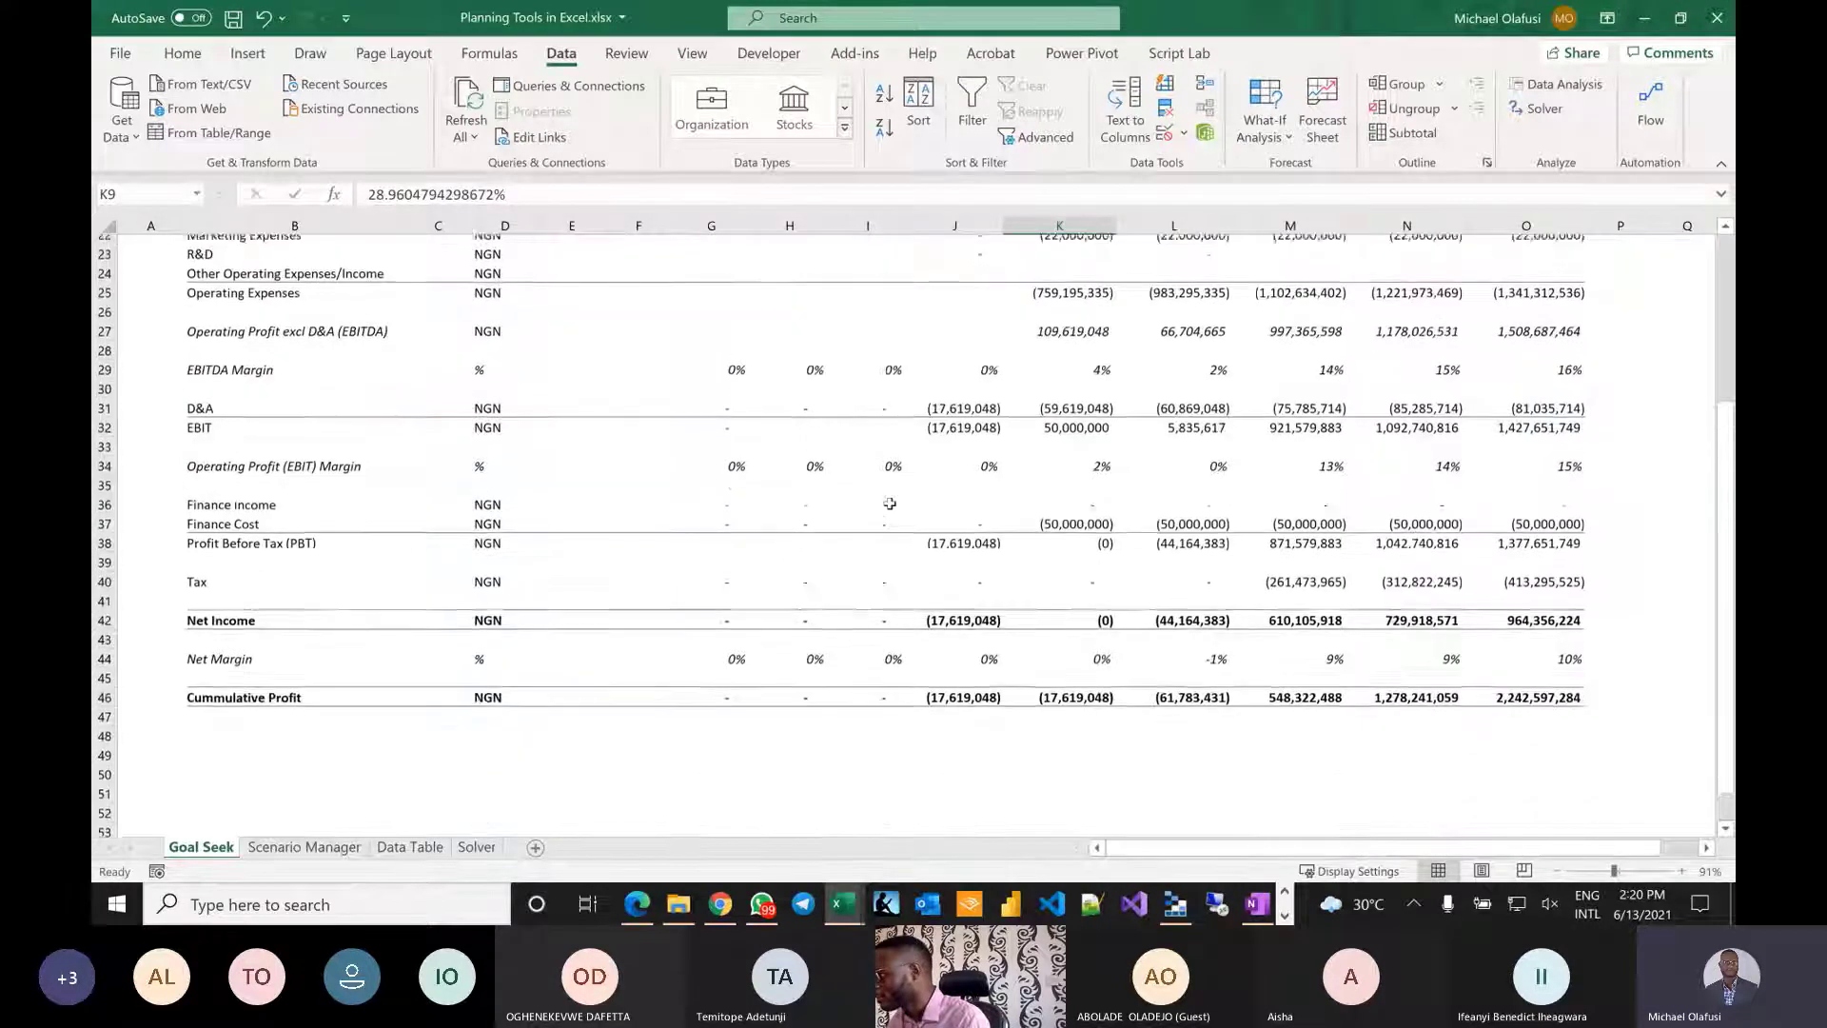
pyautogui.scroll(7, 888, 502)
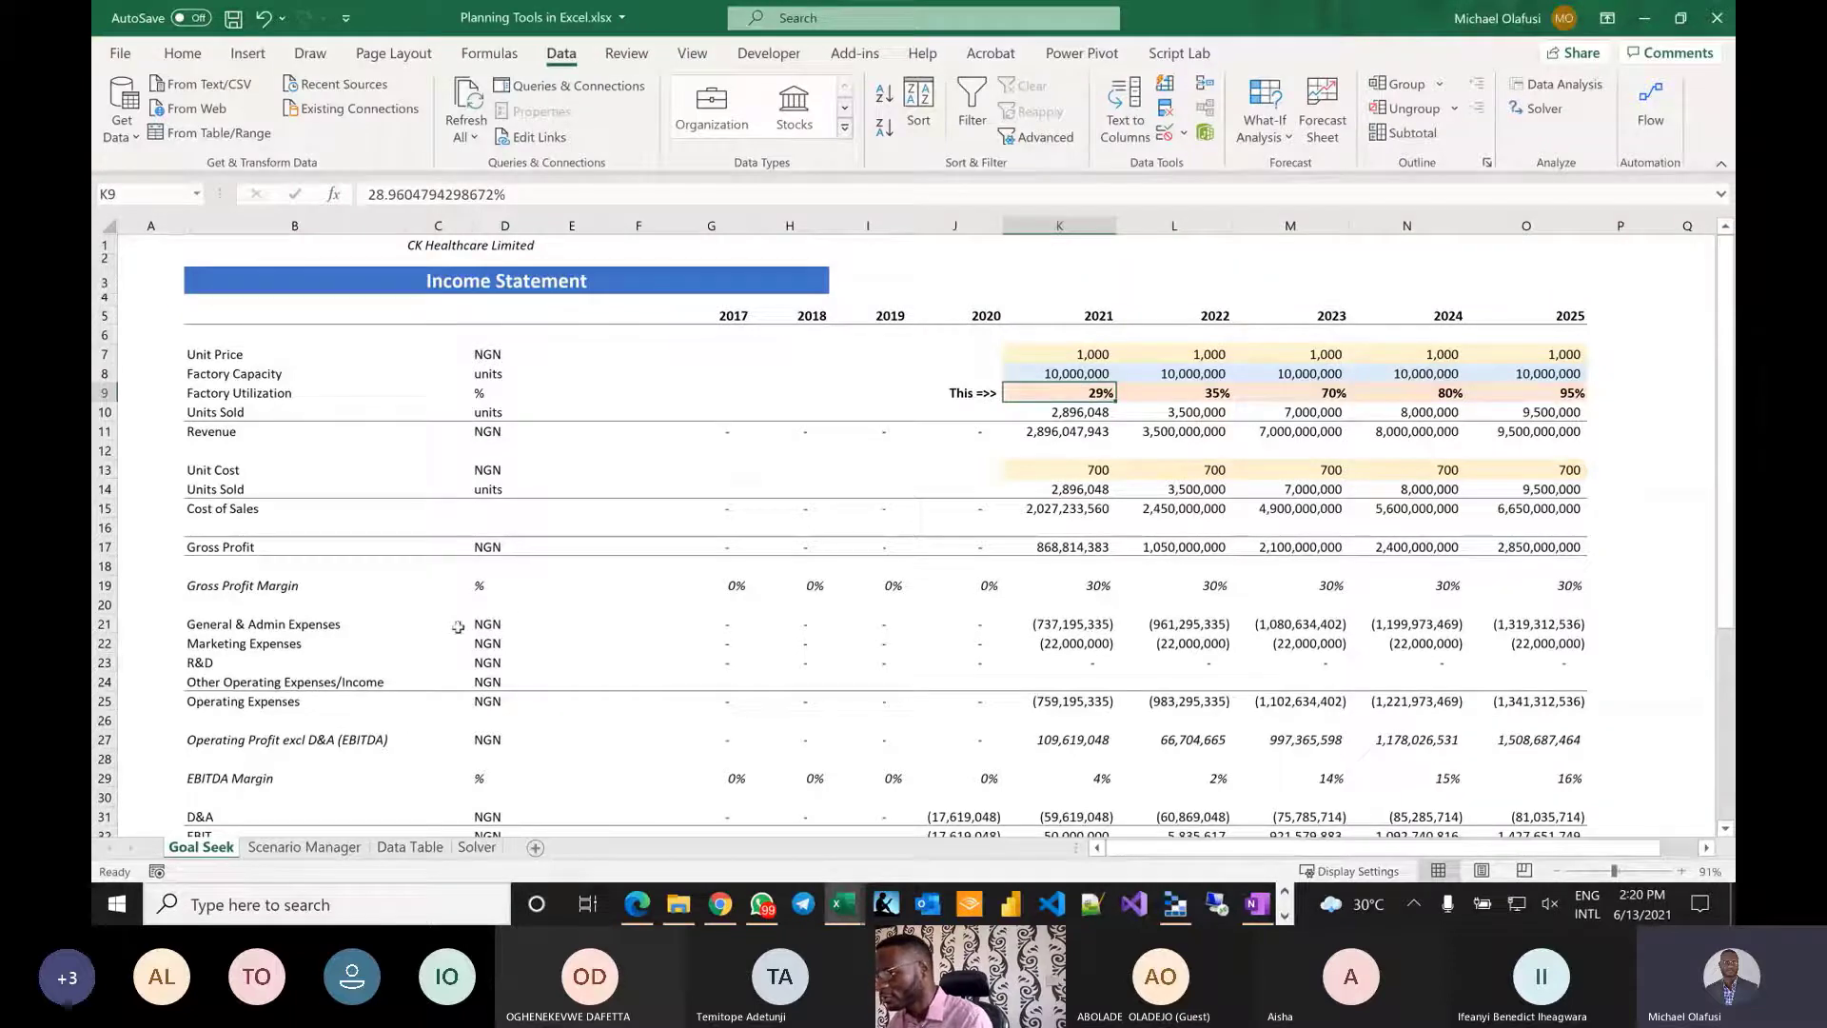
pyautogui.scroll(-4, 426, 636)
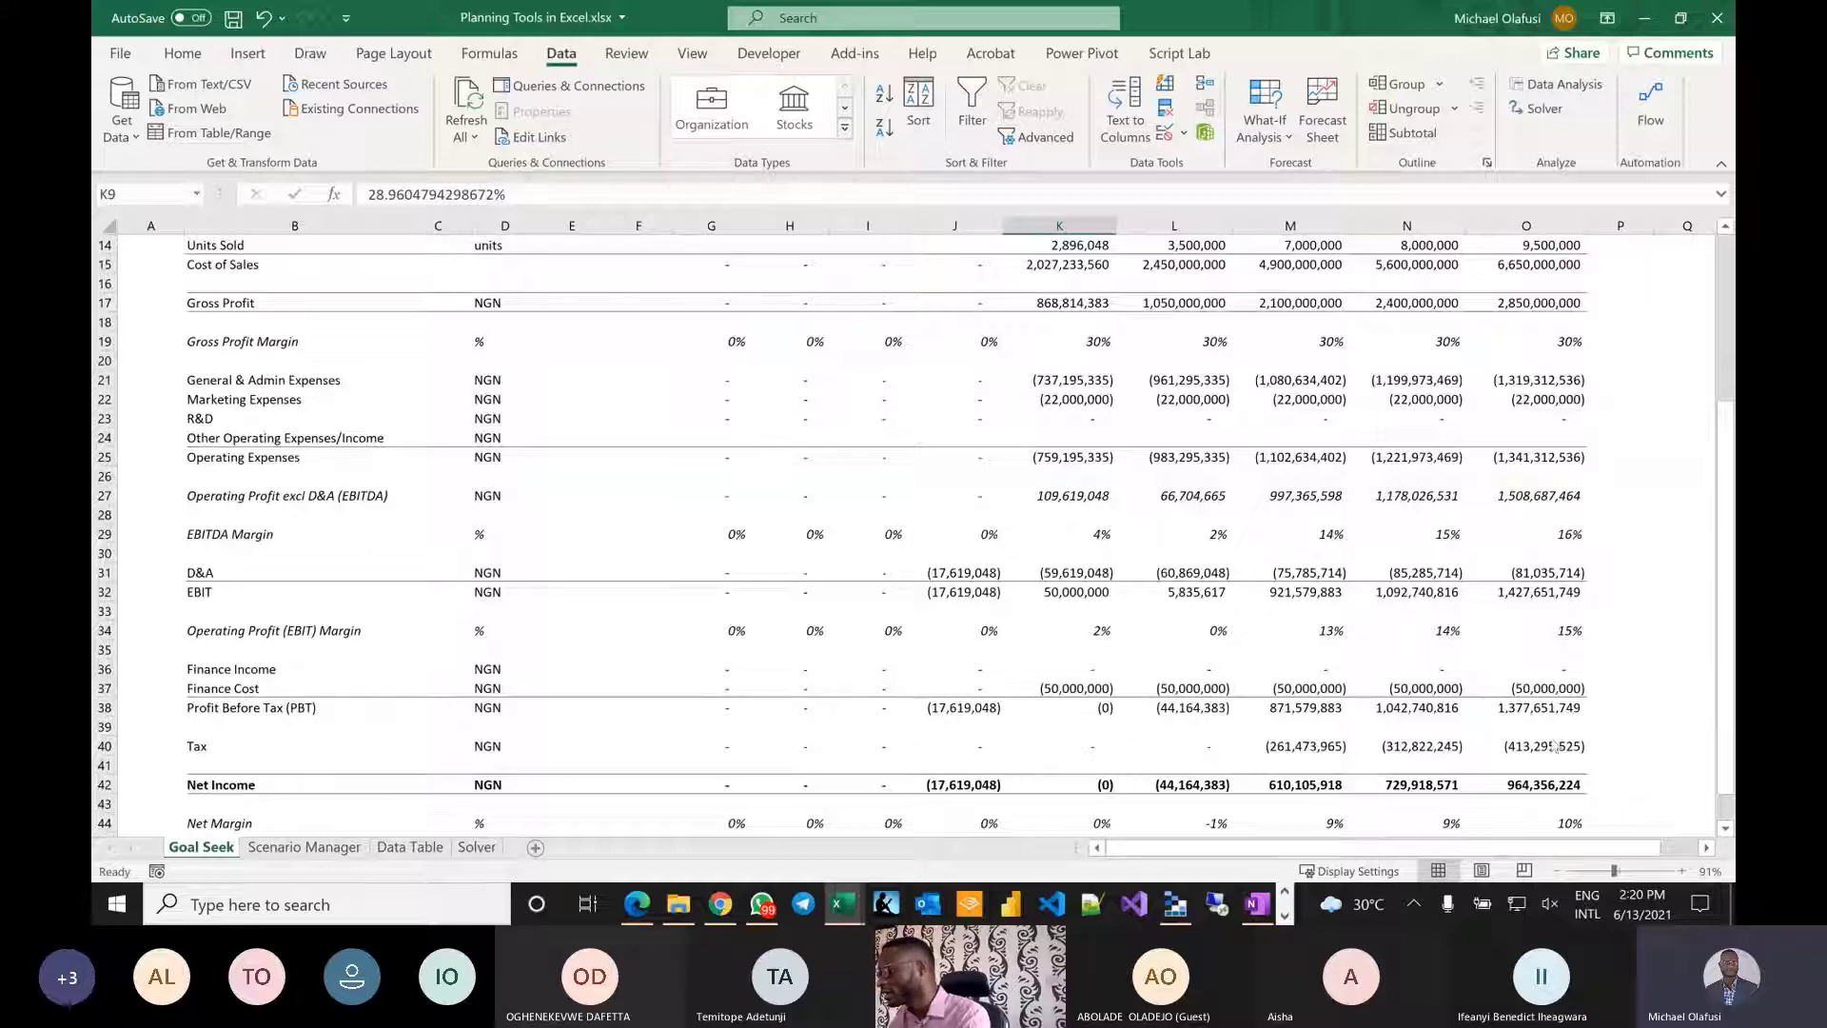
pyautogui.hotkey('alt', 'Tab')
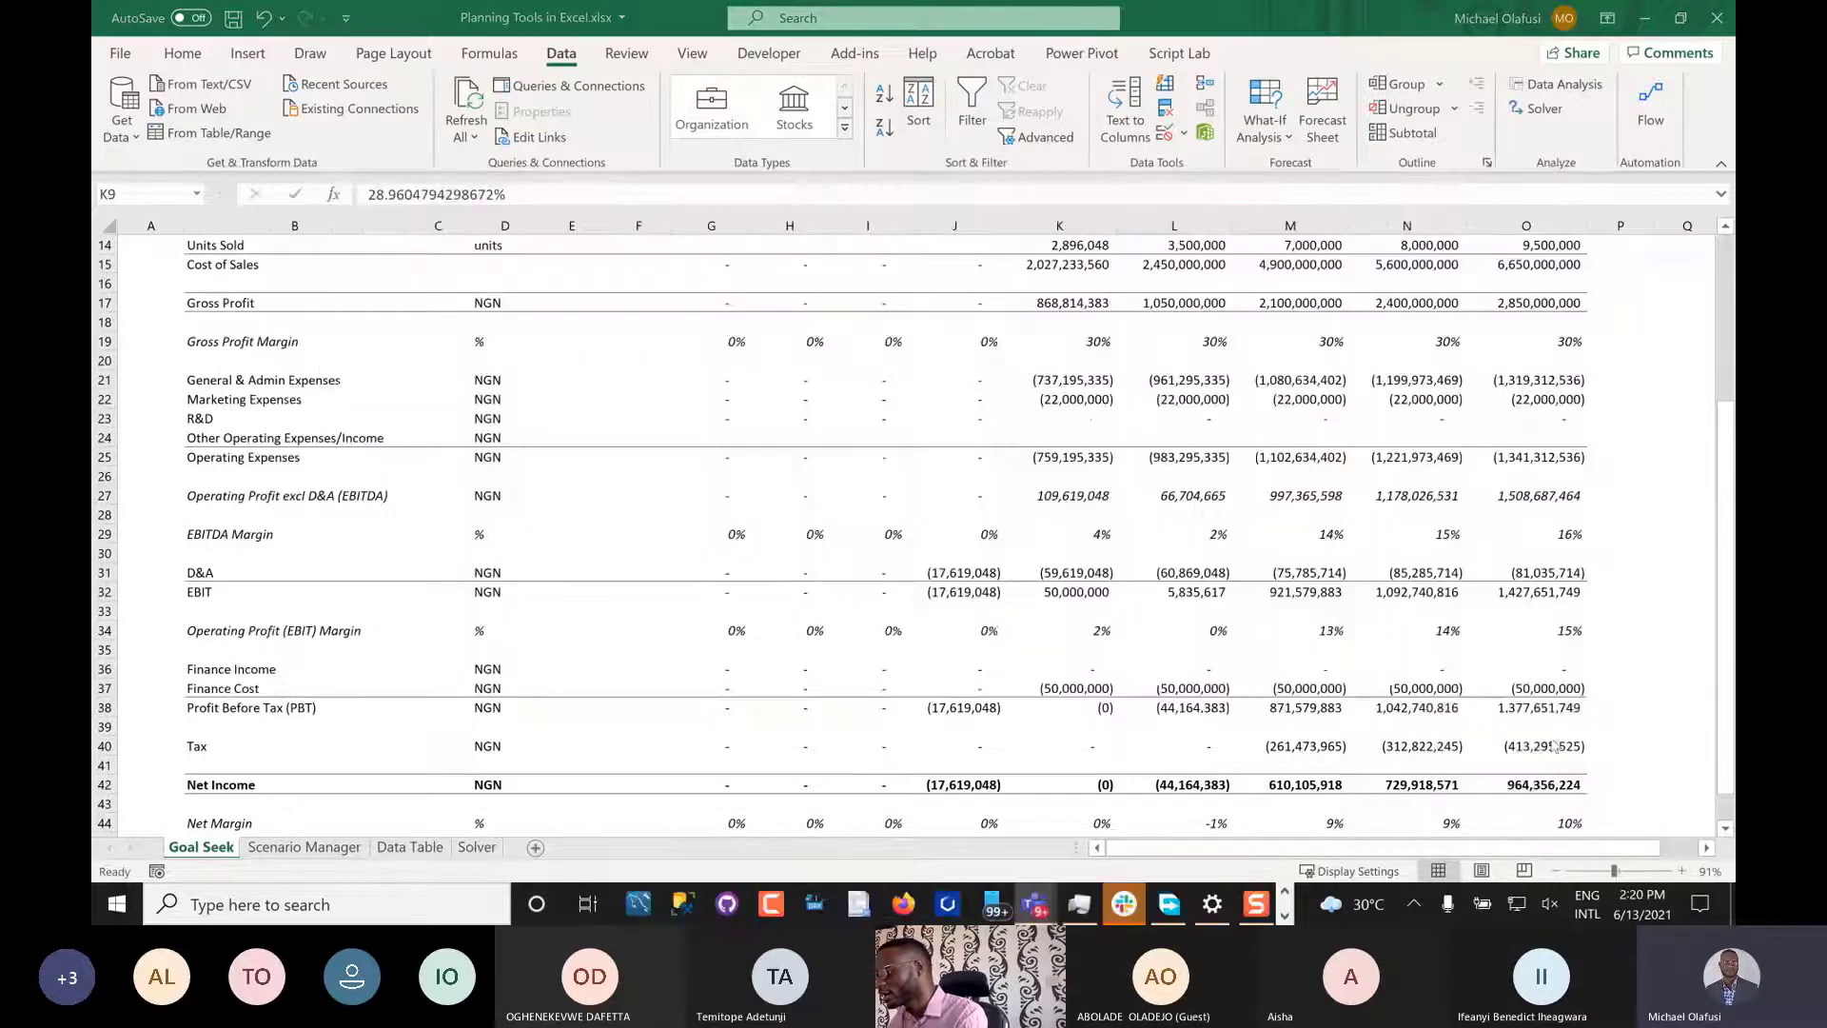
# Review the 2021 Net Income and Factory Utilization cells again, and inspect the 2022 Cumulative Profit in cell L46.
pyautogui.scroll(5, 828, 624)
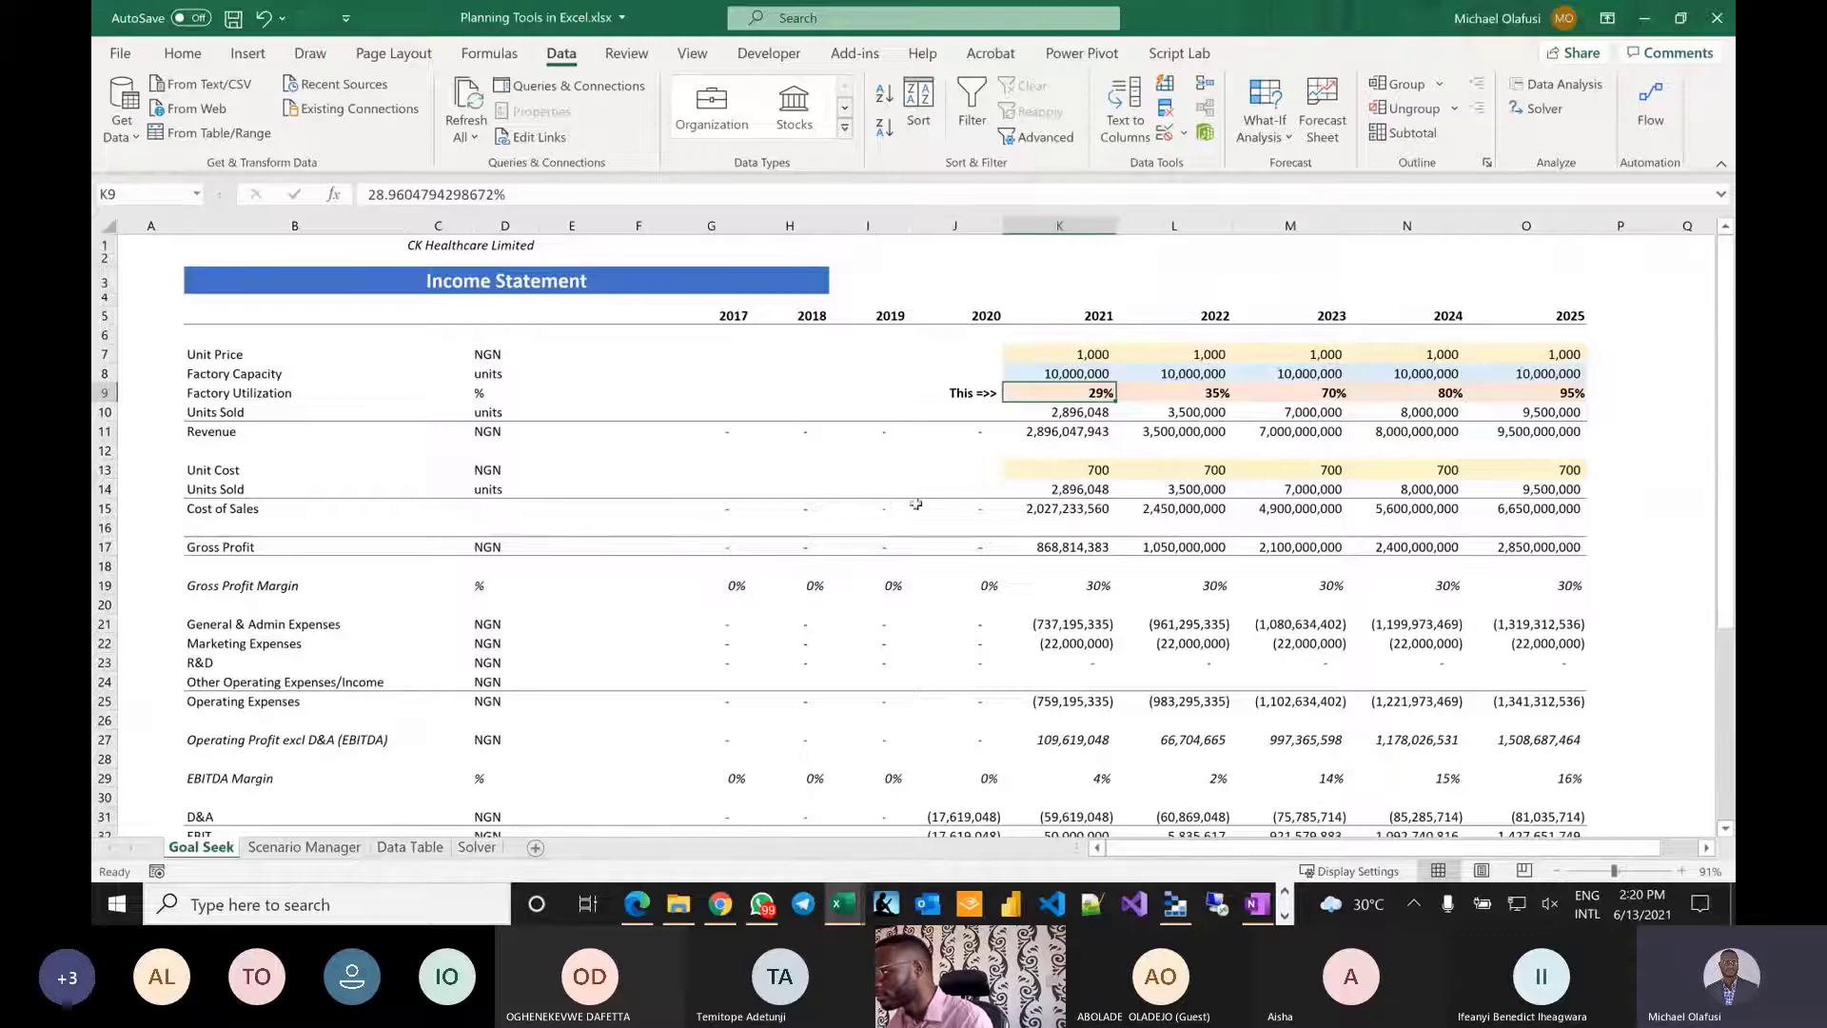
pyautogui.scroll(-4, 904, 664)
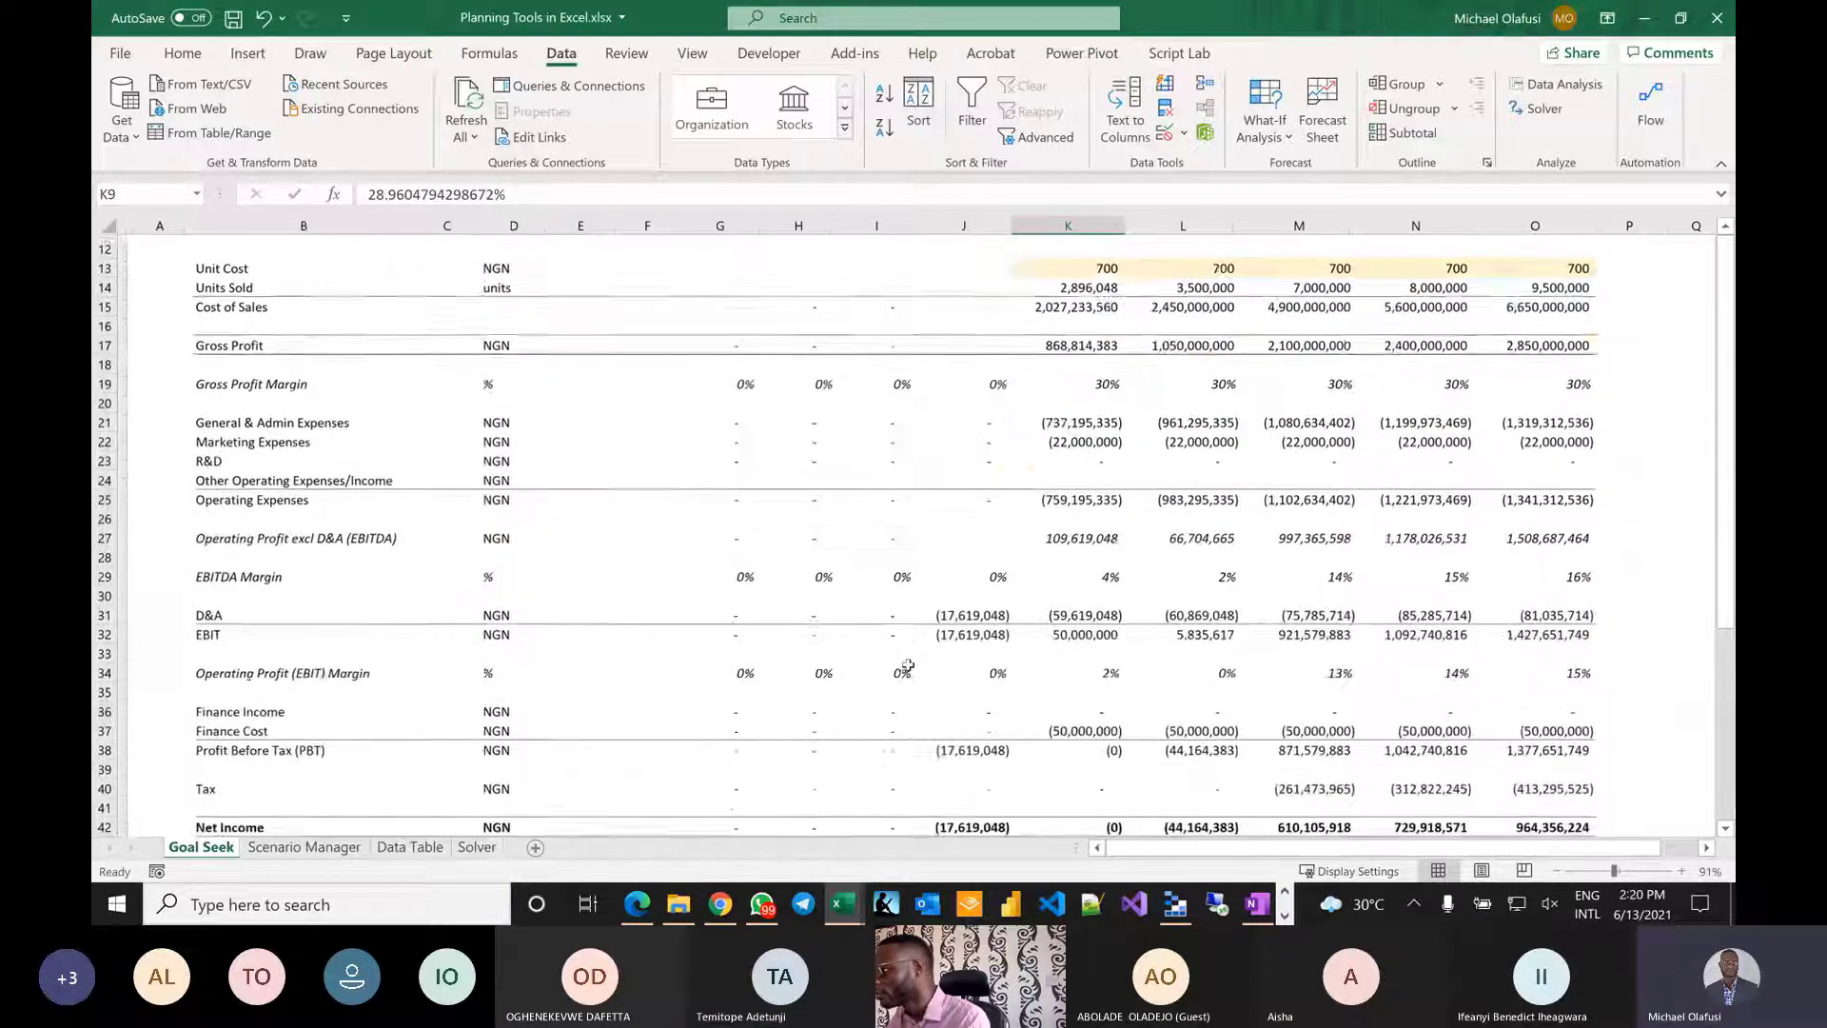
pyautogui.click(1102, 709)
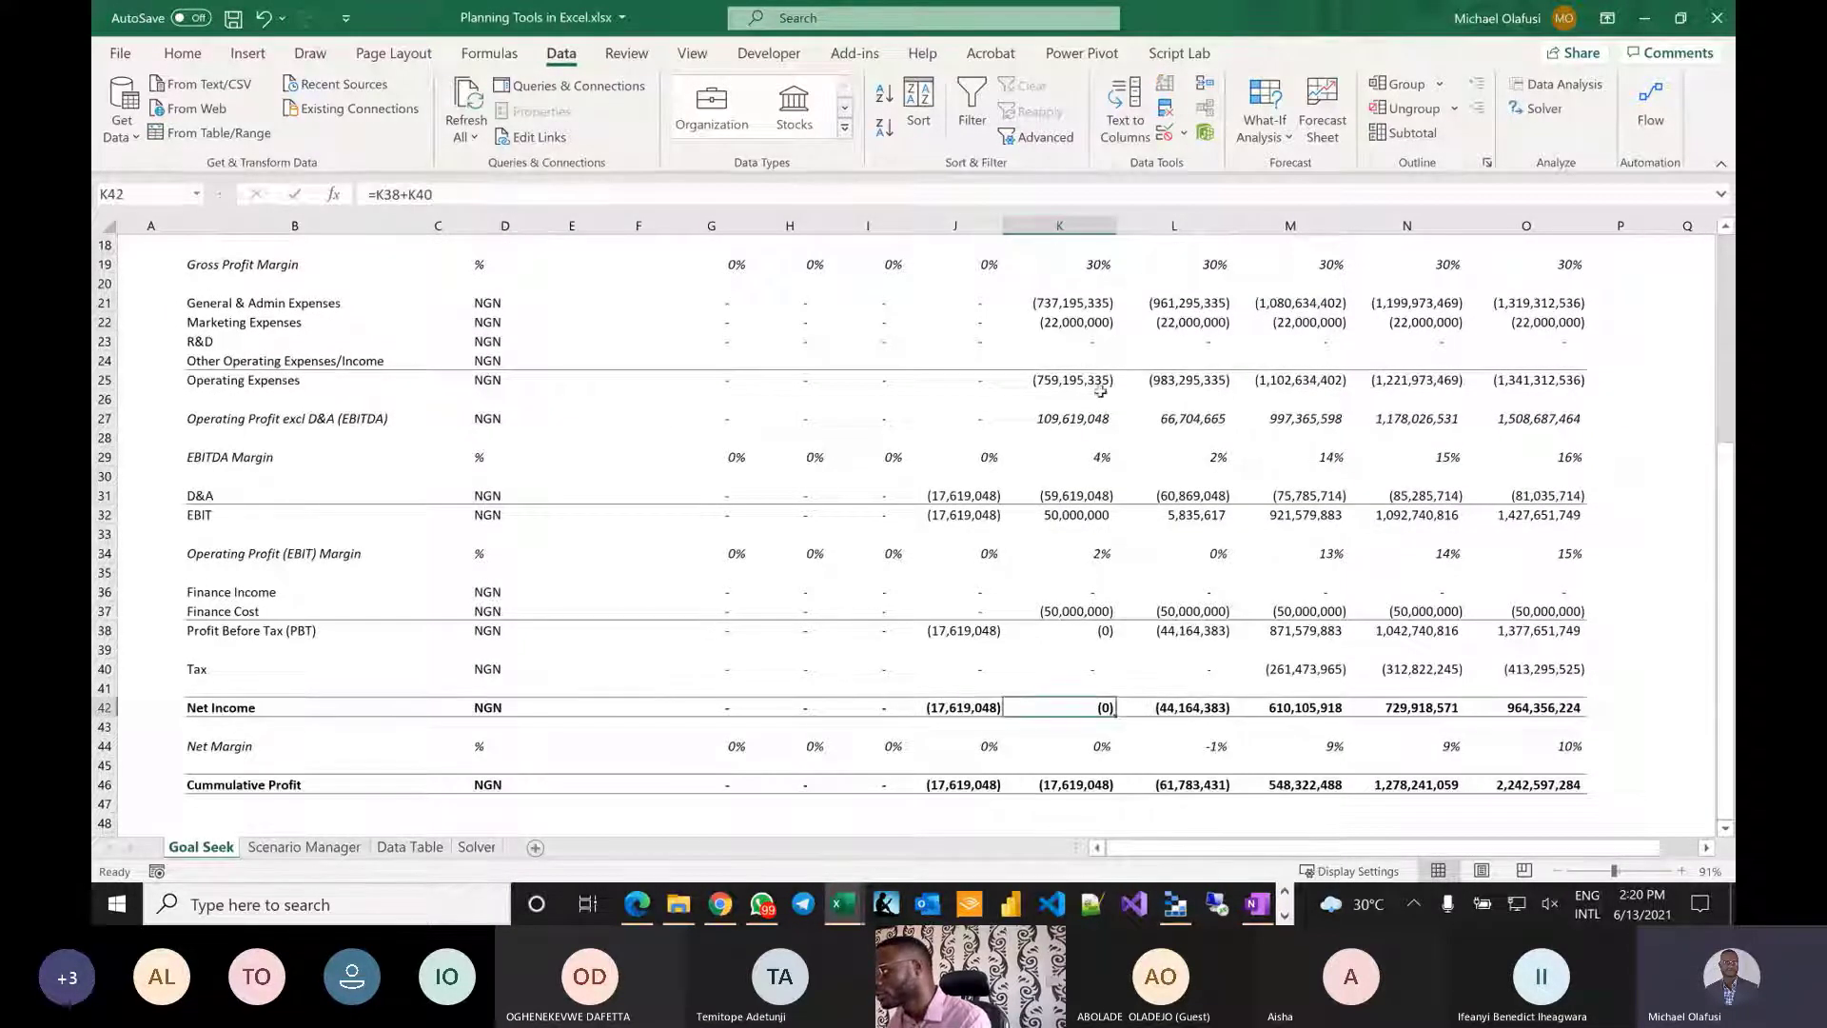
pyautogui.scroll(5, 1101, 390)
pyautogui.click(1069, 360)
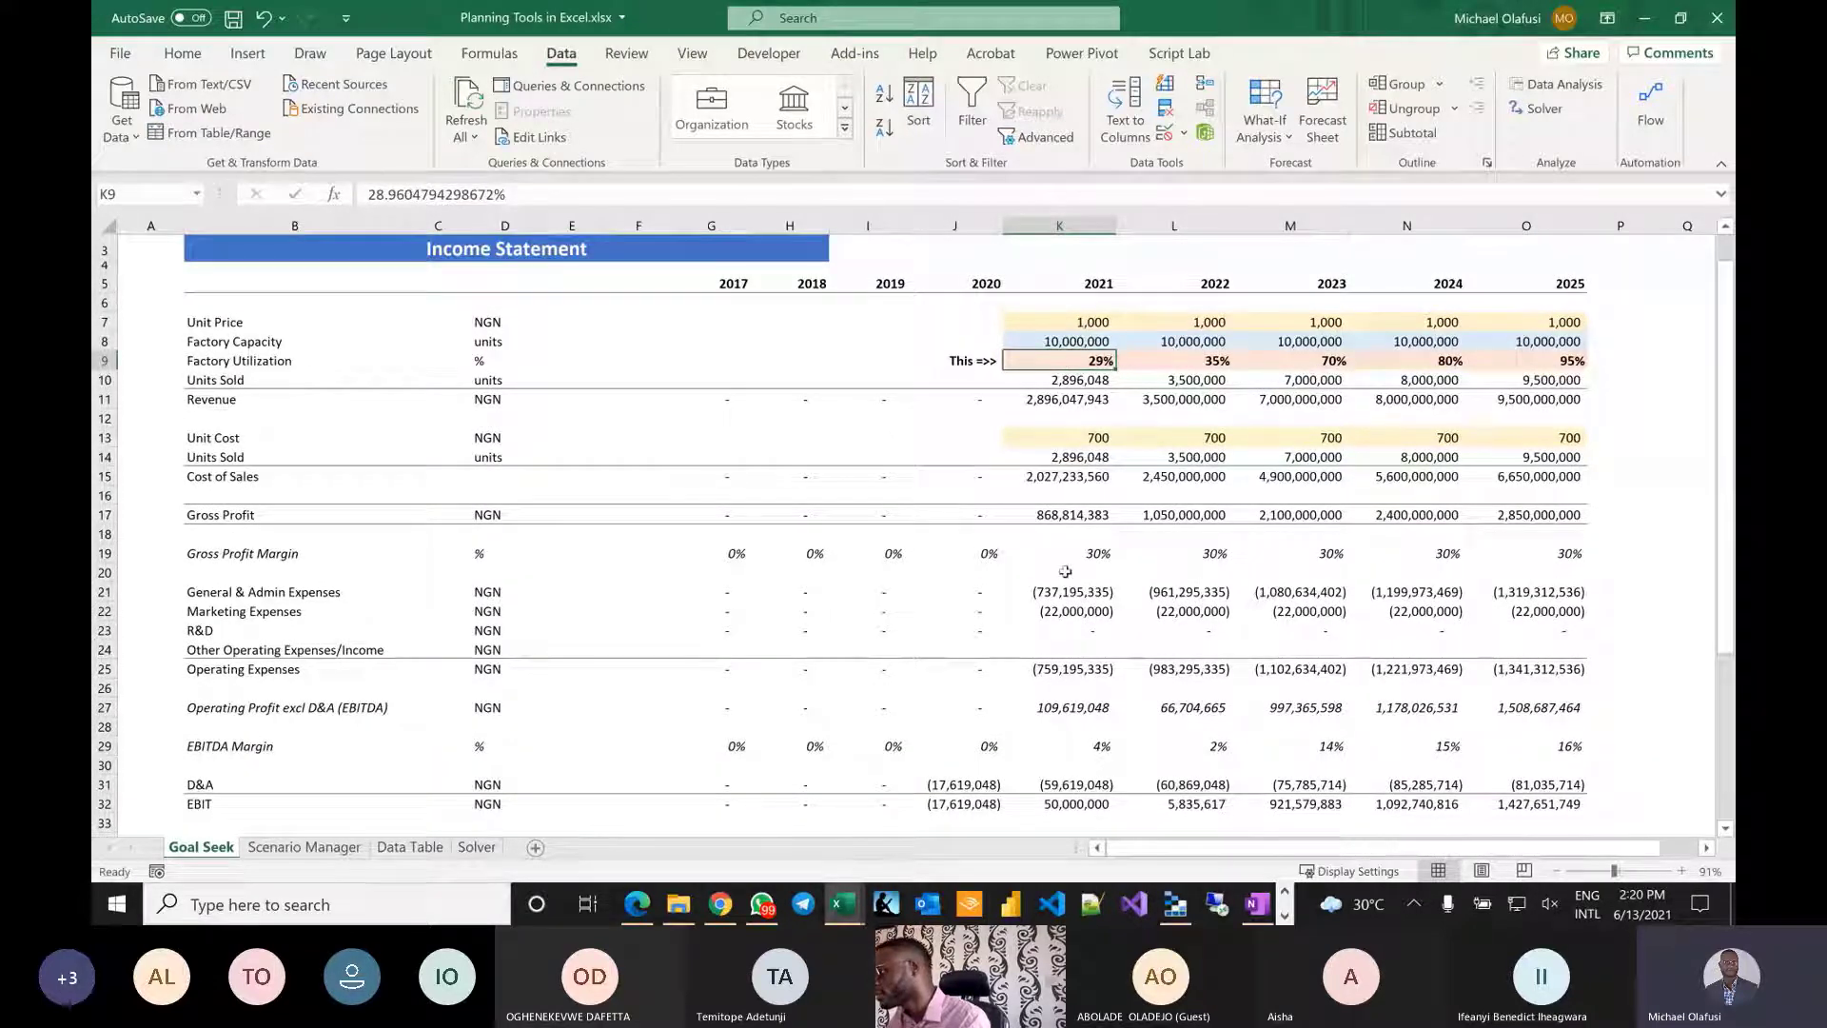
pyautogui.scroll(-9, 1065, 571)
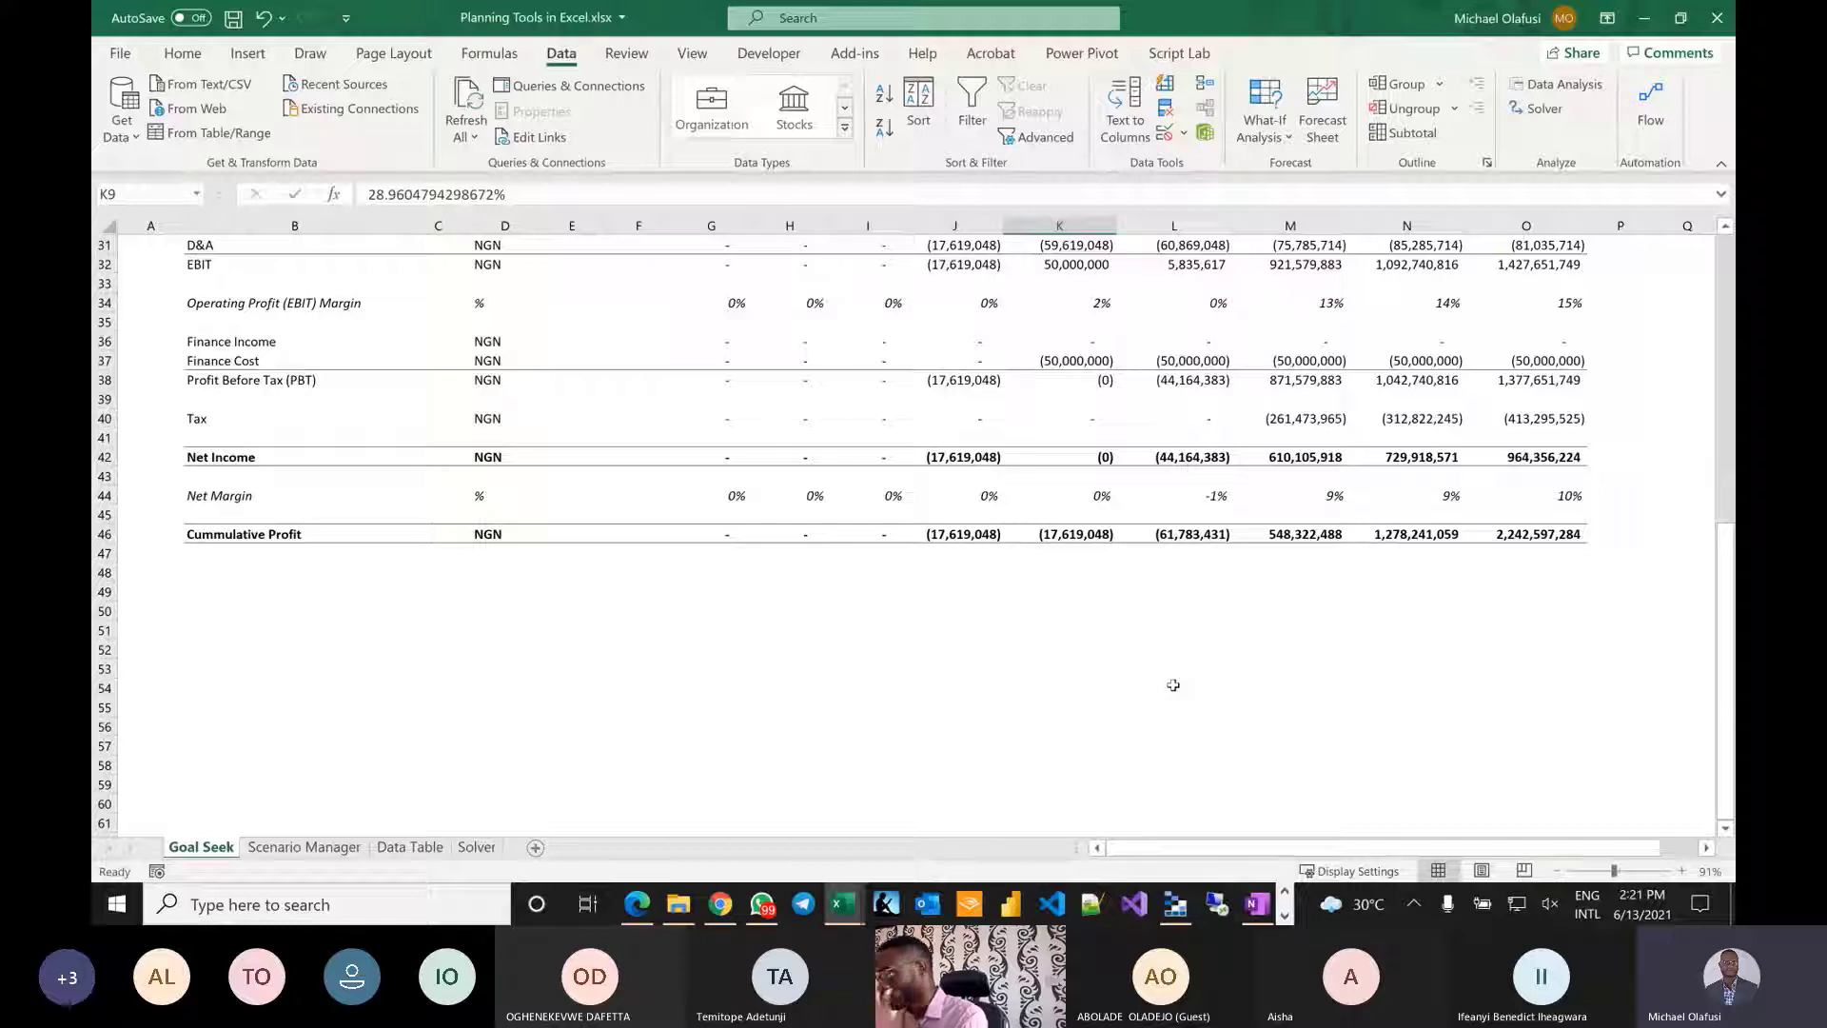
pyautogui.click(1178, 533)
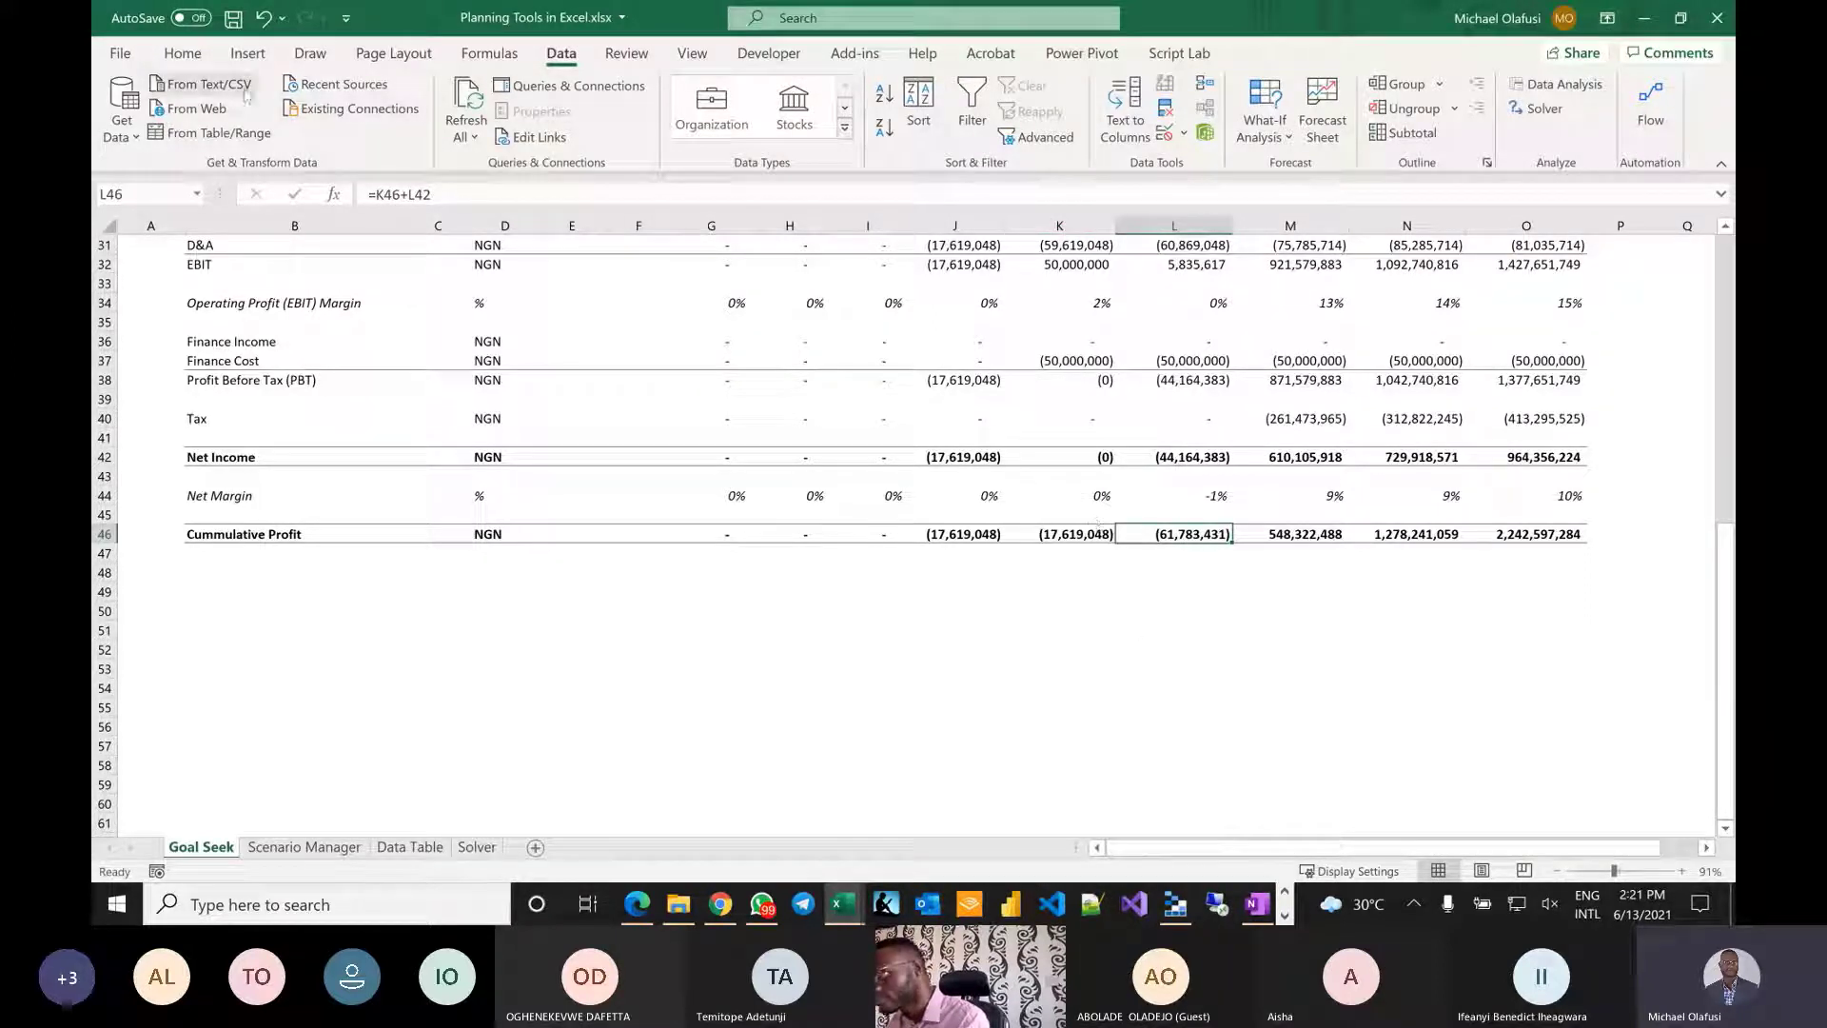
# Fill the 2022 Cummulative Profit cell L46 with a light gold colour.
pyautogui.click(182, 54)
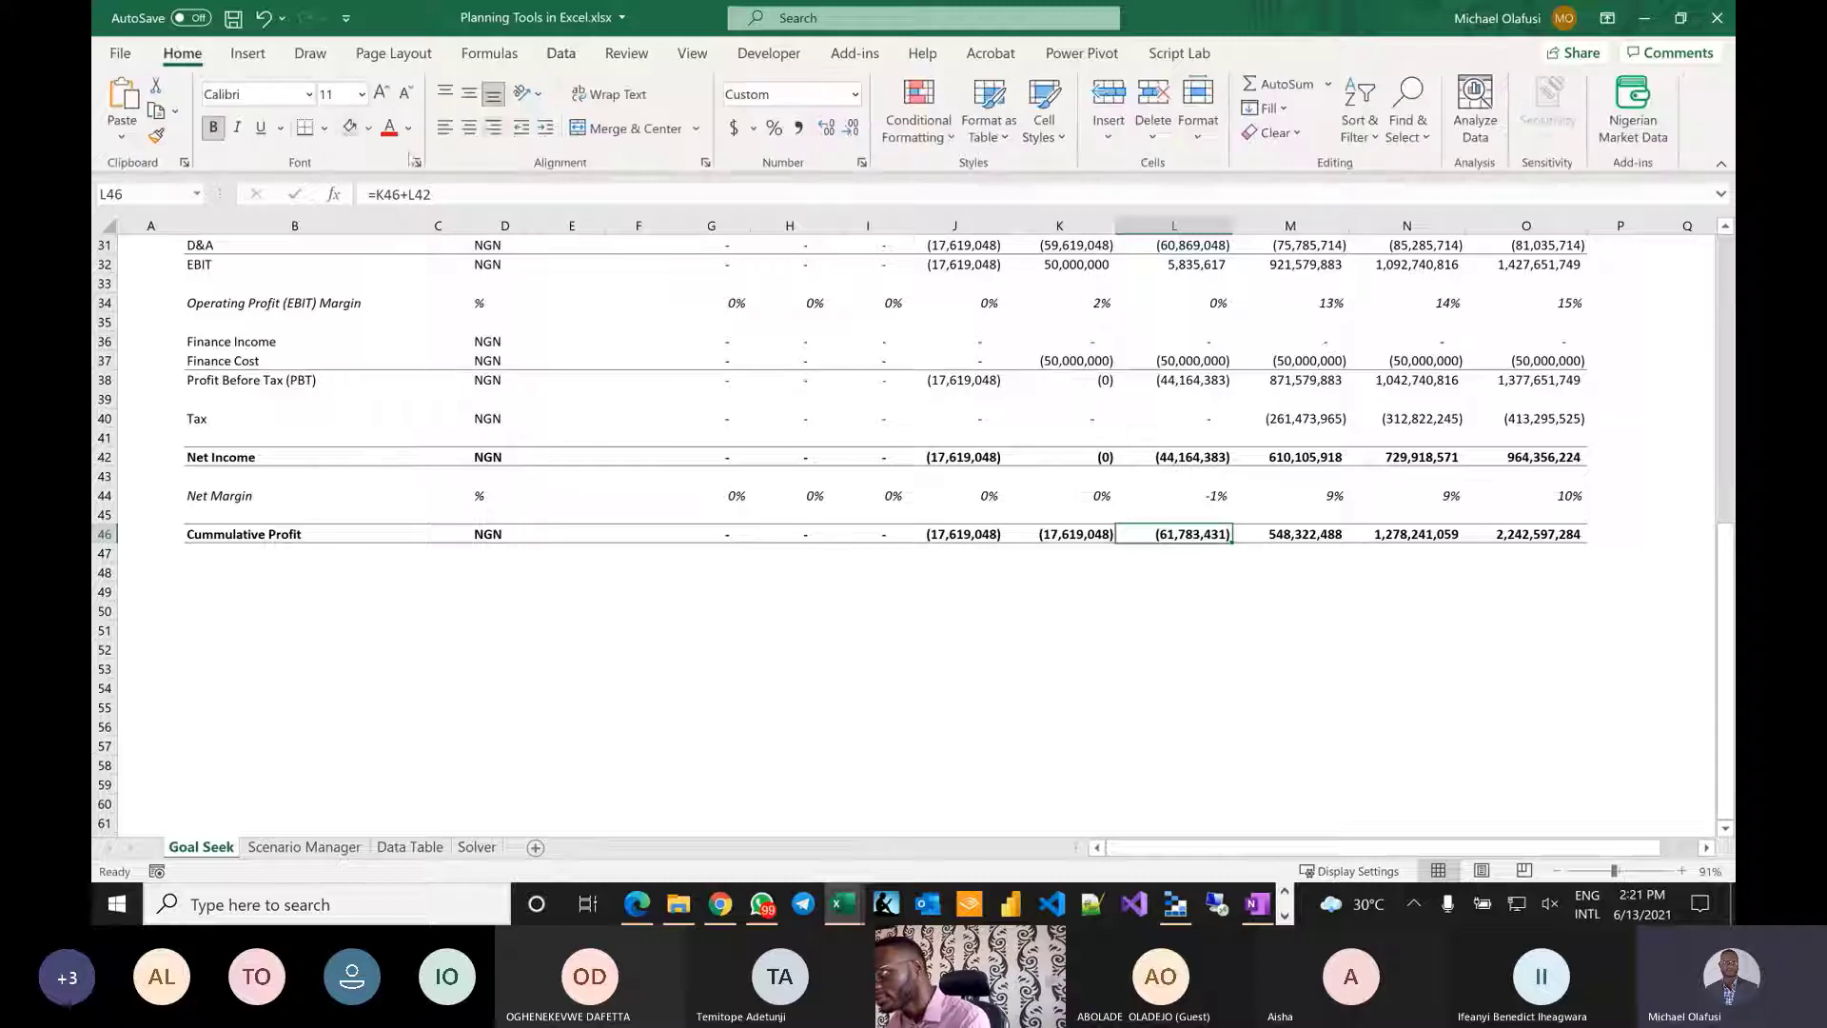
pyautogui.click(368, 128)
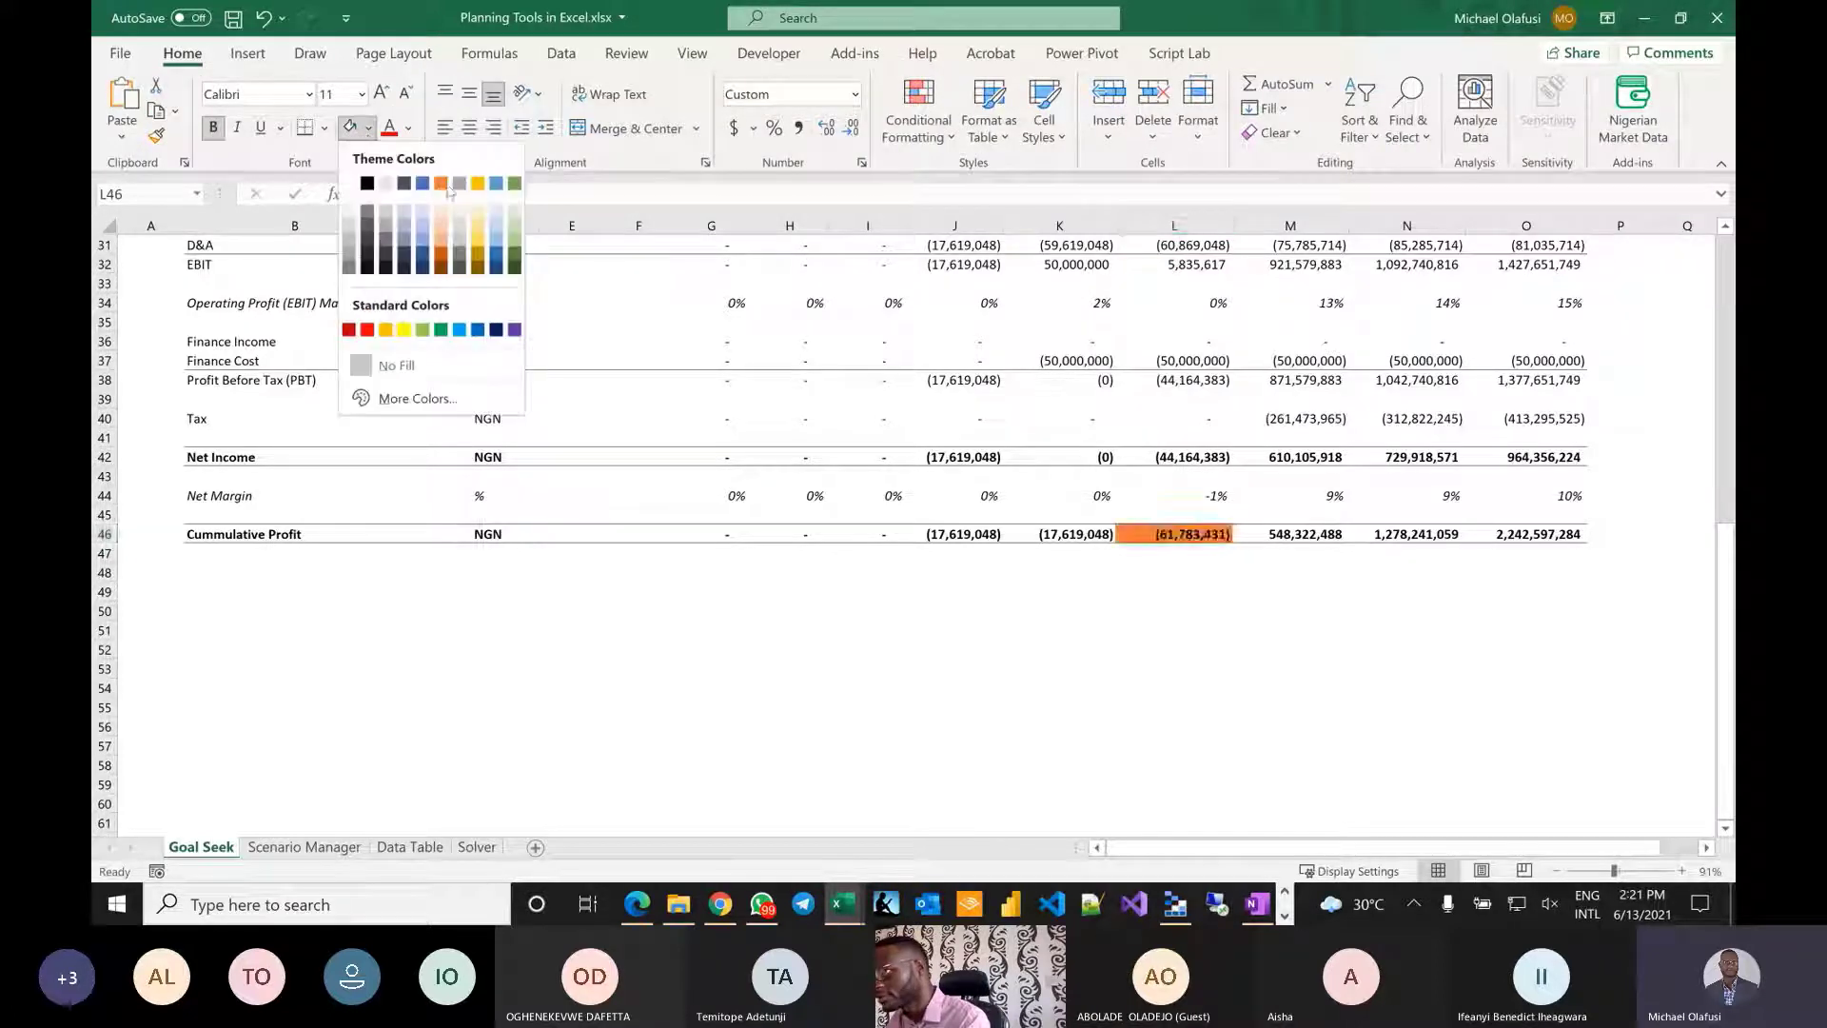
pyautogui.click(478, 200)
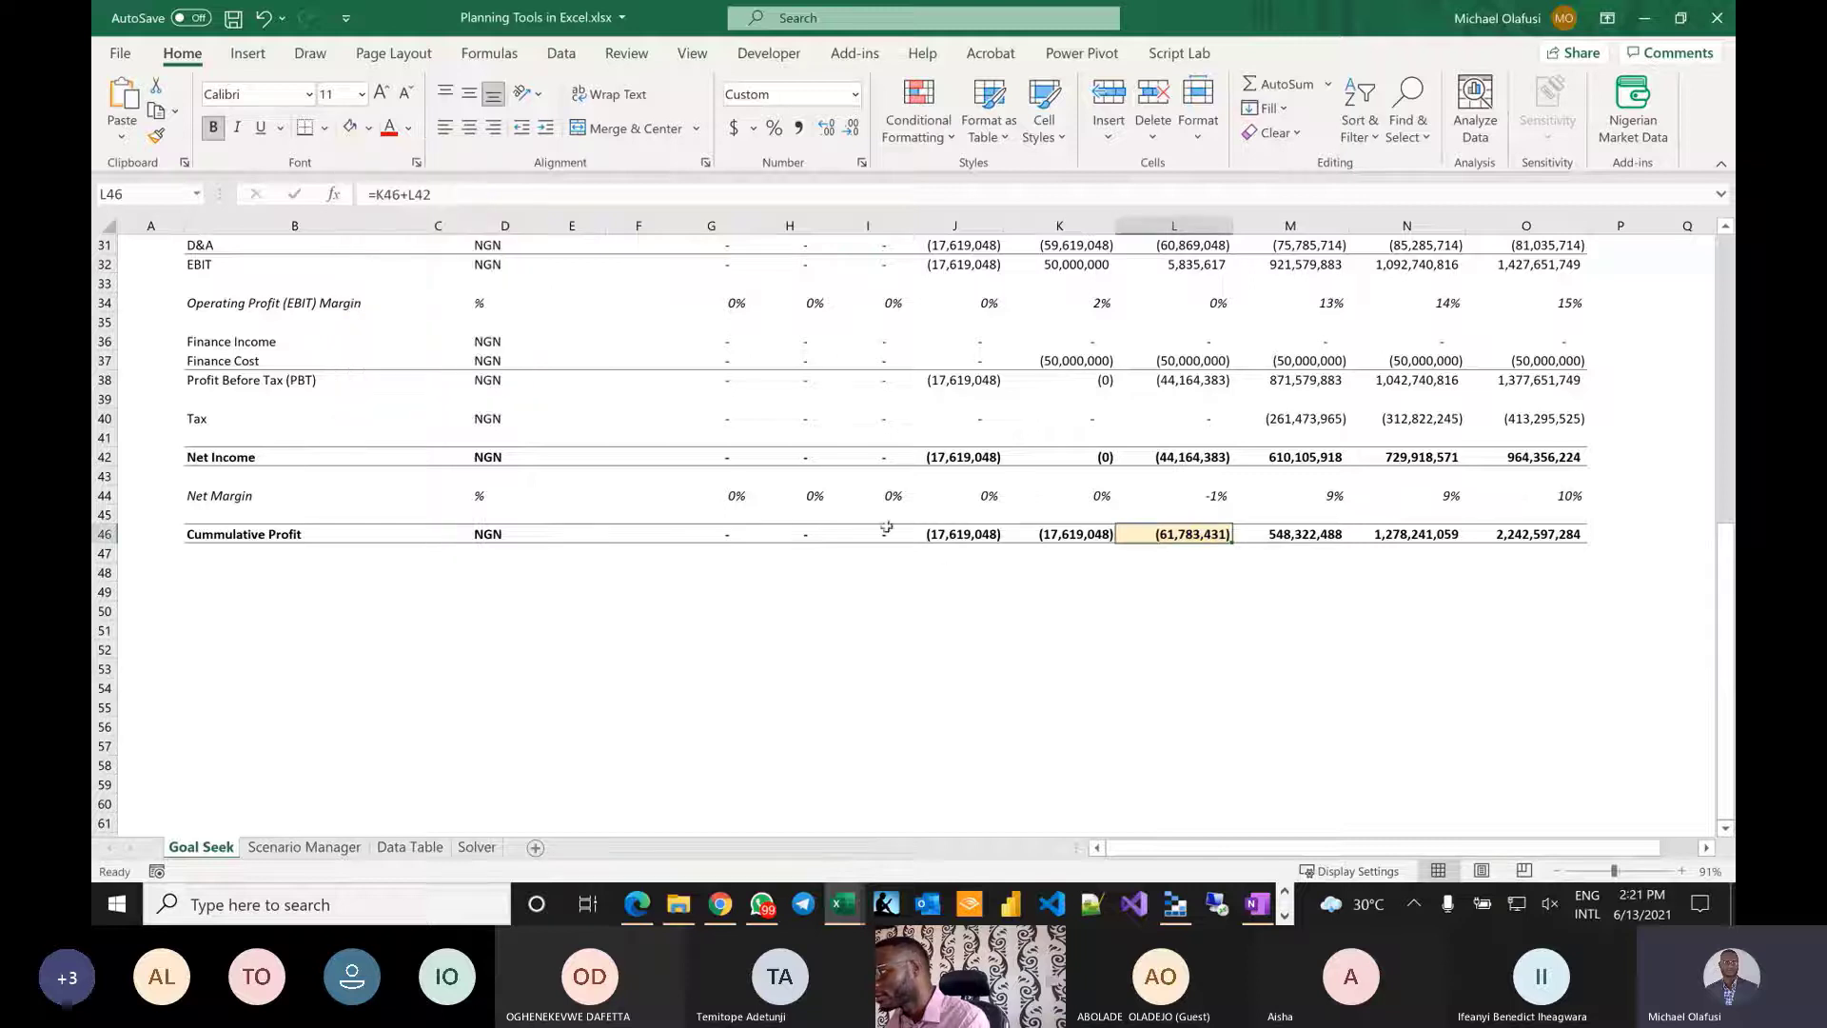
# Enter the practice note's first line, "Use goal seek to make", in cell L48 below the highlighted cell.
pyautogui.click(1225, 575)
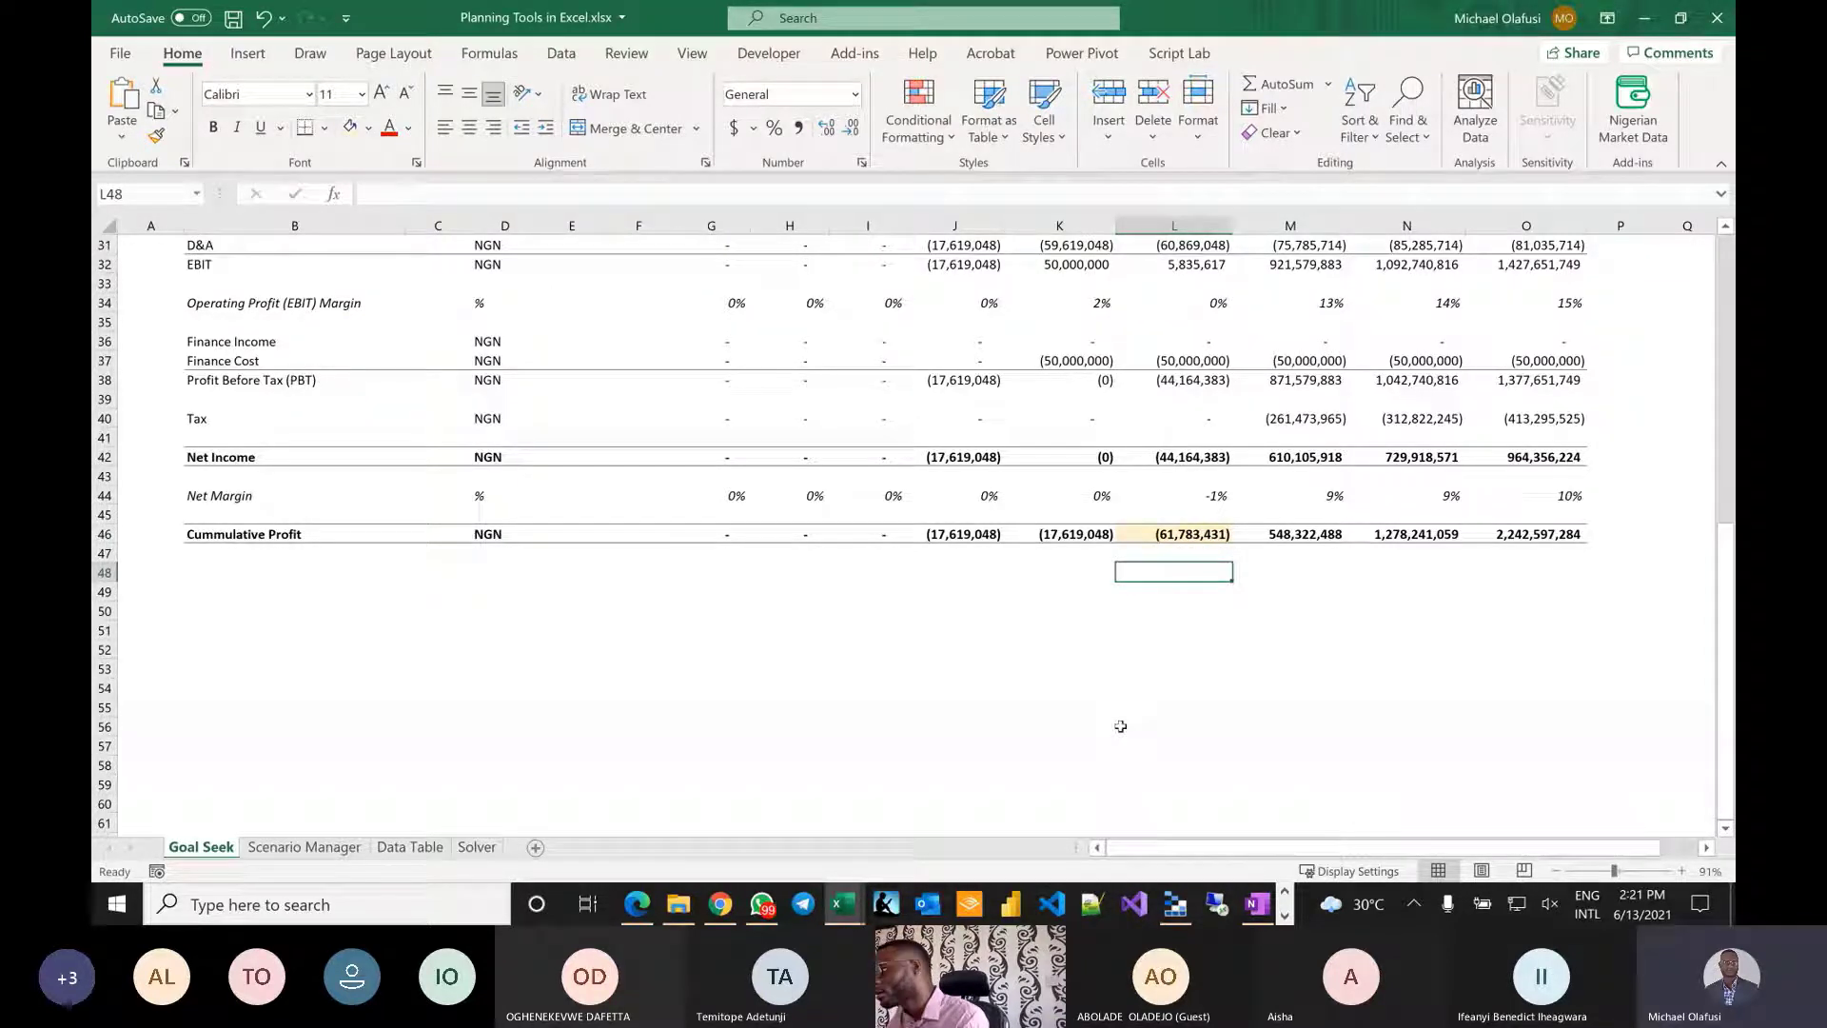
pyautogui.write('Py')
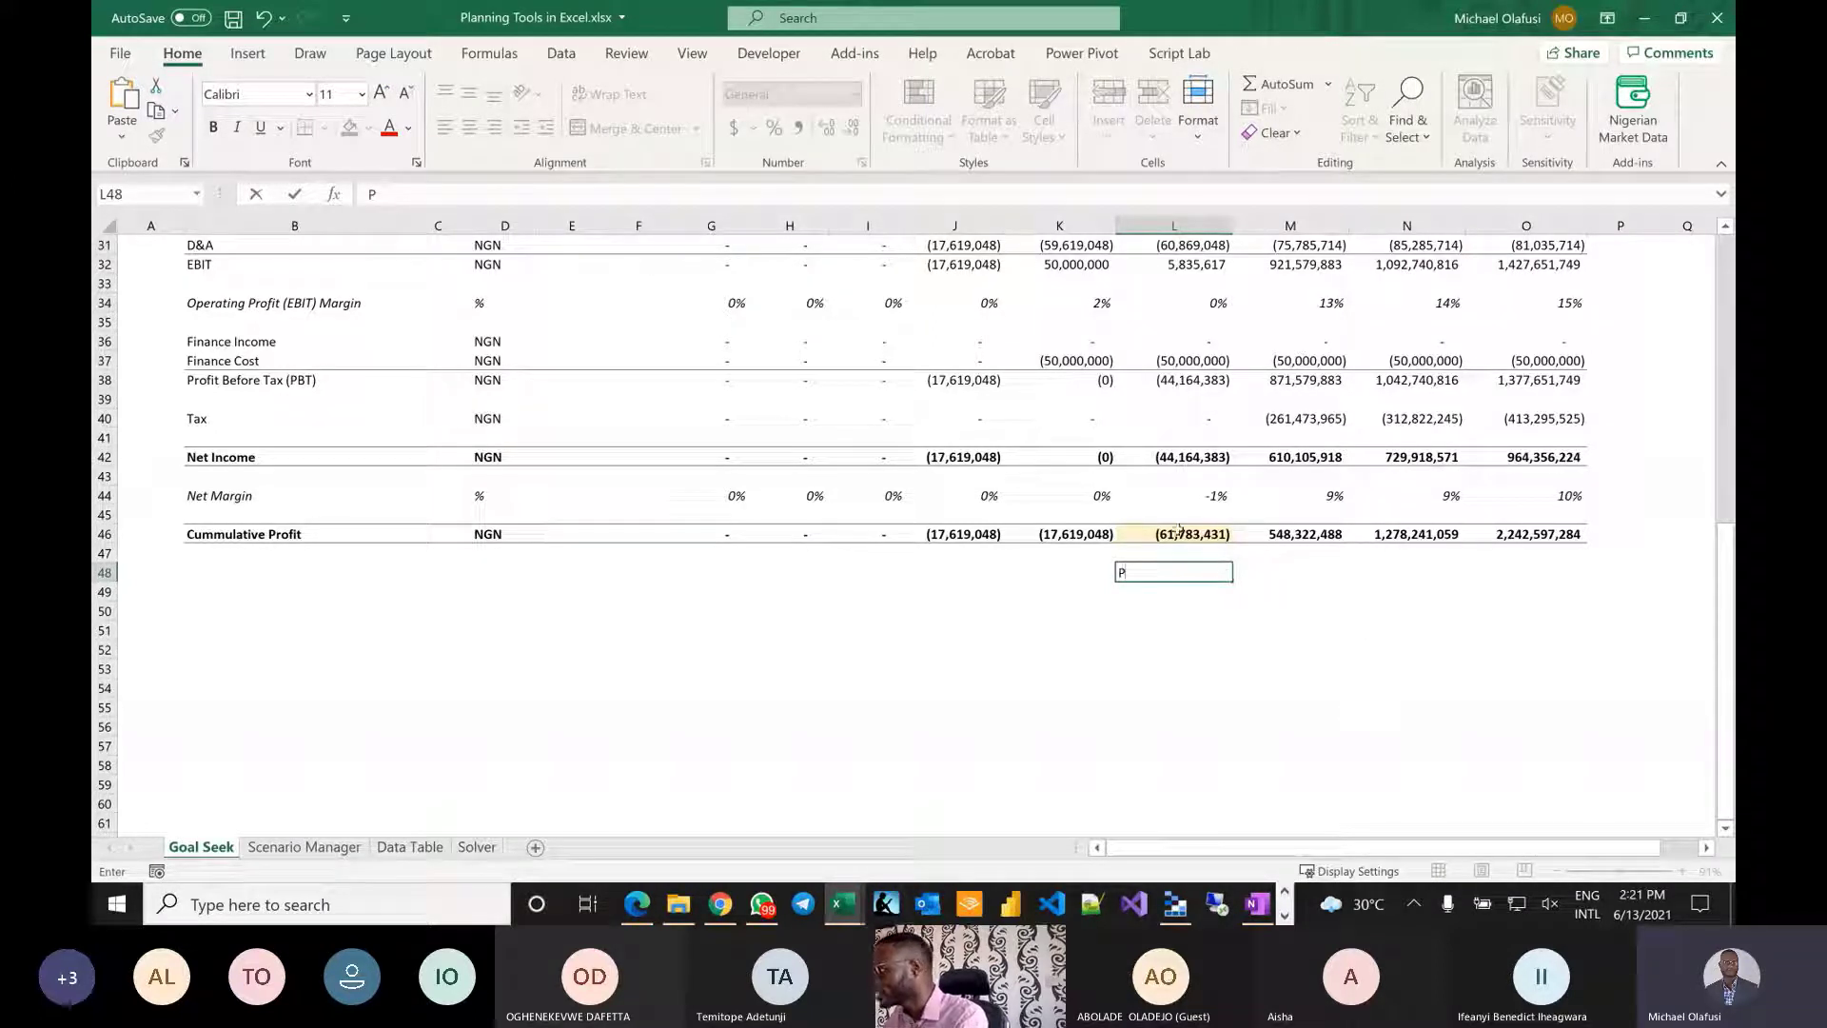
pyautogui.press('BackSpace')
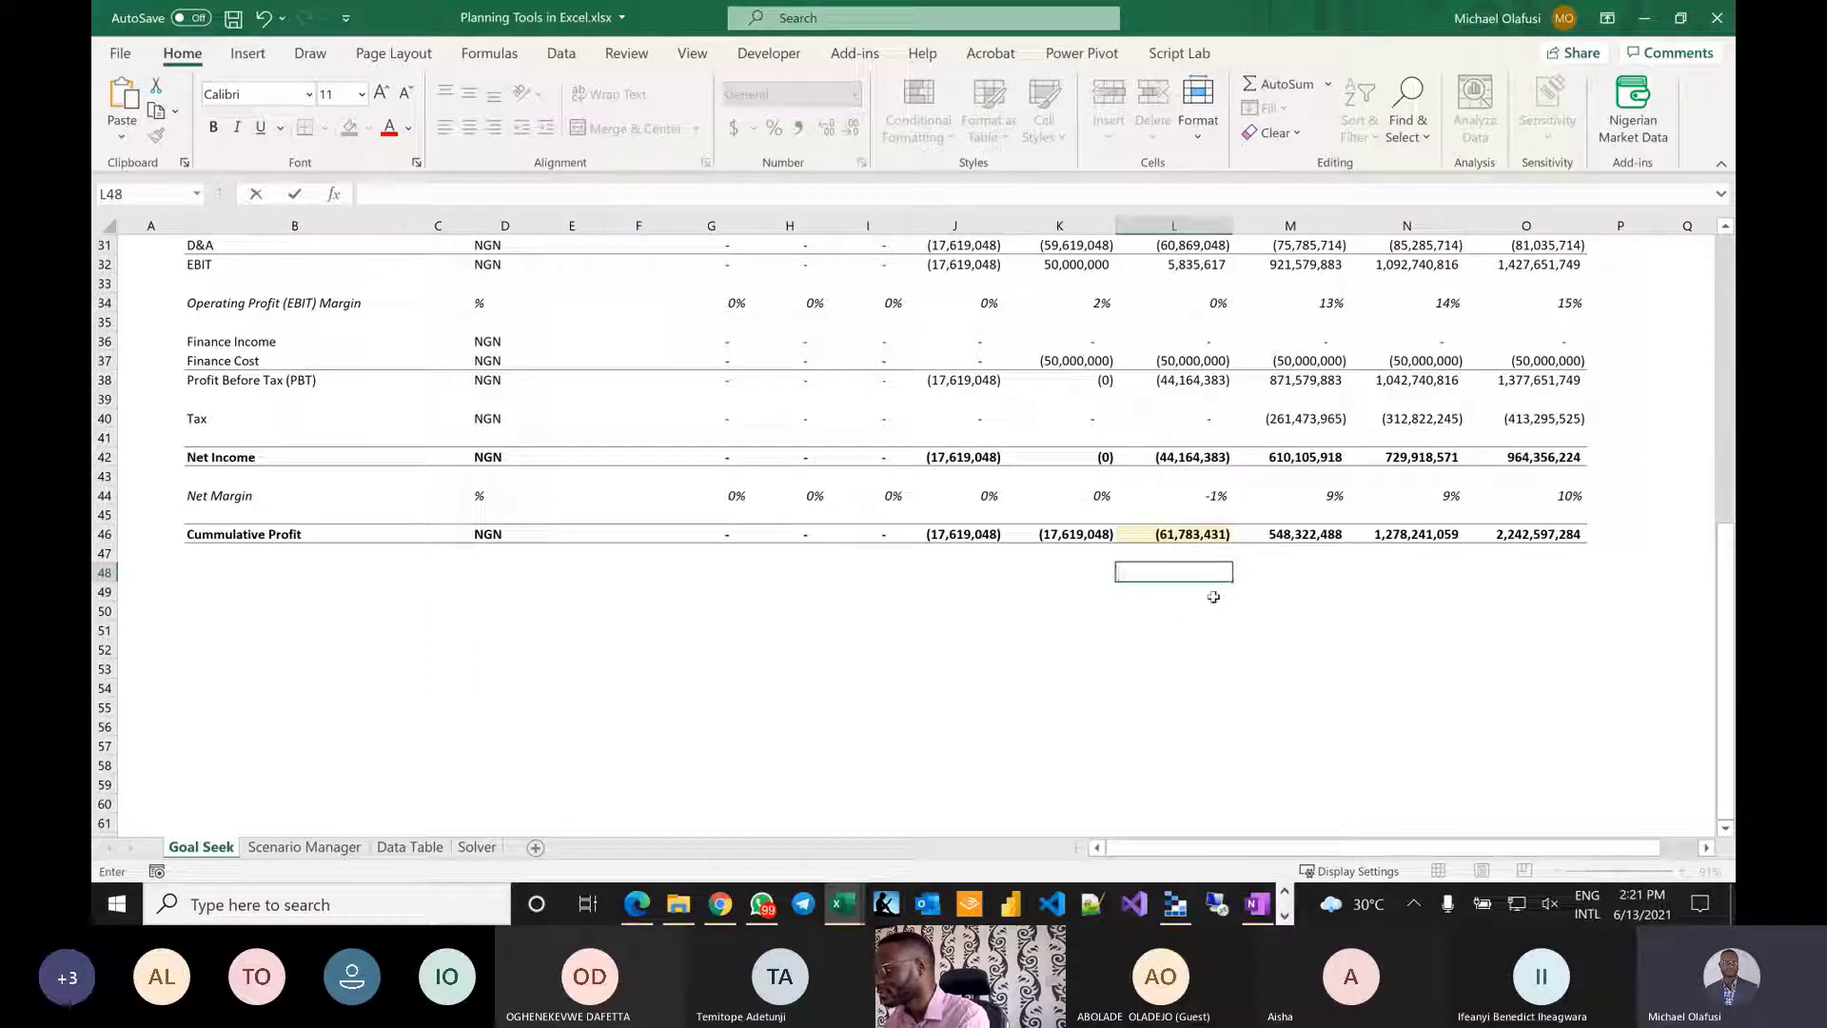
pyautogui.write('Use')
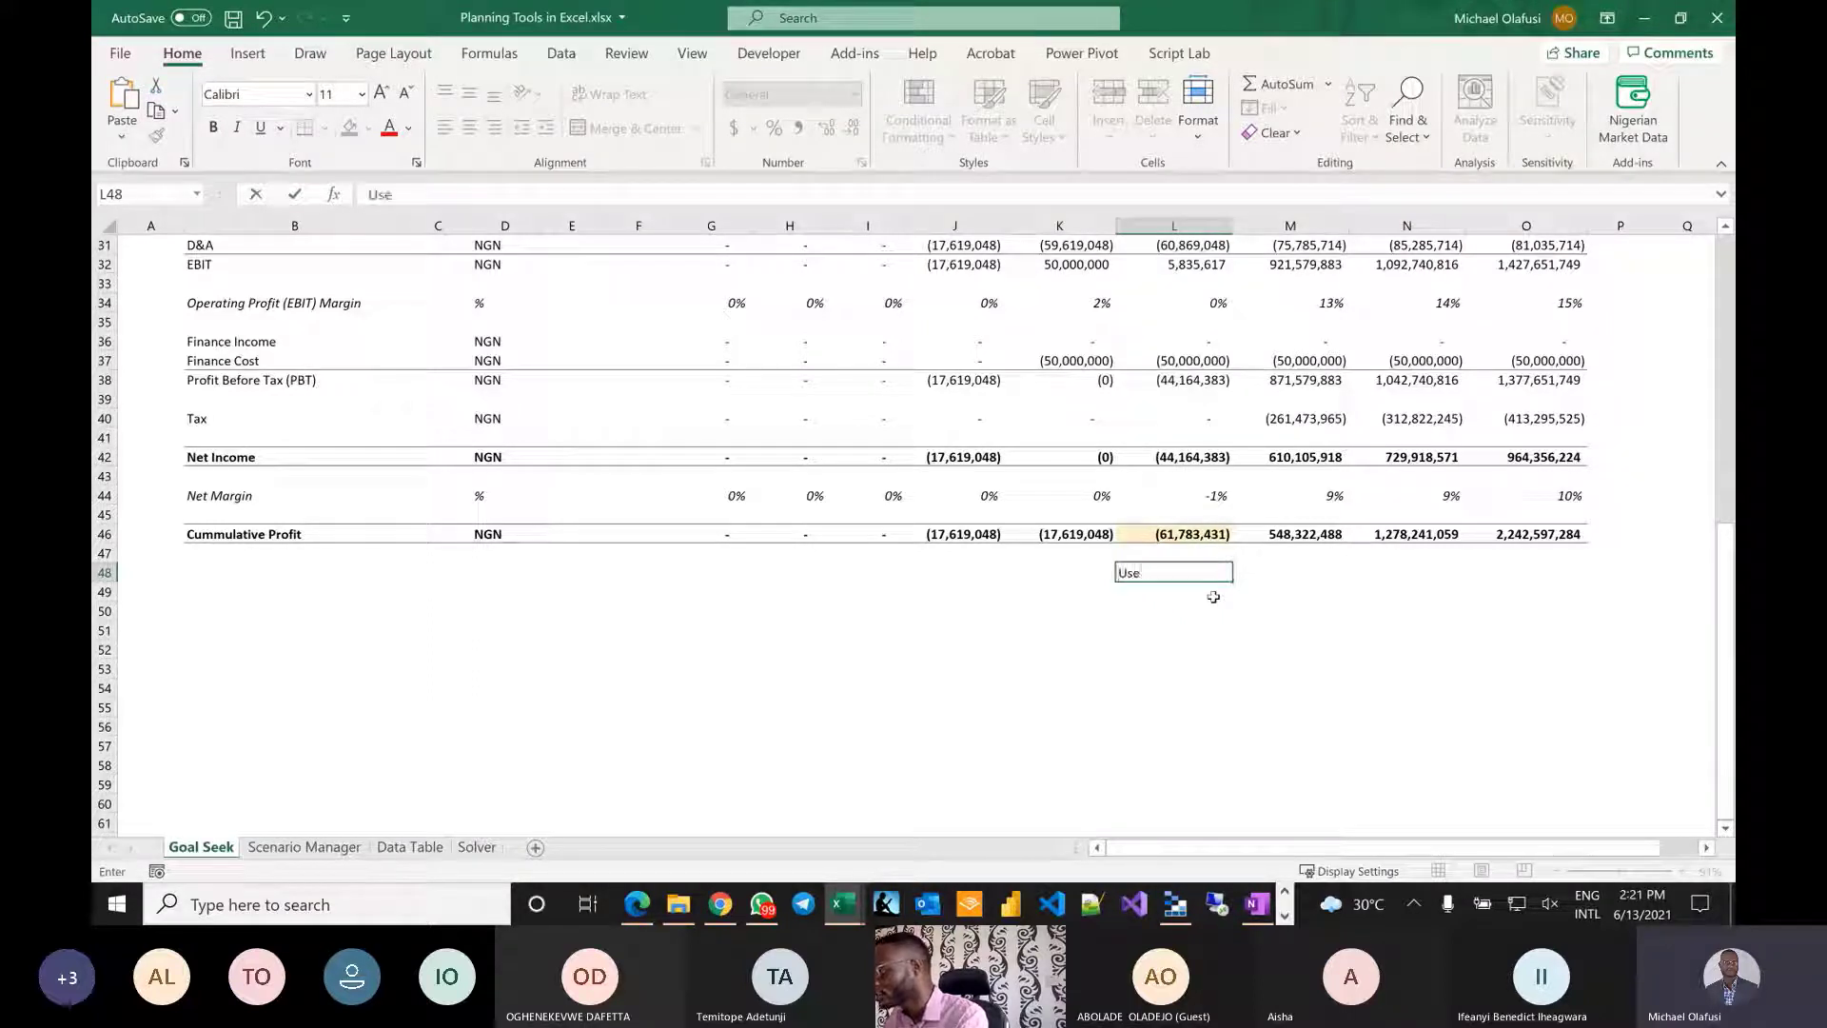
pyautogui.write(' goal see')
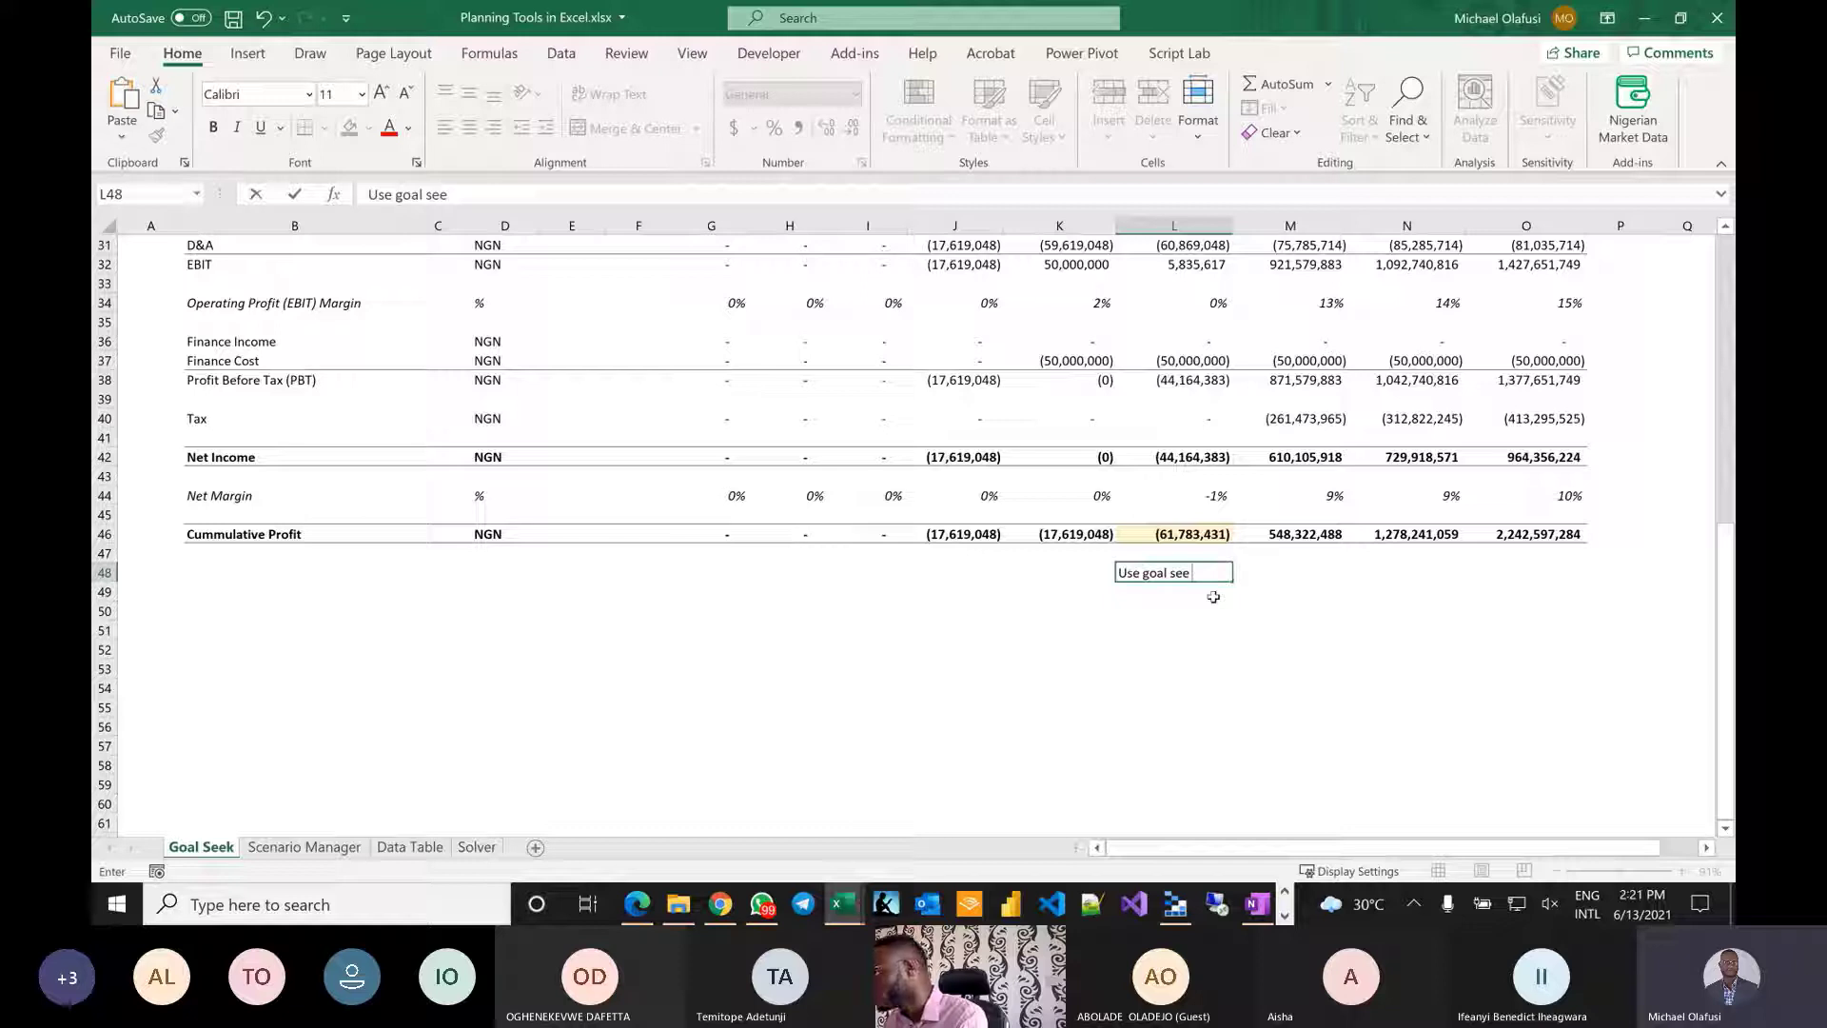
pyautogui.write('k to make')
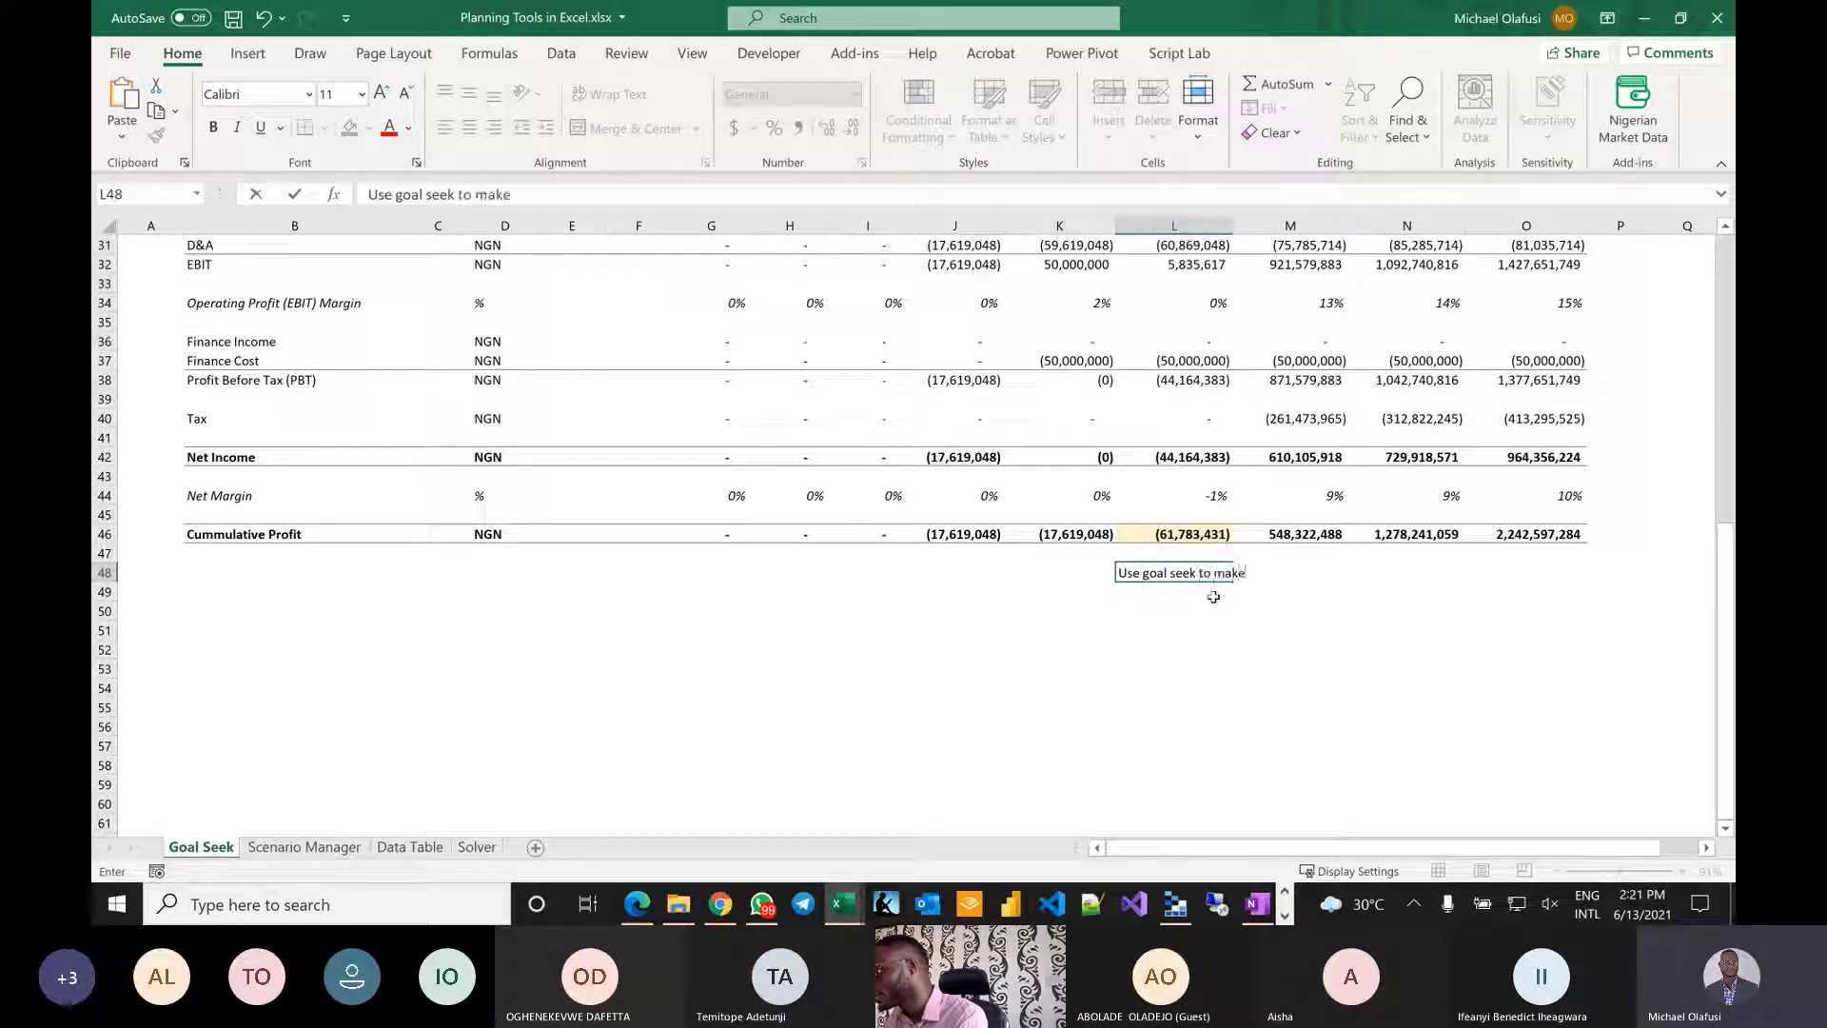
pyautogui.press('Return')
# Continue the note with "cummulative profit to be" in cell L49 and "zero by 2022" in cell L50.
pyautogui.write('cumm')
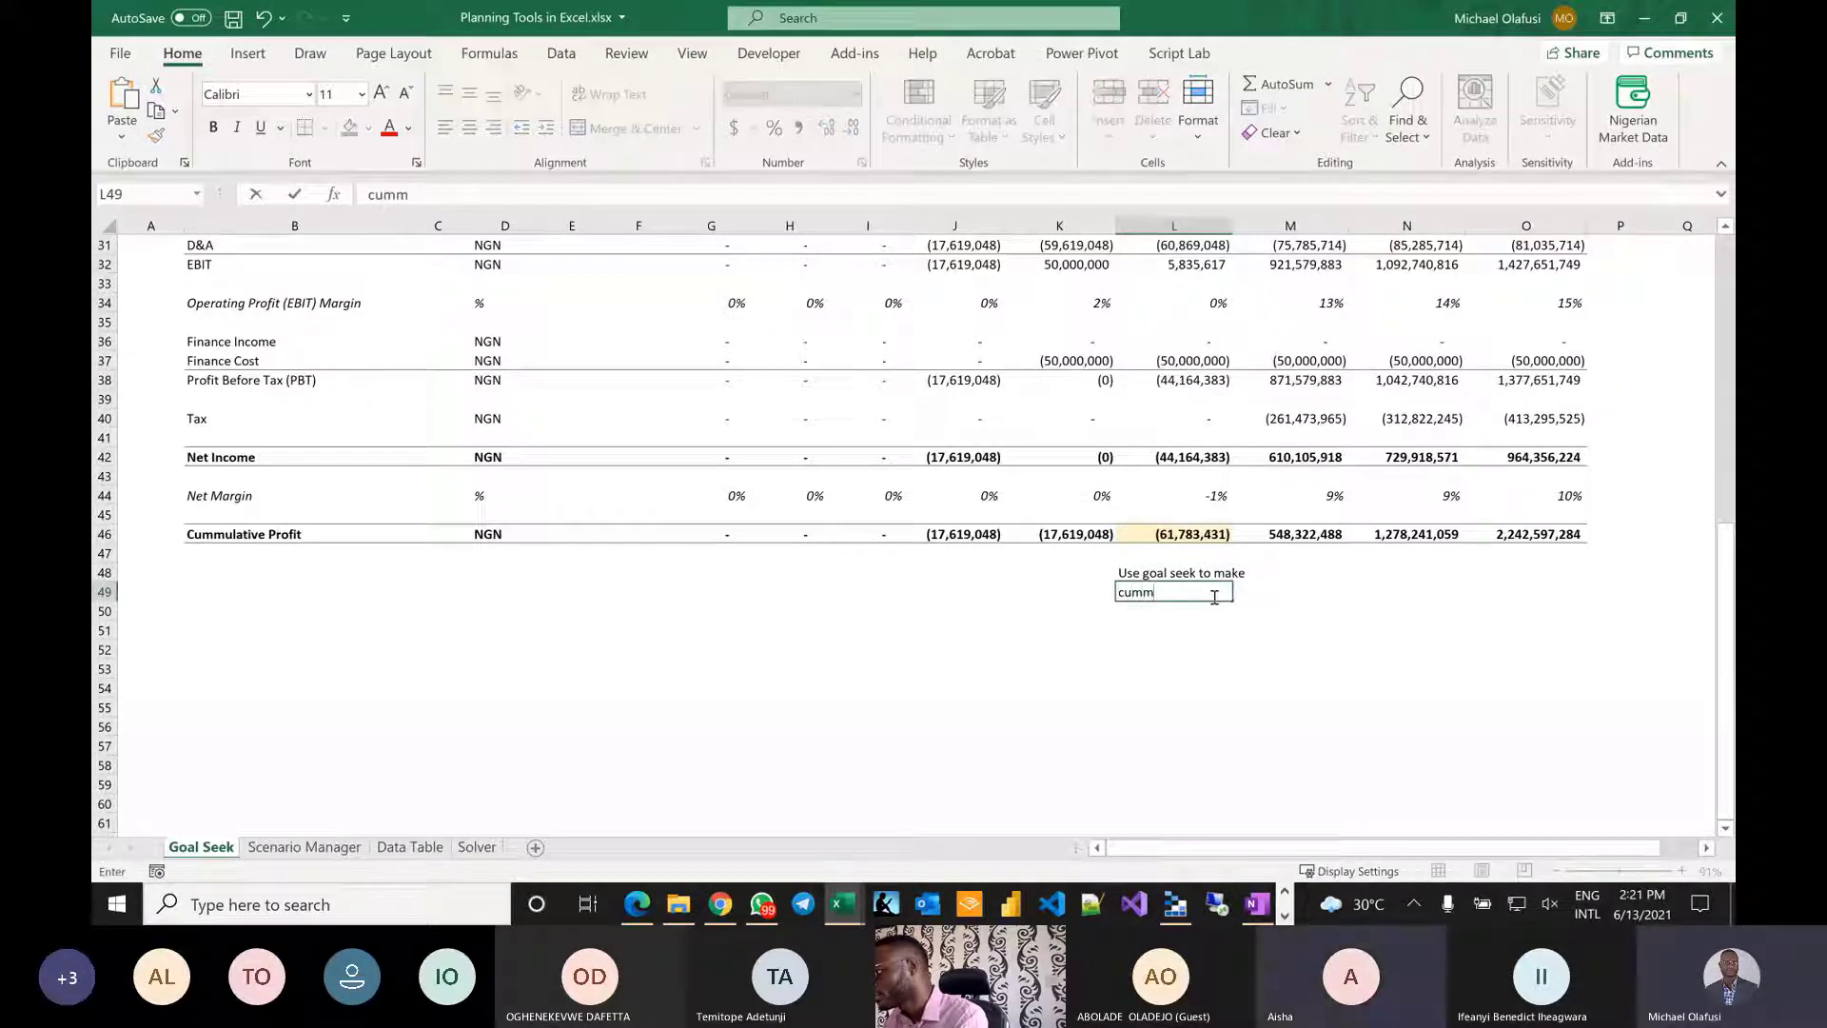
pyautogui.write('ulatib')
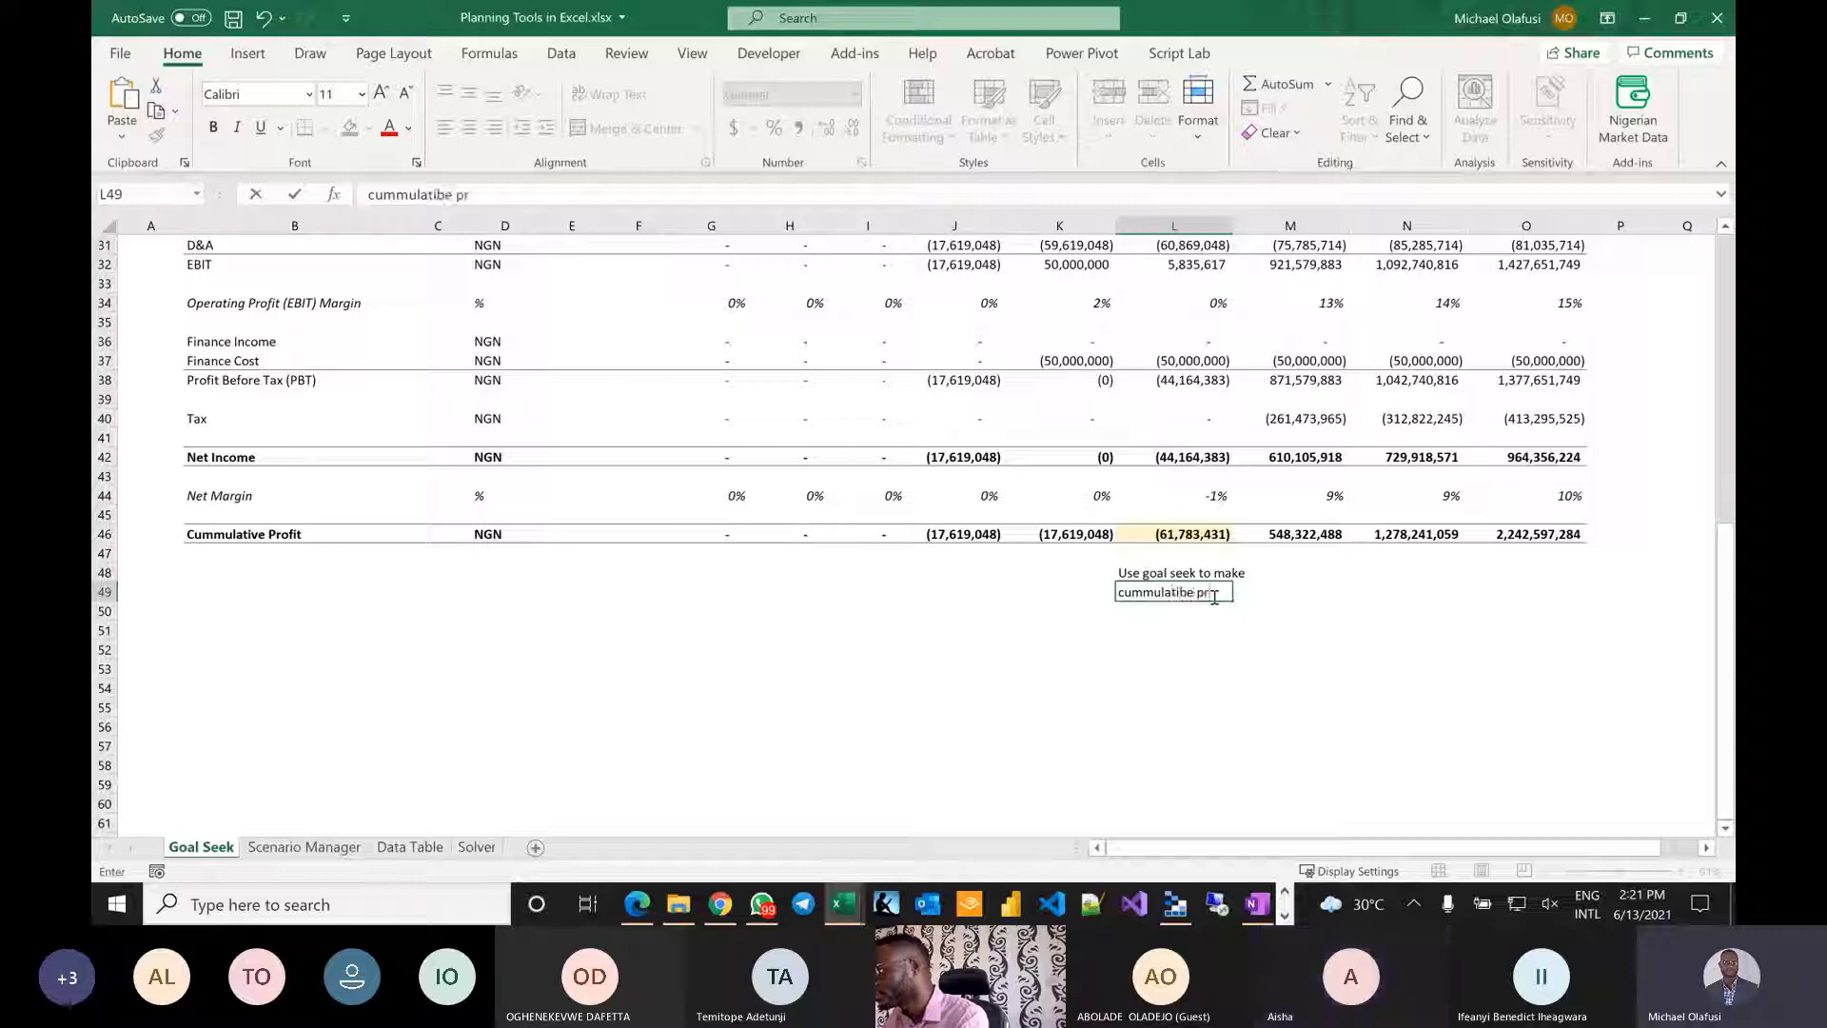
pyautogui.press('BackSpace')
pyautogui.write('ve prof')
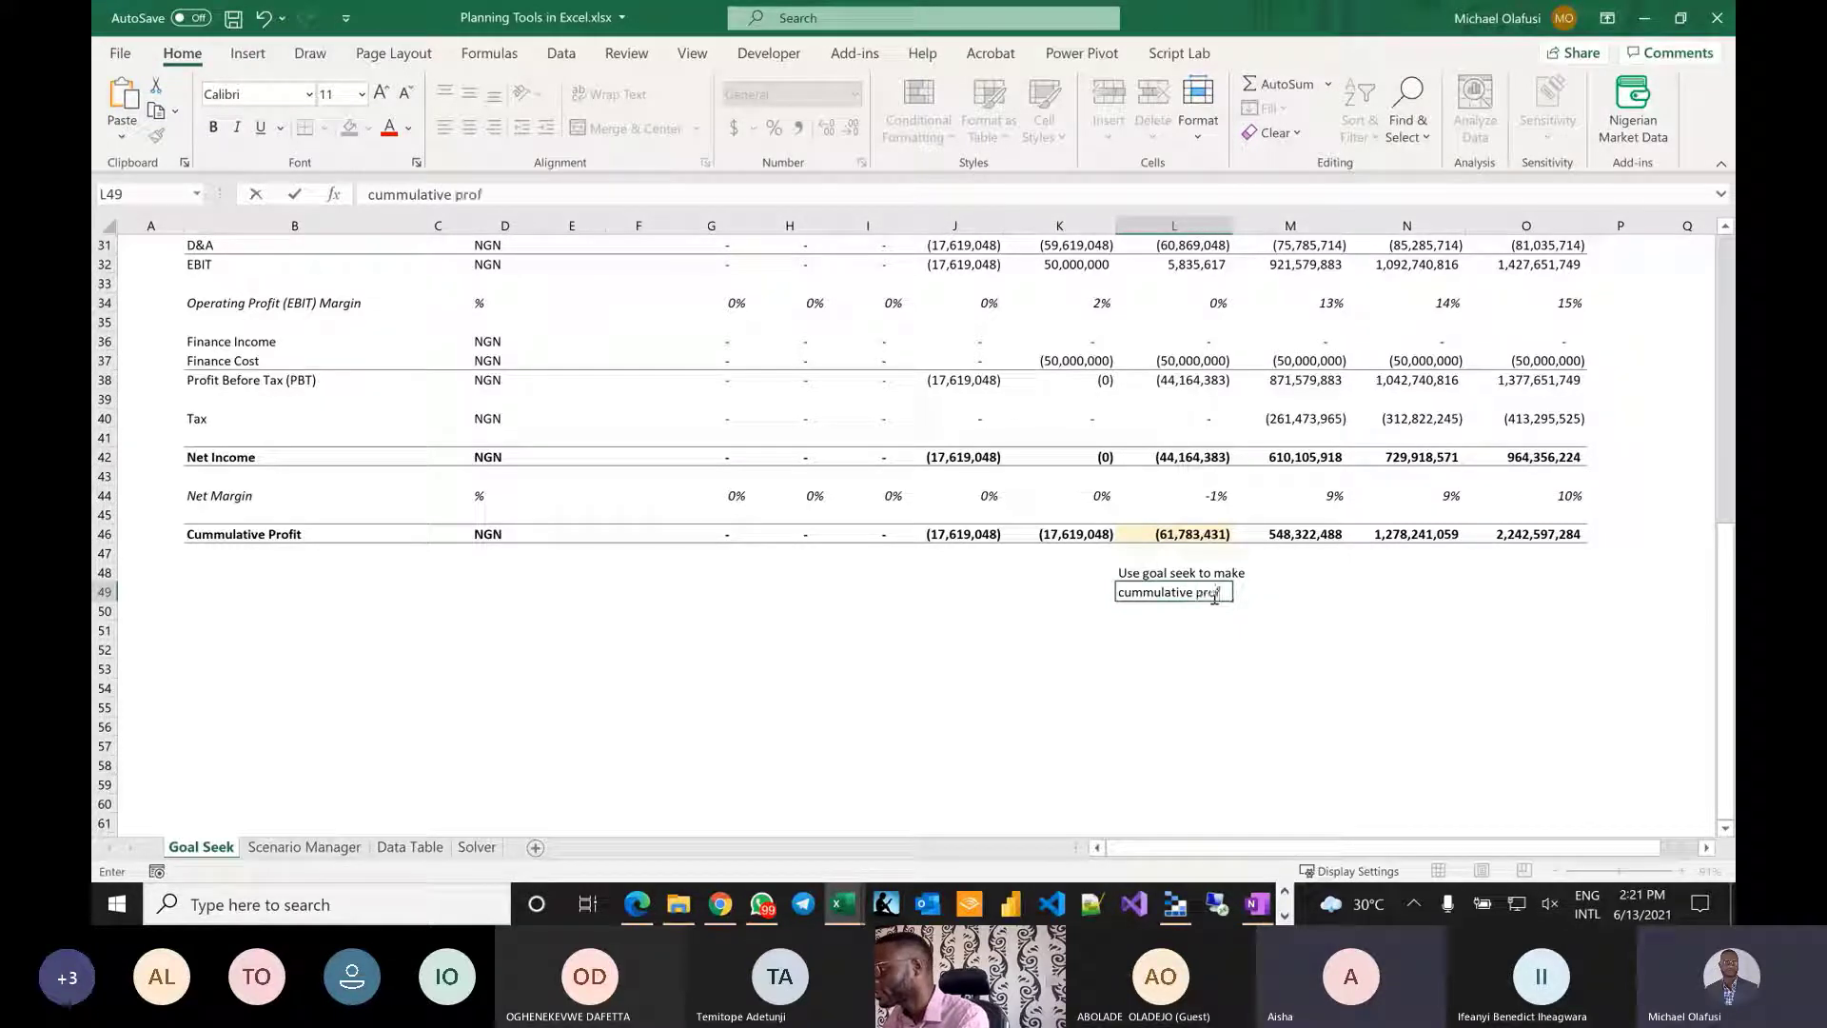
pyautogui.write('it to be')
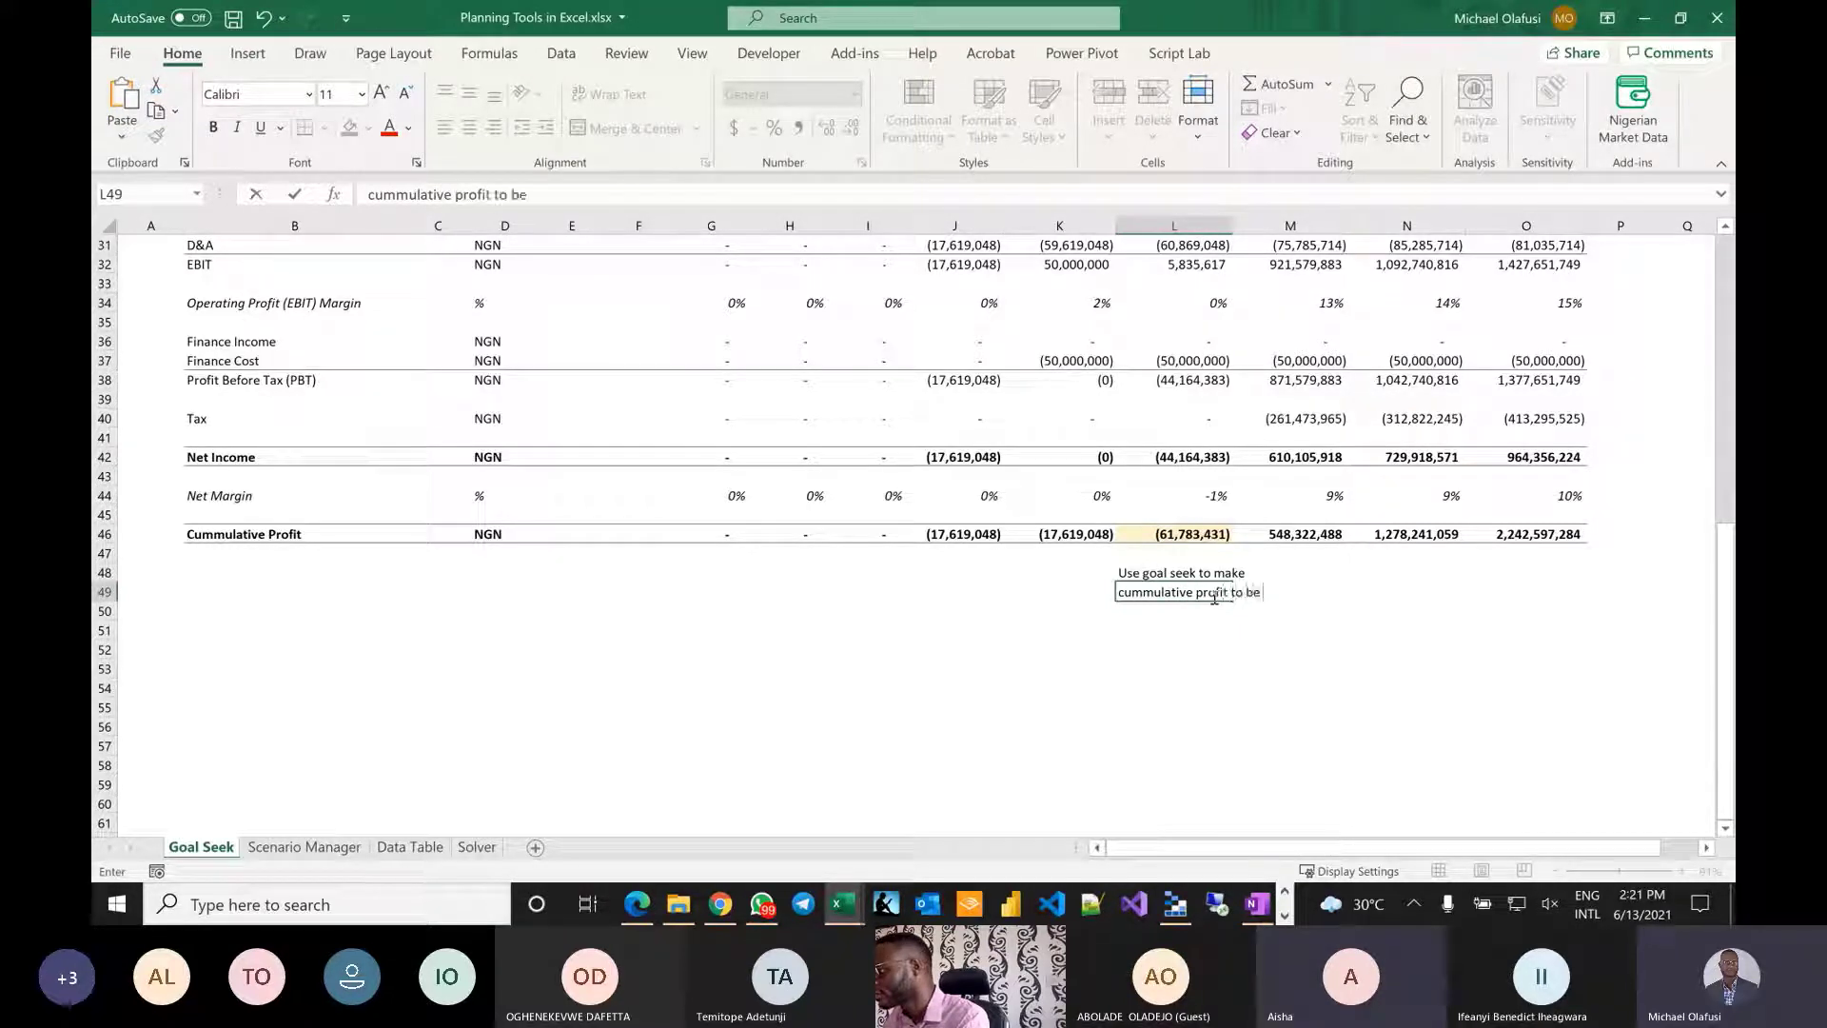
pyautogui.press('Return')
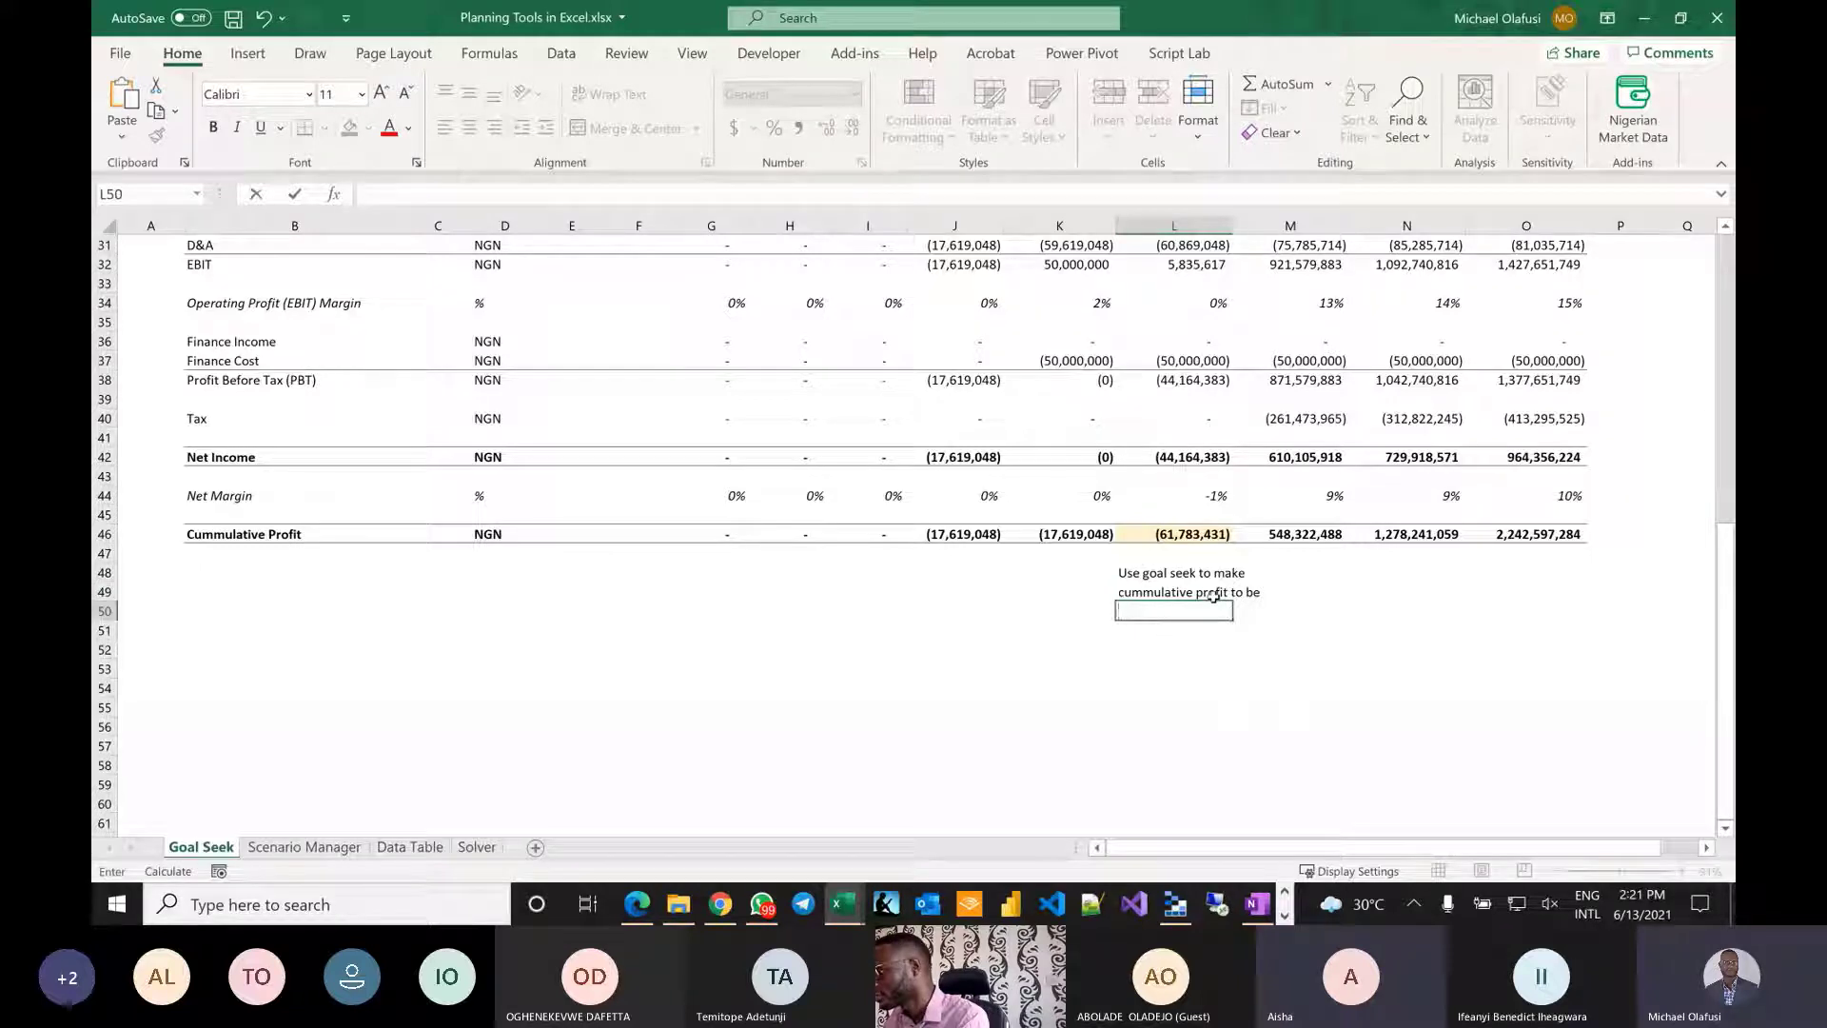
pyautogui.write('zero by 202')
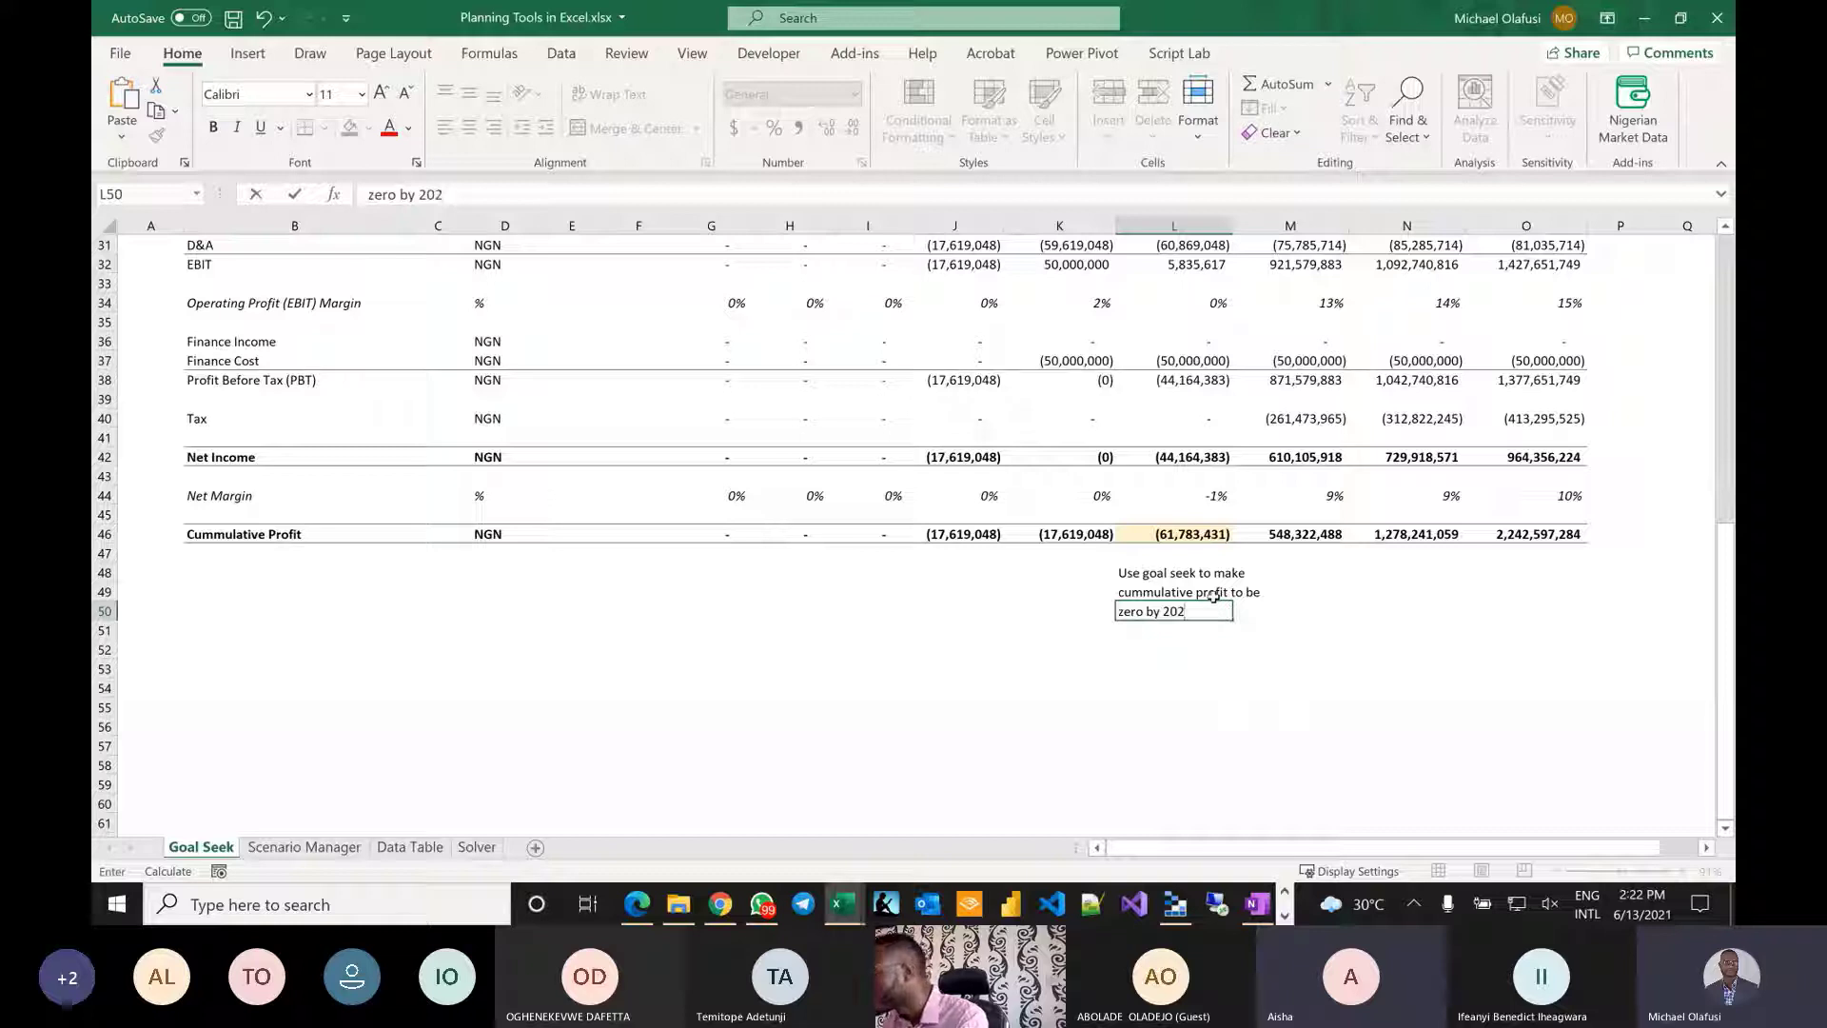
pyautogui.write('2')
pyautogui.press('Return')
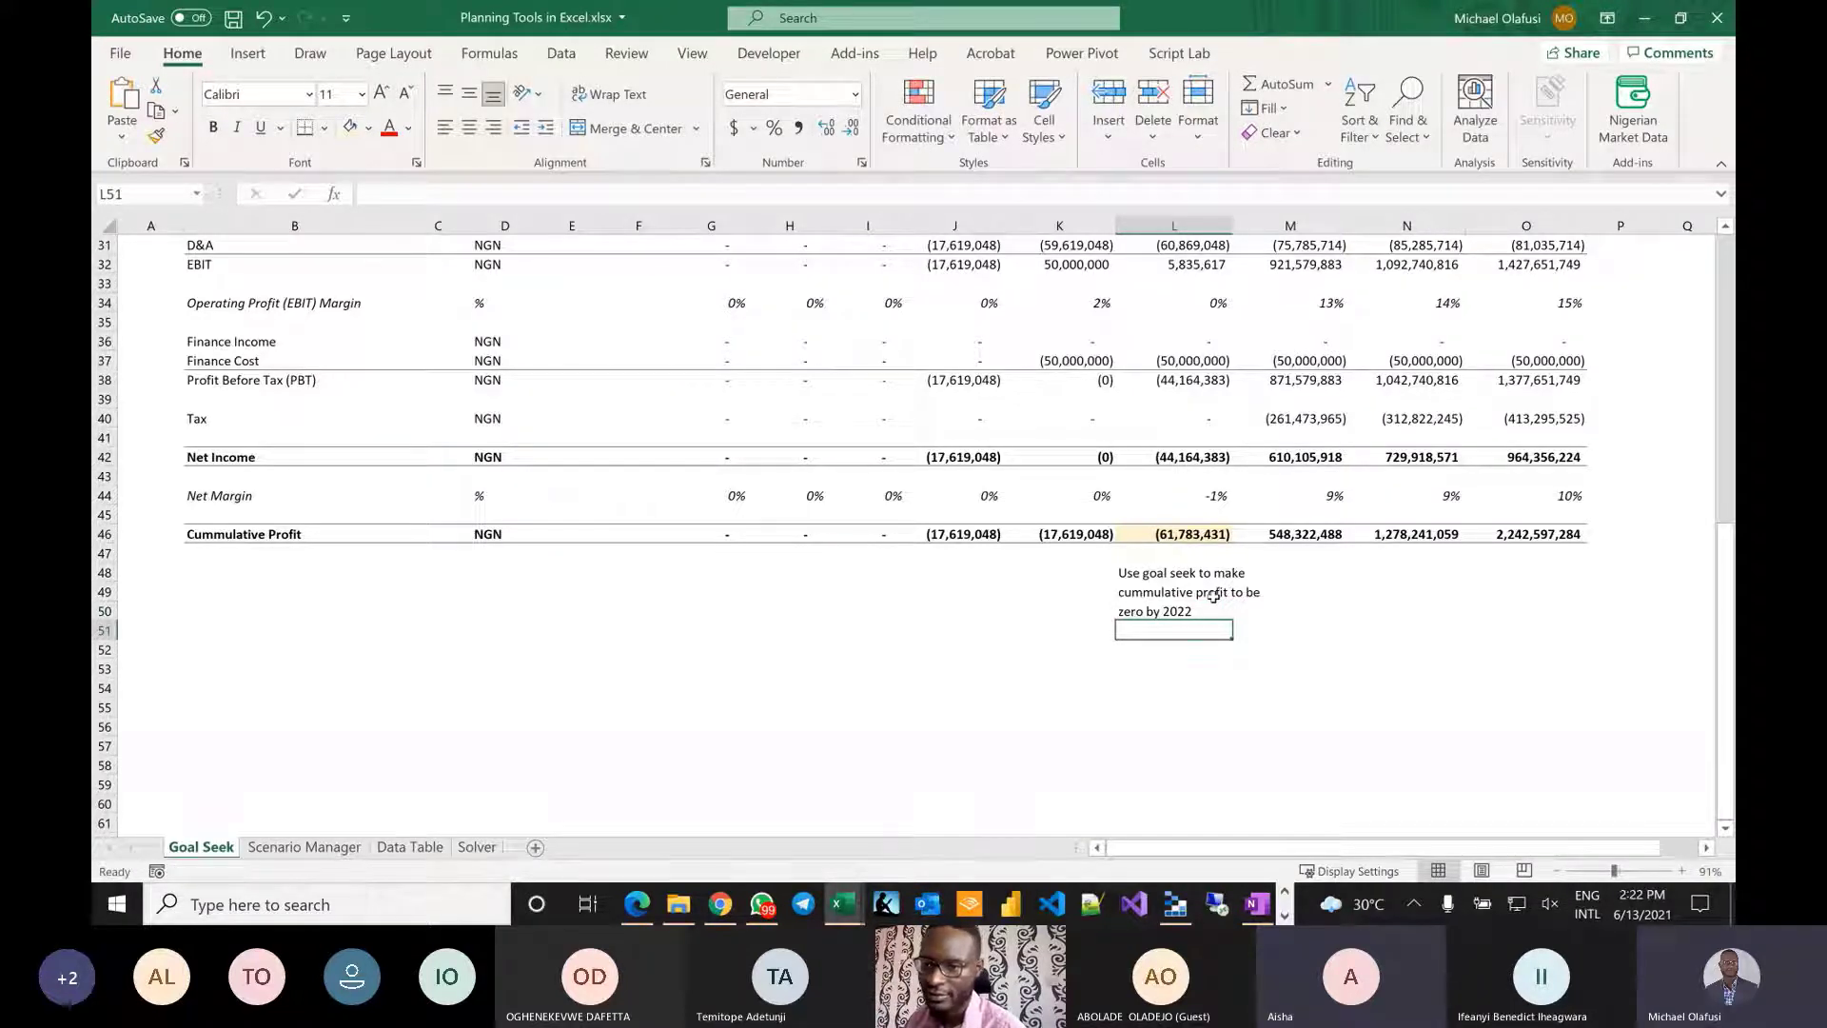
# Examine the 2021 Units Sold and Factory Utilization cells, K10 and K9, alongside the 2022 Cummulative Profit formula in L46.
pyautogui.click(1213, 596)
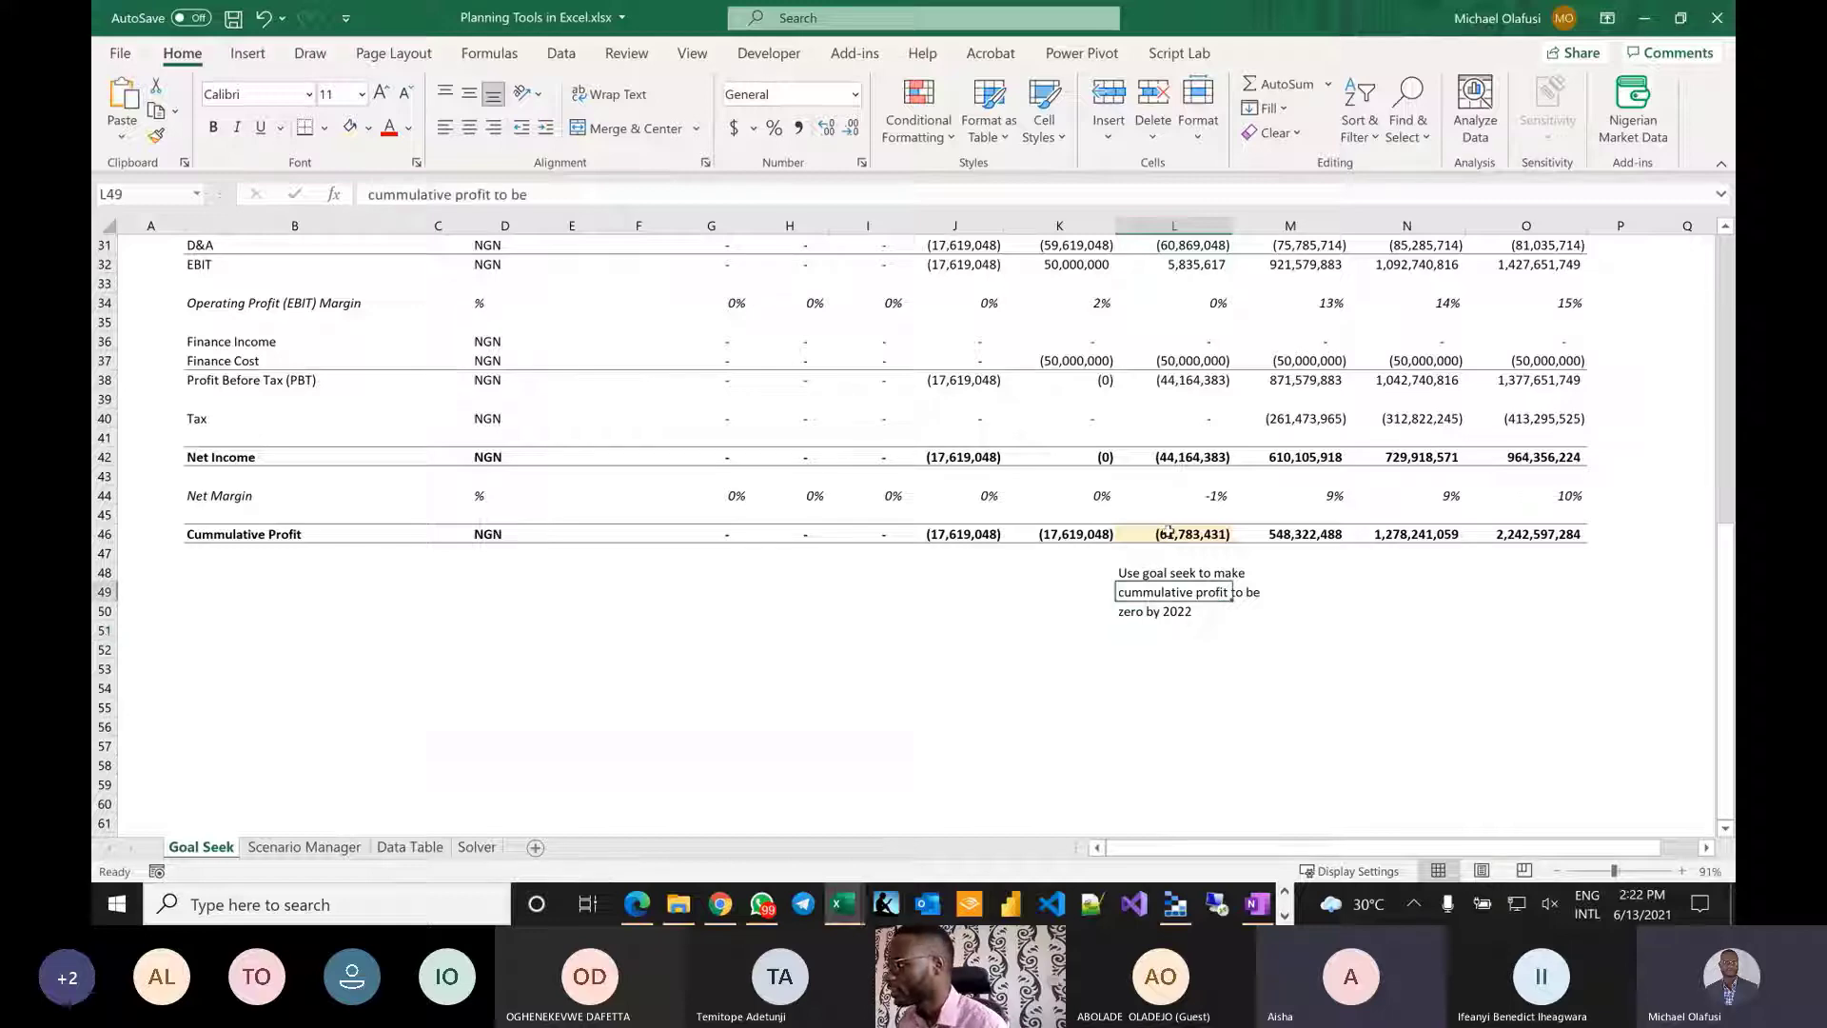
pyautogui.scroll(4, 1167, 531)
pyautogui.scroll(5, 1167, 531)
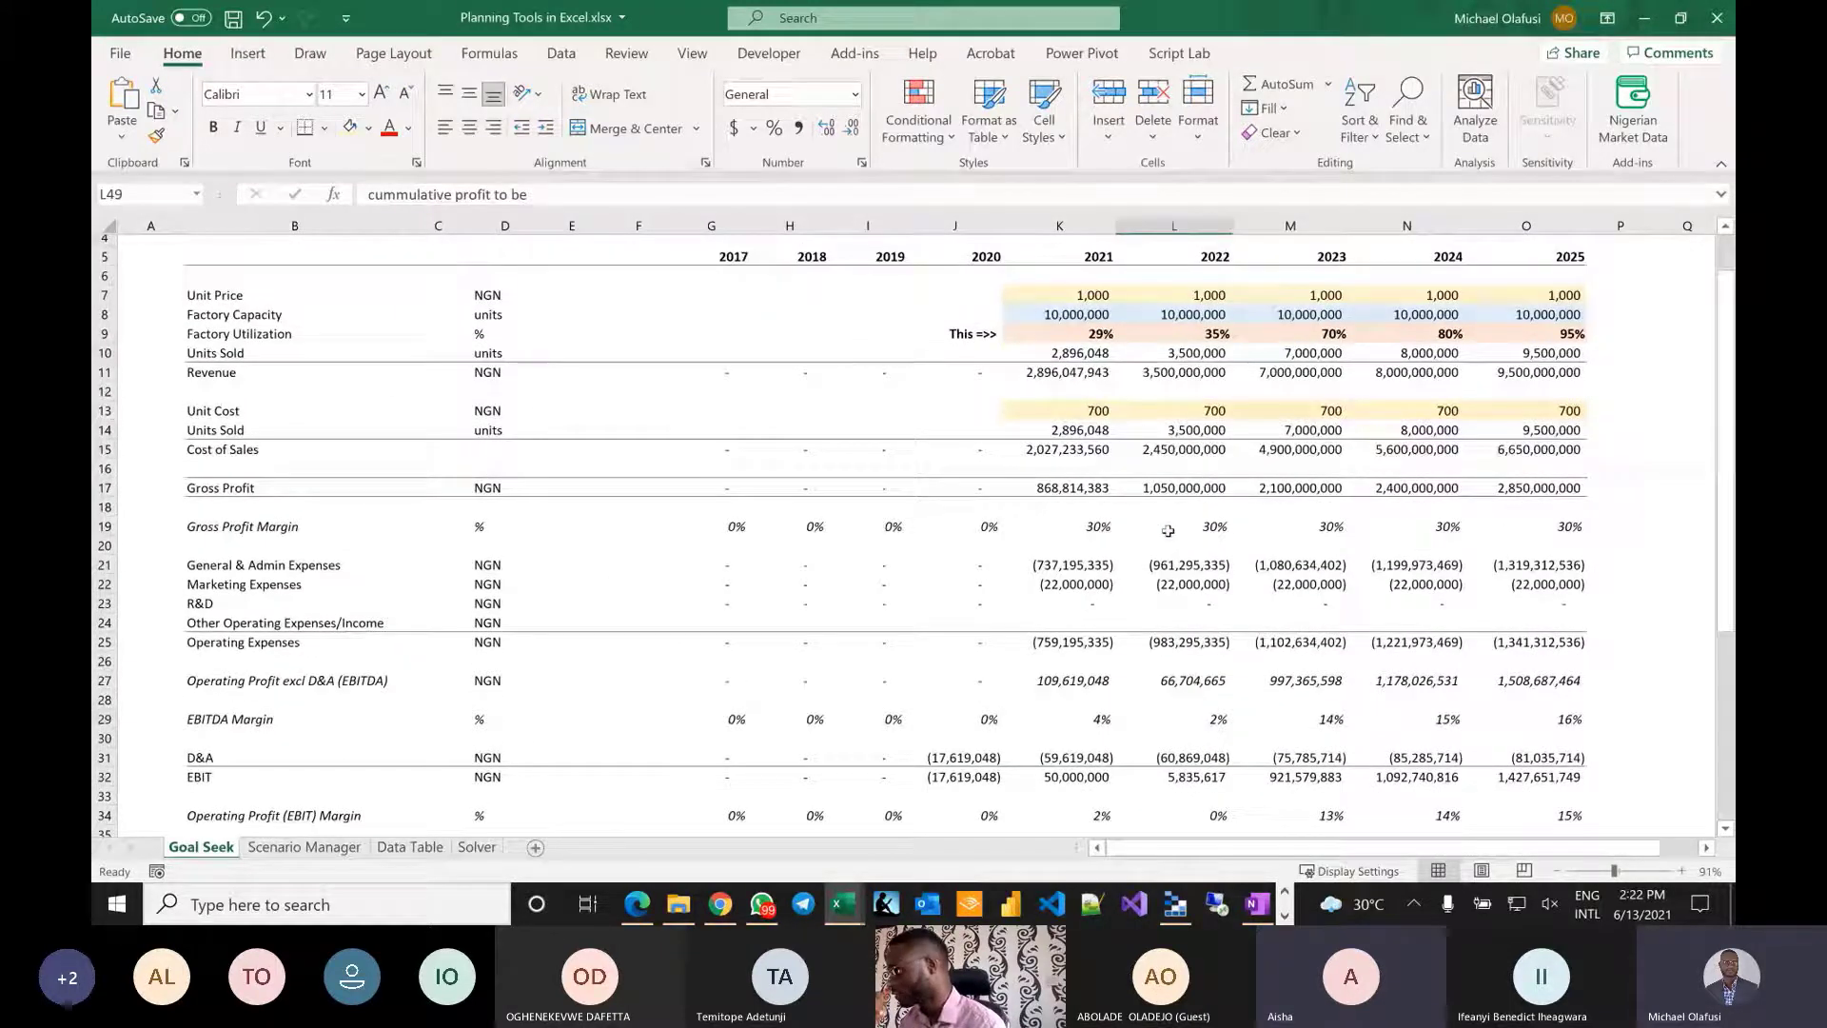
pyautogui.scroll(1, 1168, 531)
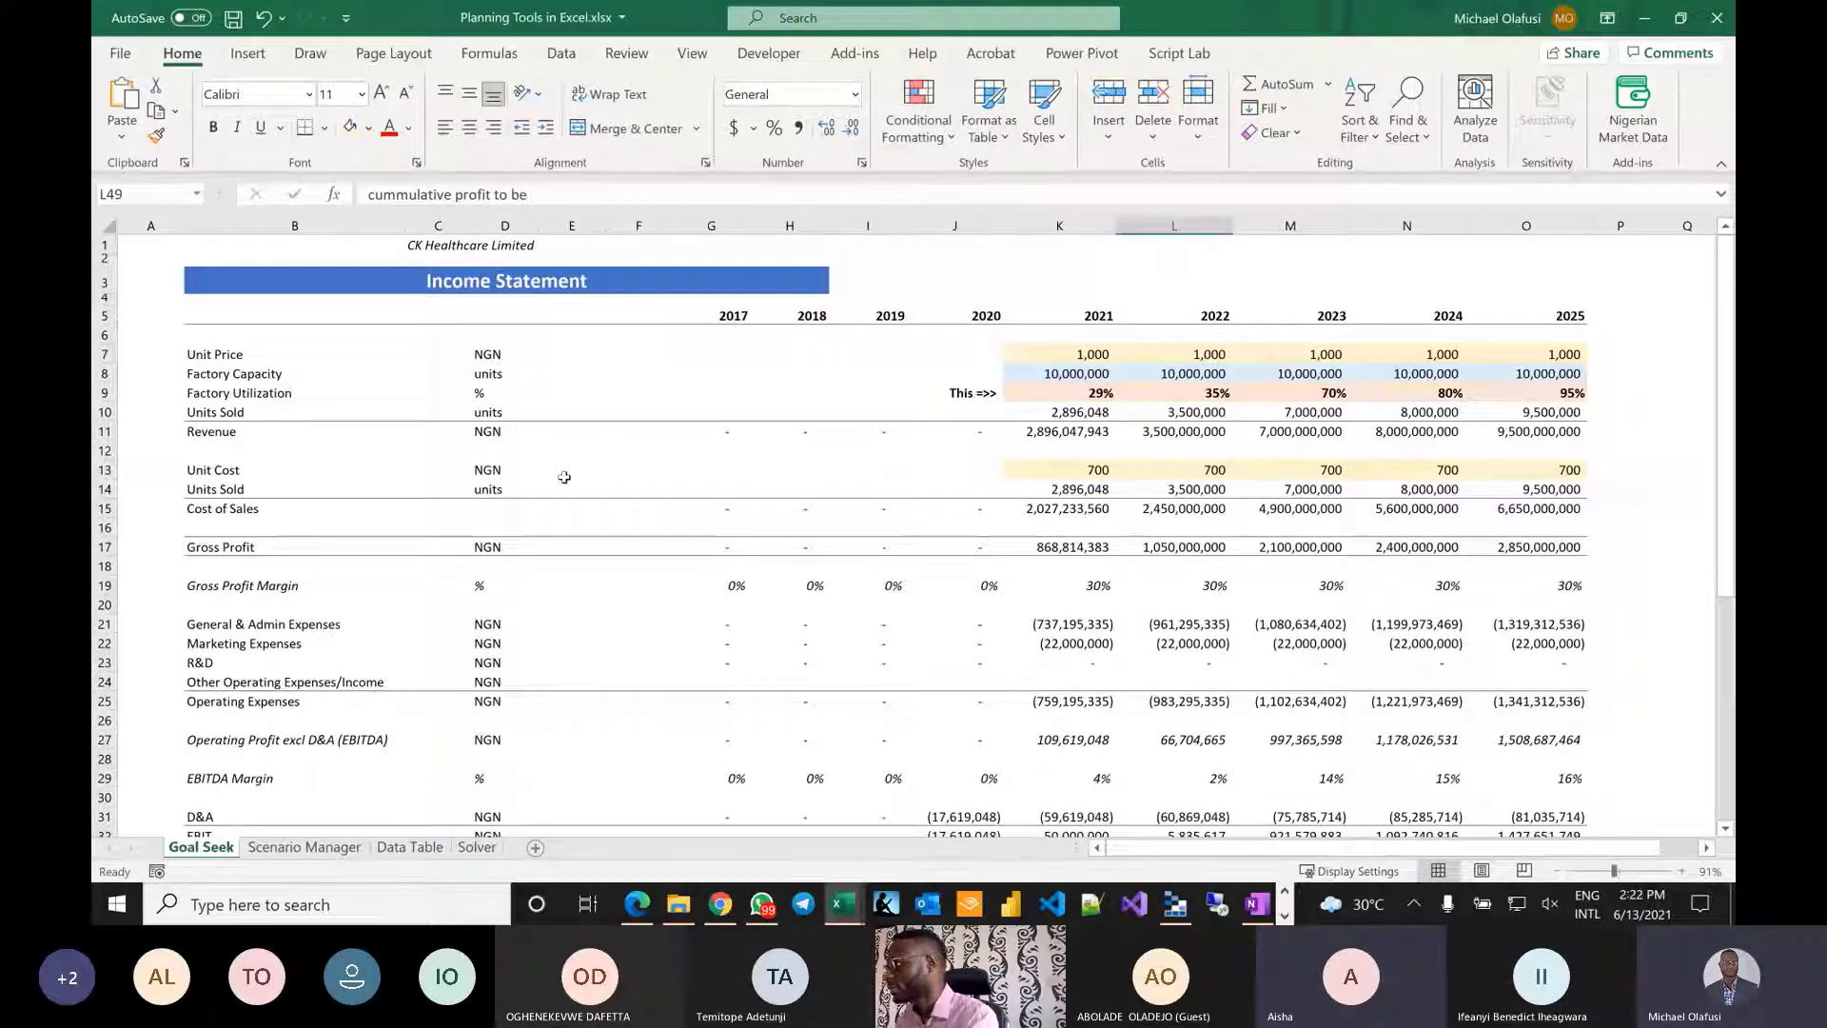
pyautogui.click(1083, 413)
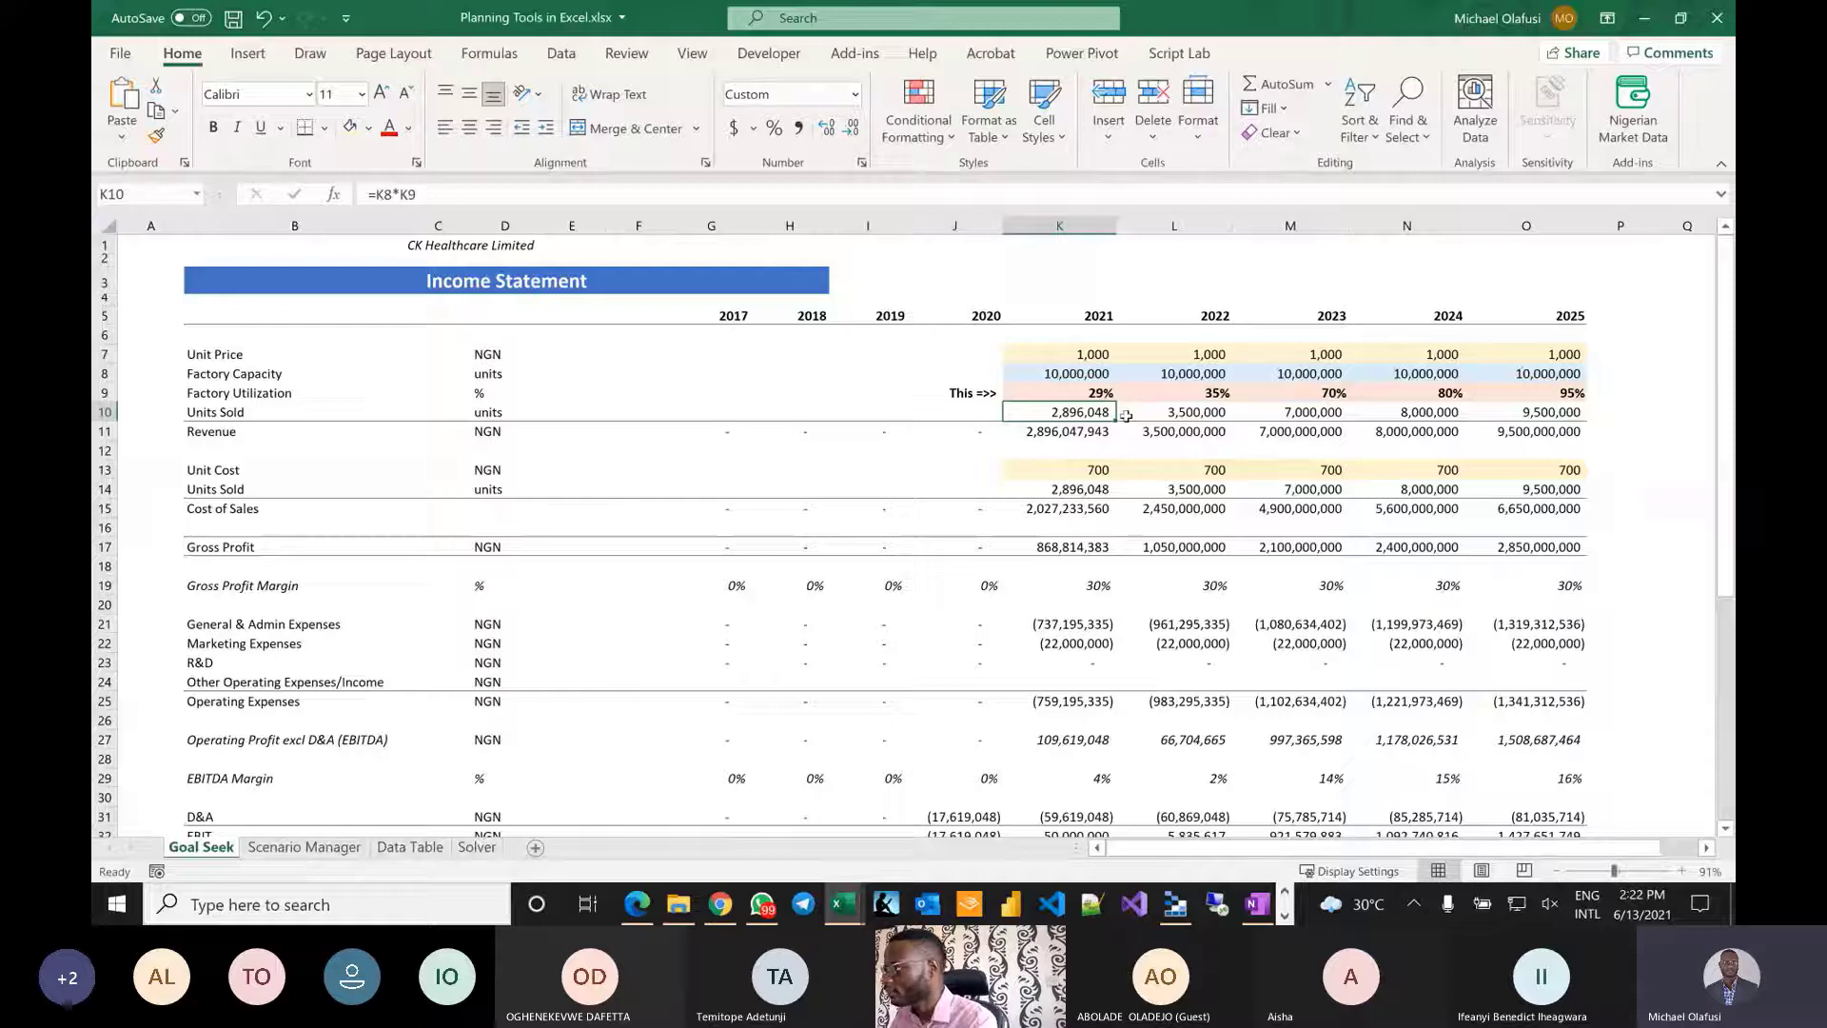
pyautogui.scroll(1, 1034, 600)
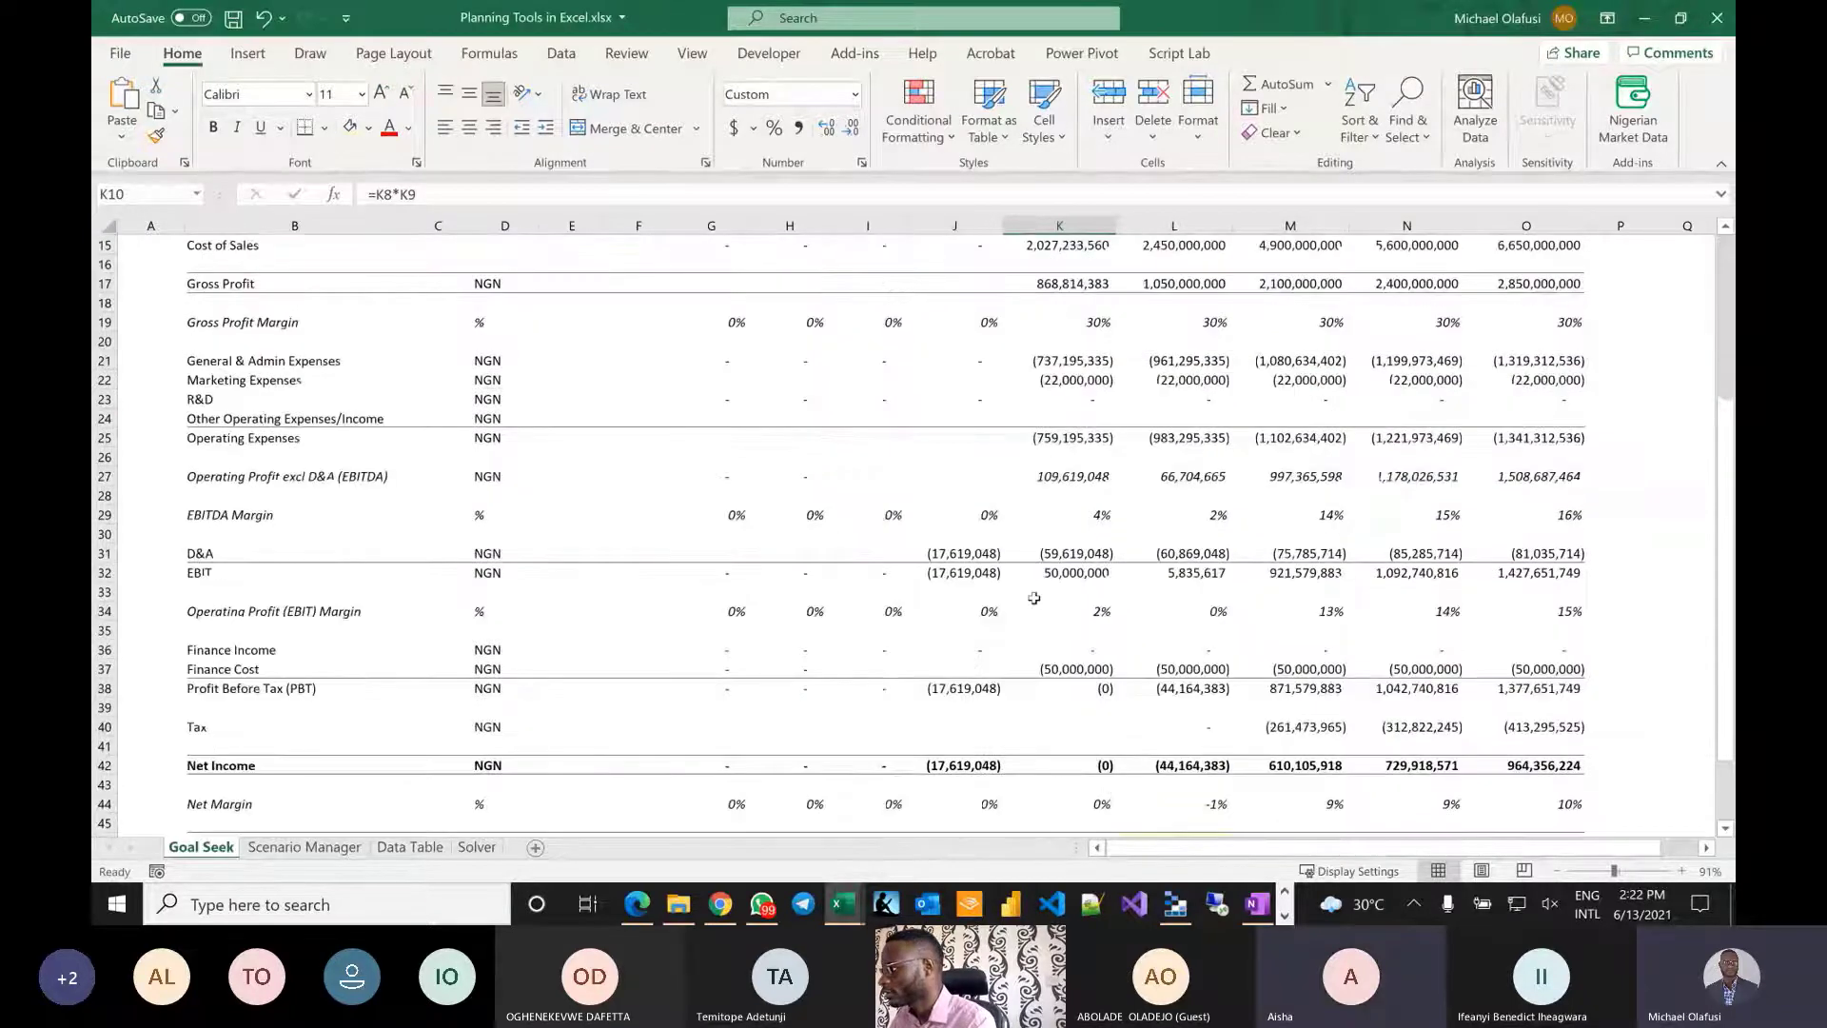
pyautogui.scroll(-4, 1094, 628)
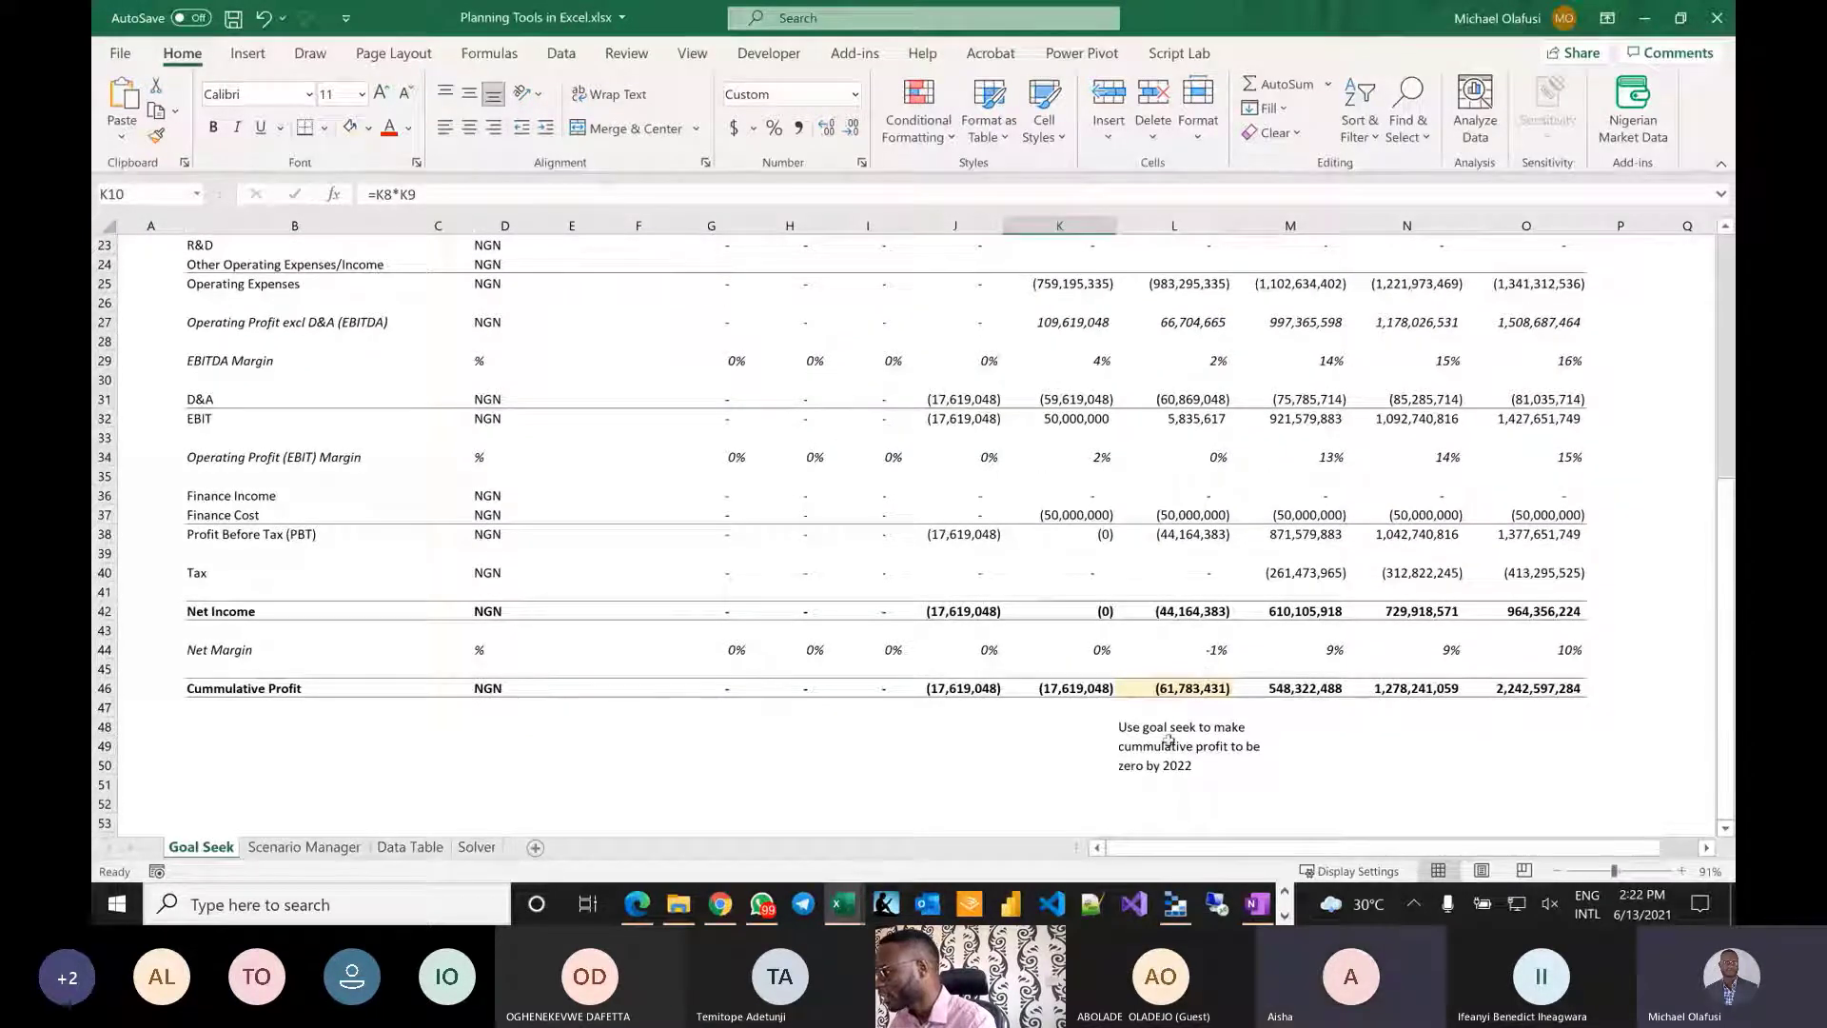
pyautogui.scroll(-2, 1207, 674)
pyautogui.click(1166, 577)
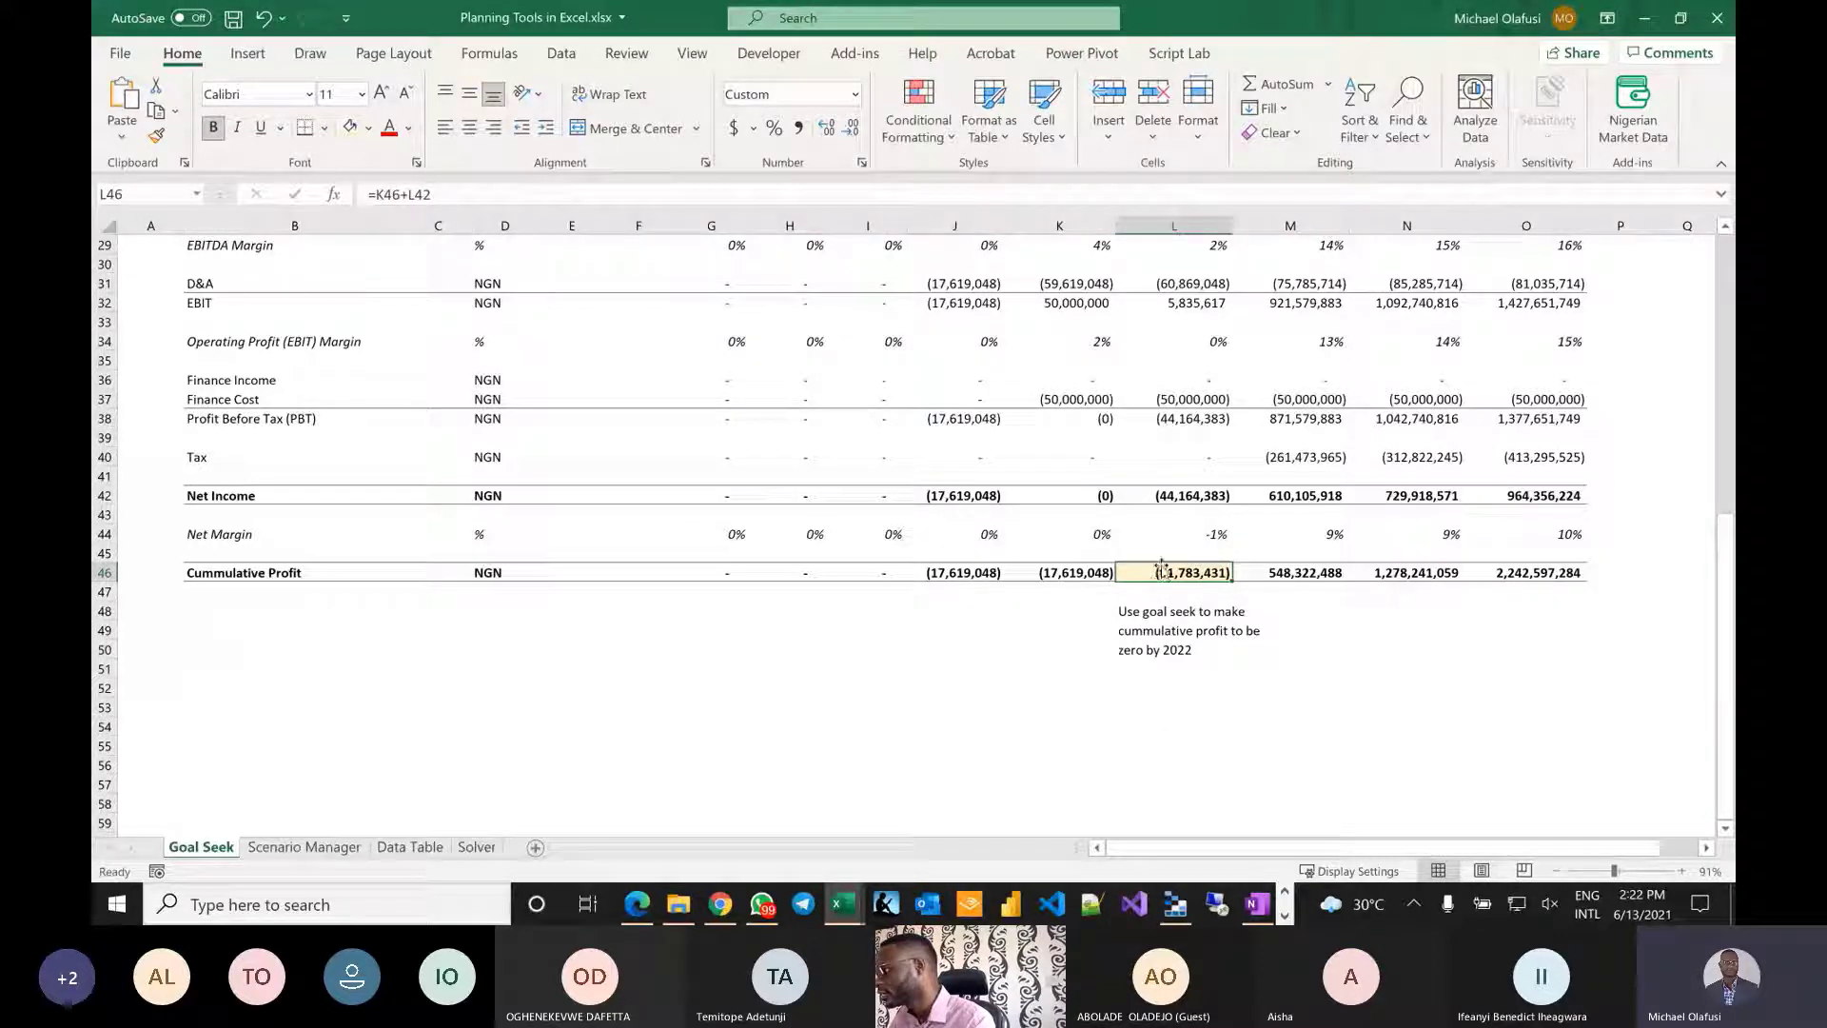
pyautogui.scroll(5, 1145, 558)
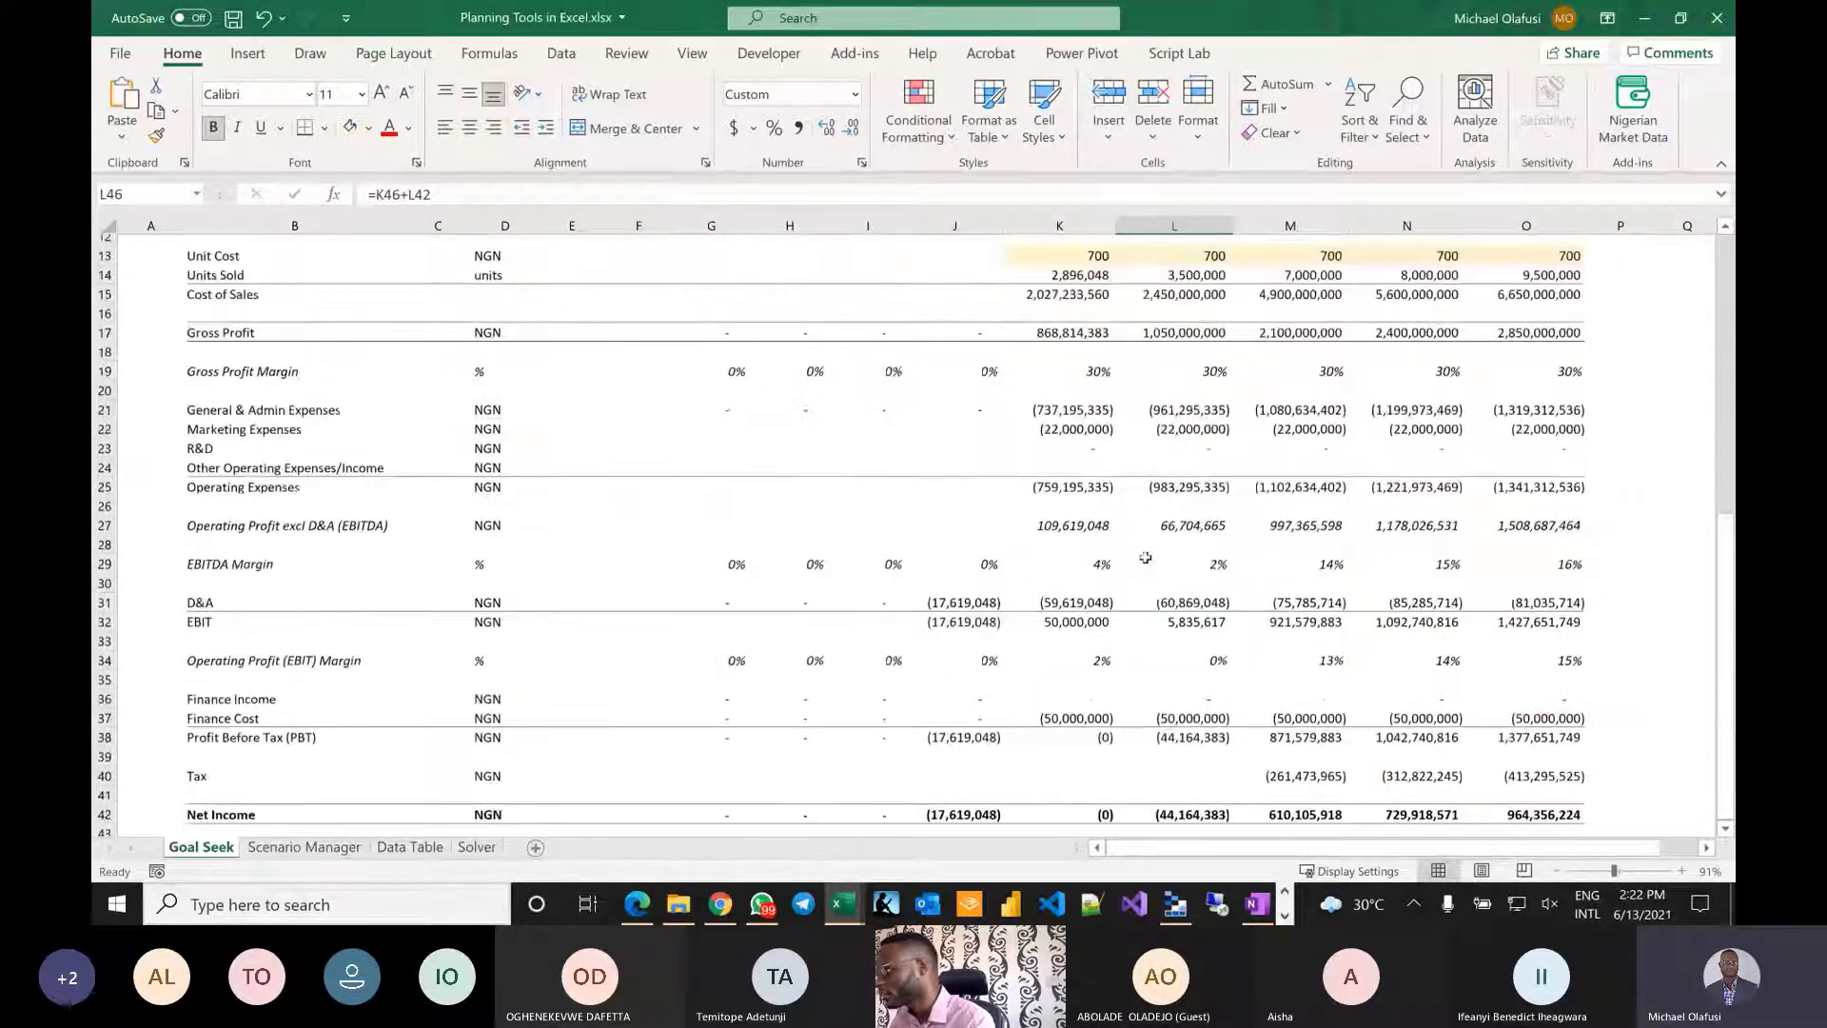
pyautogui.scroll(4, 1145, 557)
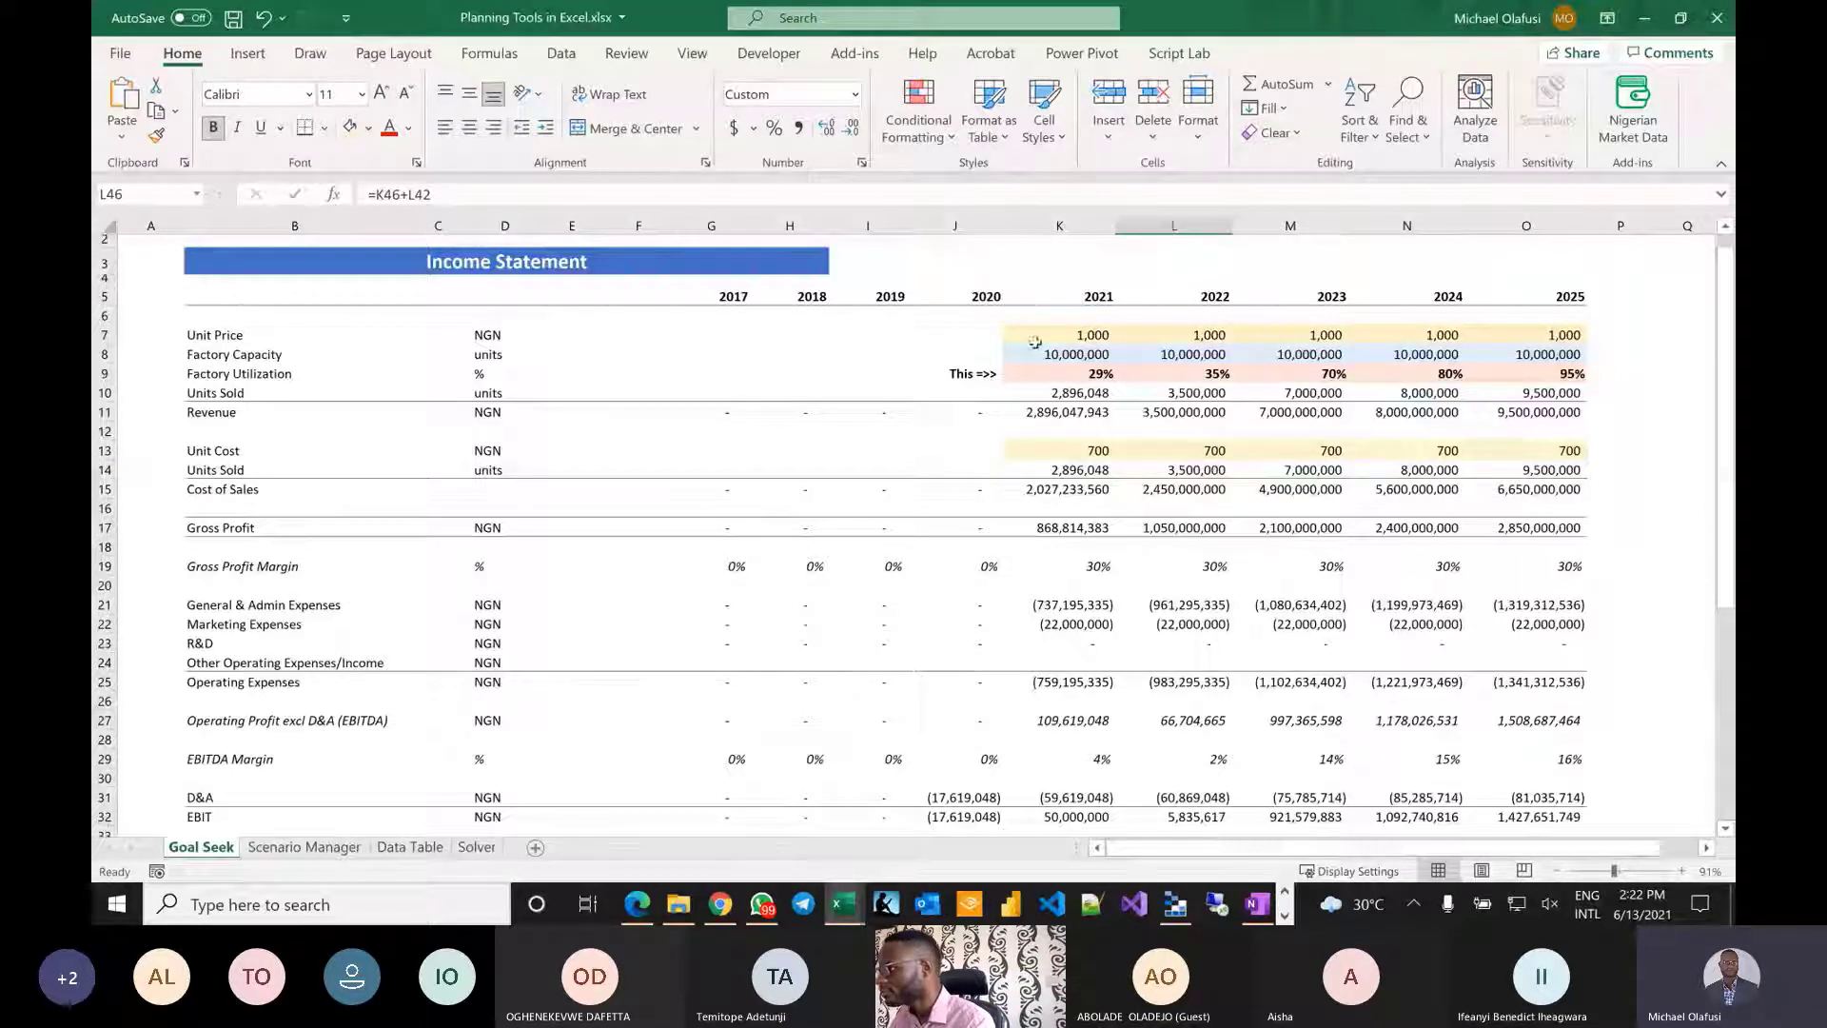
pyautogui.click(1083, 375)
pyautogui.scroll(-7, 1113, 523)
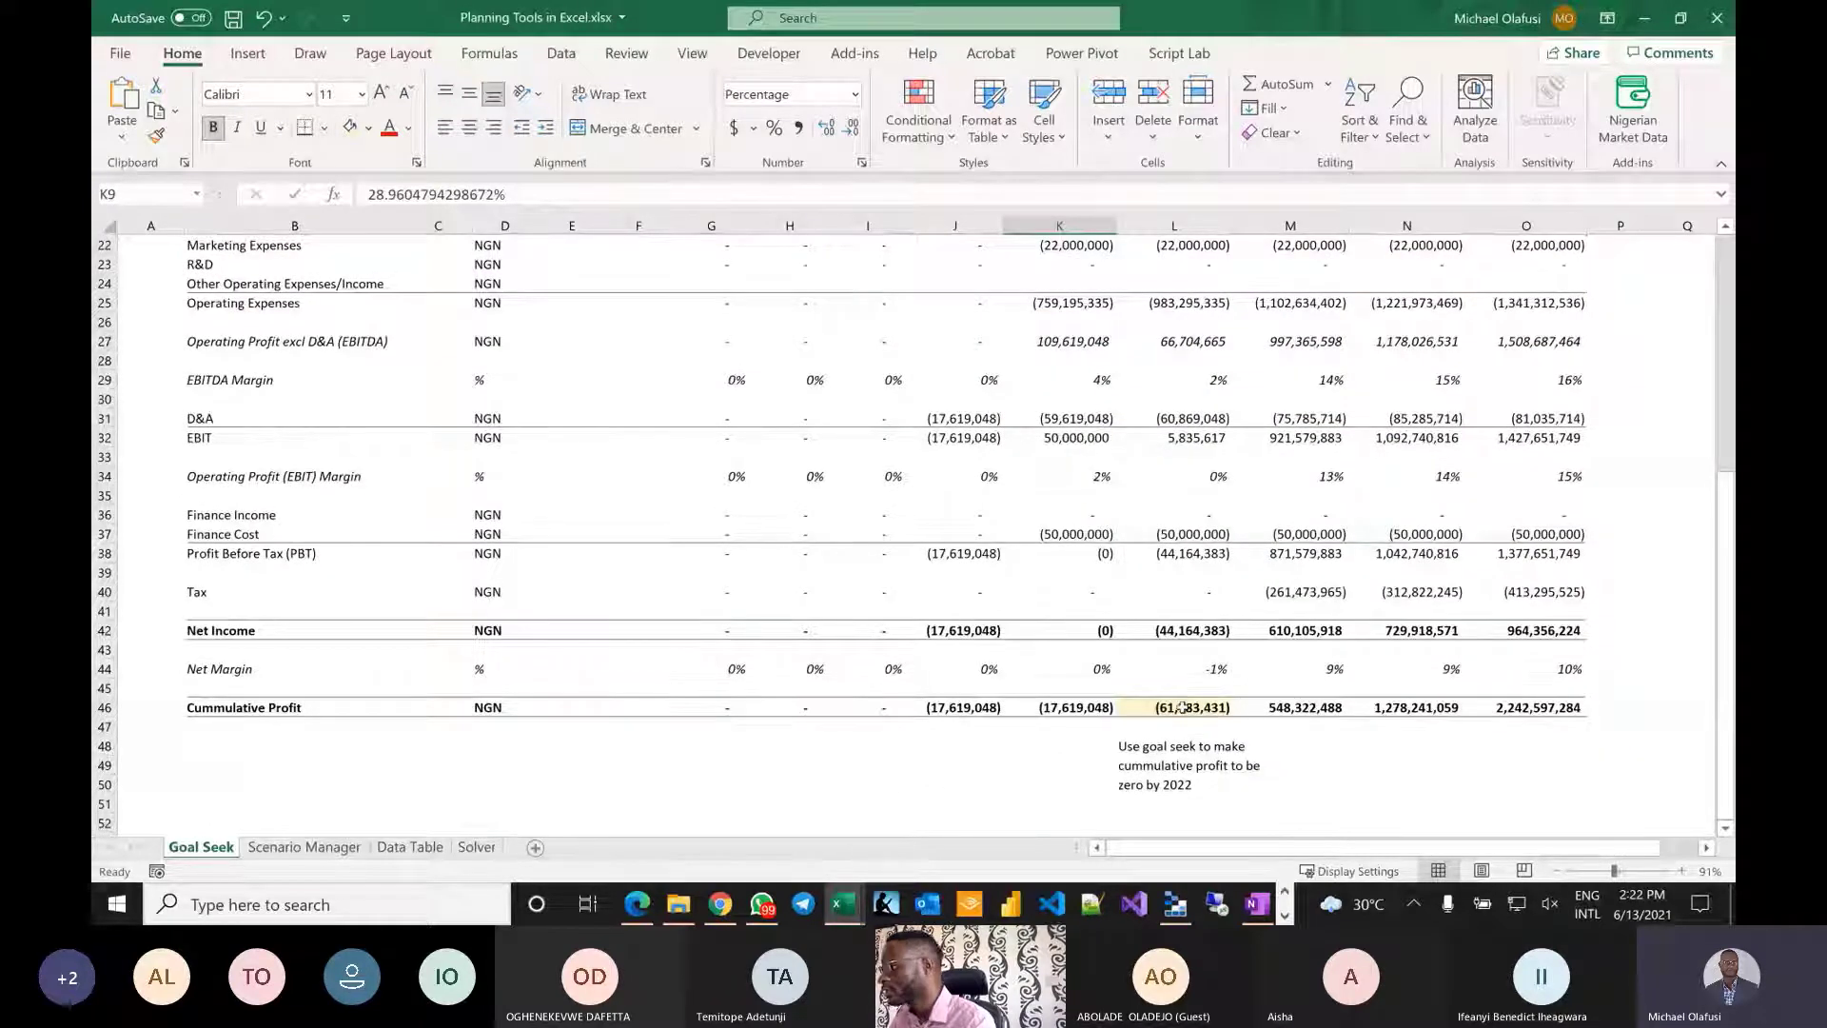
# Examine the 2022 Cummulative Profit, the Net Income cells for 2020 to 2022, and the 2022 General & Admin Expenses in L21.
pyautogui.click(1181, 707)
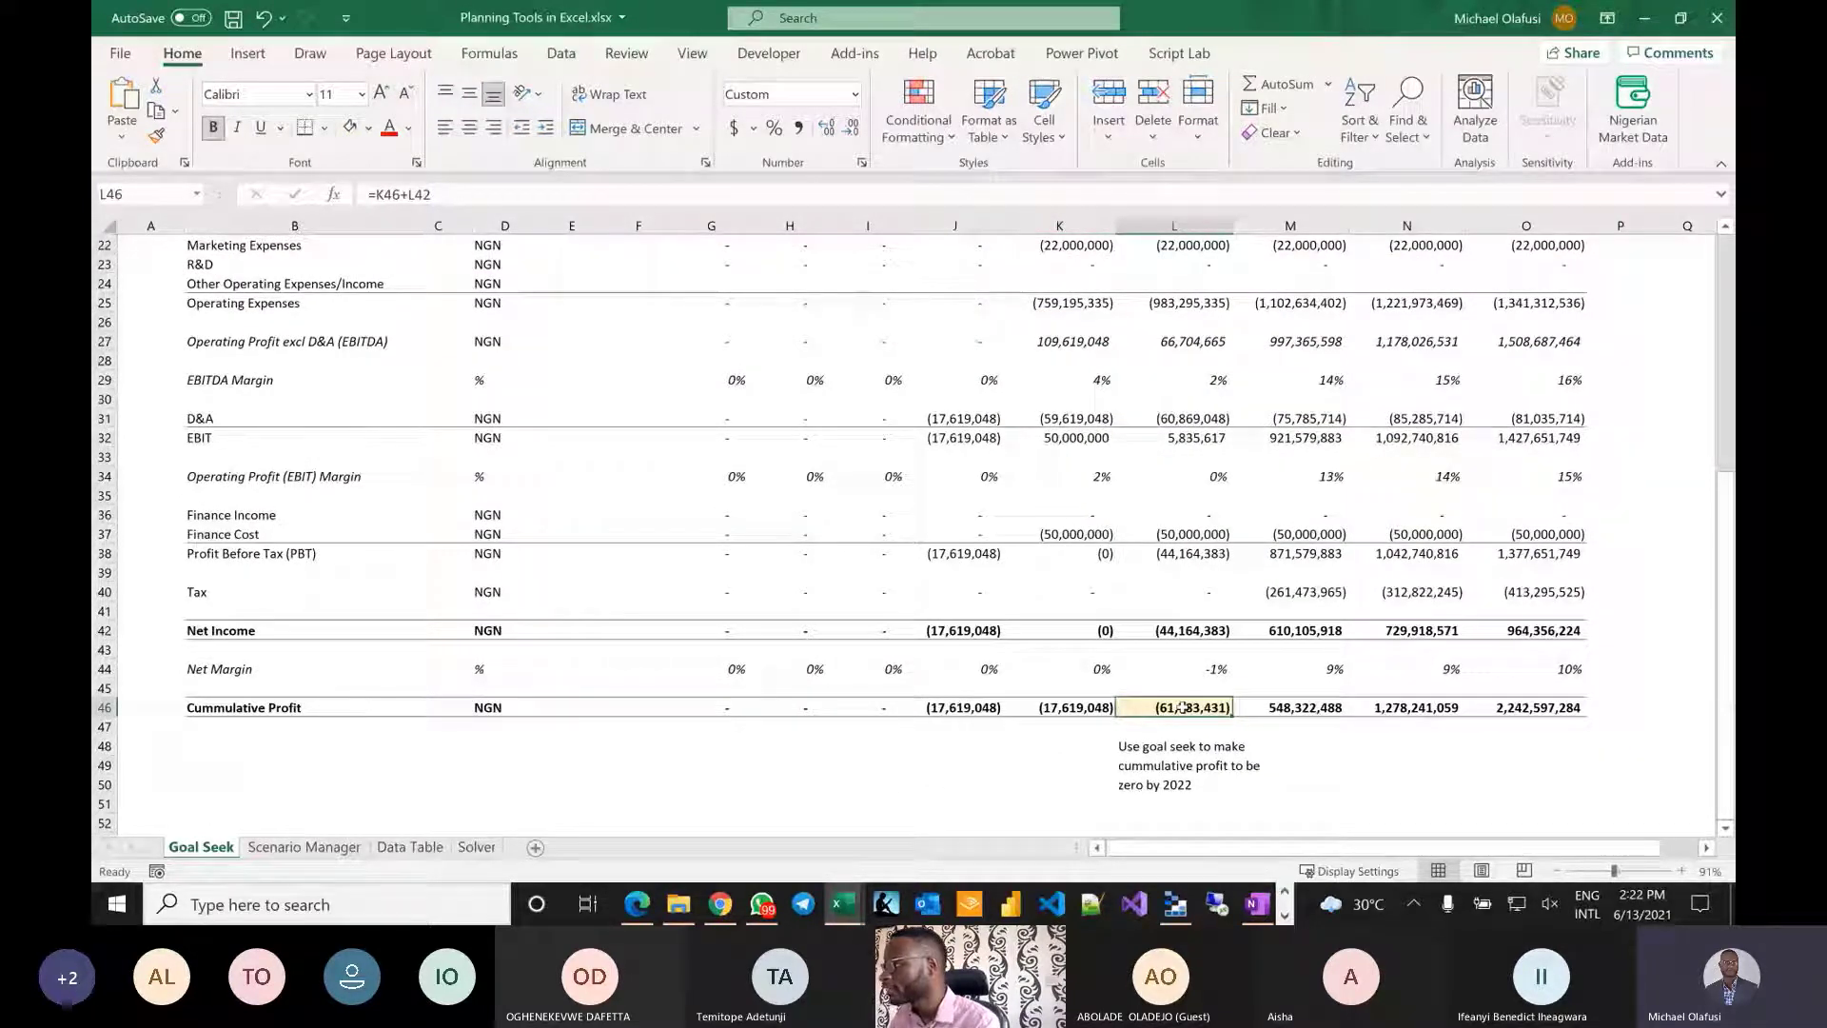
pyautogui.click(940, 632)
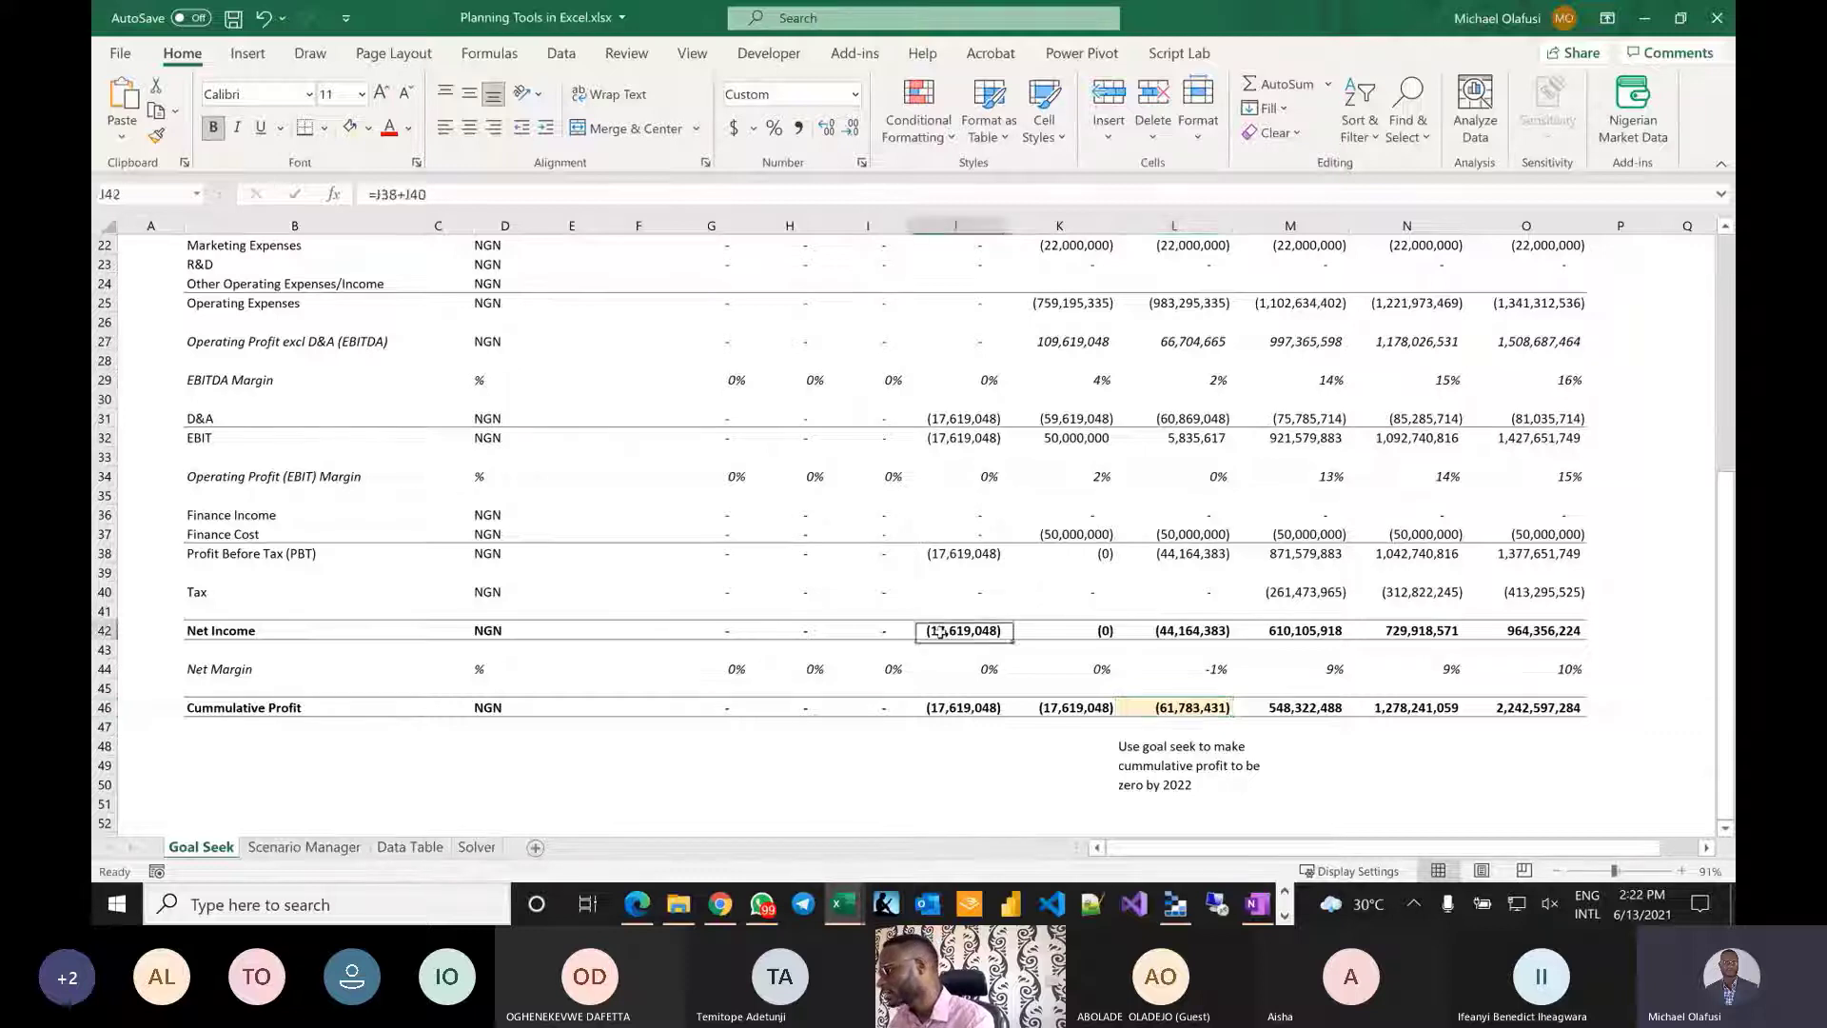
pyautogui.click(1079, 632)
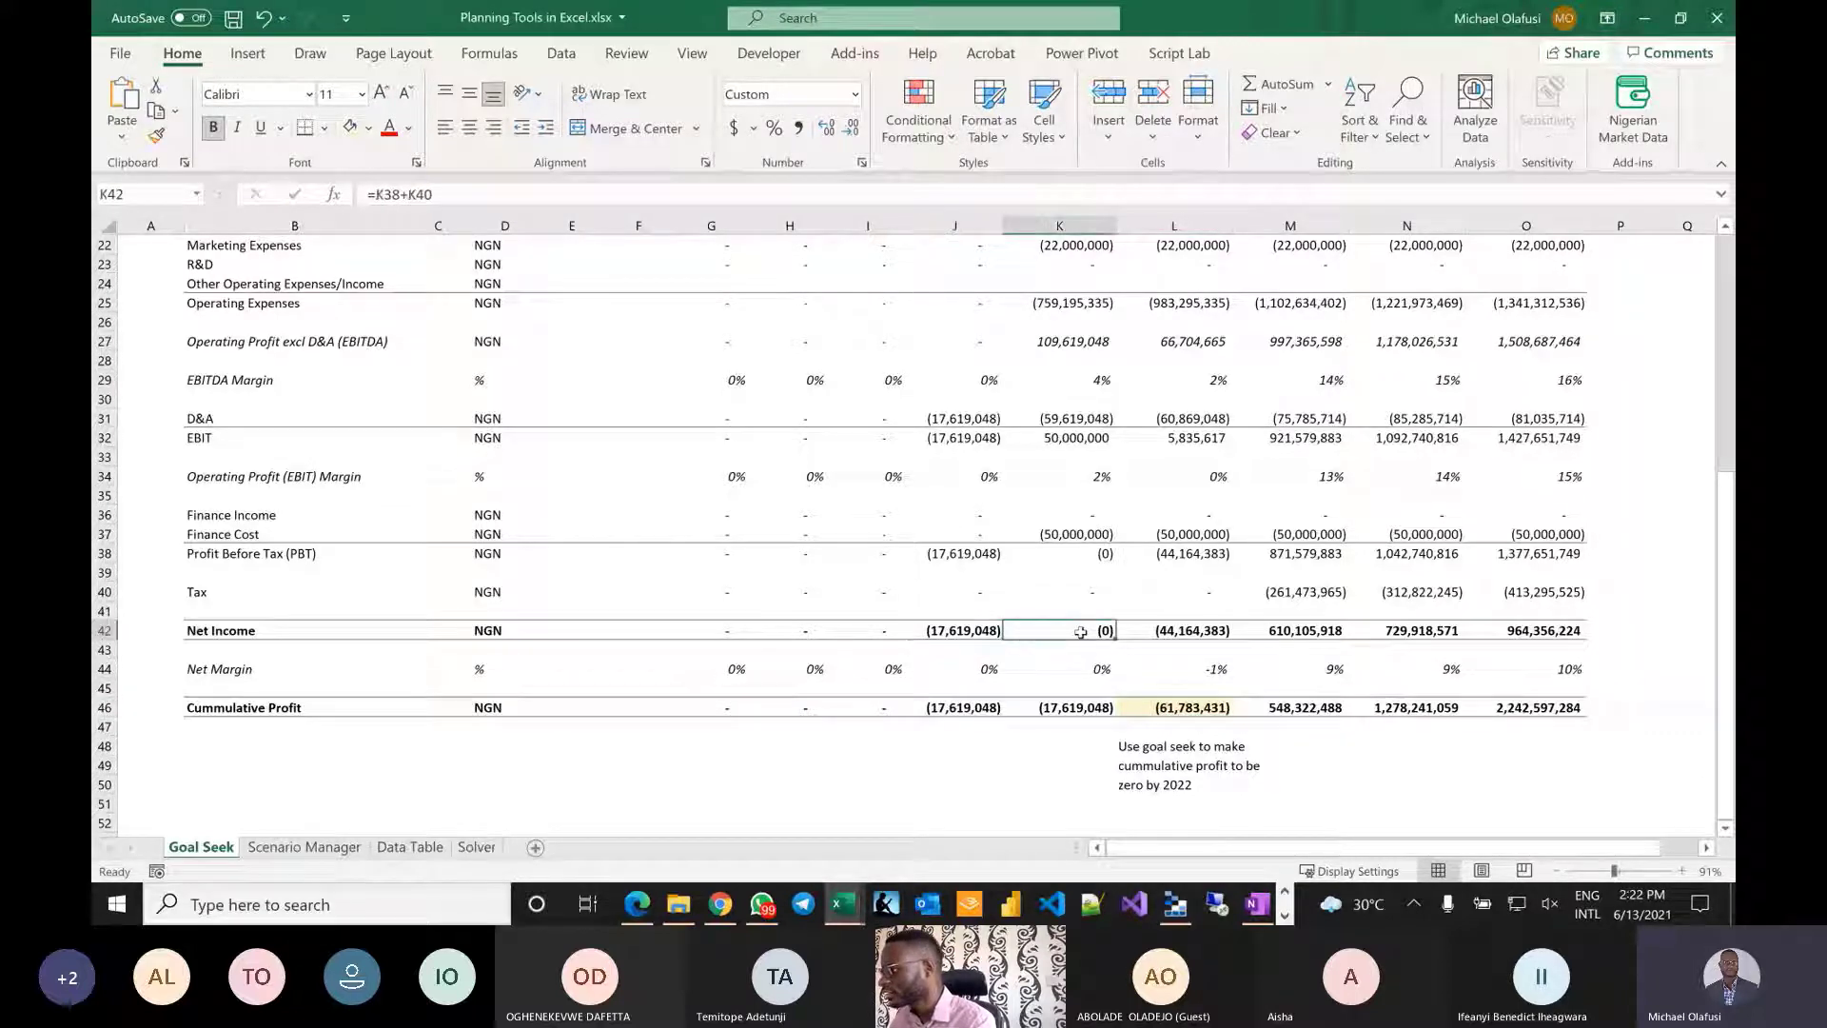
pyautogui.click(1207, 631)
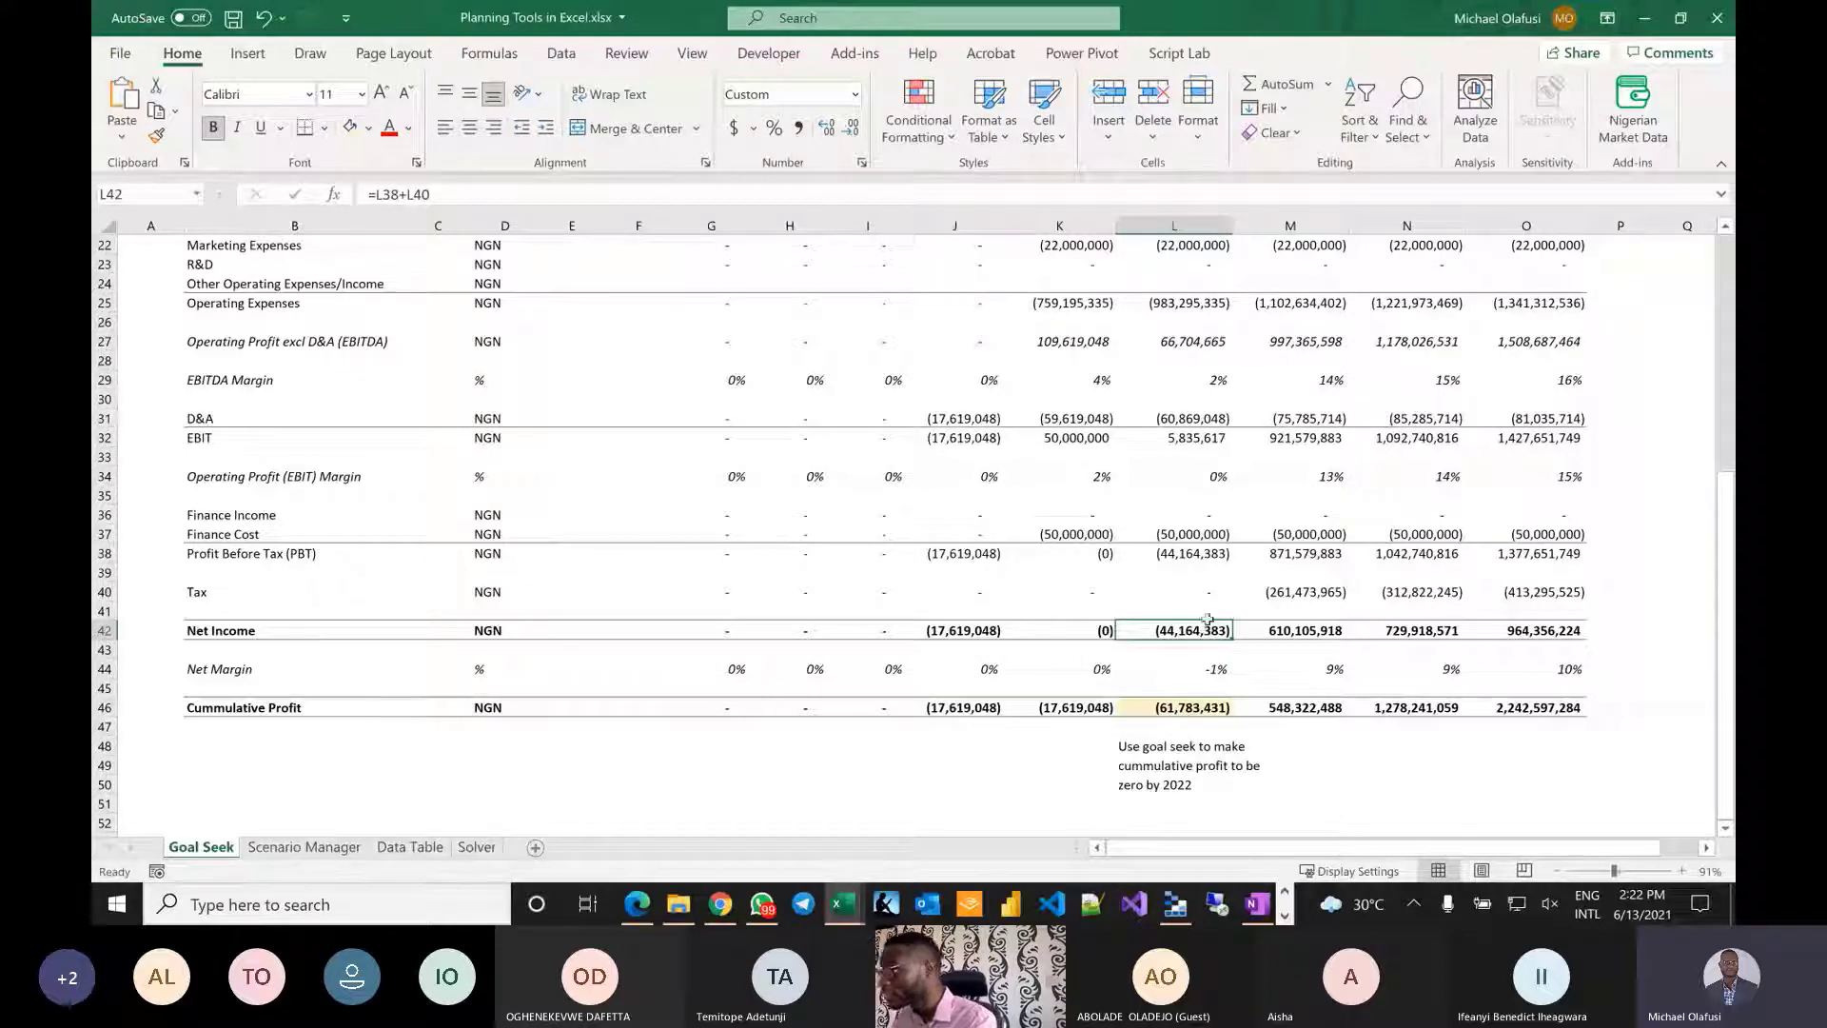
pyautogui.scroll(4, 1187, 454)
pyautogui.scroll(1, 1188, 454)
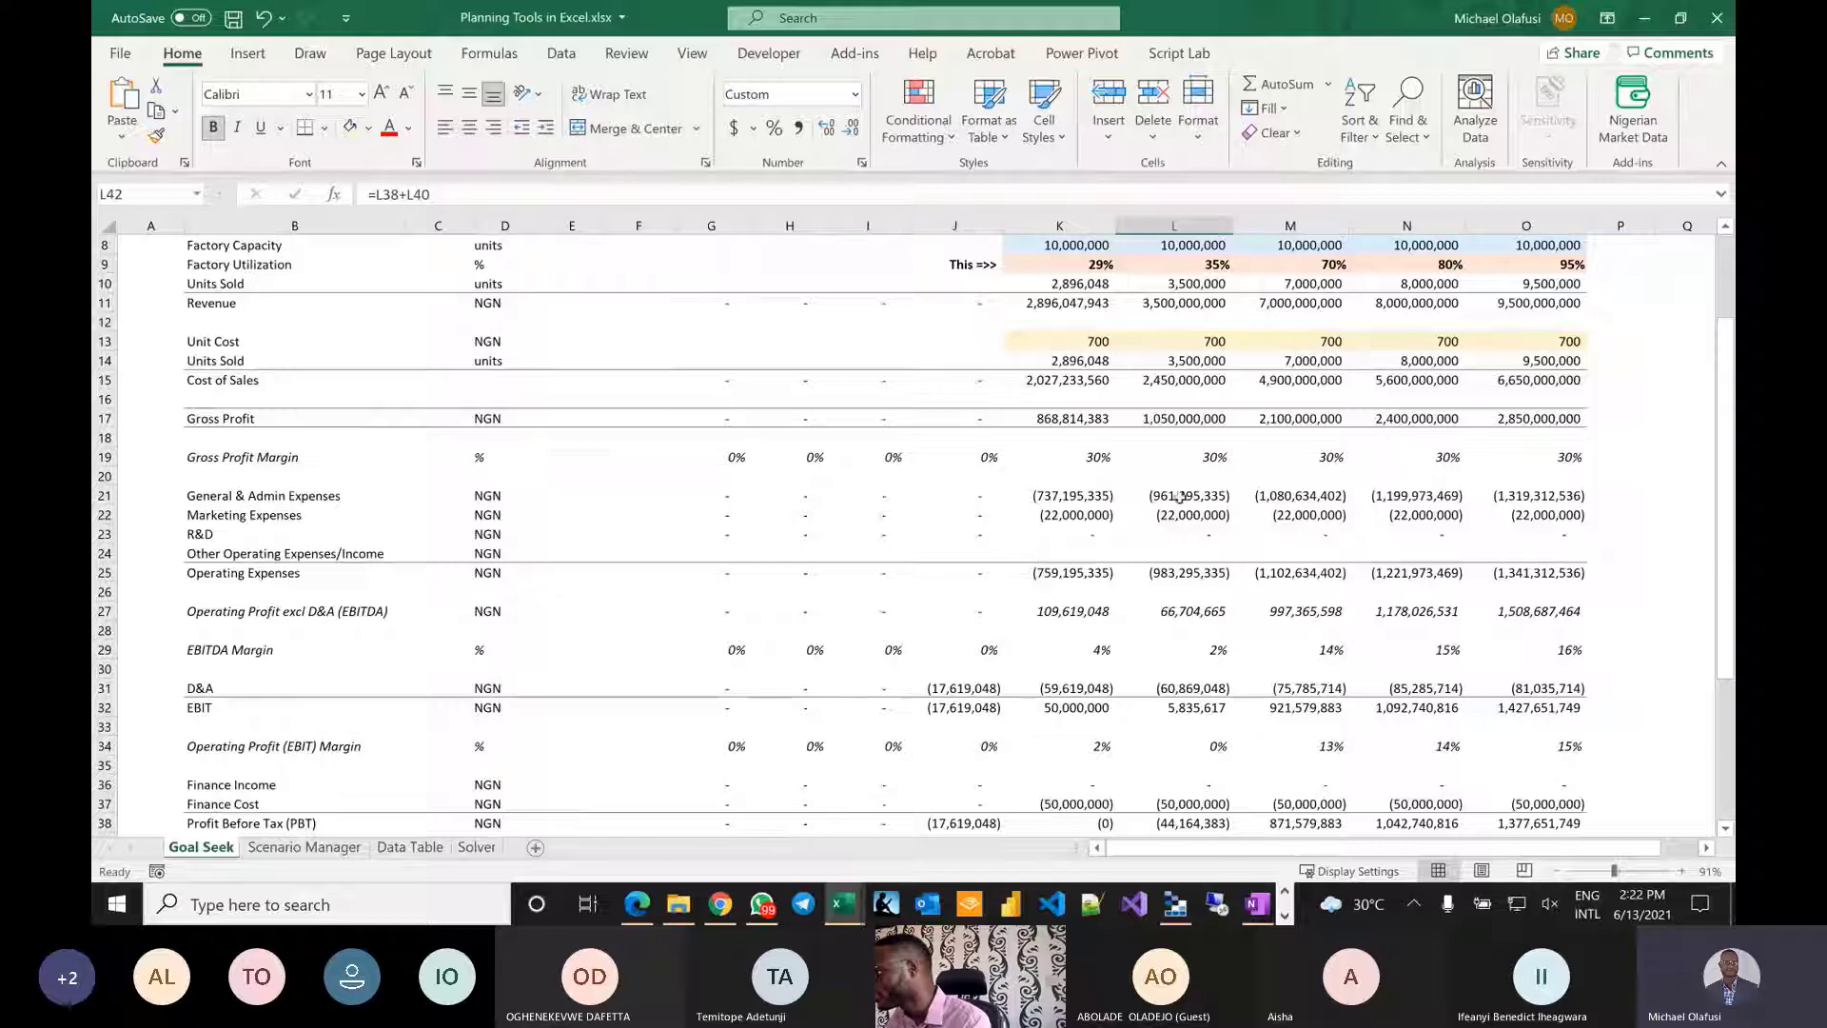
pyautogui.click(1182, 494)
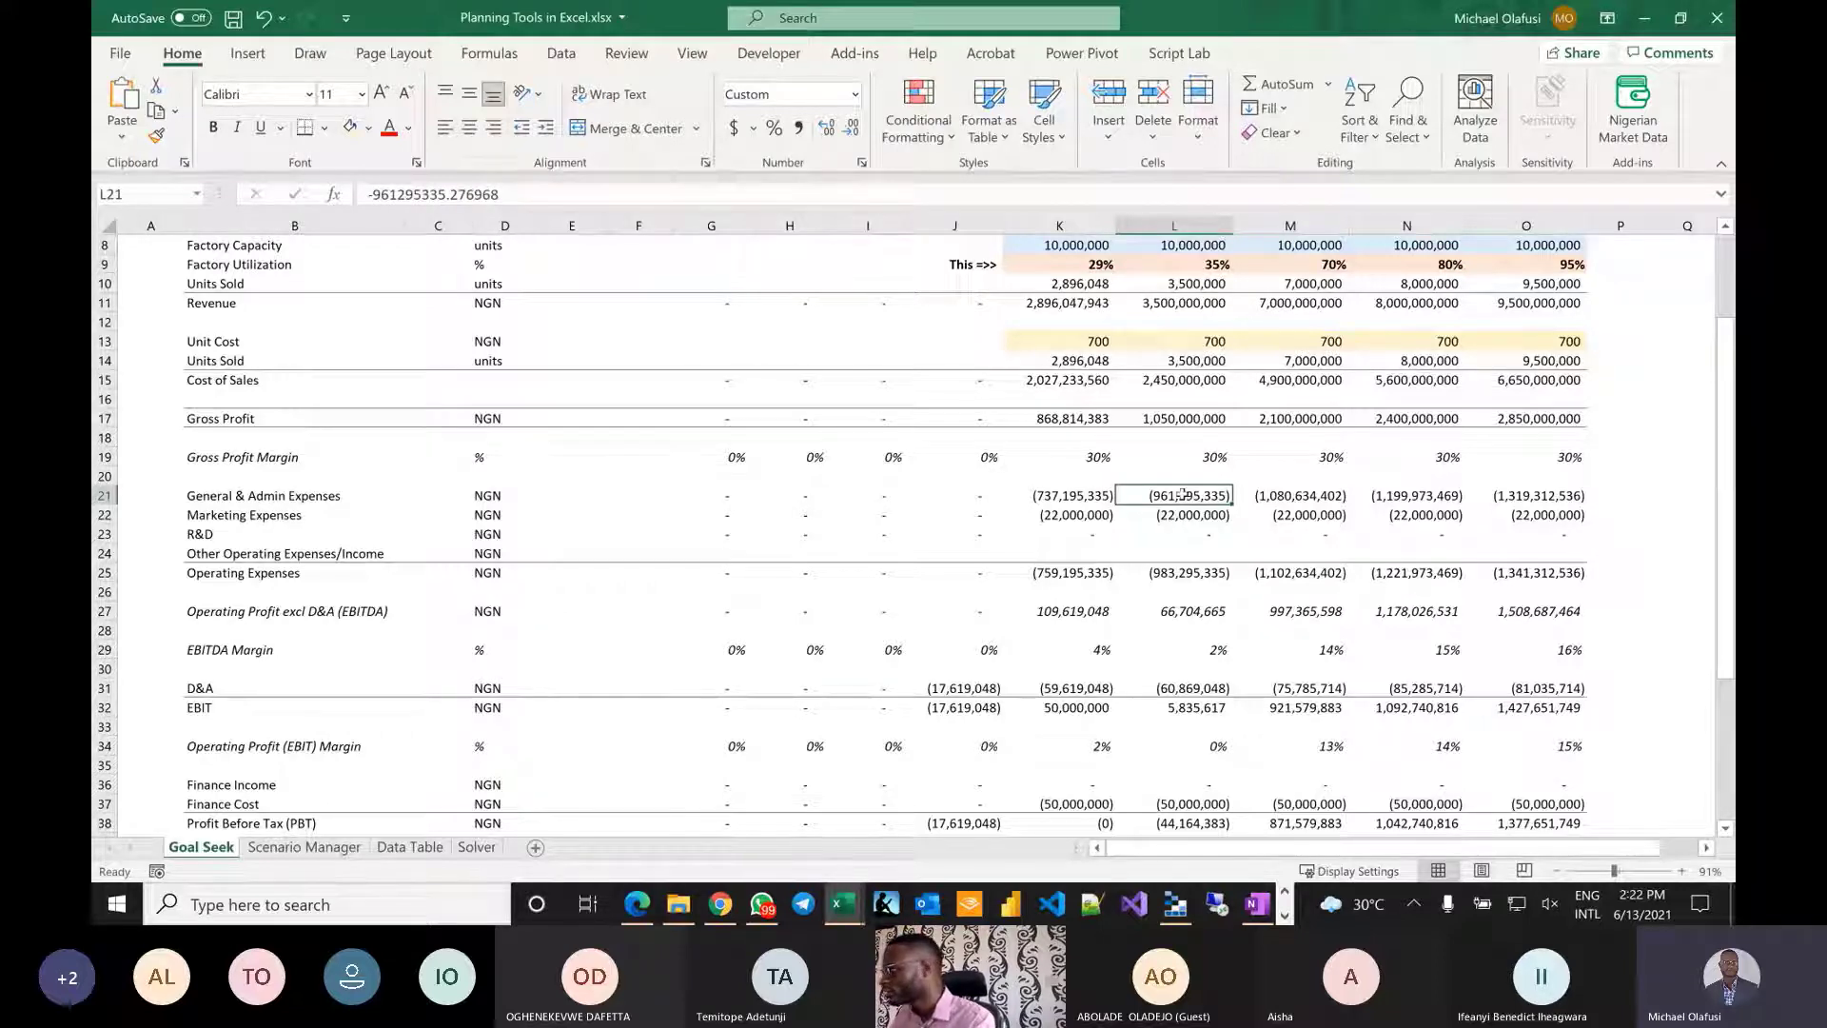
pyautogui.scroll(-2, 1192, 592)
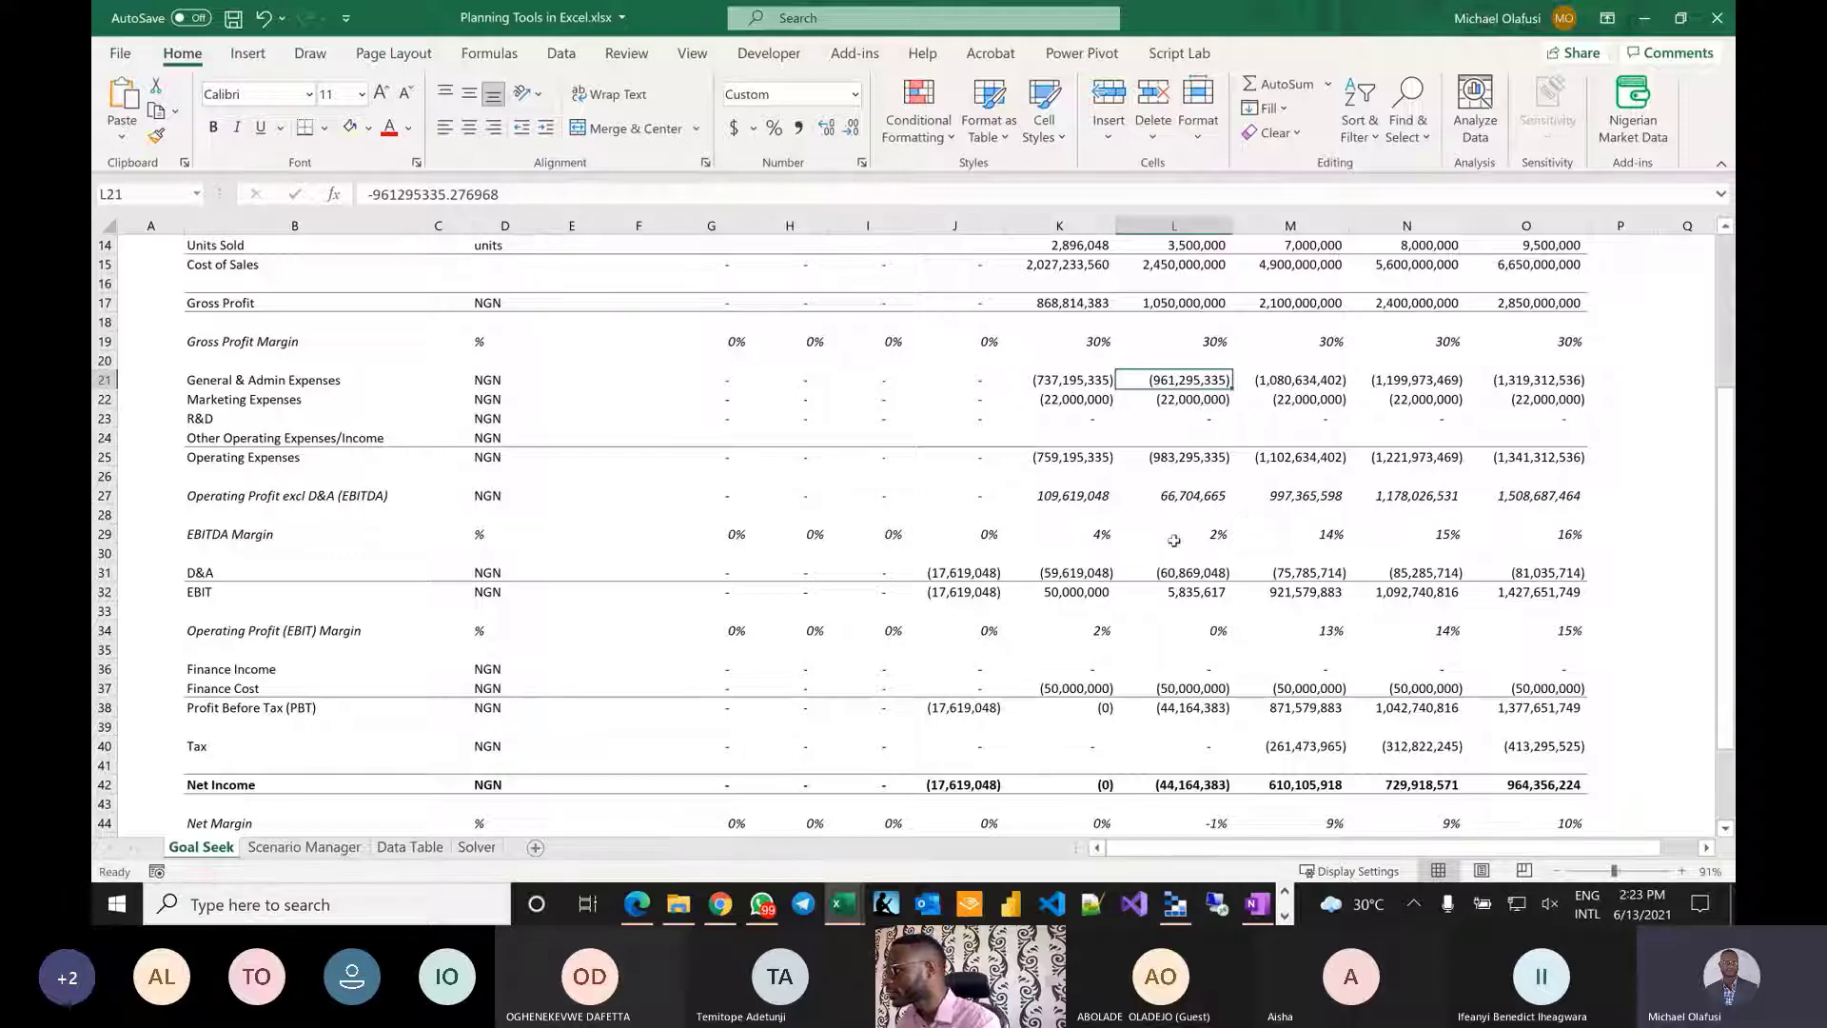
pyautogui.scroll(-3, 1174, 541)
pyautogui.scroll(2, 1161, 656)
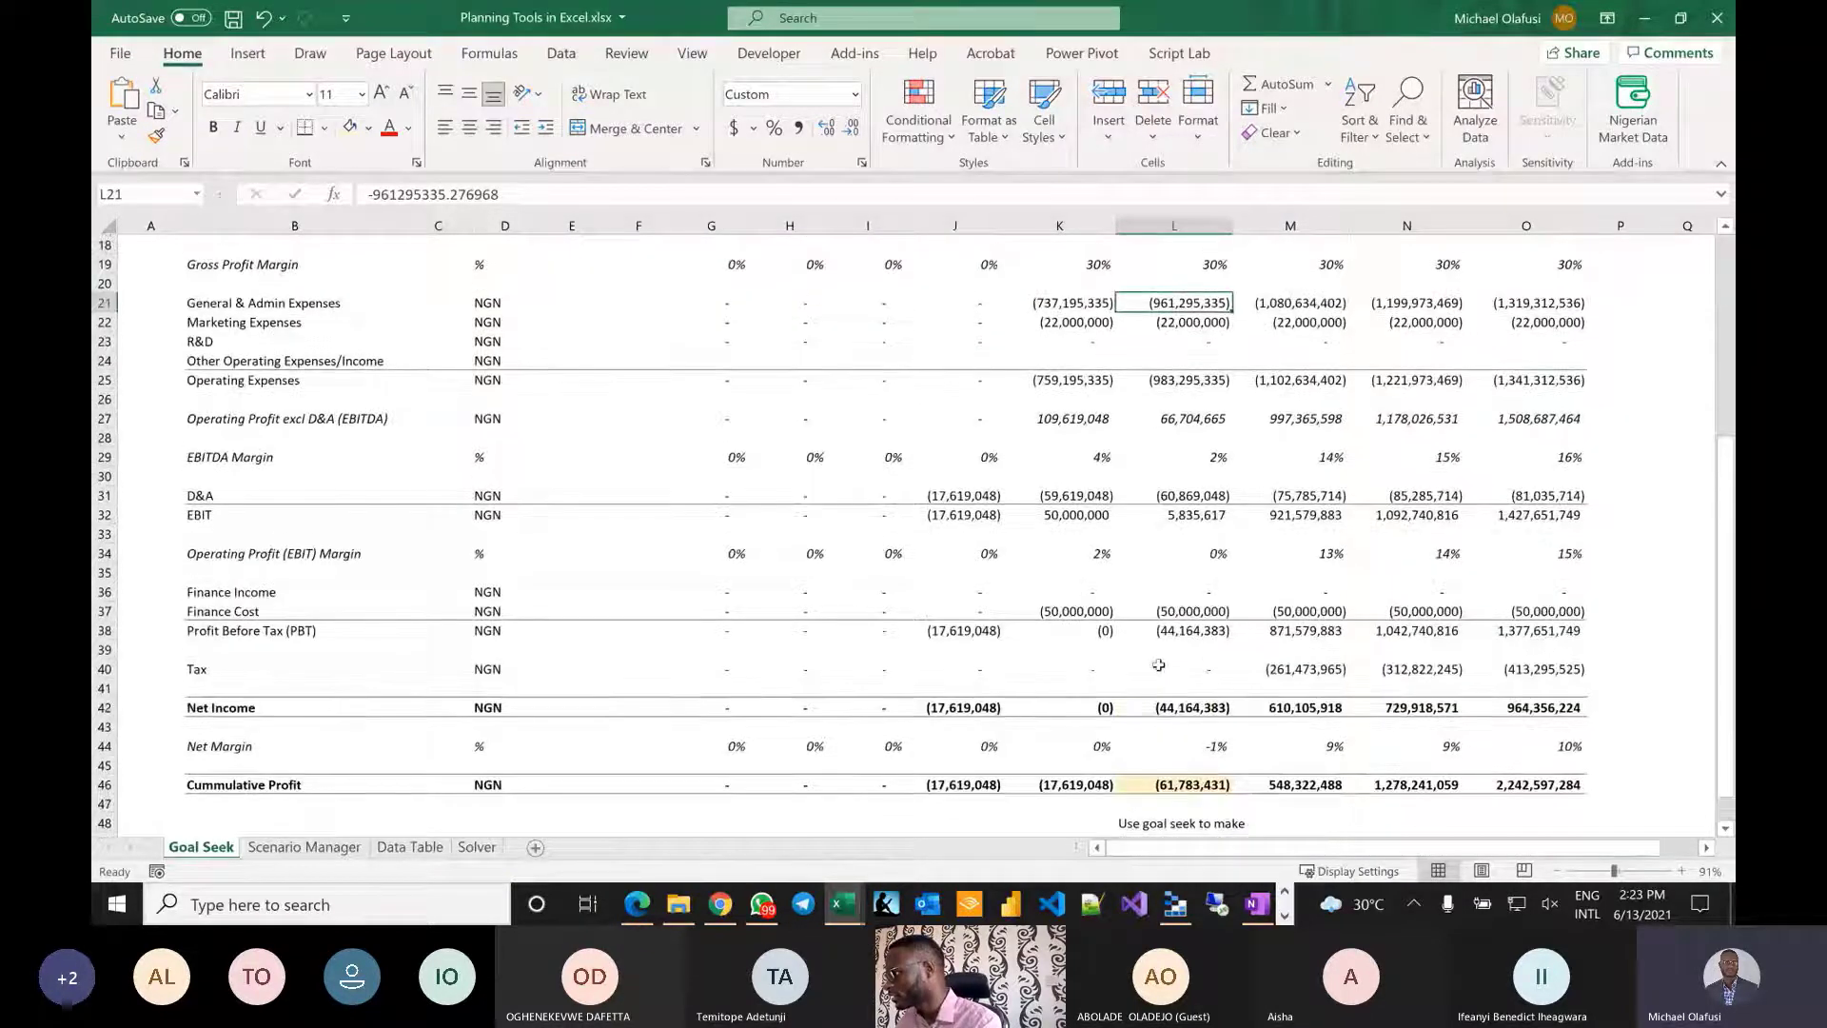
pyautogui.scroll(-3, 1159, 664)
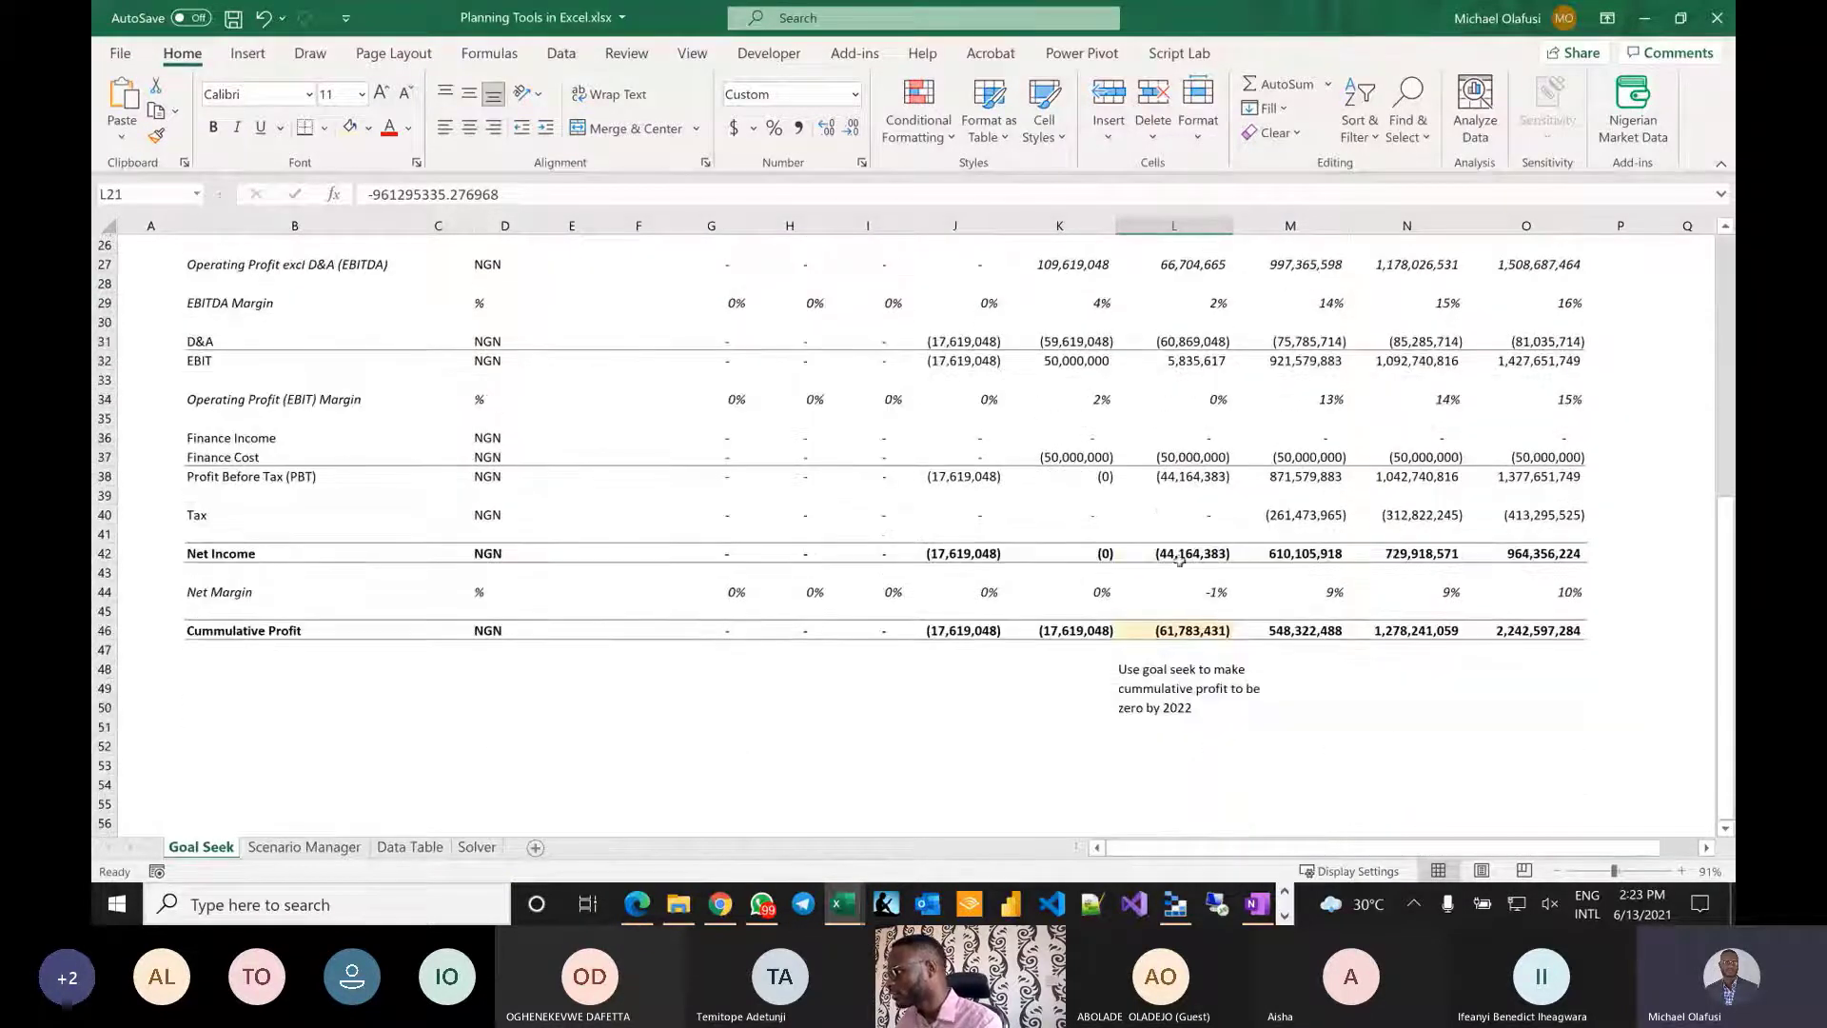
# Open the Scenario Manager sheet and examine its Unit Price row 7 and Factory Utilization row 9.
pyautogui.click(1168, 628)
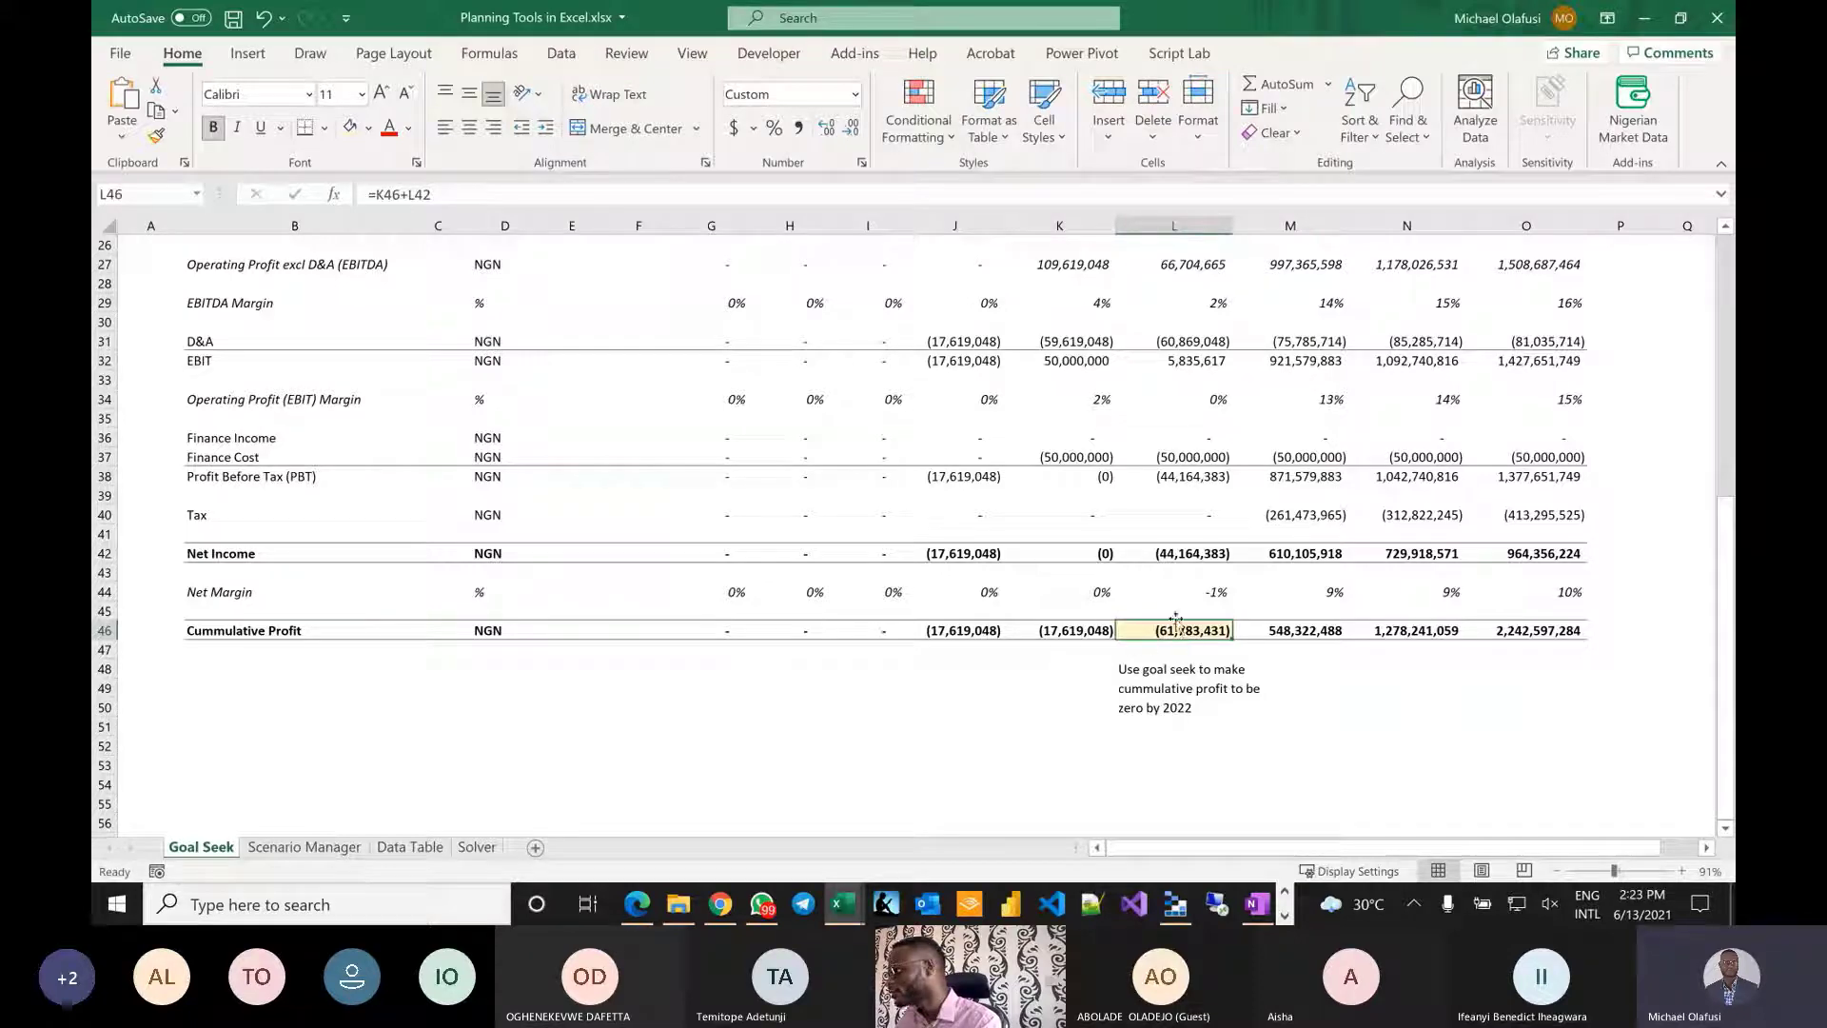
pyautogui.click(330, 847)
pyautogui.scroll(-3, 717, 542)
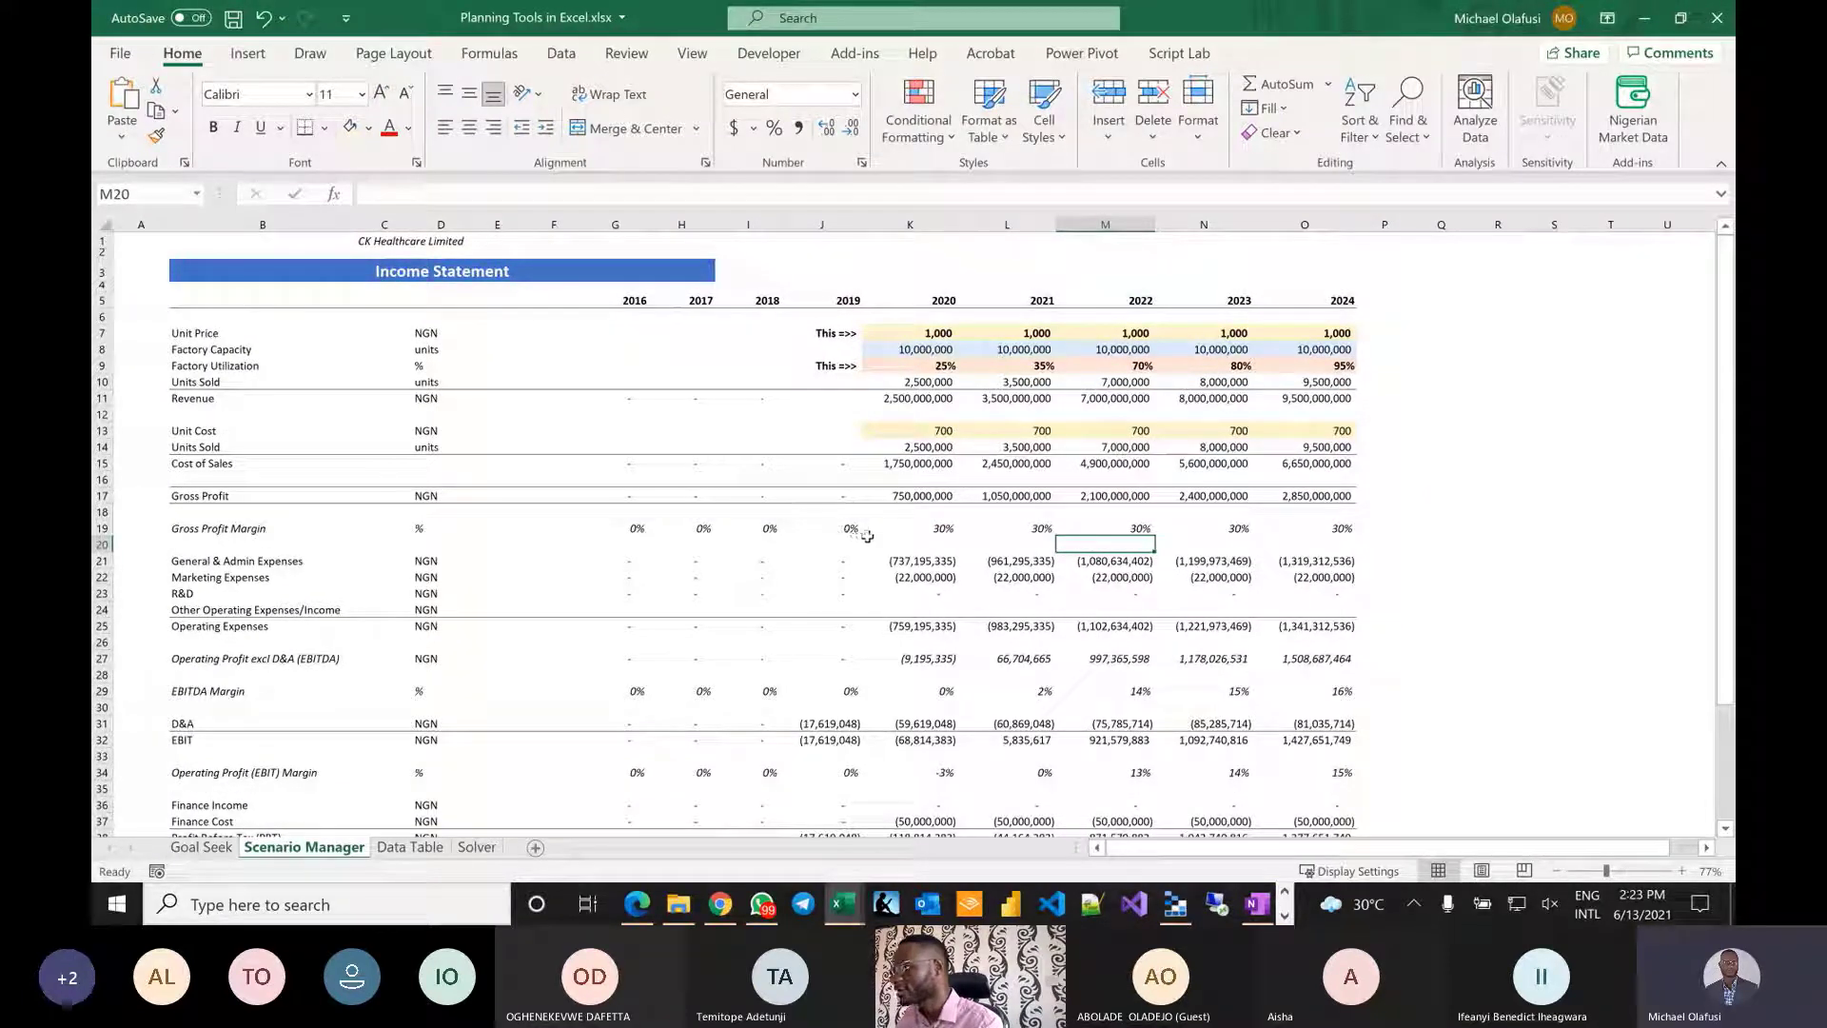
pyautogui.scroll(3, 869, 536)
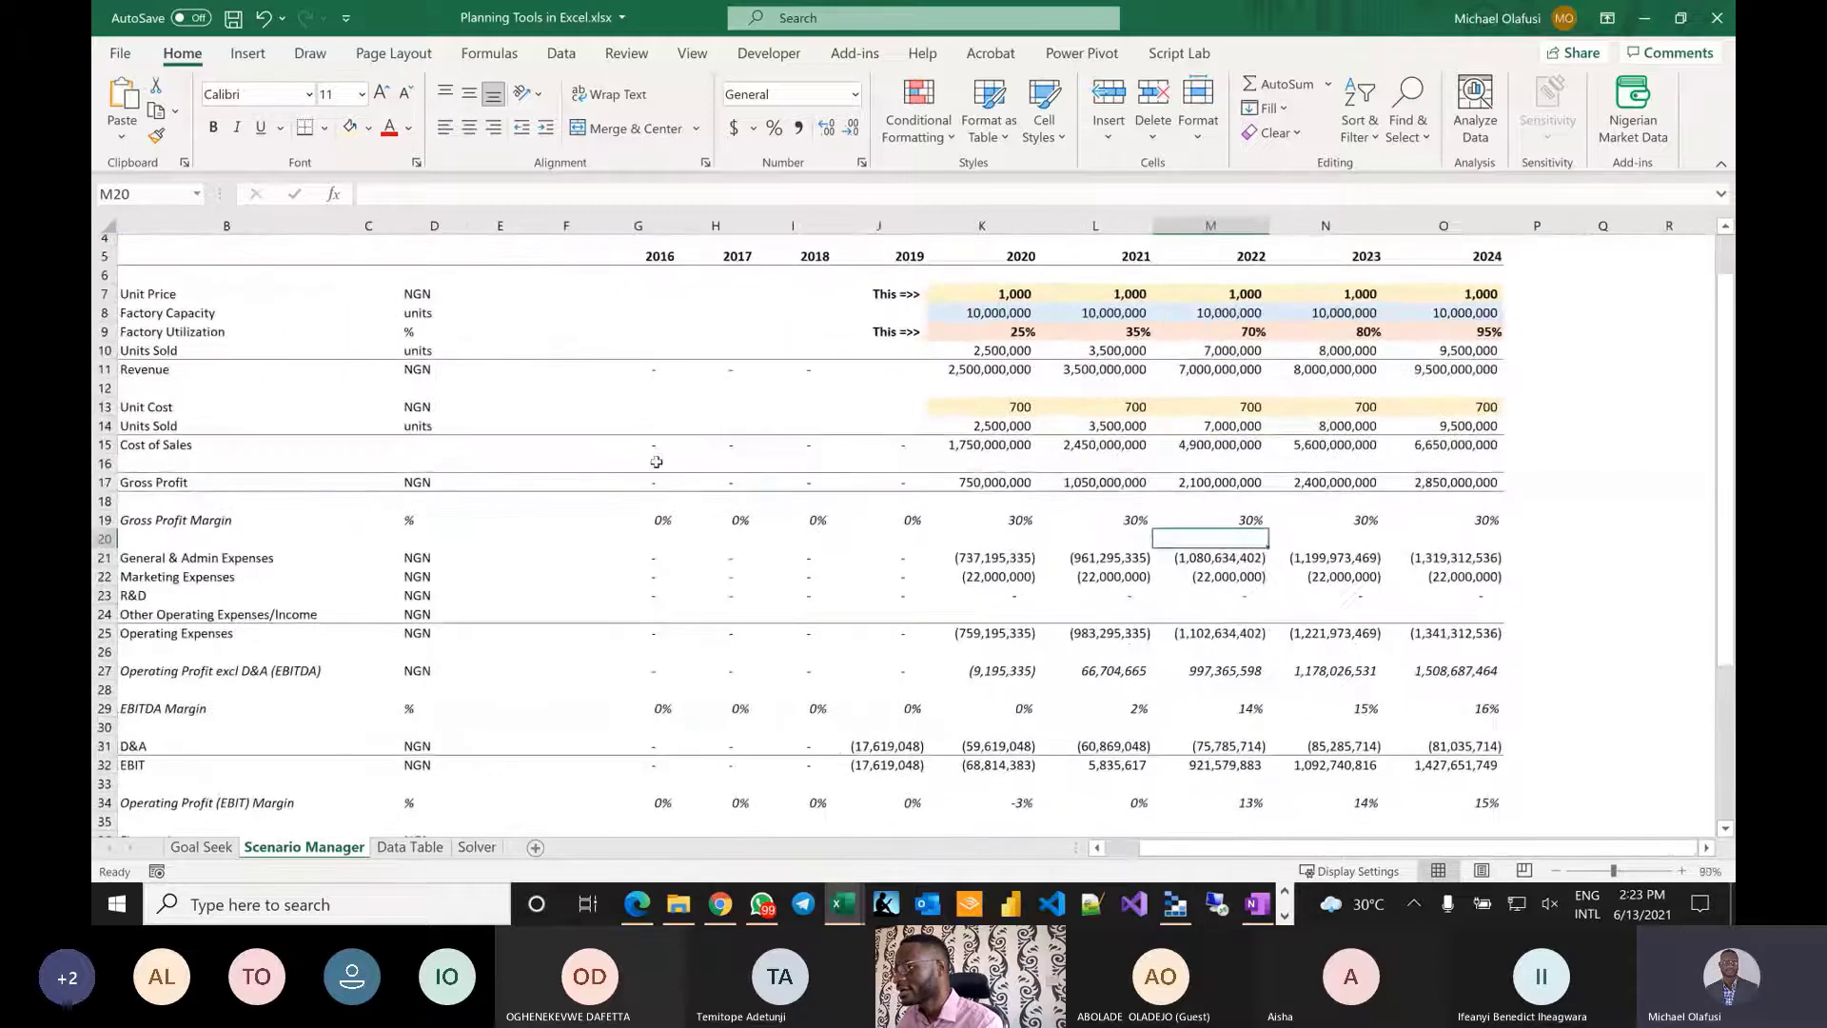
pyautogui.click(110, 352)
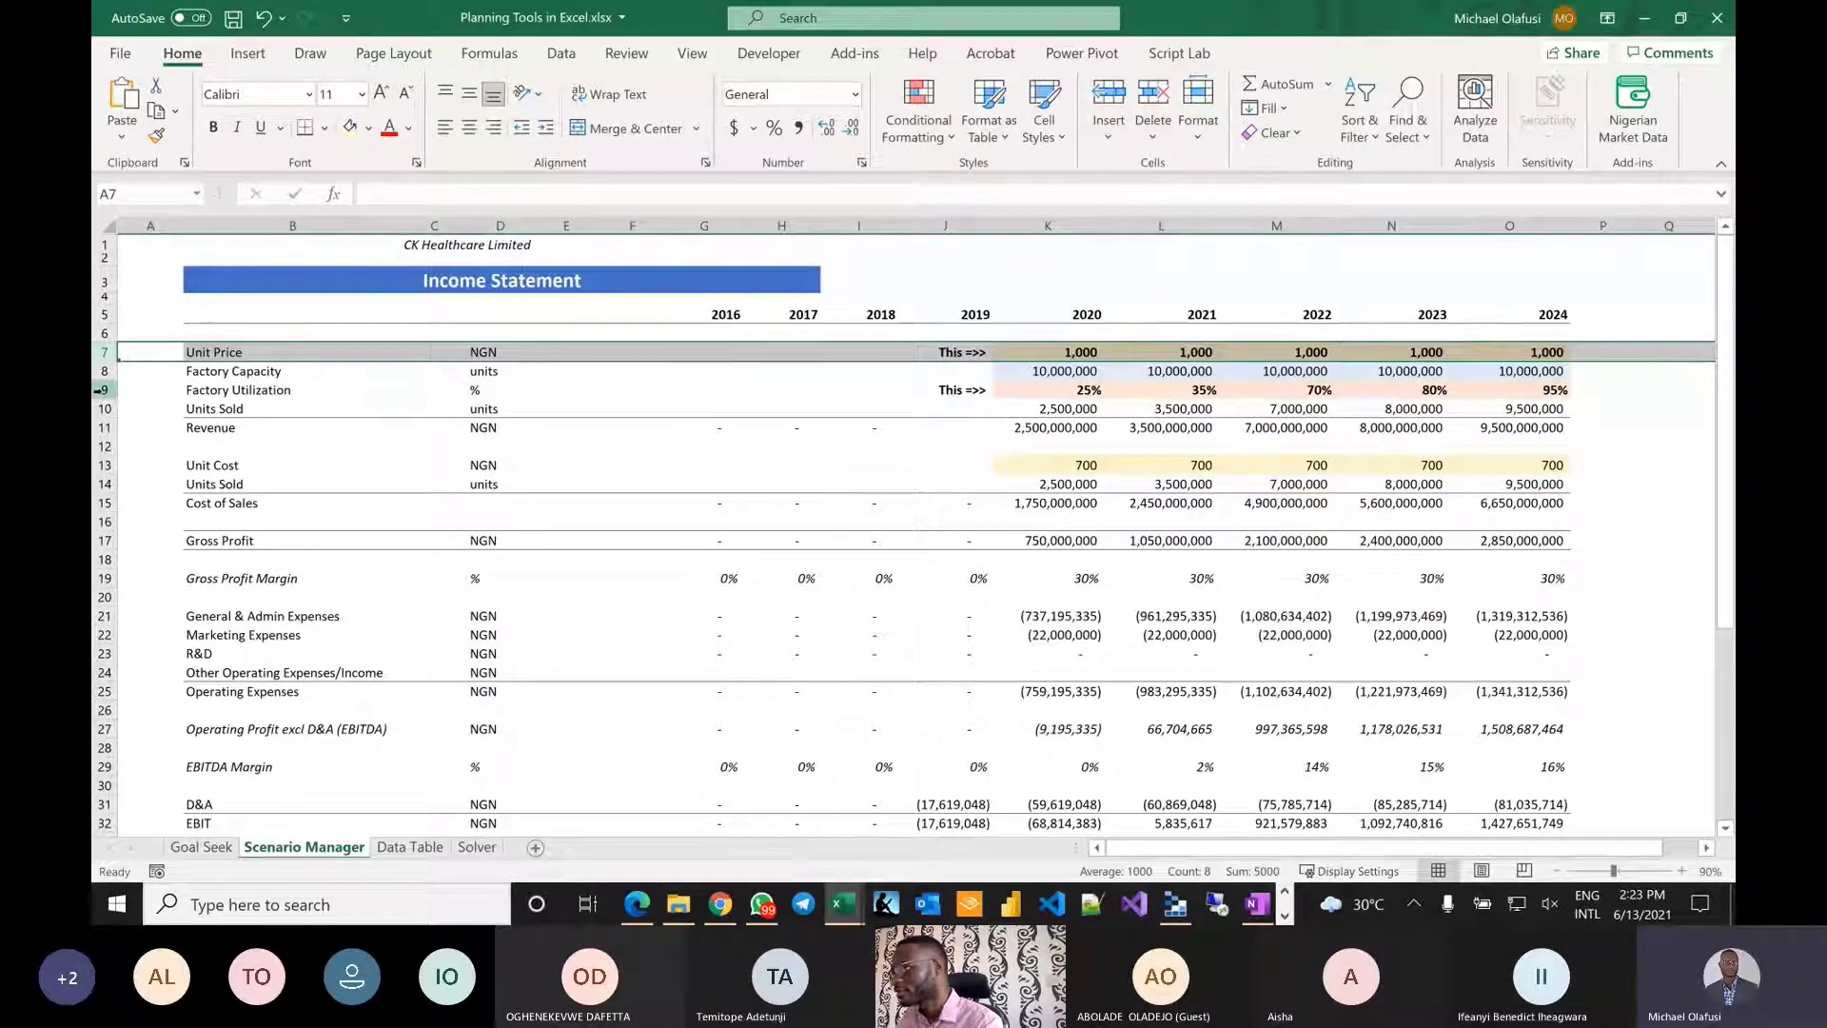
pyautogui.click(102, 390)
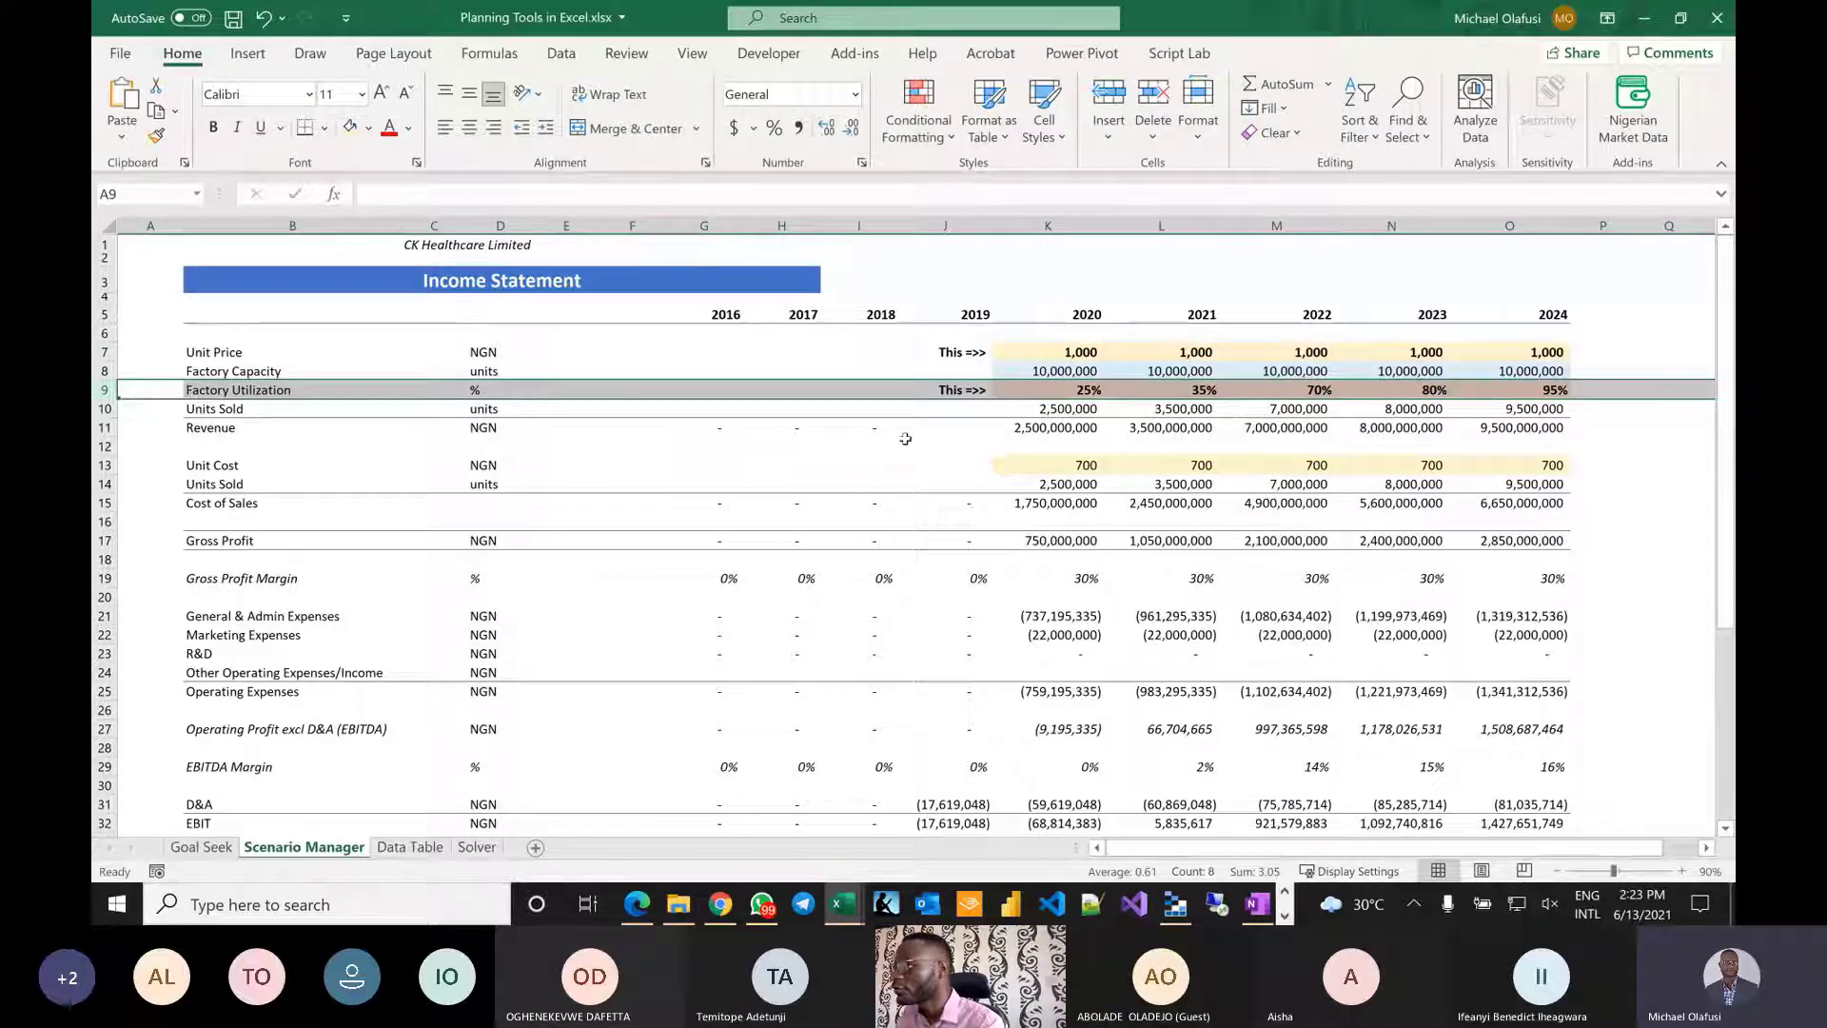
# Enter the column headings "Unit Price" in S5 and "Factory Utilization" in T5, in the empty area beside the income statement.
pyautogui.hscroll(8, 905, 438)
pyautogui.hscroll(-5, 905, 438)
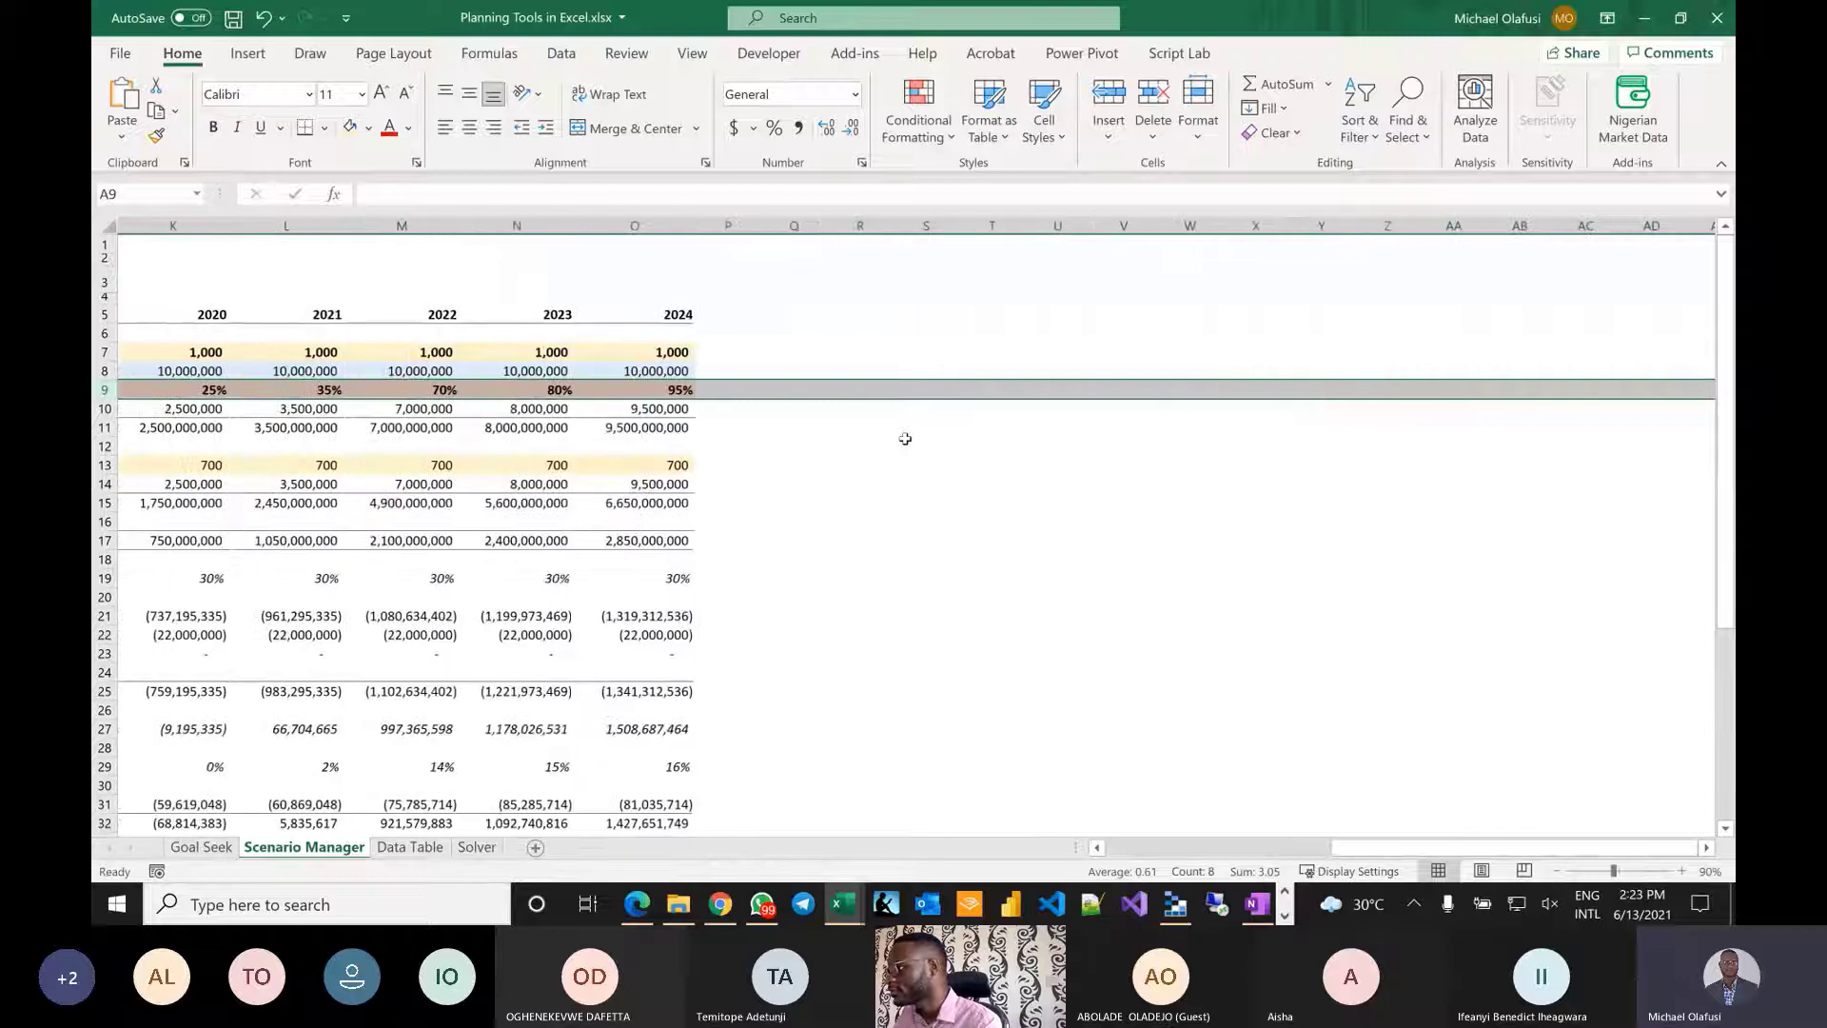
pyautogui.click(902, 317)
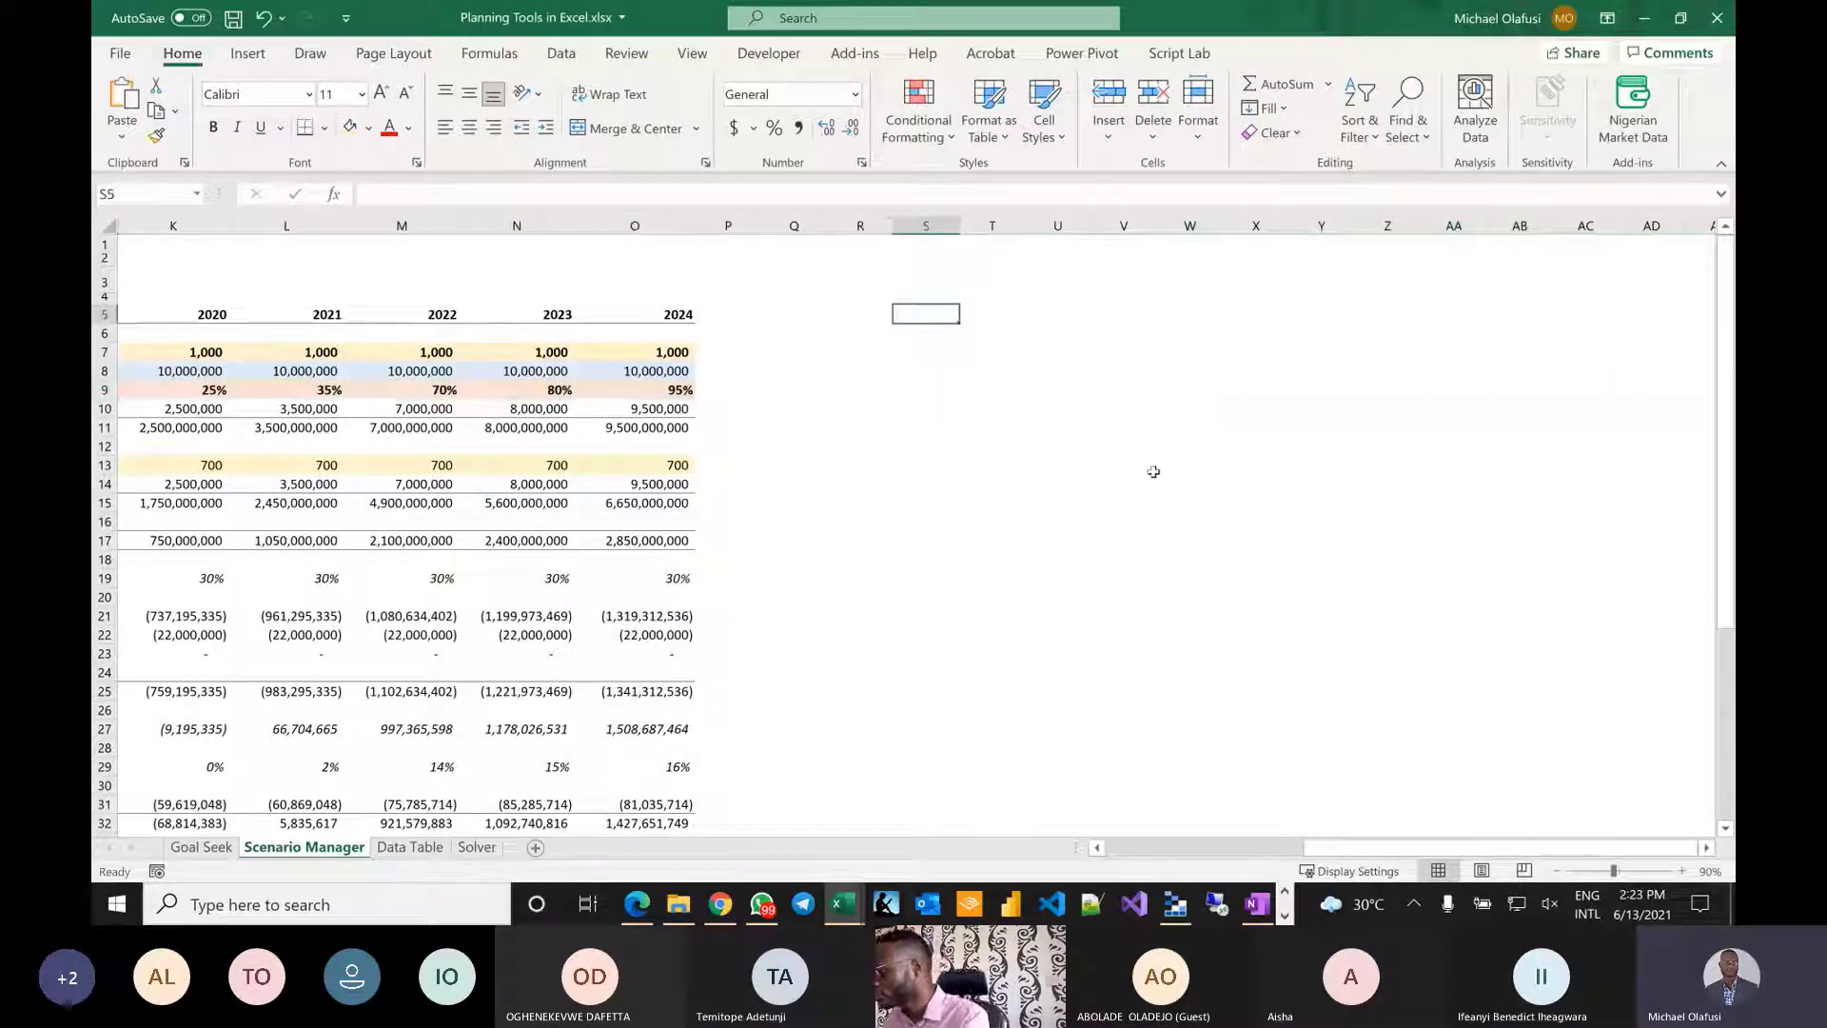
pyautogui.write('Unit Pr')
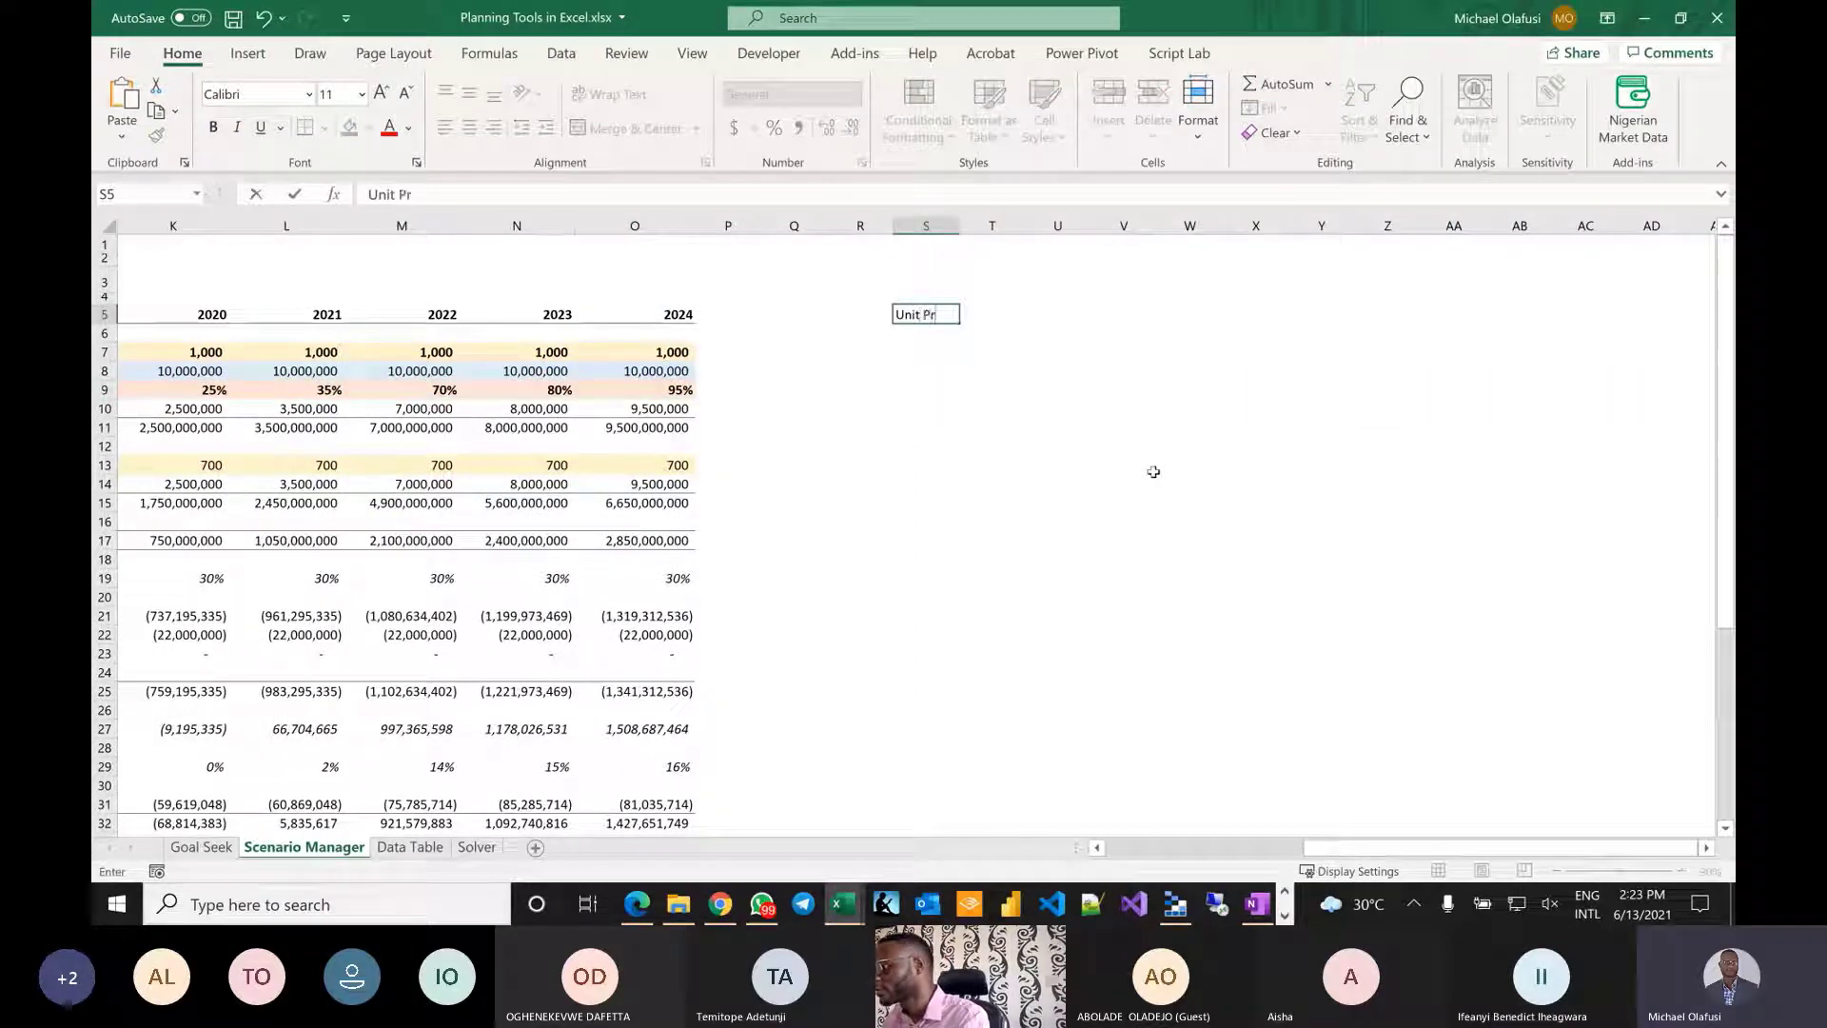
pyautogui.write('ice')
pyautogui.press('Tab')
pyautogui.write('Fact')
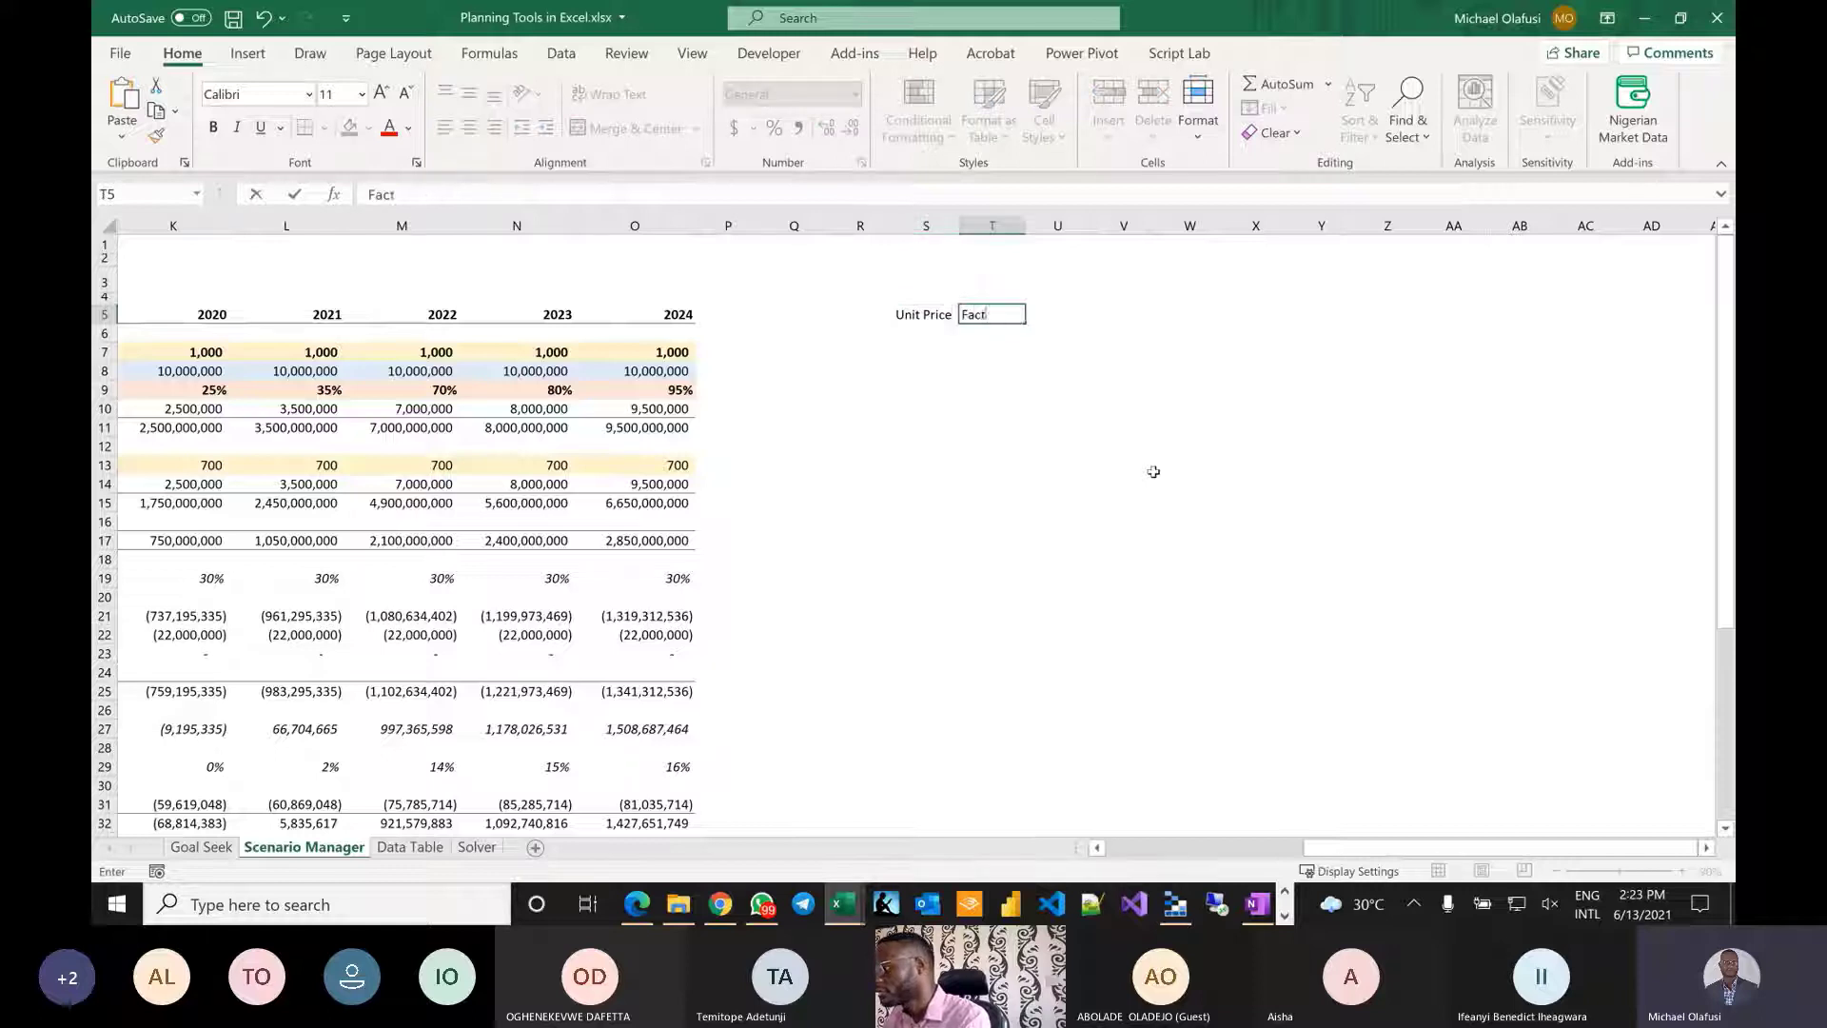
pyautogui.write('ory Util')
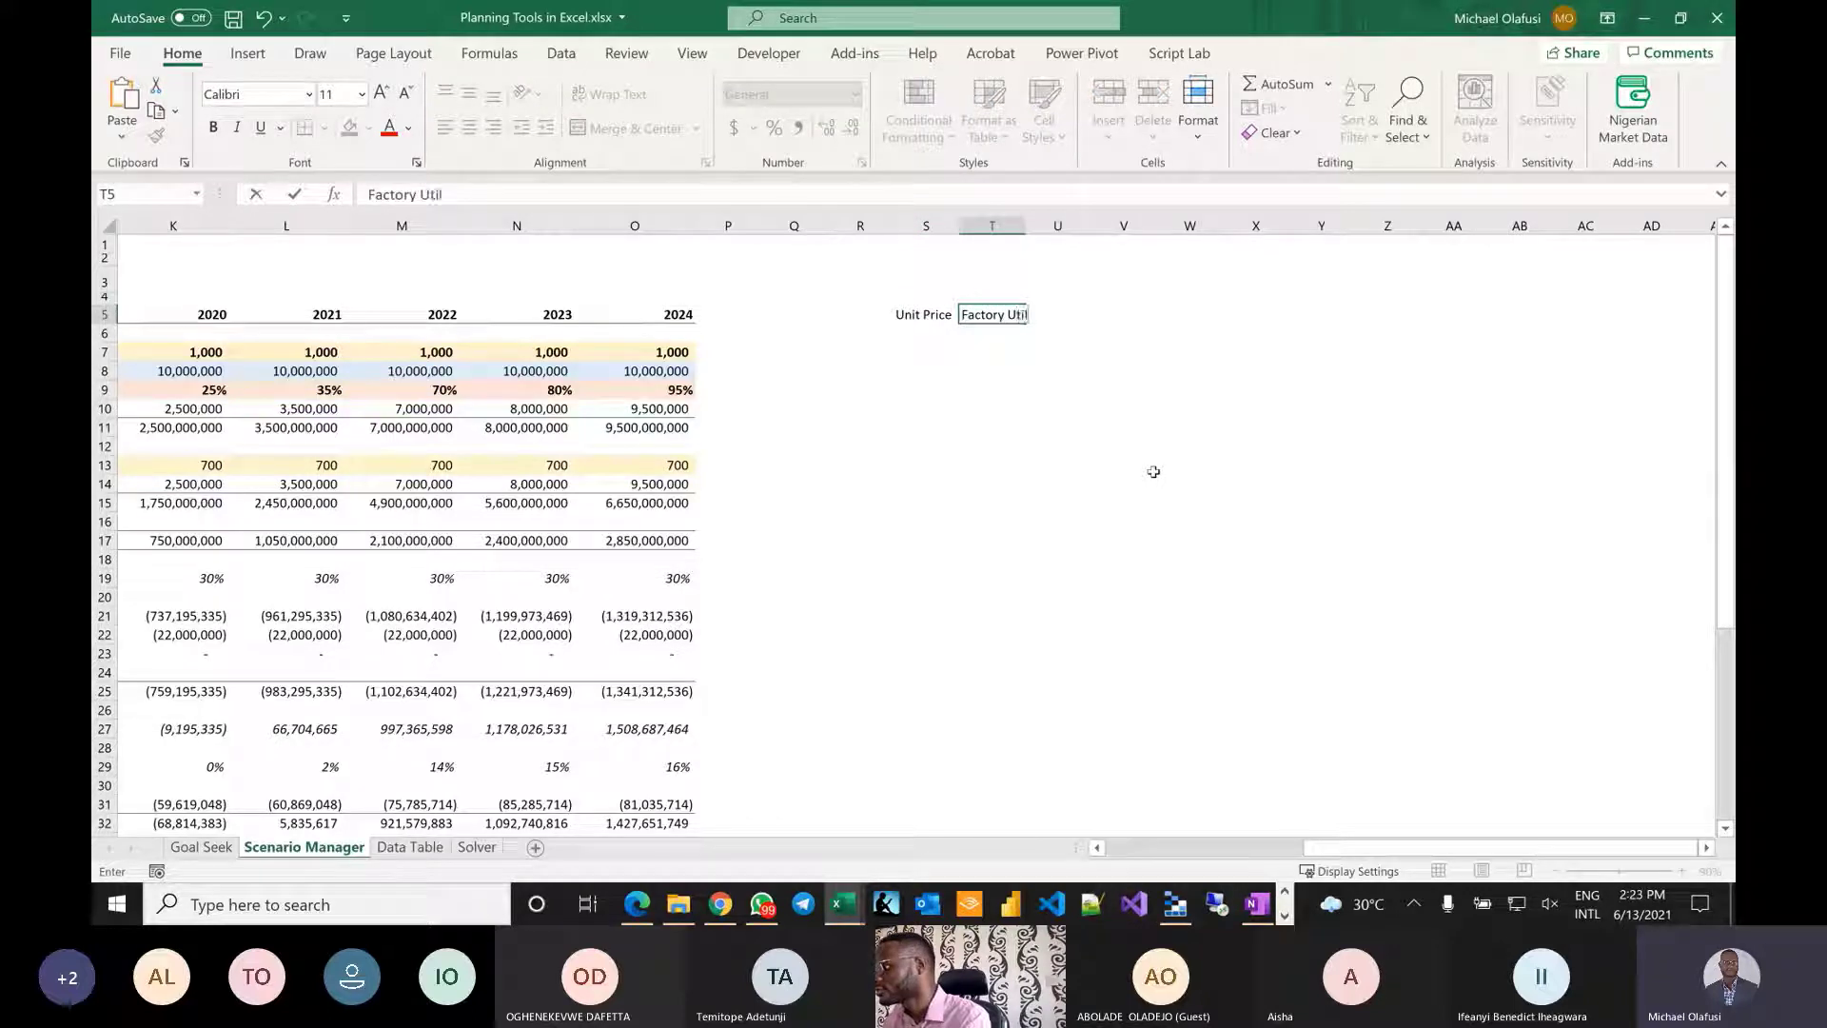
pyautogui.write('ization')
pyautogui.press('Return')
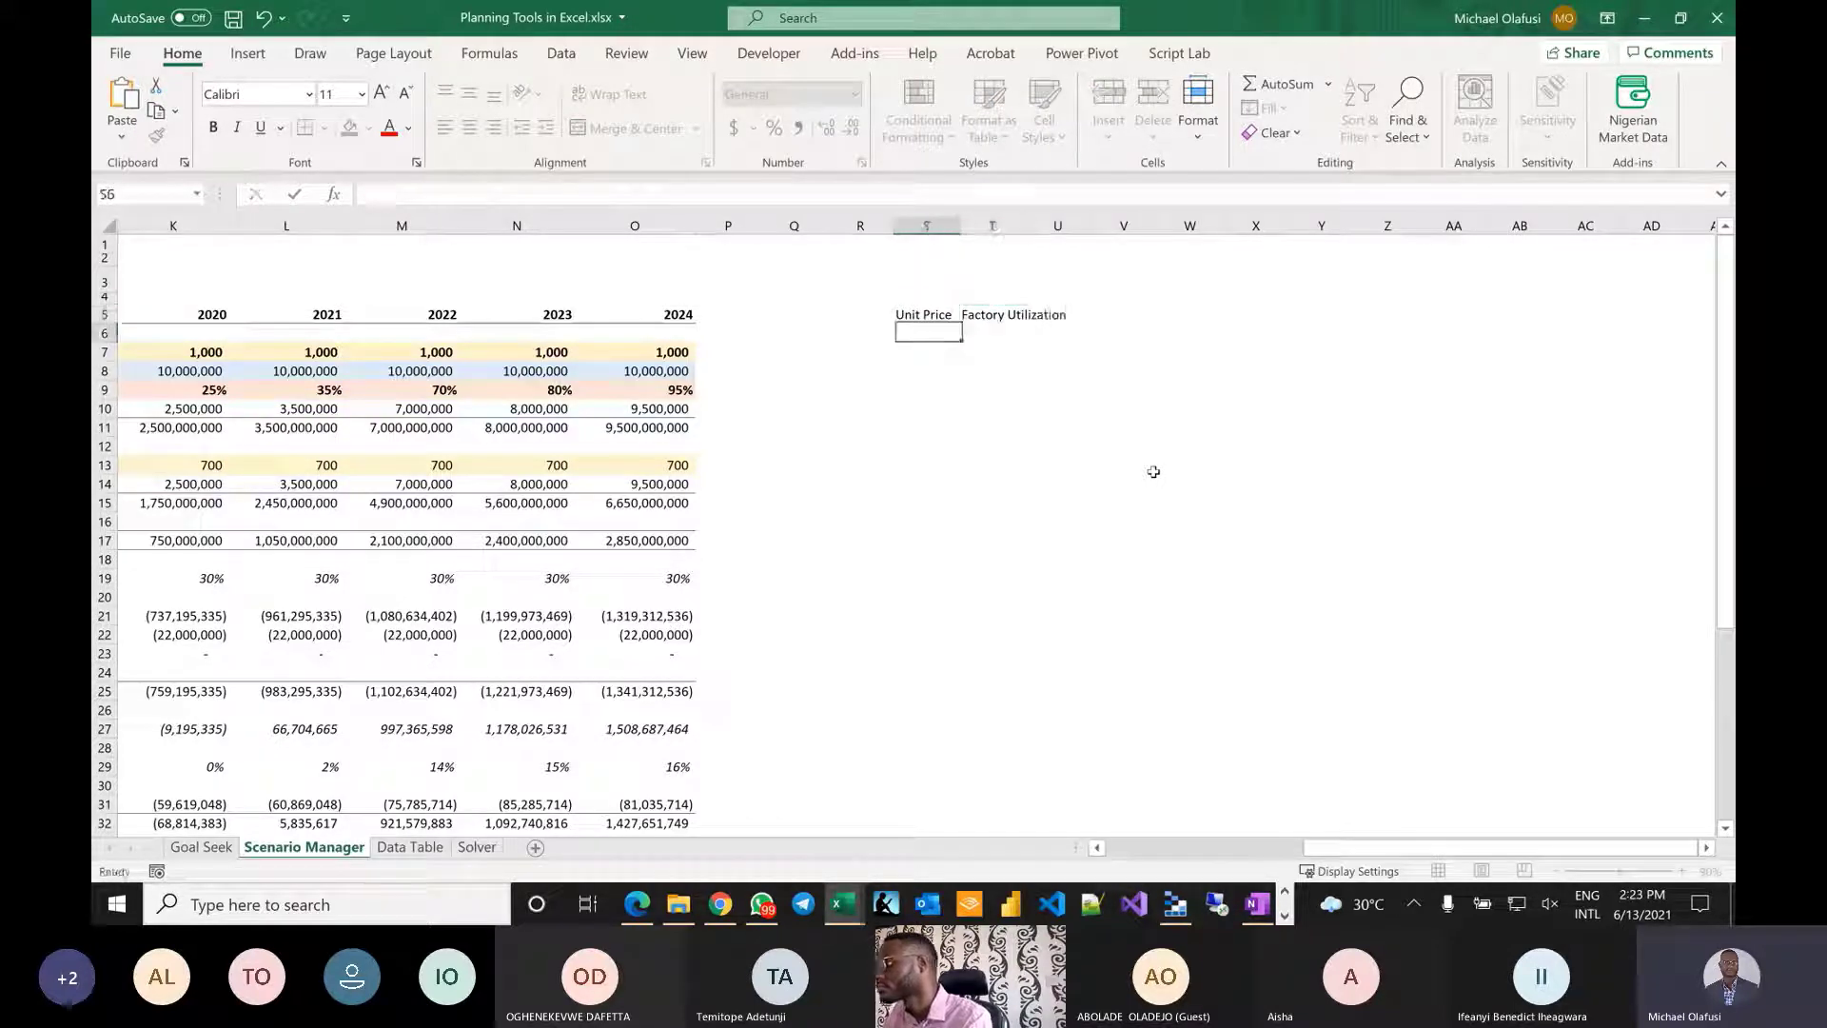
# Label the scenario rows "Best", "Base" and "Worst" in cells R6 to R8.
pyautogui.click(872, 330)
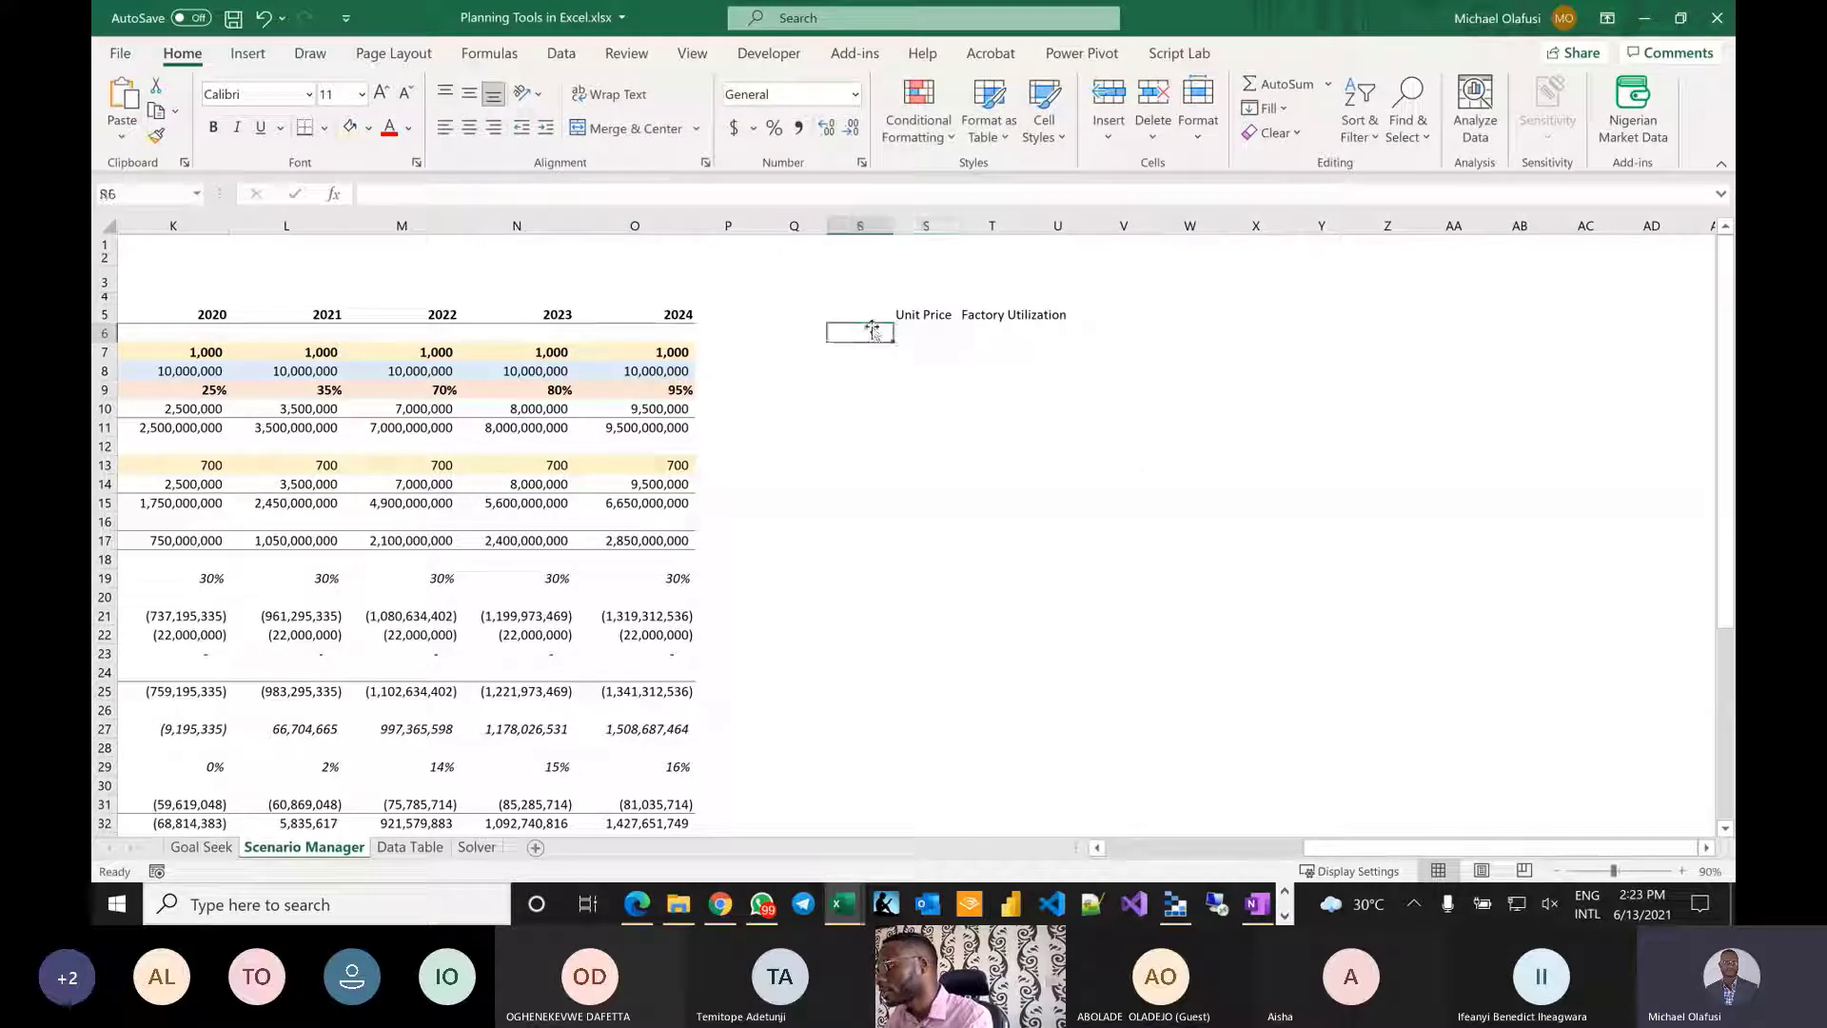
pyautogui.write('Best')
pyautogui.press('Return')
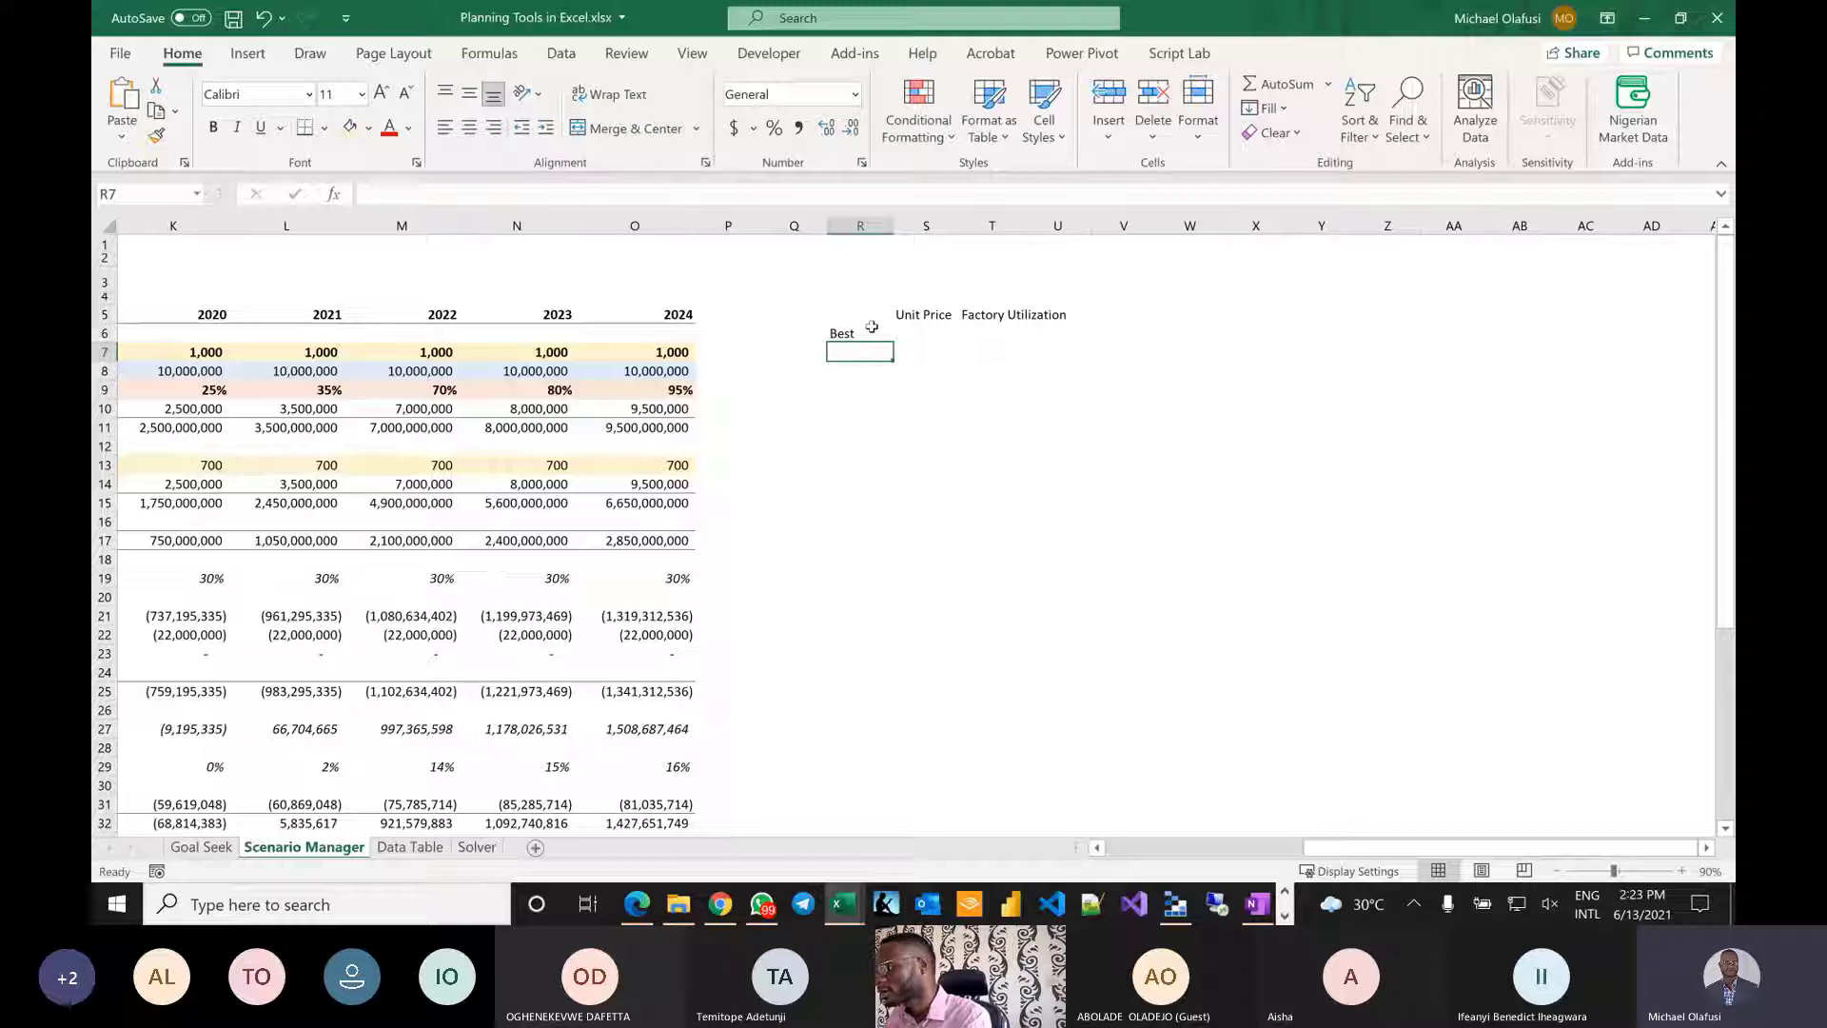
pyautogui.write('B')
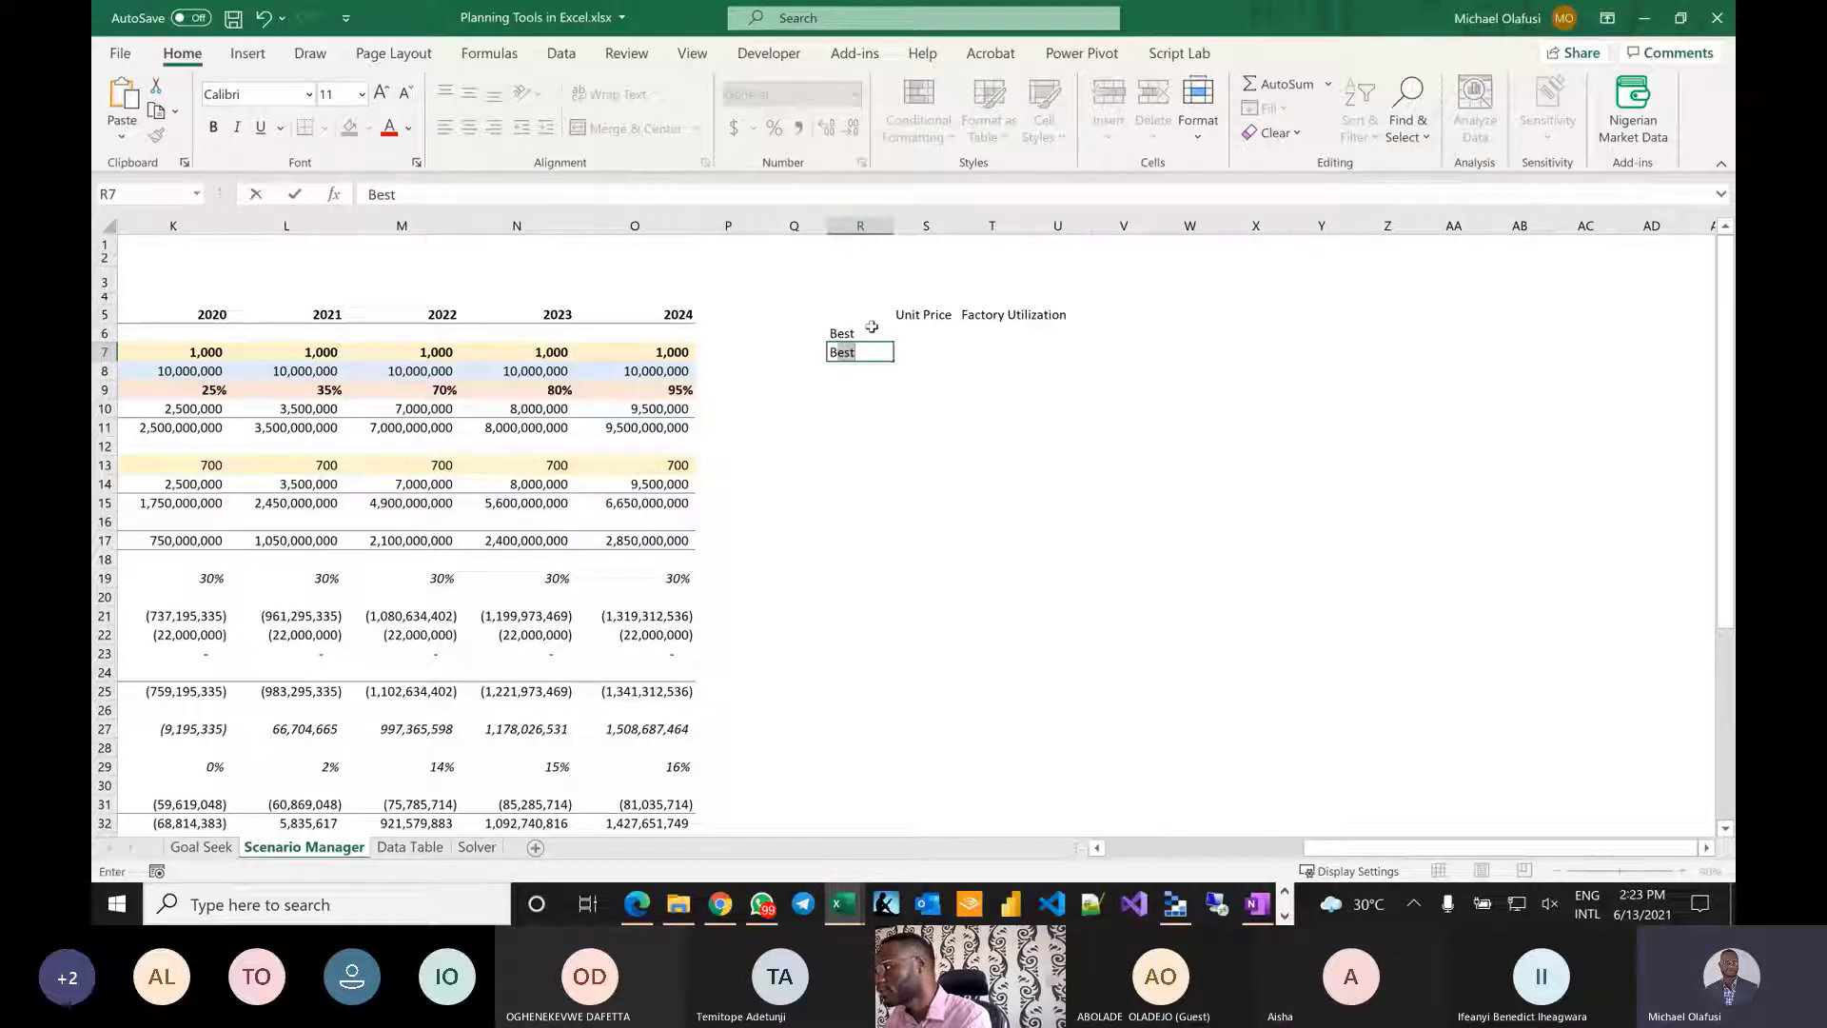
pyautogui.write('ase')
pyautogui.press('Return')
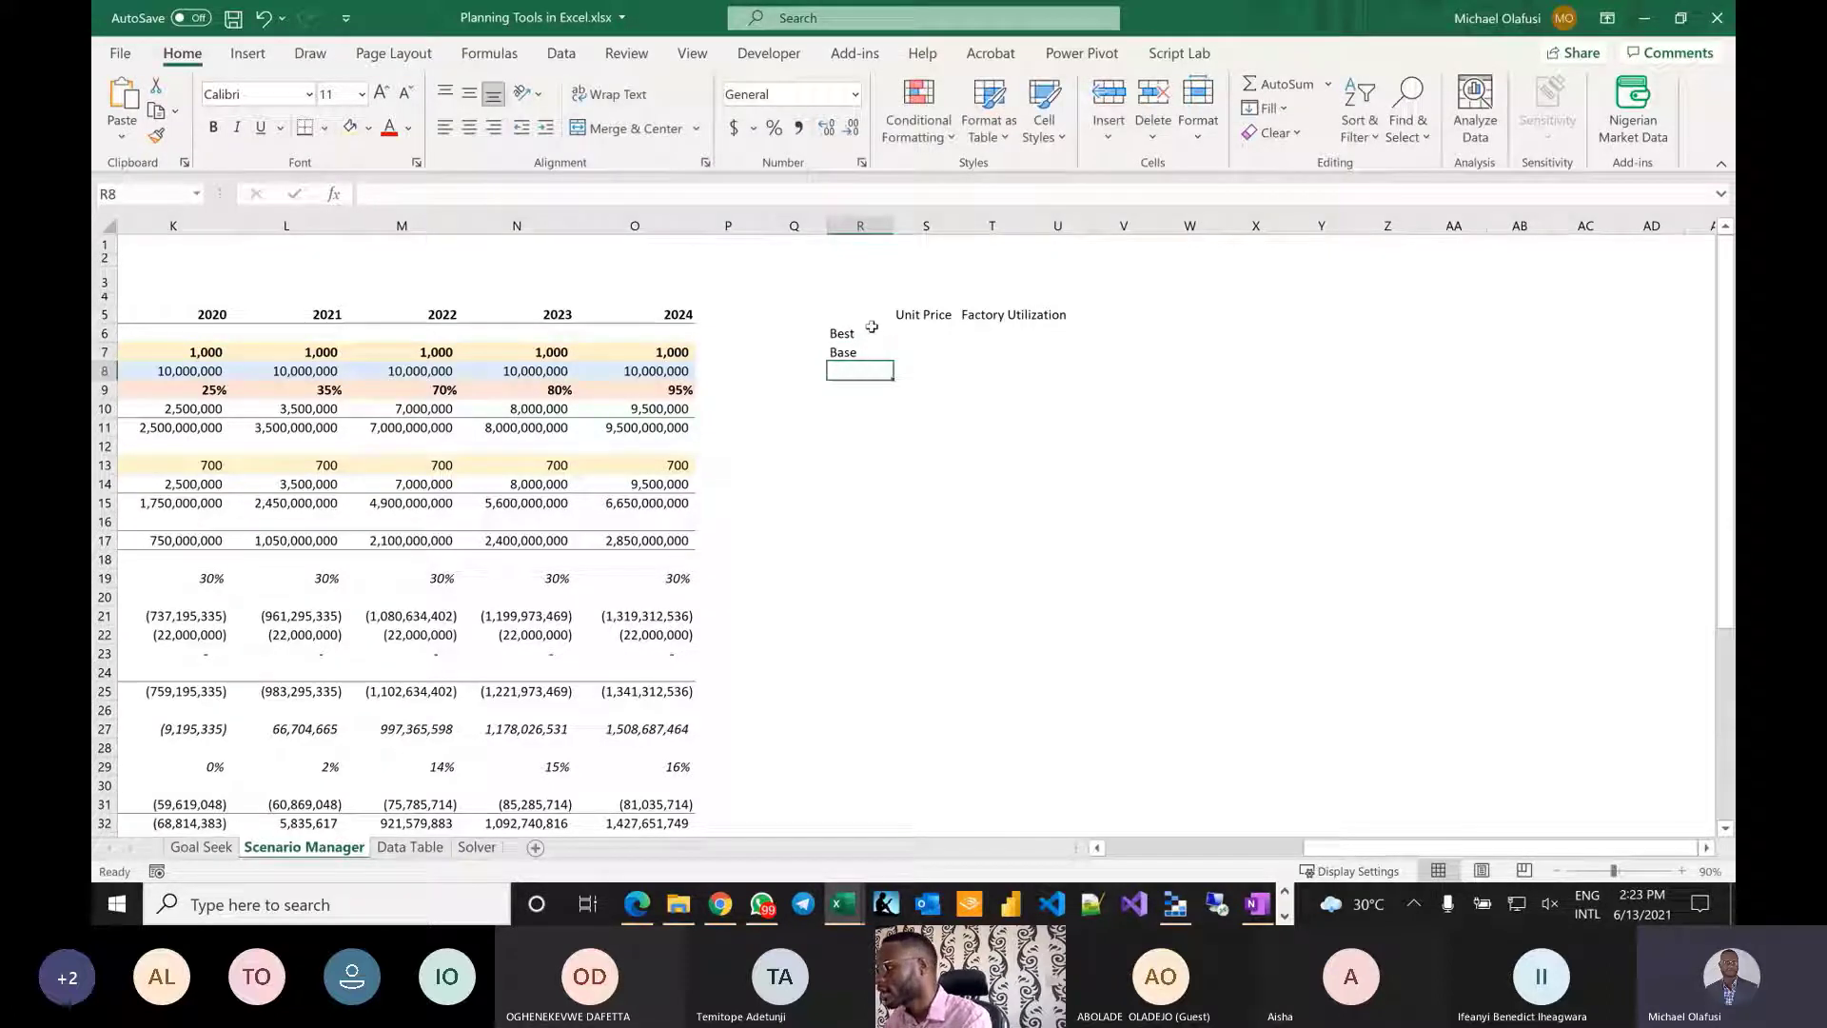
pyautogui.write('Worst')
pyautogui.press('Return')
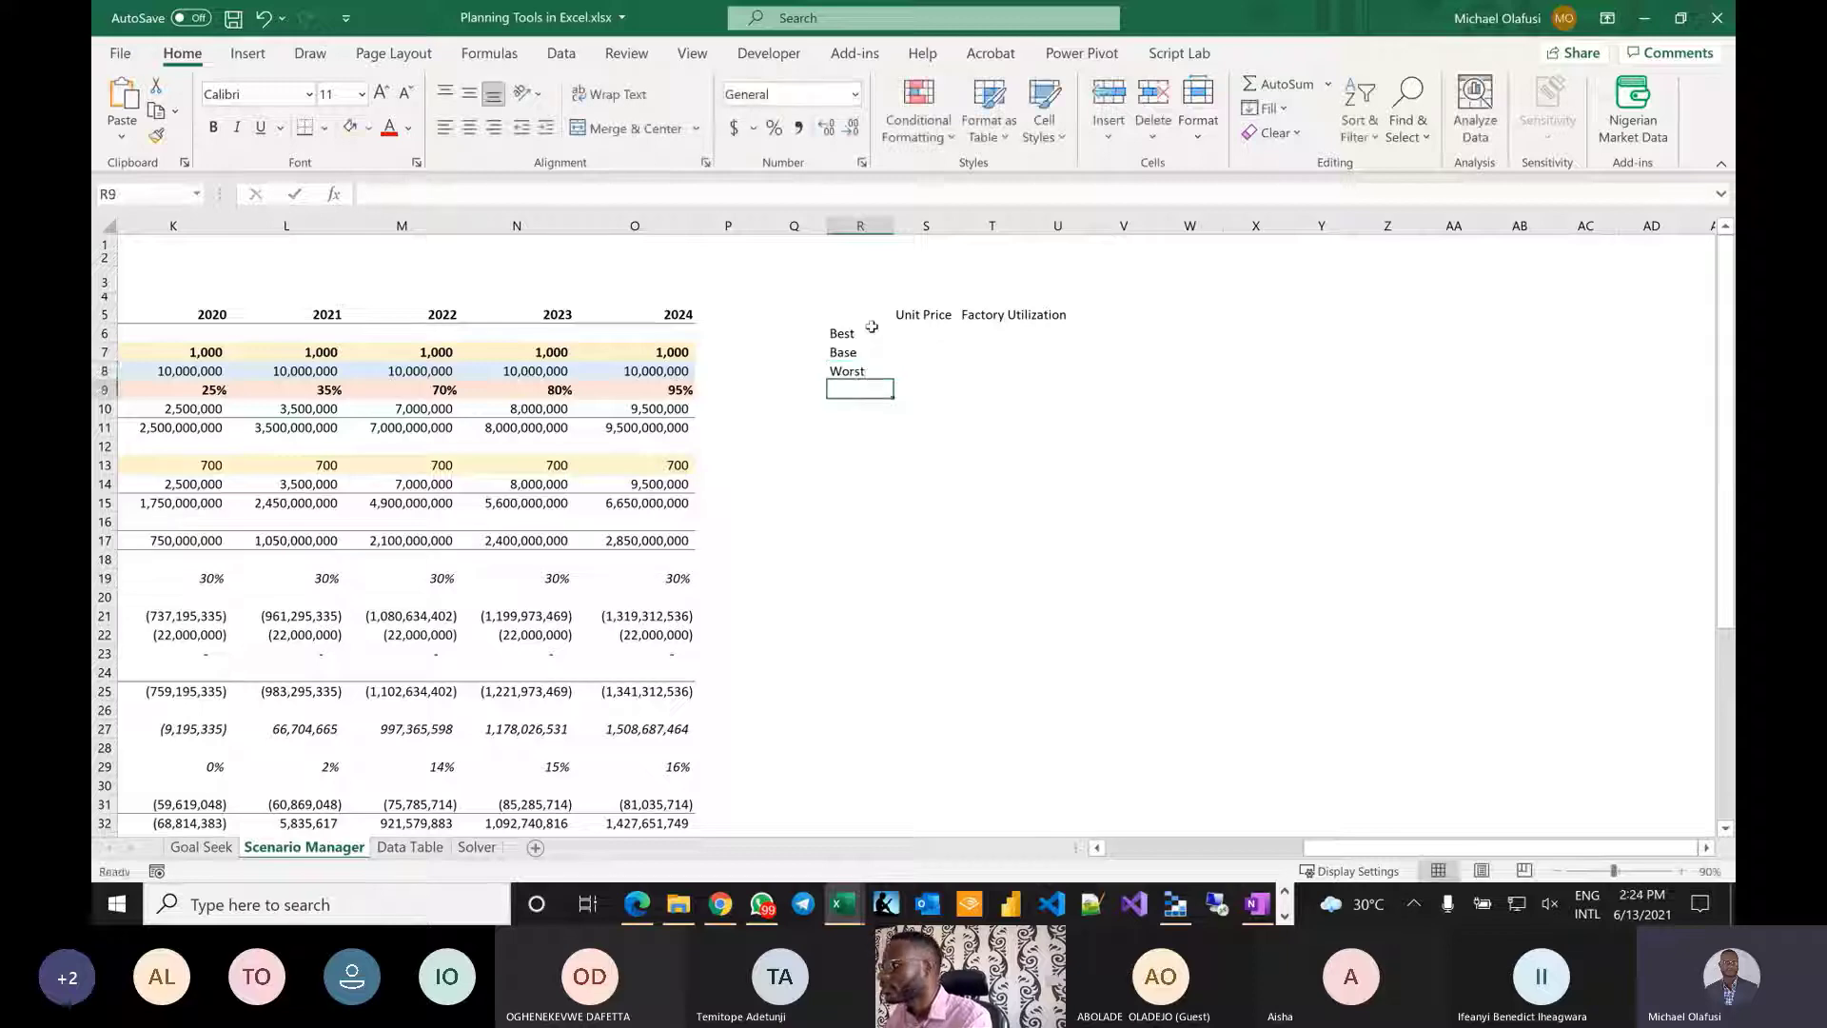
# Highlight the 2020 year heading in cell K5 with the light yellow fill.
pyautogui.hscroll(-5, 933, 403)
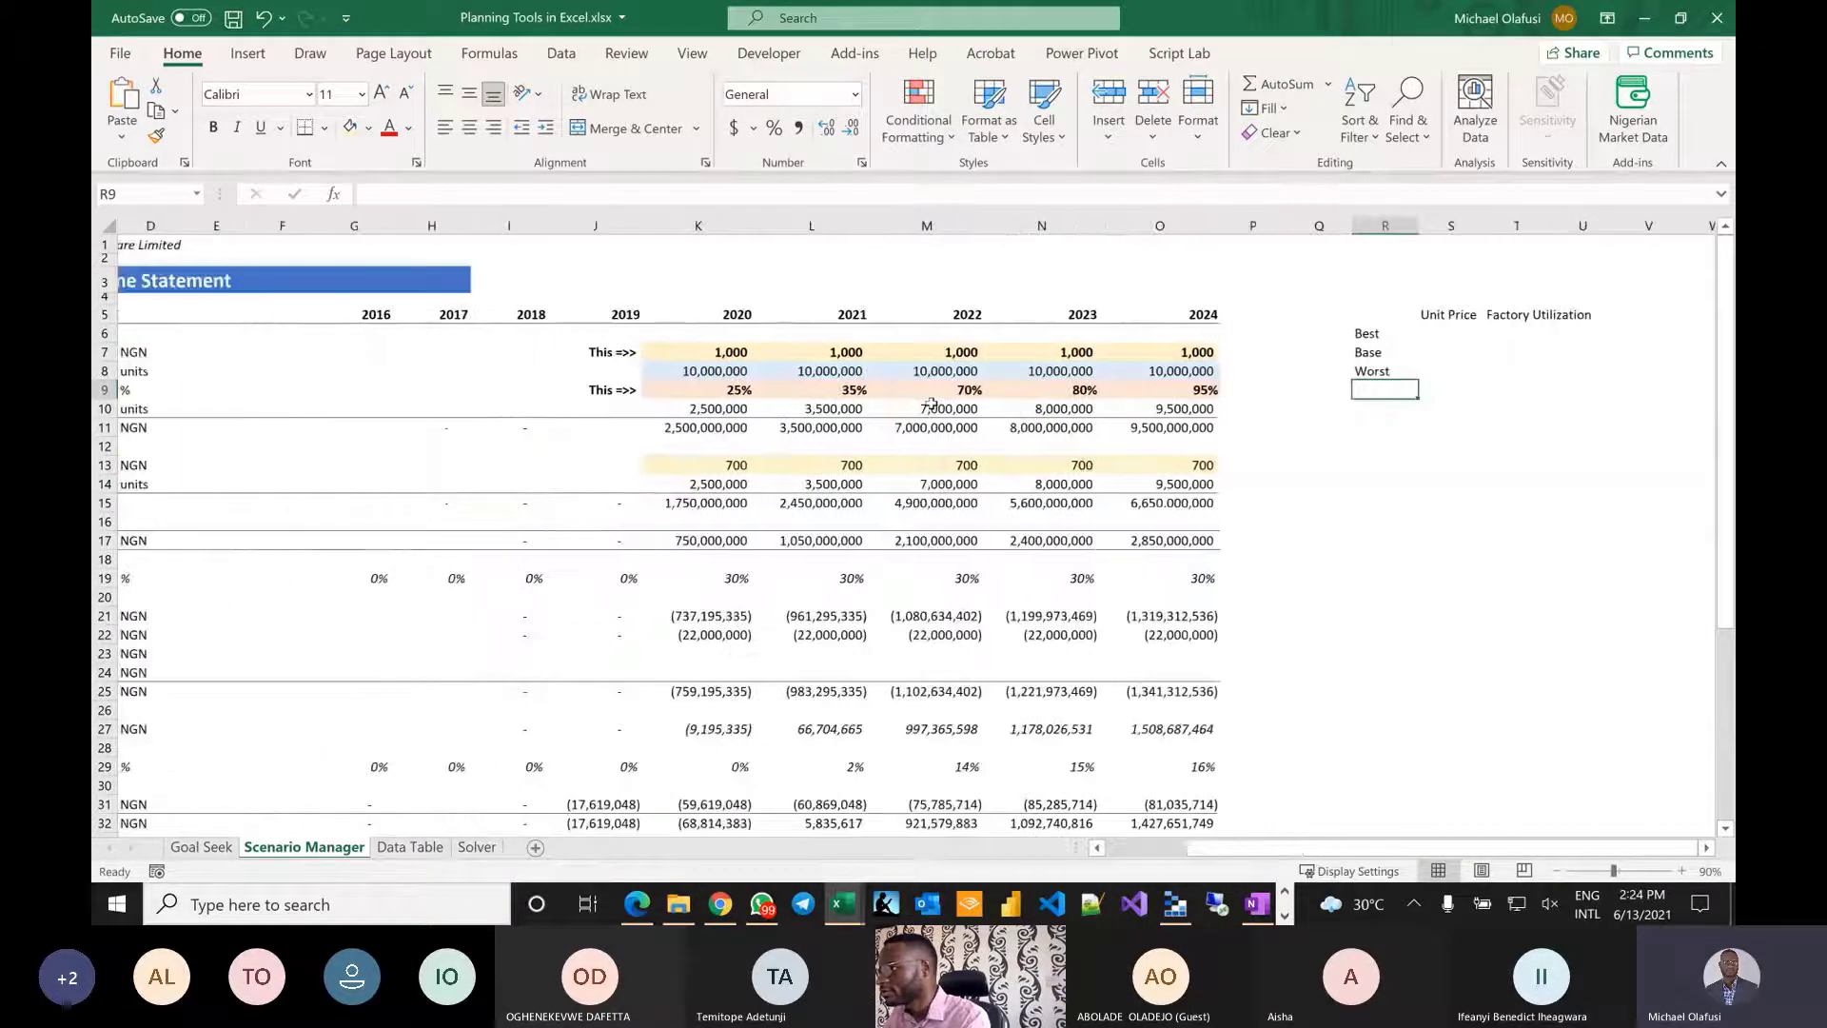
pyautogui.click(728, 316)
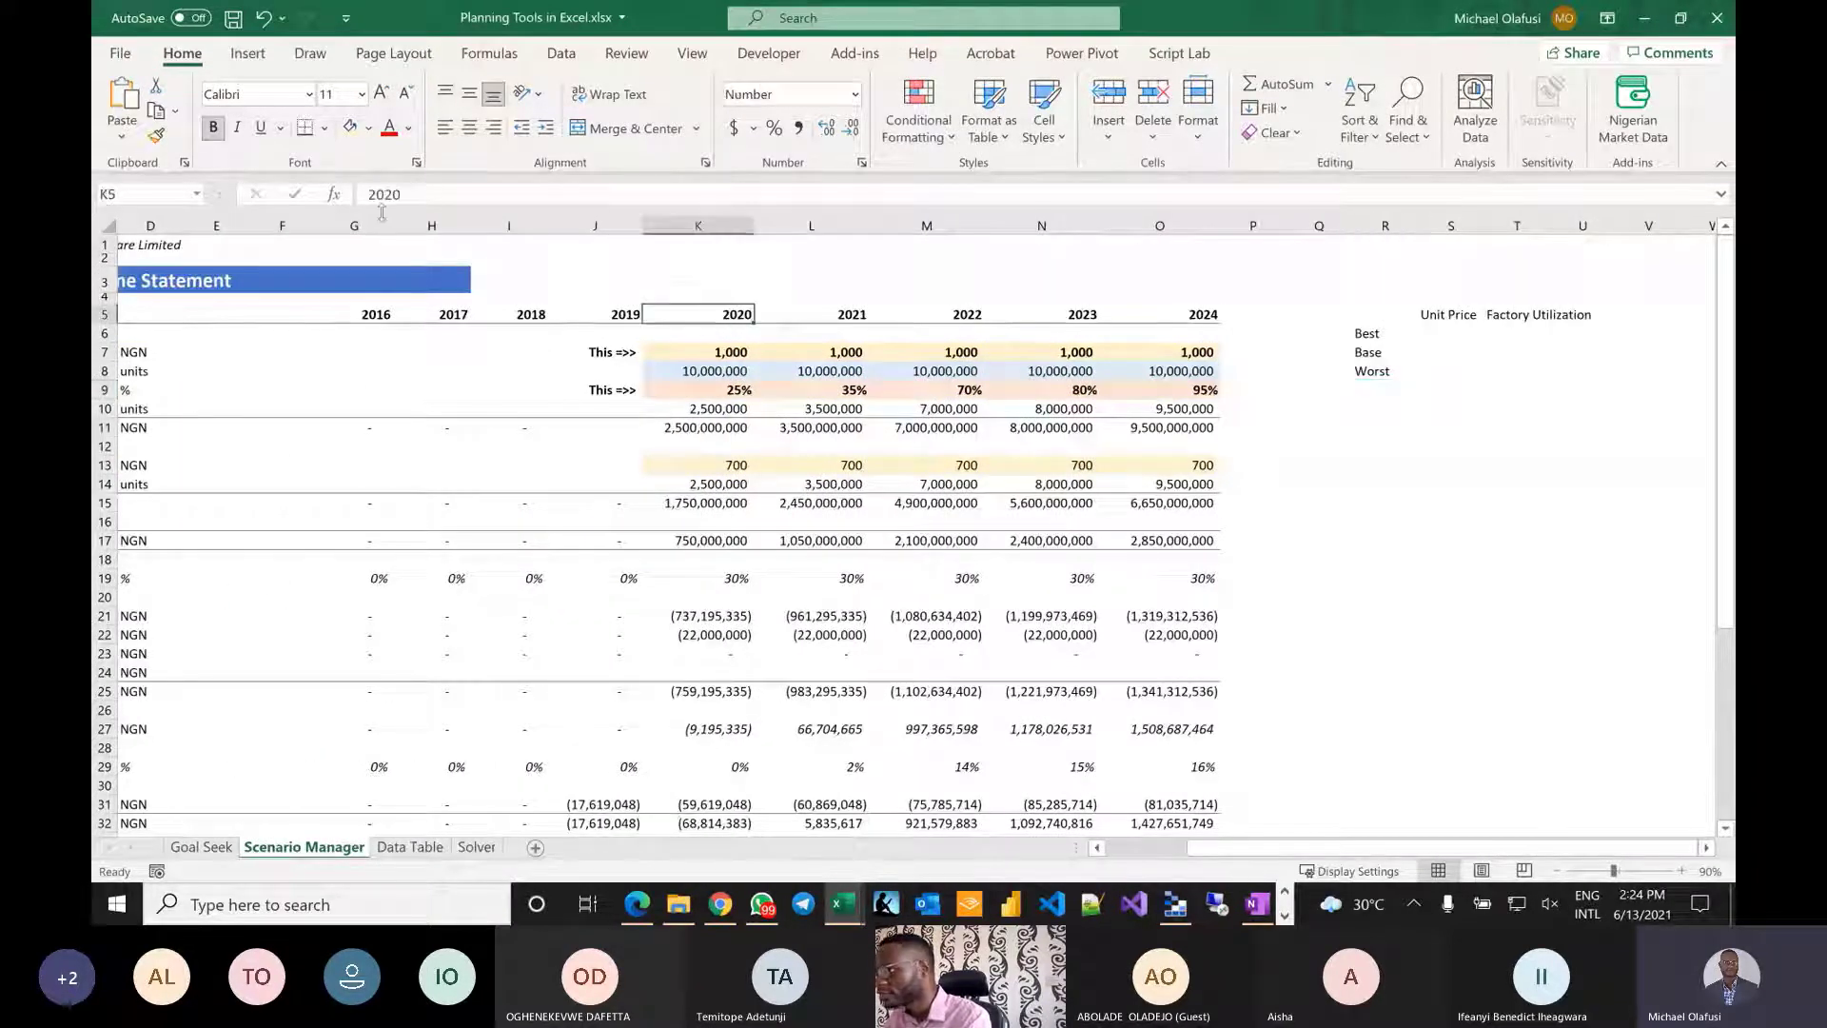
pyautogui.click(349, 127)
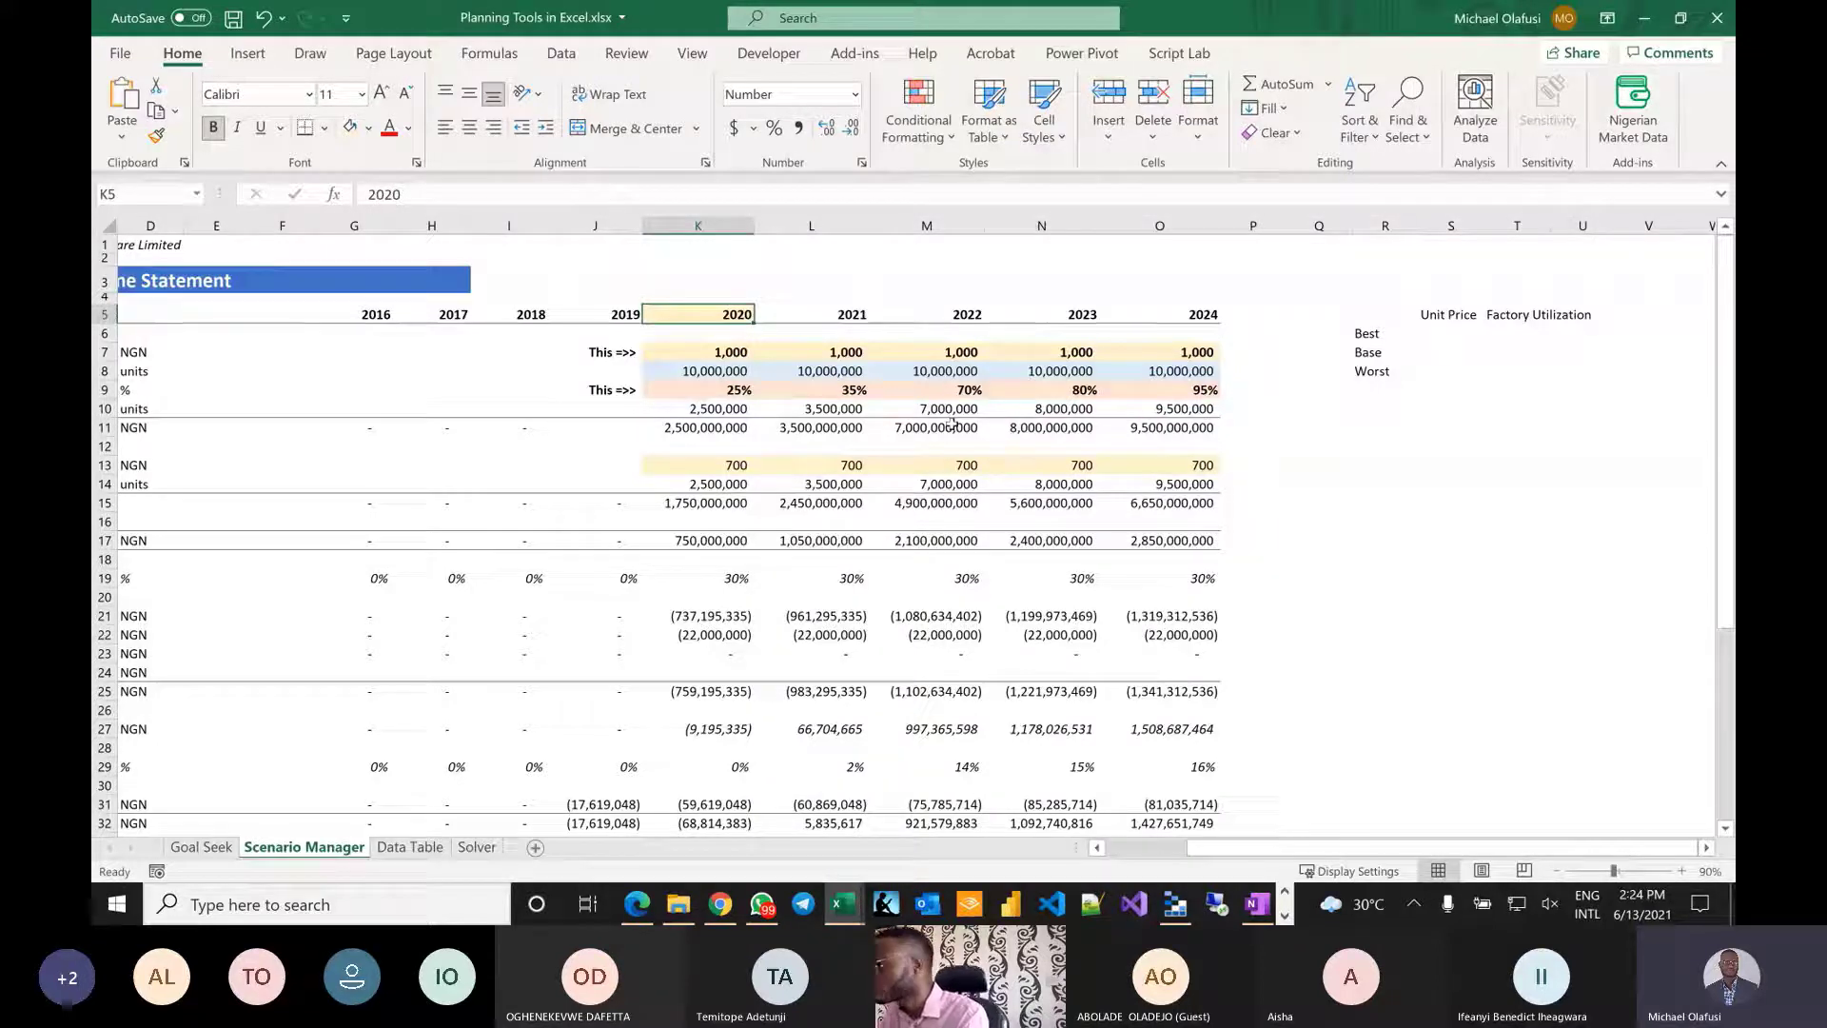
# Fill the Base scenario row from the 2020 inputs: Unit Price 1000 in S7 and Factory Utilization 25% in T7.
pyautogui.click(707, 354)
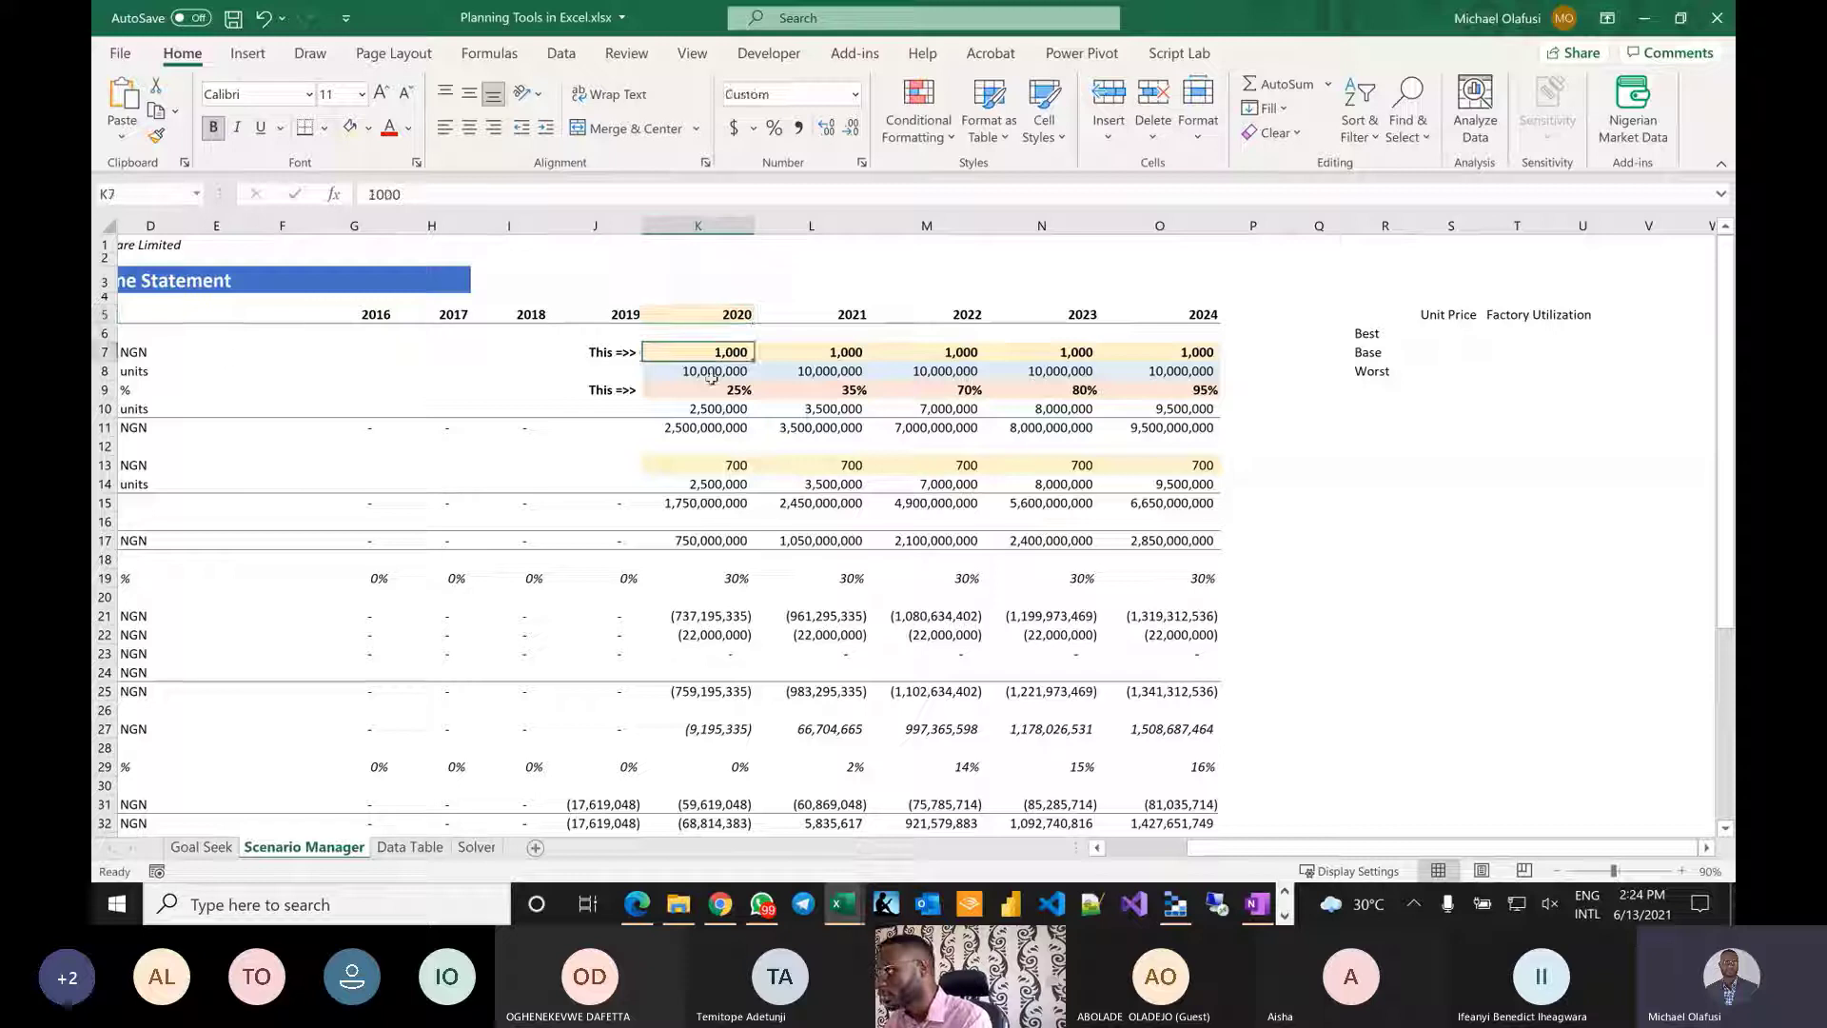
pyautogui.click(714, 390)
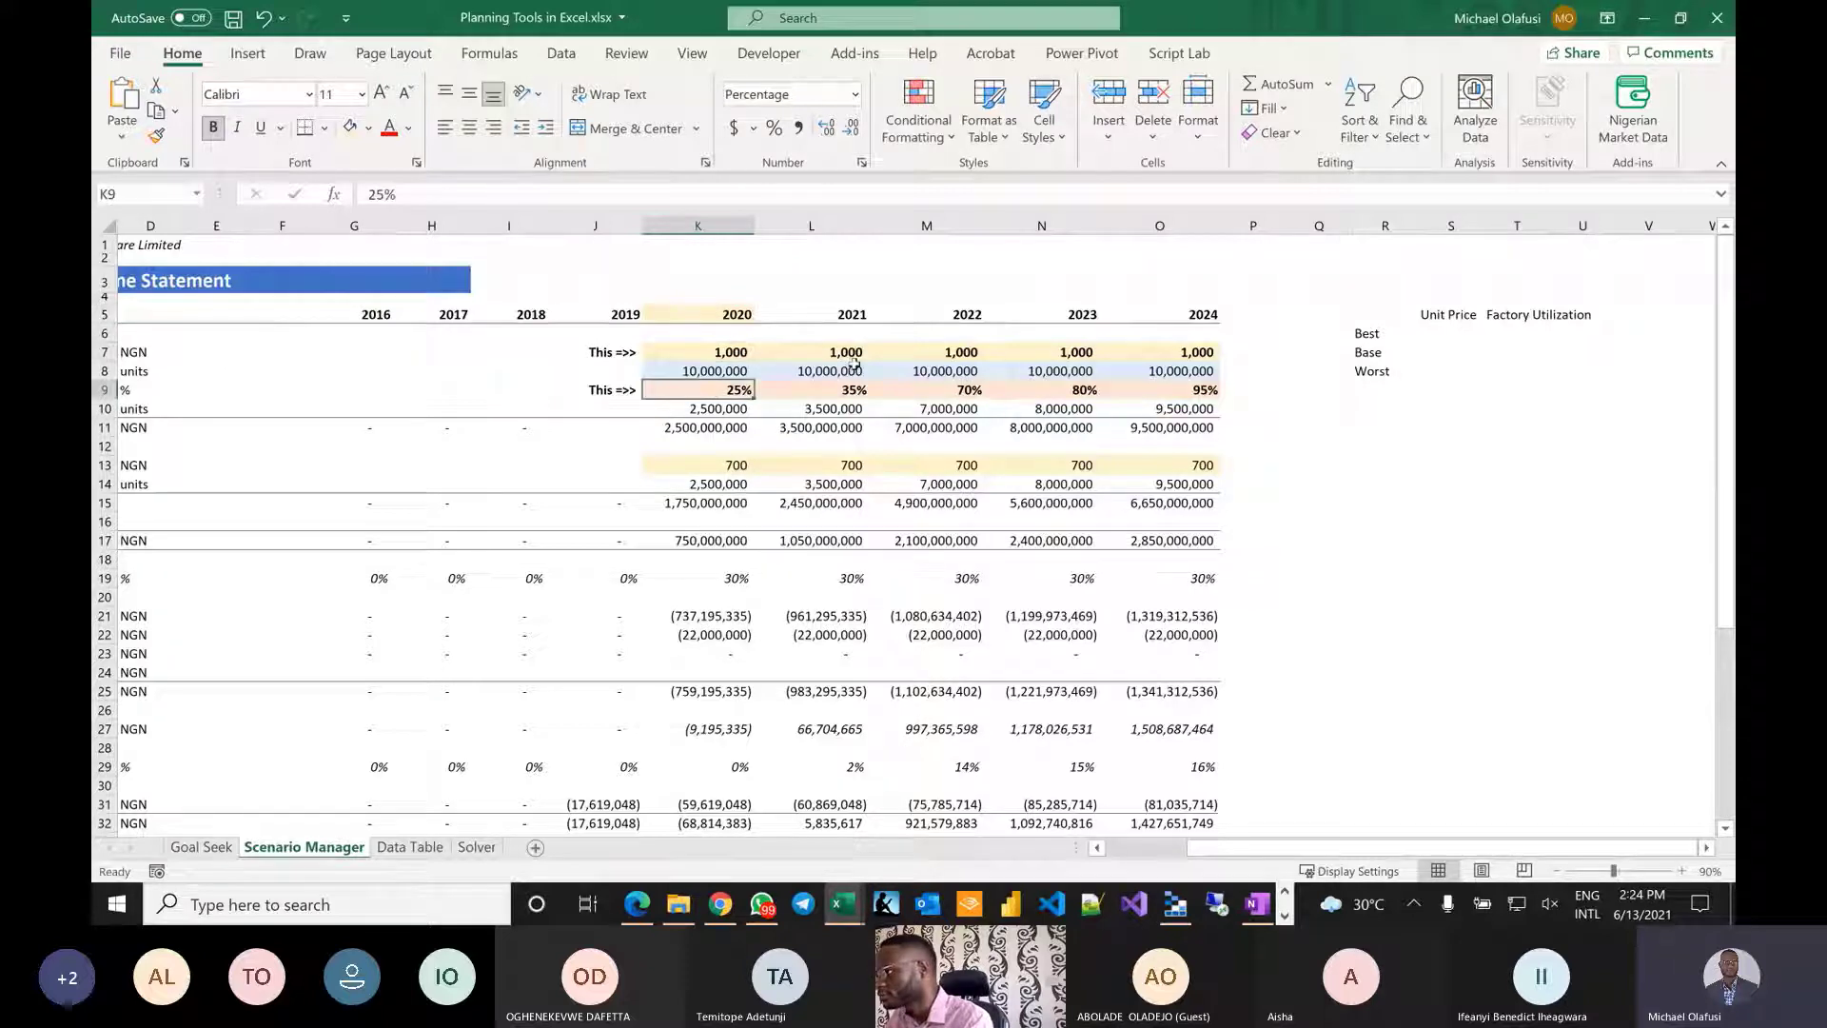
pyautogui.click(1450, 333)
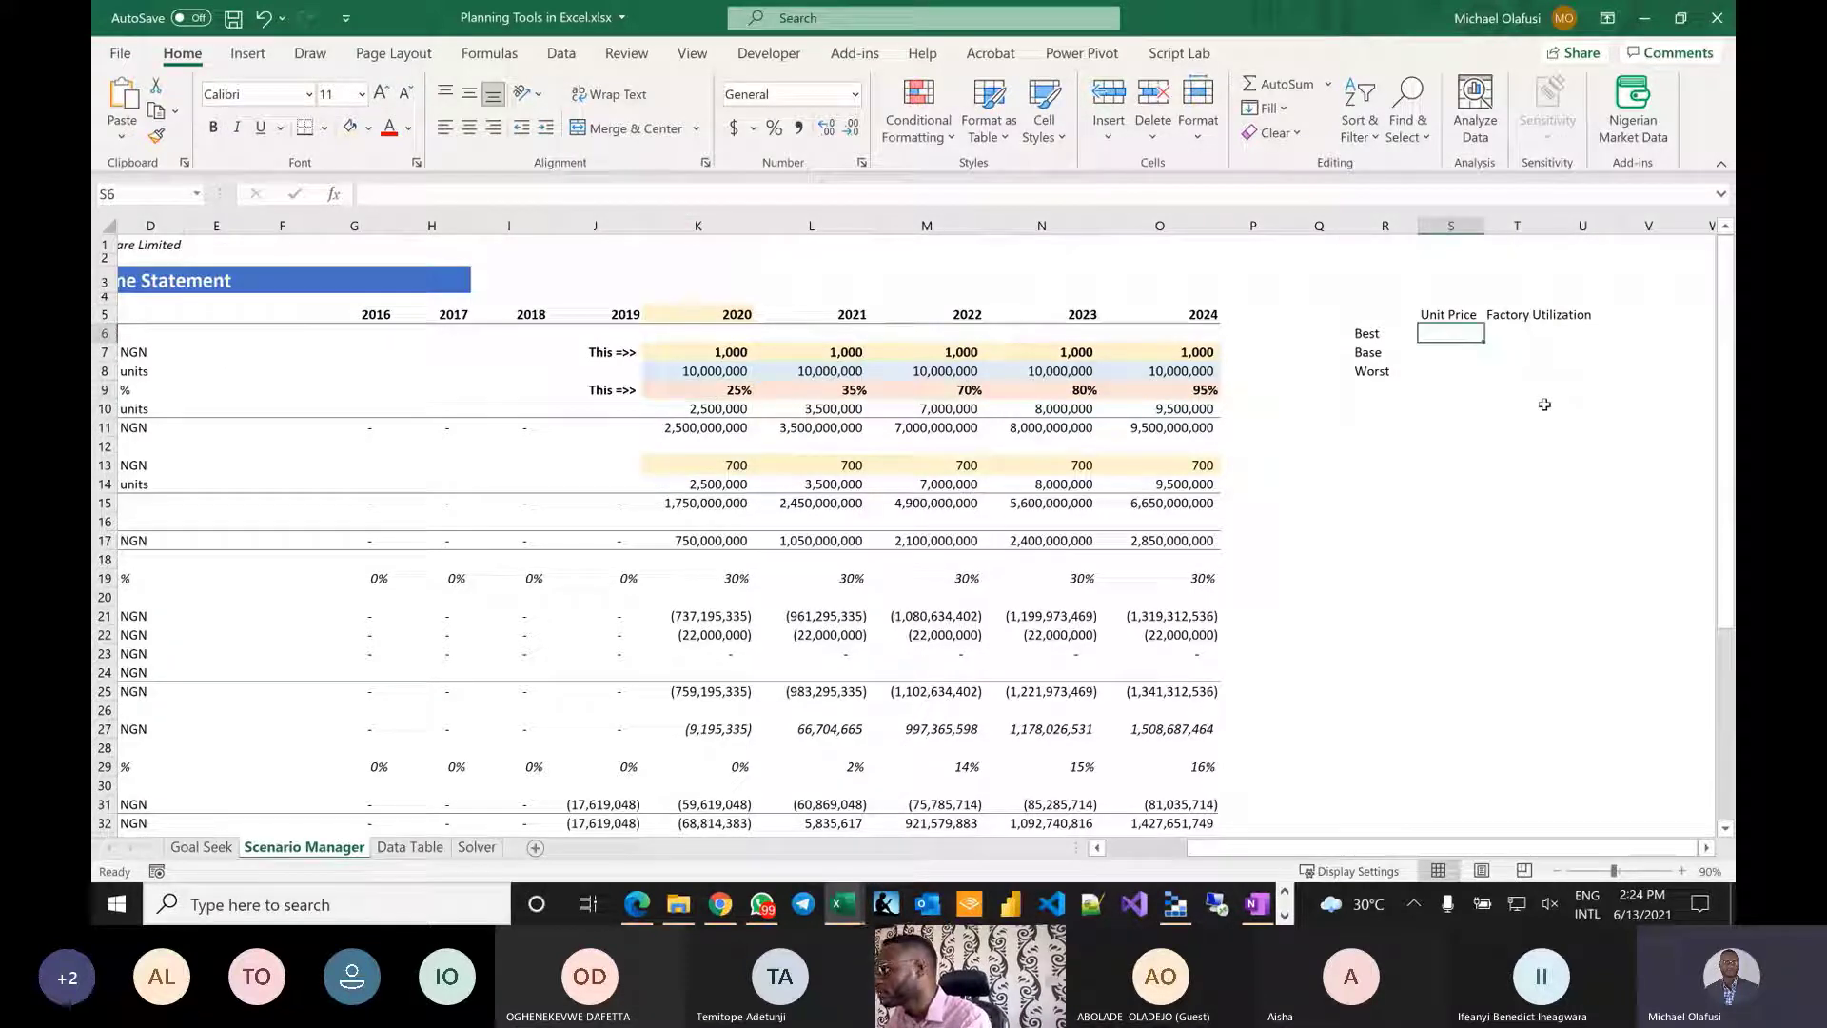
pyautogui.click(1451, 353)
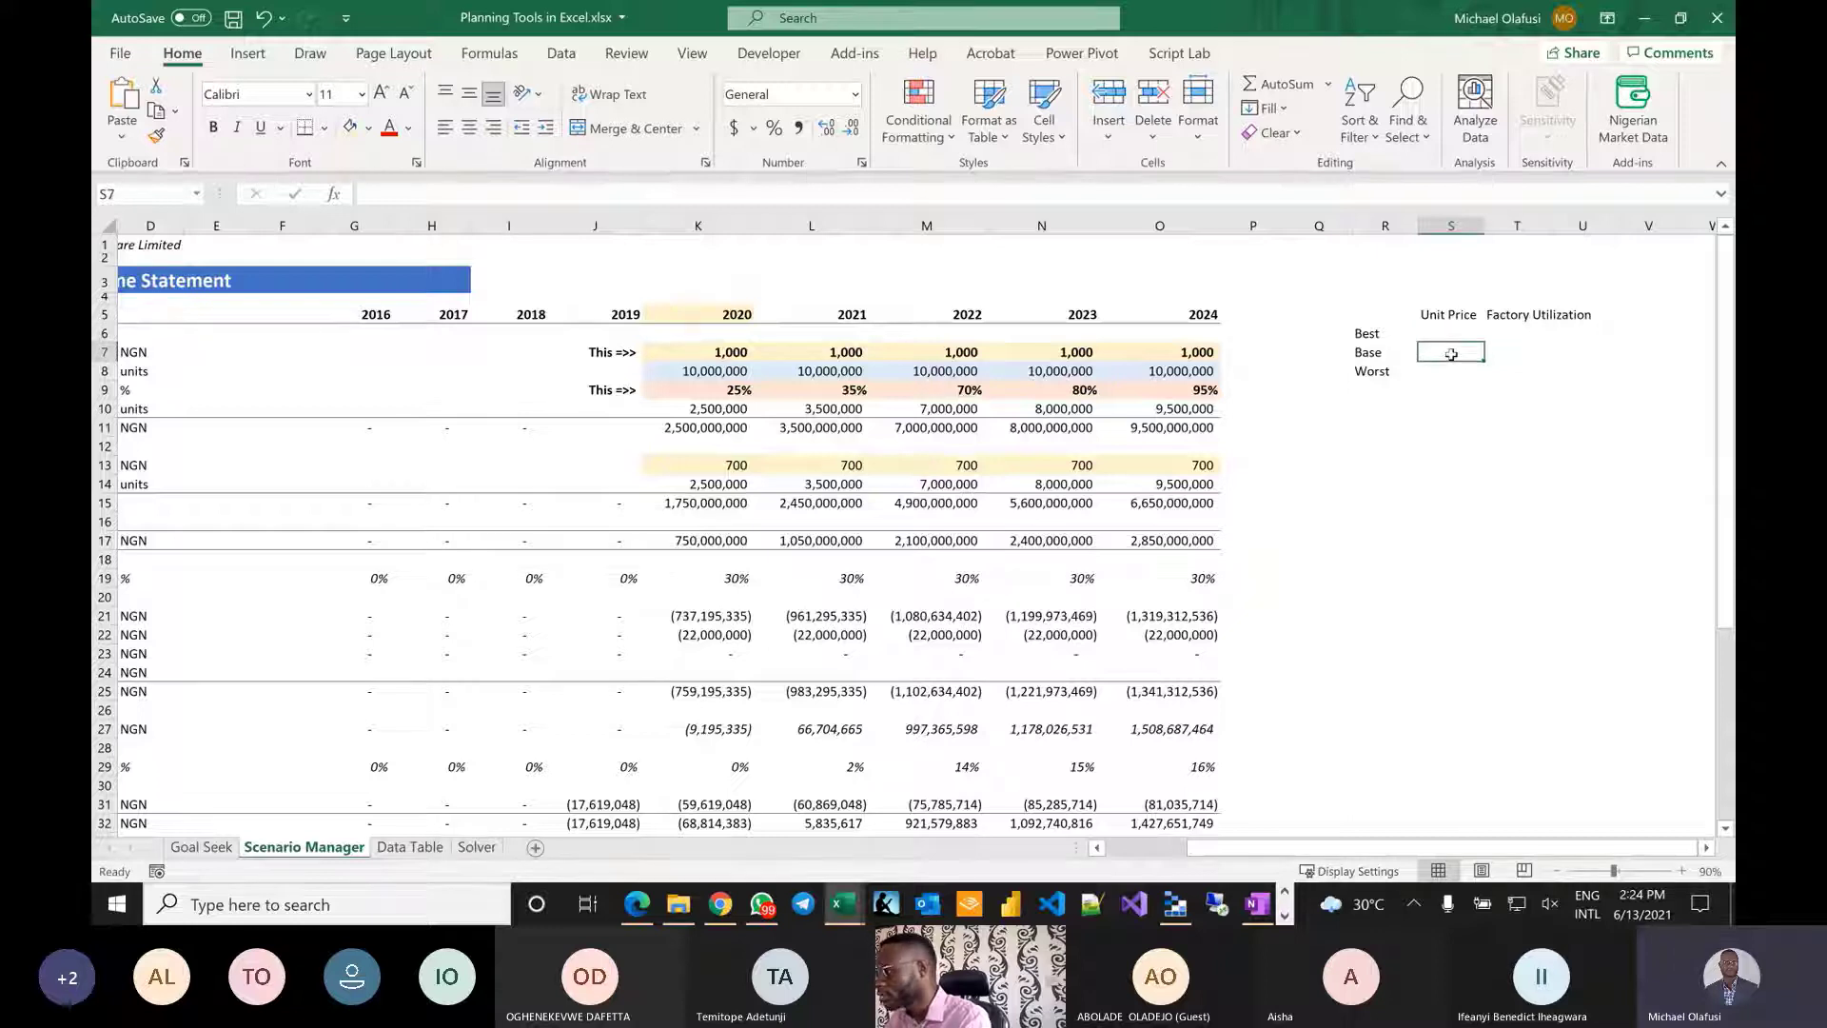
pyautogui.write('1000')
pyautogui.press('Tab')
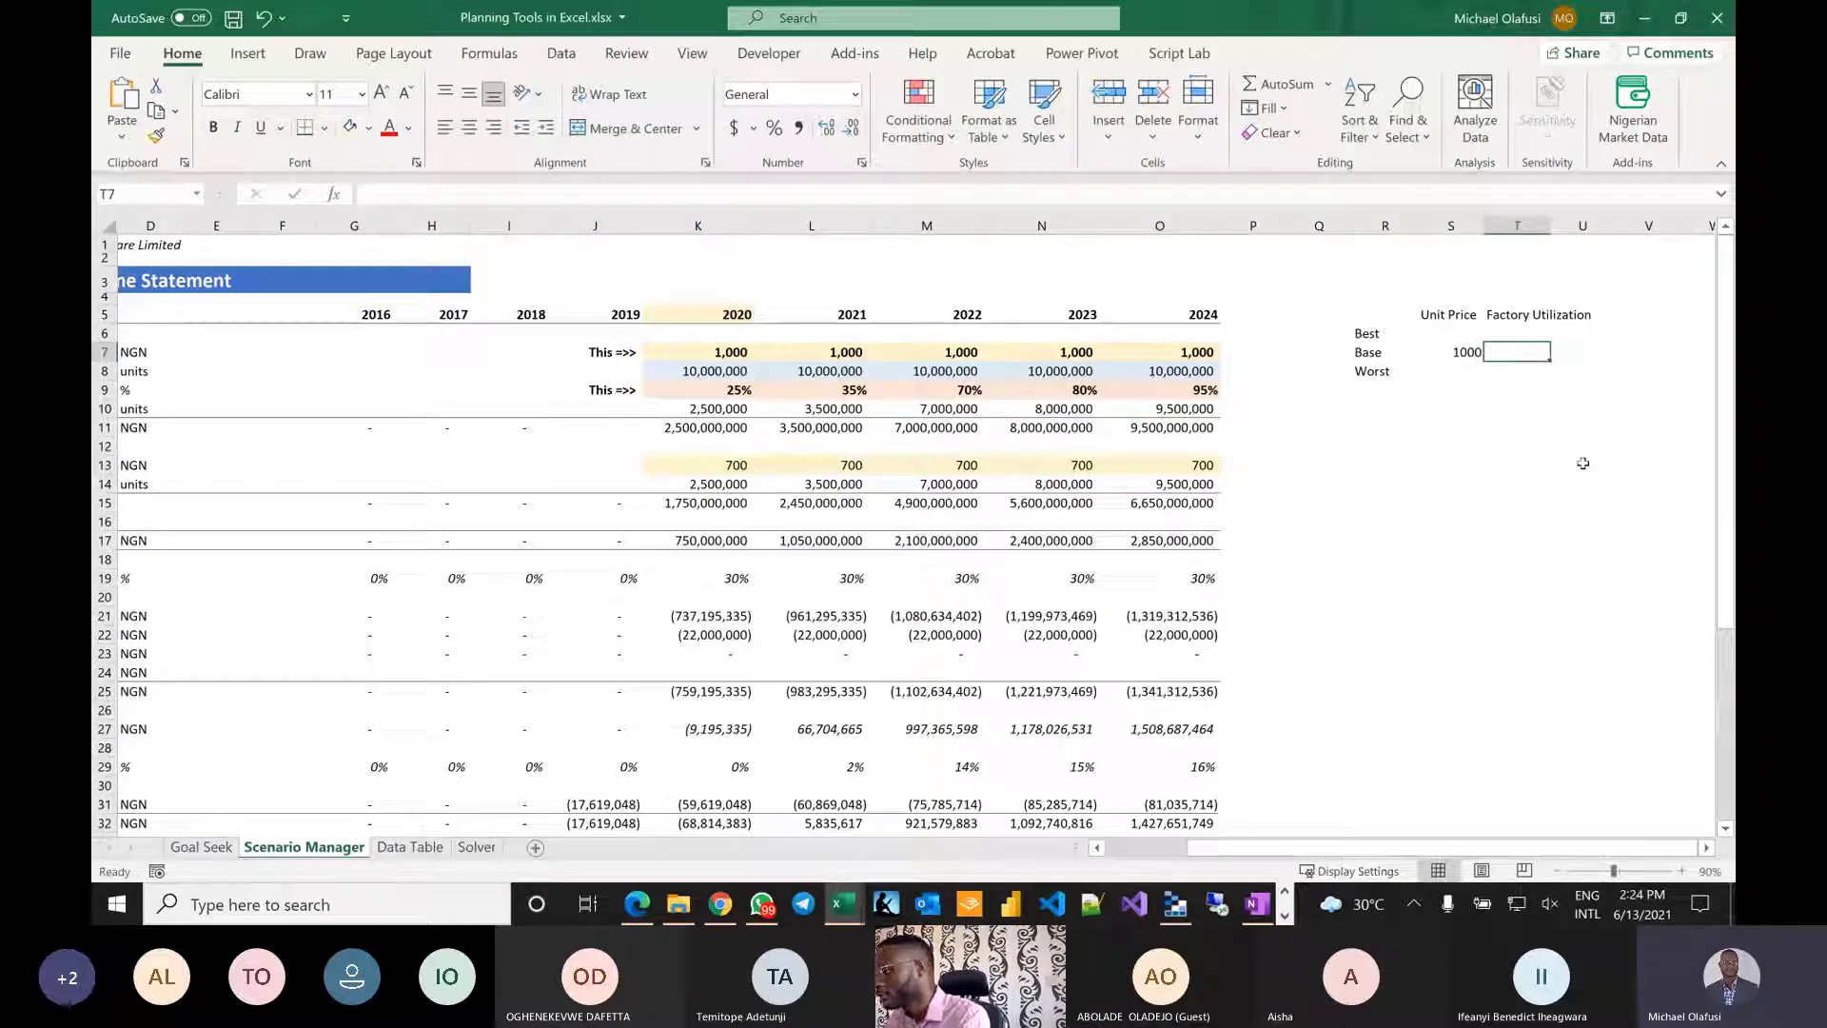
pyautogui.write('25')
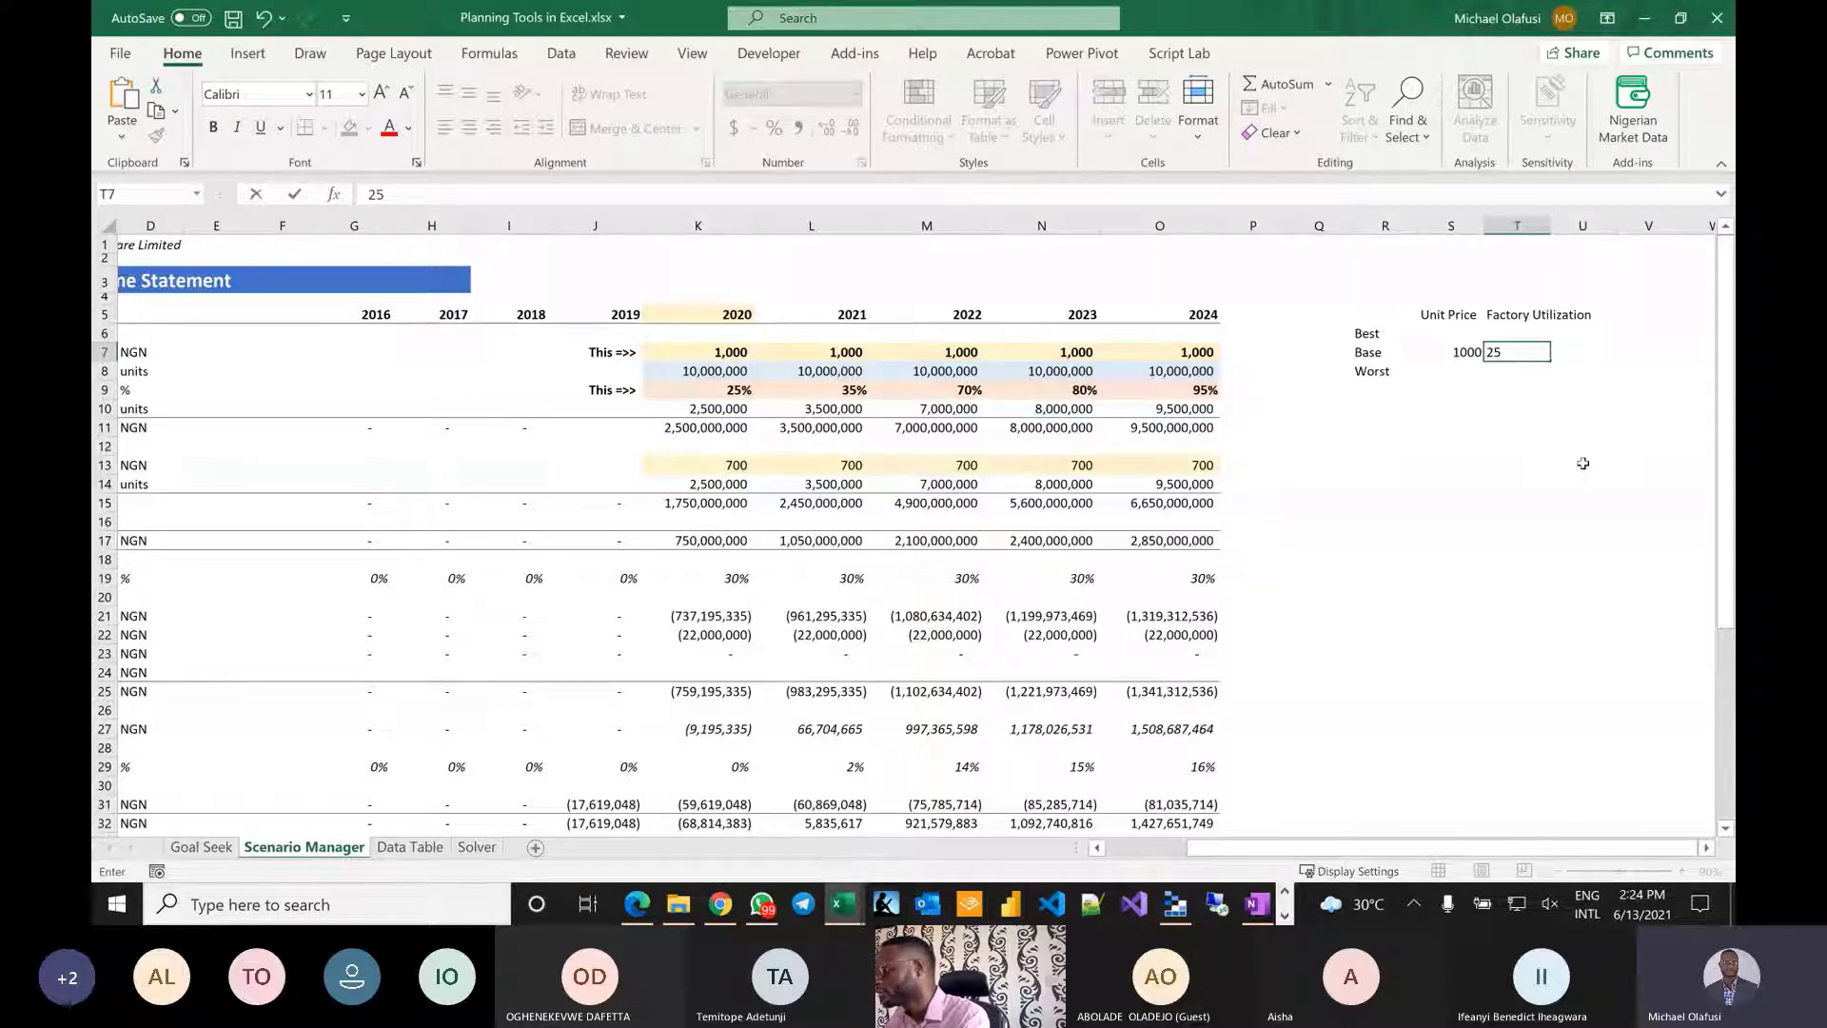
pyautogui.press('Return')
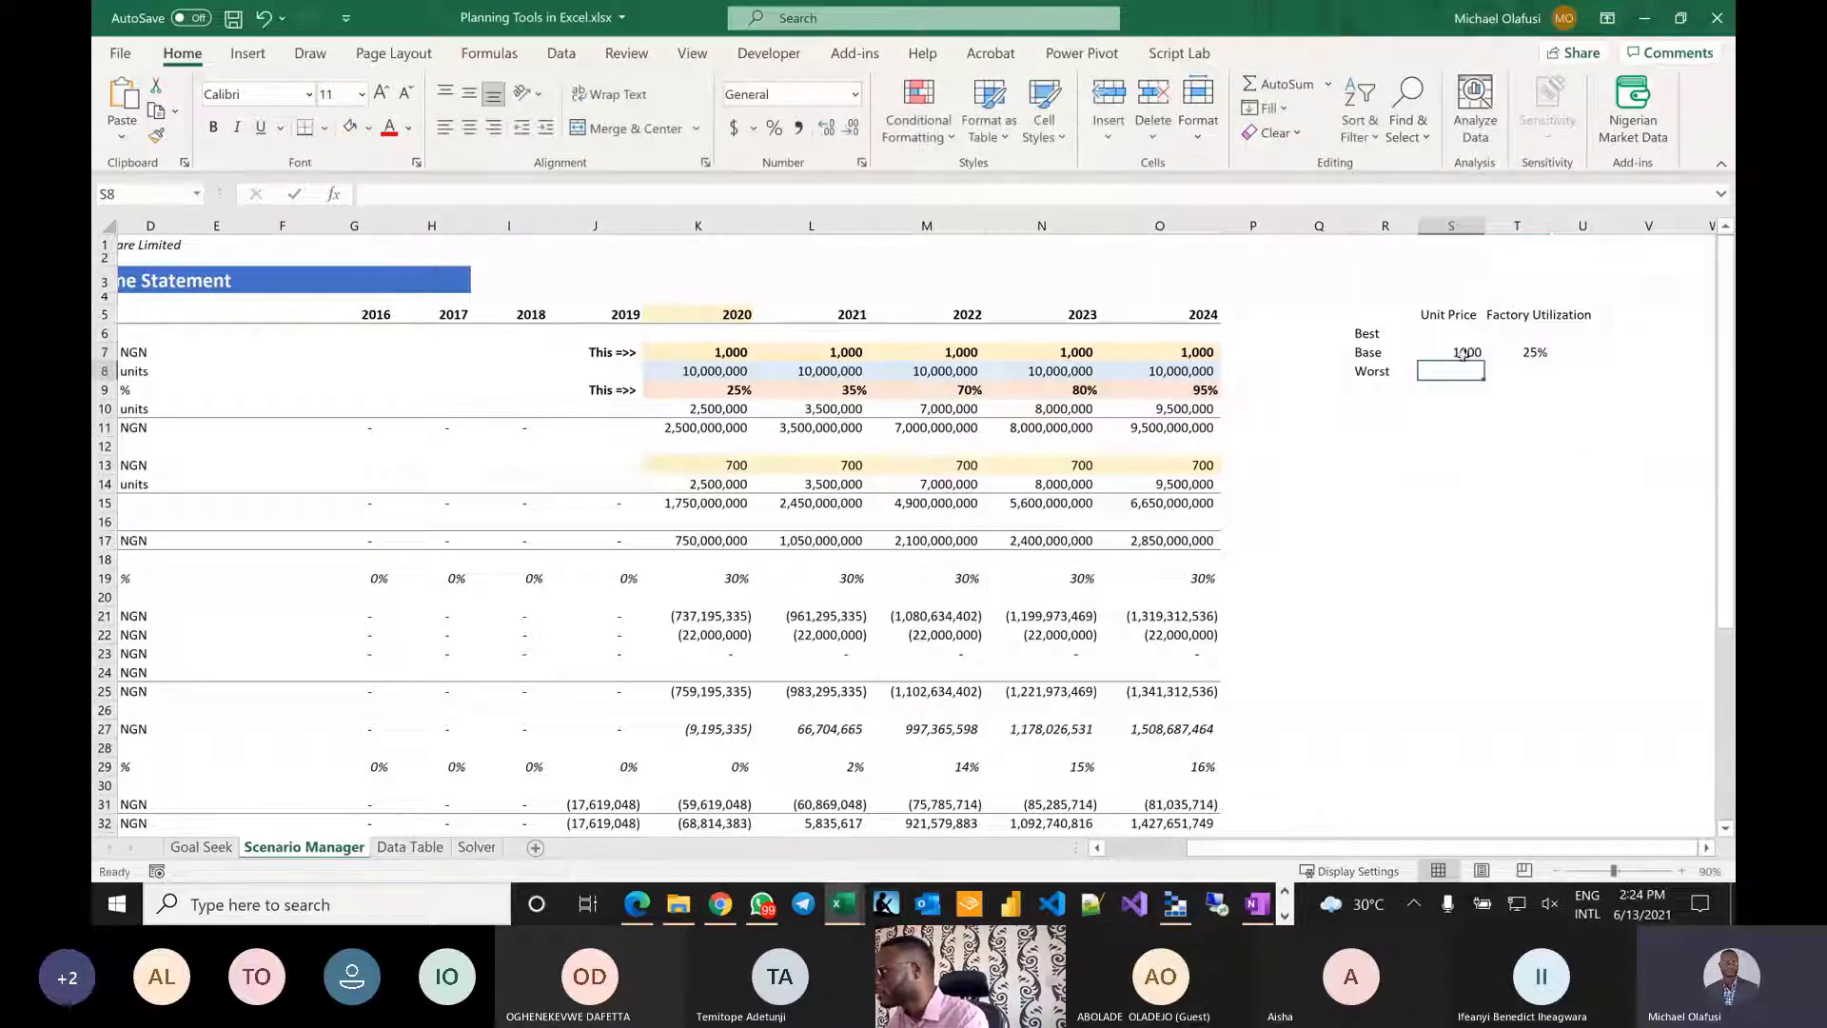
# Fill the Best scenario row with Unit Price 1100 in S6 and Factory Utilization 30% in T6.
pyautogui.click(1469, 335)
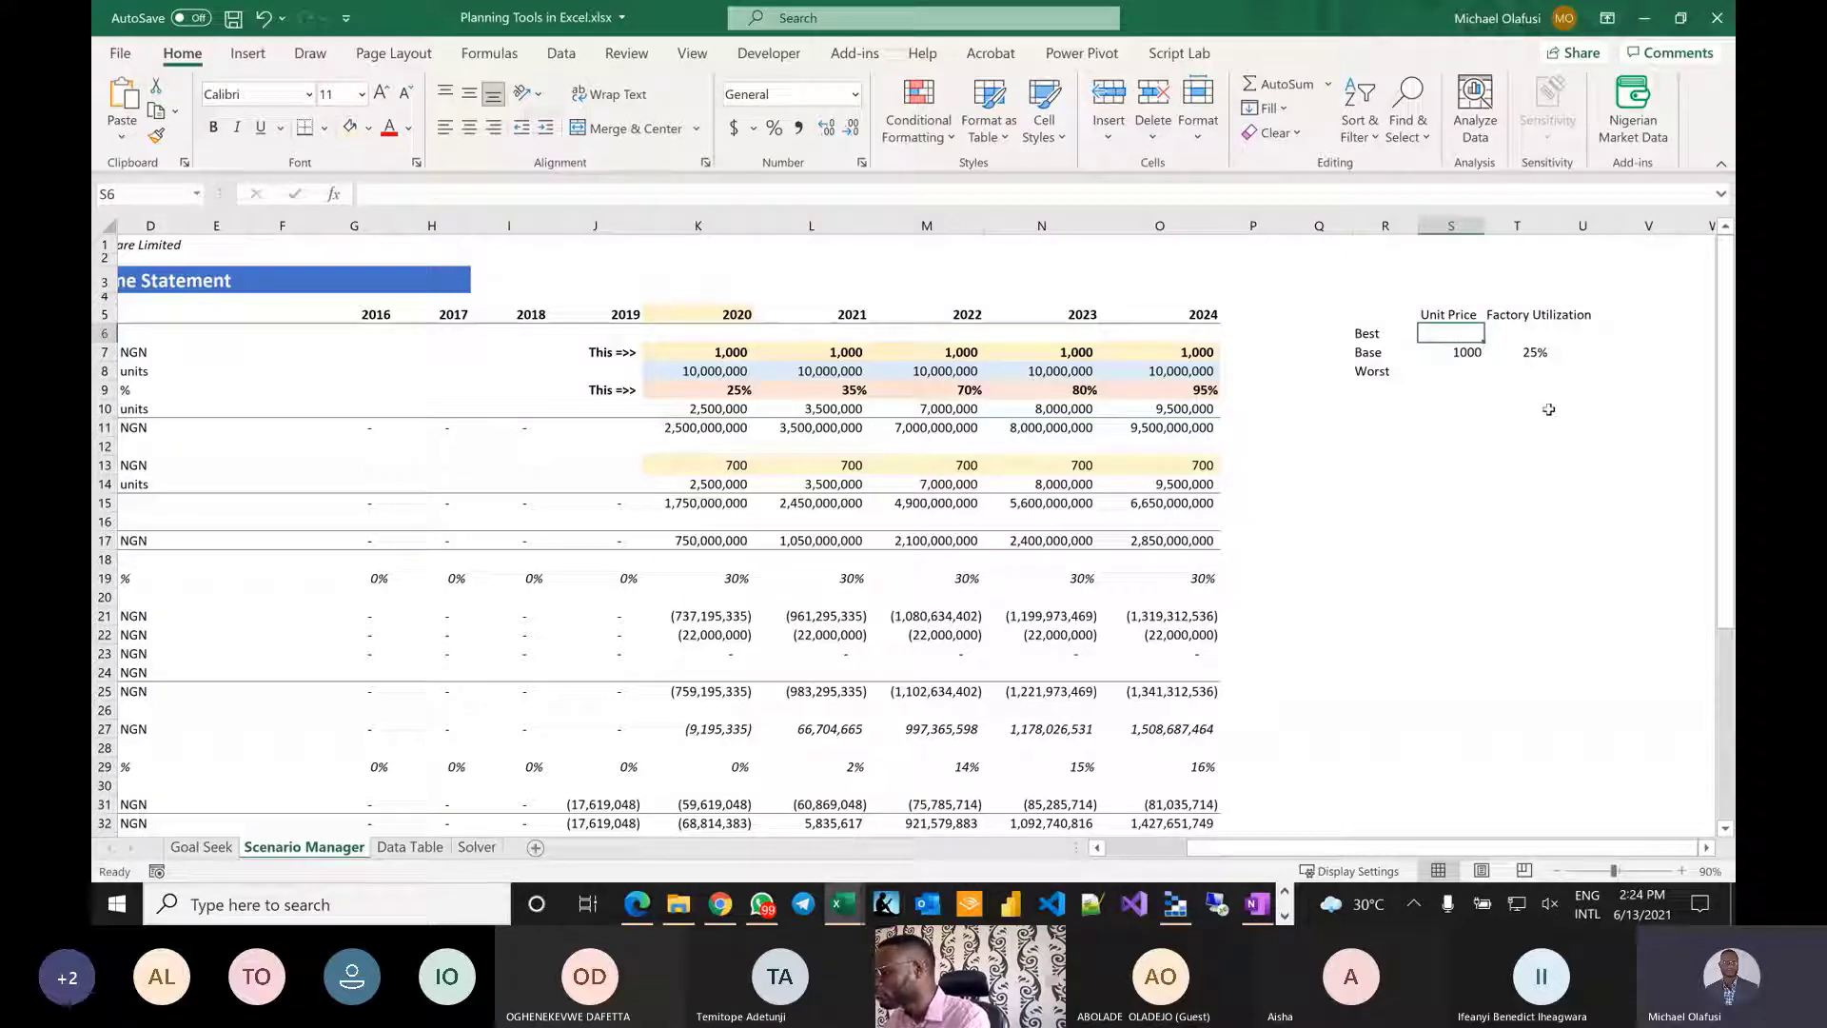
pyautogui.write('1100')
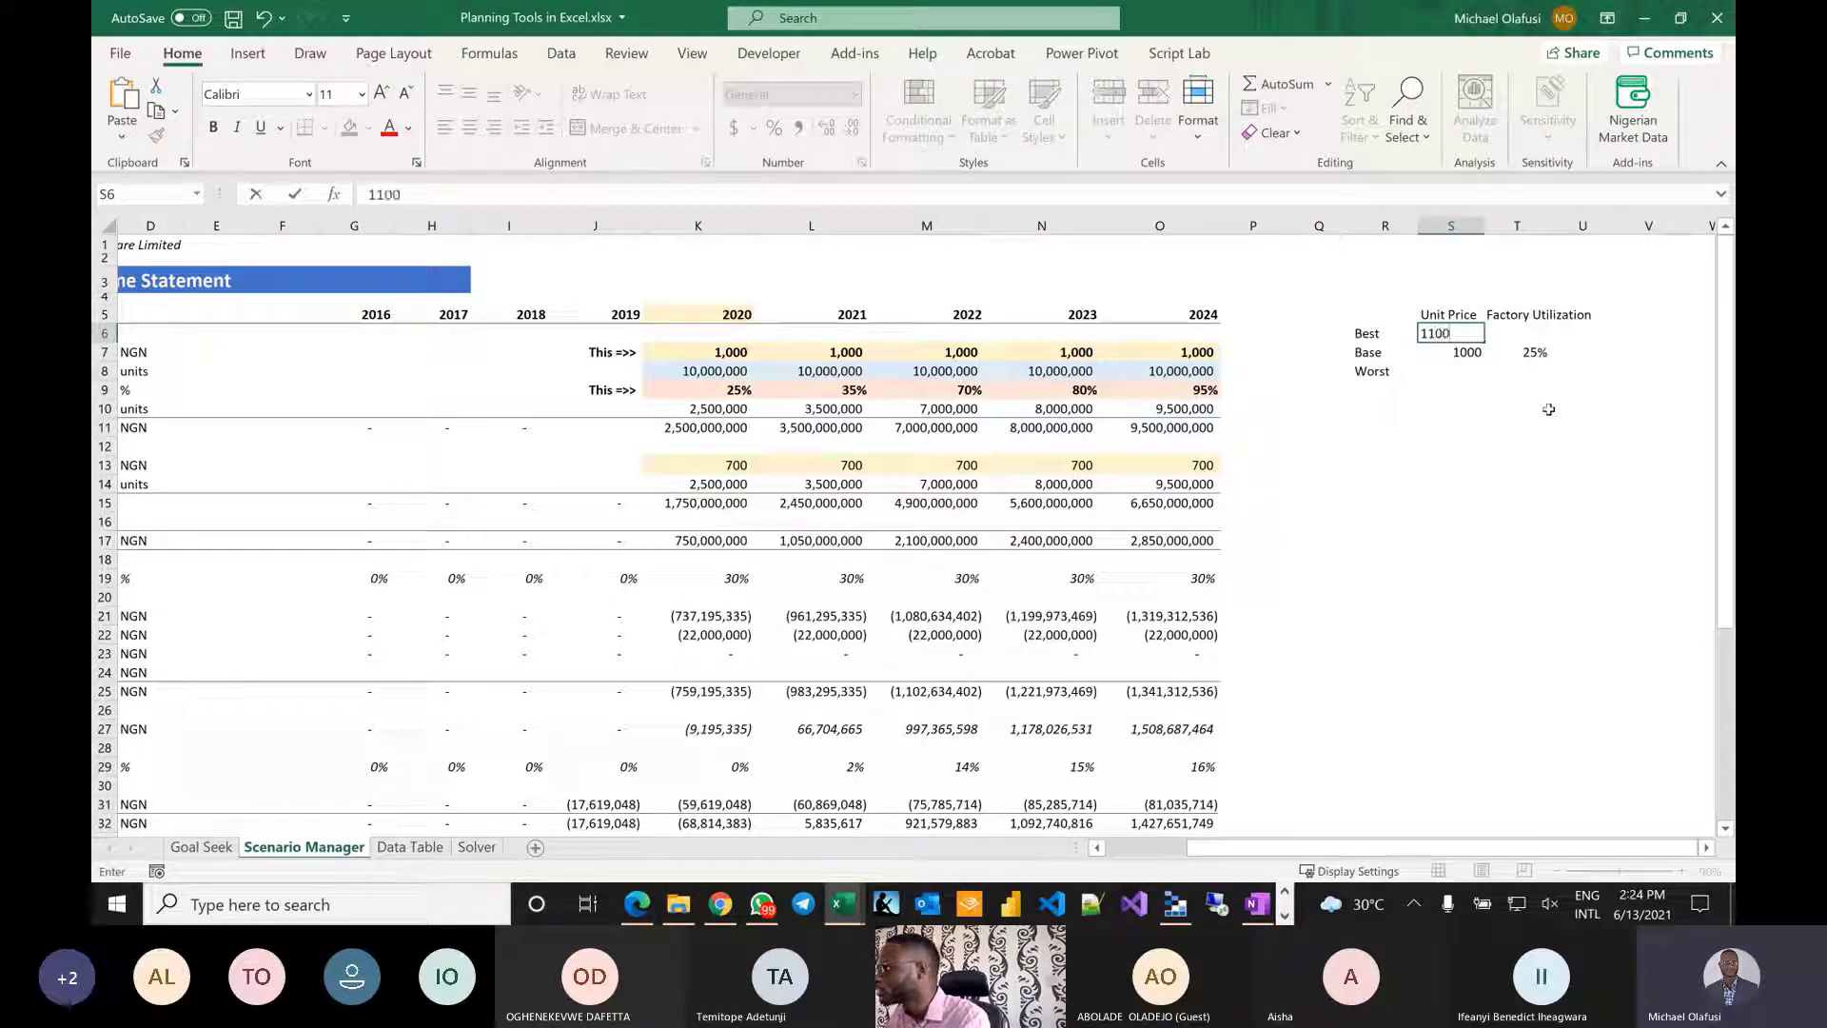
pyautogui.press('Tab')
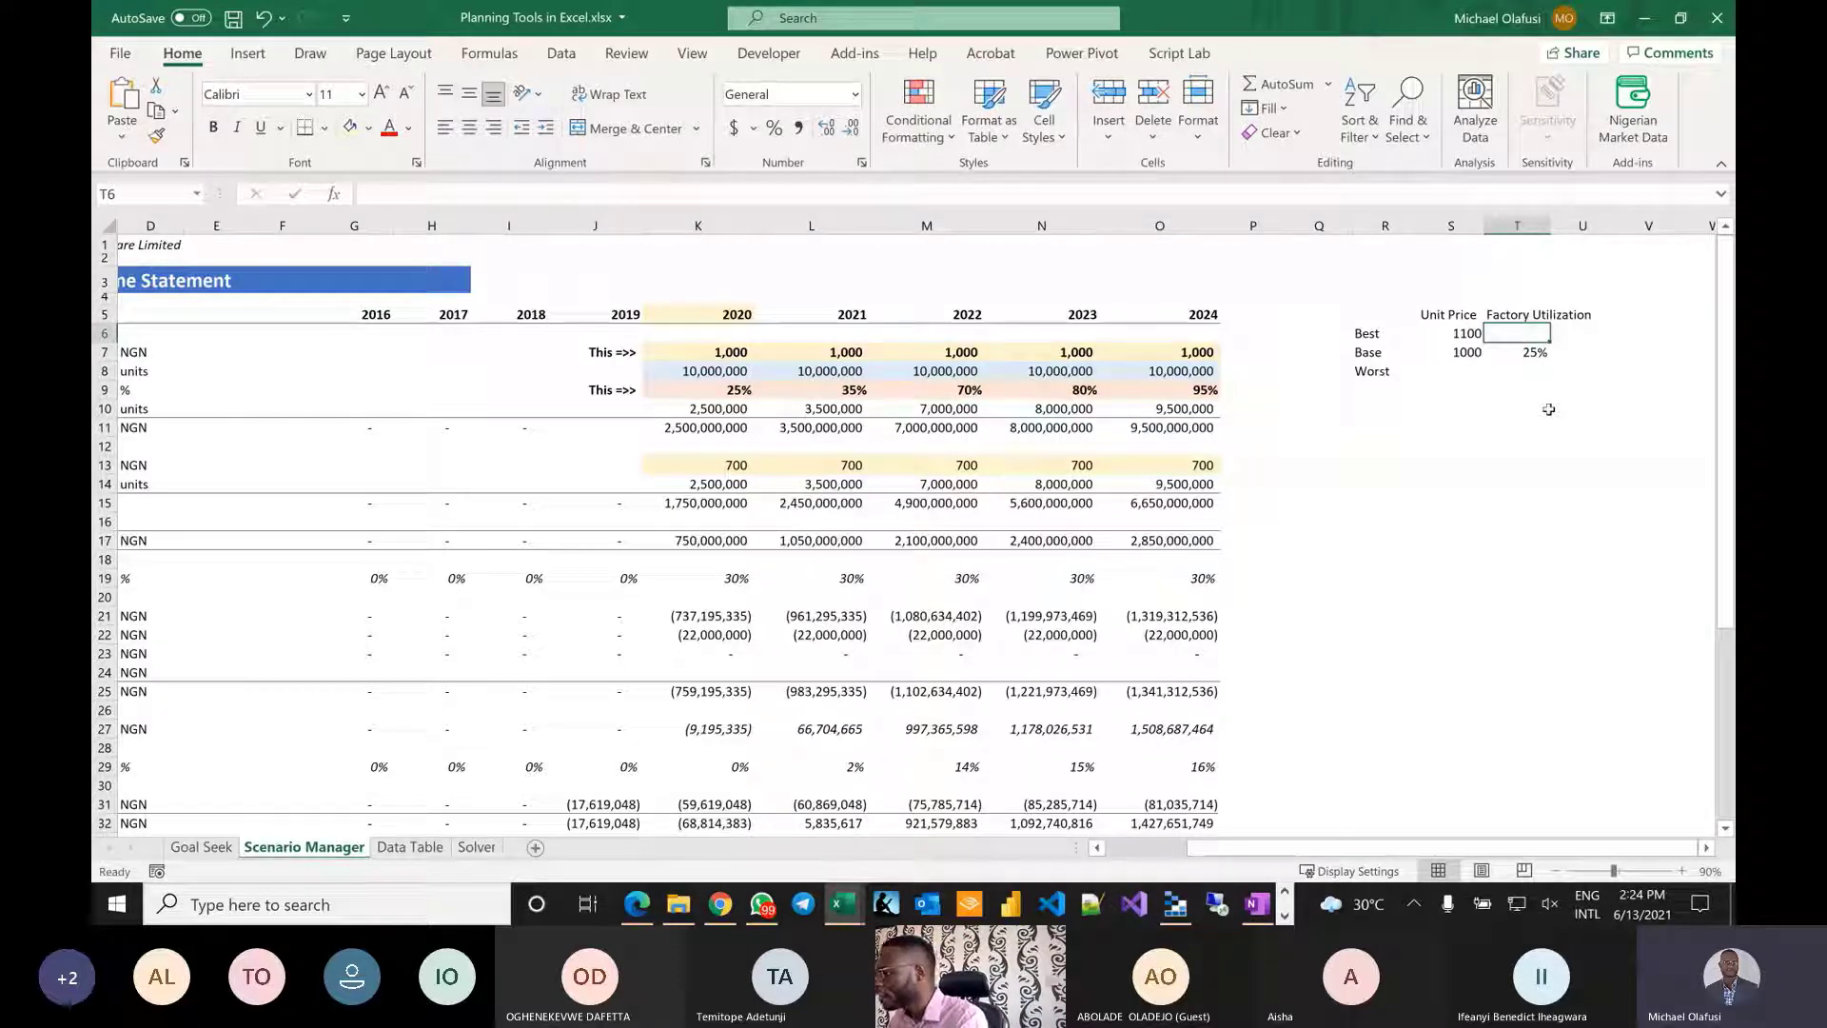
pyautogui.write('30')
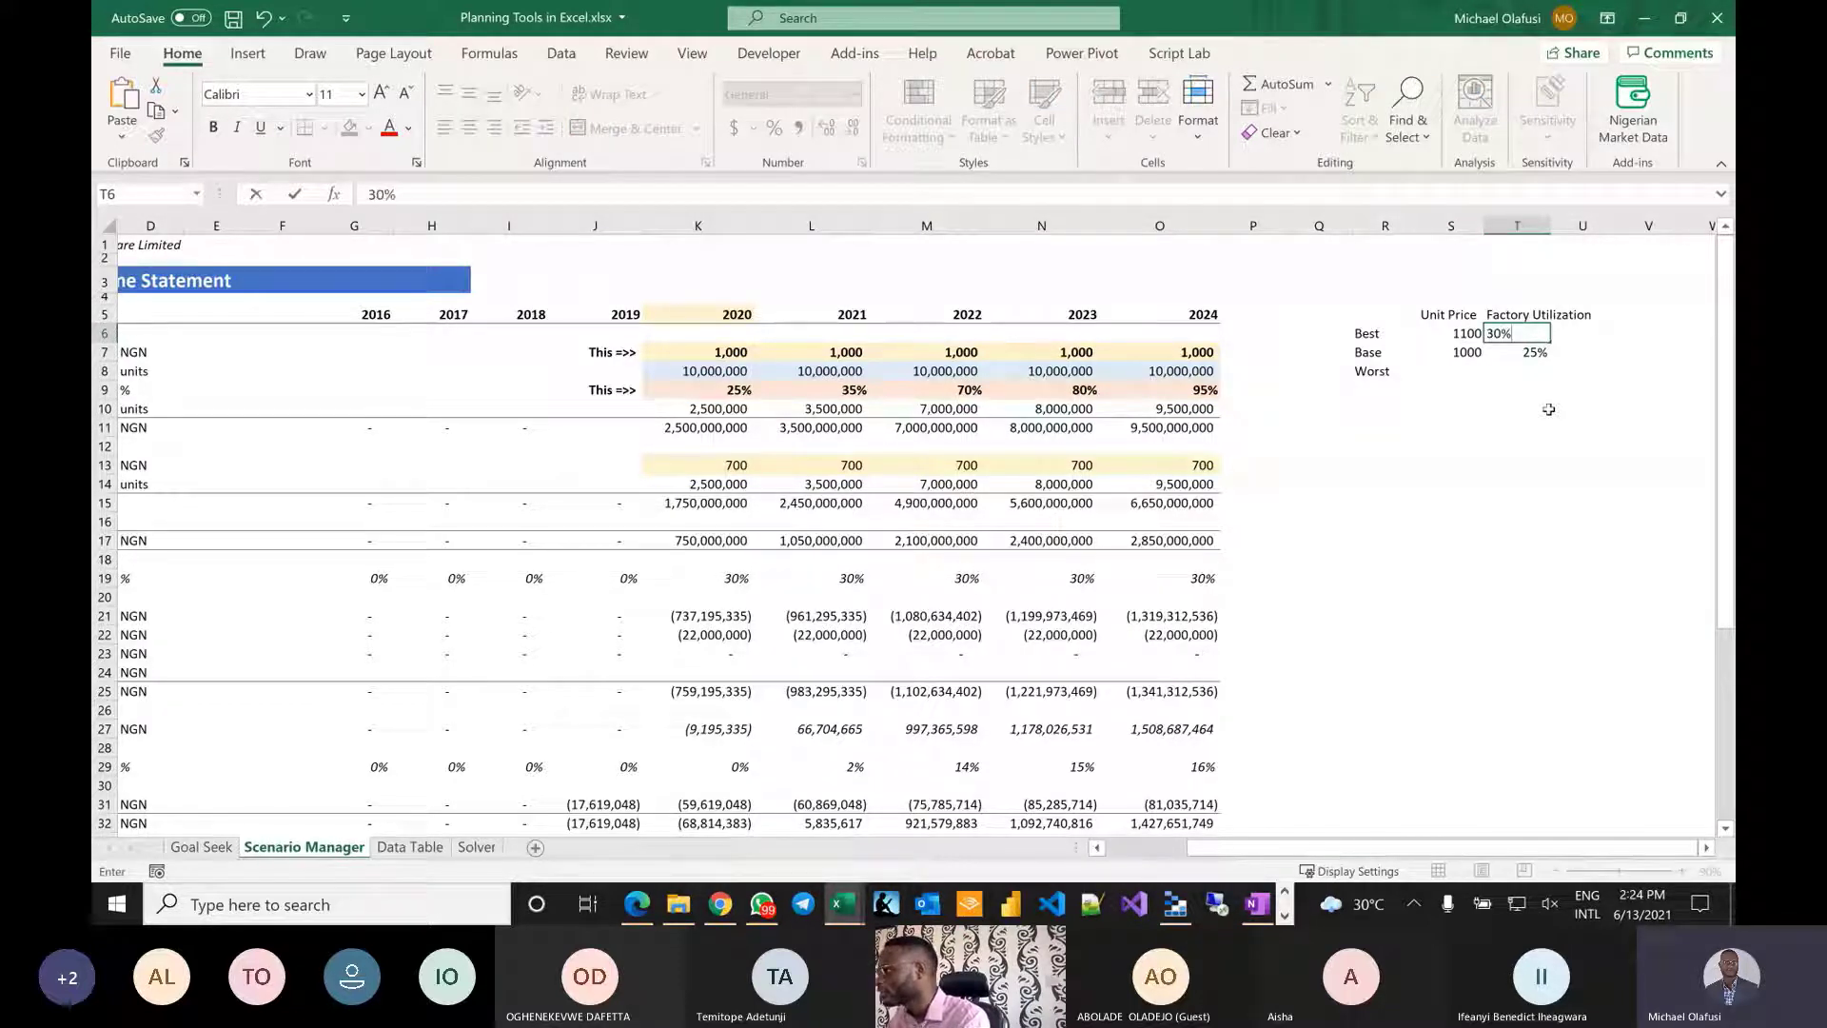
pyautogui.press('Return')
# Fill the Worst scenario row with Unit Price 1000 in S8 and Factory Utilization 20% in T8.
pyautogui.press('Return')
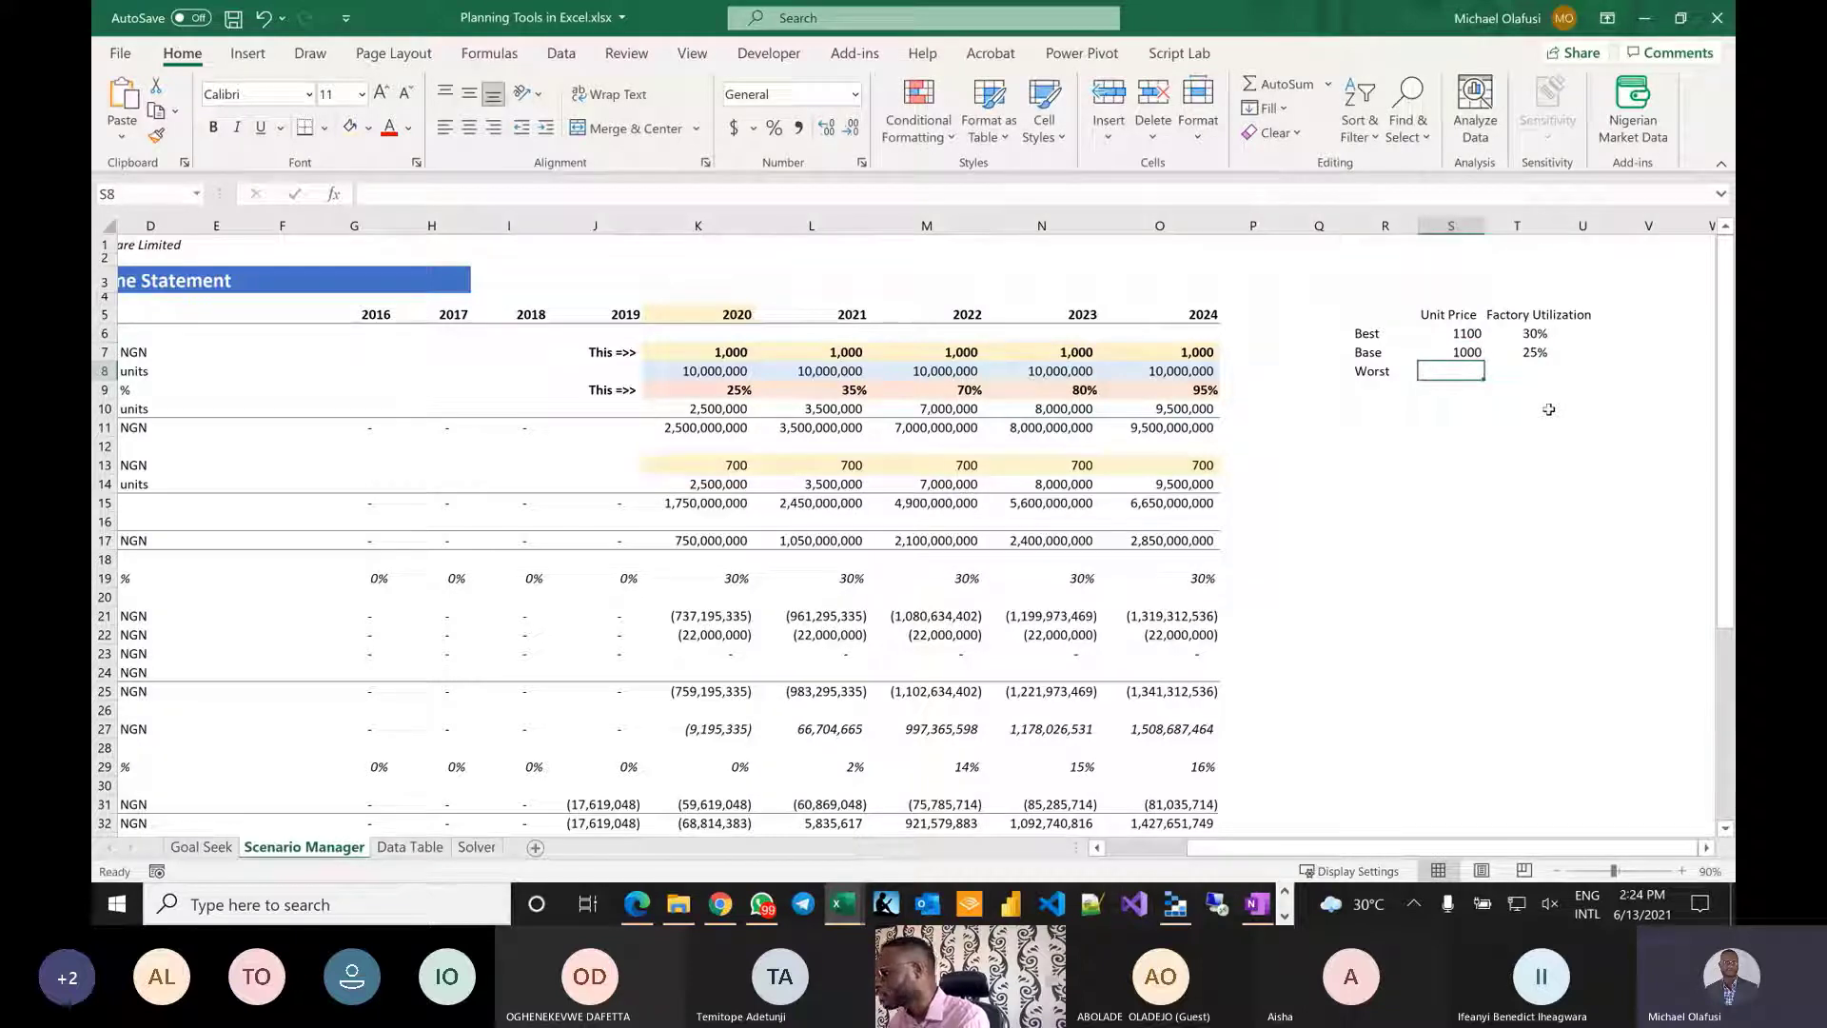
pyautogui.write('1000')
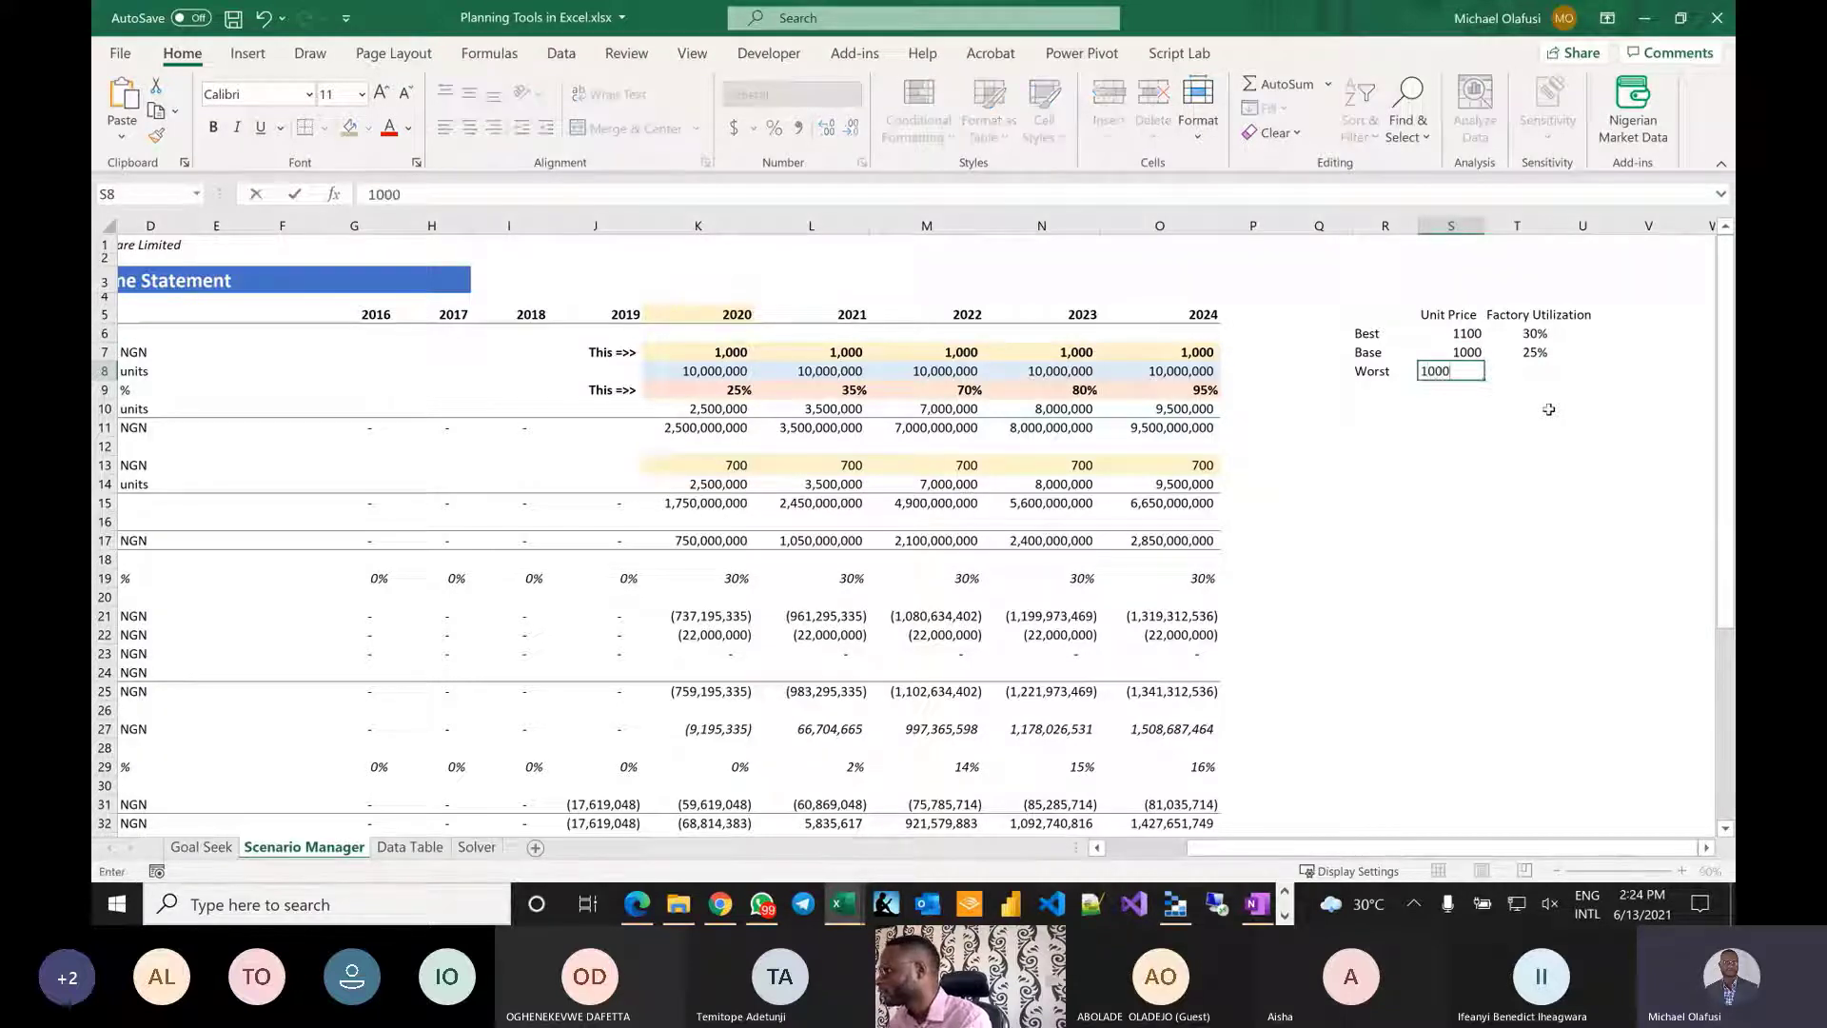
pyautogui.press('Tab')
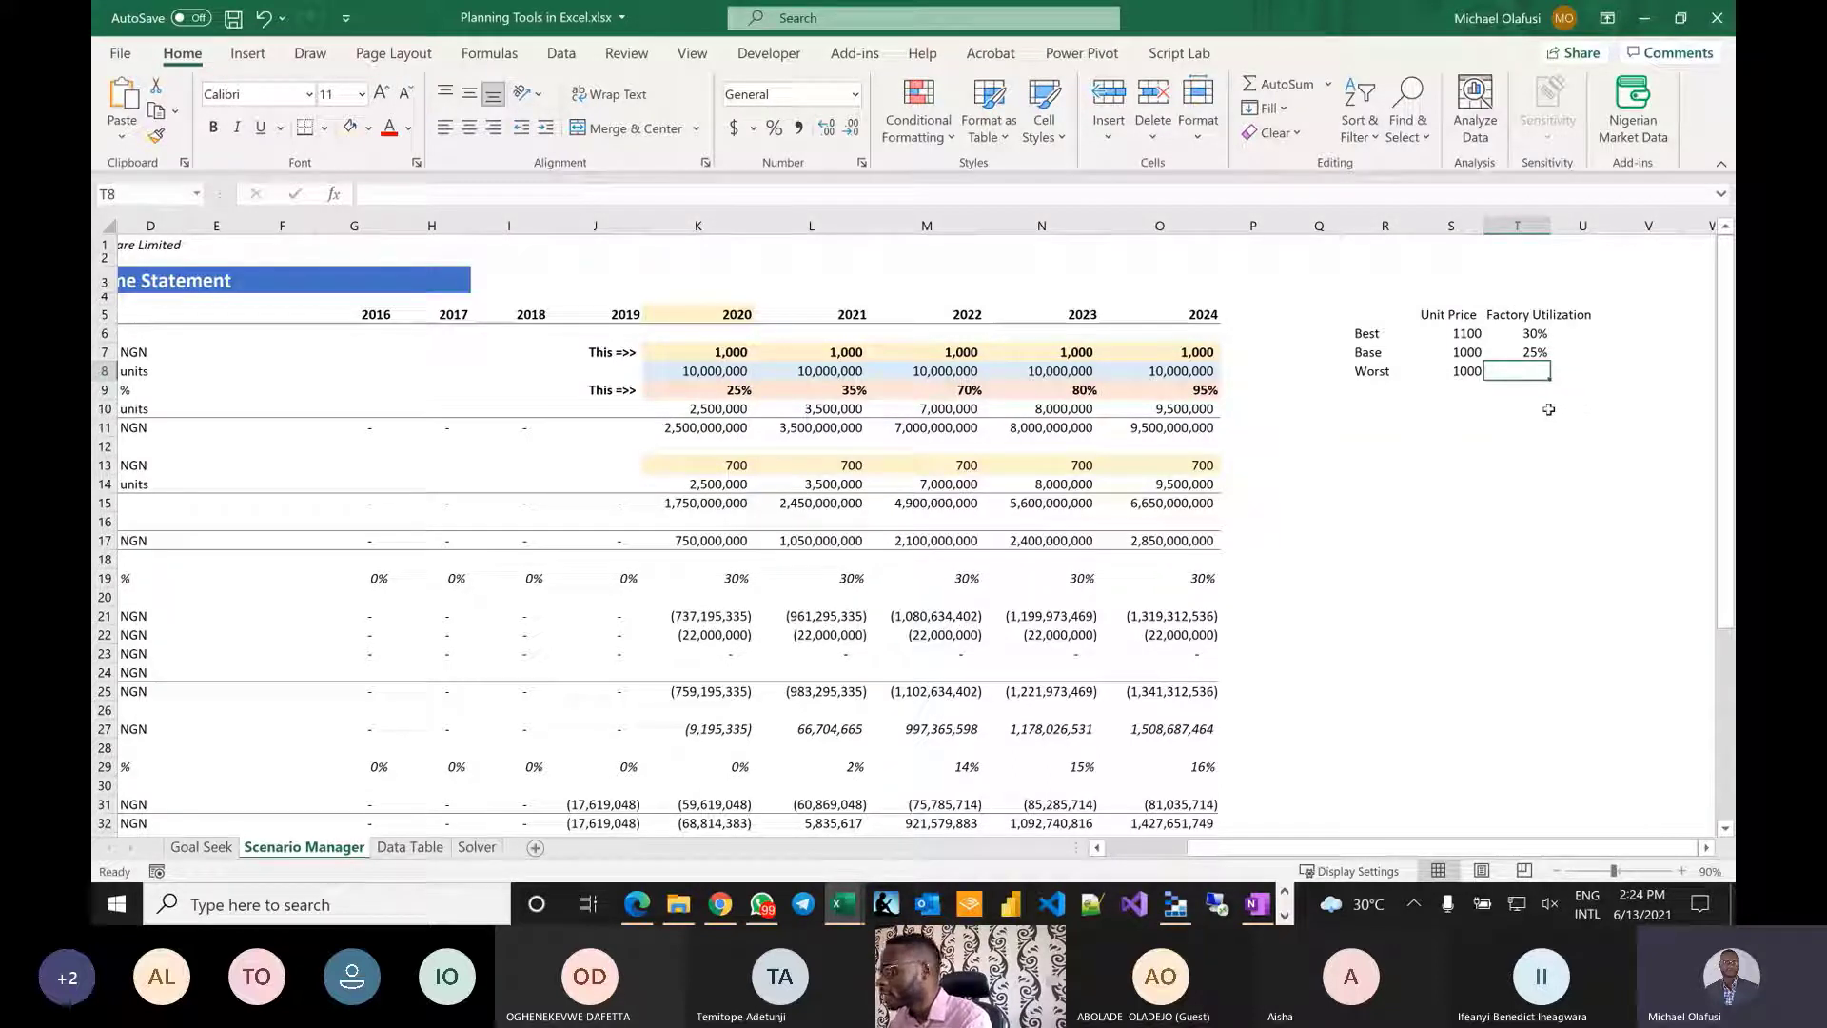
pyautogui.write('20')
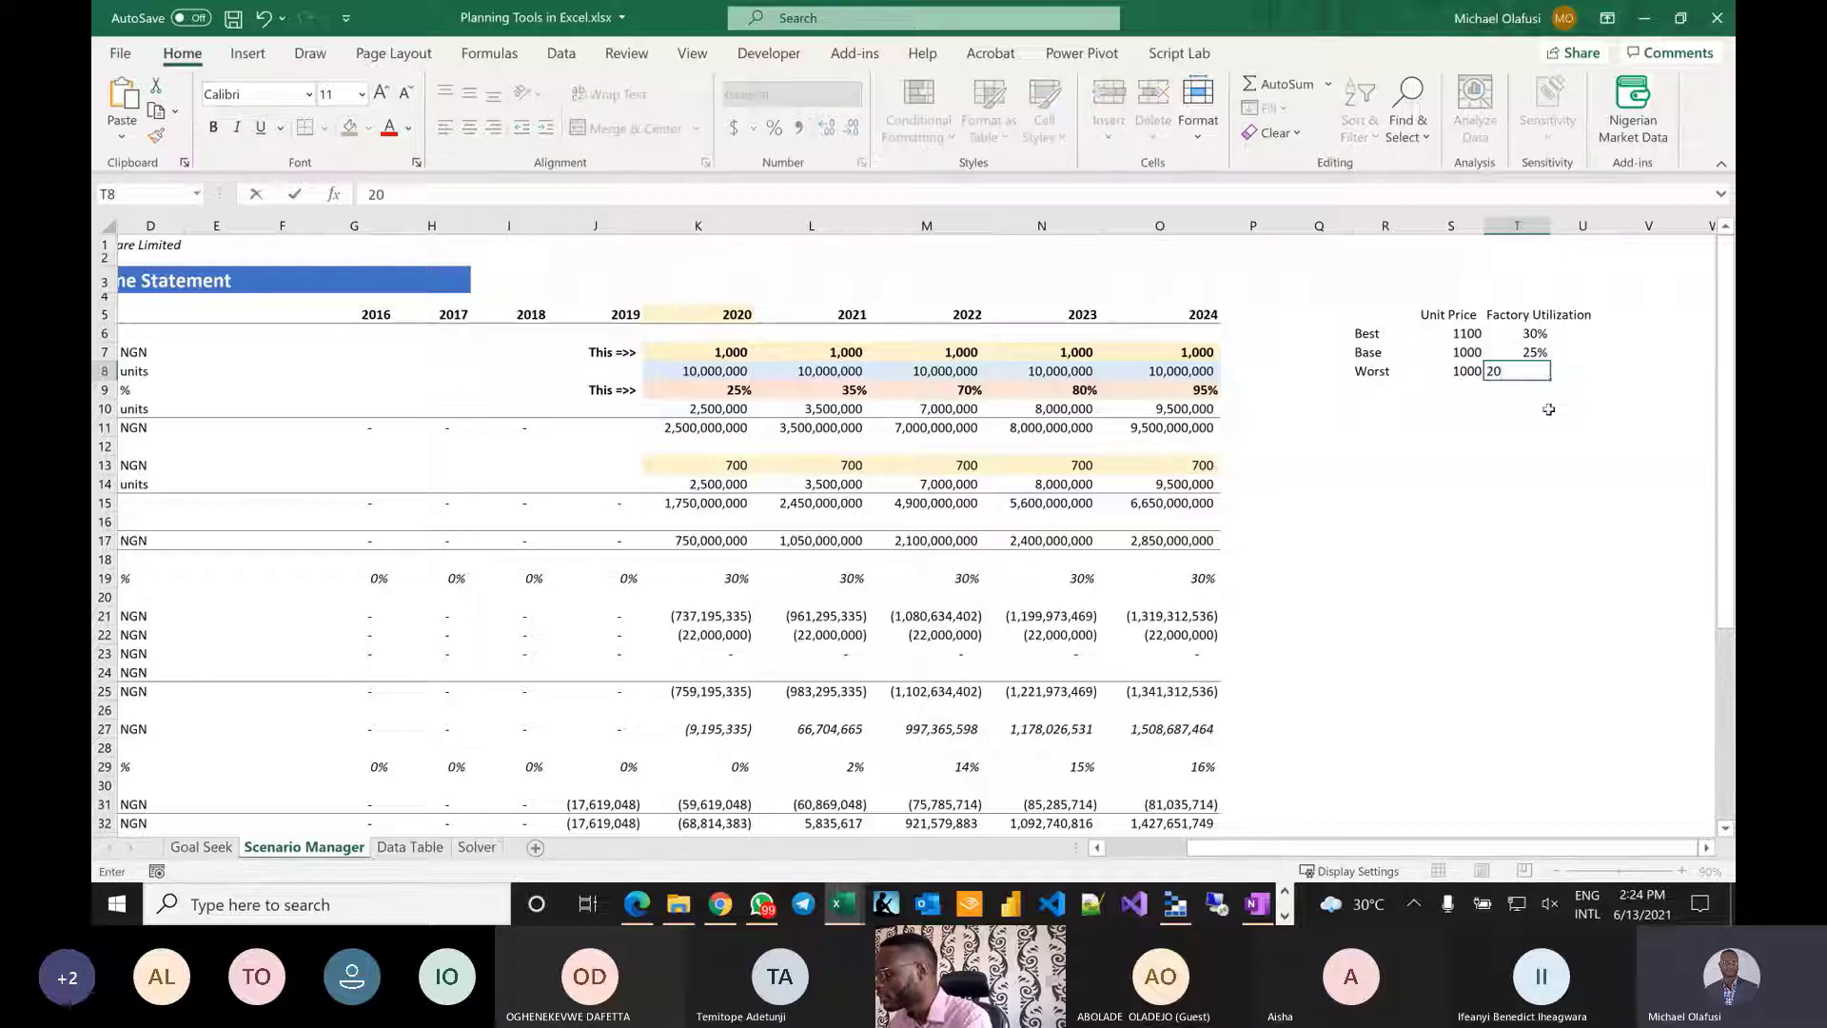
pyautogui.write('%')
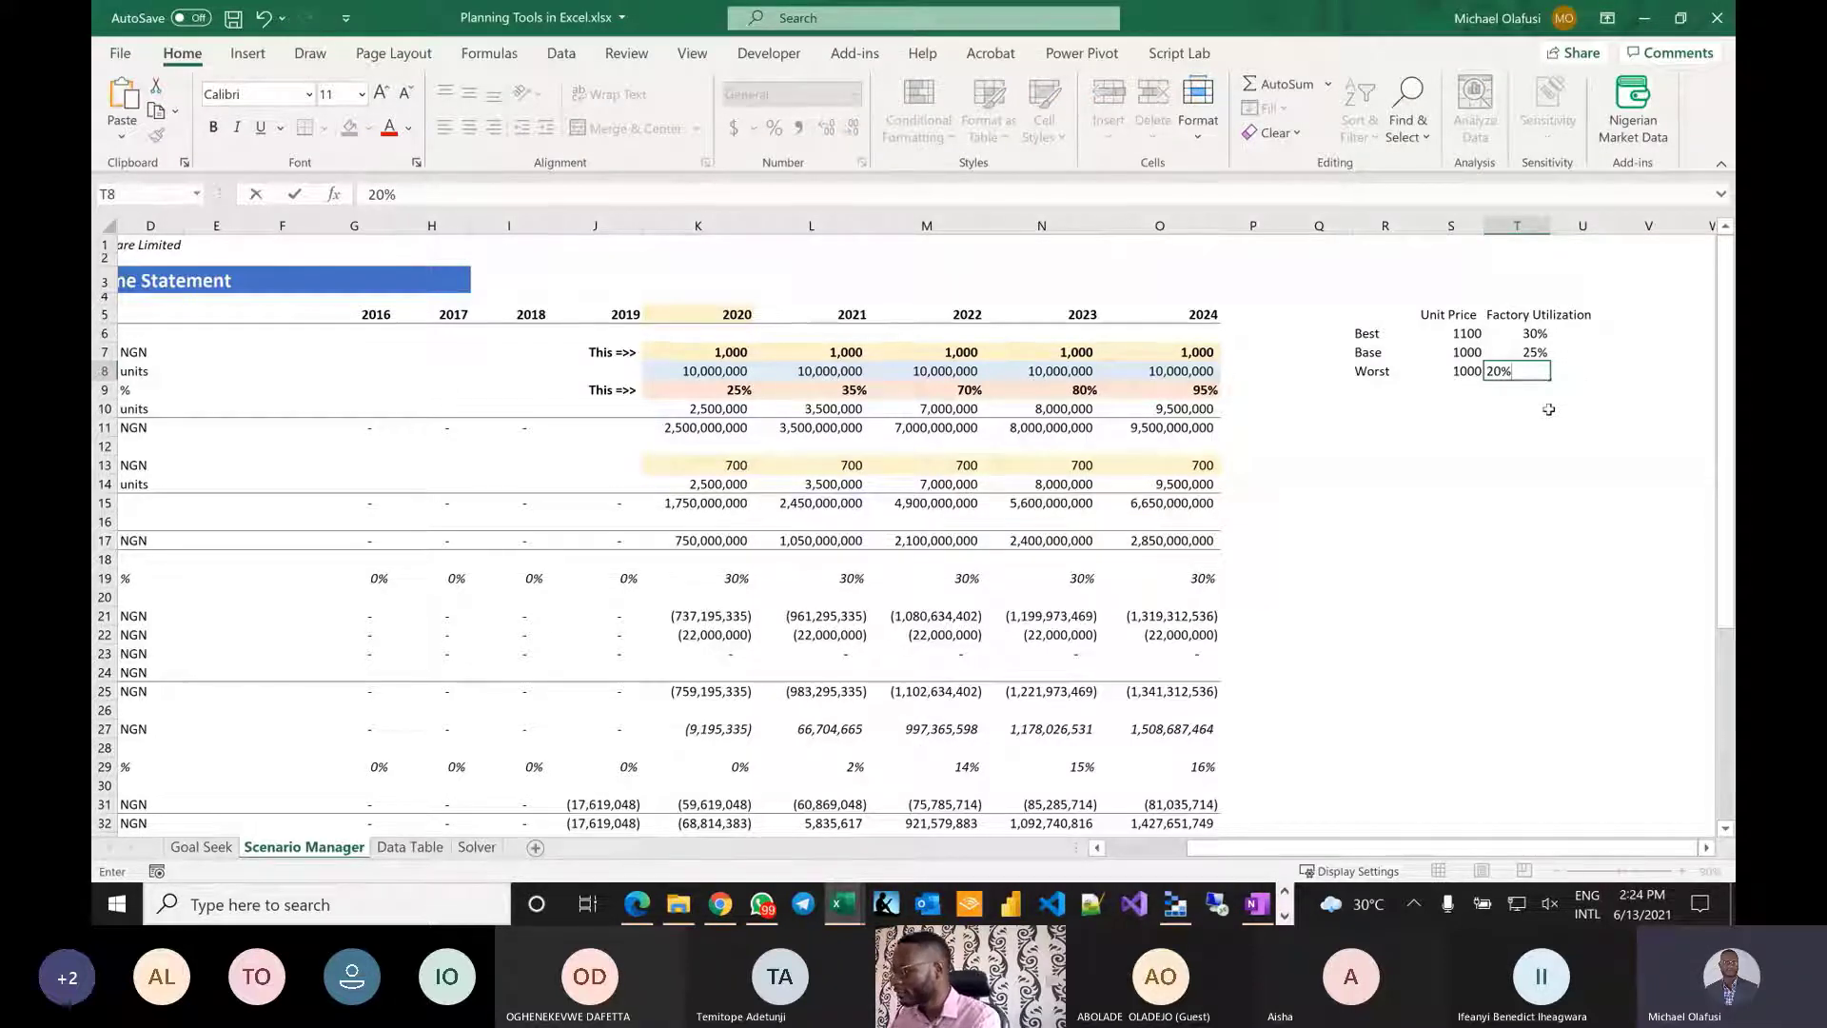
pyautogui.press('Return')
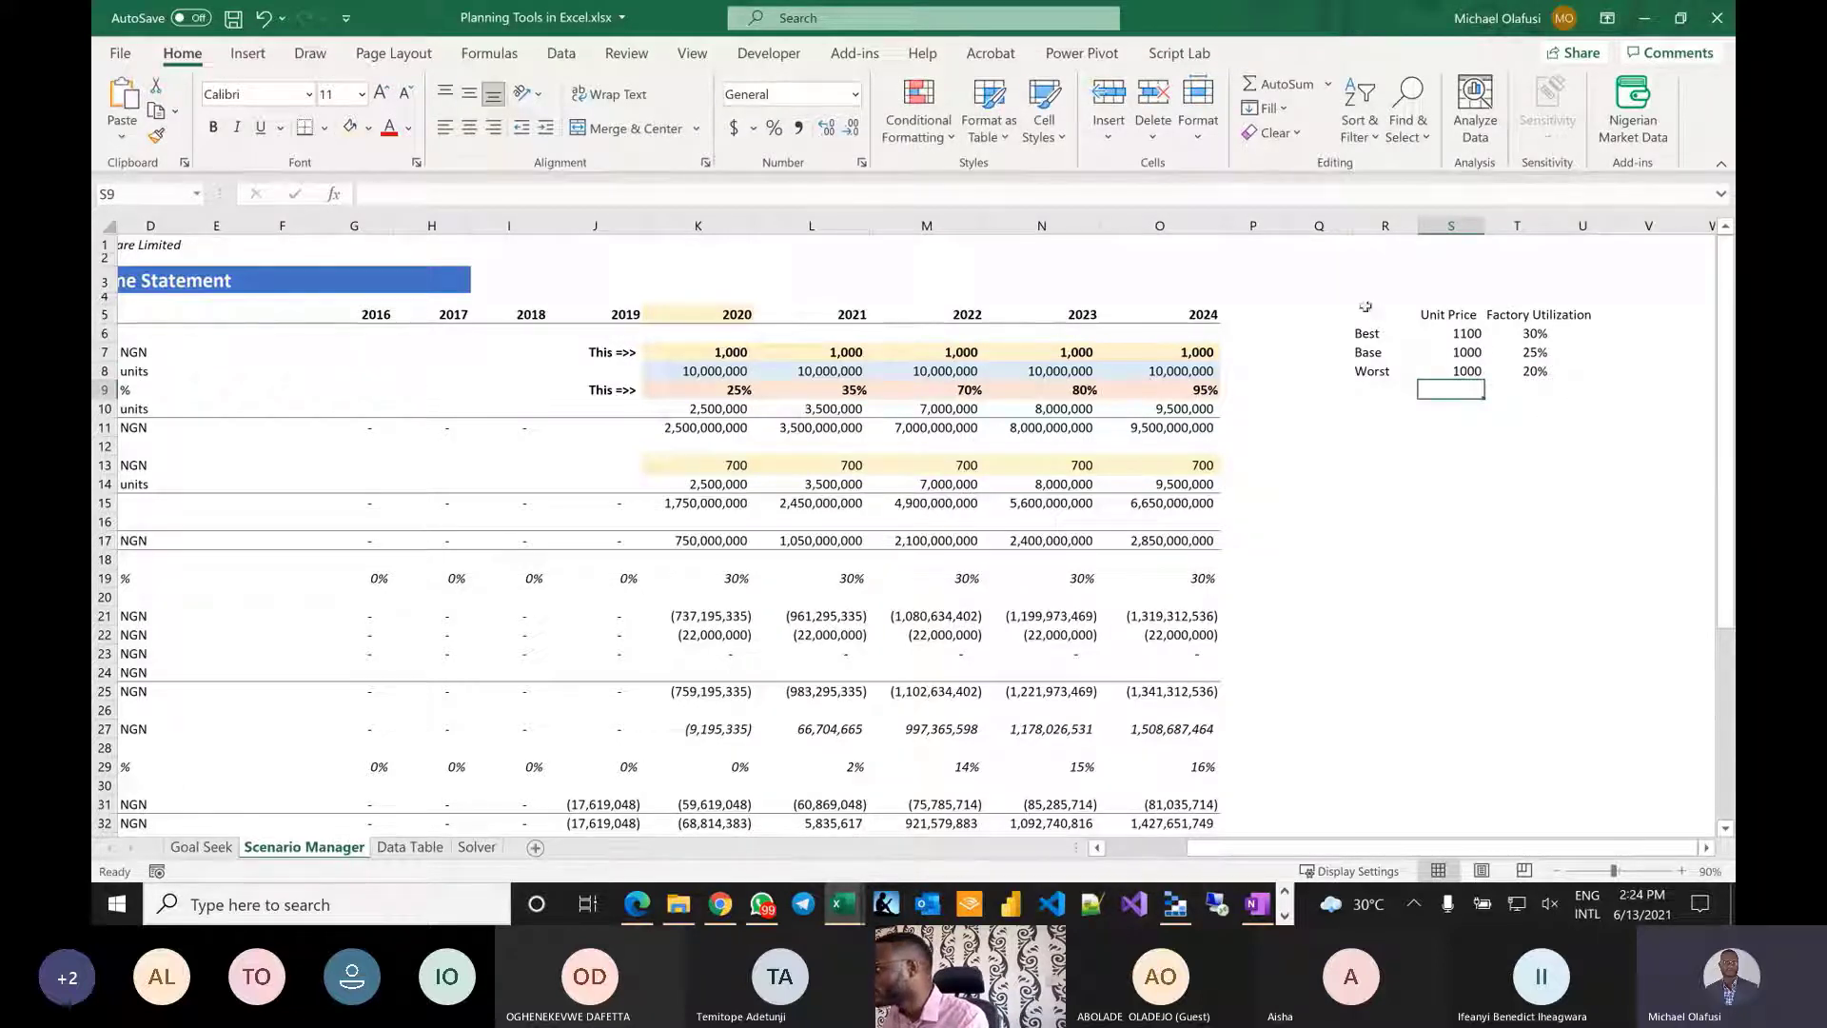
# Enter the question "How do I capture these scenarios?" in cell R3 above the scenario table.
pyautogui.click(1408, 285)
pyautogui.write('How d')
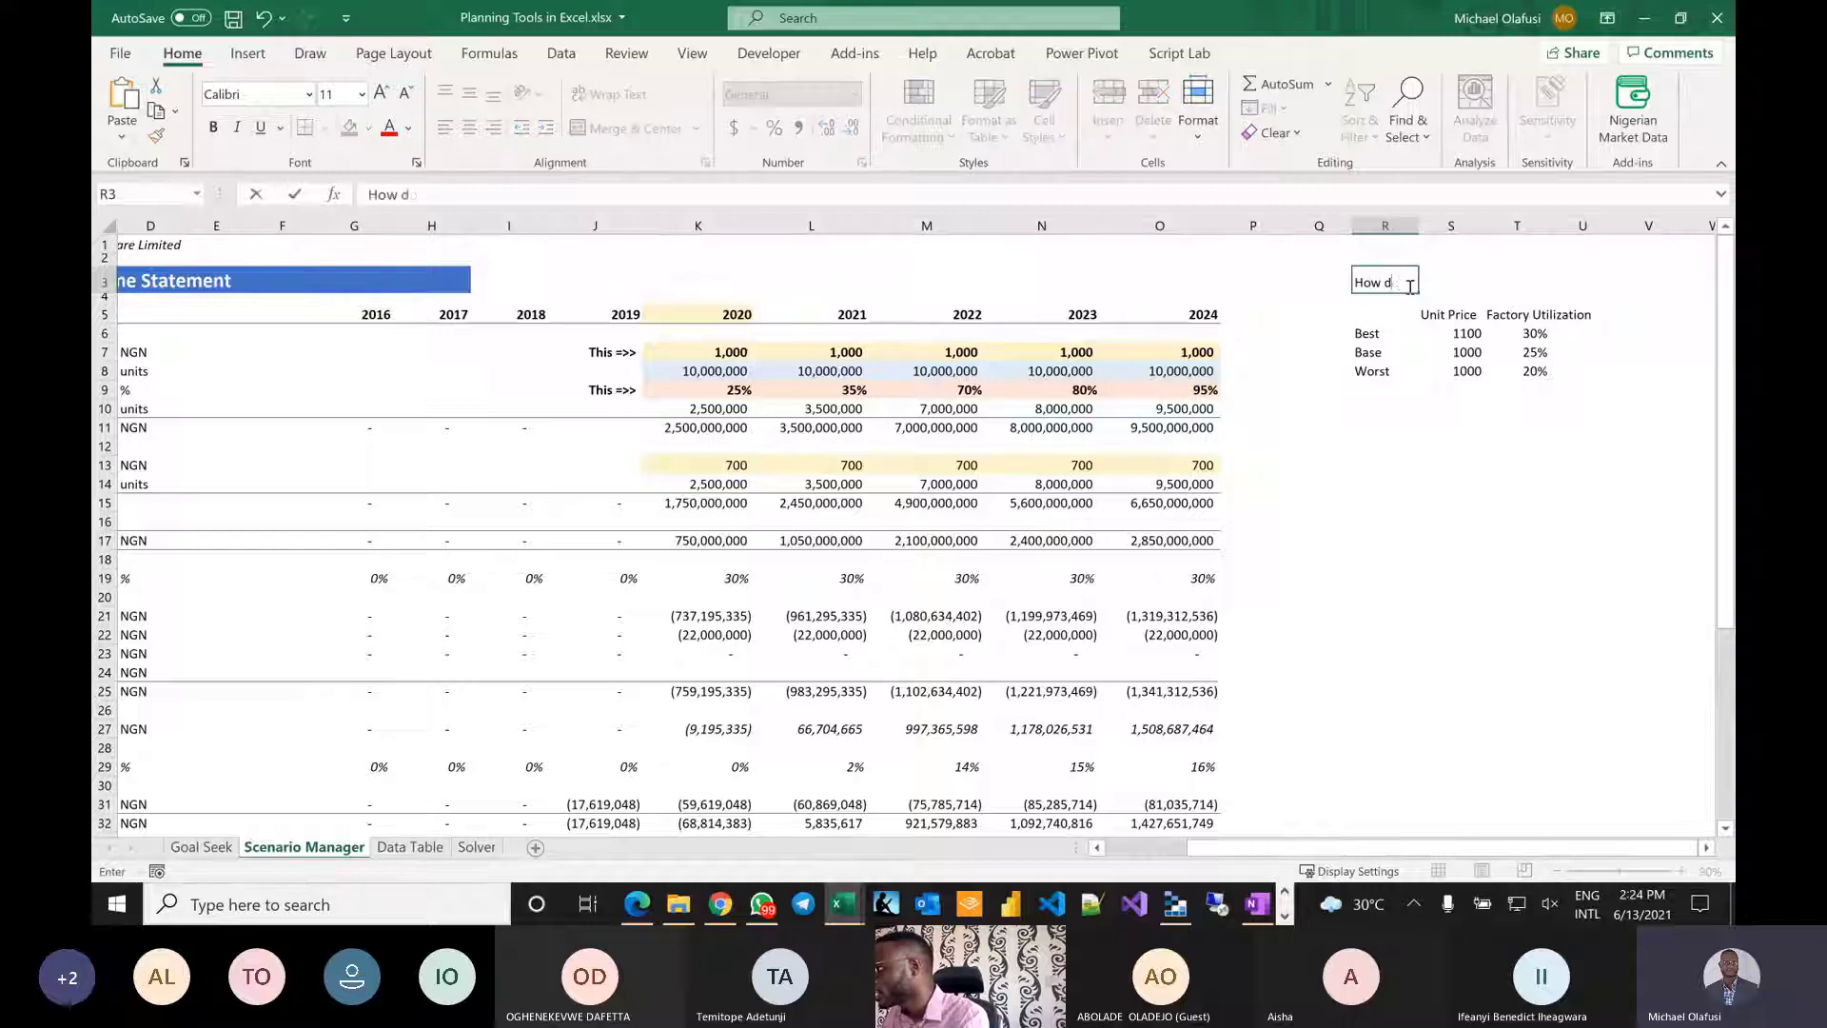
pyautogui.write('o I capture ')
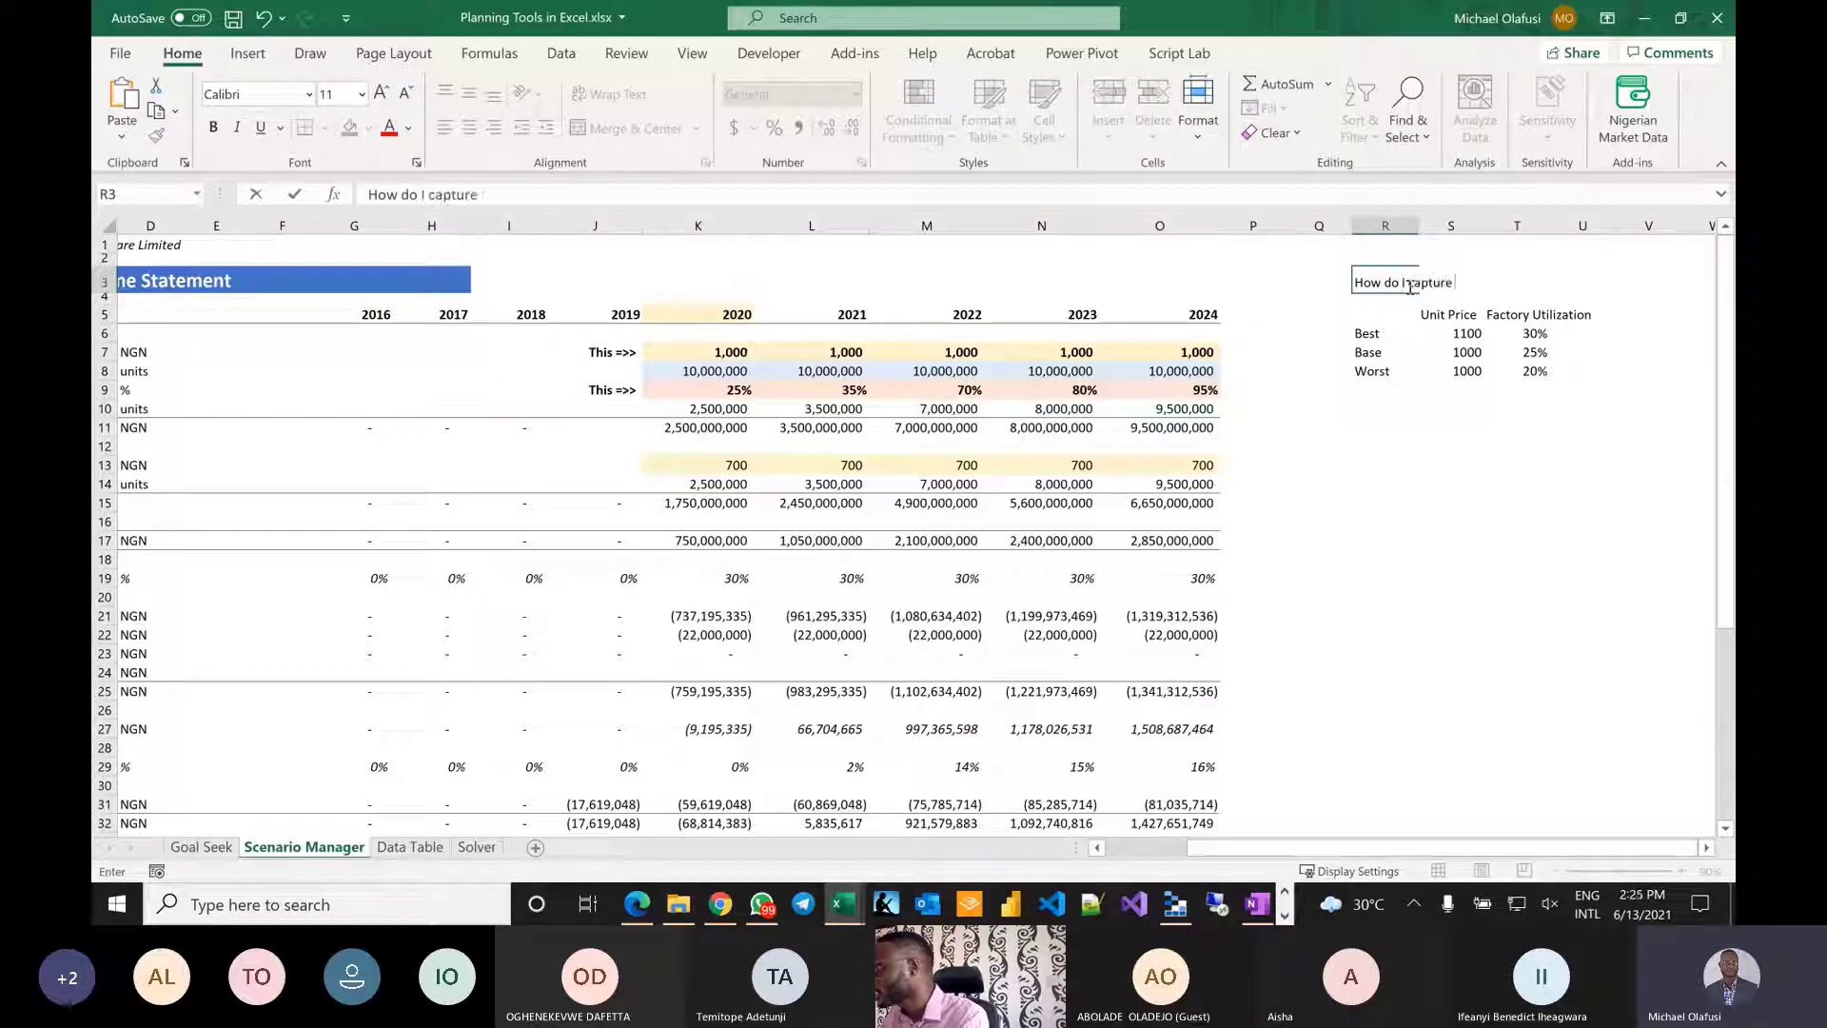
pyautogui.write('these sc')
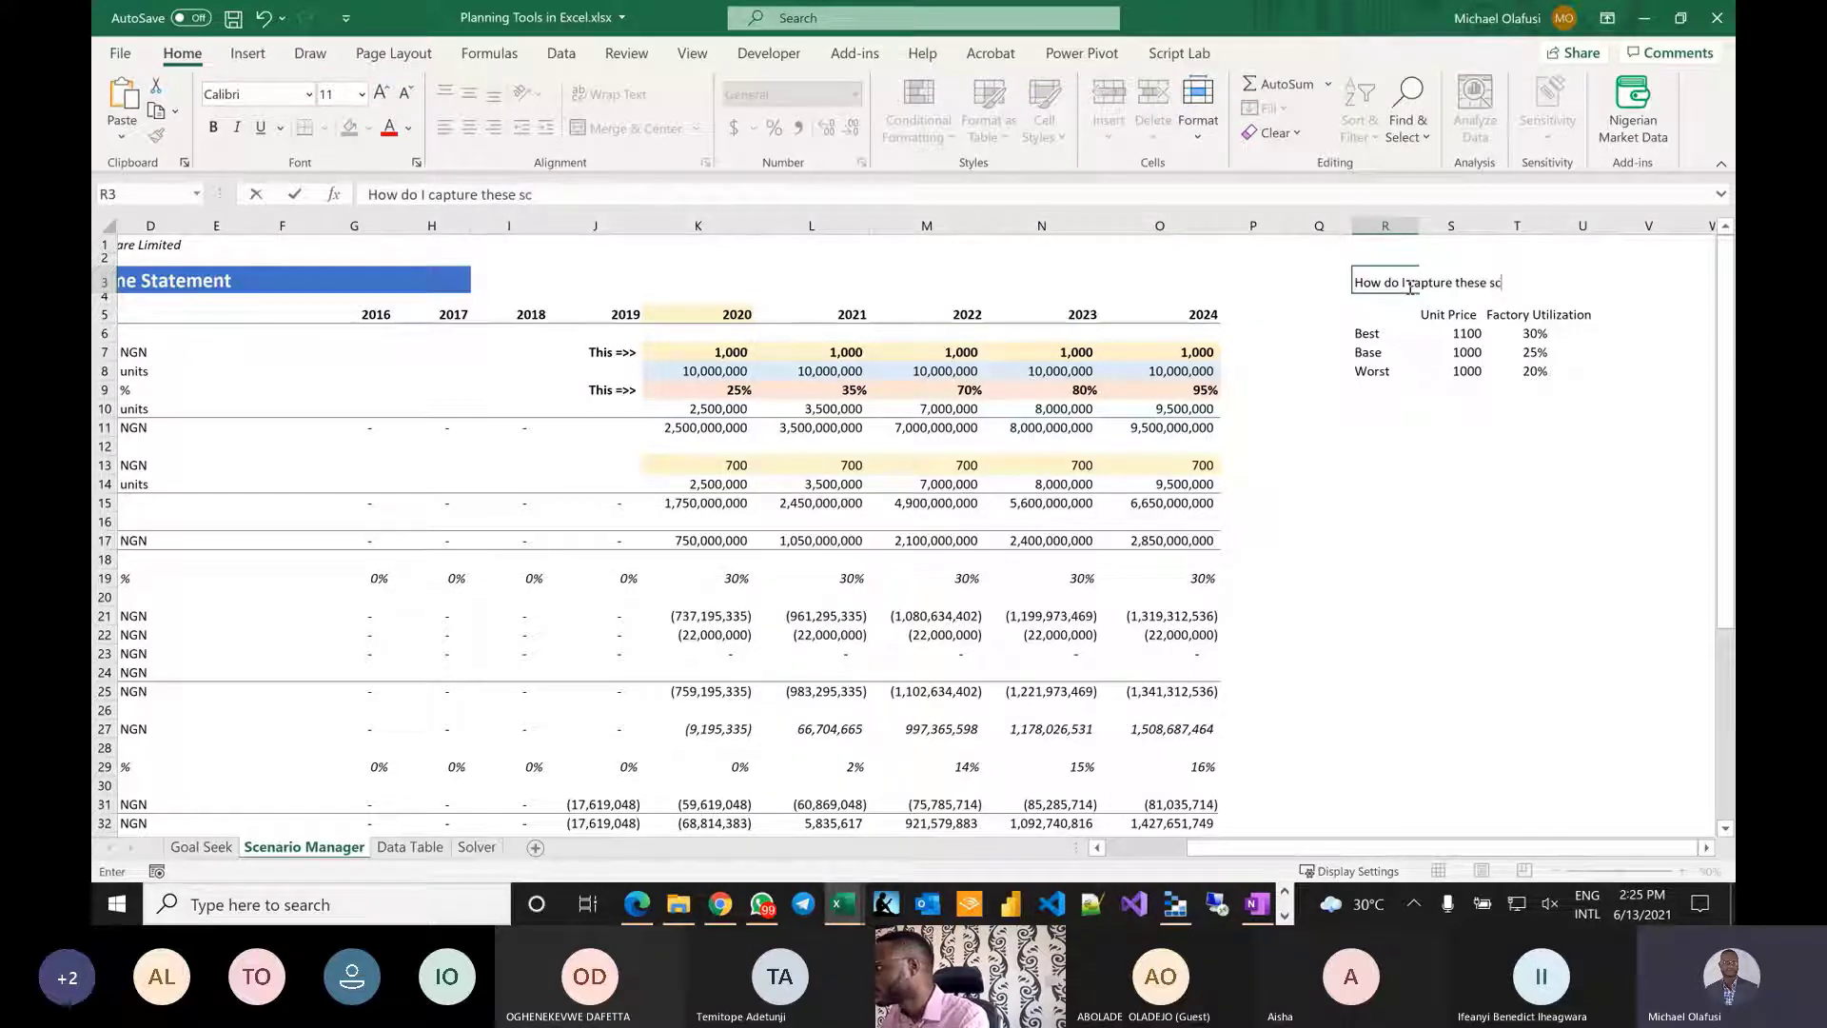
pyautogui.write('enarios?')
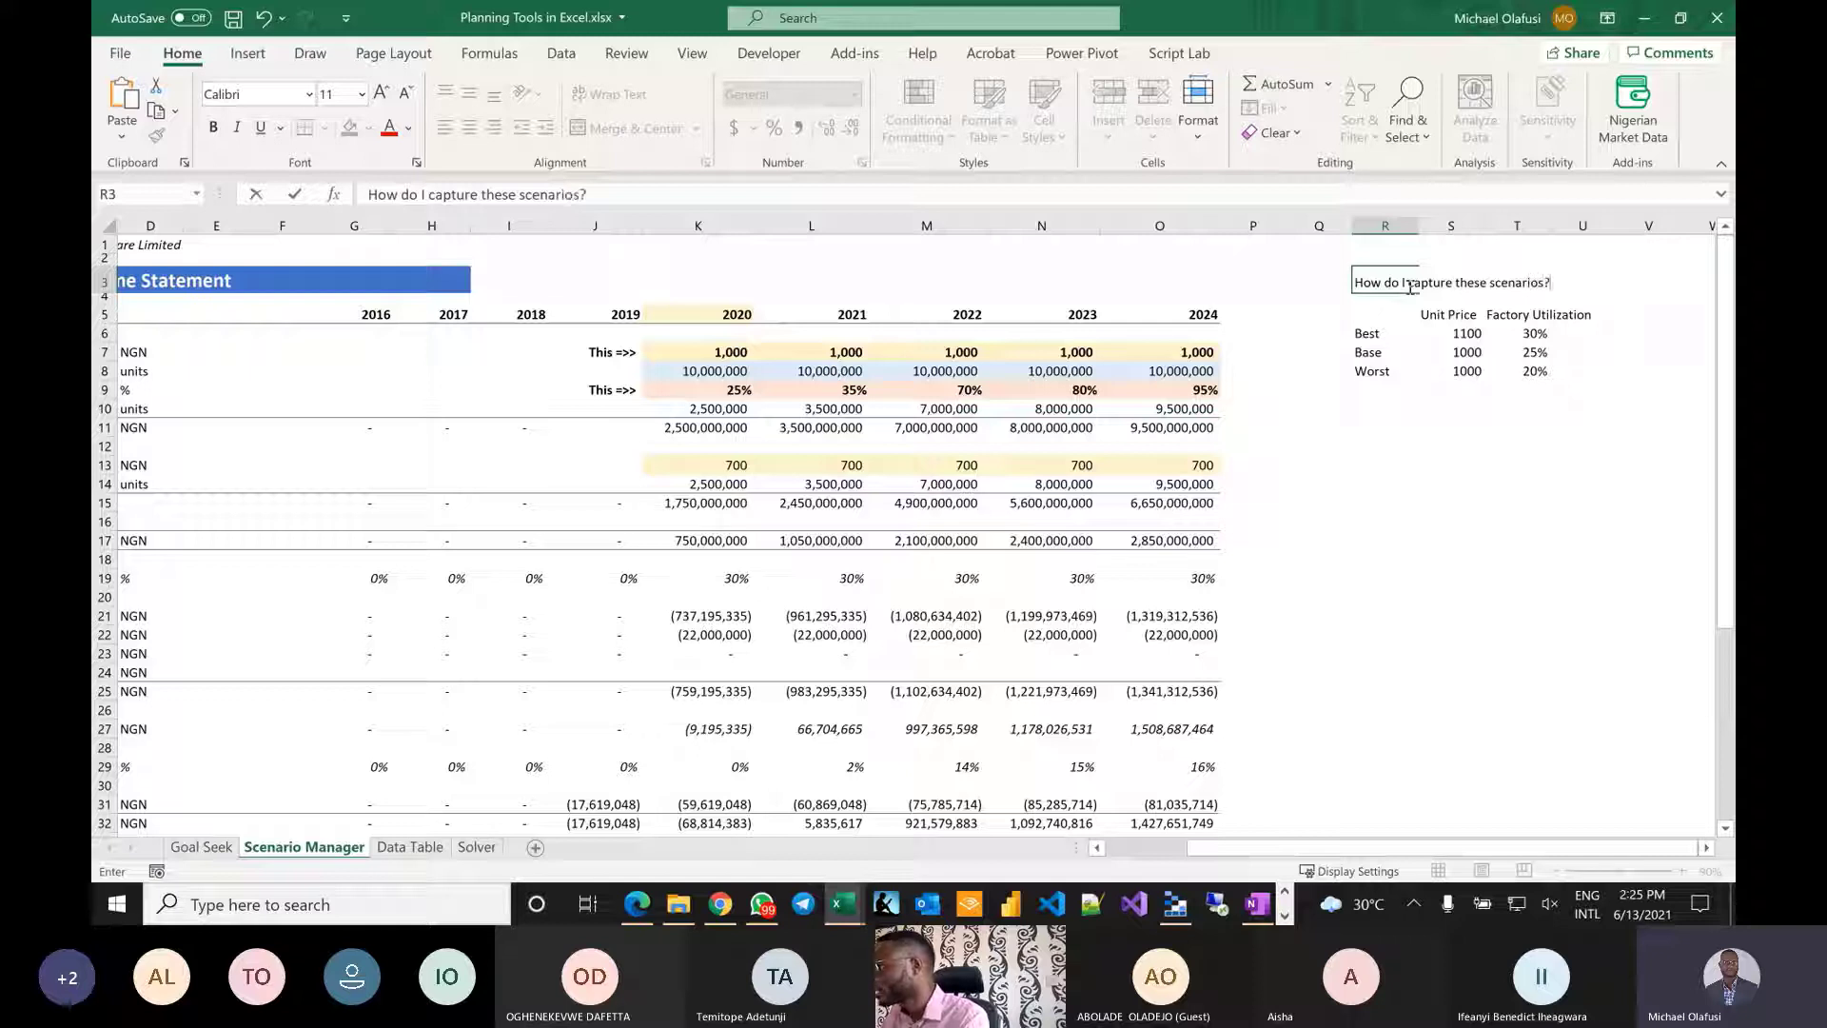
pyautogui.press('Return')
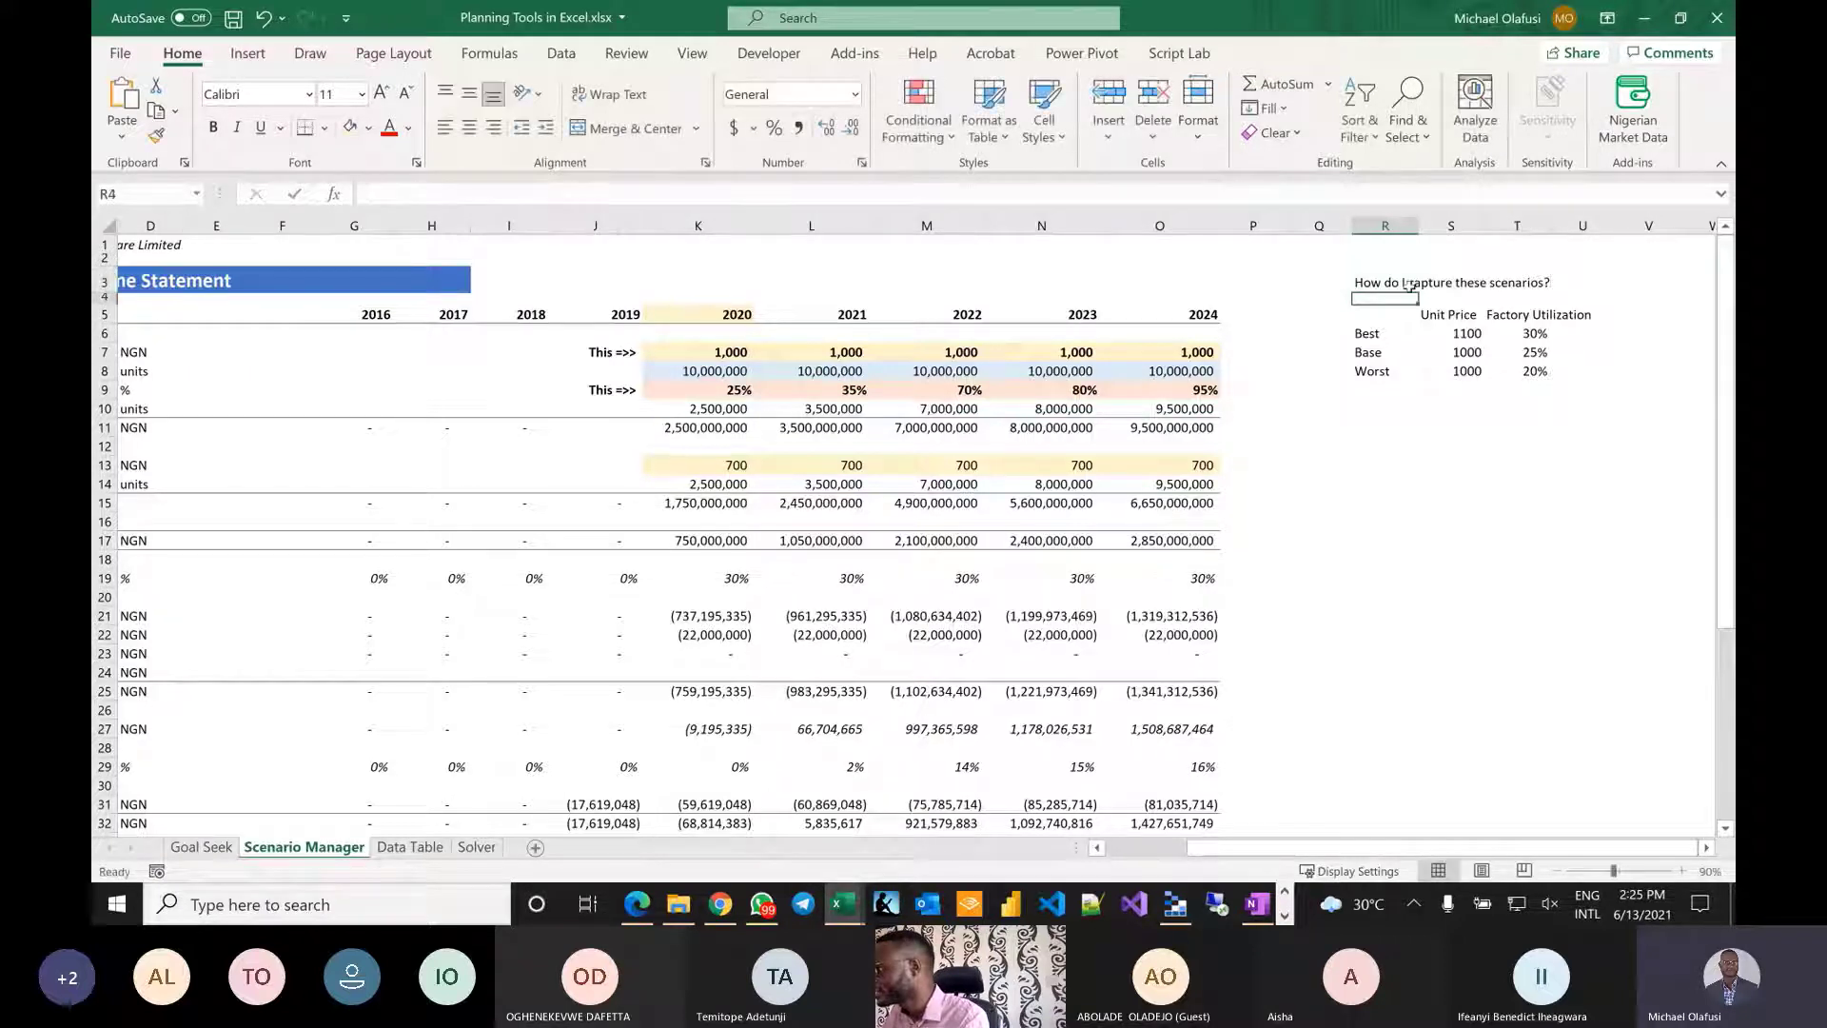
# Enter "Meet Scenario Manager" in cell R11 below the scenario table and make it bold.
pyautogui.press('Down')
pyautogui.press('Down')
pyautogui.press('Down')
pyautogui.press('Down')
pyautogui.press('Down')
pyautogui.press('Down')
pyautogui.press('Down')
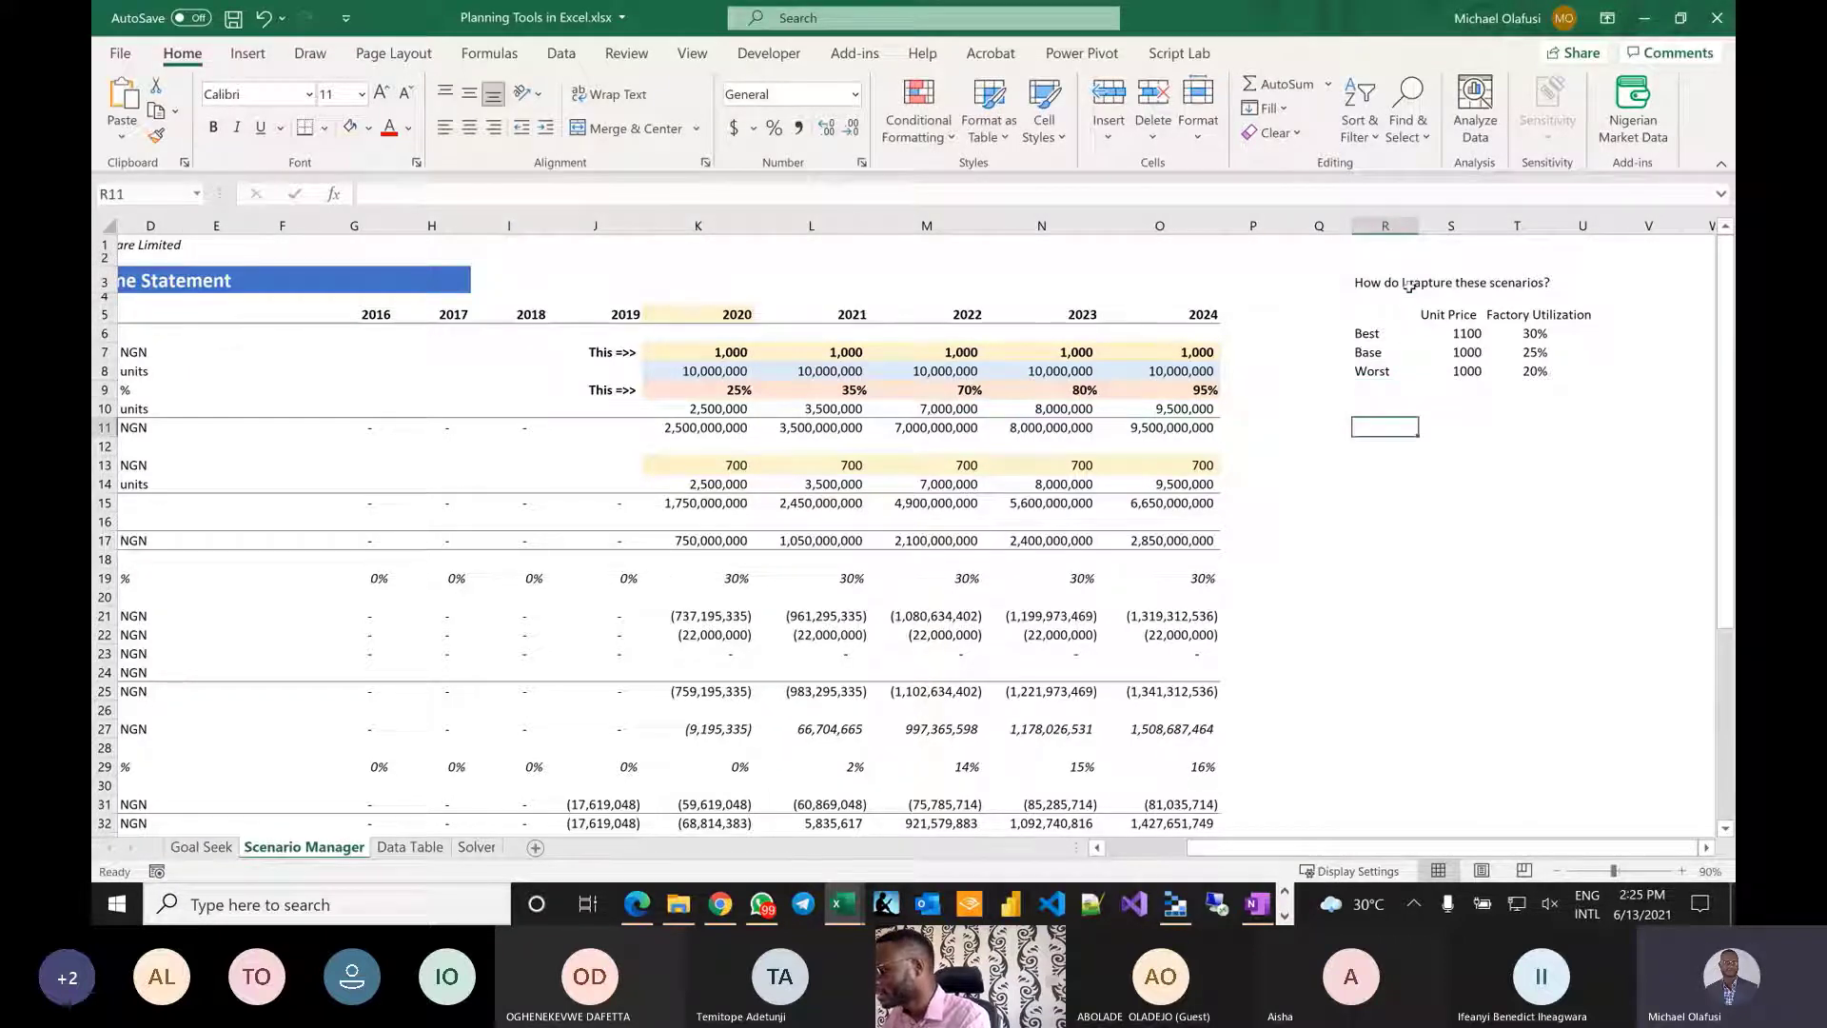
pyautogui.write('Mee')
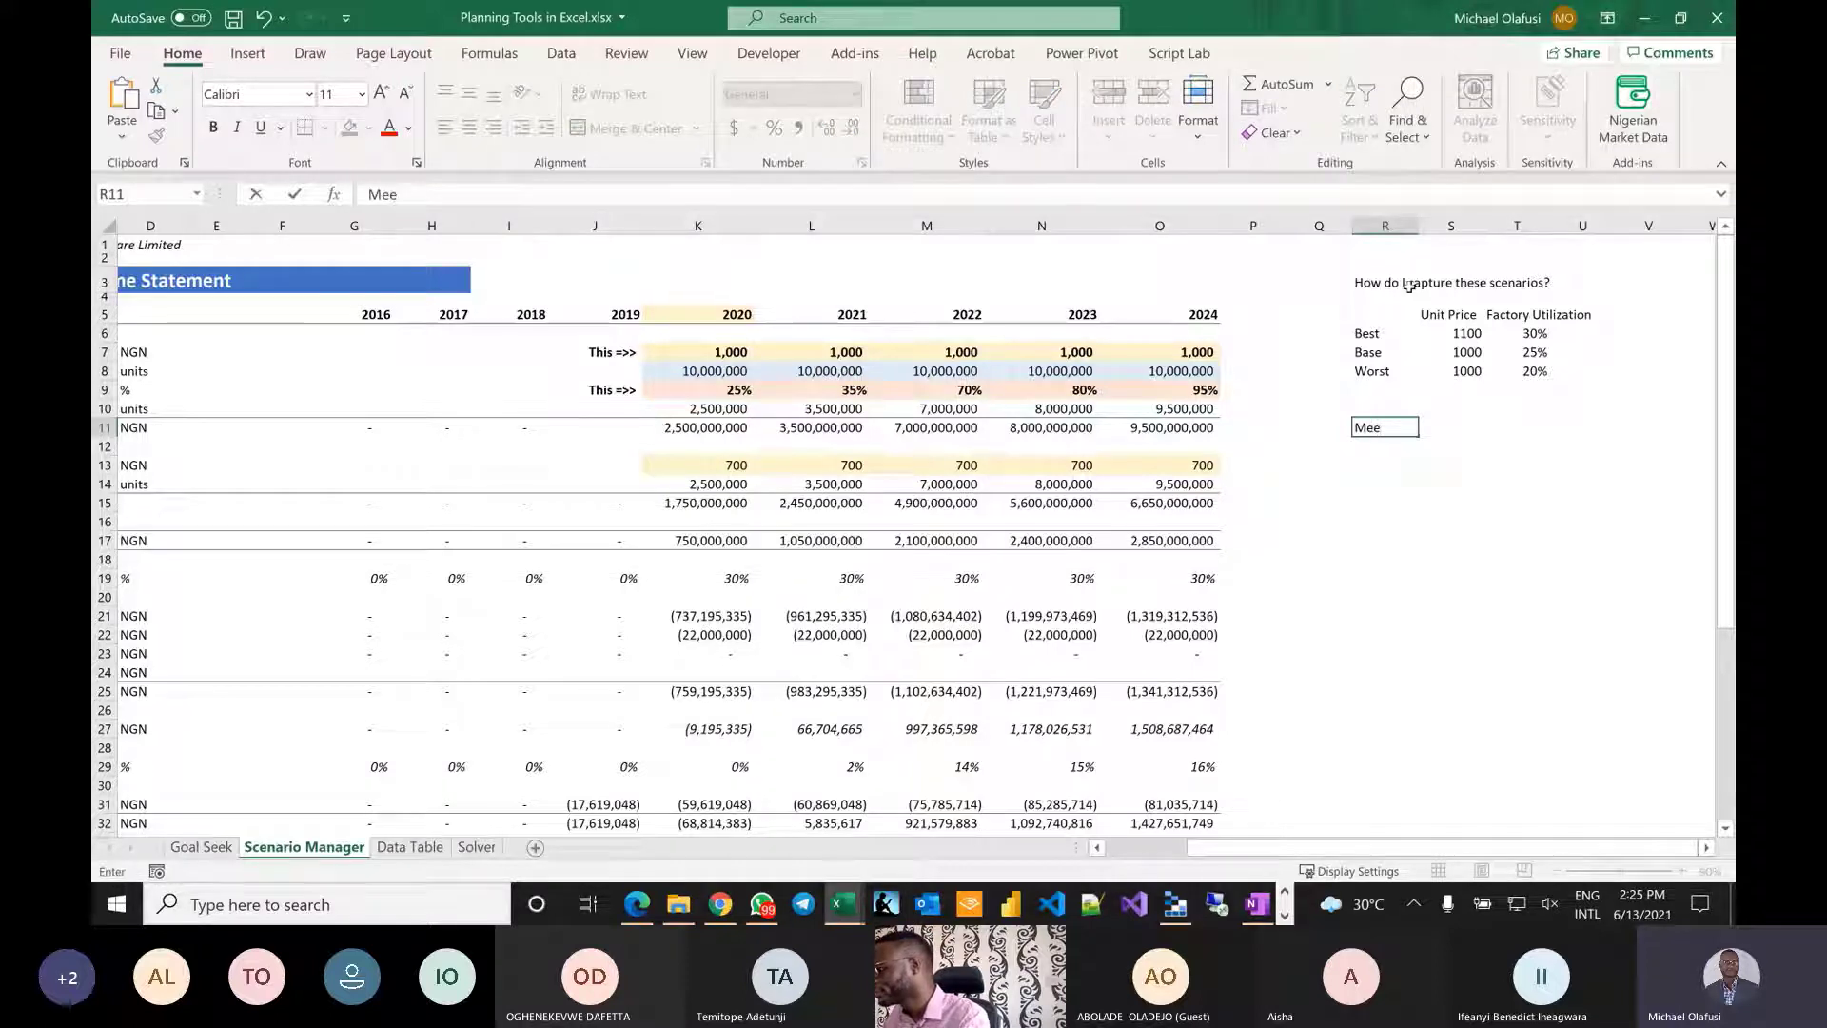
pyautogui.write('t Scenarip')
pyautogui.press('BackSpace')
pyautogui.write('o Manahe')
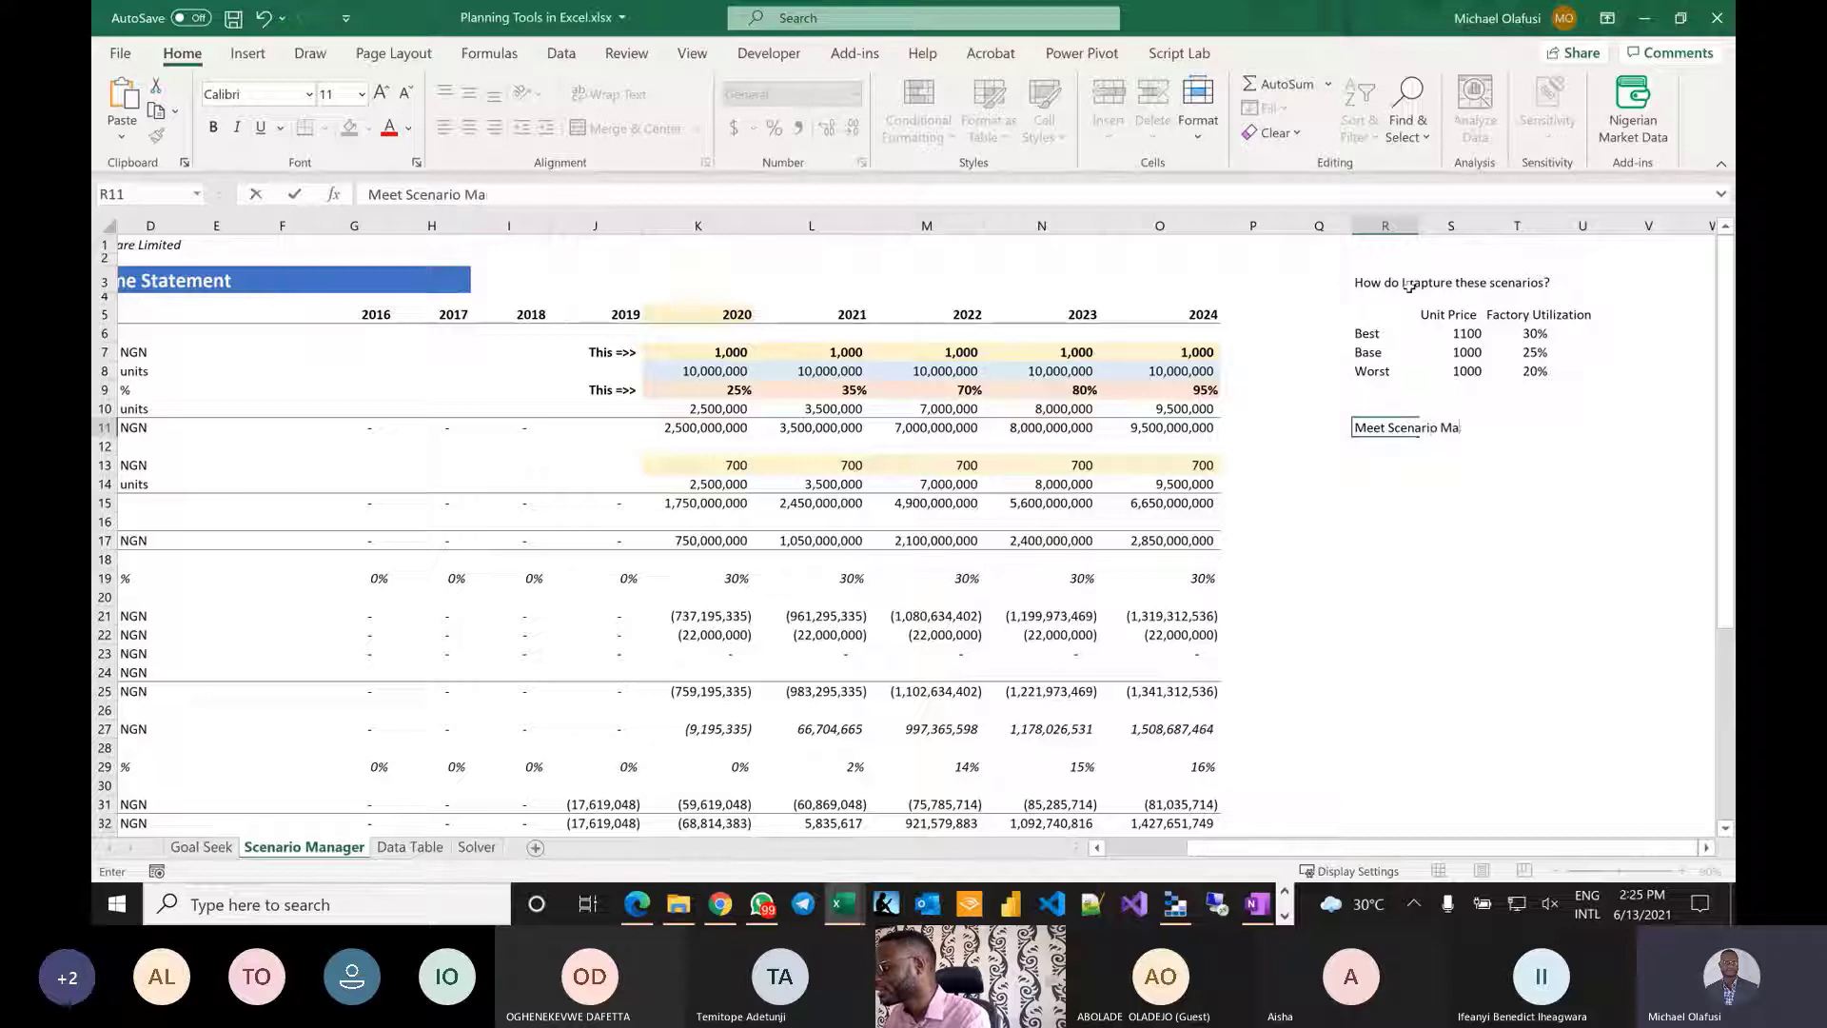
pyautogui.press('BackSpace')
pyautogui.press('BackSpace')
pyautogui.write('ger')
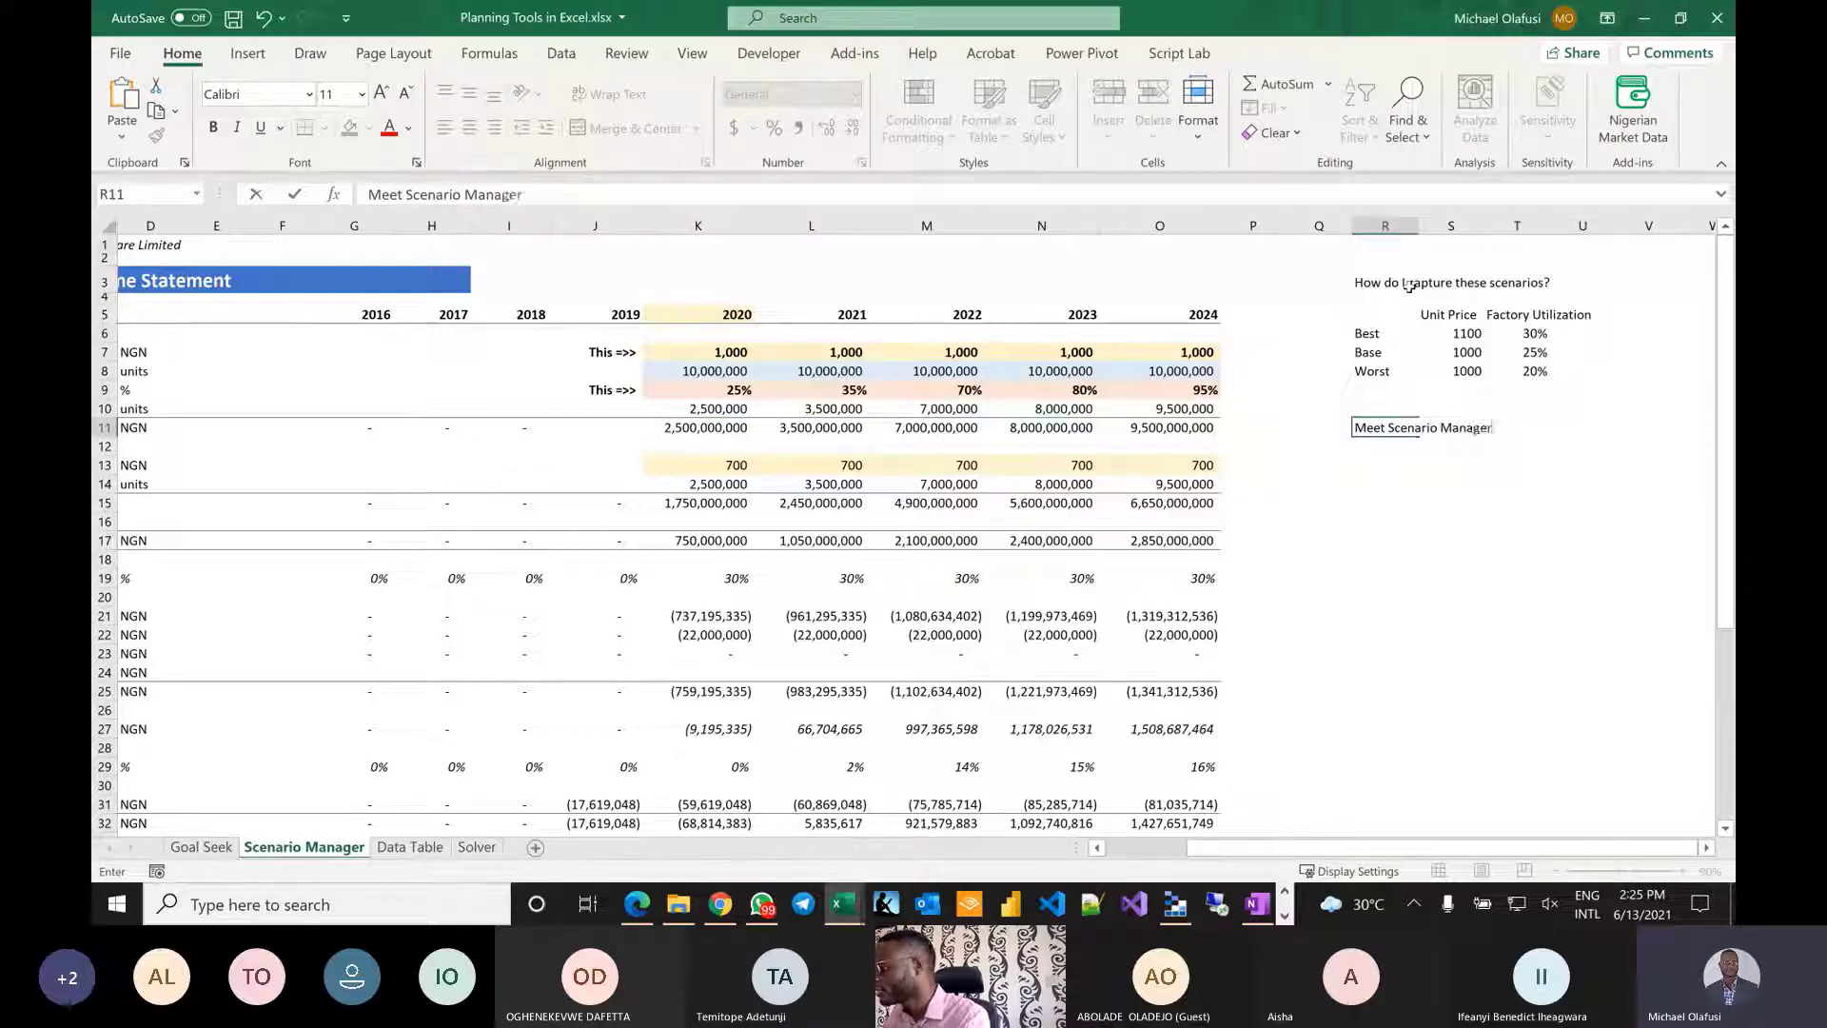
pyautogui.press('Return')
pyautogui.press('Up')
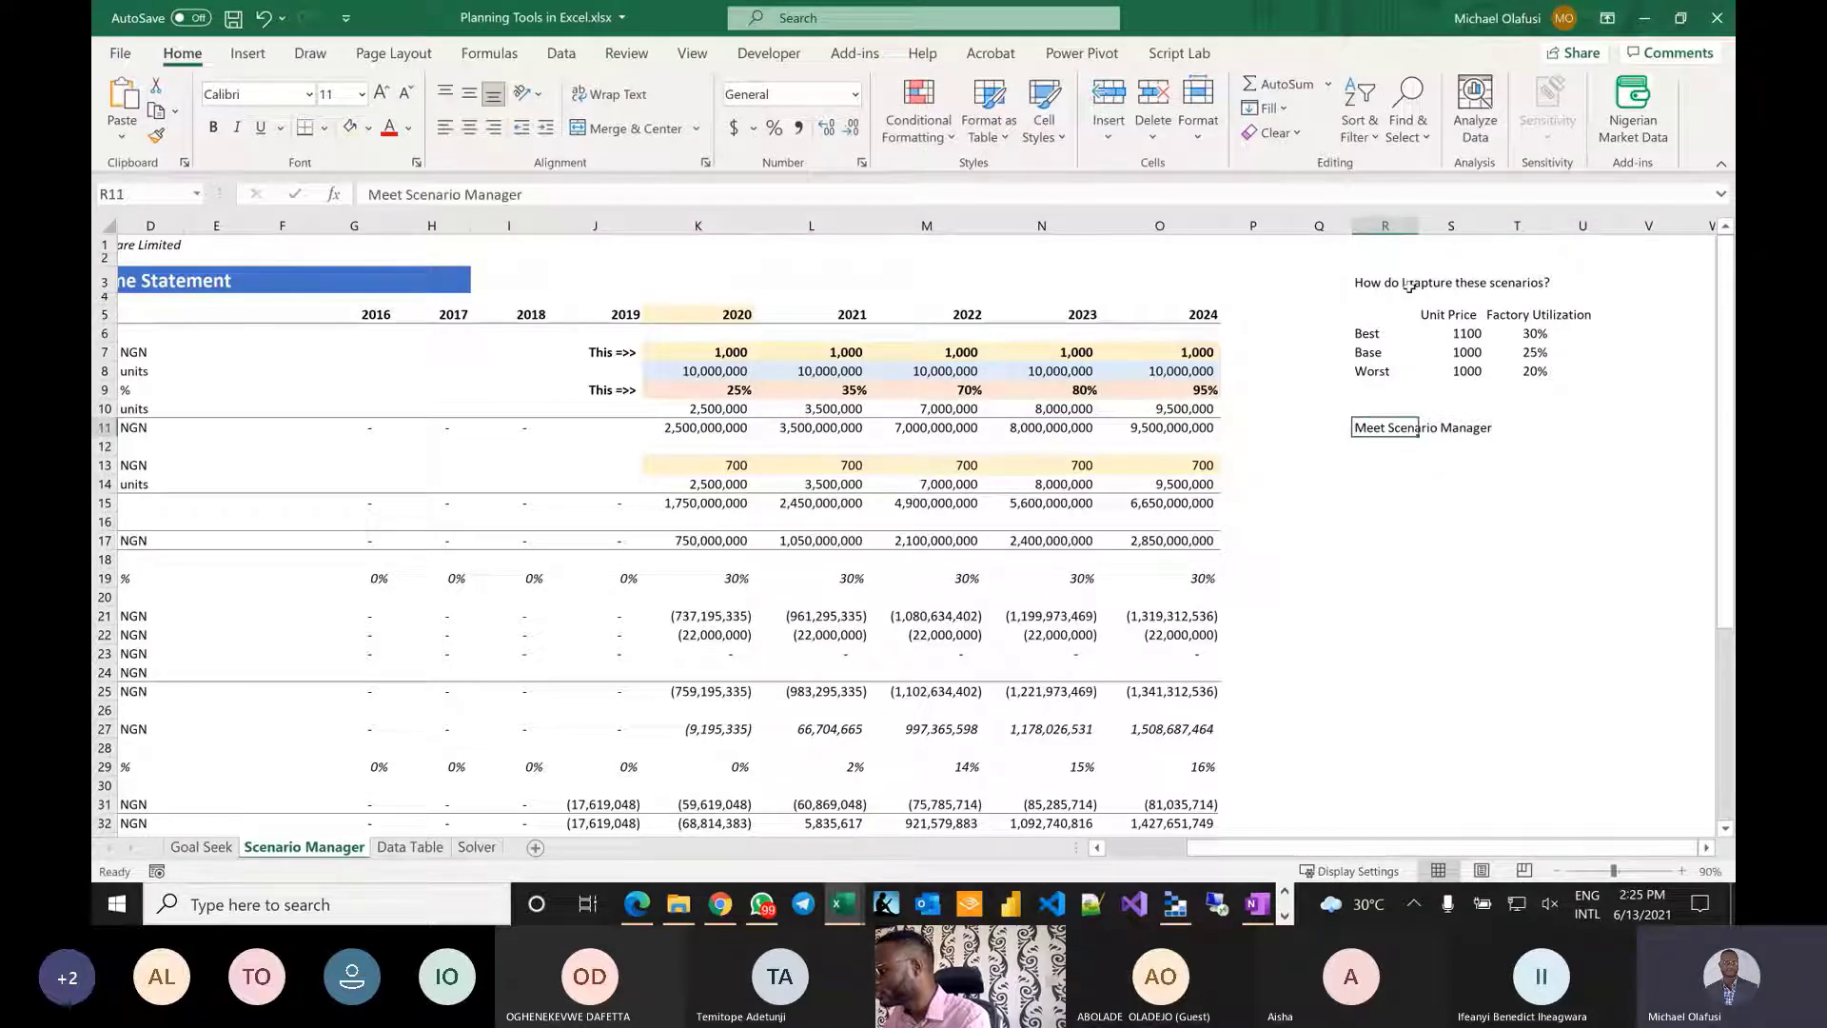
pyautogui.hotkey('ctrl', 'b')
pyautogui.click(1408, 574)
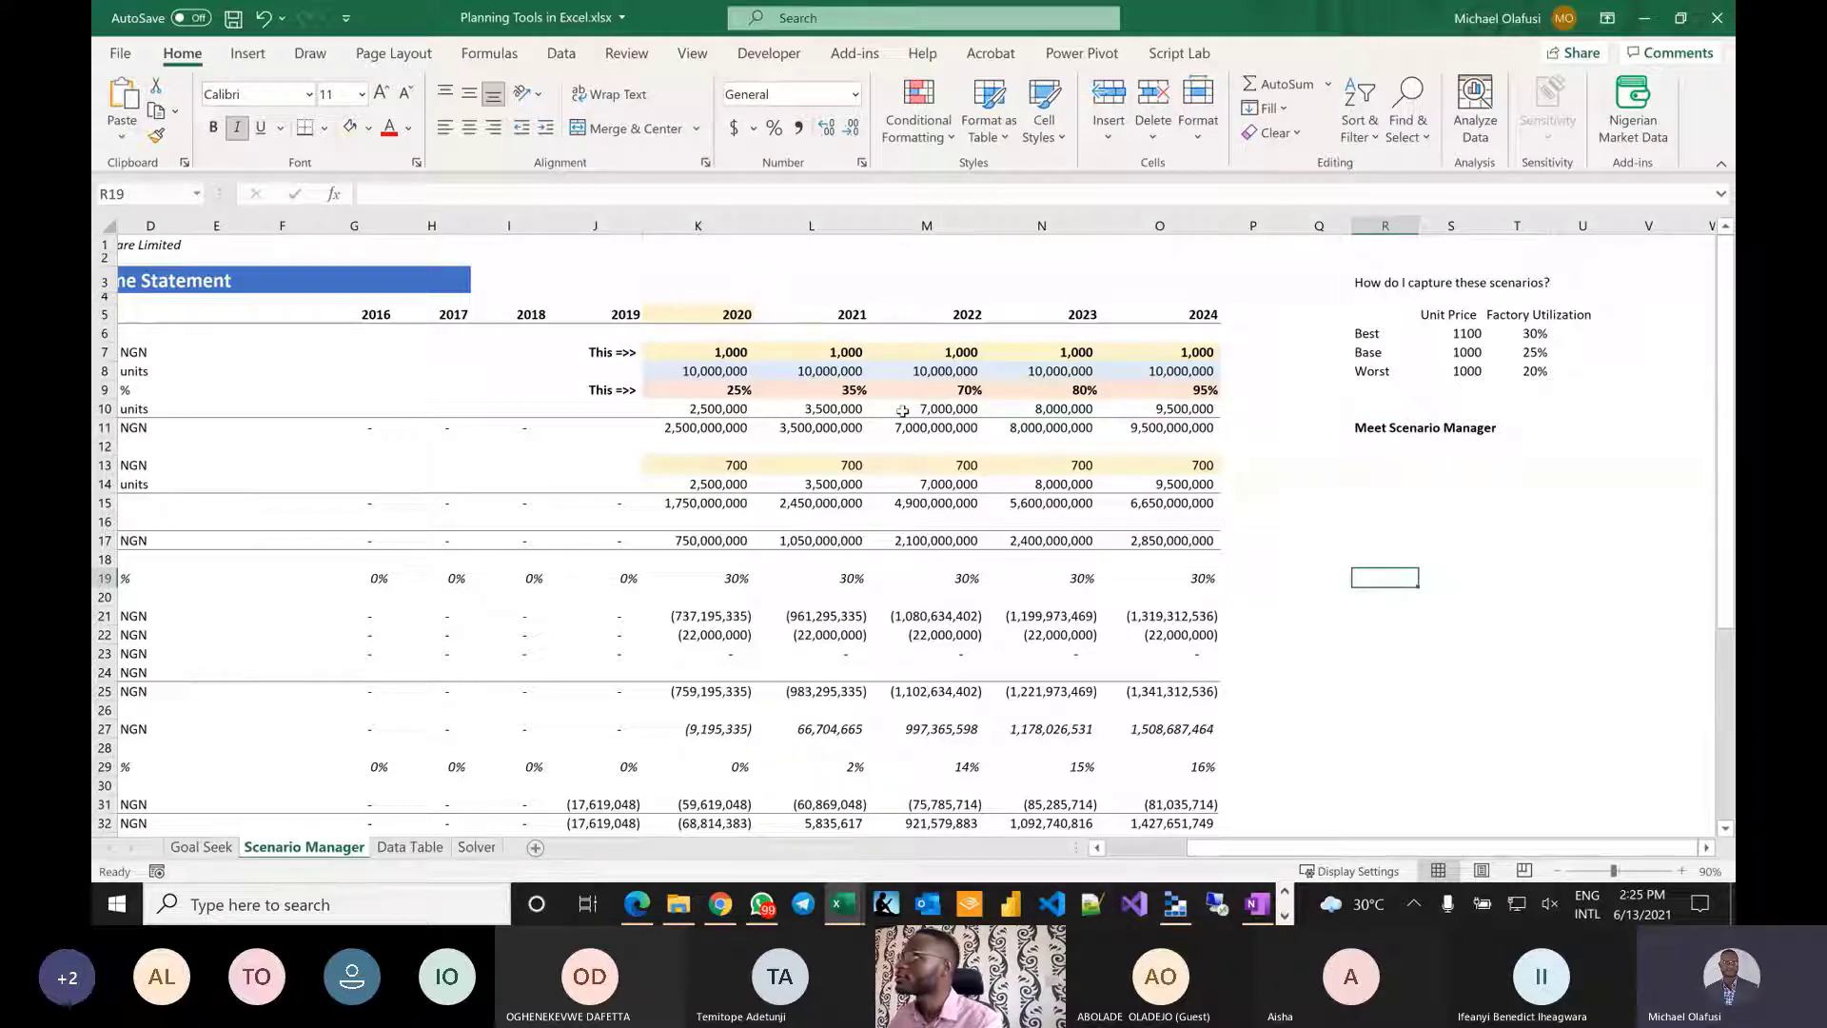
# Open the What-If Scenario Manager dialog and reposition it so the scenario table stays readable.
pyautogui.hscroll(-1, 902, 411)
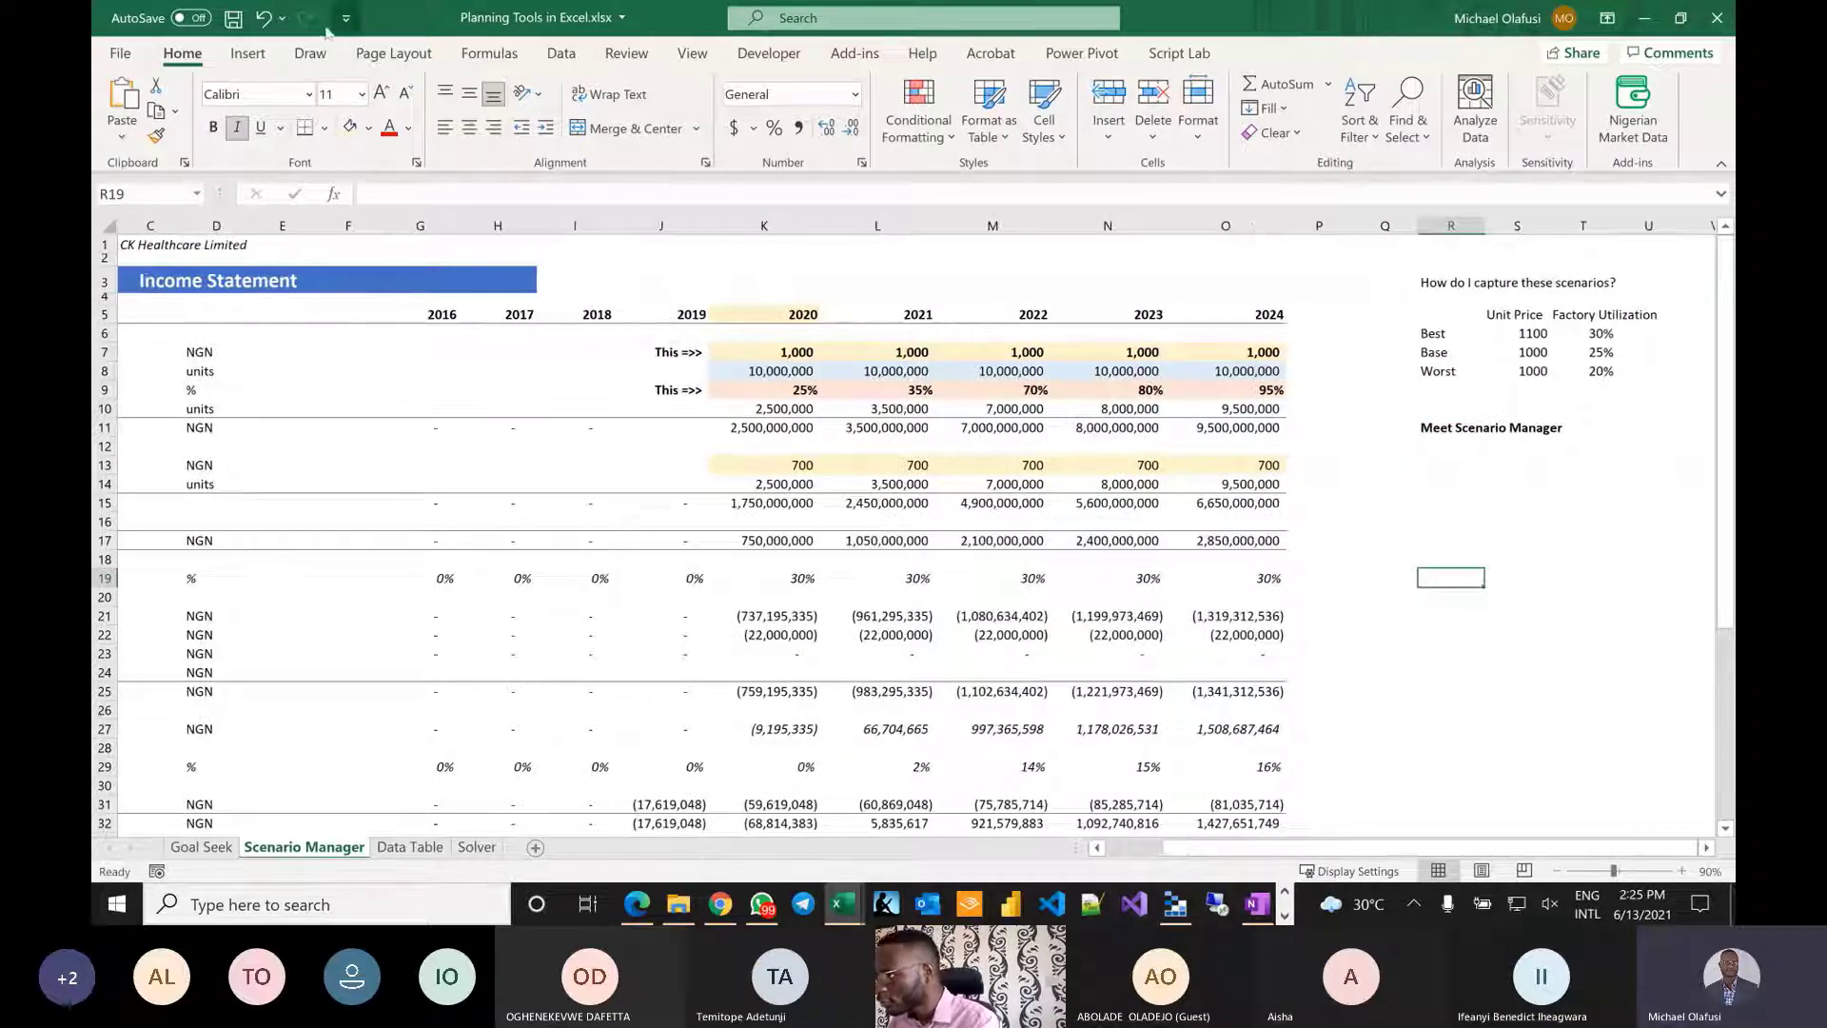
pyautogui.click(557, 59)
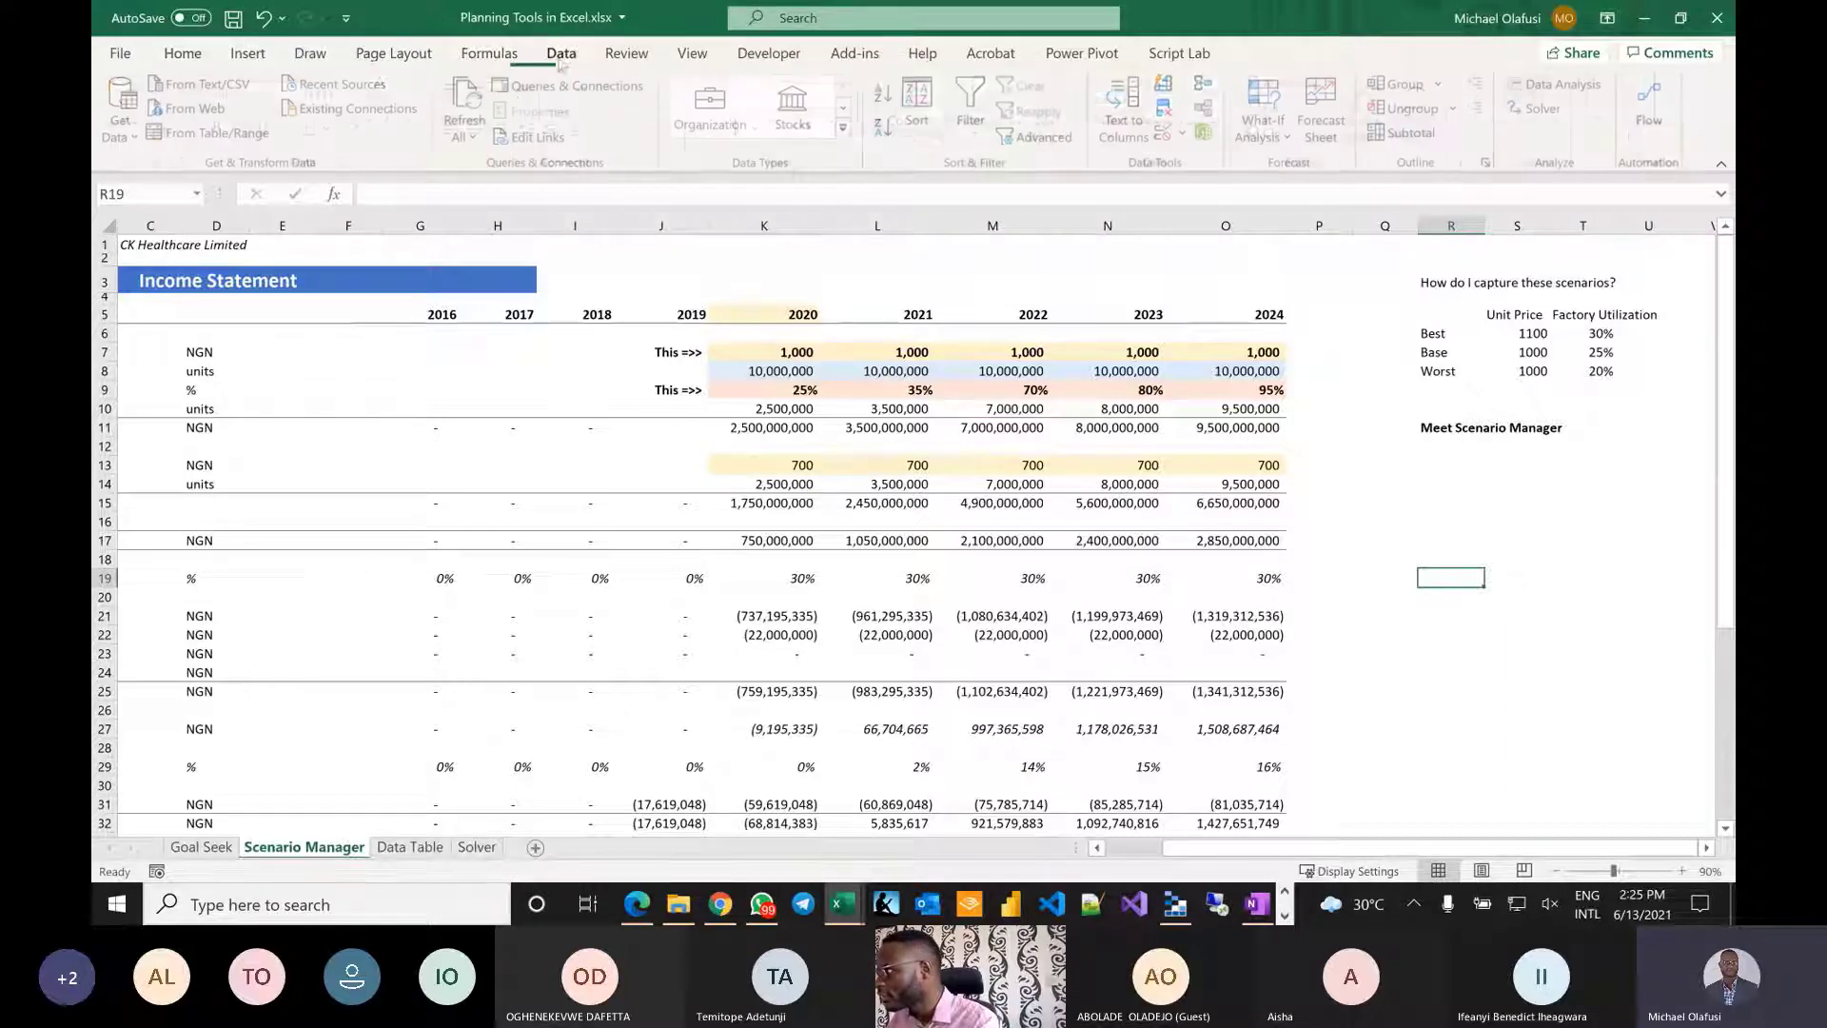
pyautogui.click(1265, 122)
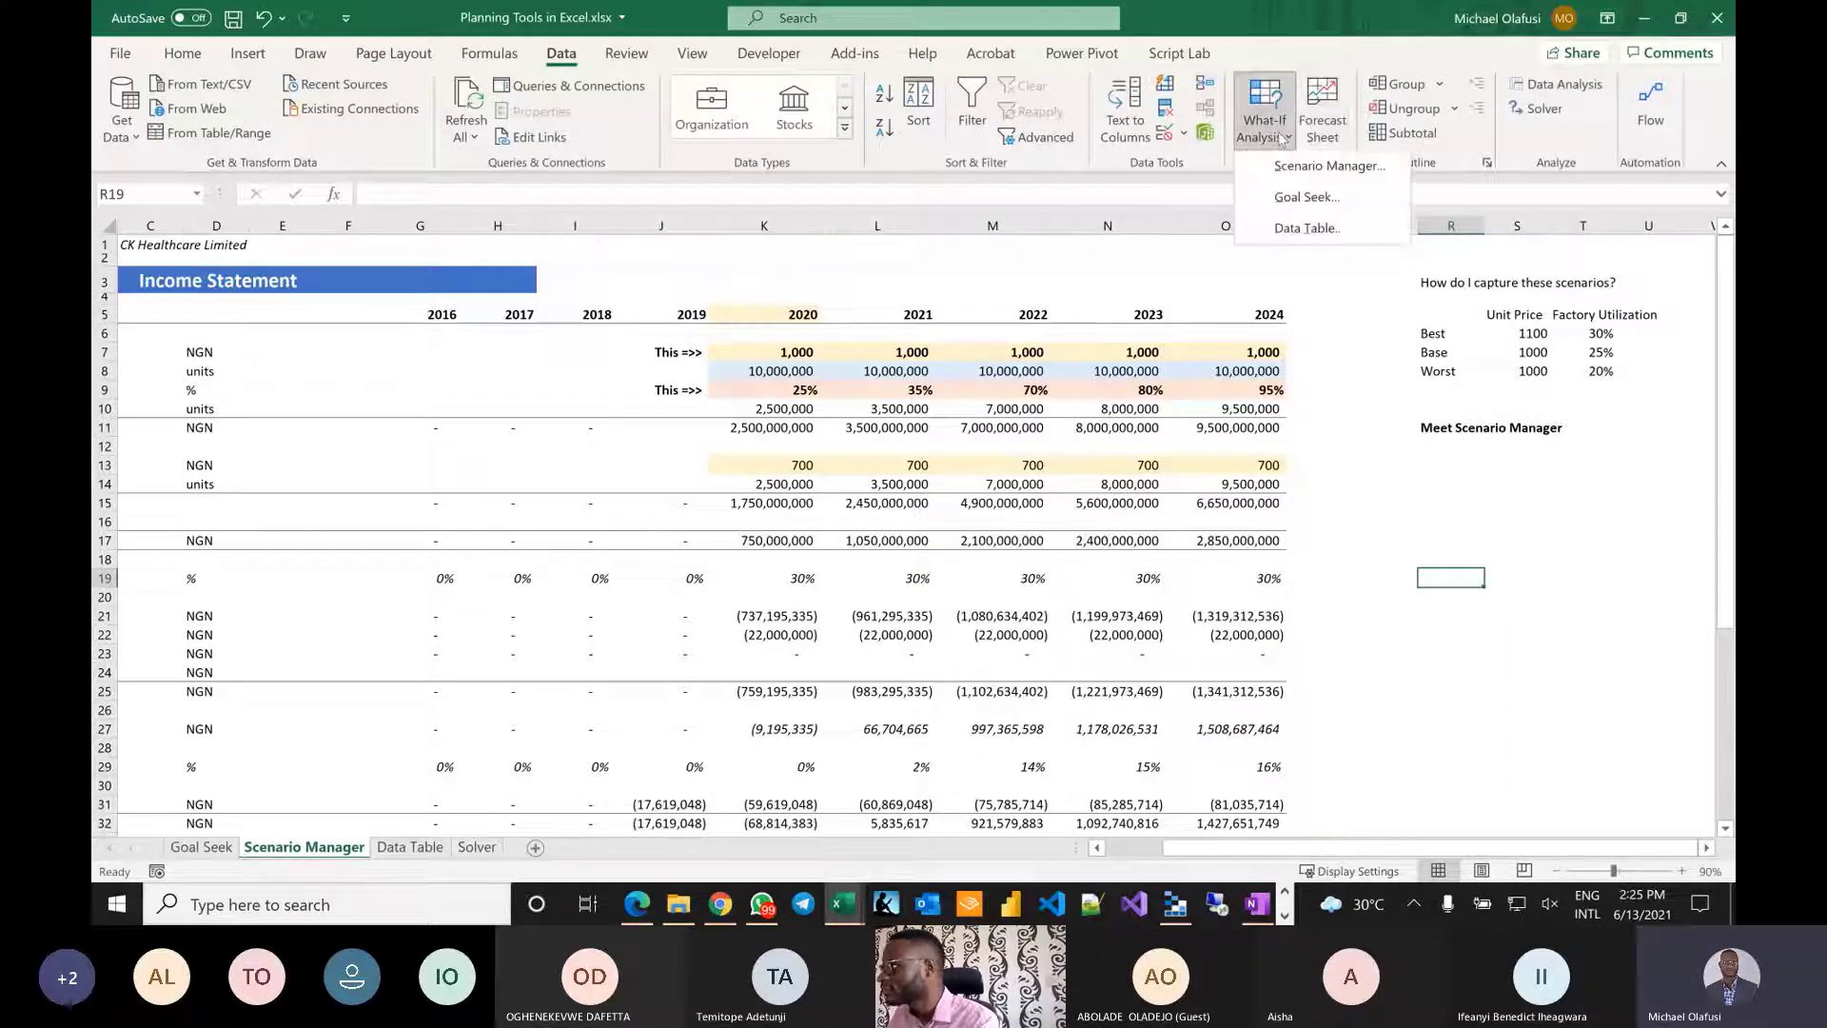
pyautogui.click(1329, 168)
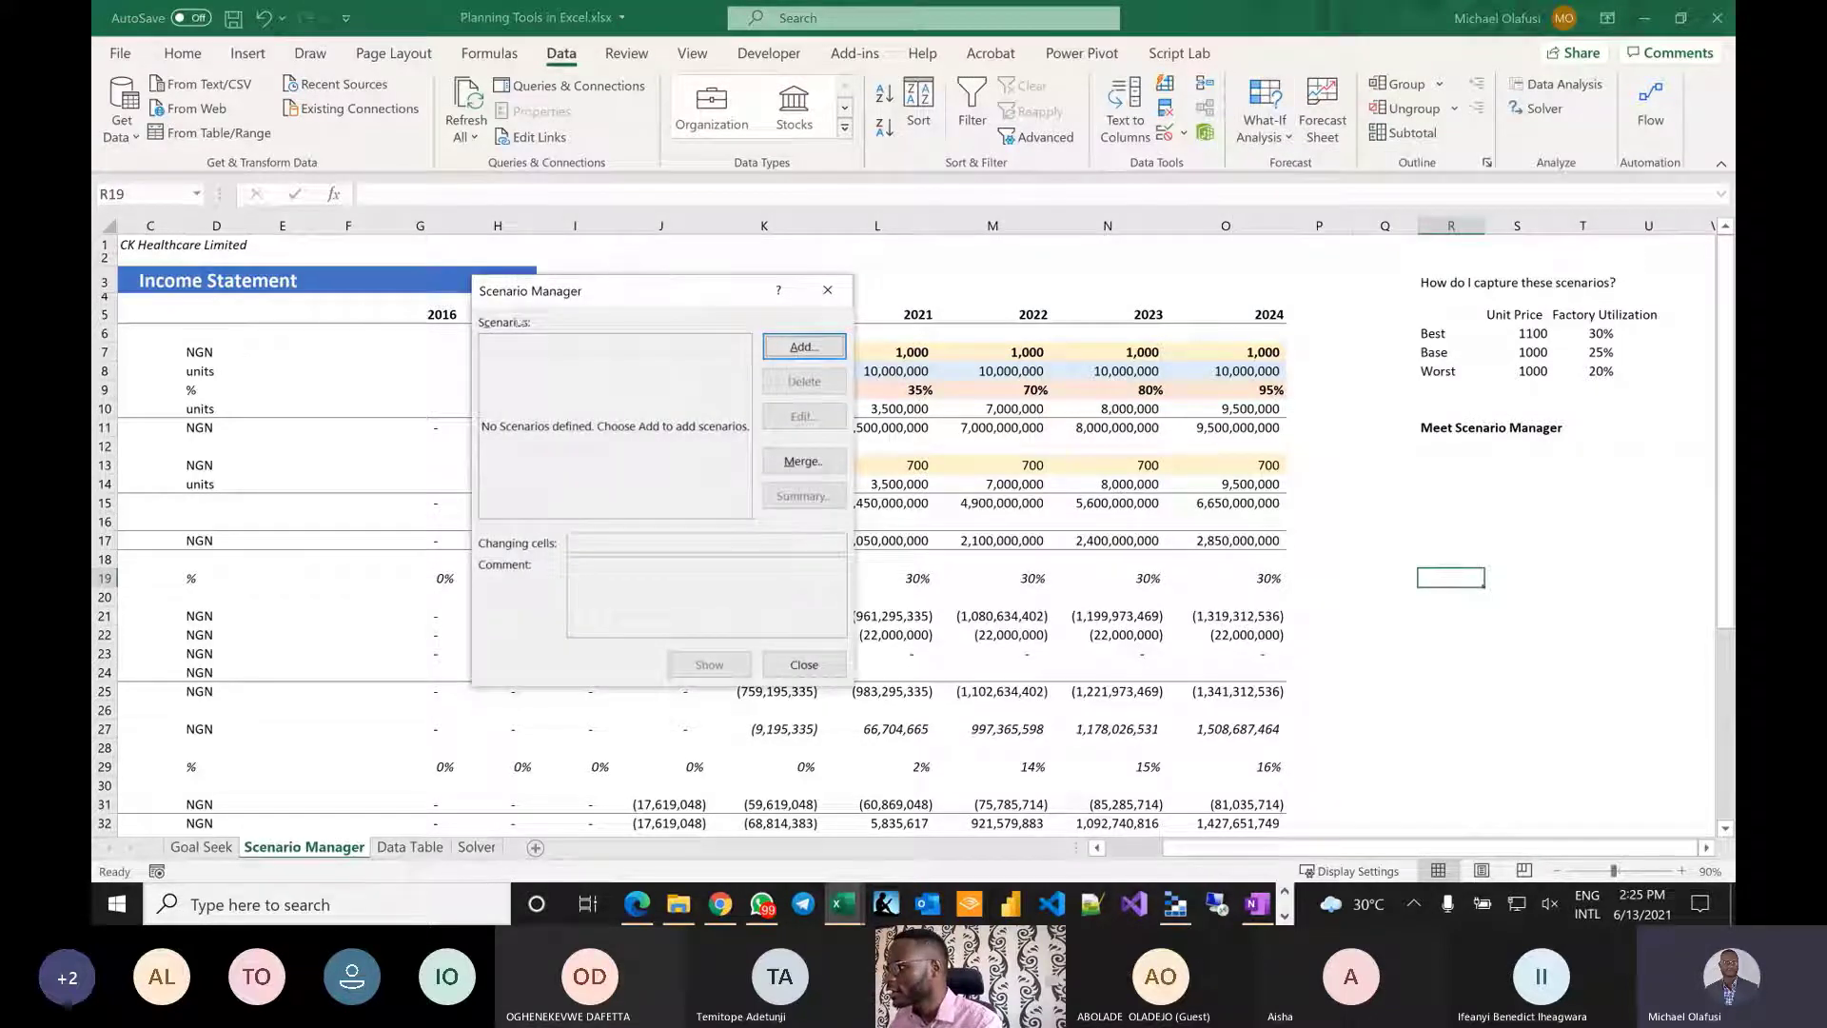
pyautogui.moveTo(637, 294); pyautogui.dragTo(835, 362)
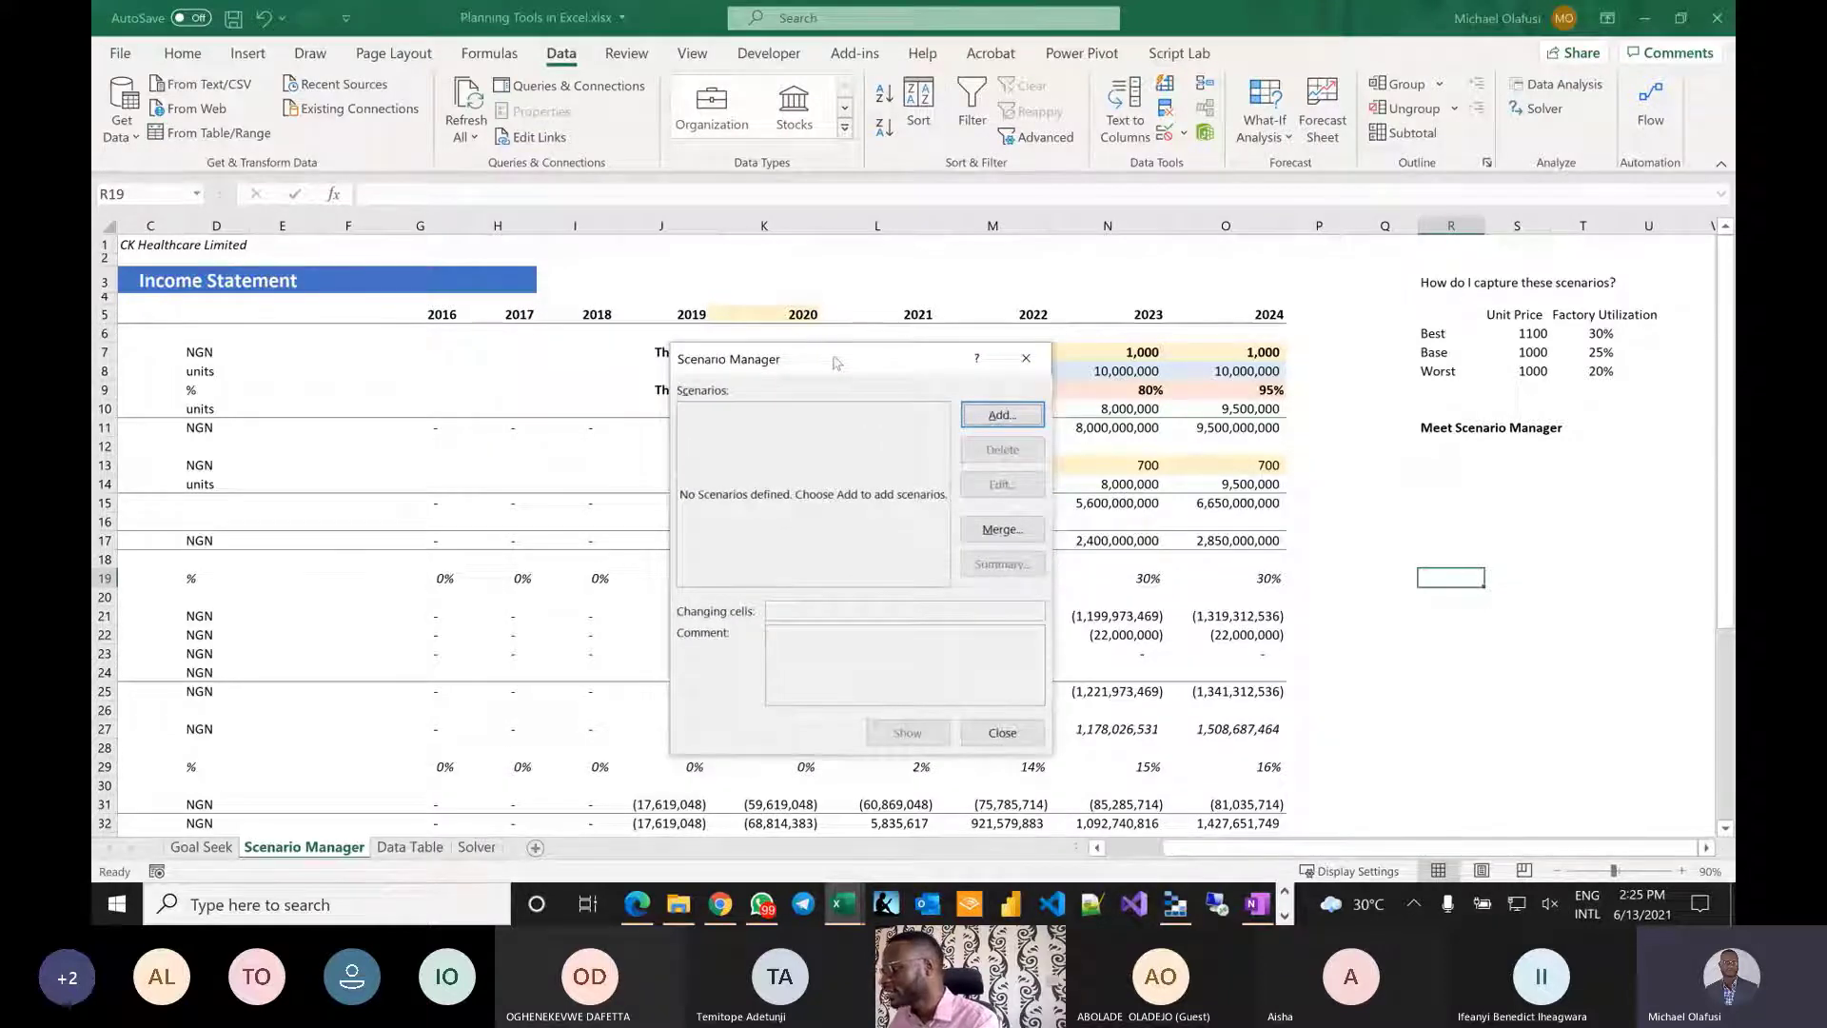
pyautogui.hotkey('alt', 'Tab')
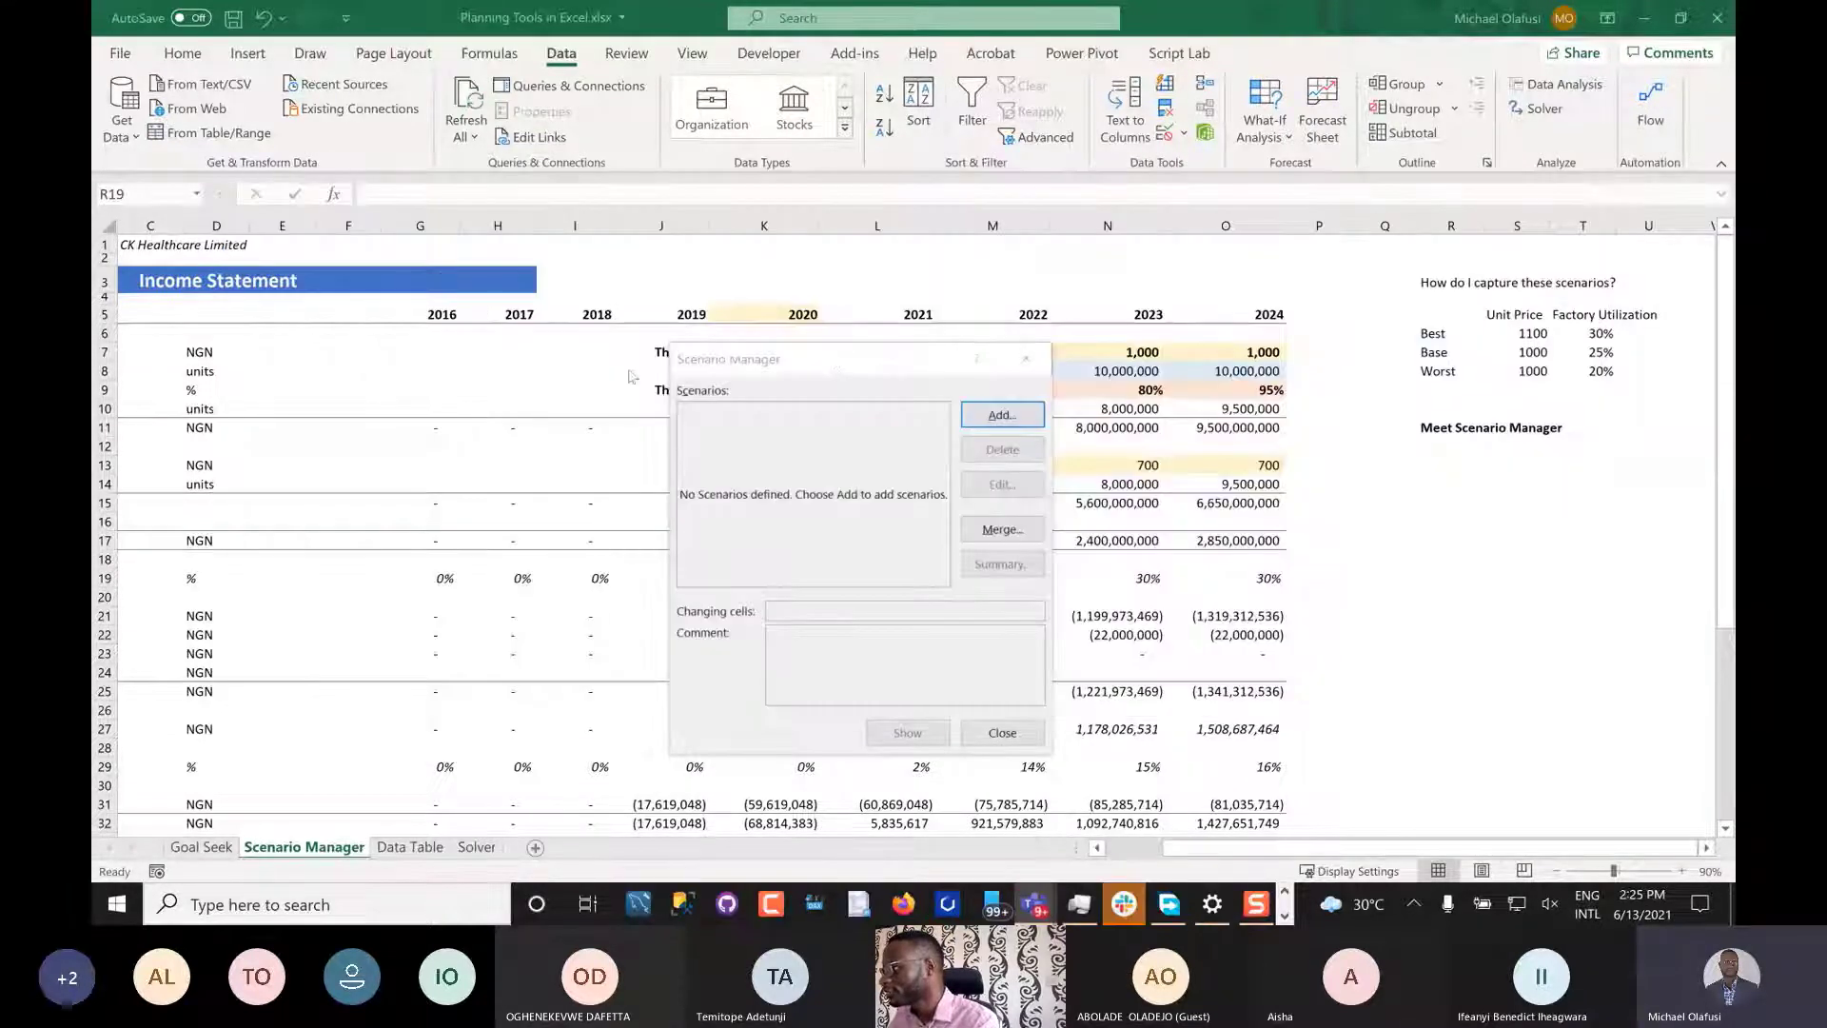
pyautogui.moveTo(808, 369); pyautogui.dragTo(767, 332)
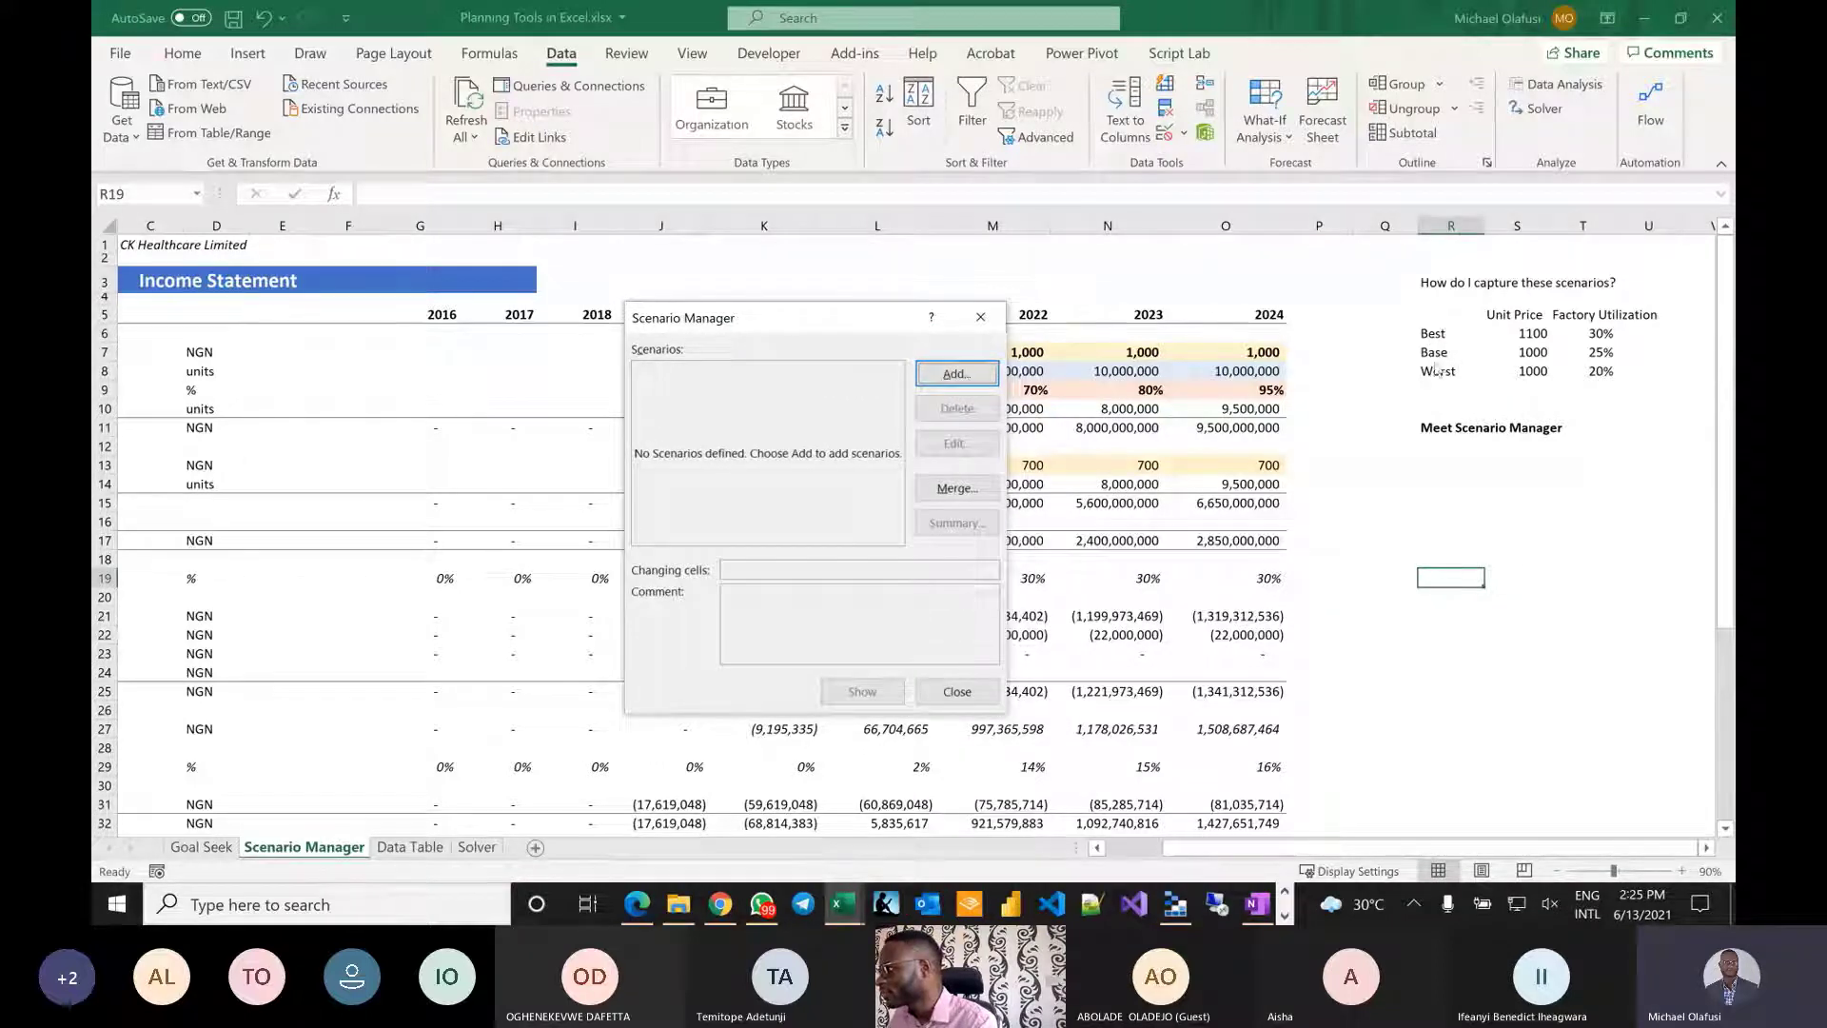
# Add a scenario named "Best" with the 2020 Unit Price cell K7 and Factory Utilization cell K9 as changing cells.
pyautogui.click(956, 375)
pyautogui.write('Best')
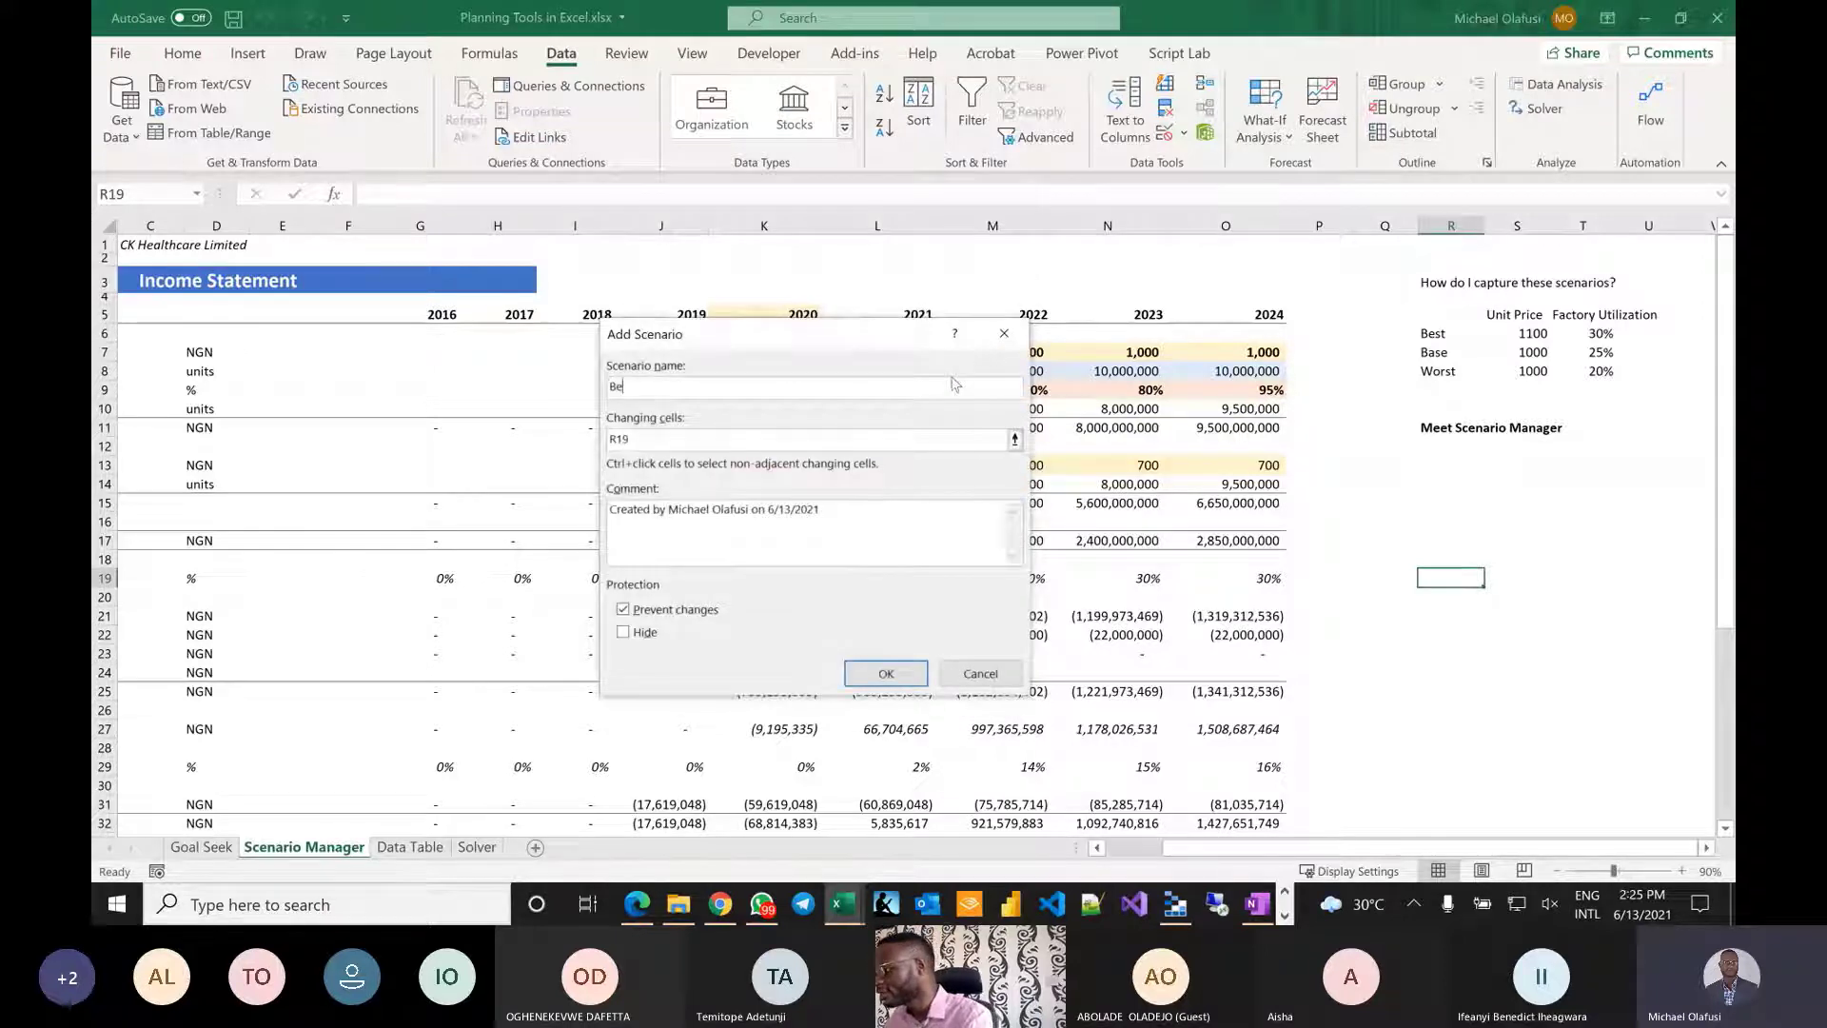
pyautogui.click(652, 445)
pyautogui.press('BackSpace')
pyautogui.press('BackSpace')
pyautogui.press('BackSpace')
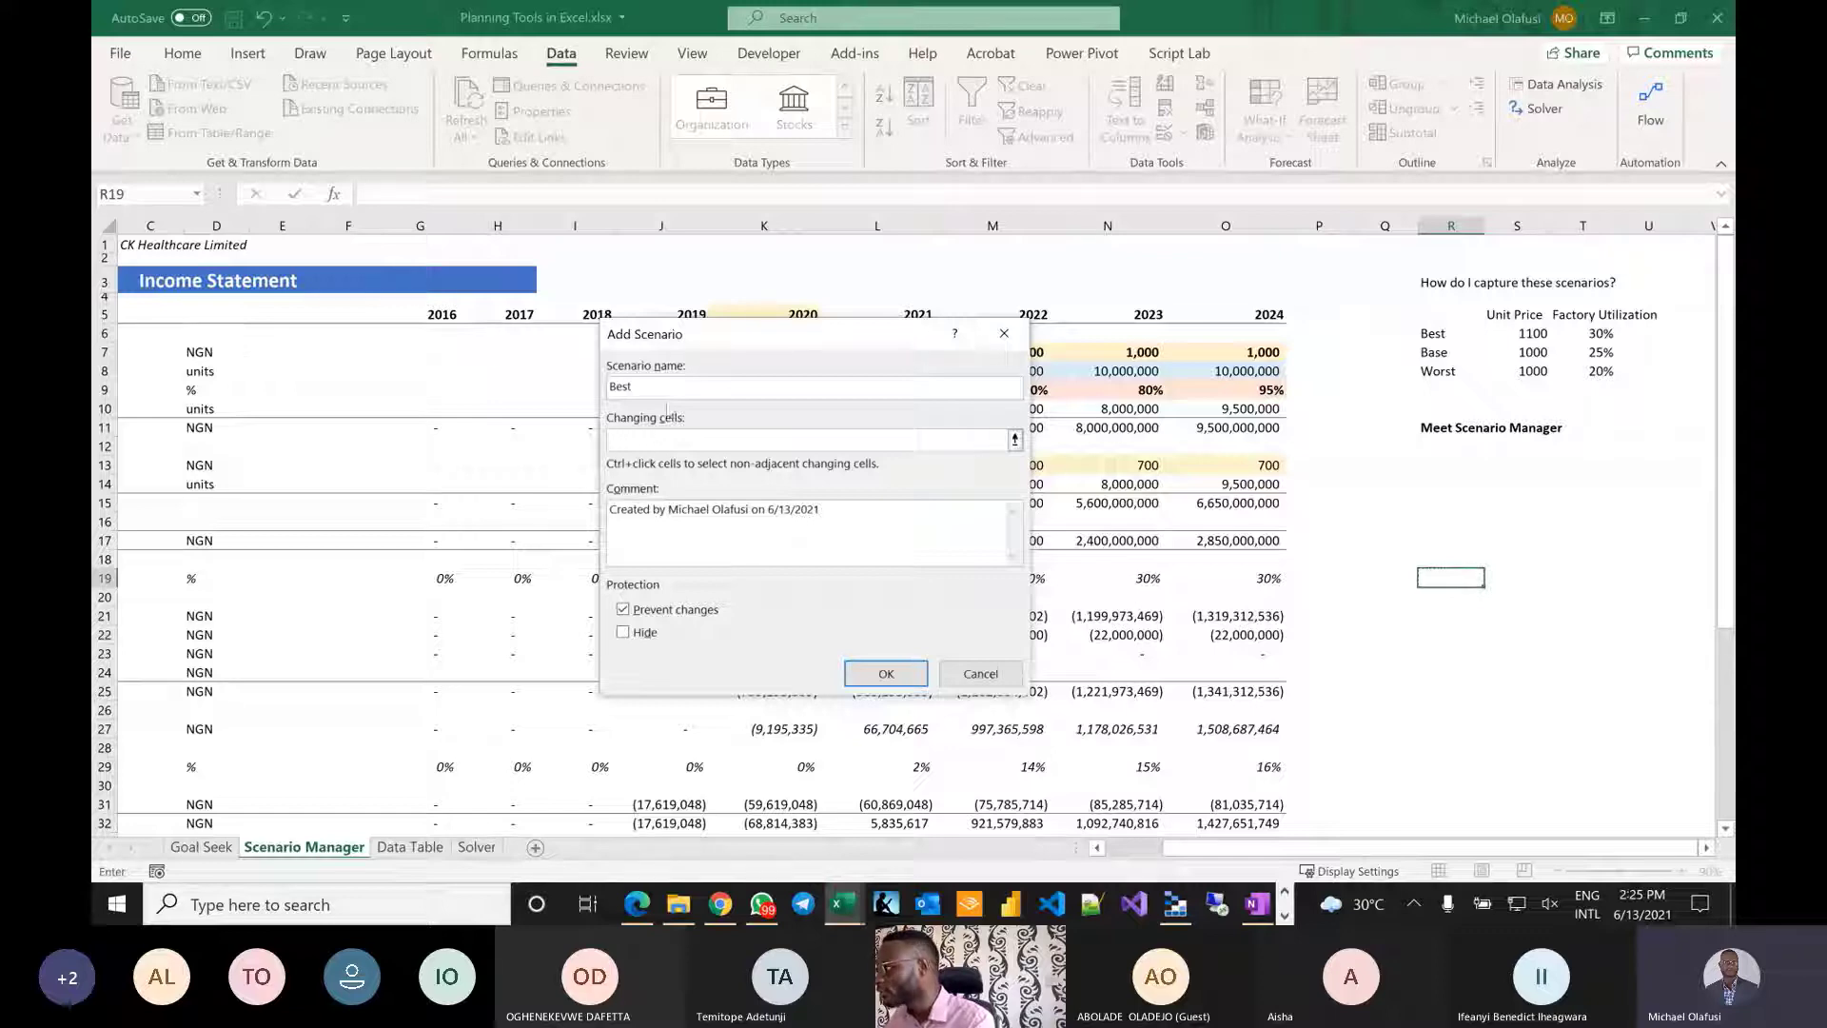
pyautogui.moveTo(781, 336); pyautogui.dragTo(566, 499)
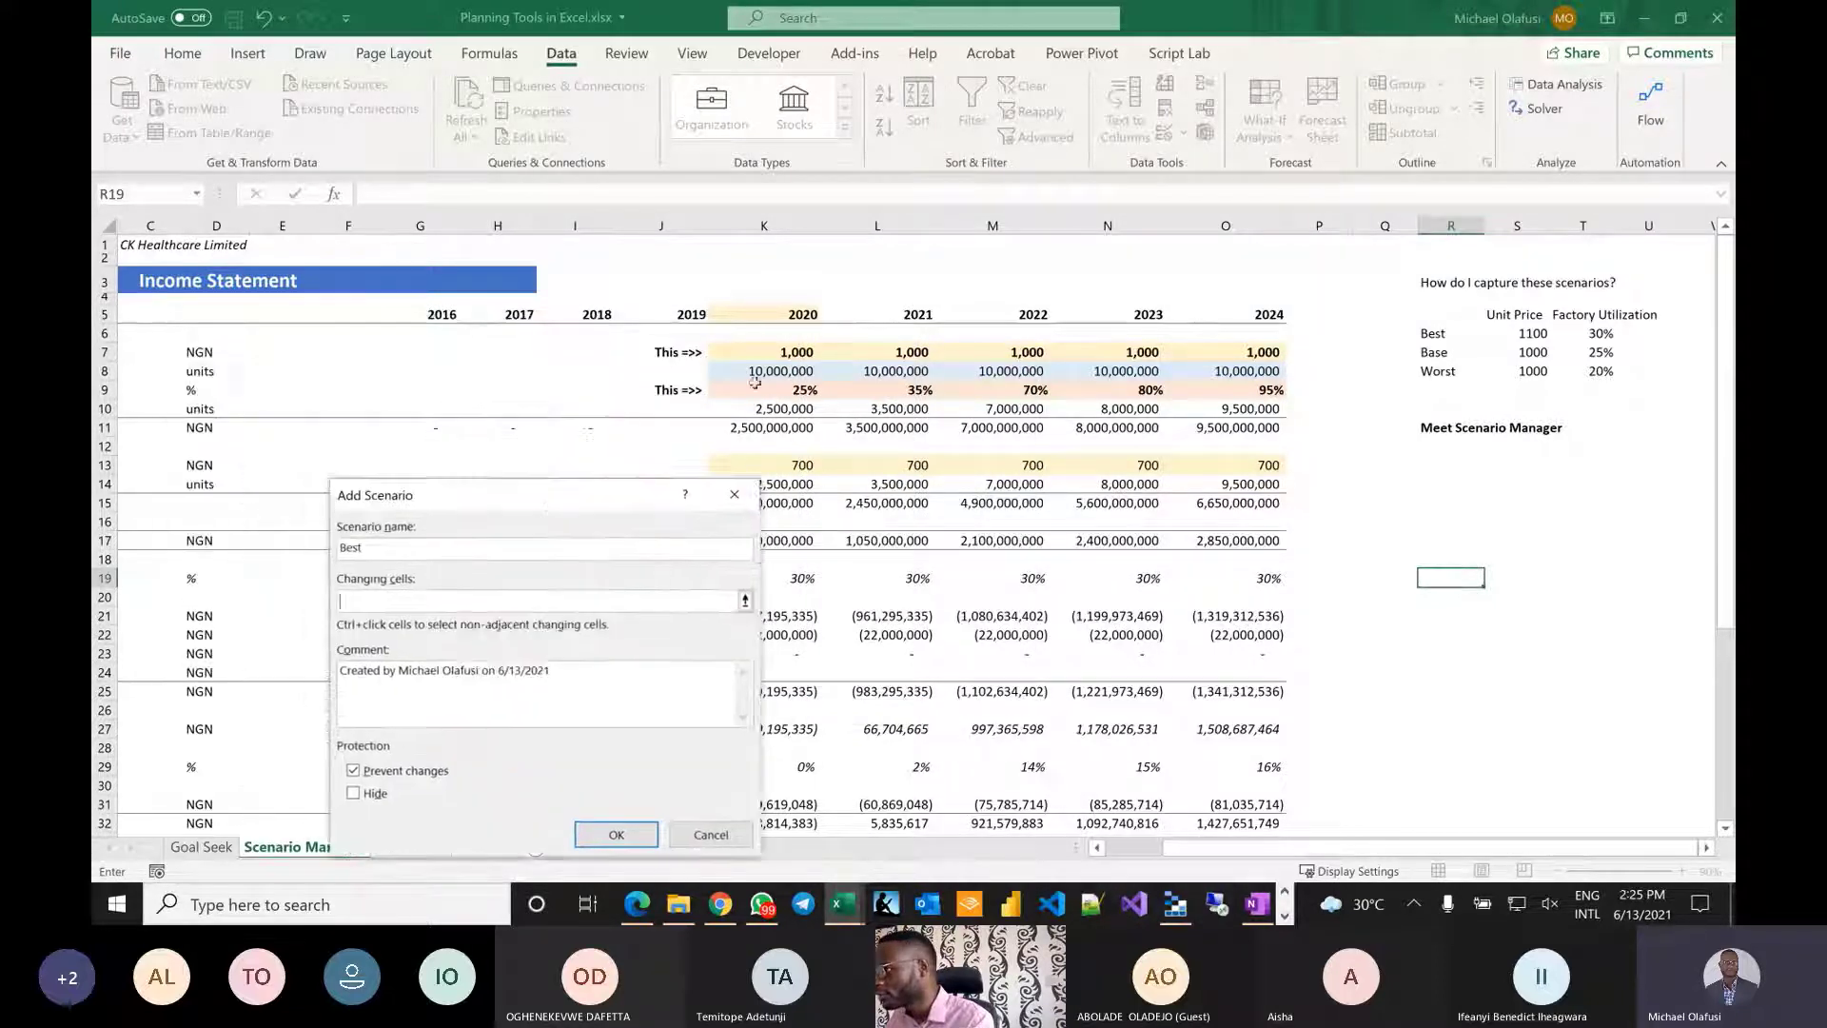
pyautogui.click(766, 353)
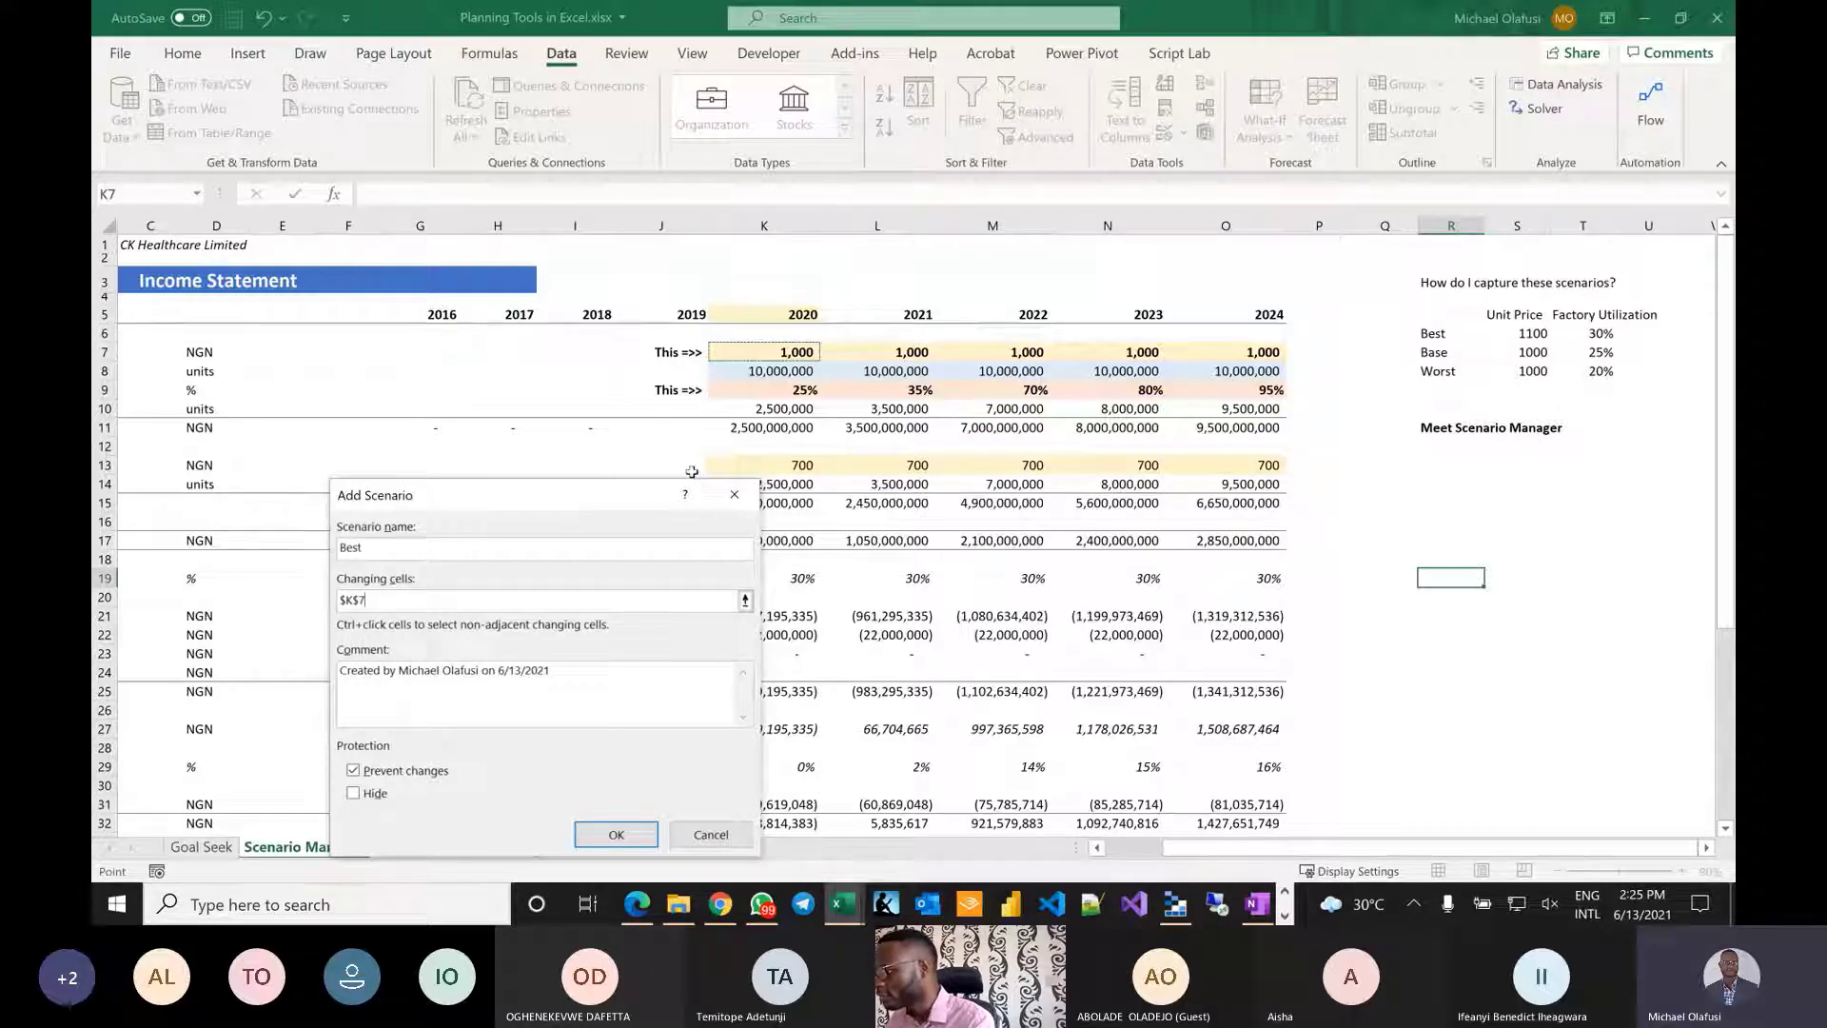
pyautogui.write(',')
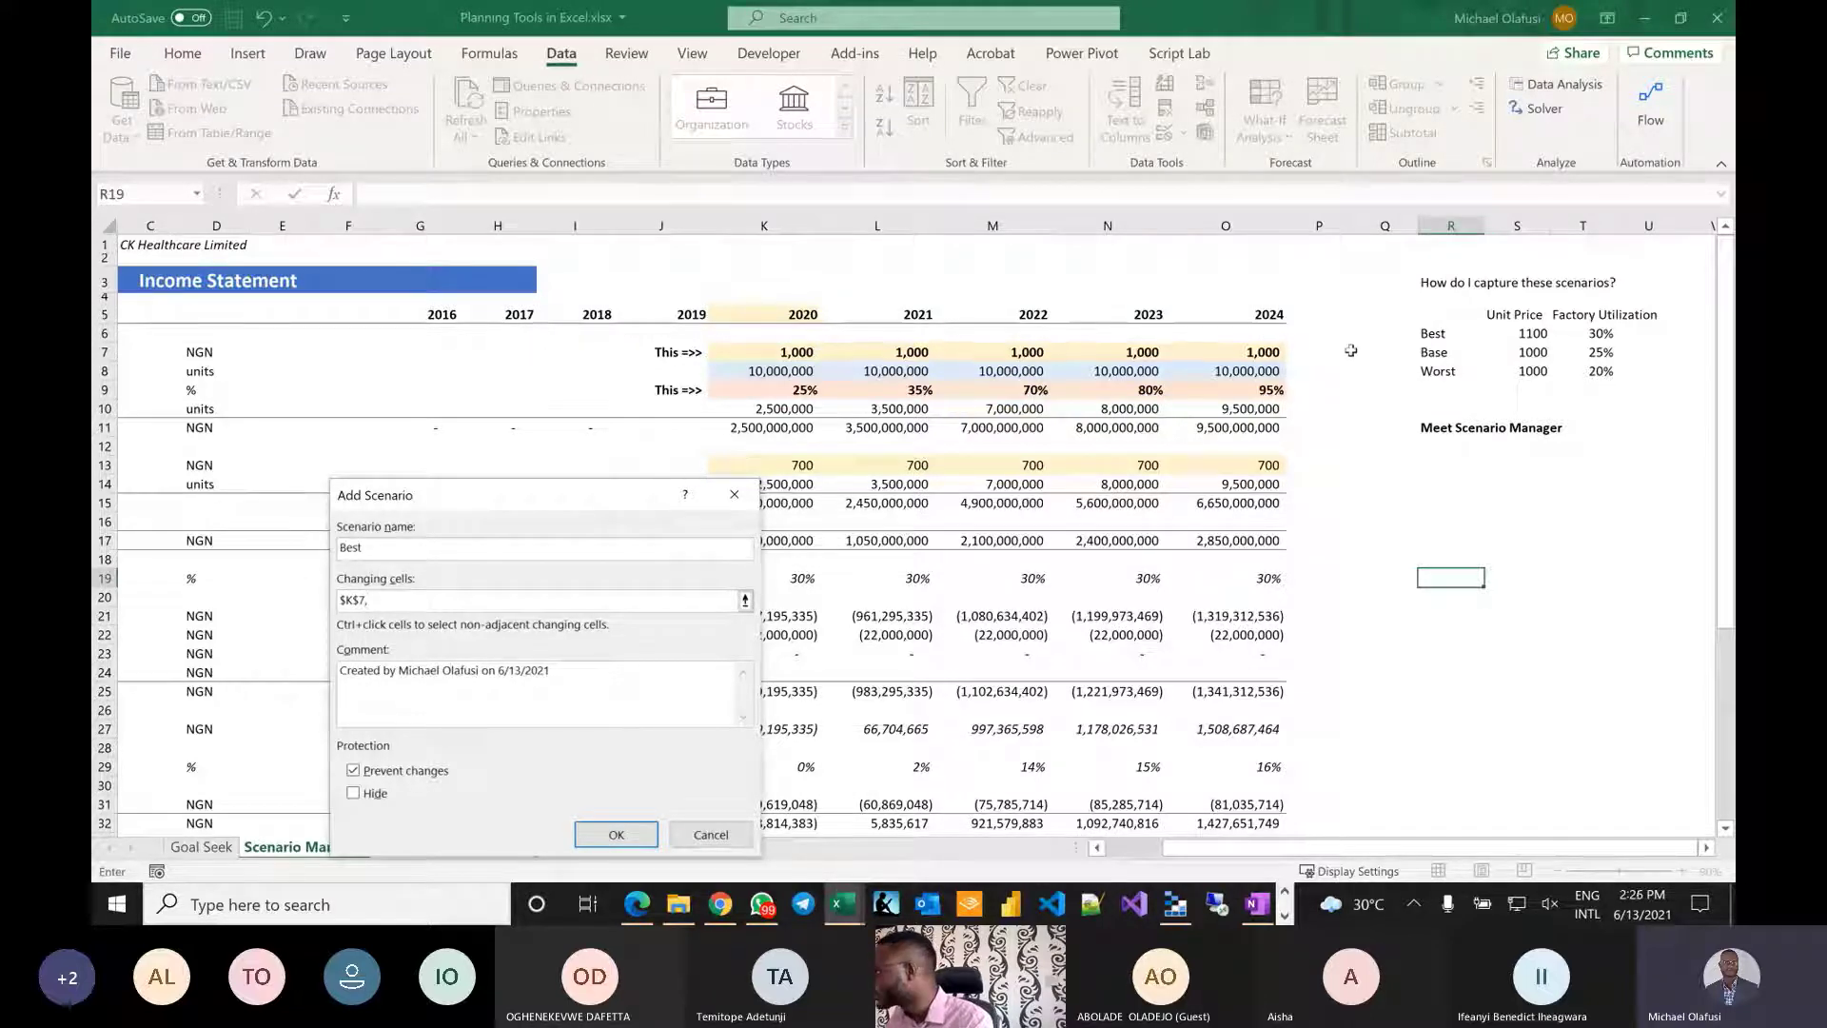
pyautogui.click(793, 390)
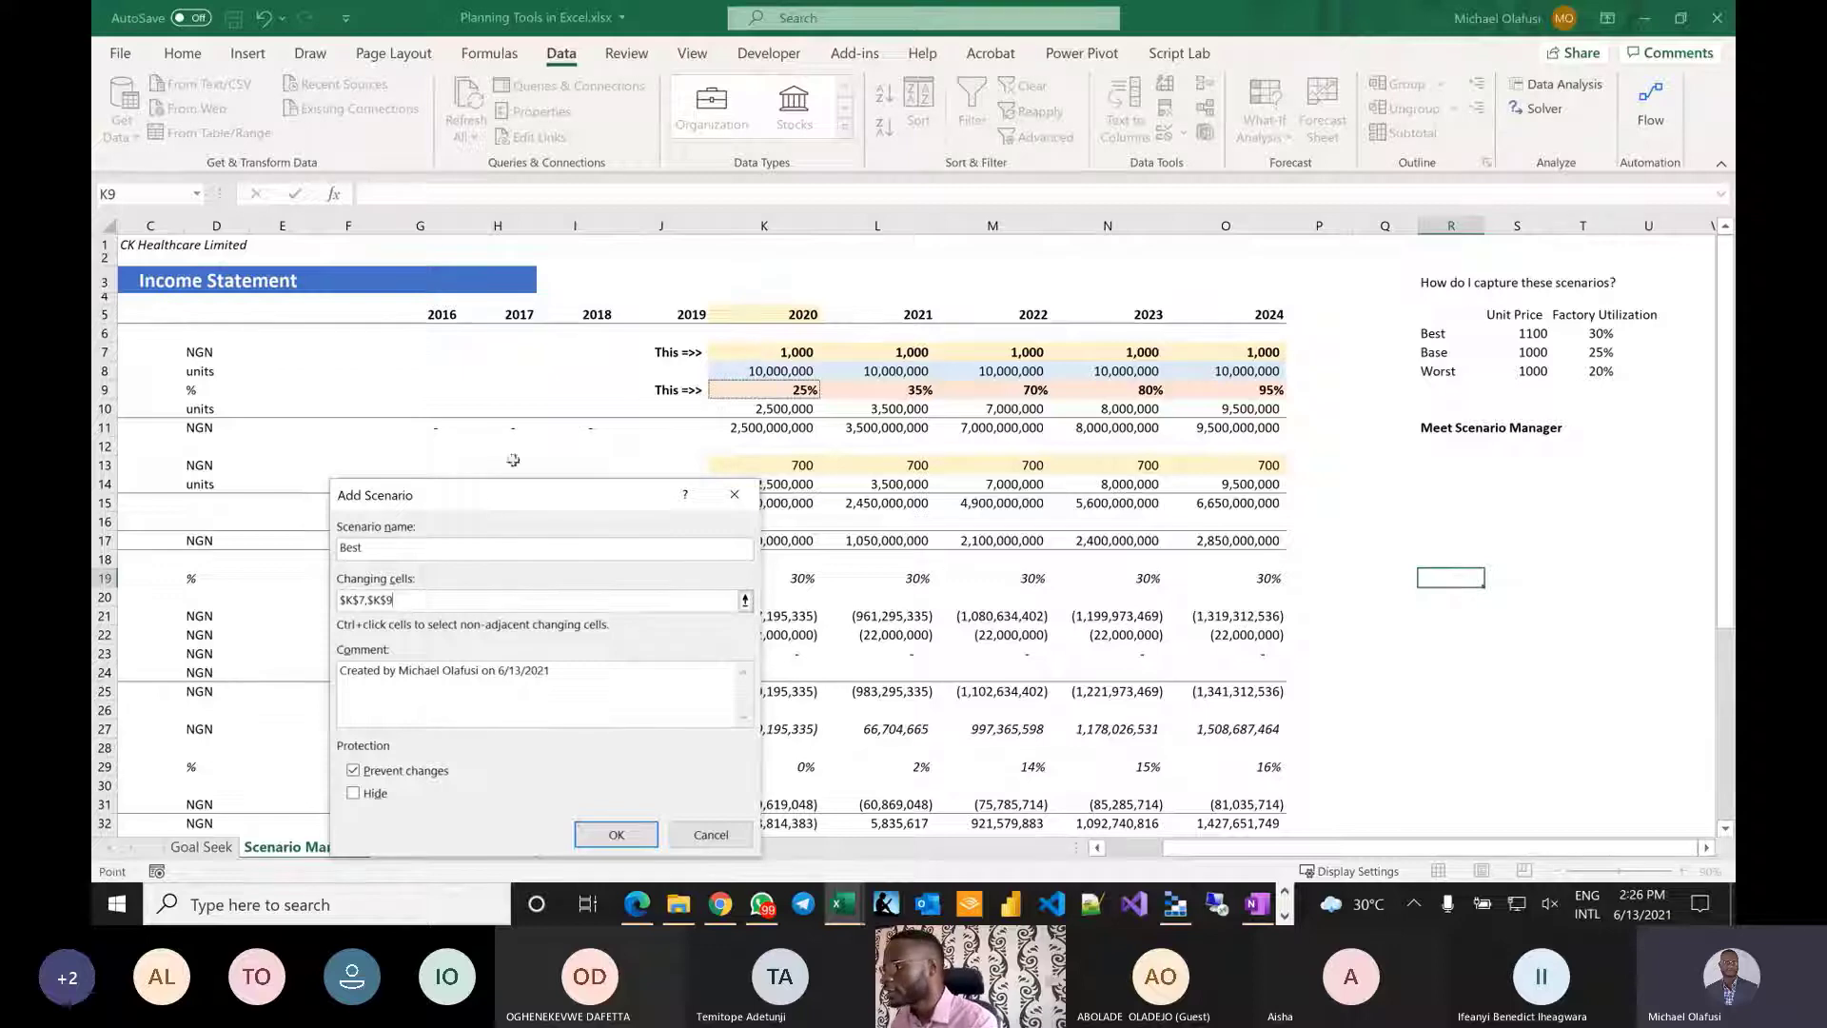
pyautogui.moveTo(484, 499); pyautogui.dragTo(456, 312)
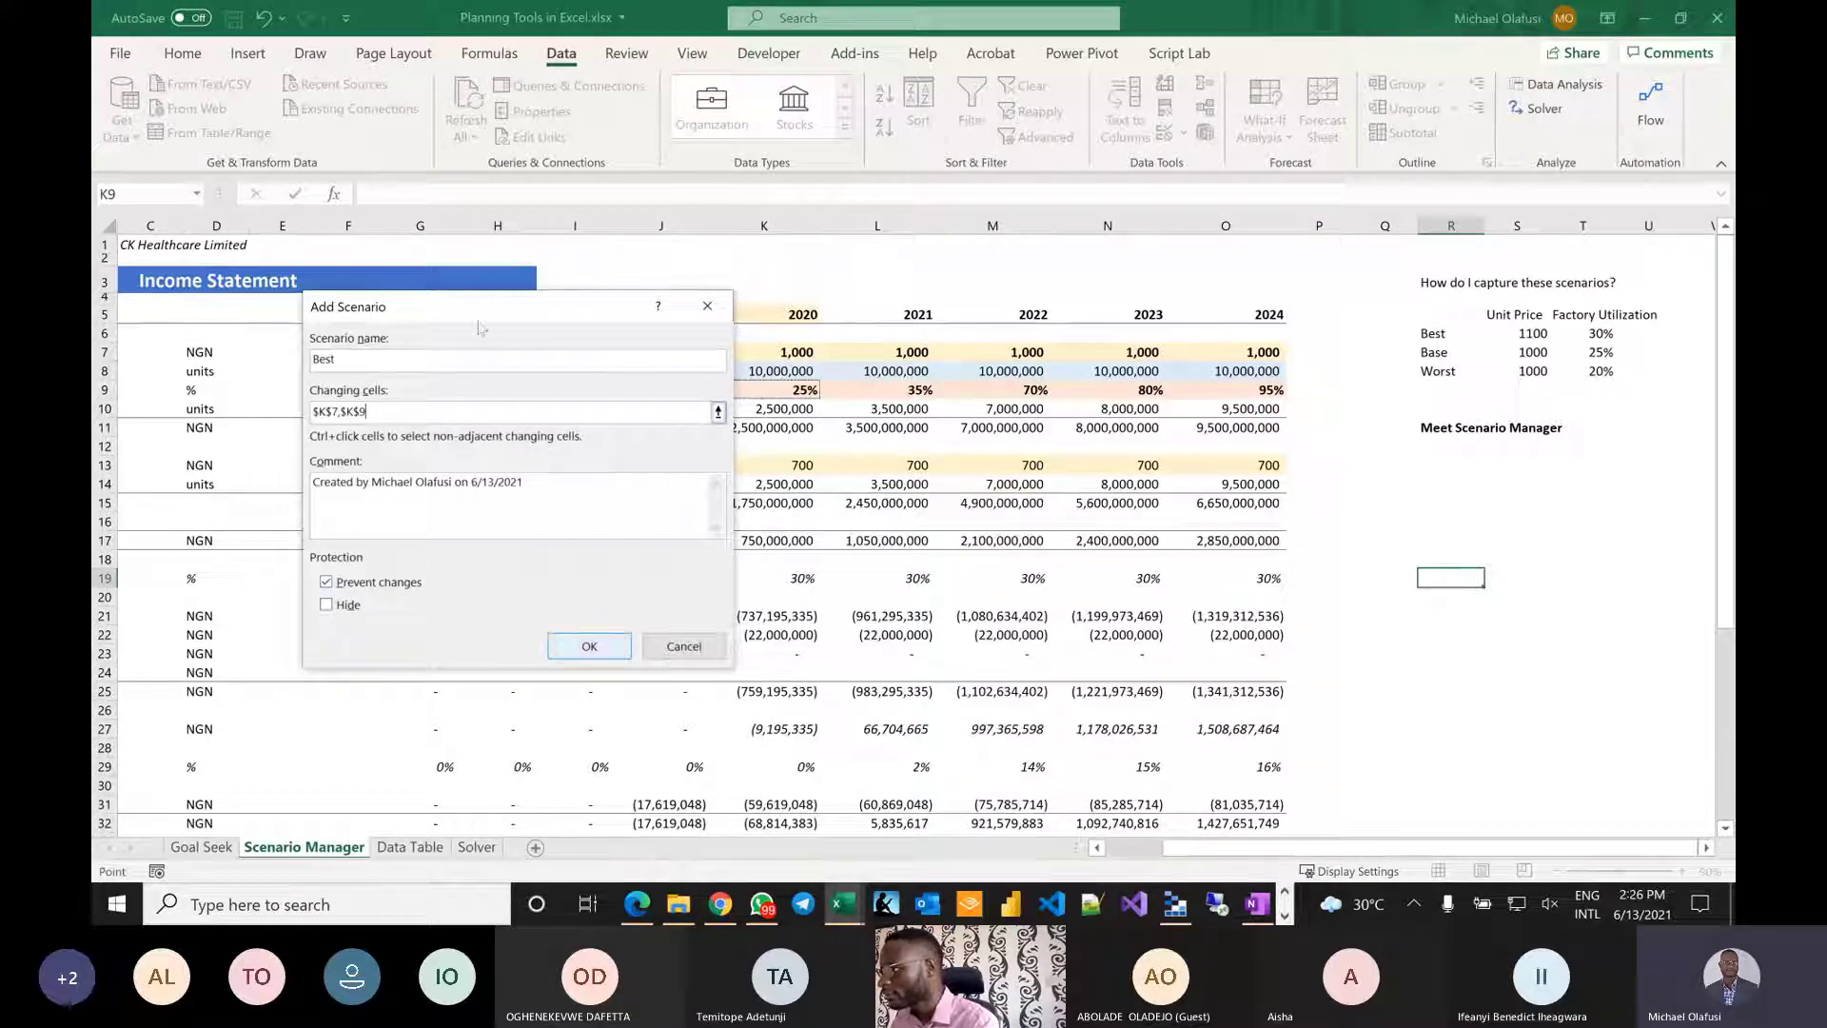
pyautogui.moveTo(510, 302); pyautogui.dragTo(369, 355)
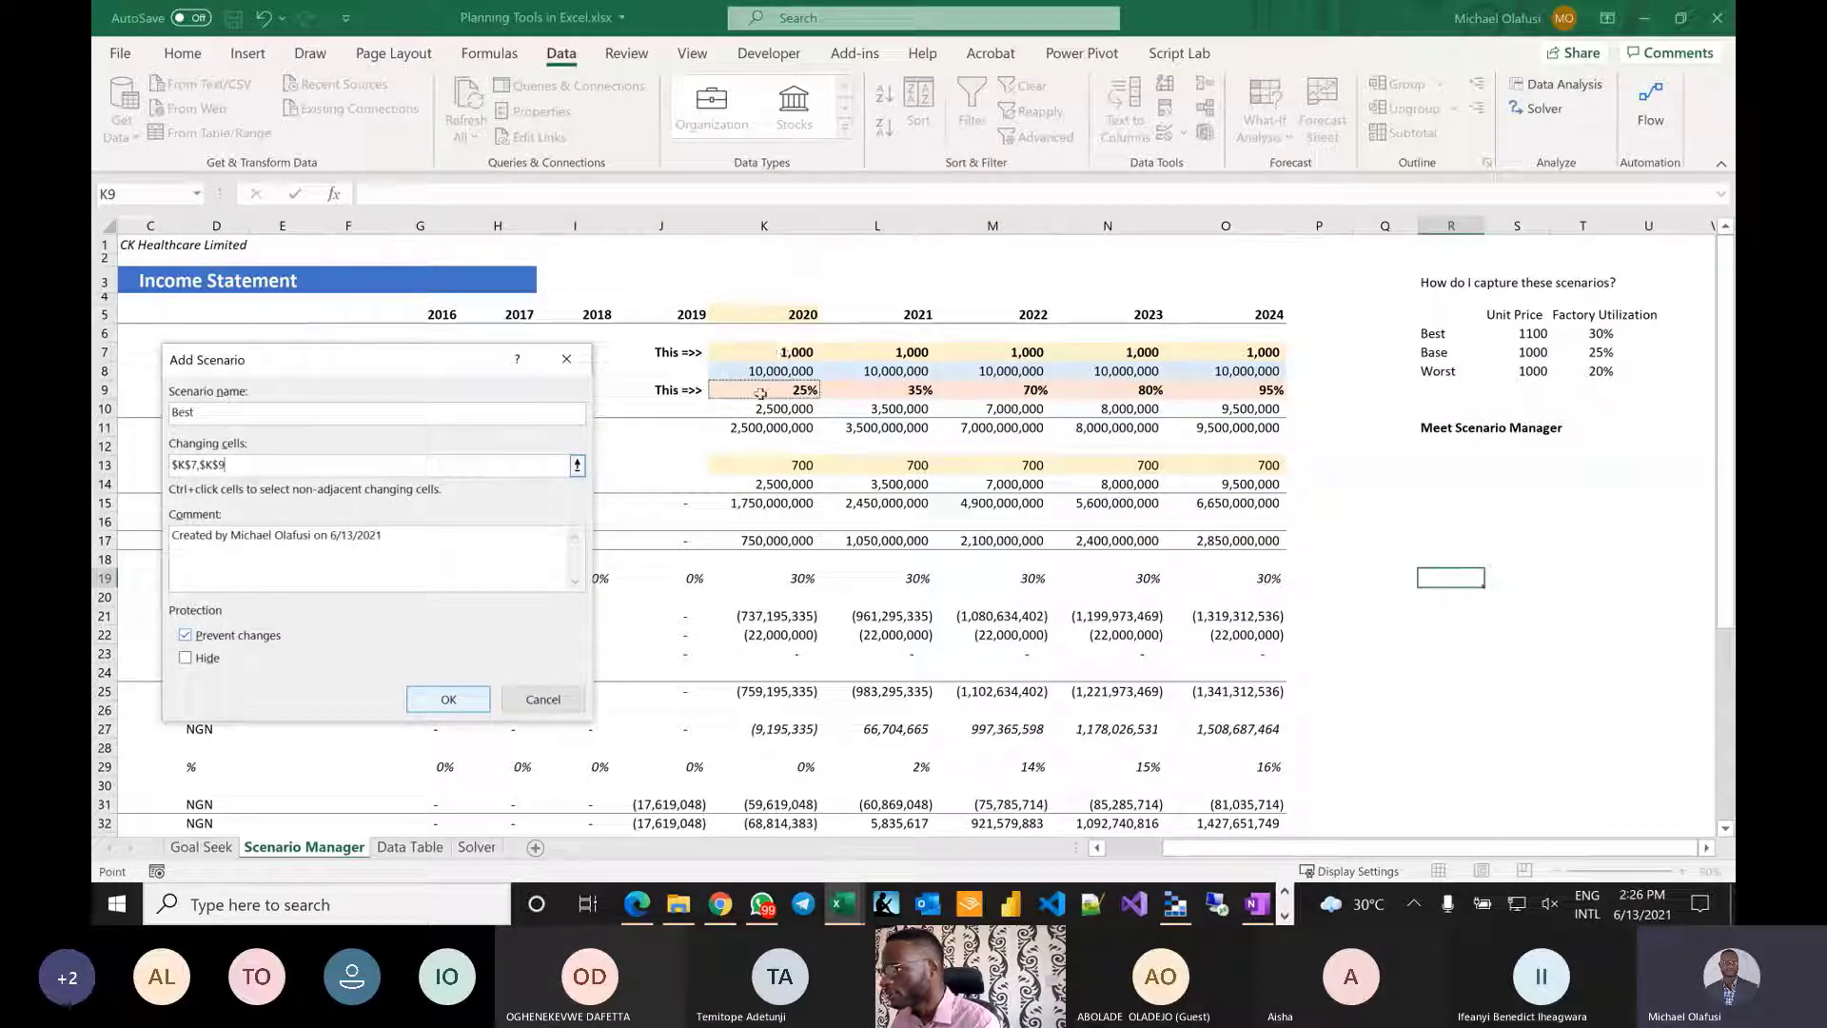
pyautogui.click(441, 708)
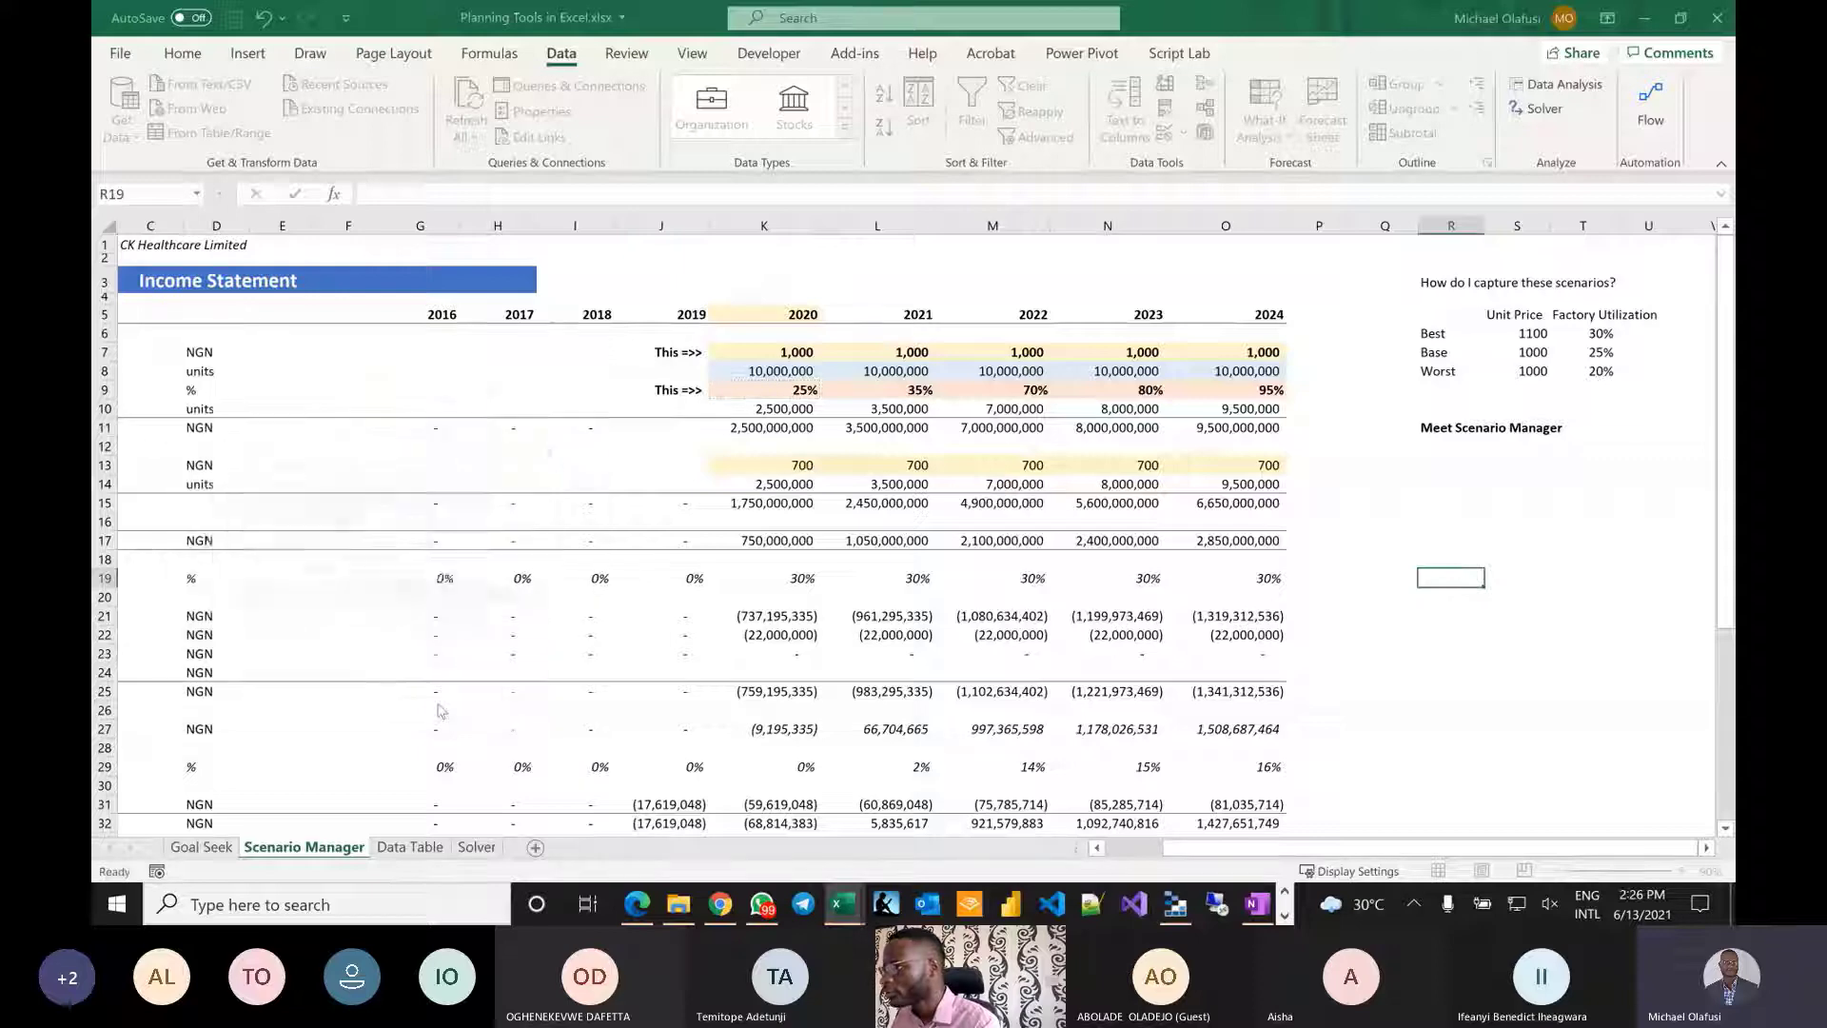
# Set the Best scenario's values to 1100 for cell K7 and 0.30 for cell K9, and save it.
pyautogui.moveTo(350, 465); pyautogui.dragTo(595, 453)
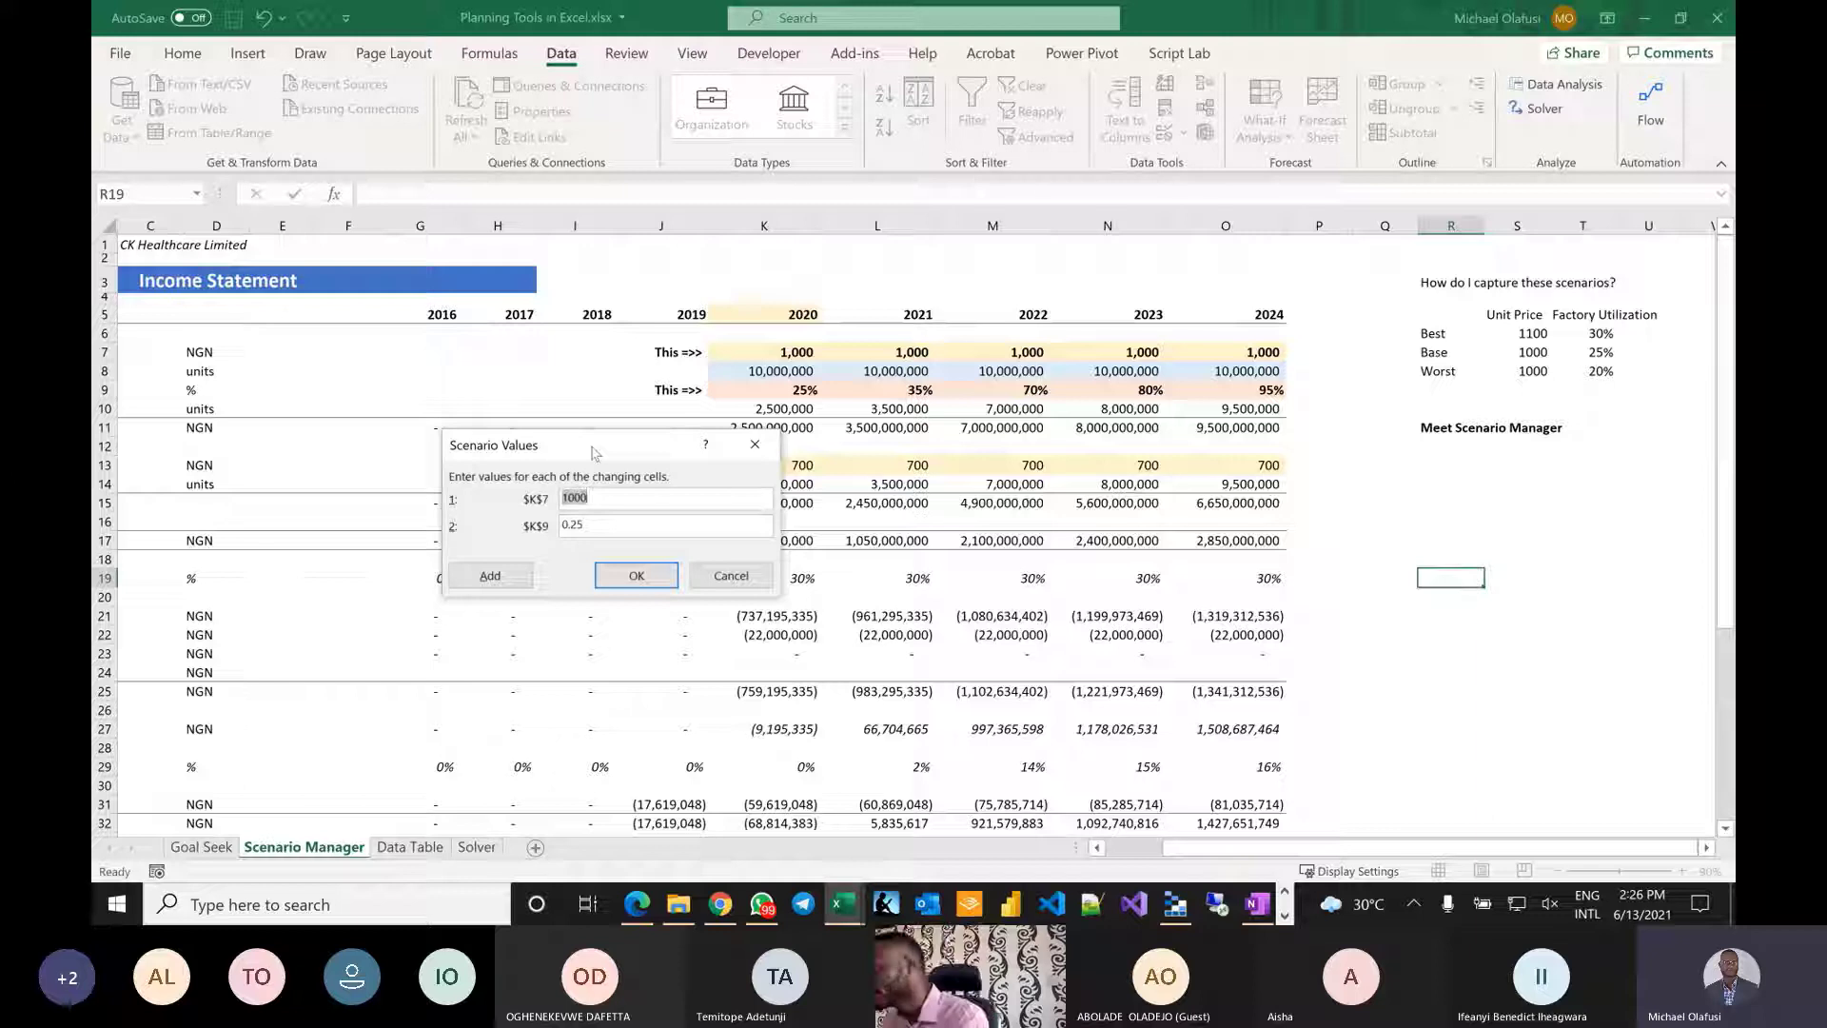
pyautogui.write('1100')
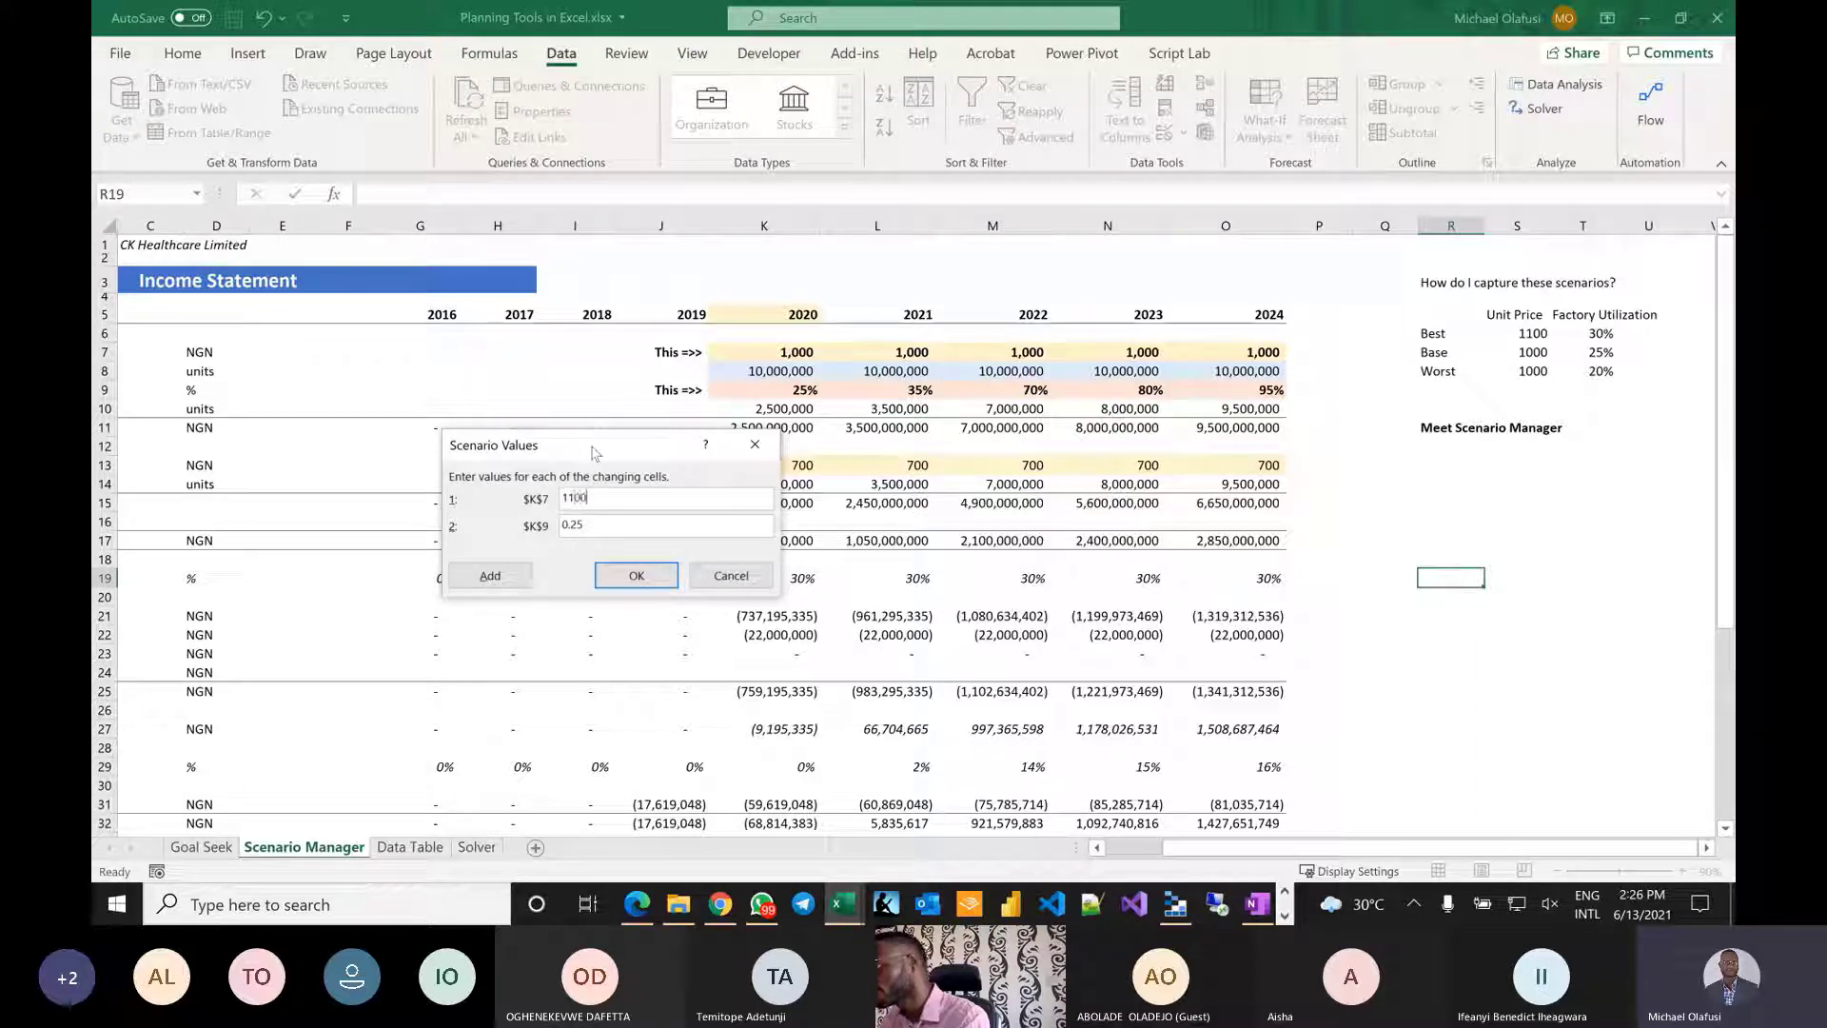
pyautogui.press('Tab')
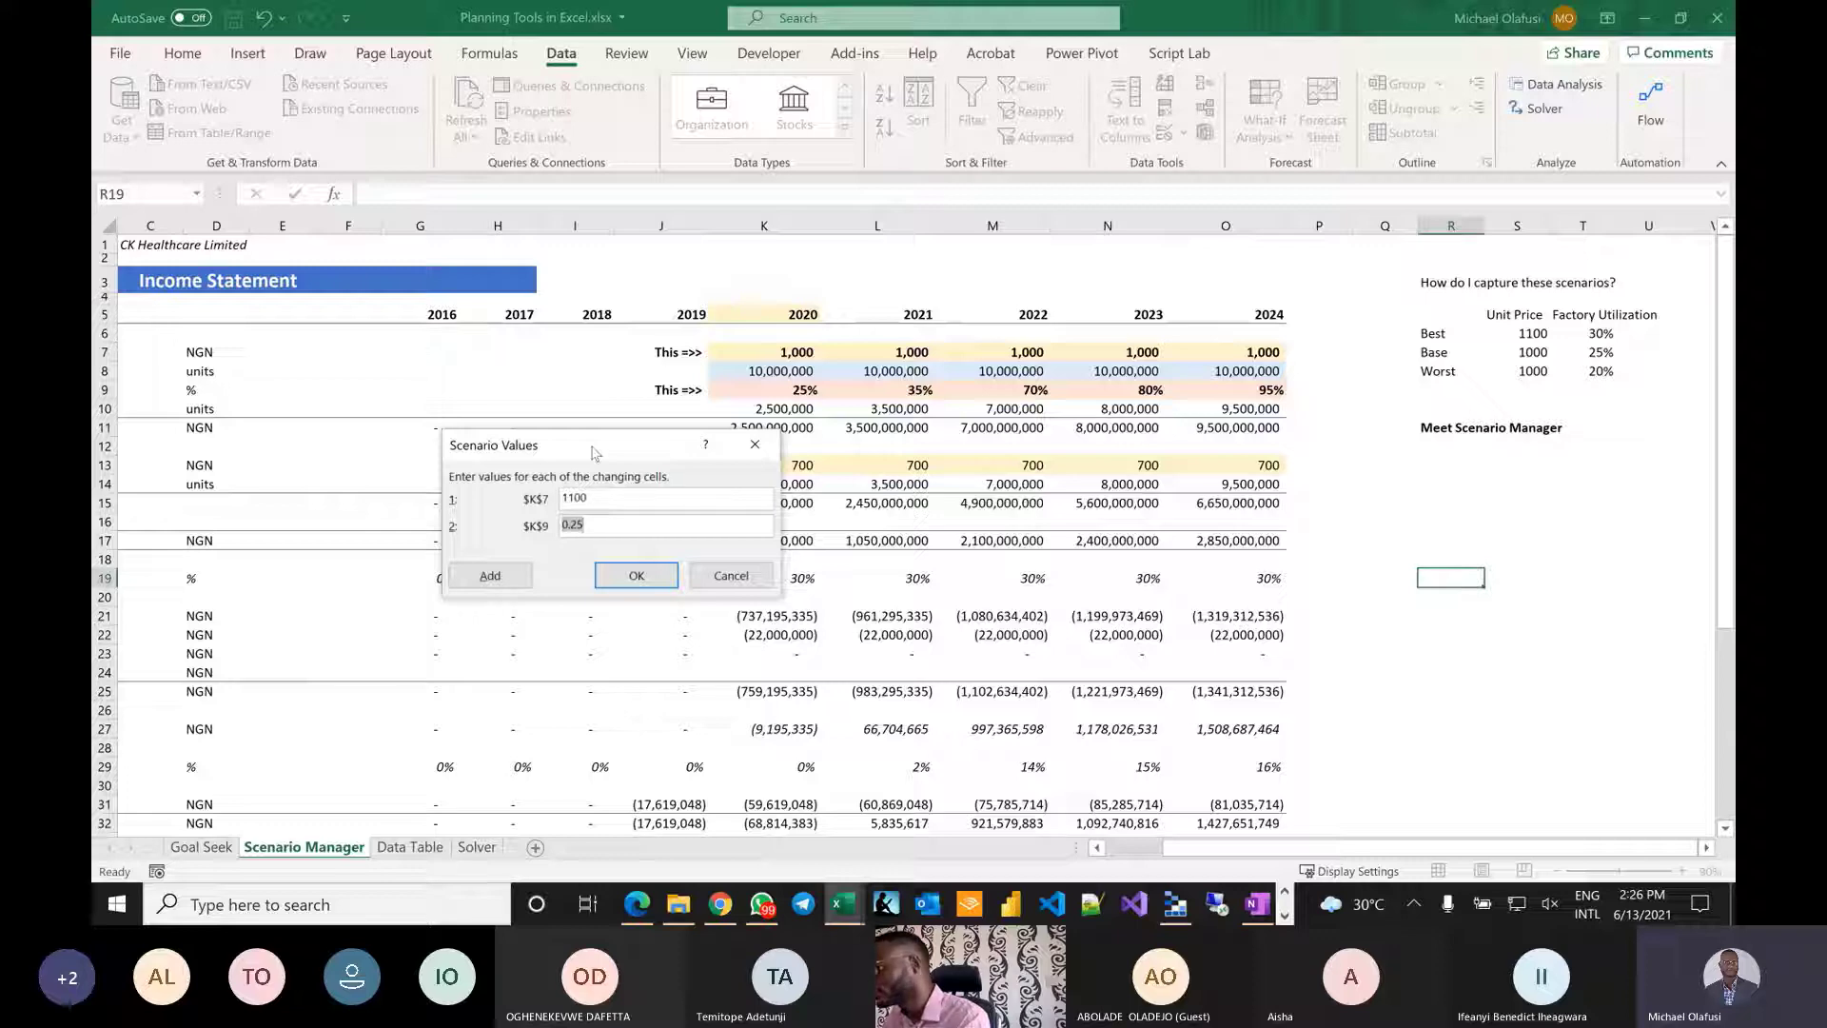
pyautogui.write('0.30')
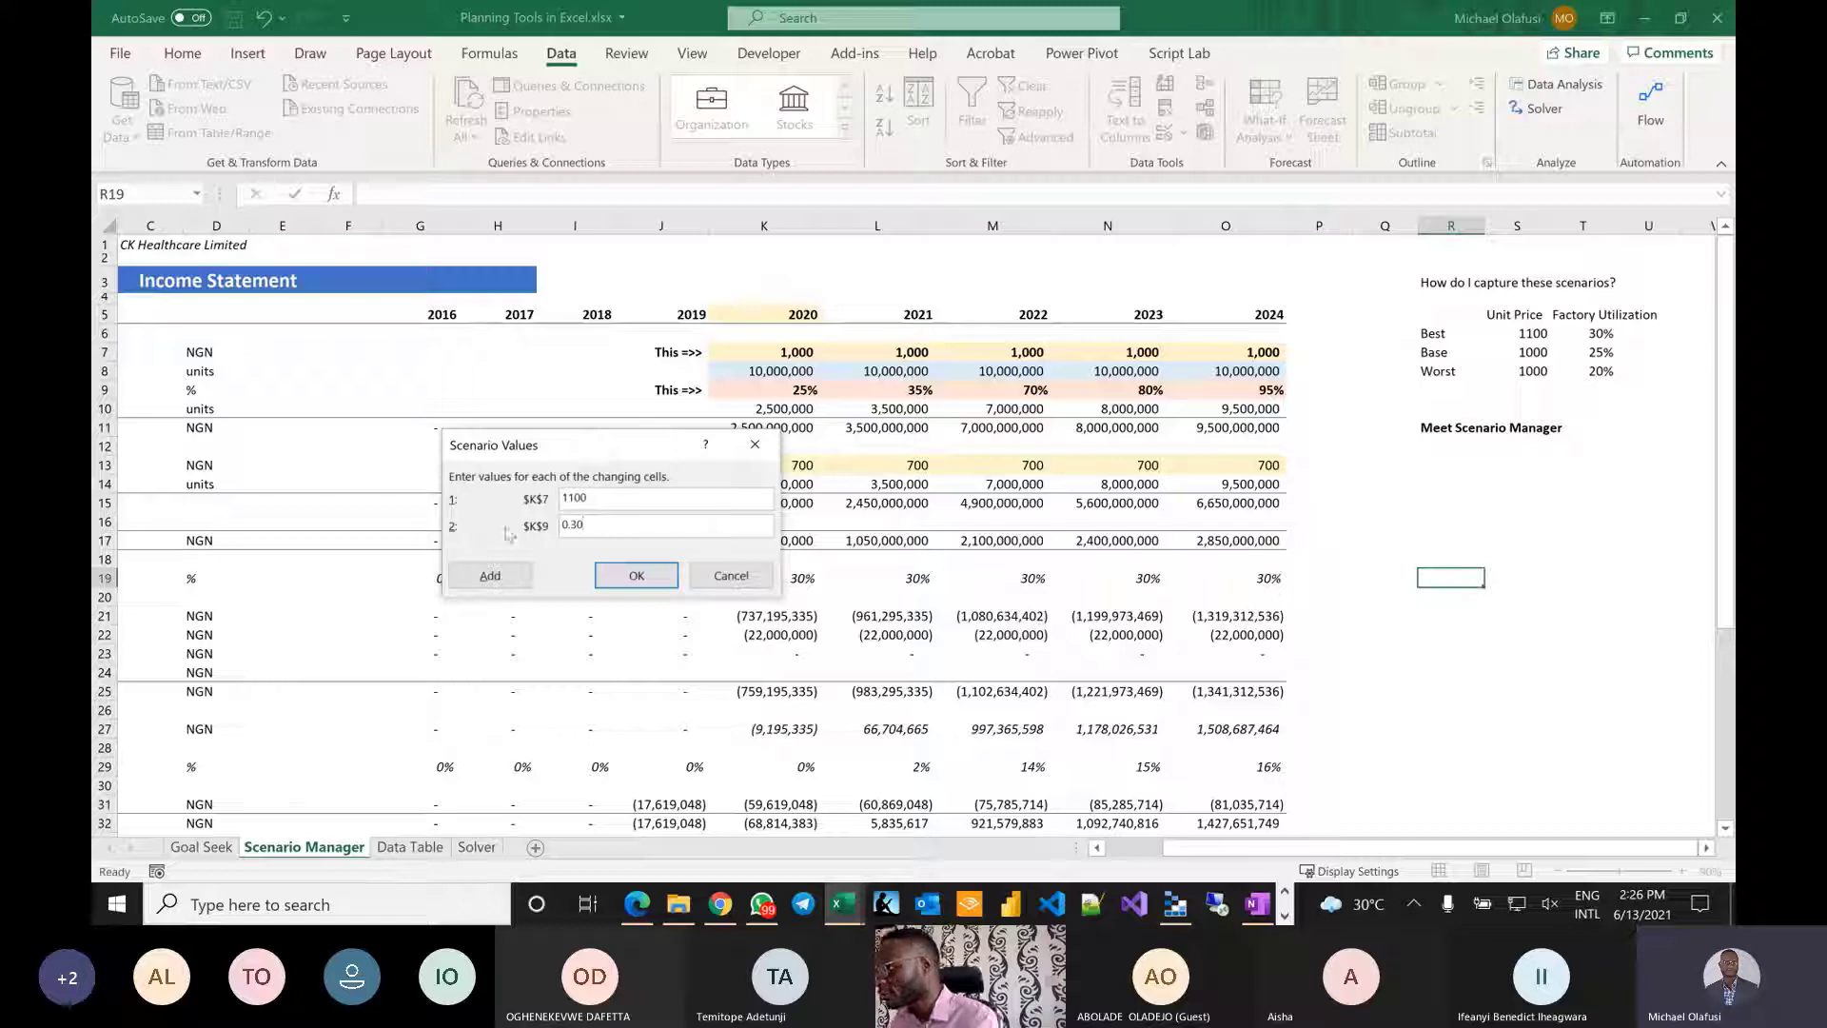
pyautogui.click(491, 577)
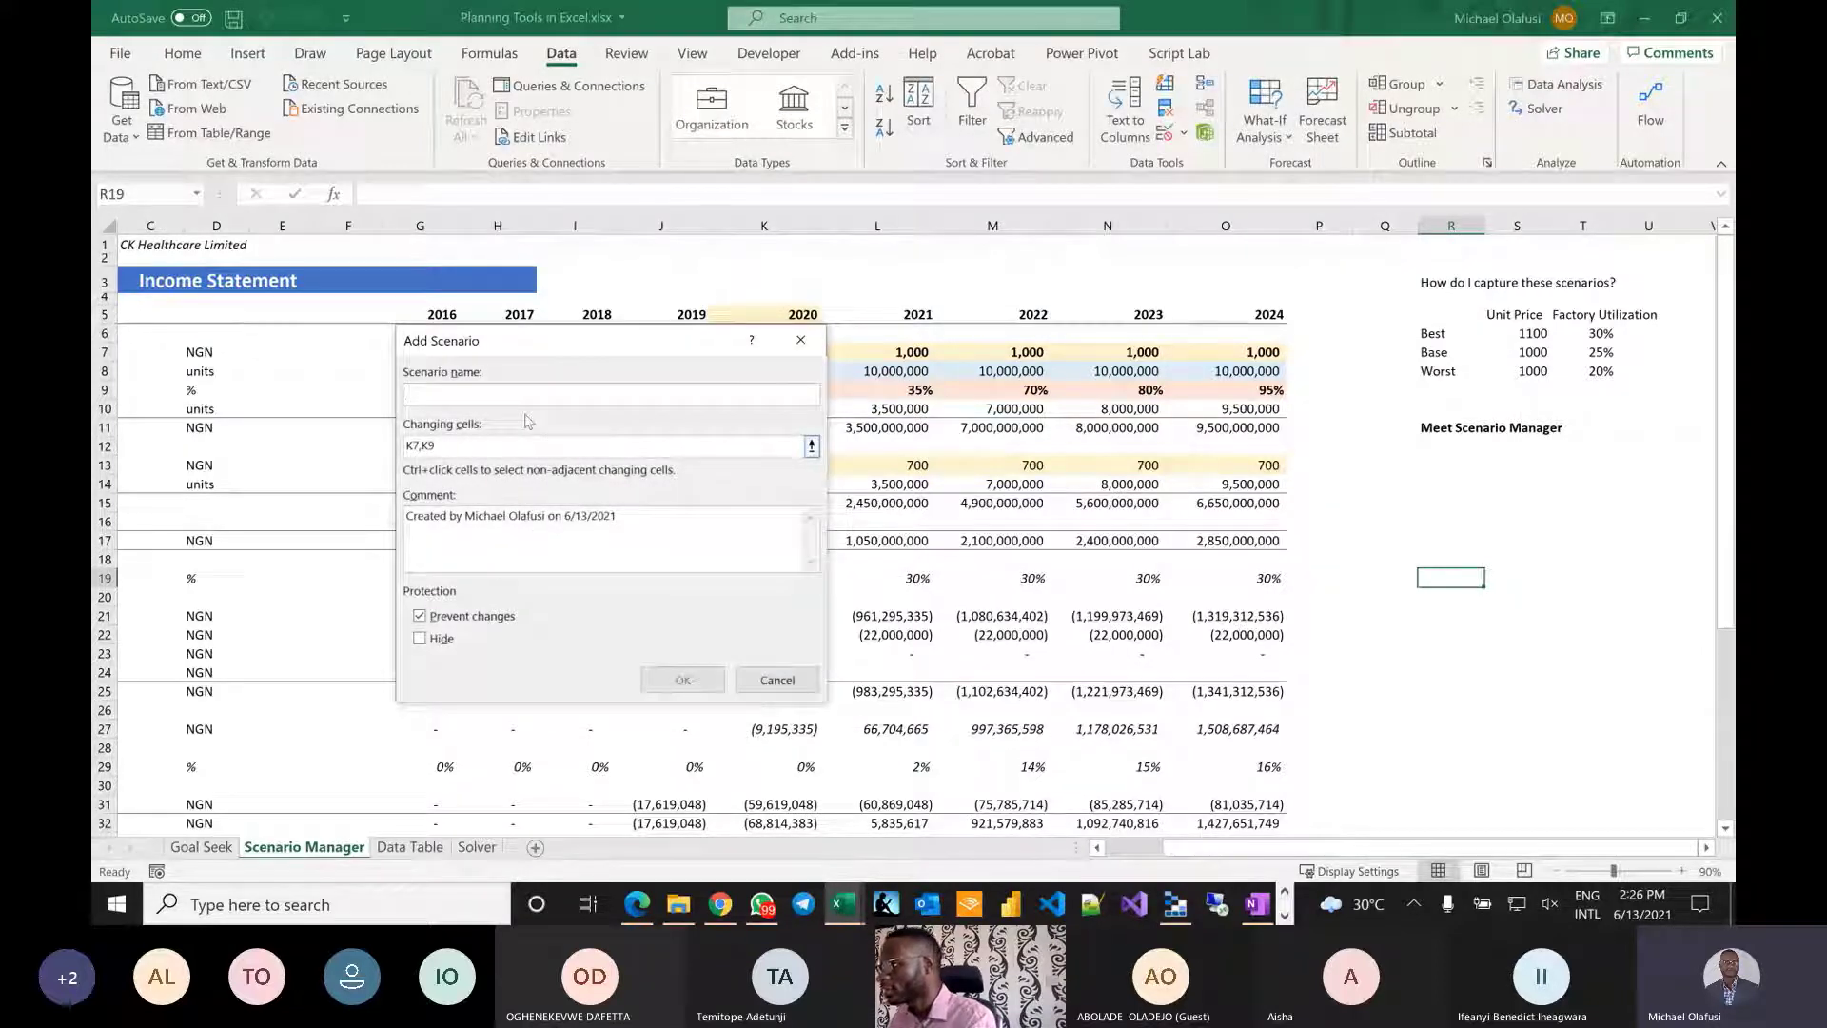
# Add a scenario named "Base" for cells K7 and K9, keeping the values 1000 and 0.25.
pyautogui.write('Base')
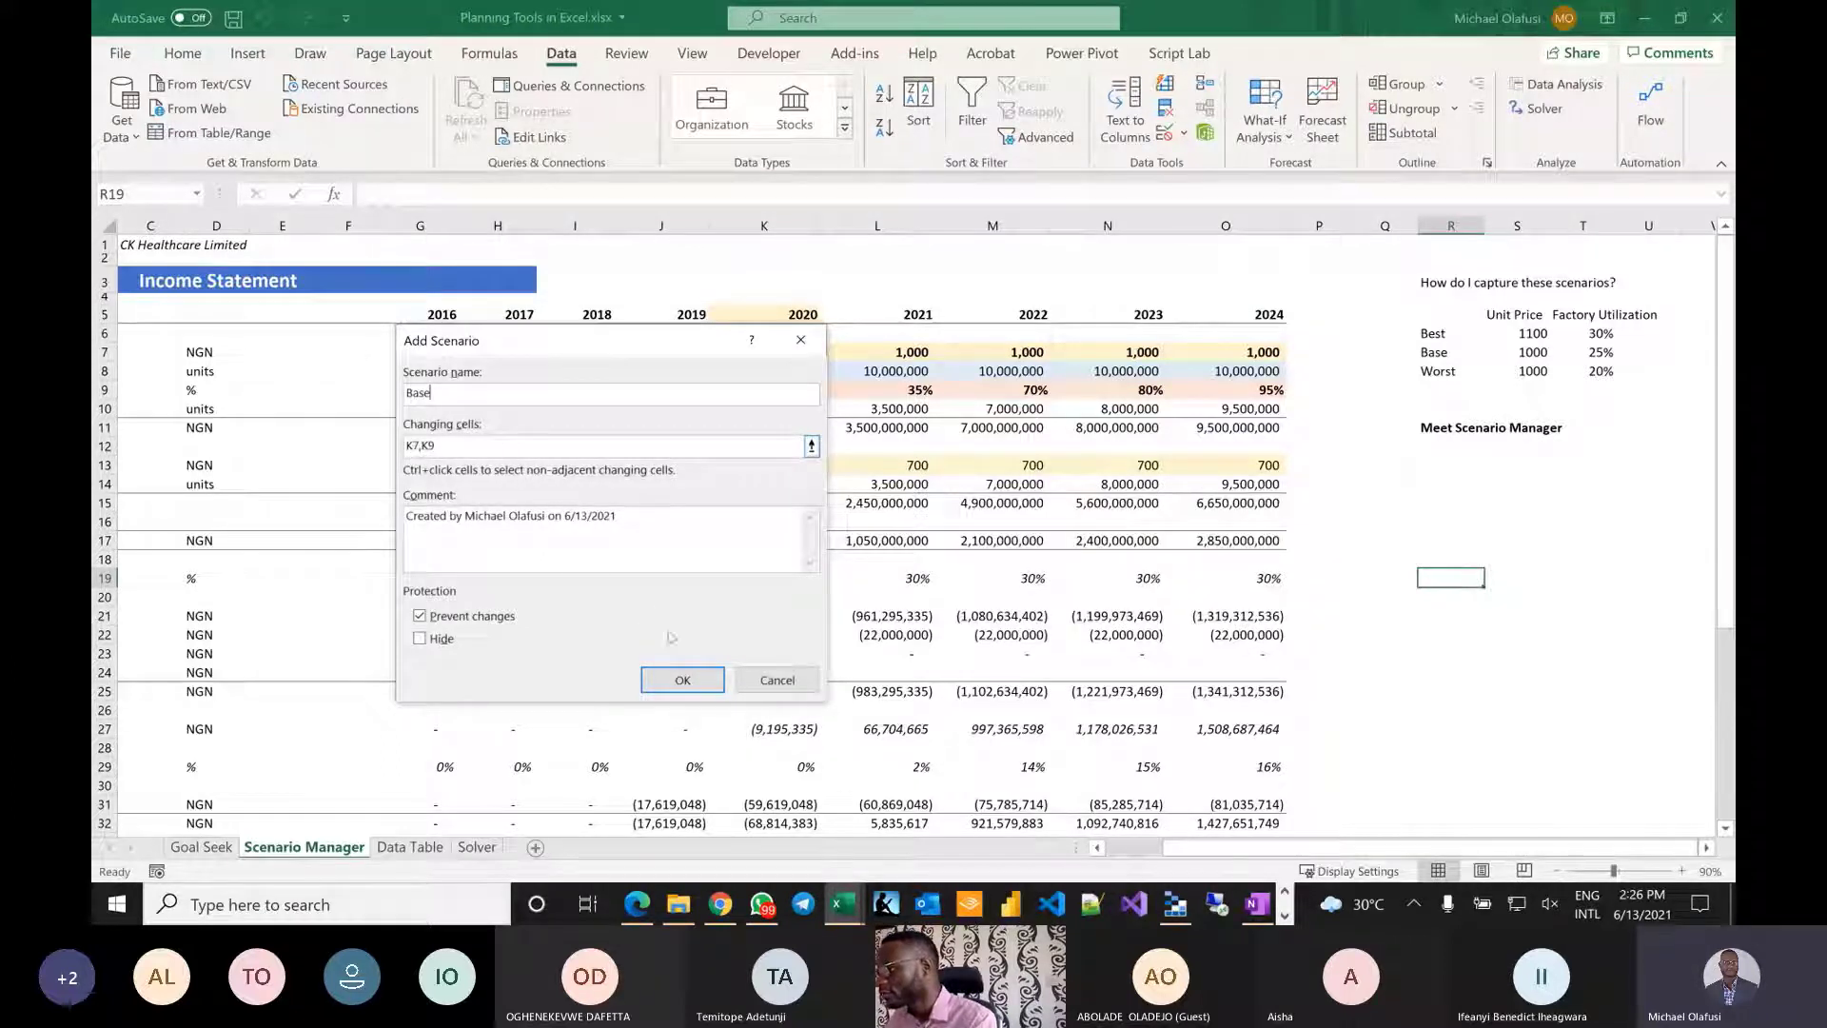
pyautogui.click(683, 681)
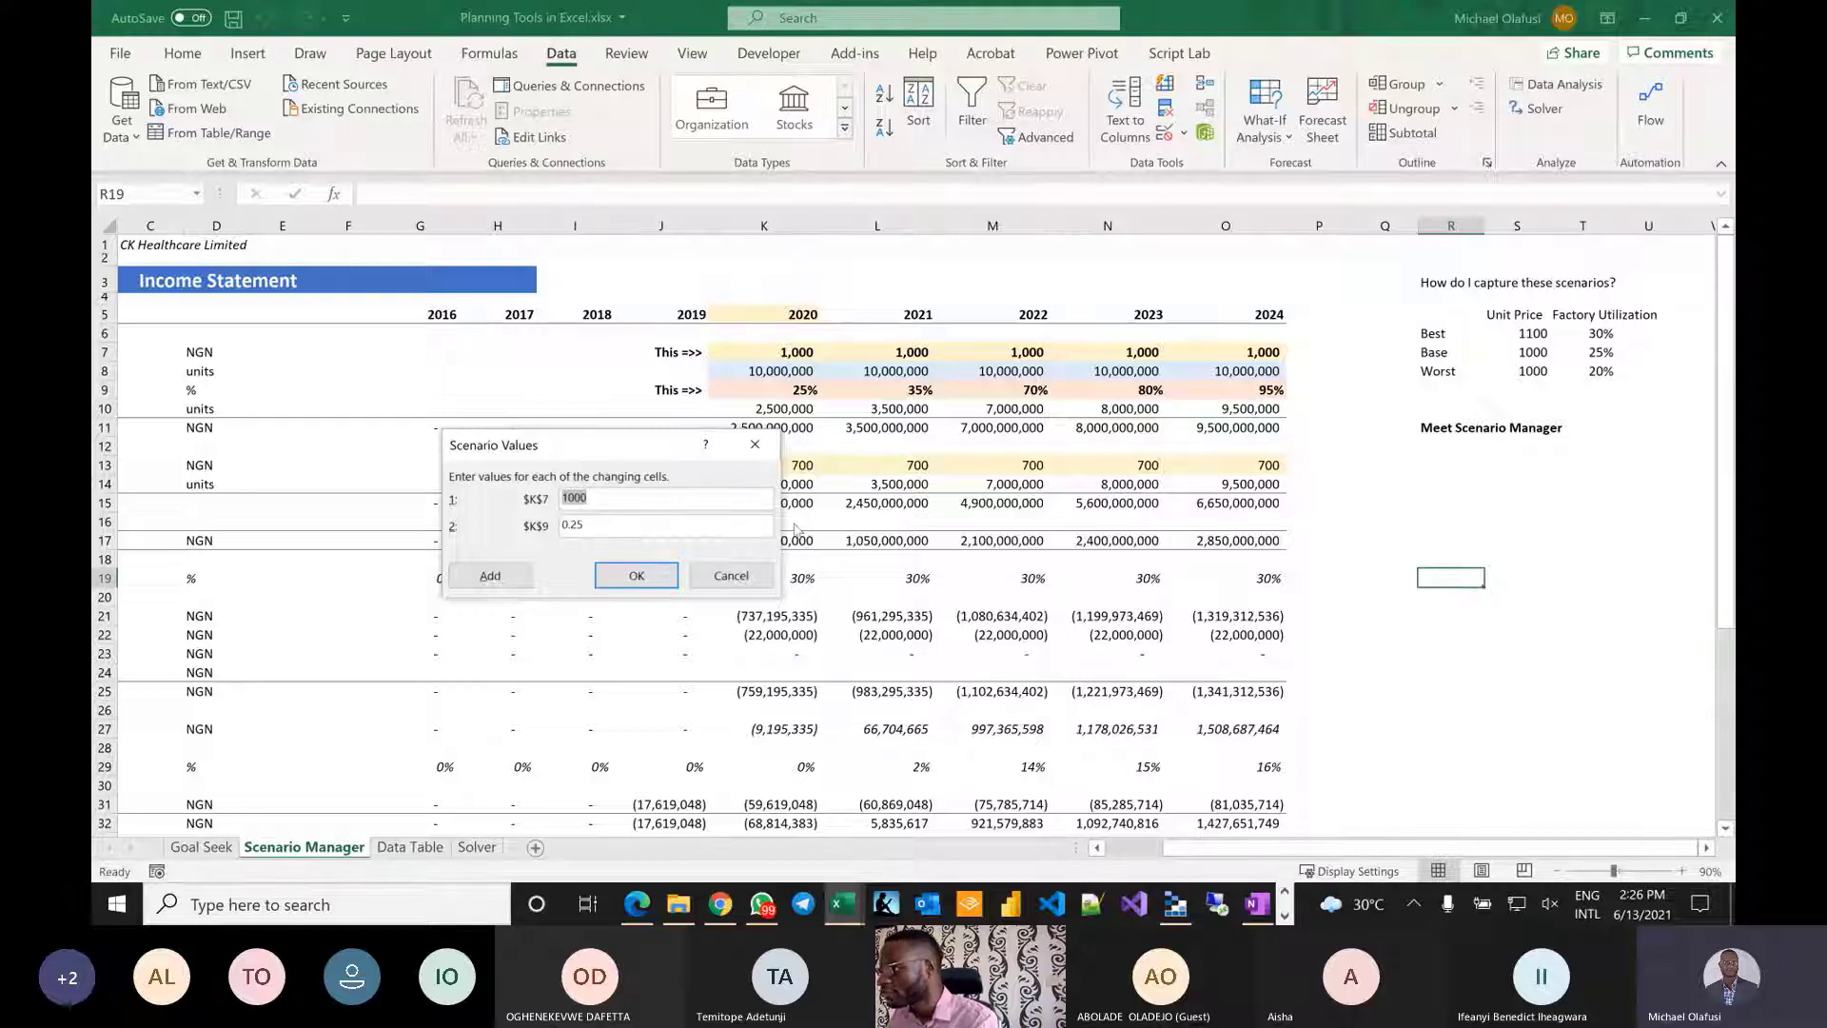
pyautogui.click(587, 526)
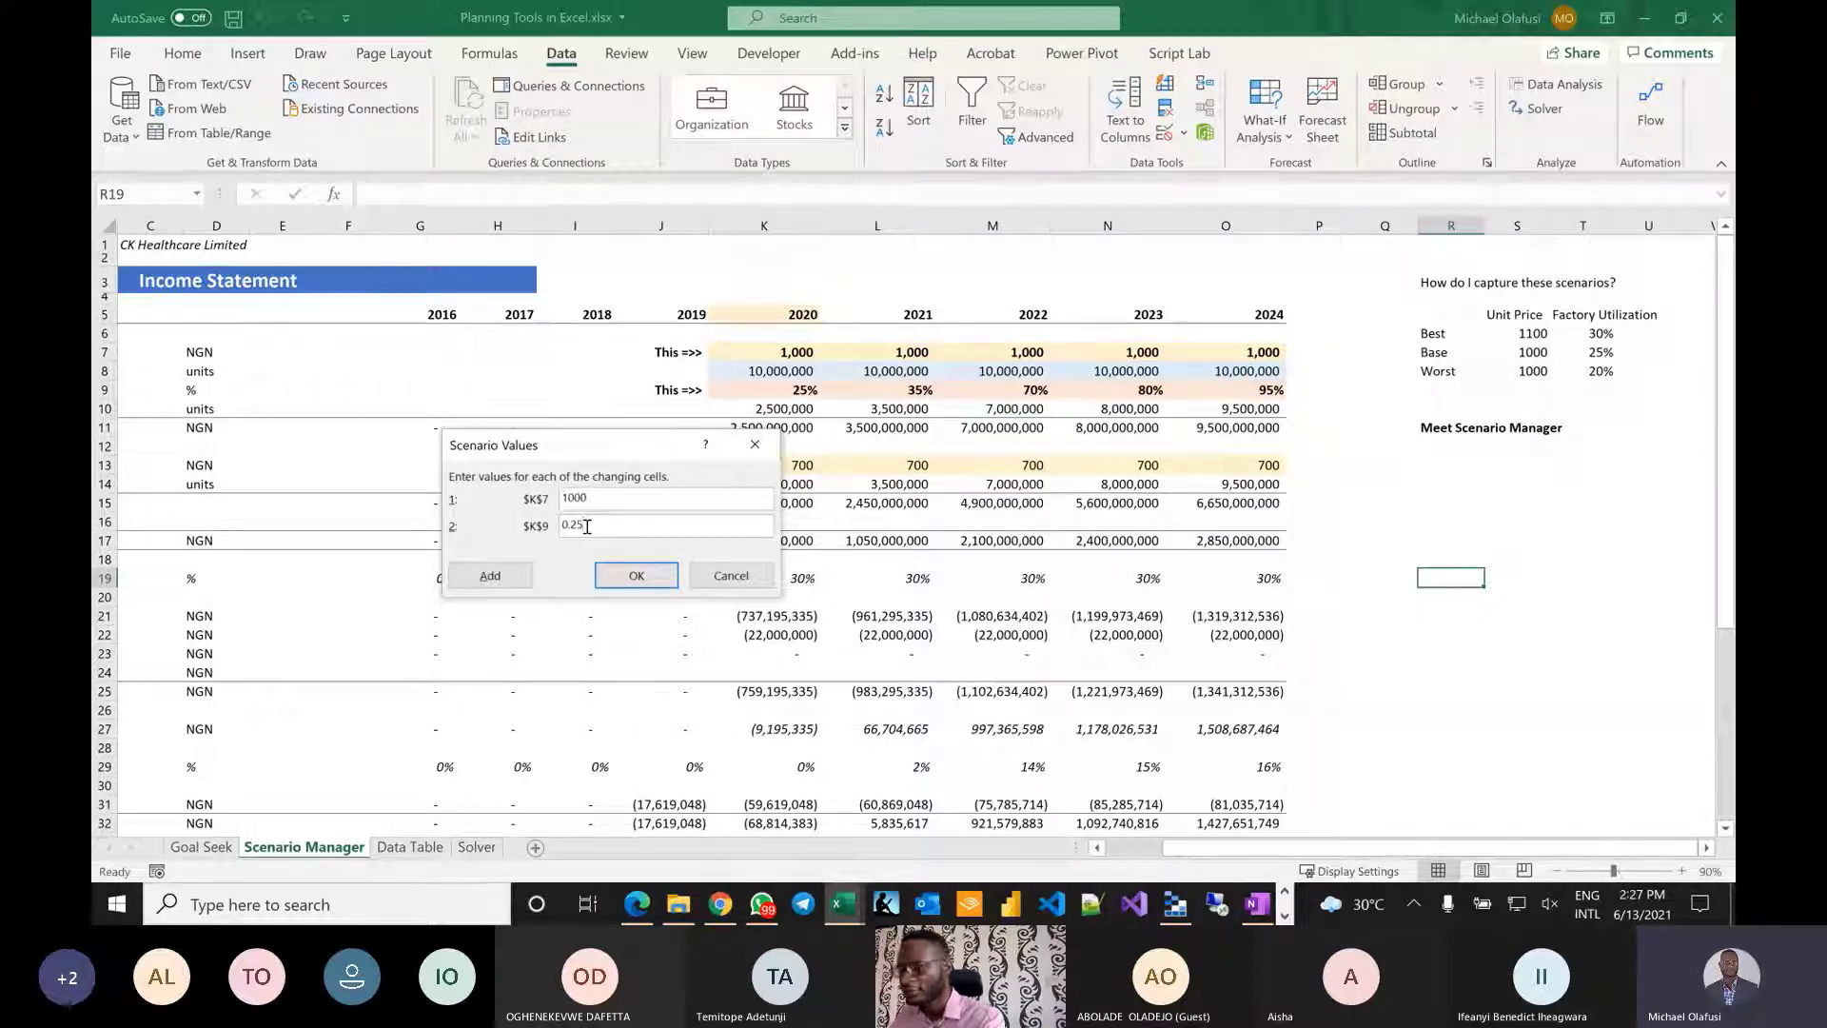
pyautogui.click(491, 576)
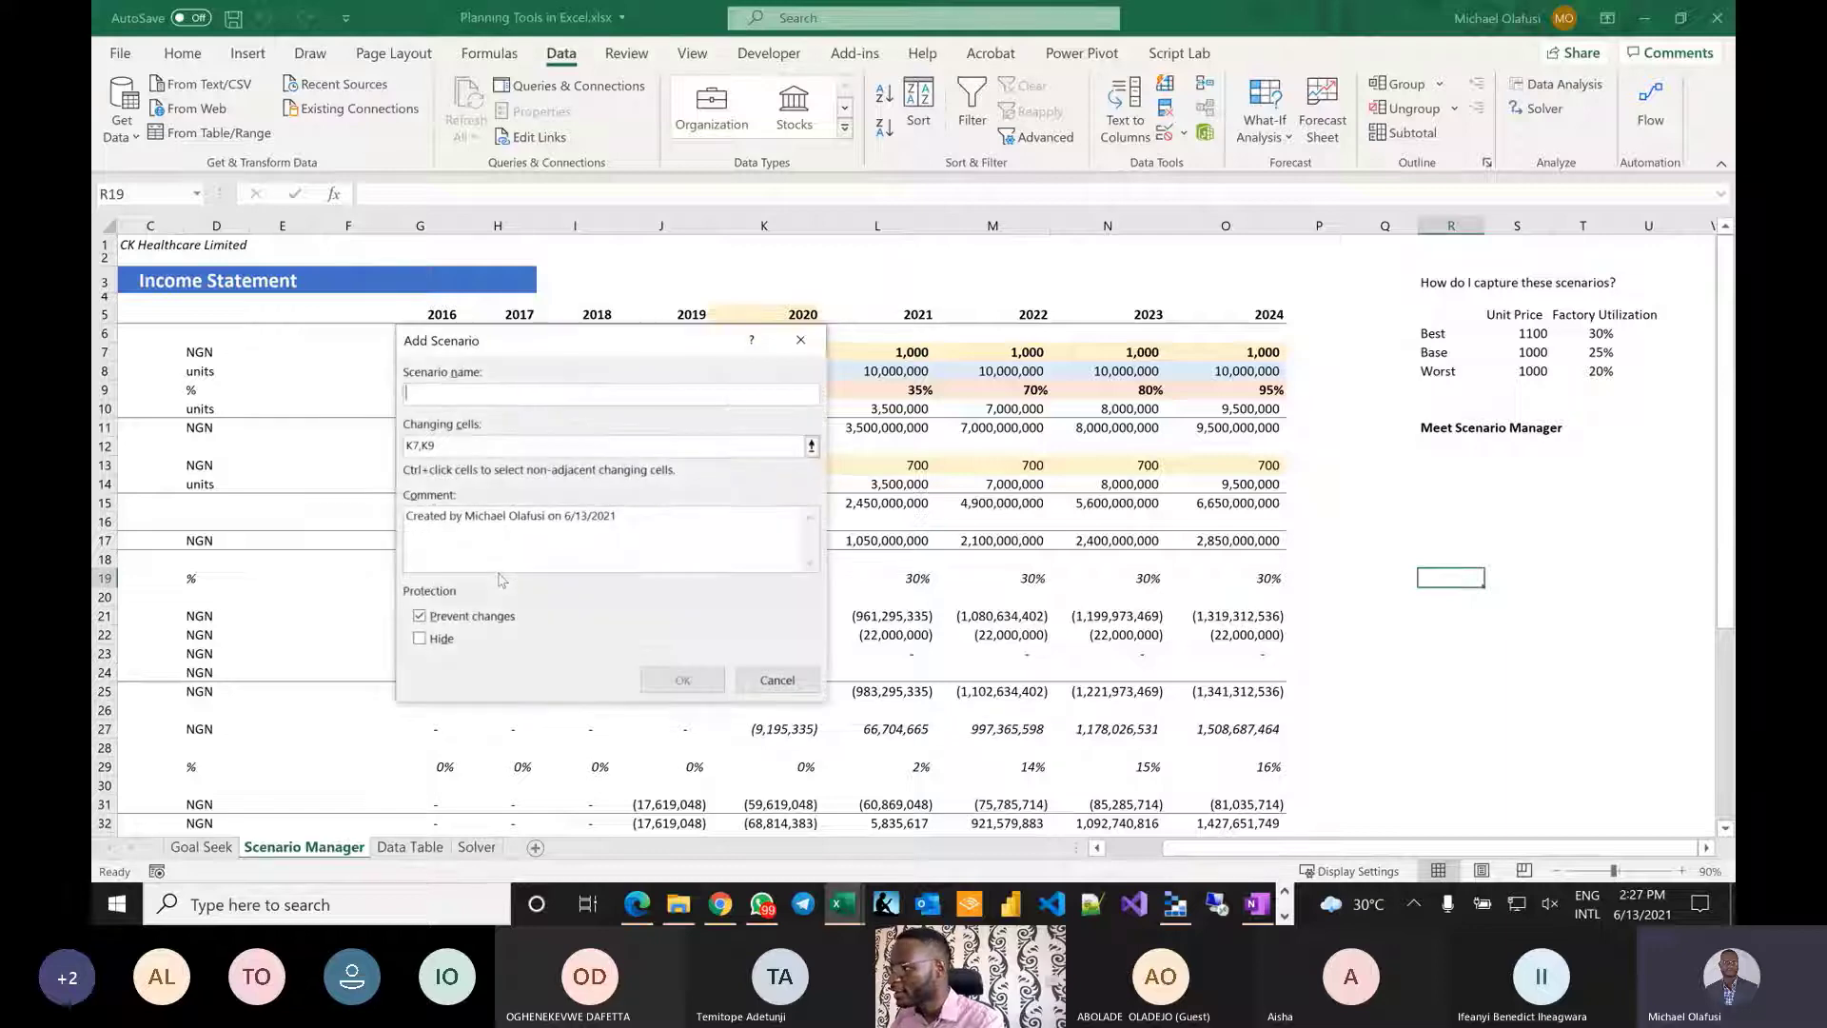
# Add a scenario named "Worst" with 1000 for cell K7 and 0.20 for cell K9, and return to the scenario list.
pyautogui.write('Wo')
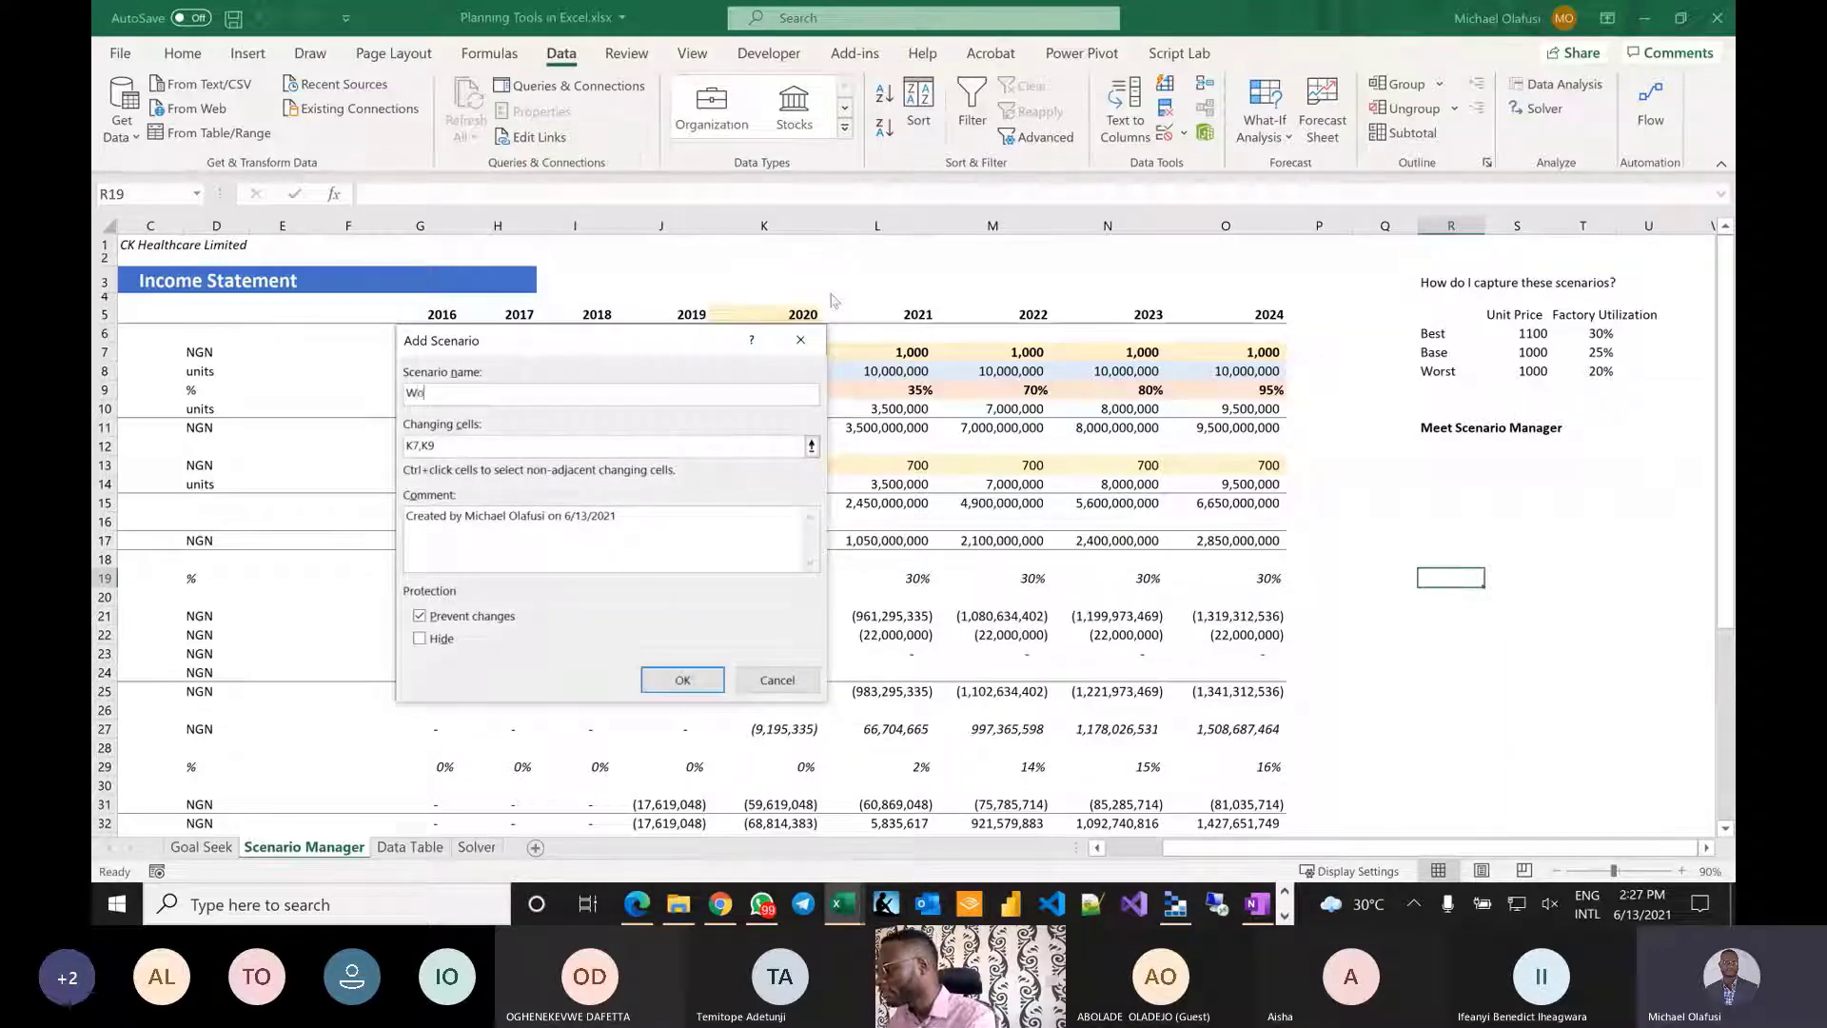
pyautogui.write('rst')
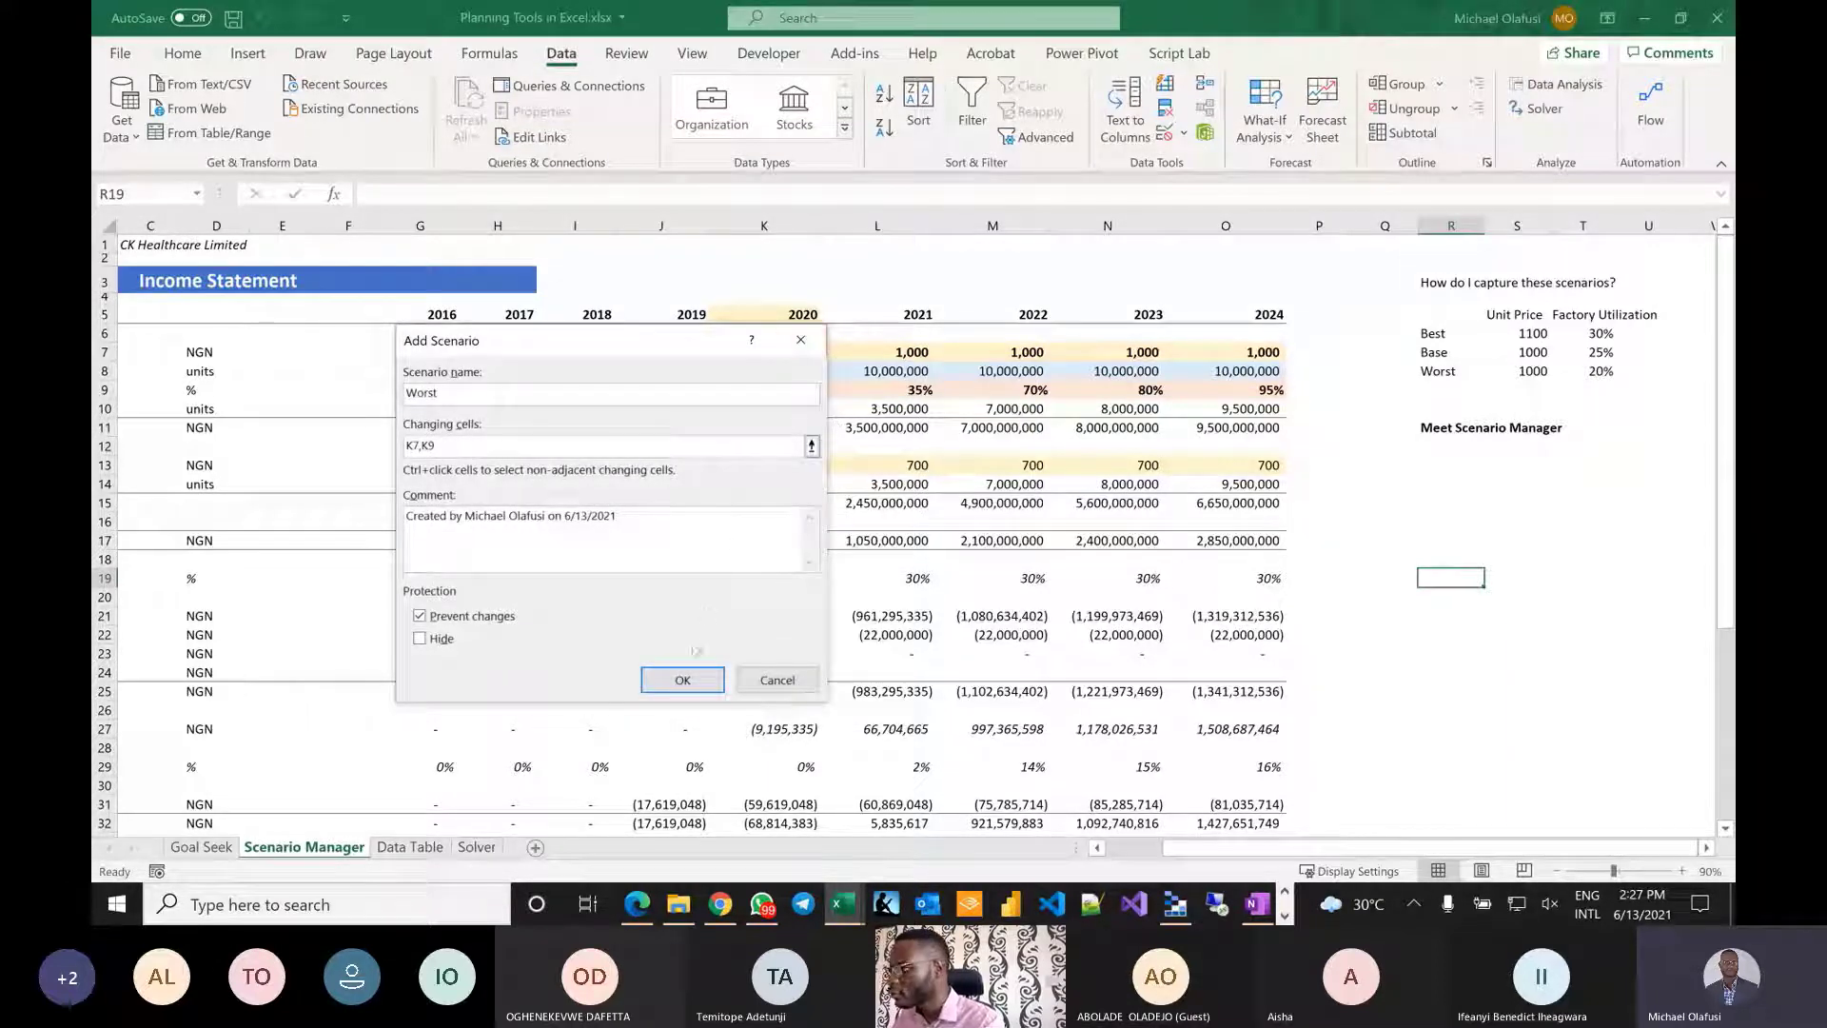
pyautogui.click(685, 678)
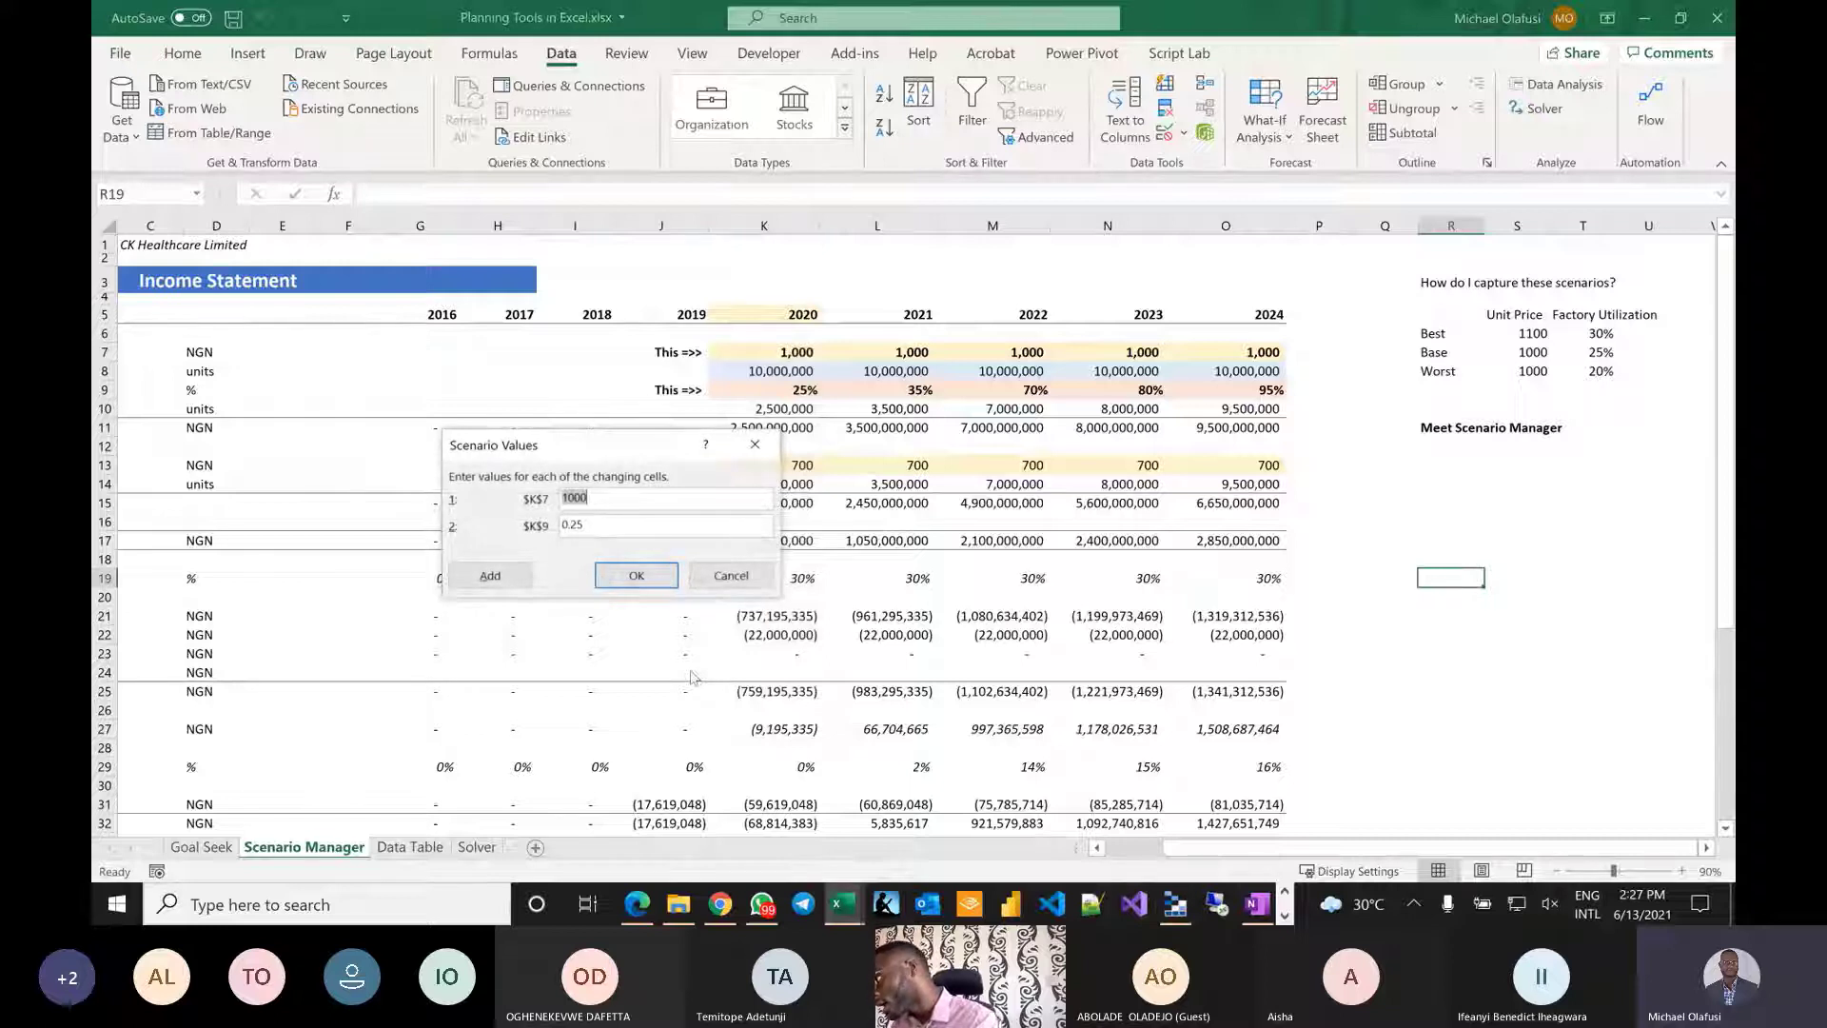
pyautogui.click(590, 524)
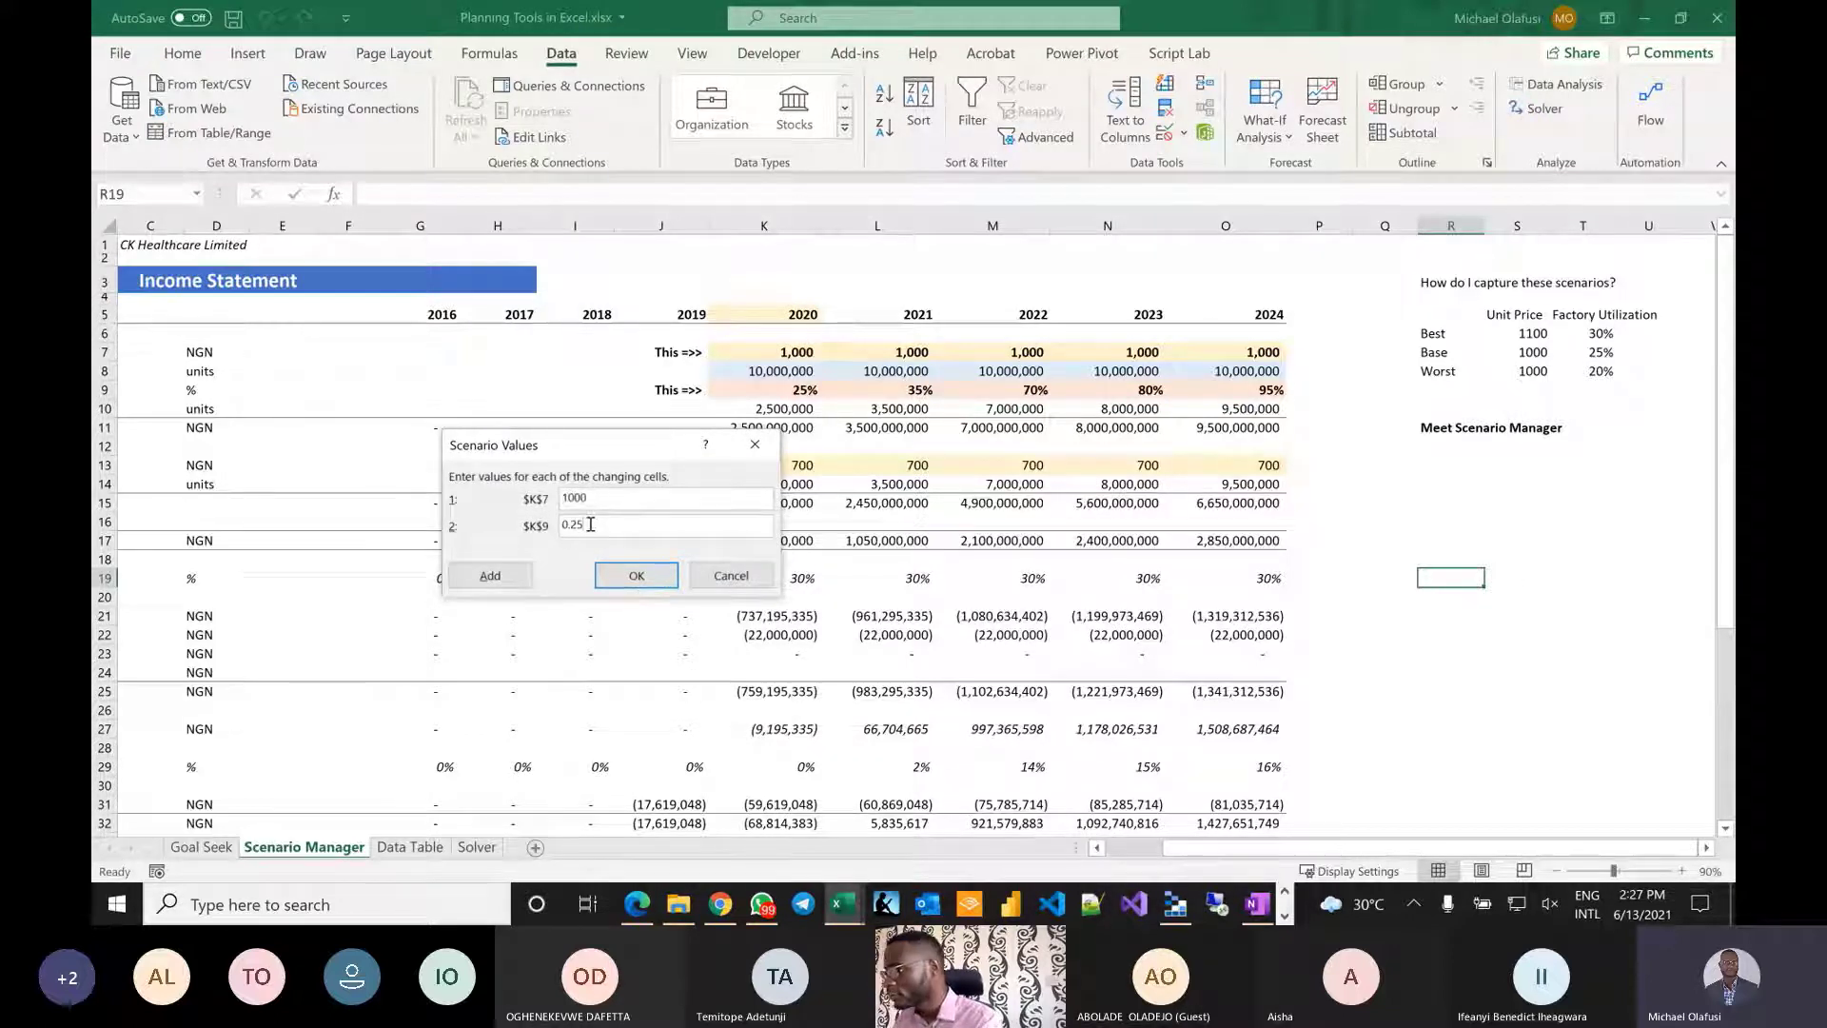
pyautogui.press('BackSpace')
pyautogui.press('BackSpace')
pyautogui.write('20')
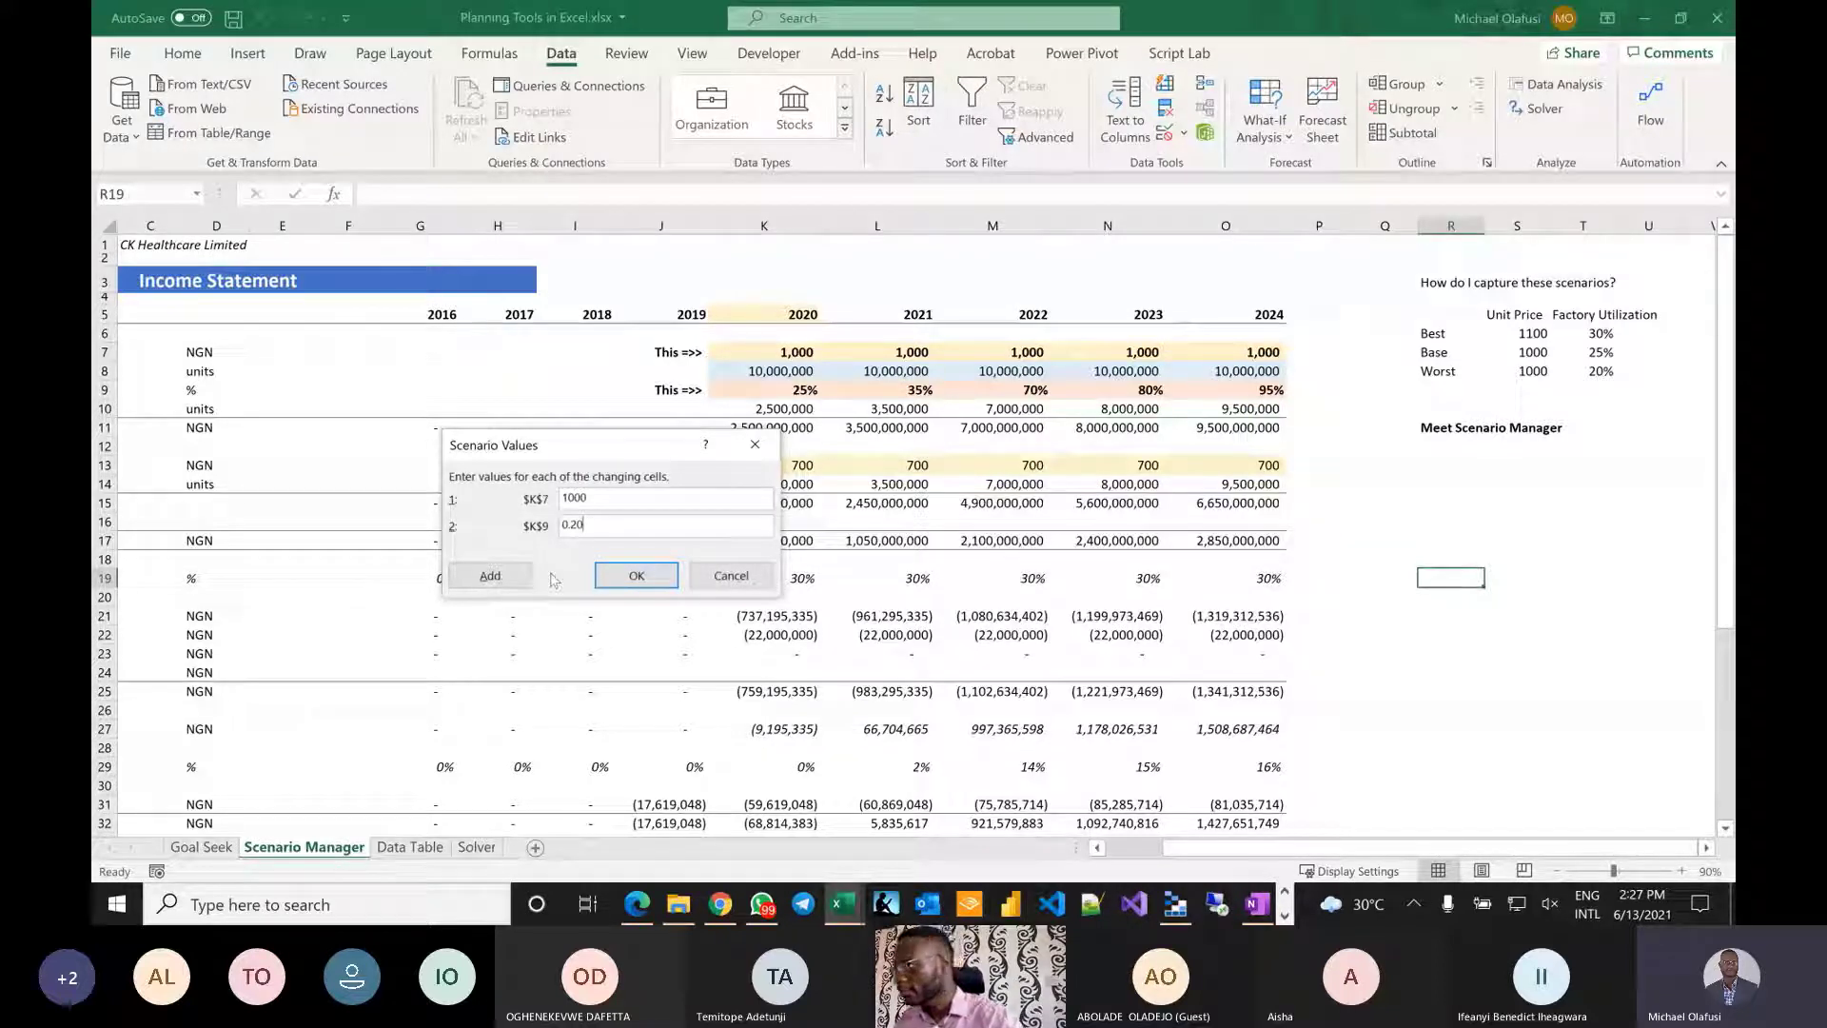
pyautogui.click(636, 575)
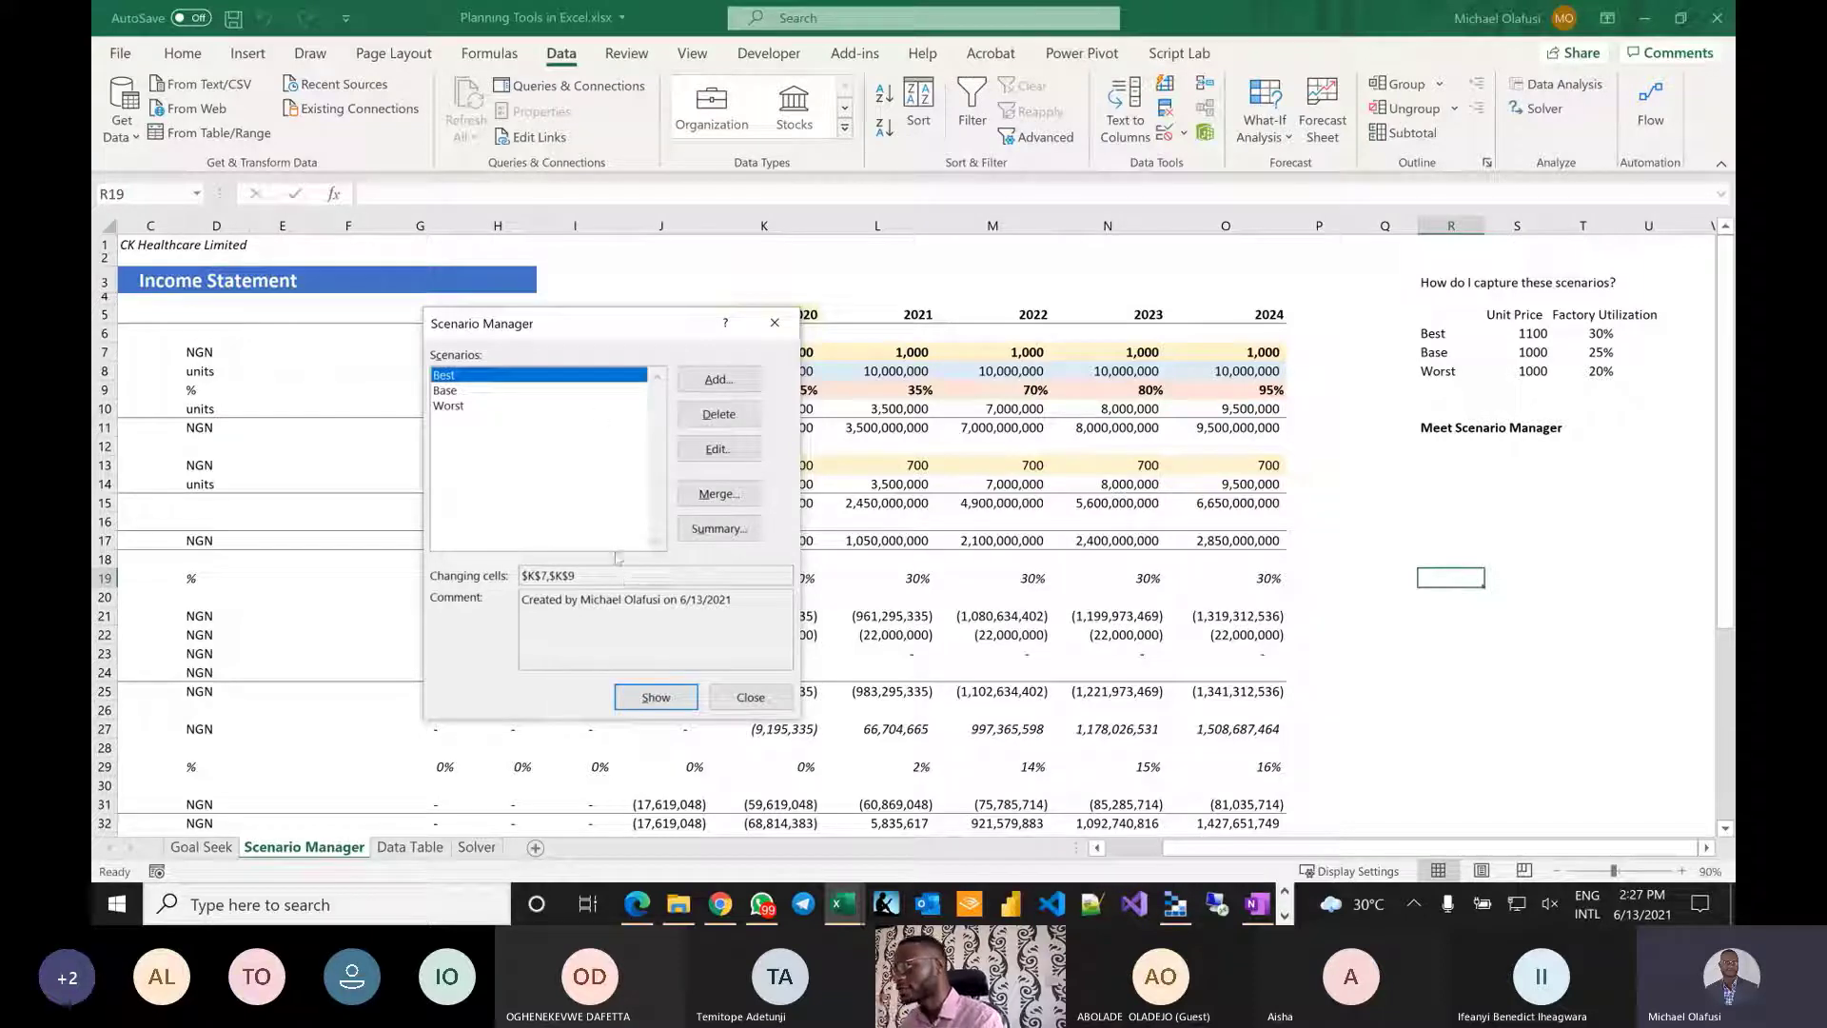
# Set up a Scenario summary report with the 2020 Net Income cell K42 as its only result cell.
pyautogui.moveTo(569, 320); pyautogui.dragTo(293, 285)
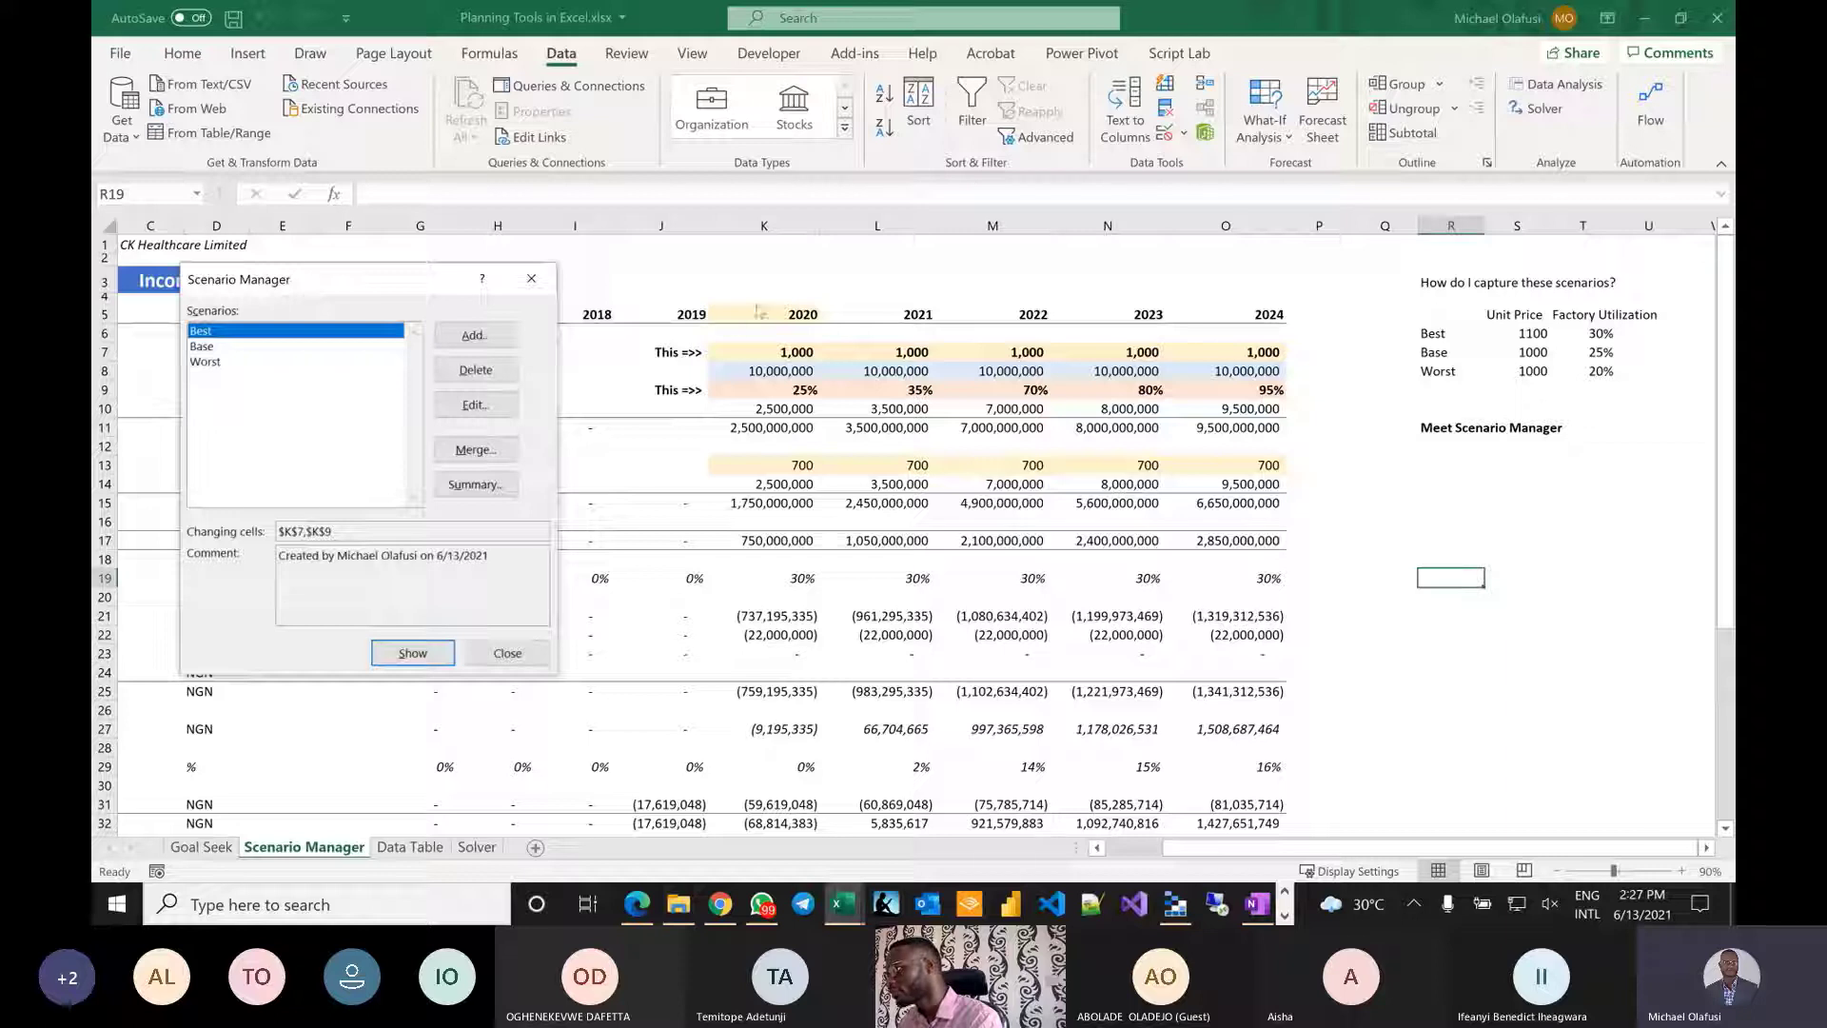
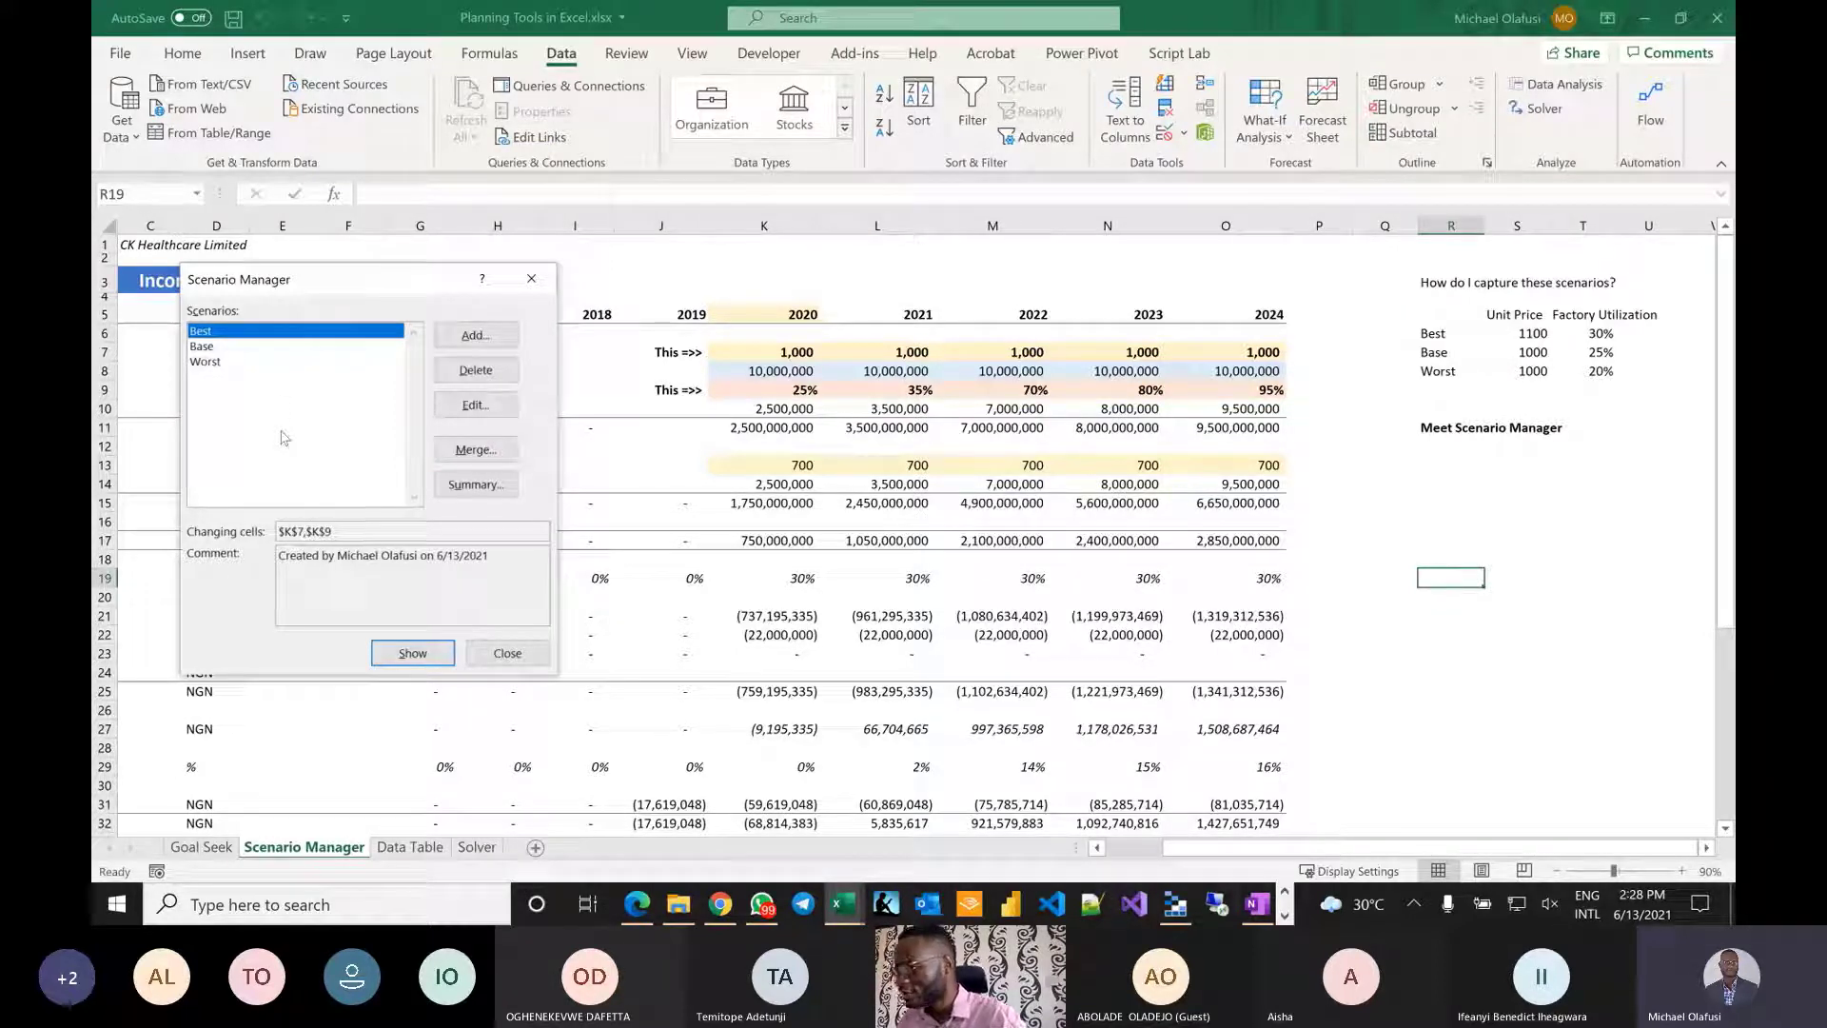
pyautogui.click(499, 488)
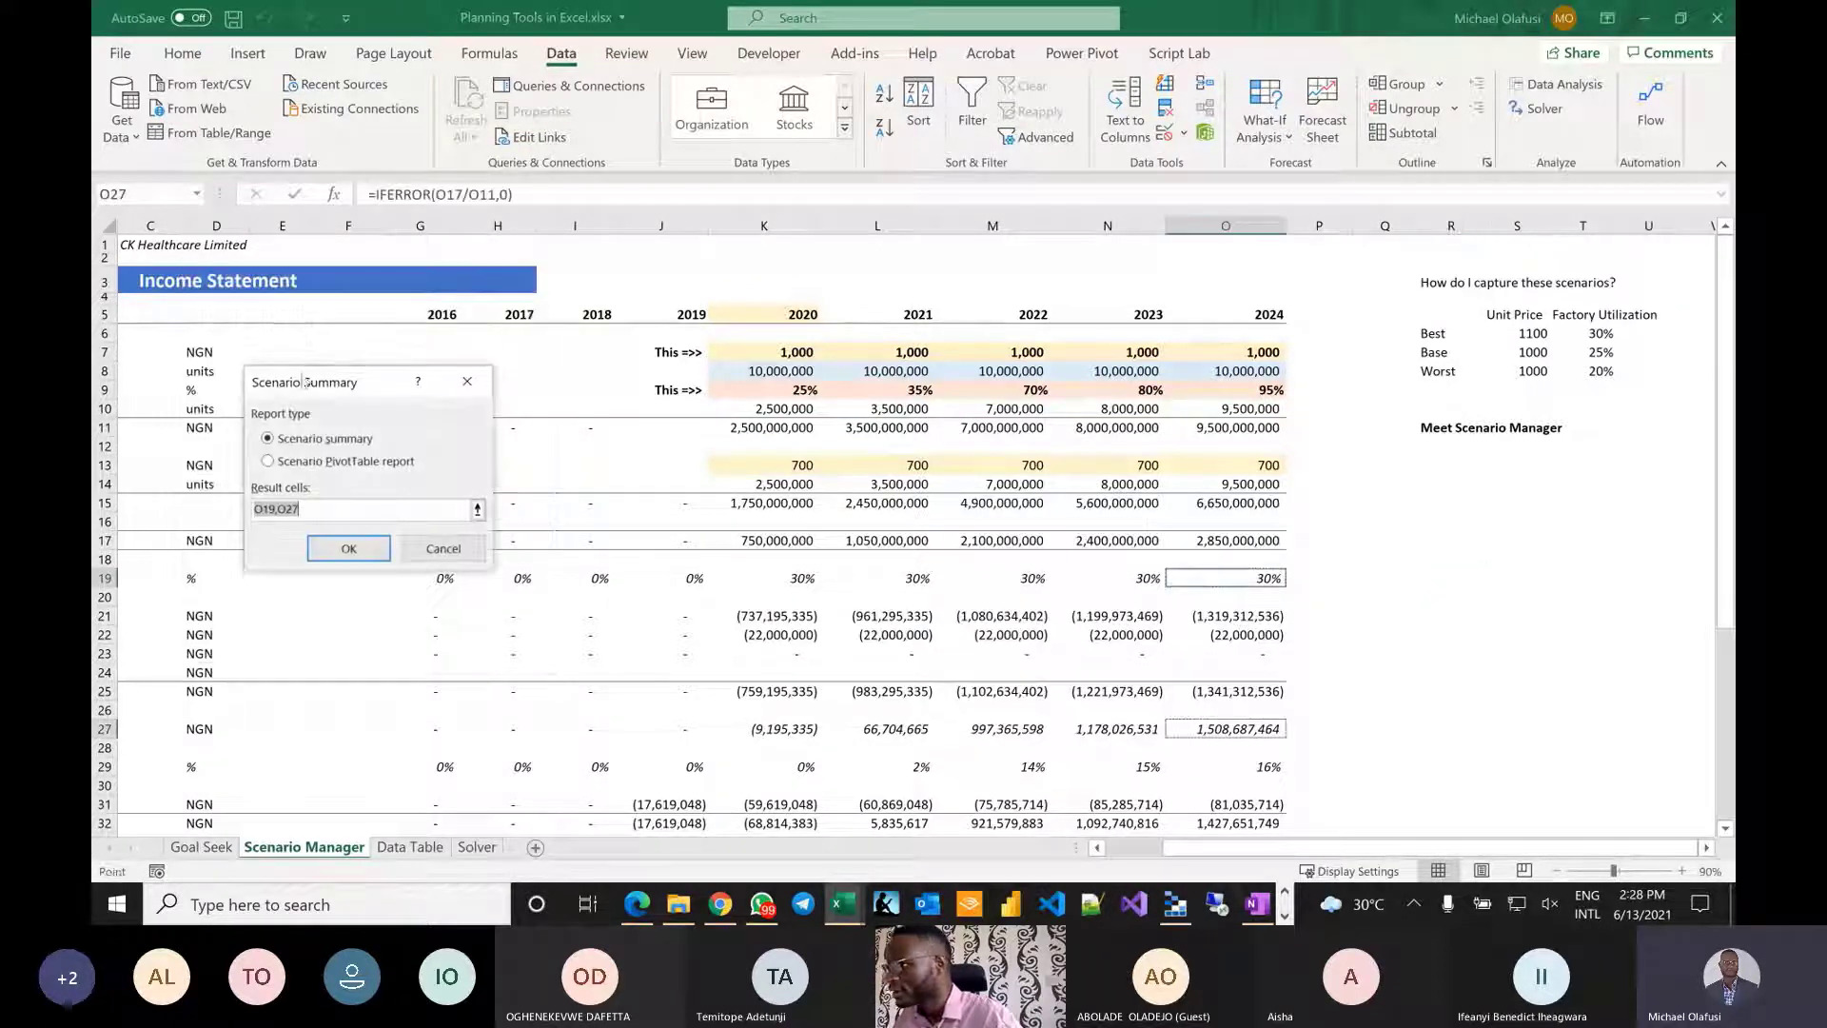
pyautogui.press('BackSpace')
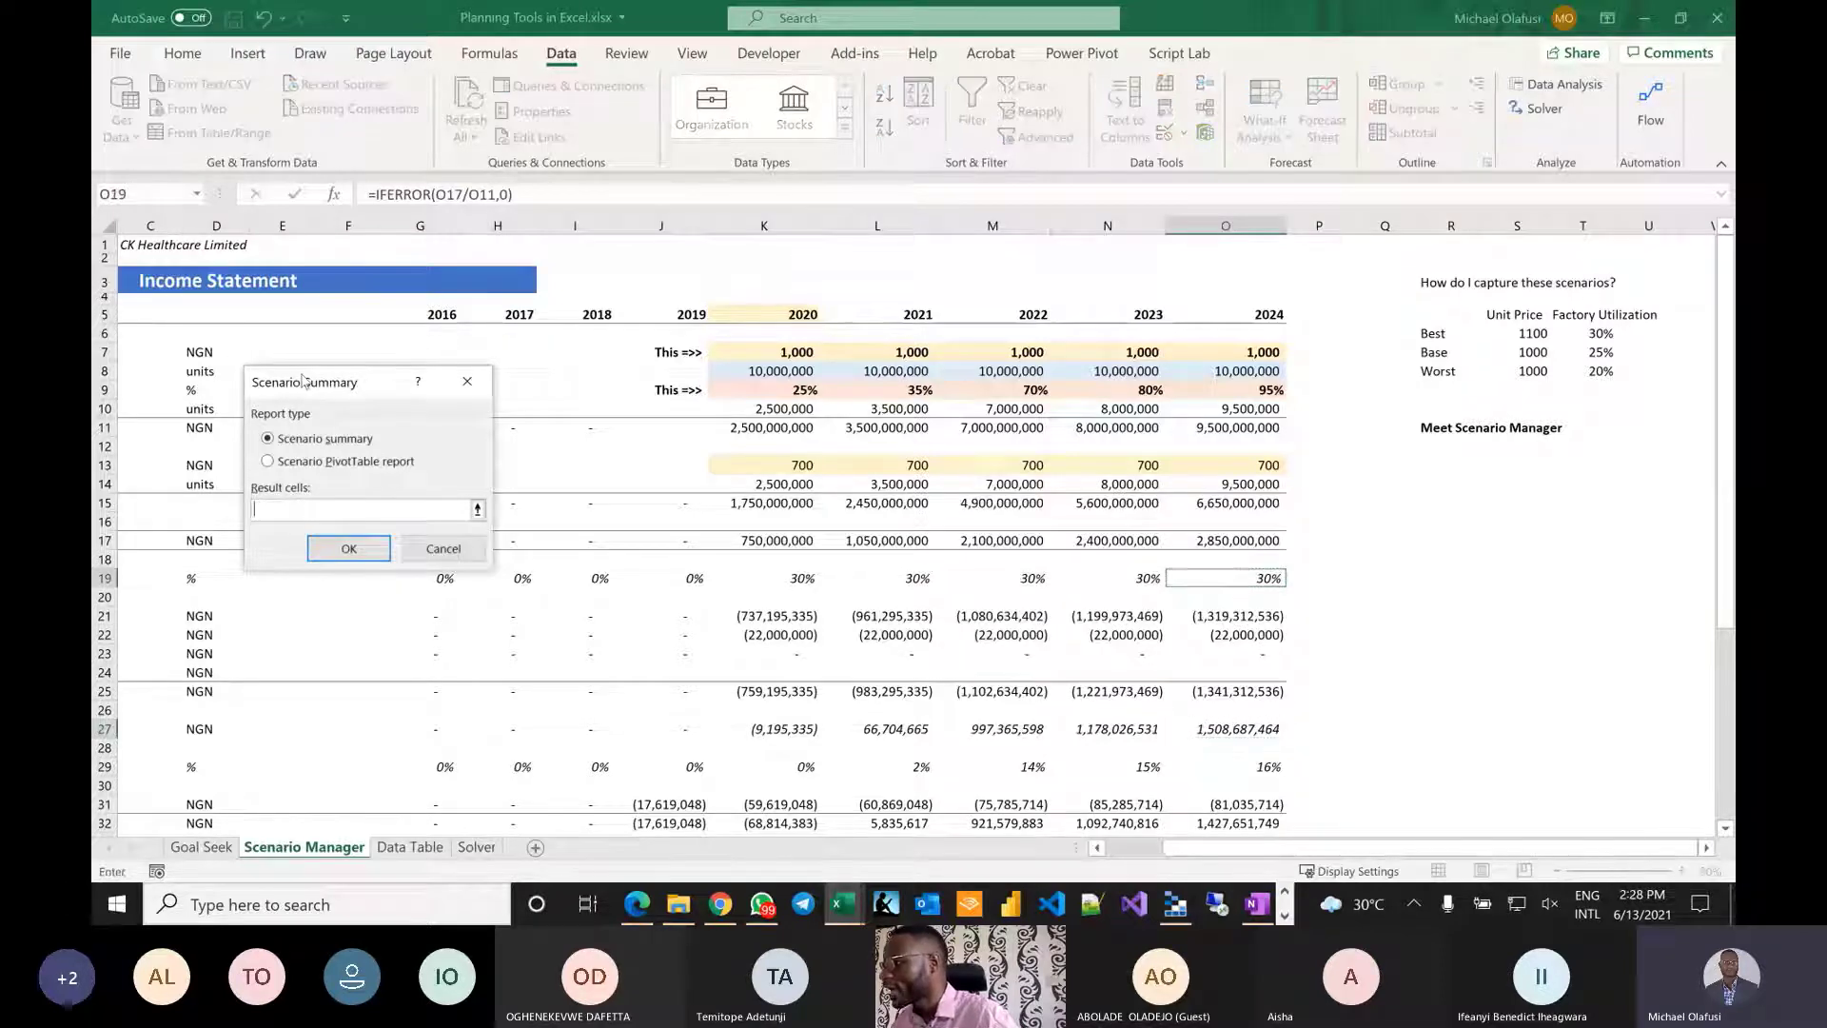
pyautogui.scroll(-7, 737, 641)
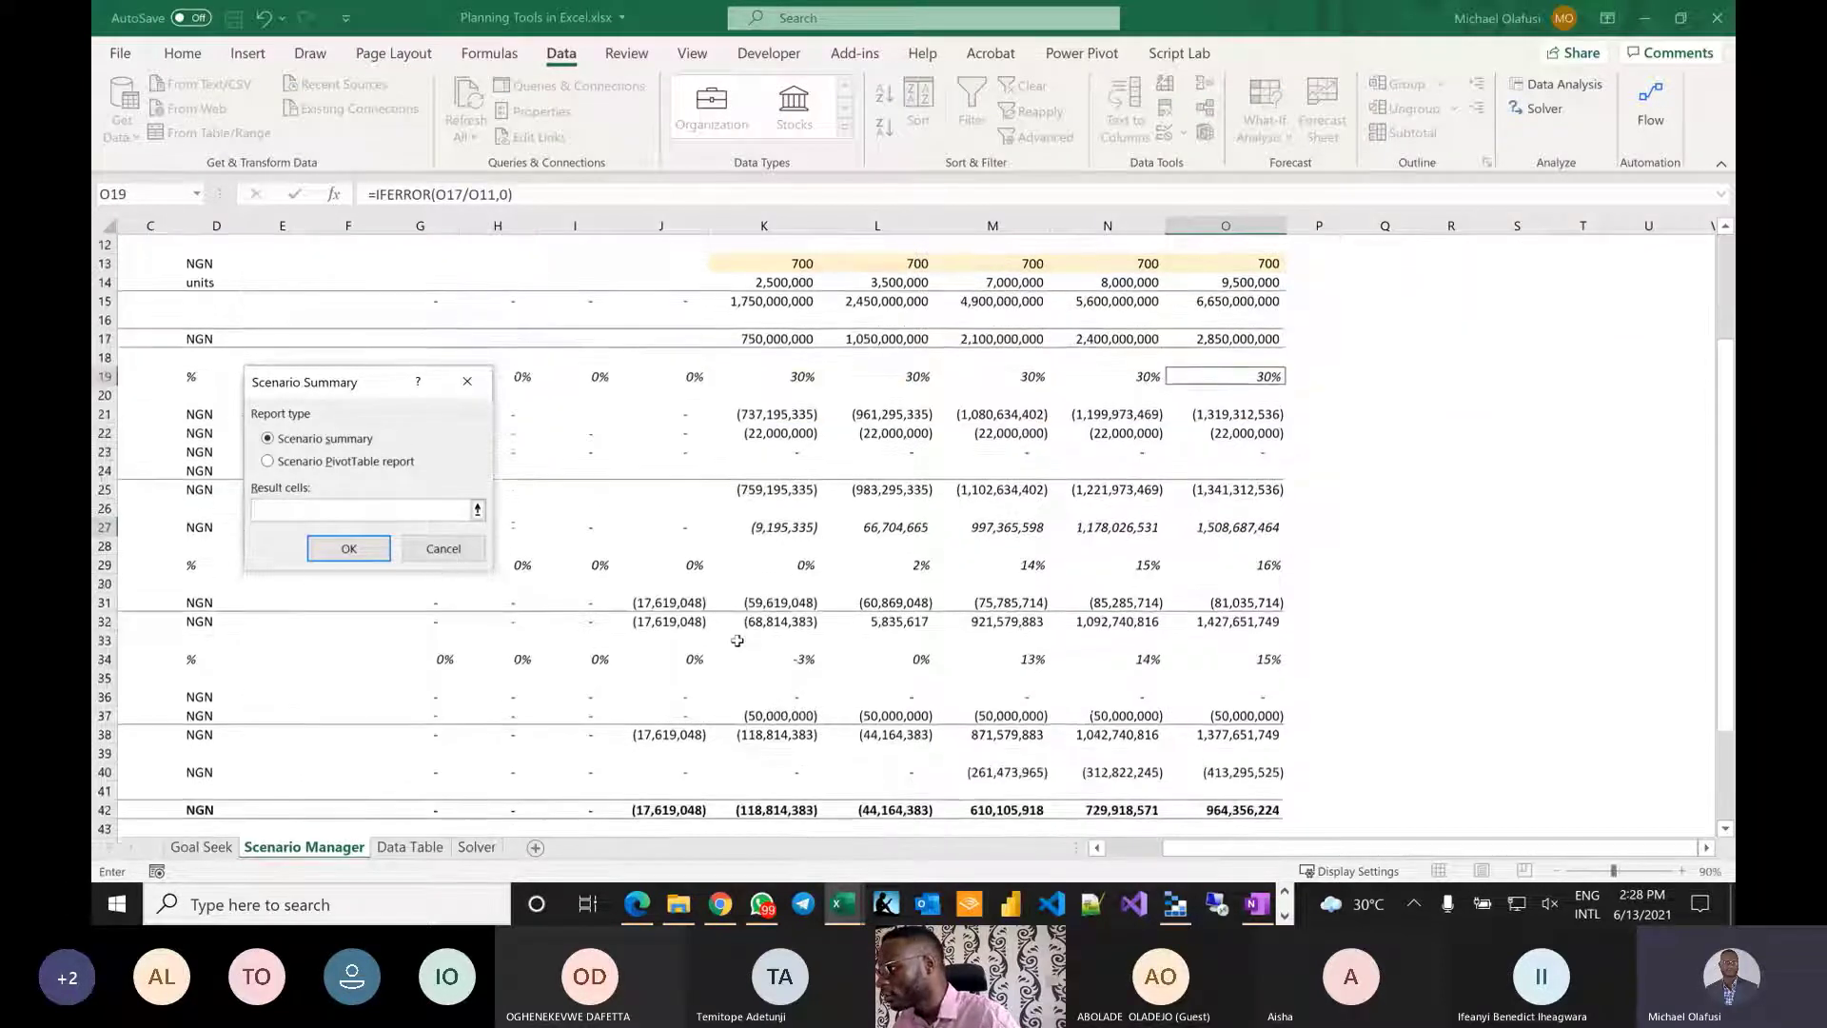
pyautogui.scroll(7, 738, 640)
pyautogui.scroll(-8, 738, 640)
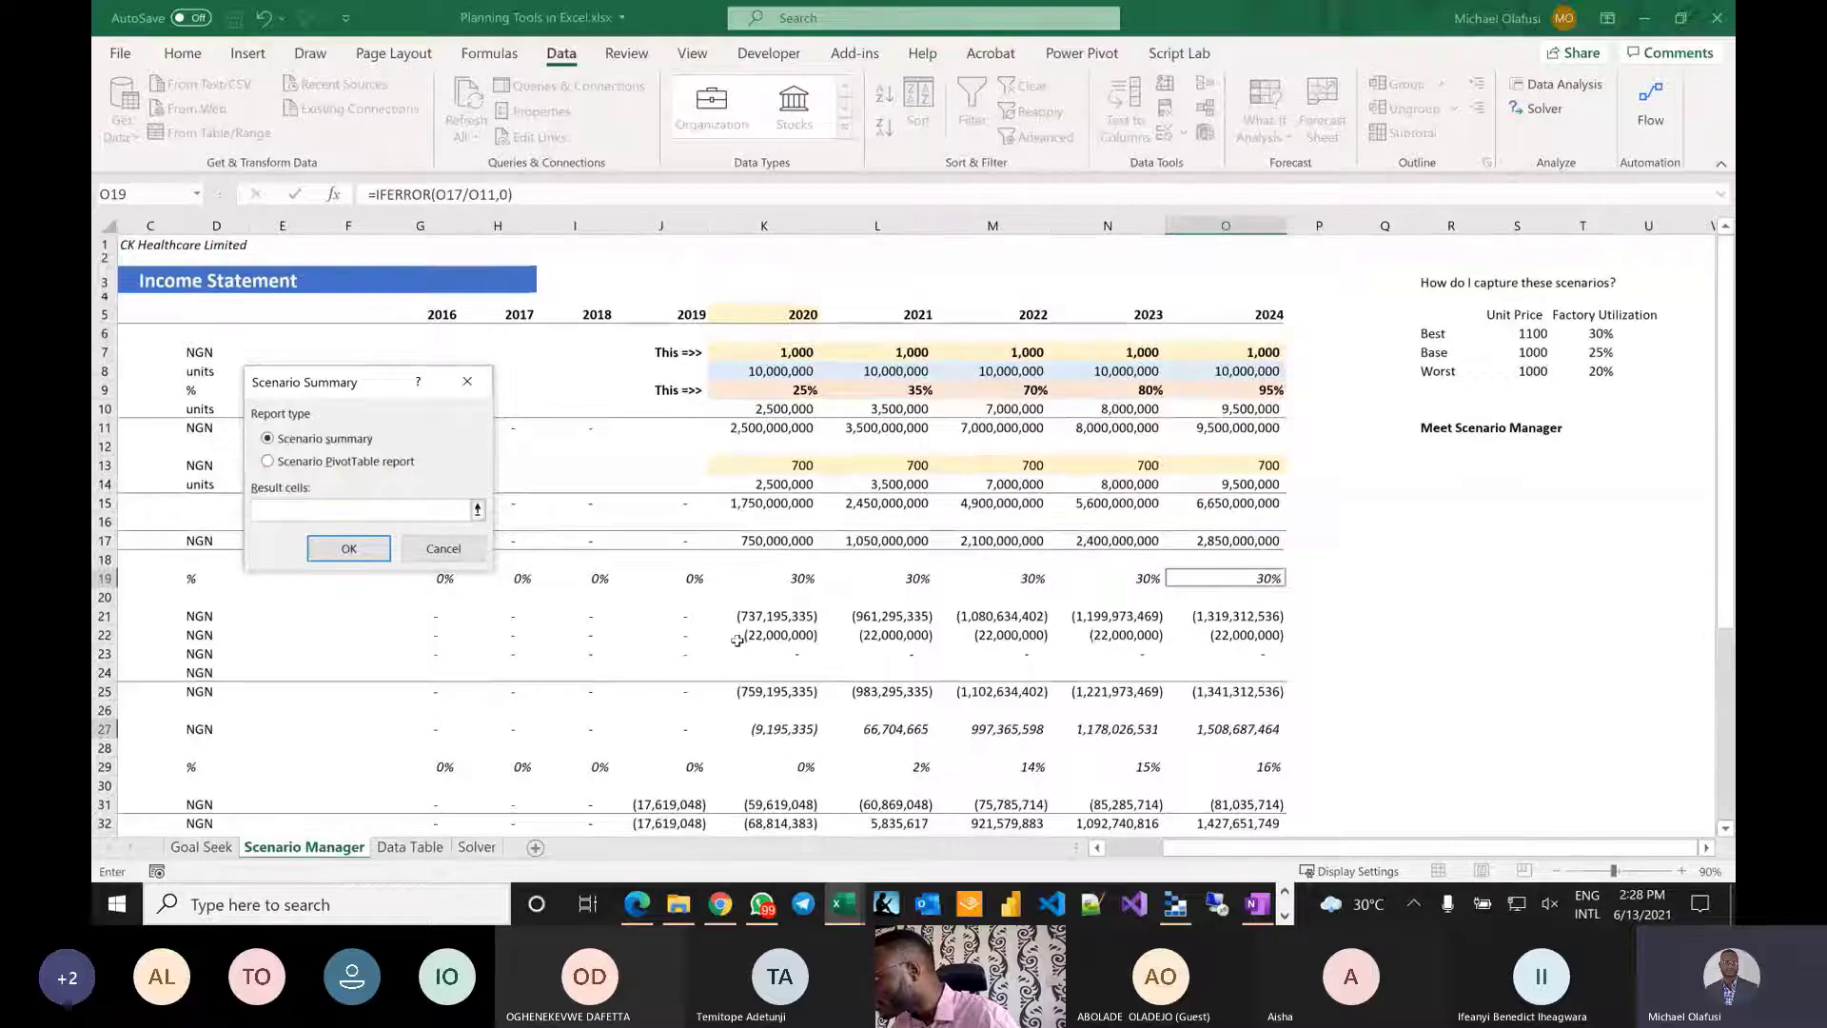
pyautogui.hscroll(-2, 776, 564)
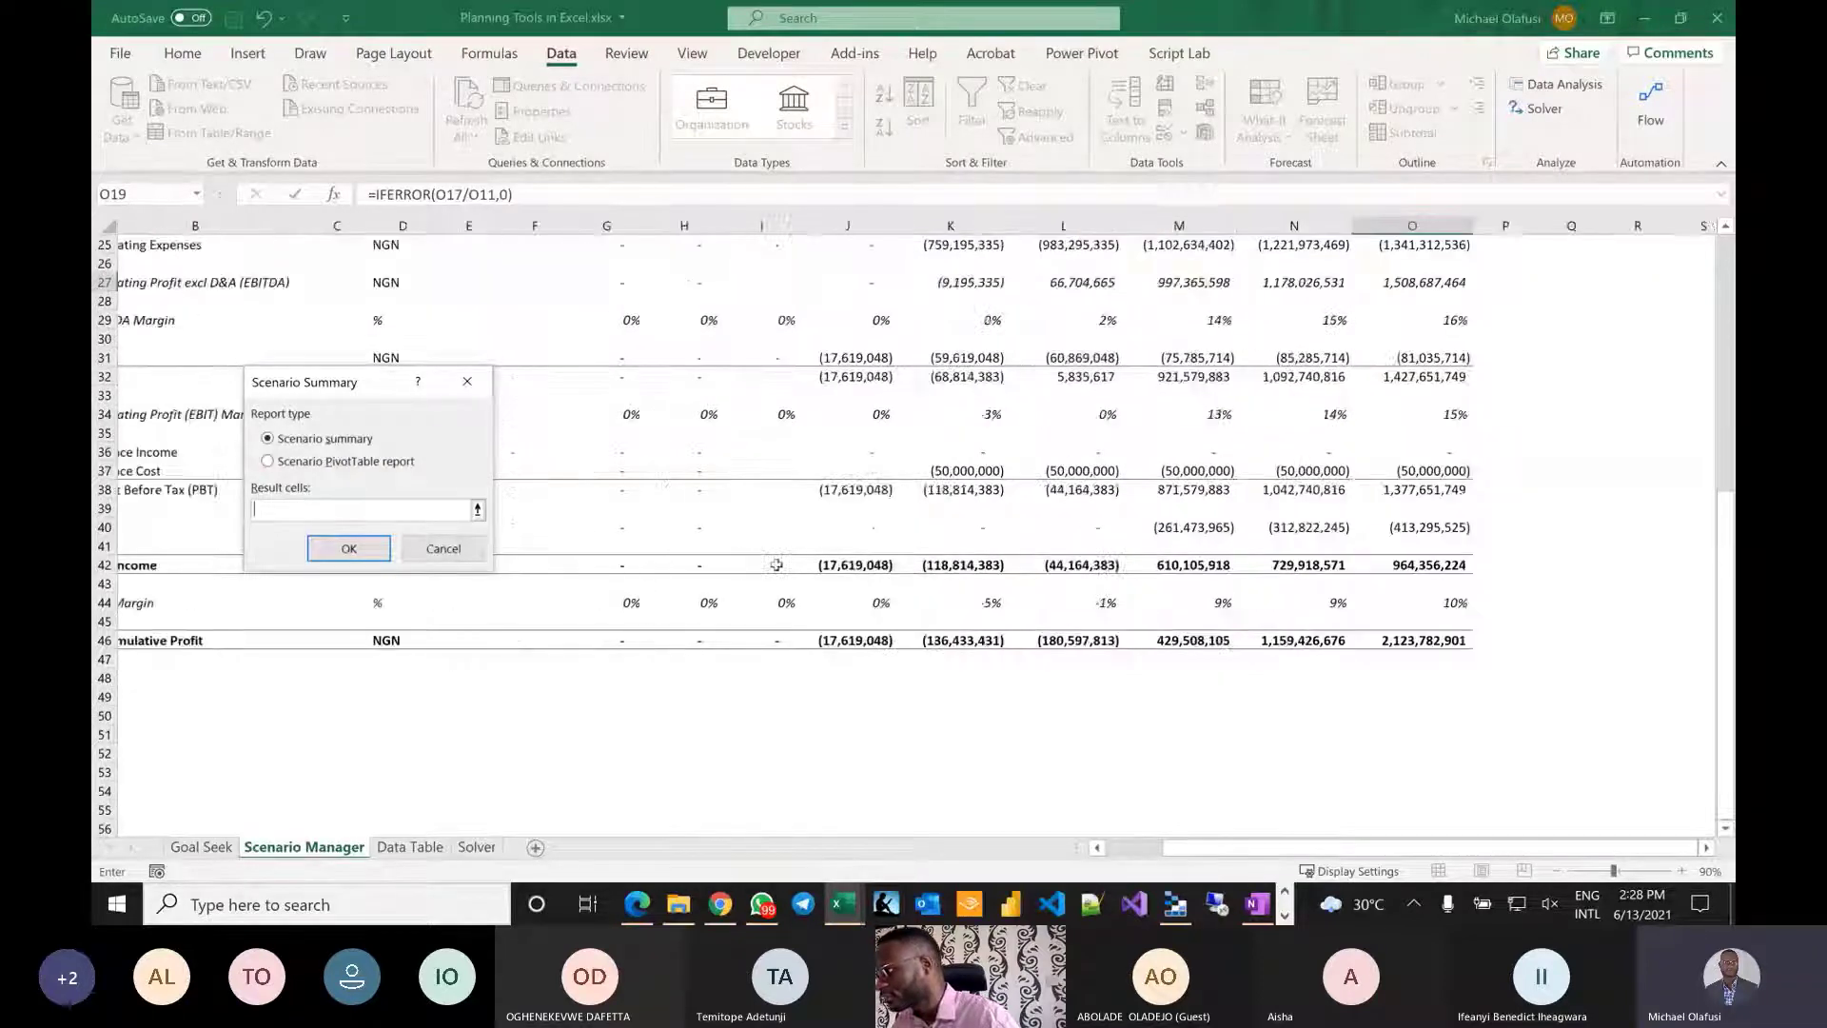
pyautogui.click(1069, 564)
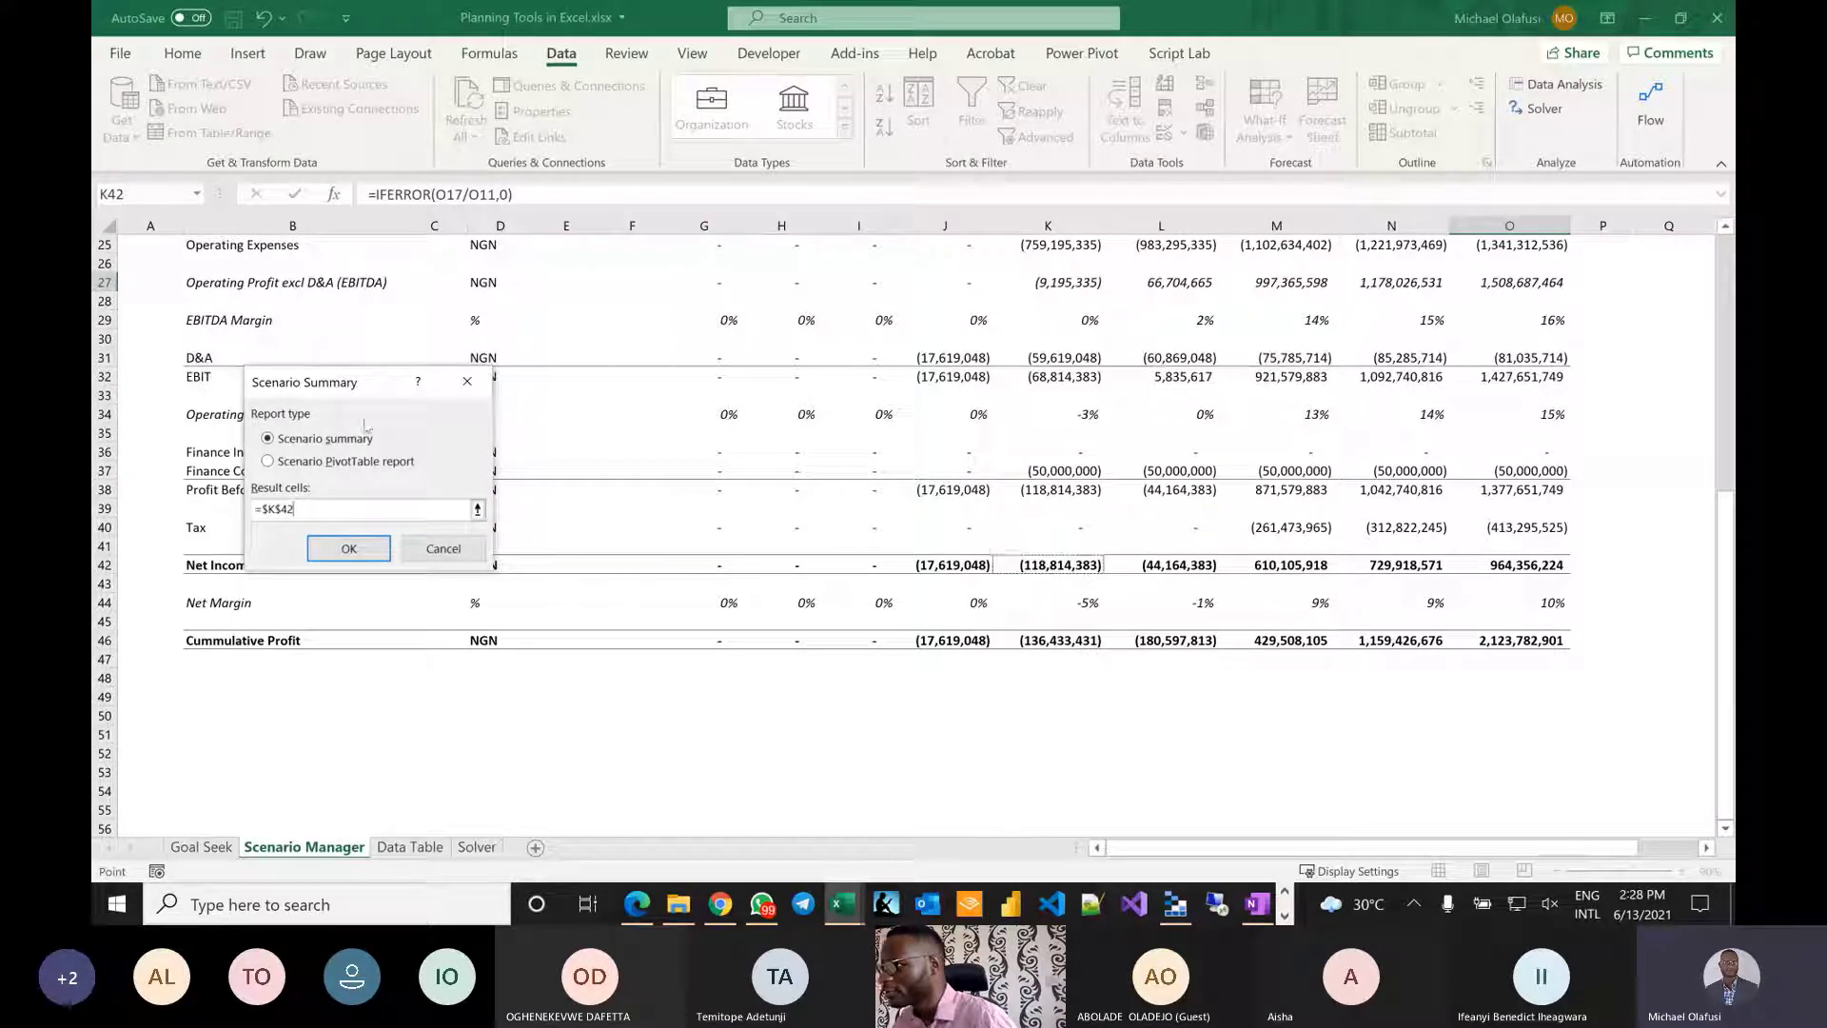
# Generate a Scenario summary report with $K$42 as the result cell and view its Best scenario values.
pyautogui.click(348, 550)
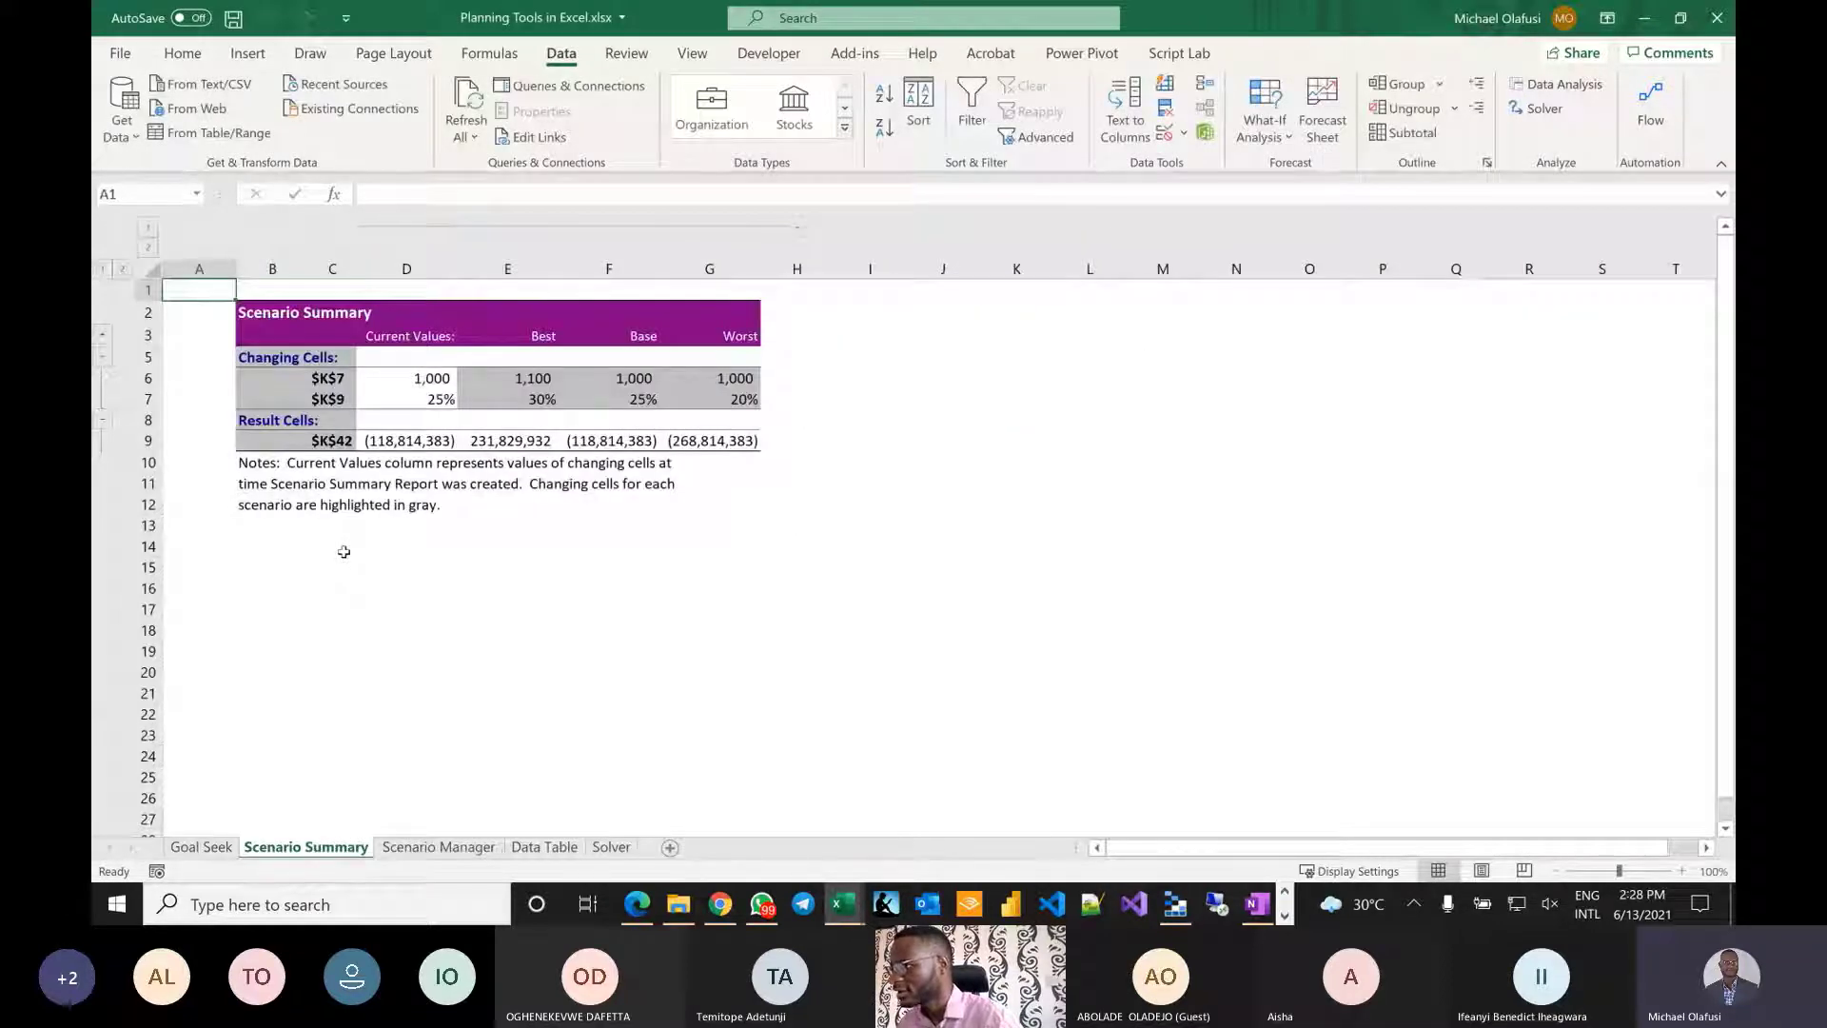
pyautogui.keyDown('ctrl'); pyautogui.scroll(3, 545, 498); pyautogui.keyUp('ctrl')
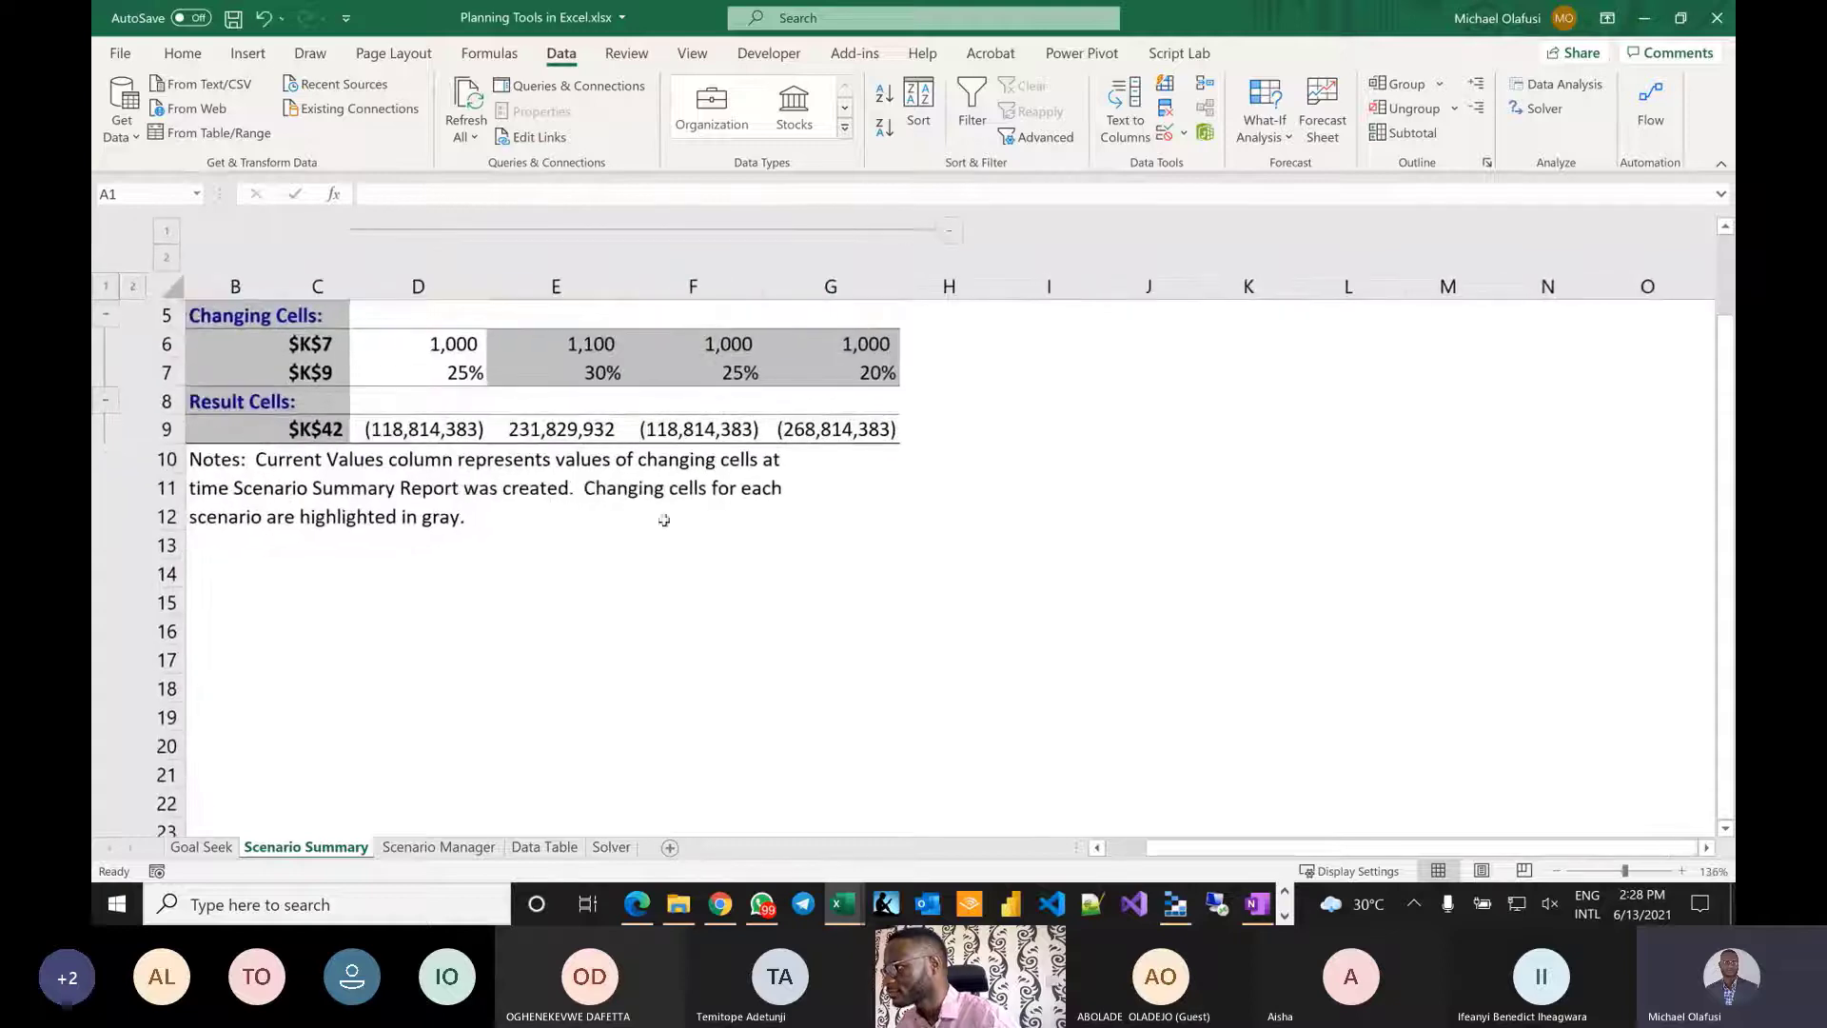
pyautogui.scroll(2, 816, 563)
pyautogui.hscroll(-1, 816, 564)
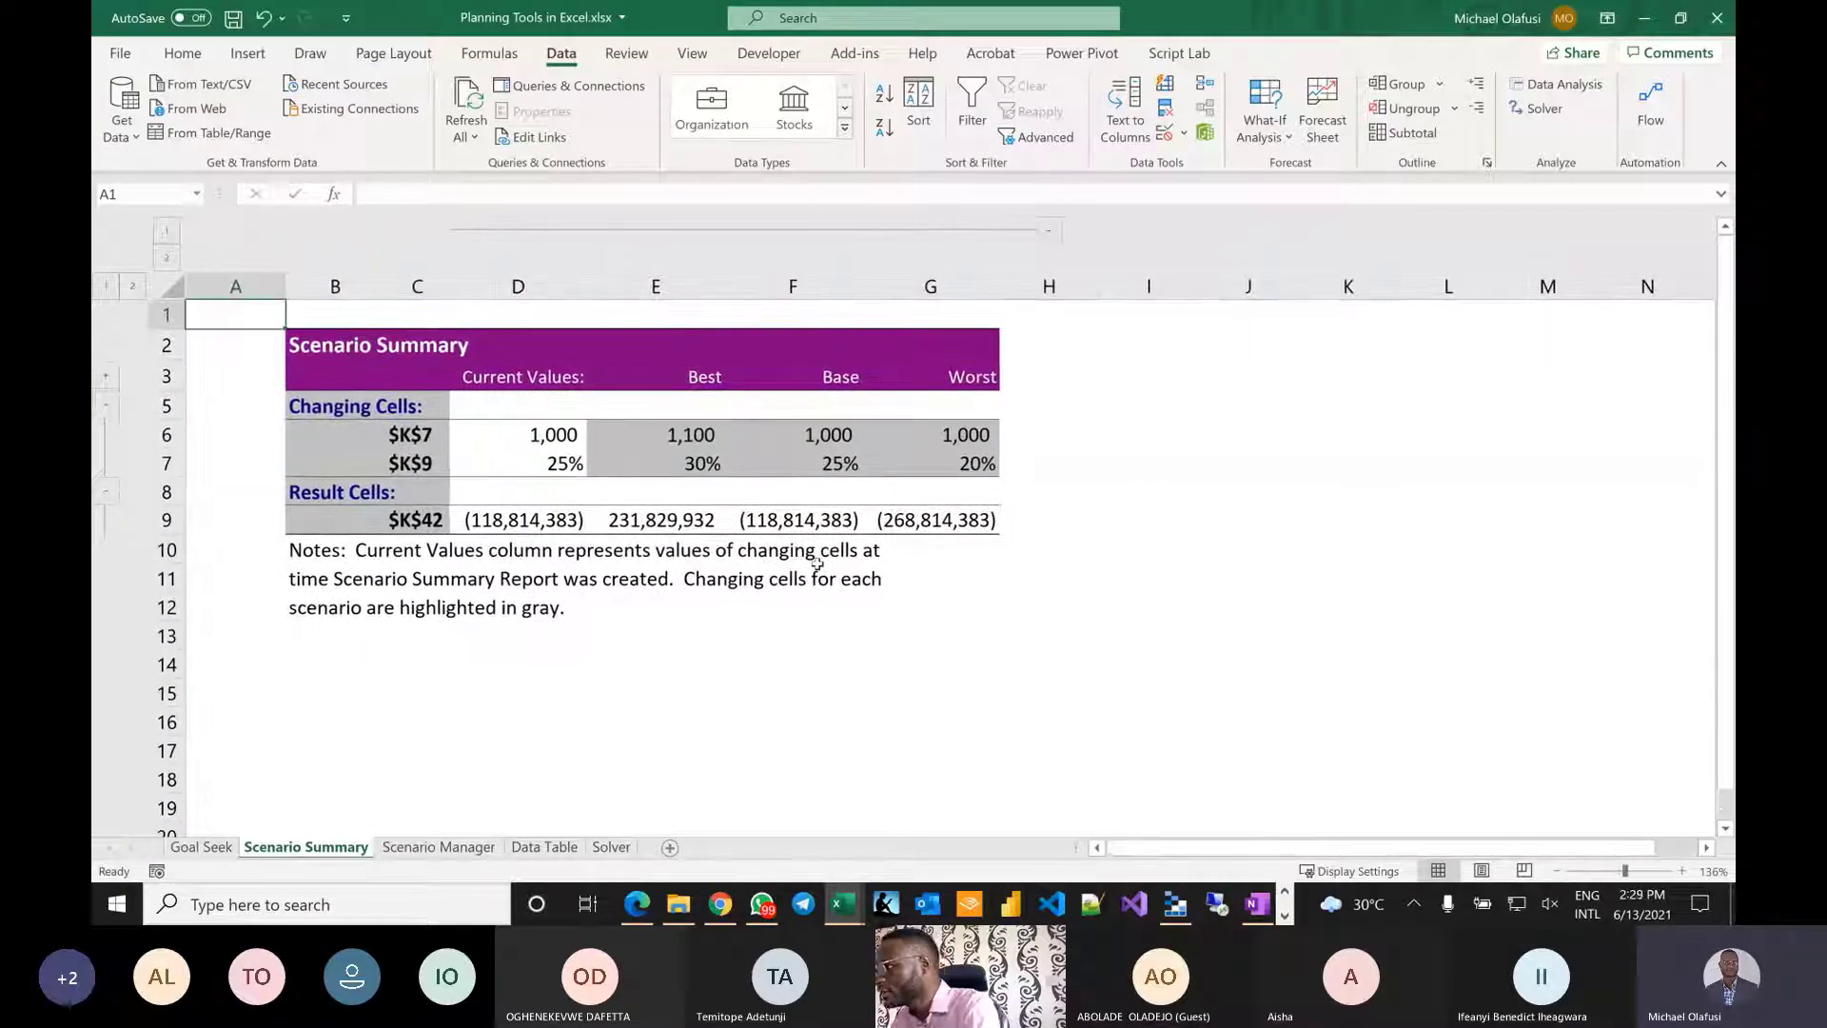
pyautogui.moveTo(700, 381); pyautogui.dragTo(671, 507)
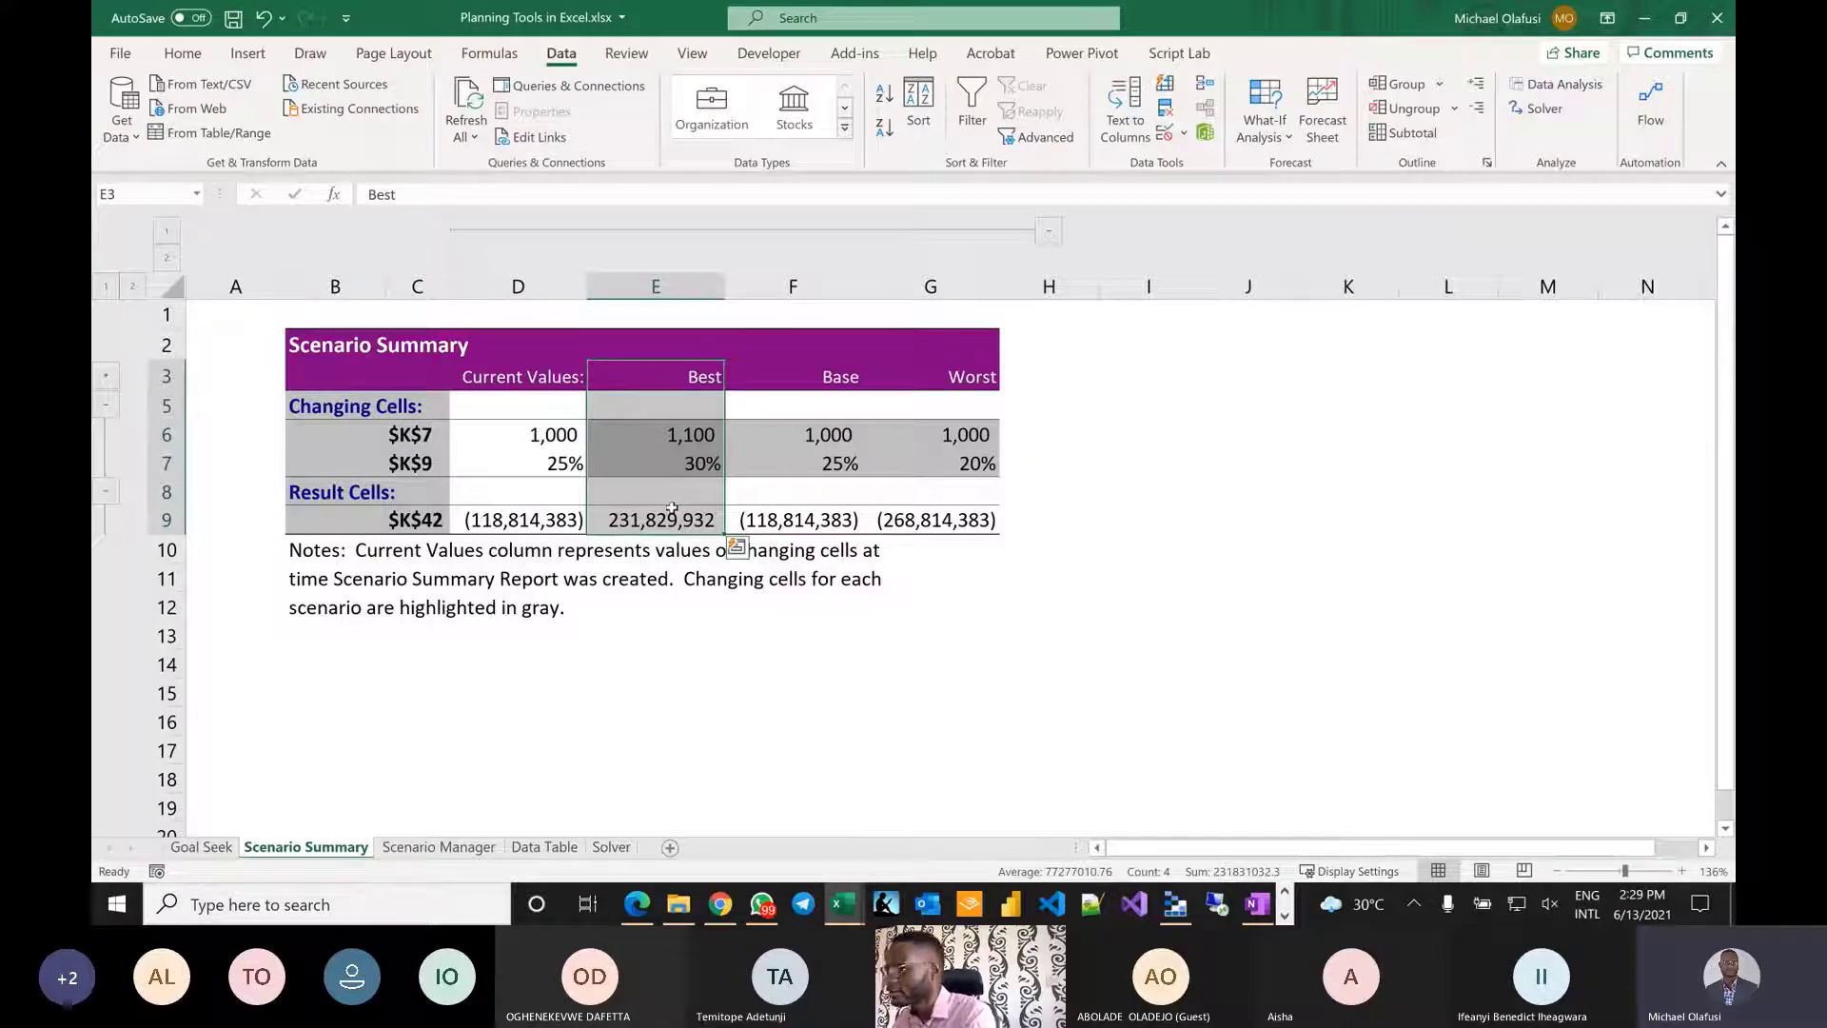
# Relabel the two changing cells in the summary as Unit Price and Factory Utilization, and fit column C's width to the labels.
pyautogui.click(350, 438)
pyautogui.press('Right')
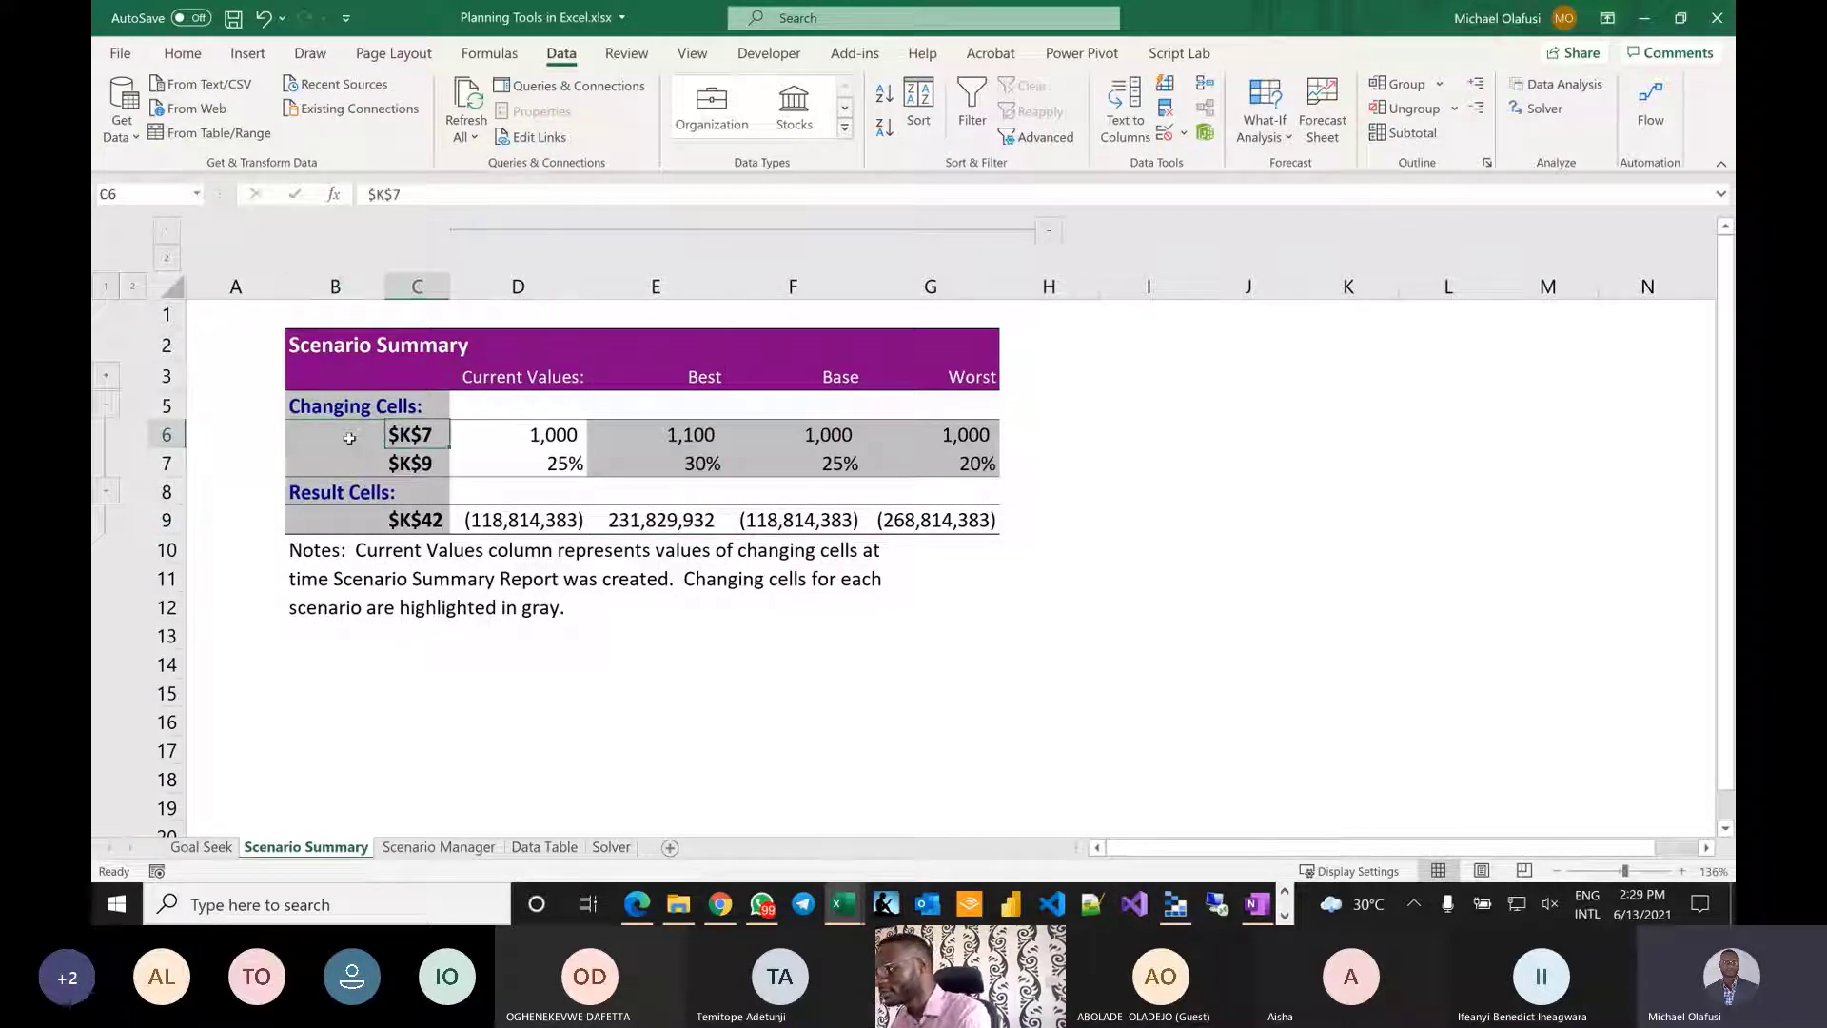
pyautogui.write('Unit Price')
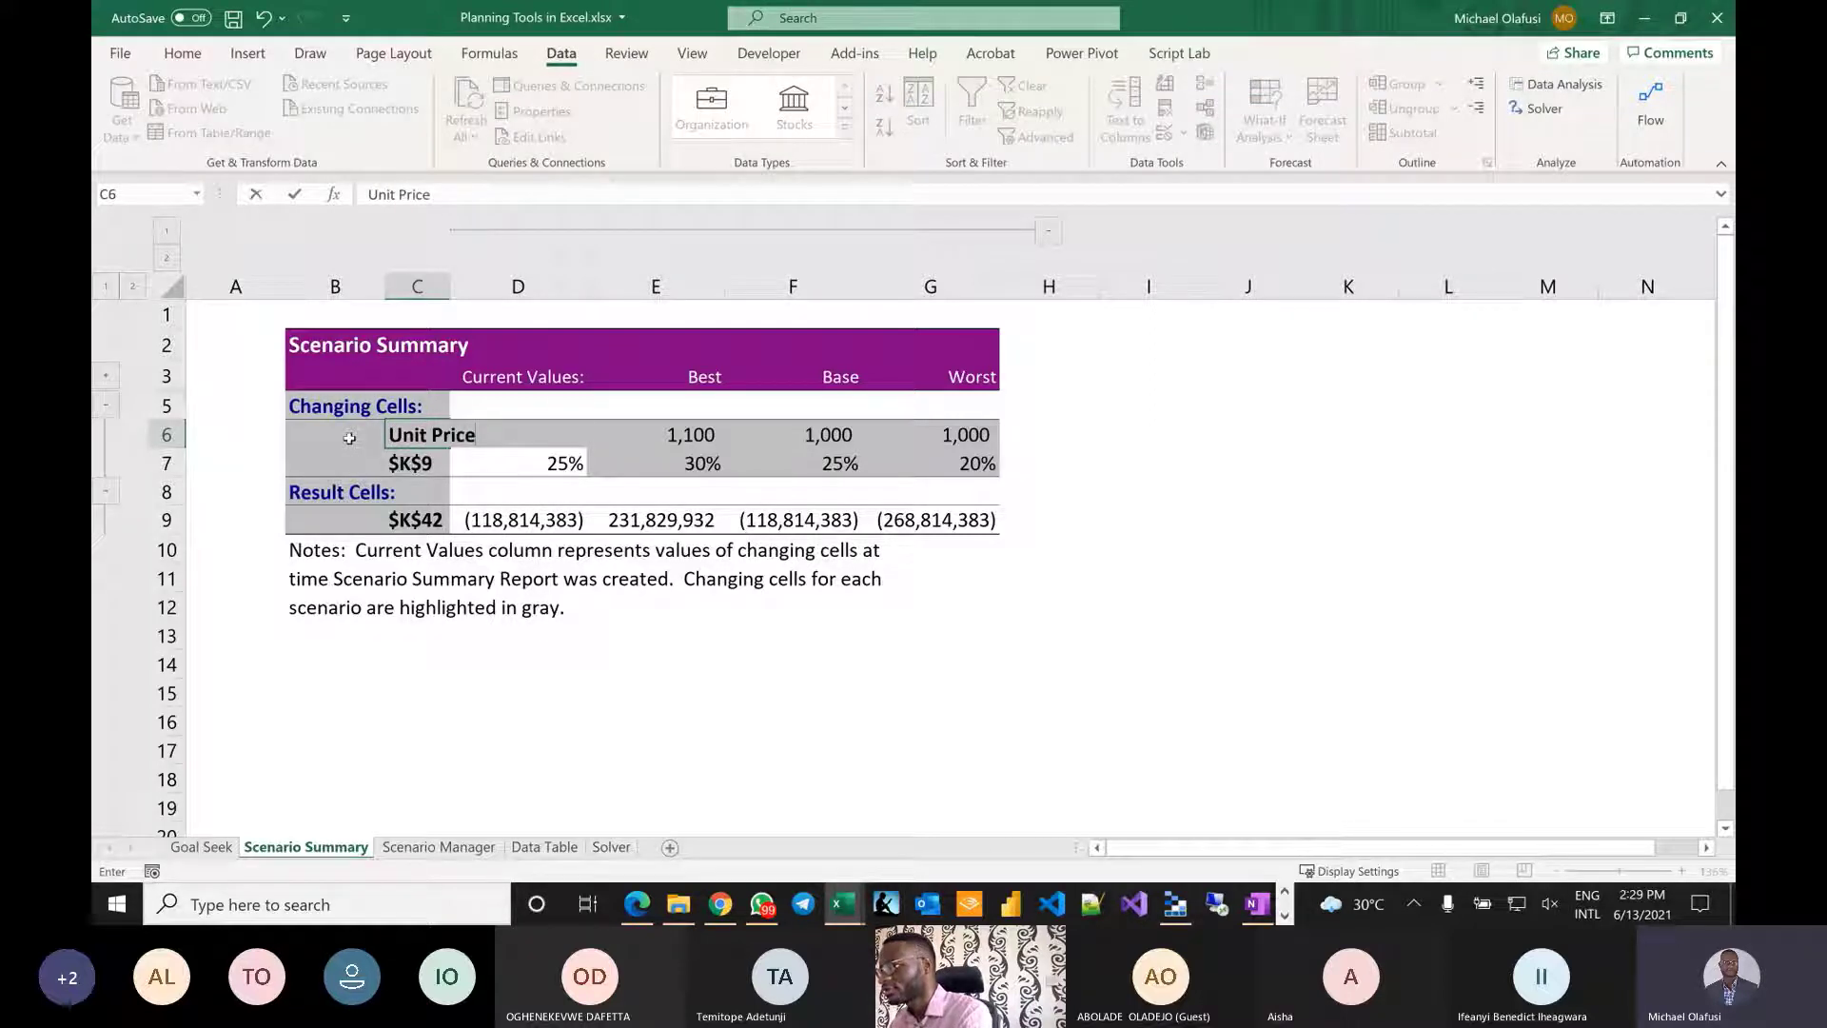
pyautogui.press('Return')
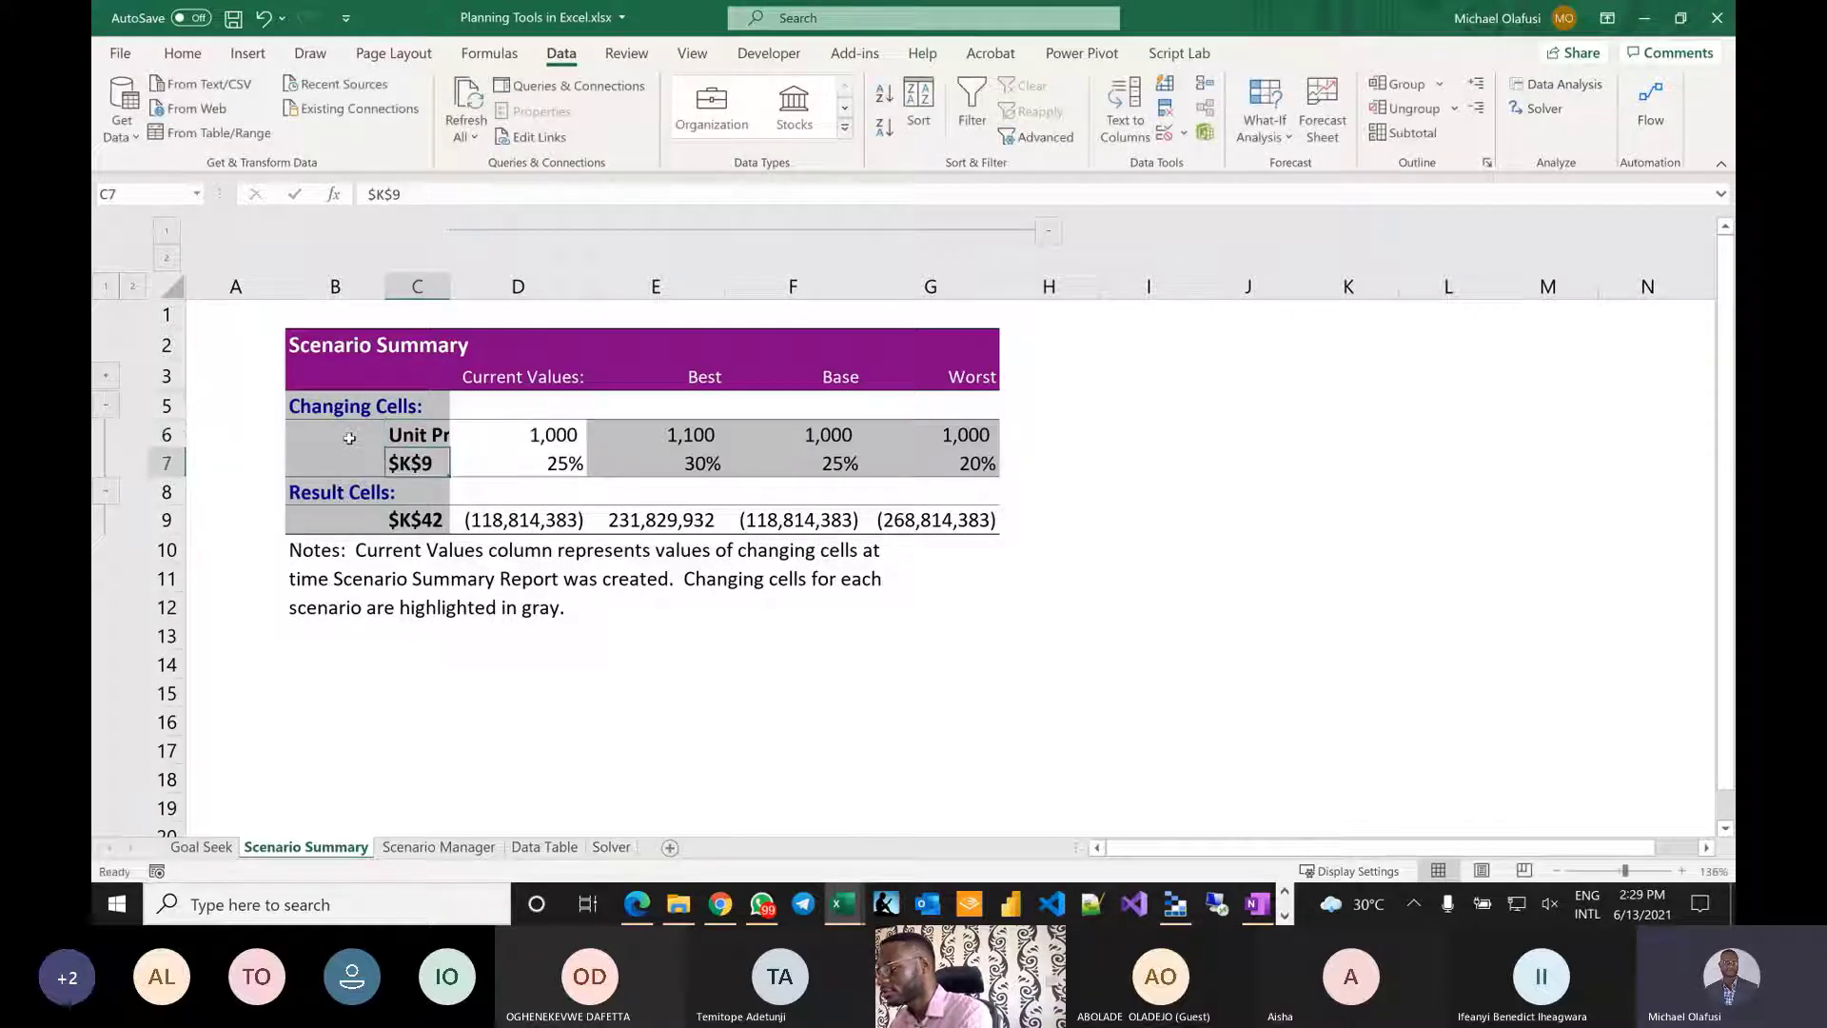
pyautogui.write('Factory')
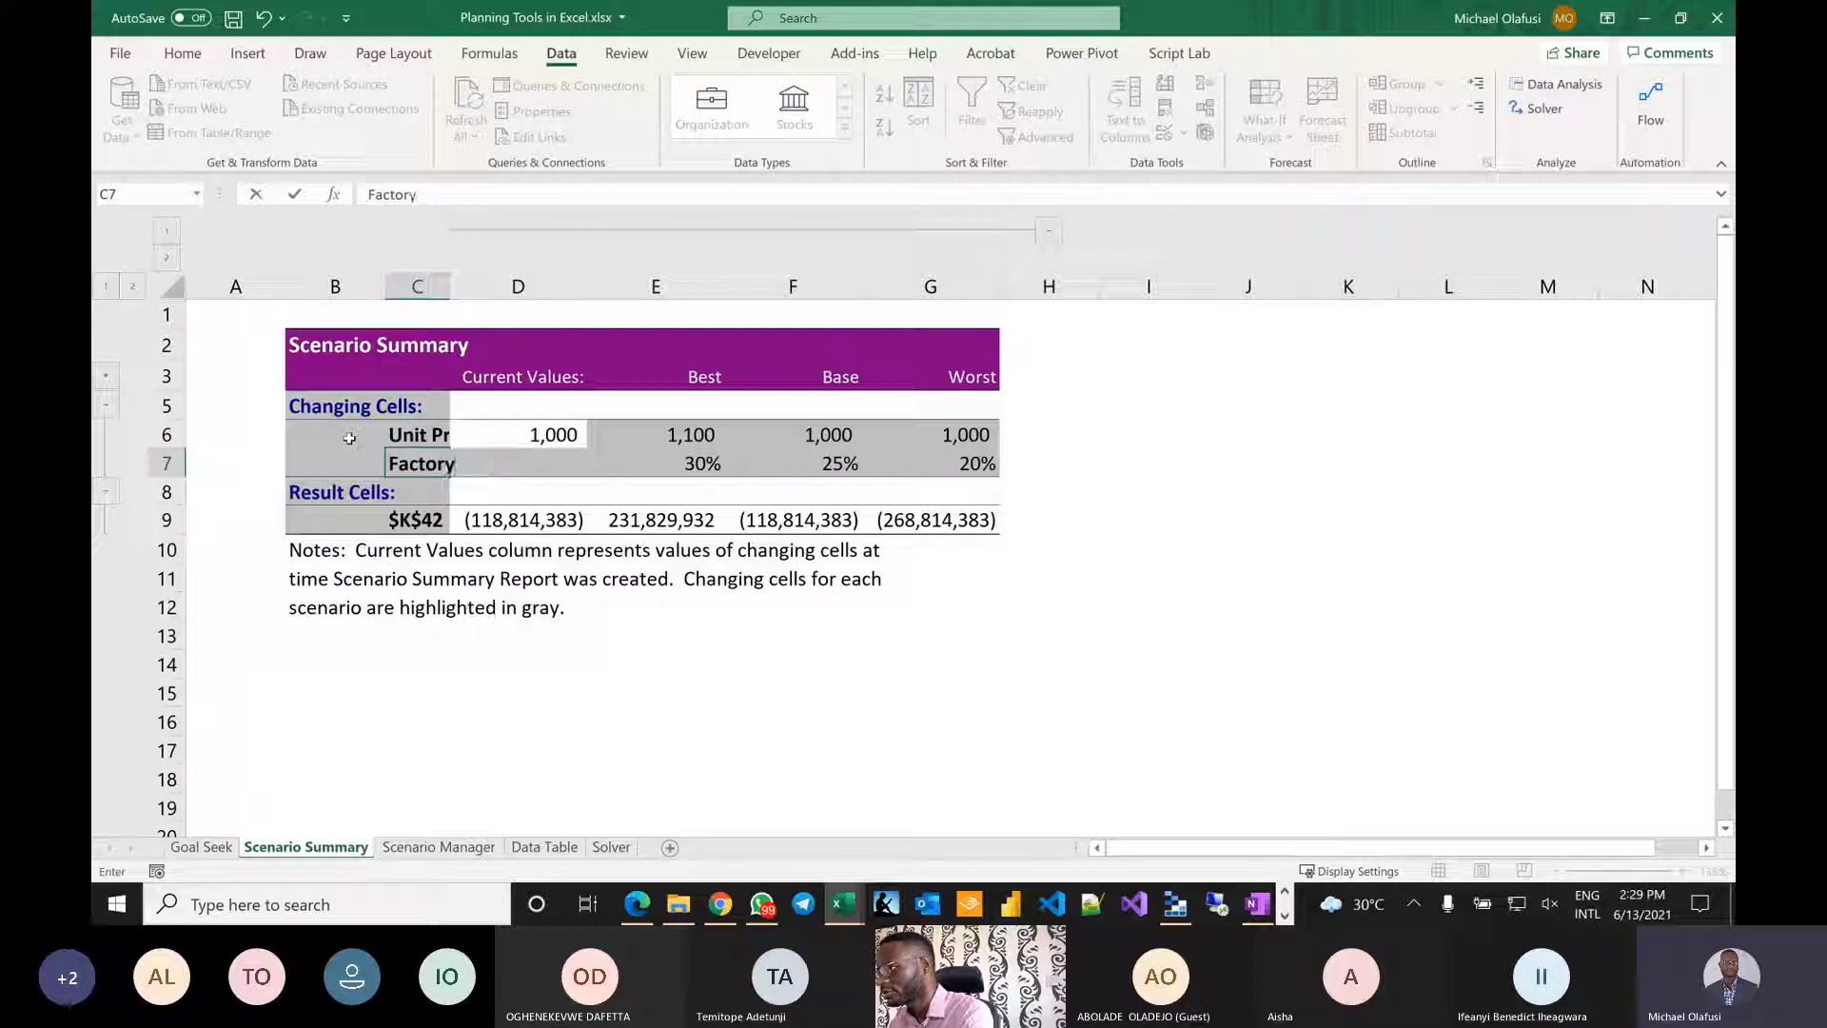
pyautogui.write(' Utilizatio')
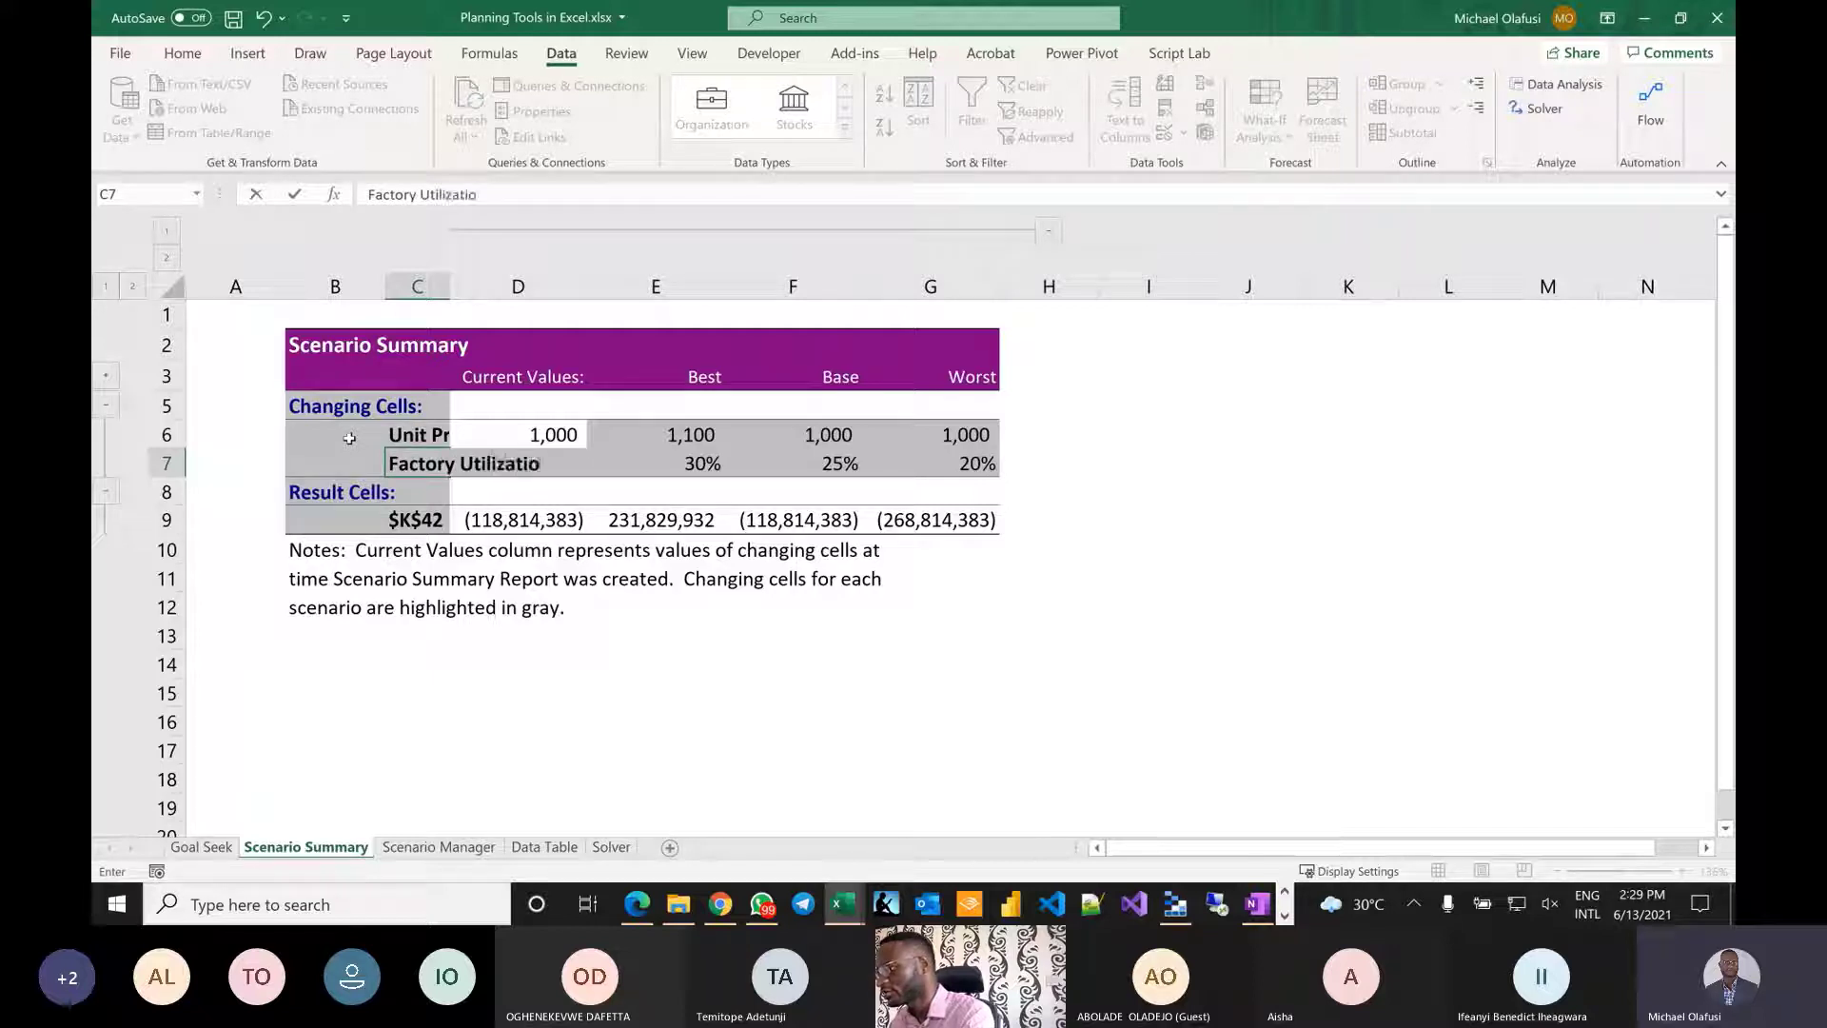
pyautogui.write('n')
pyautogui.press('Return')
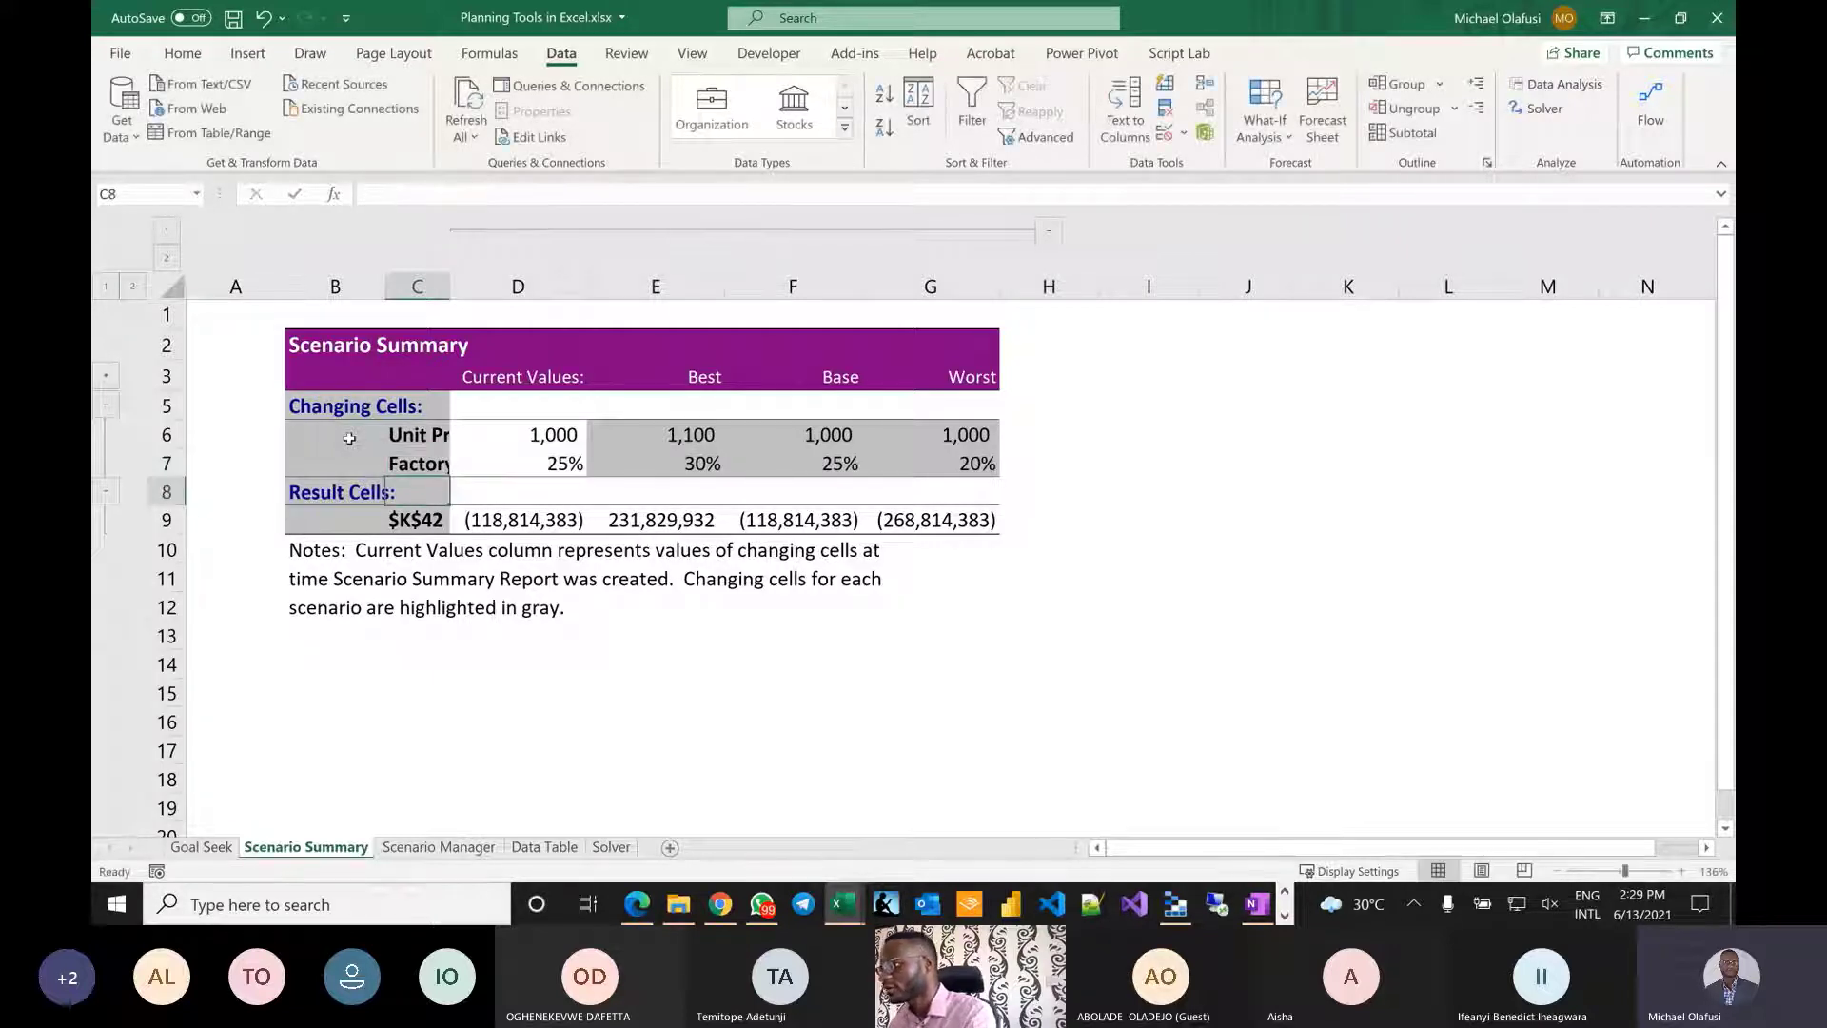
pyautogui.doubleClick(452, 287)
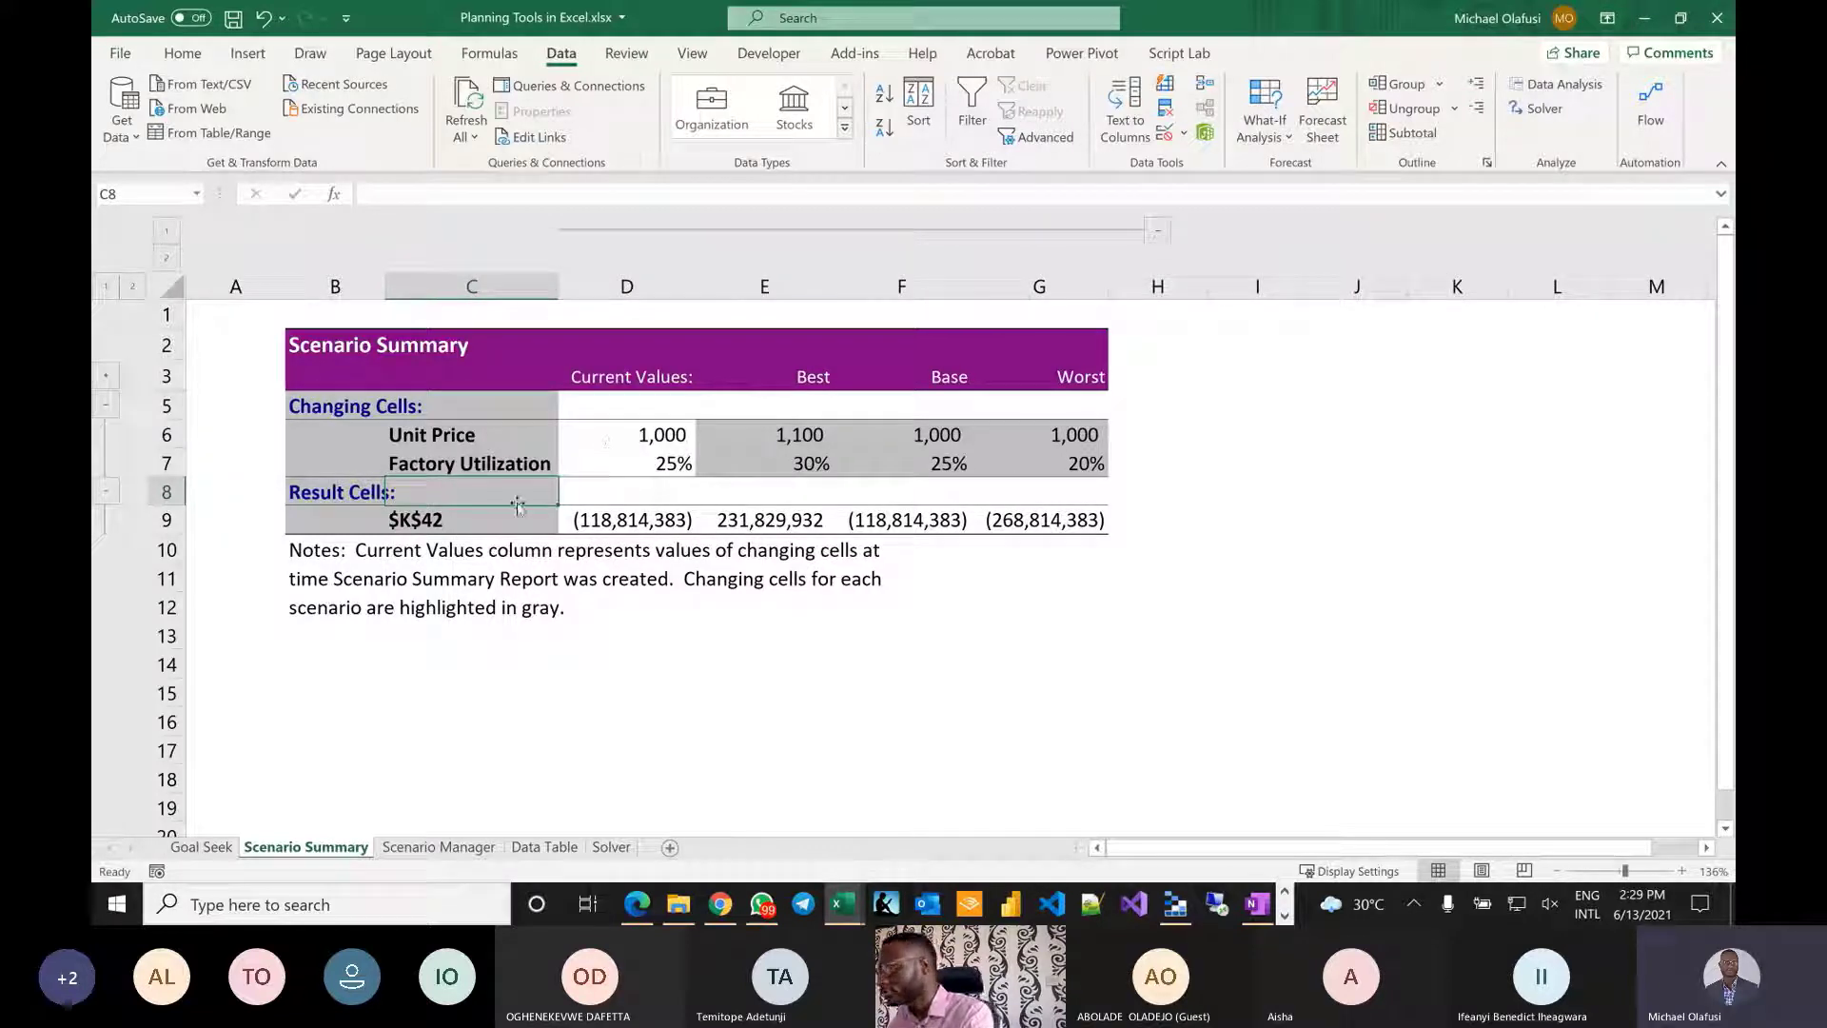
# Relabel the result cell in C9 of the summary as Net Income.
pyautogui.press('Down')
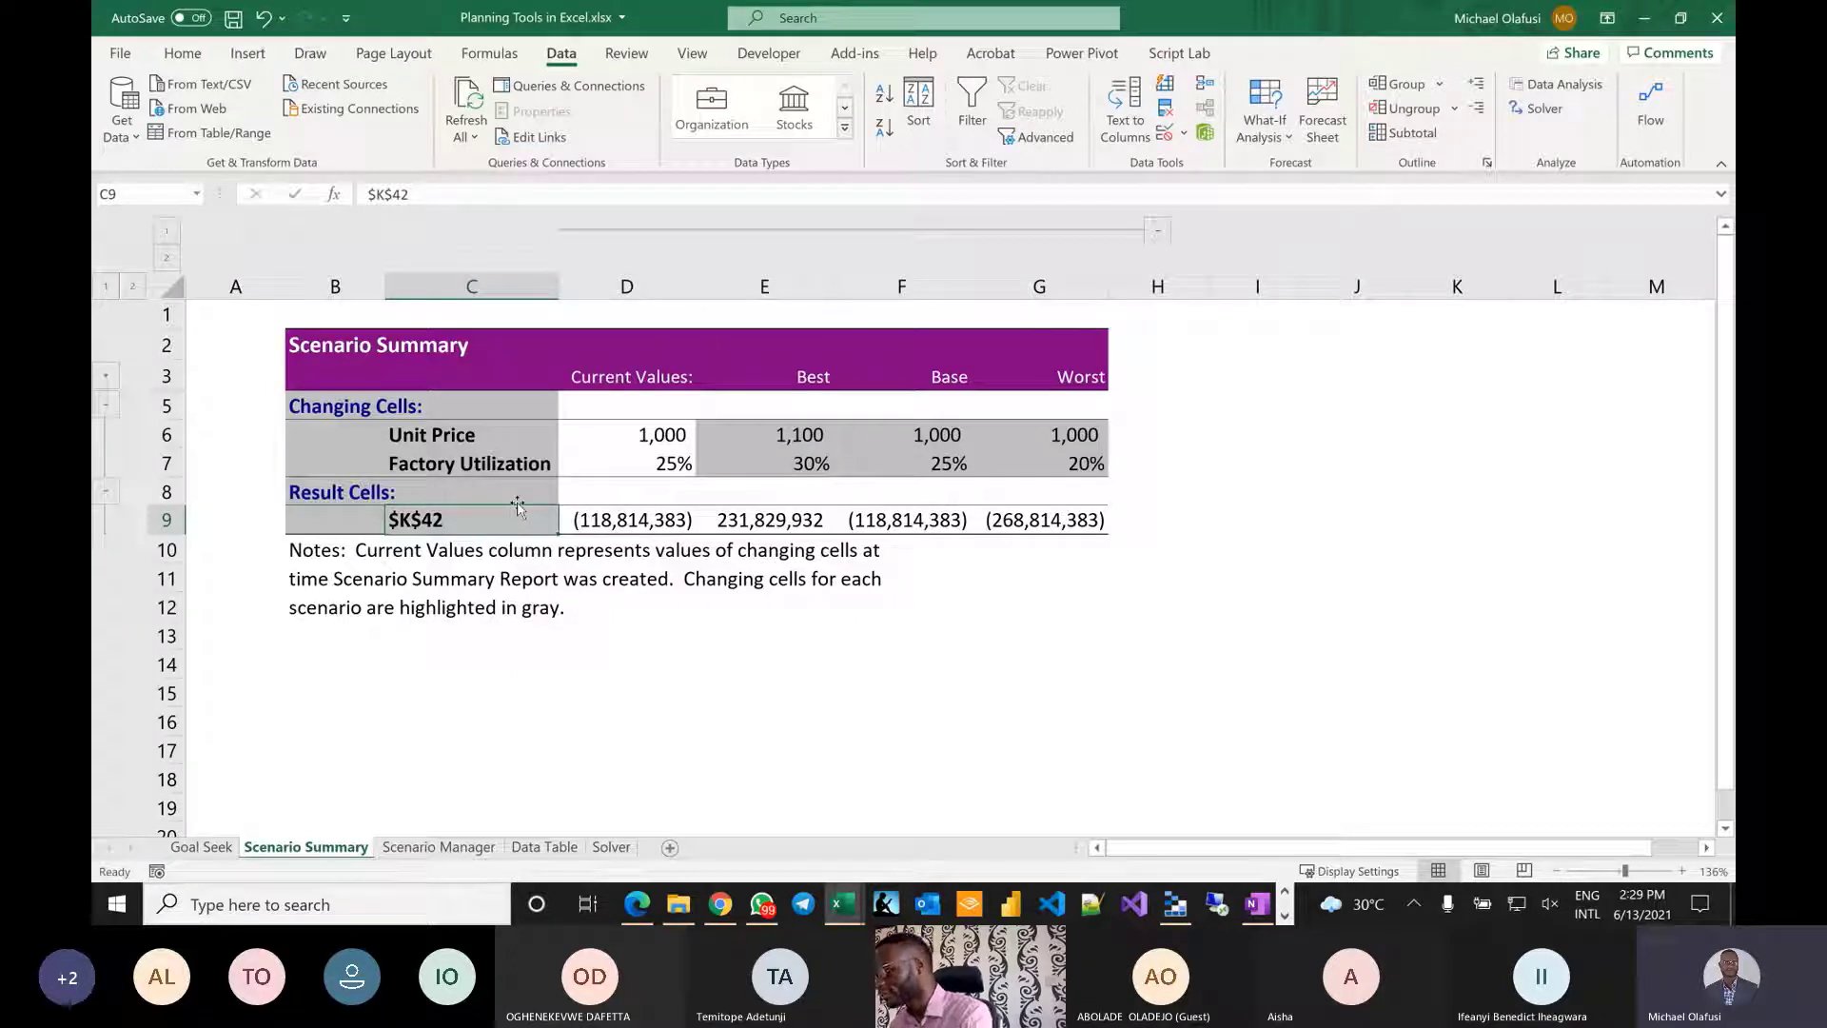
pyautogui.write('Net I')
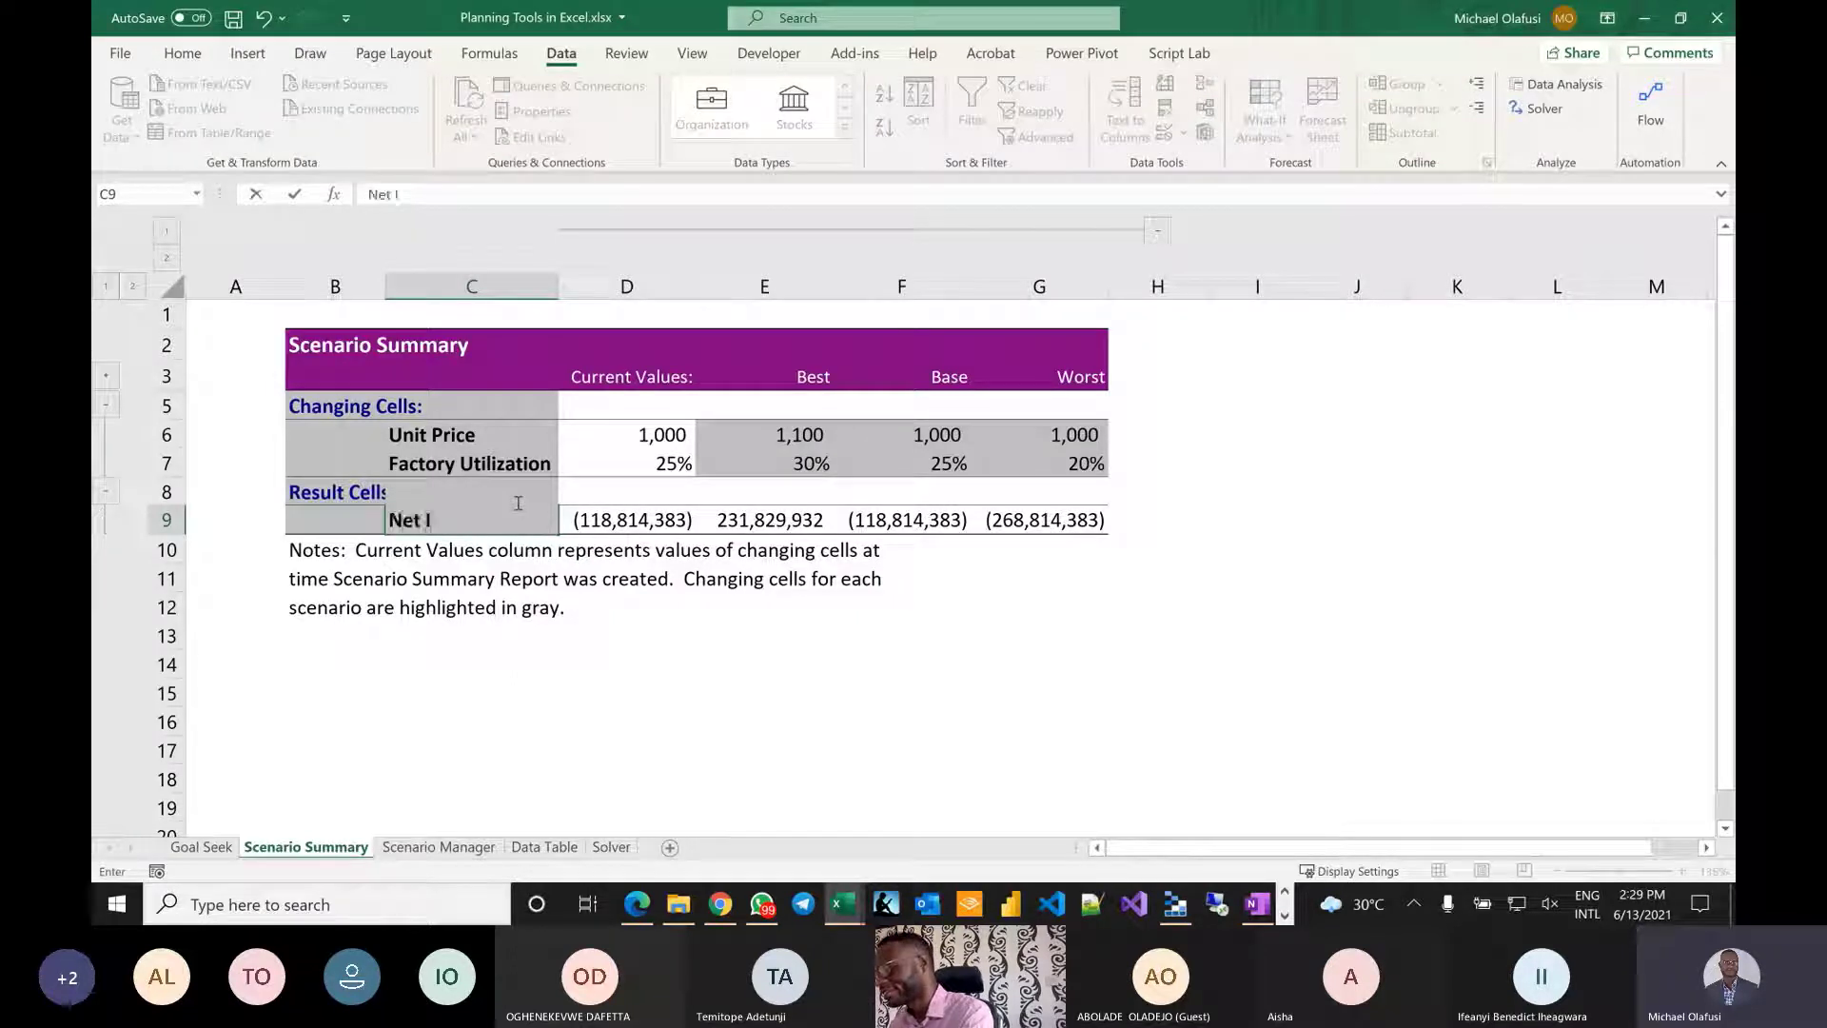
pyautogui.write('ncome')
pyautogui.press('Return')
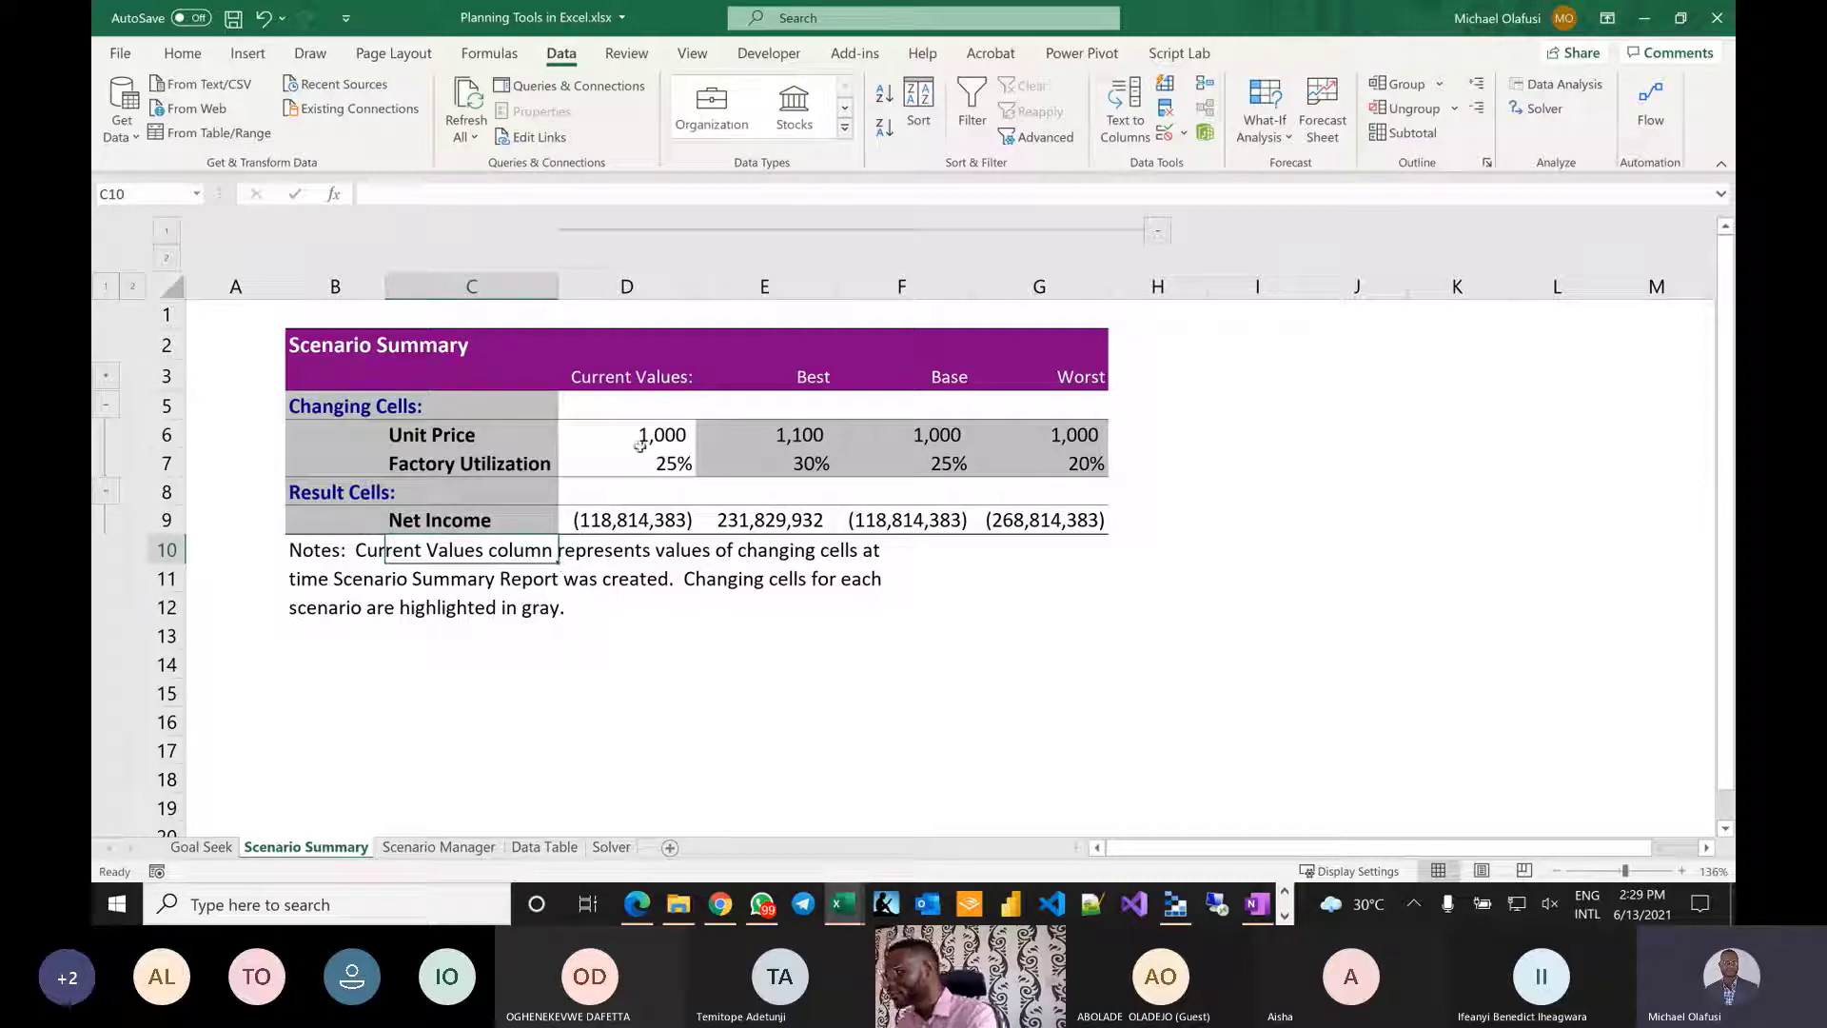
# Compare the unit price, factory utilization and net income of the Best, Base and Worst scenarios in the summary.
pyautogui.moveTo(802, 427); pyautogui.dragTo(795, 526)
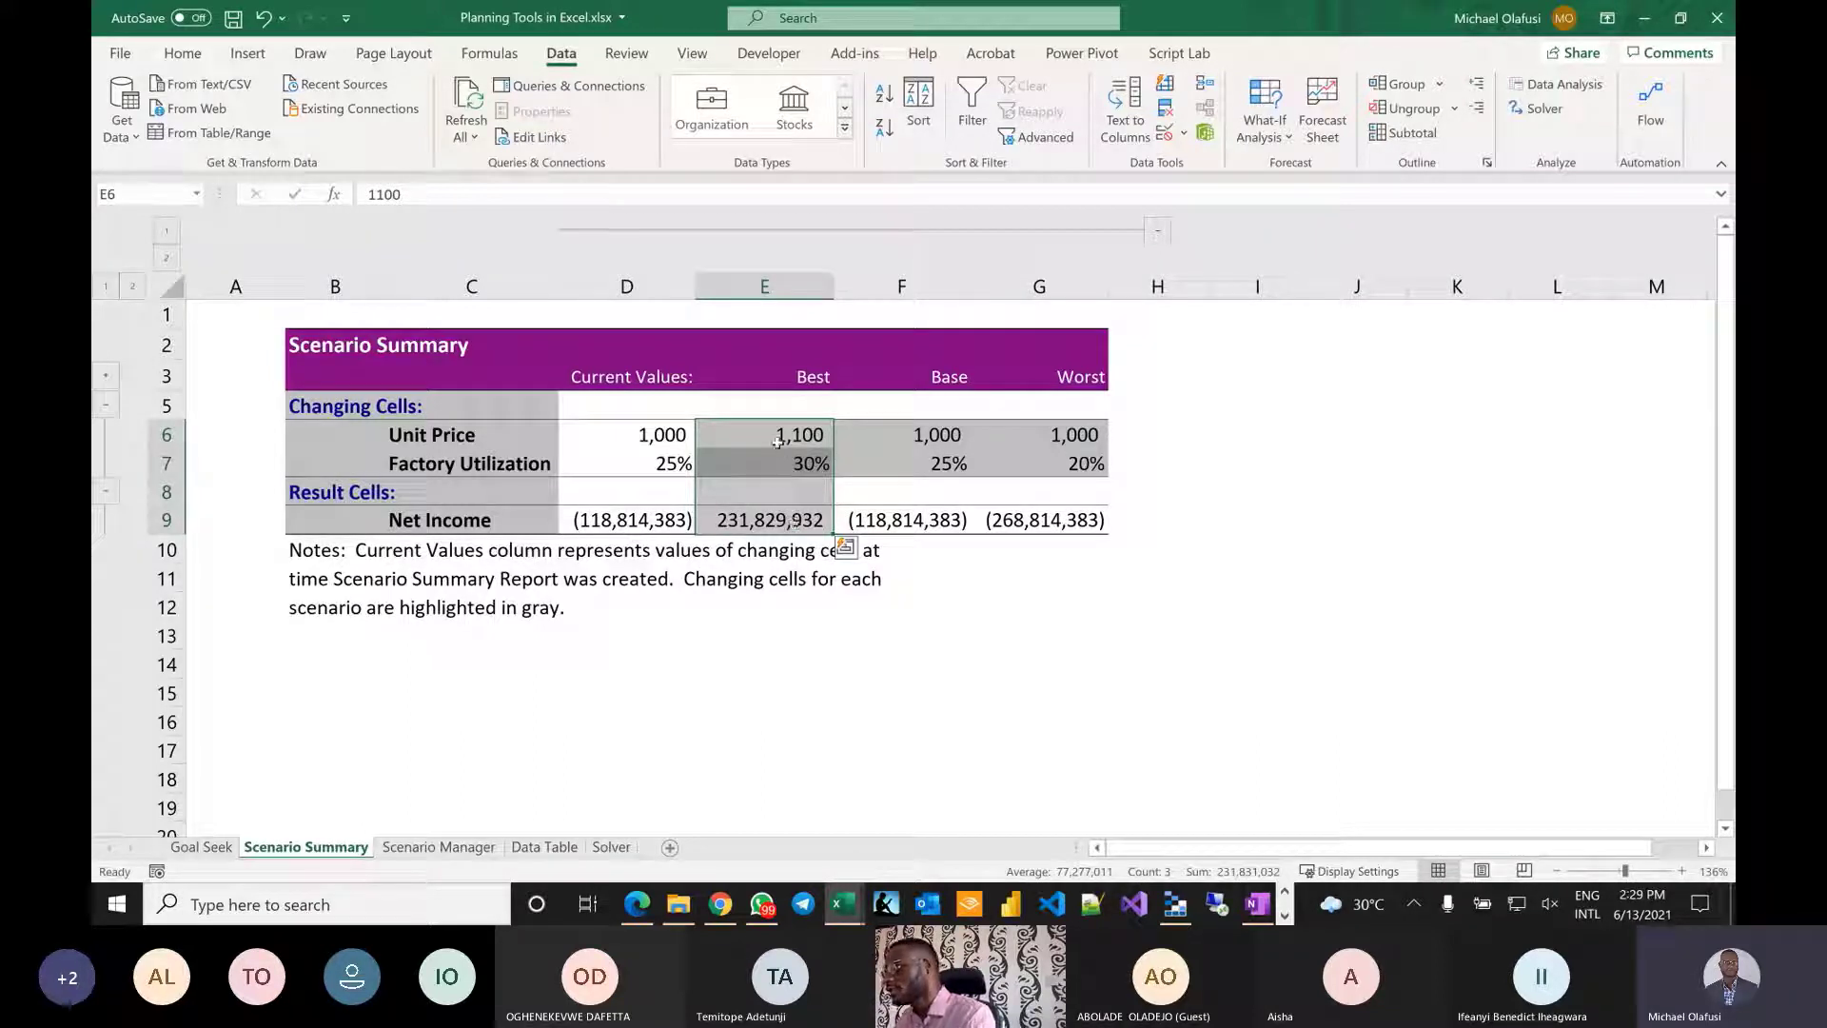
pyautogui.moveTo(770, 440); pyautogui.dragTo(777, 460)
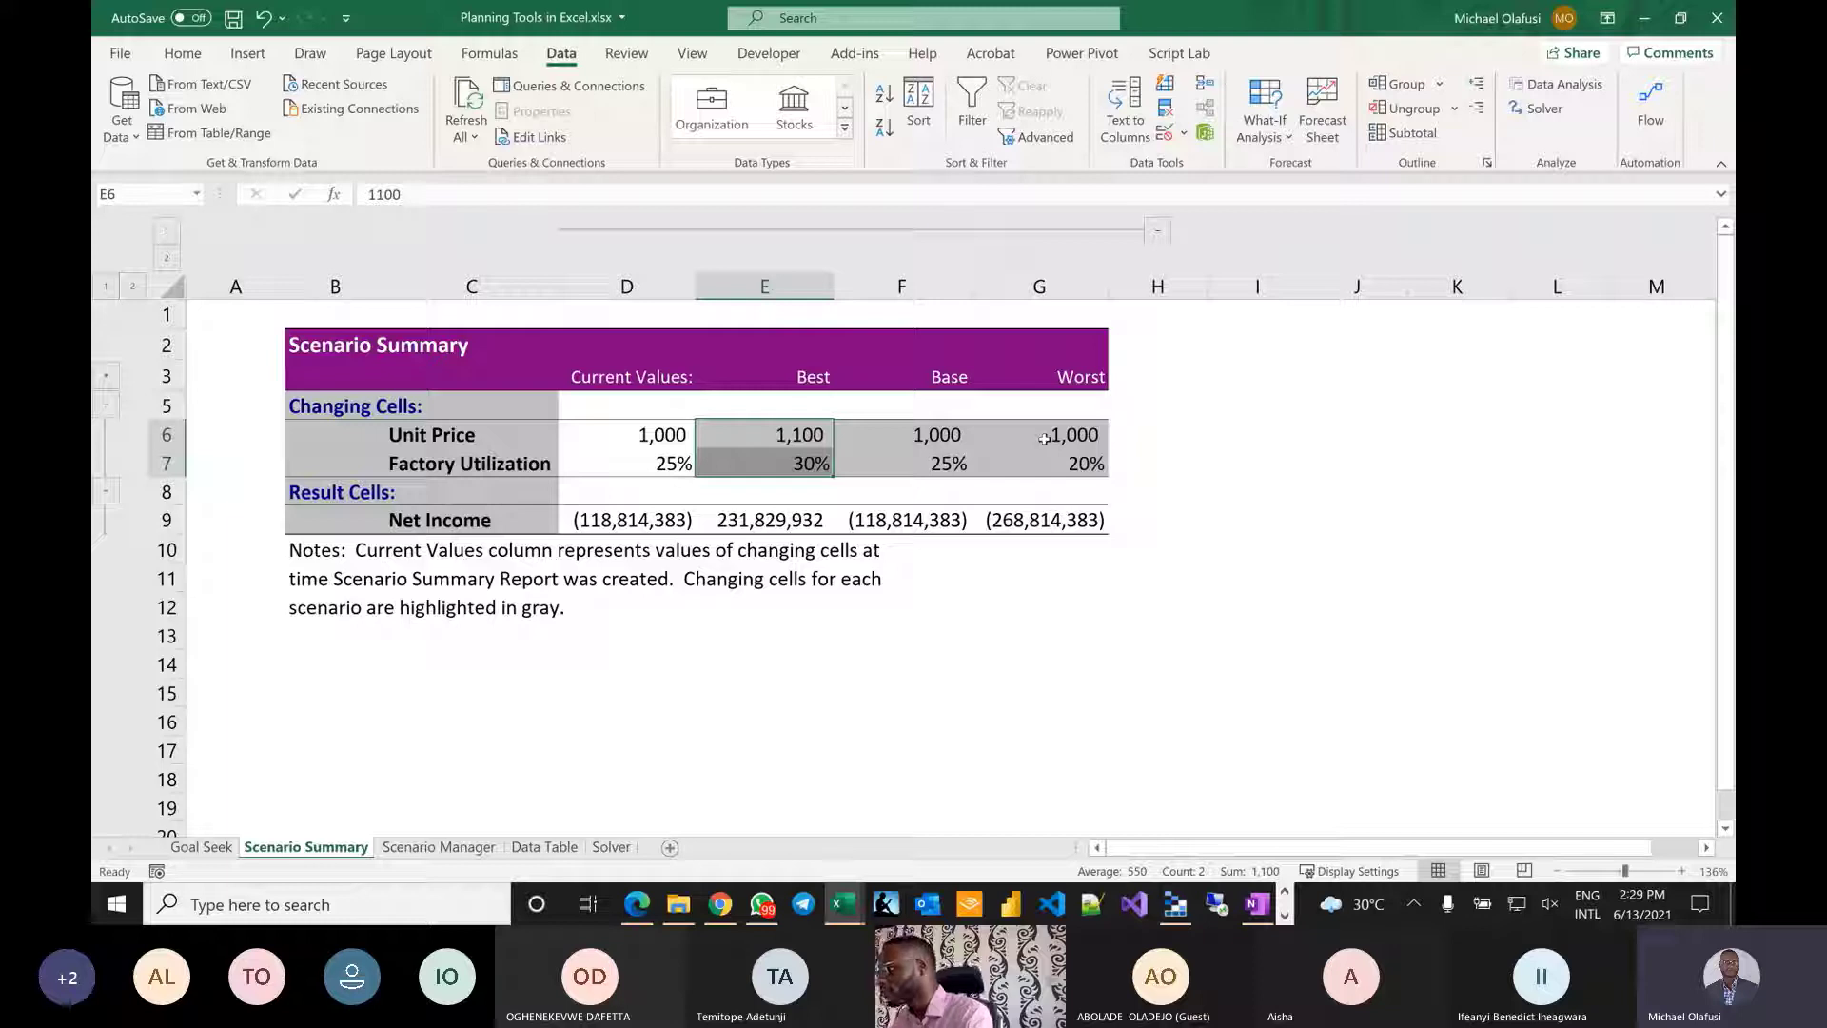
pyautogui.moveTo(925, 435); pyautogui.dragTo(923, 465)
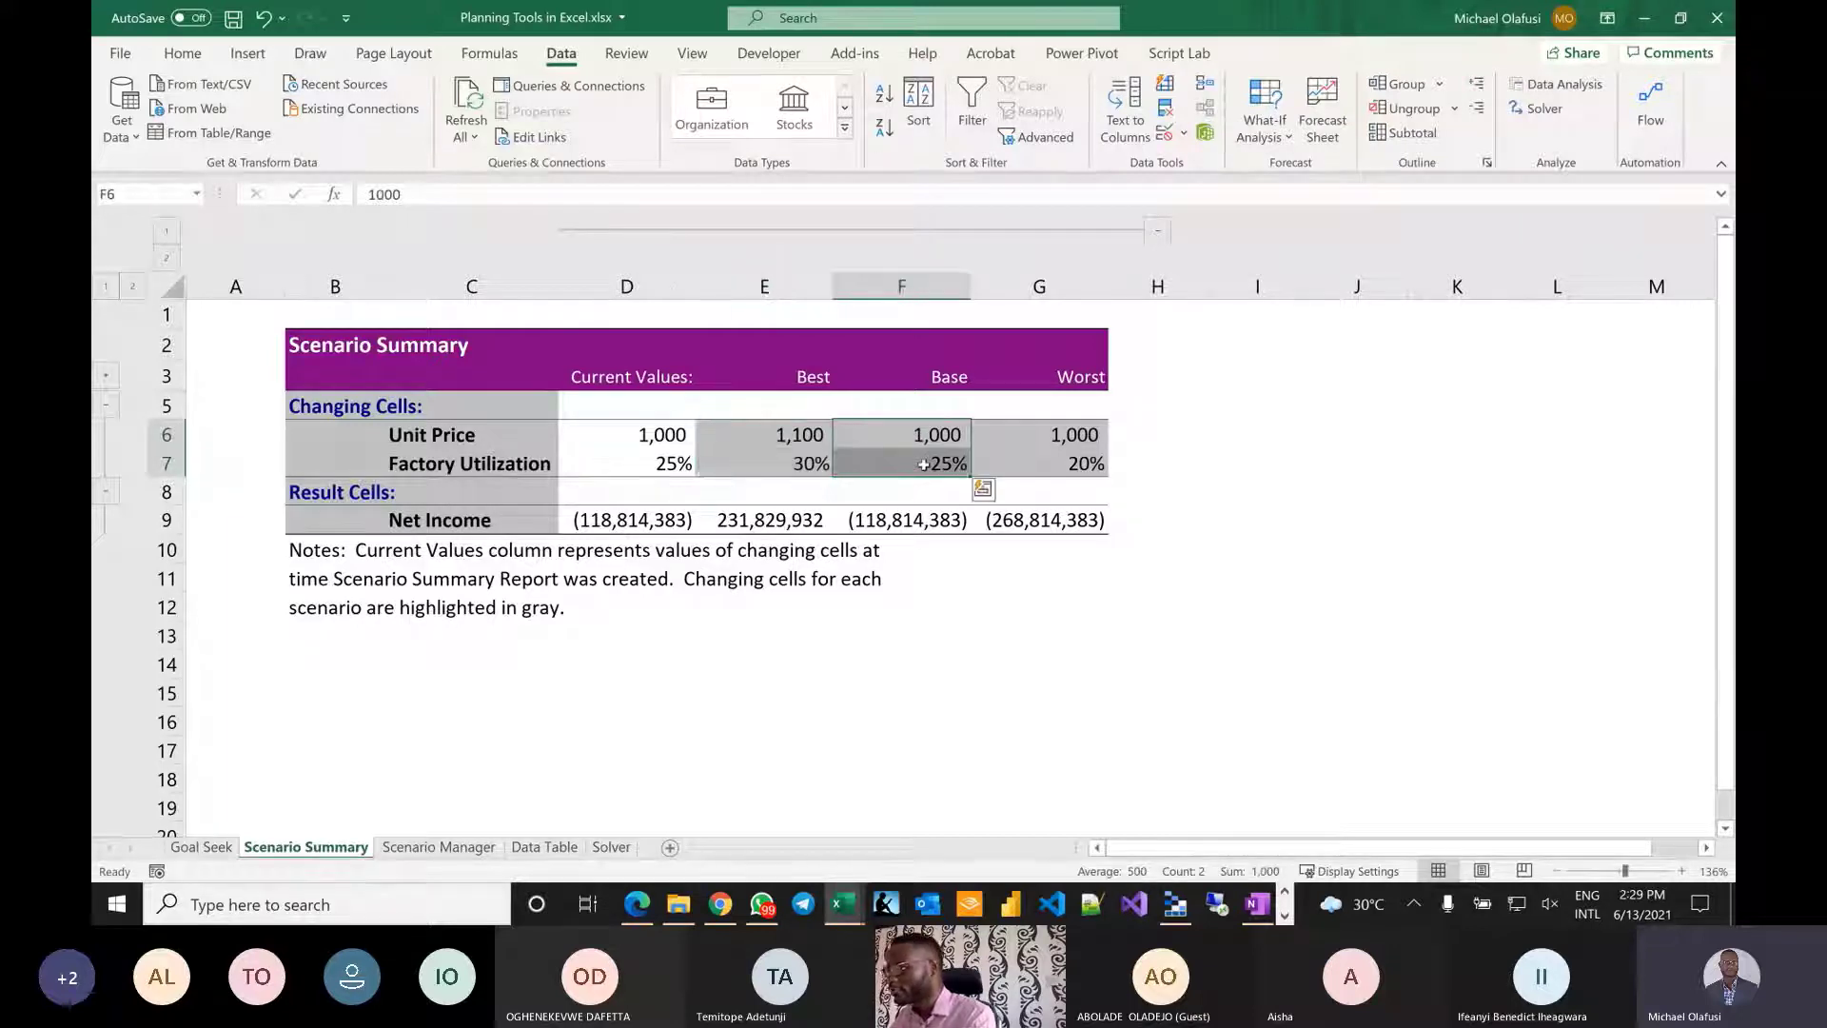
pyautogui.click(935, 520)
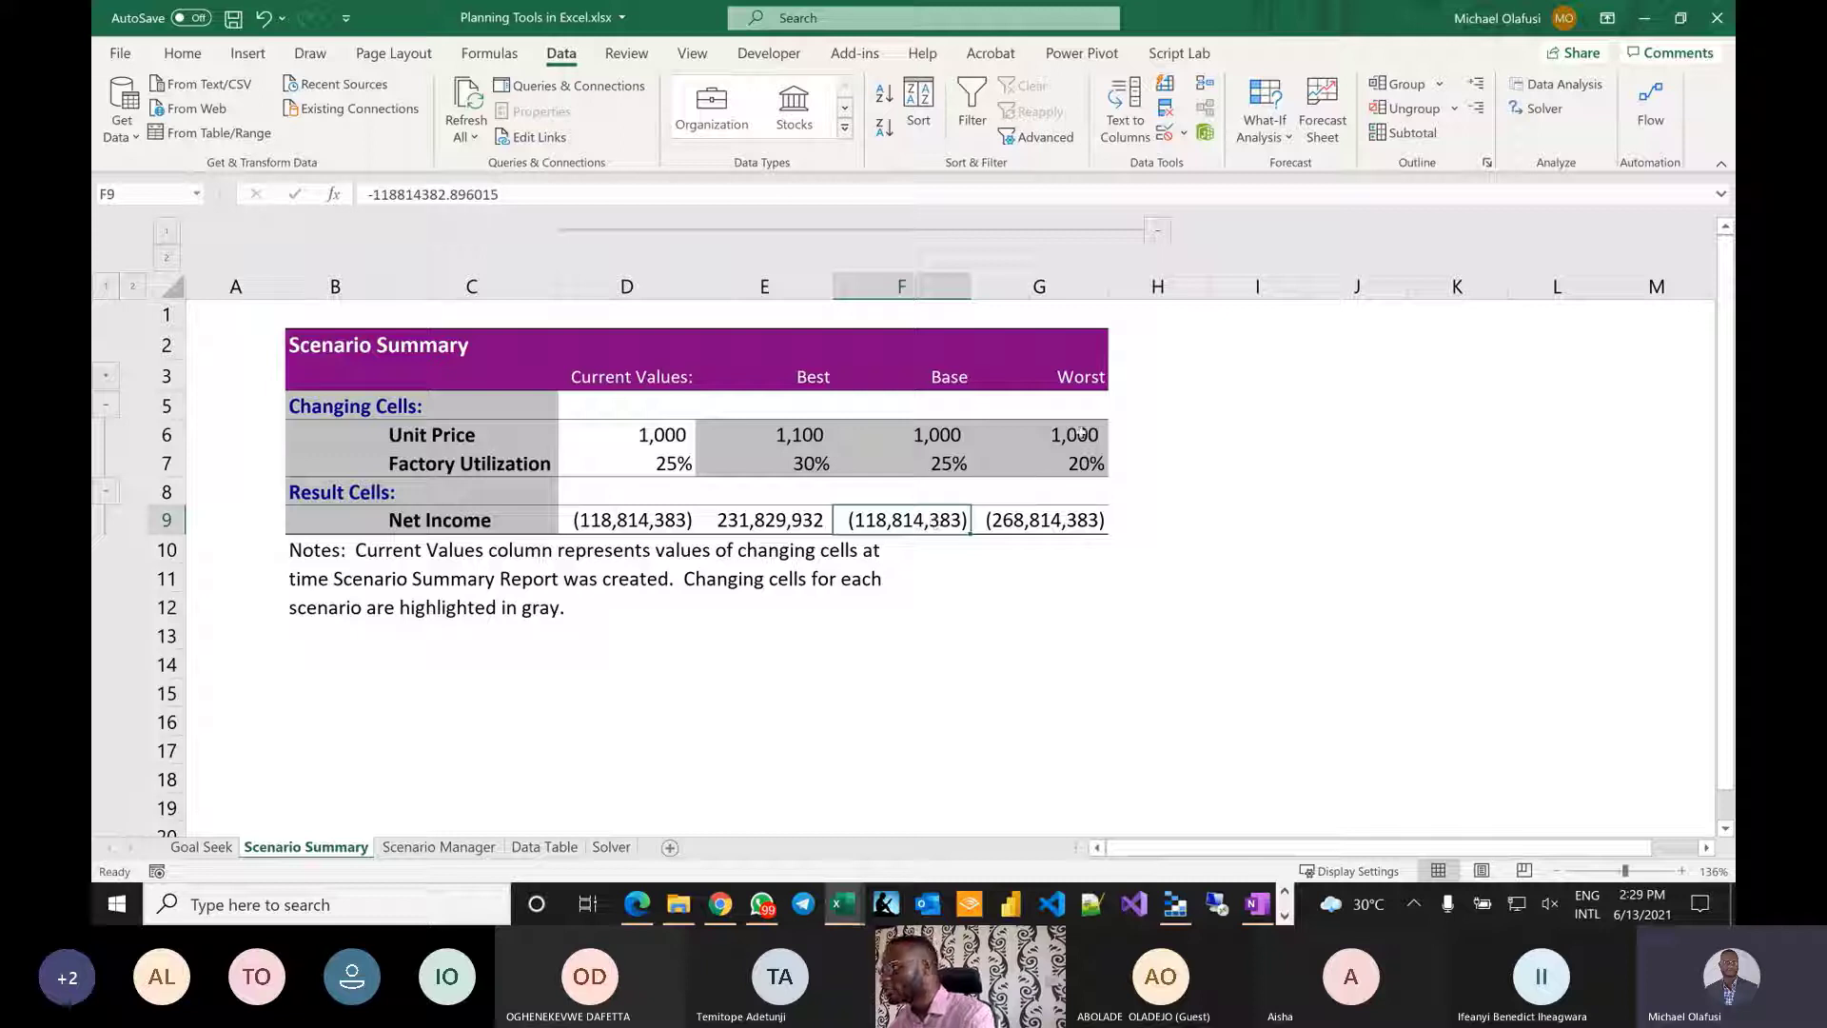
pyautogui.click(1021, 523)
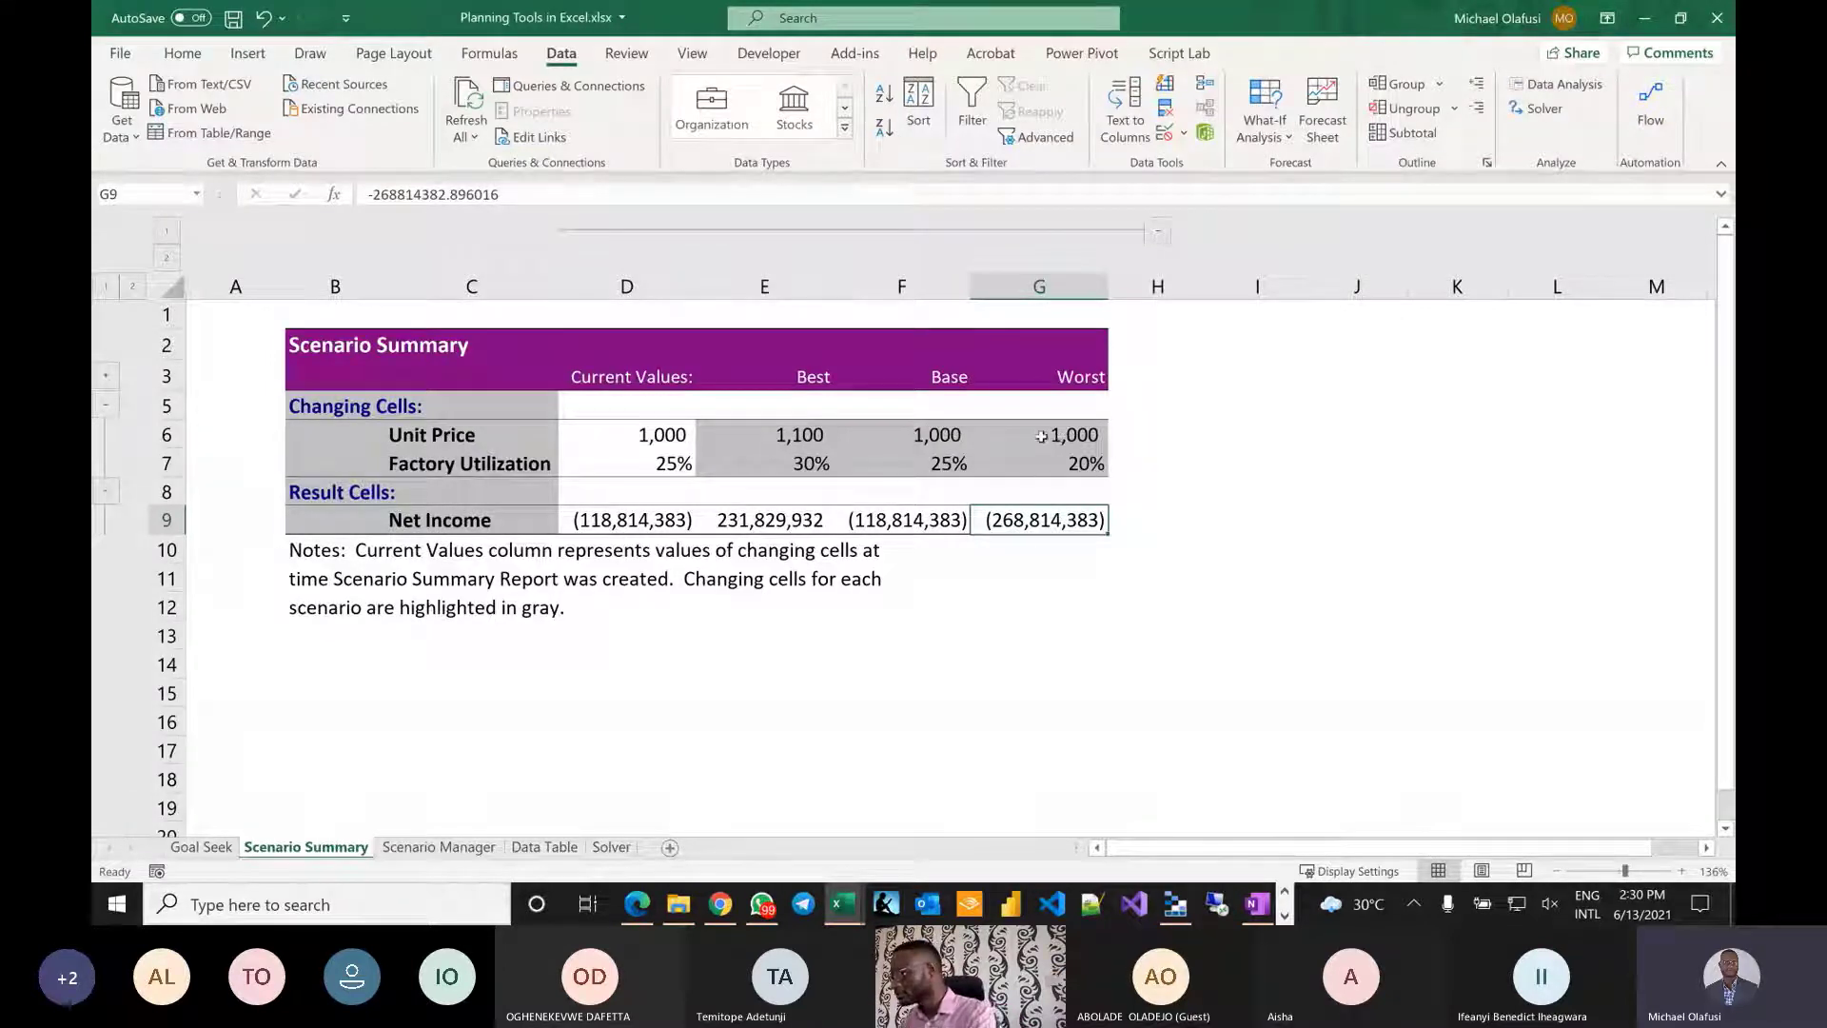
pyautogui.moveTo(778, 438); pyautogui.dragTo(782, 480)
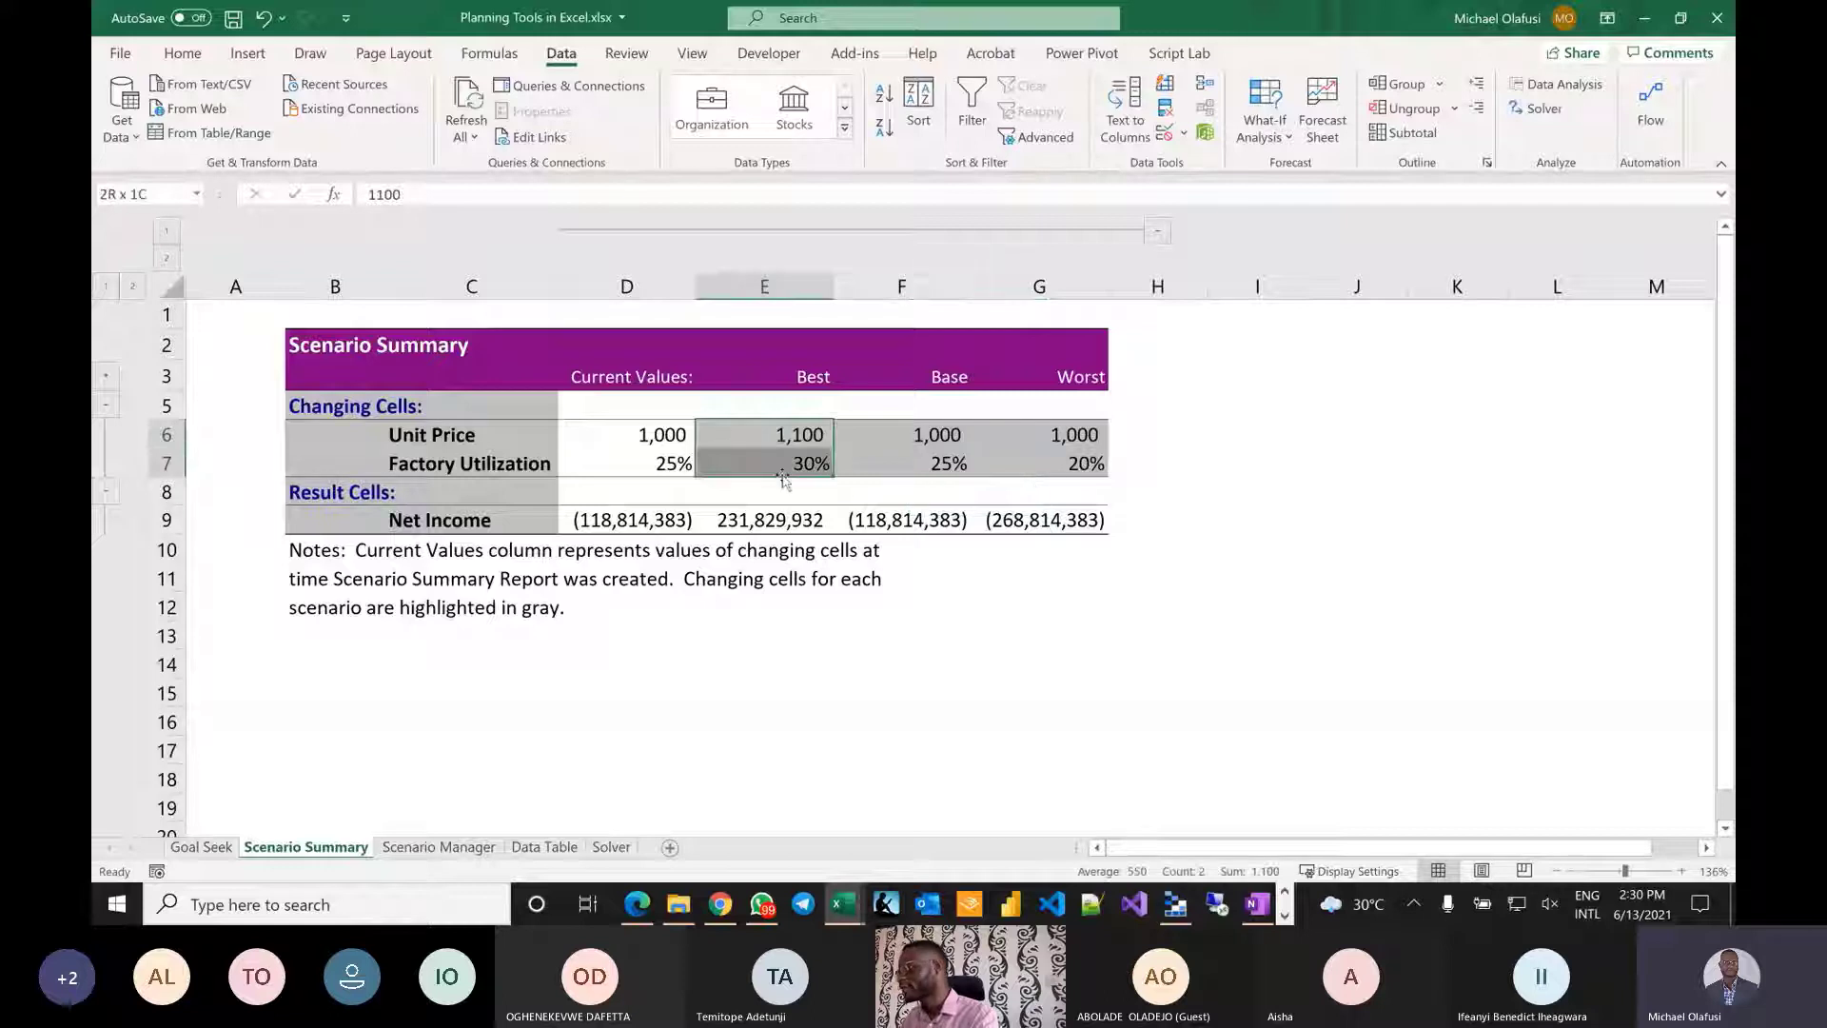
pyautogui.click(782, 435)
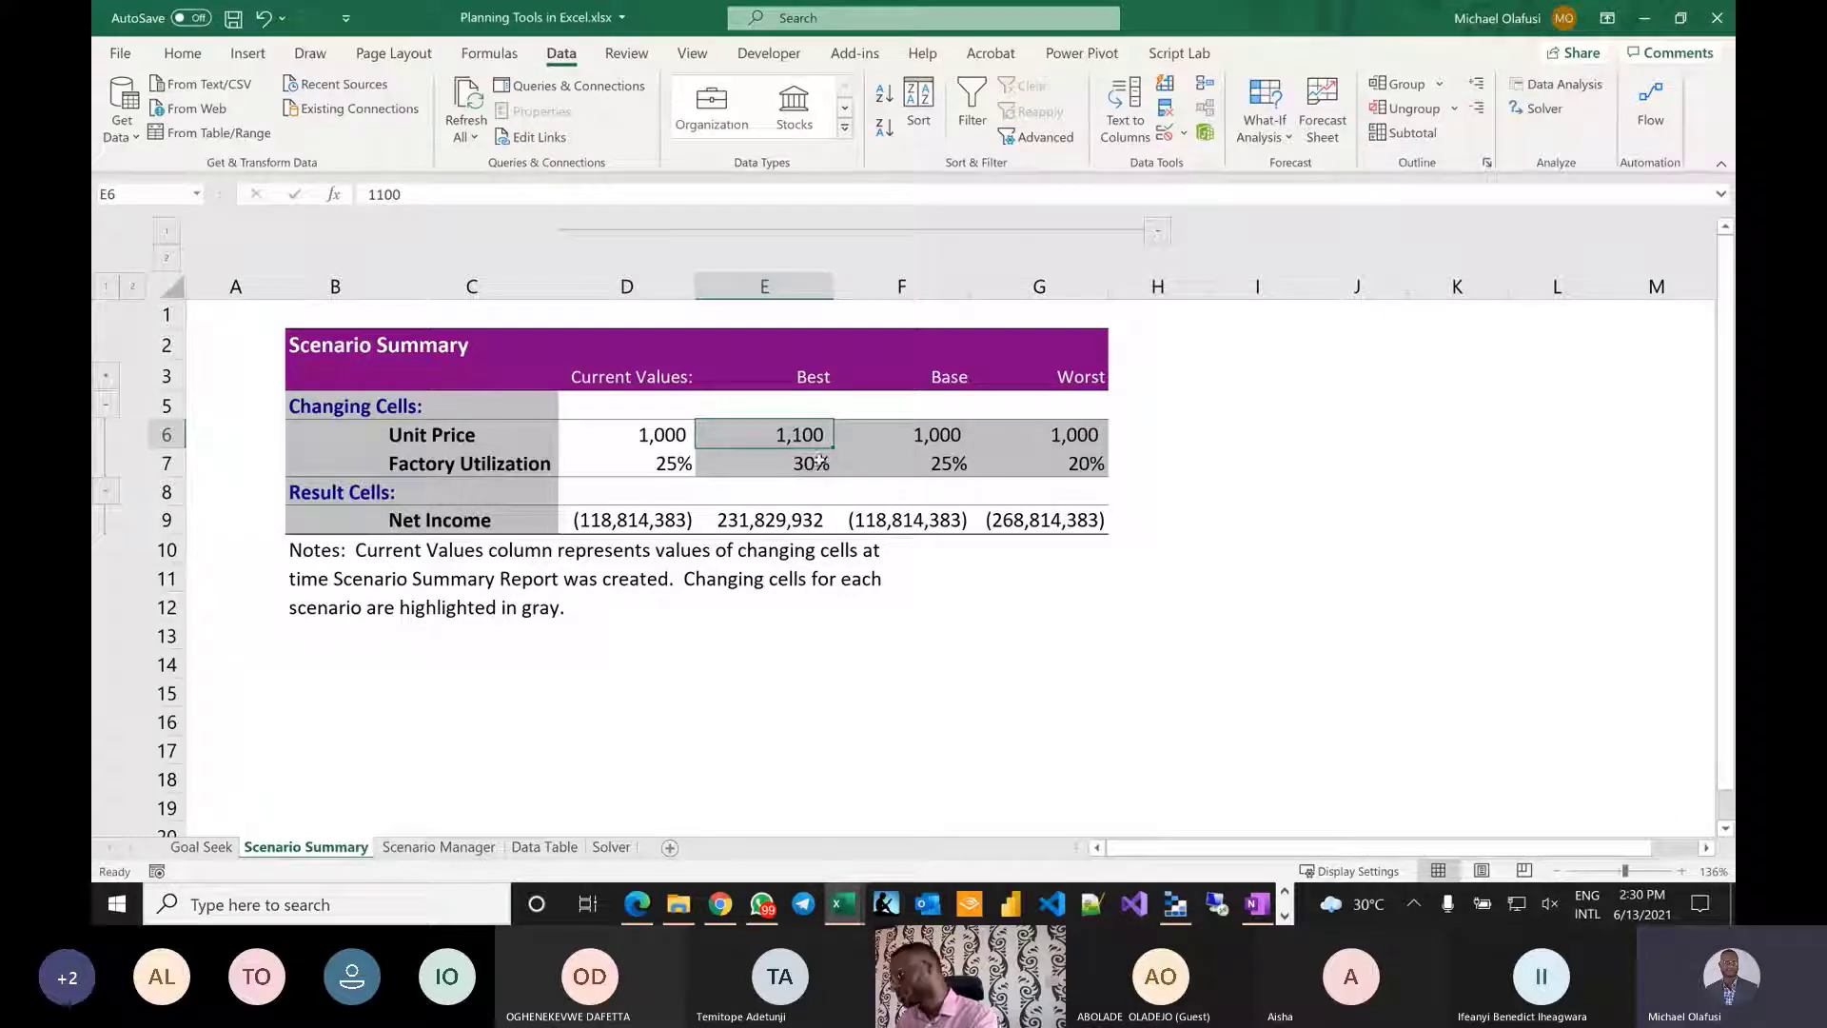
pyautogui.click(928, 430)
pyautogui.moveTo(928, 430); pyautogui.dragTo(911, 471)
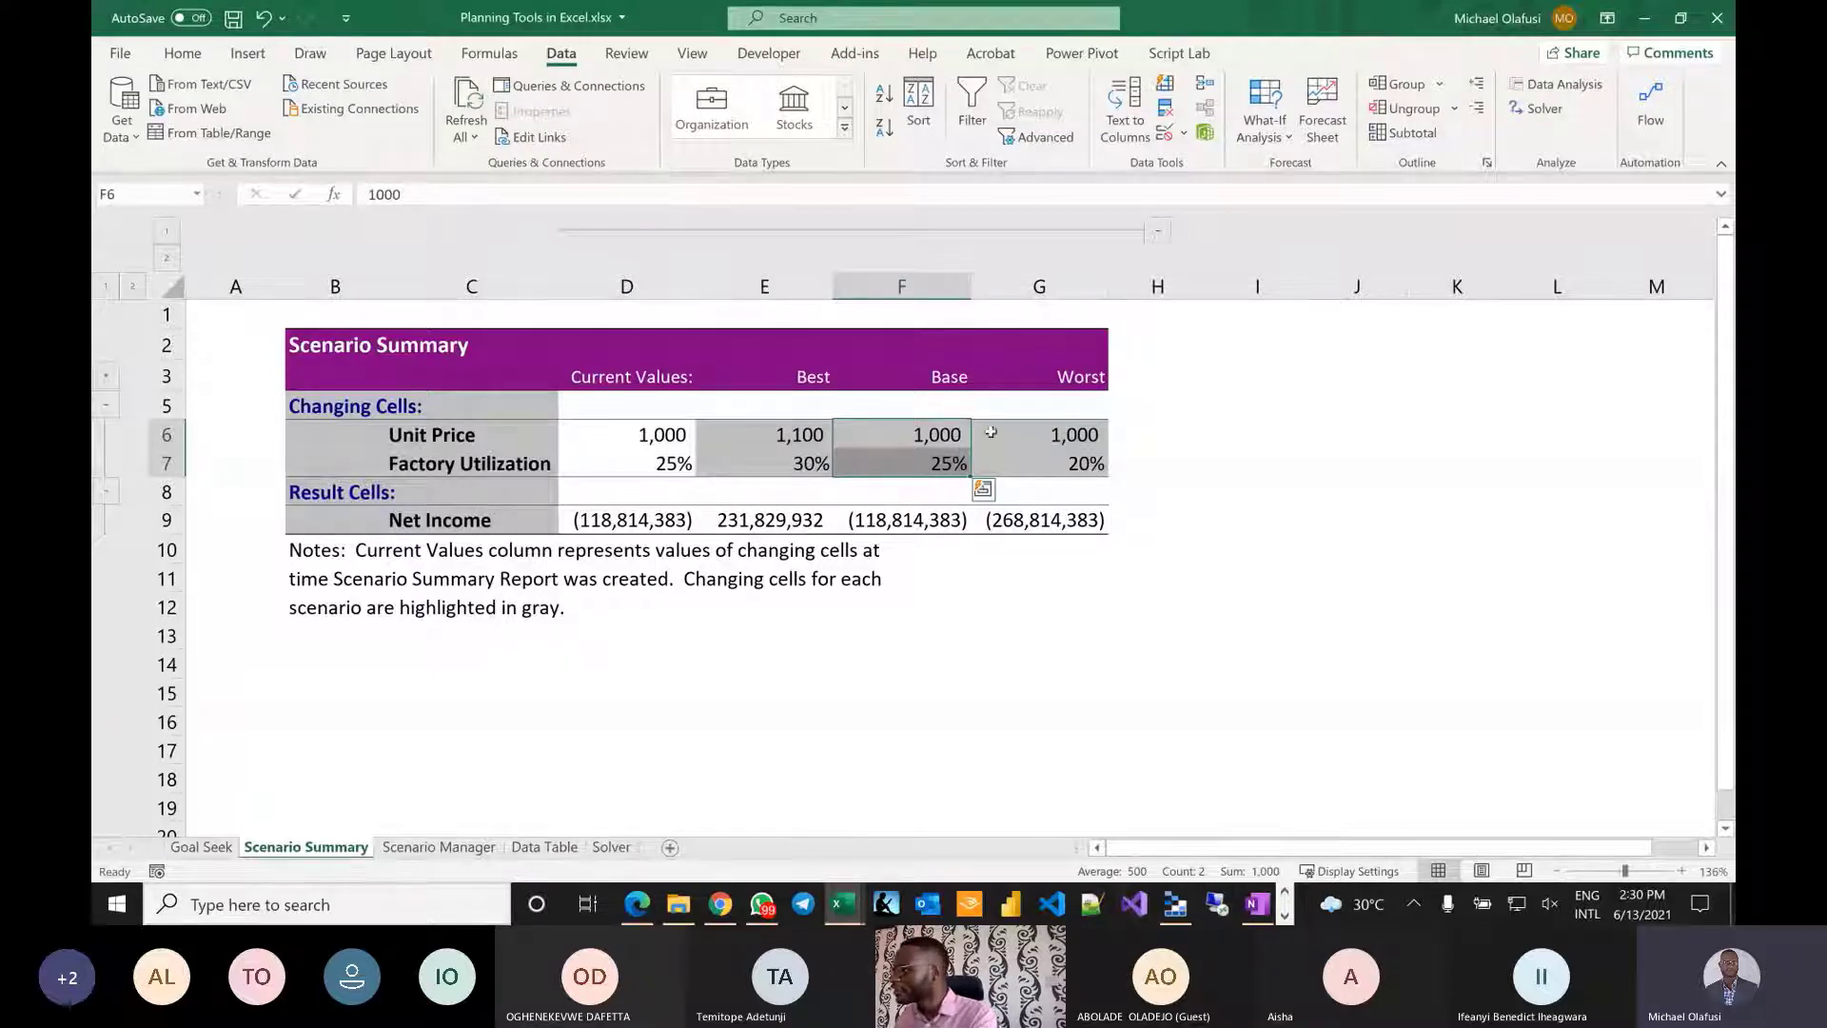
pyautogui.click(1056, 435)
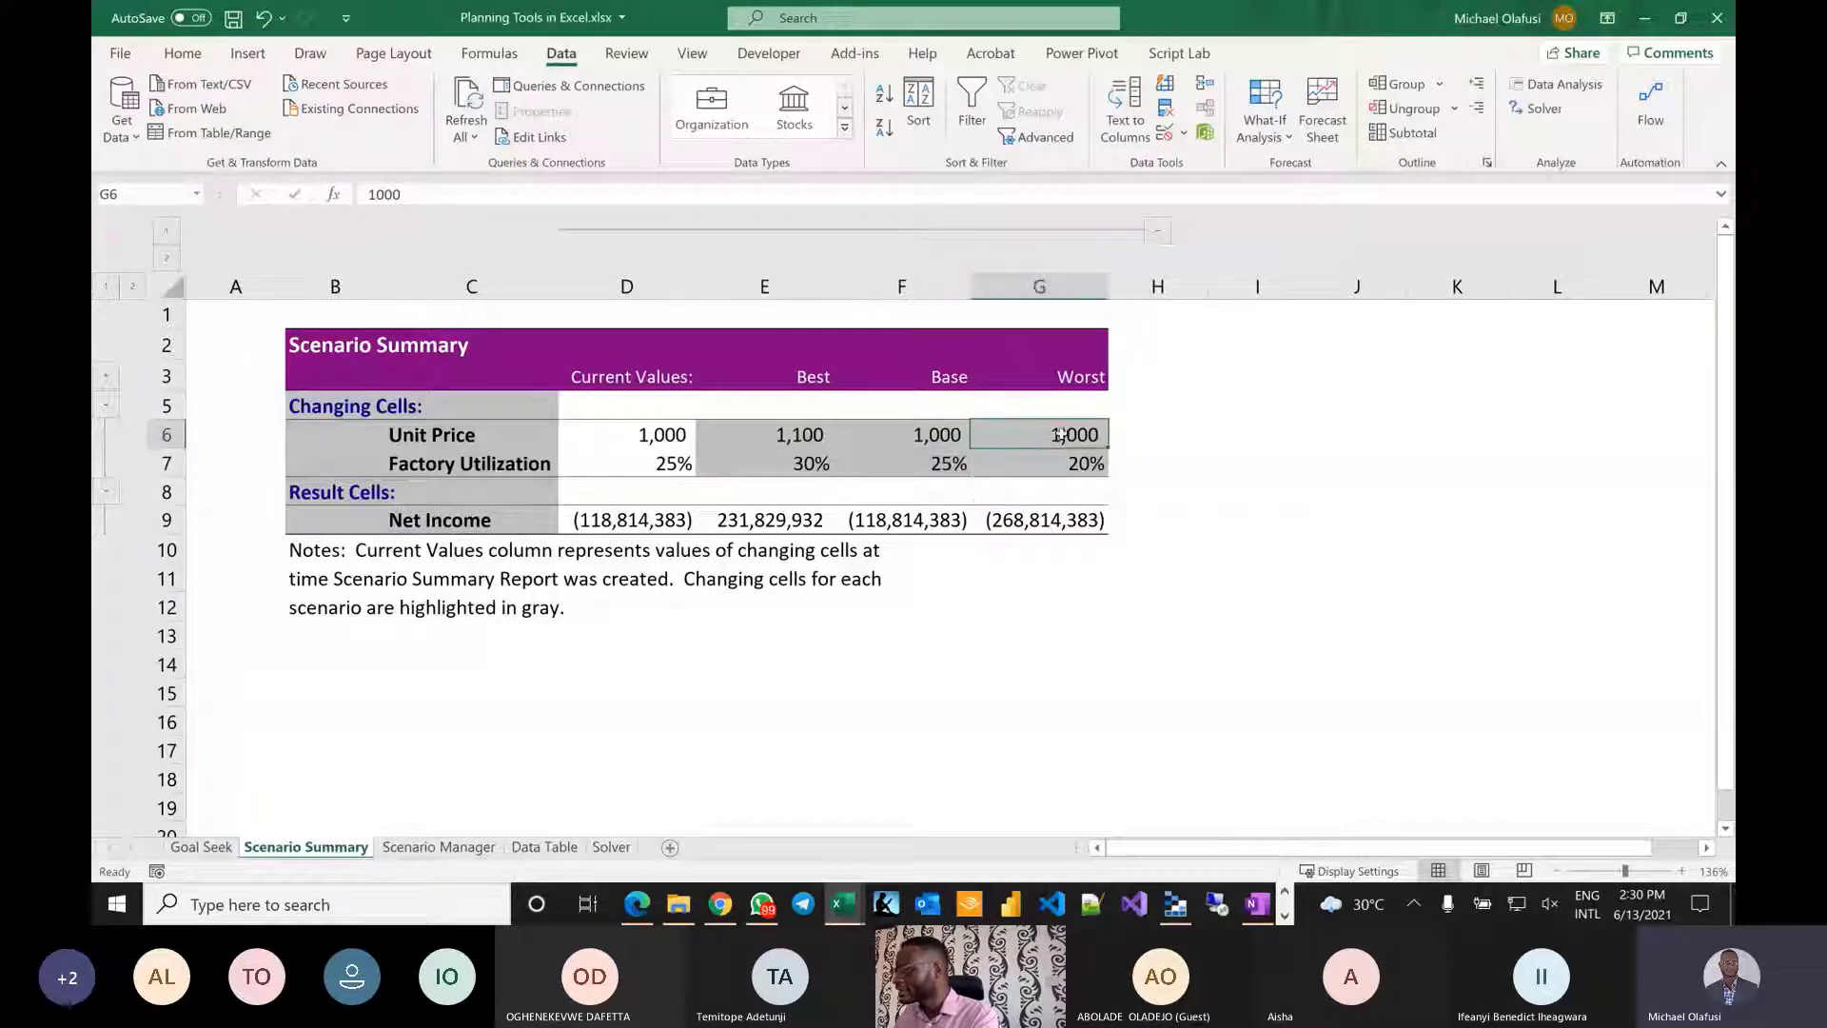
pyautogui.moveTo(1052, 435); pyautogui.dragTo(1053, 459)
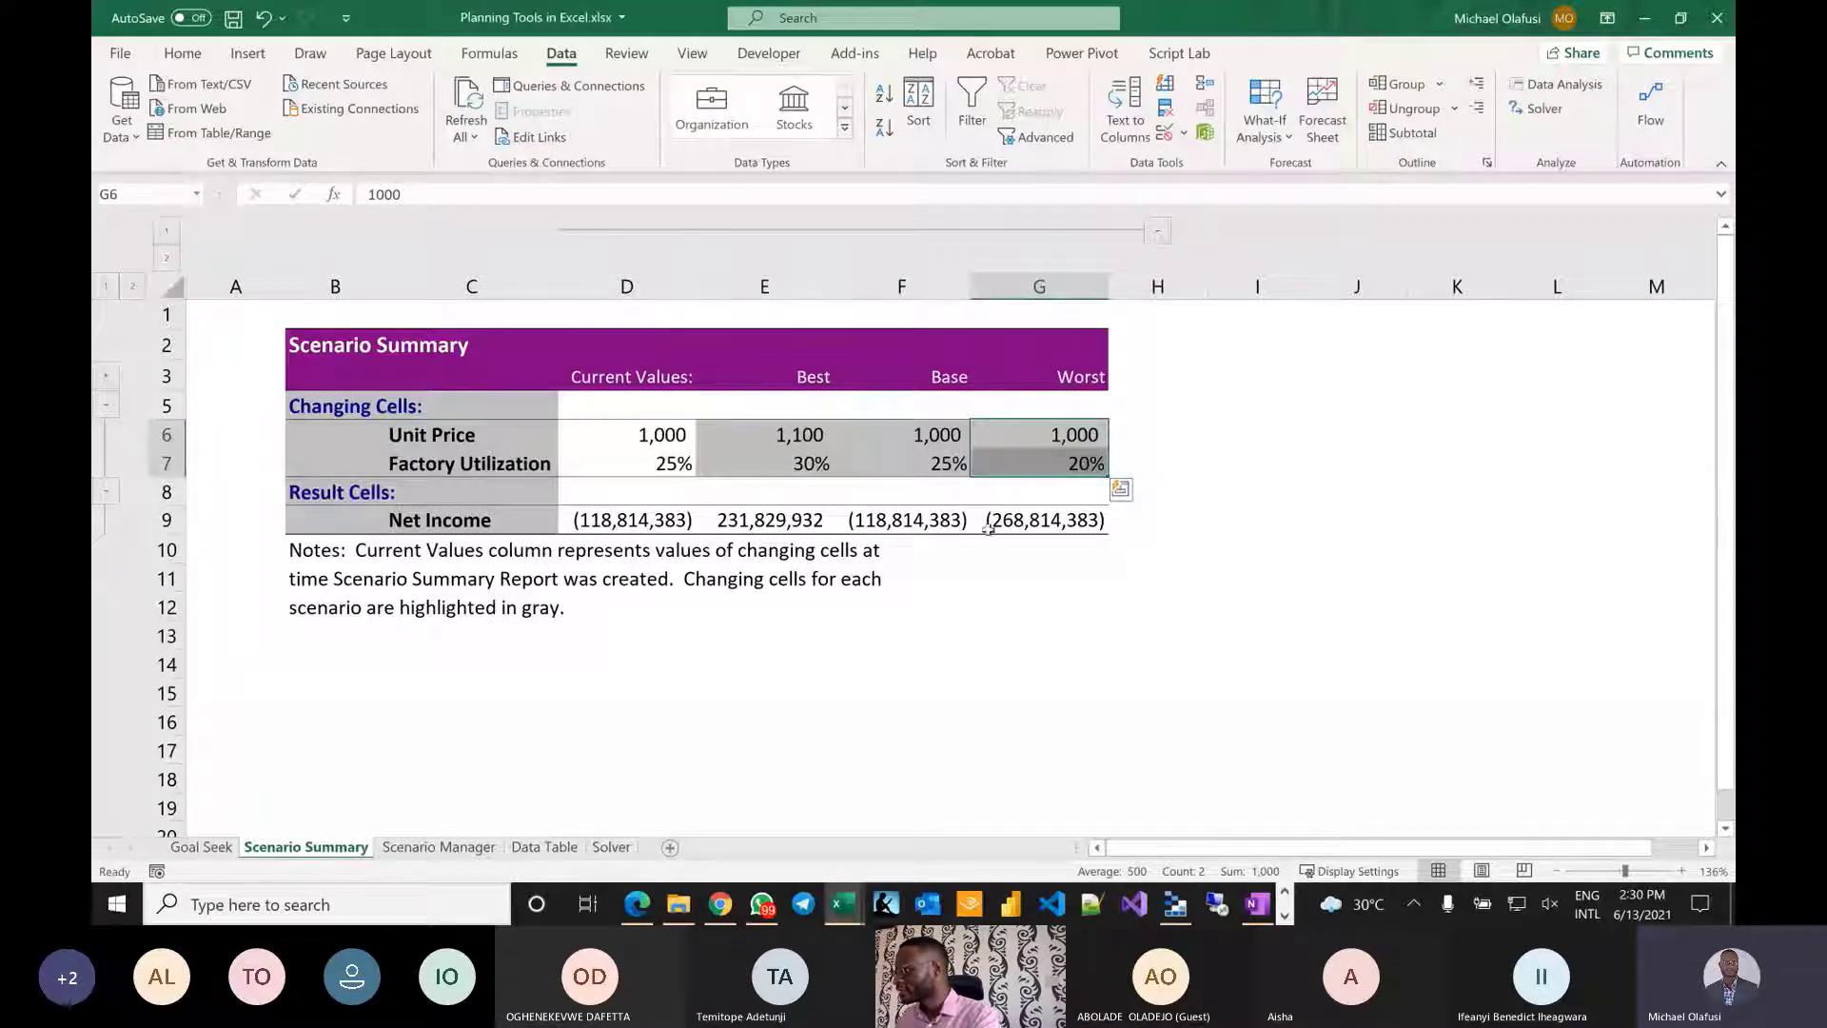
pyautogui.click(1017, 519)
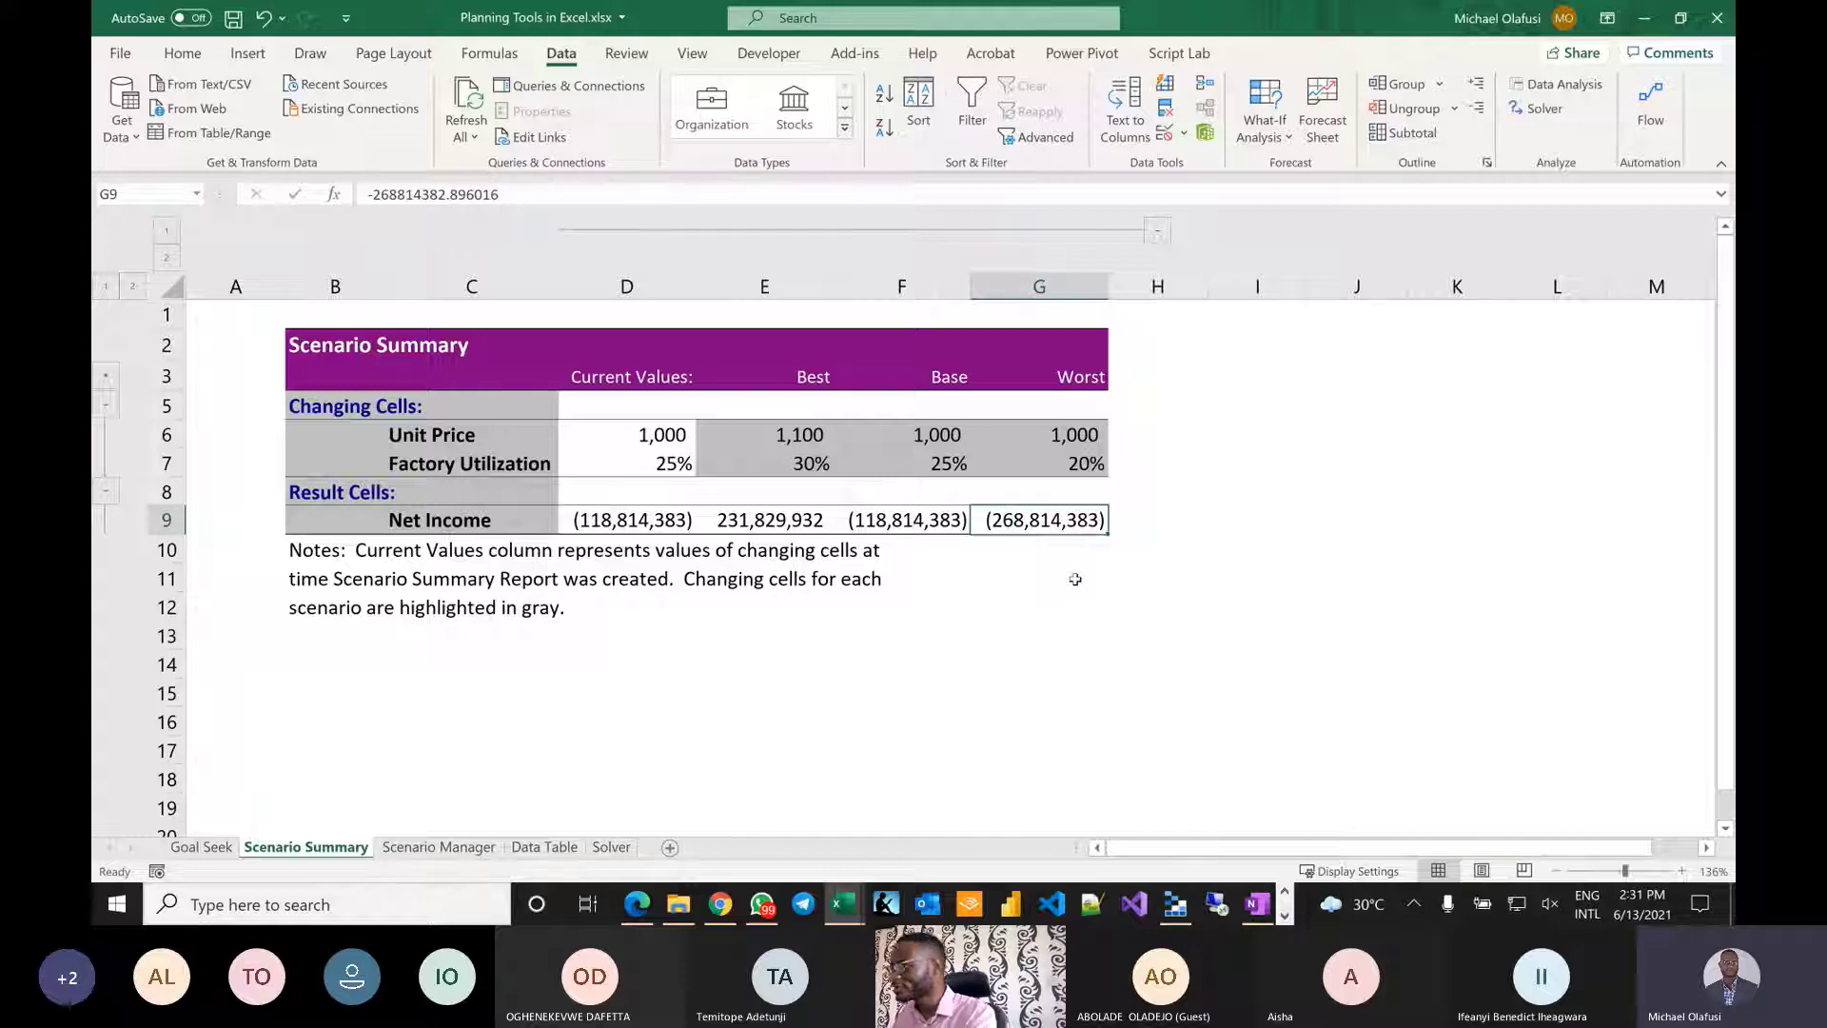
pyautogui.click(752, 523)
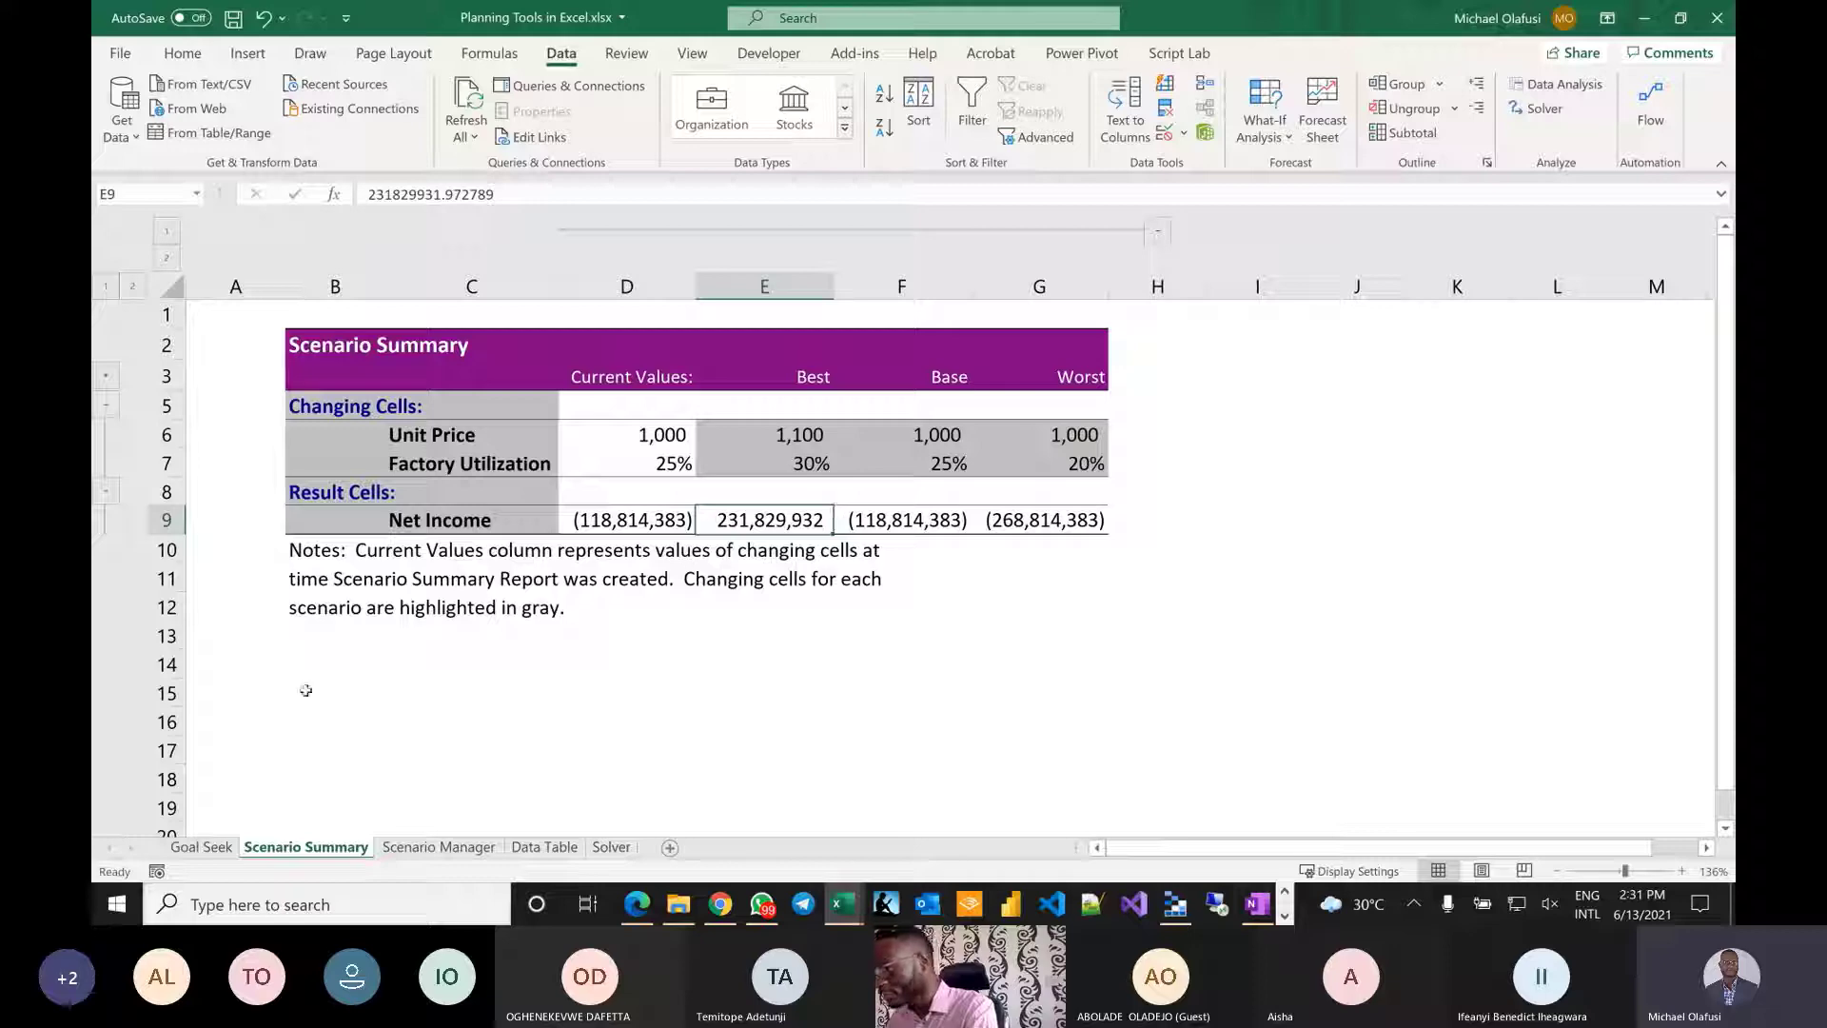
# On the Scenario Manager sheet, highlight the Base scenario row R7:T7 with a light yellow fill.
pyautogui.click(421, 853)
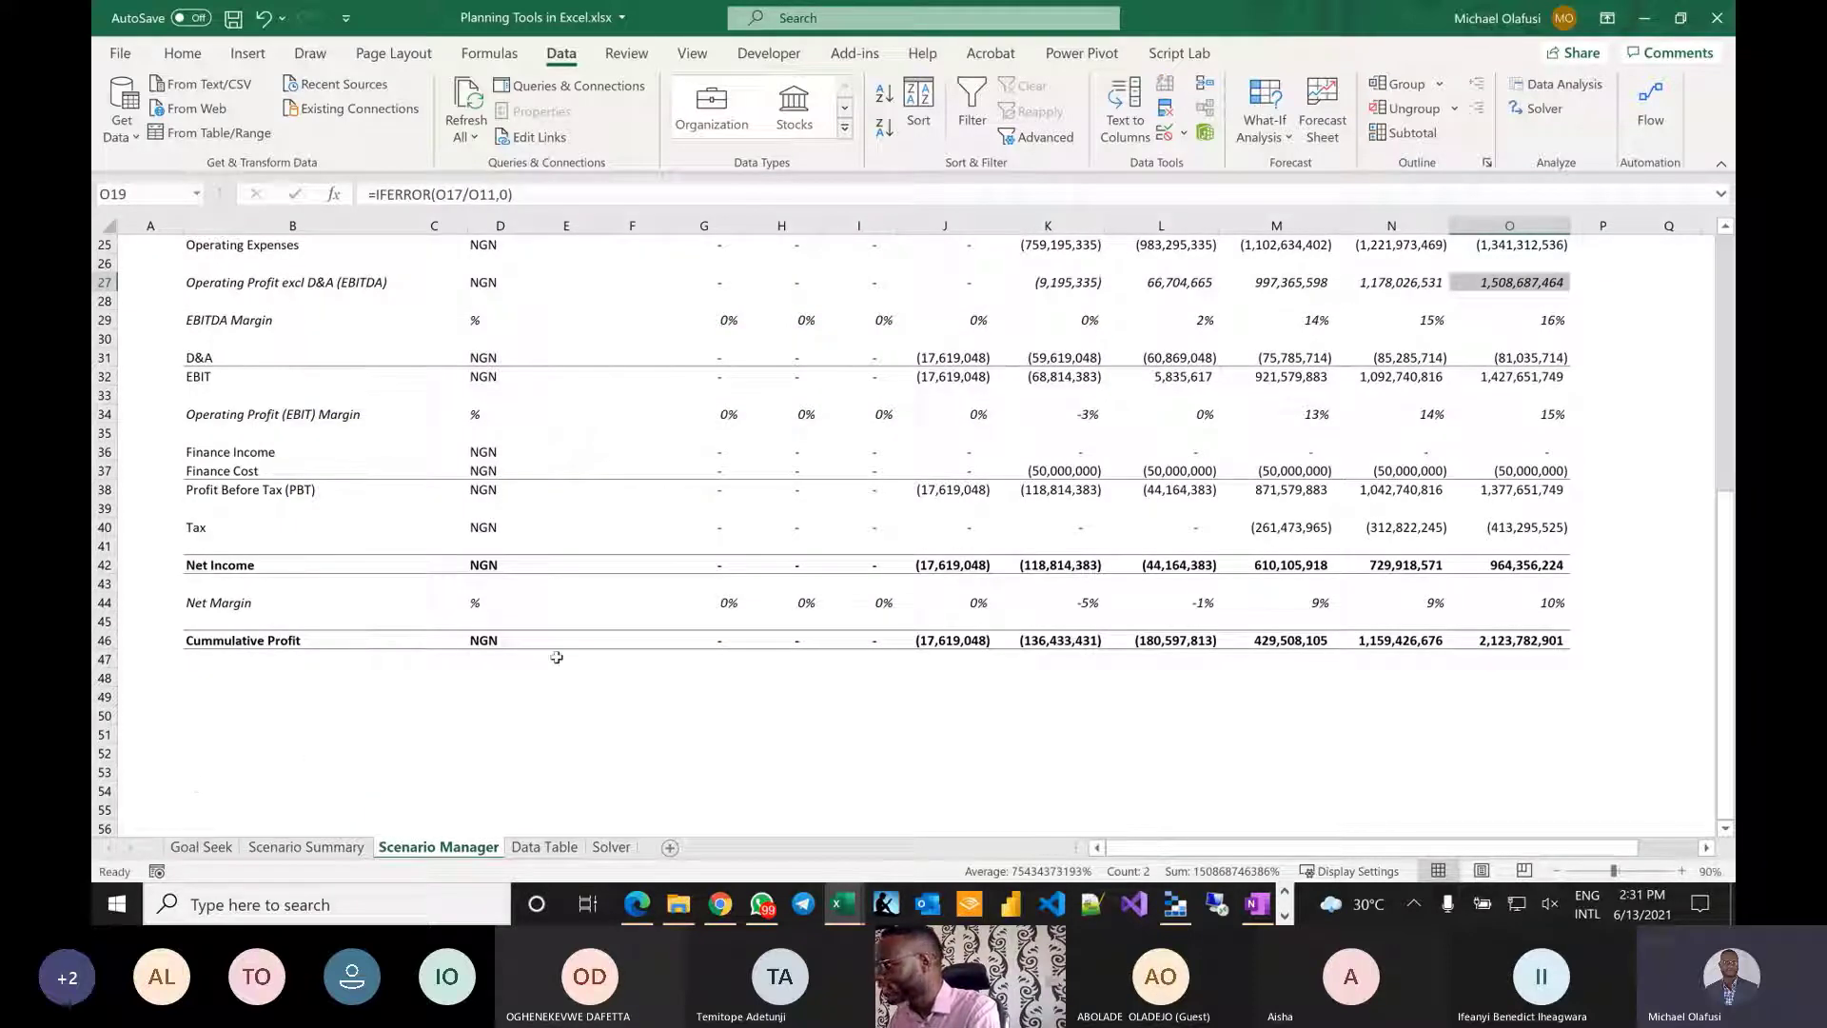
pyautogui.scroll(8, 557, 657)
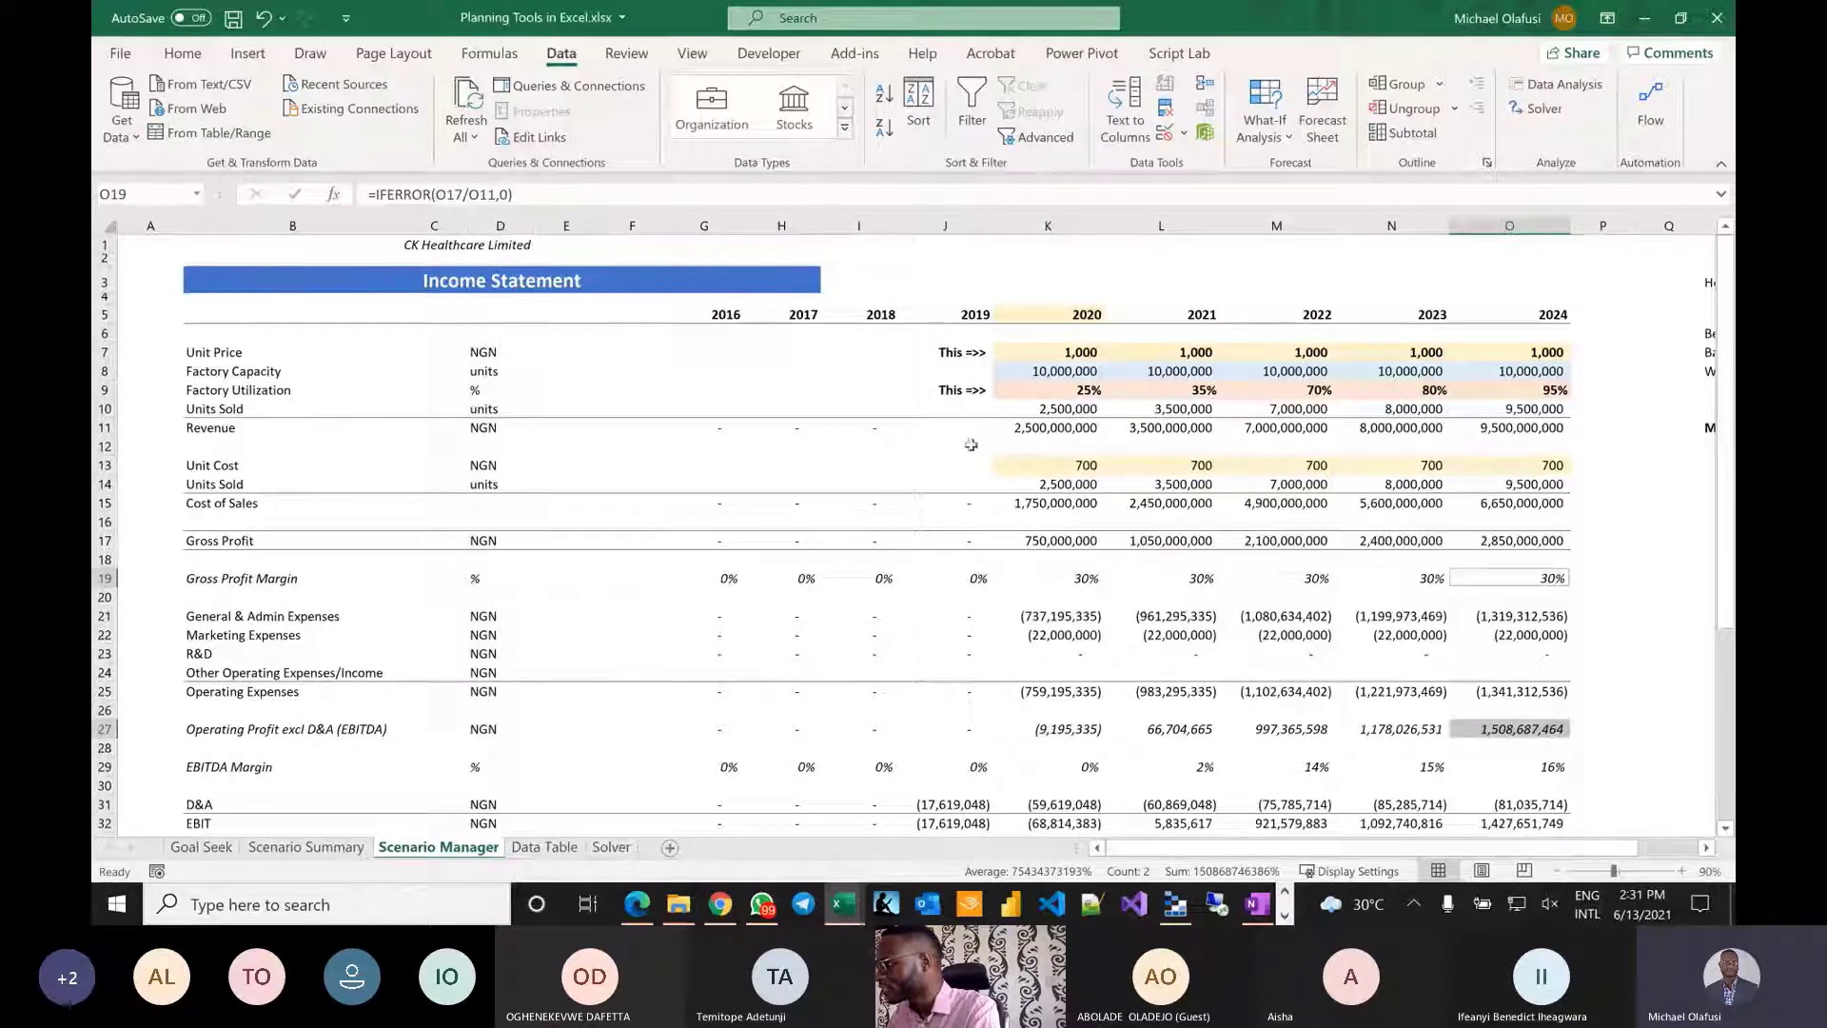
pyautogui.hscroll(3, 978, 519)
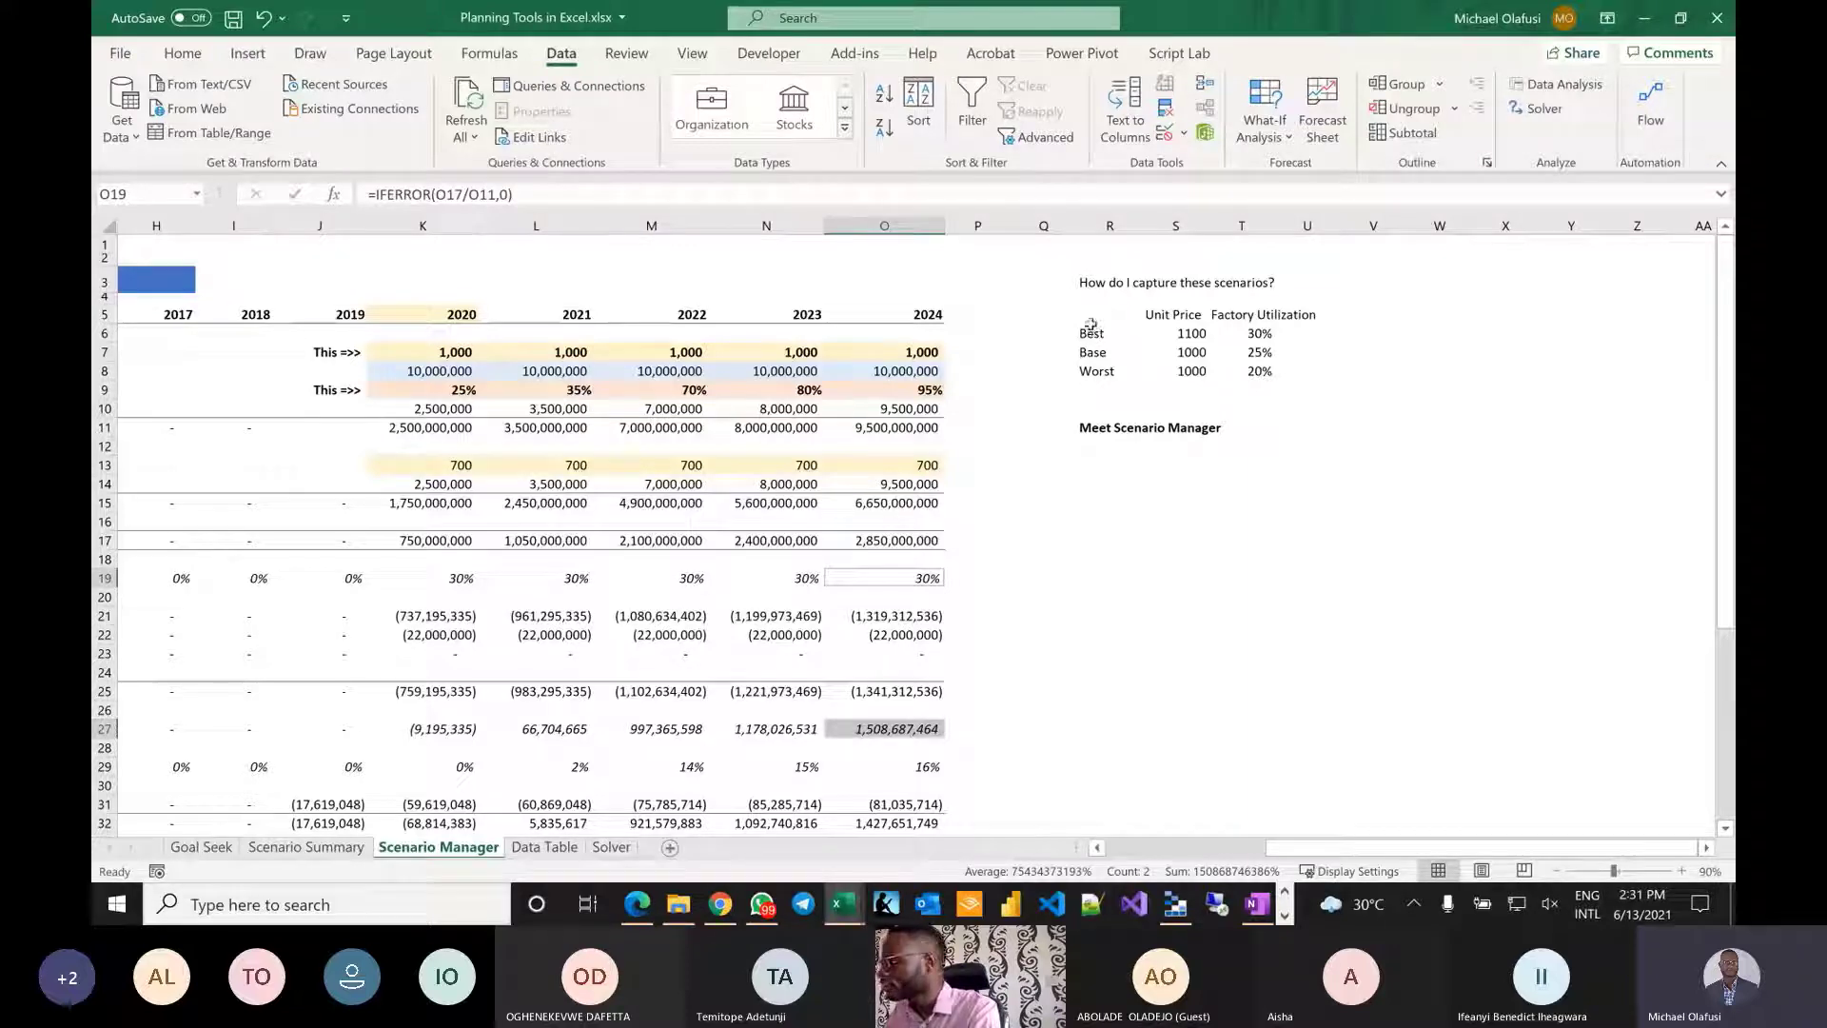
pyautogui.scroll(3, 1090, 326)
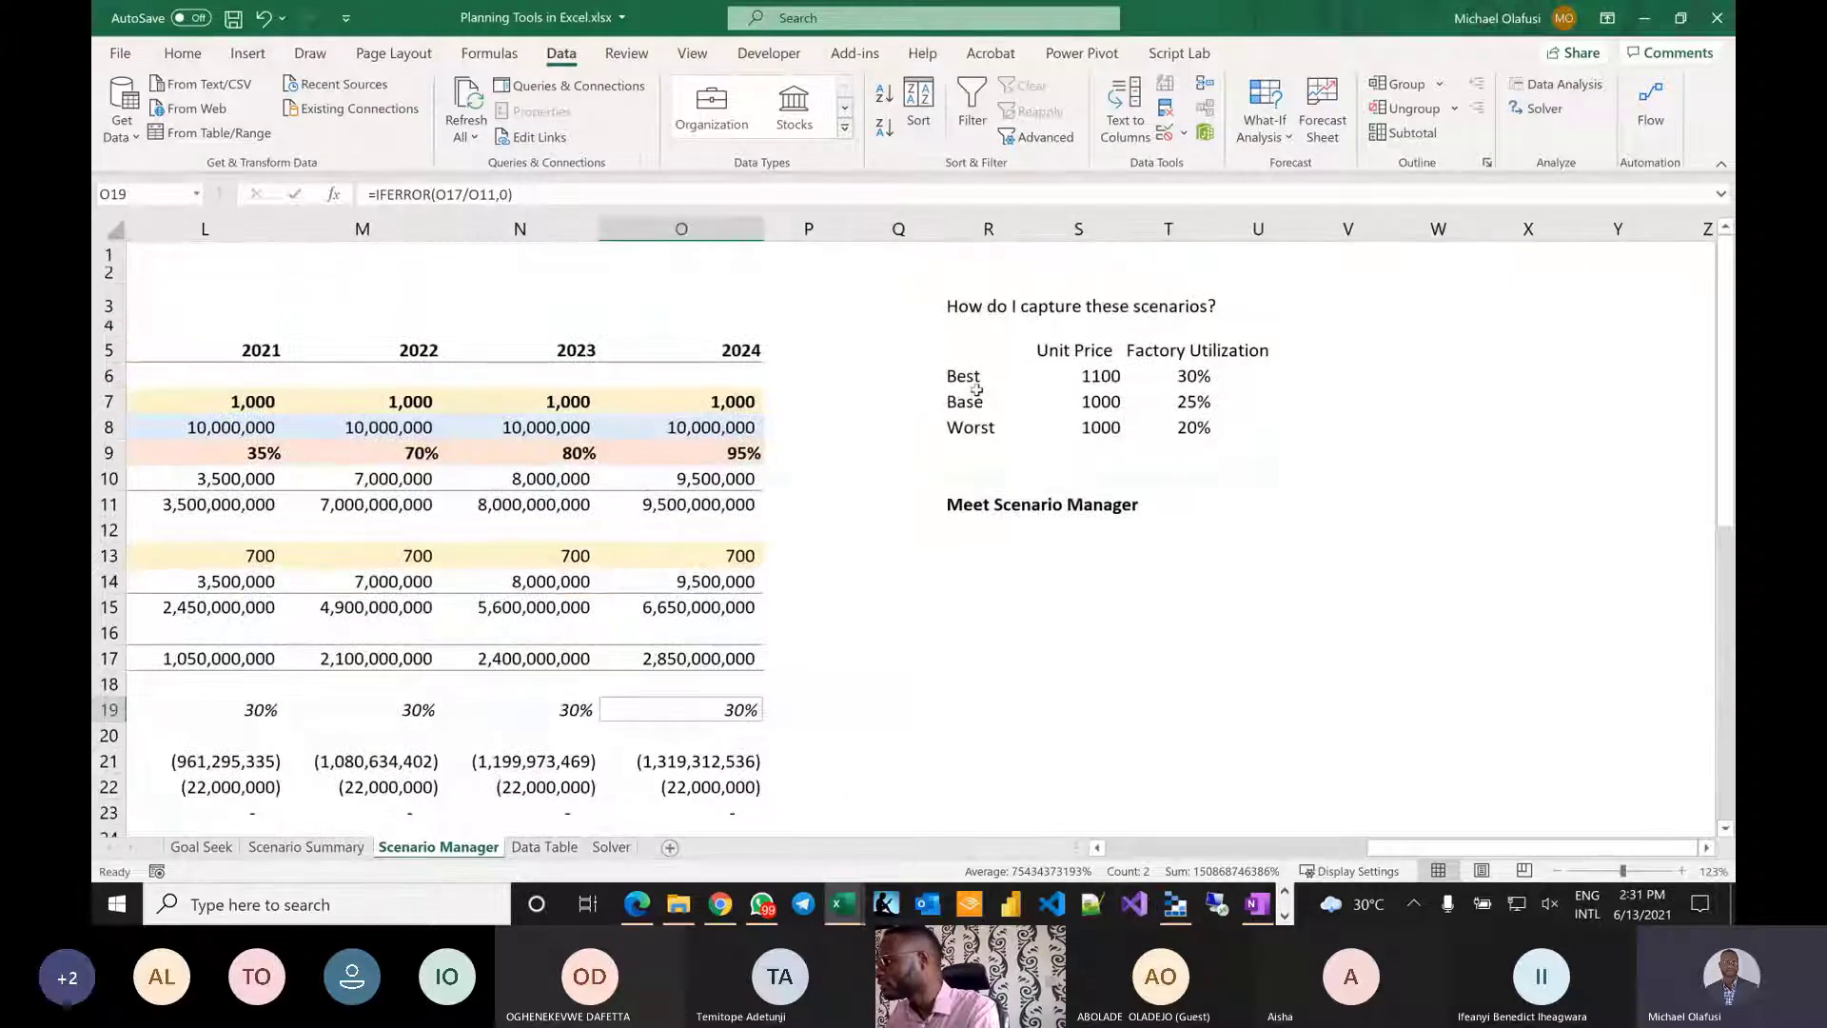
pyautogui.moveTo(968, 404); pyautogui.dragTo(1223, 419)
pyautogui.moveTo(1207, 420); pyautogui.dragTo(1219, 416)
pyautogui.click(1220, 418)
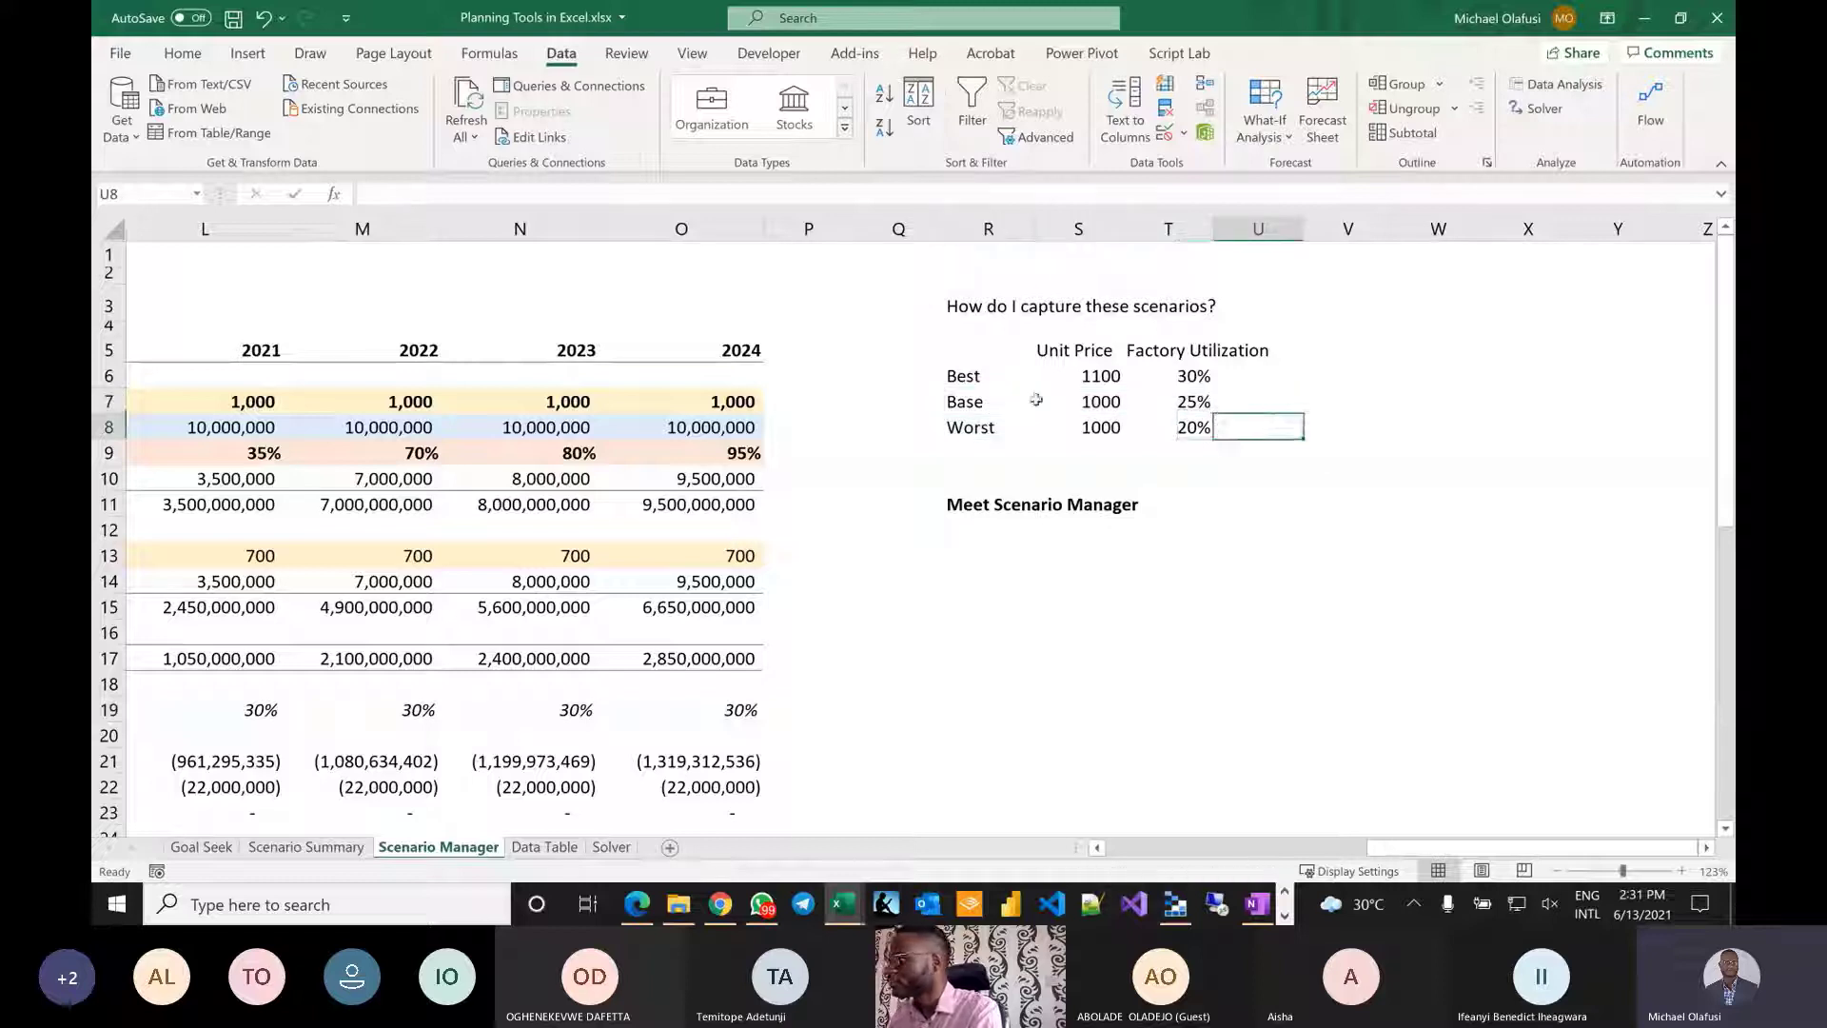
pyautogui.moveTo(980, 401); pyautogui.dragTo(1190, 409)
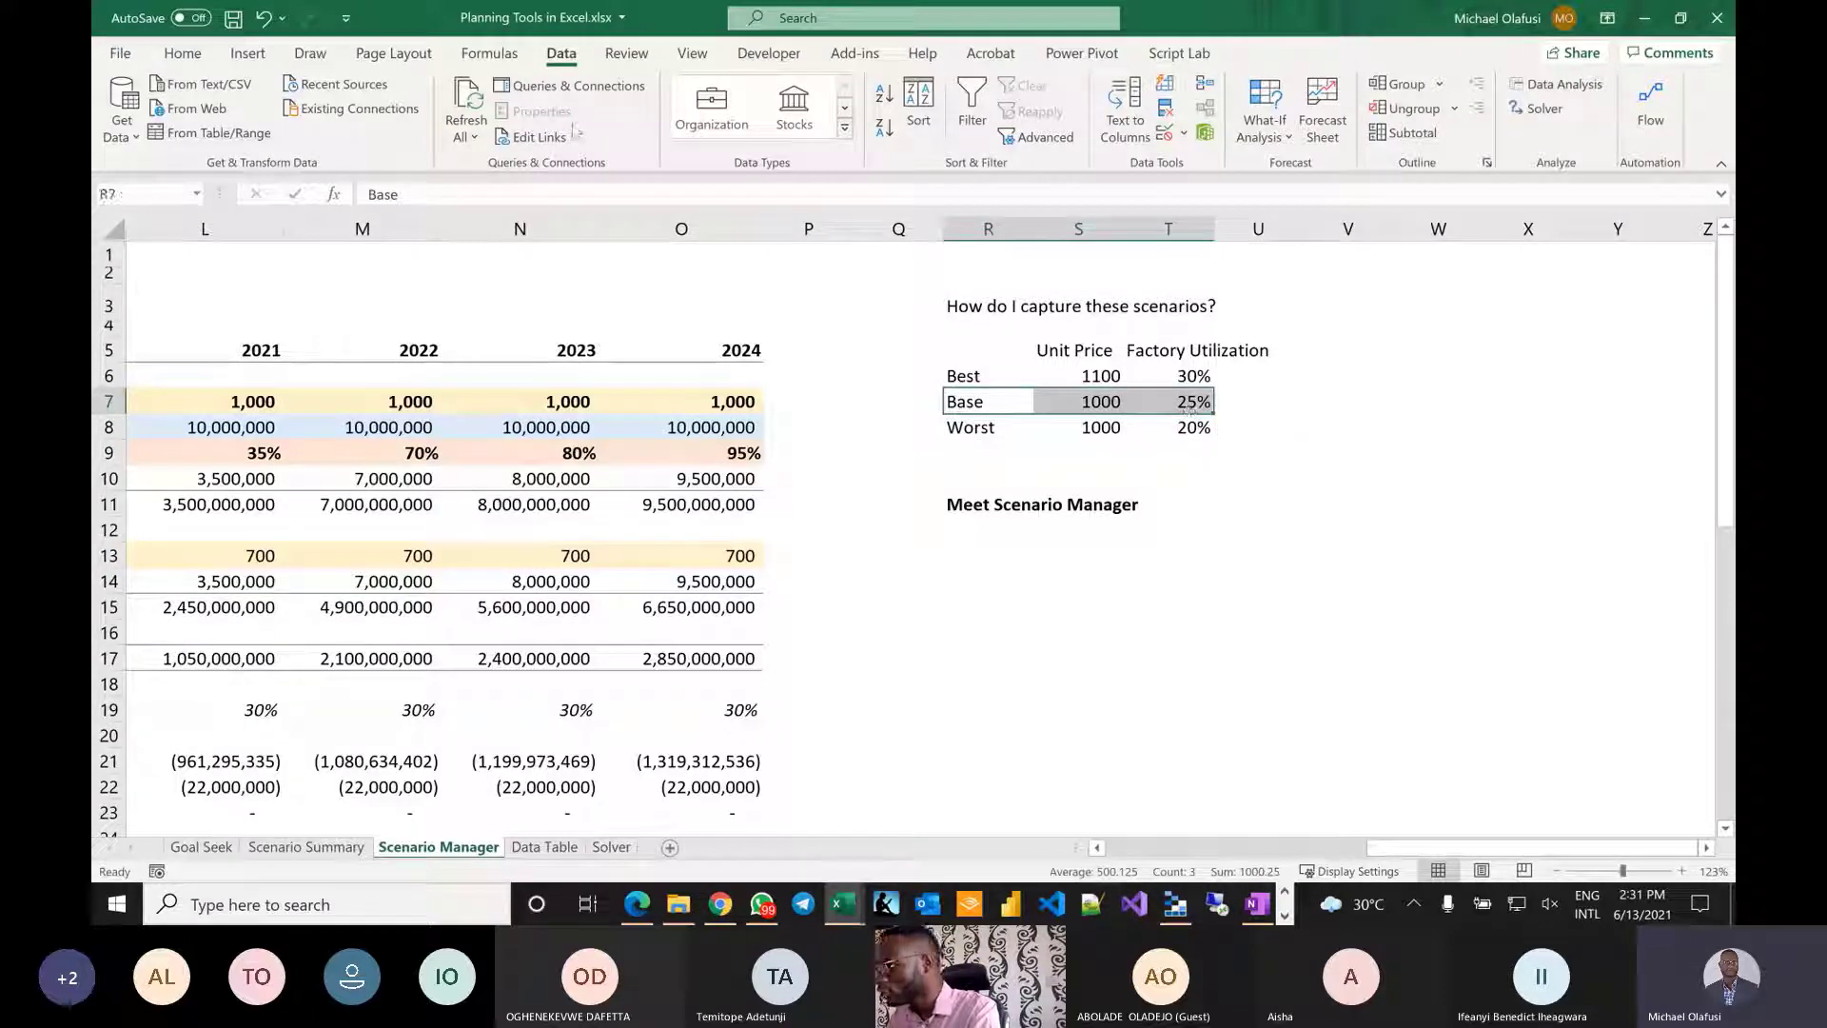
pyautogui.click(179, 53)
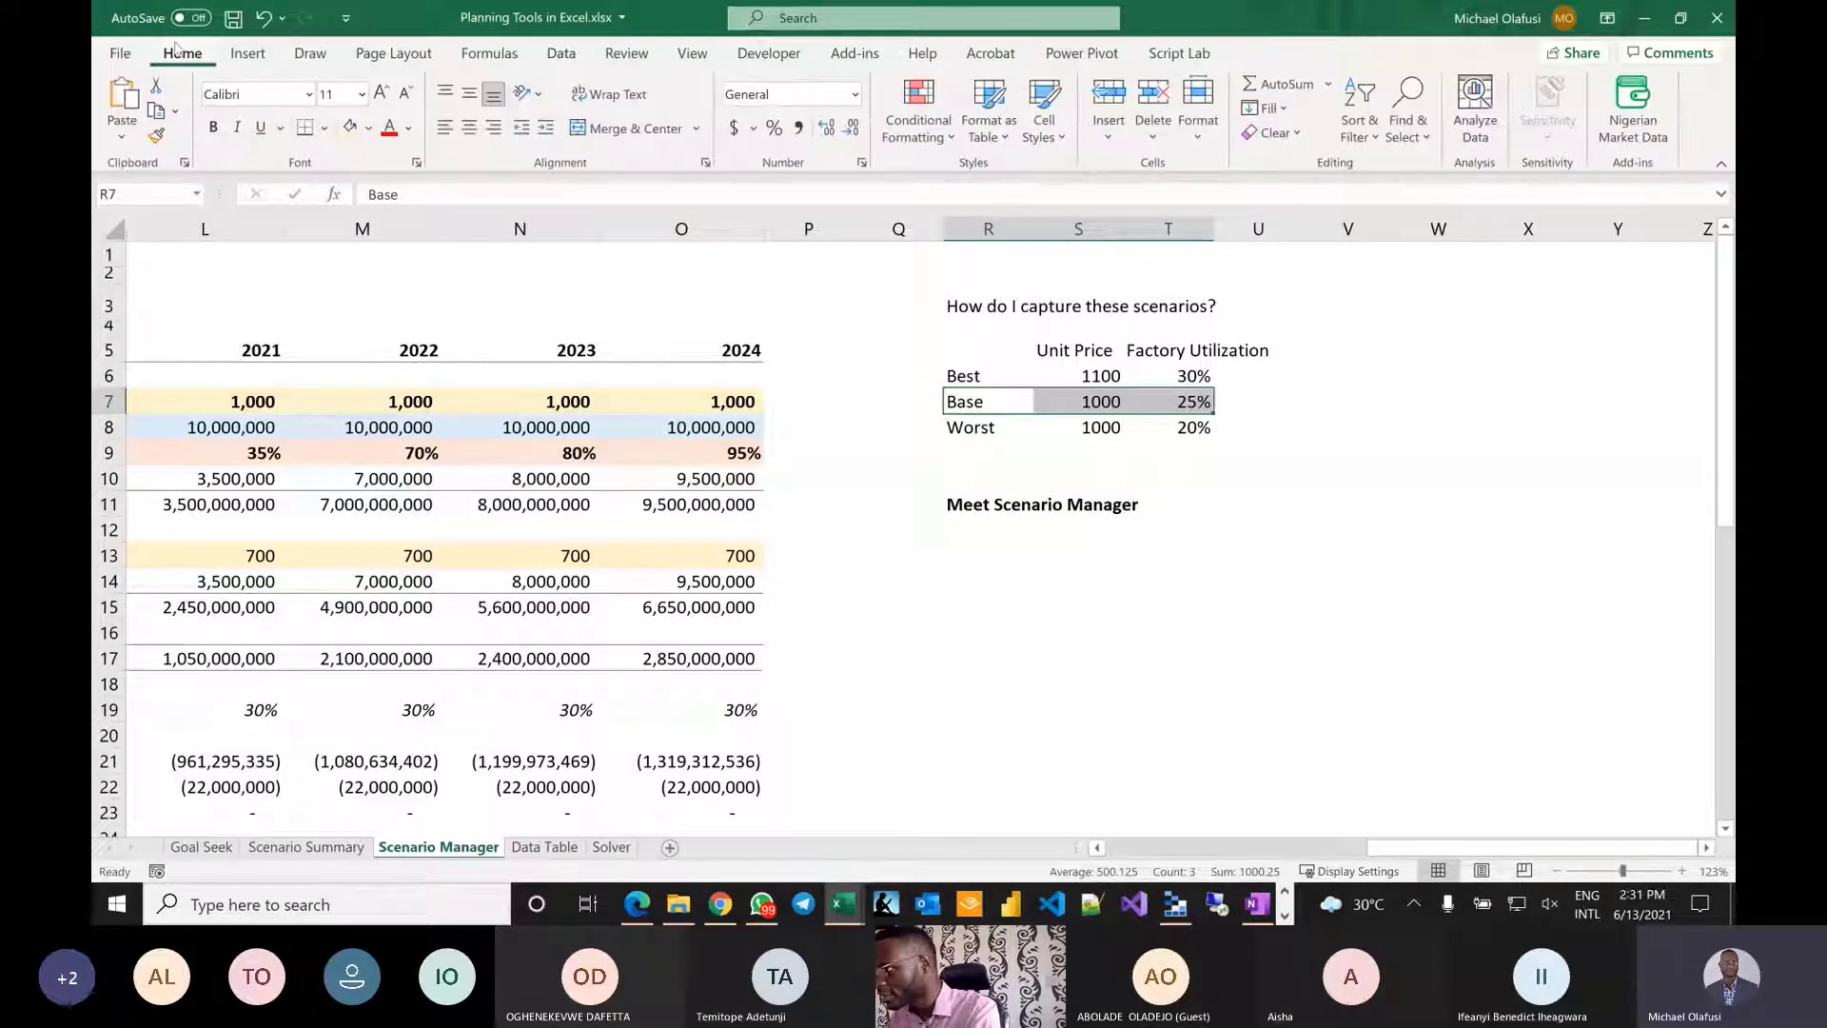
pyautogui.click(352, 129)
pyautogui.click(958, 632)
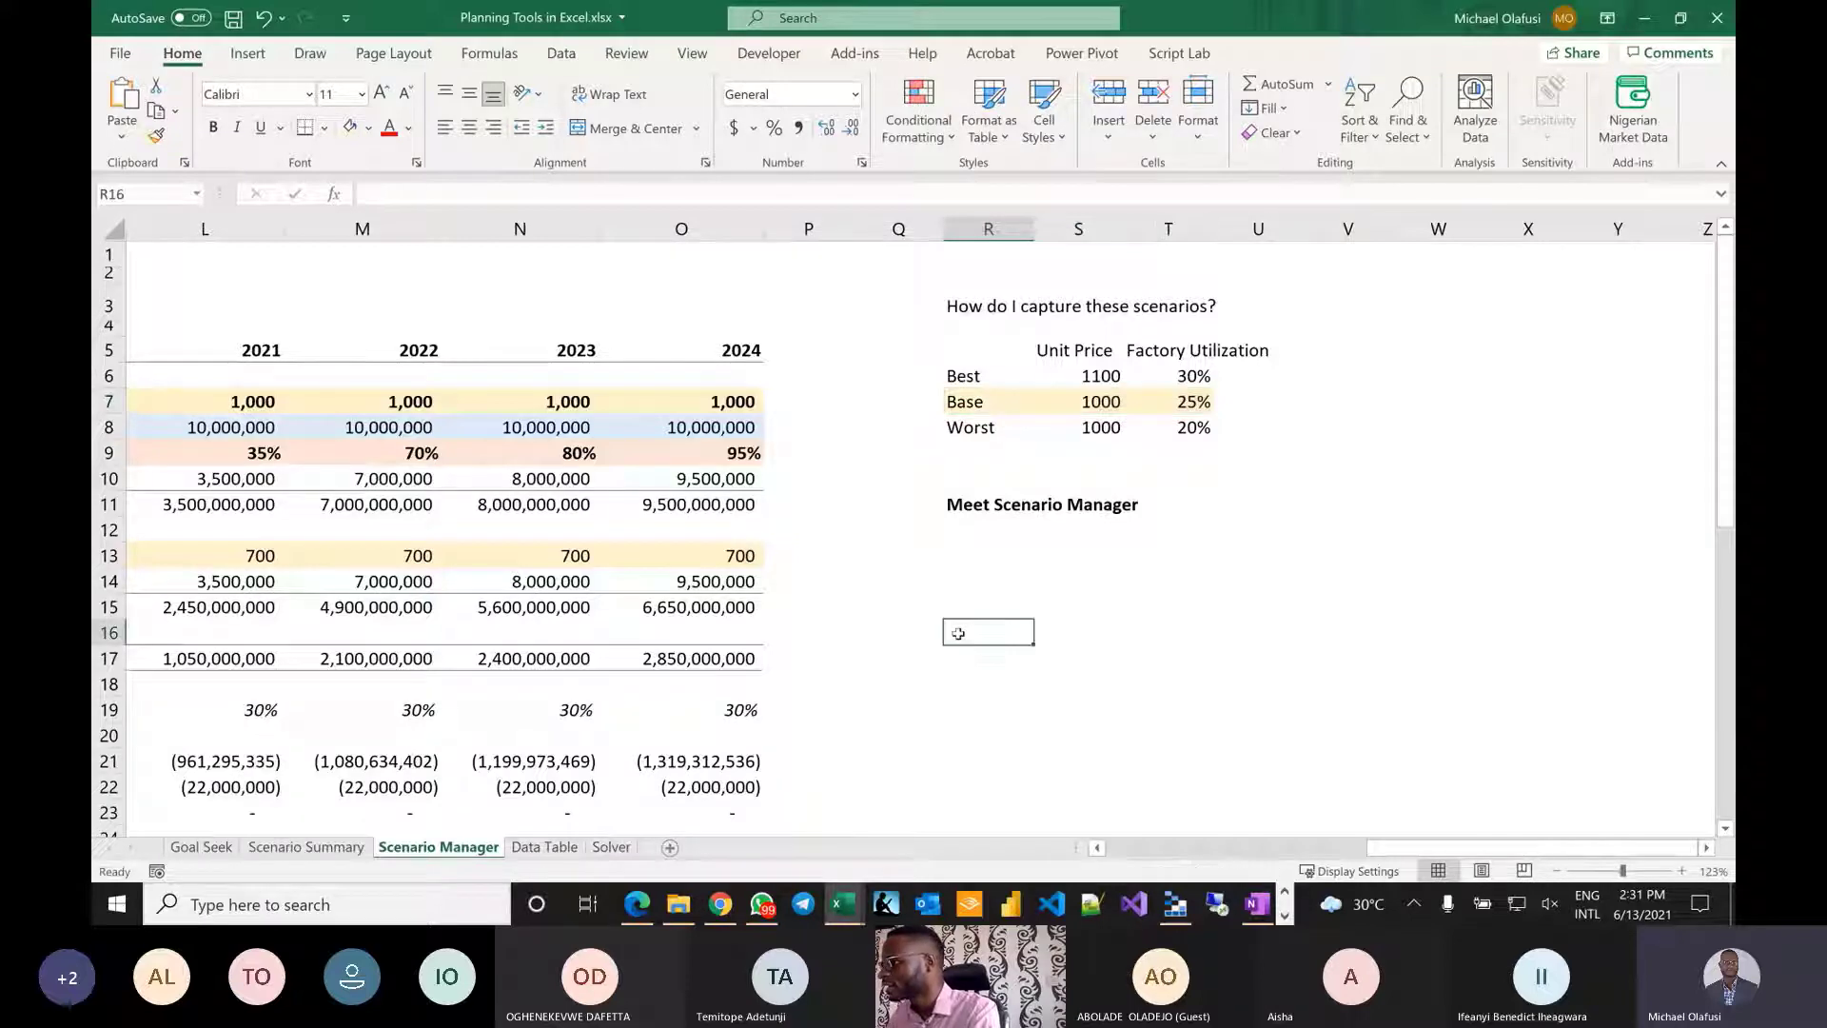
pyautogui.hscroll(-3, 958, 633)
pyautogui.hscroll(2, 958, 633)
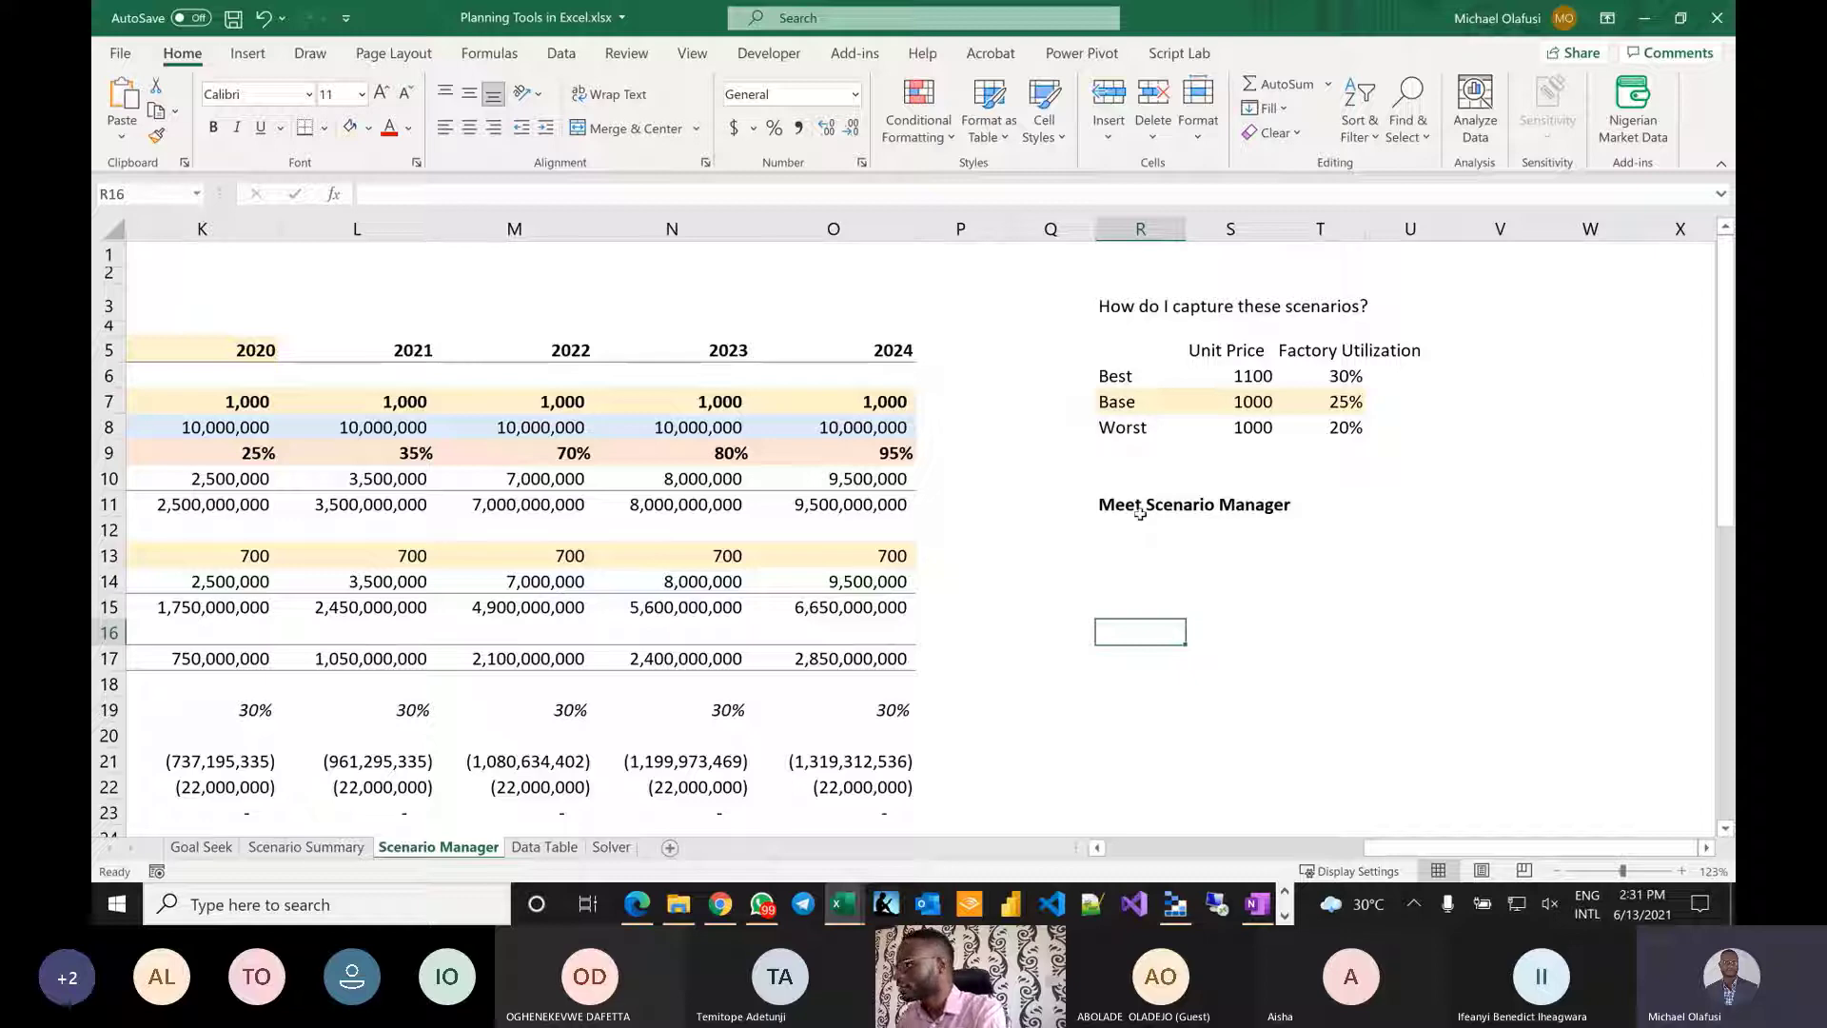
# Examine the income statement on the Scenario Manager sheet, selecting the 2020 column from K5 to K14.
pyautogui.hscroll(-5, 1140, 514)
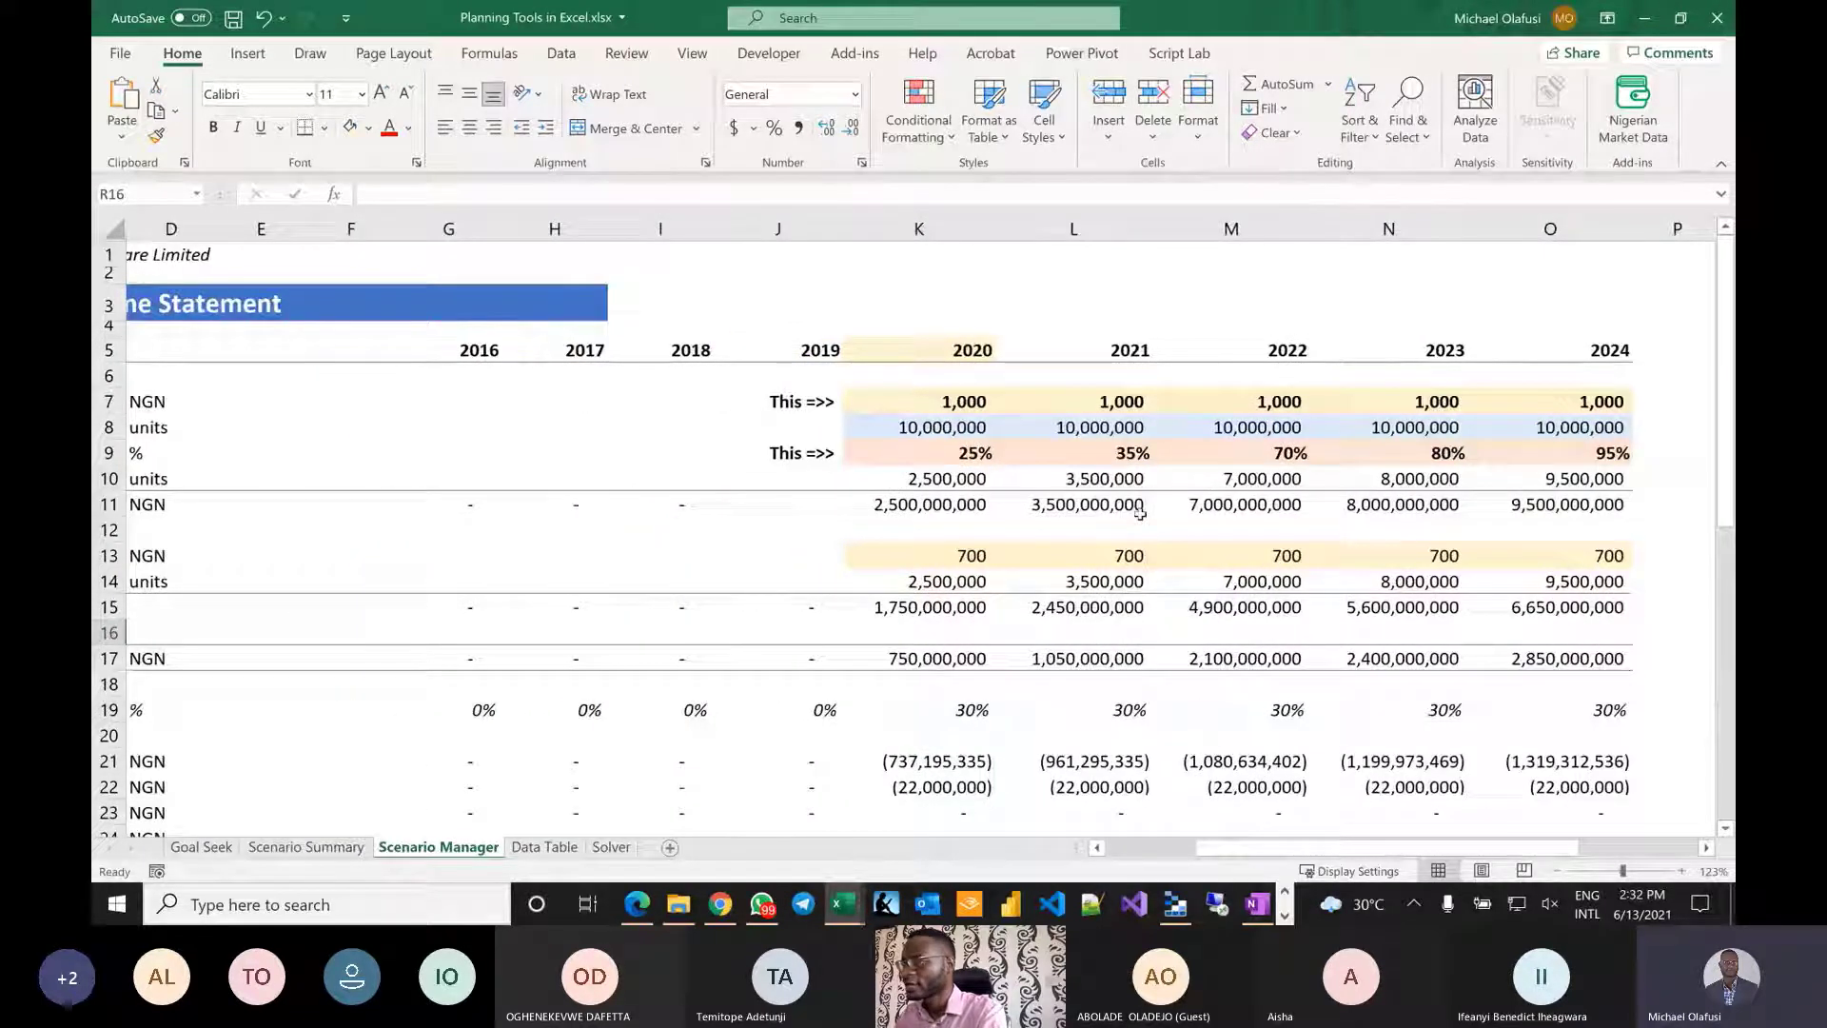
pyautogui.hscroll(-1, 1140, 514)
pyautogui.scroll(-3, 1160, 514)
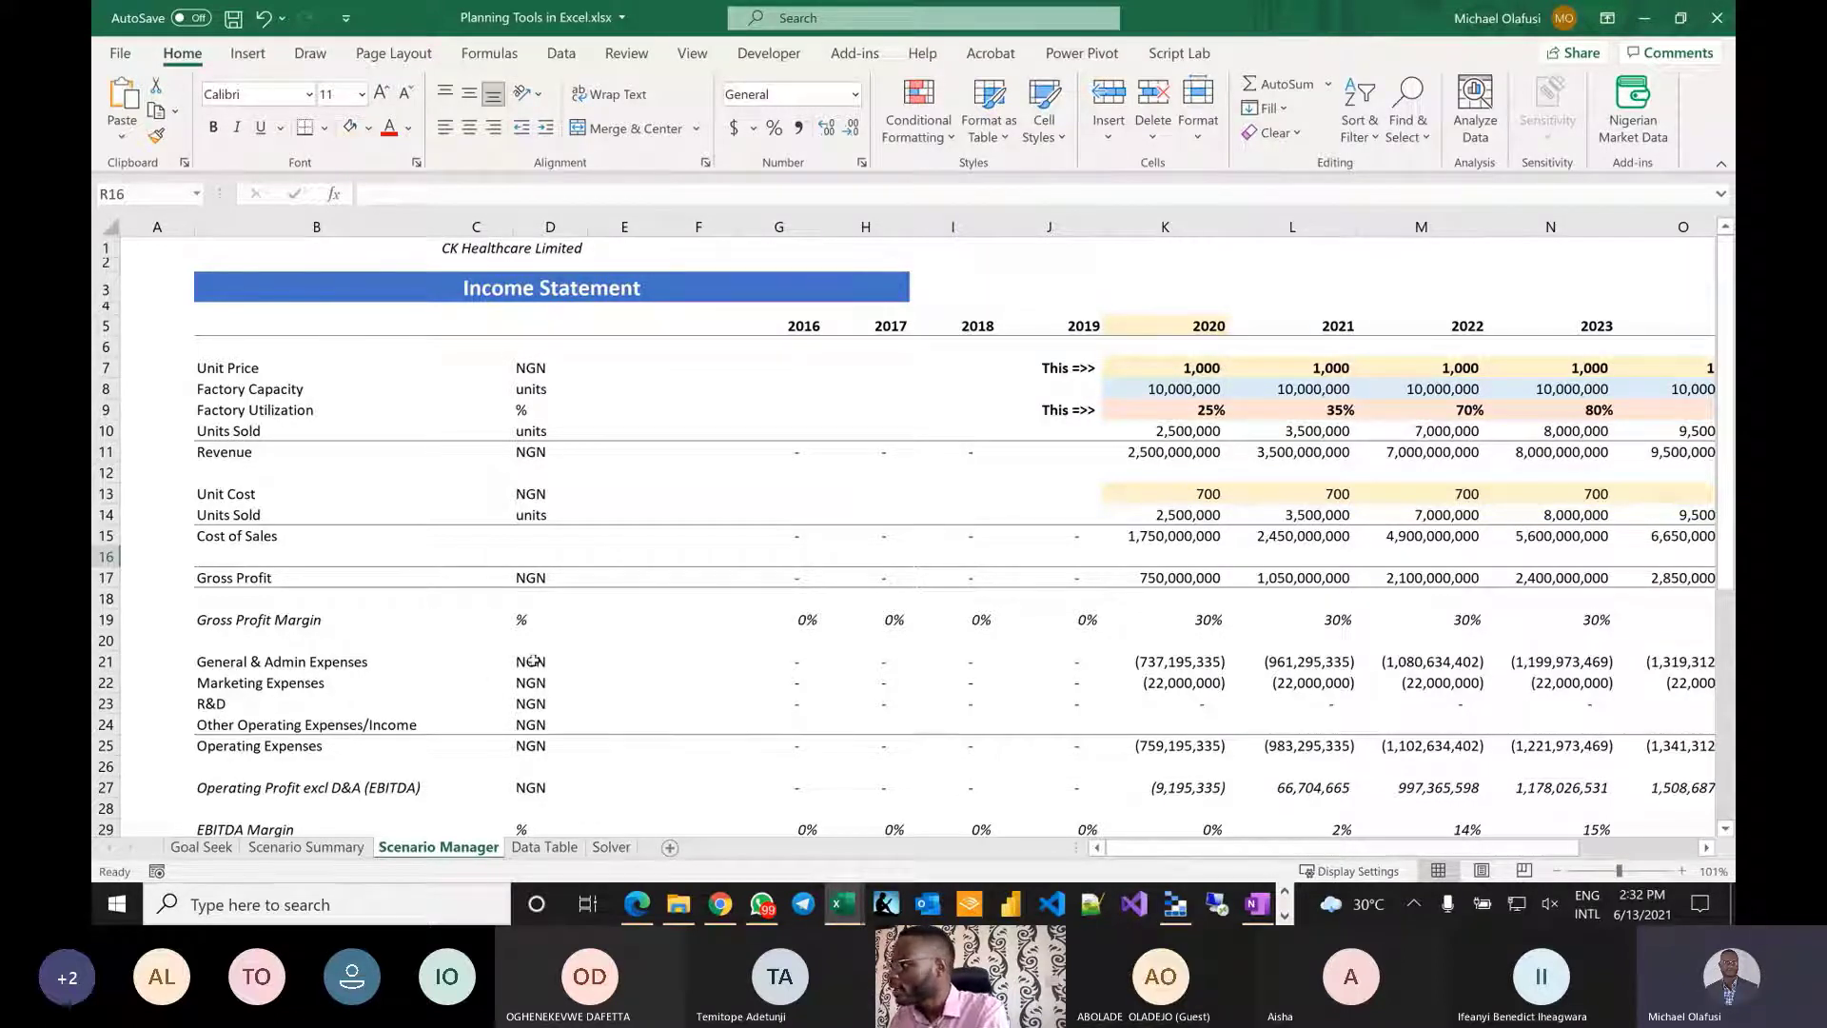
pyautogui.hscroll(5, 531, 661)
pyautogui.hscroll(-4, 534, 660)
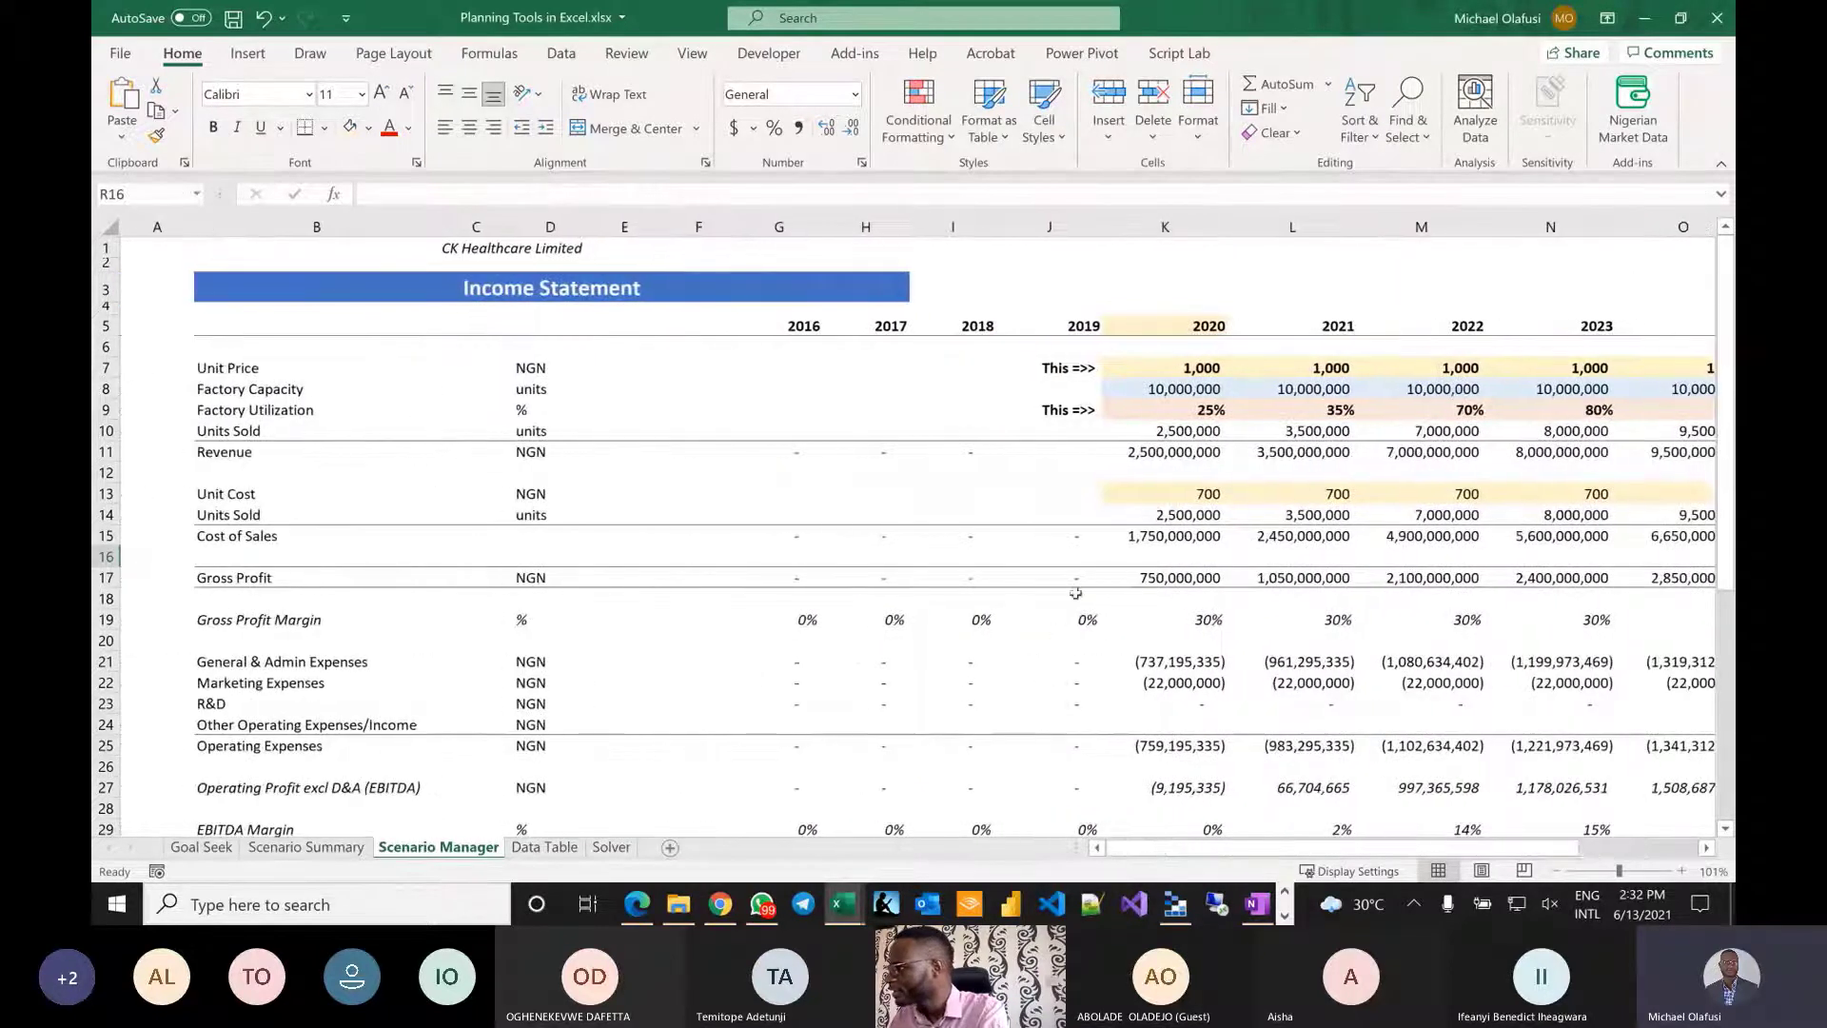
pyautogui.moveTo(1174, 322); pyautogui.dragTo(1163, 519)
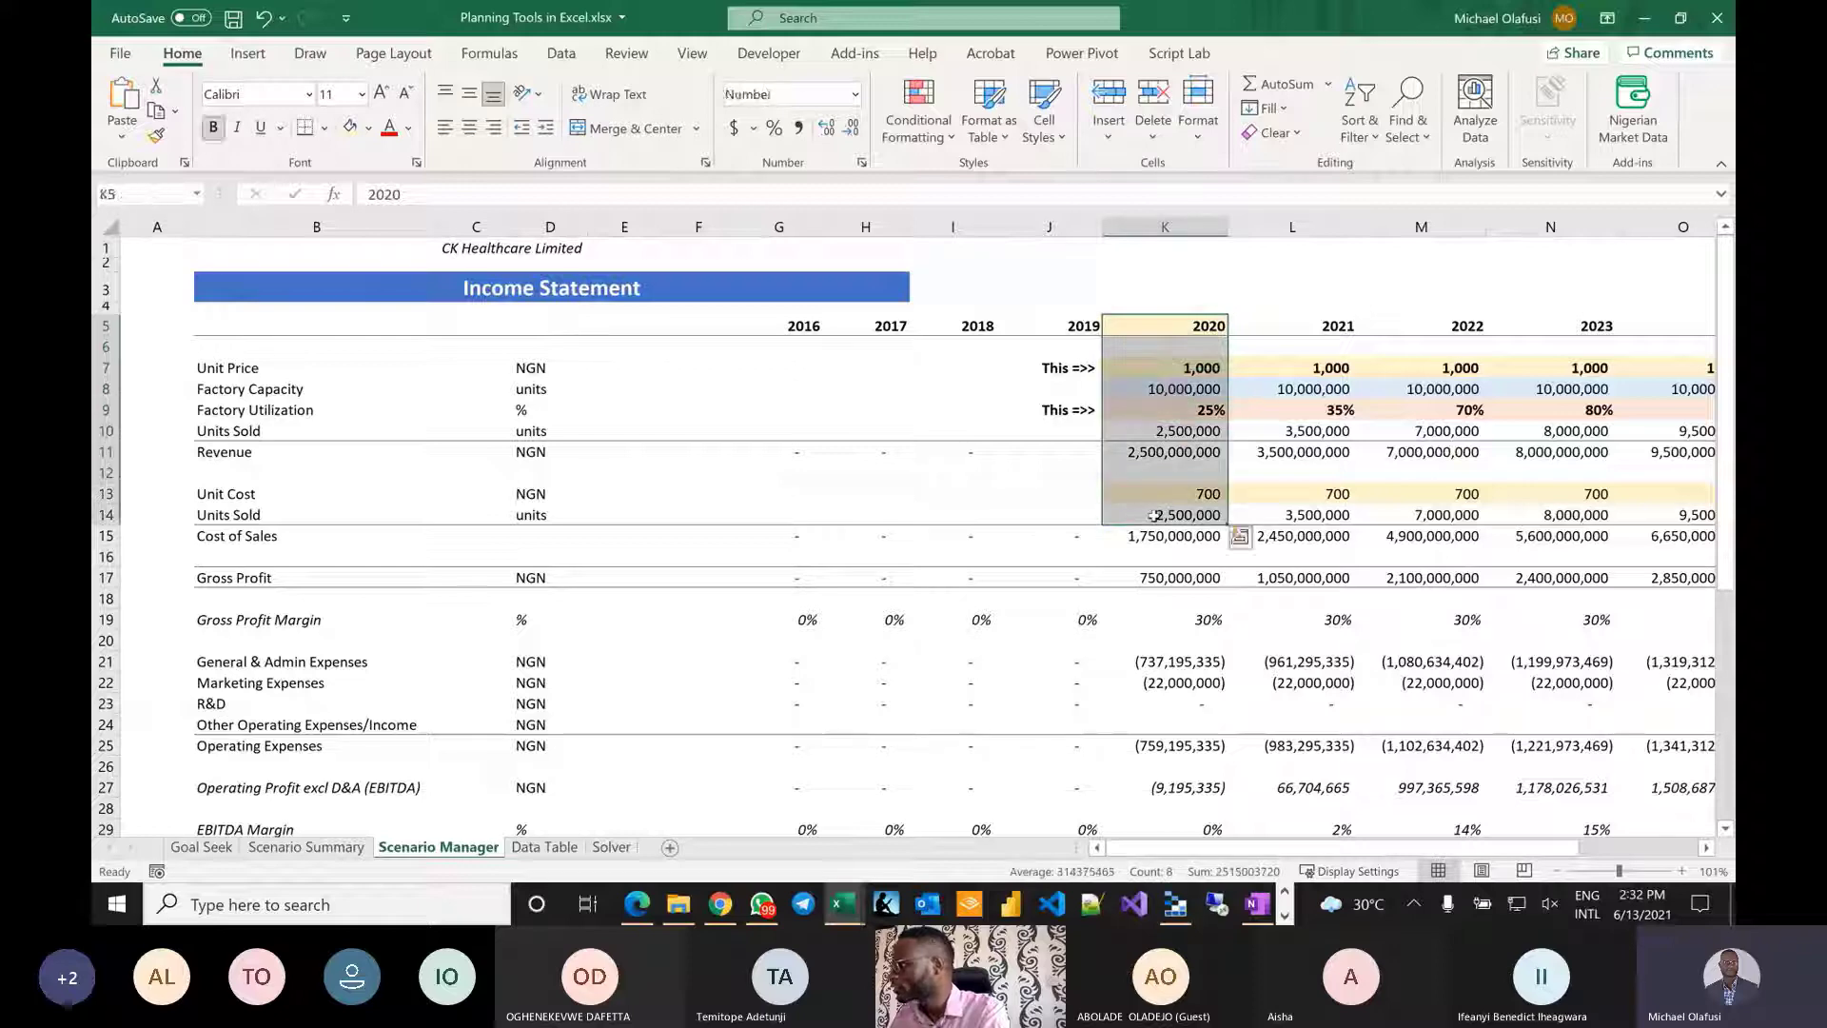
# Review the Scenario Summary report and the marked 2020 Unit Price and Factory Utilization cells, J7:K7 and J9:K9, on the Scenario Manager sheet.
pyautogui.click(305, 846)
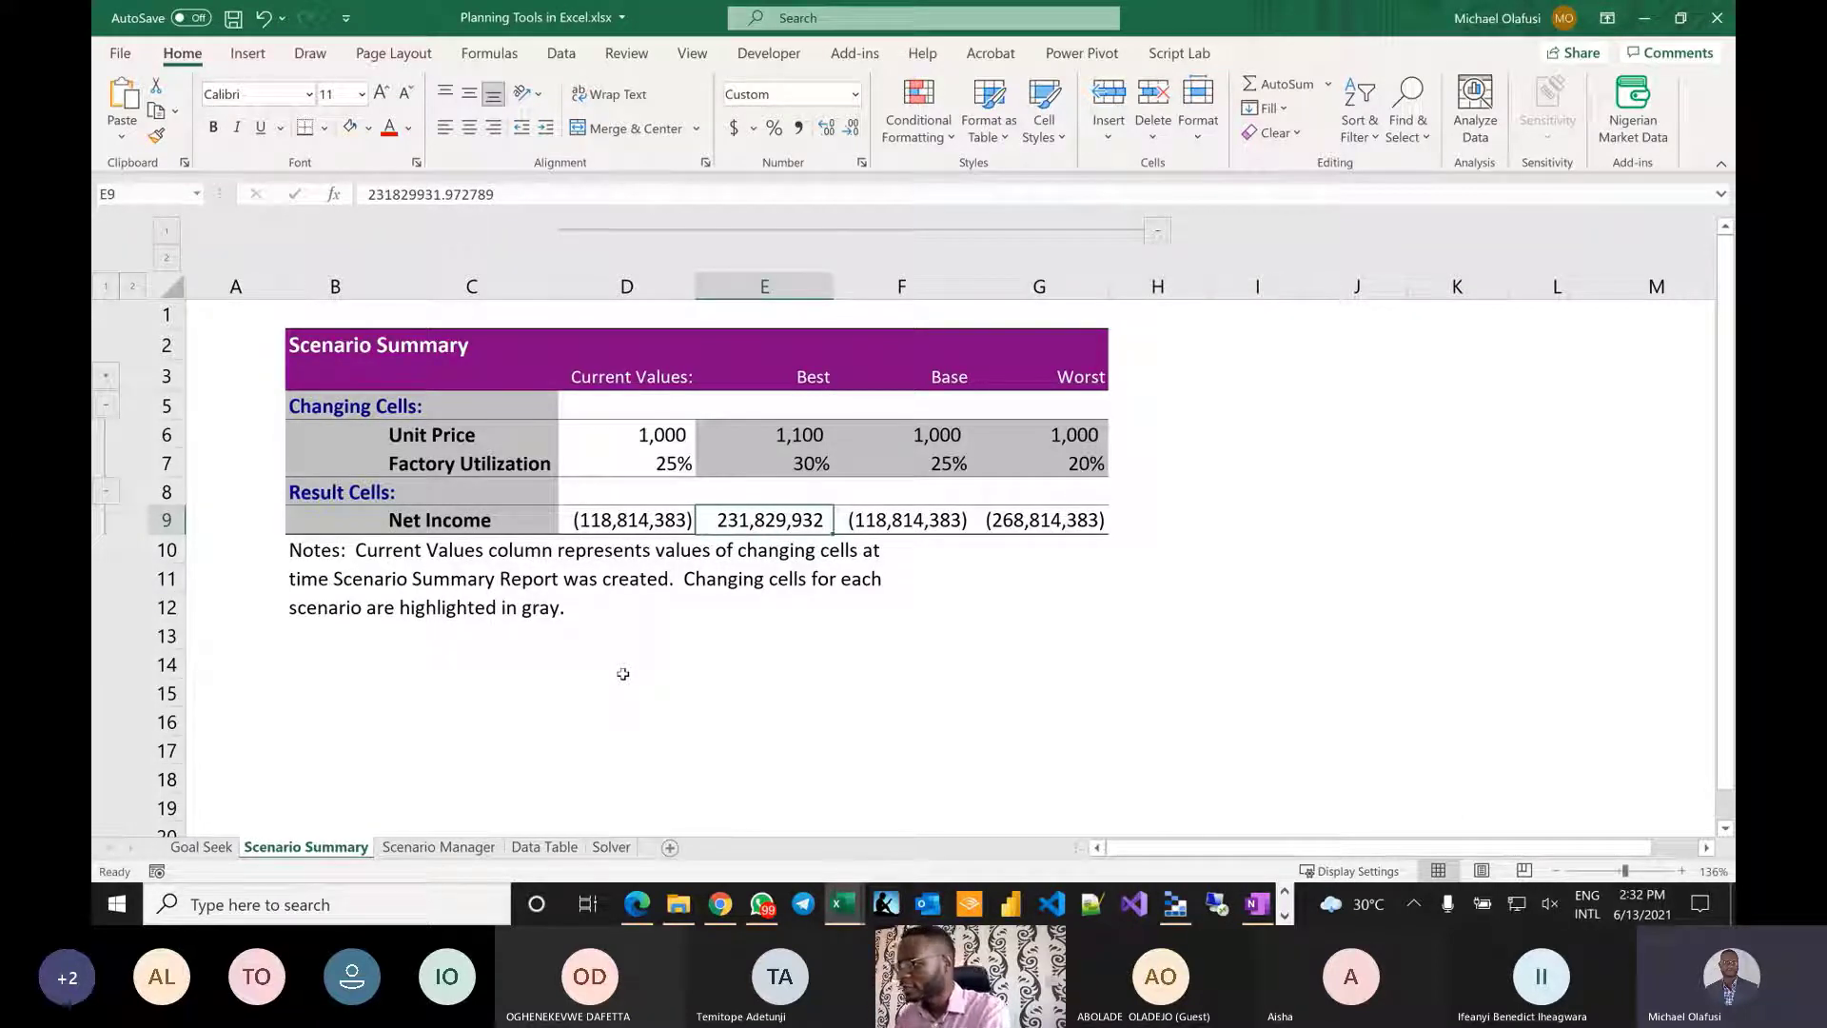
pyautogui.click(438, 845)
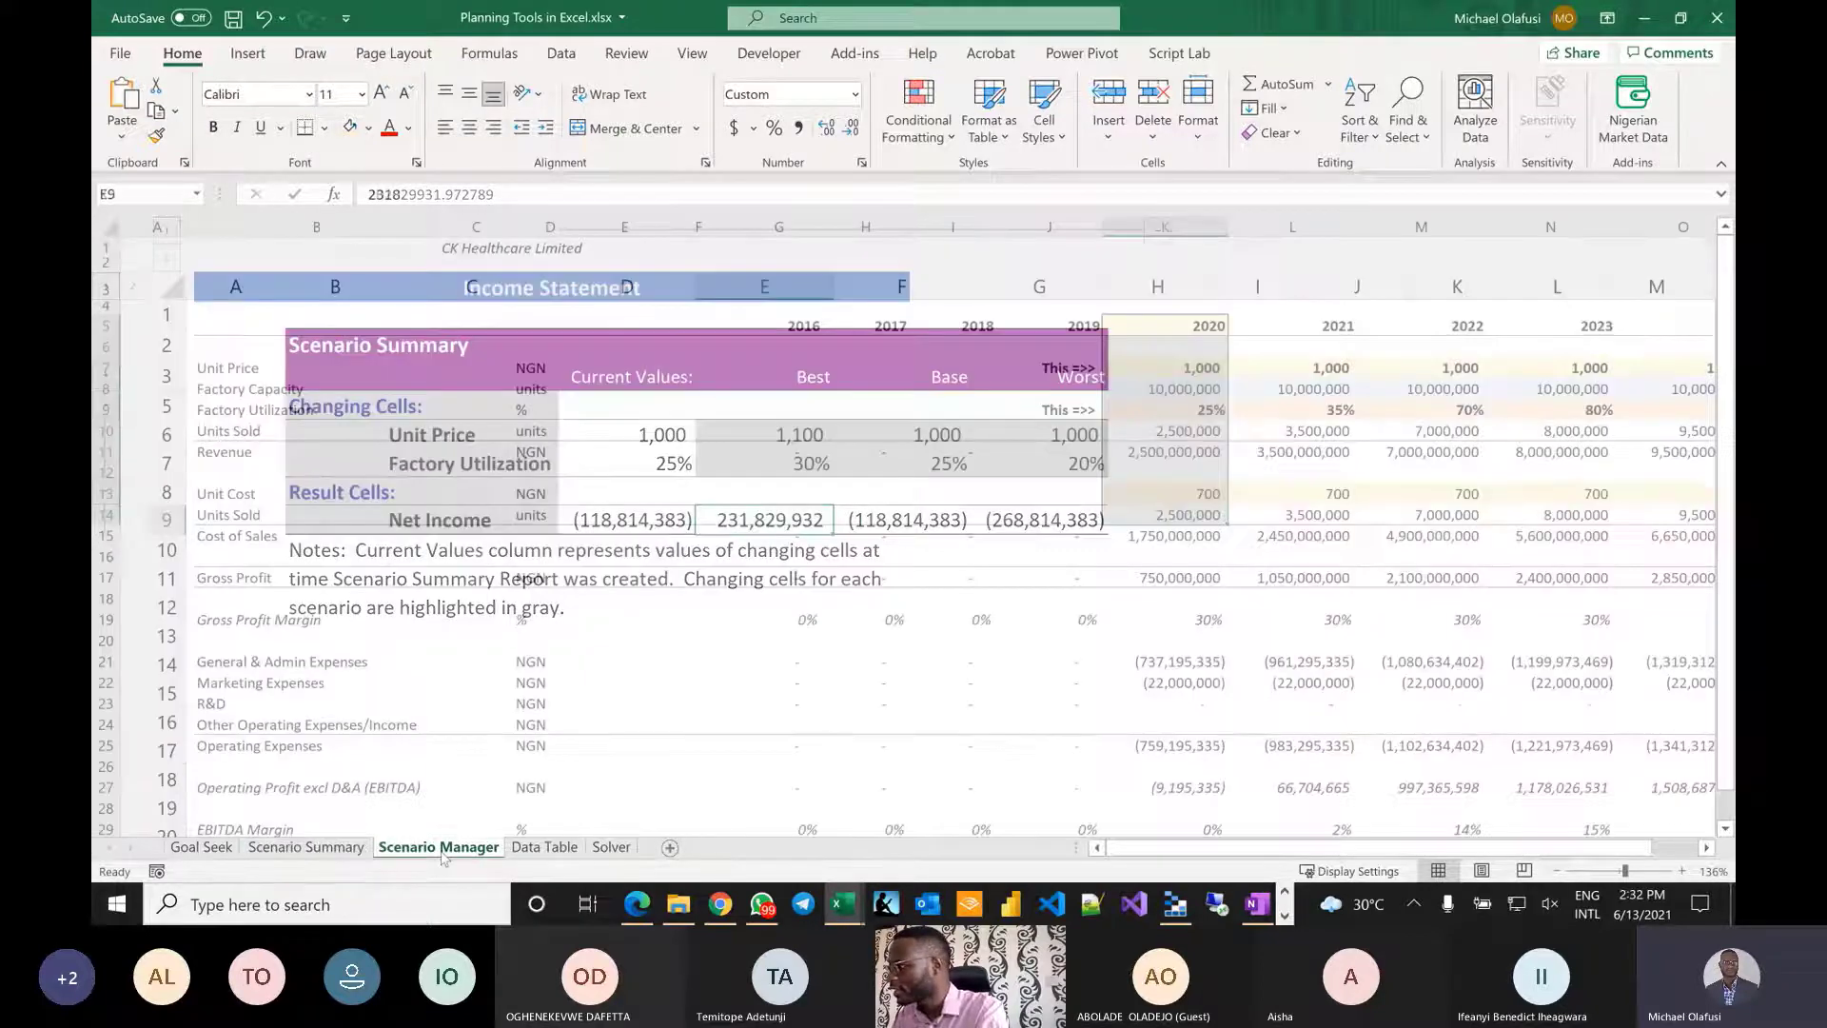
pyautogui.hscroll(4, 1150, 572)
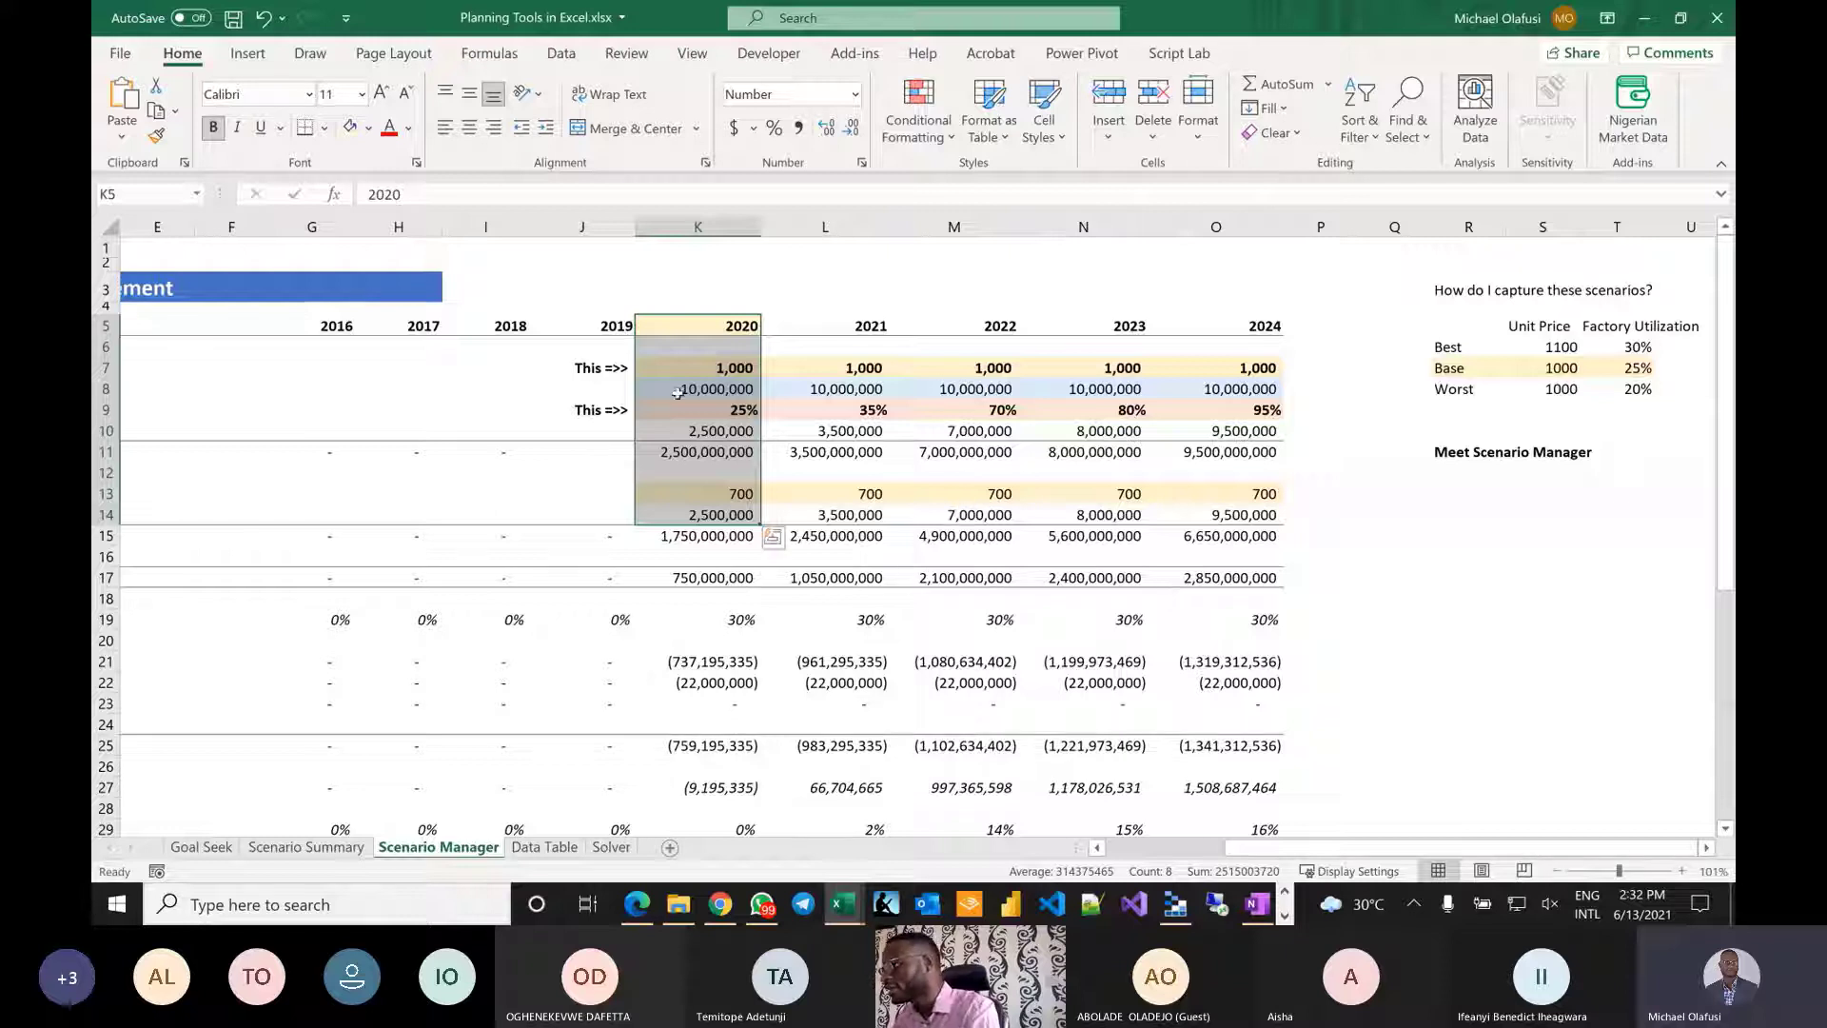
pyautogui.moveTo(617, 369); pyautogui.dragTo(708, 371)
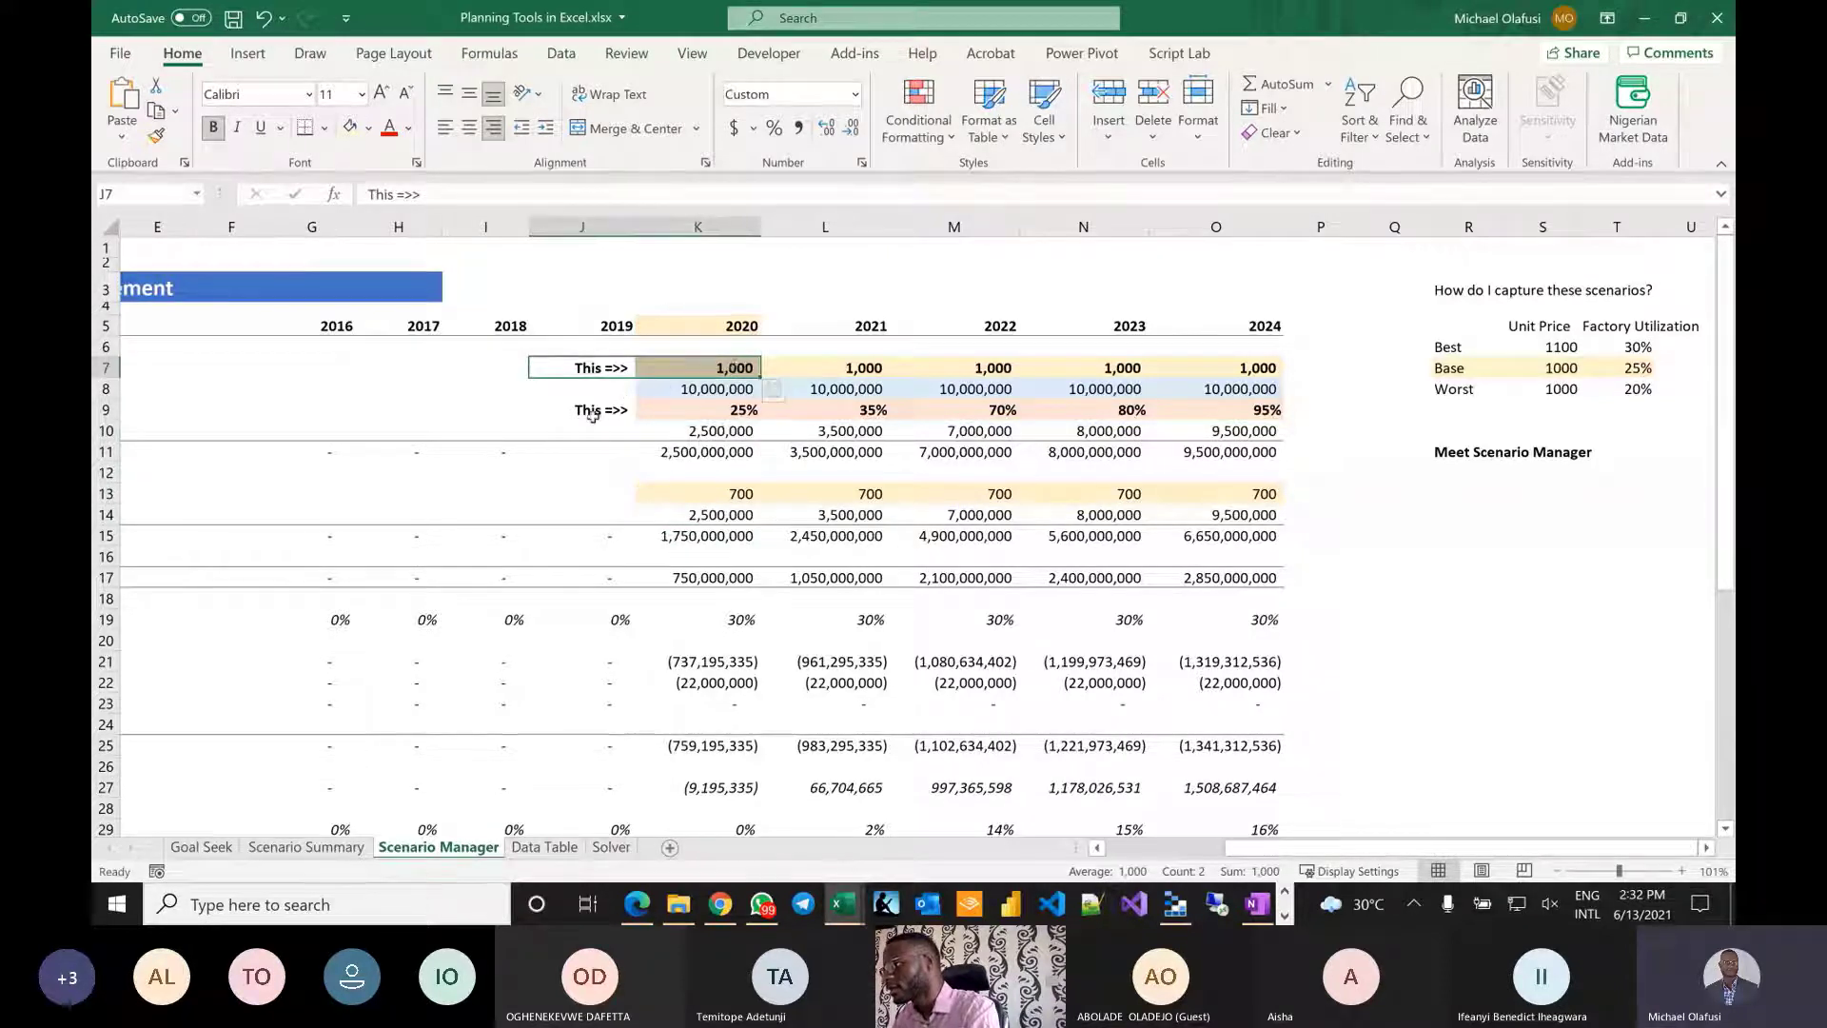
pyautogui.moveTo(594, 412); pyautogui.dragTo(725, 409)
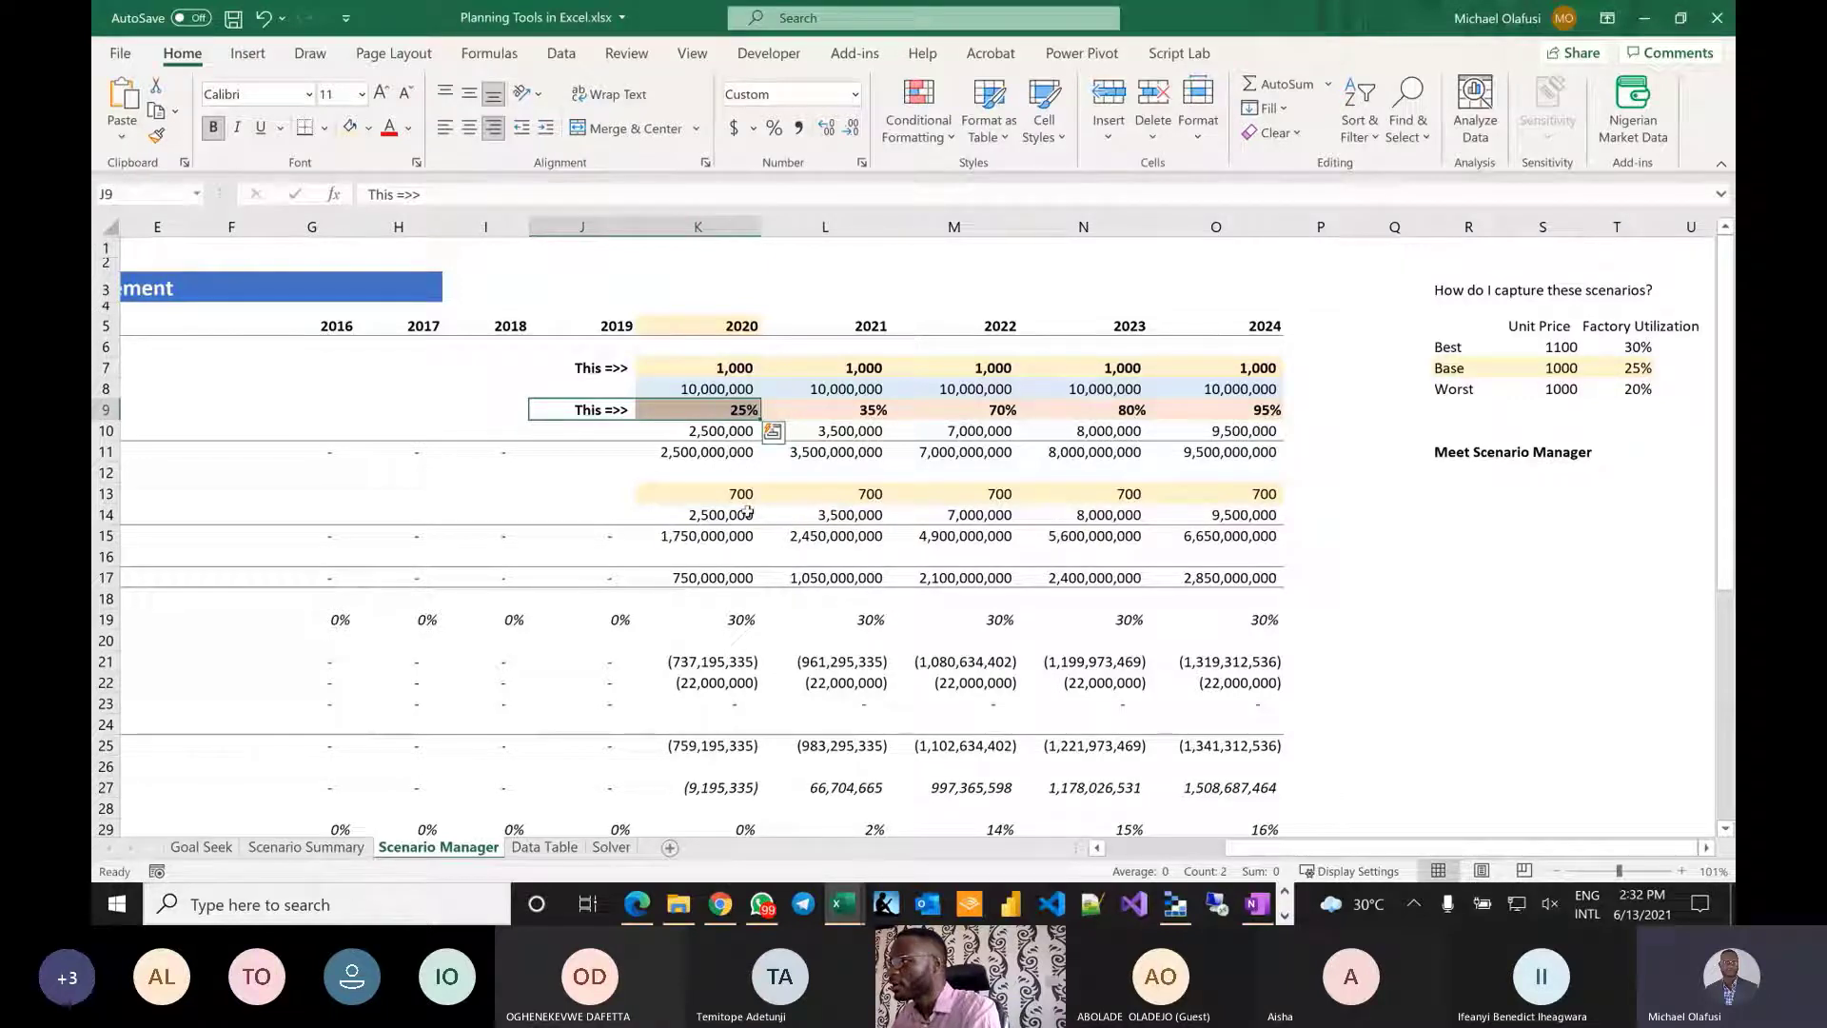
# Examine the 2020 inputs in K5:K9 and the Net Income row K42:O42 of the Scenario Manager income statement.
pyautogui.hscroll(-3, 748, 511)
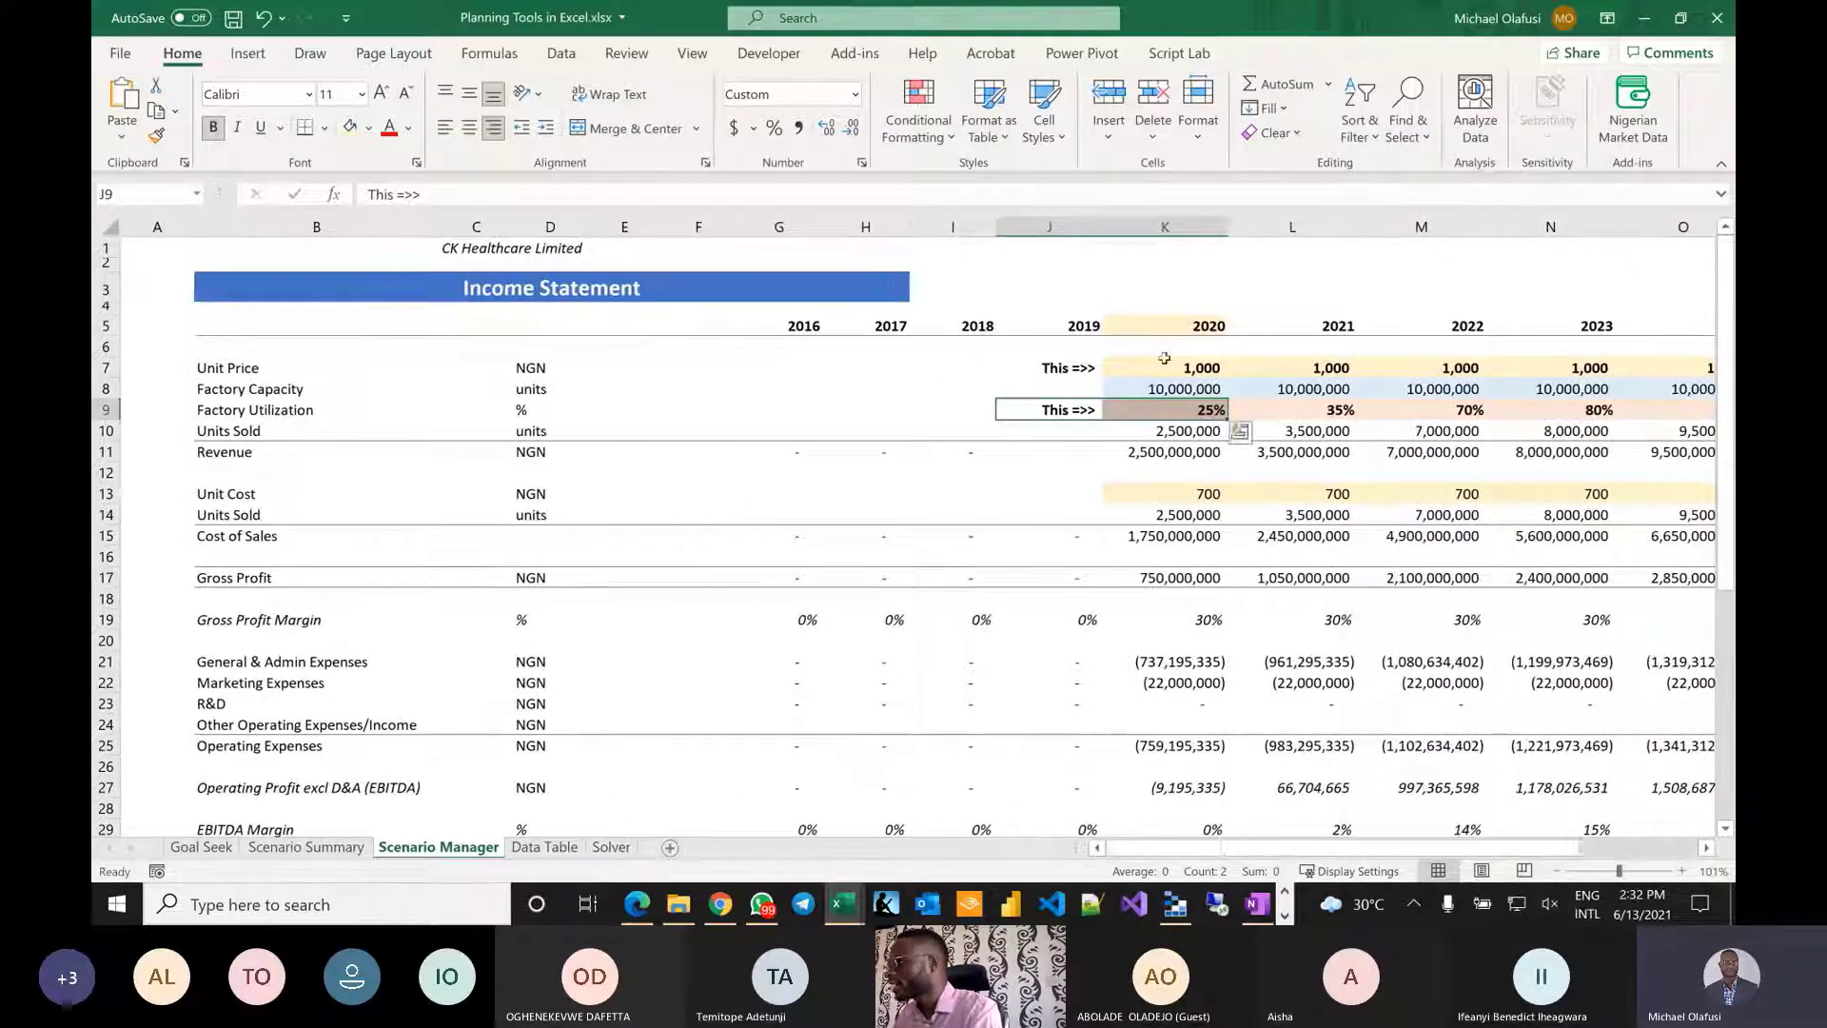
pyautogui.moveTo(1166, 325); pyautogui.dragTo(1158, 411)
pyautogui.scroll(-4, 1019, 592)
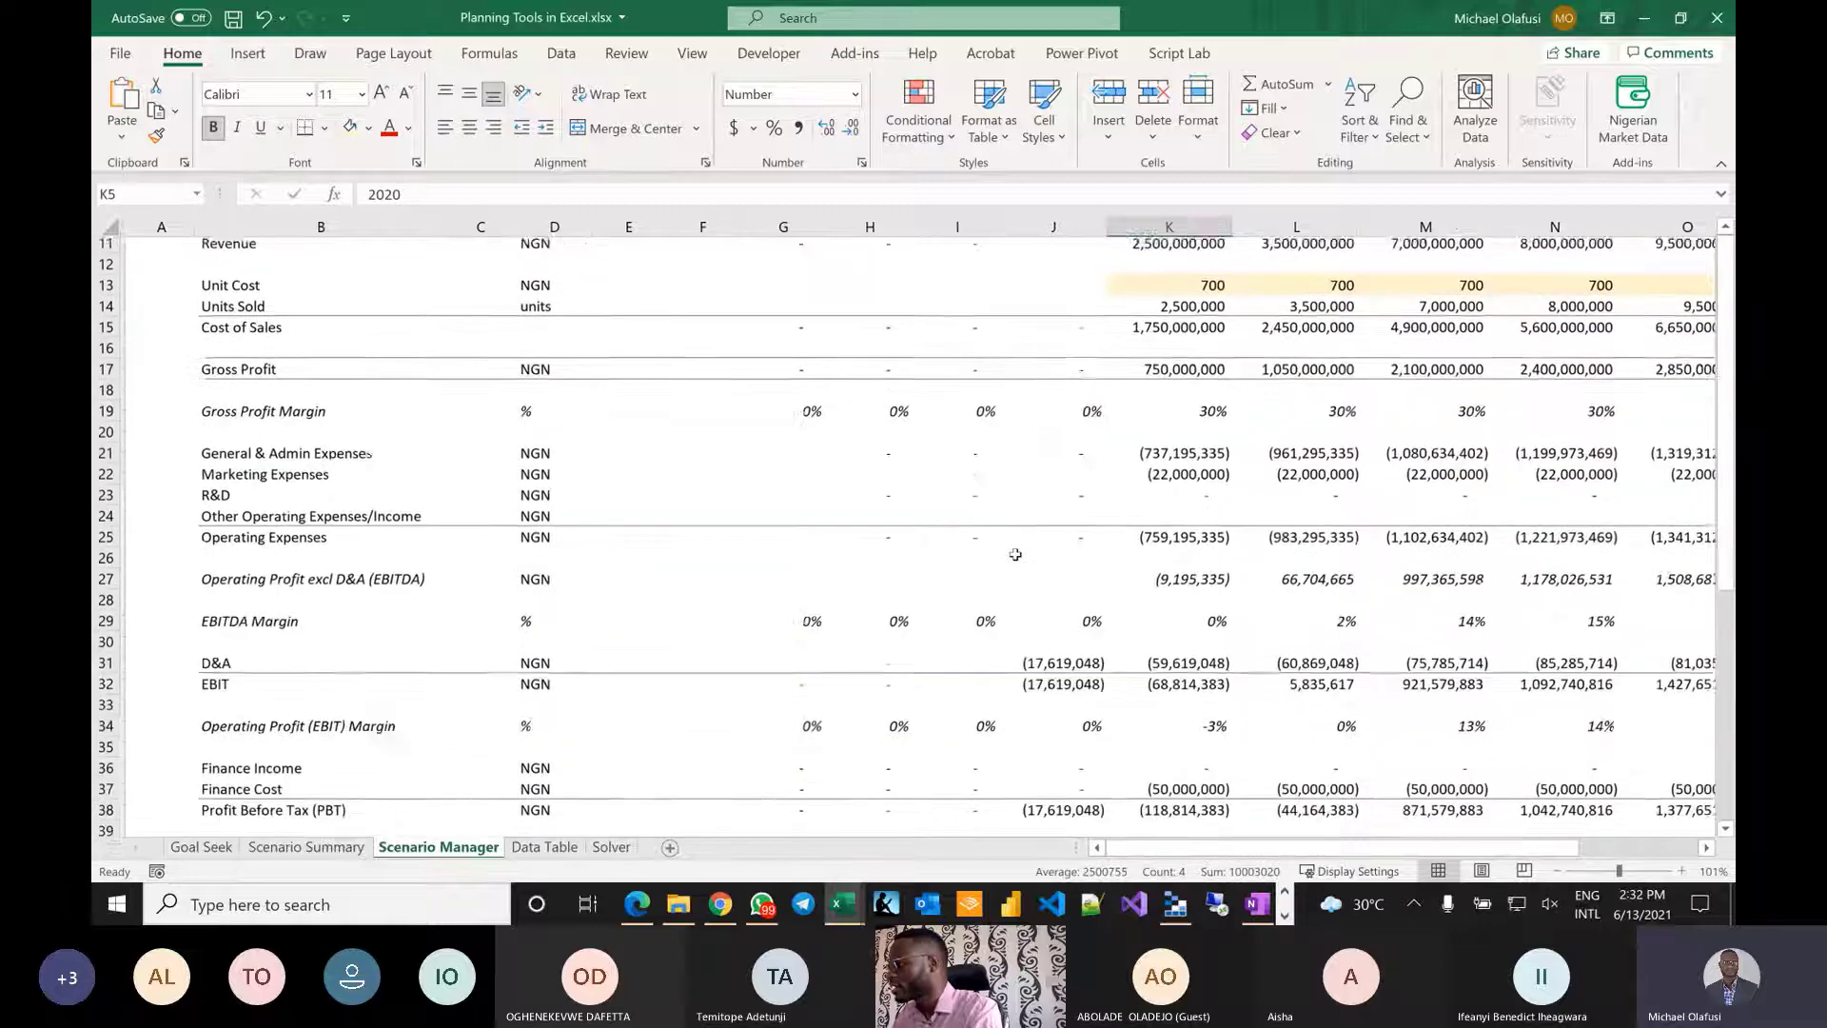
pyautogui.scroll(2, 1019, 592)
pyautogui.scroll(3, 1019, 592)
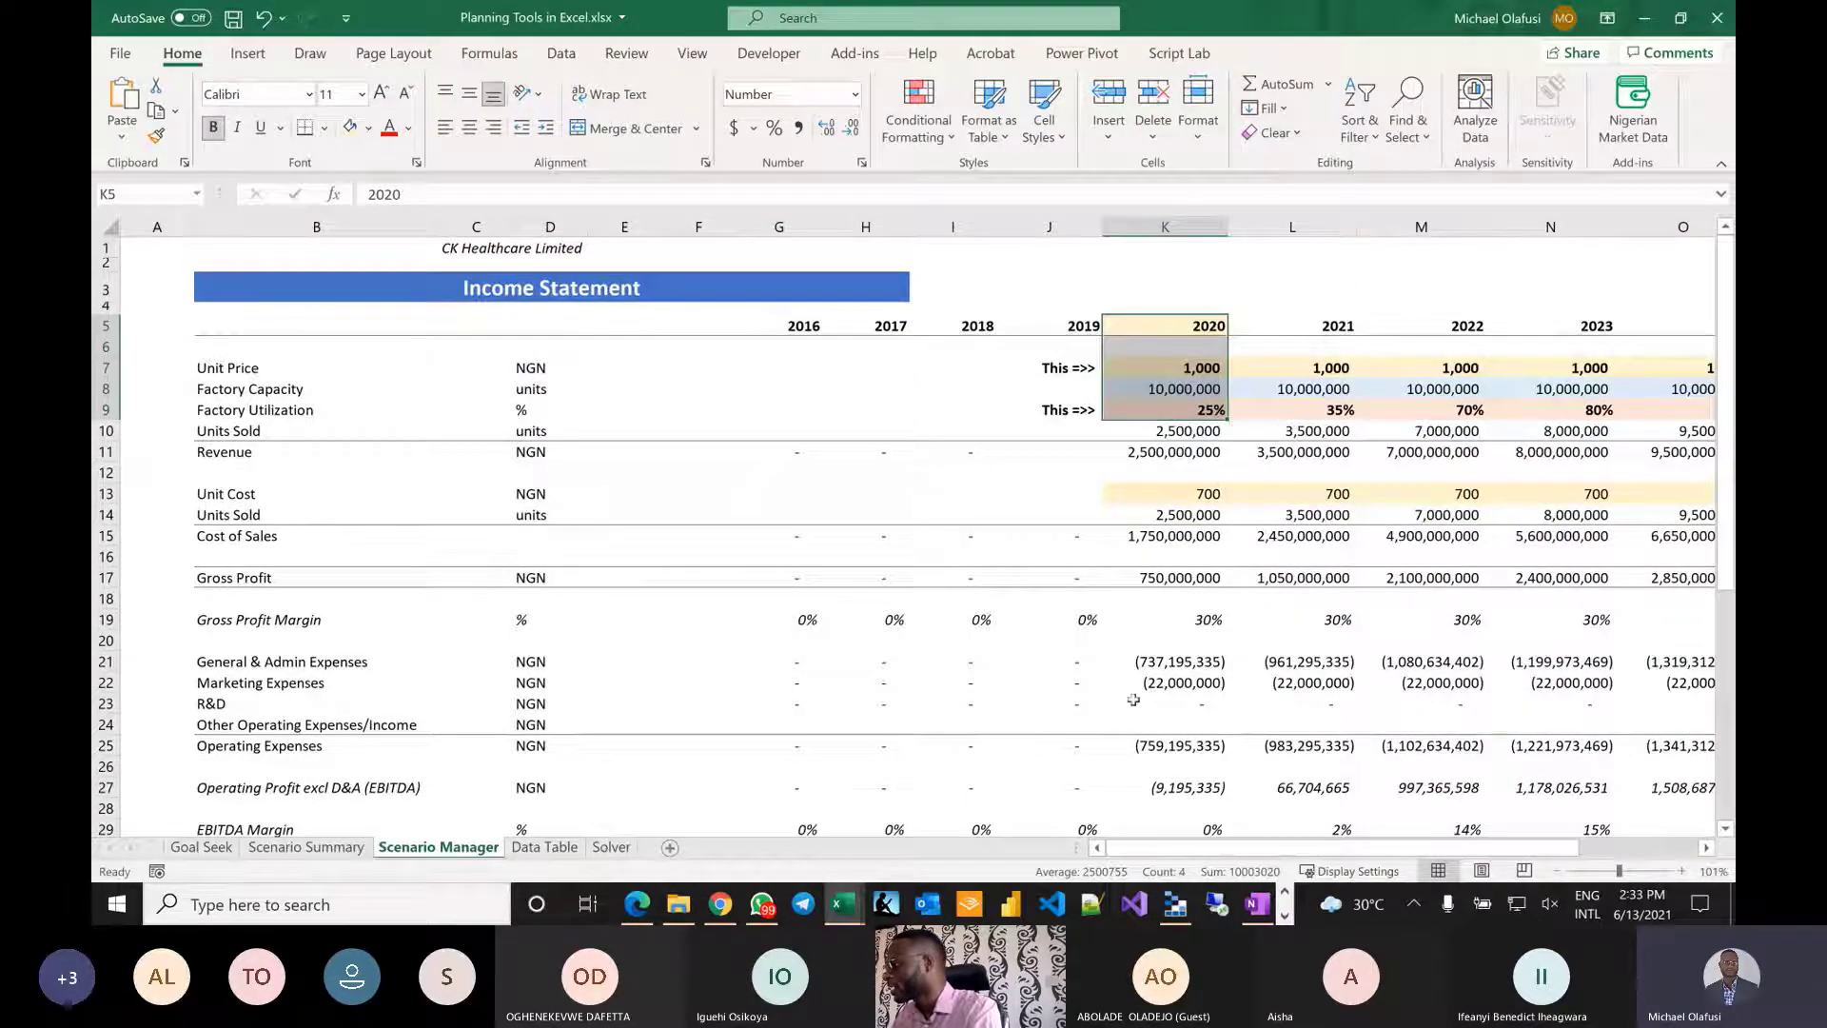
pyautogui.scroll(-8, 1134, 700)
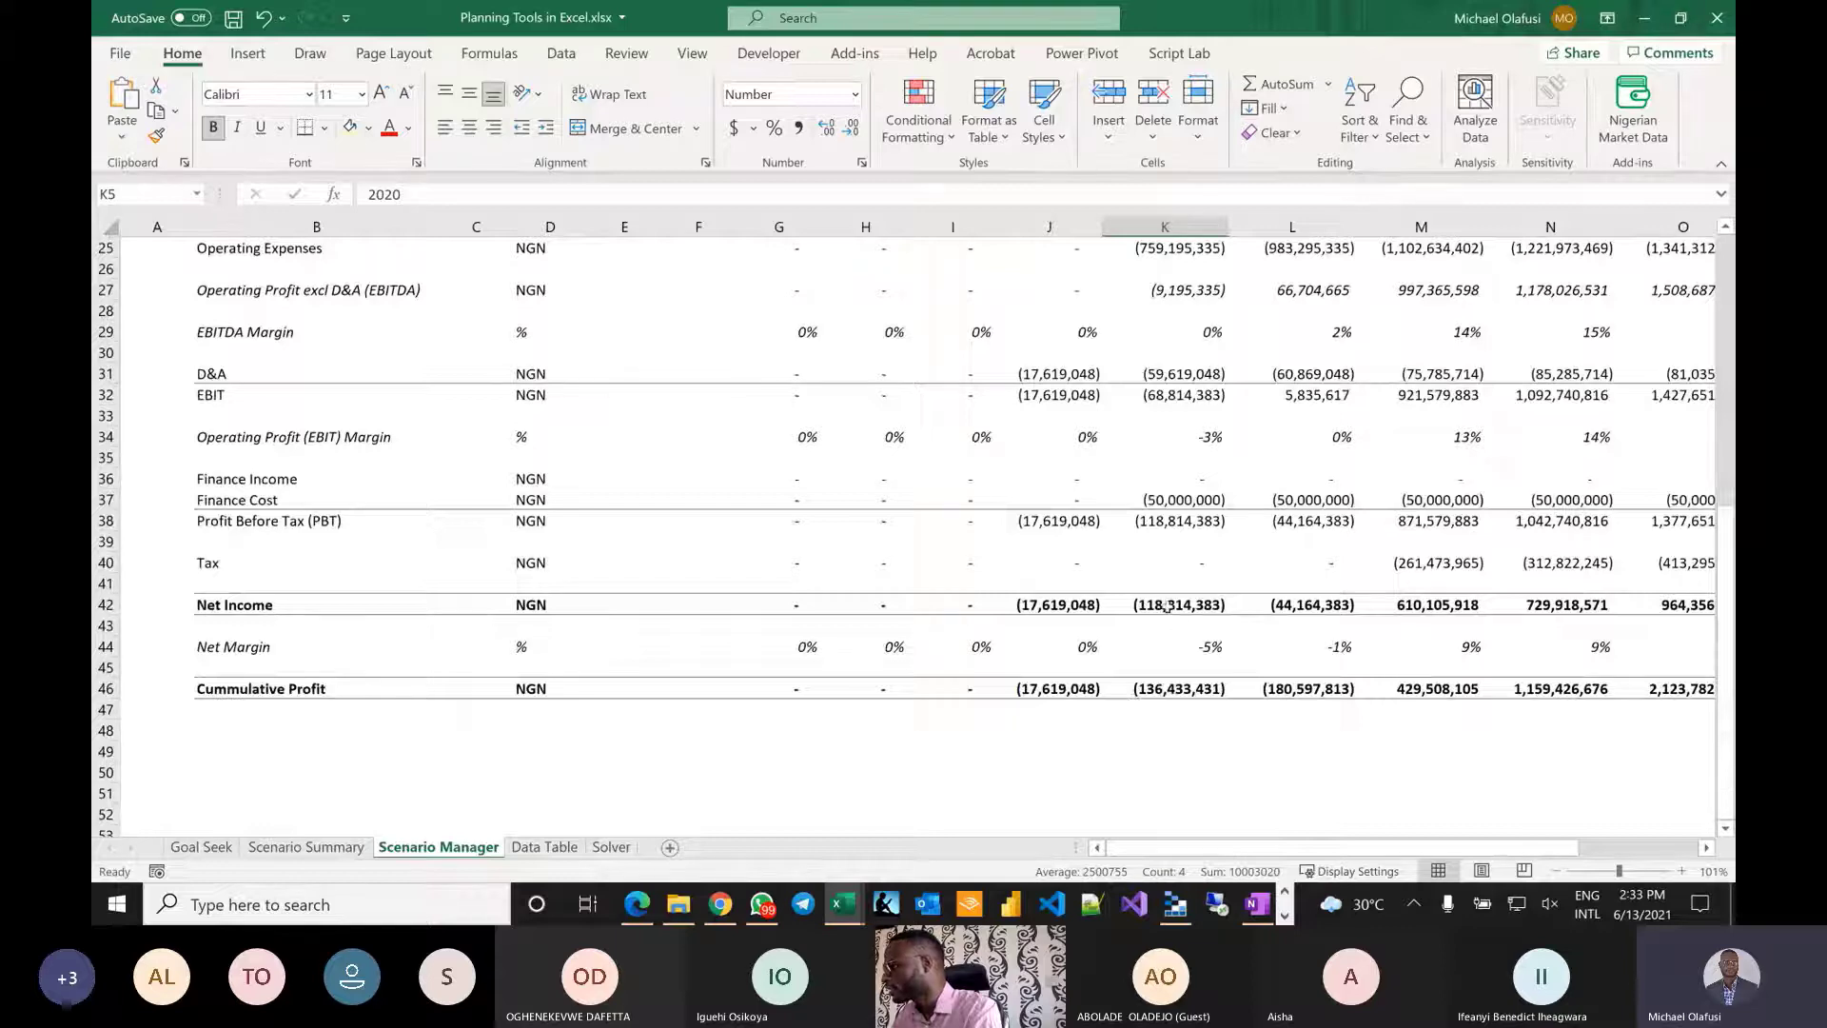
pyautogui.moveTo(1170, 605); pyautogui.dragTo(1409, 617)
pyautogui.scroll(8, 1239, 496)
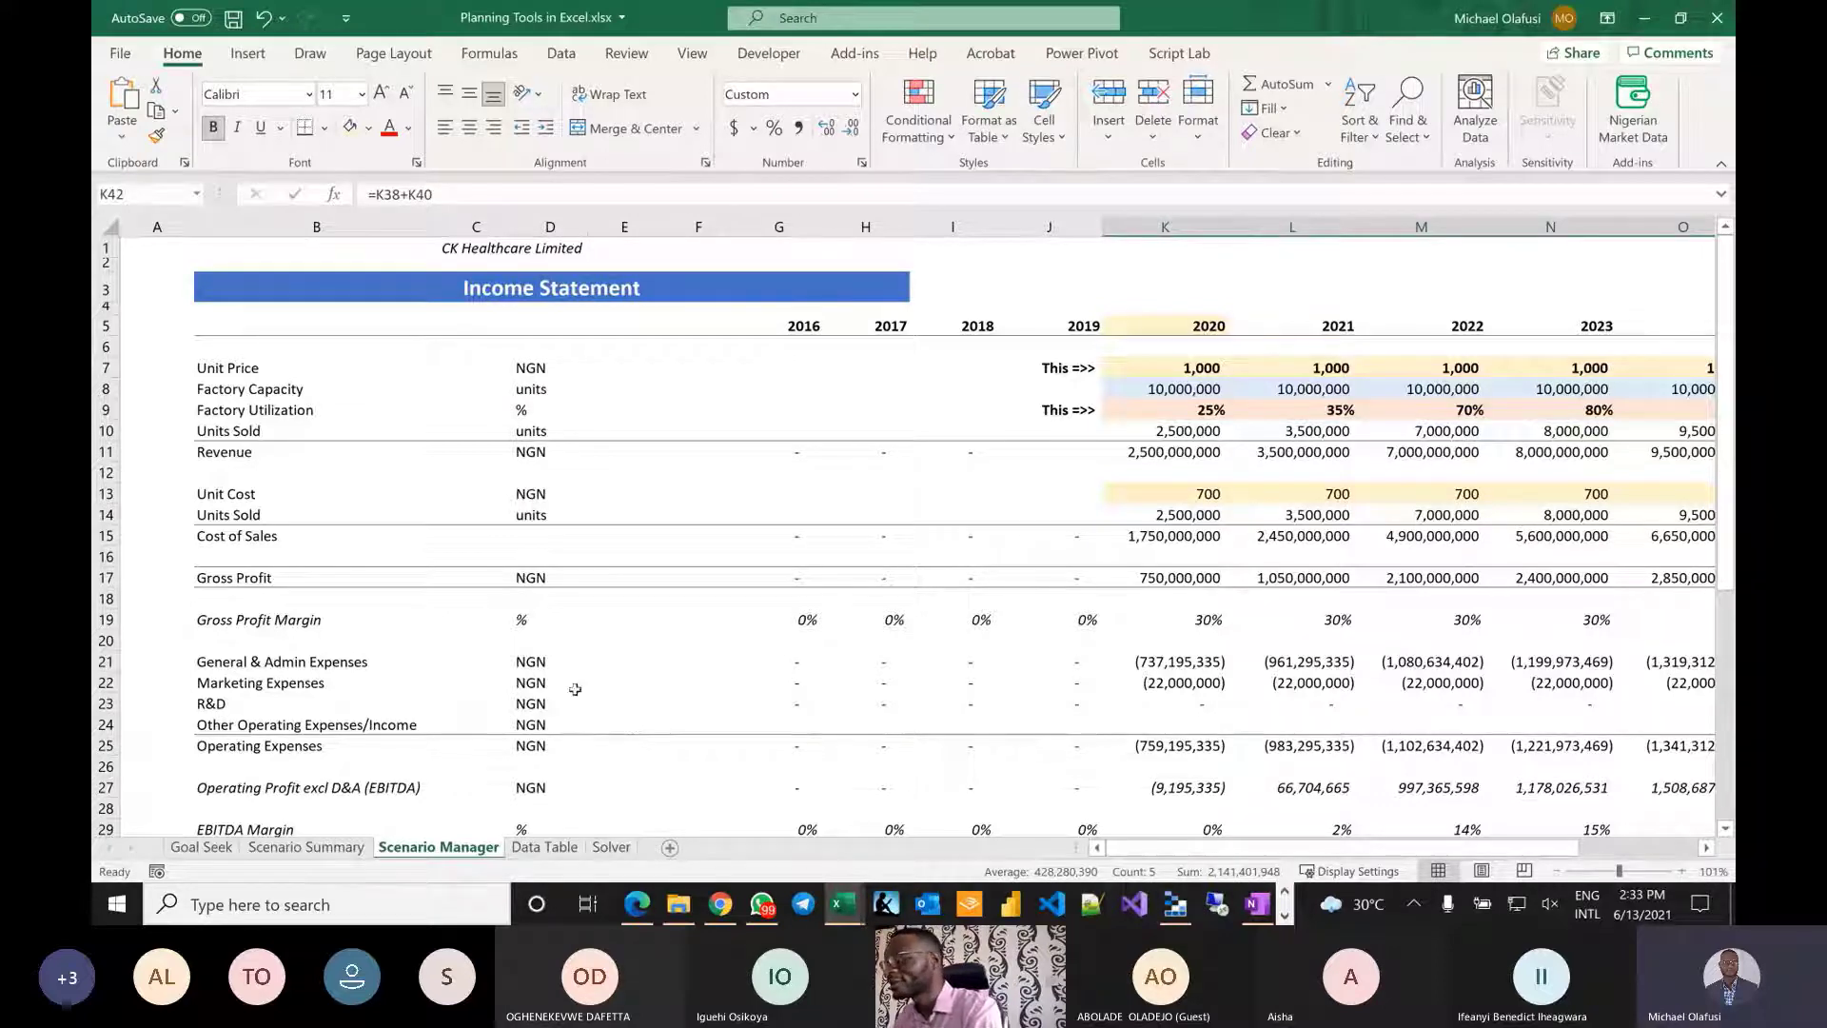
# Open the Data Table sheet and view the income statement from its first row.
pyautogui.click(544, 847)
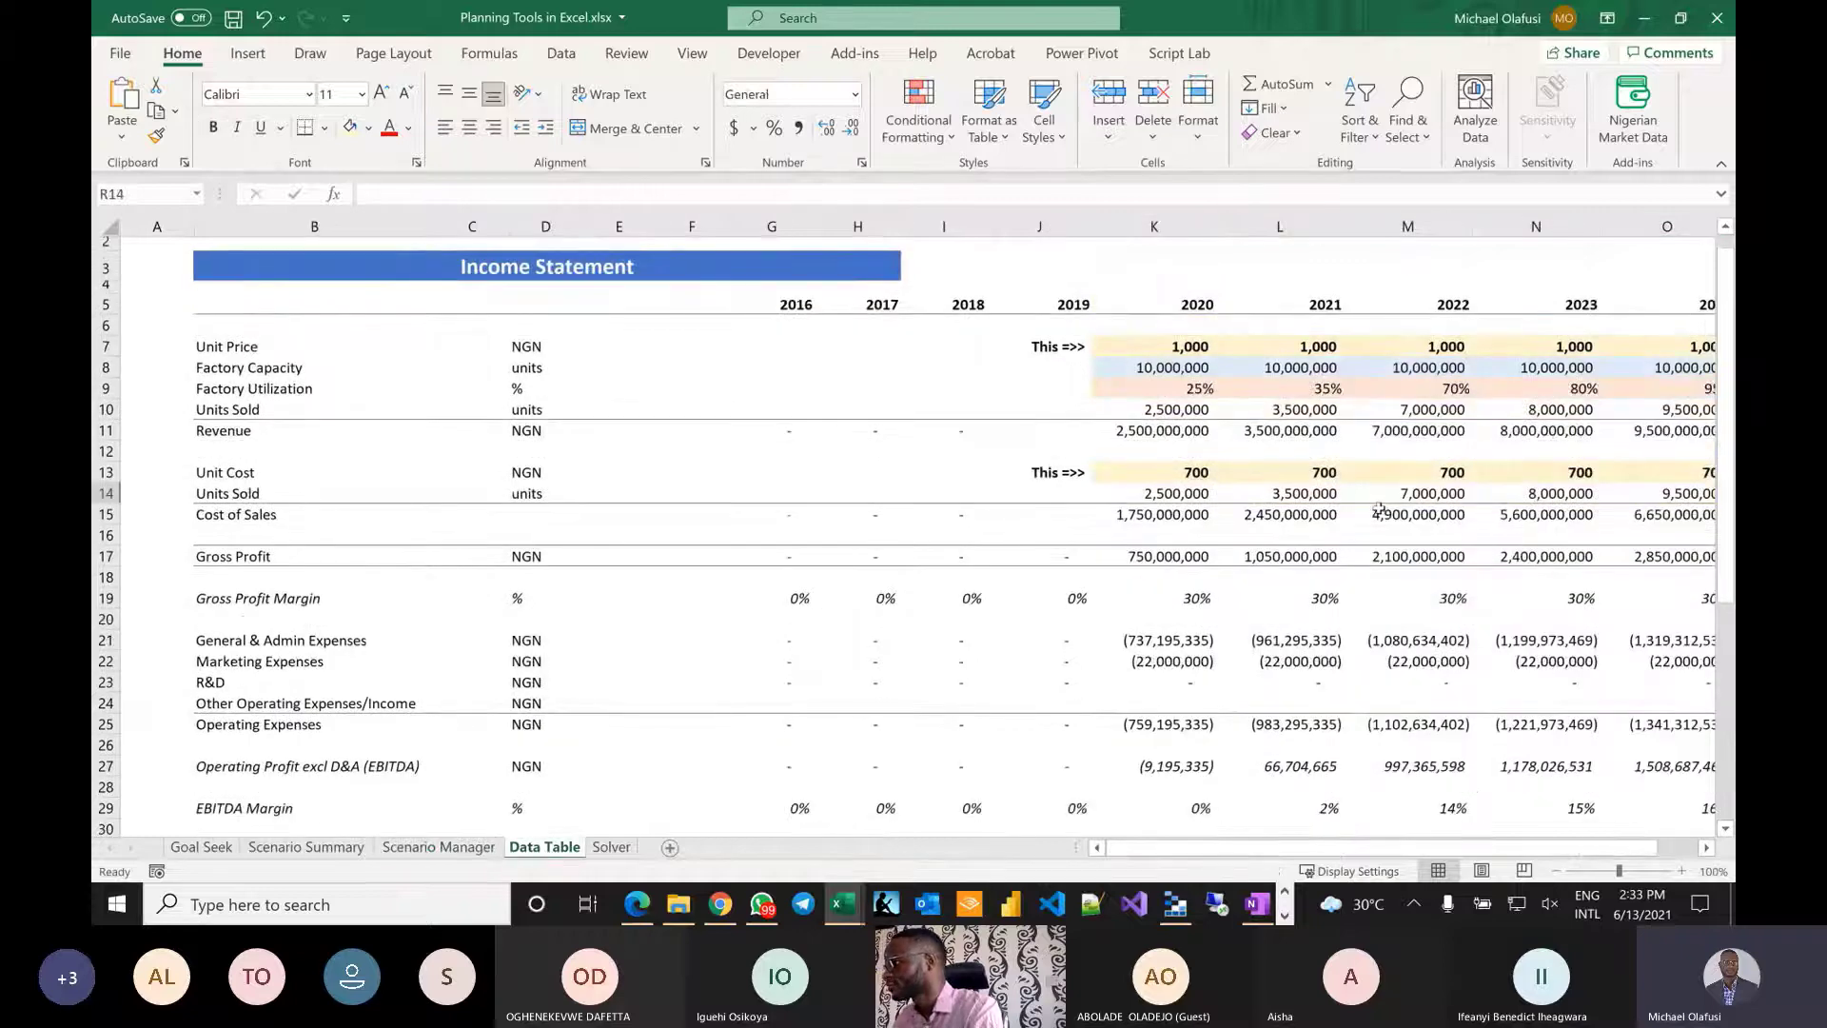
pyautogui.scroll(1, 1381, 510)
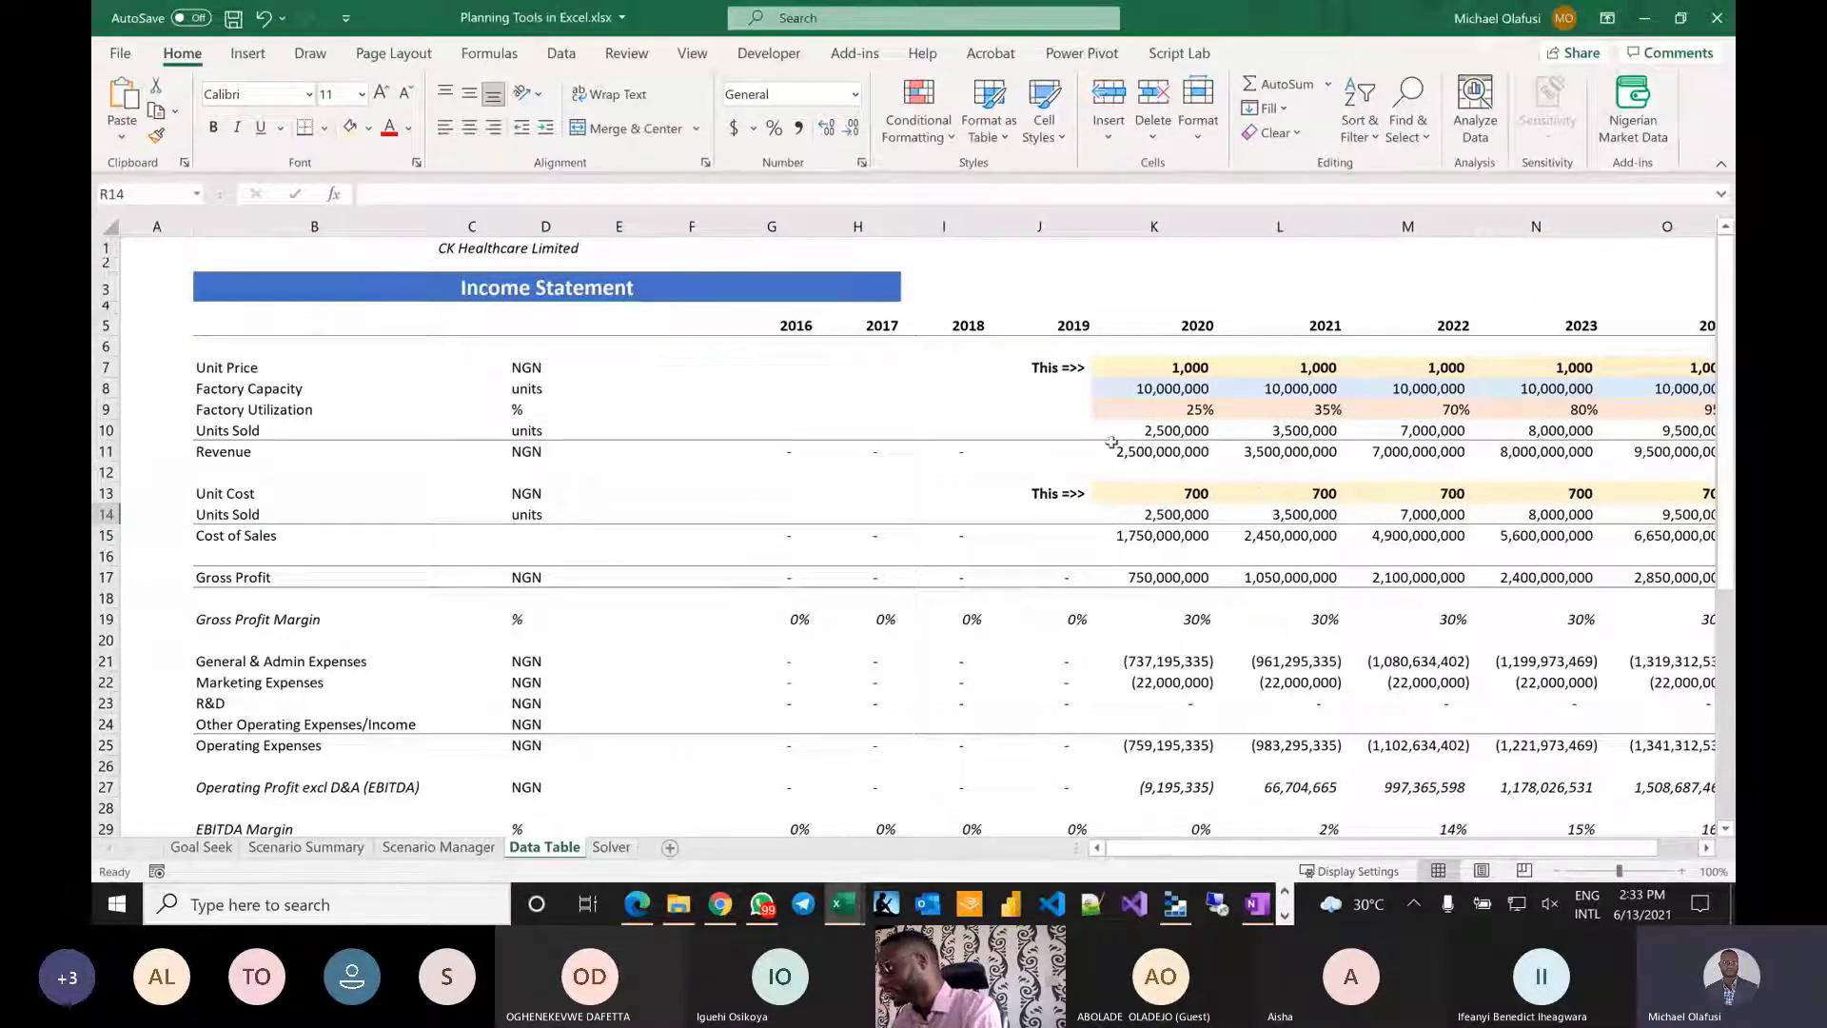
# Move the "This =>>" marker from J13 to J9 beside Factory Utilization and bold the utilization values K9:O9.
pyautogui.click(1068, 489)
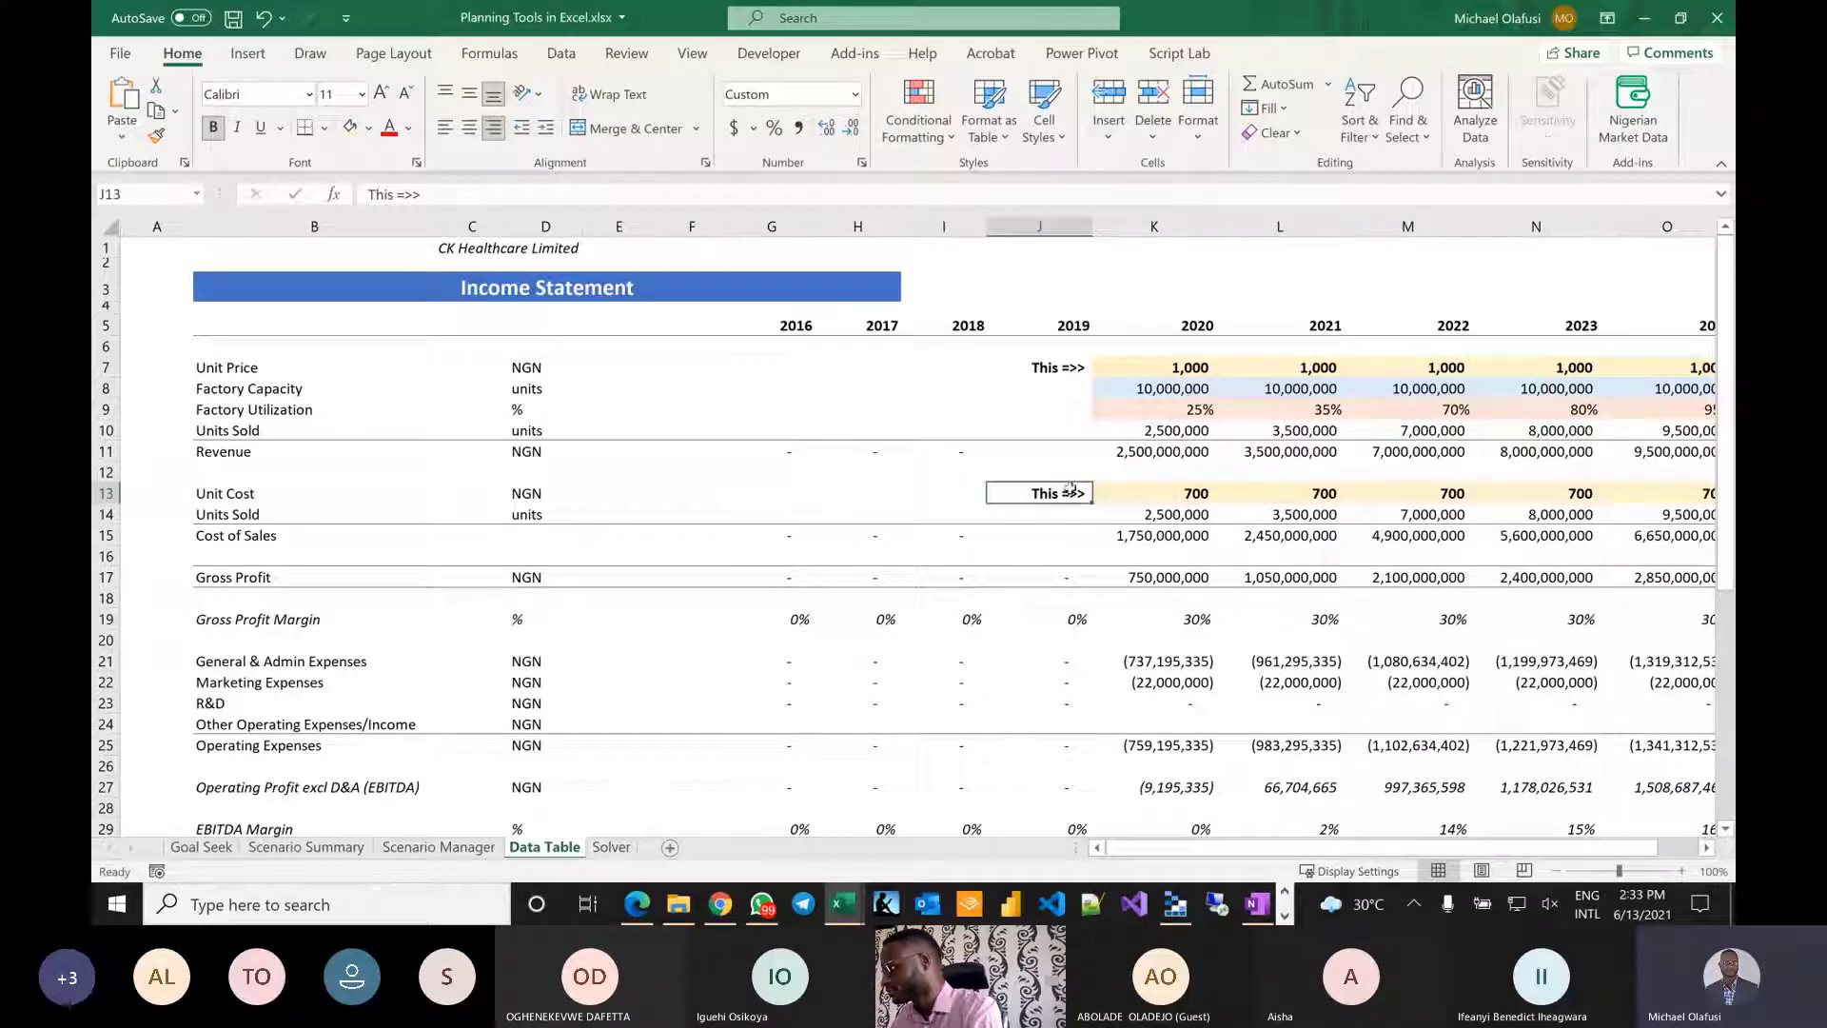
pyautogui.moveTo(1070, 488); pyautogui.dragTo(1073, 409)
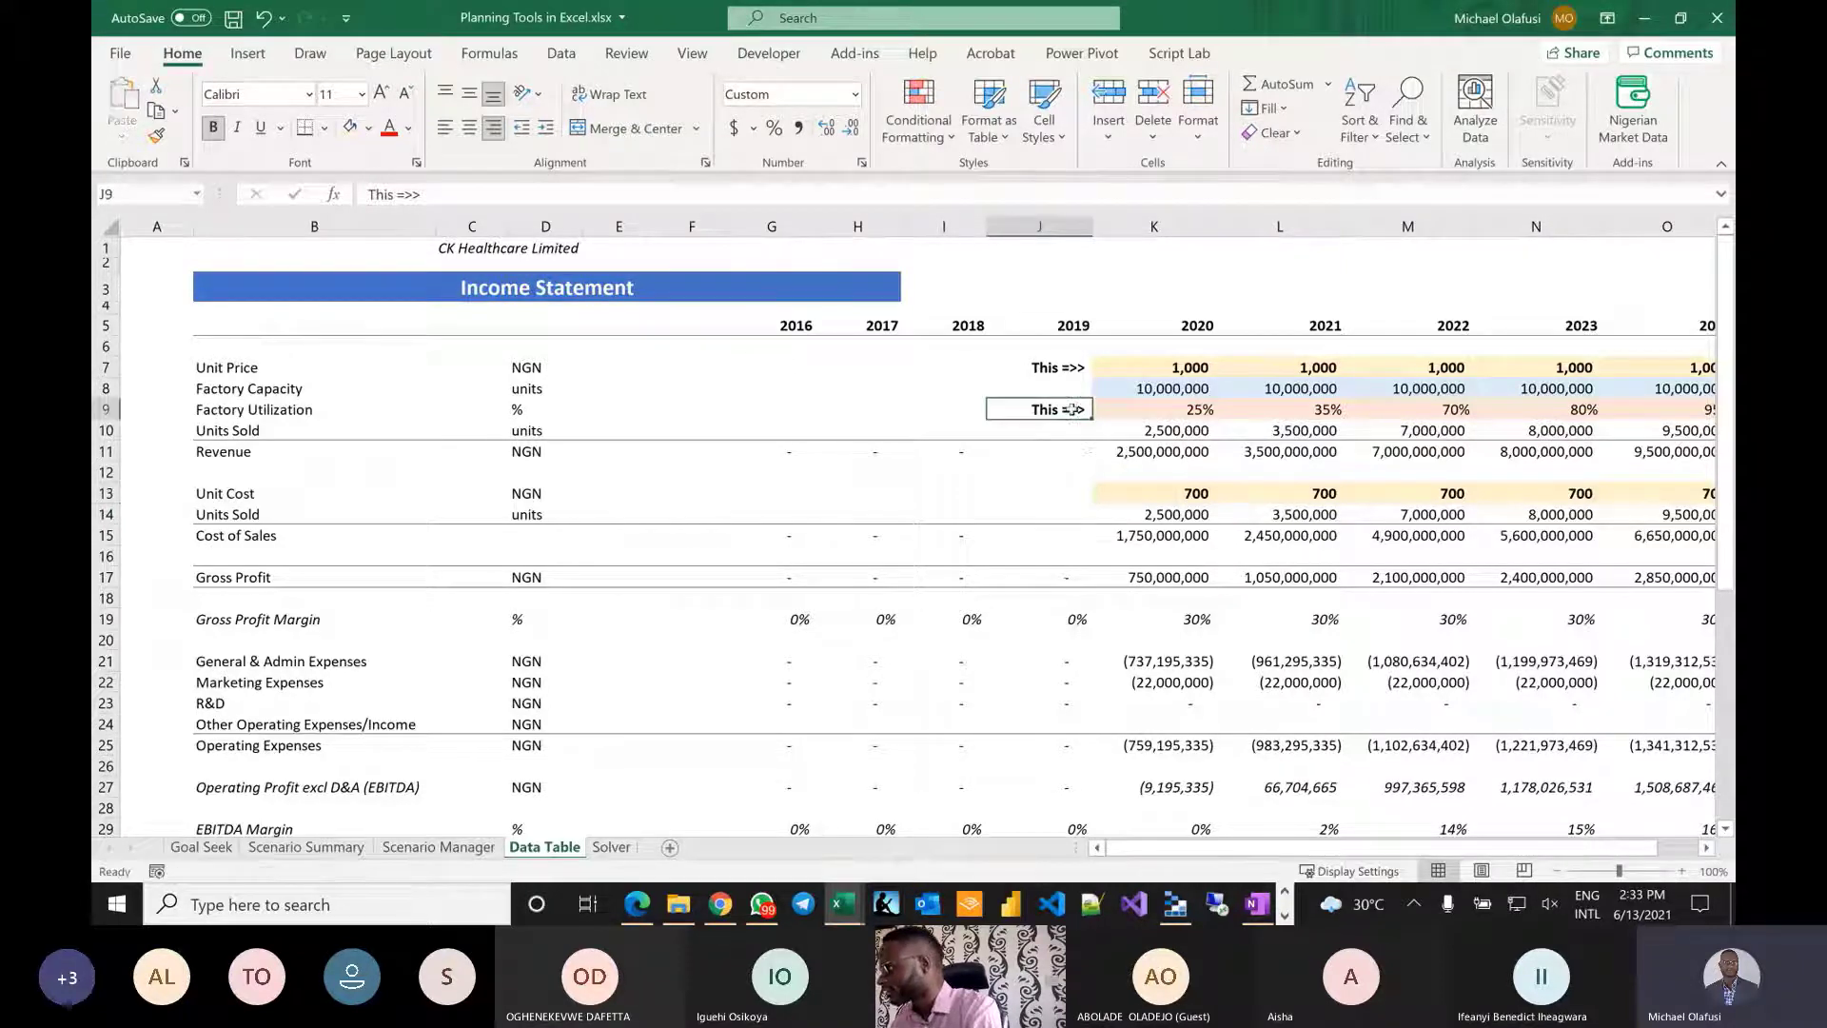
pyautogui.click(1141, 408)
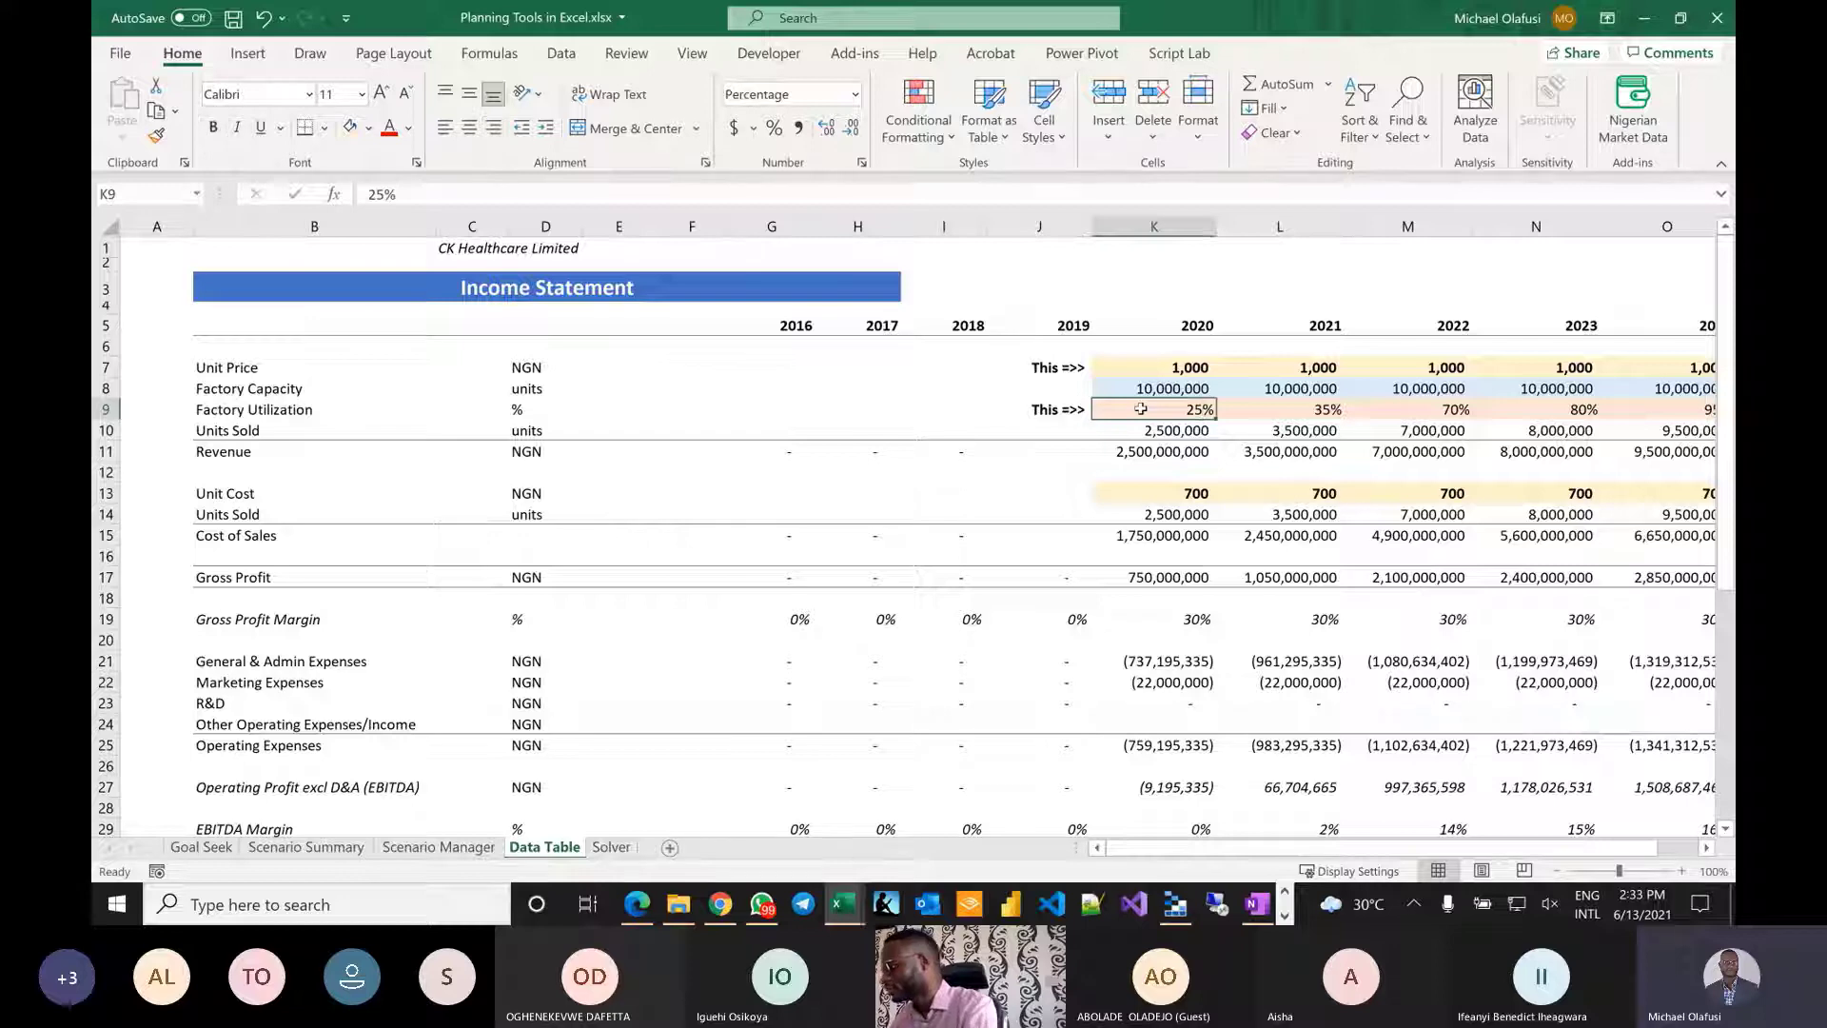
pyautogui.hotkey('ctrl', 'shift', 'Right')
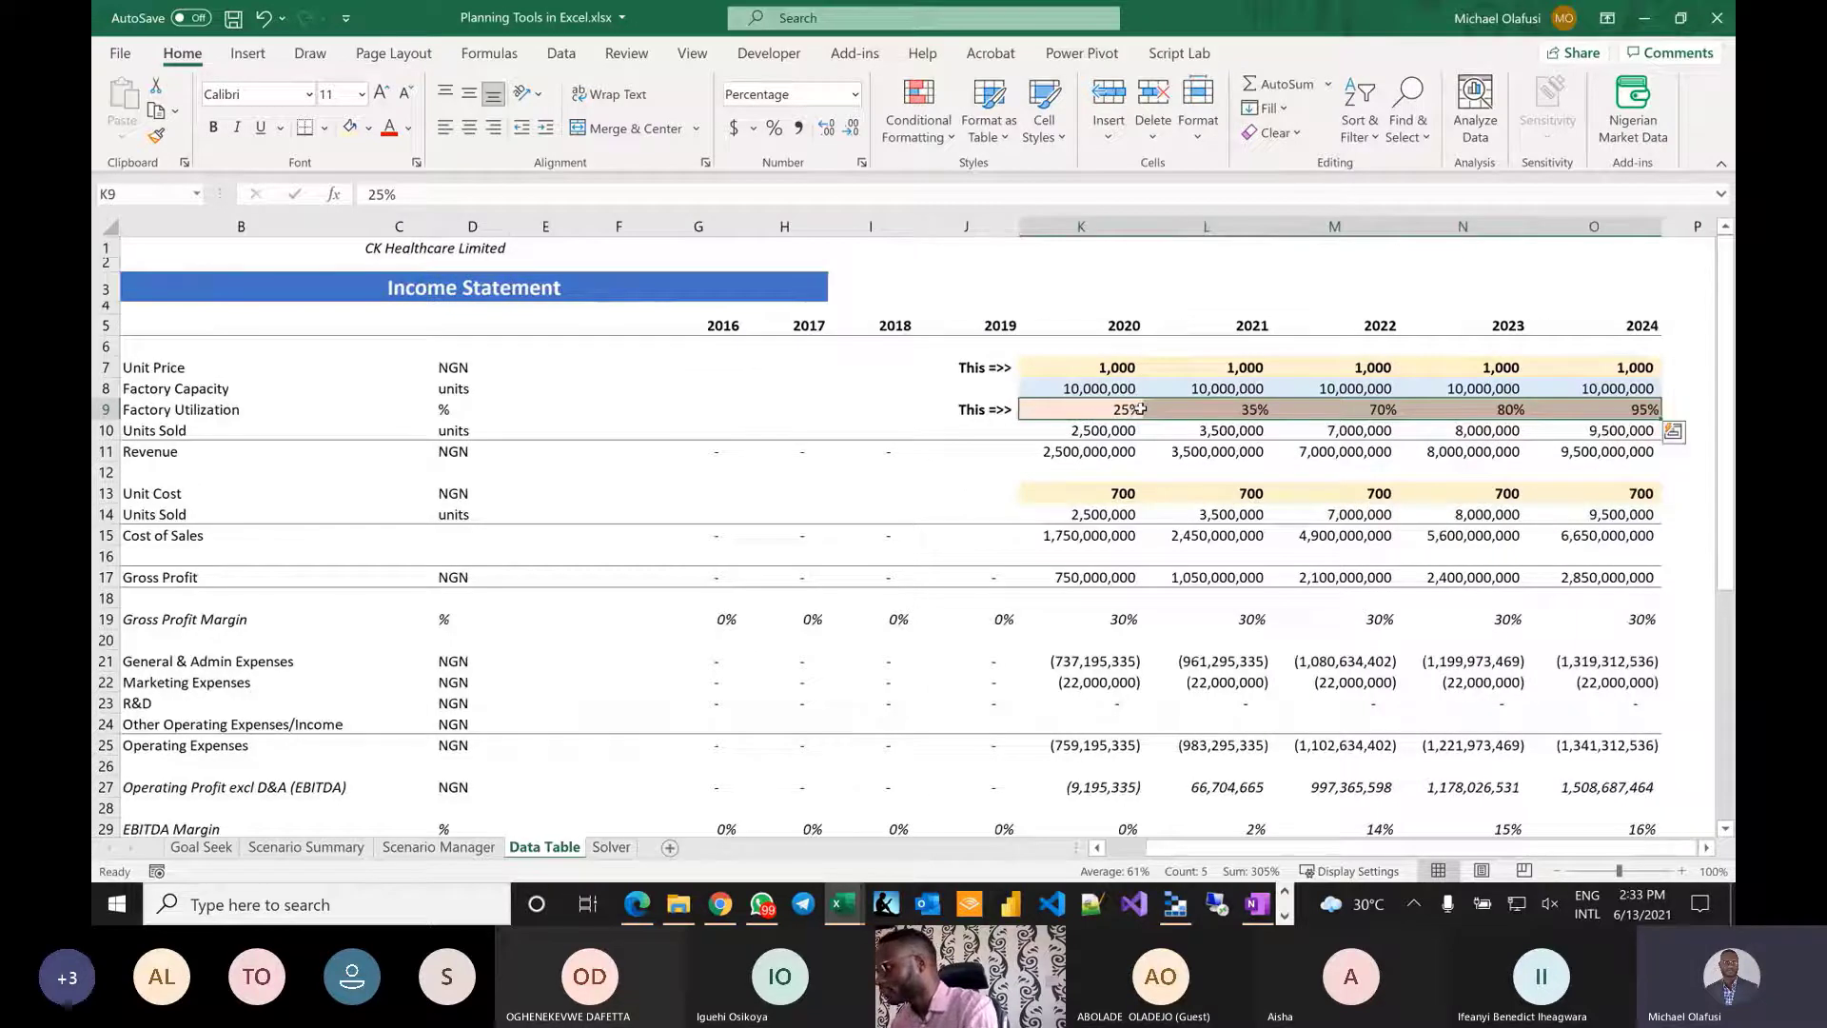
pyautogui.hotkey('ctrl', 'b')
pyautogui.click(1111, 411)
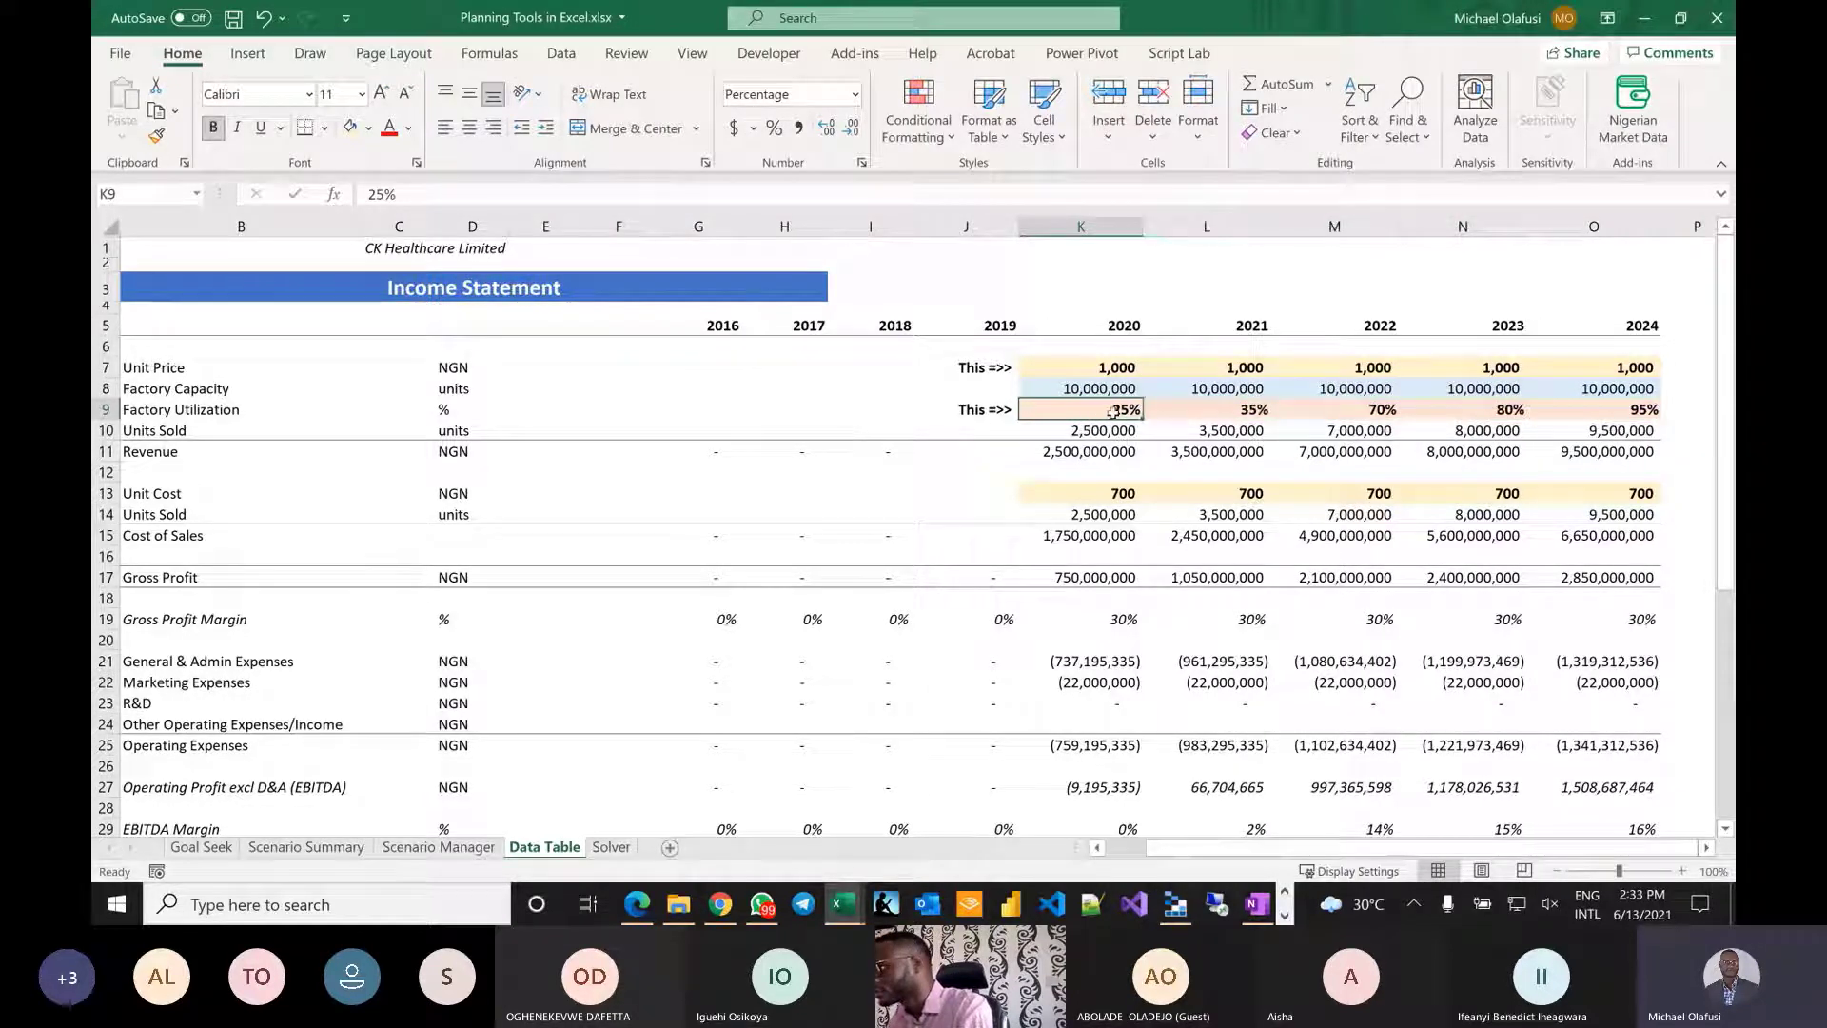
# Undo the bolding of the Factory Utilization values and the move of the "This =>>" marker.
pyautogui.click(1208, 411)
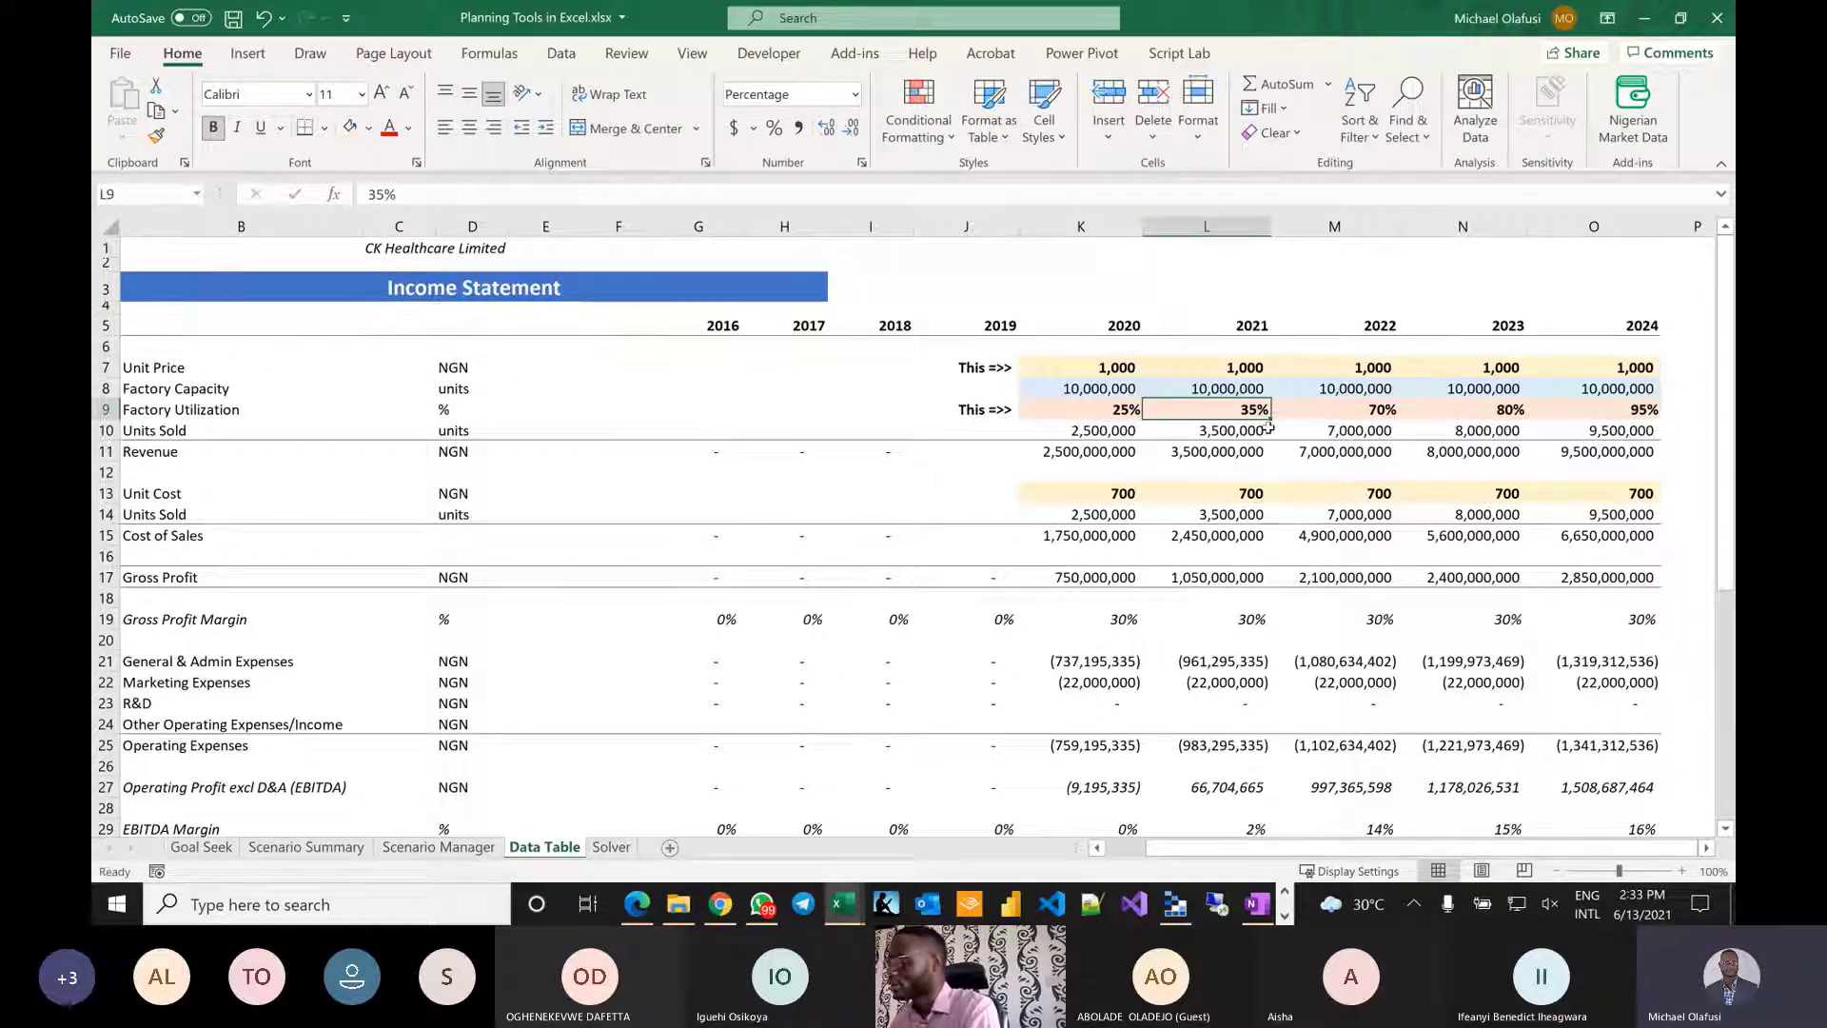
pyautogui.hotkey('ctrl', 'z')
pyautogui.hotkey('ctrl', 'z')
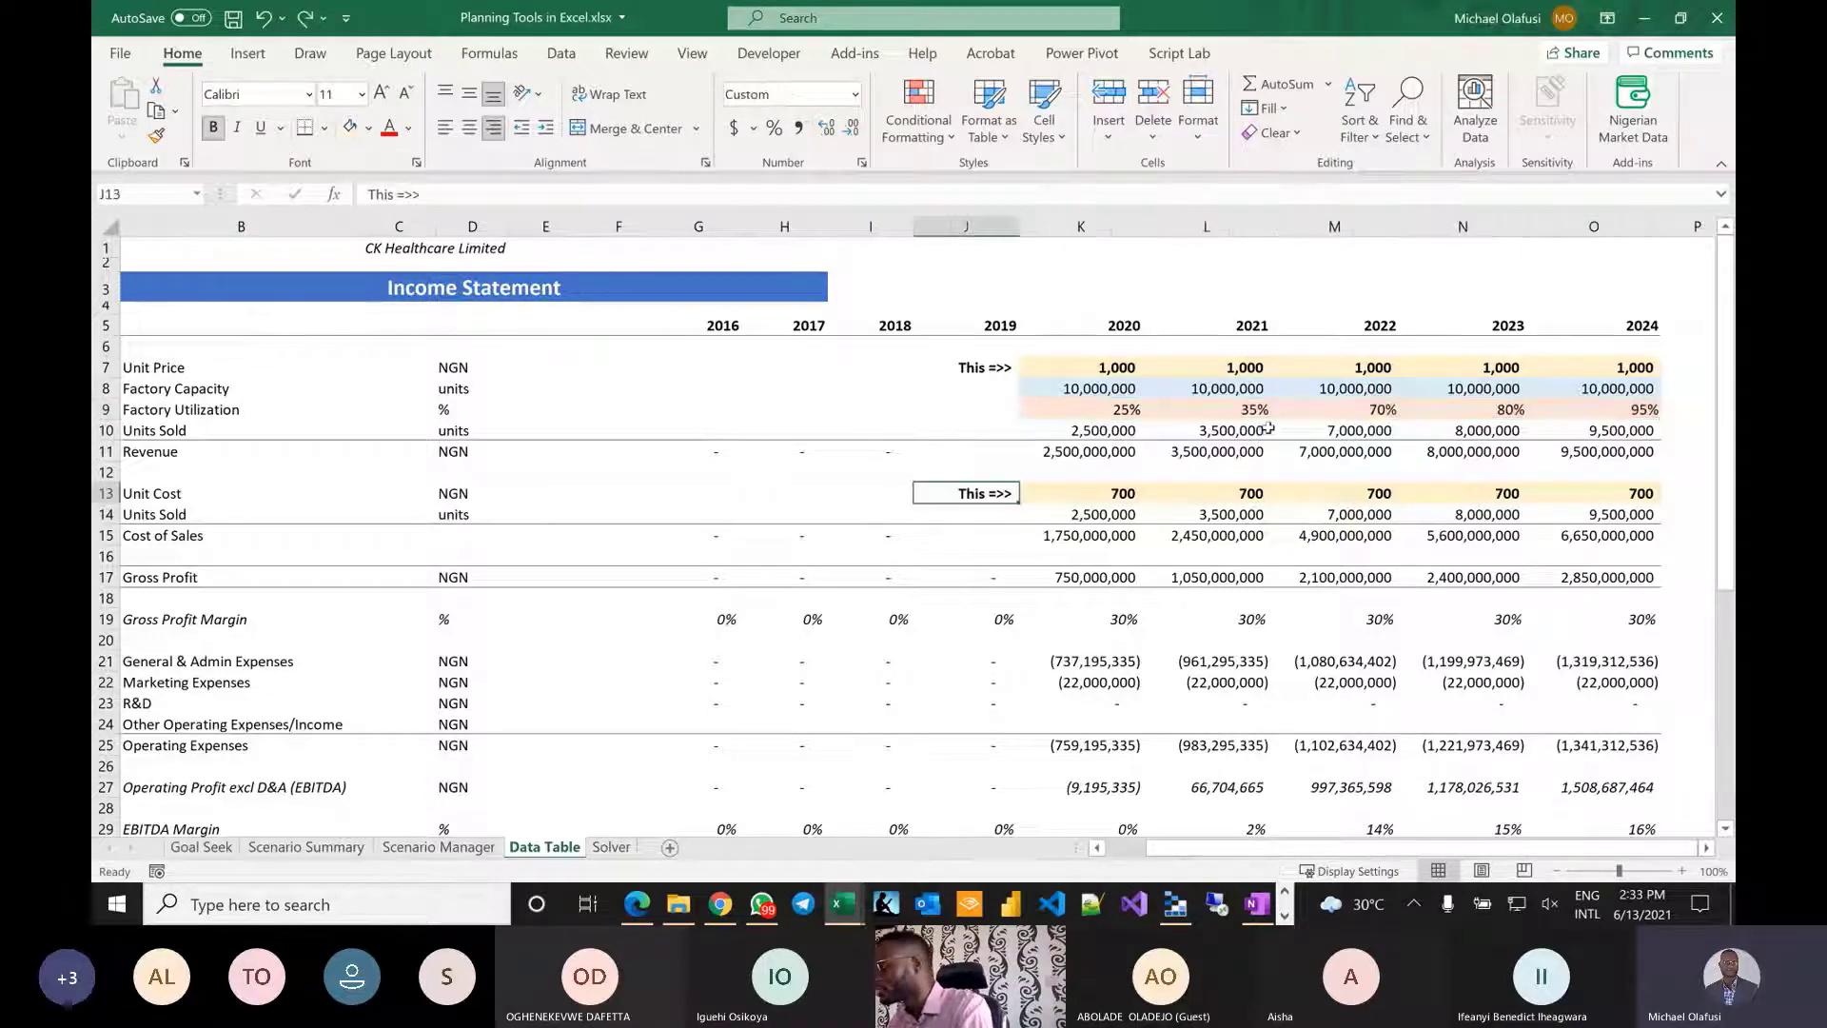
# Examine the Unit Price and Unit Cost rows, 7 and 13, together as the two input variables on the Data Table sheet.
pyautogui.click(969, 421)
pyautogui.hscroll(-1, 969, 419)
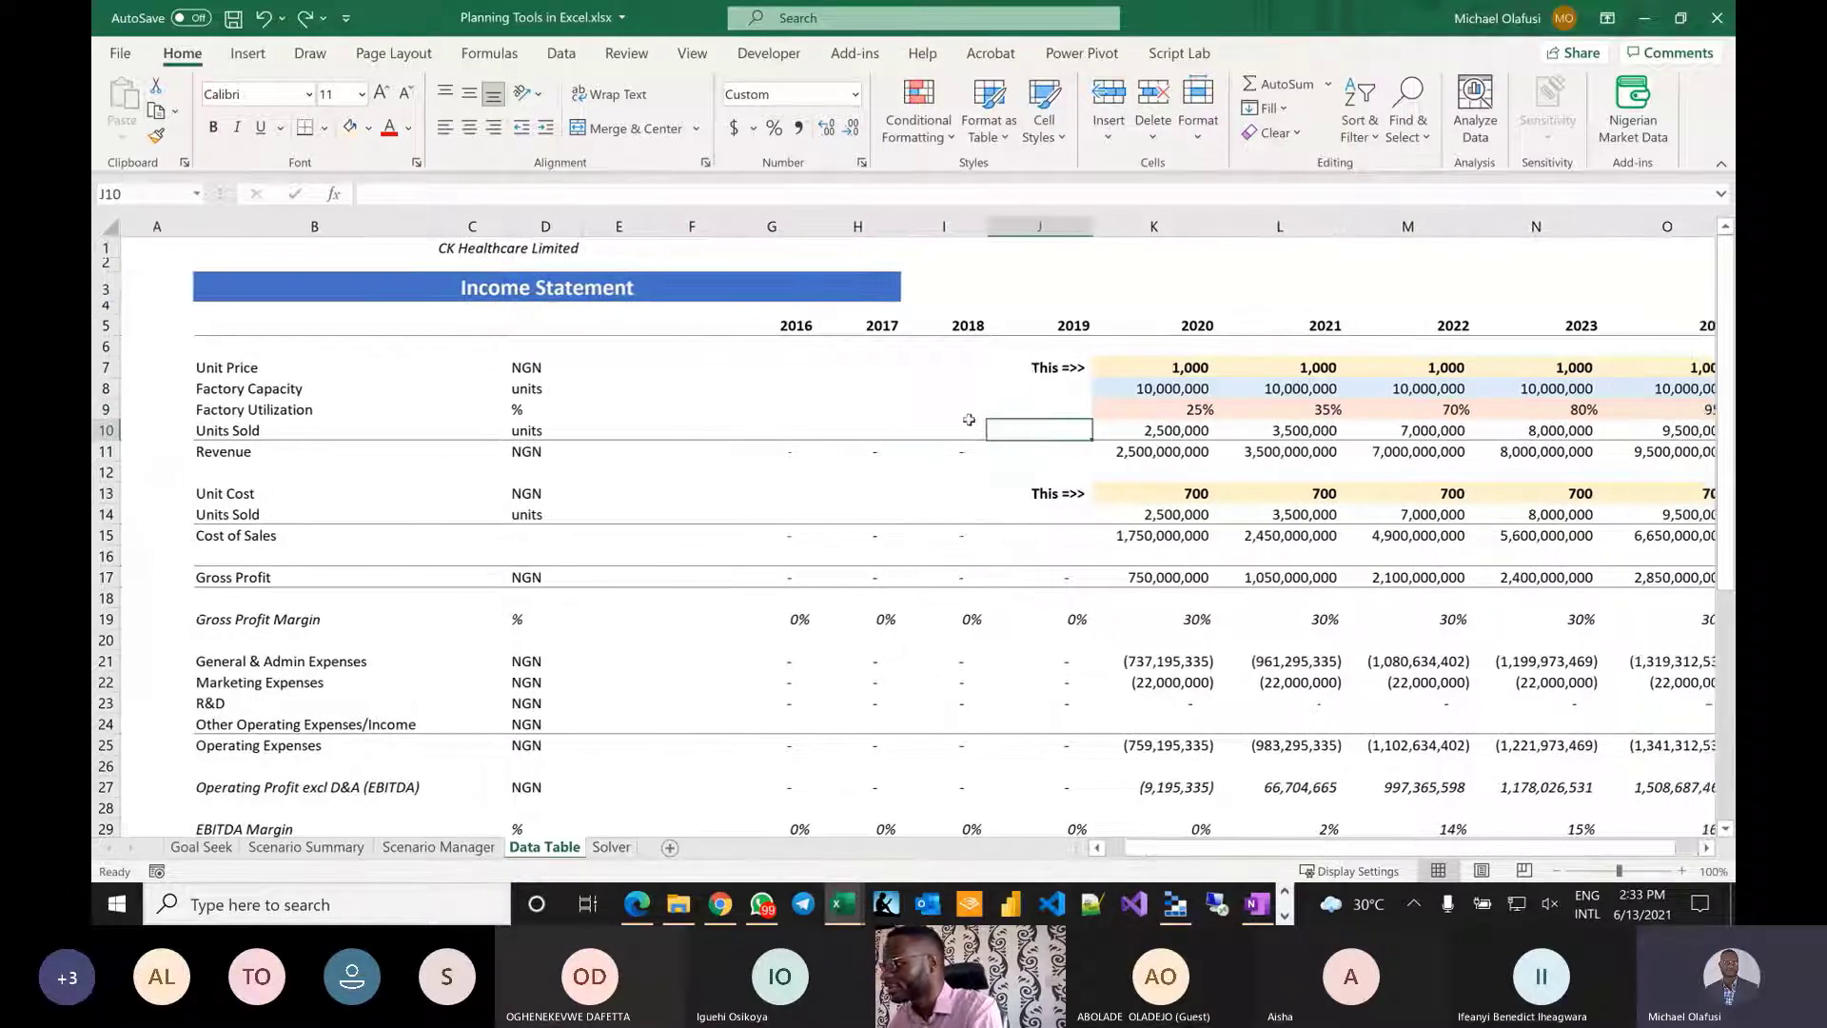
pyautogui.click(108, 366)
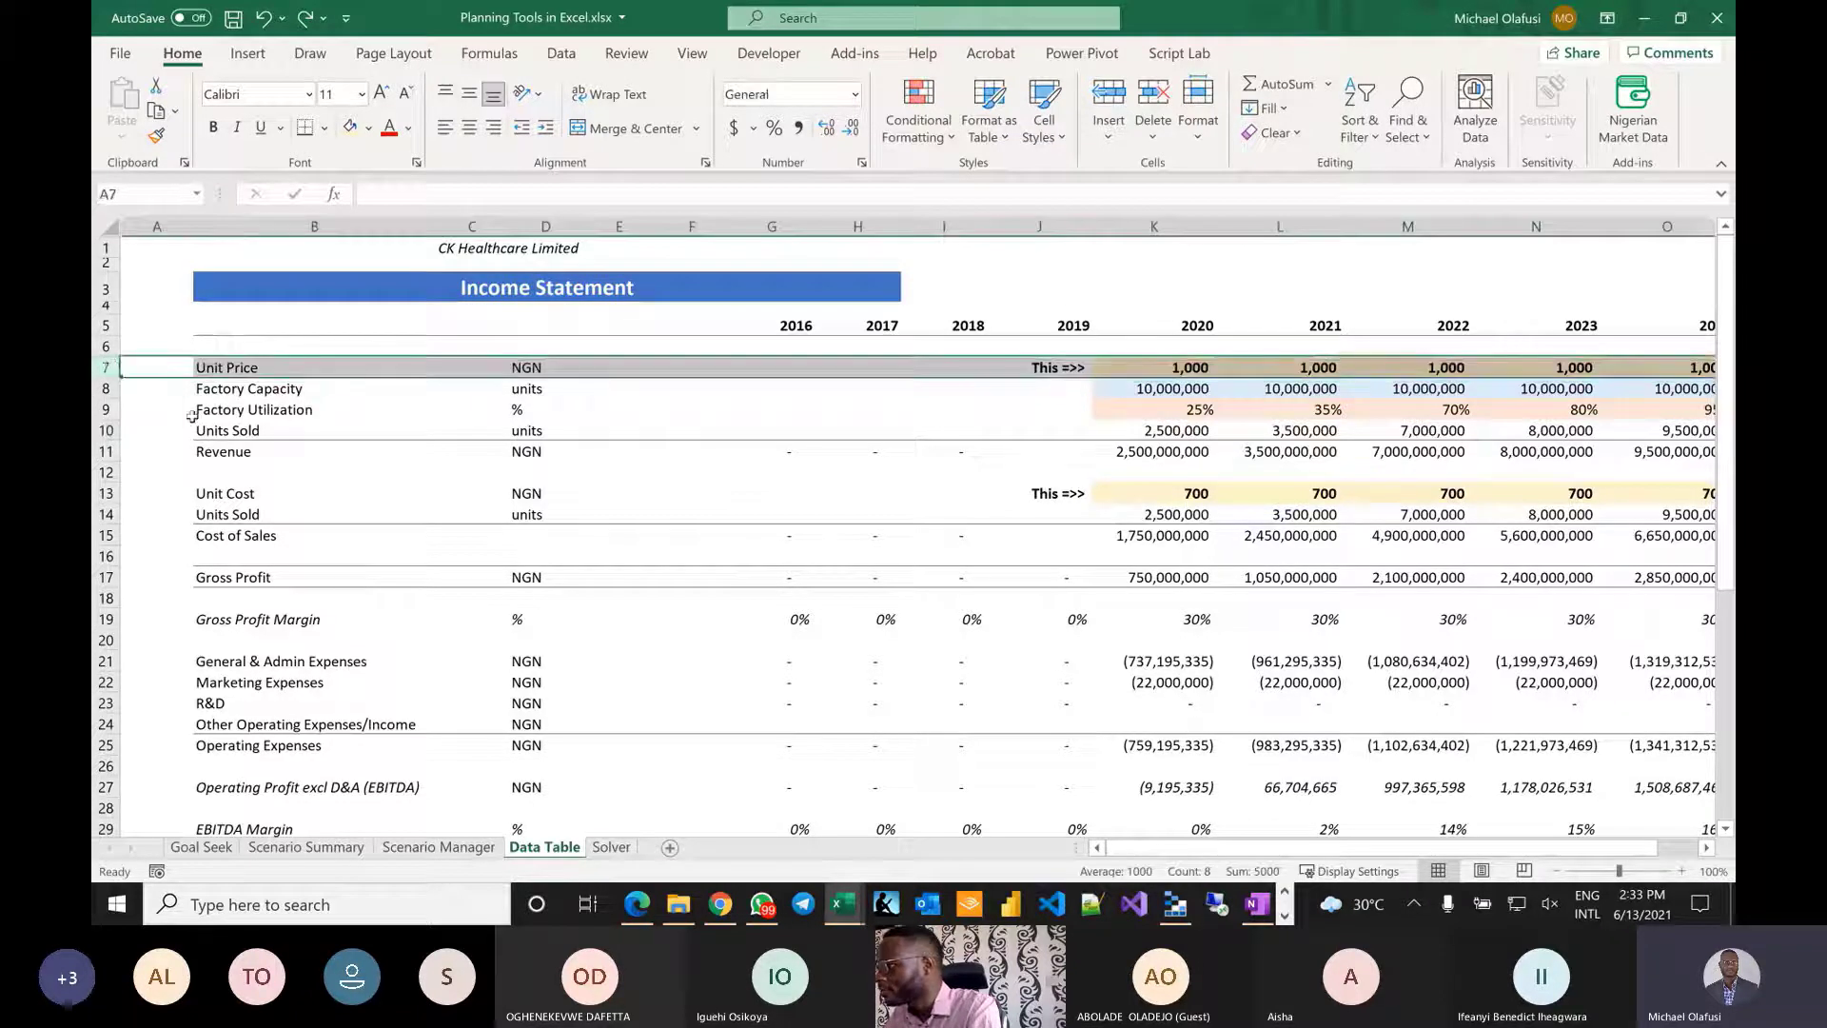
pyautogui.keyDown('ctrl'); pyautogui.click(103, 493); pyautogui.keyUp('ctrl')
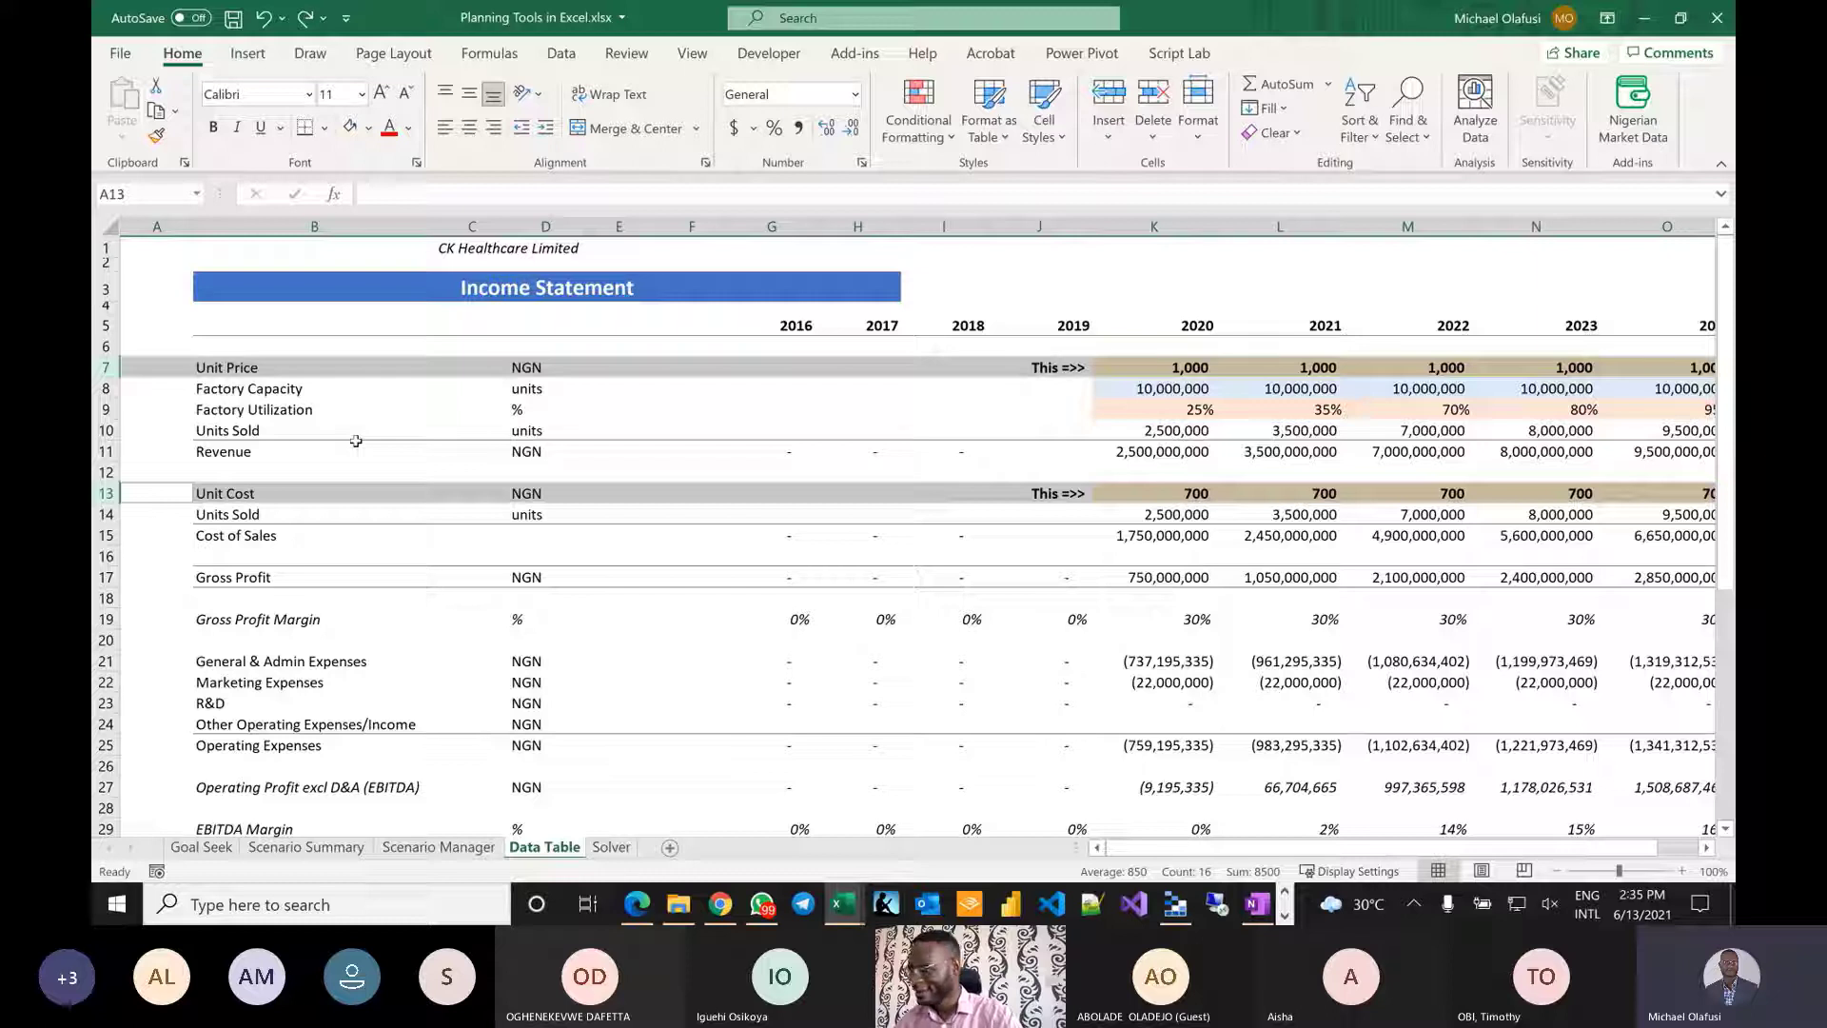
pyautogui.click(101, 493)
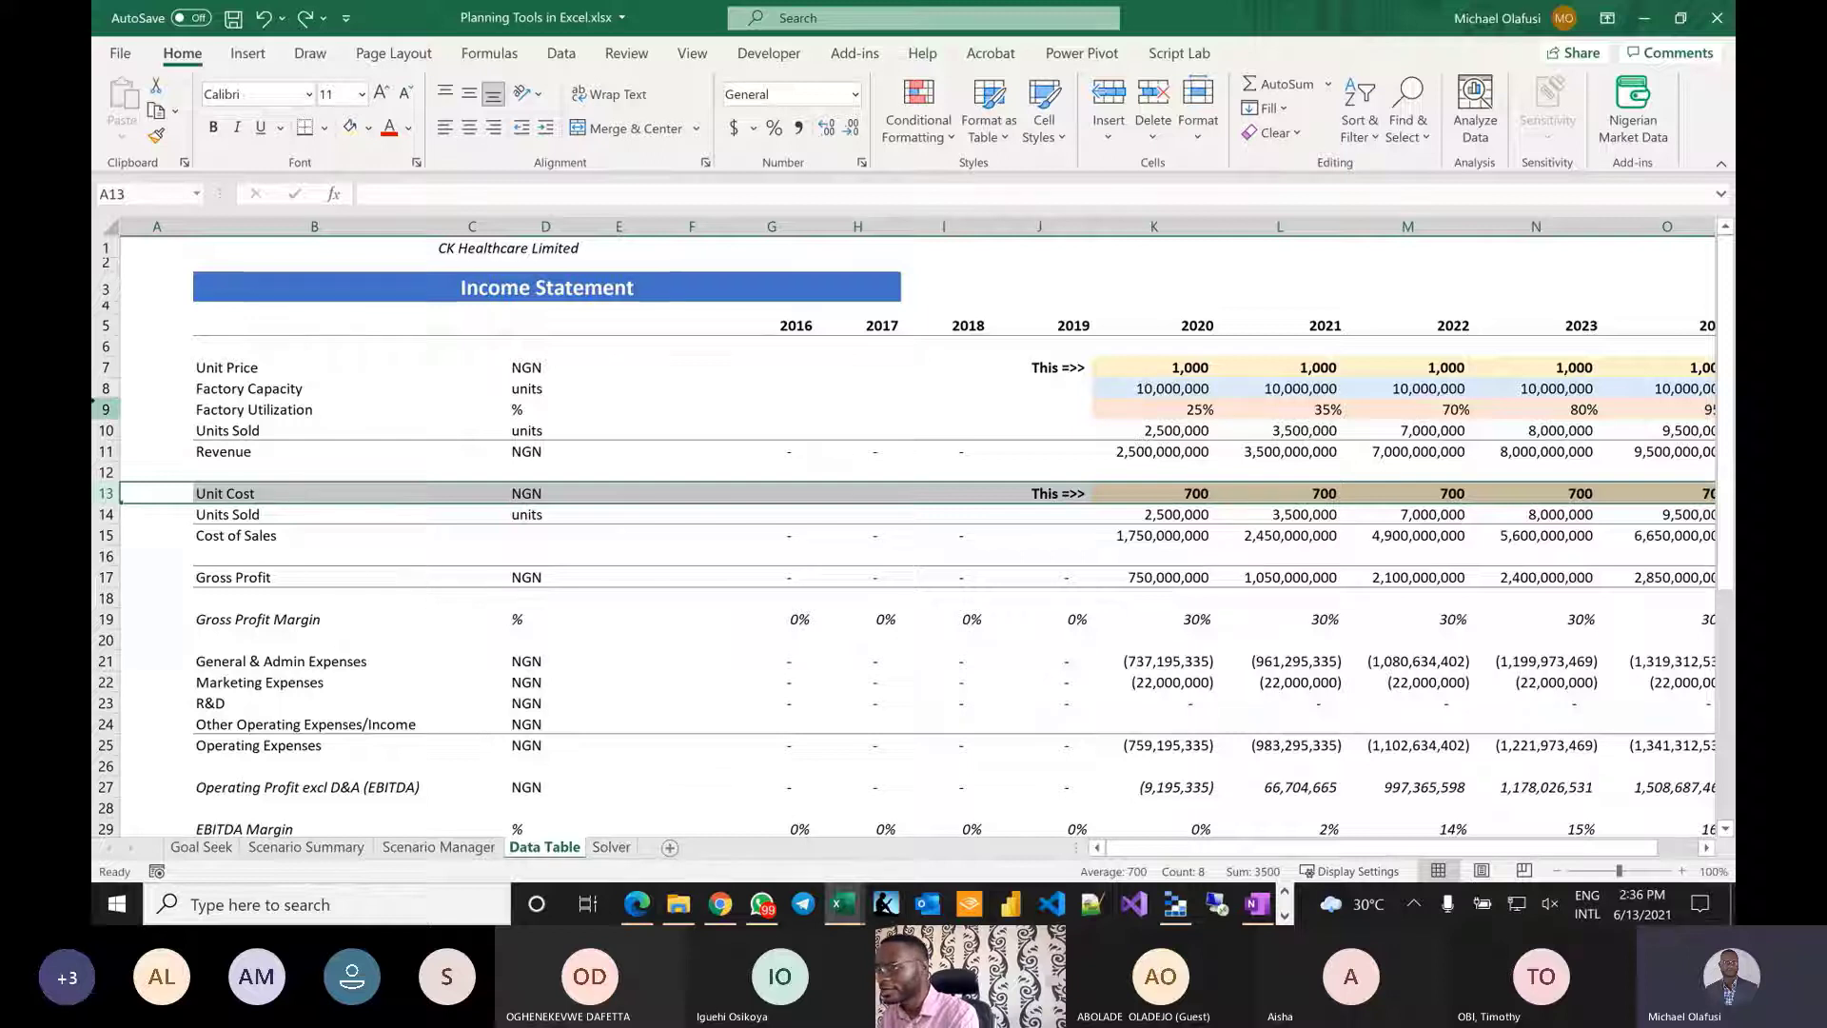
pyautogui.keyDown('ctrl'); pyautogui.click(109, 367); pyautogui.keyUp('ctrl')
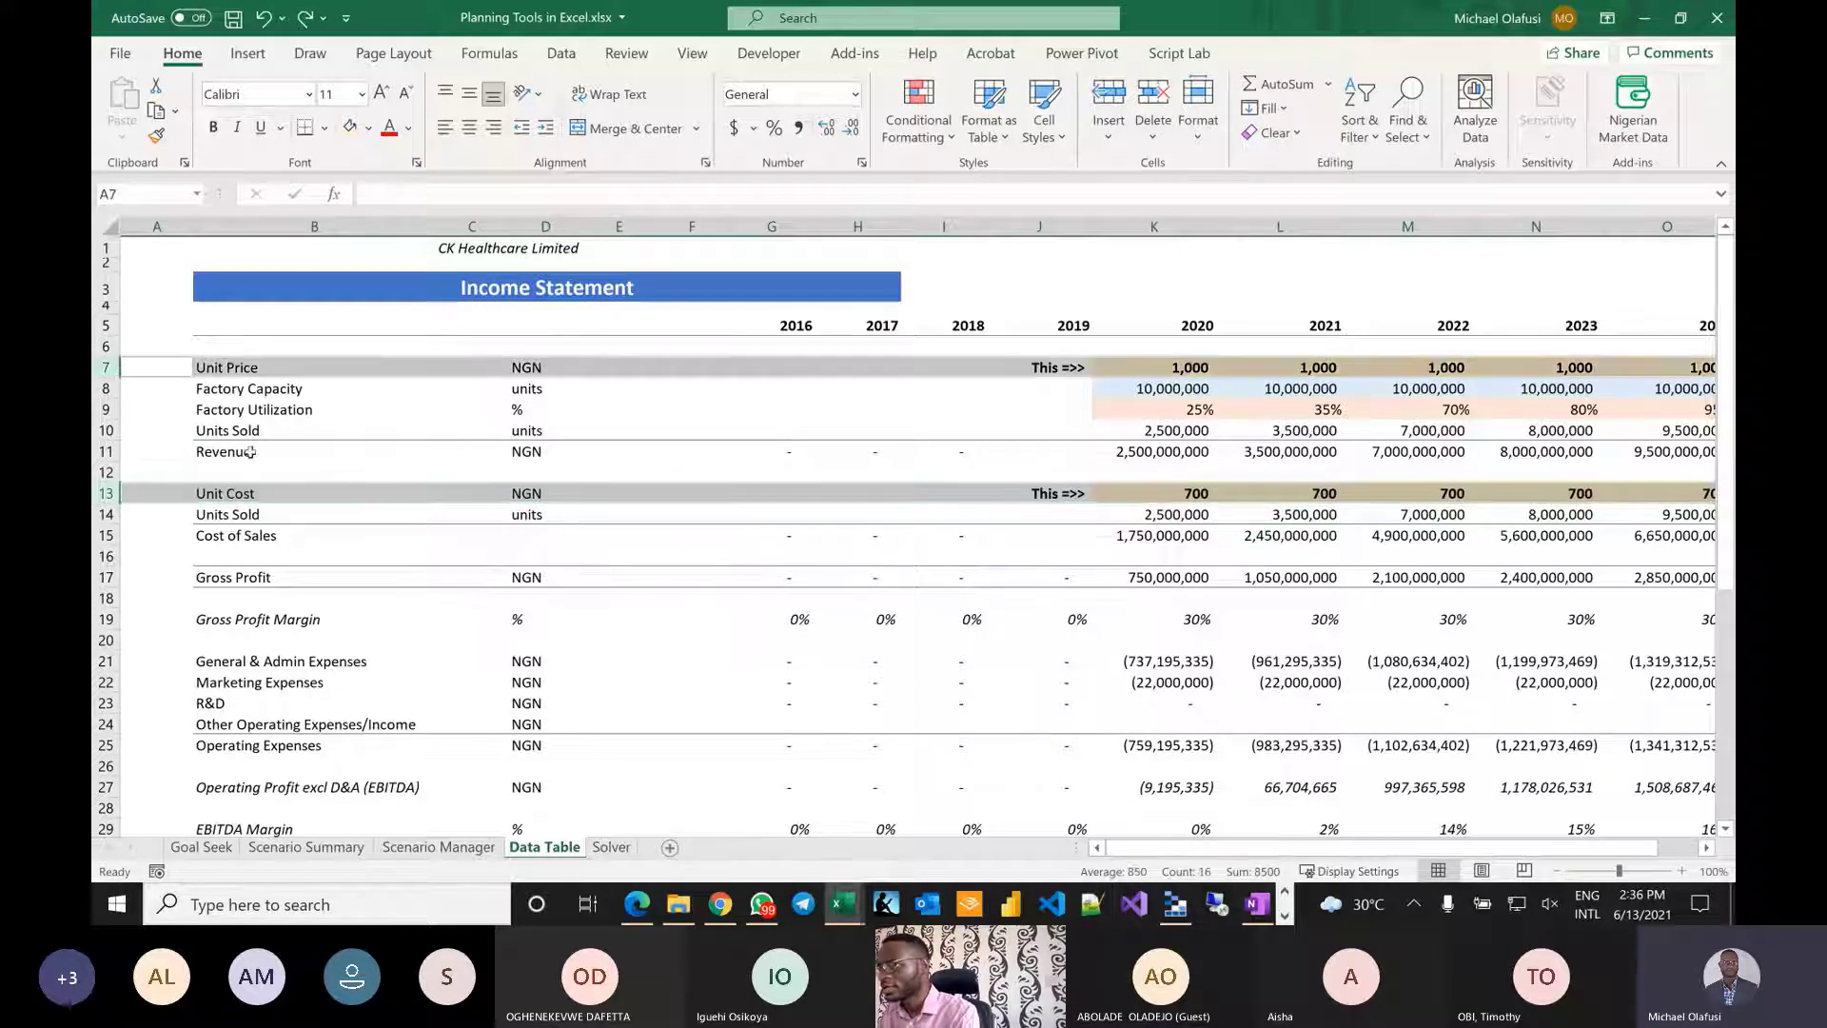
pyautogui.click(383, 521)
# Find the blank area beside the Data Table income statement and review the Best, Base and Worst table on the Scenario Manager sheet.
pyautogui.hscroll(5, 624, 508)
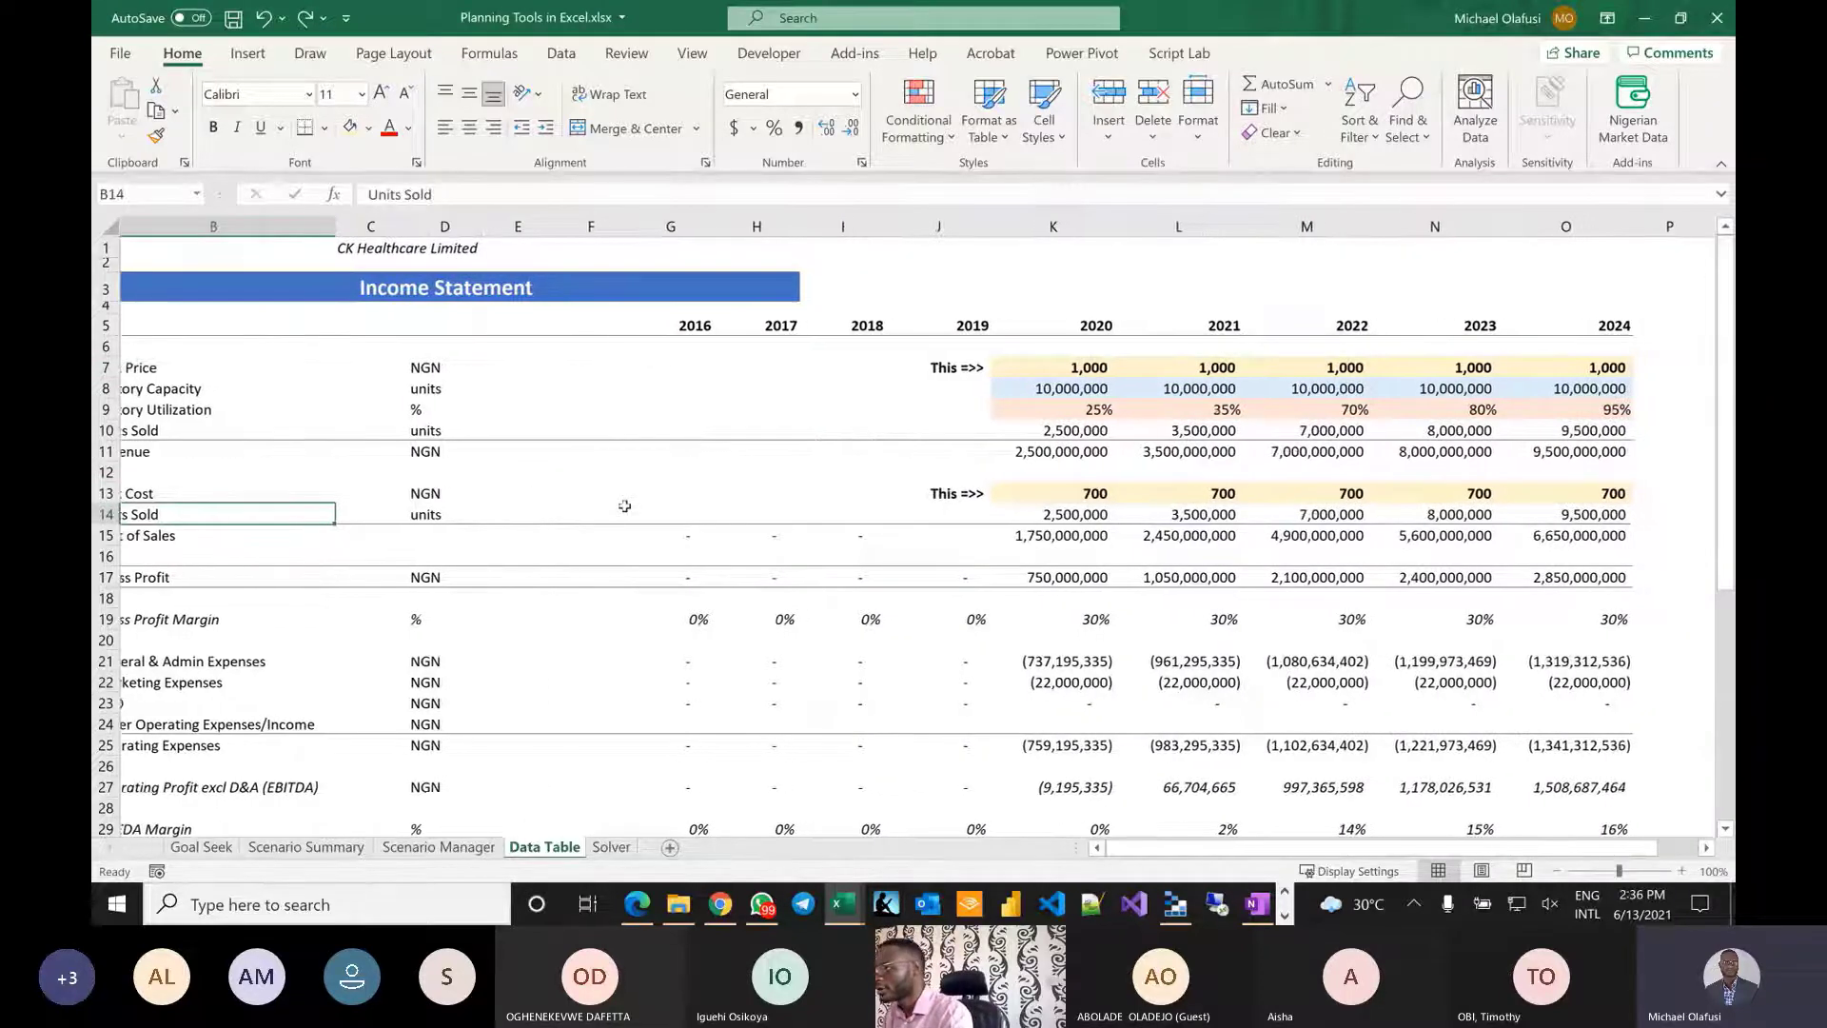
pyautogui.hscroll(-1, 624, 506)
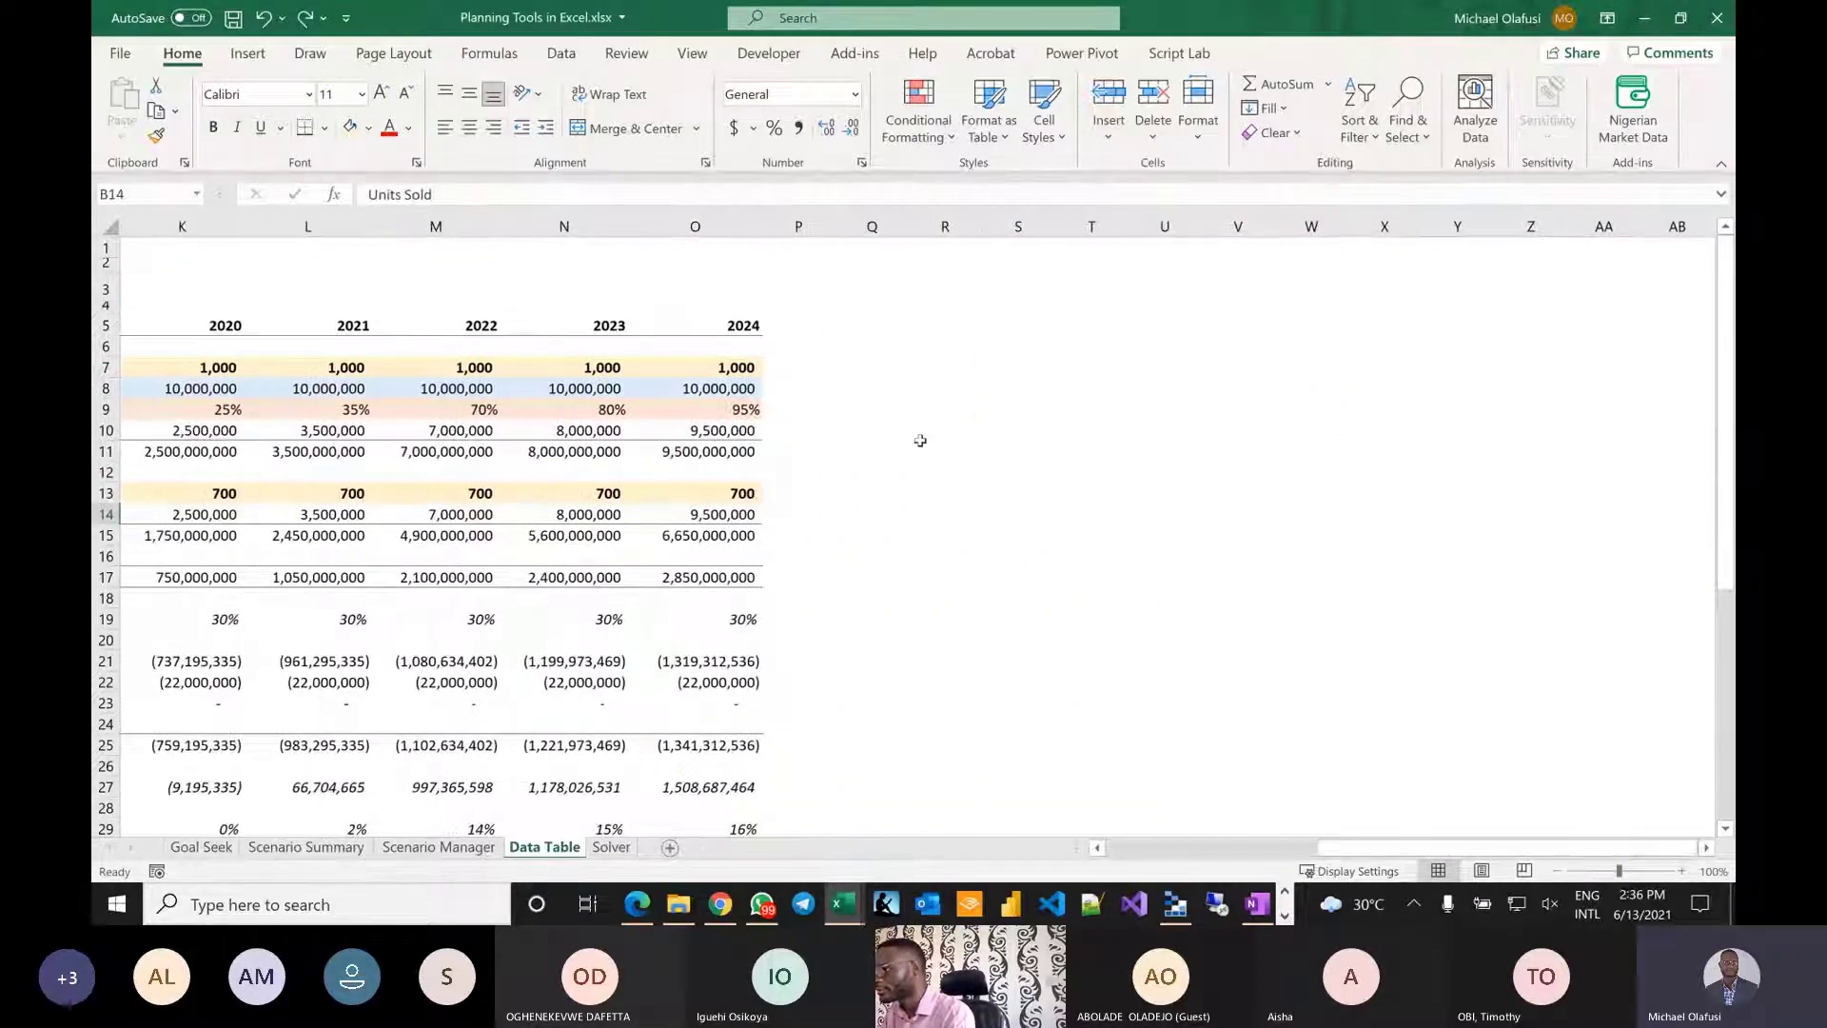
pyautogui.click(980, 431)
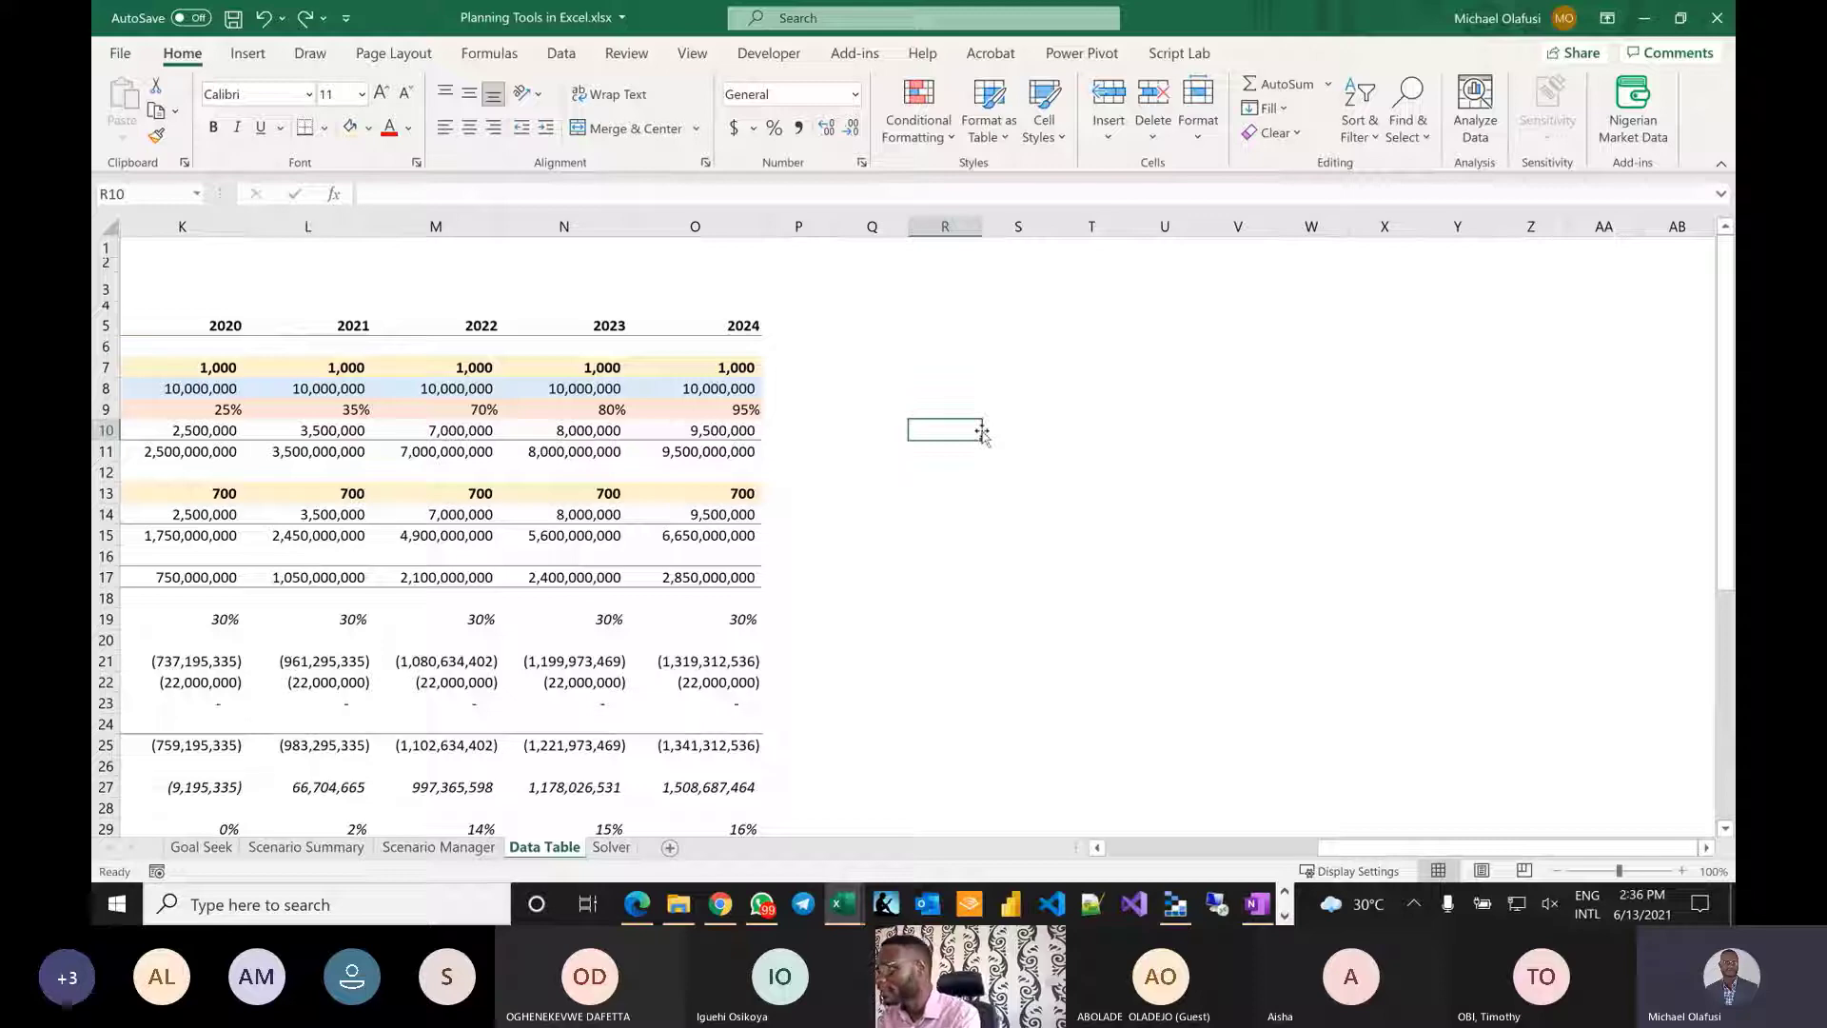
pyautogui.click(432, 848)
pyautogui.hscroll(5, 1154, 457)
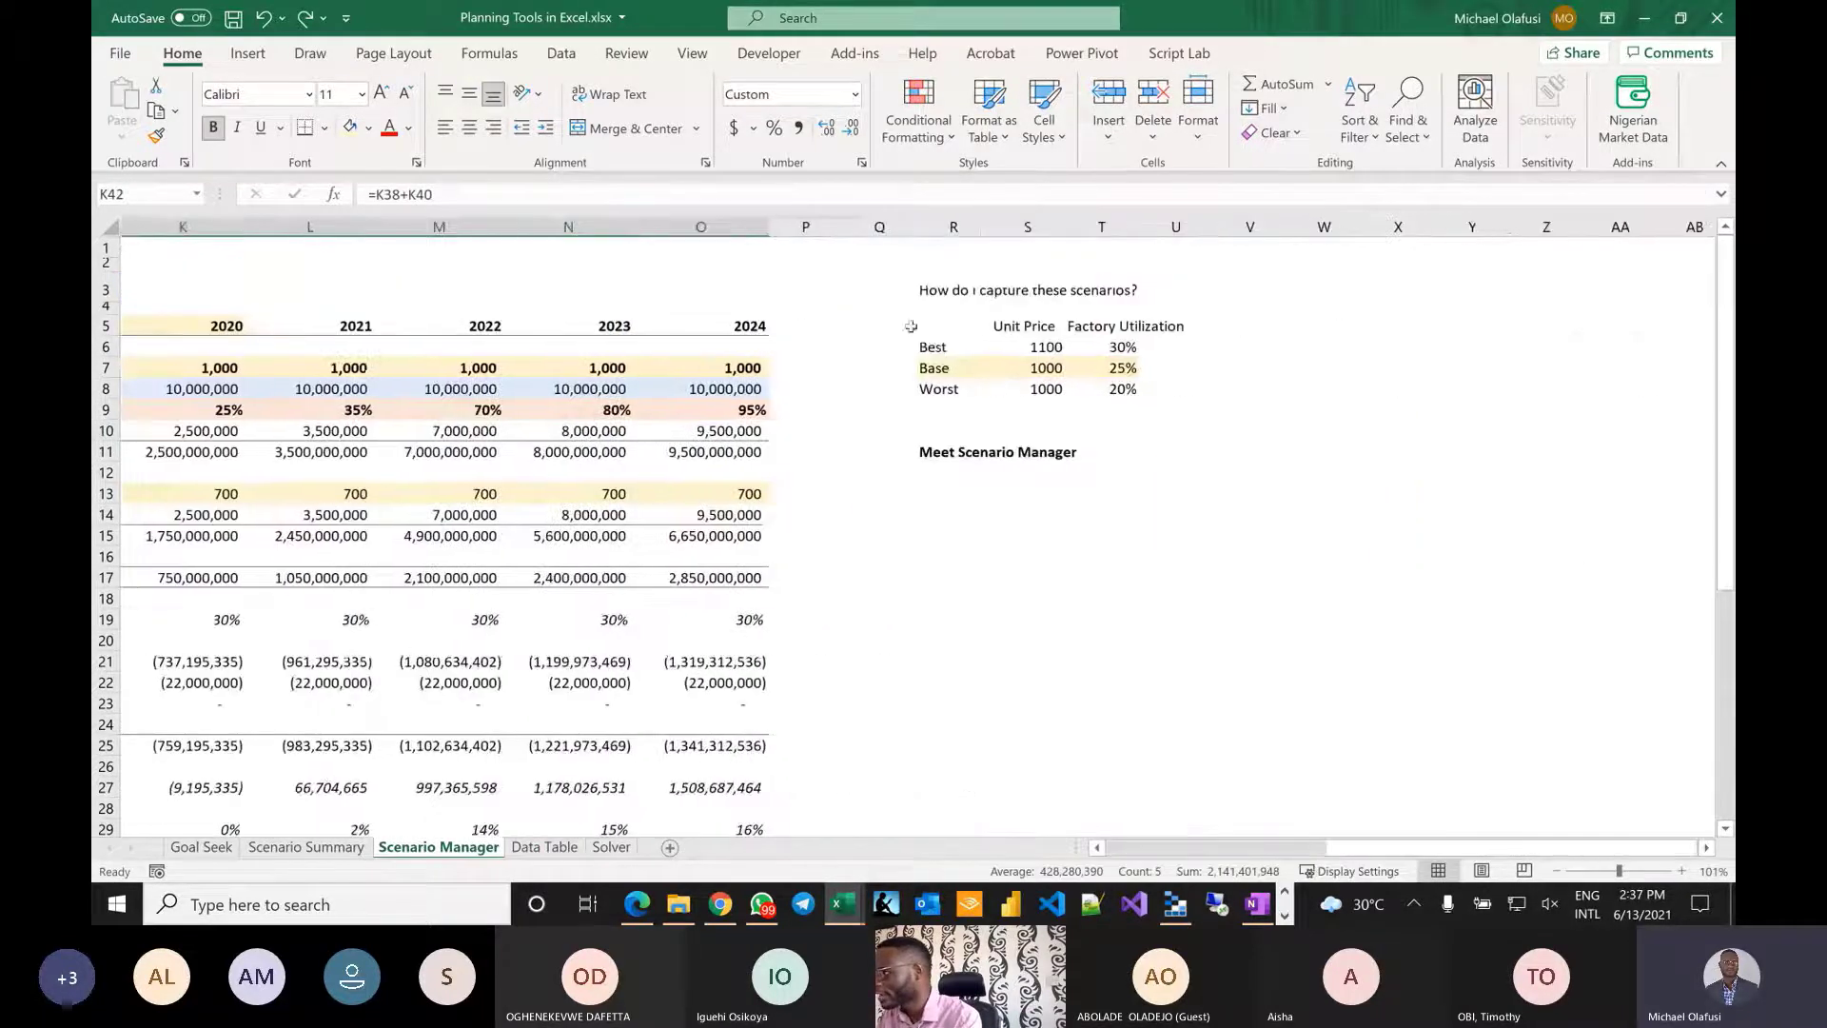
pyautogui.click(1048, 346)
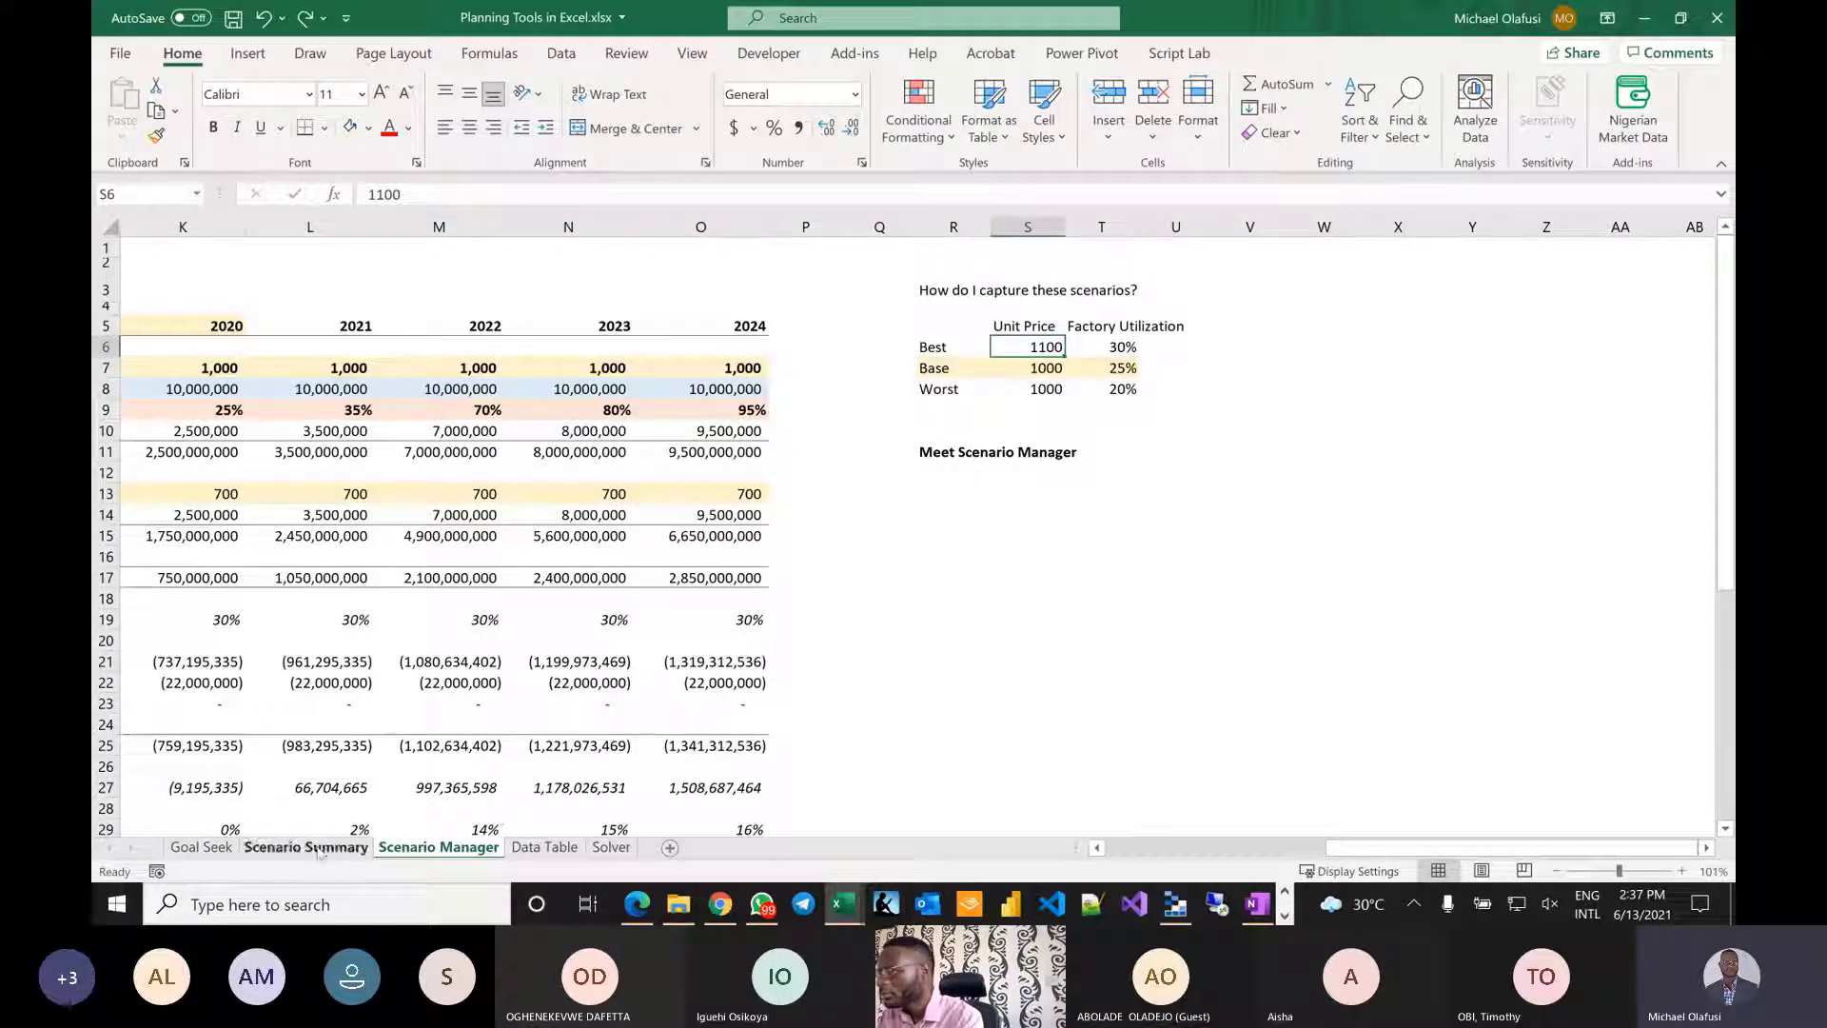
# Enter 1,250 in S10 of the Data Table sheet as the first price in the blank area beside the income statement.
pyautogui.click(514, 847)
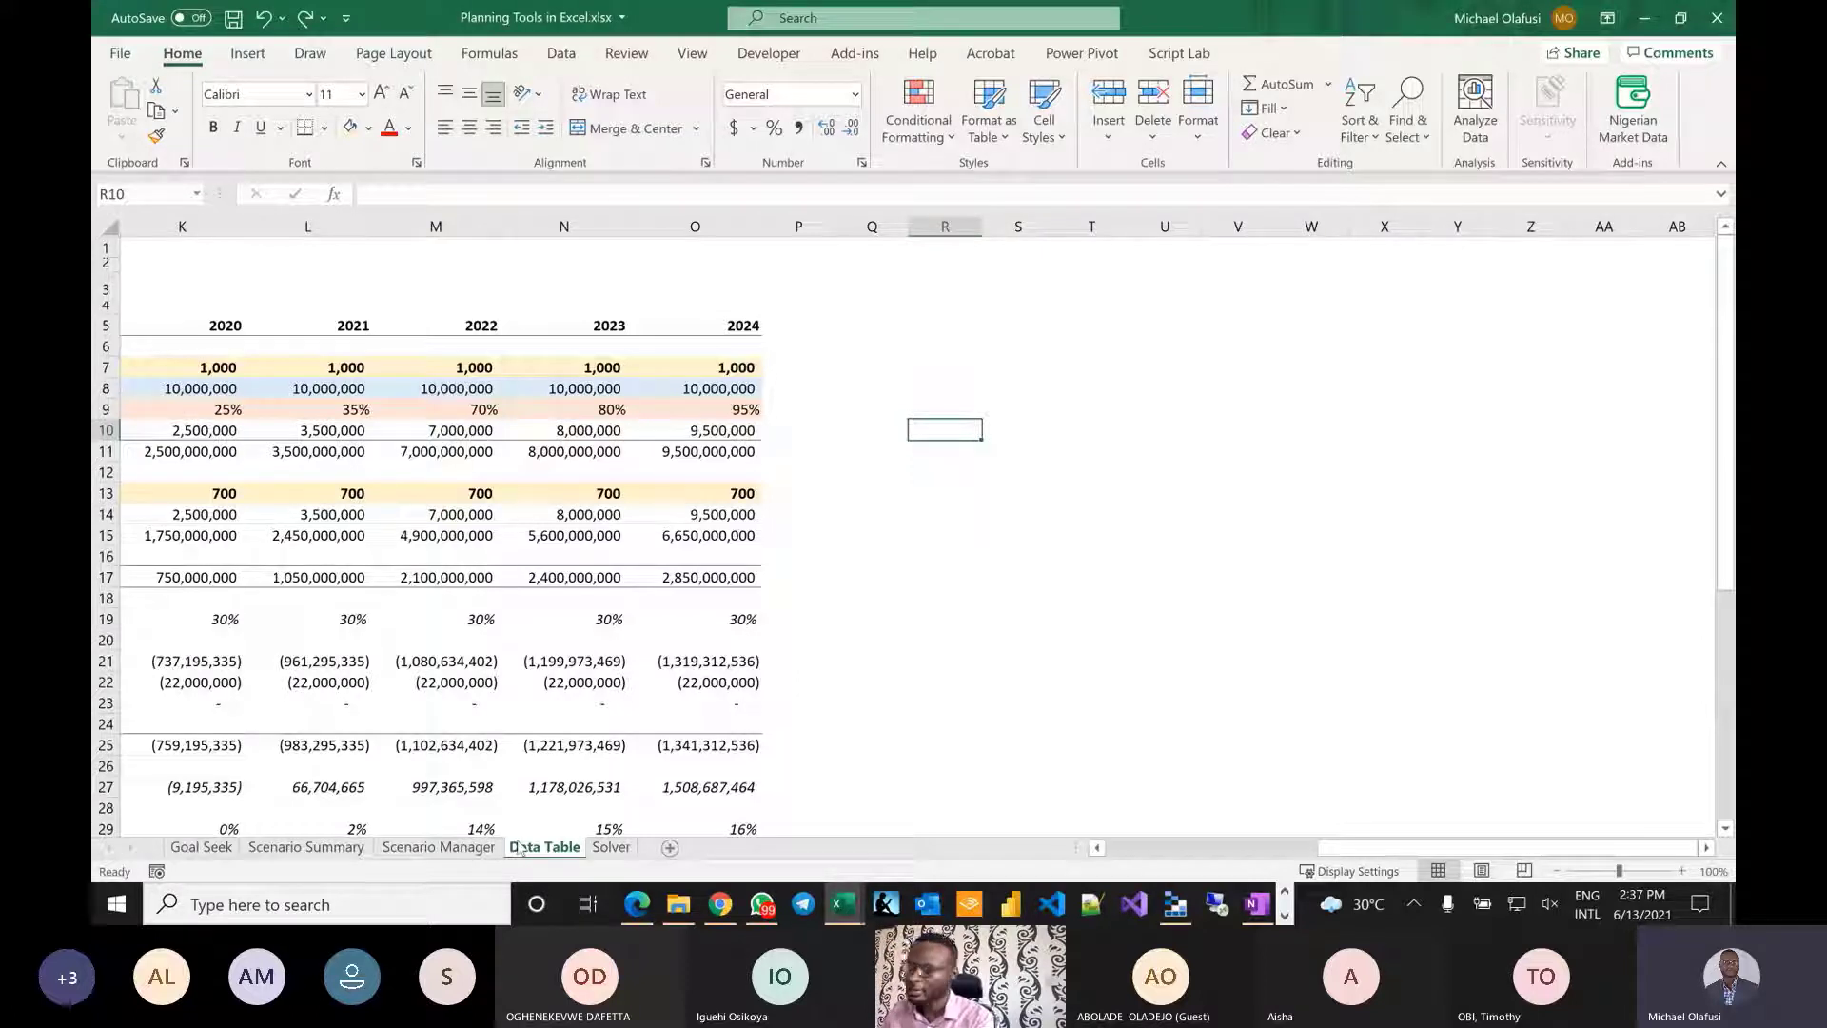
pyautogui.click(1009, 431)
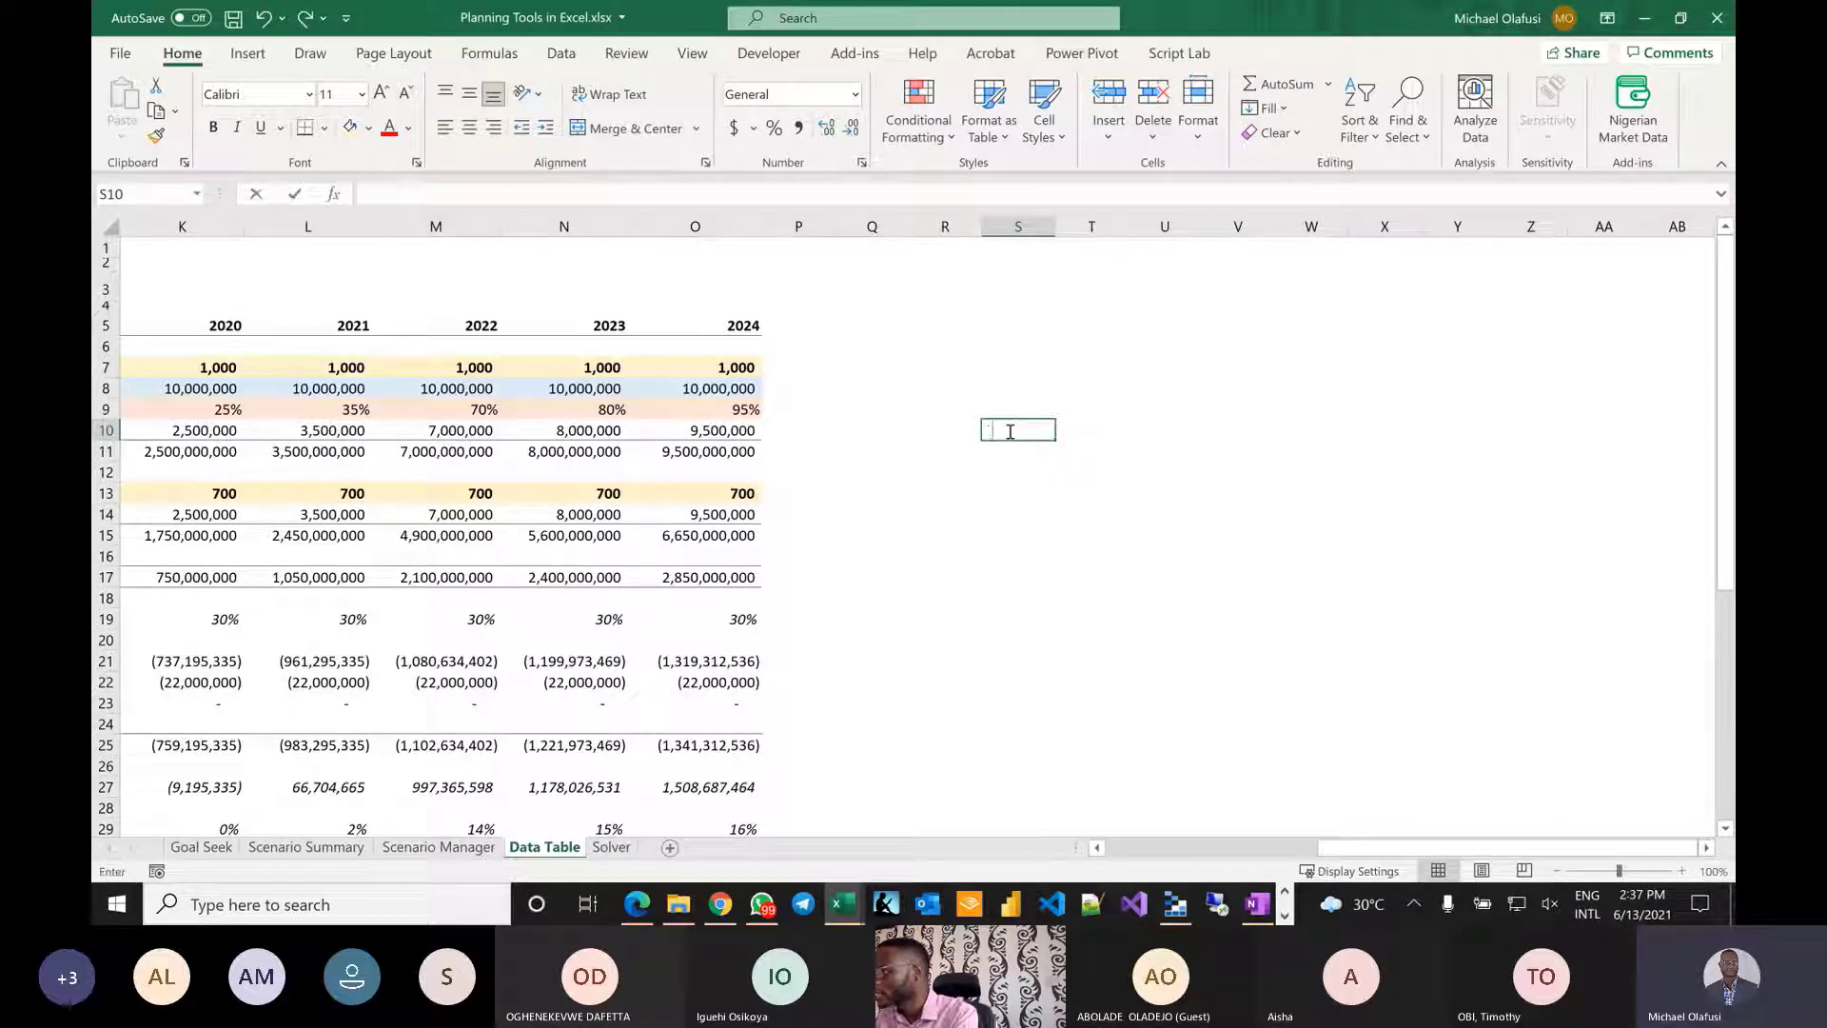
pyautogui.write('1')
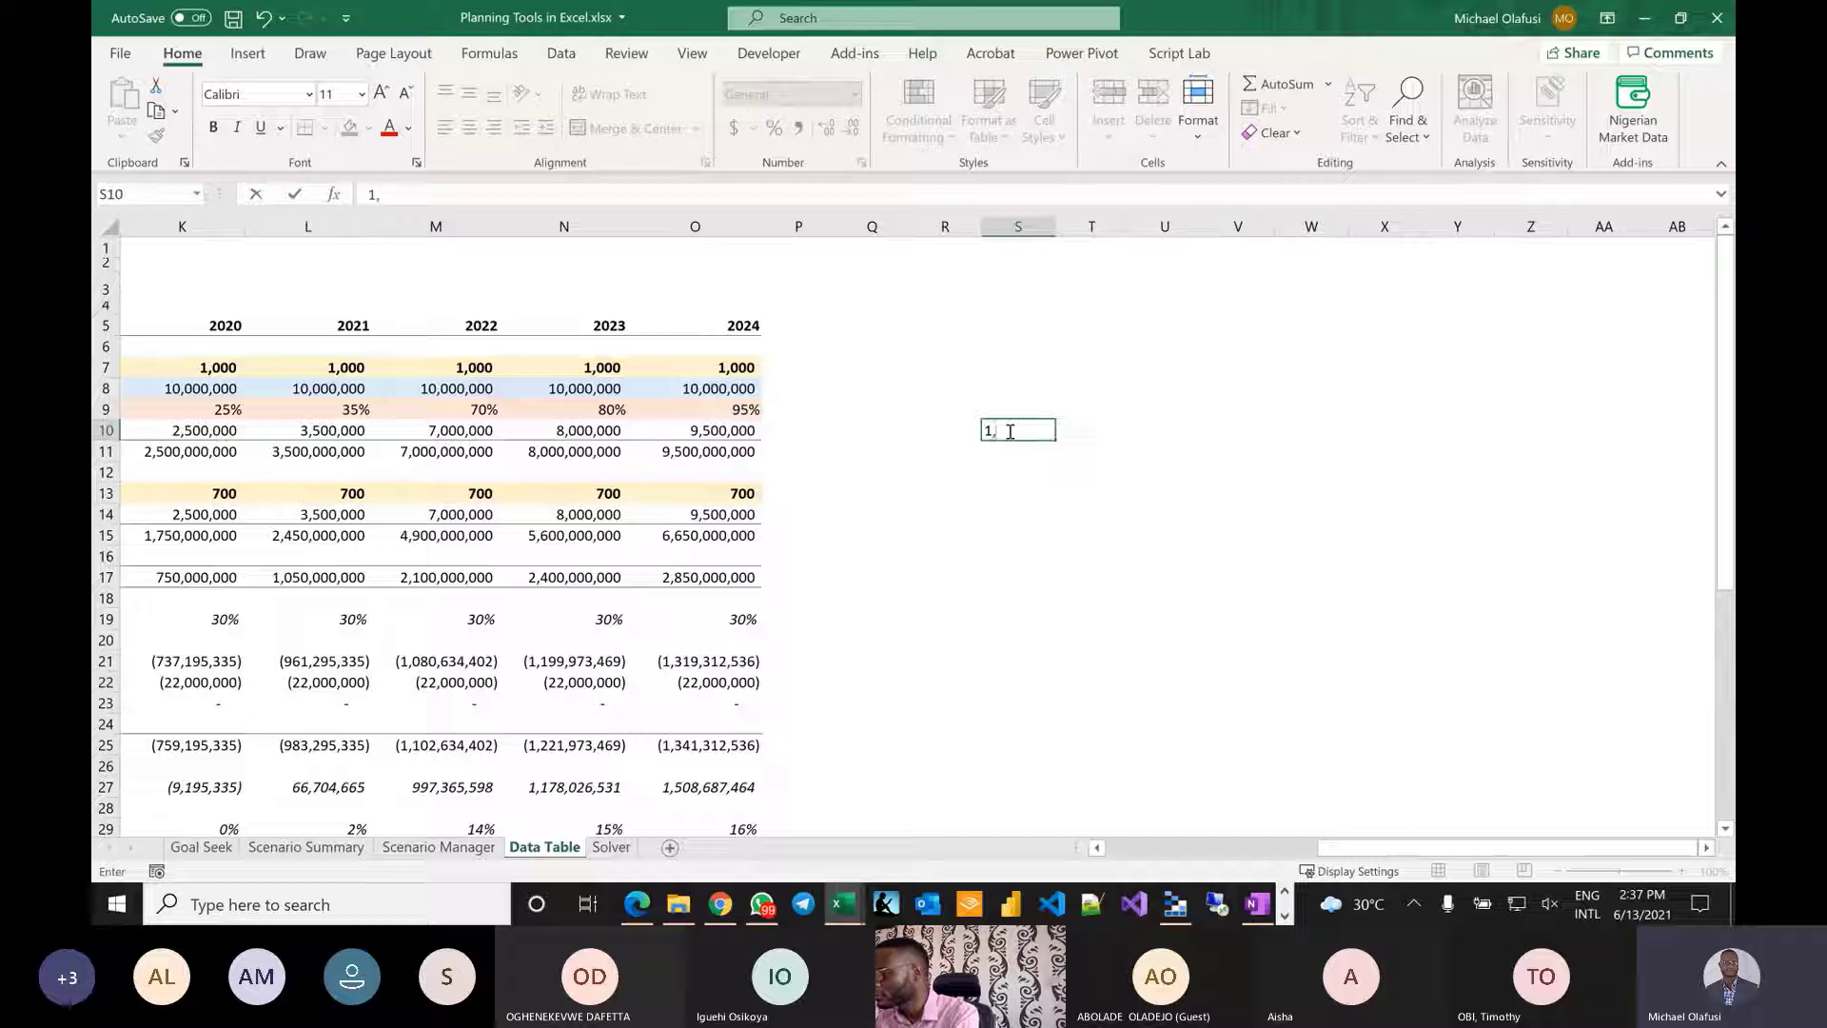
pyautogui.write(',250')
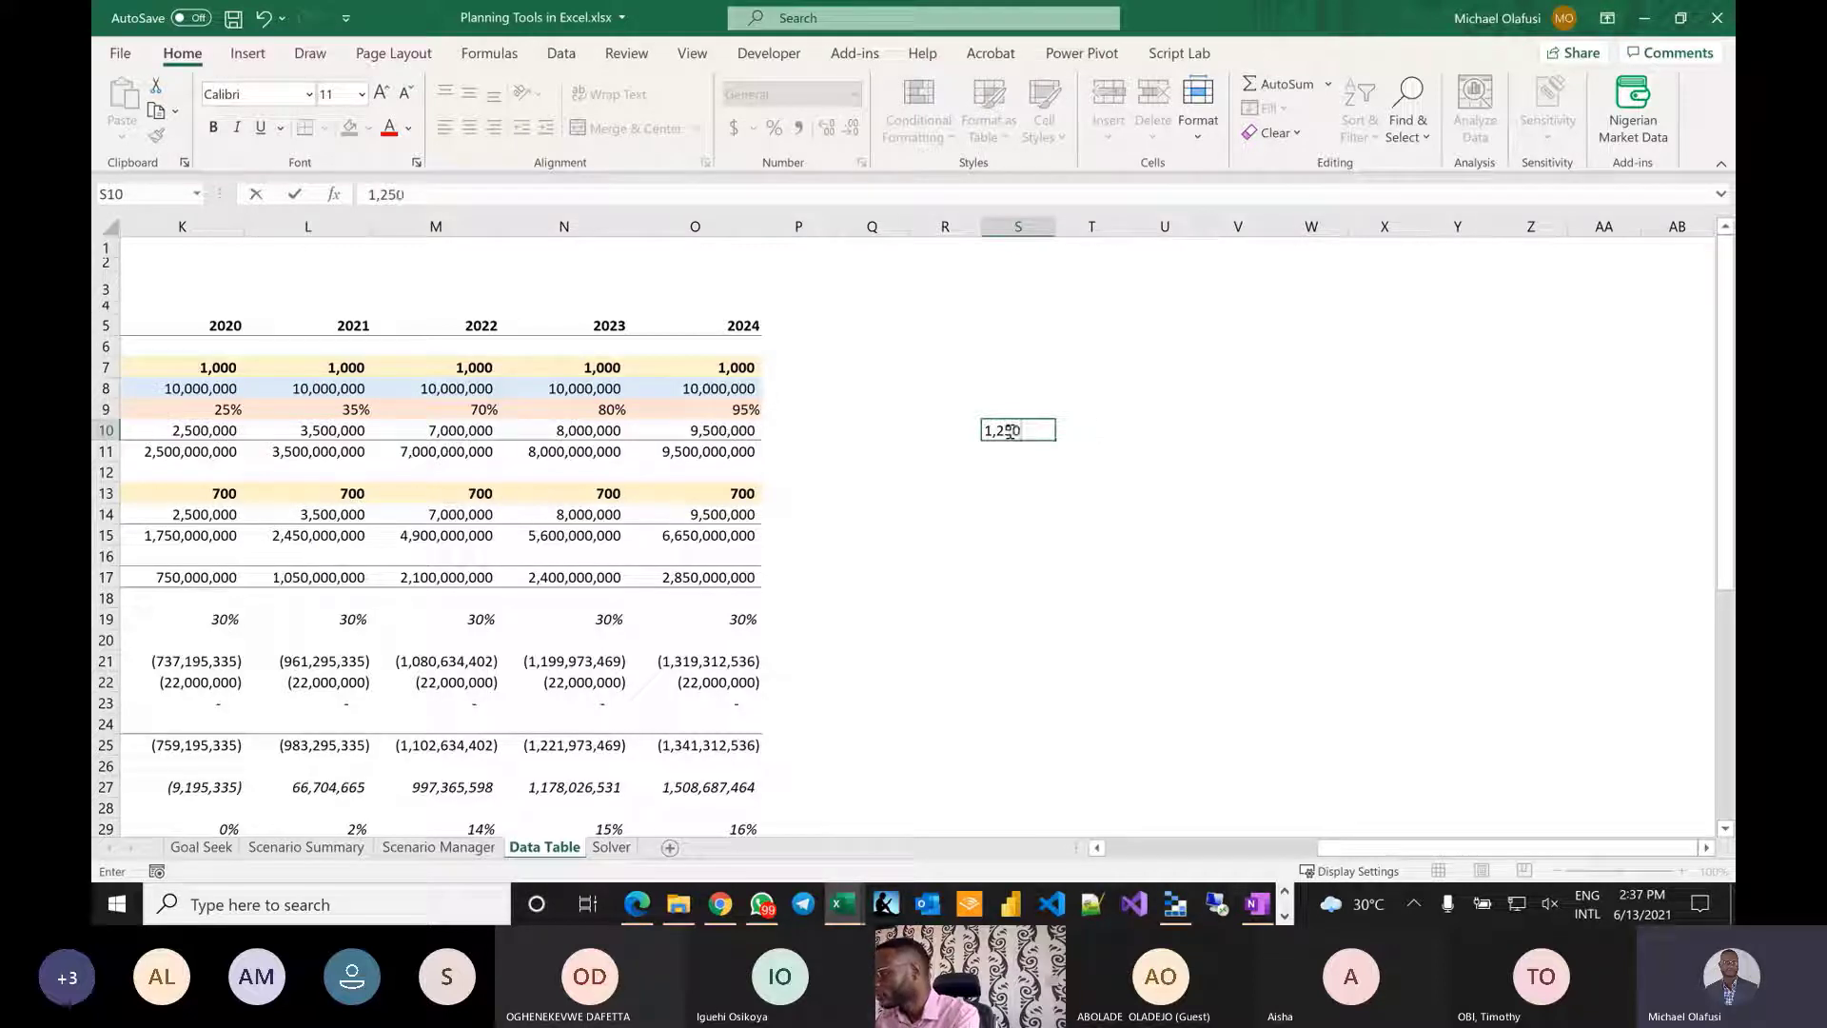
pyautogui.press('Return')
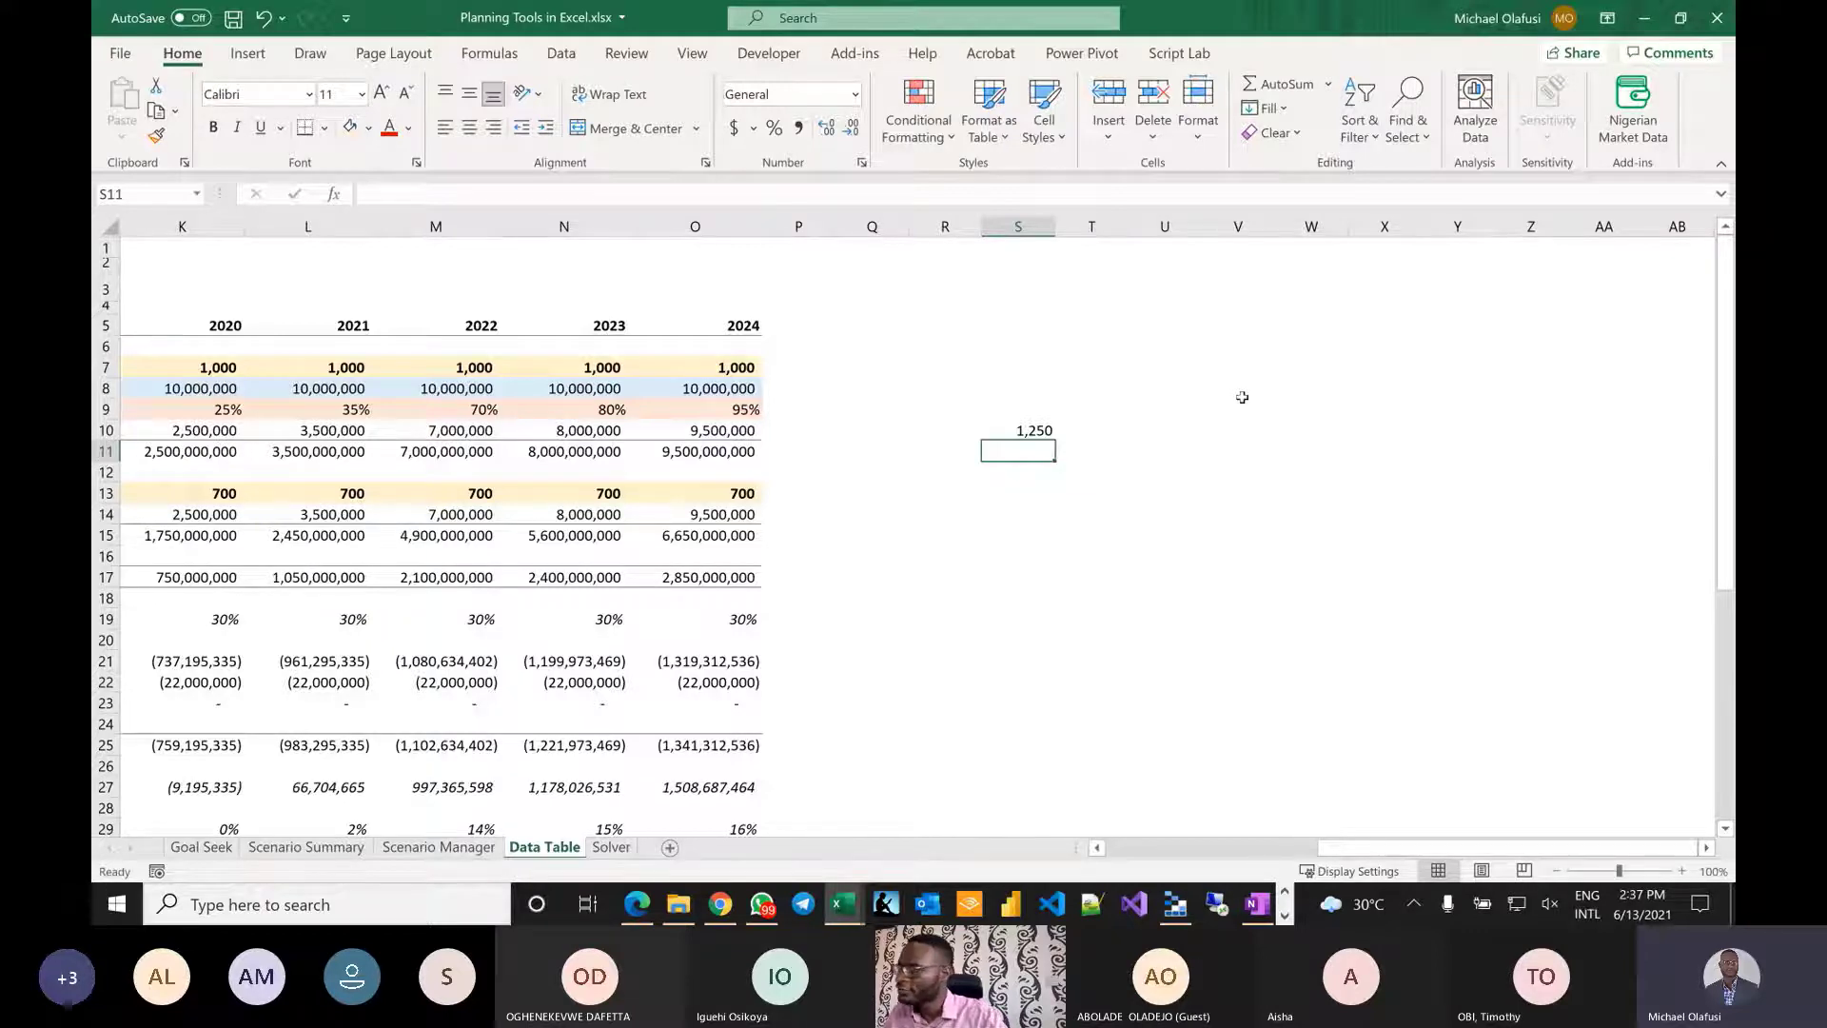
# Review the Unit Price to Revenue rows, 7 to 11, and enter the example product label 50KG 42.5R above them in B5.
pyautogui.hscroll(-10, 1241, 397)
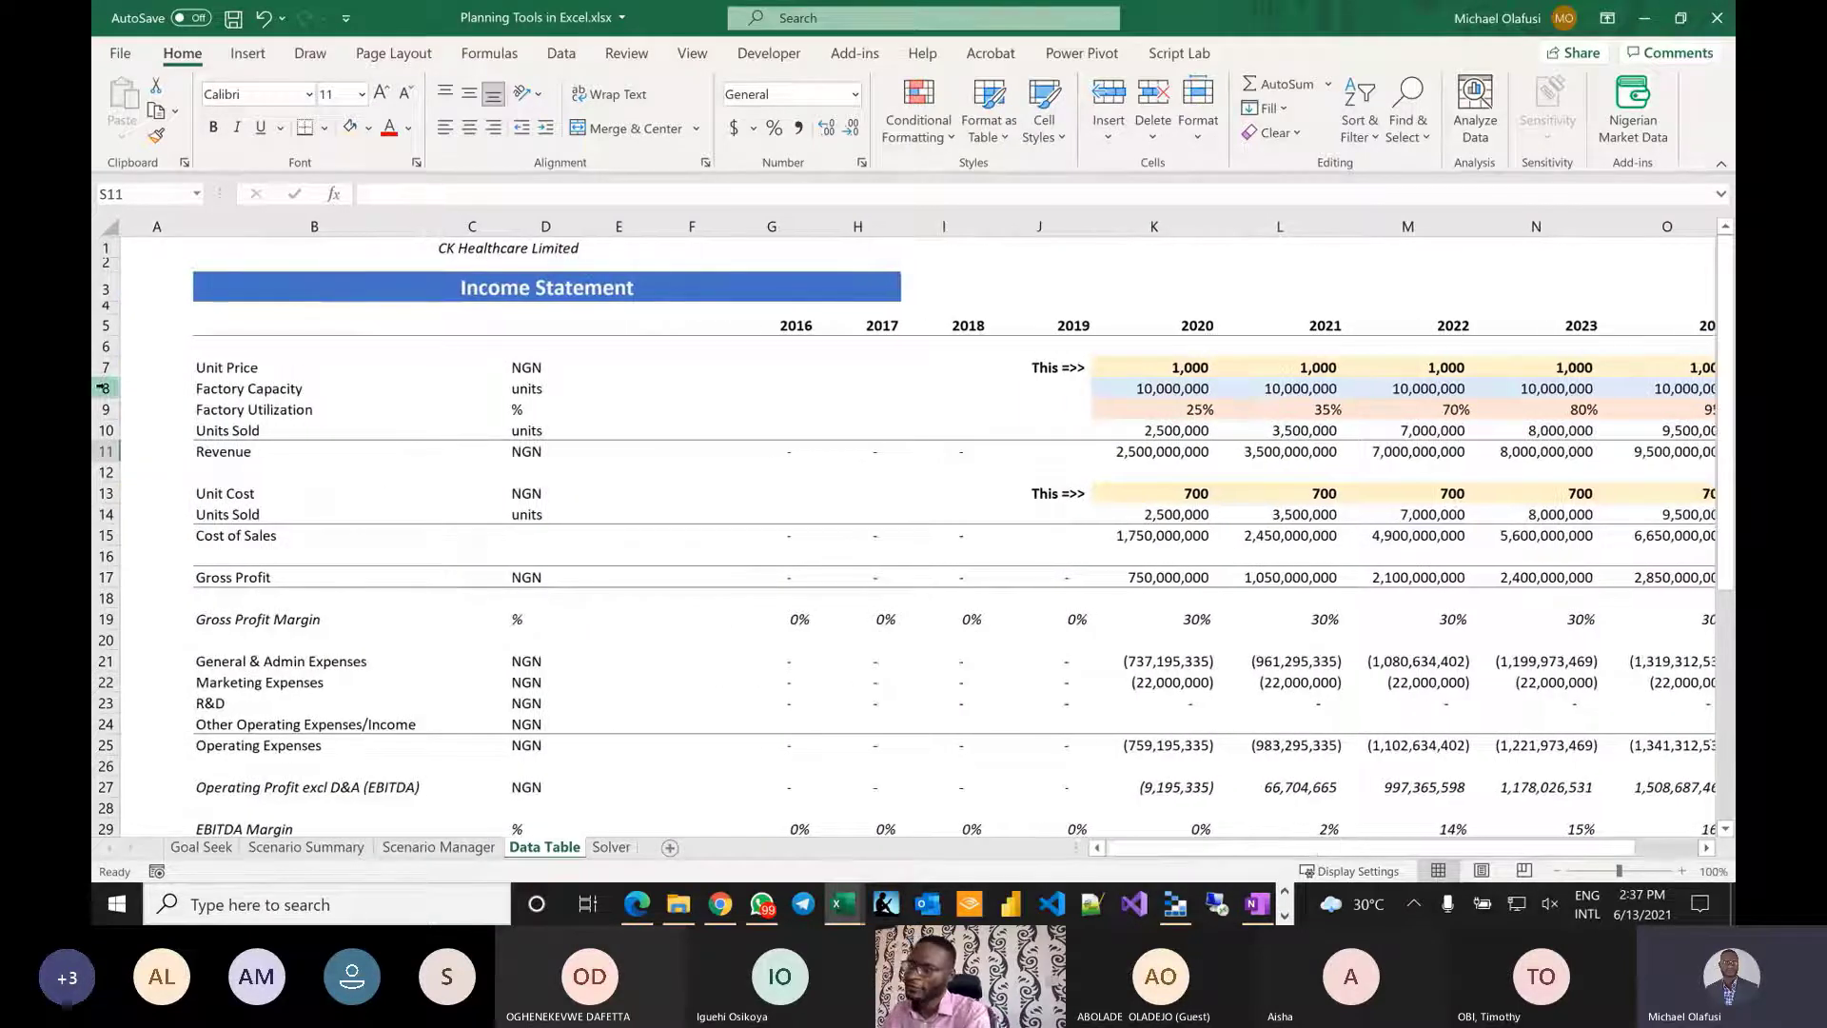
pyautogui.moveTo(104, 367); pyautogui.dragTo(106, 451)
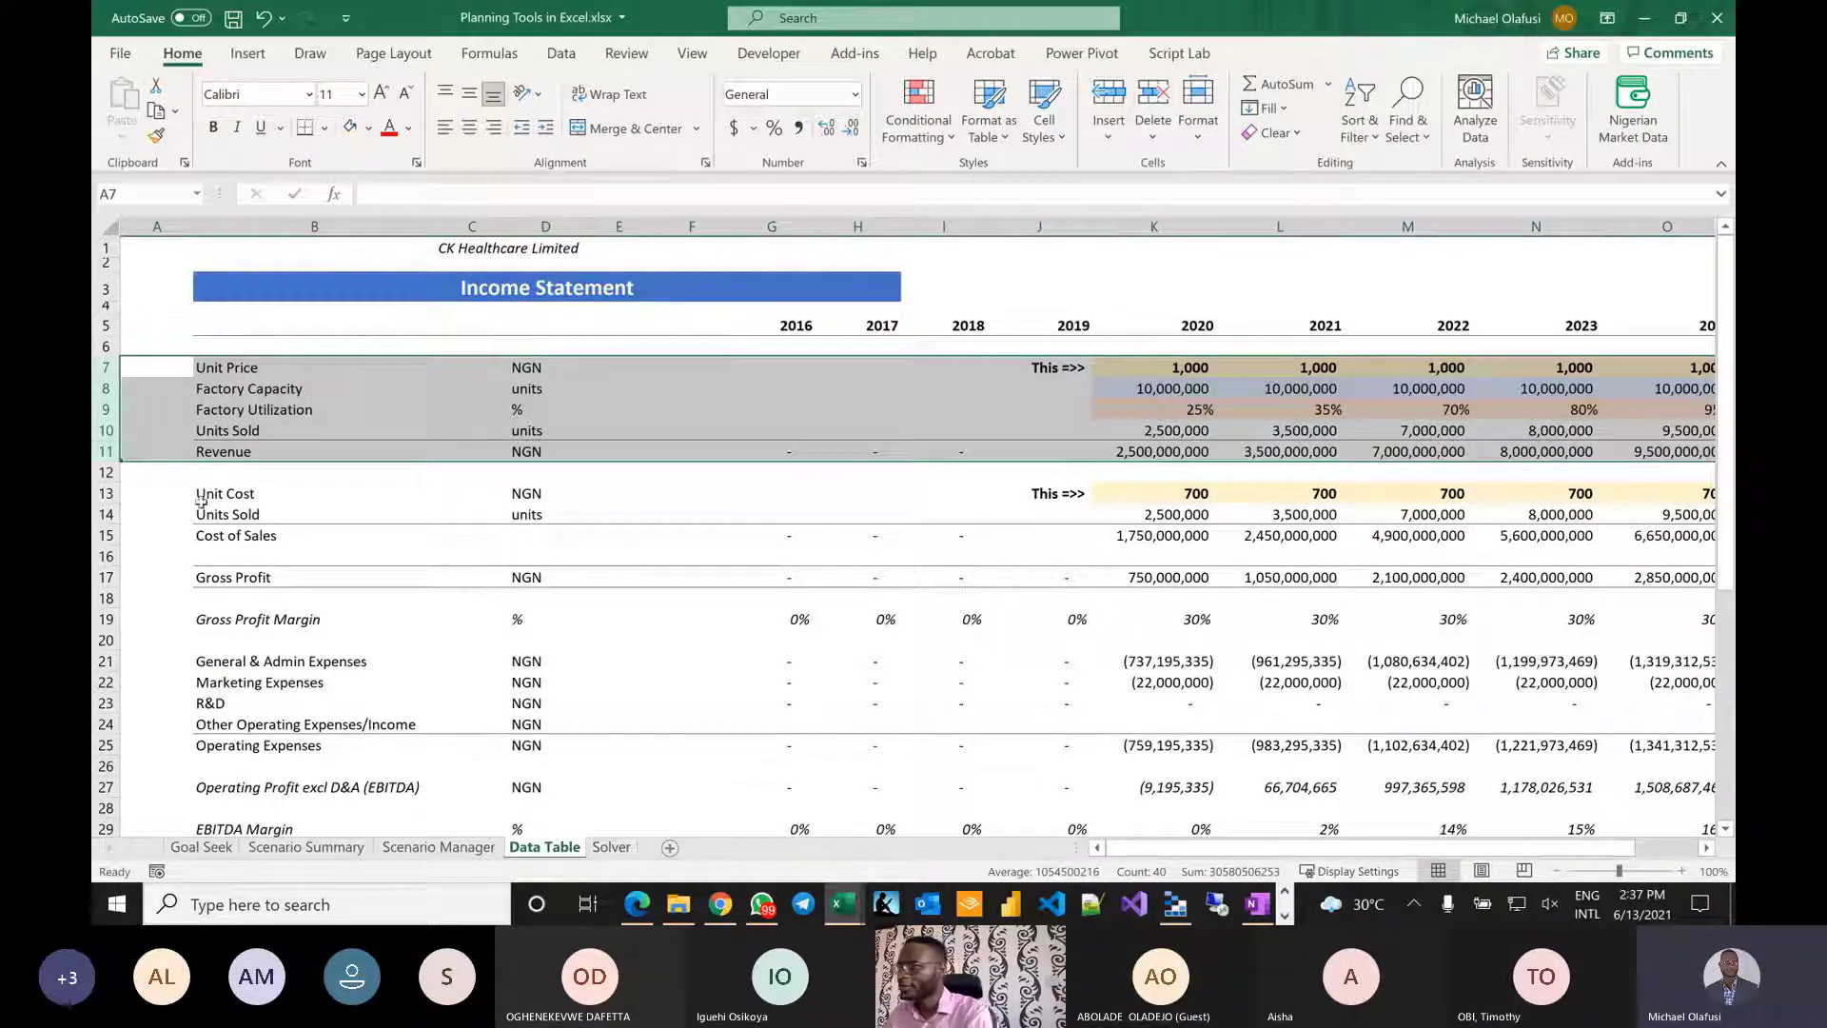
pyautogui.moveTo(235, 337); pyautogui.dragTo(300, 444)
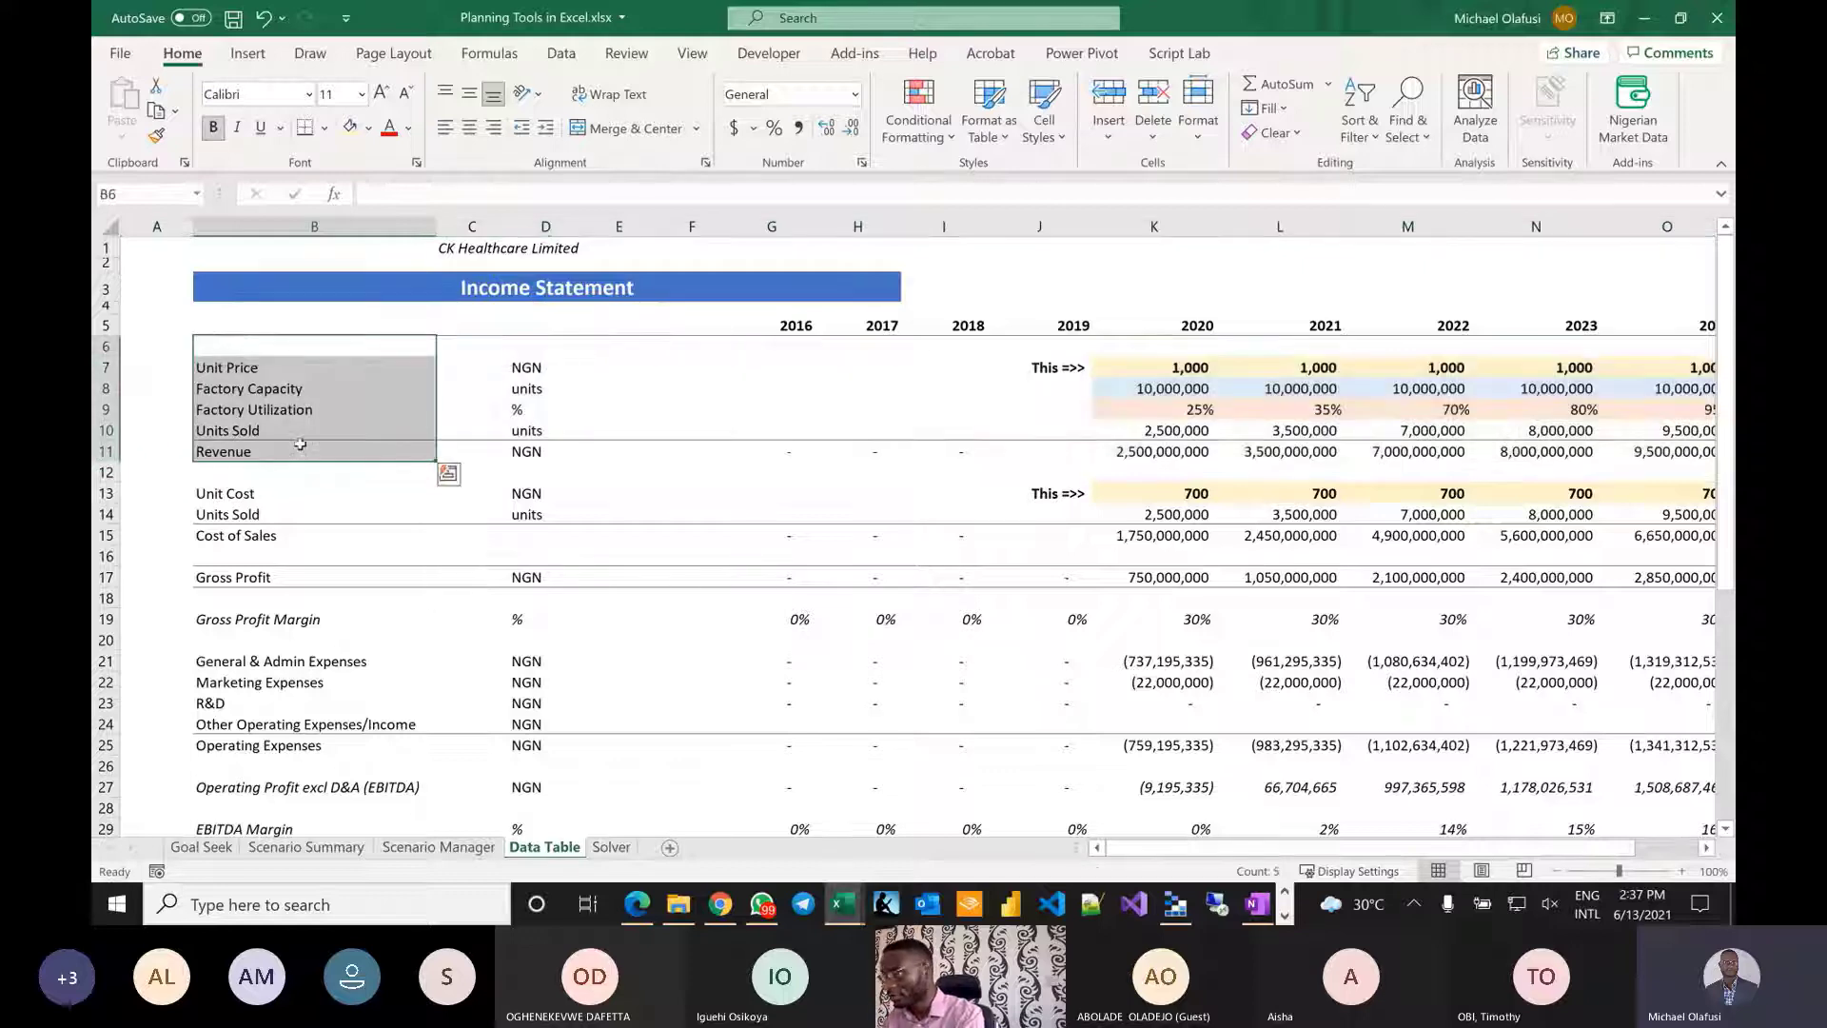
pyautogui.click(244, 343)
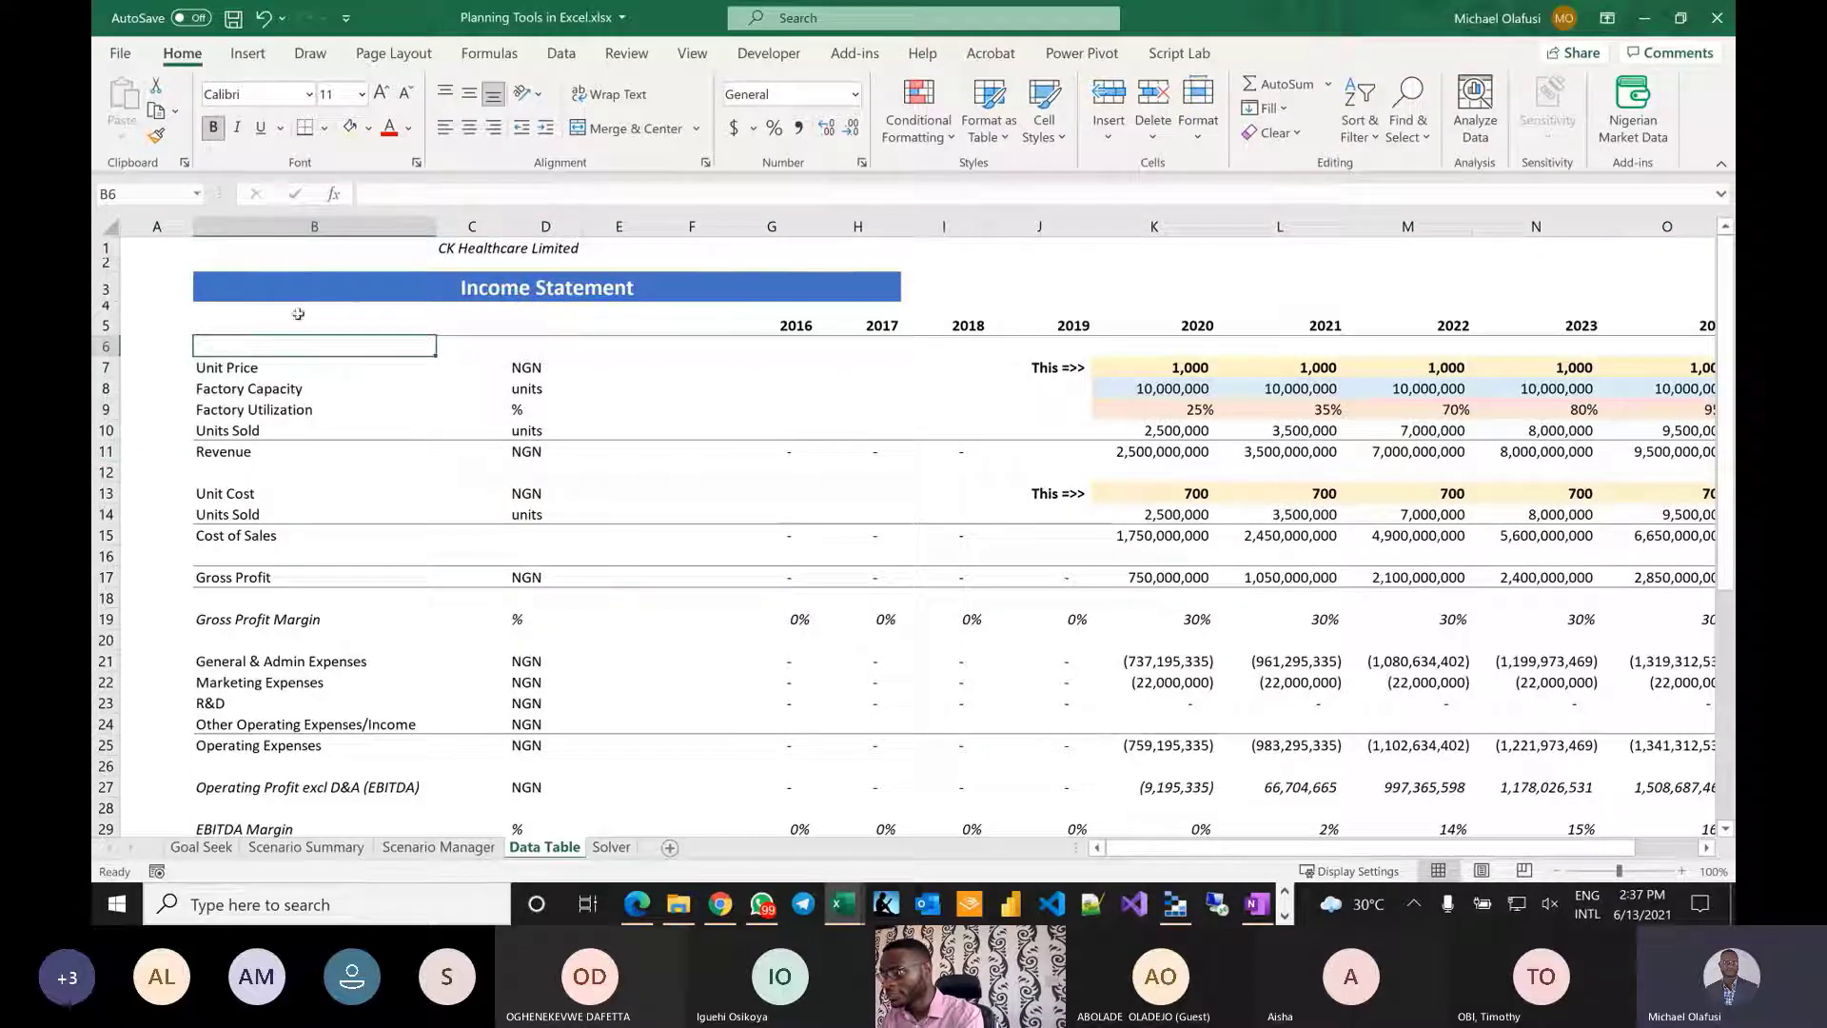
pyautogui.click(238, 327)
pyautogui.write('50')
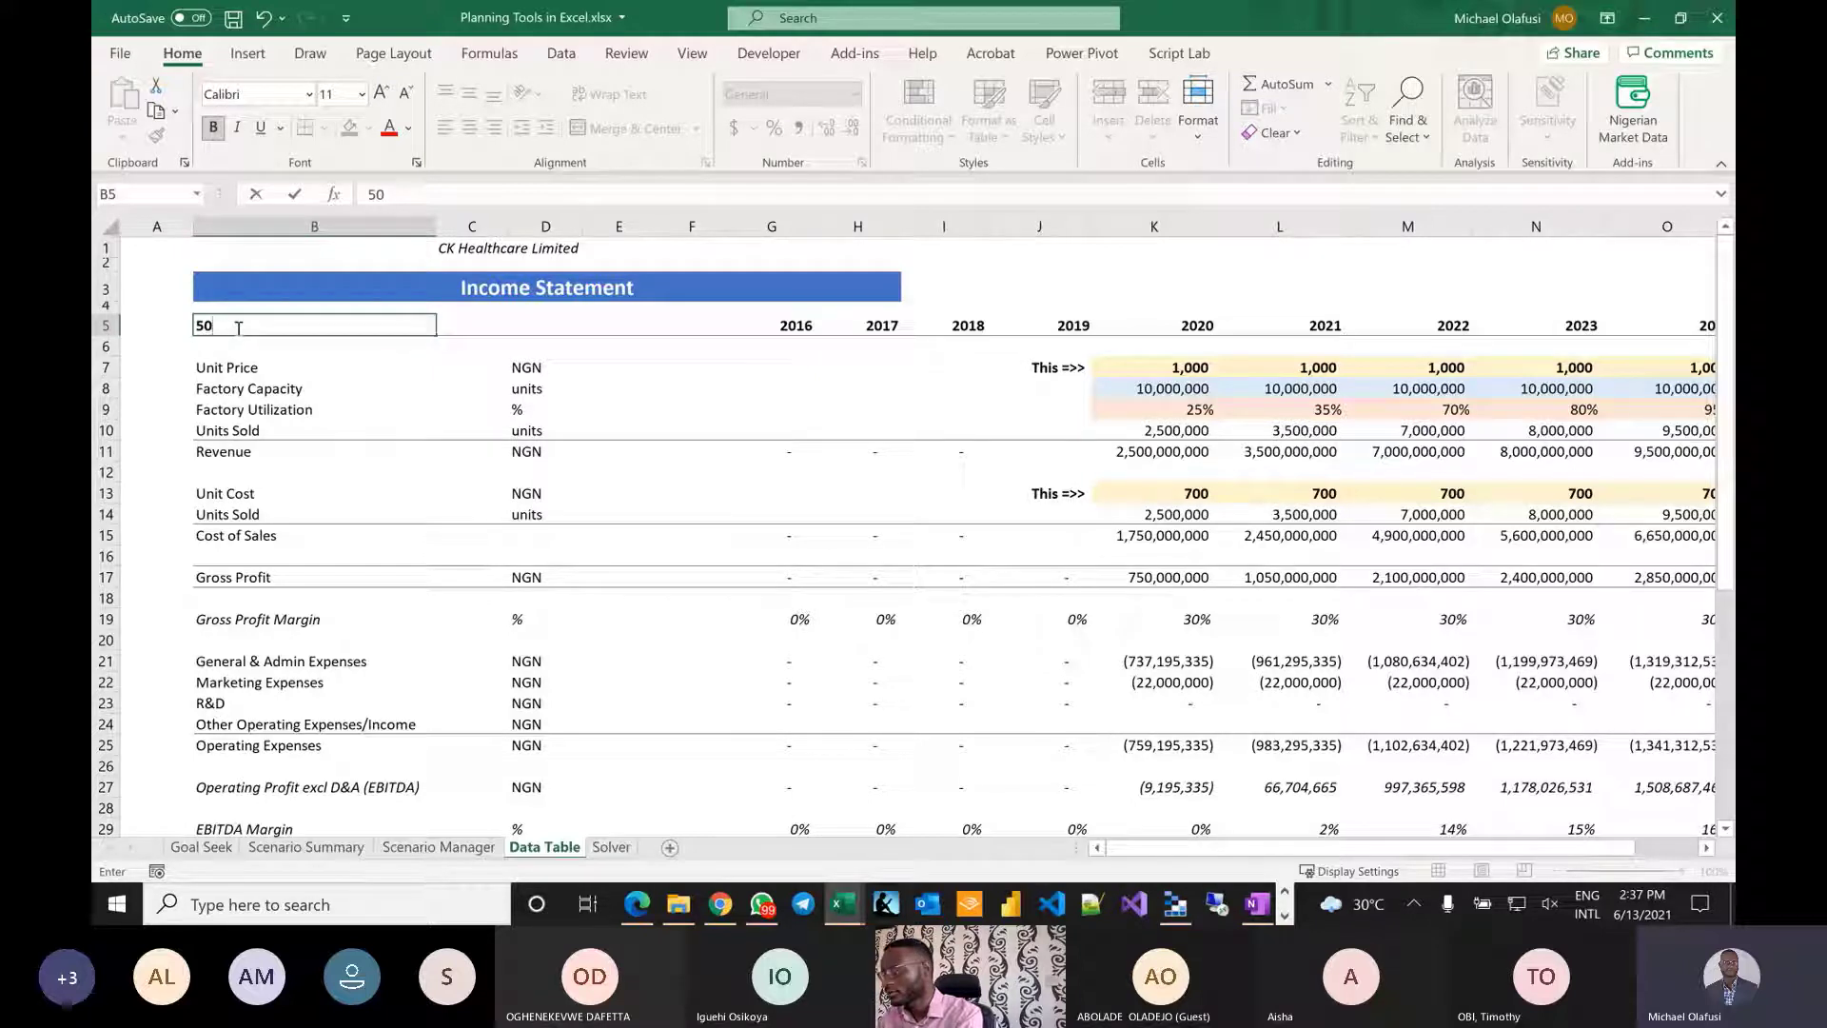
pyautogui.write('KG')
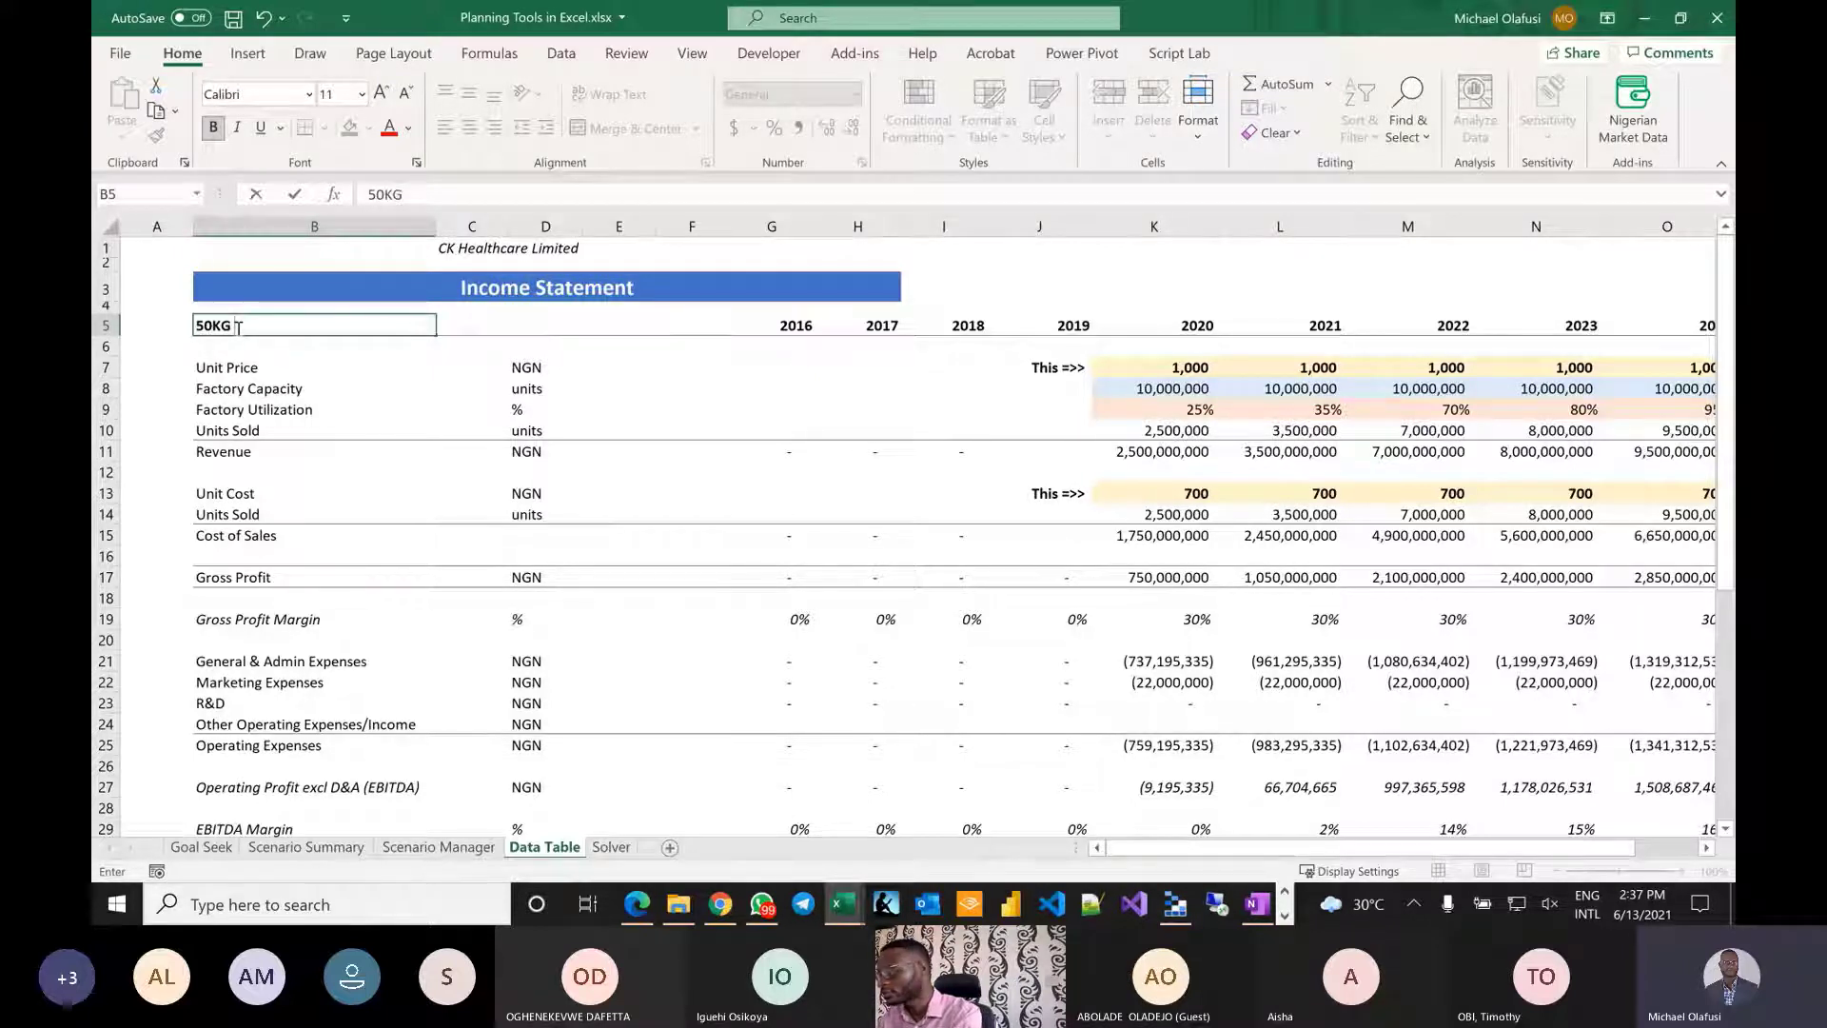
pyautogui.write(' 42.5R')
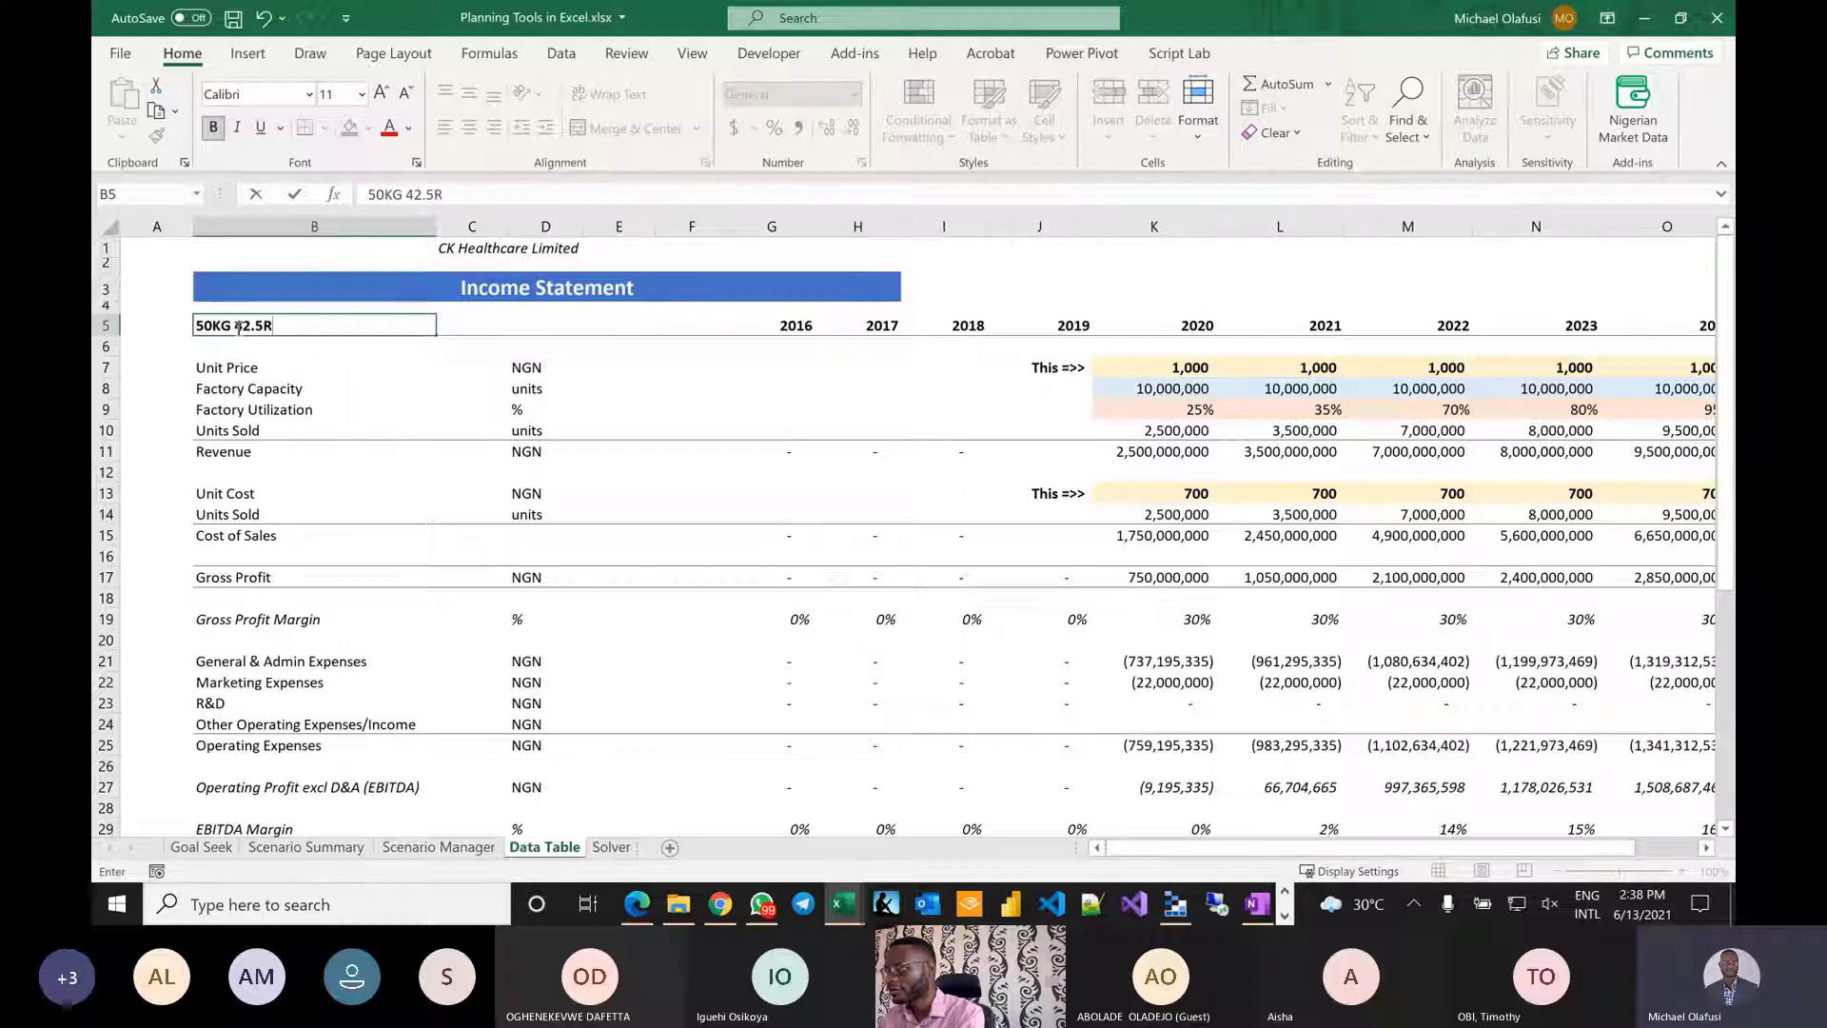
pyautogui.press('Return')
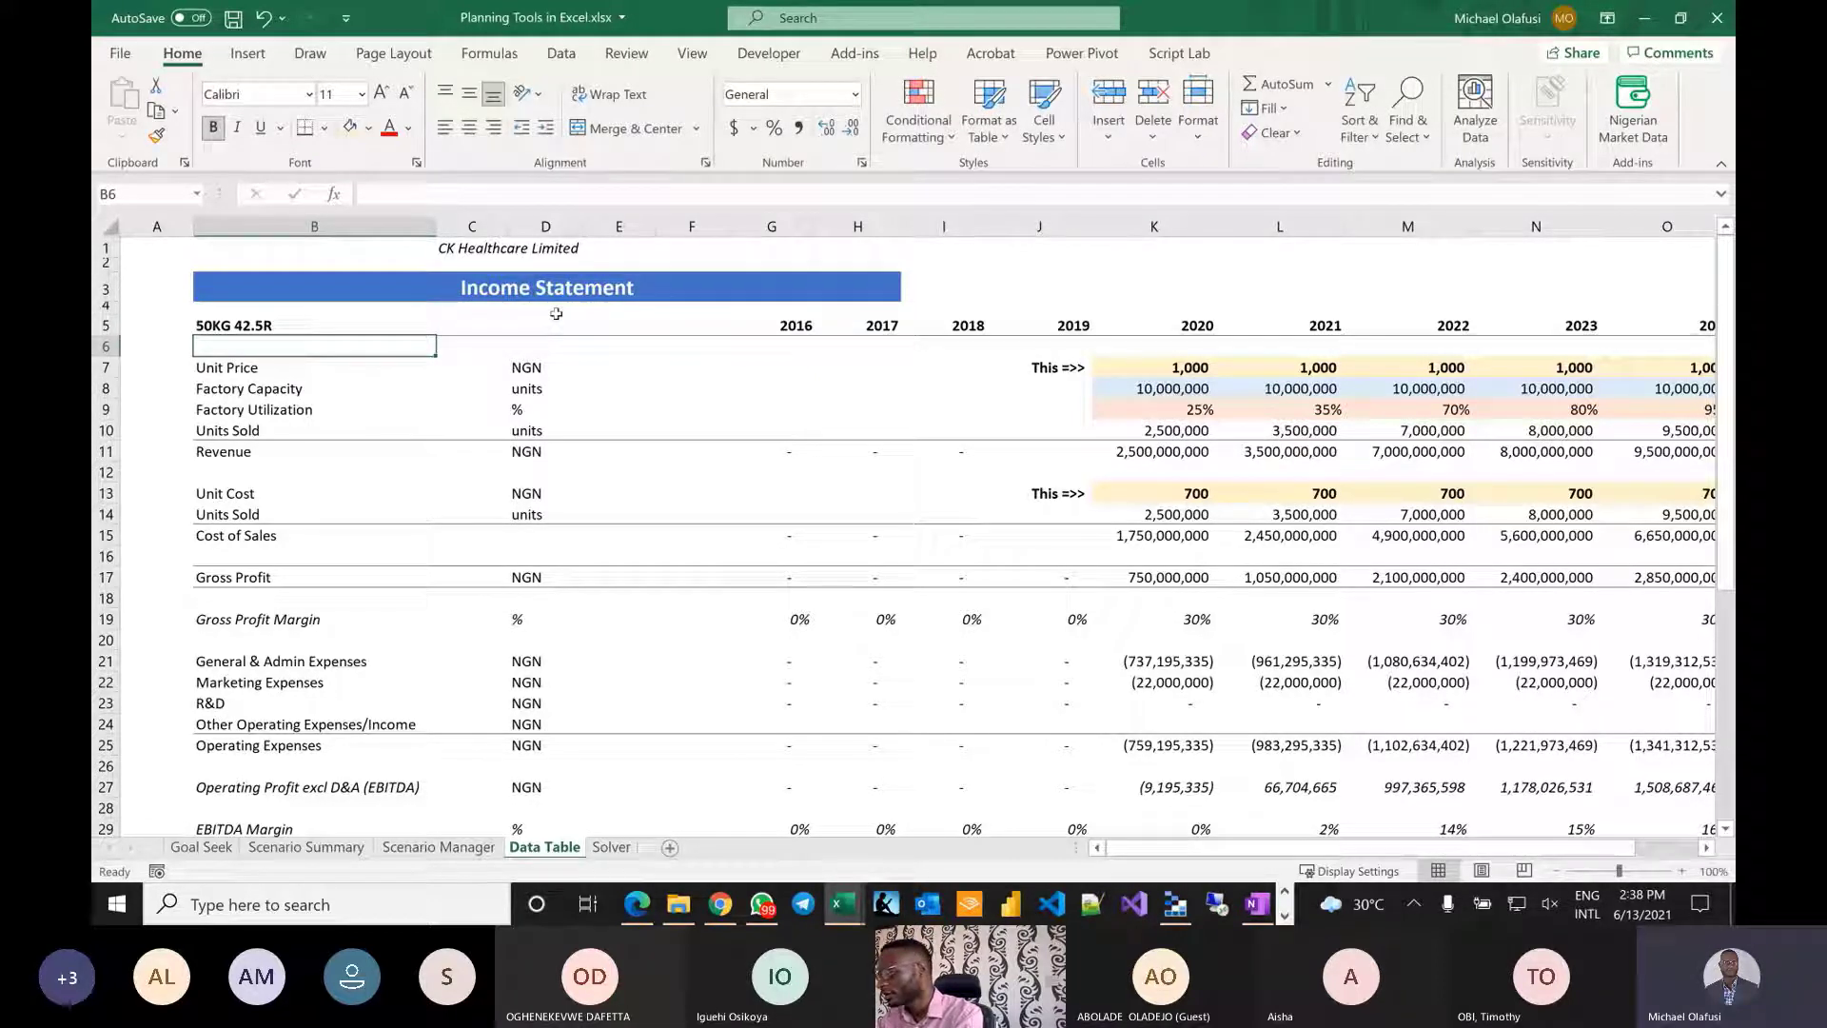
# Try a second example label, 25KG 37.5 R, in B6, discard it and clear the label in B5.
pyautogui.write('25')
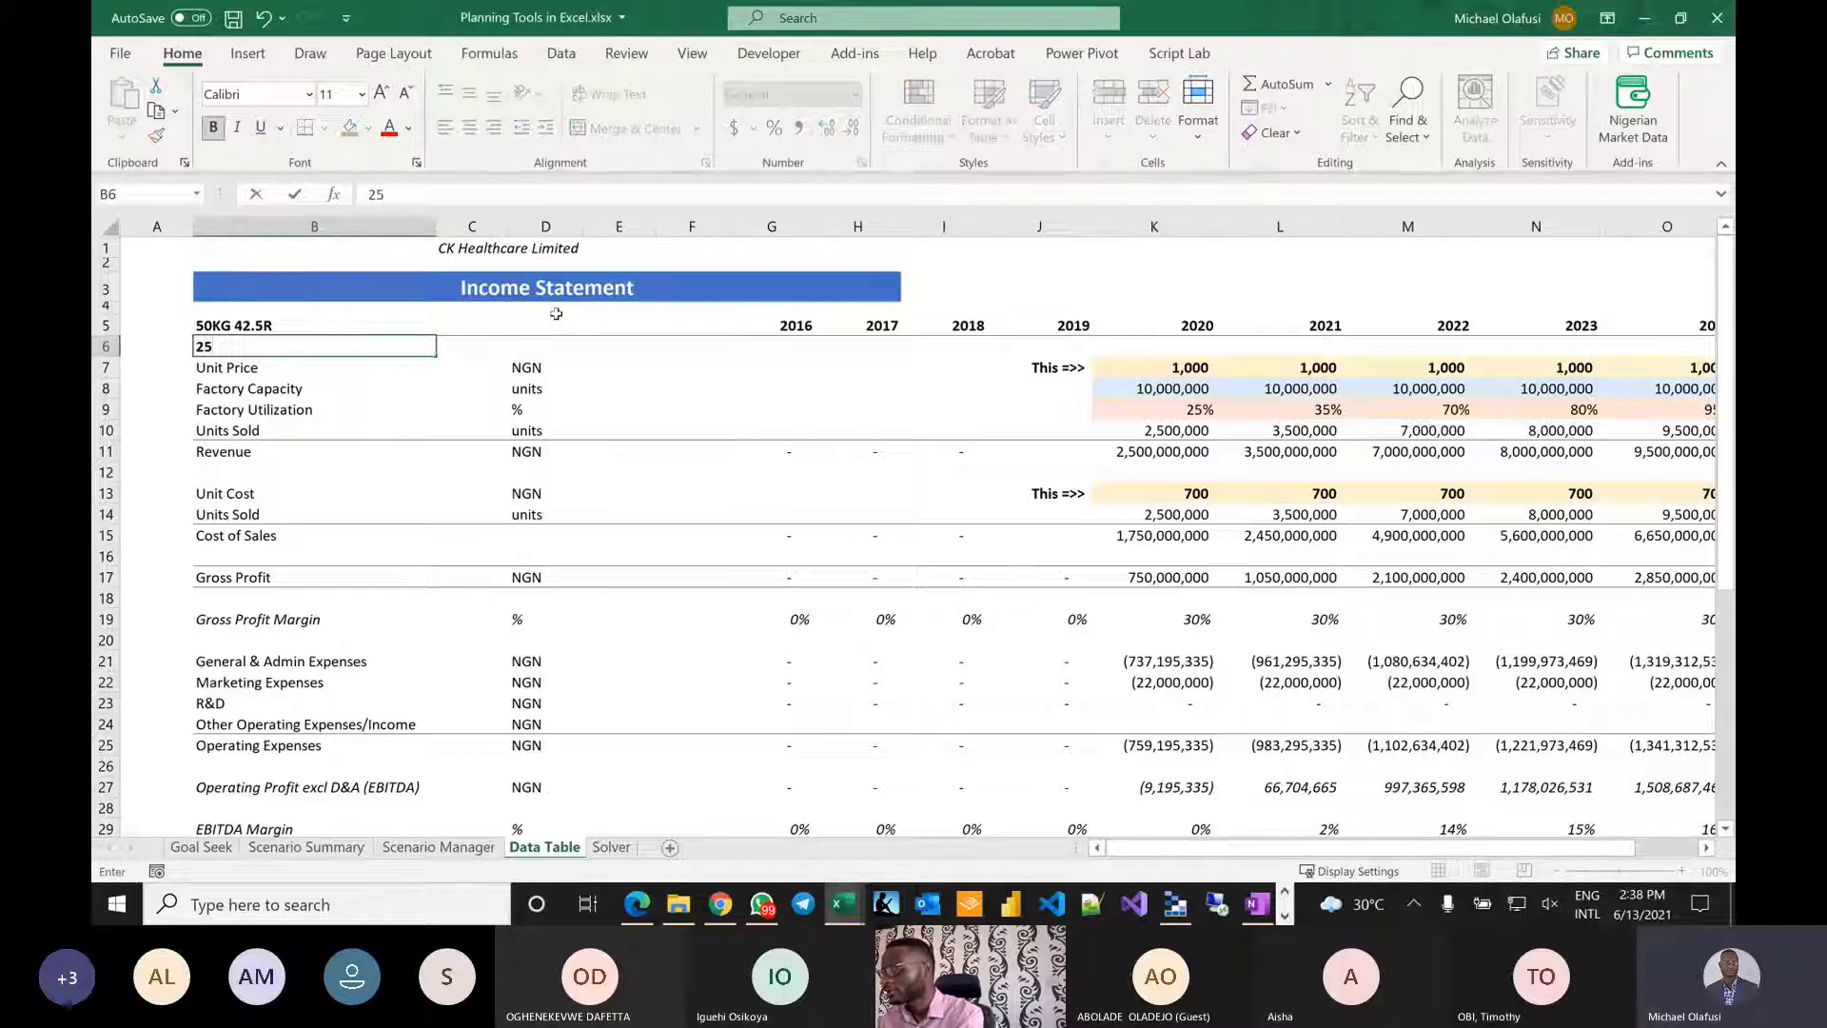
pyautogui.write('KG 3')
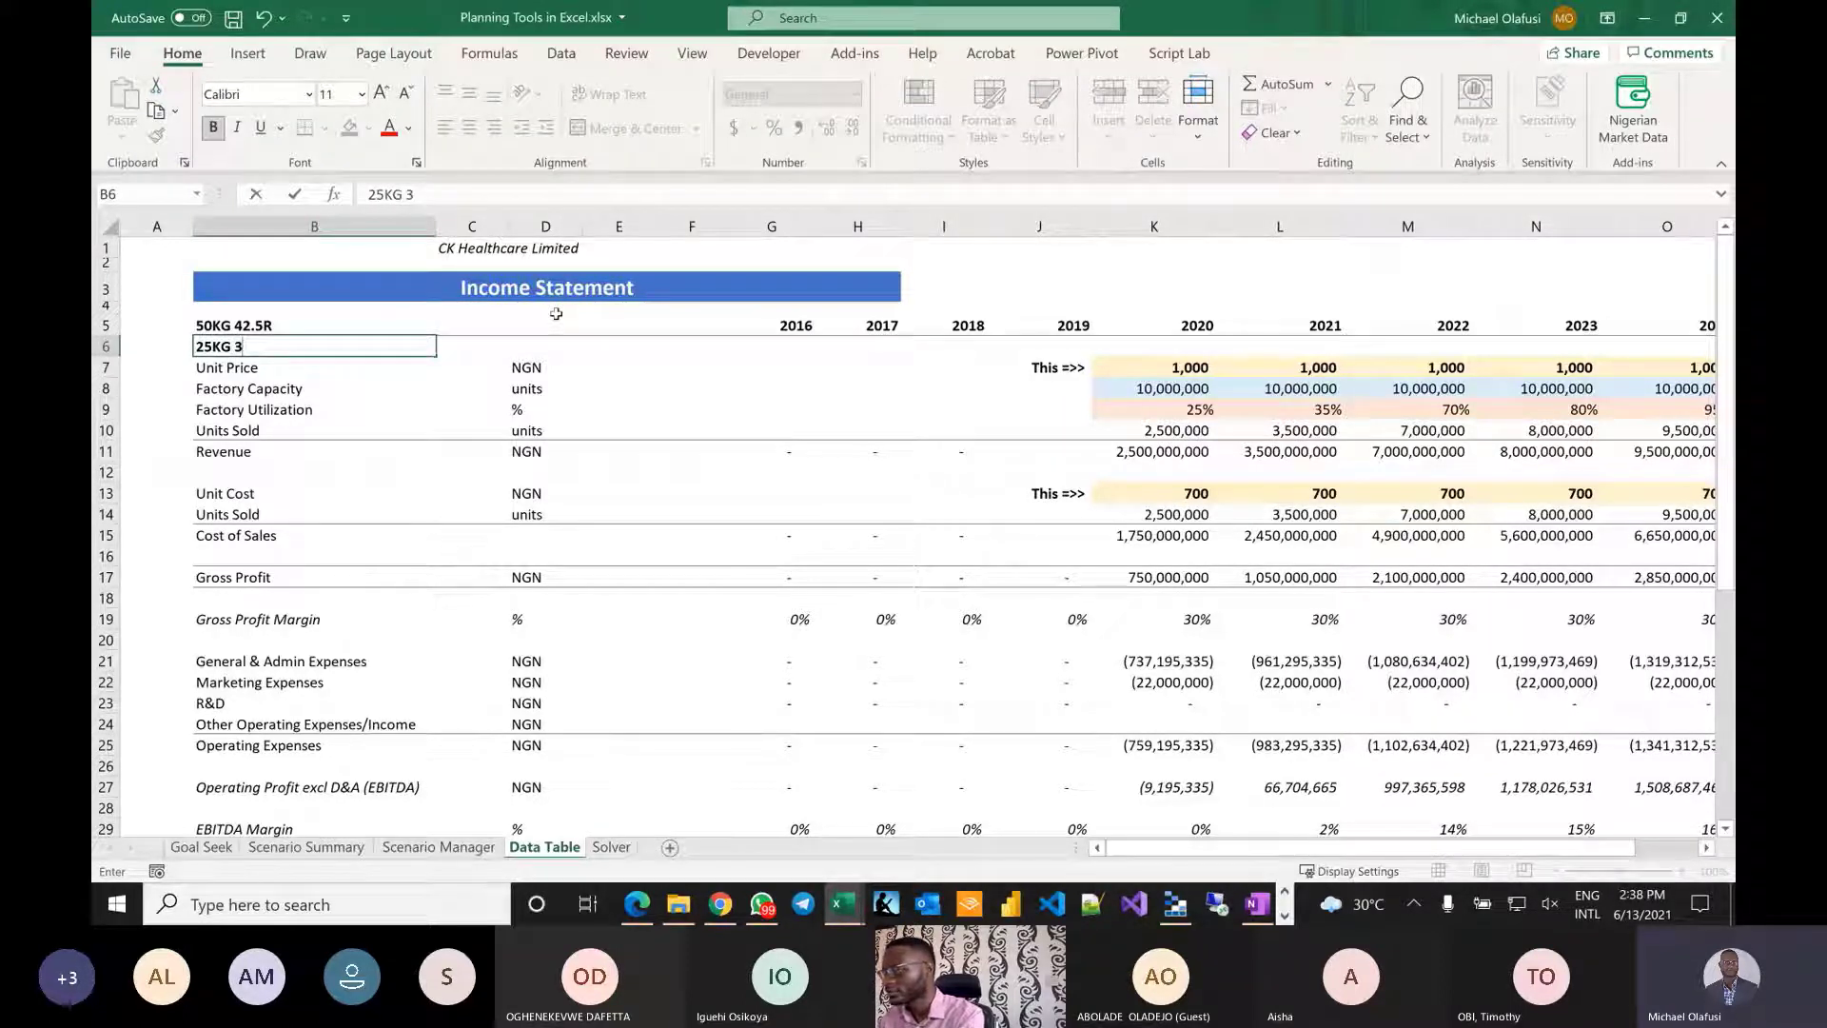
pyautogui.write('7.5 R')
pyautogui.press('Escape')
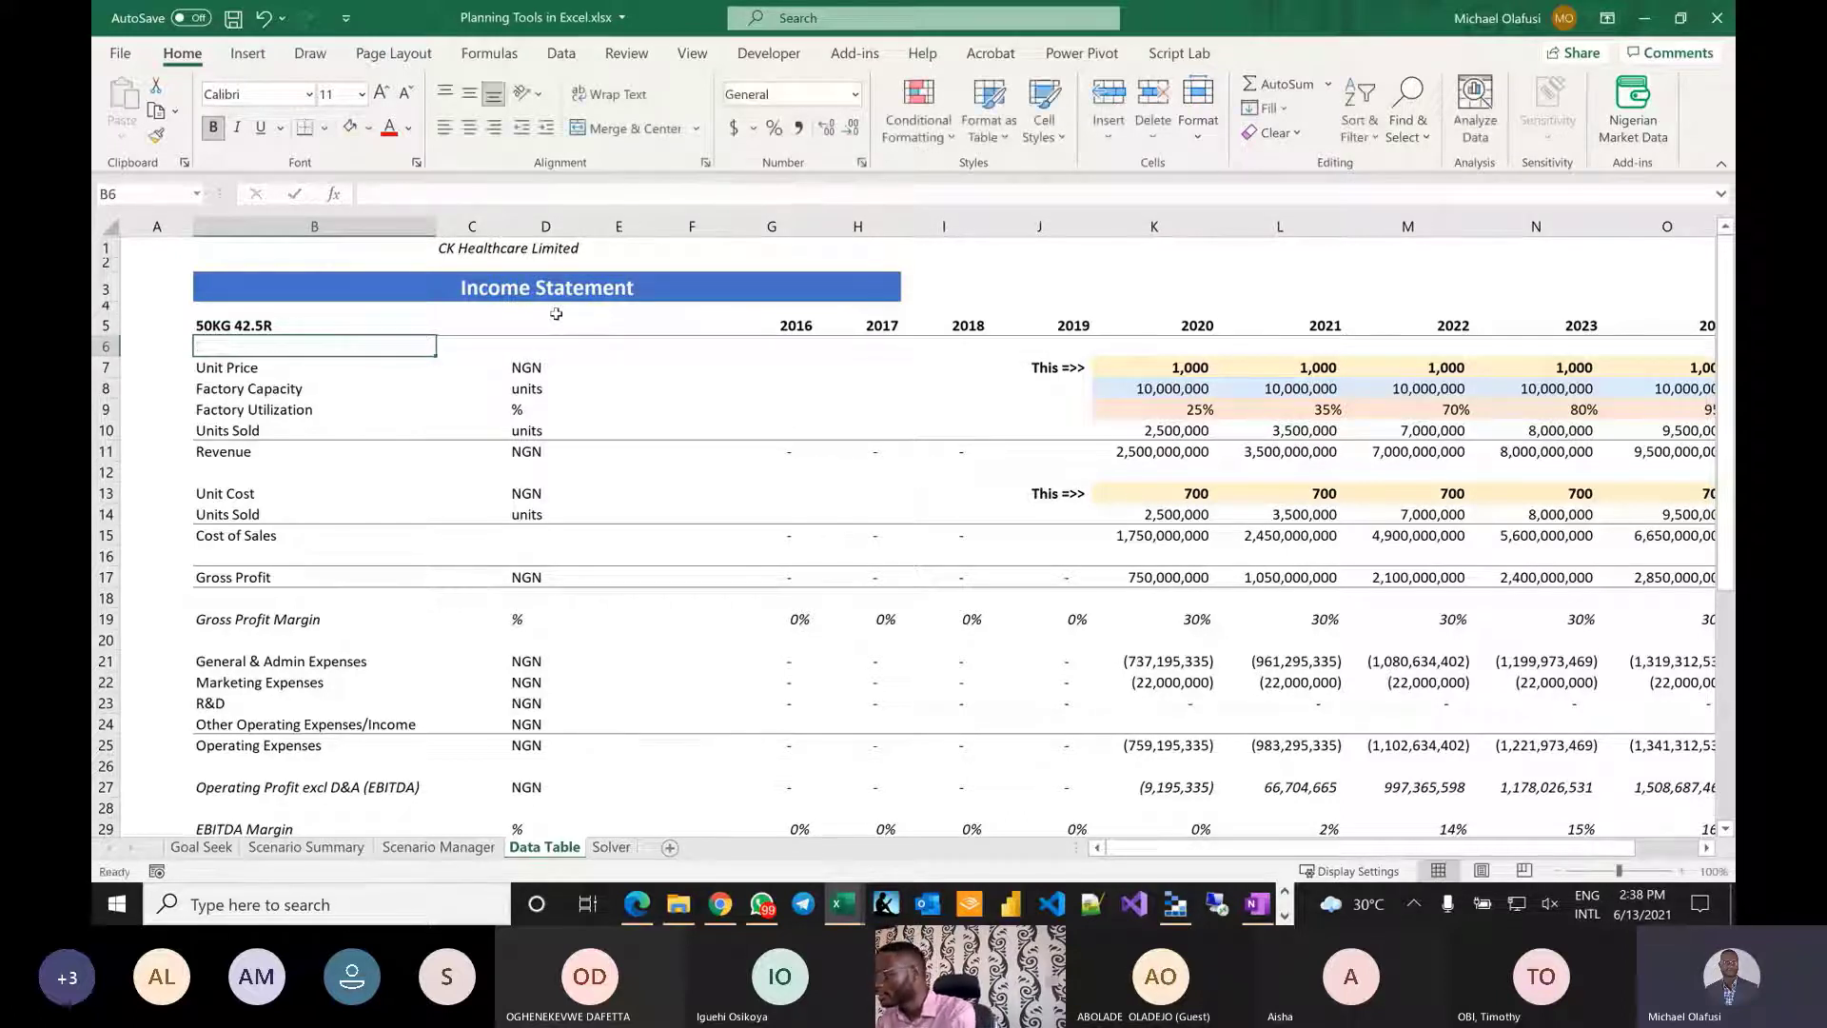
pyautogui.press('Up')
pyautogui.press('Delete')
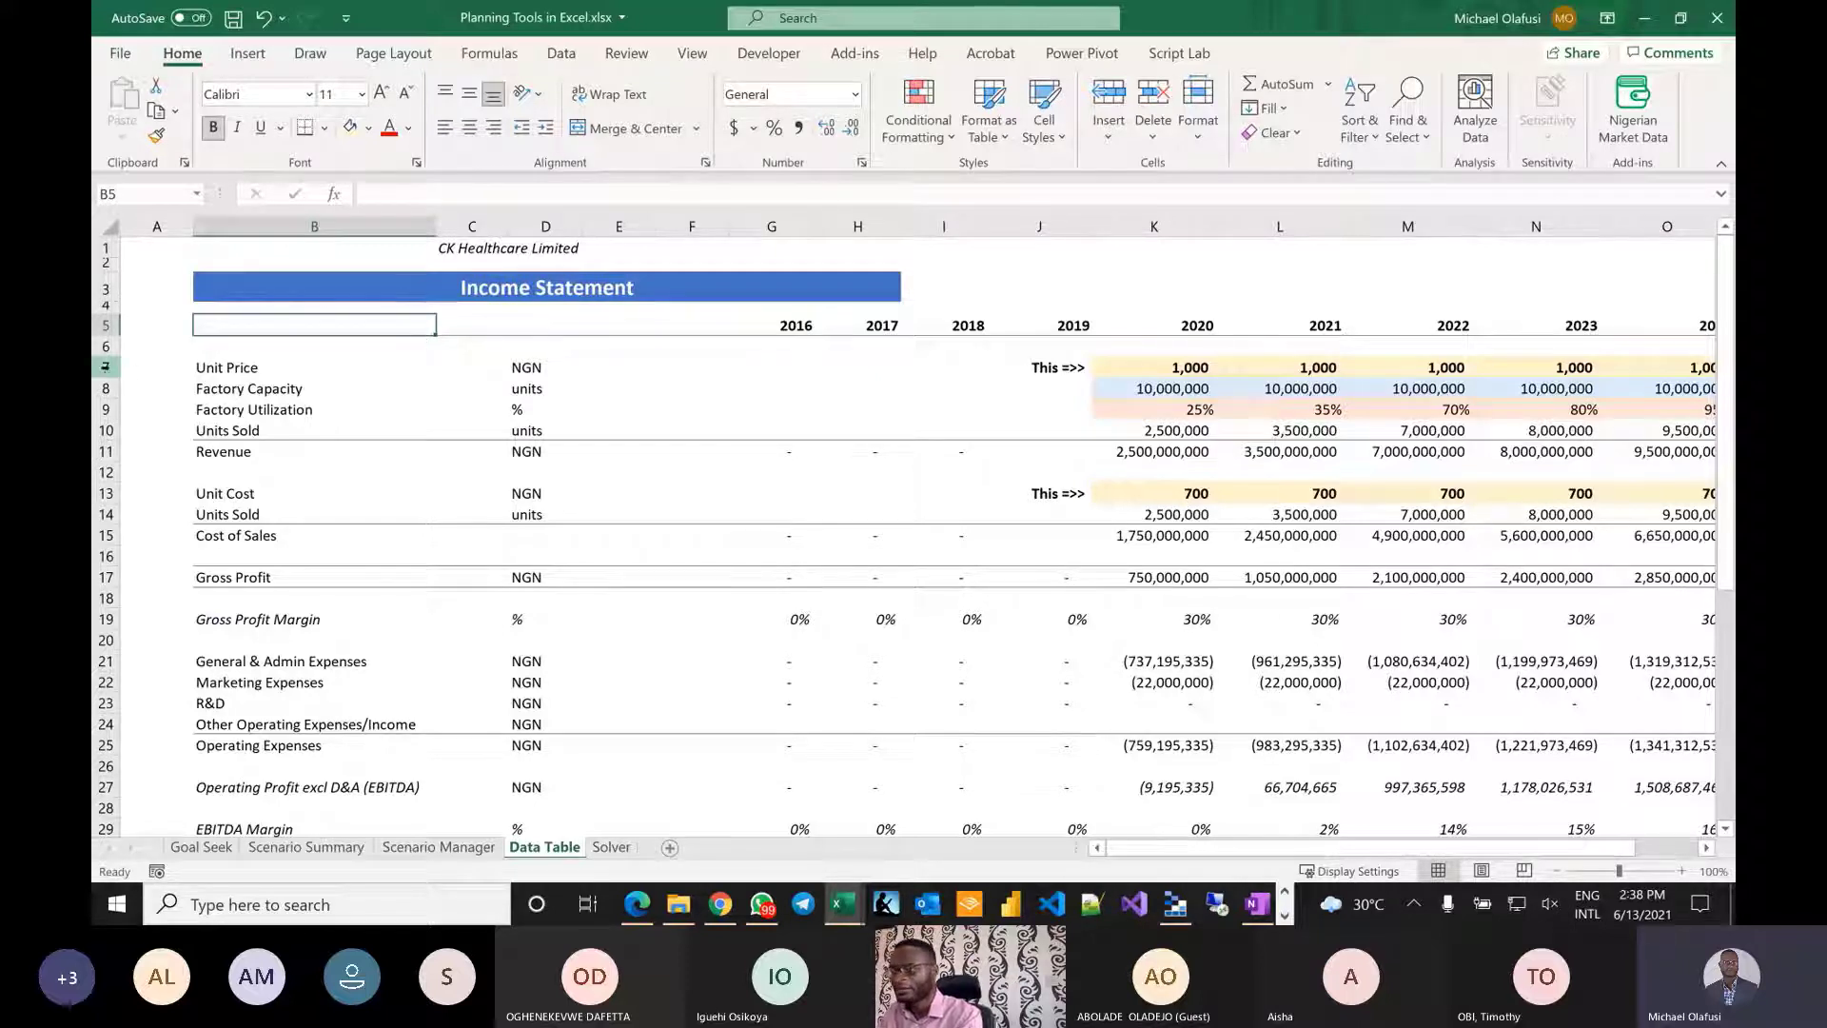
# Enter the example label Unit Price/tonne in B6 above the Unit Price row and delete it again.
pyautogui.moveTo(106, 368); pyautogui.dragTo(105, 430)
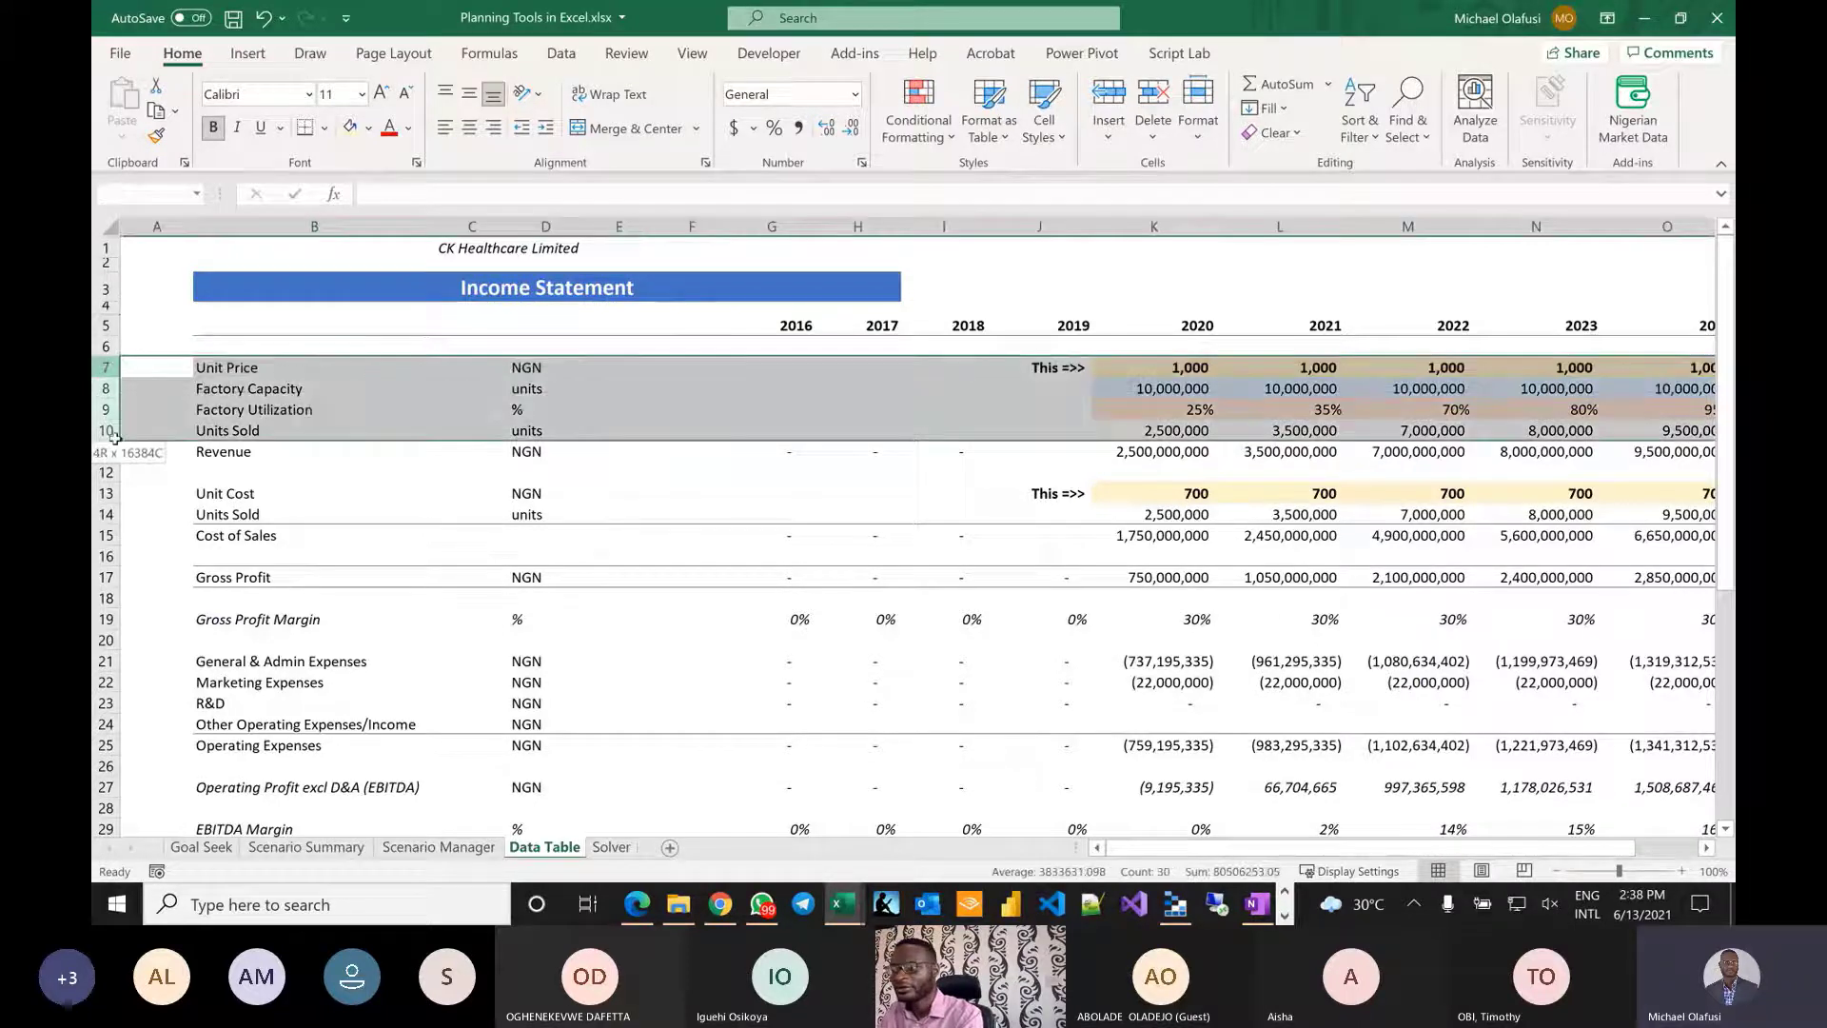
pyautogui.click(235, 343)
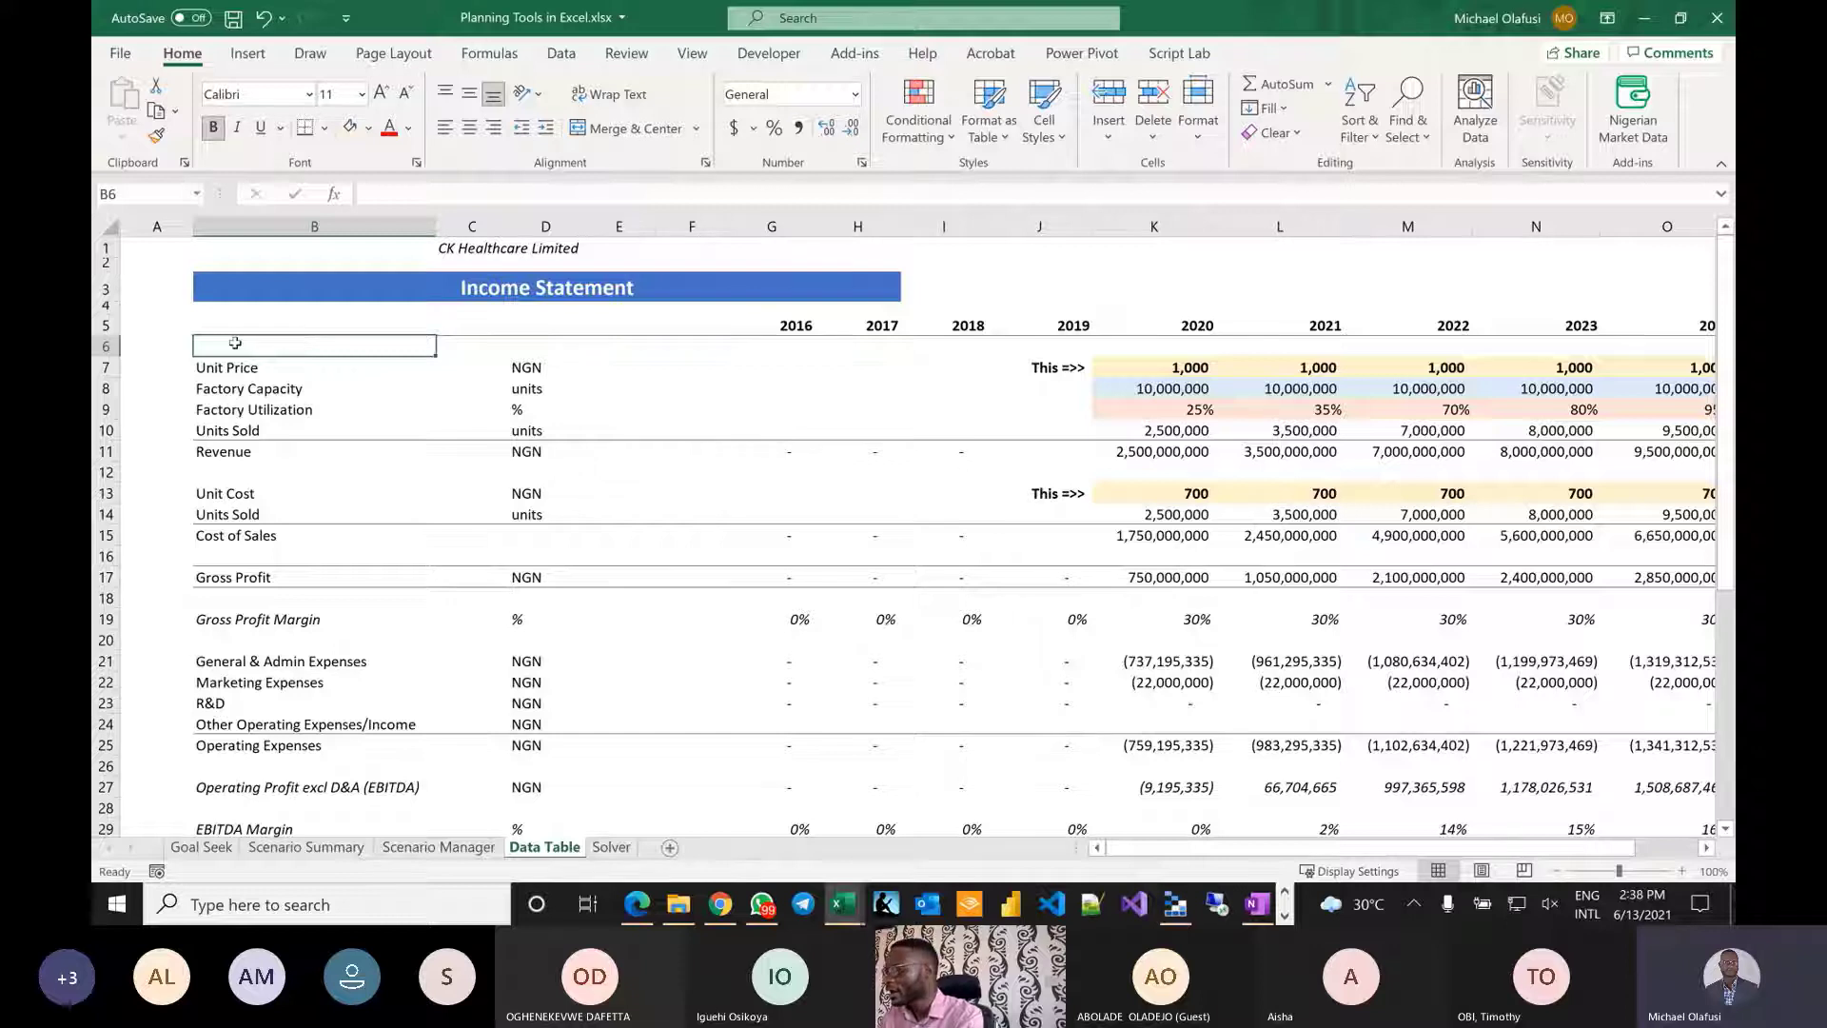
pyautogui.write('Unit P')
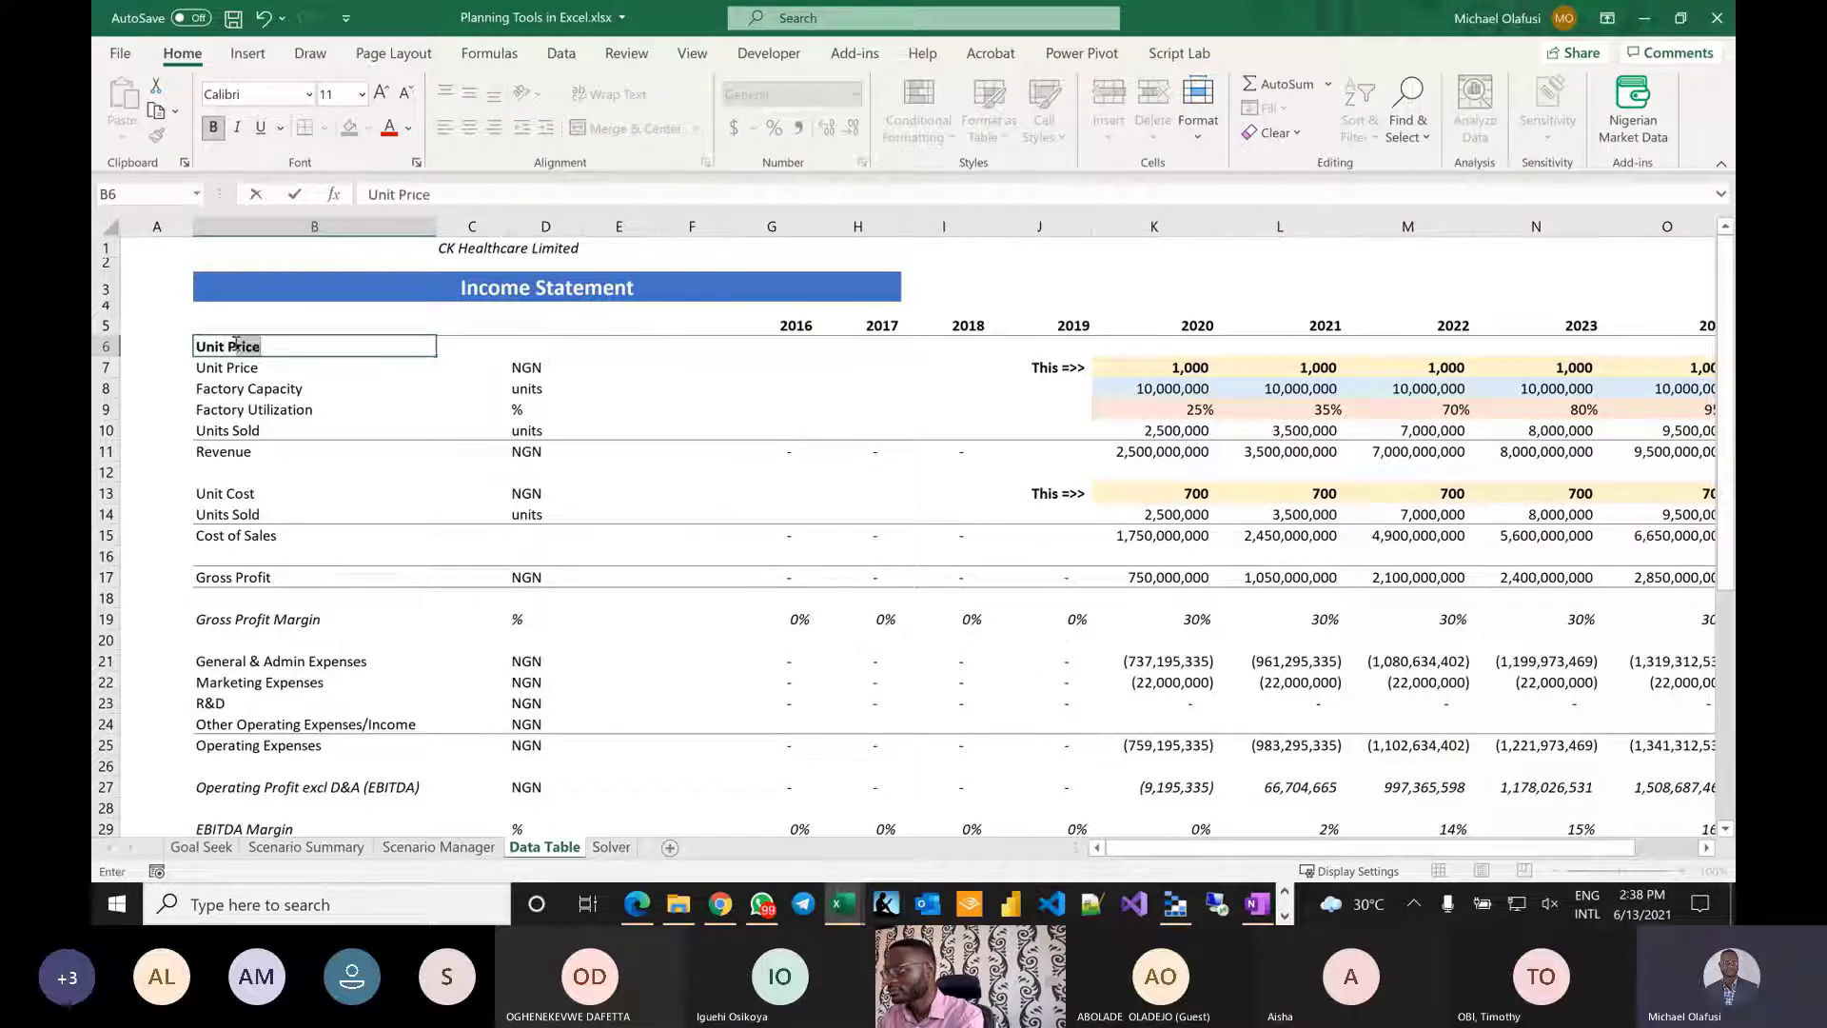
pyautogui.write('rice')
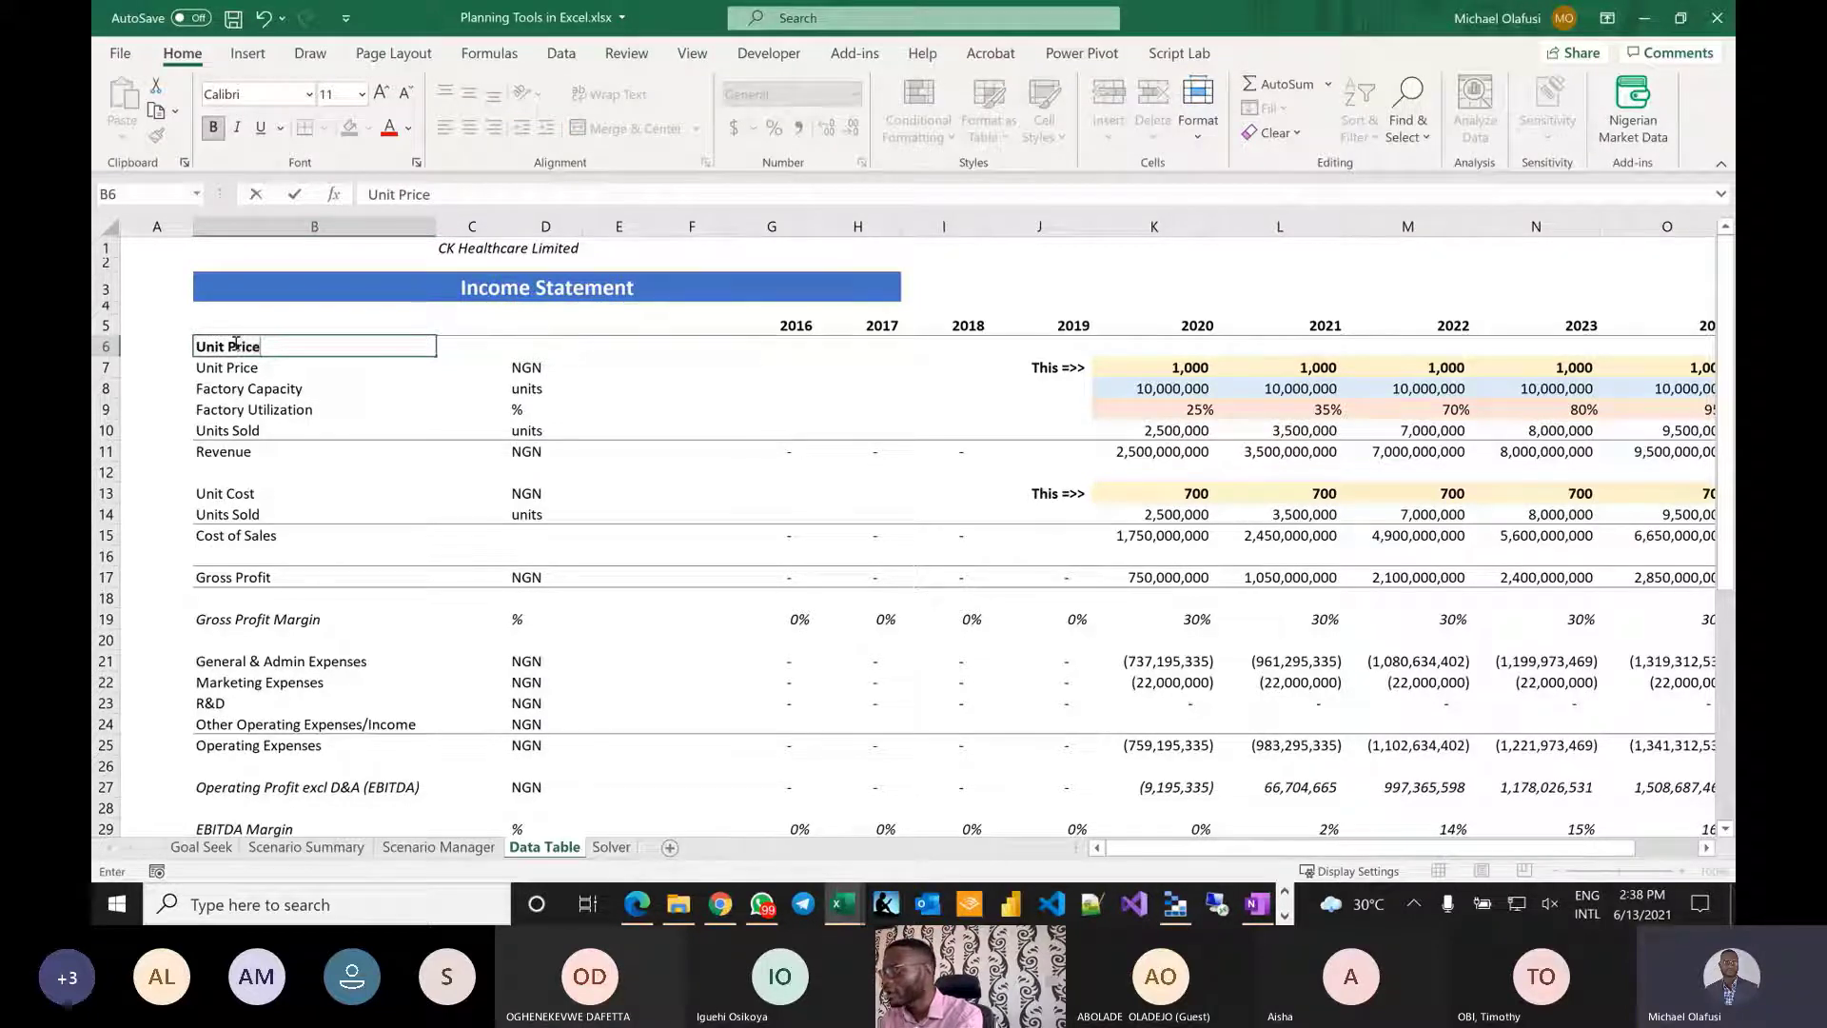
pyautogui.write('/t')
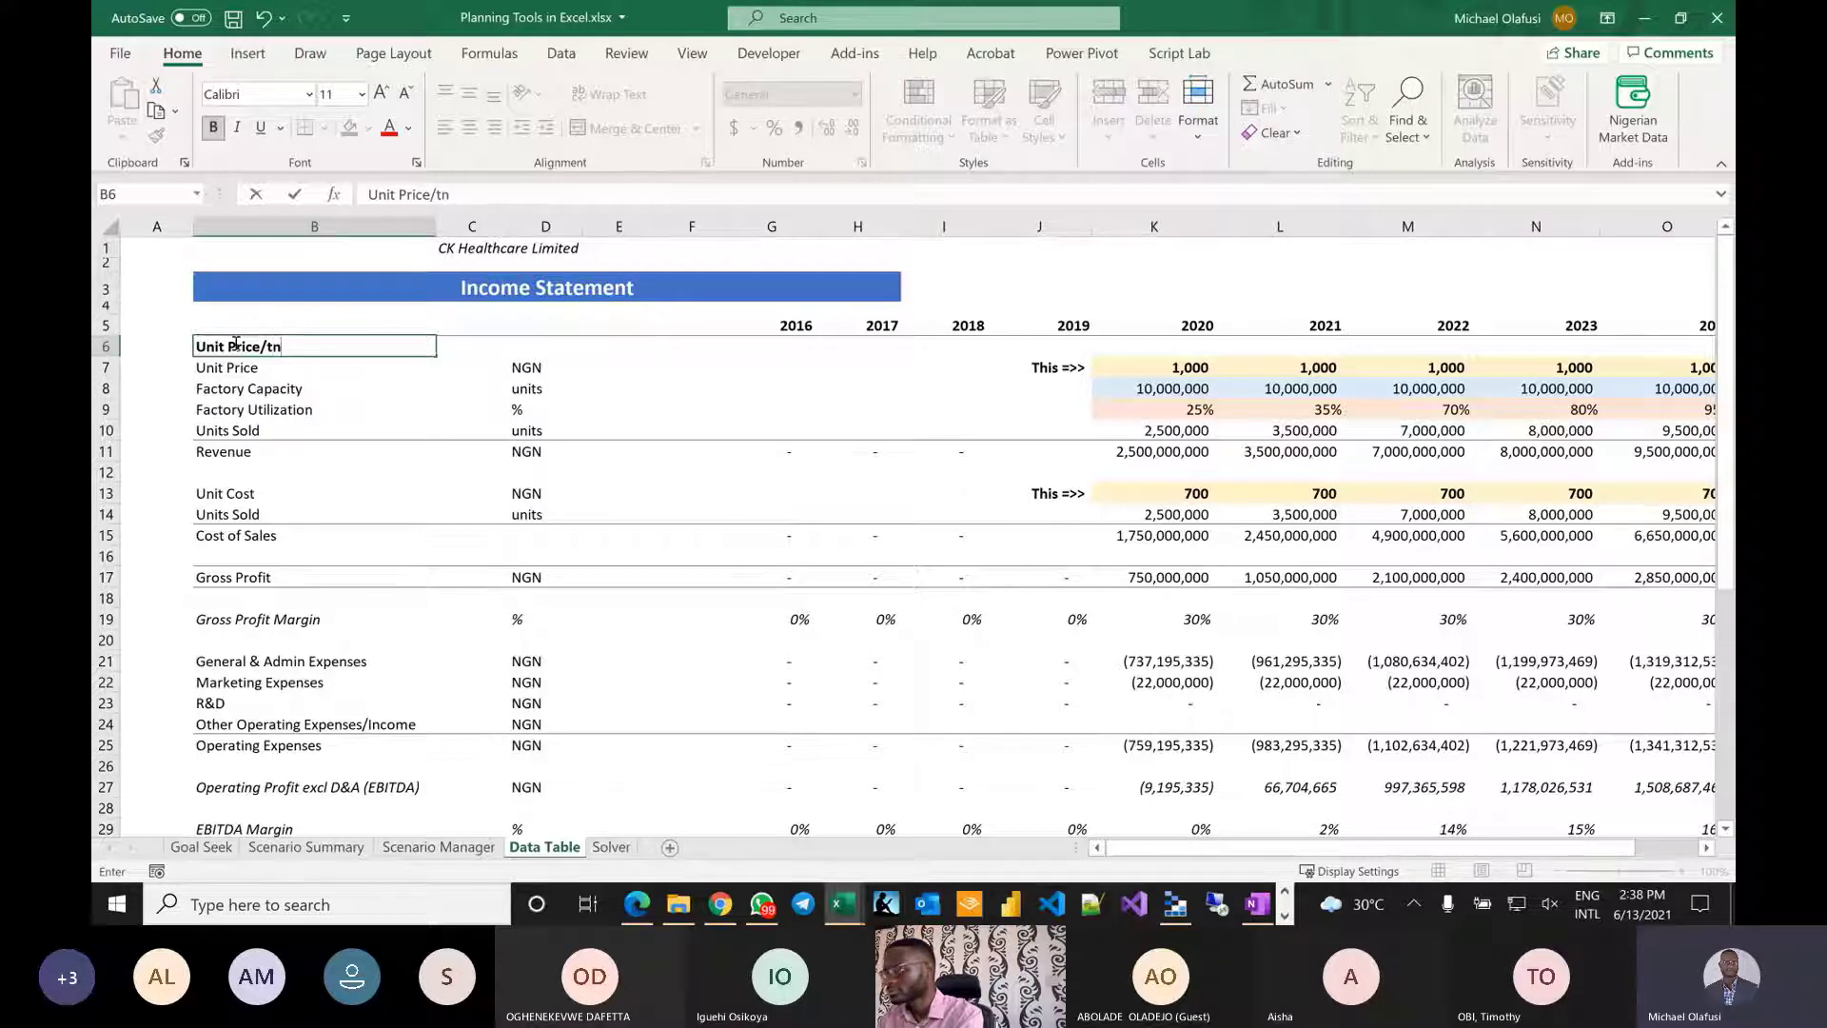
pyautogui.write('onne')
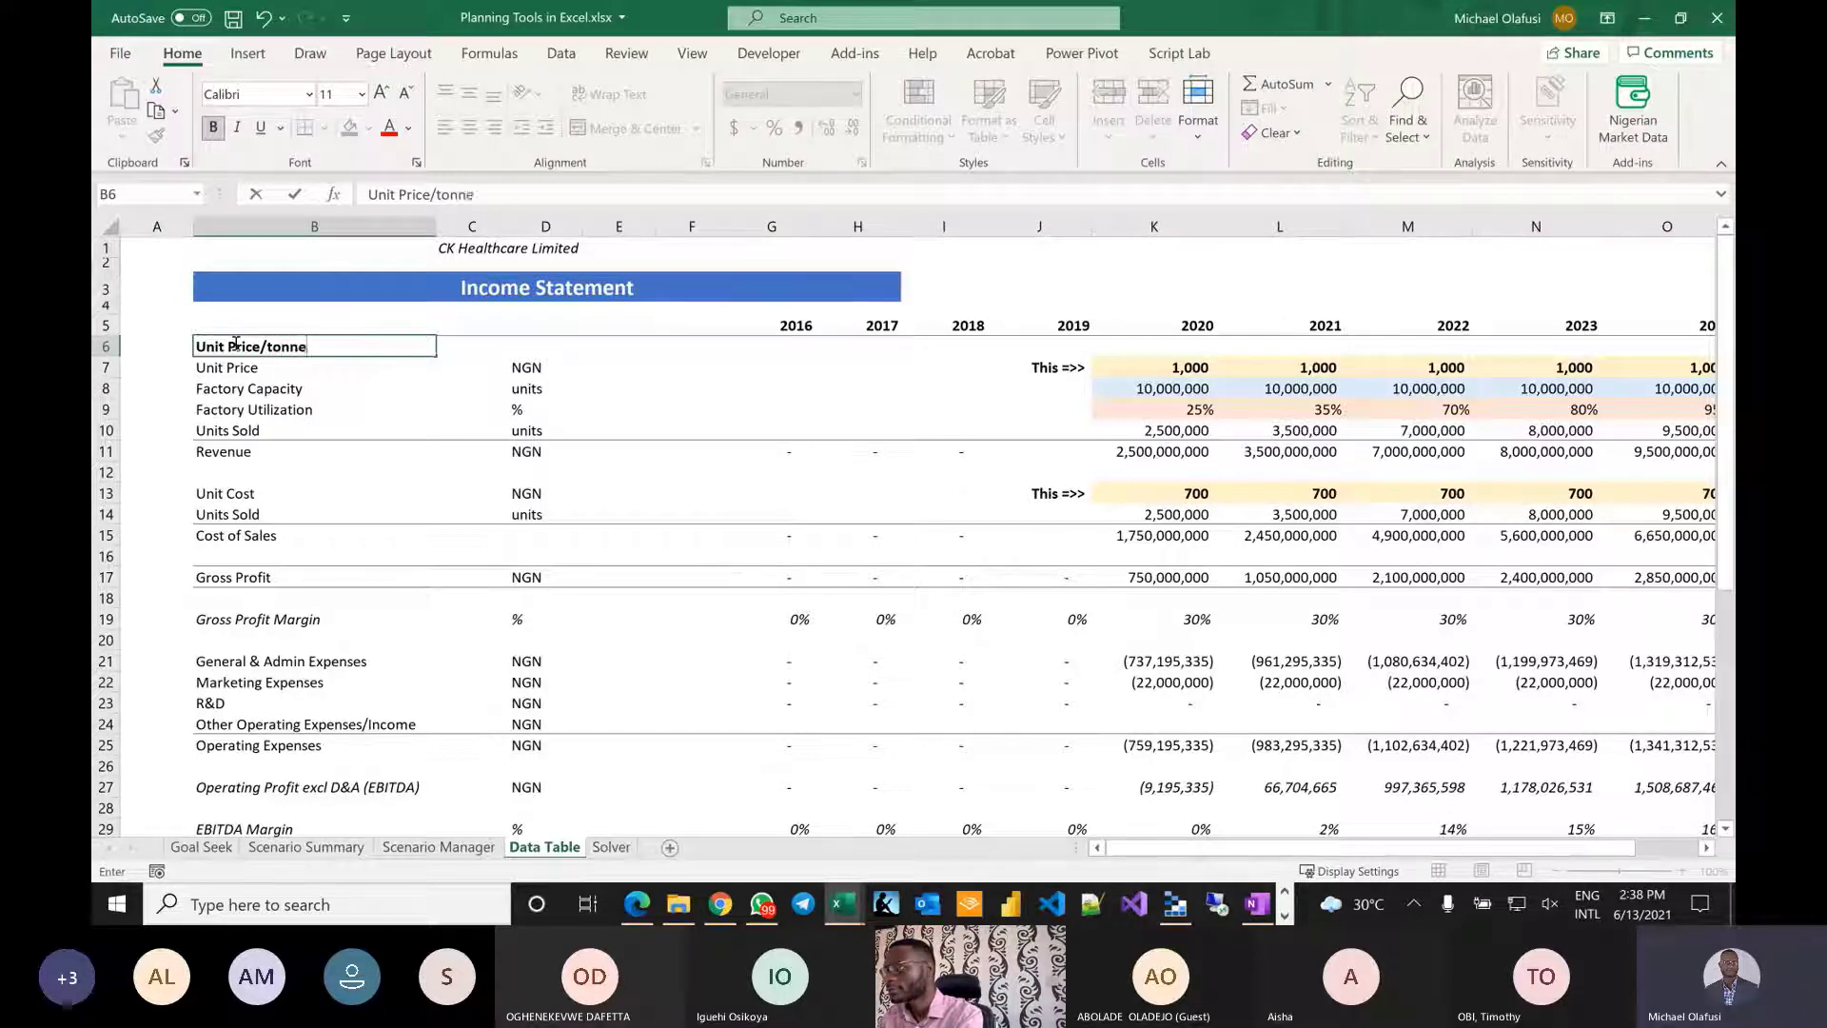
pyautogui.press('Return')
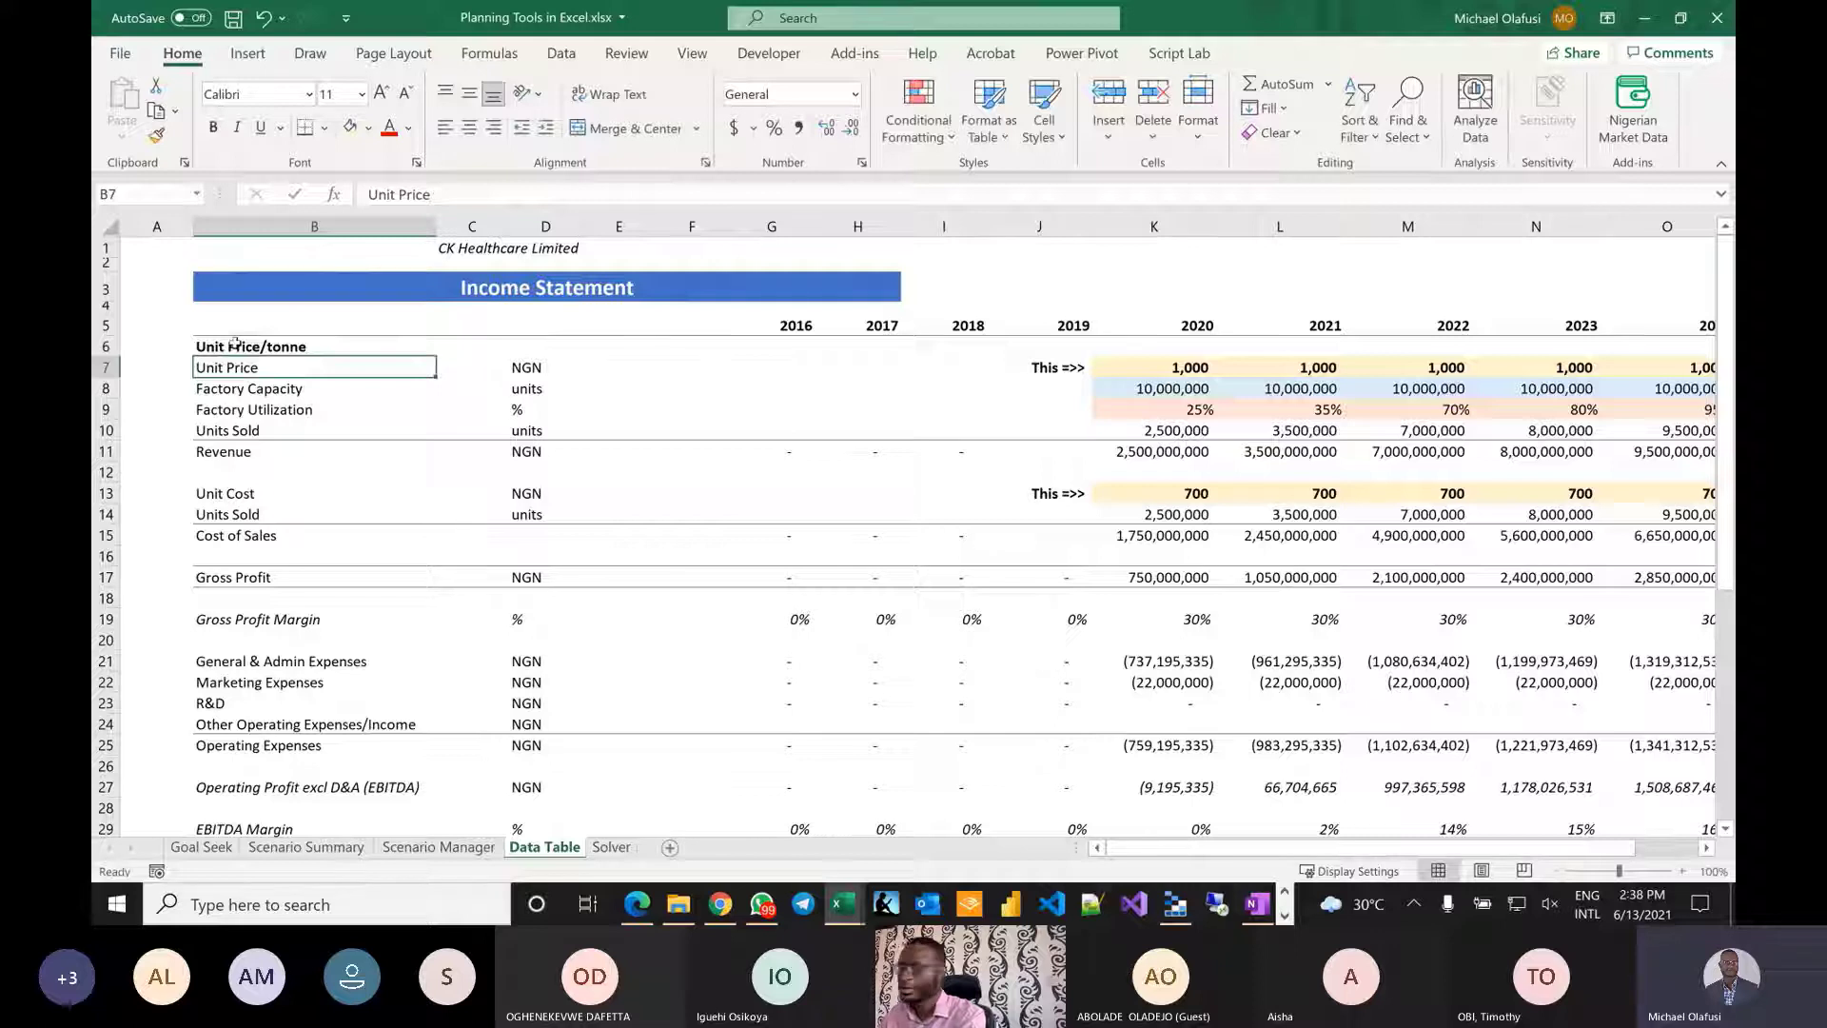
pyautogui.click(235, 344)
pyautogui.press('Delete')
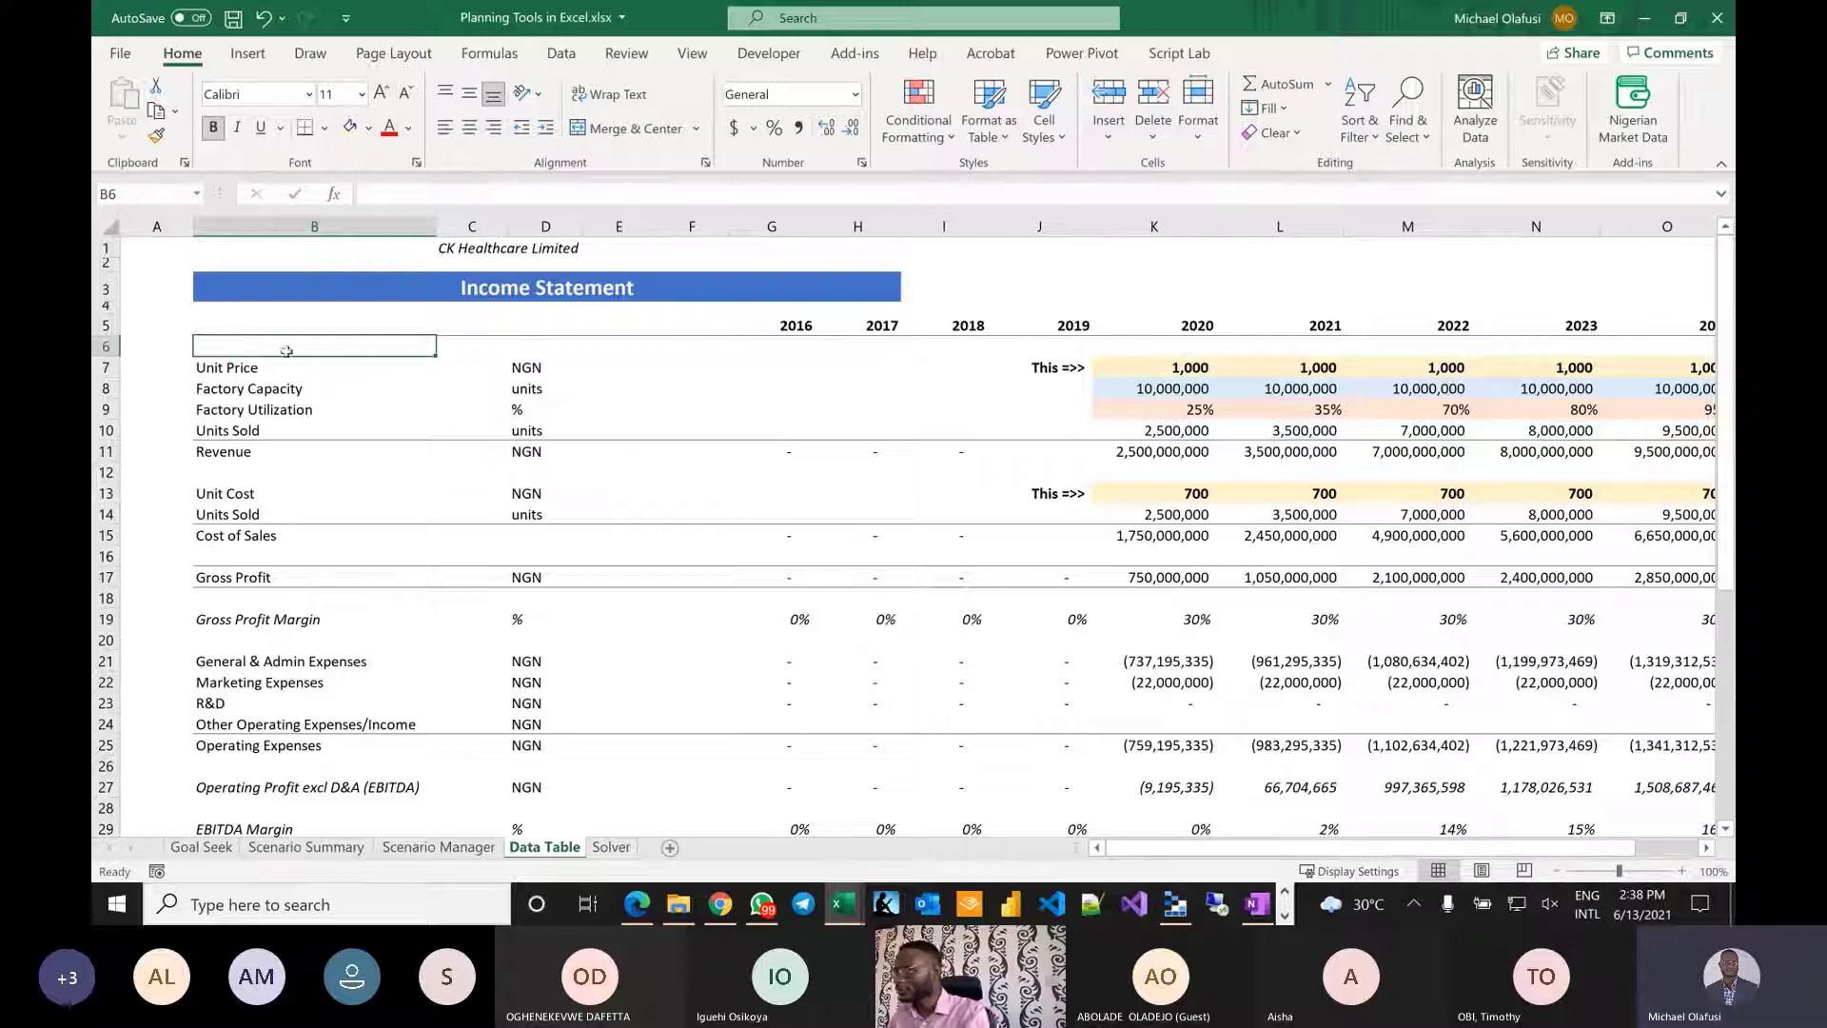
# Enter 1,200 in S11 below the 1,250 and extend the series down to 950 in S16 in steps of 50.
pyautogui.hscroll(5, 771, 442)
pyautogui.hscroll(3, 775, 445)
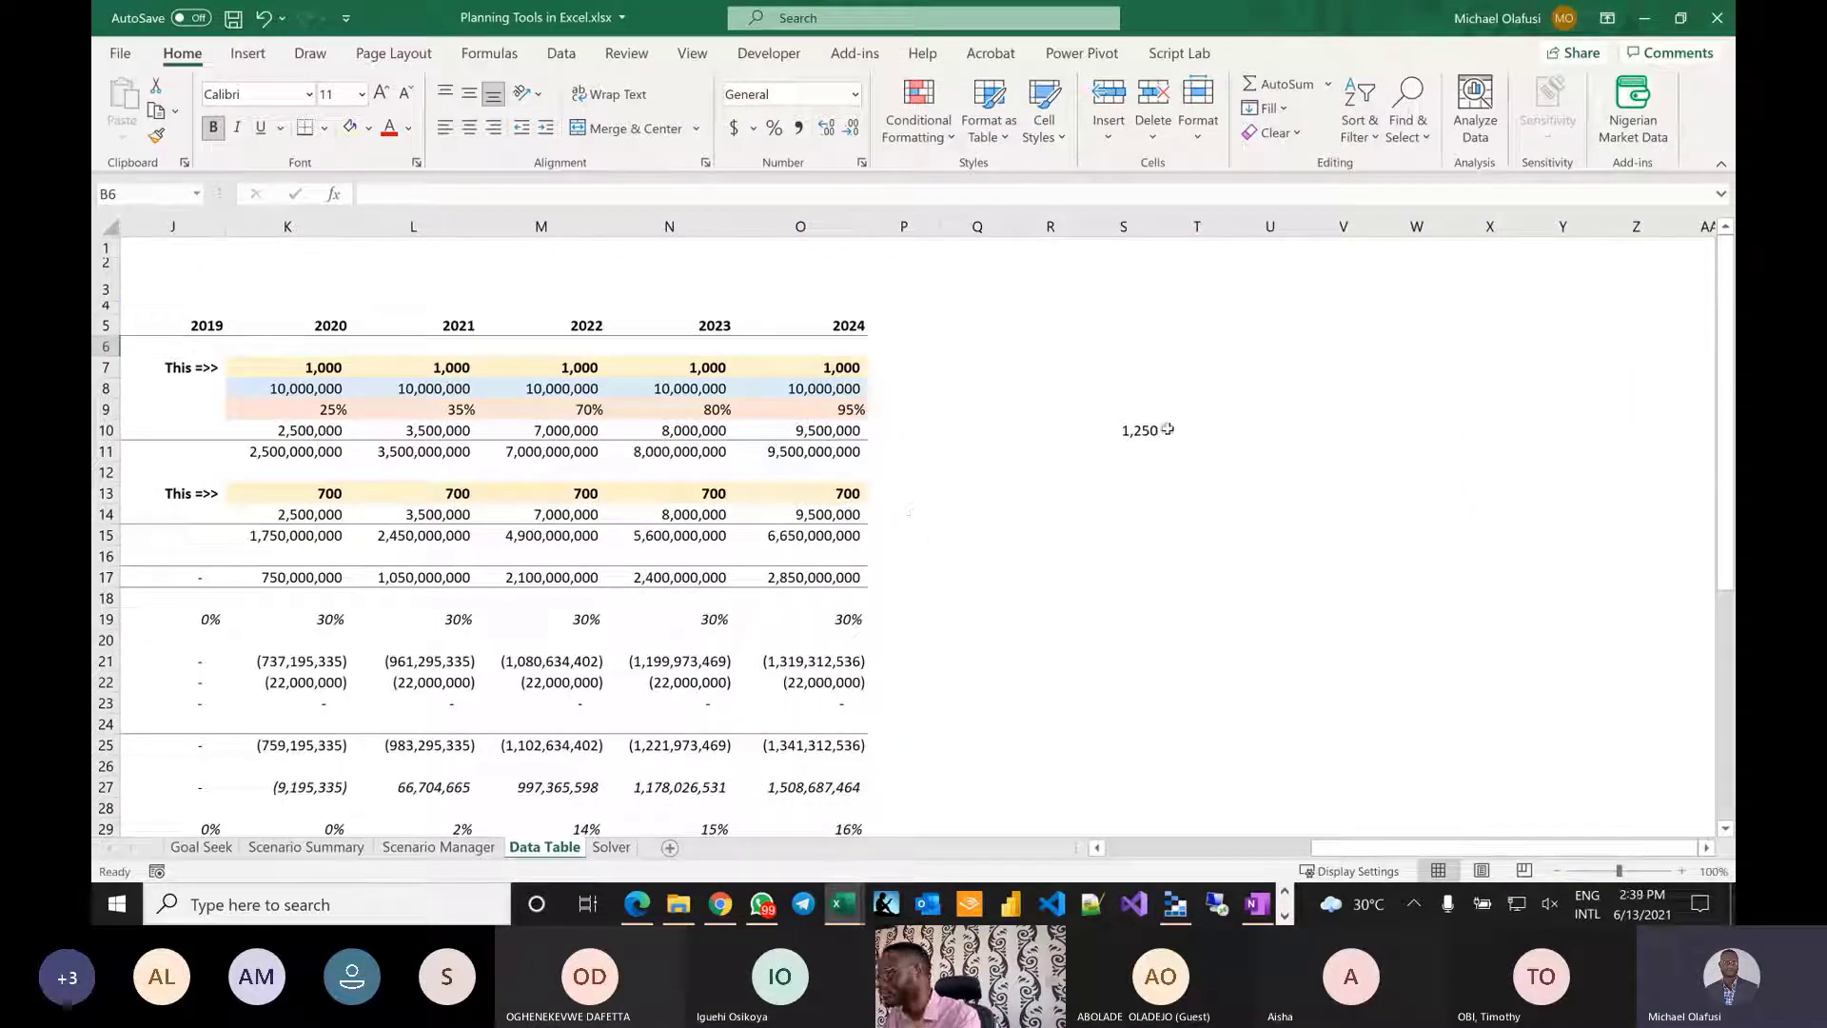
pyautogui.click(1123, 449)
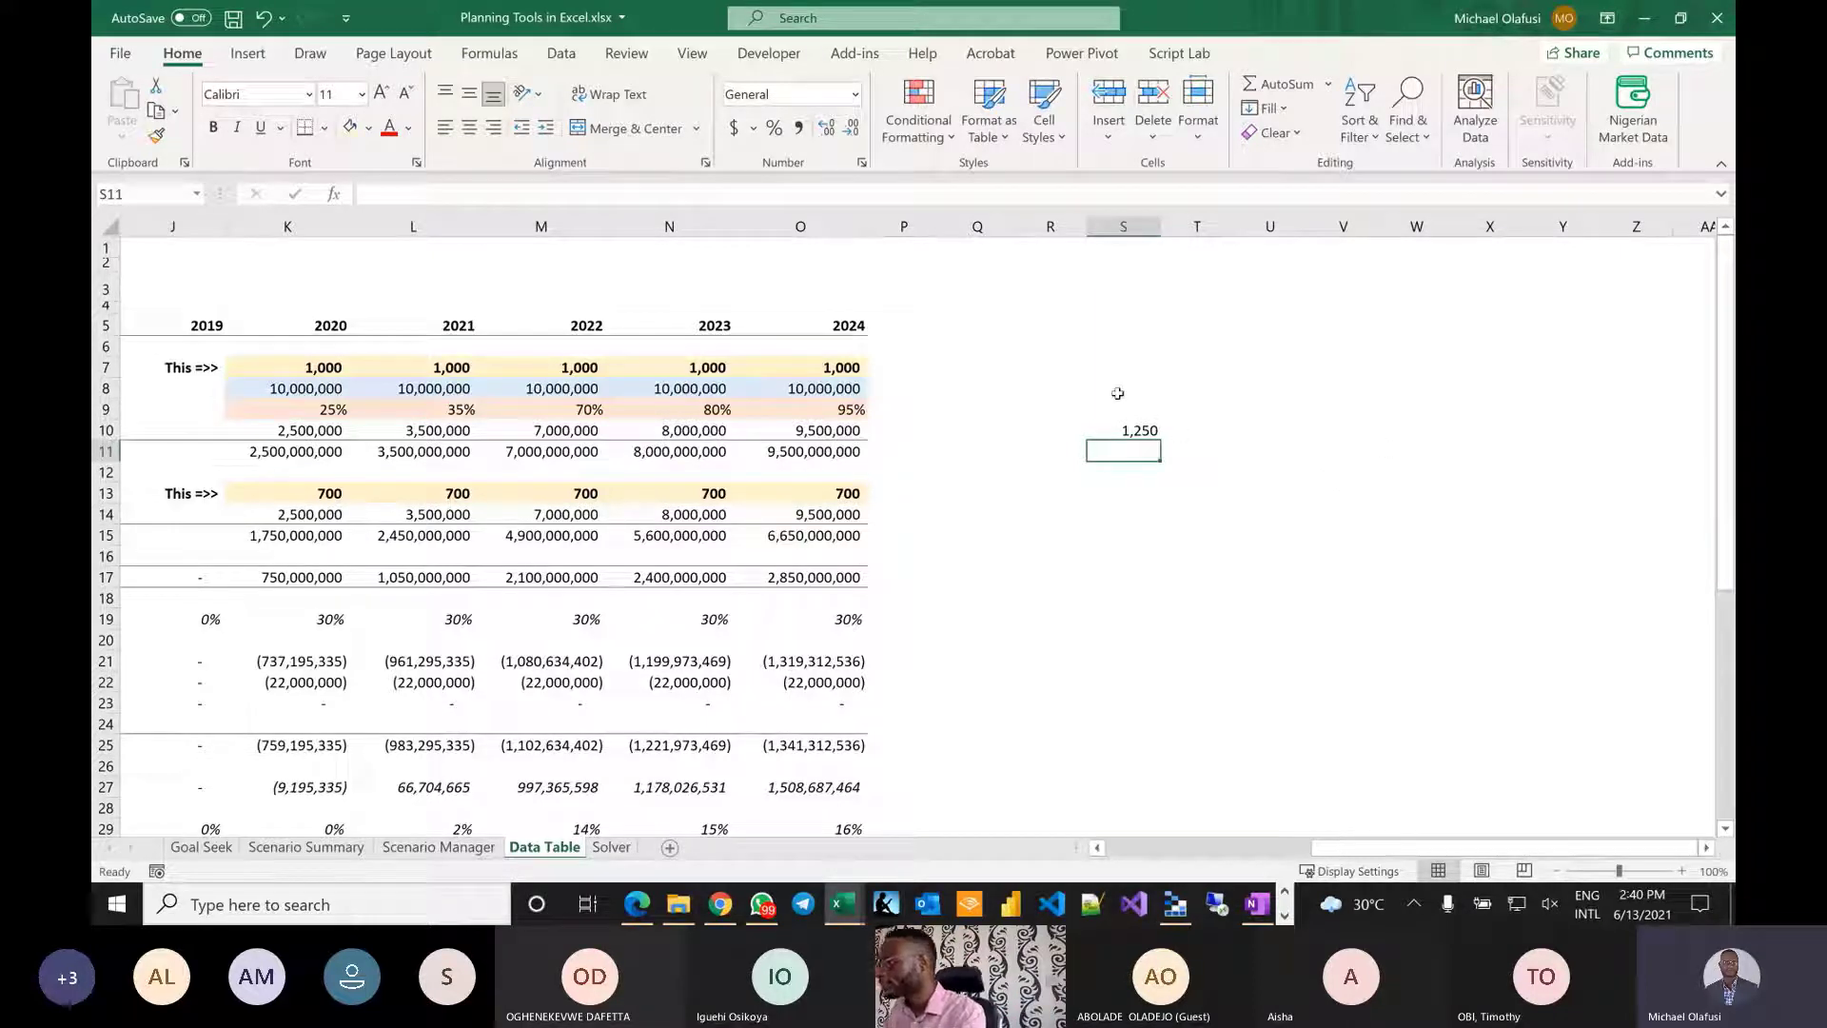
pyautogui.write('1200')
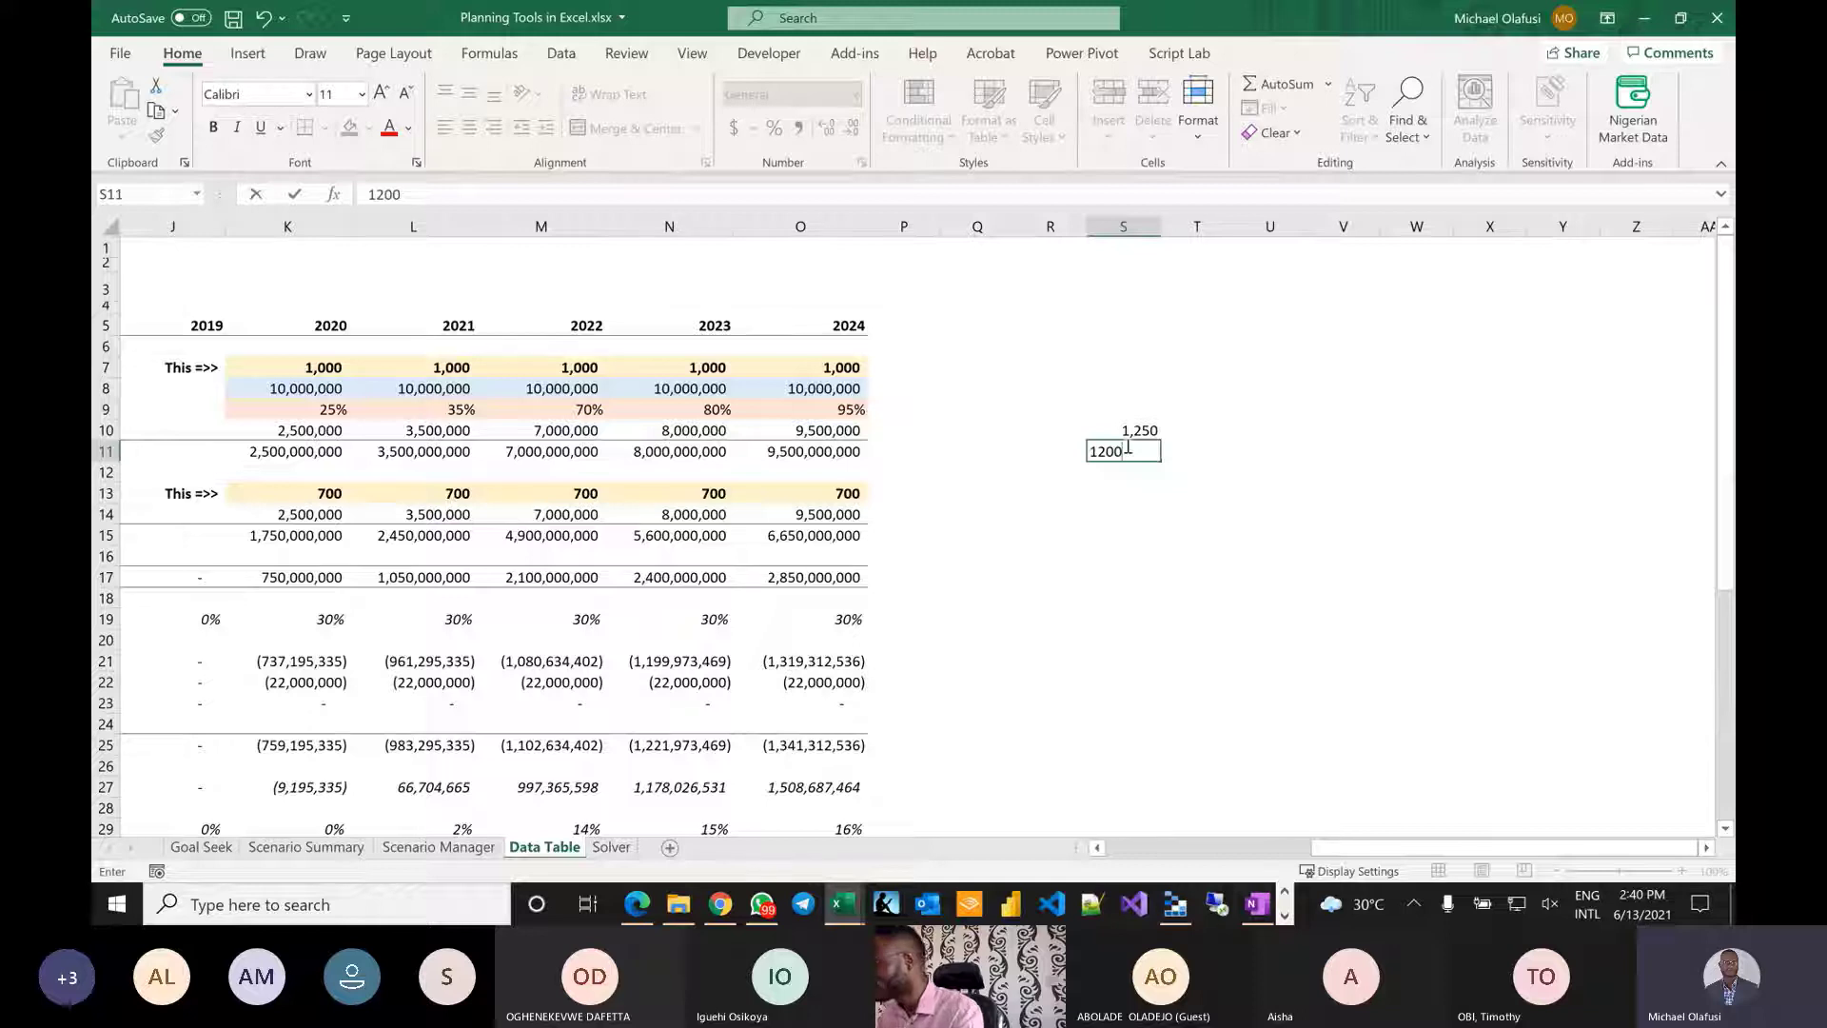
pyautogui.press('Return')
pyautogui.doubleClick(1137, 449)
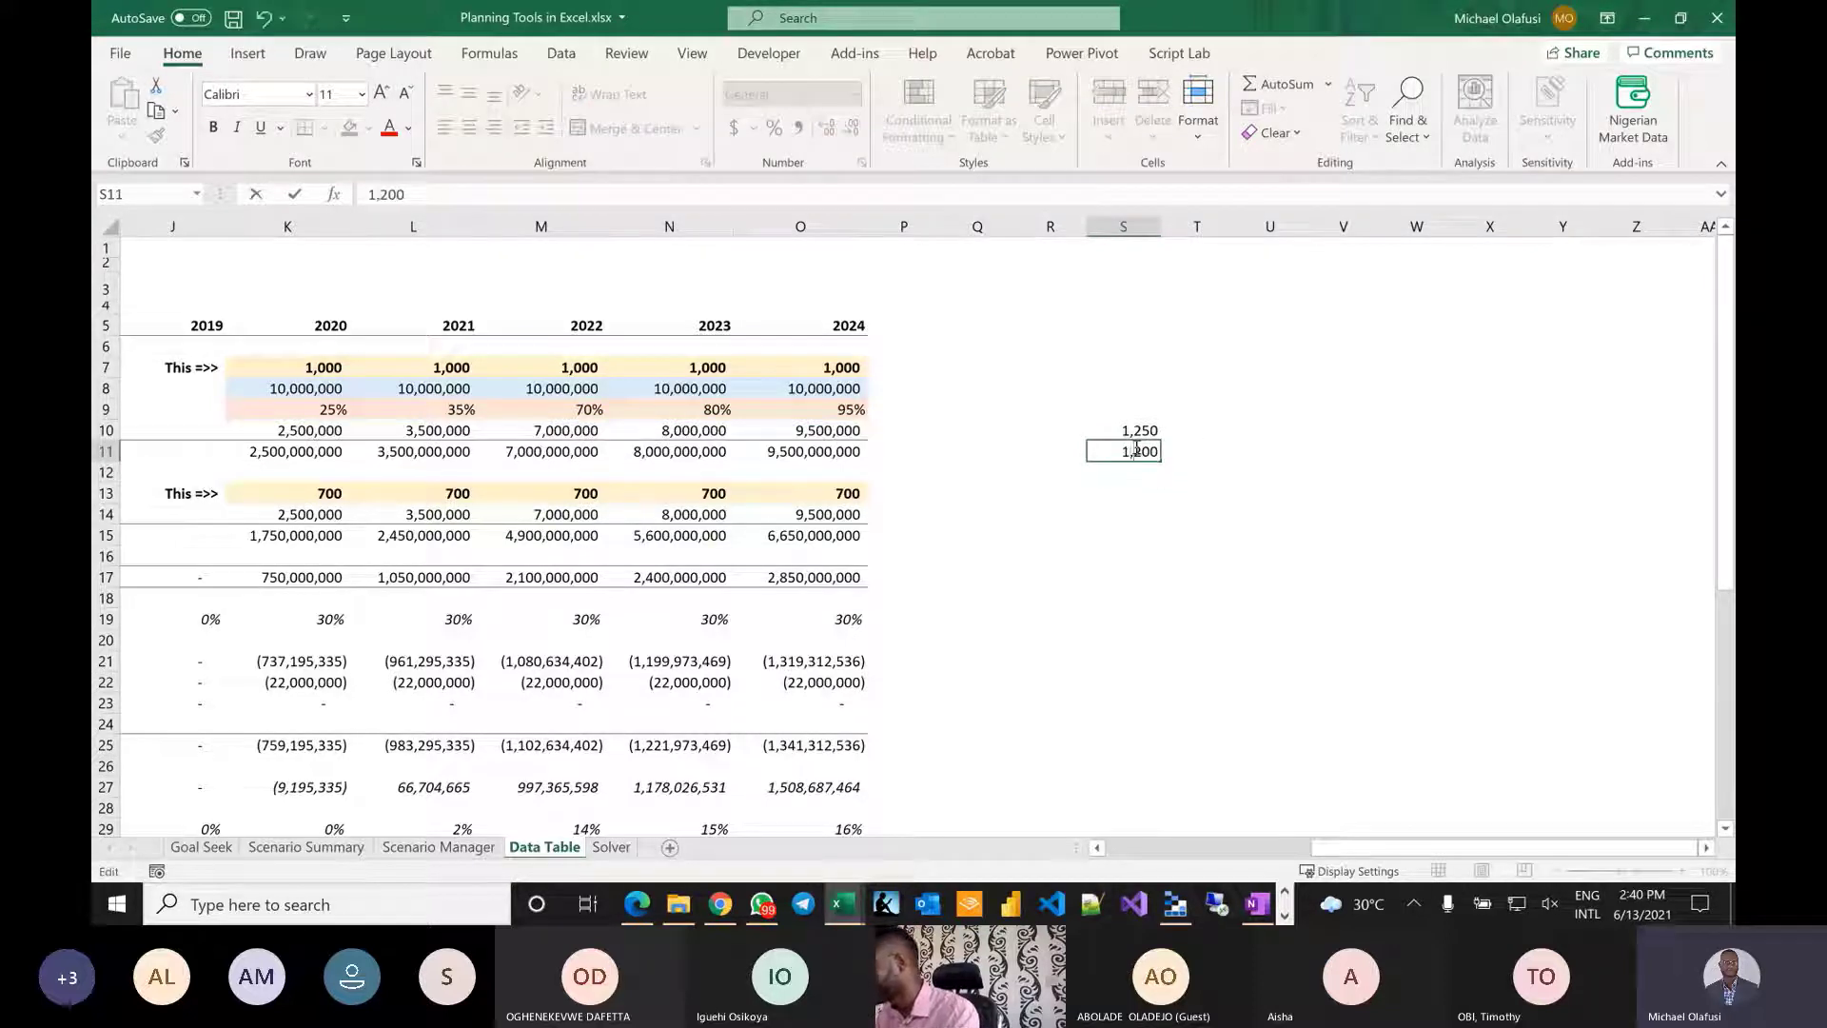
pyautogui.press('Escape')
pyautogui.moveTo(1129, 433); pyautogui.dragTo(1148, 574)
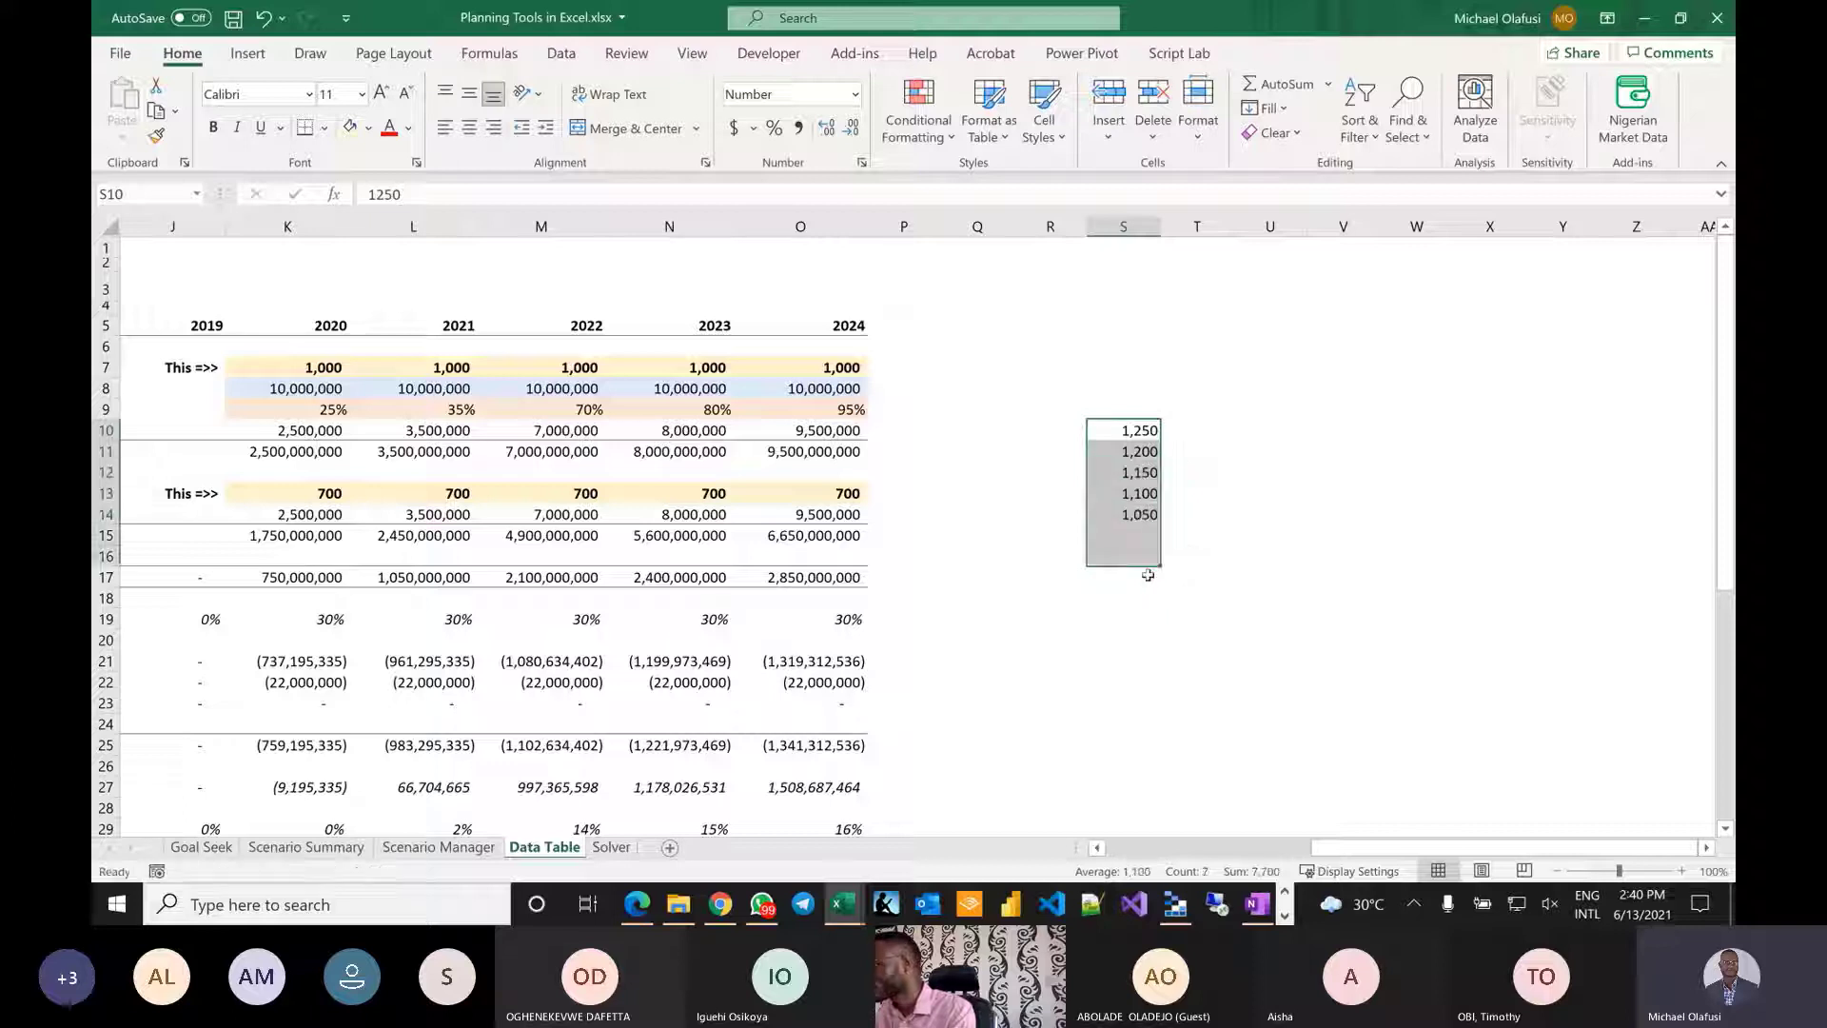
pyautogui.click(1123, 410)
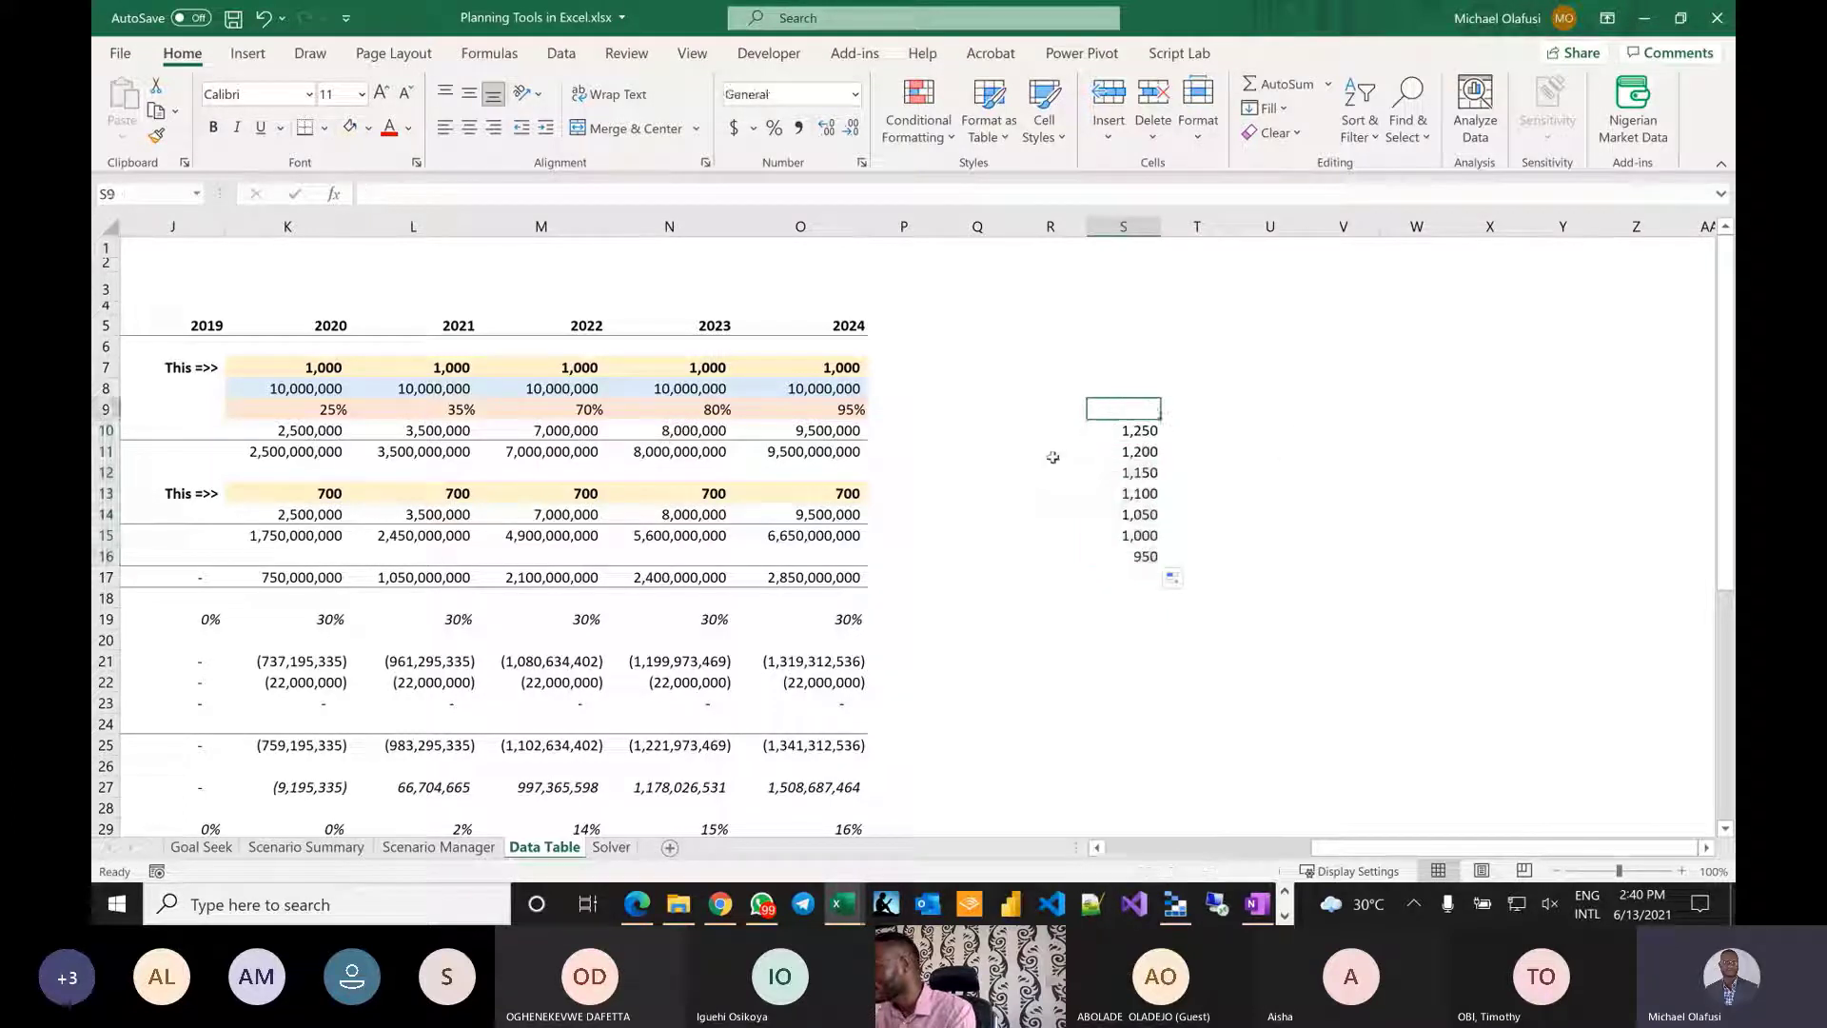
# Label the price series by entering Price in R11.
pyautogui.click(1051, 452)
pyautogui.write('Price')
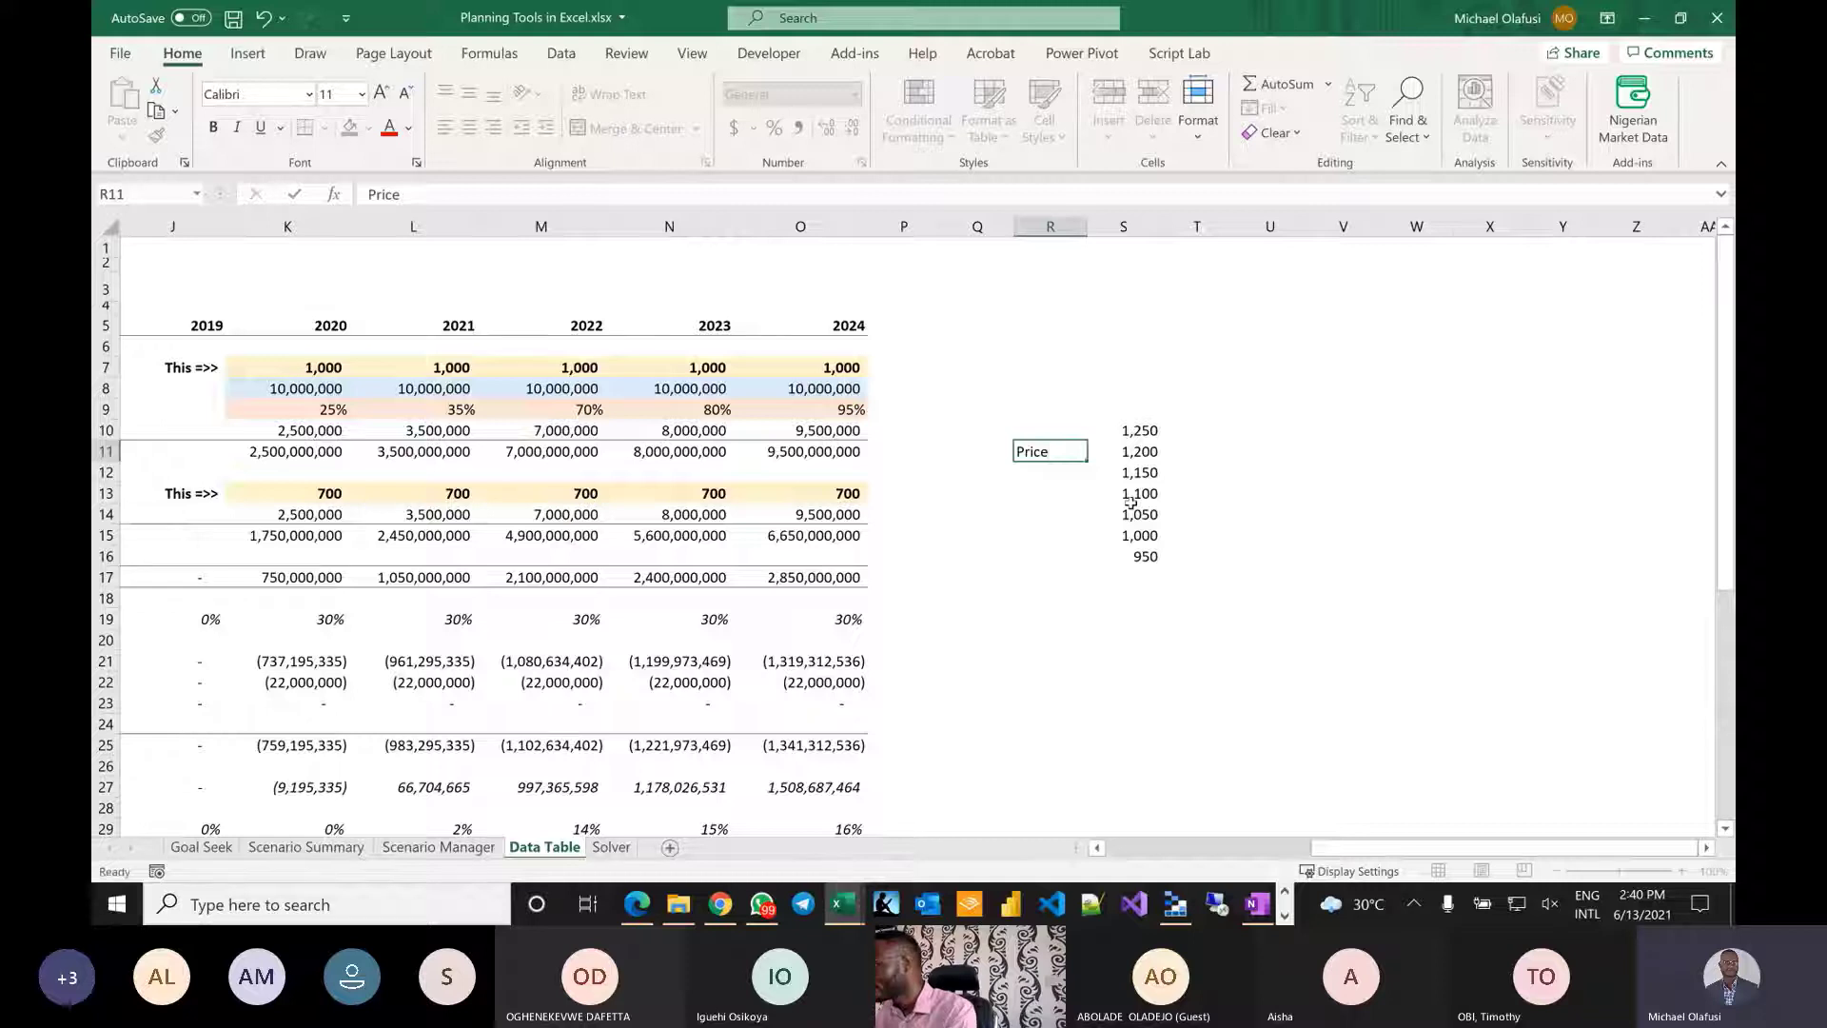
pyautogui.press('Return')
# Enter 650 in T9 and 660 in U9 to start a horizontal series above and beside the price values.
pyautogui.click(1142, 409)
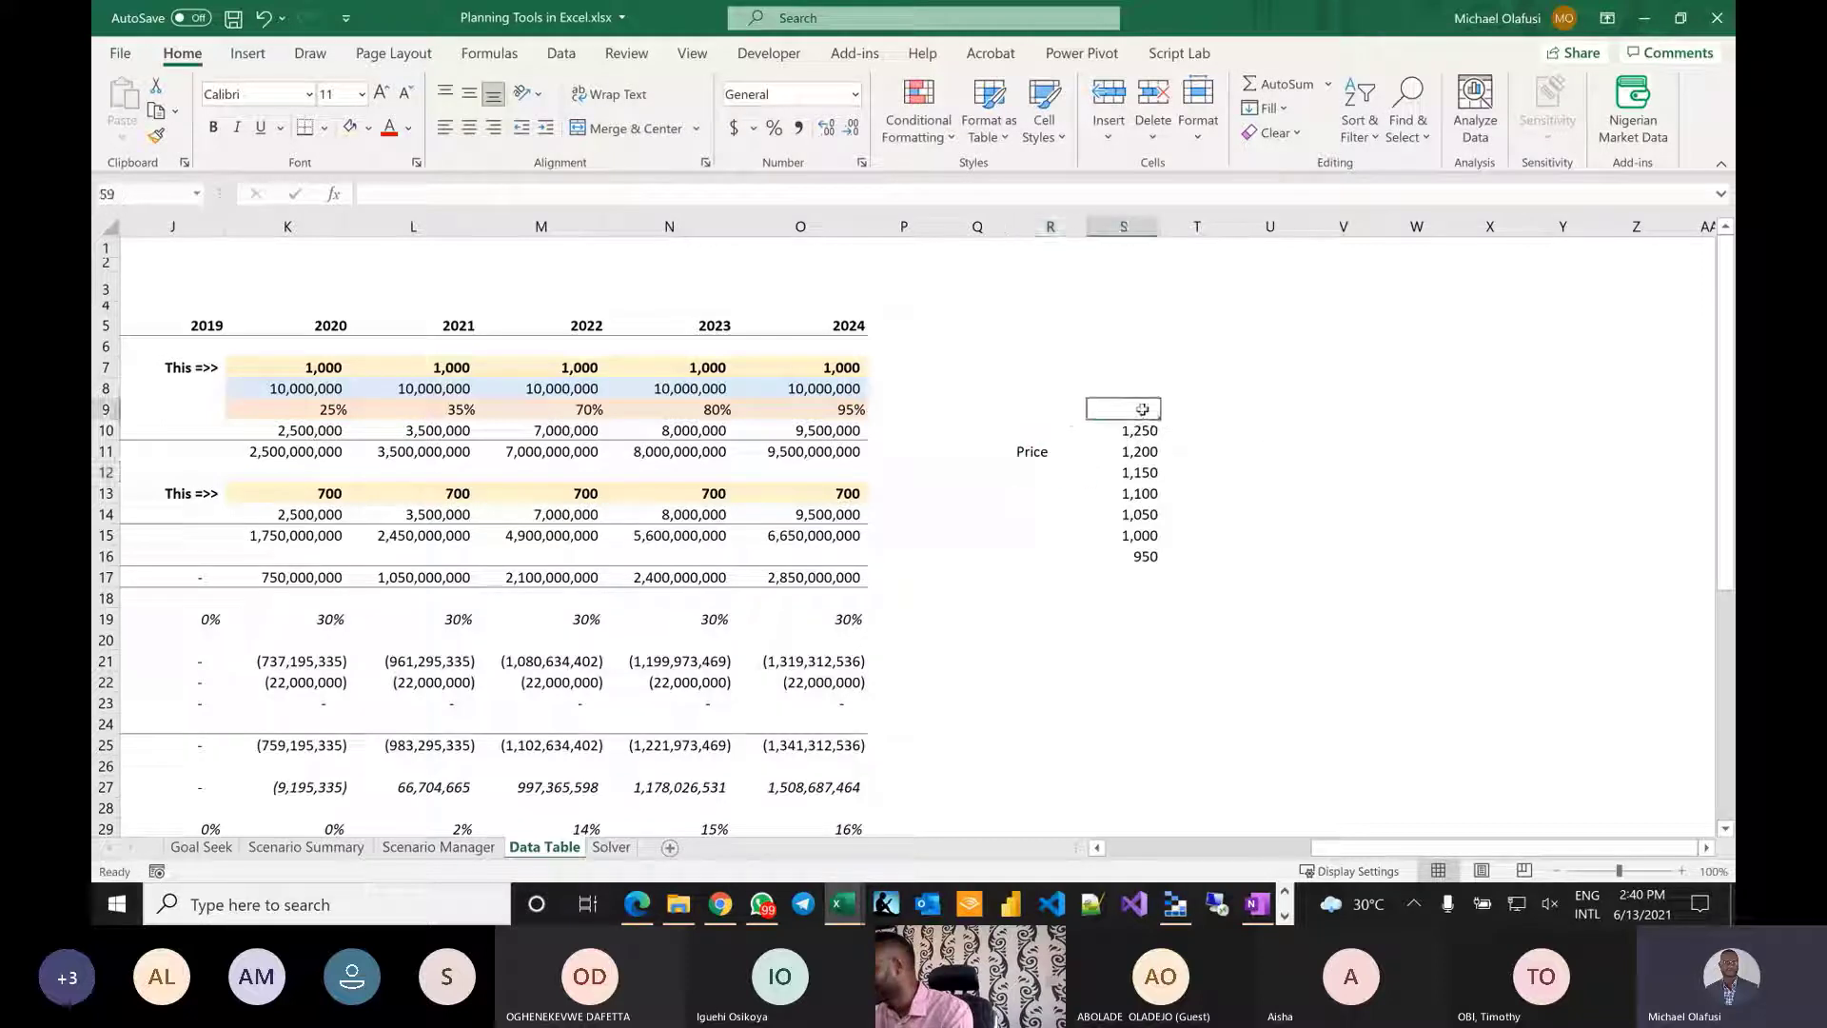
pyautogui.press('Right')
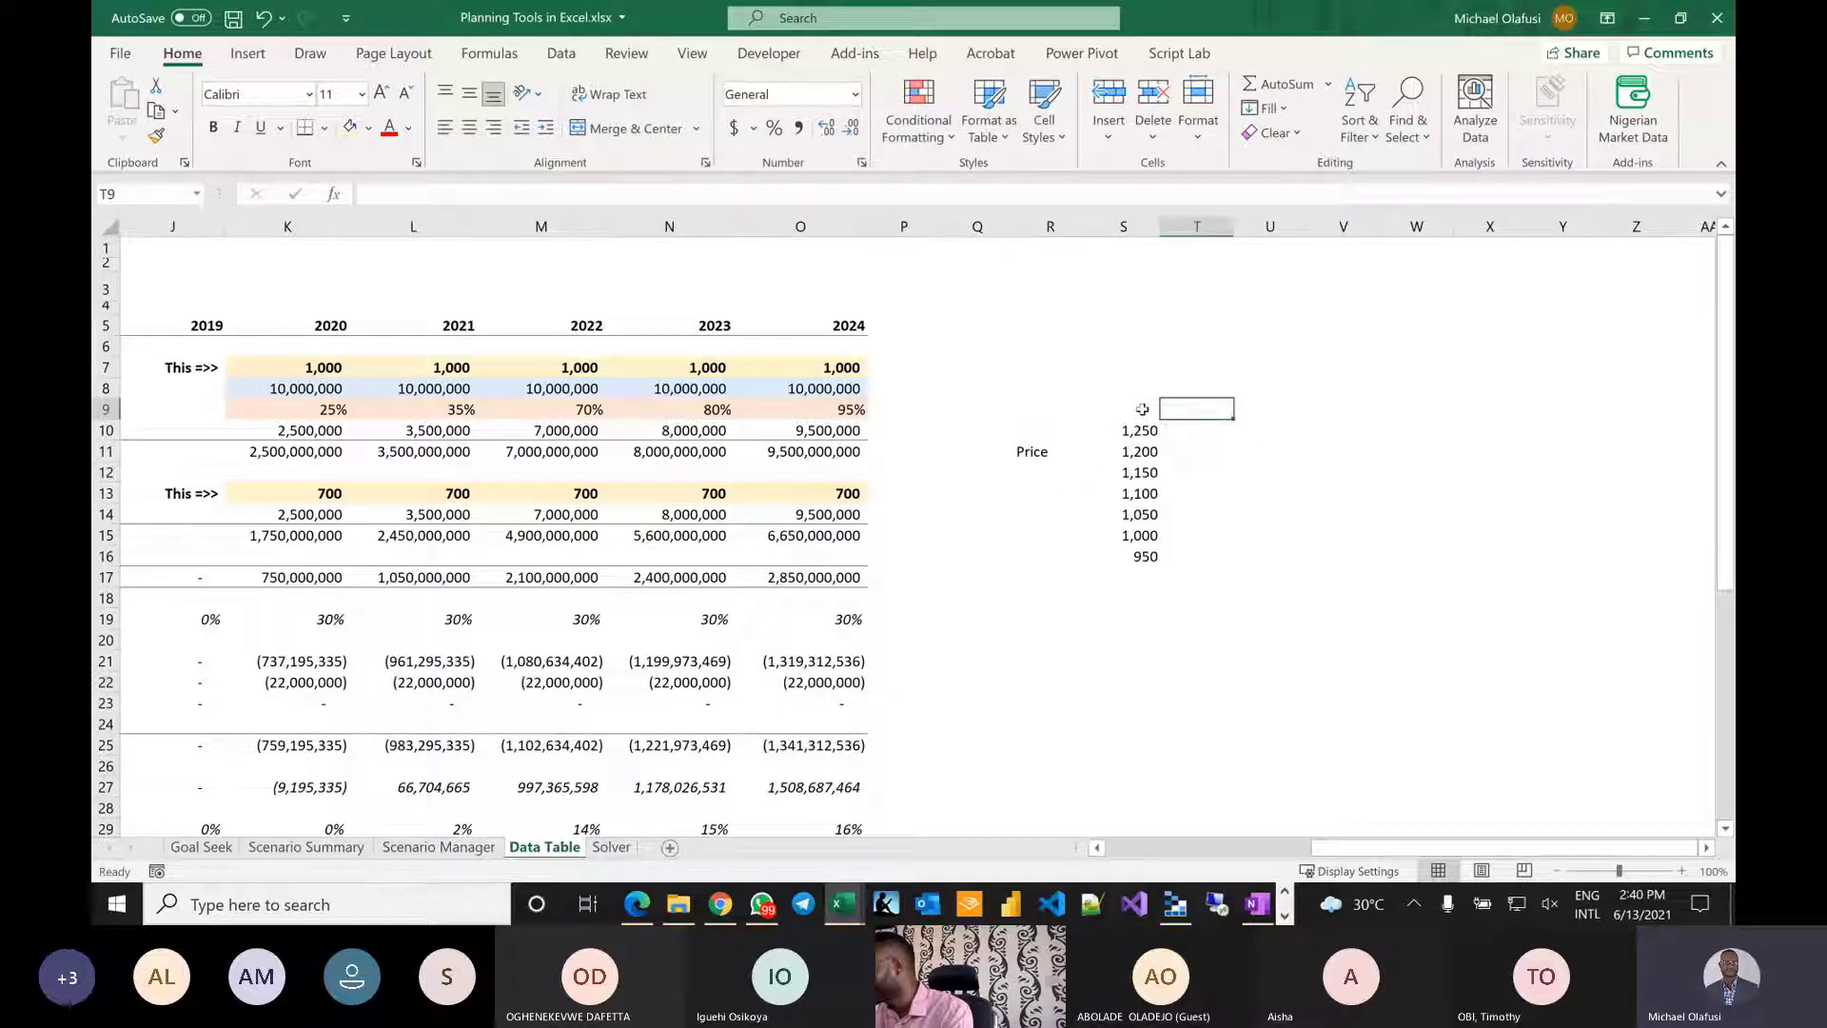
pyautogui.hscroll(-5, 1141, 409)
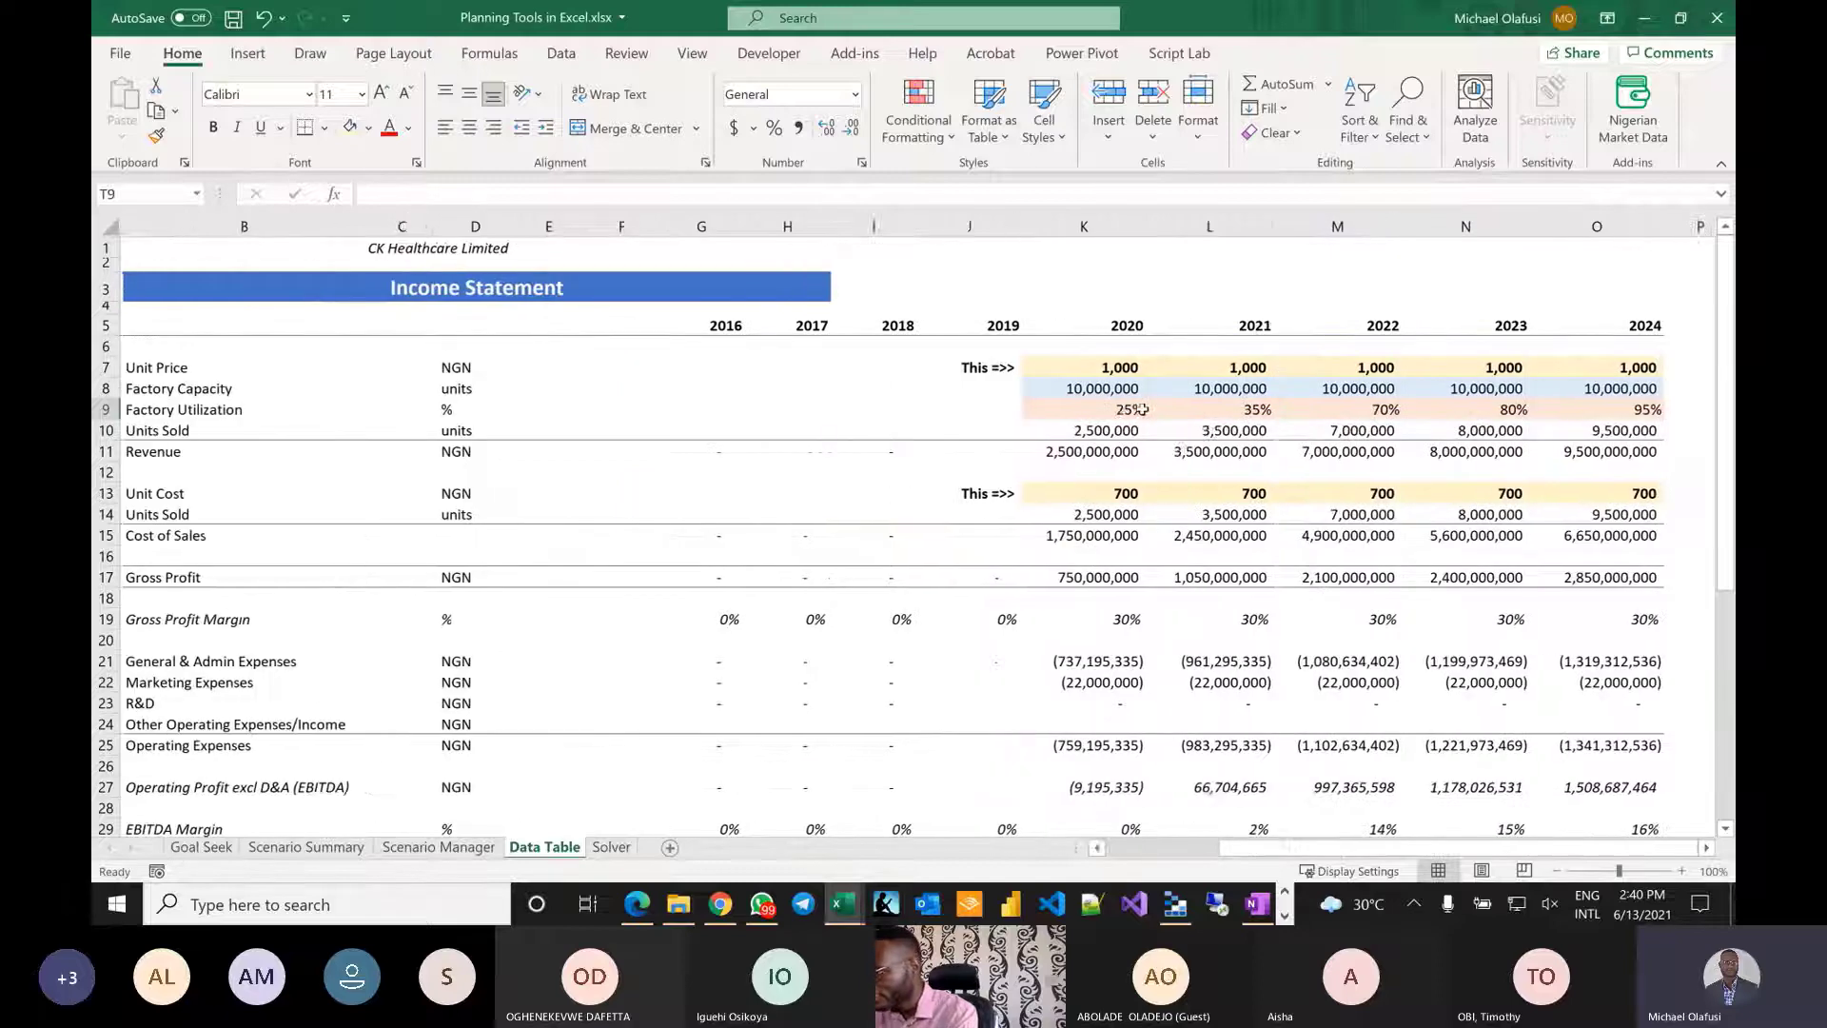
pyautogui.hscroll(5, 1141, 409)
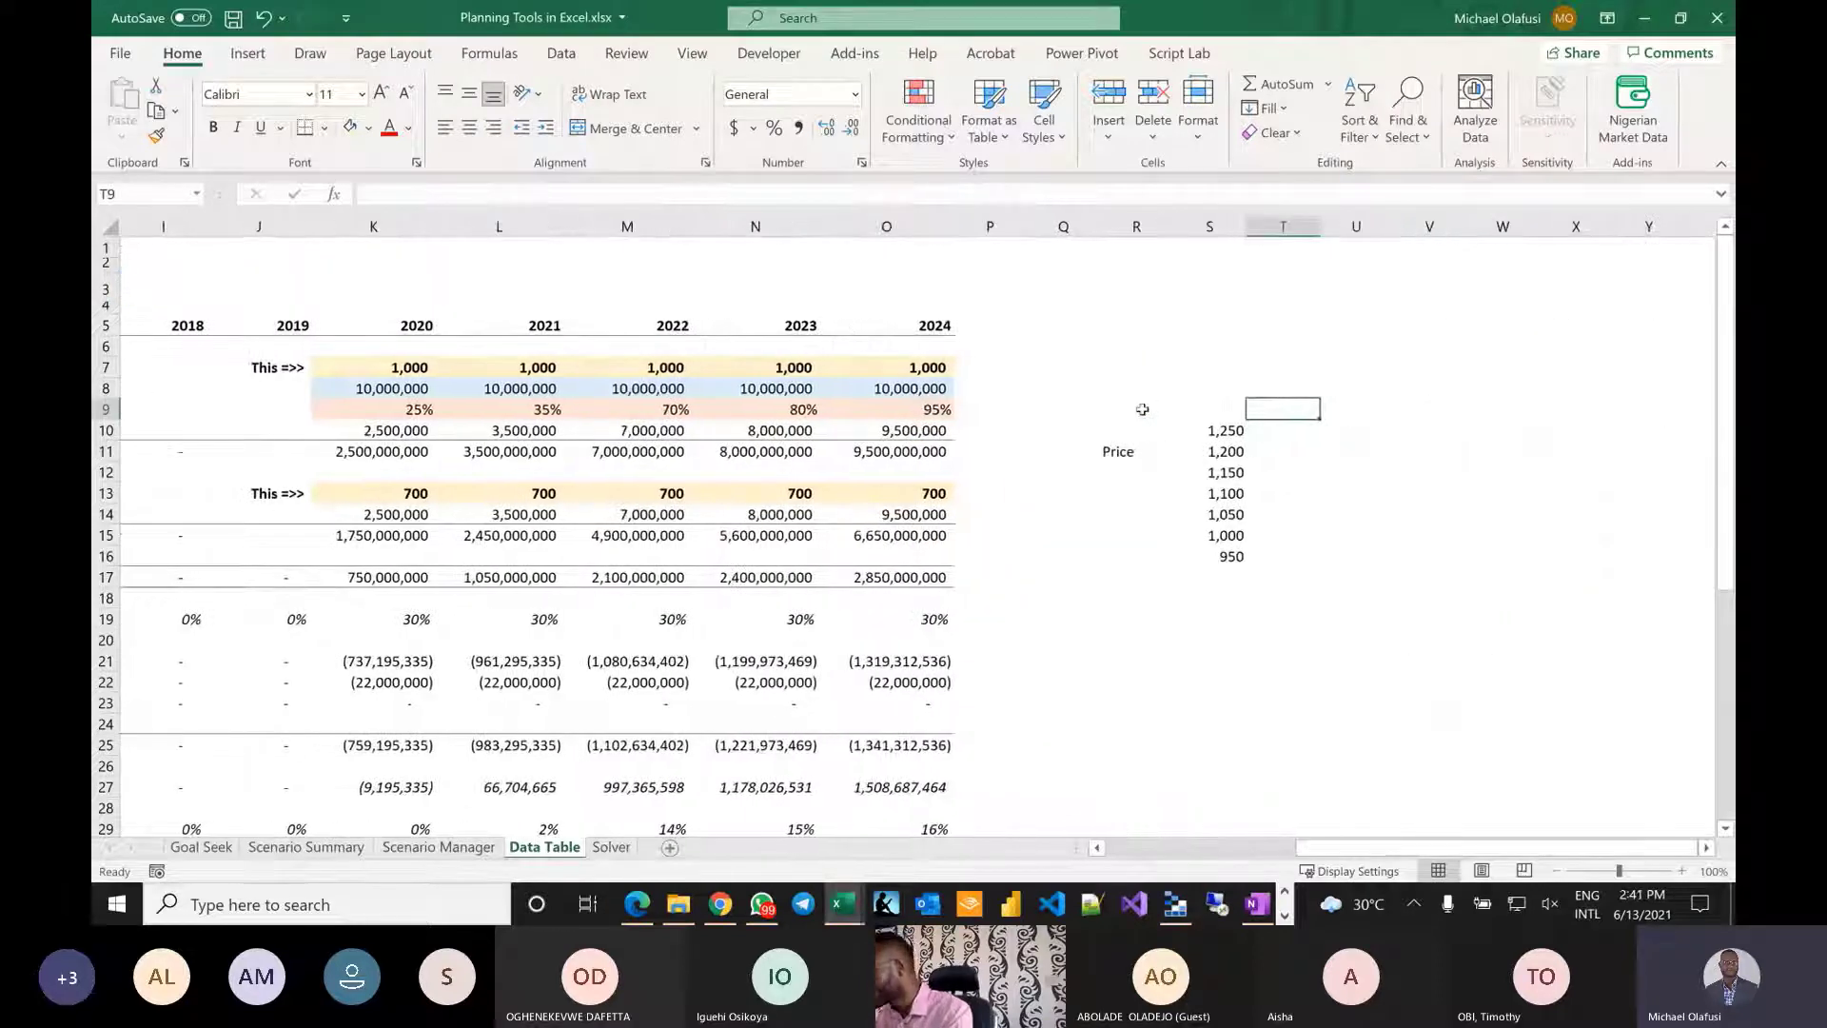
pyautogui.write('6')
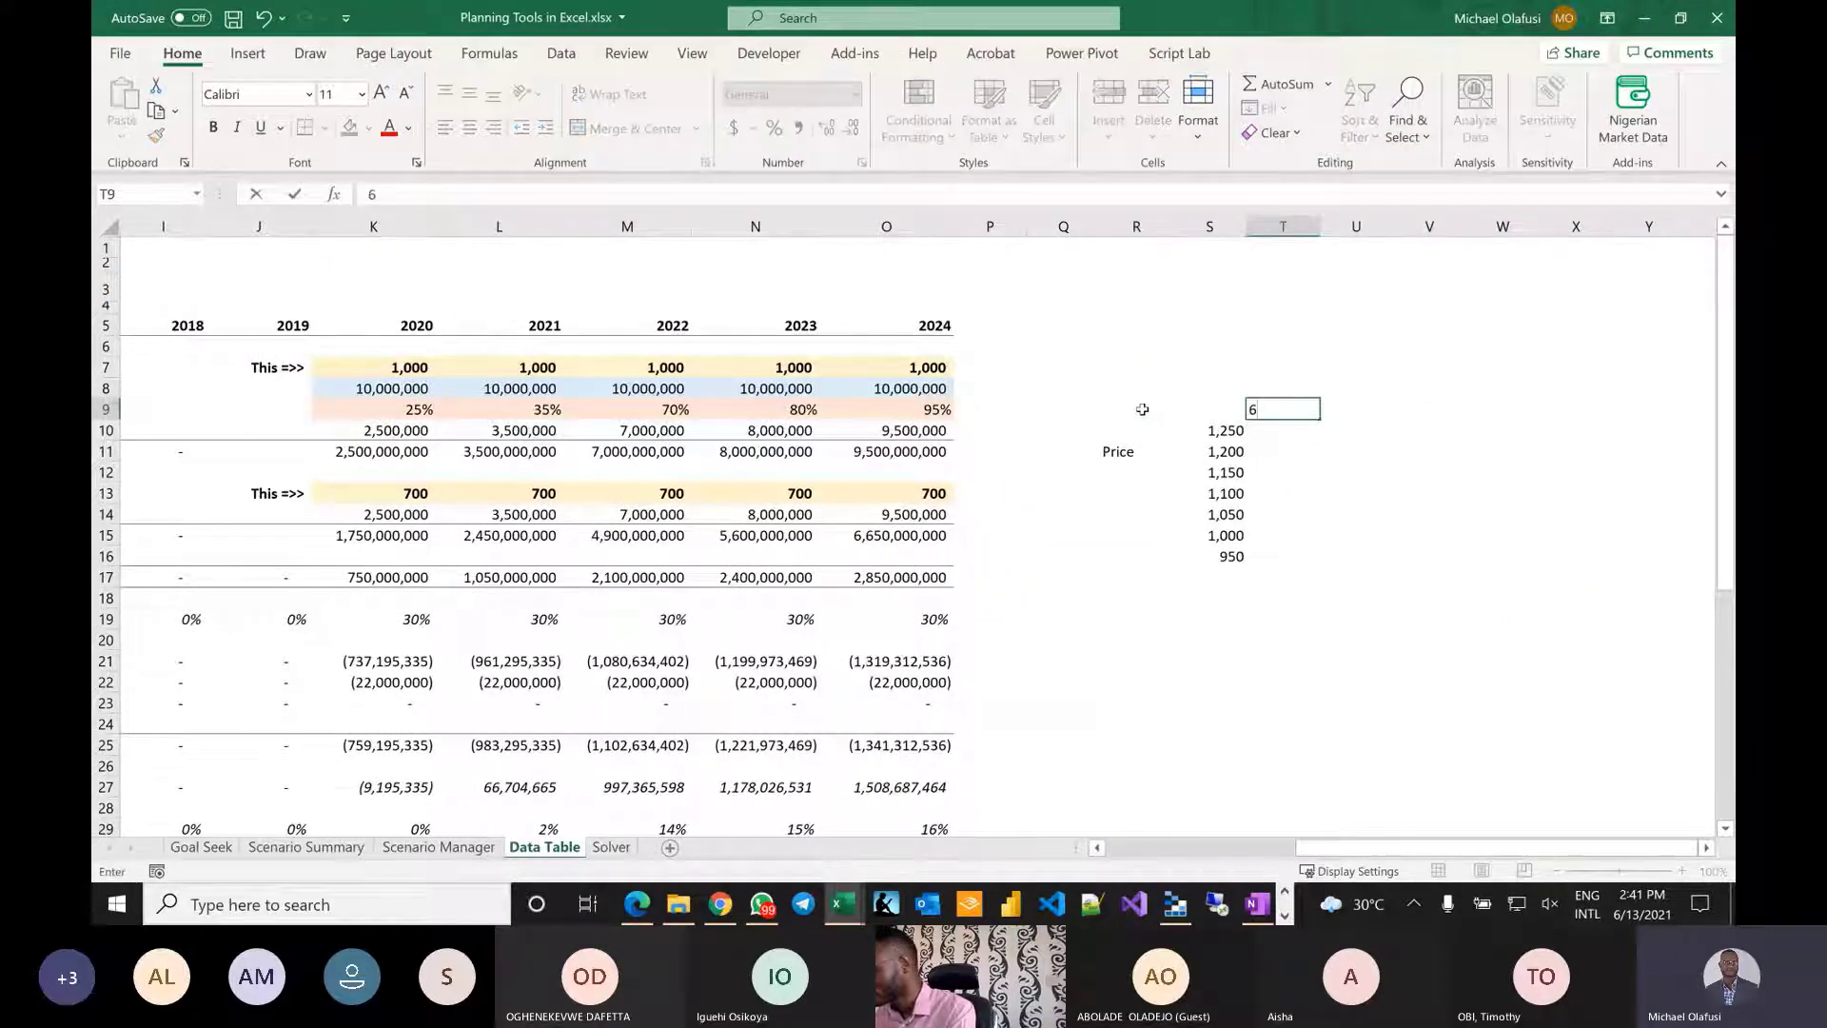
pyautogui.write('5')
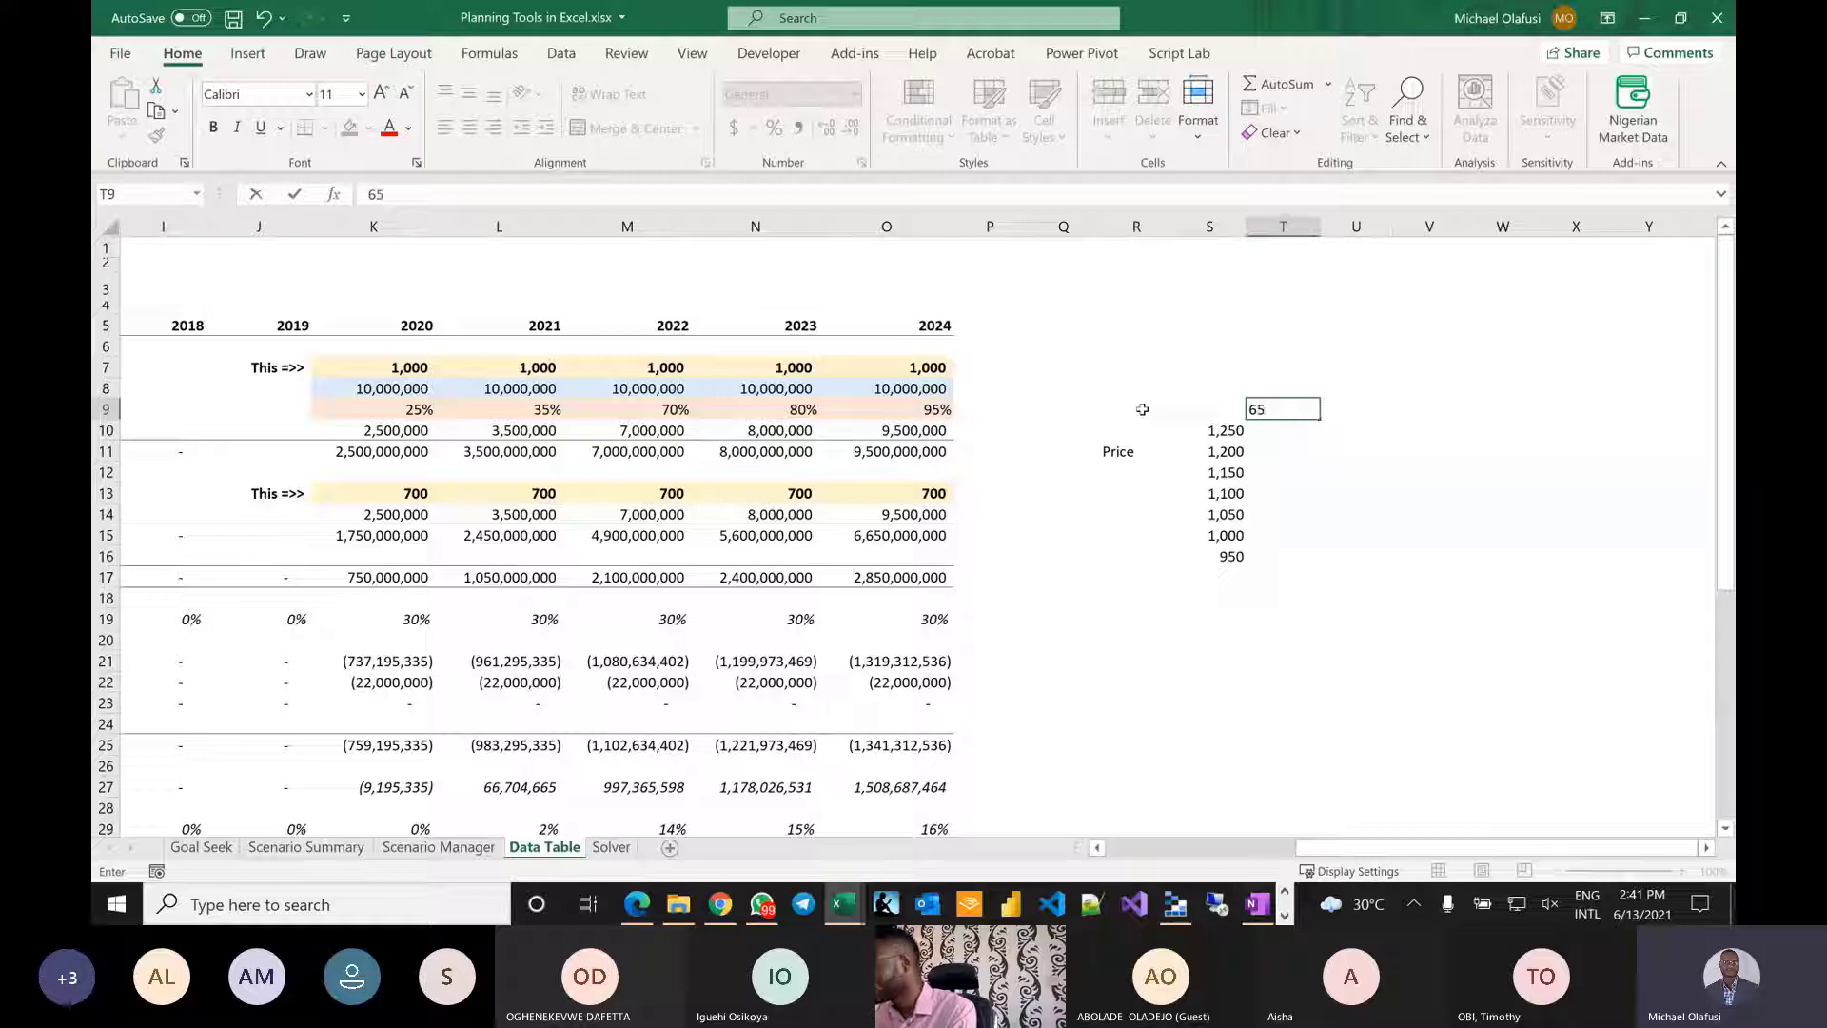
pyautogui.write('0')
pyautogui.press('Tab')
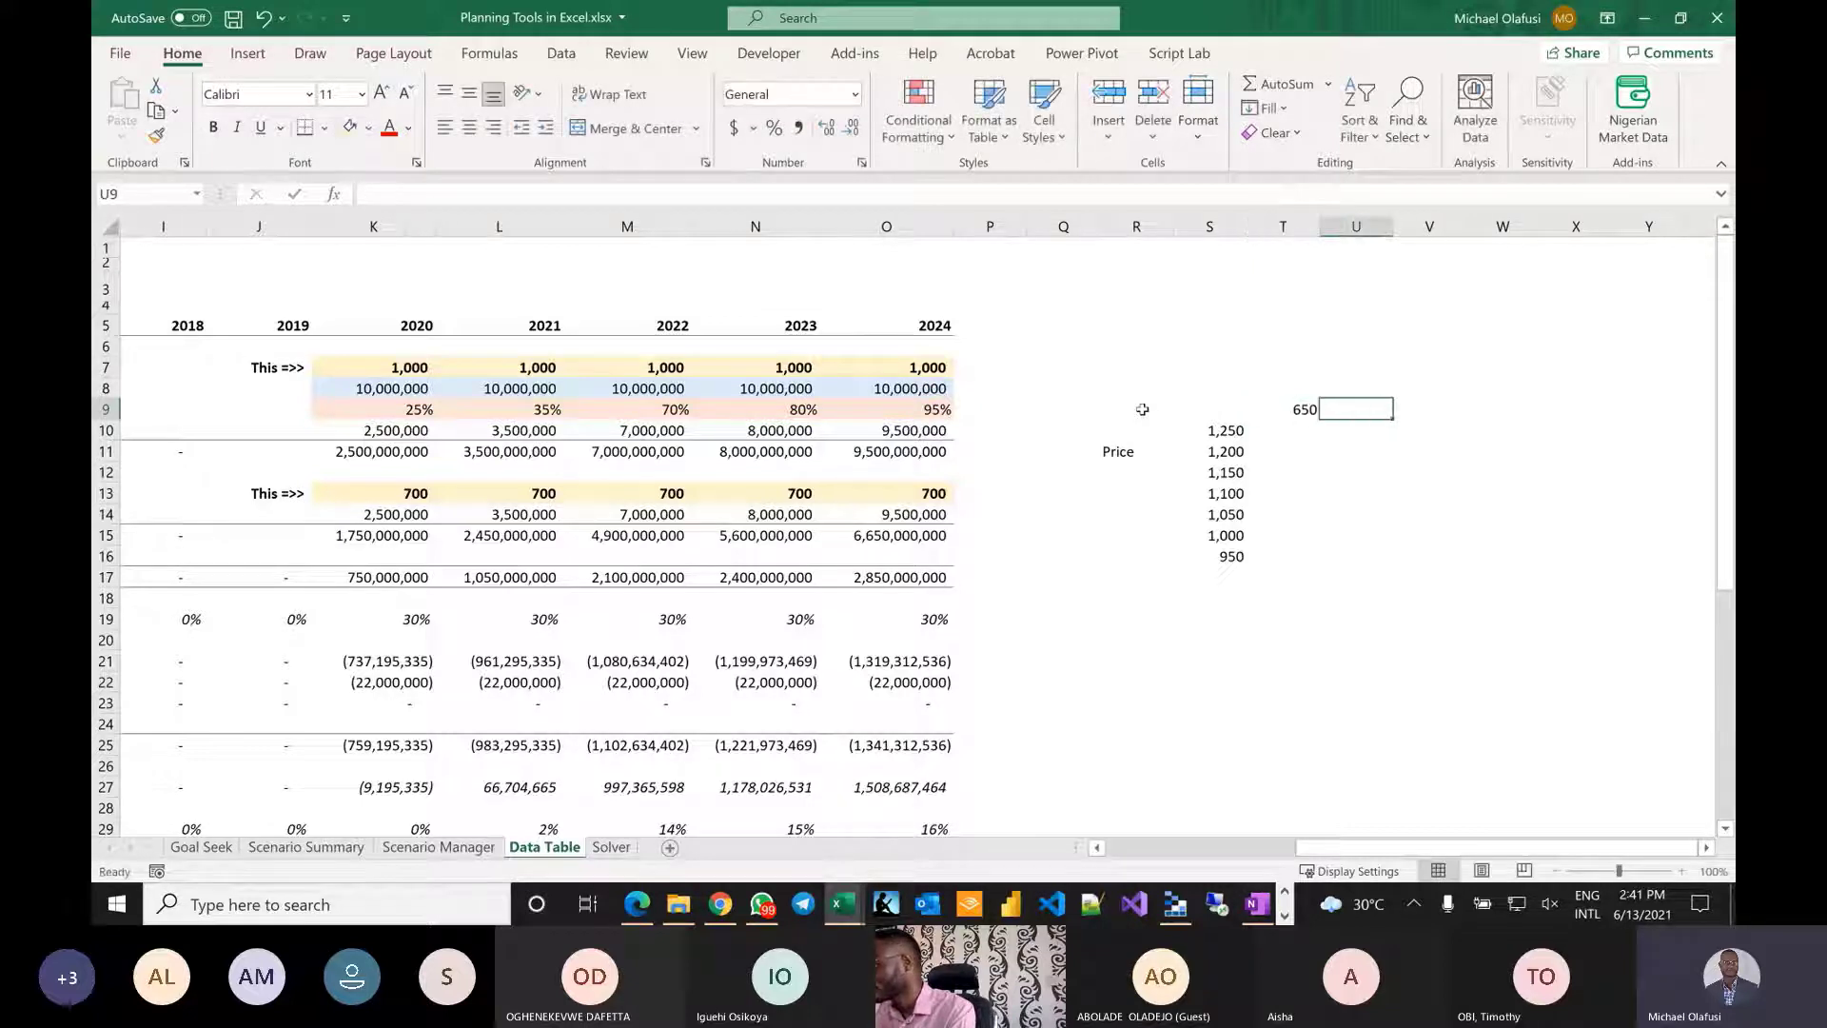
pyautogui.write('66')
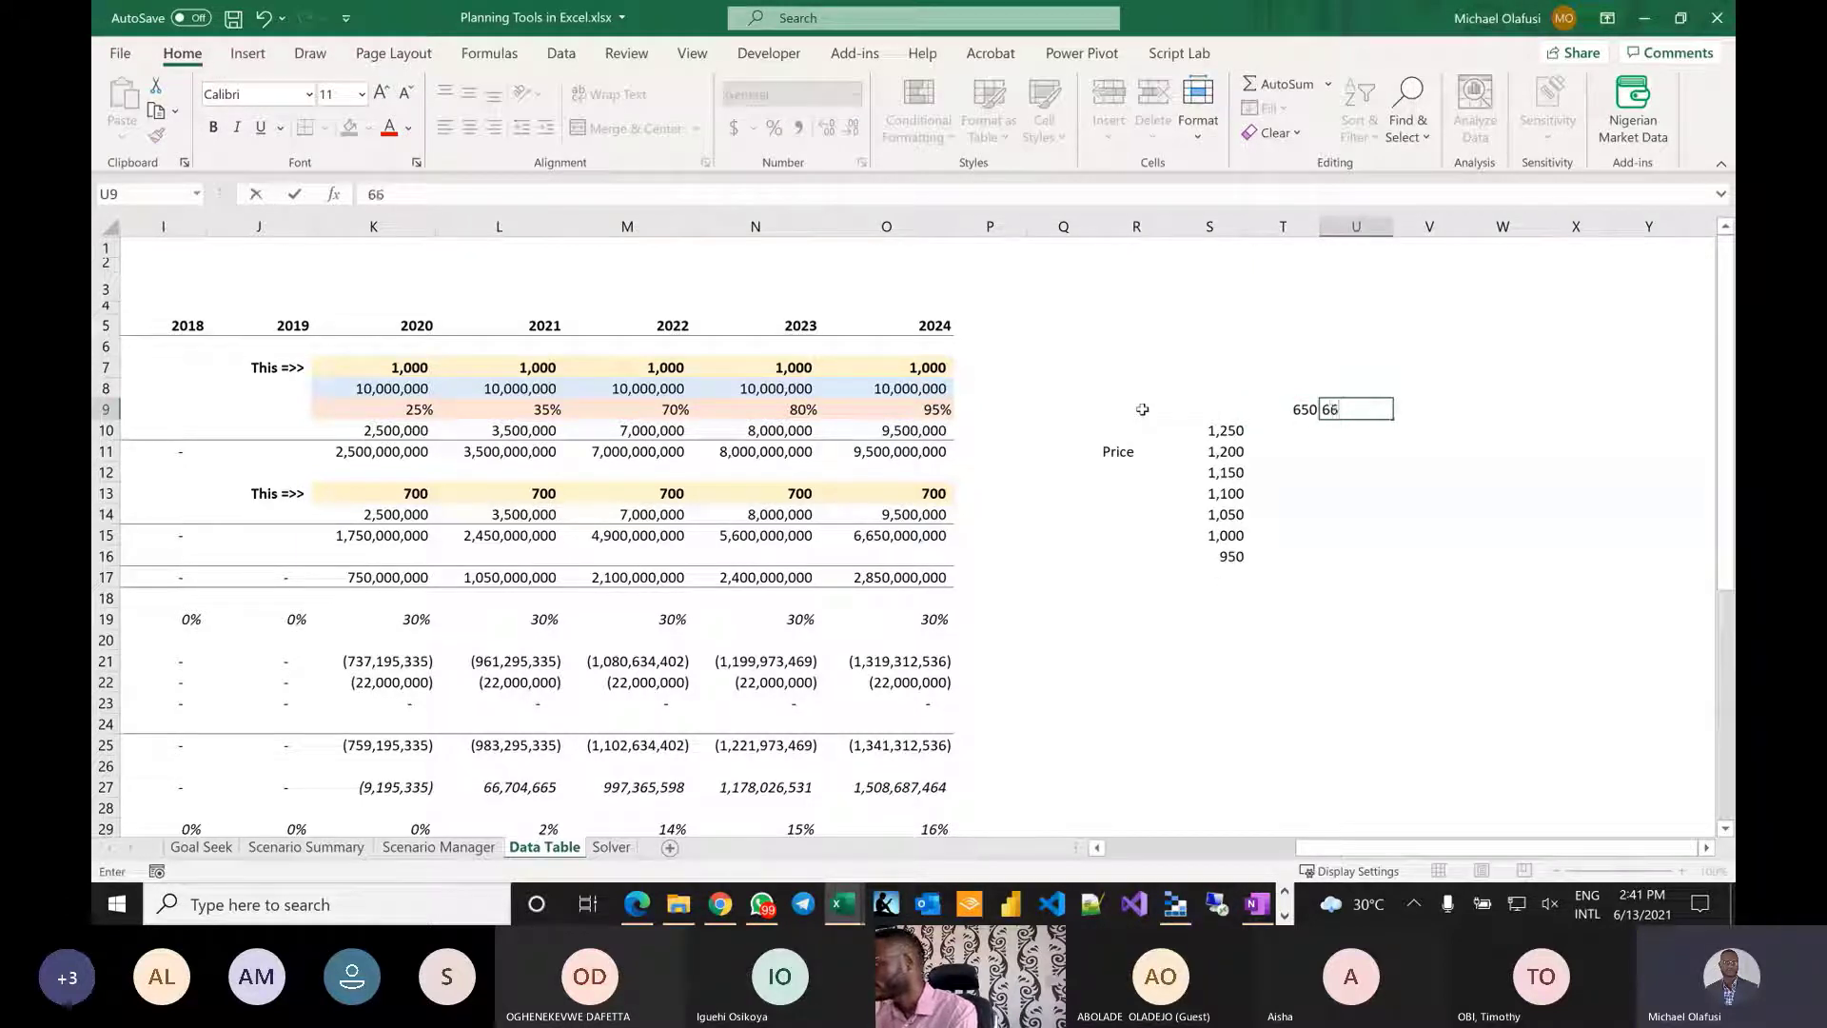
pyautogui.write('0')
pyautogui.press('Return')
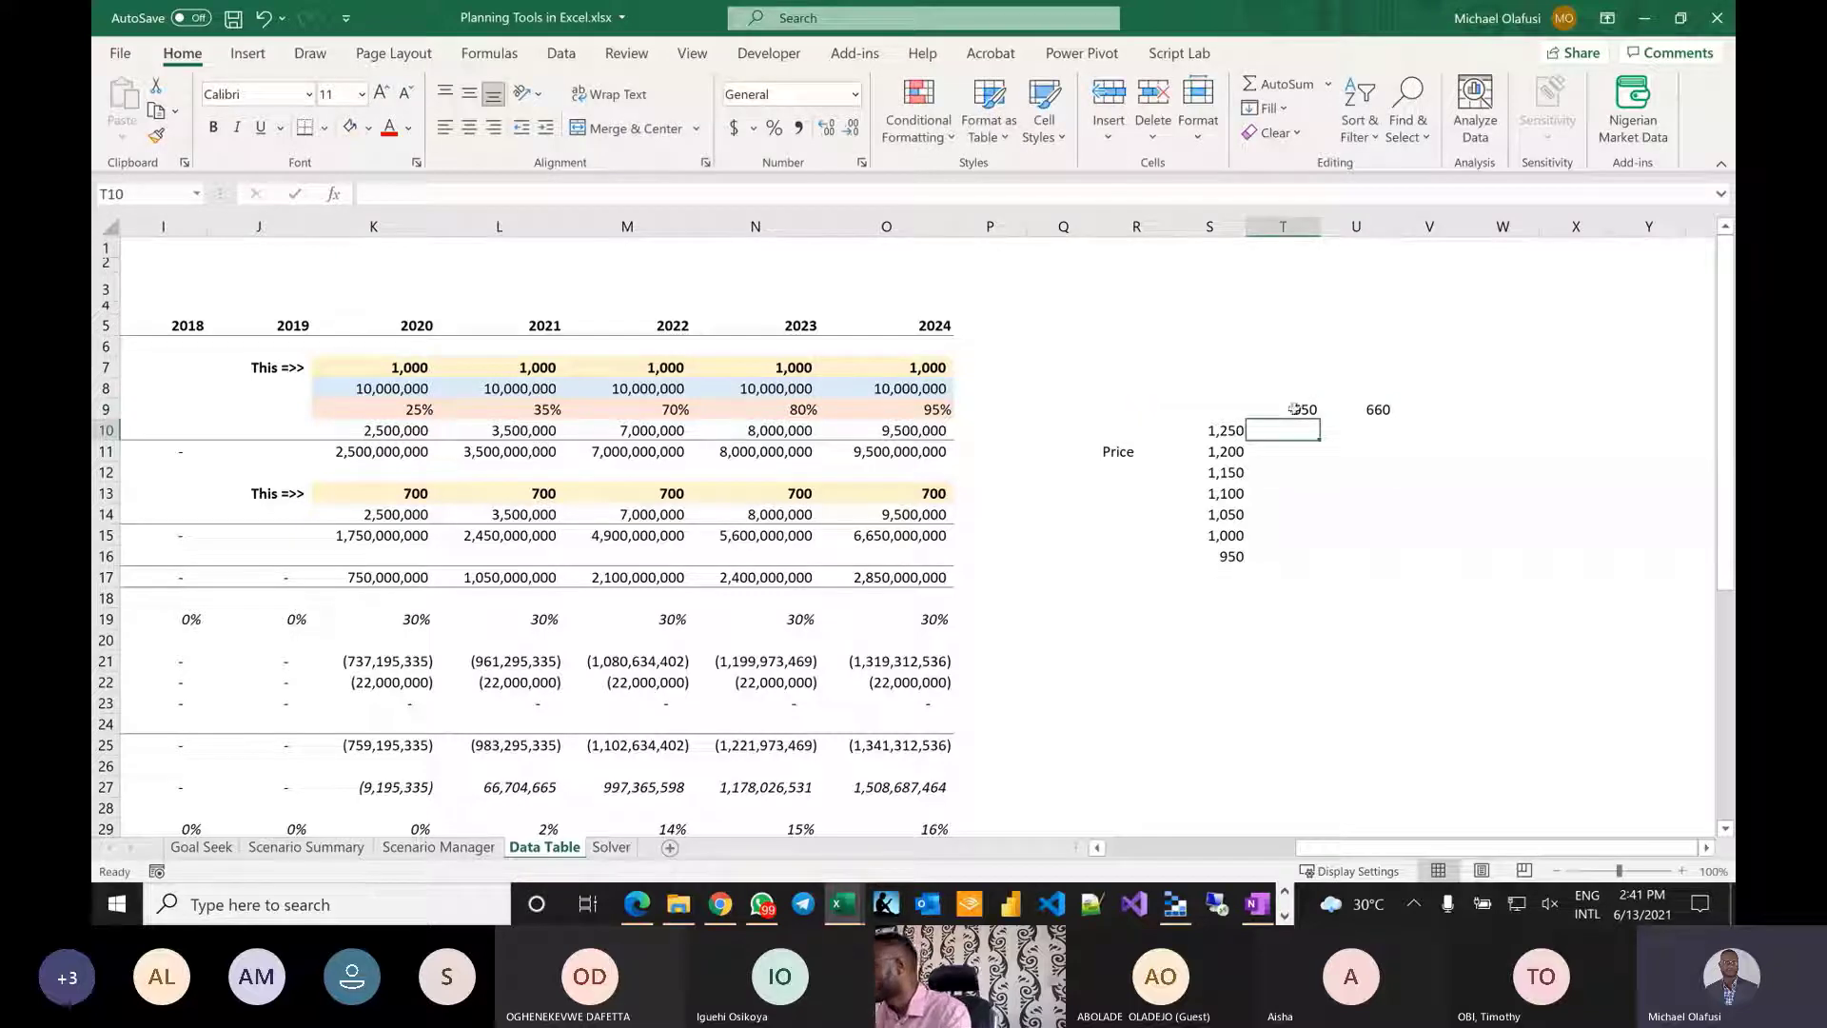
# Extend the series from T9:U9 across to 710 in Z9 in steps of 10.
pyautogui.moveTo(1293, 409); pyautogui.dragTo(600, 412)
pyautogui.hscroll(-3, 396, 660)
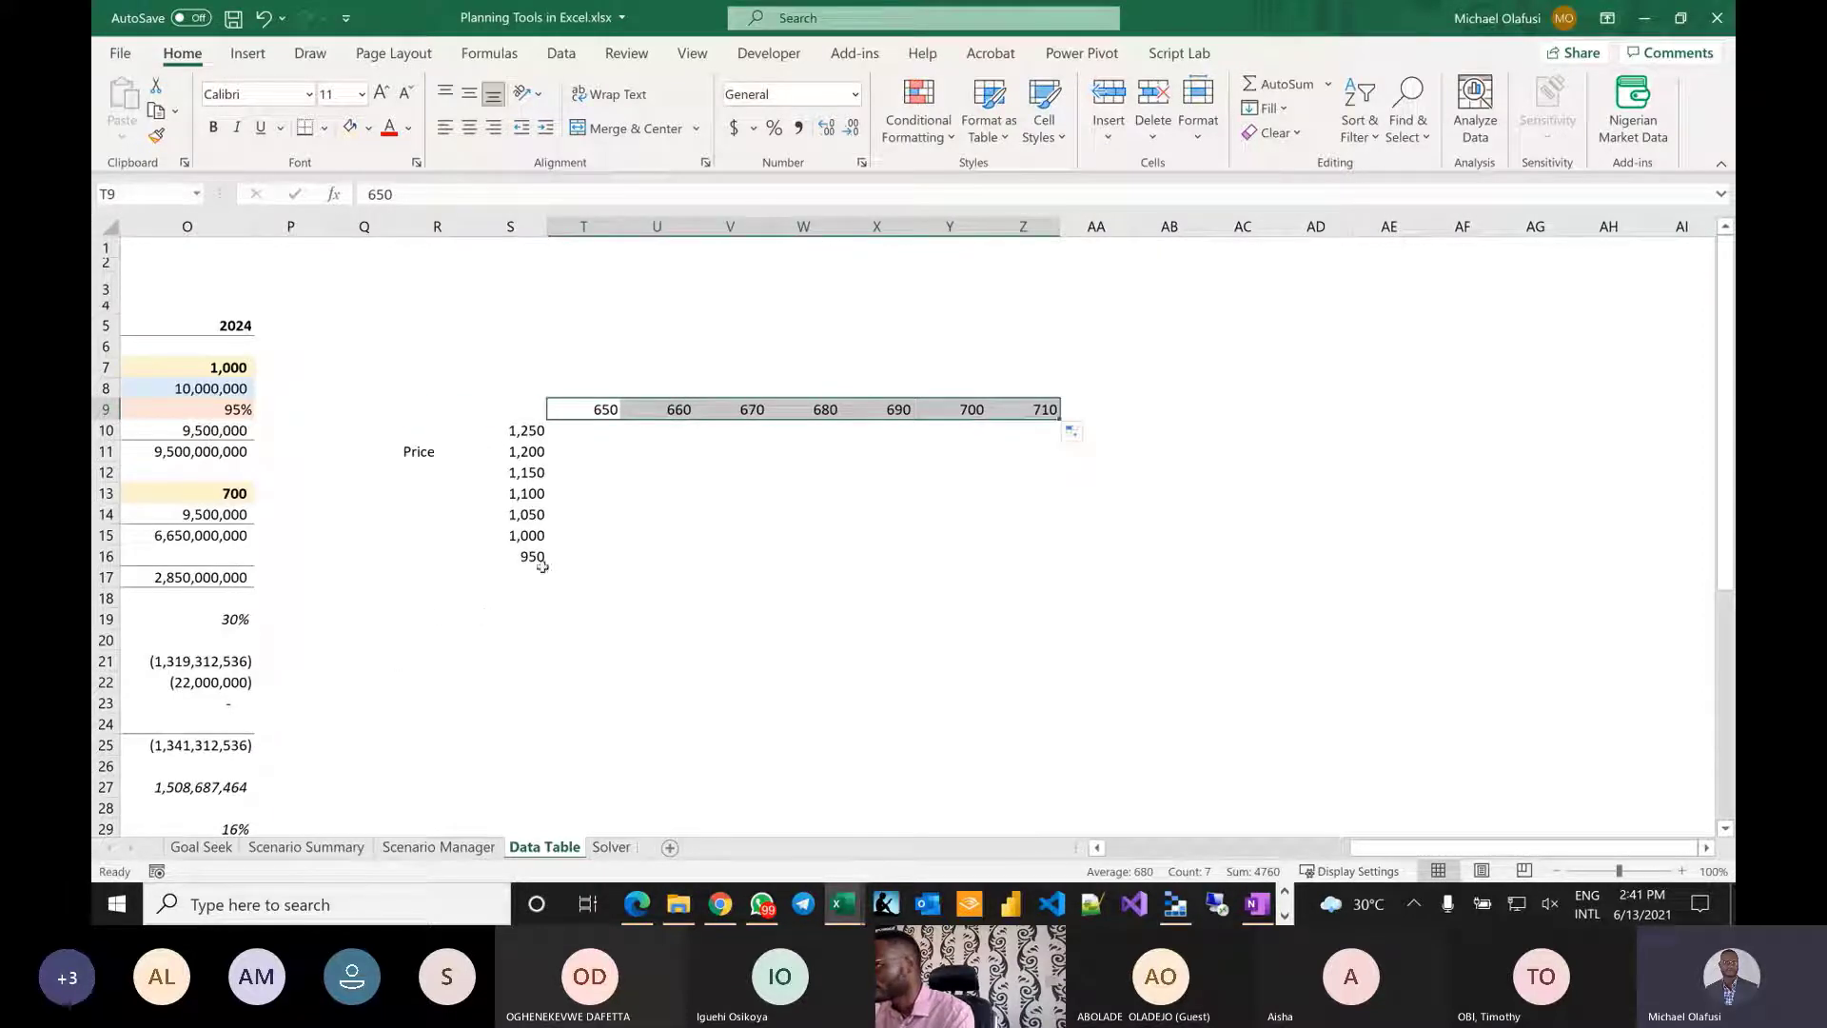
pyautogui.click(559, 597)
pyautogui.hscroll(-3, 558, 598)
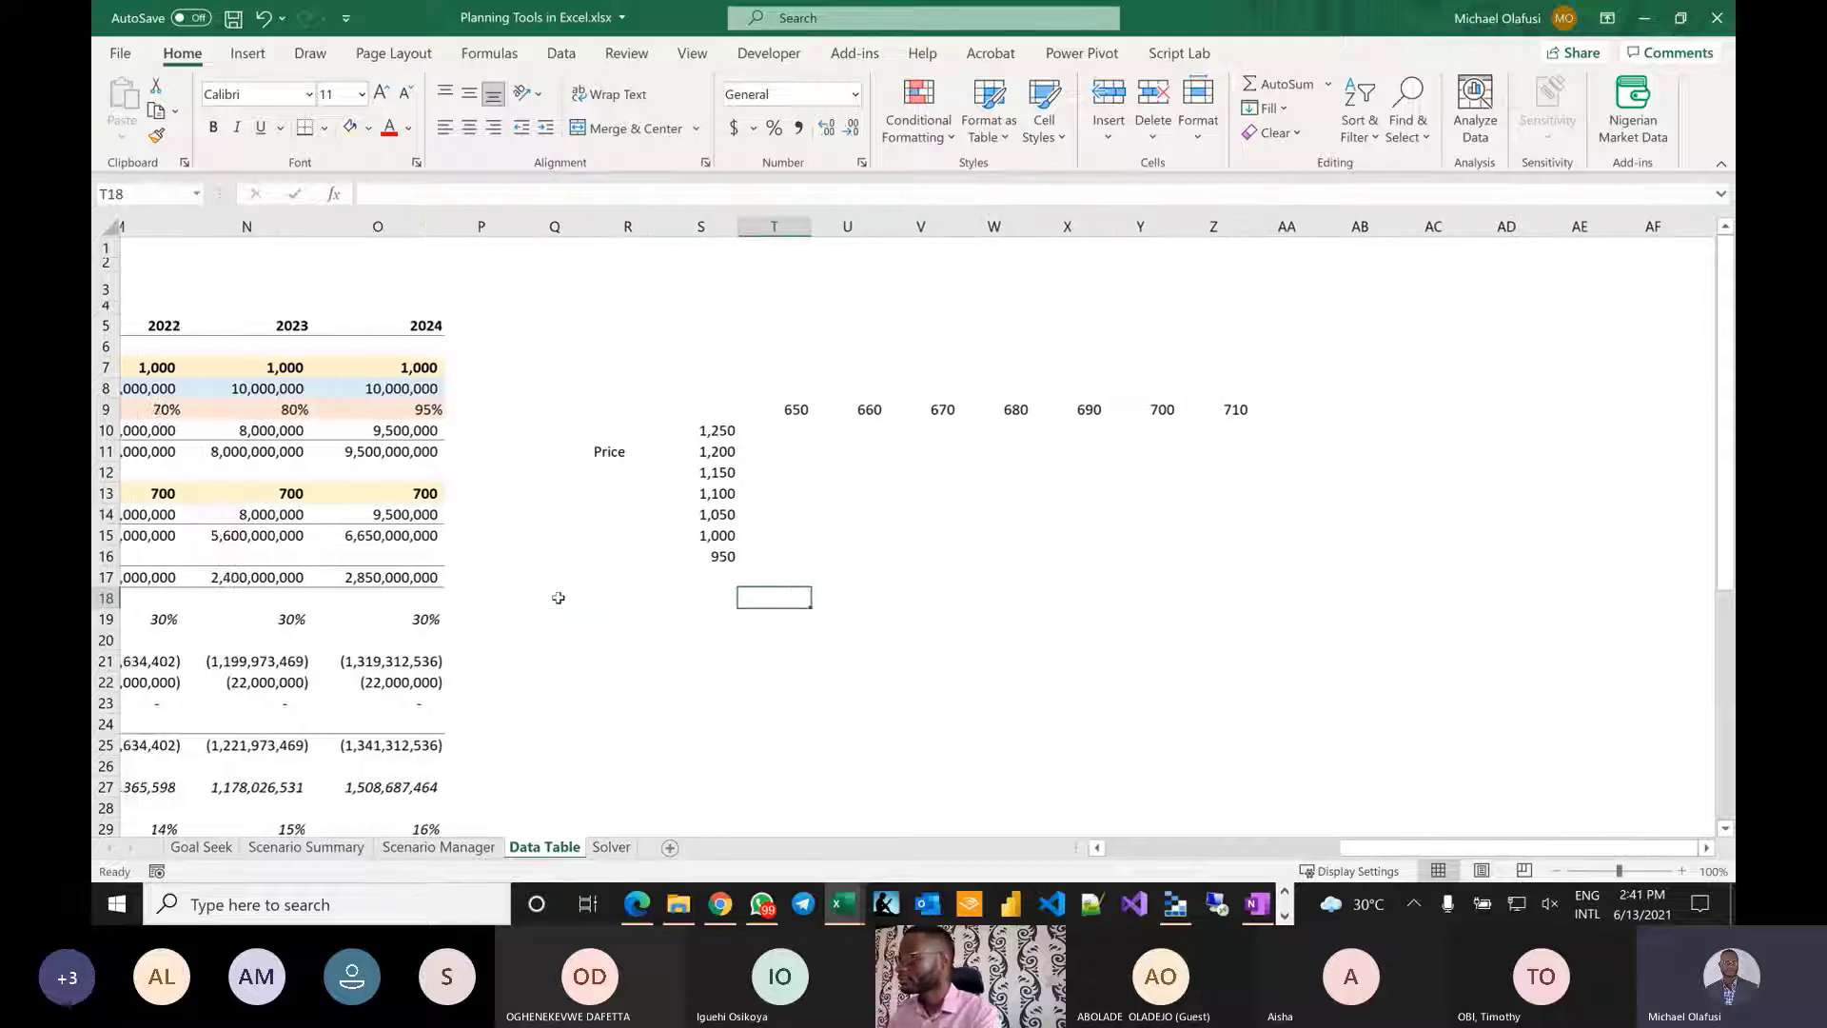
# Label the horizontal series by entering Unit Cost in V8 above it.
pyautogui.hscroll(-3, 559, 597)
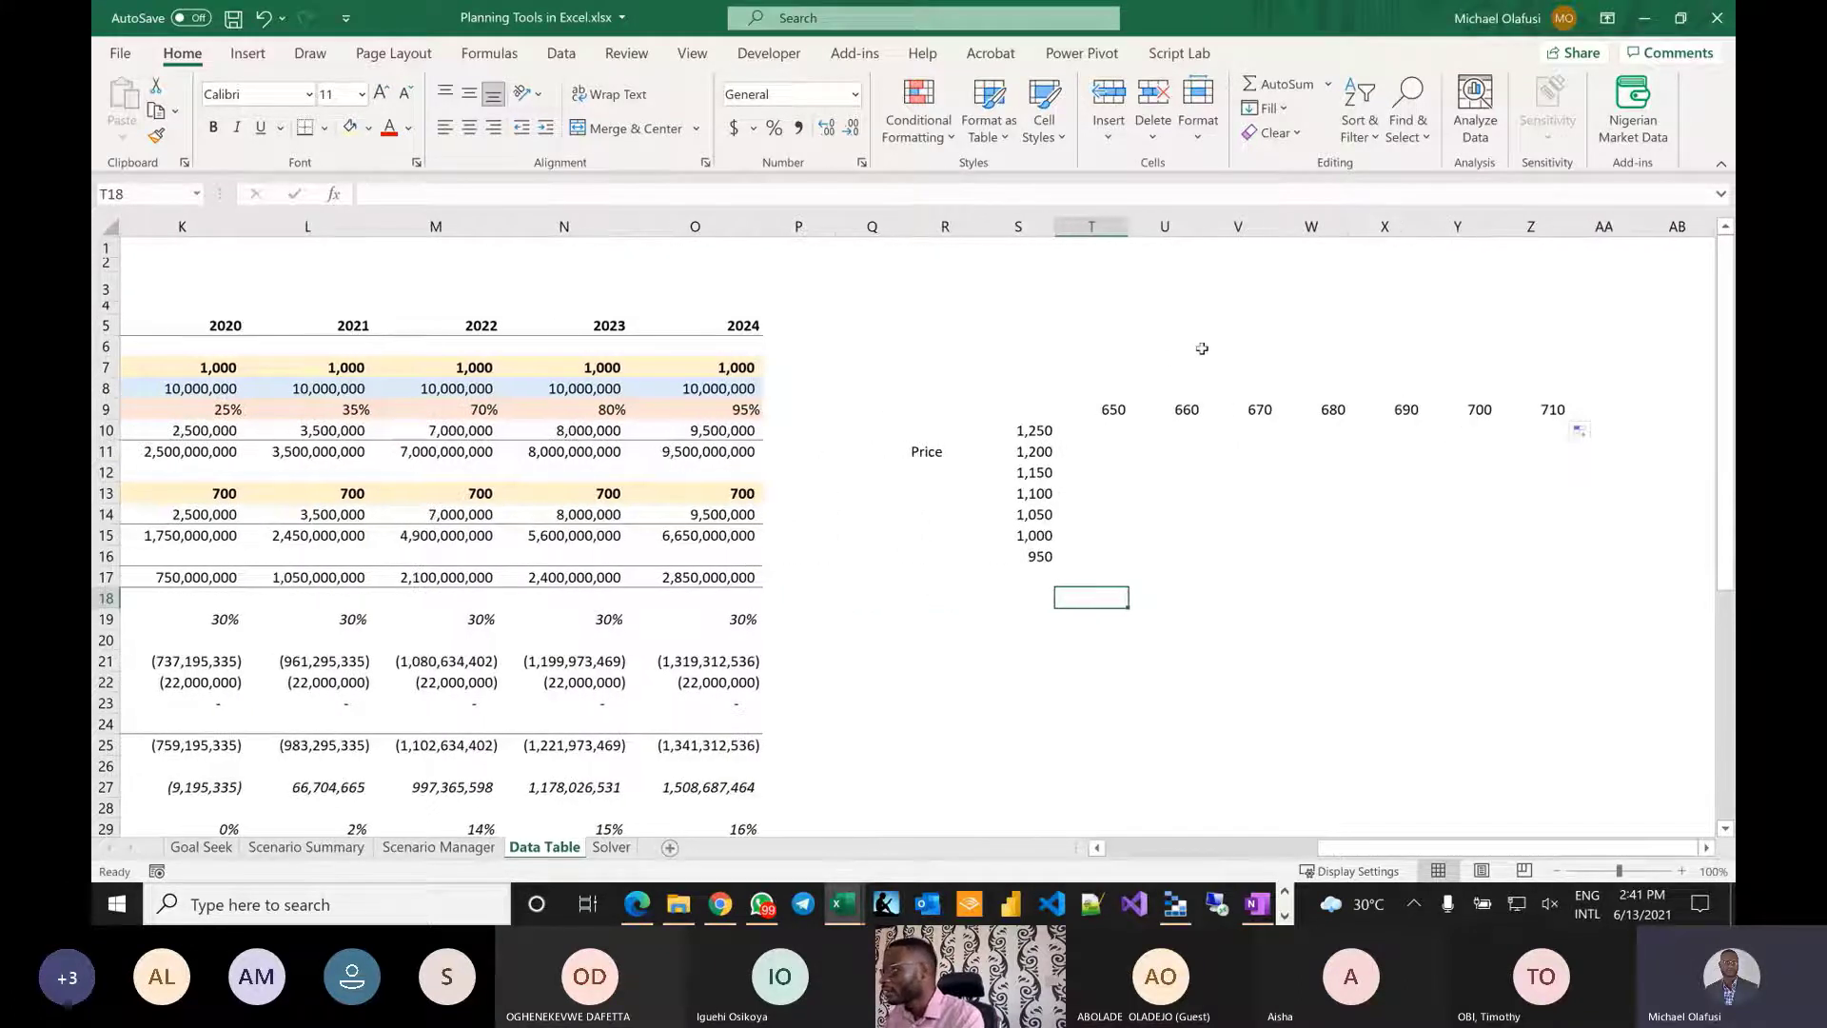
pyautogui.click(1261, 384)
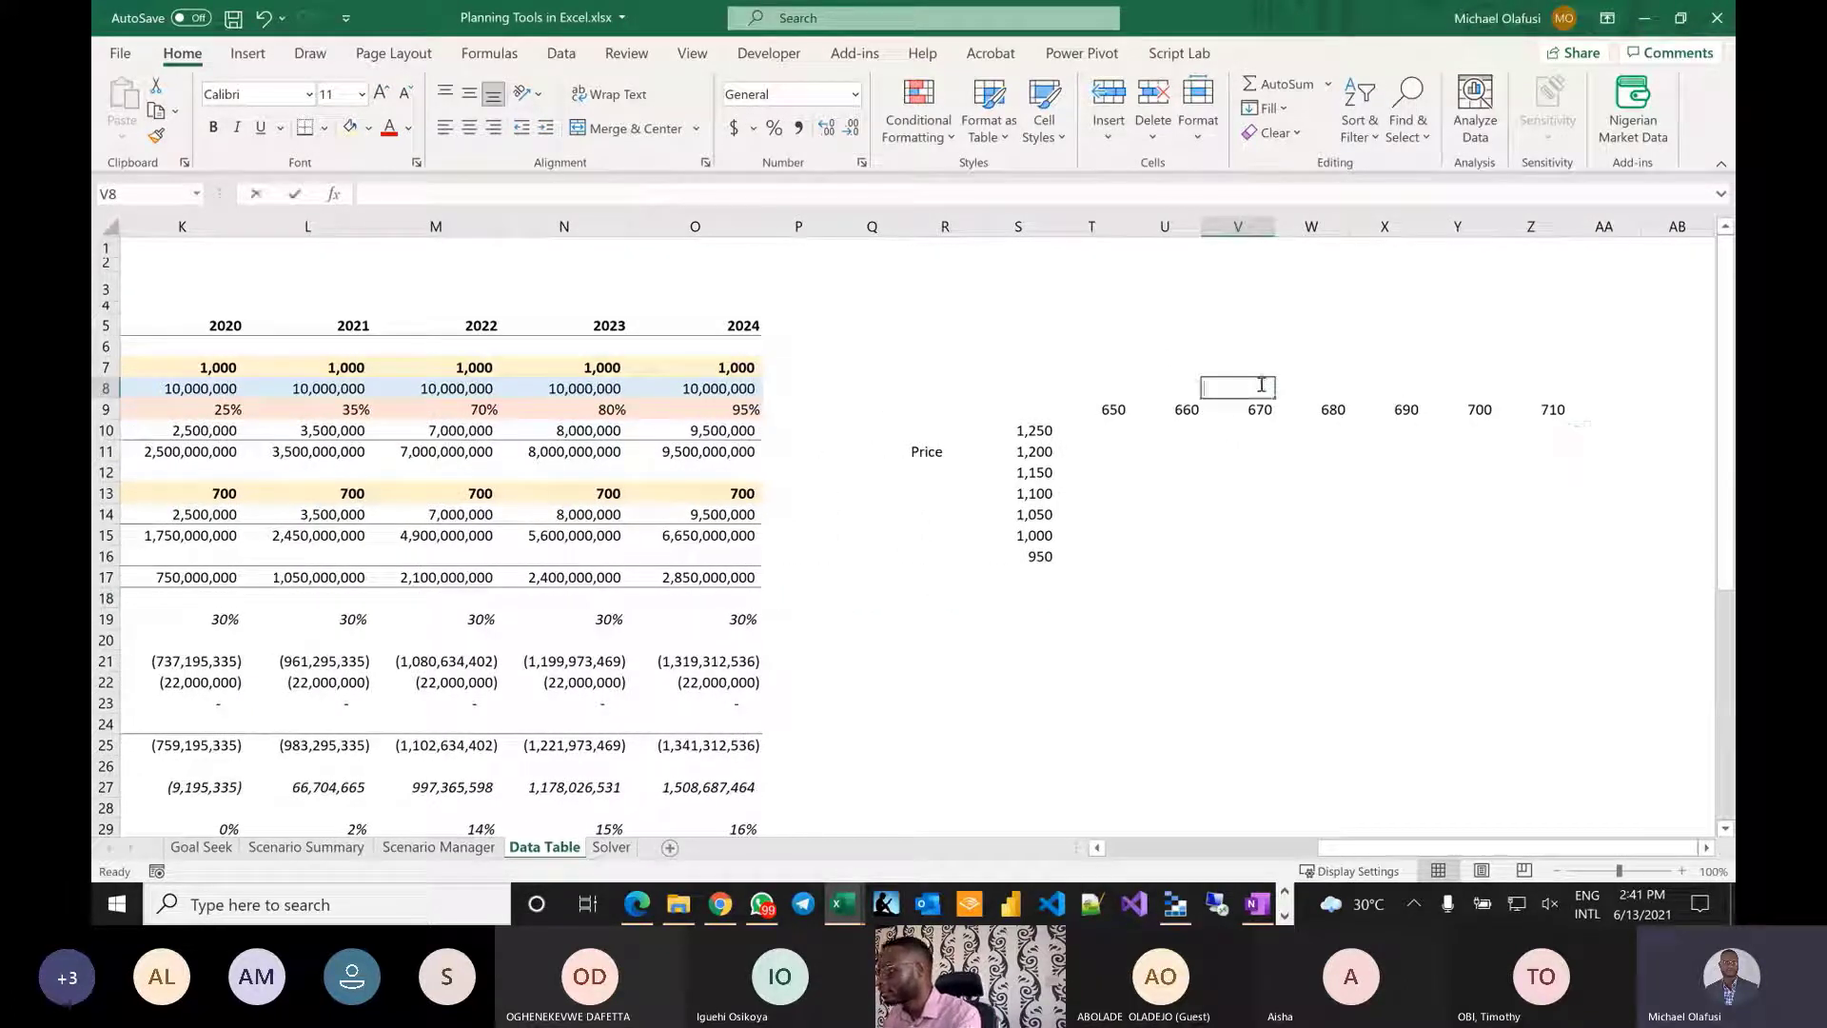
pyautogui.write('Unit Vo')
pyautogui.press('BackSpace')
pyautogui.press('BackSpace')
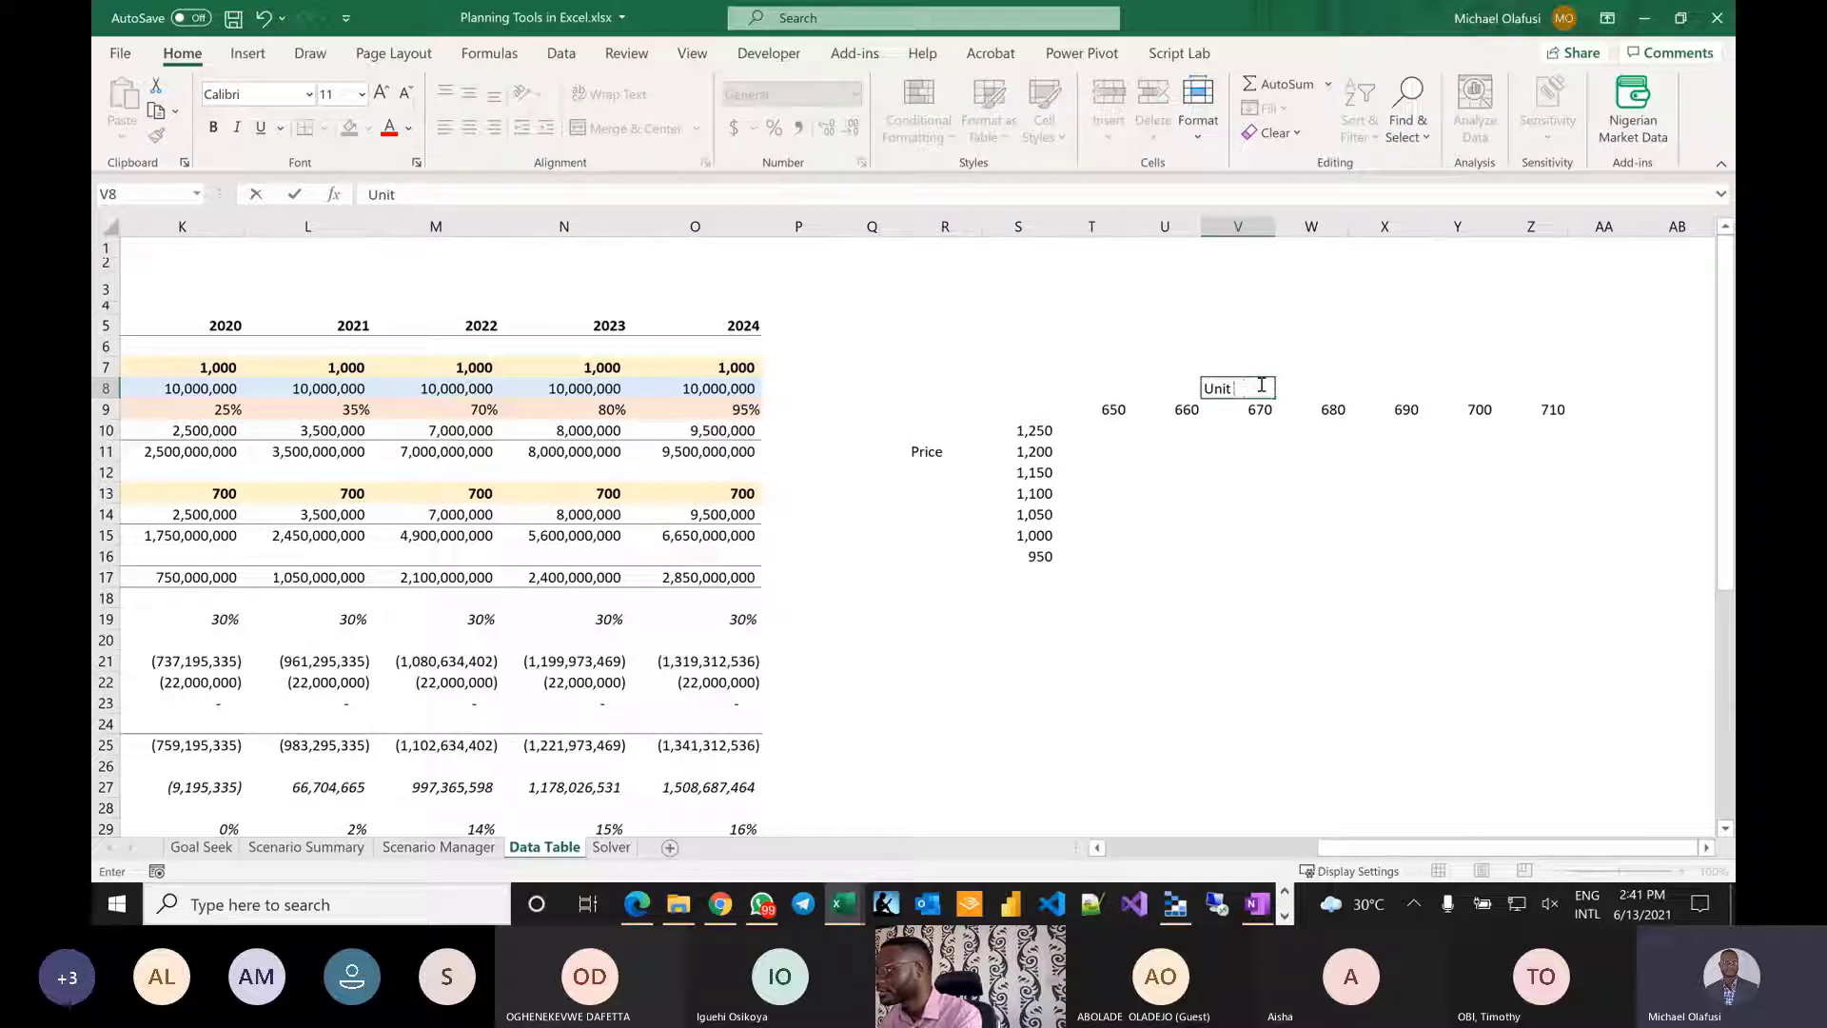
pyautogui.write('Cos')
pyautogui.press('BackSpace')
pyautogui.press('BackSpace')
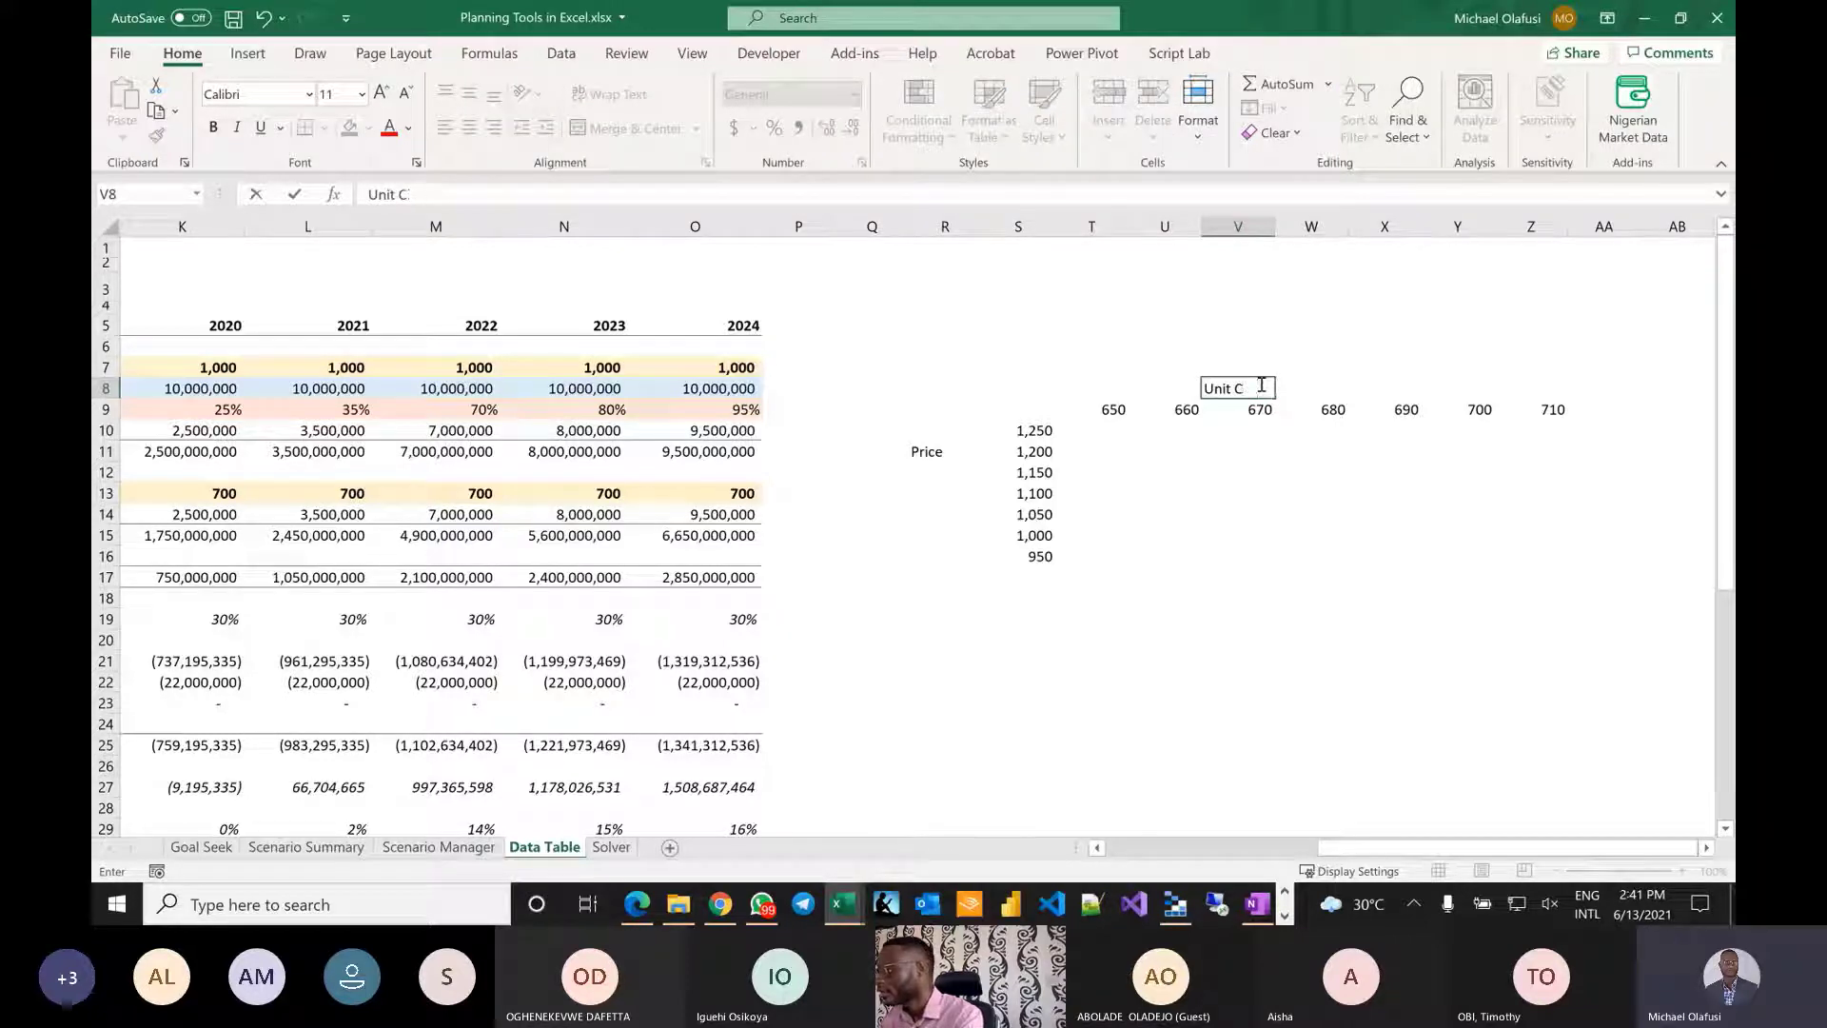
pyautogui.write('ost')
pyautogui.press('Return')
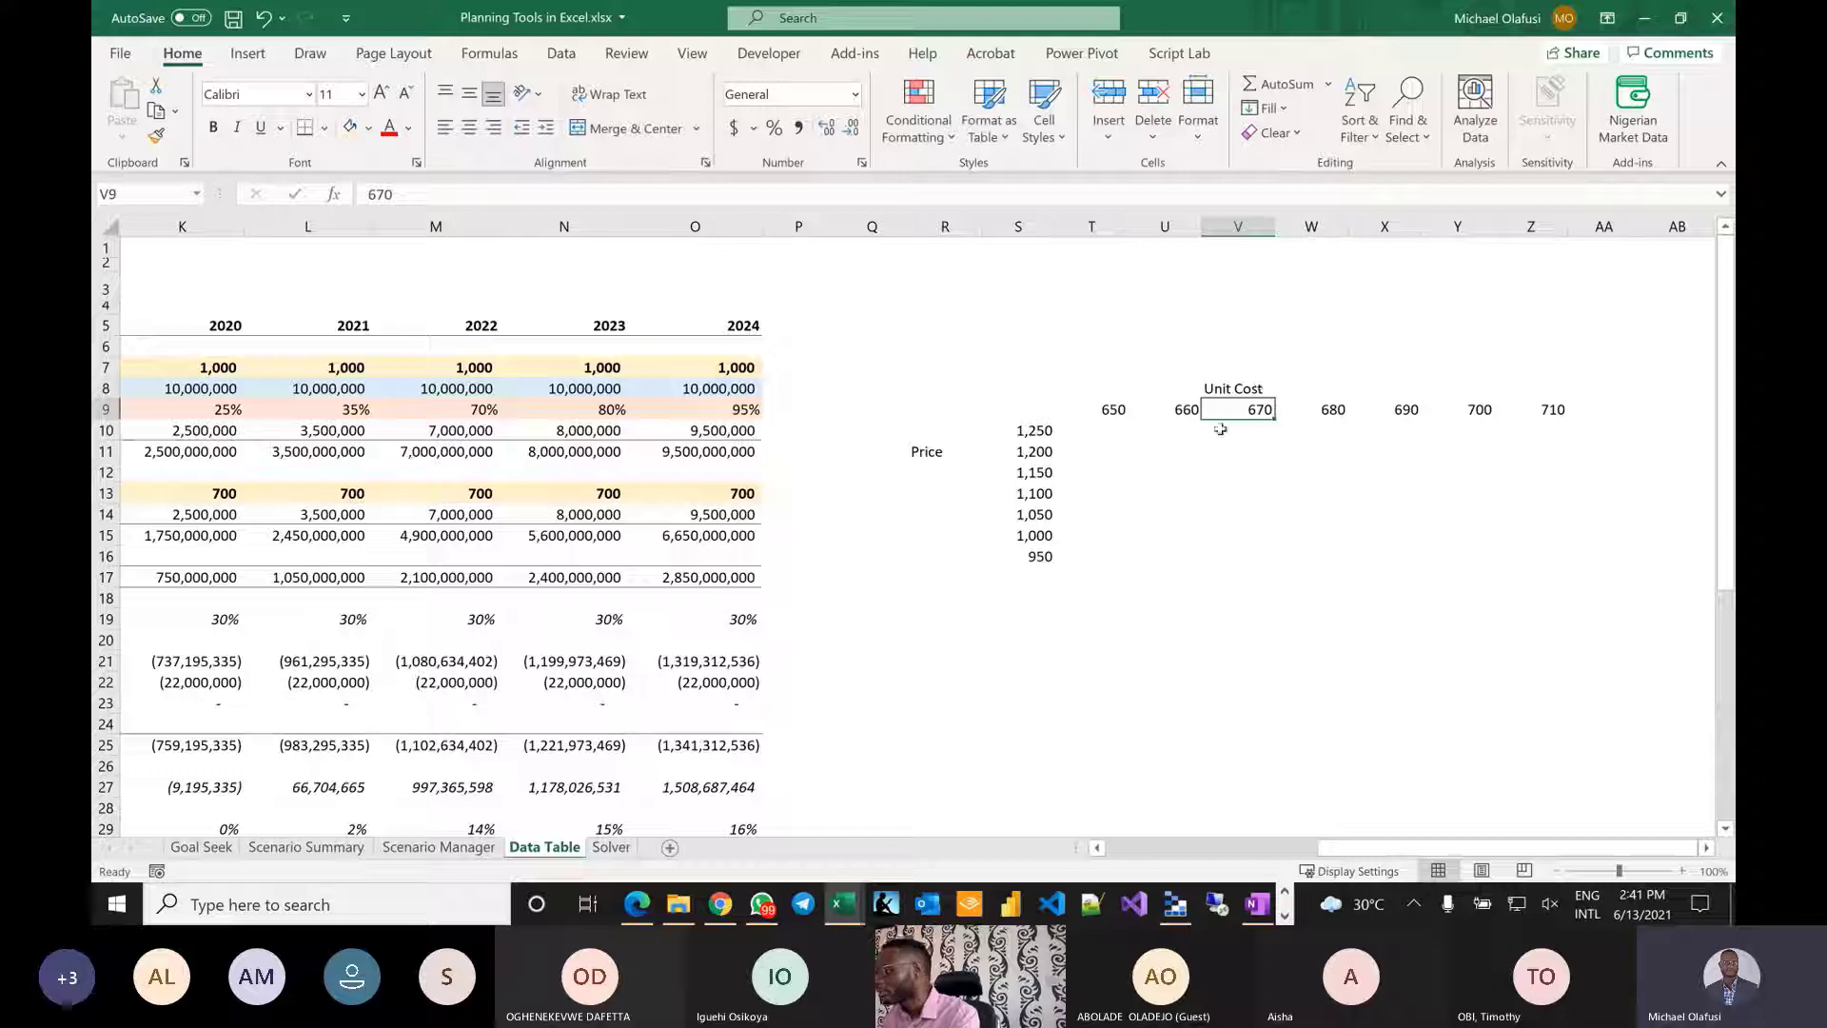
# Complete the price series label by entering Unit in R10 above Price.
pyautogui.moveTo(1121, 405); pyautogui.dragTo(1539, 407)
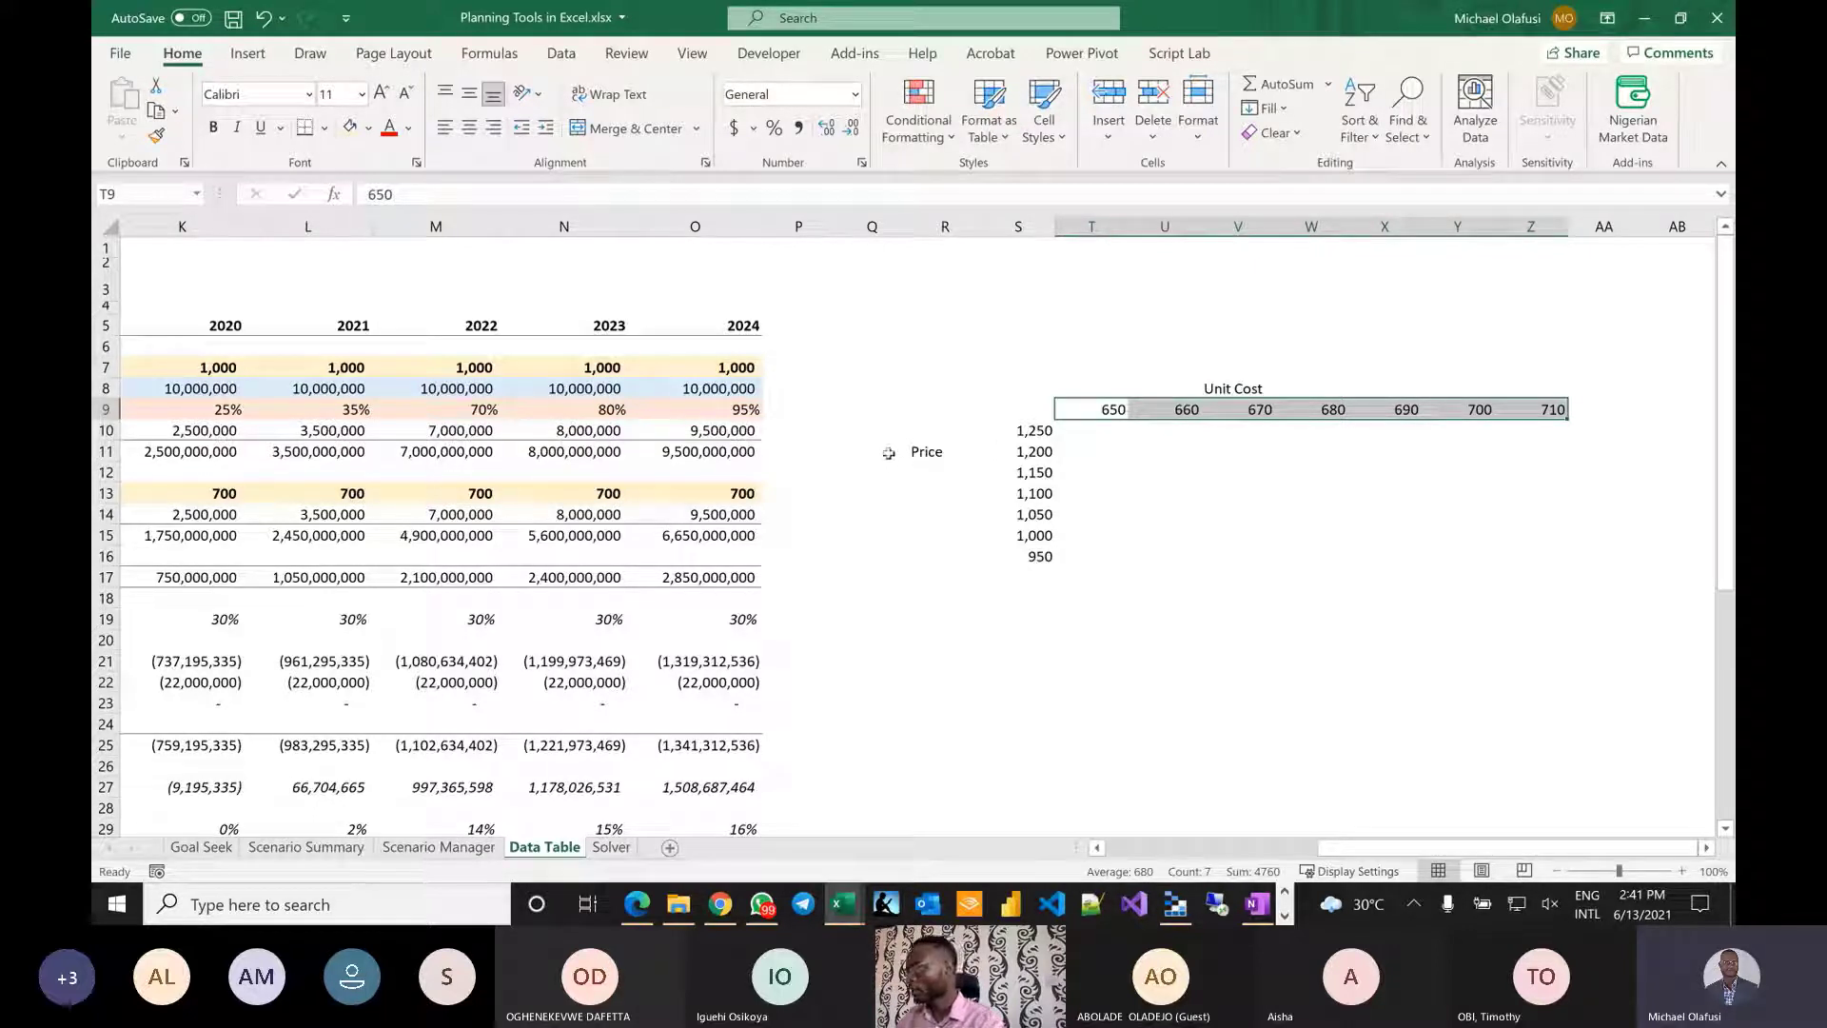
pyautogui.click(933, 447)
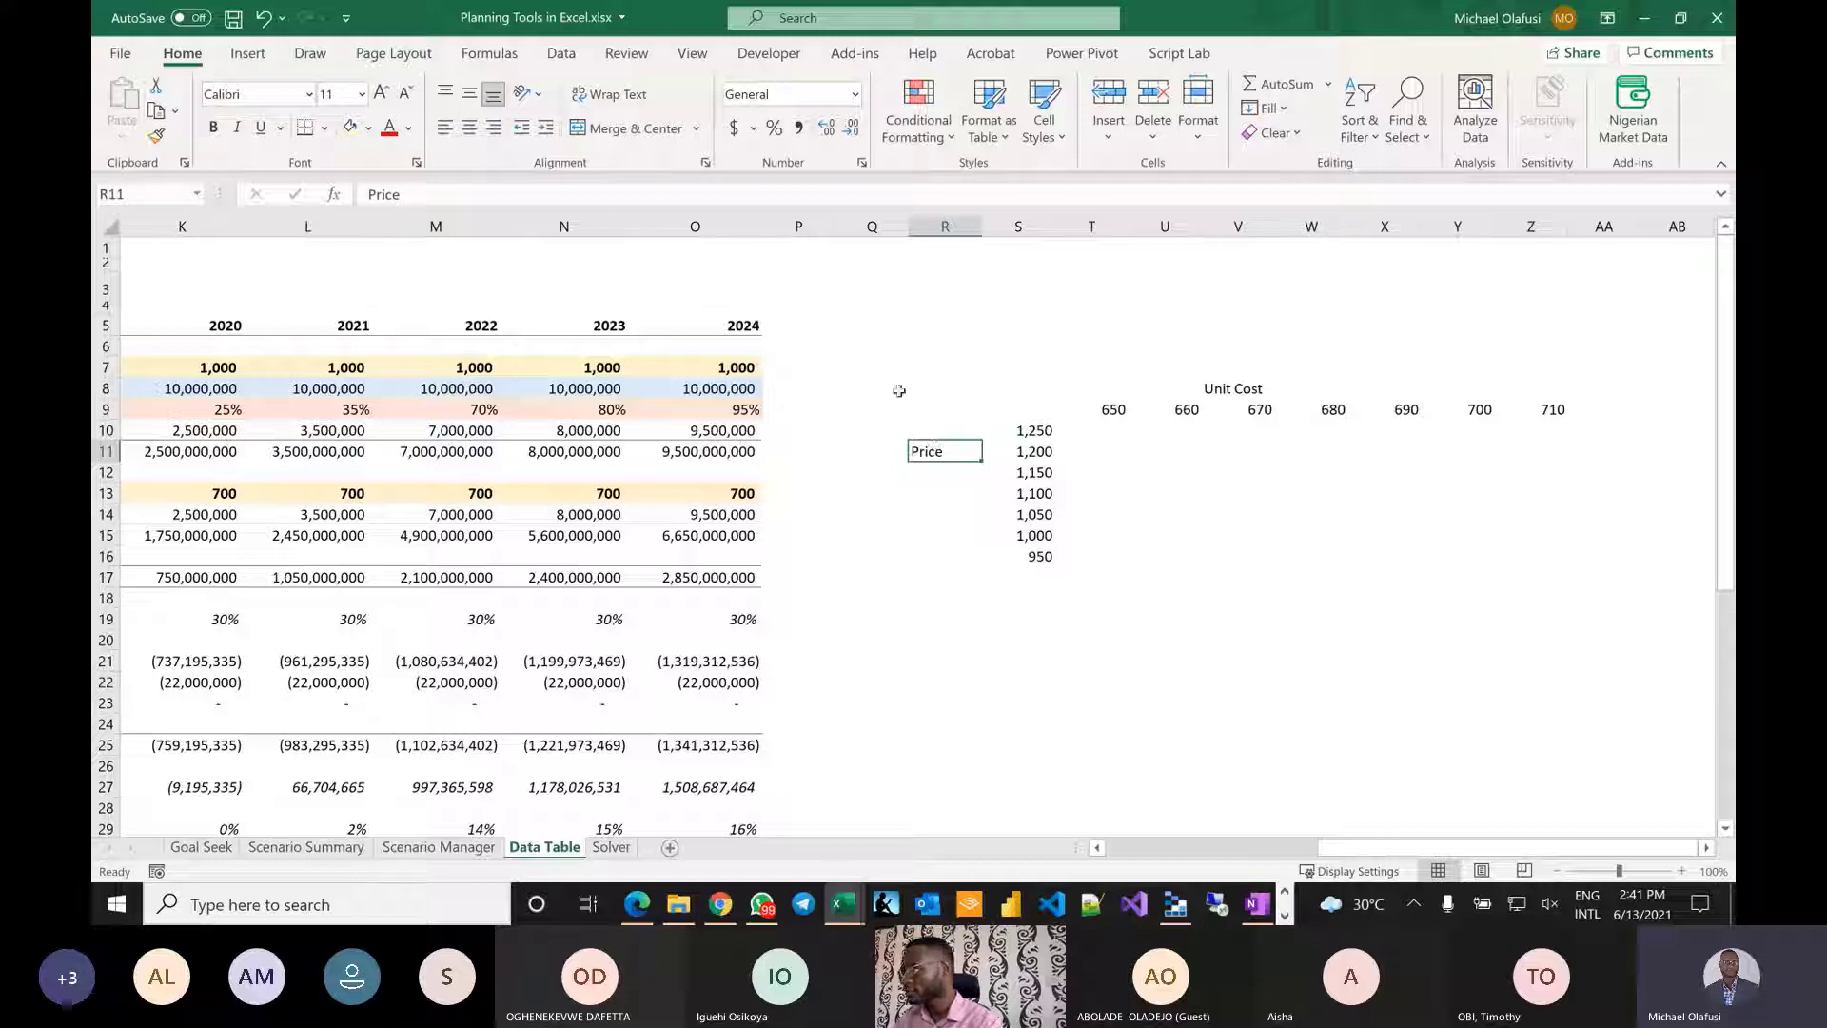
pyautogui.click(928, 427)
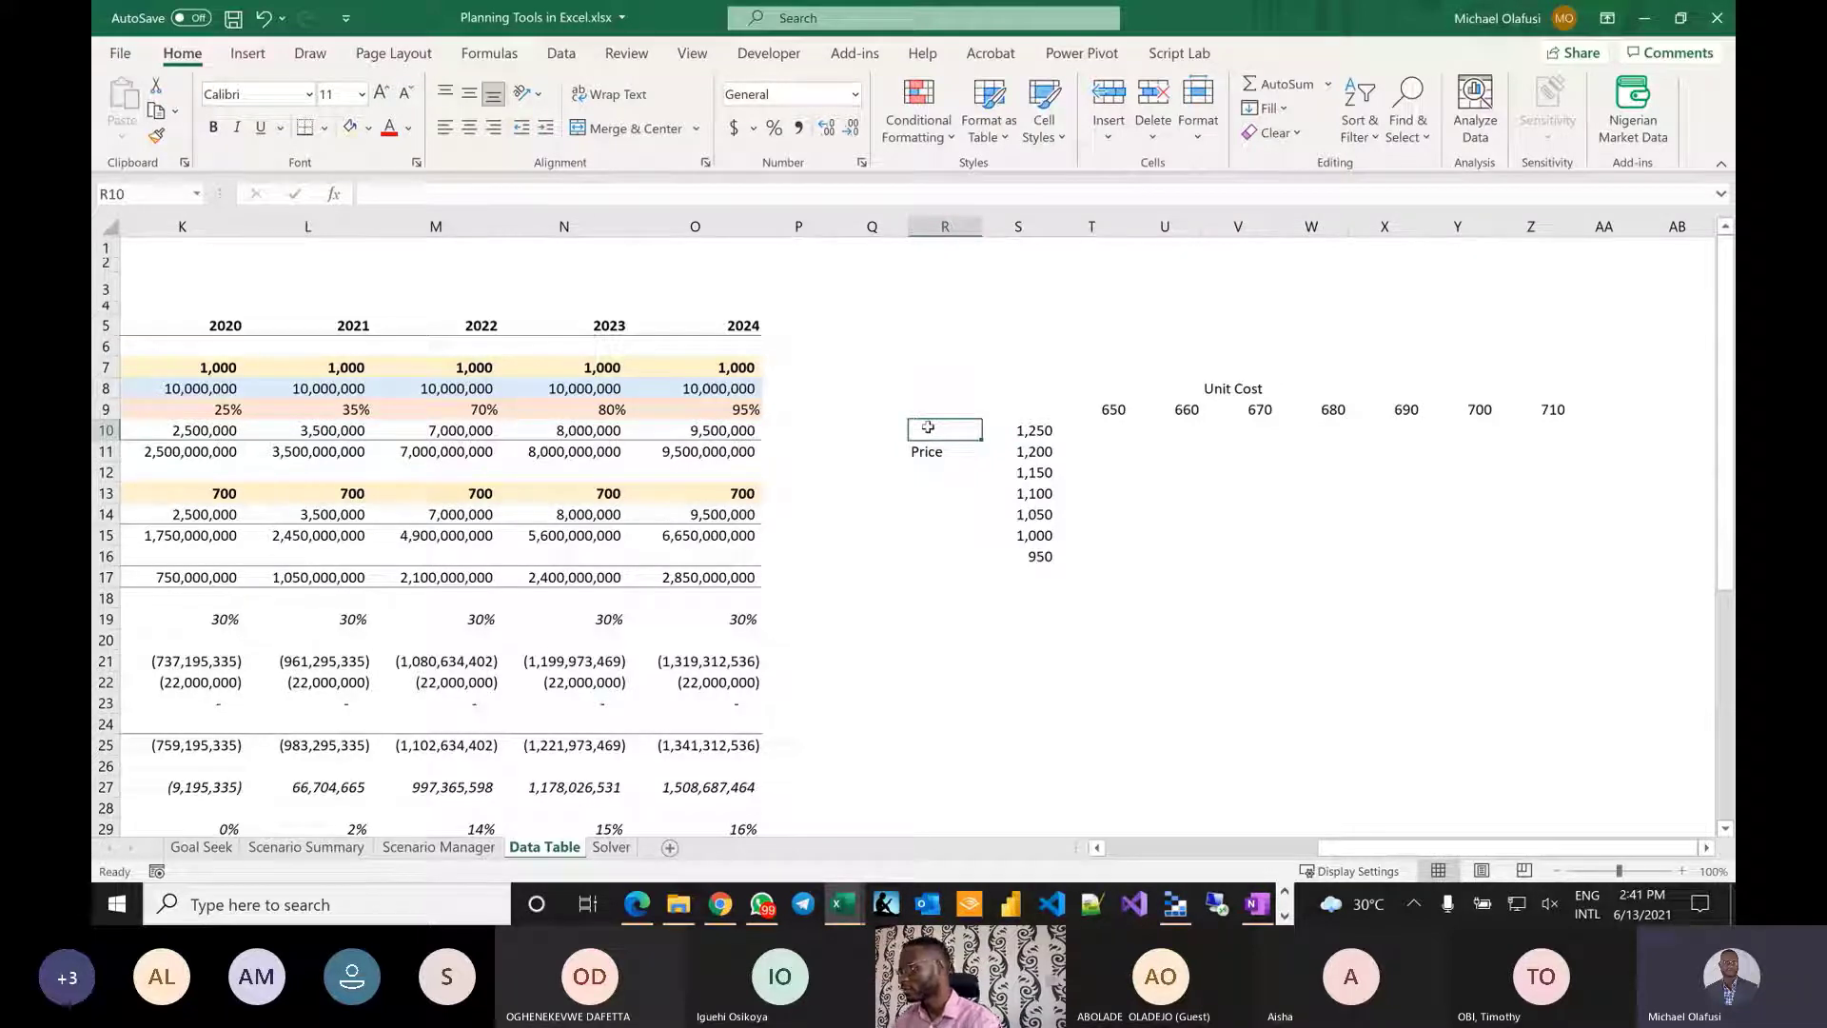
pyautogui.write('Unit')
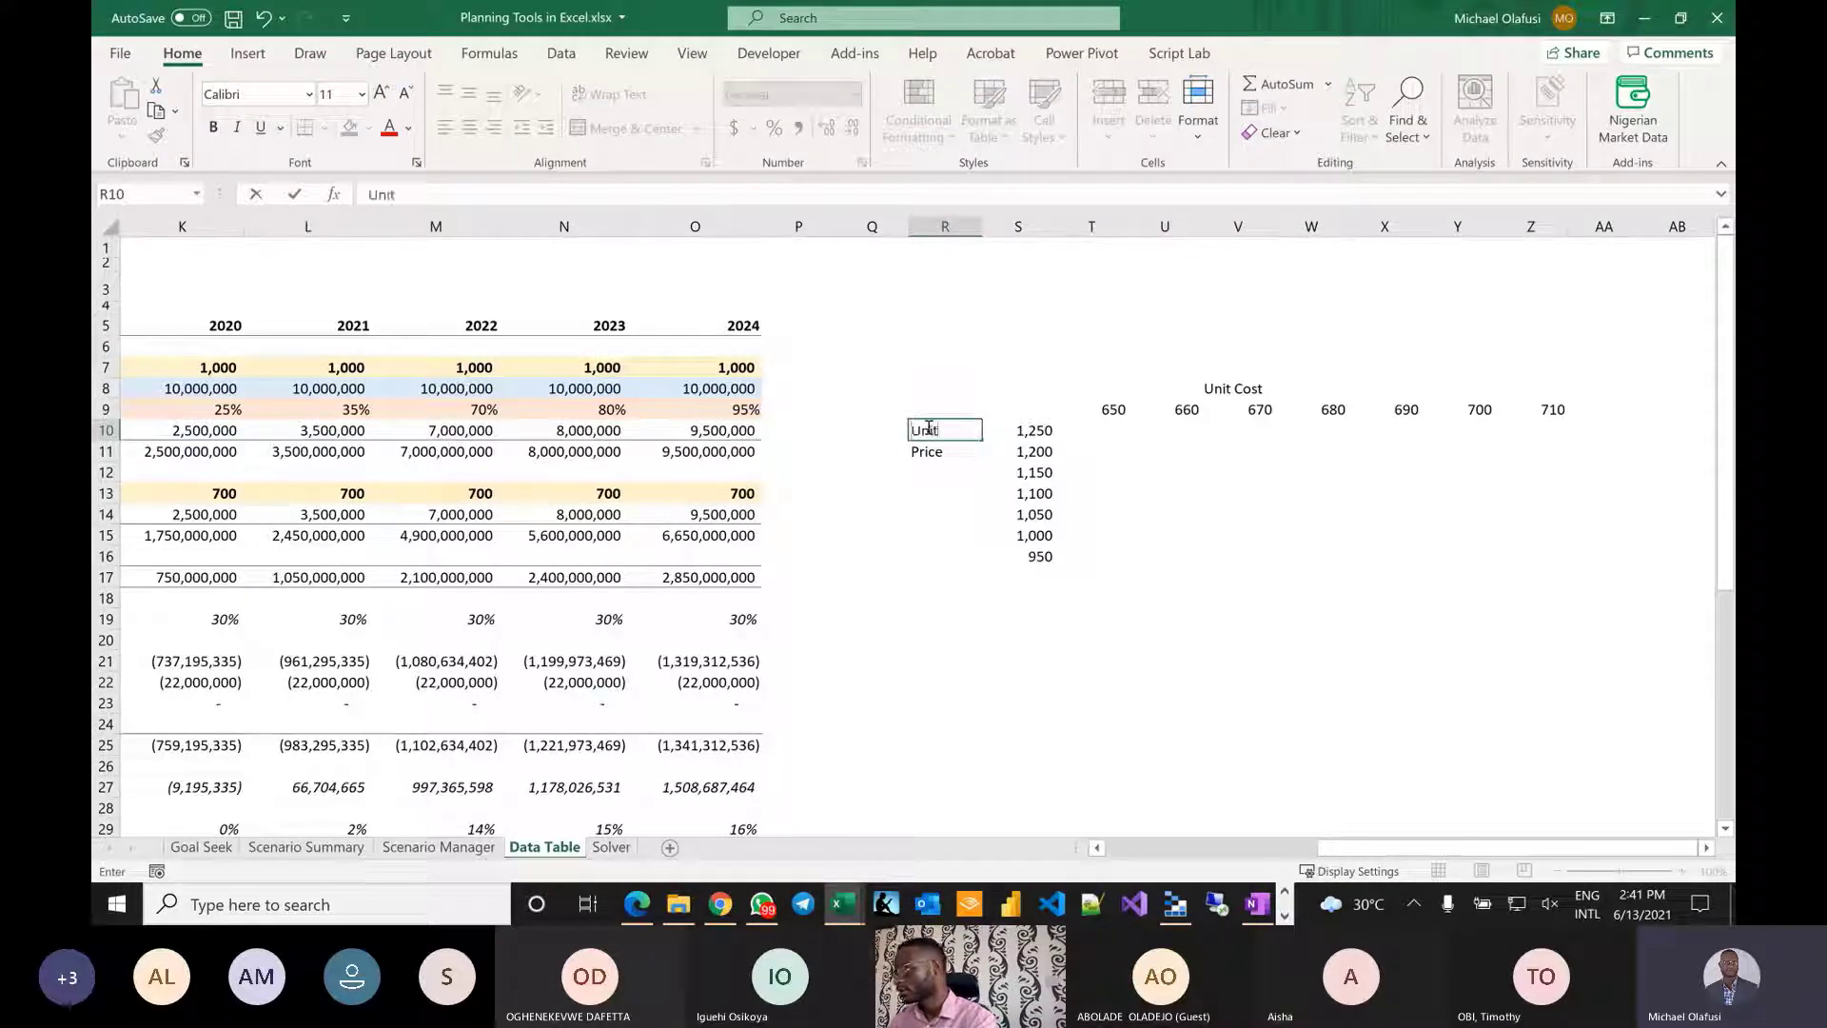
pyautogui.press('Return')
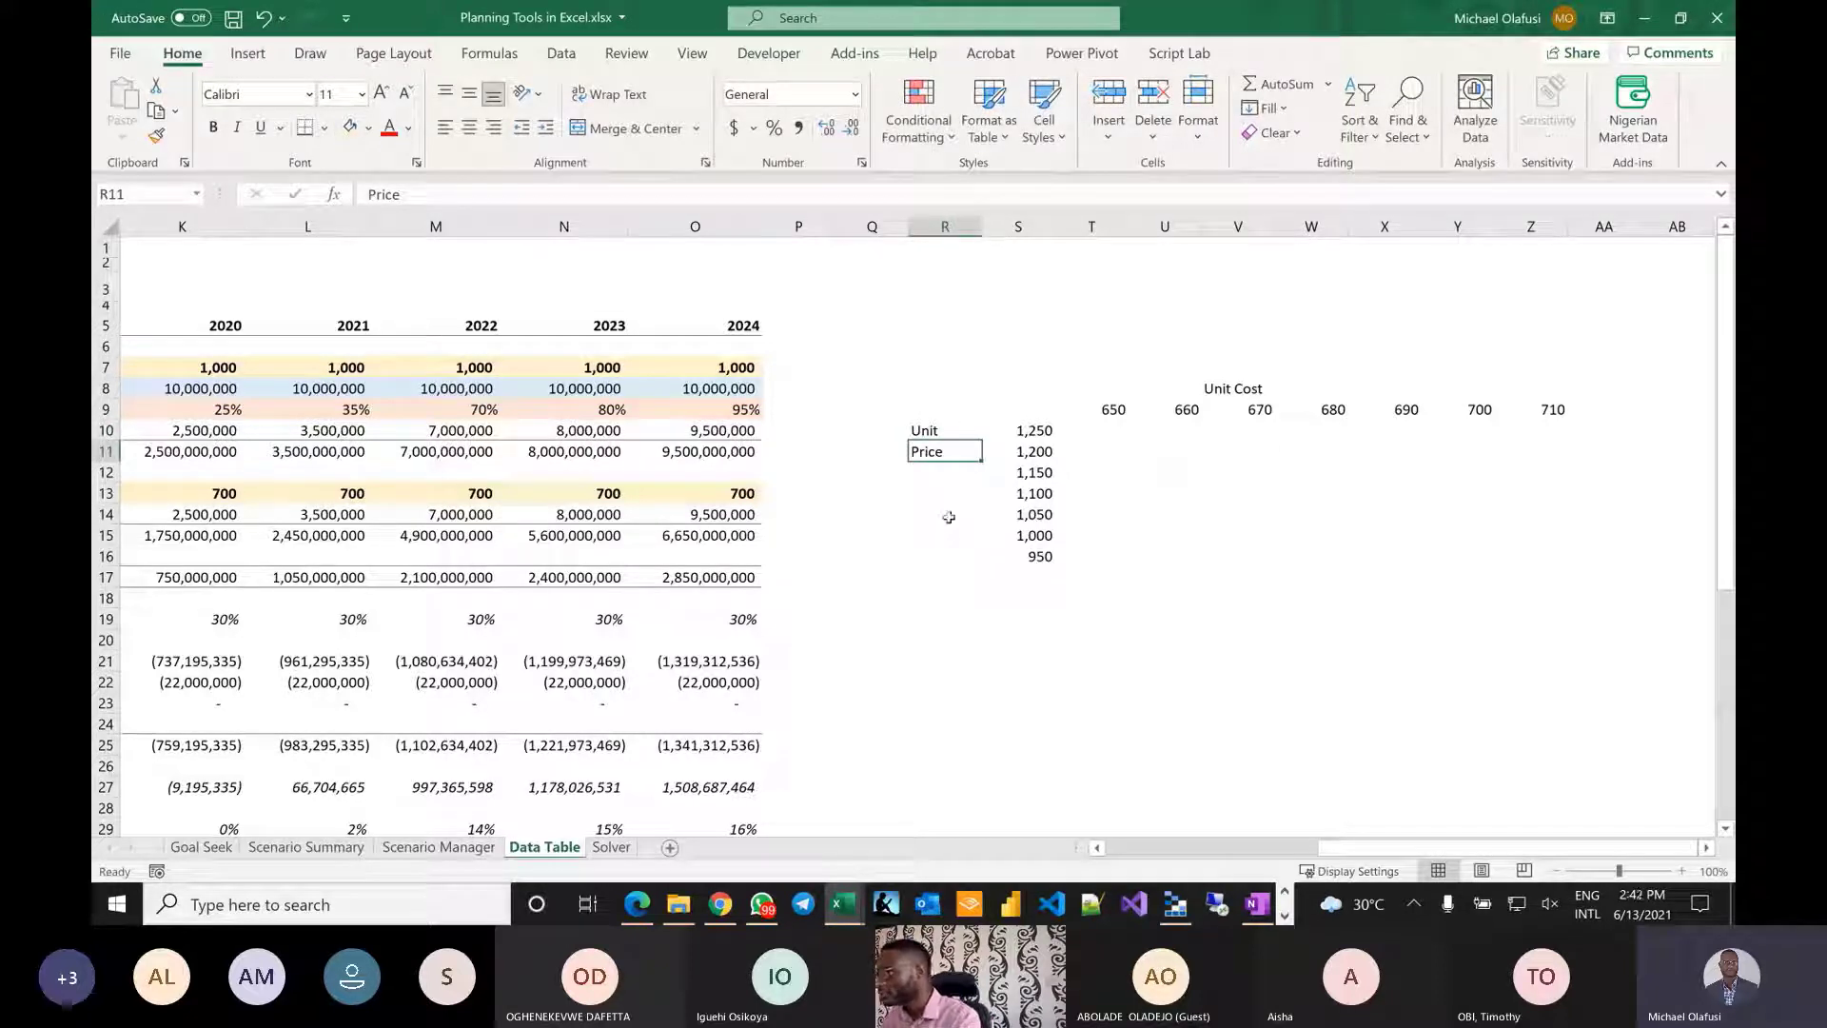
# Give the corner cell S9, where the price and cost series meet, a light green fill.
pyautogui.click(1025, 407)
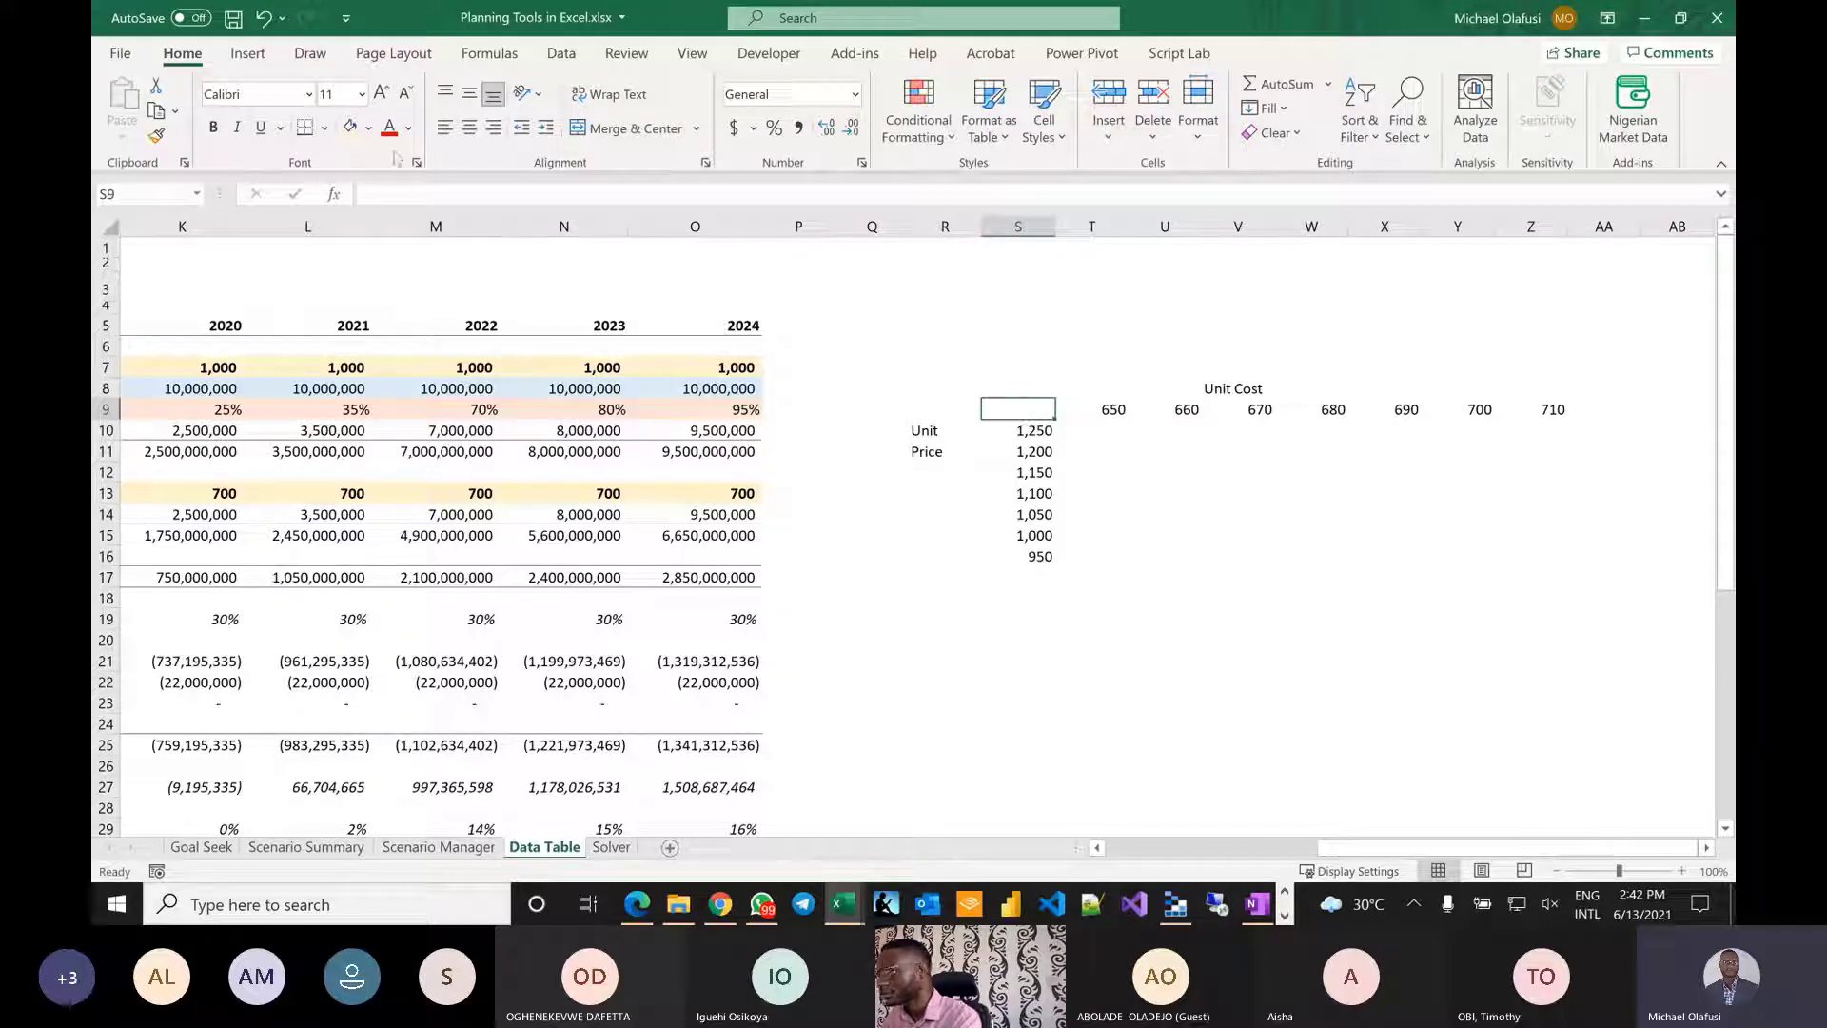
pyautogui.click(349, 127)
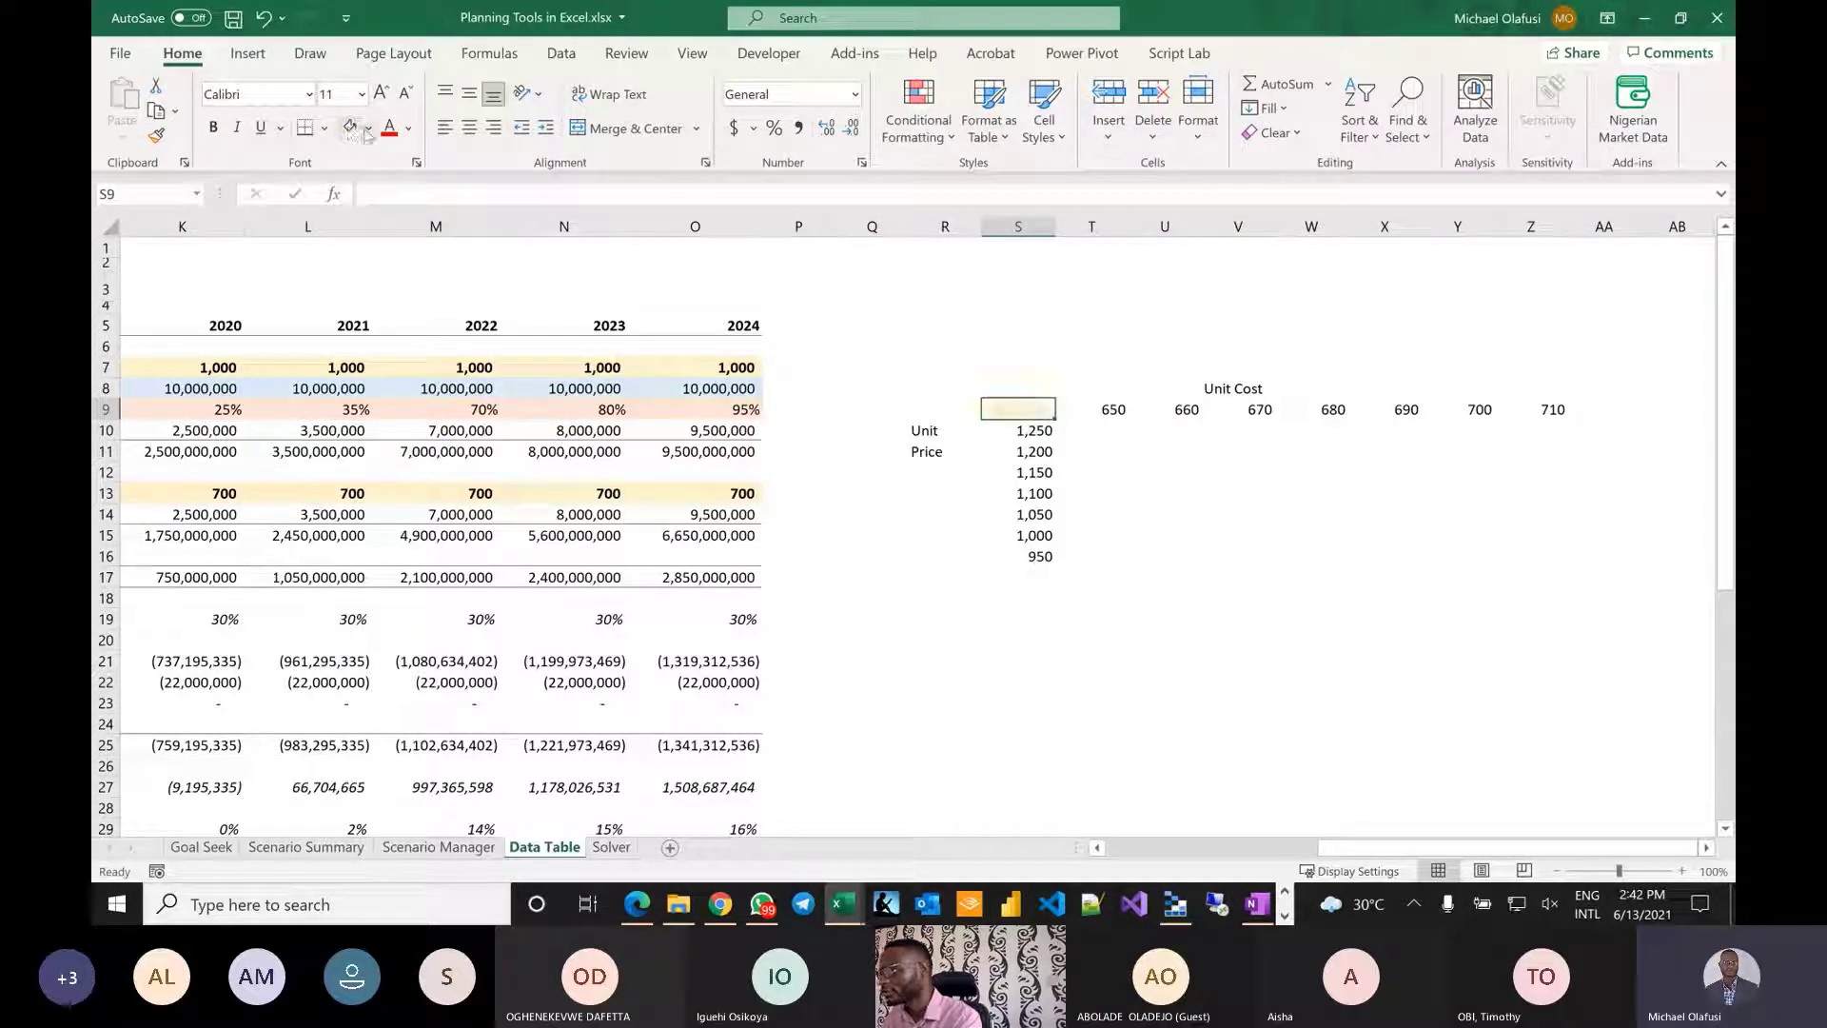
pyautogui.click(368, 127)
pyautogui.click(514, 220)
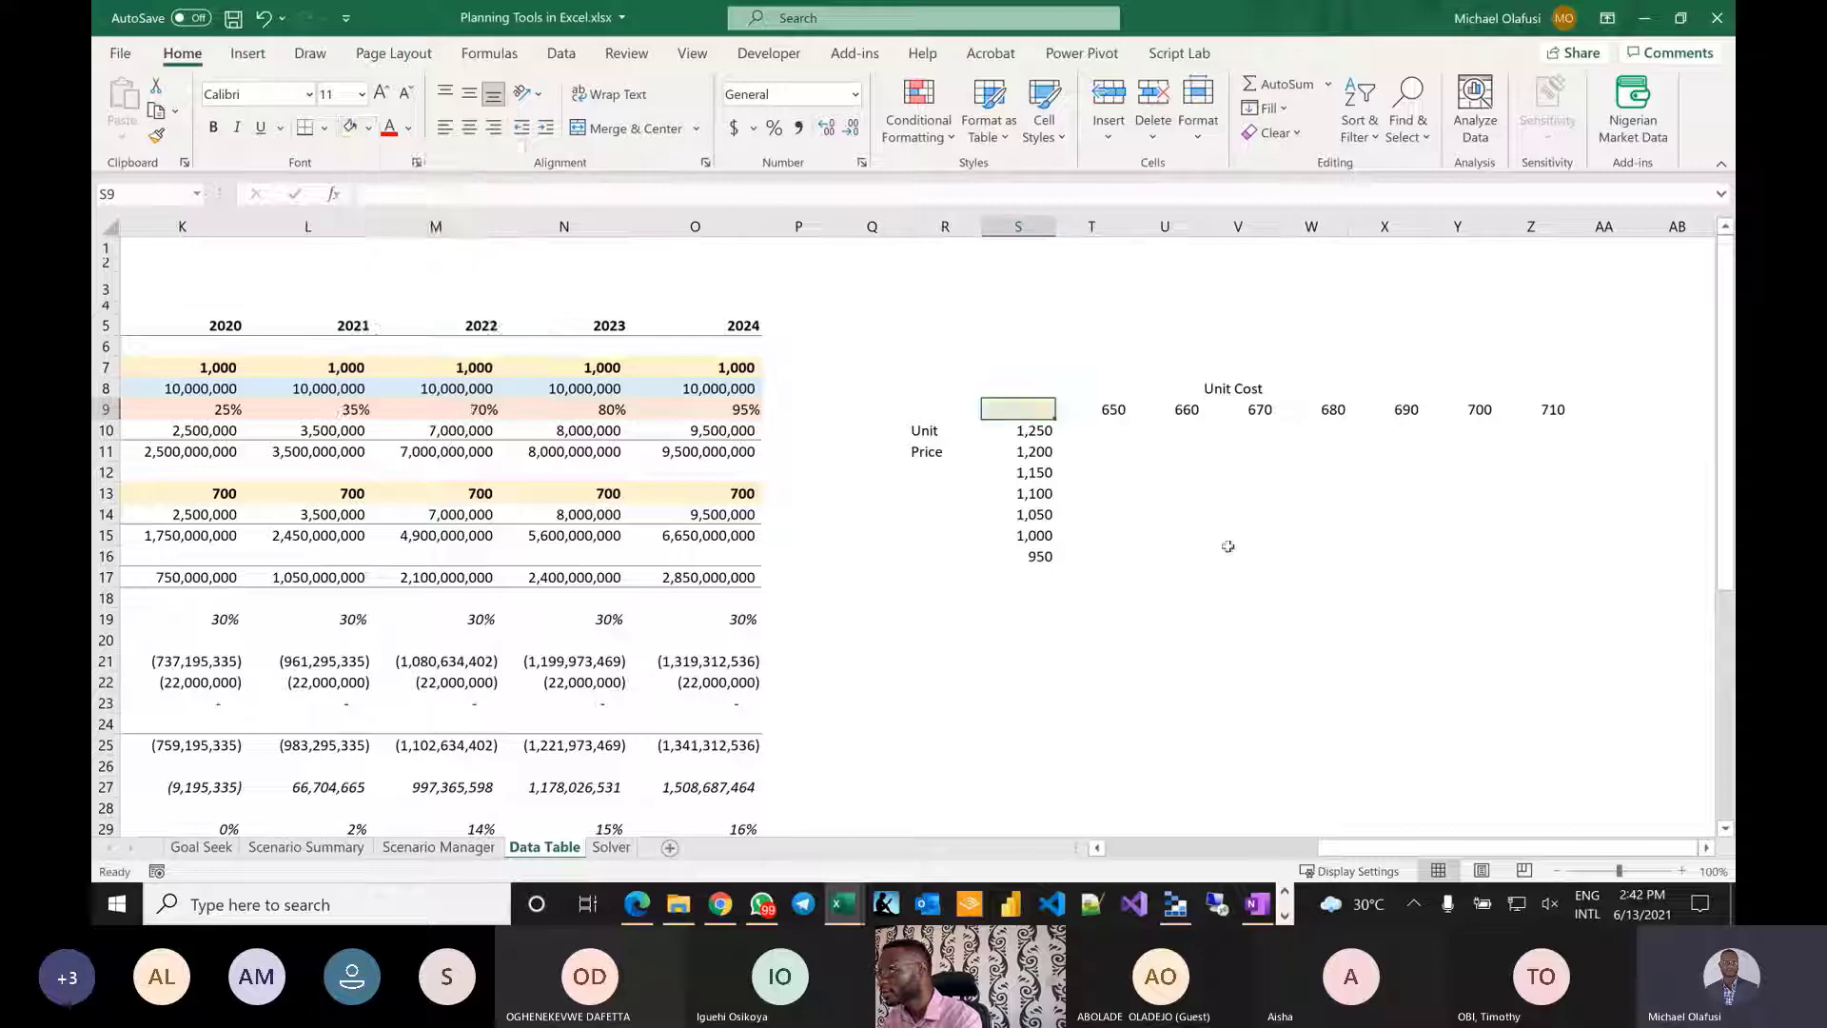
# Link the corner cell S9 to the 2020 result in the income statement with the formula =K42.
pyautogui.write('+')
pyautogui.press('BackSpace')
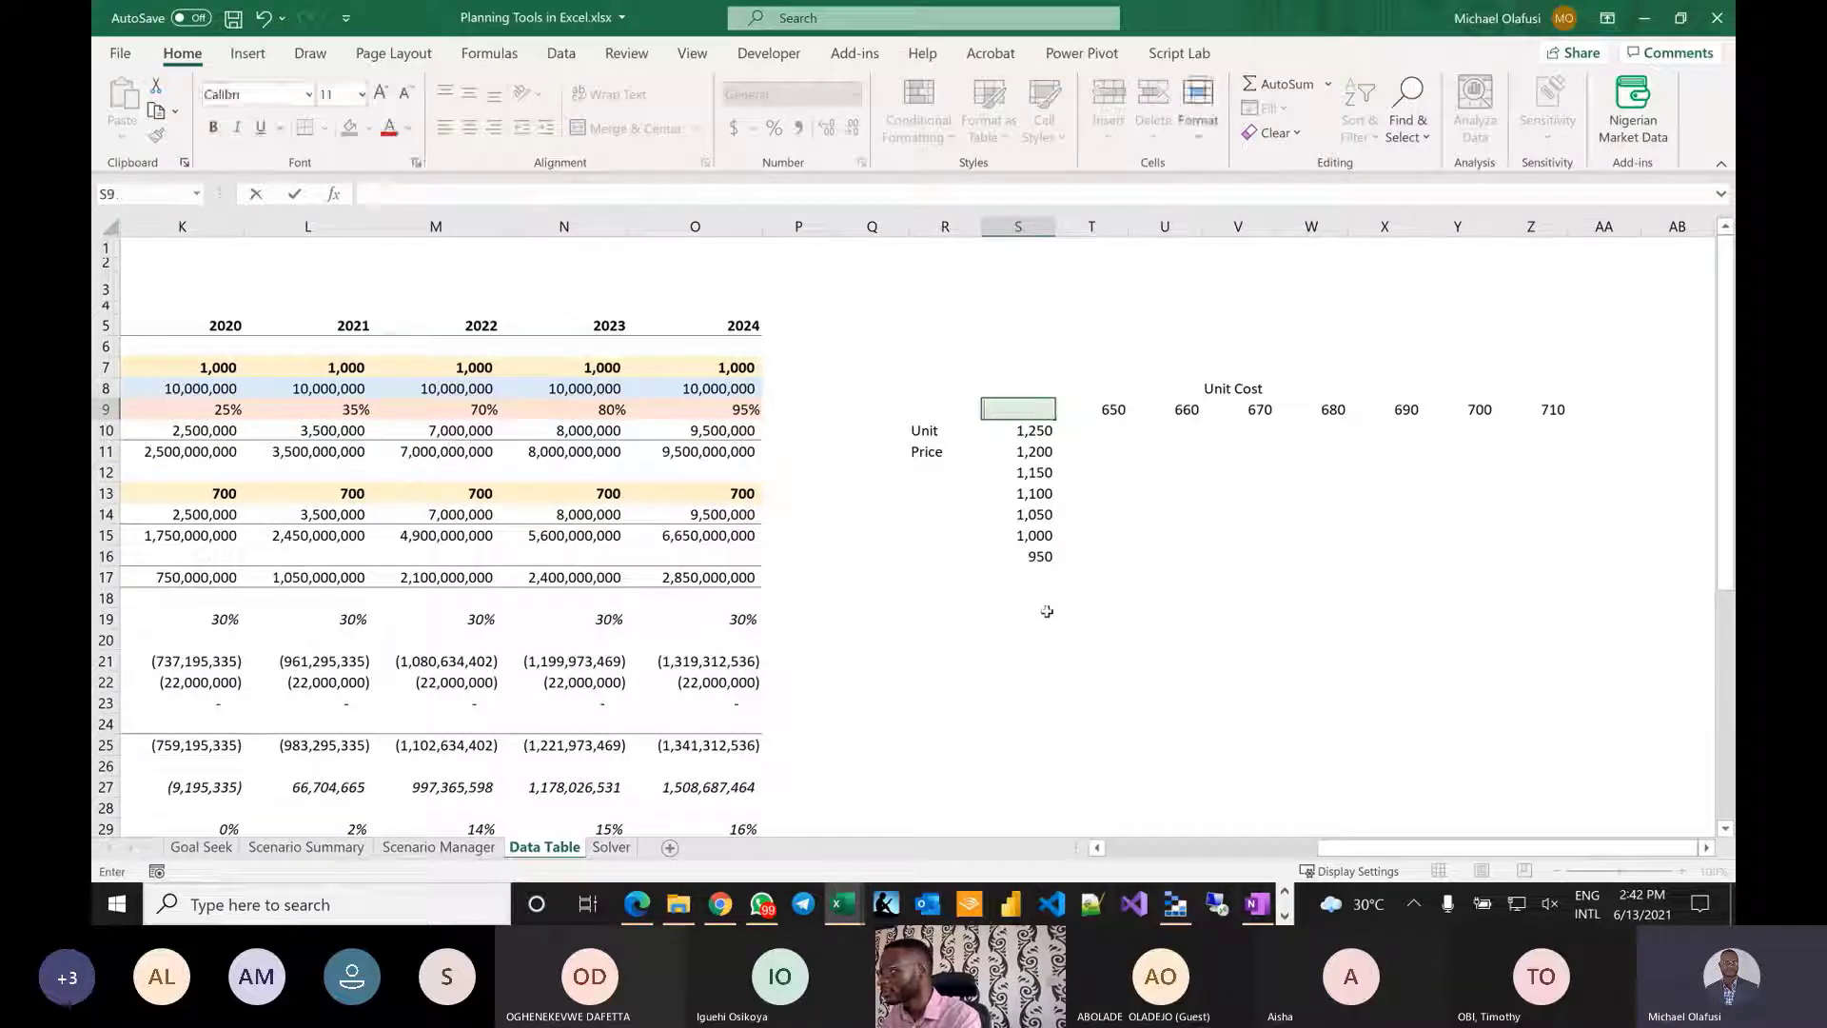
pyautogui.write('=')
pyautogui.scroll(-7, 671, 666)
pyautogui.hscroll(-3, 671, 666)
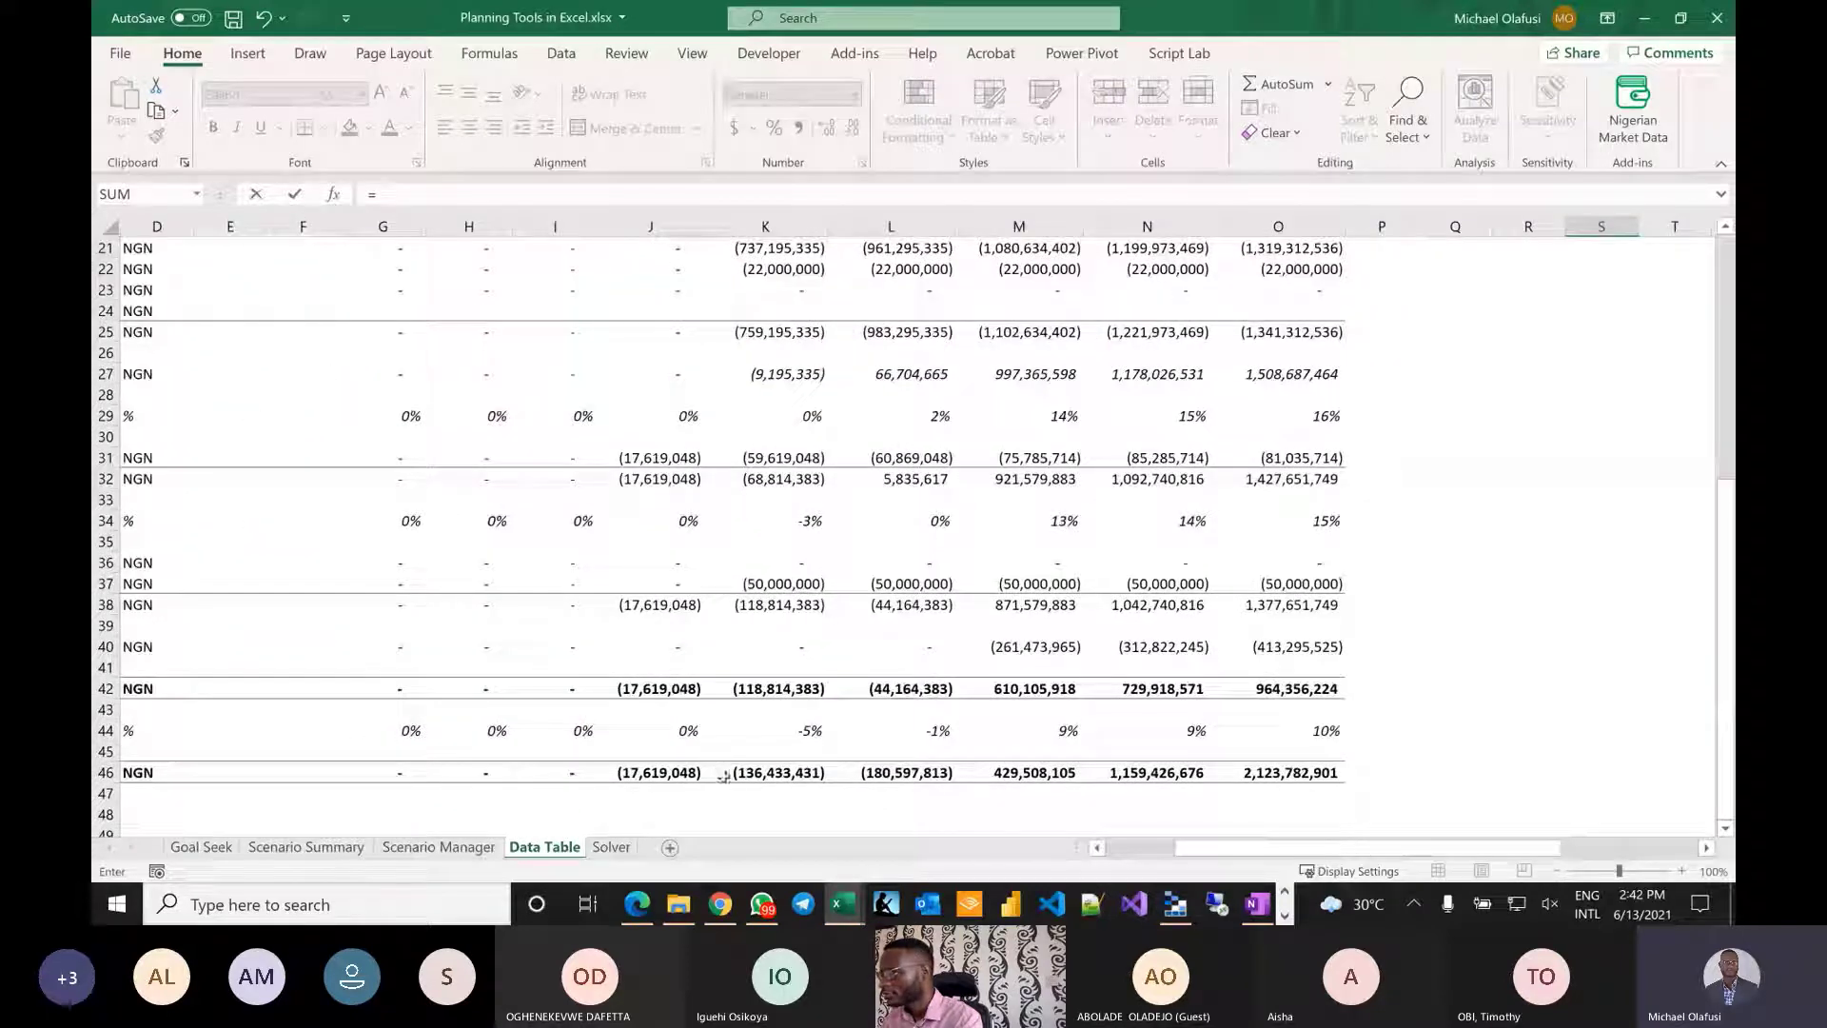
pyautogui.click(770, 689)
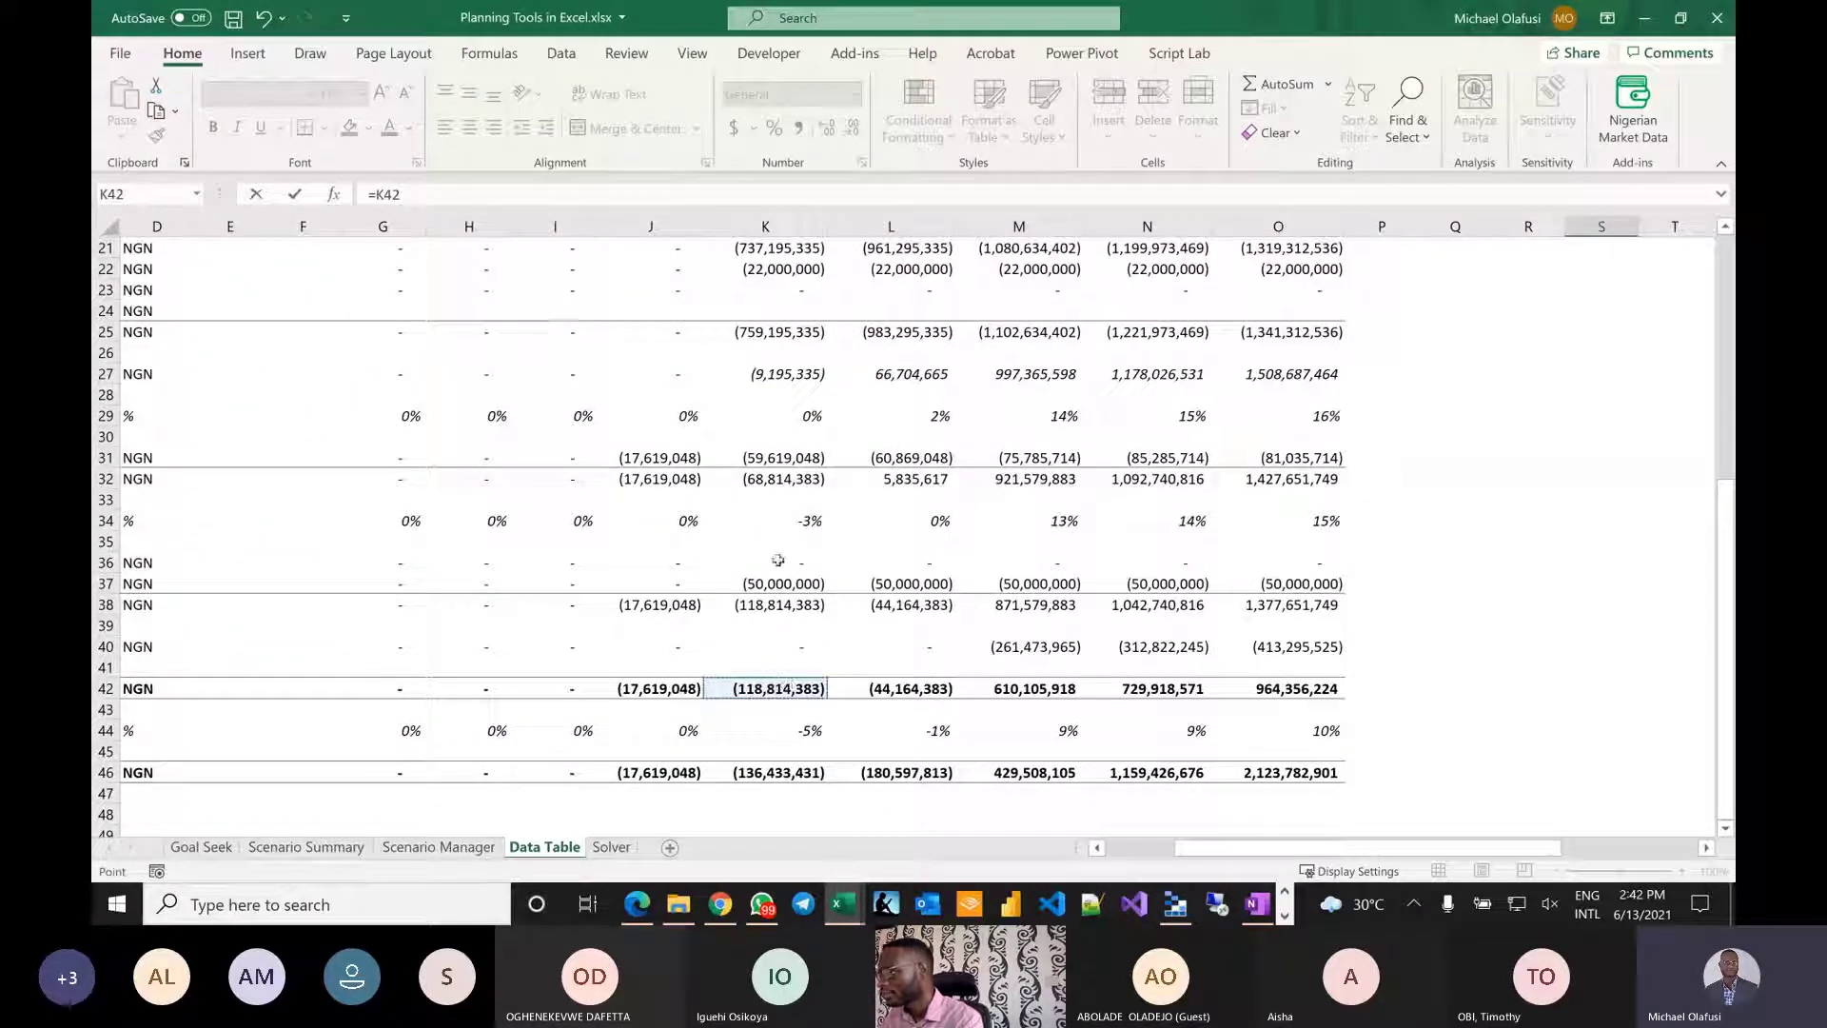
pyautogui.scroll(7, 777, 560)
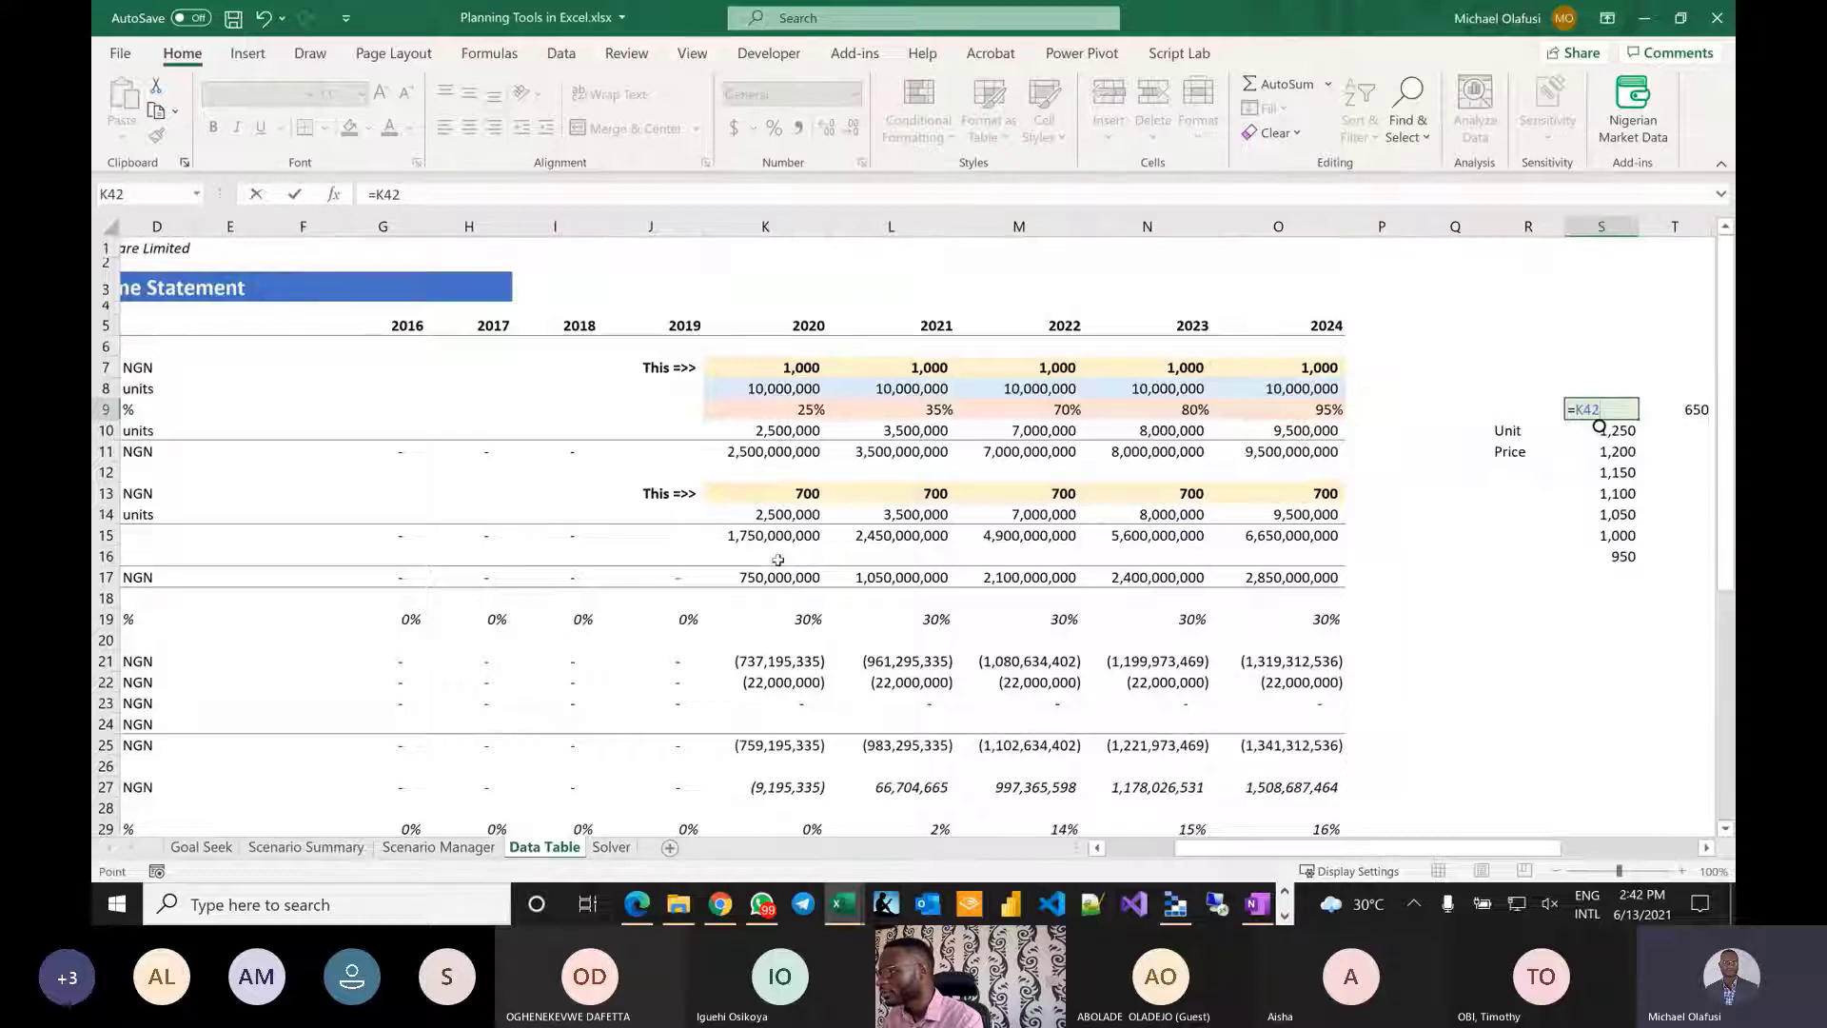
pyautogui.scroll(-7, 777, 561)
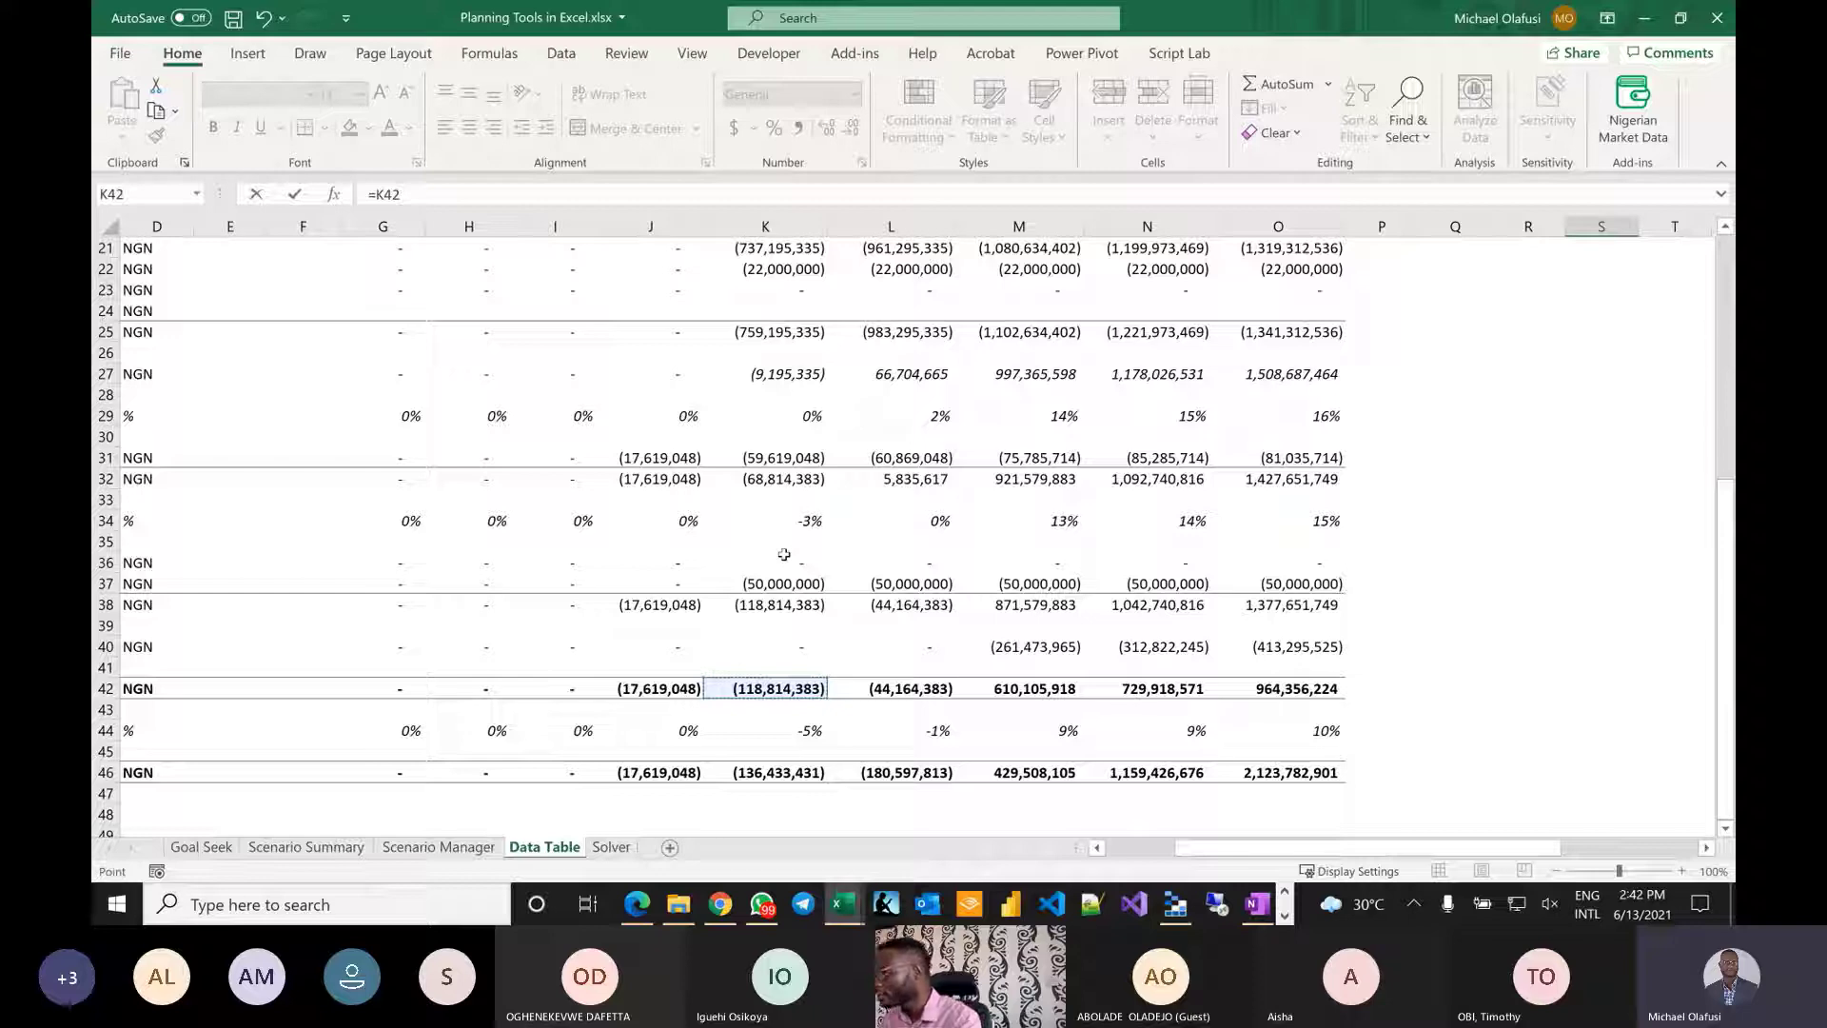
pyautogui.scroll(7, 783, 554)
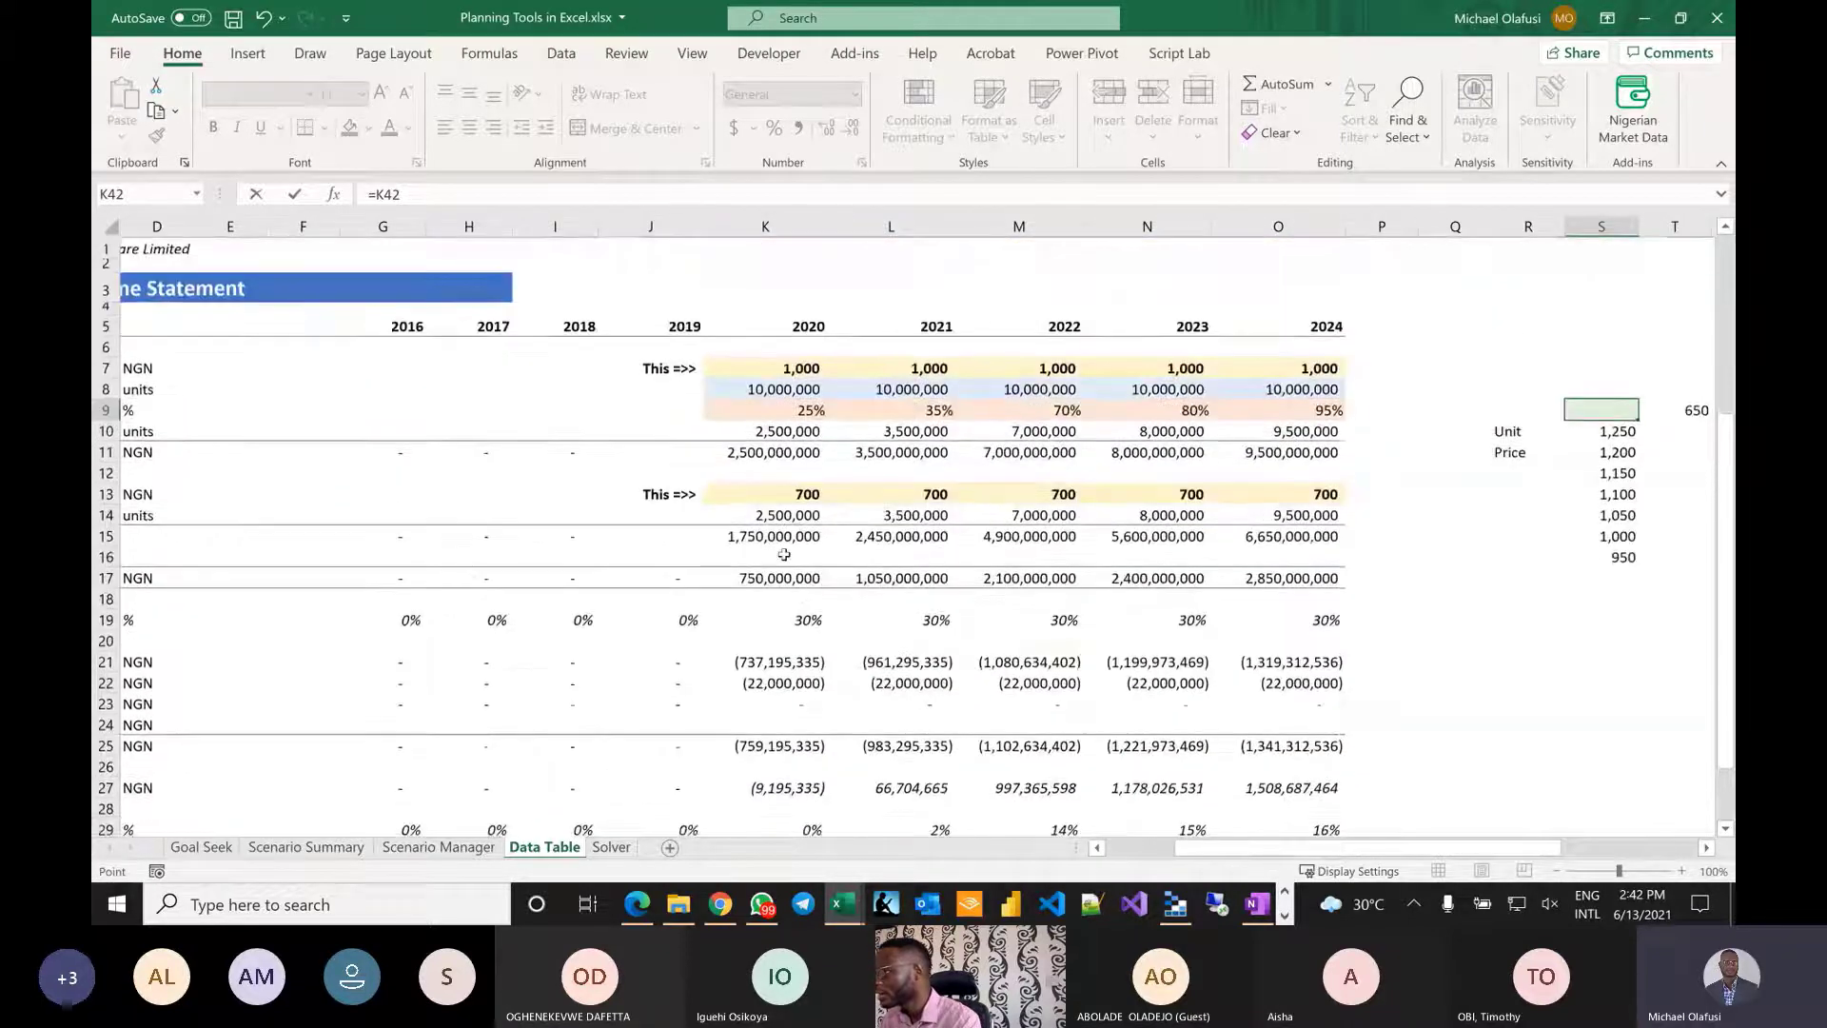
pyautogui.scroll(-7, 788, 652)
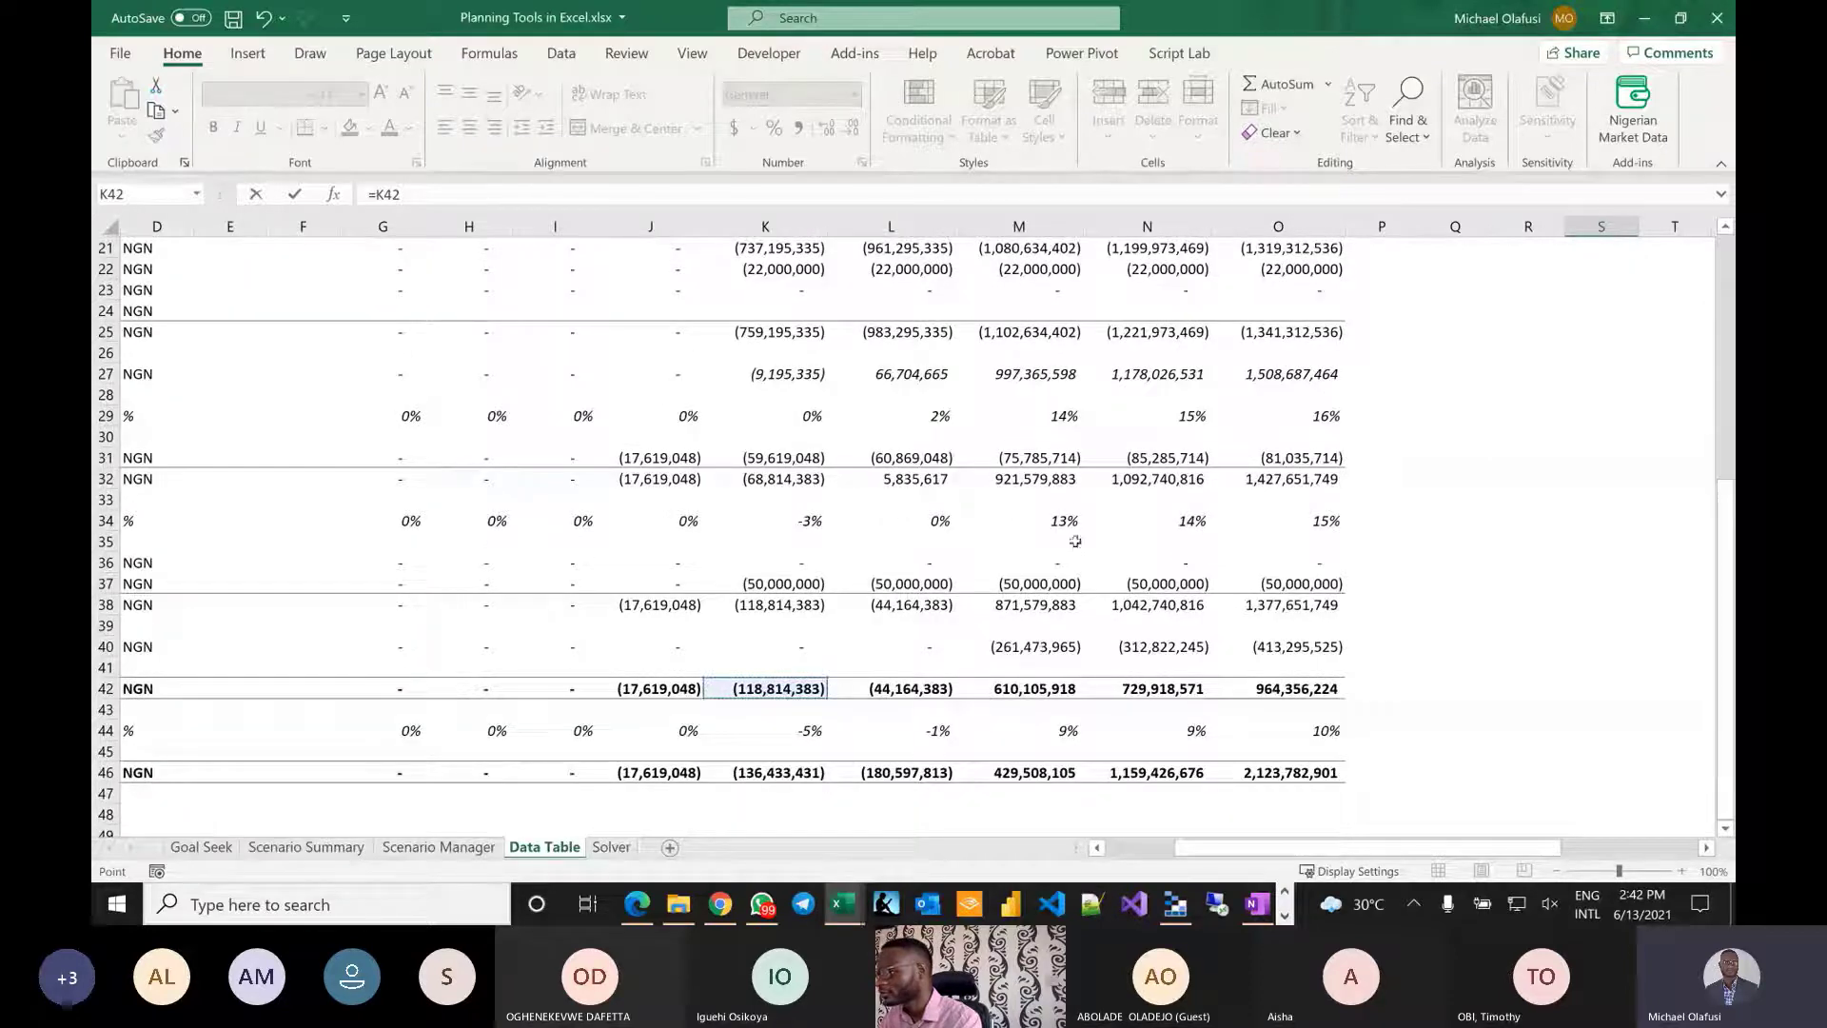
pyautogui.scroll(7, 968, 518)
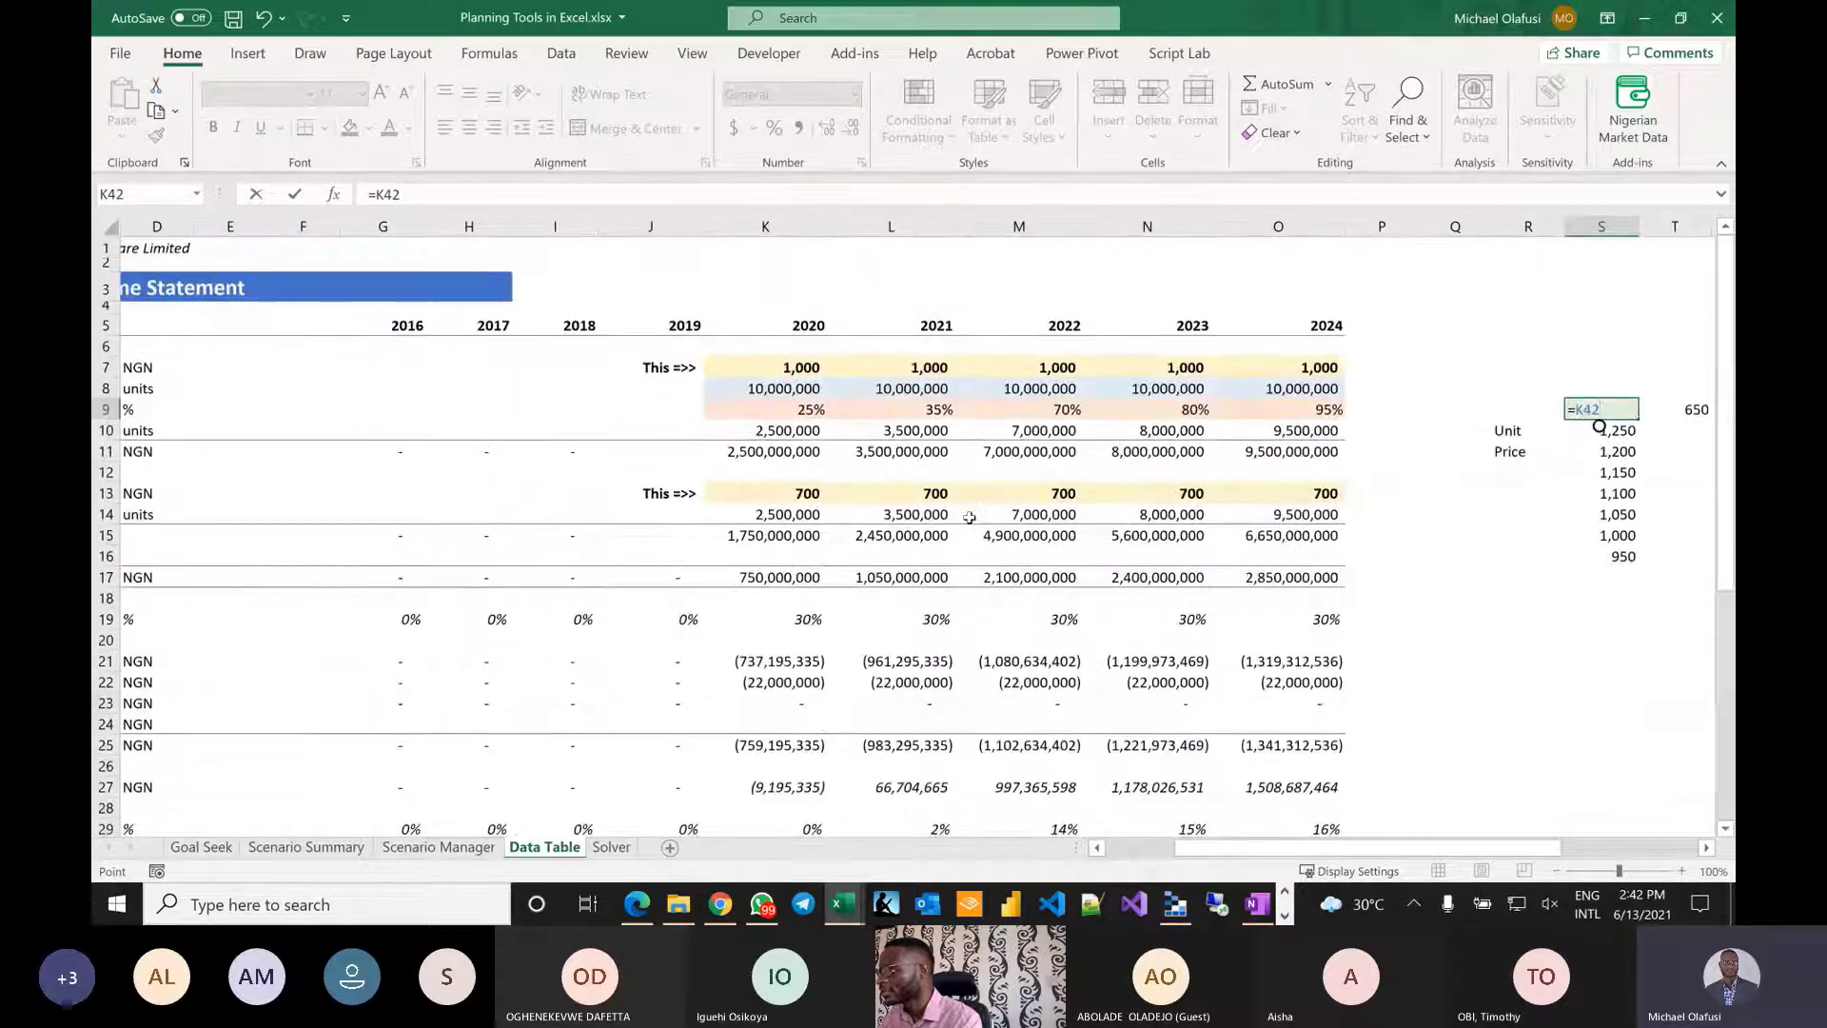
pyautogui.scroll(-9, 974, 582)
pyautogui.scroll(9, 974, 583)
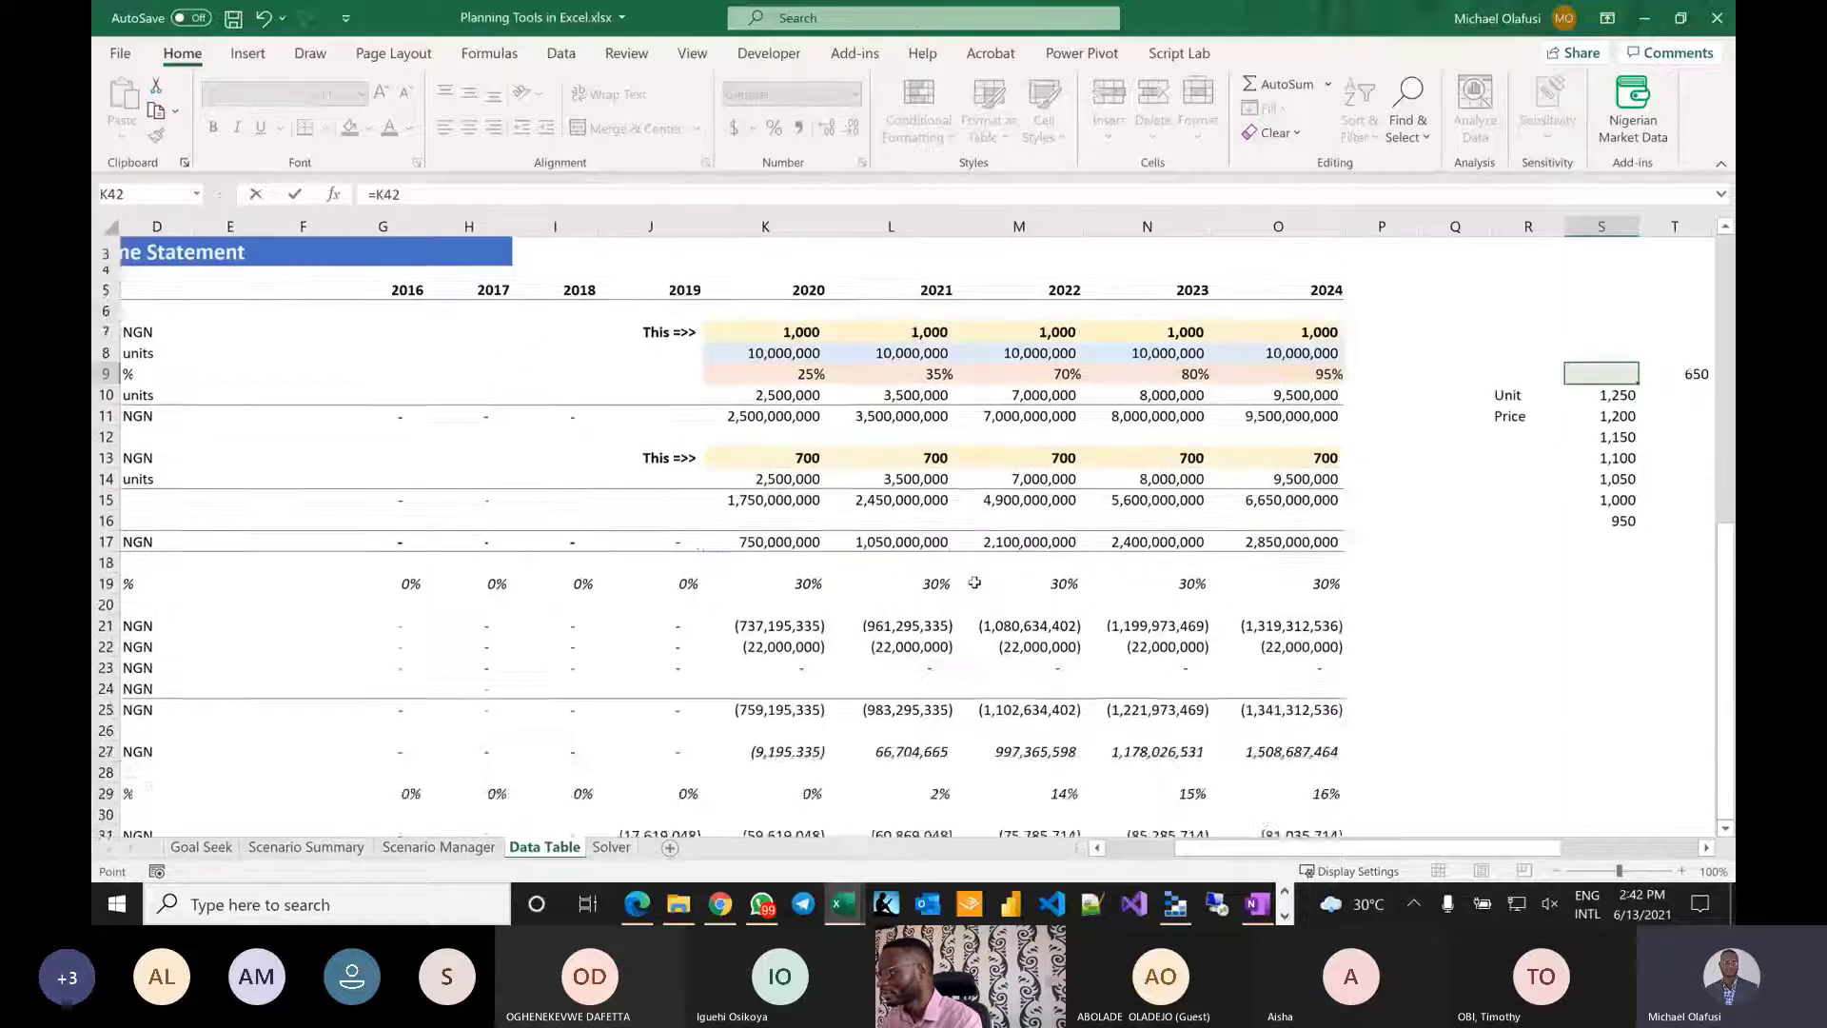
pyautogui.press('Return')
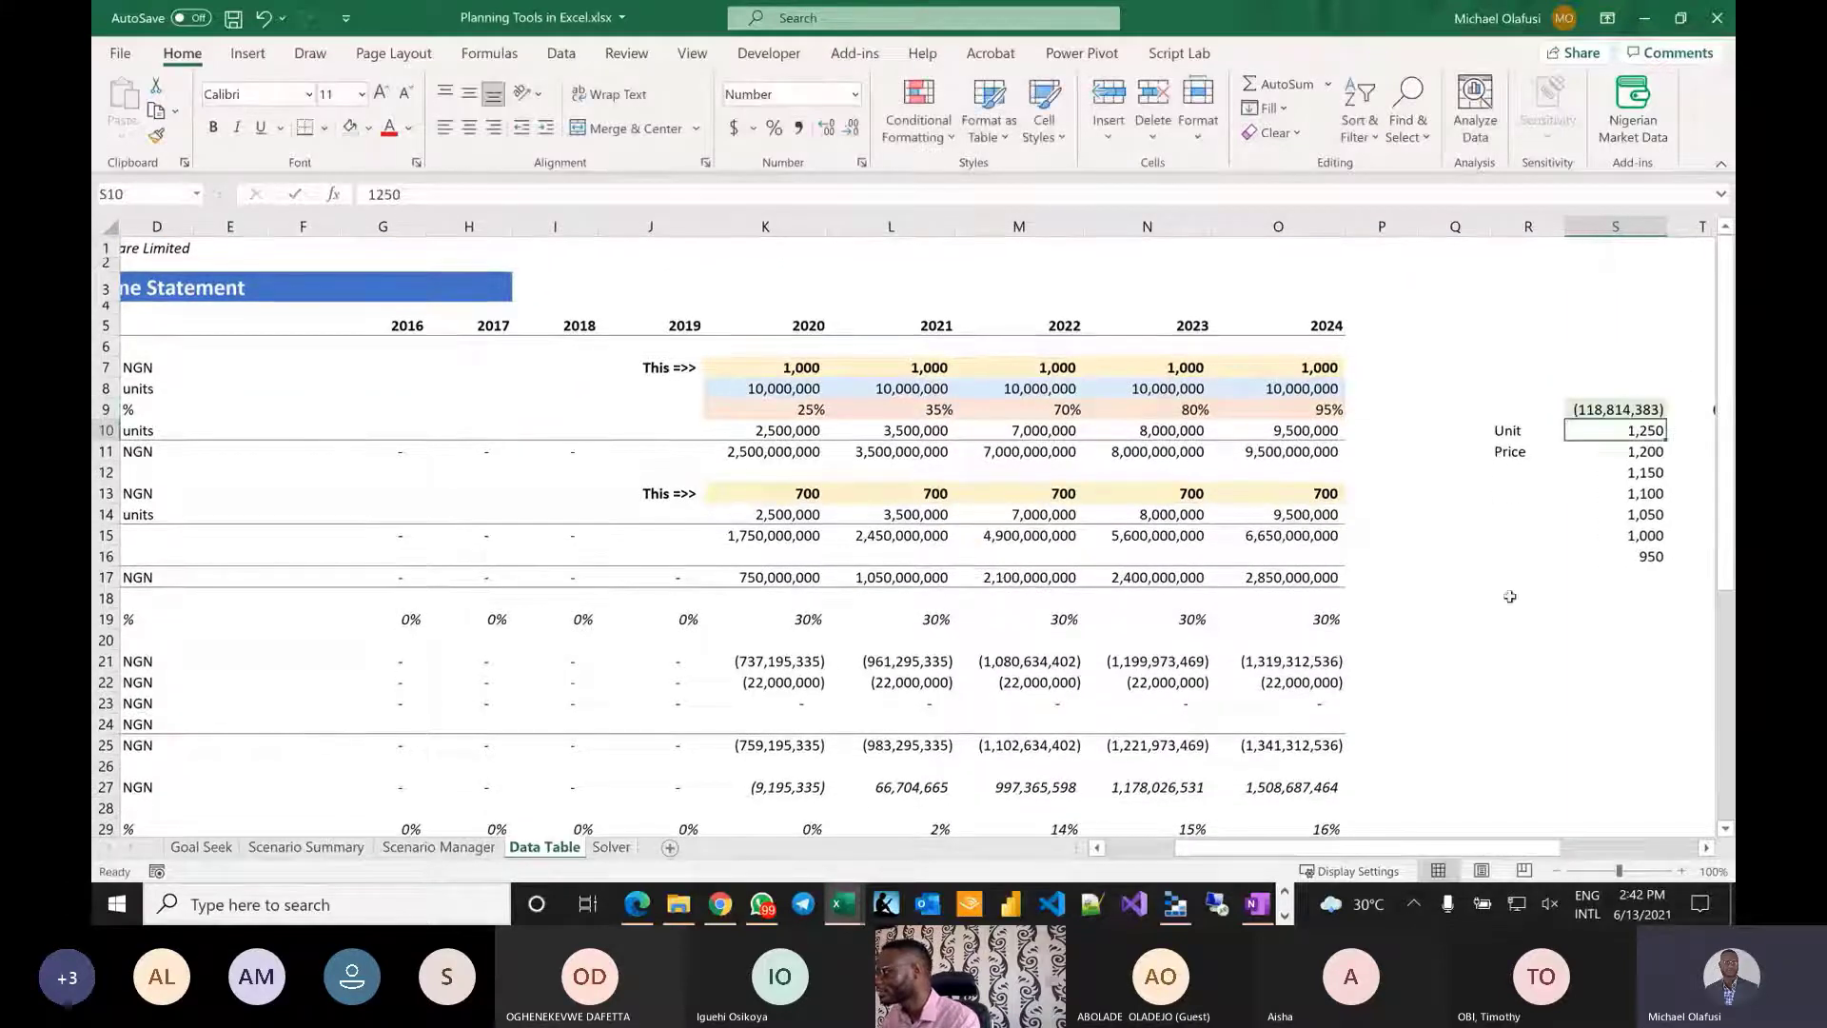
pyautogui.hscroll(6, 1722, 565)
pyautogui.hscroll(-7, 1722, 565)
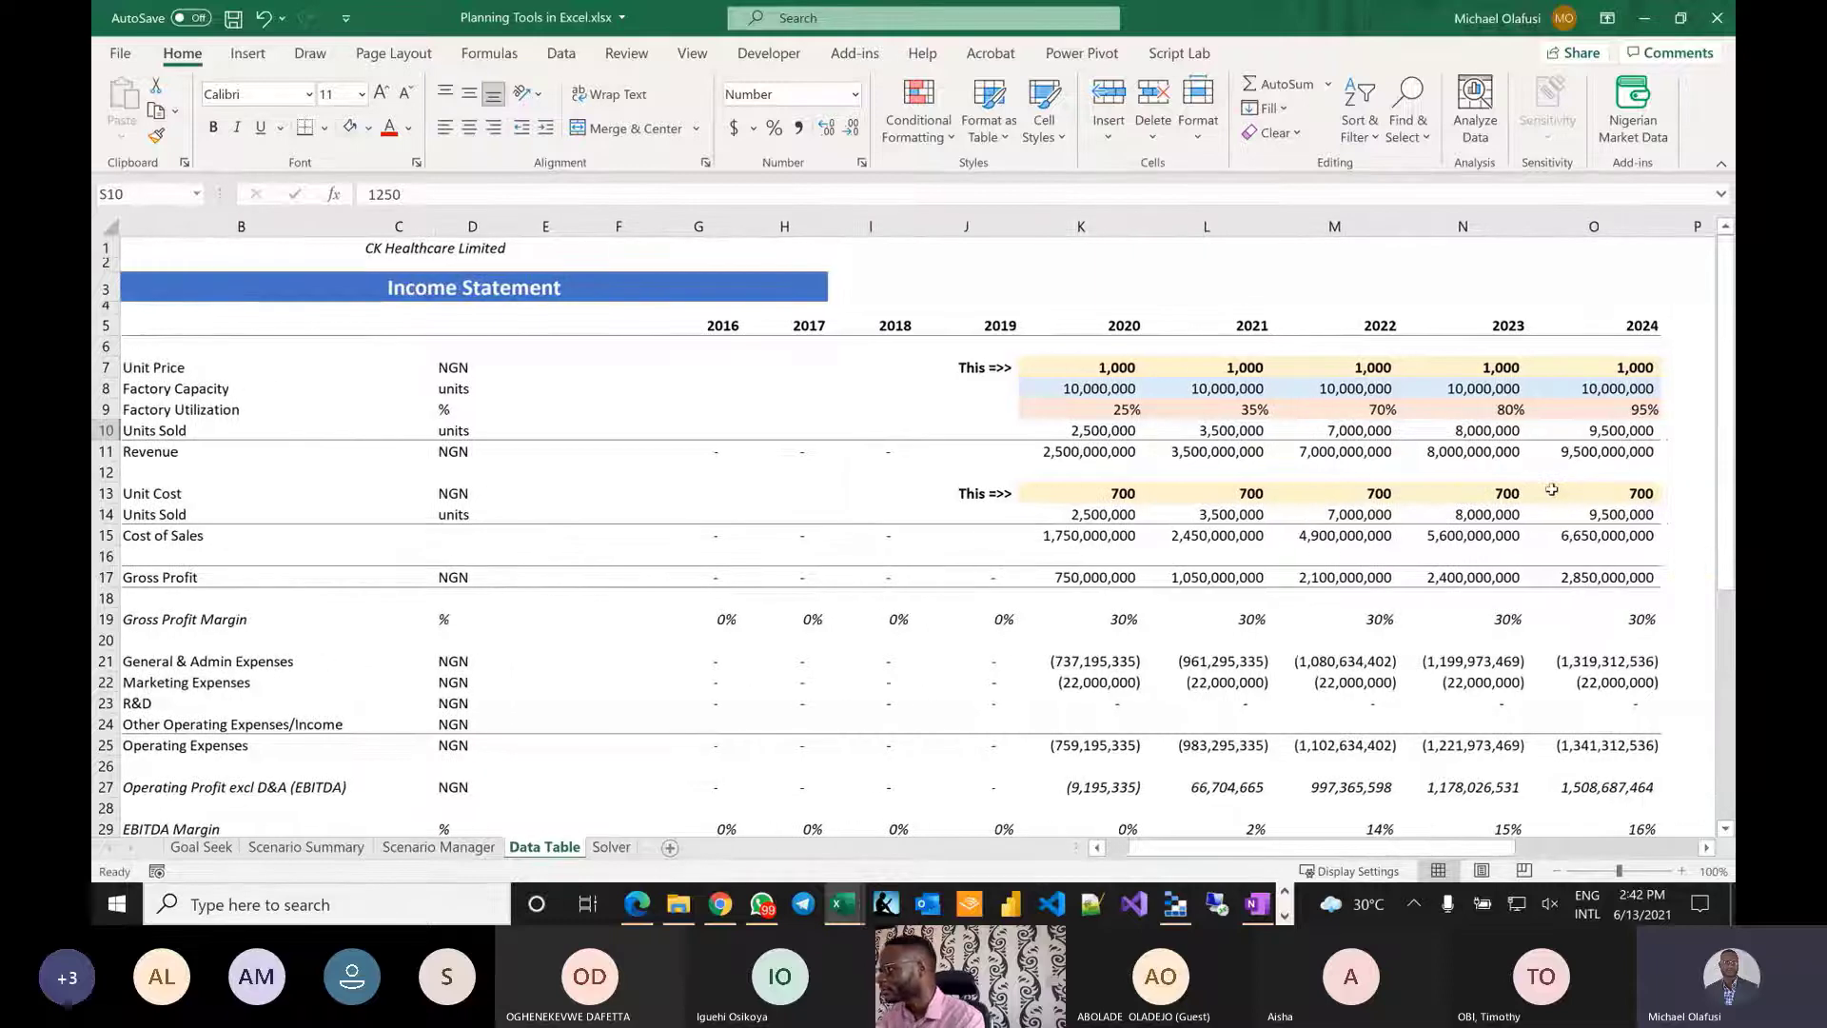
# Clear the corner cell S9 and re-enter its link to the 2020 result with the formula =K42.
pyautogui.hscroll(5, 1551, 490)
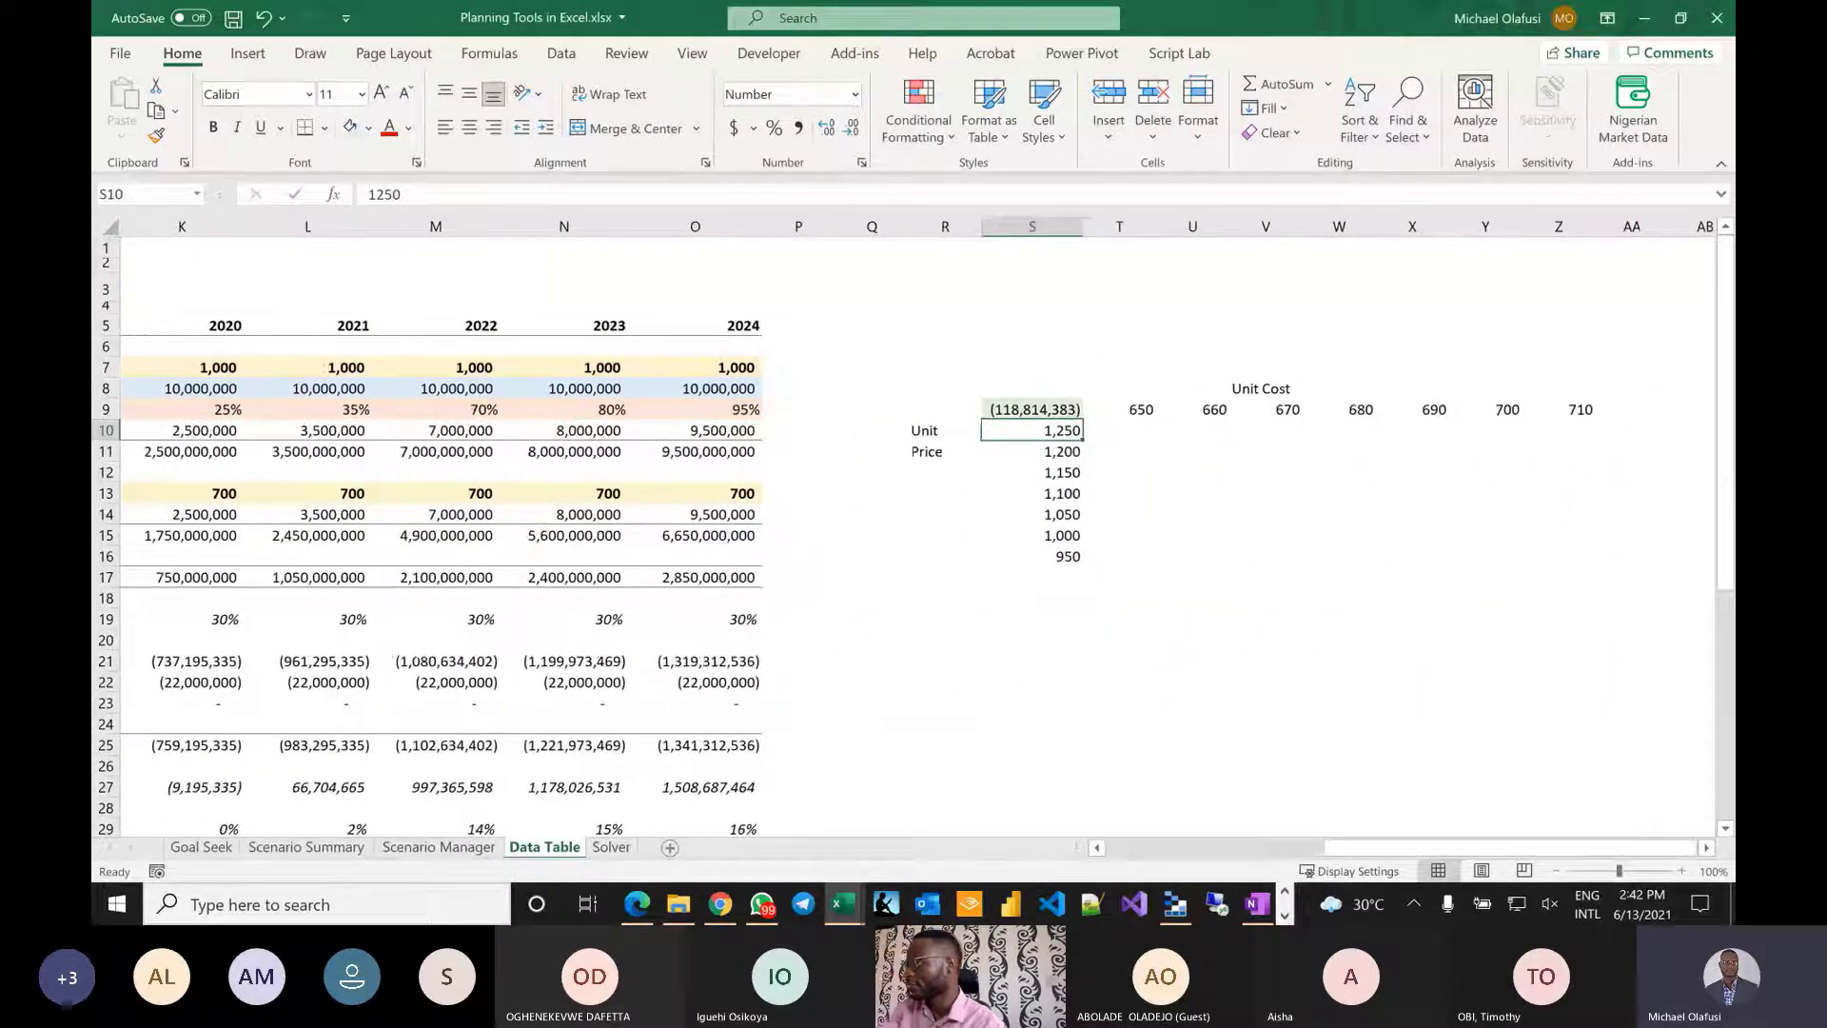
pyautogui.click(1052, 396)
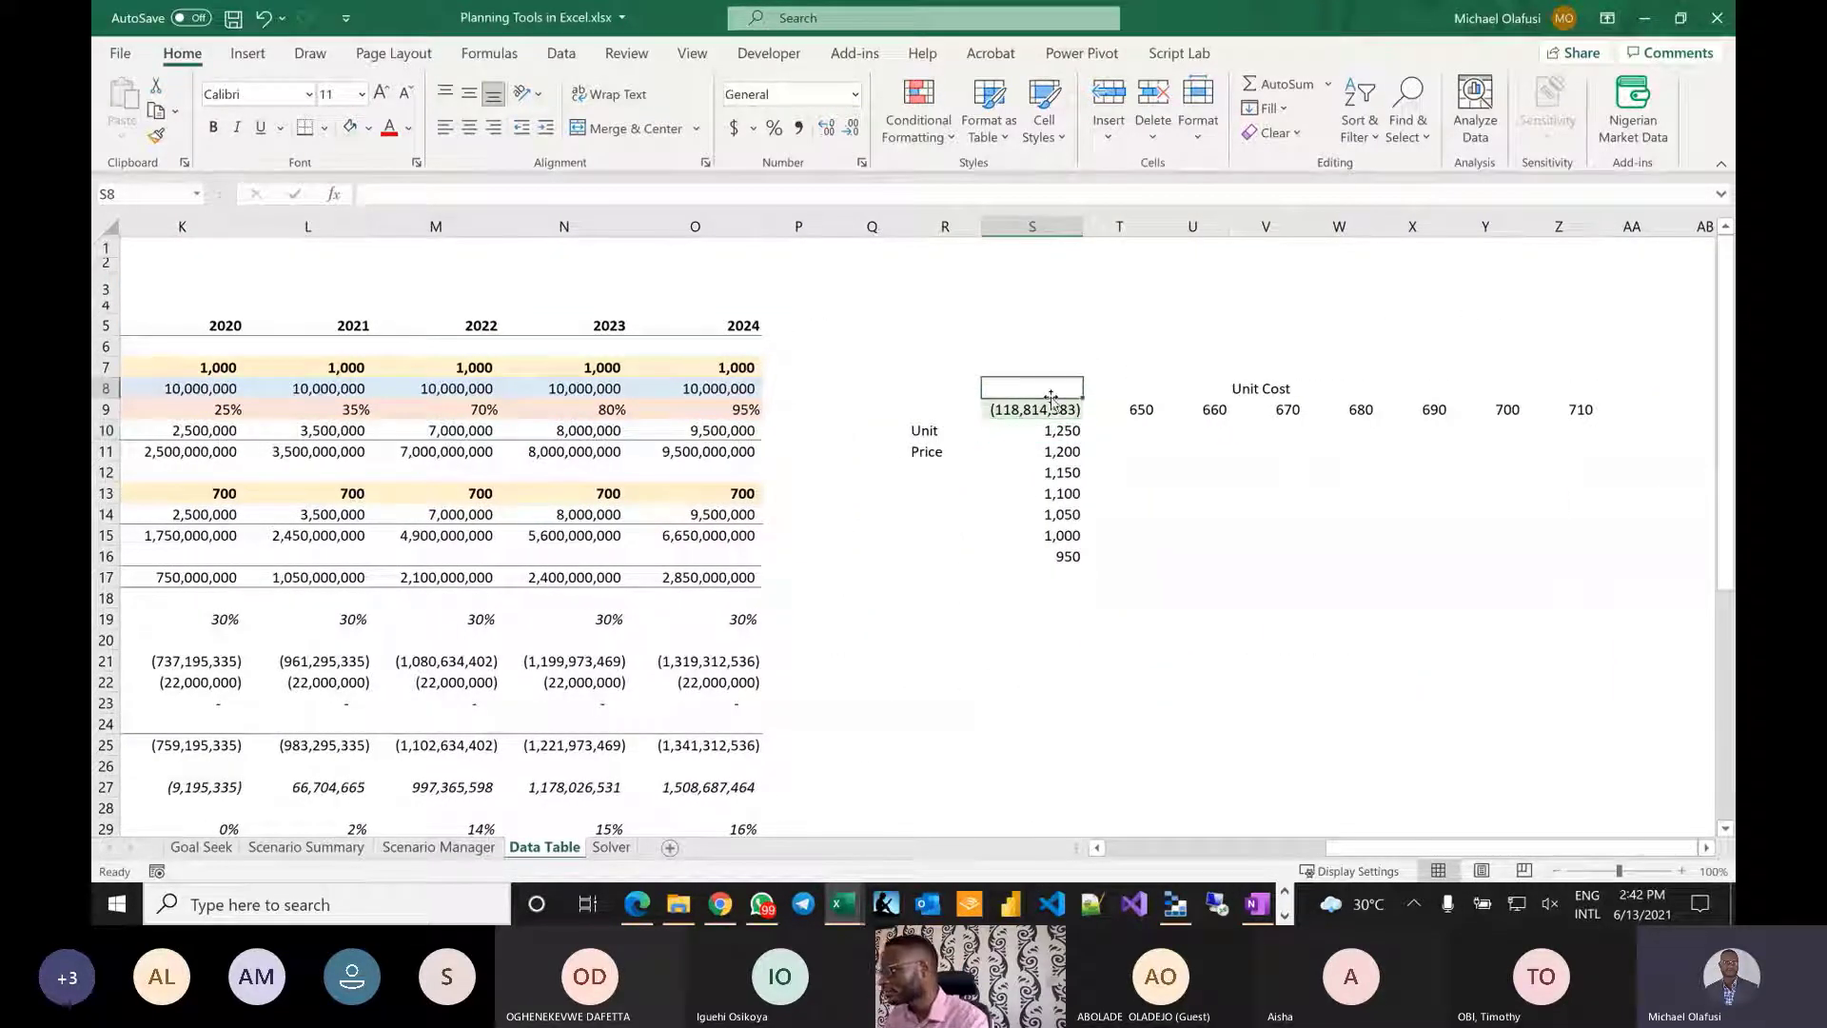
pyautogui.click(1051, 403)
pyautogui.press('Delete')
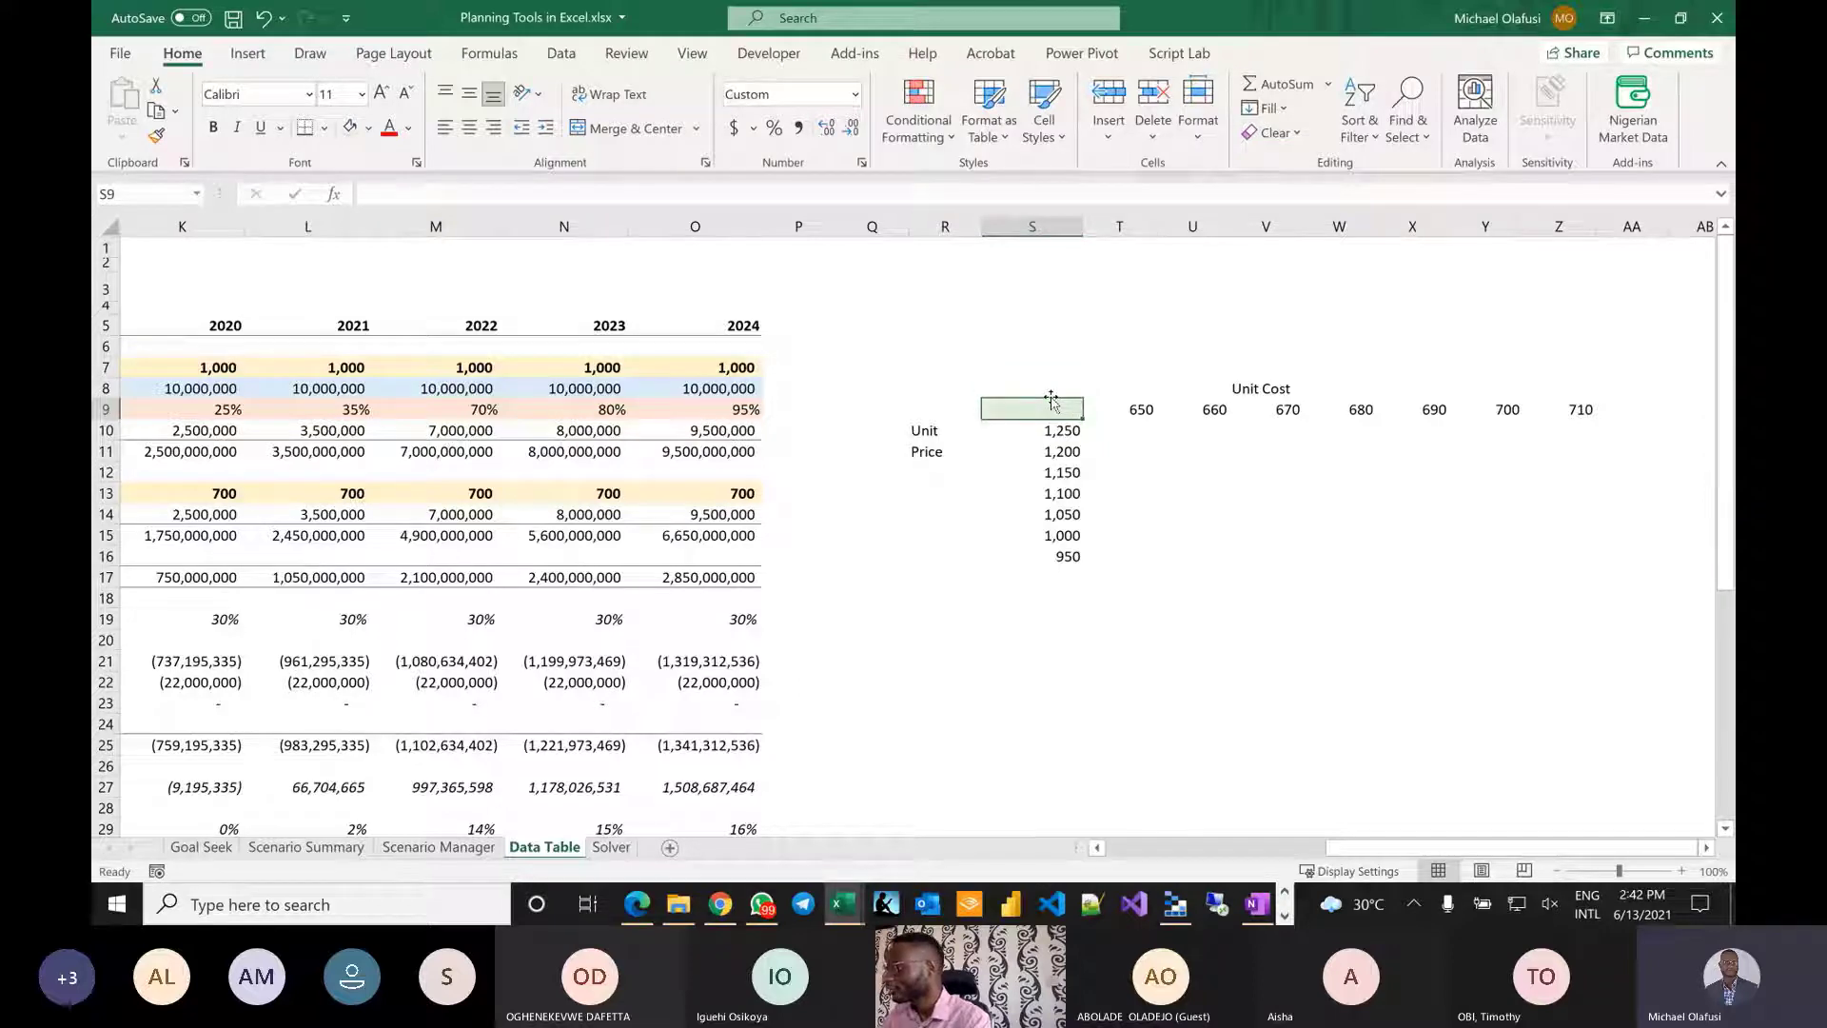
pyautogui.write('=')
pyautogui.scroll(-4, 699, 522)
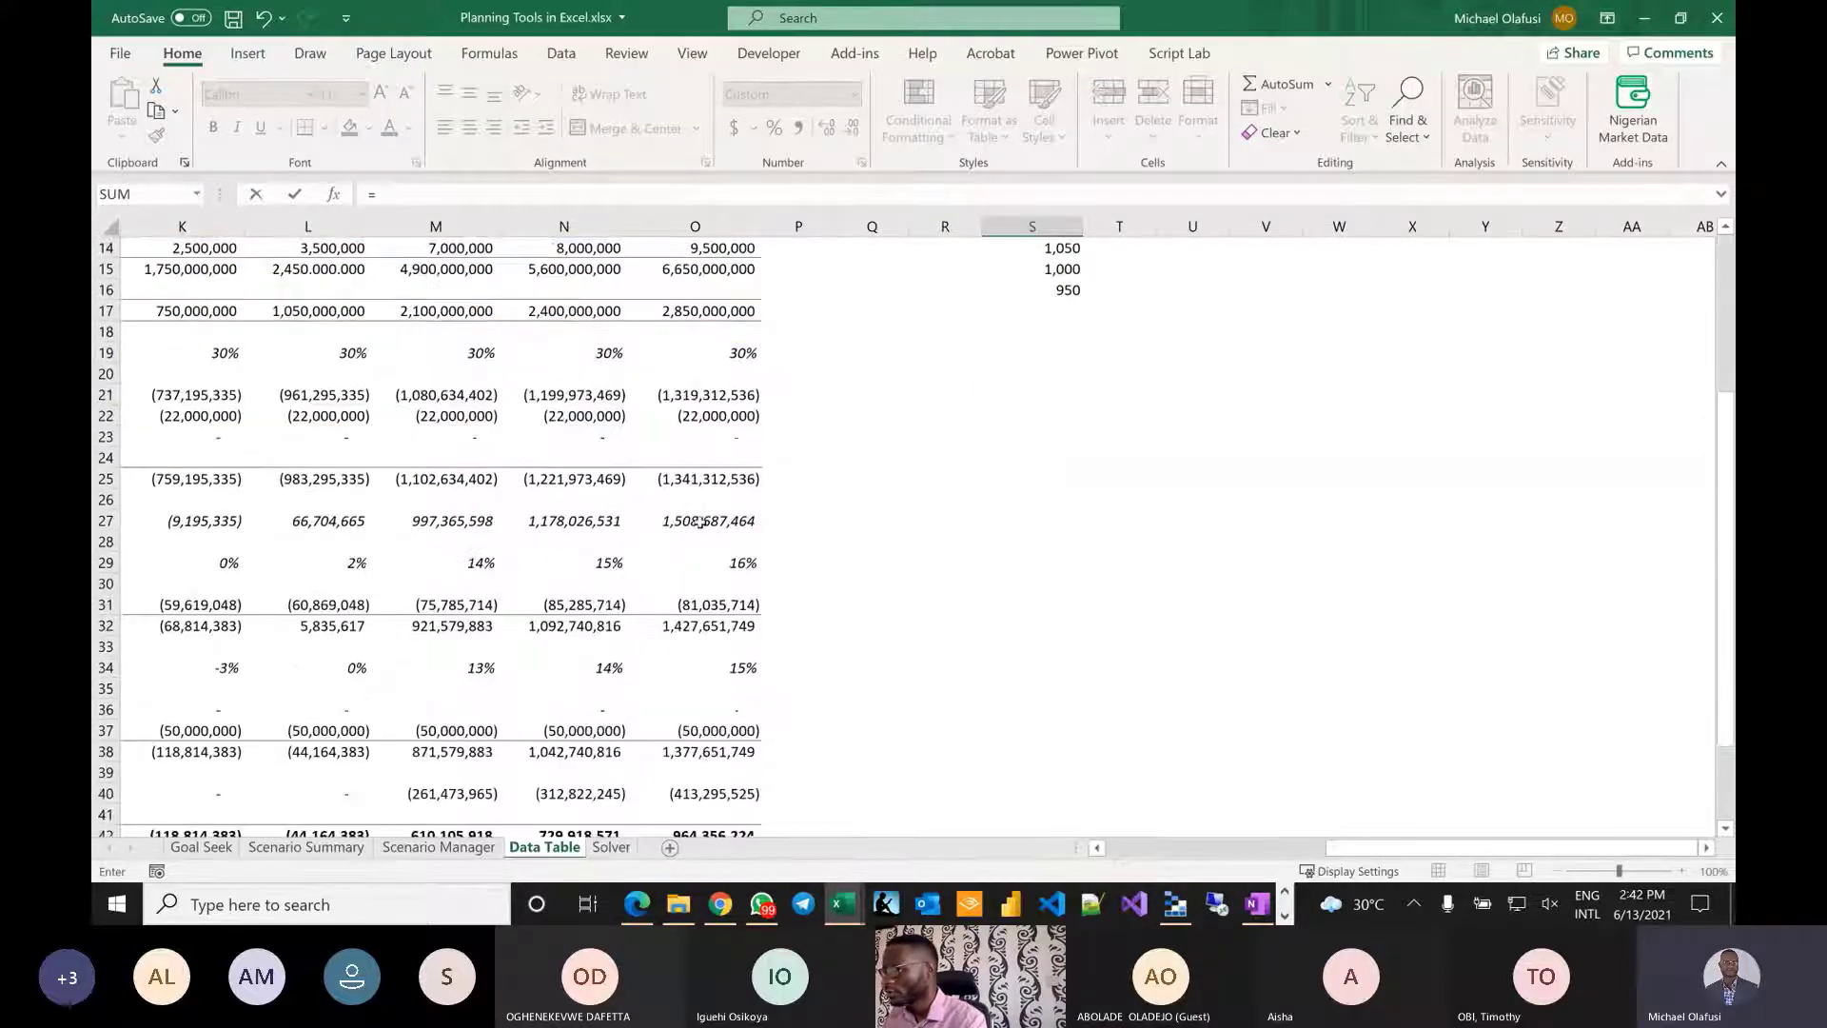
pyautogui.hscroll(-1, 699, 522)
pyautogui.scroll(-1, 701, 521)
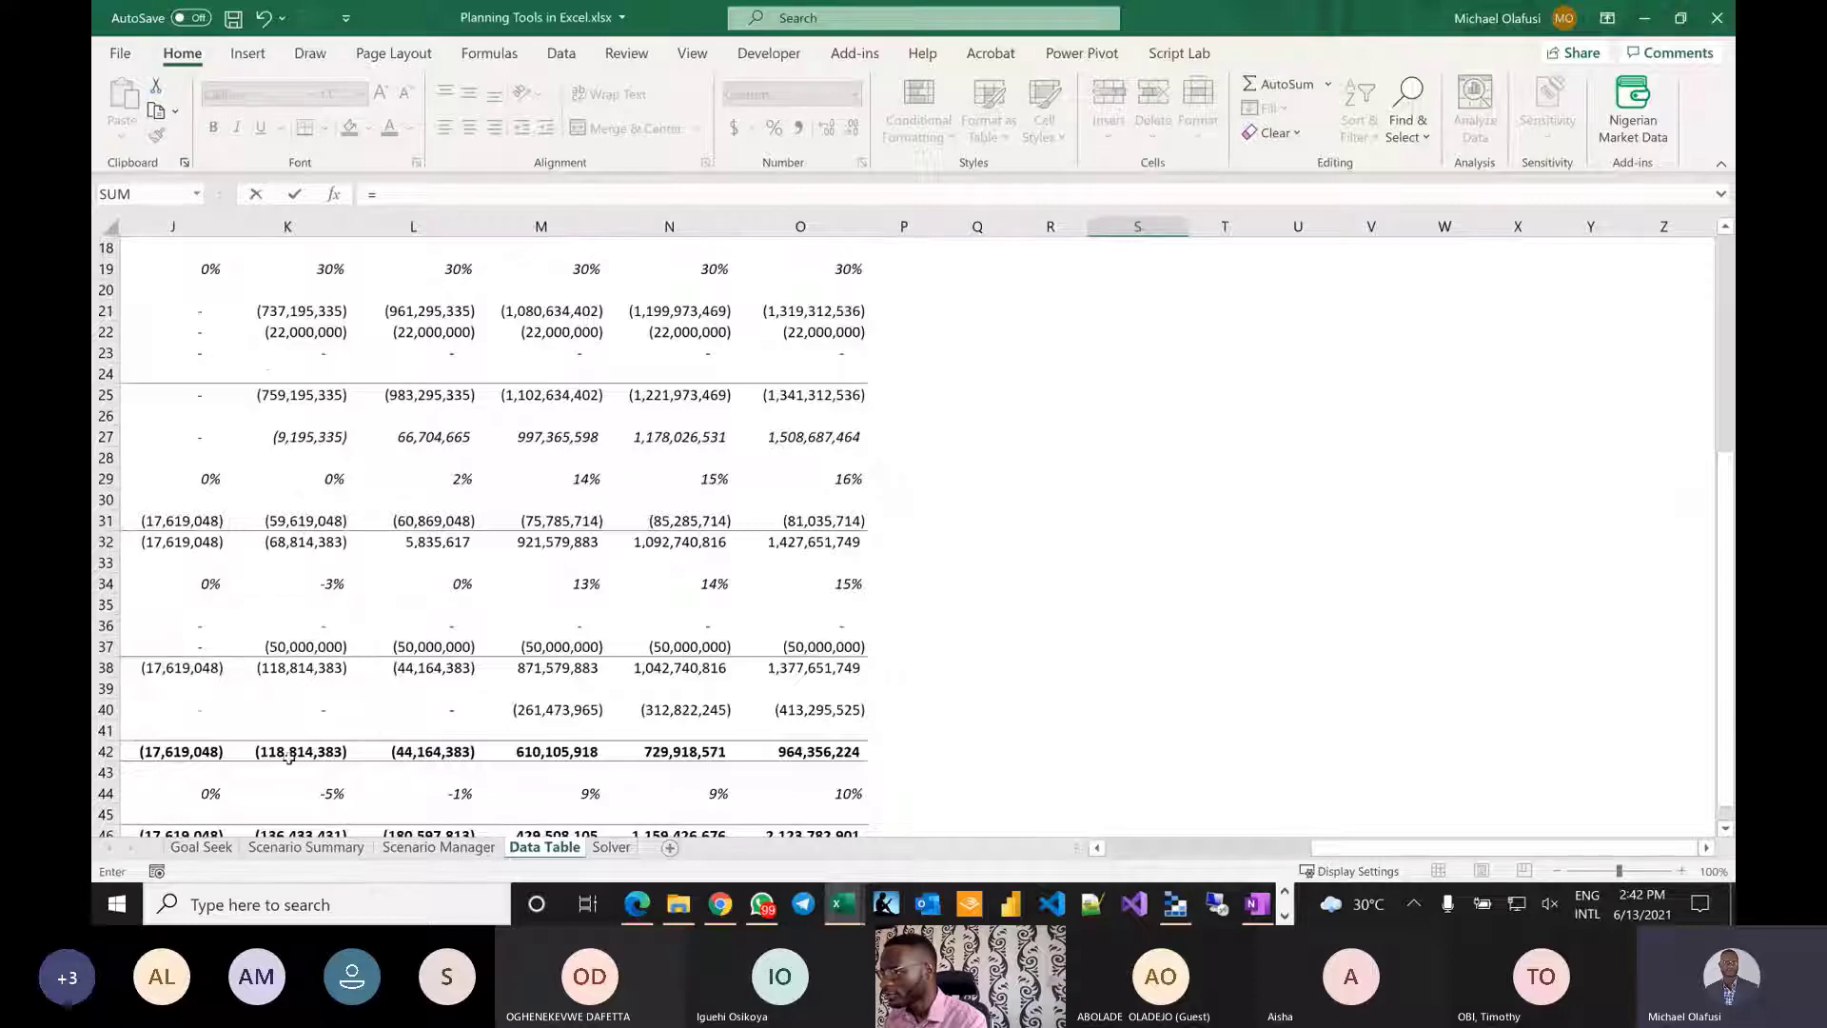
pyautogui.click(289, 756)
pyautogui.press('Return')
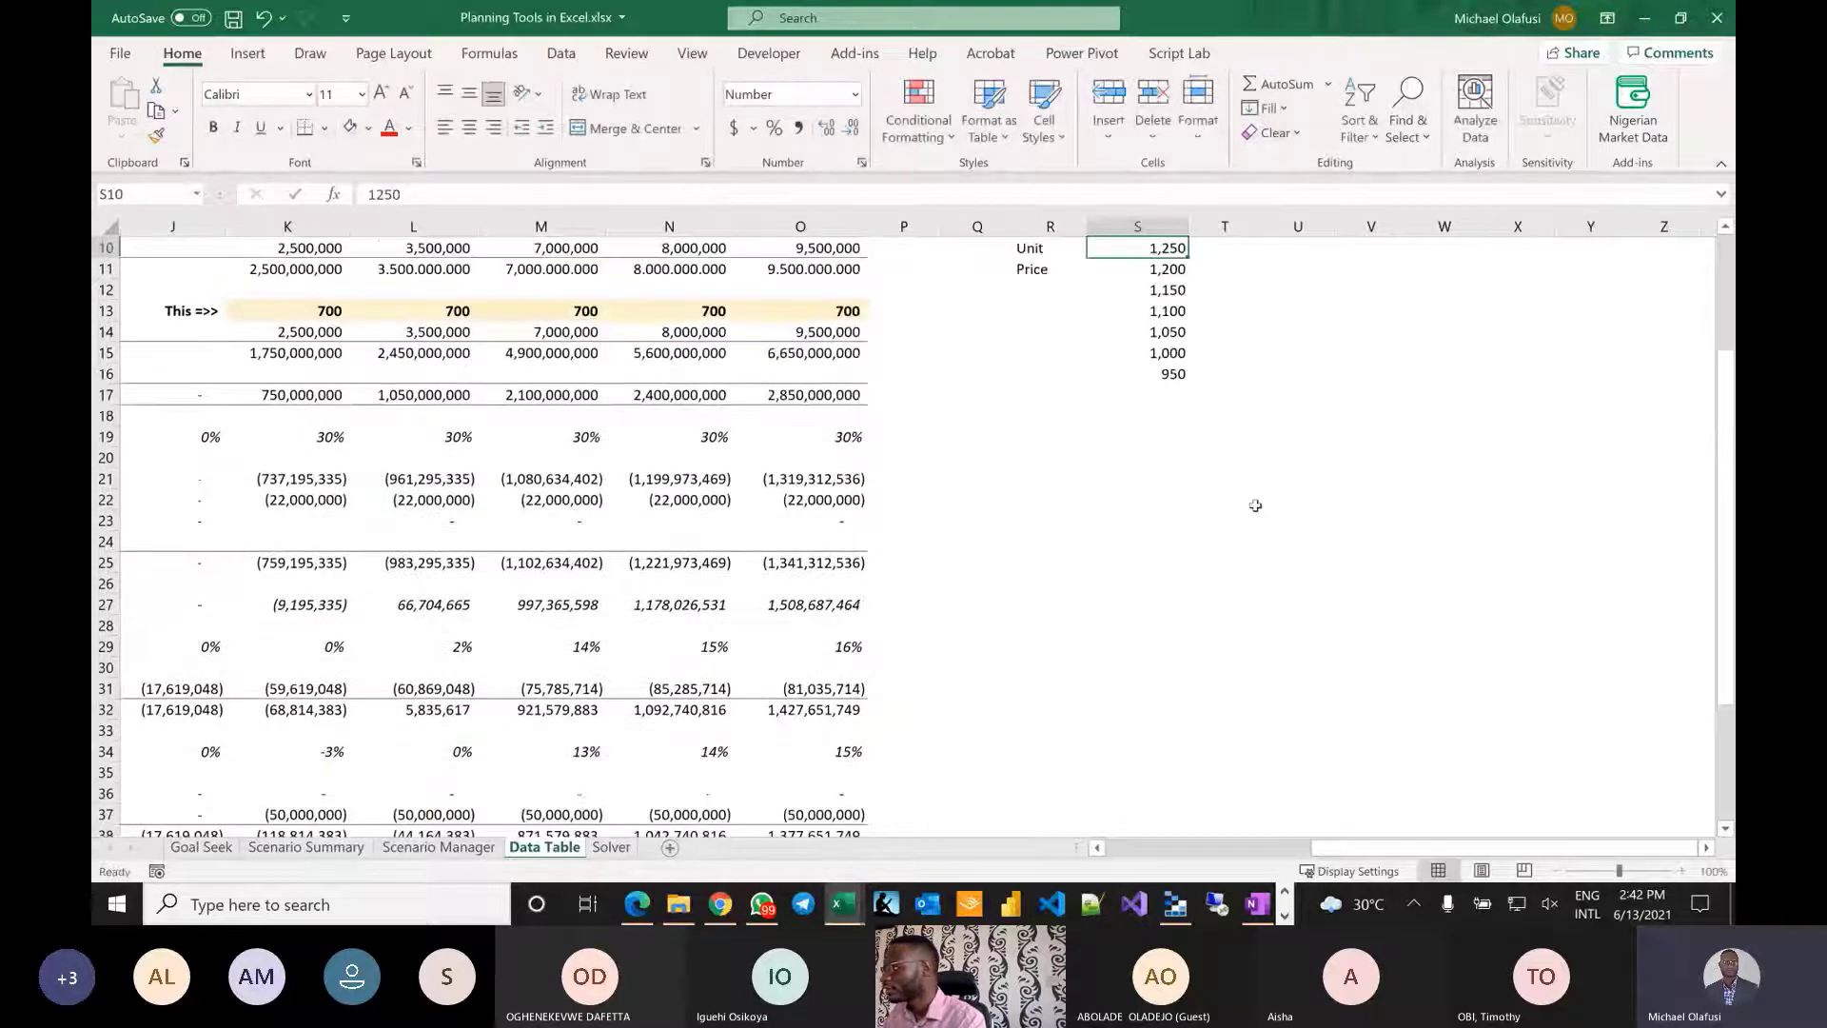
# Enter the title Meet Data Table in T3 above the price and cost grid.
pyautogui.scroll(3, 1255, 505)
pyautogui.hscroll(3, 1255, 506)
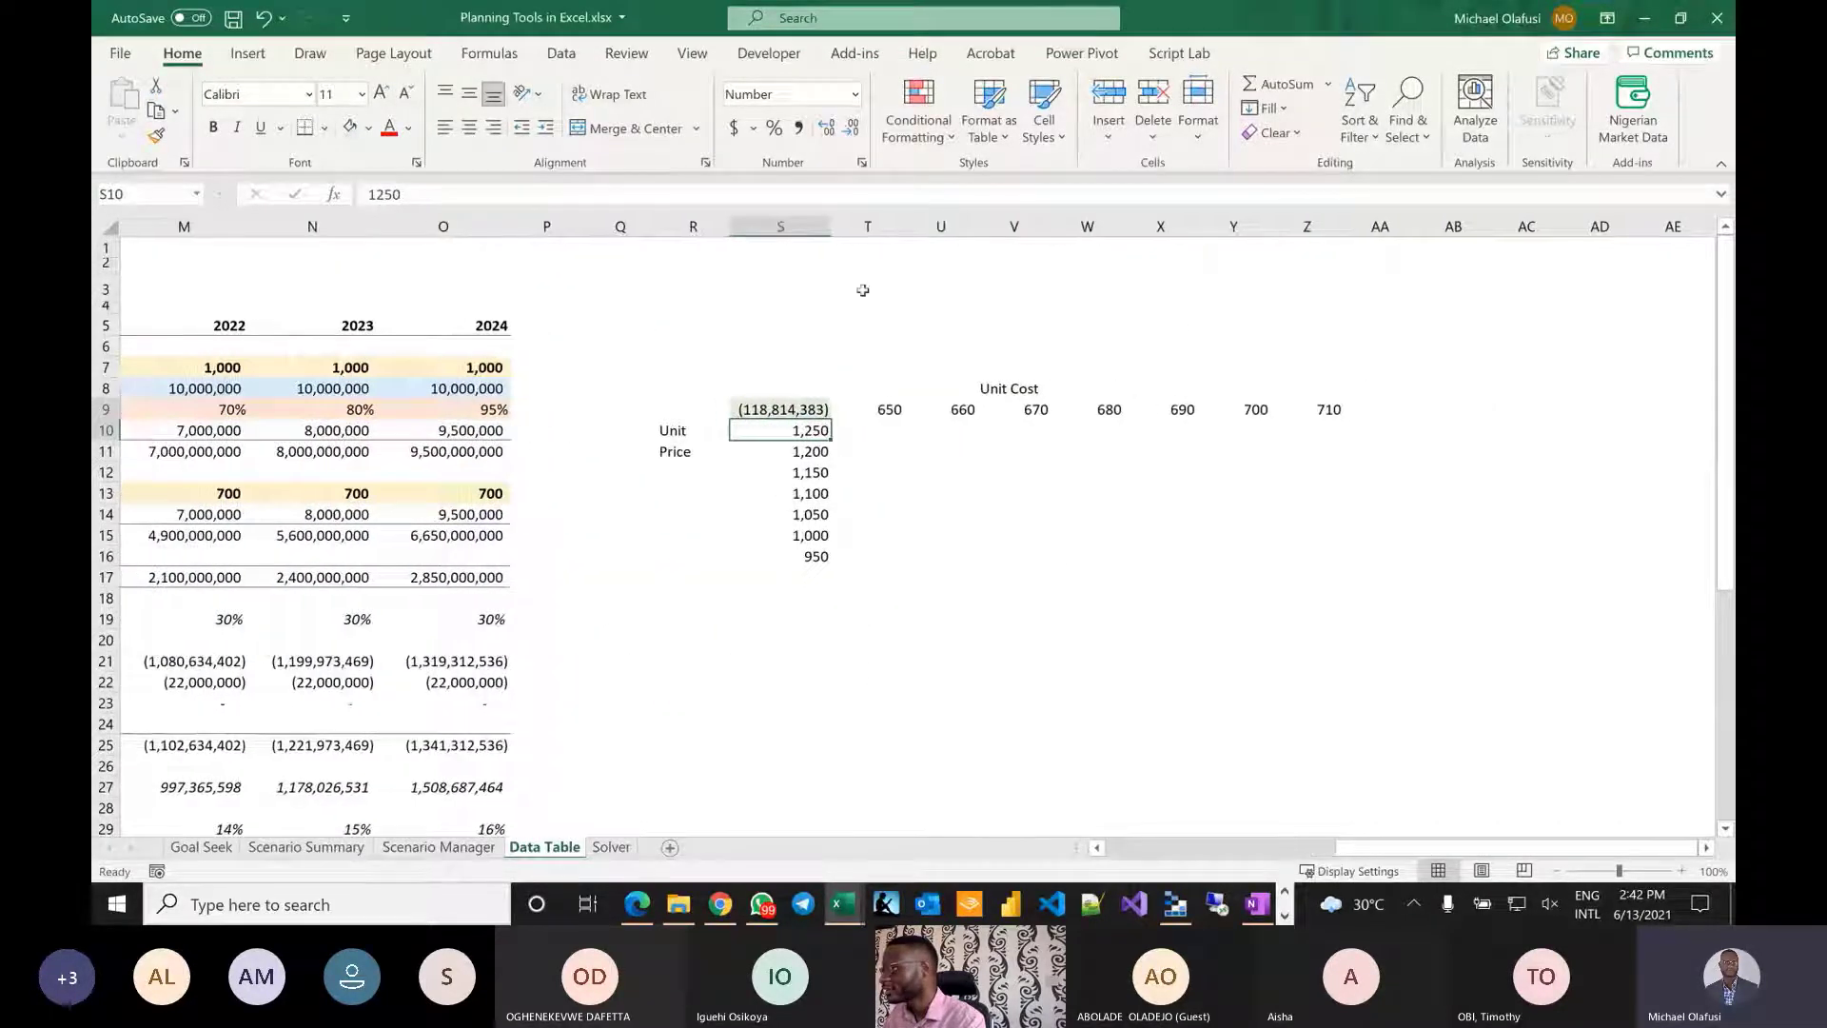
pyautogui.click(862, 290)
pyautogui.write('Meet')
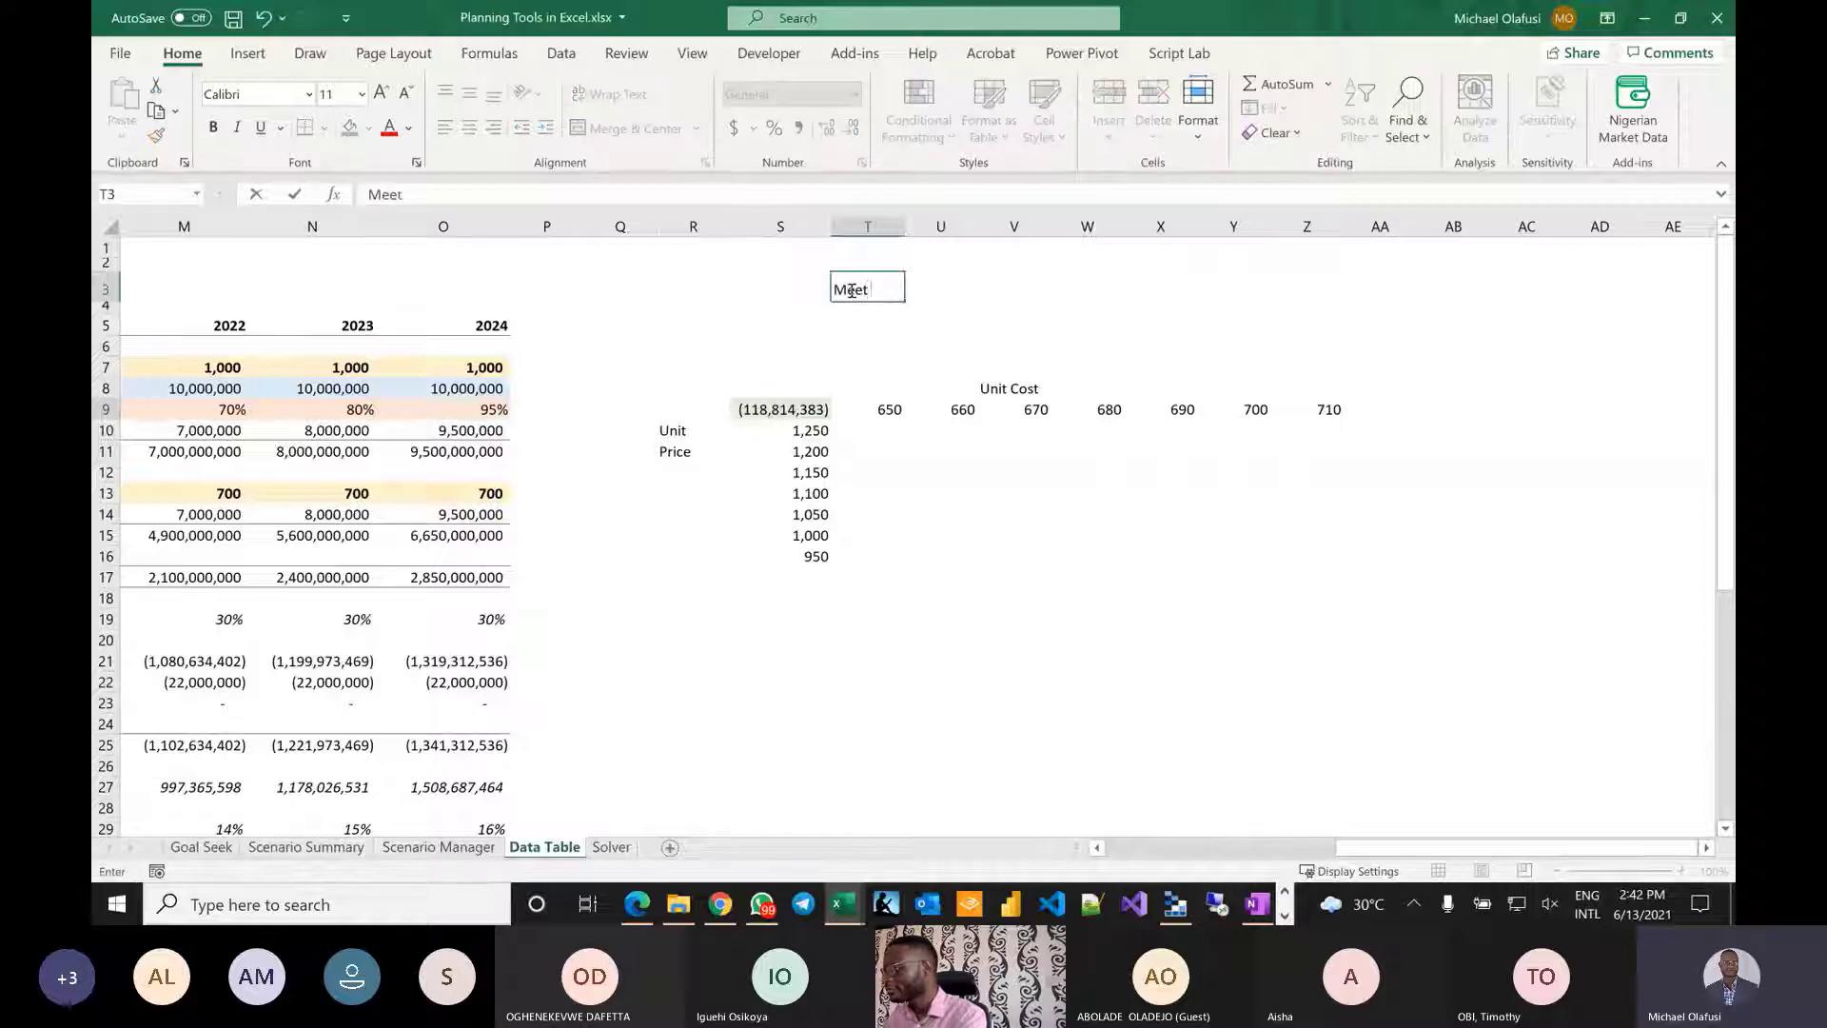
pyautogui.write(' Da')
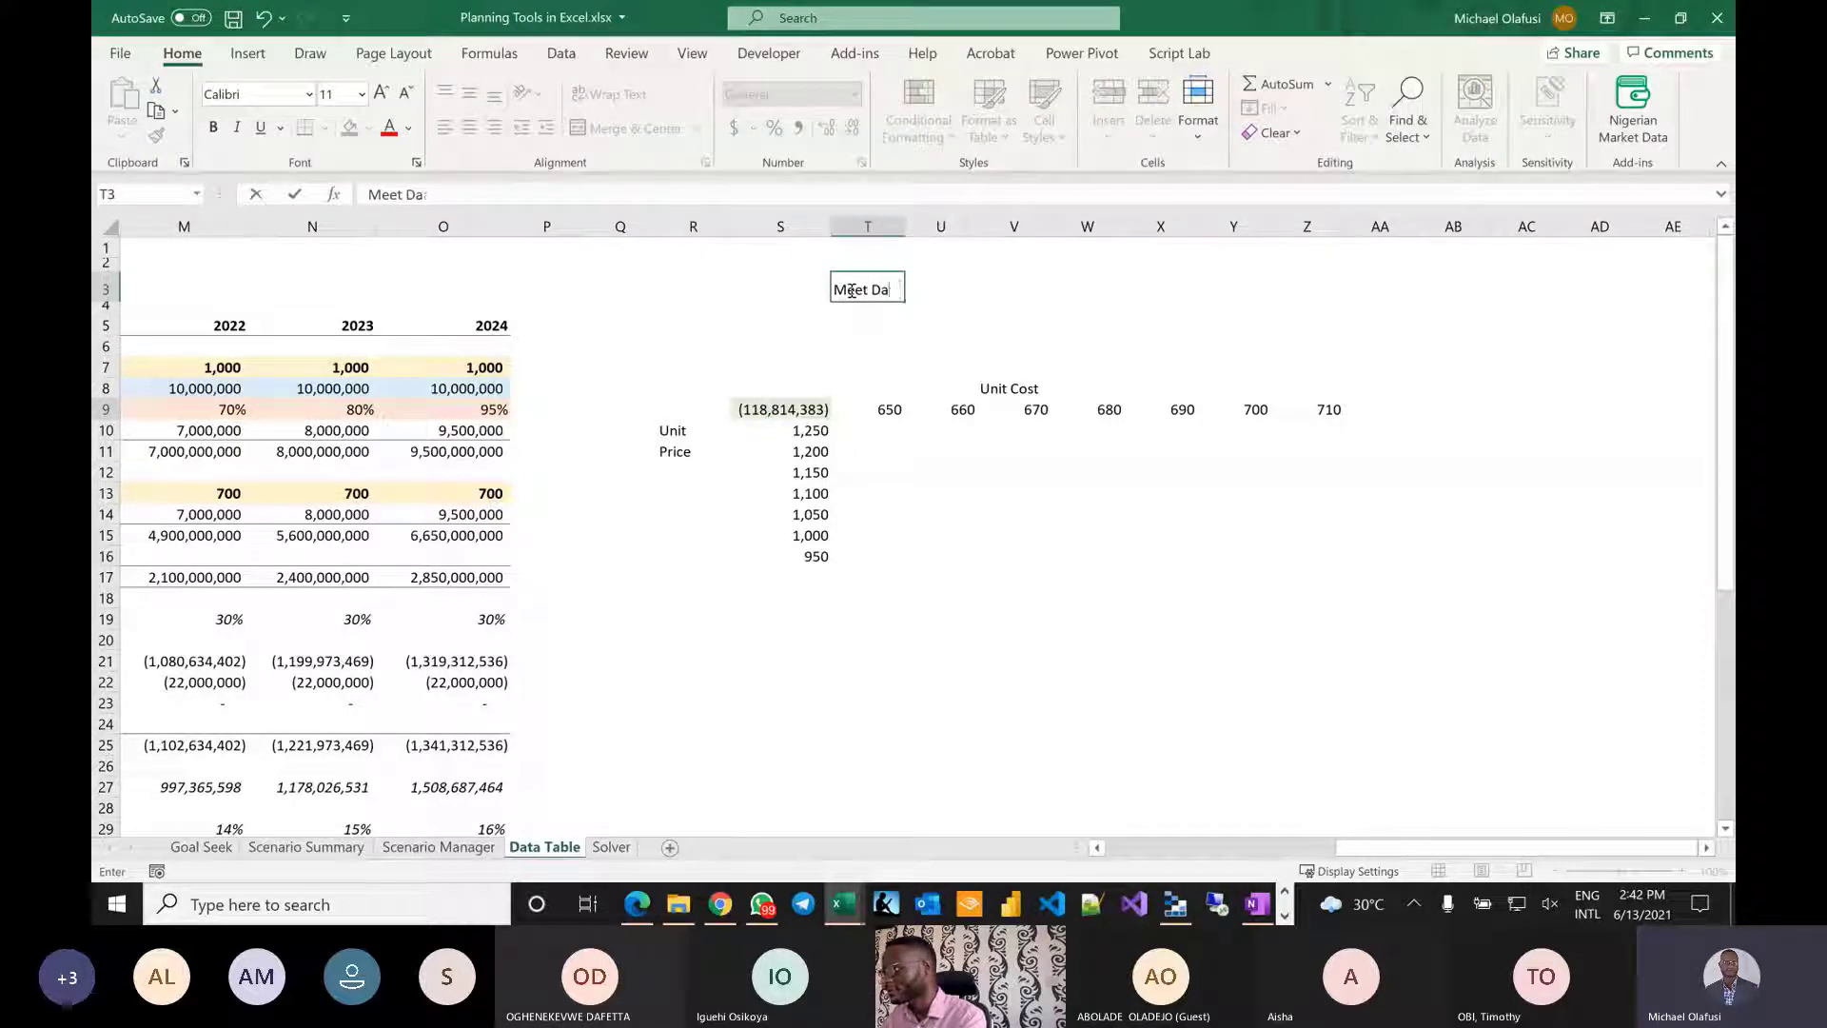
pyautogui.write('ata Table')
pyautogui.press('Return')
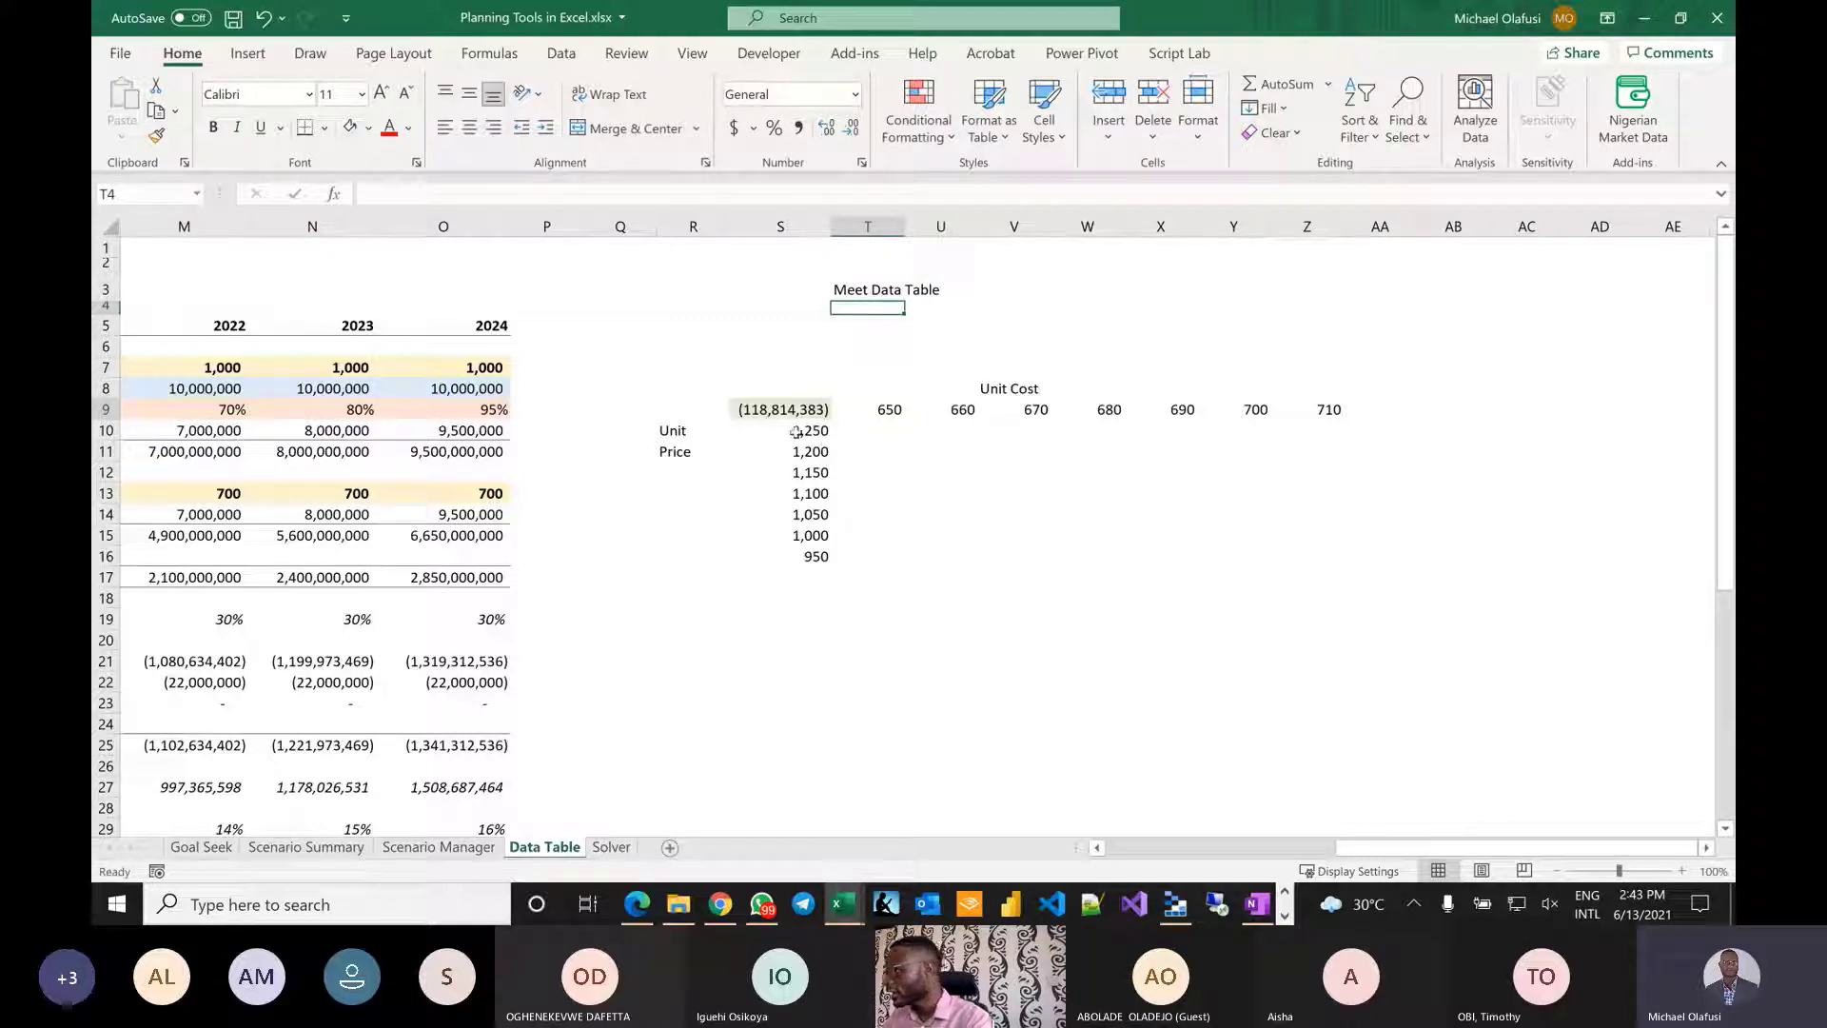
# Start a What-If Data Table on S9:Z16, covering the corner formula, the unit cost row and the unit price column.
pyautogui.click(884, 409)
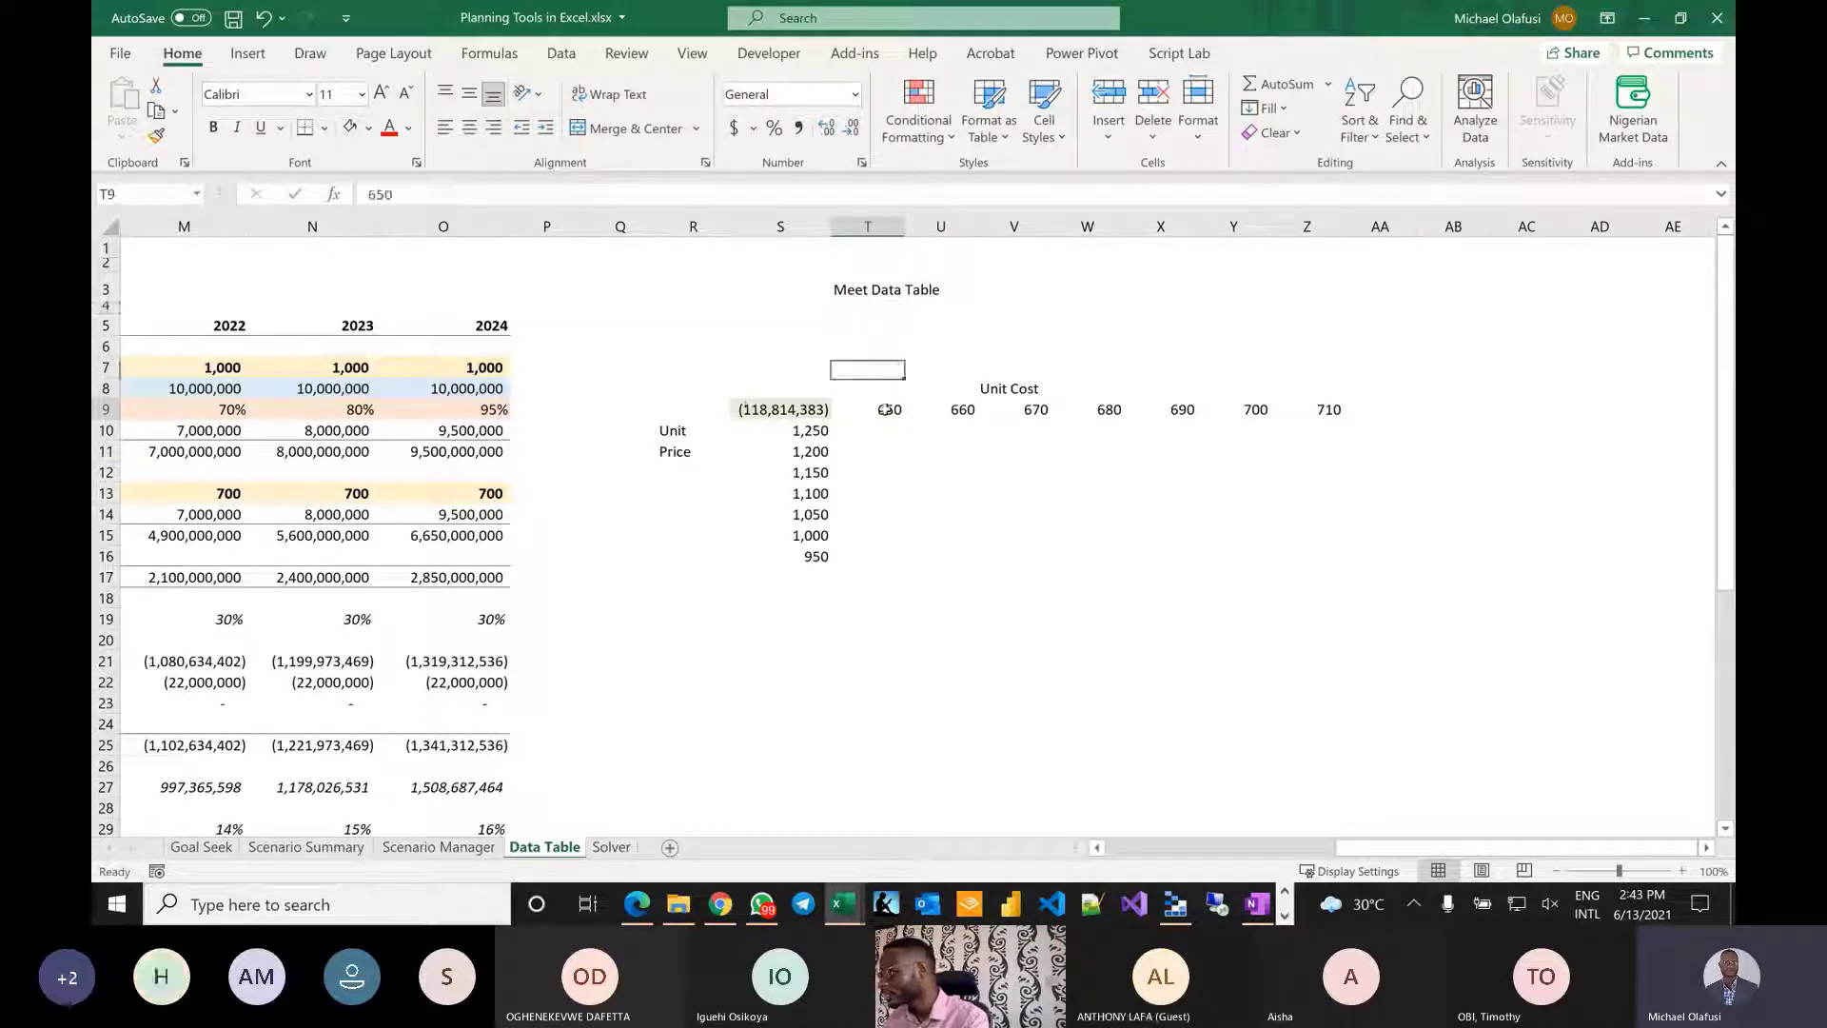
pyautogui.moveTo(884, 409); pyautogui.dragTo(1318, 411)
pyautogui.moveTo(788, 437); pyautogui.dragTo(799, 552)
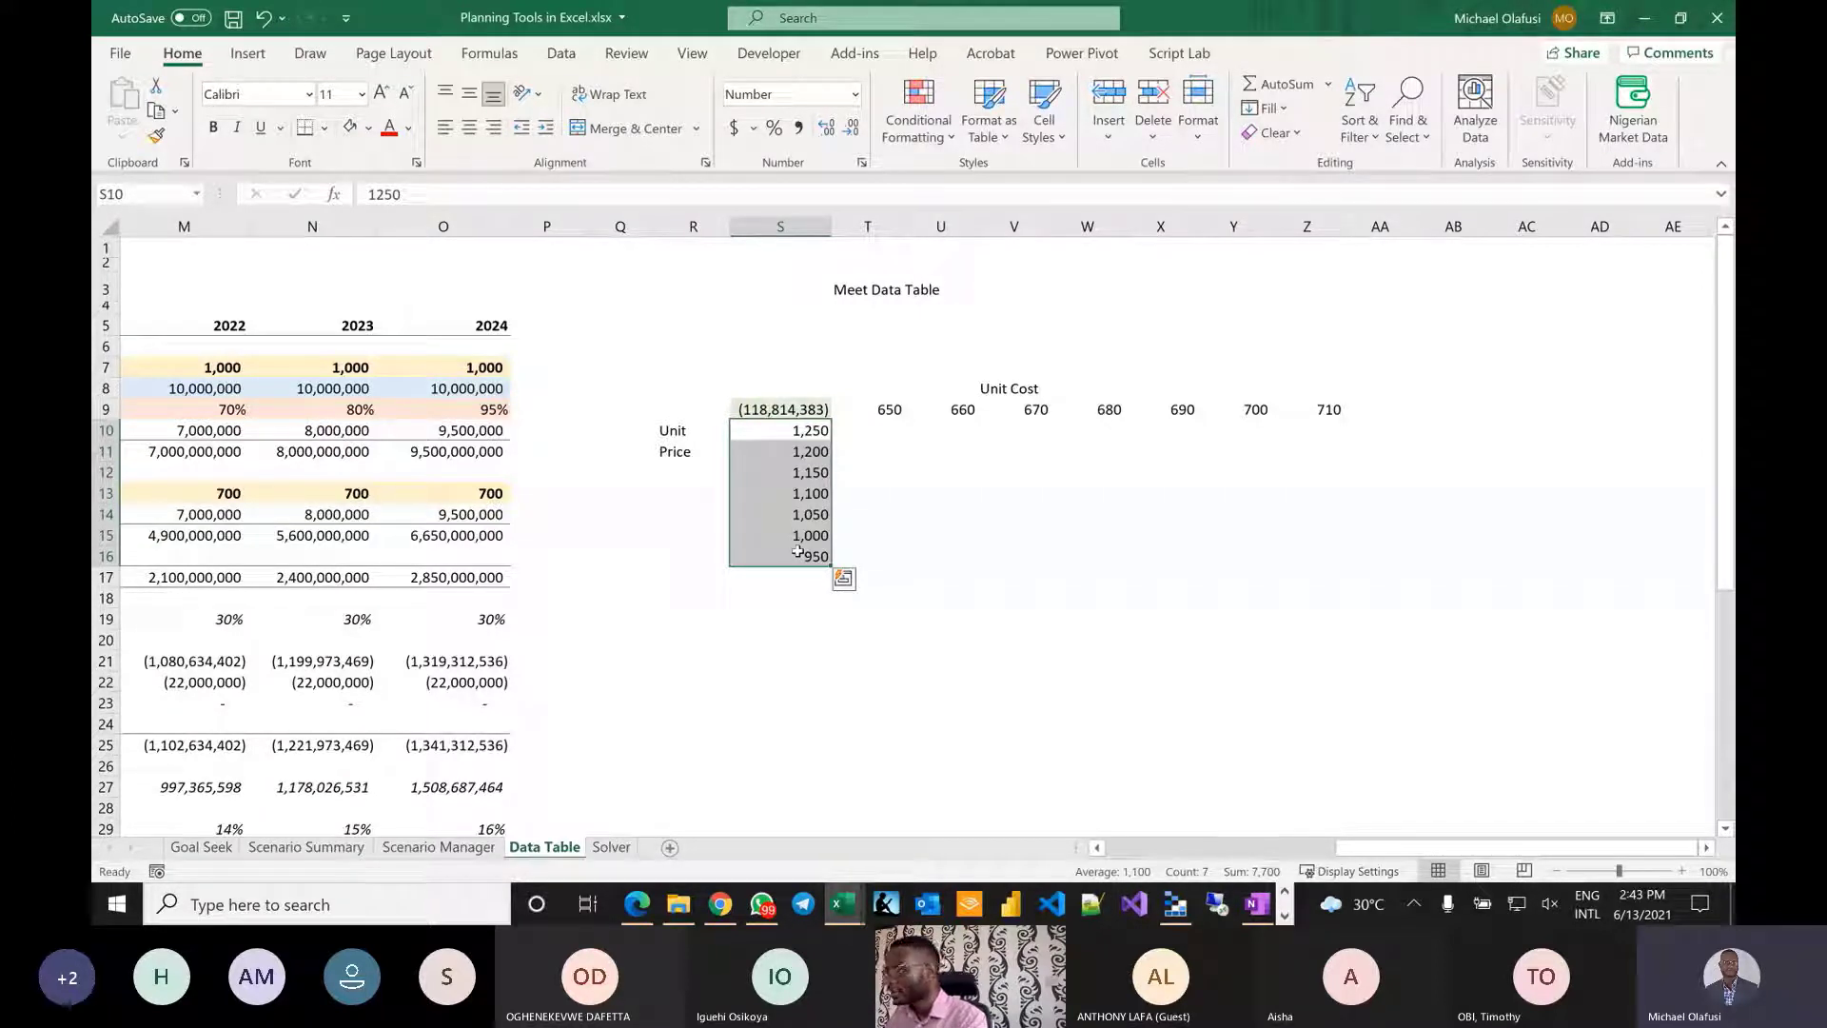
pyautogui.moveTo(769, 409); pyautogui.dragTo(1295, 560)
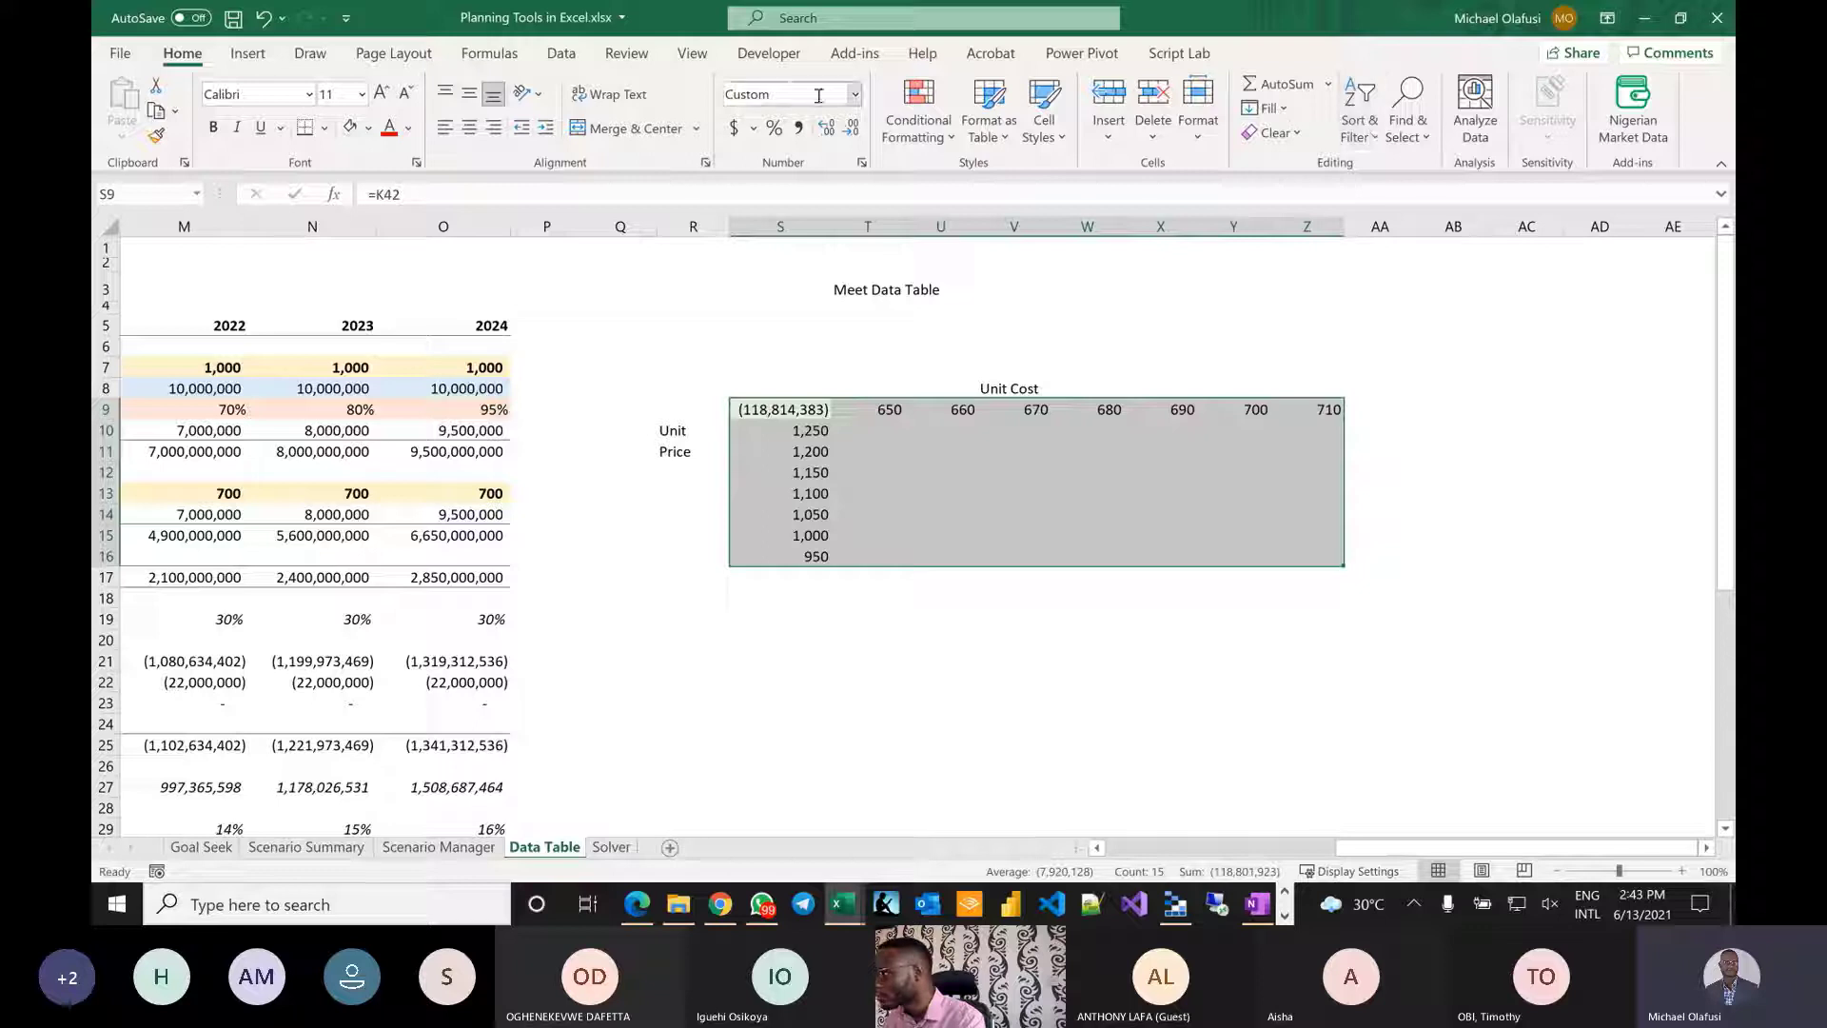
pyautogui.click(559, 57)
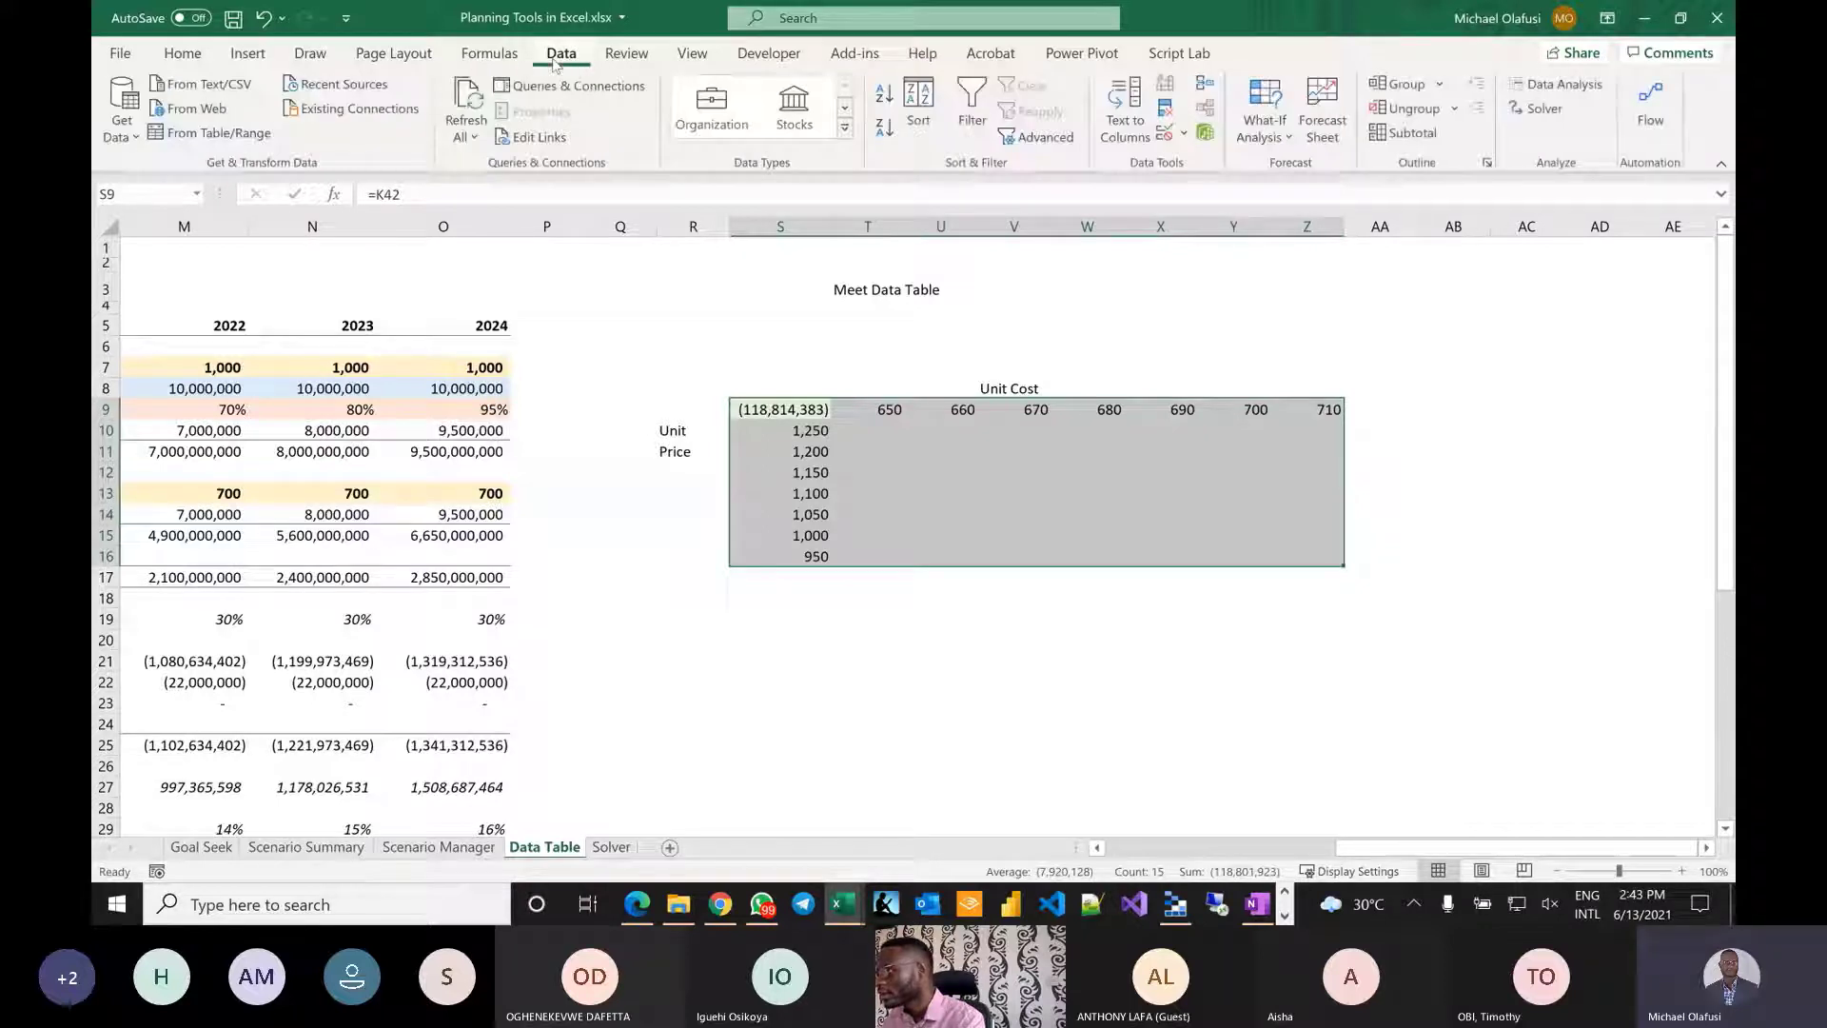
pyautogui.click(1265, 133)
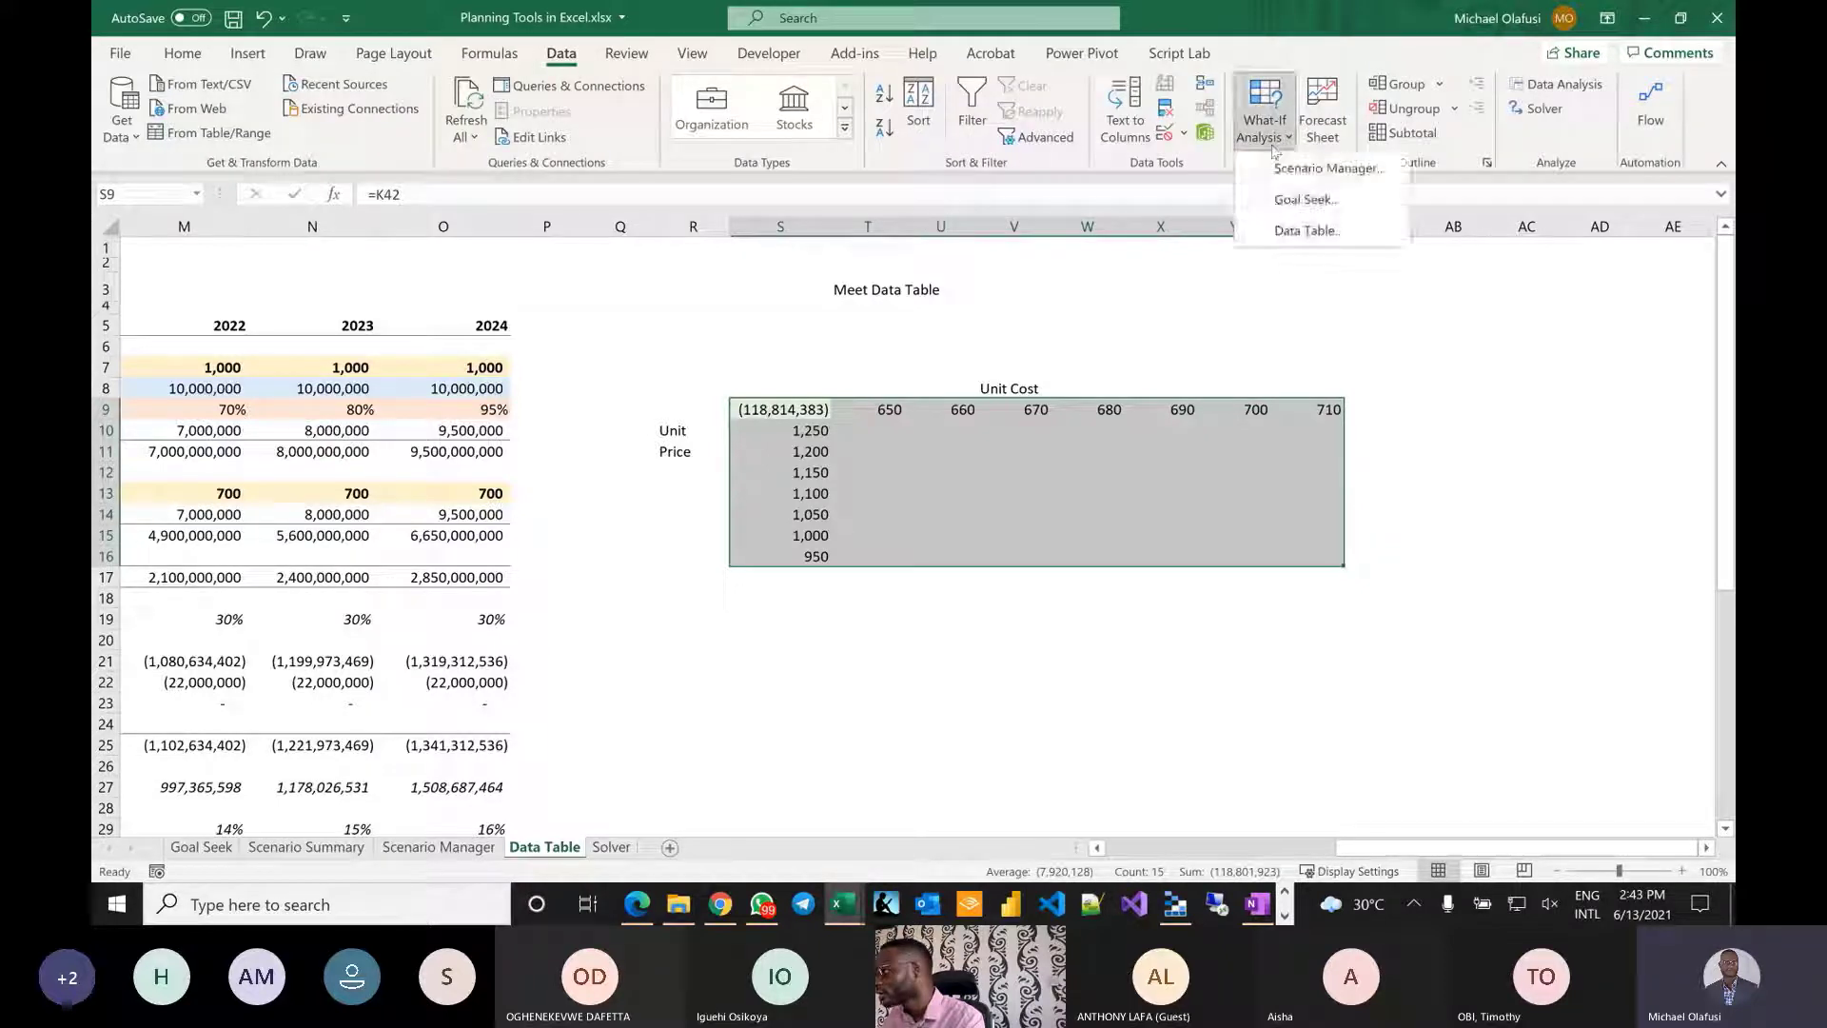
pyautogui.click(1332, 230)
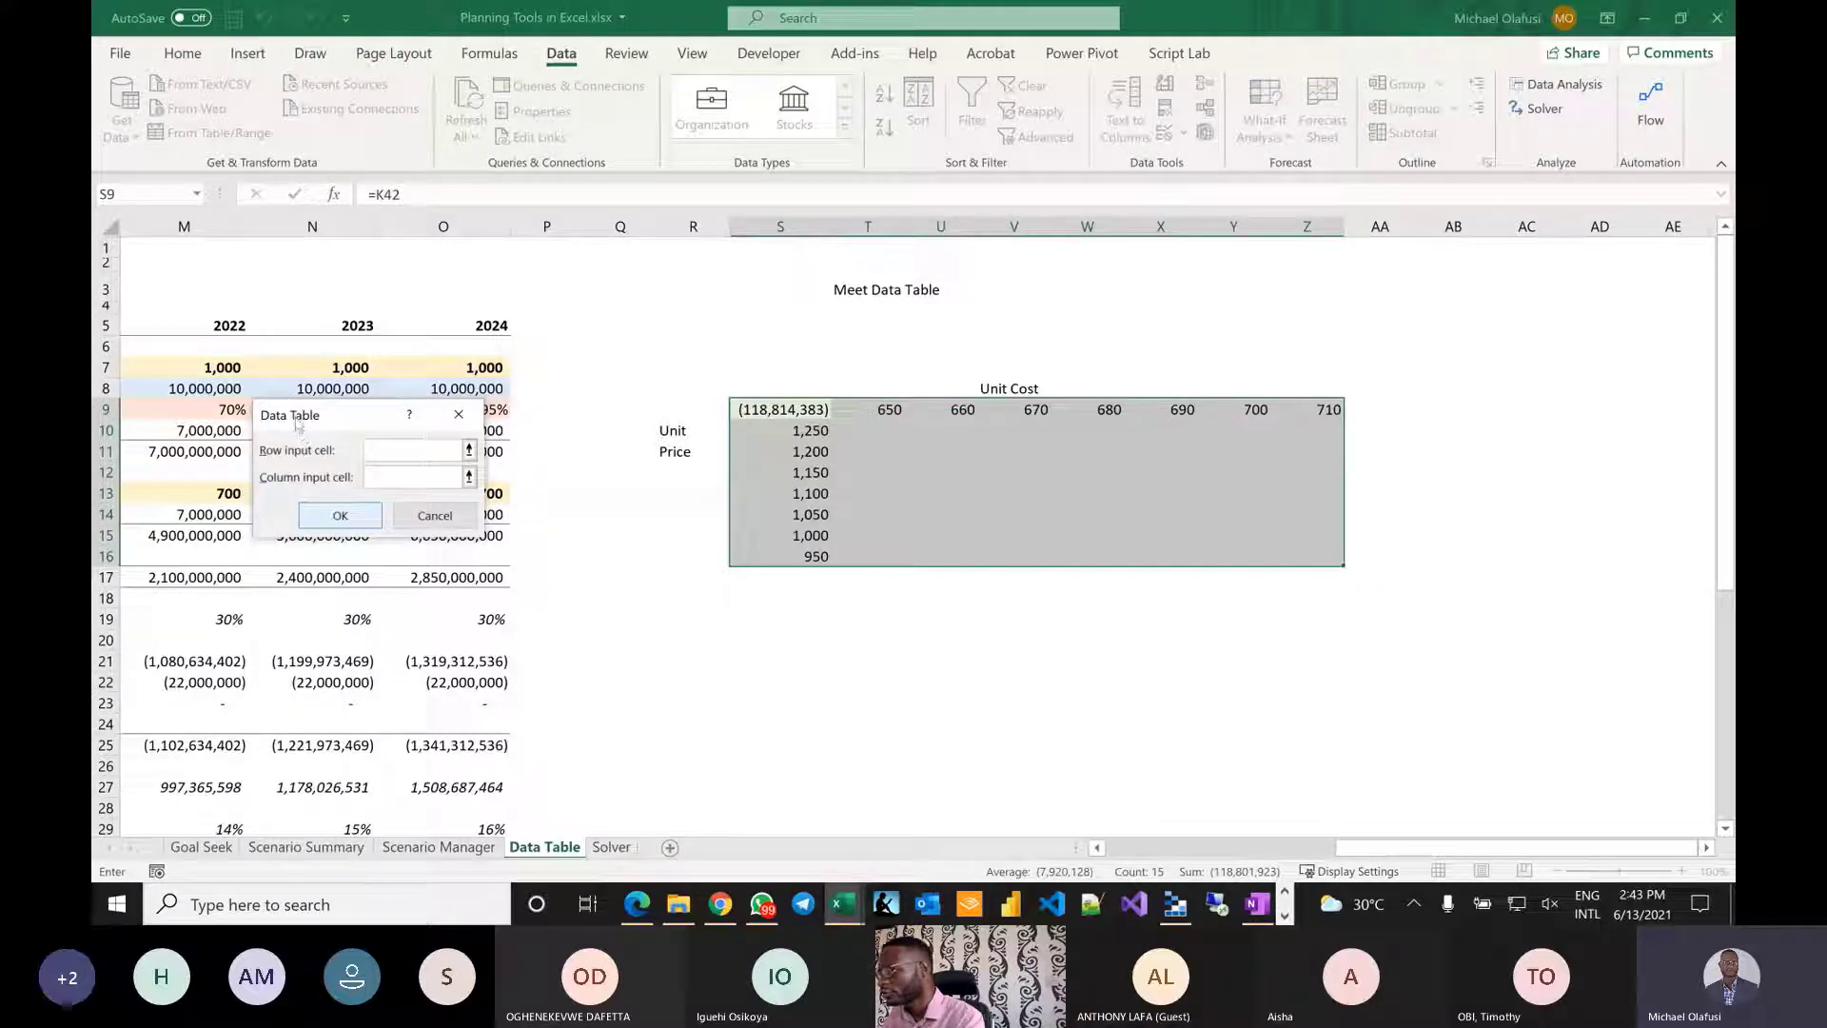
pyautogui.moveTo(298, 424); pyautogui.dragTo(505, 542)
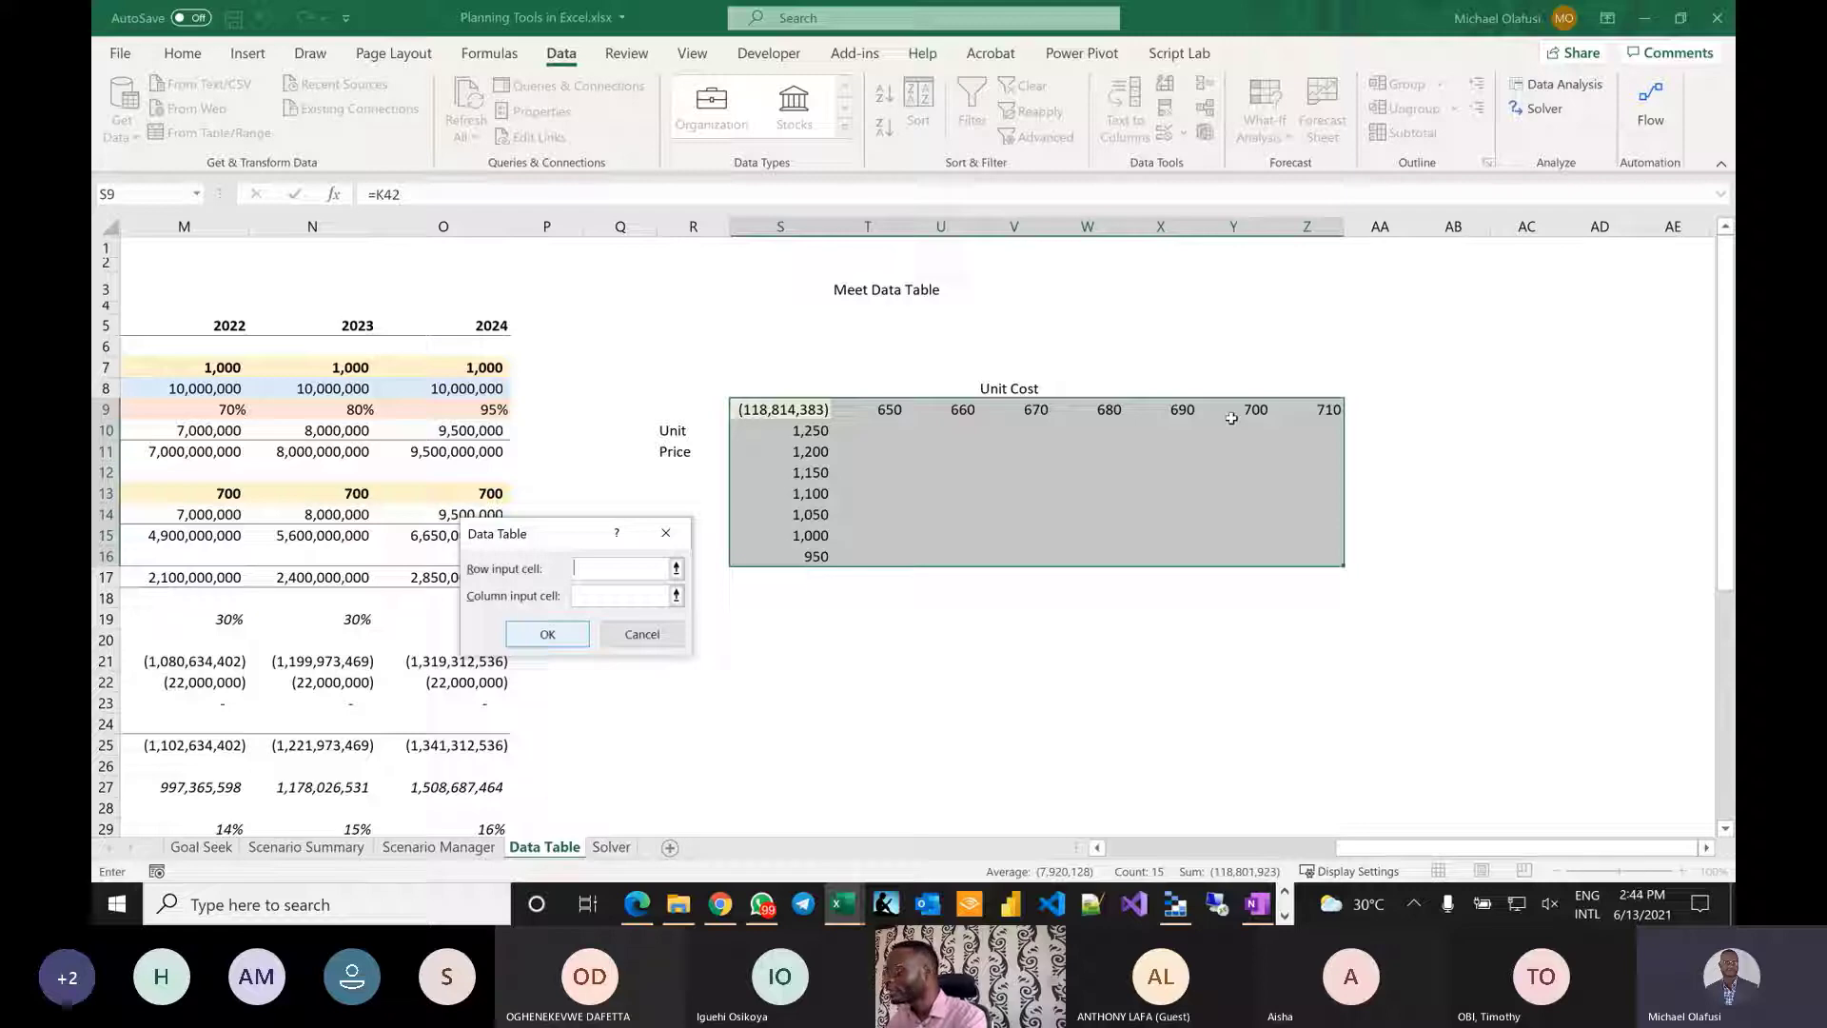
# Generate the data table with the 2020 unit cost K13 as row input cell and the 2020 unit price K7 as column input cell.
pyautogui.hscroll(-4, 1231, 418)
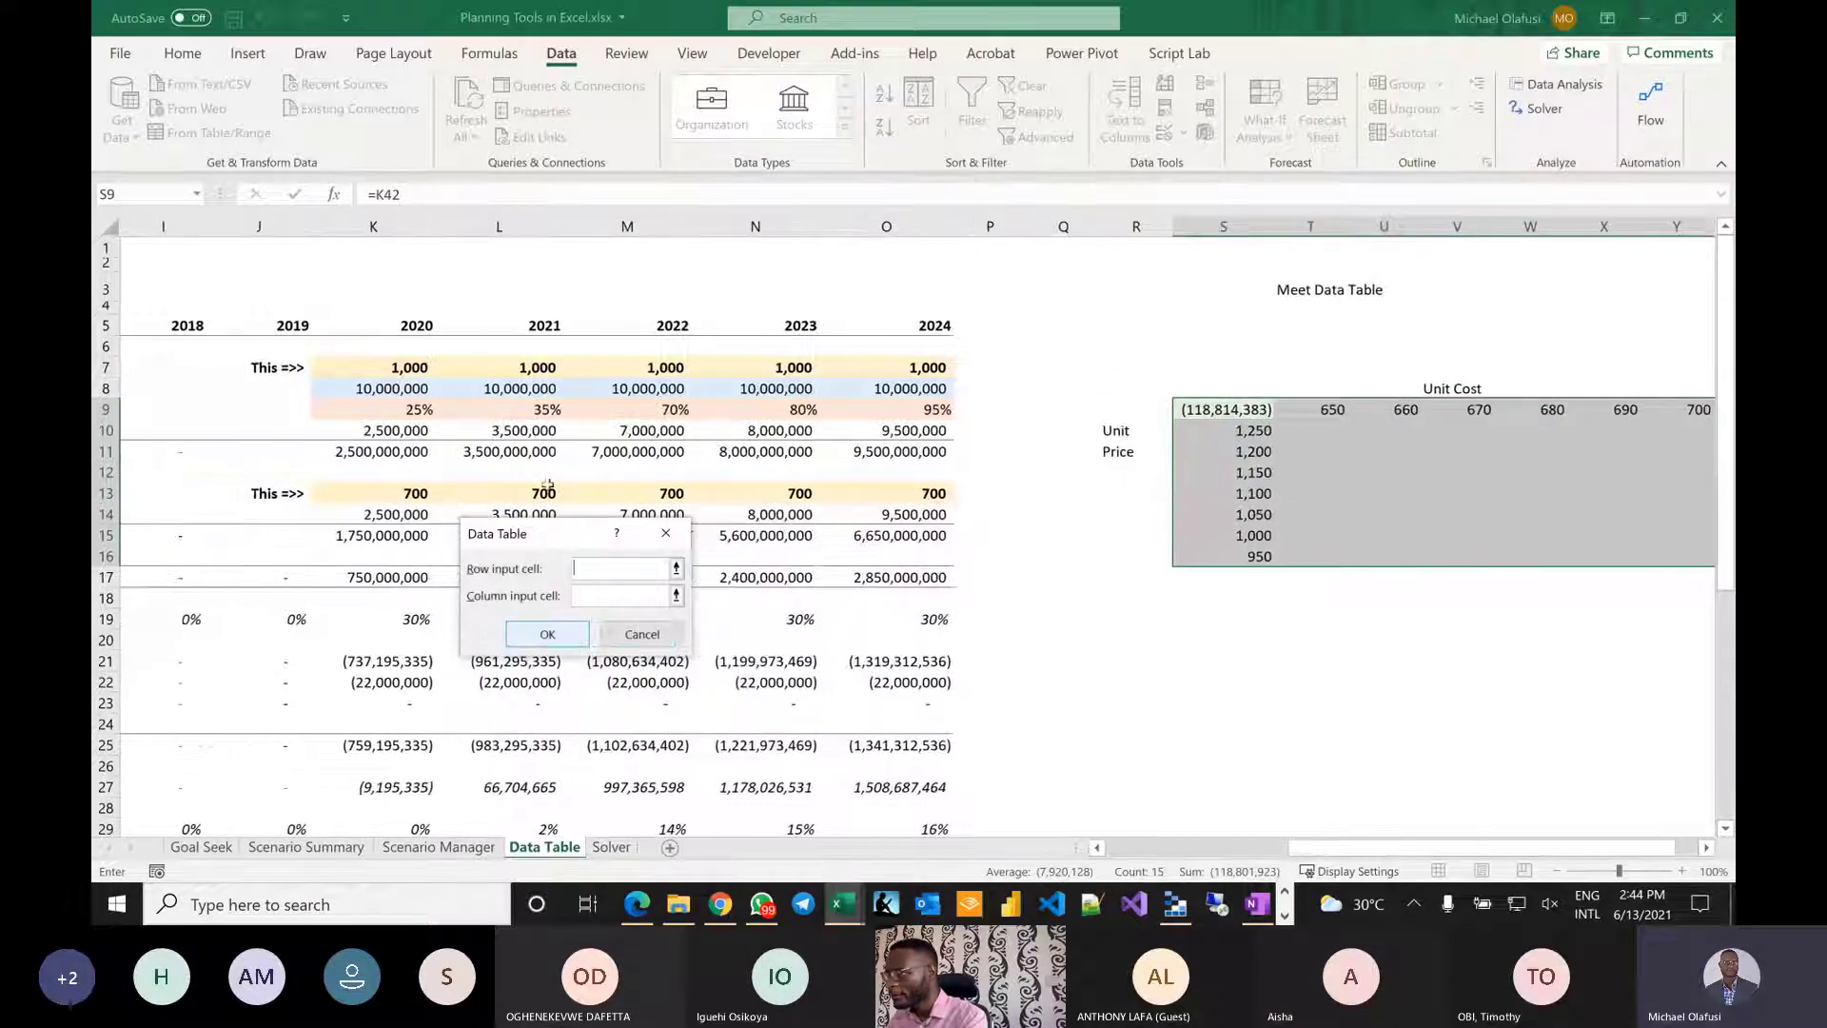
pyautogui.click(379, 492)
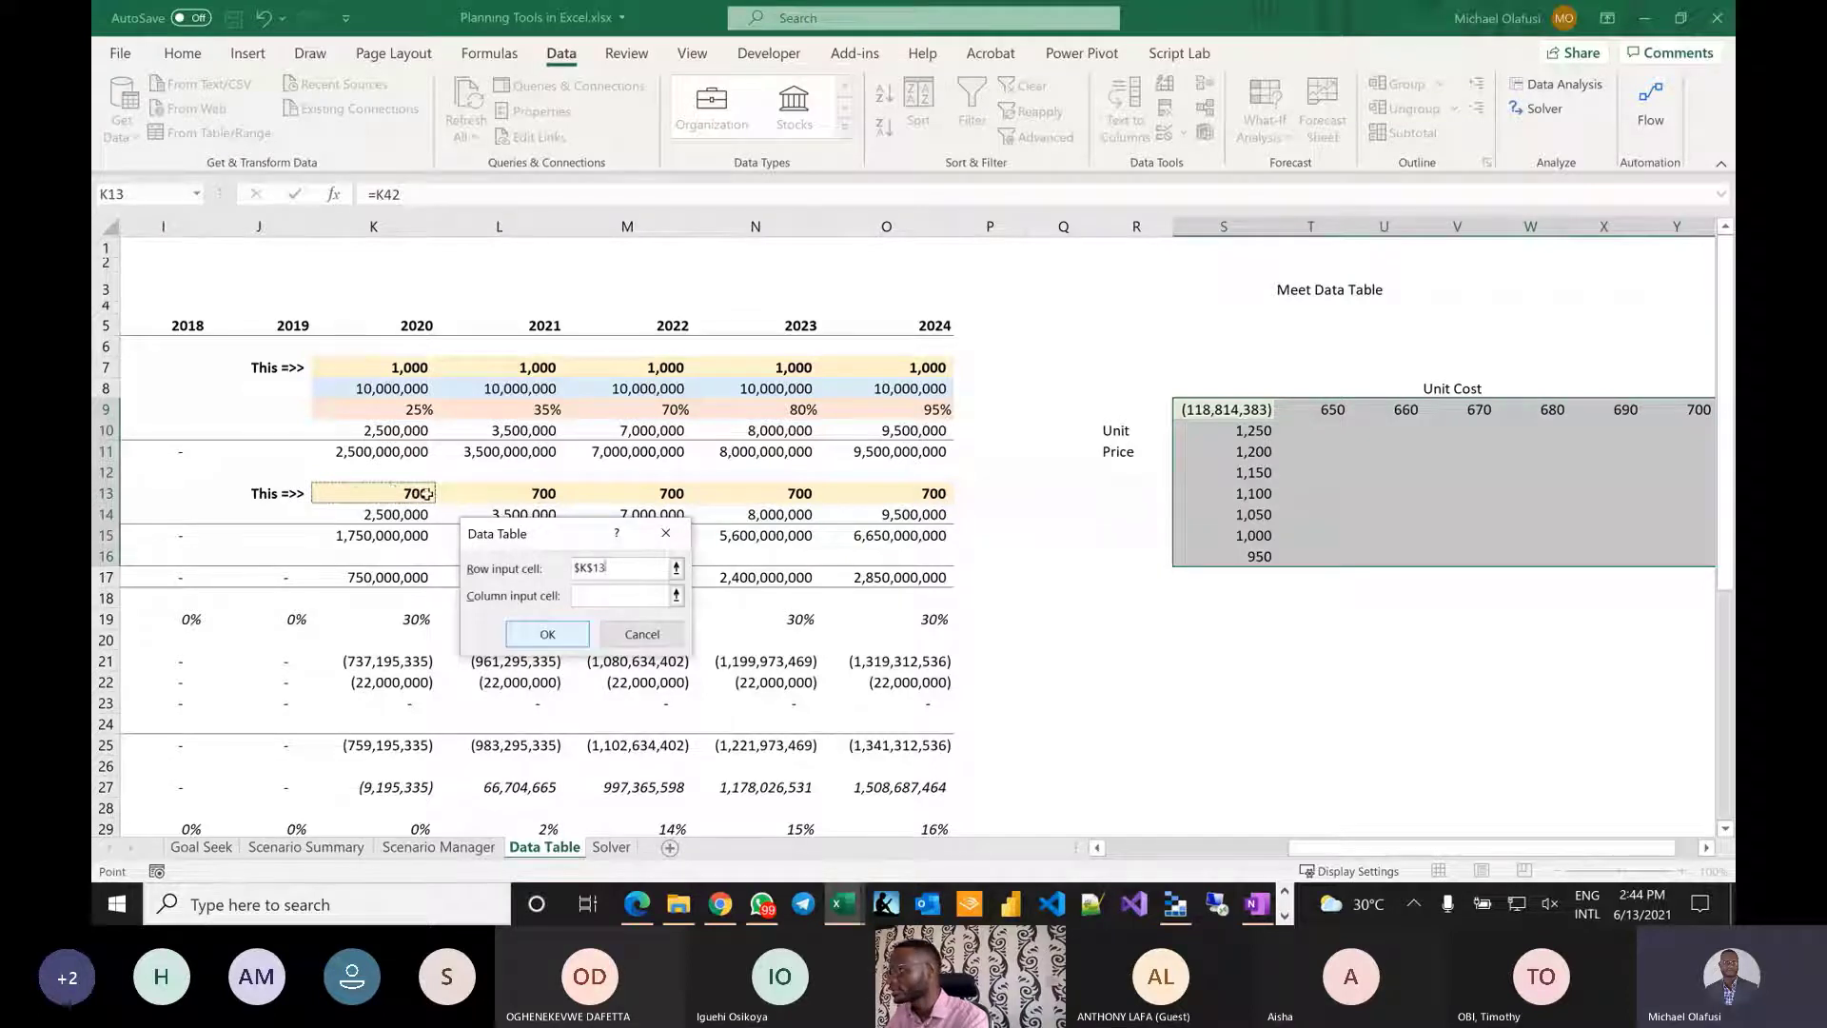
pyautogui.click(607, 596)
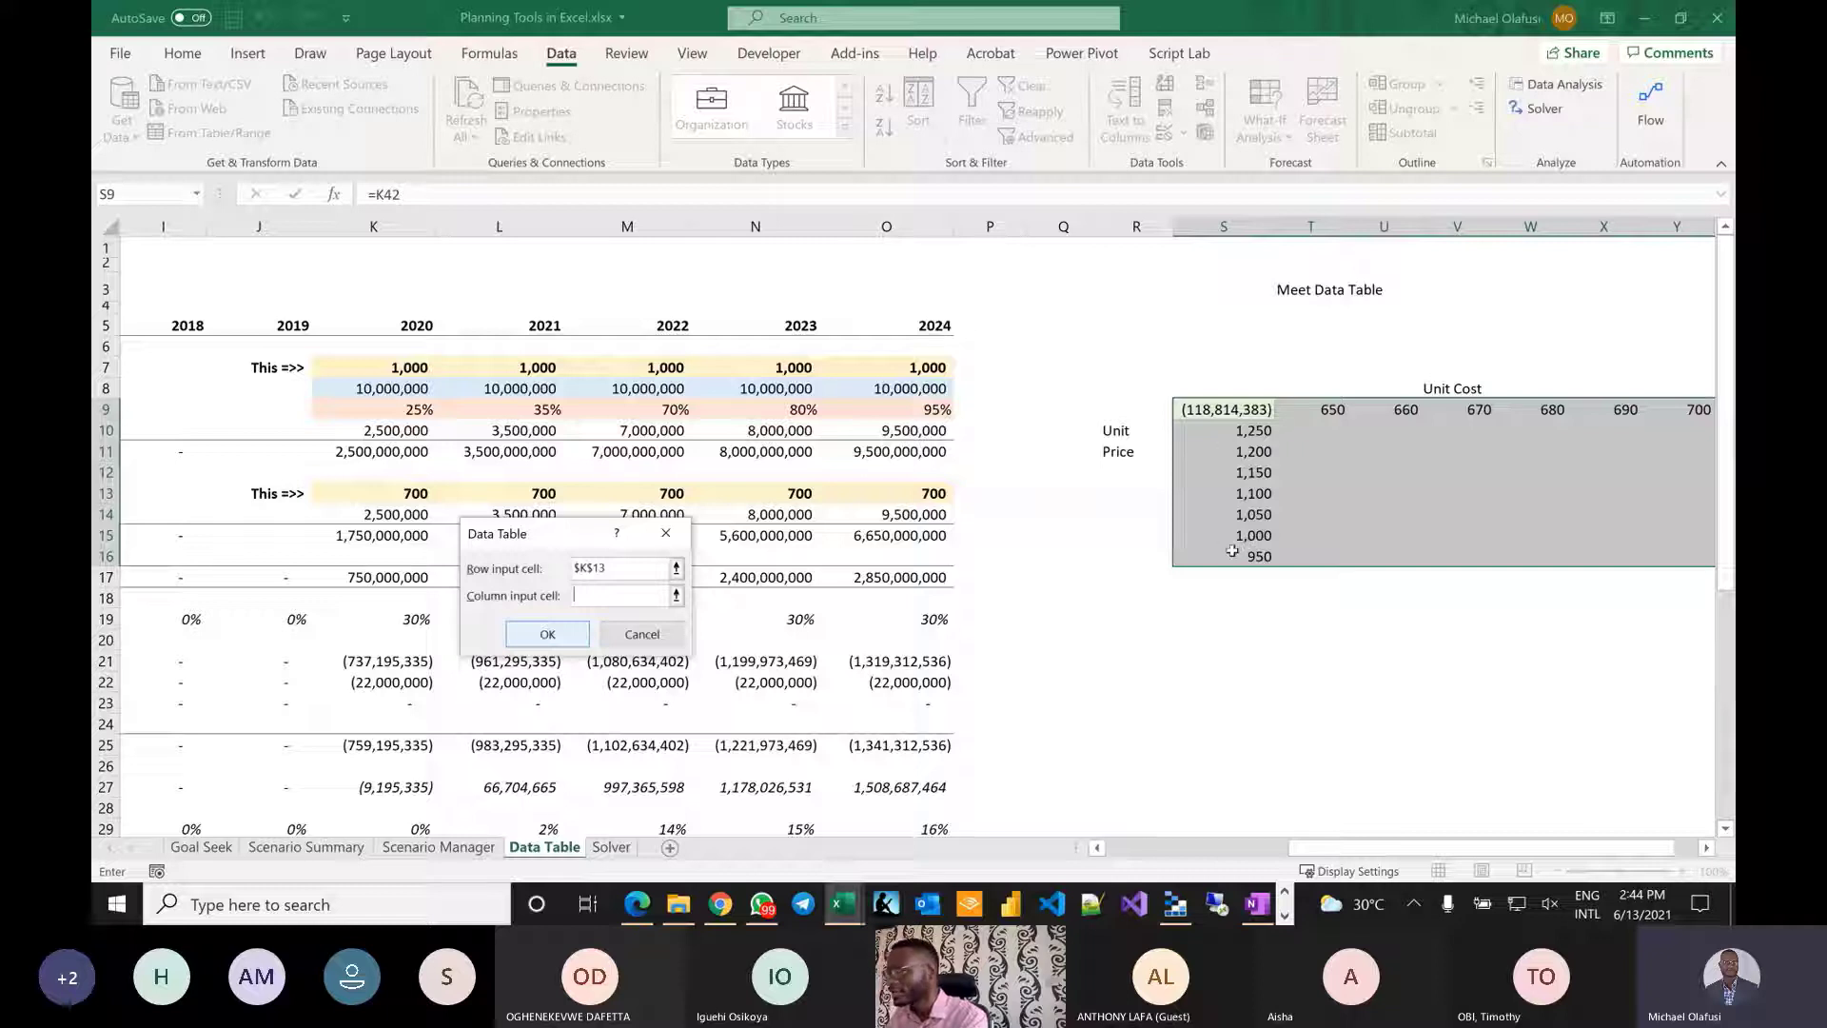
pyautogui.click(393, 368)
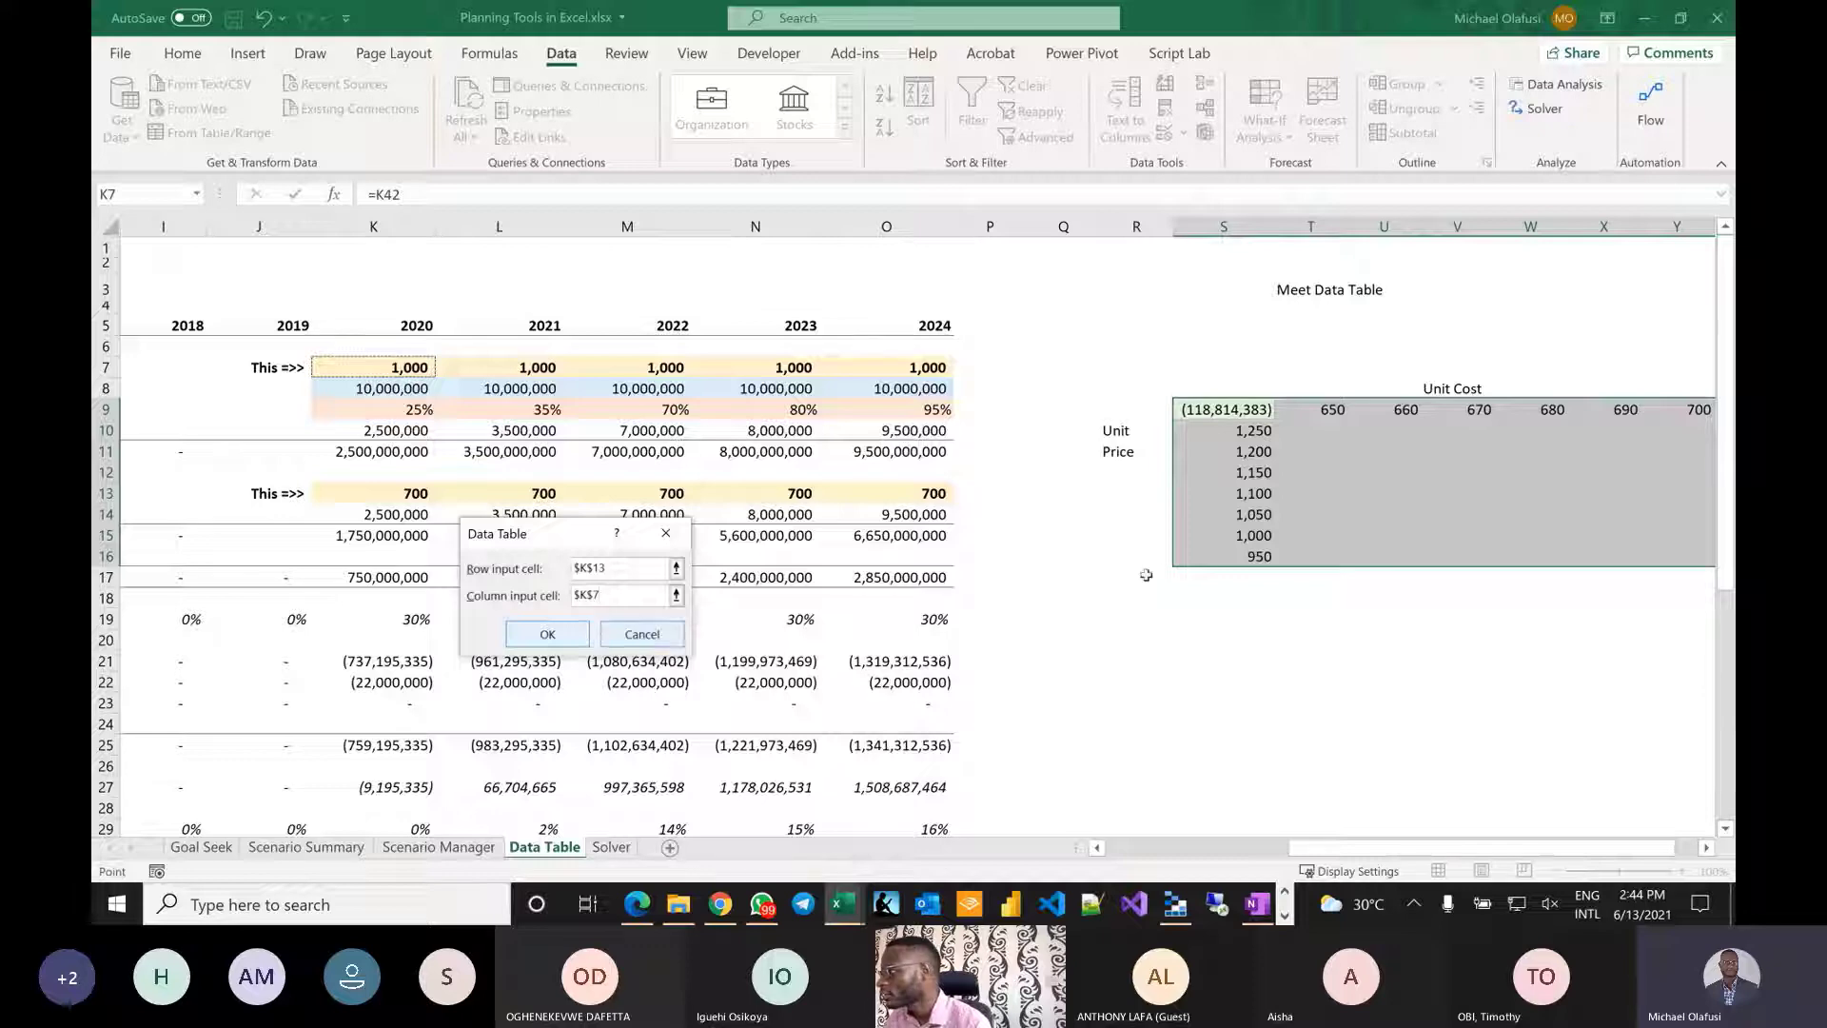
pyautogui.hscroll(3, 1370, 546)
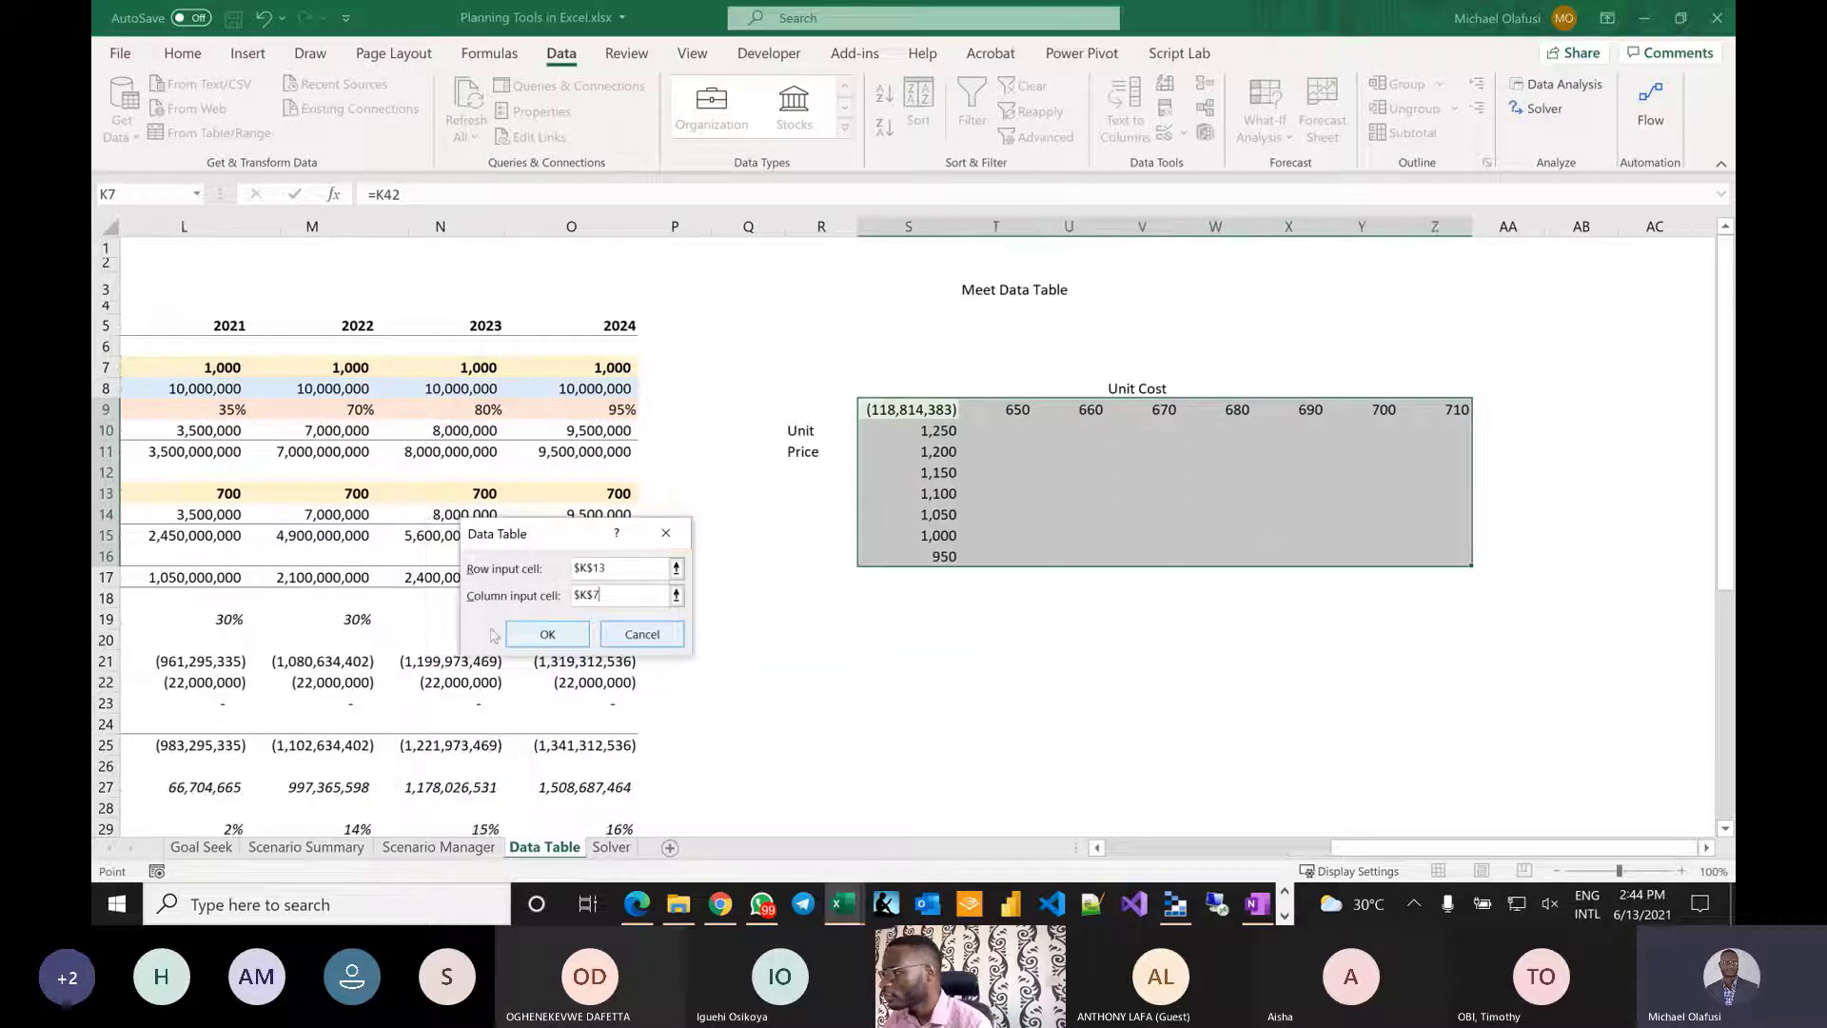
pyautogui.click(543, 634)
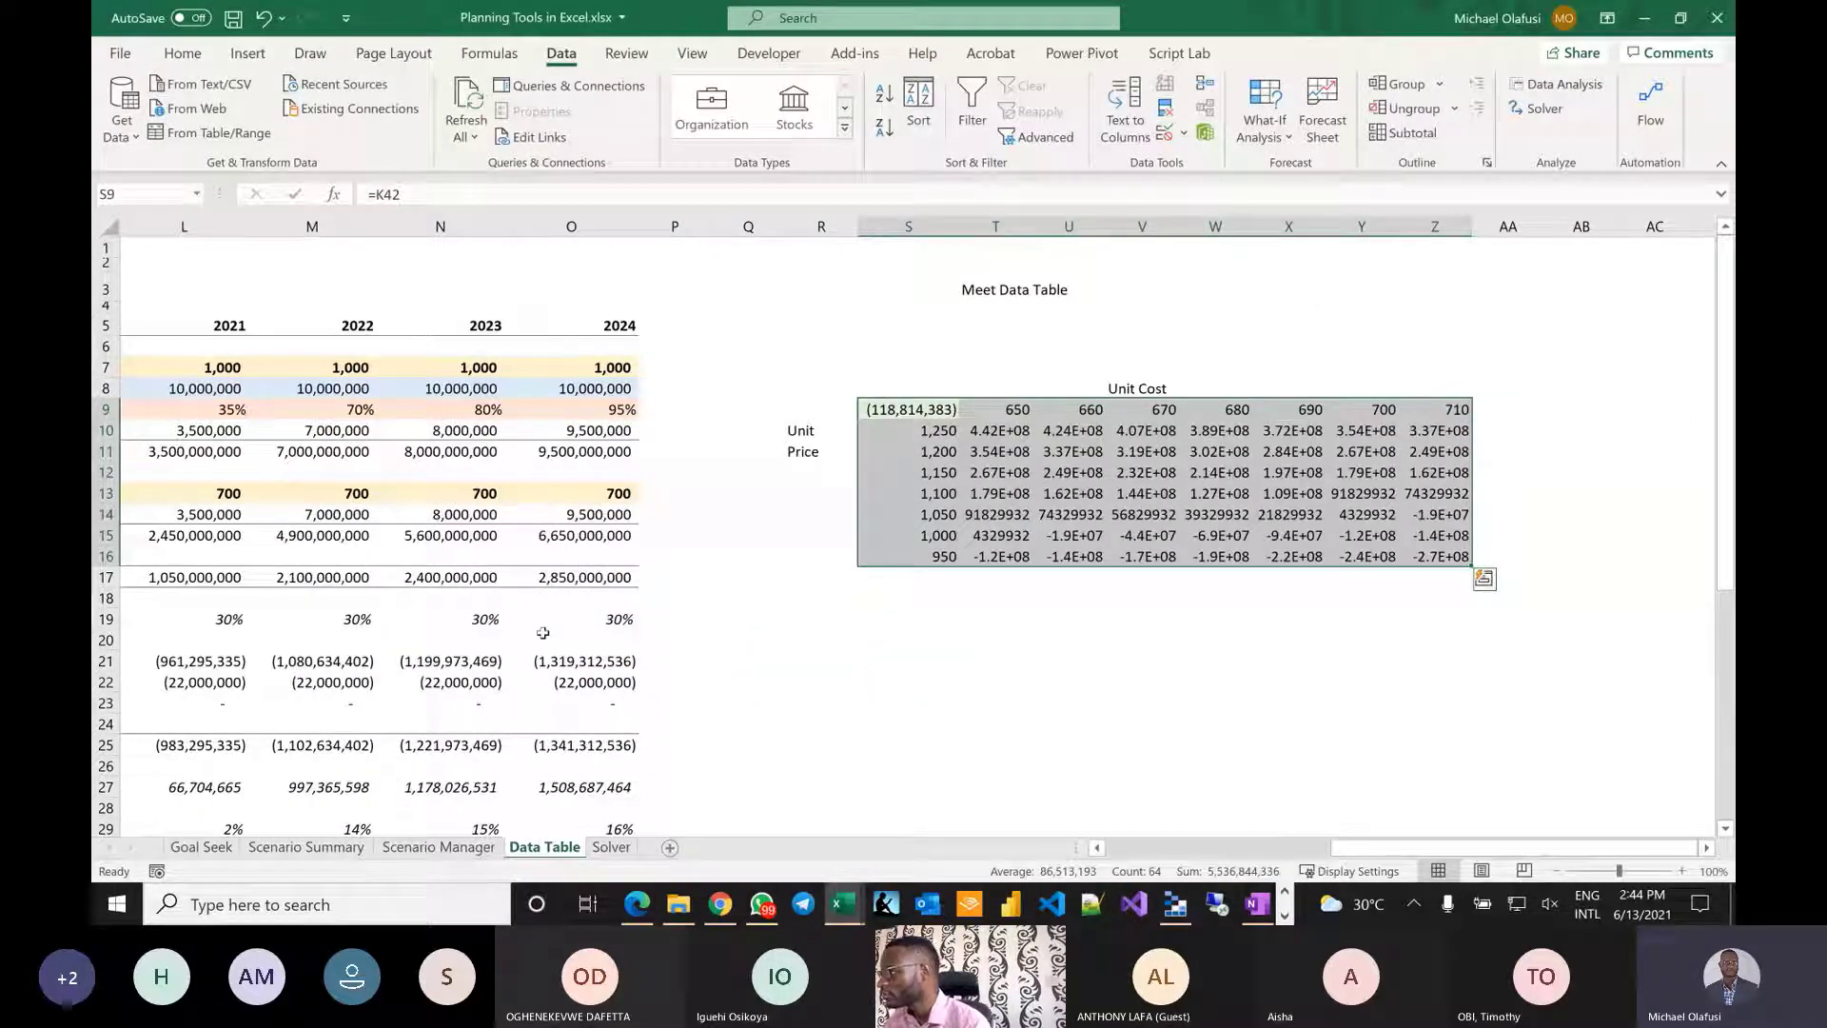
# Format the data table results in T10:Z16 with thousands separators and no decimal places.
pyautogui.click(987, 433)
pyautogui.moveTo(987, 433); pyautogui.dragTo(1442, 556)
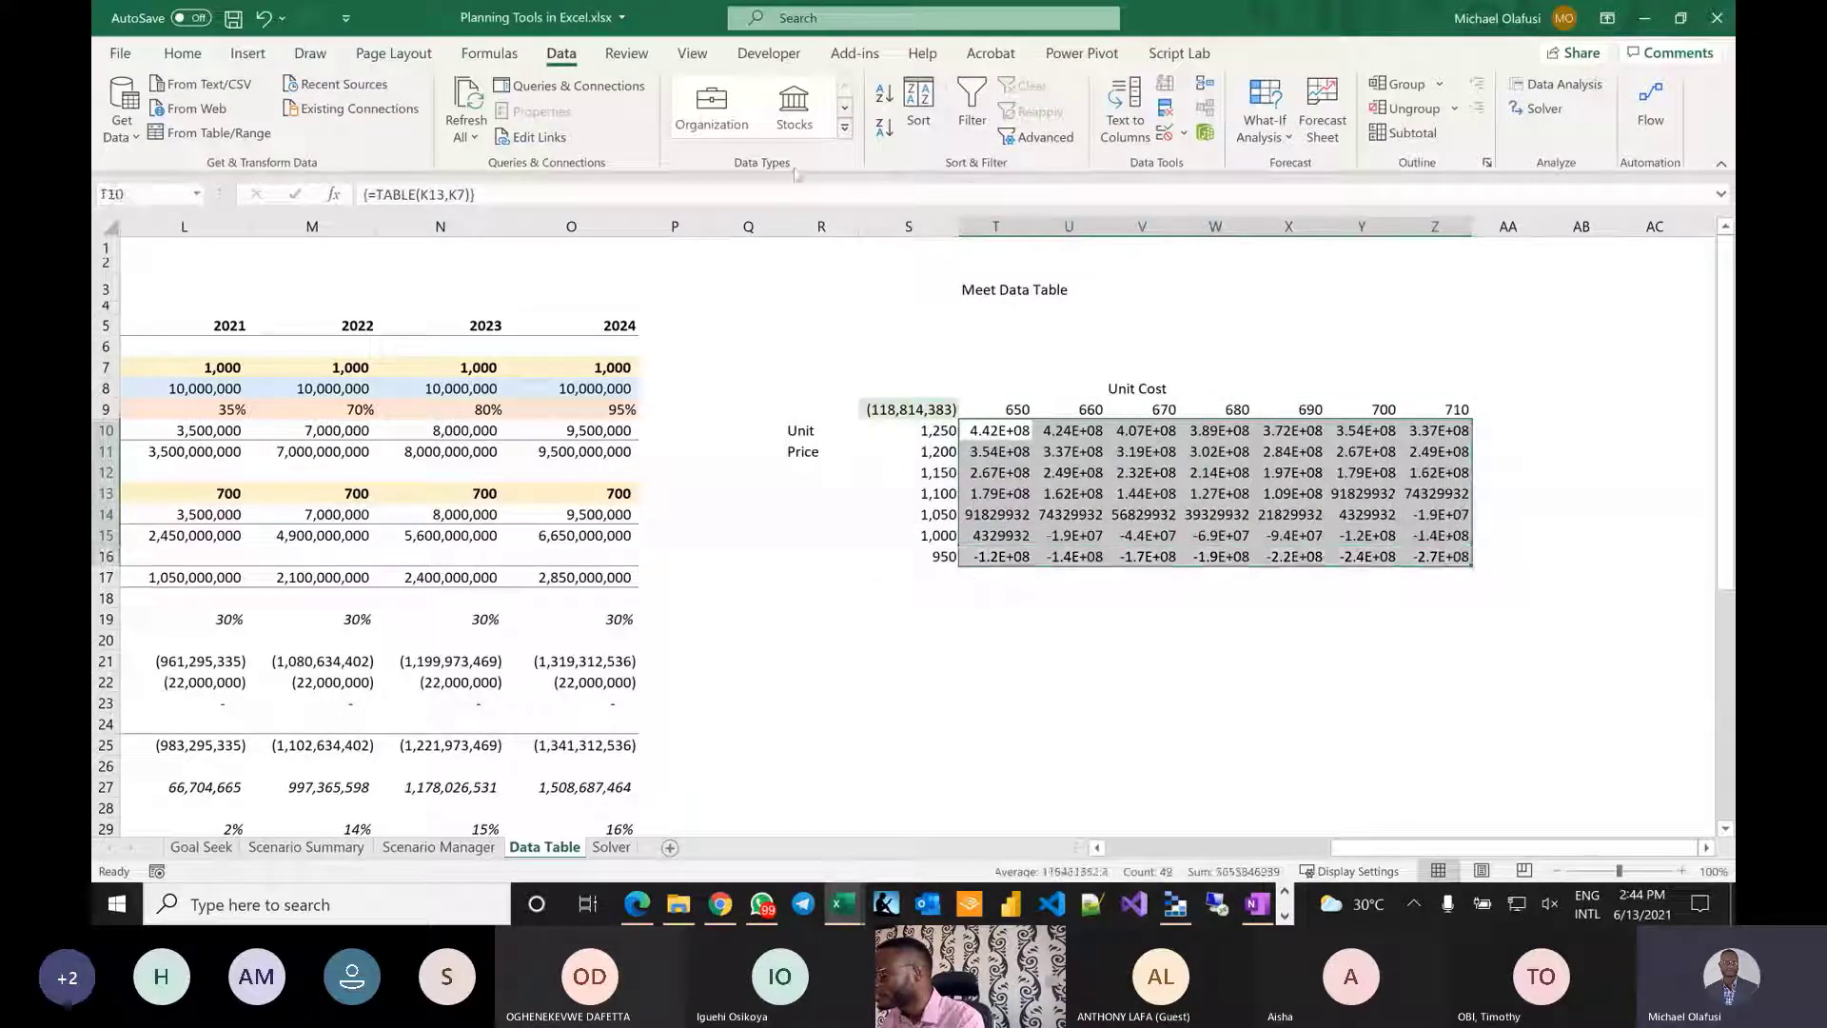
pyautogui.click(182, 54)
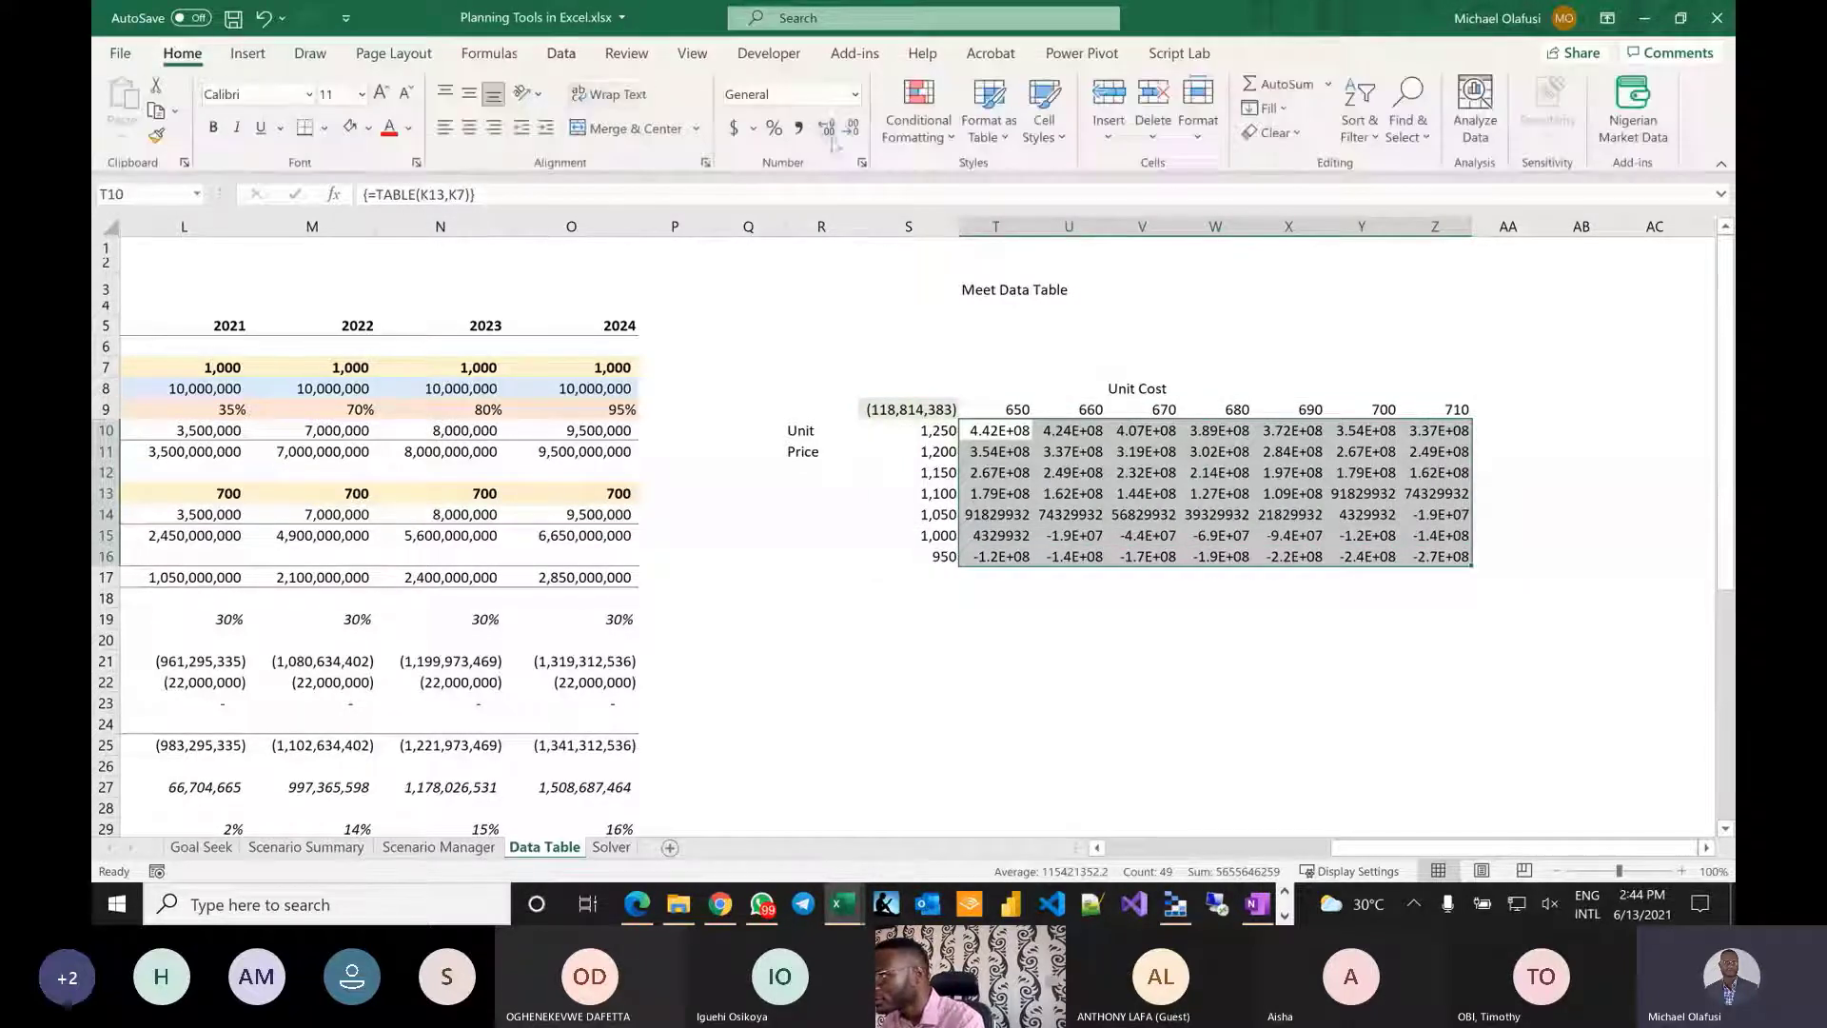
pyautogui.click(798, 128)
pyautogui.click(849, 127)
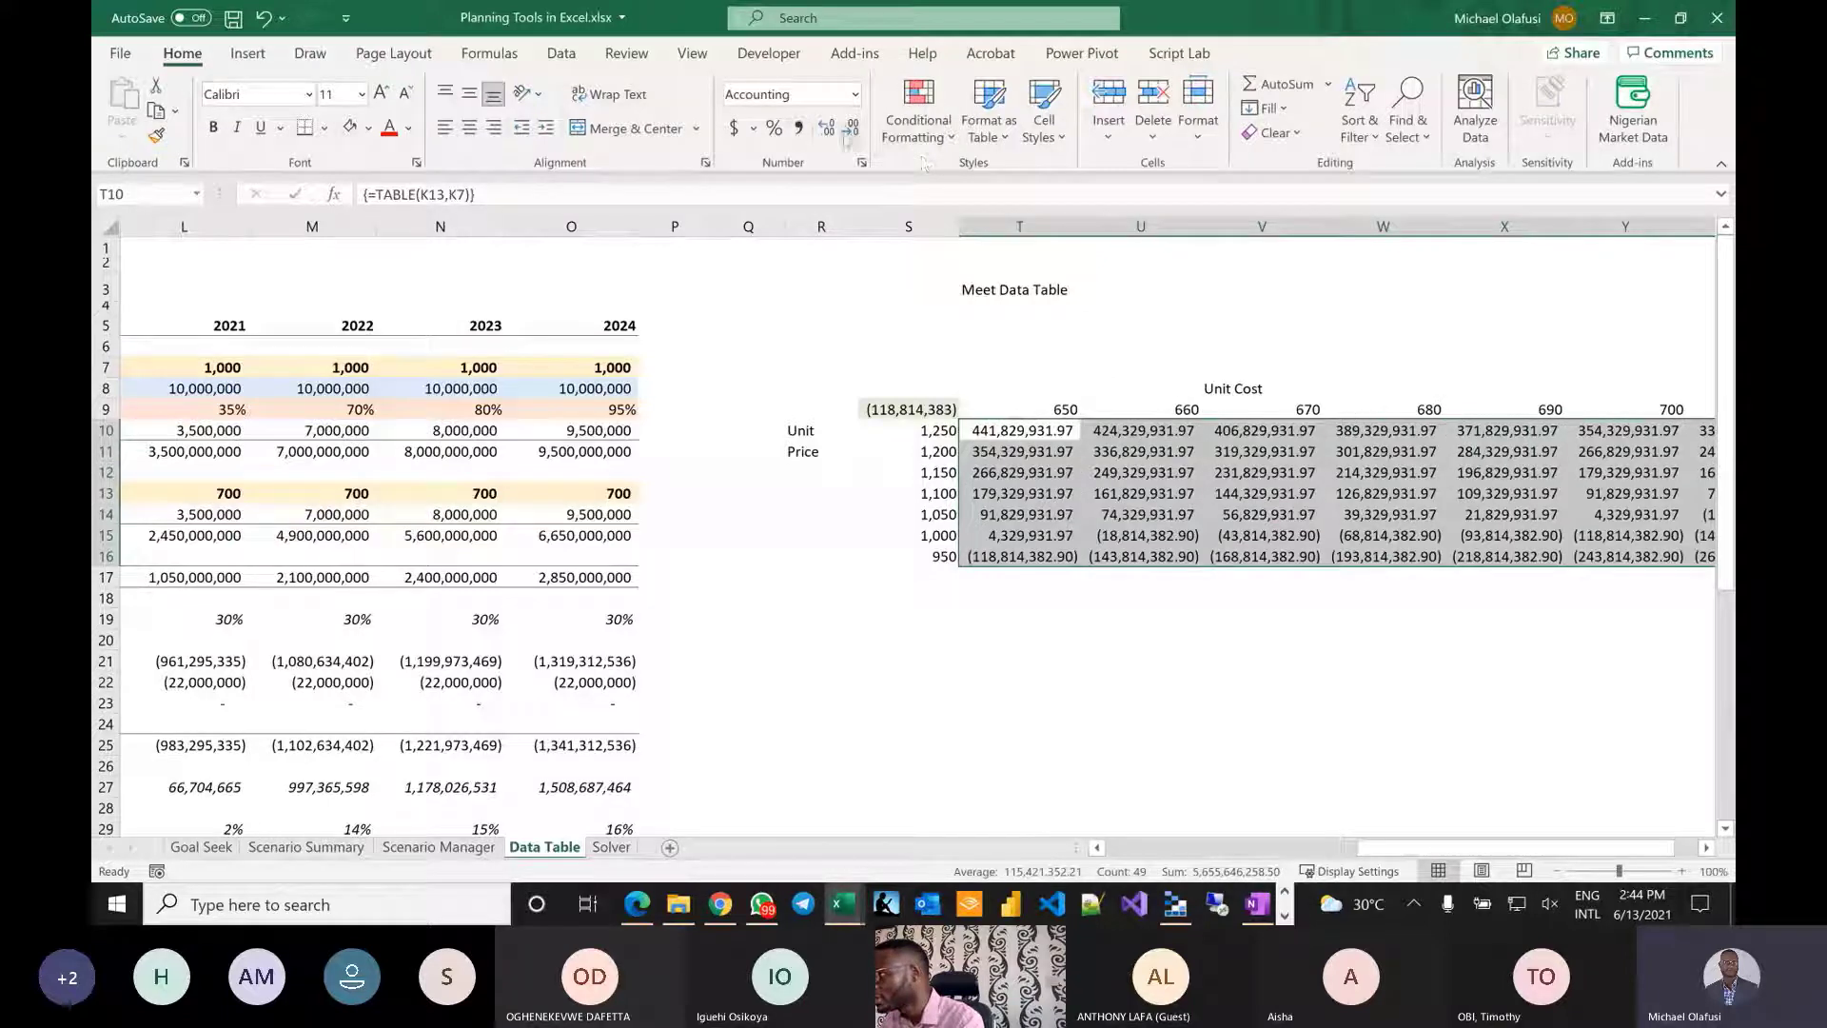
pyautogui.click(850, 128)
pyautogui.hscroll(2, 990, 515)
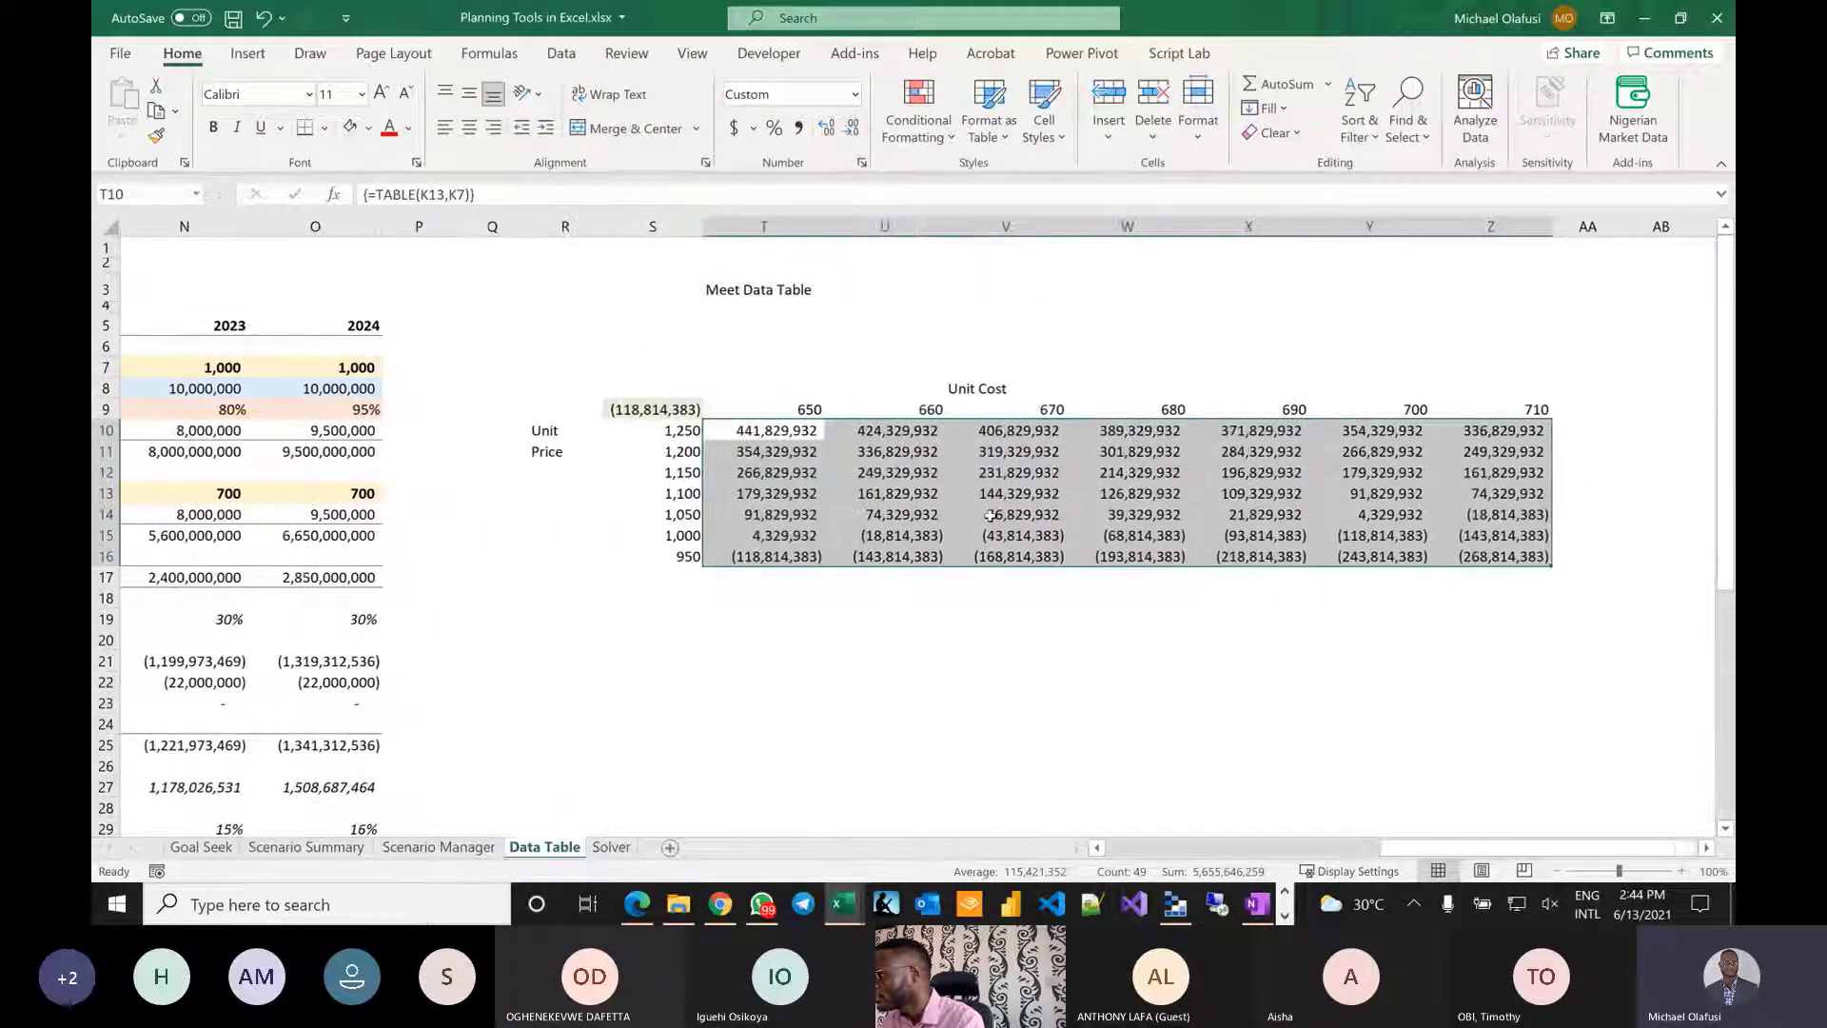
pyautogui.click(885, 600)
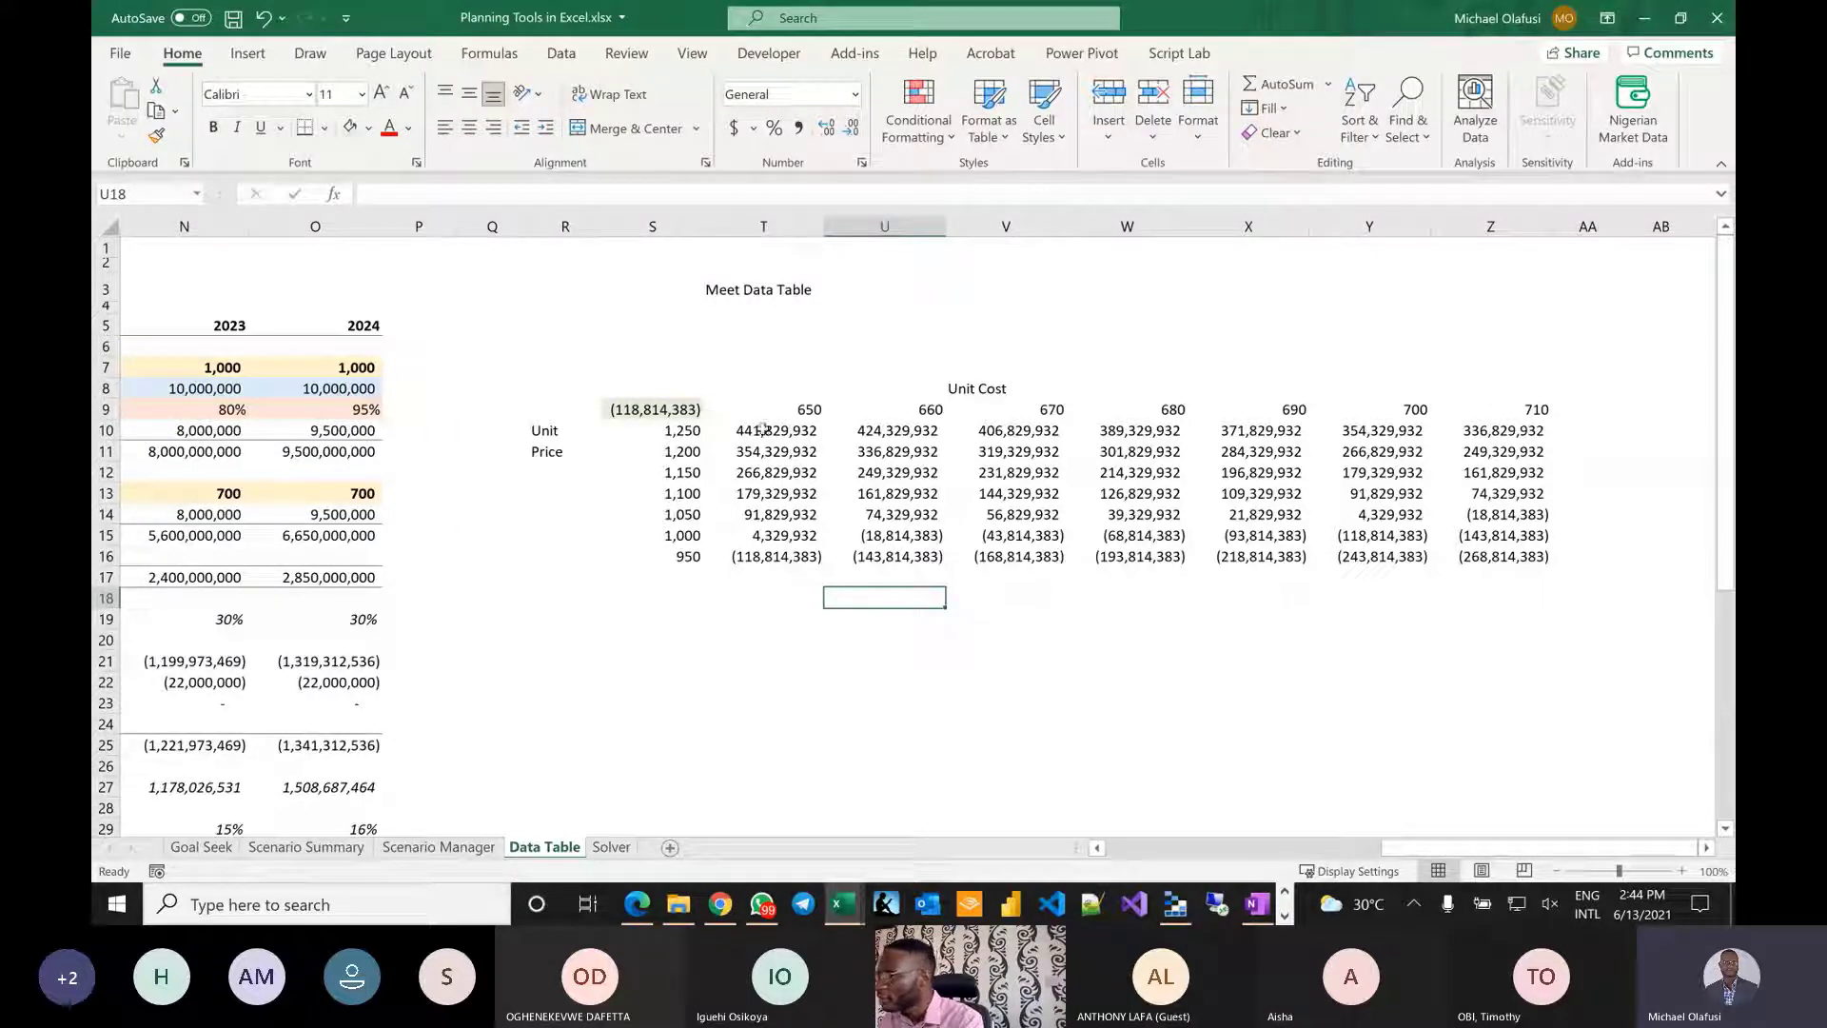
# Label the corner result by entering Year 2020 in S8 above it.
pyautogui.click(634, 387)
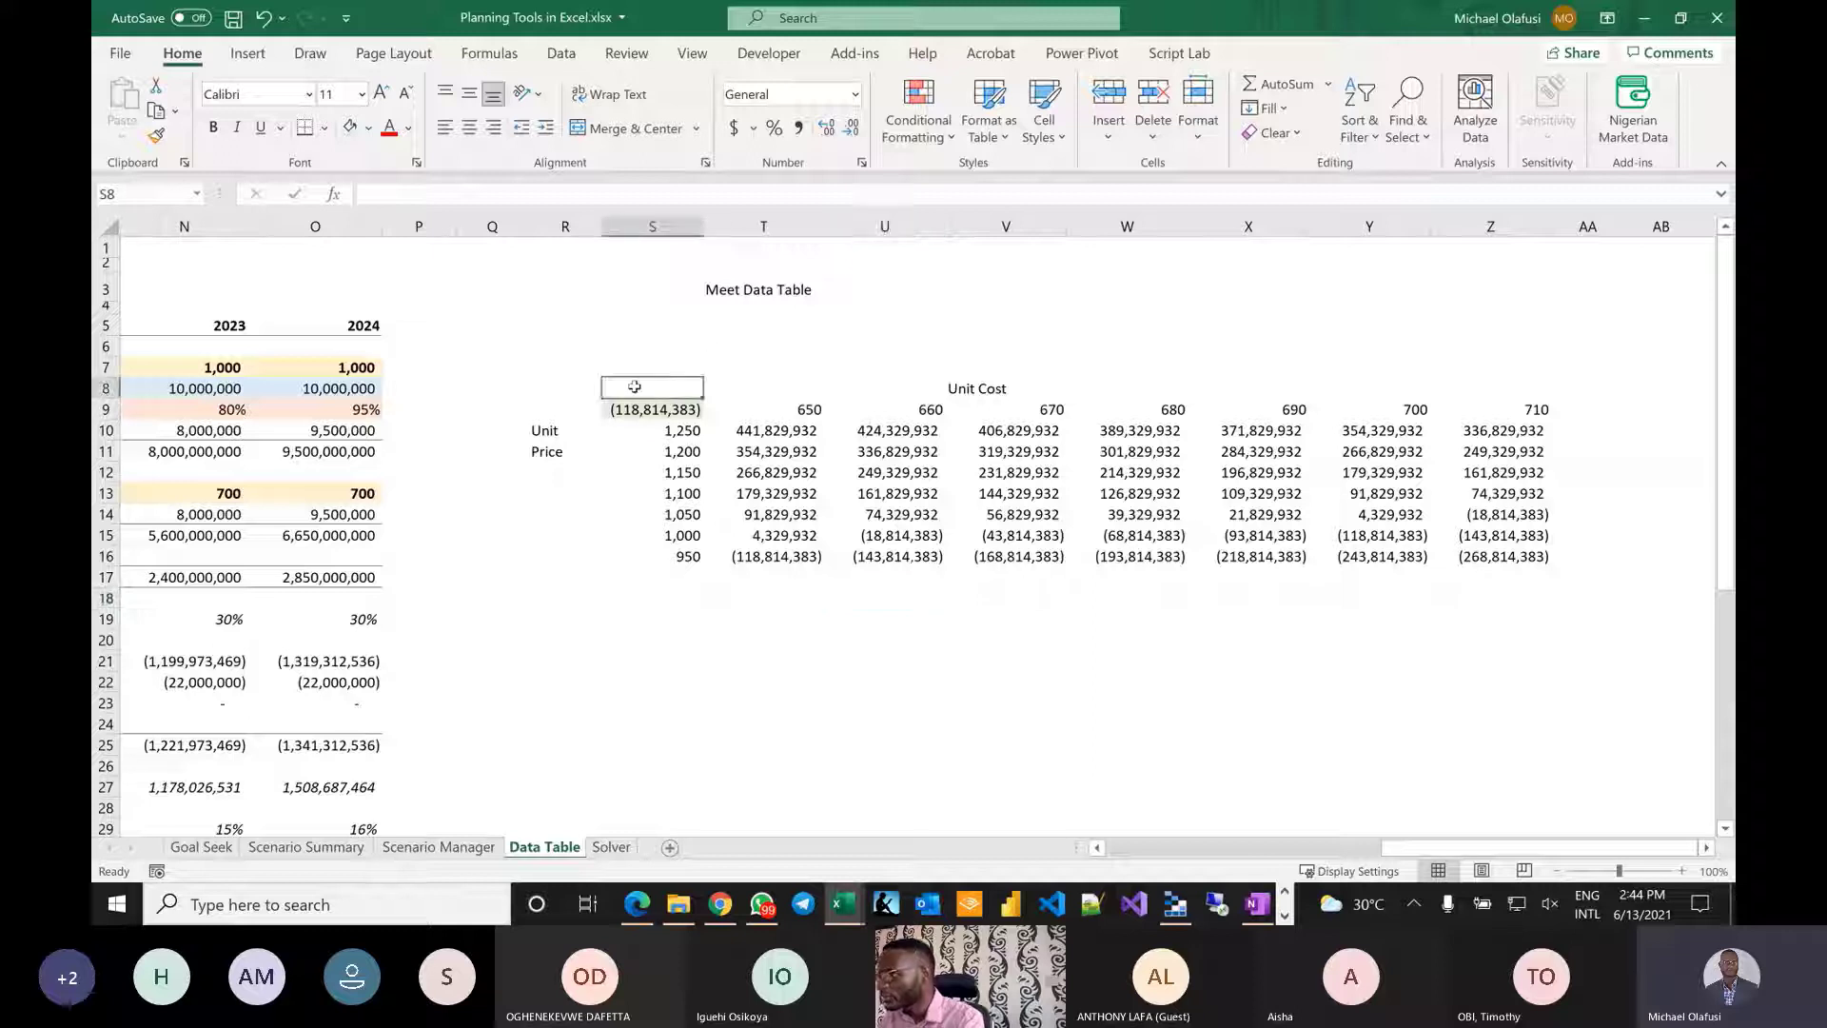
pyautogui.write('Year 2020')
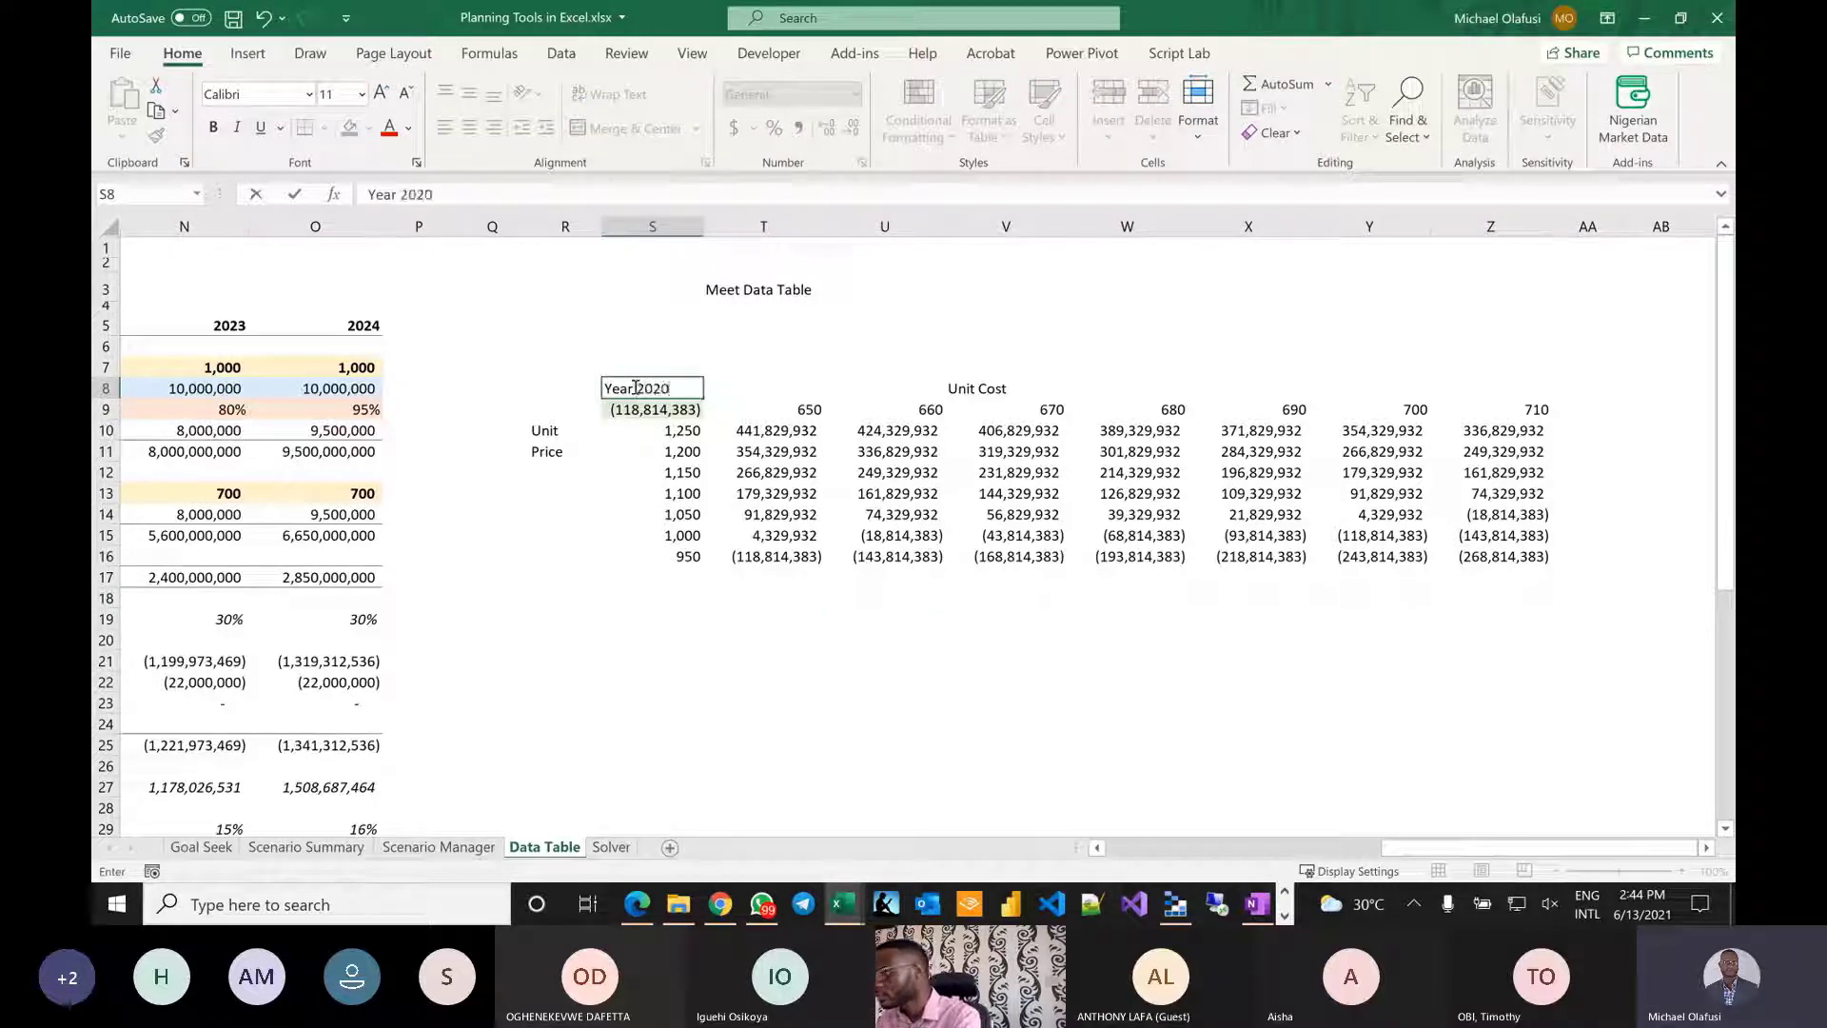
pyautogui.press('Return')
pyautogui.click(734, 576)
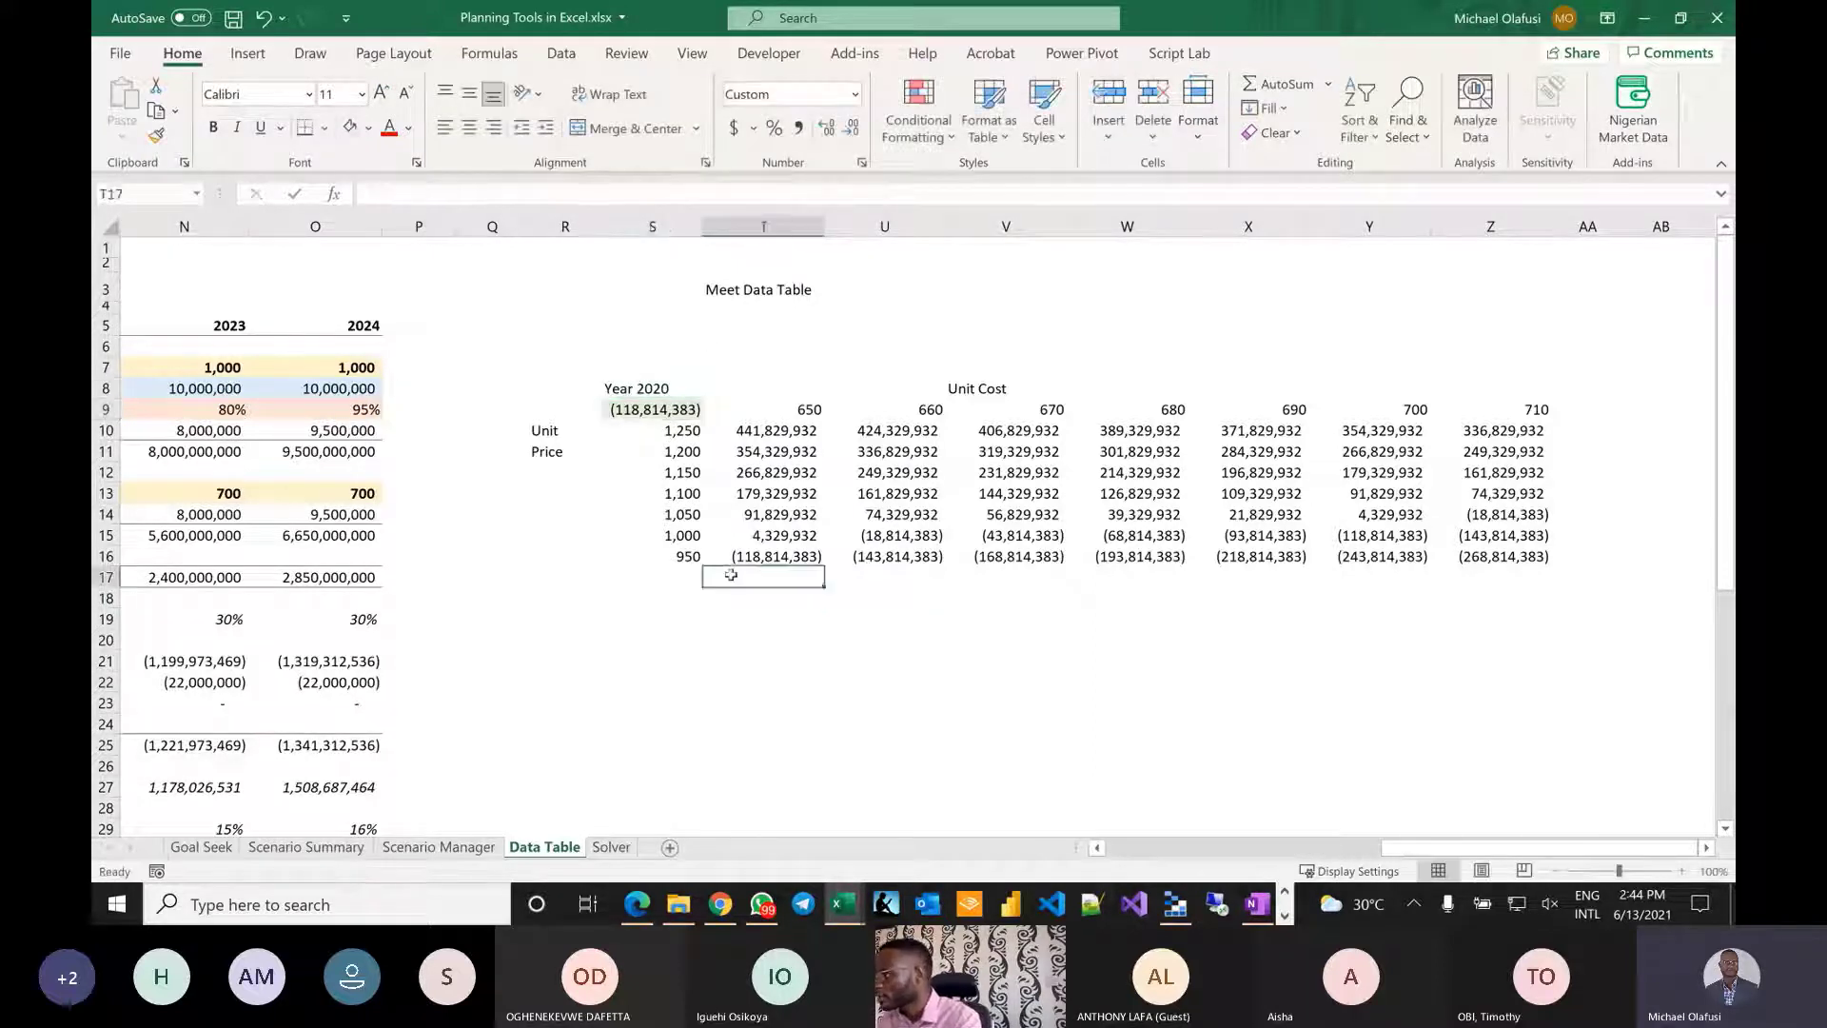
# Examine the result in T10 against its unit price of 1,250 and unit cost of 650.
pyautogui.click(749, 430)
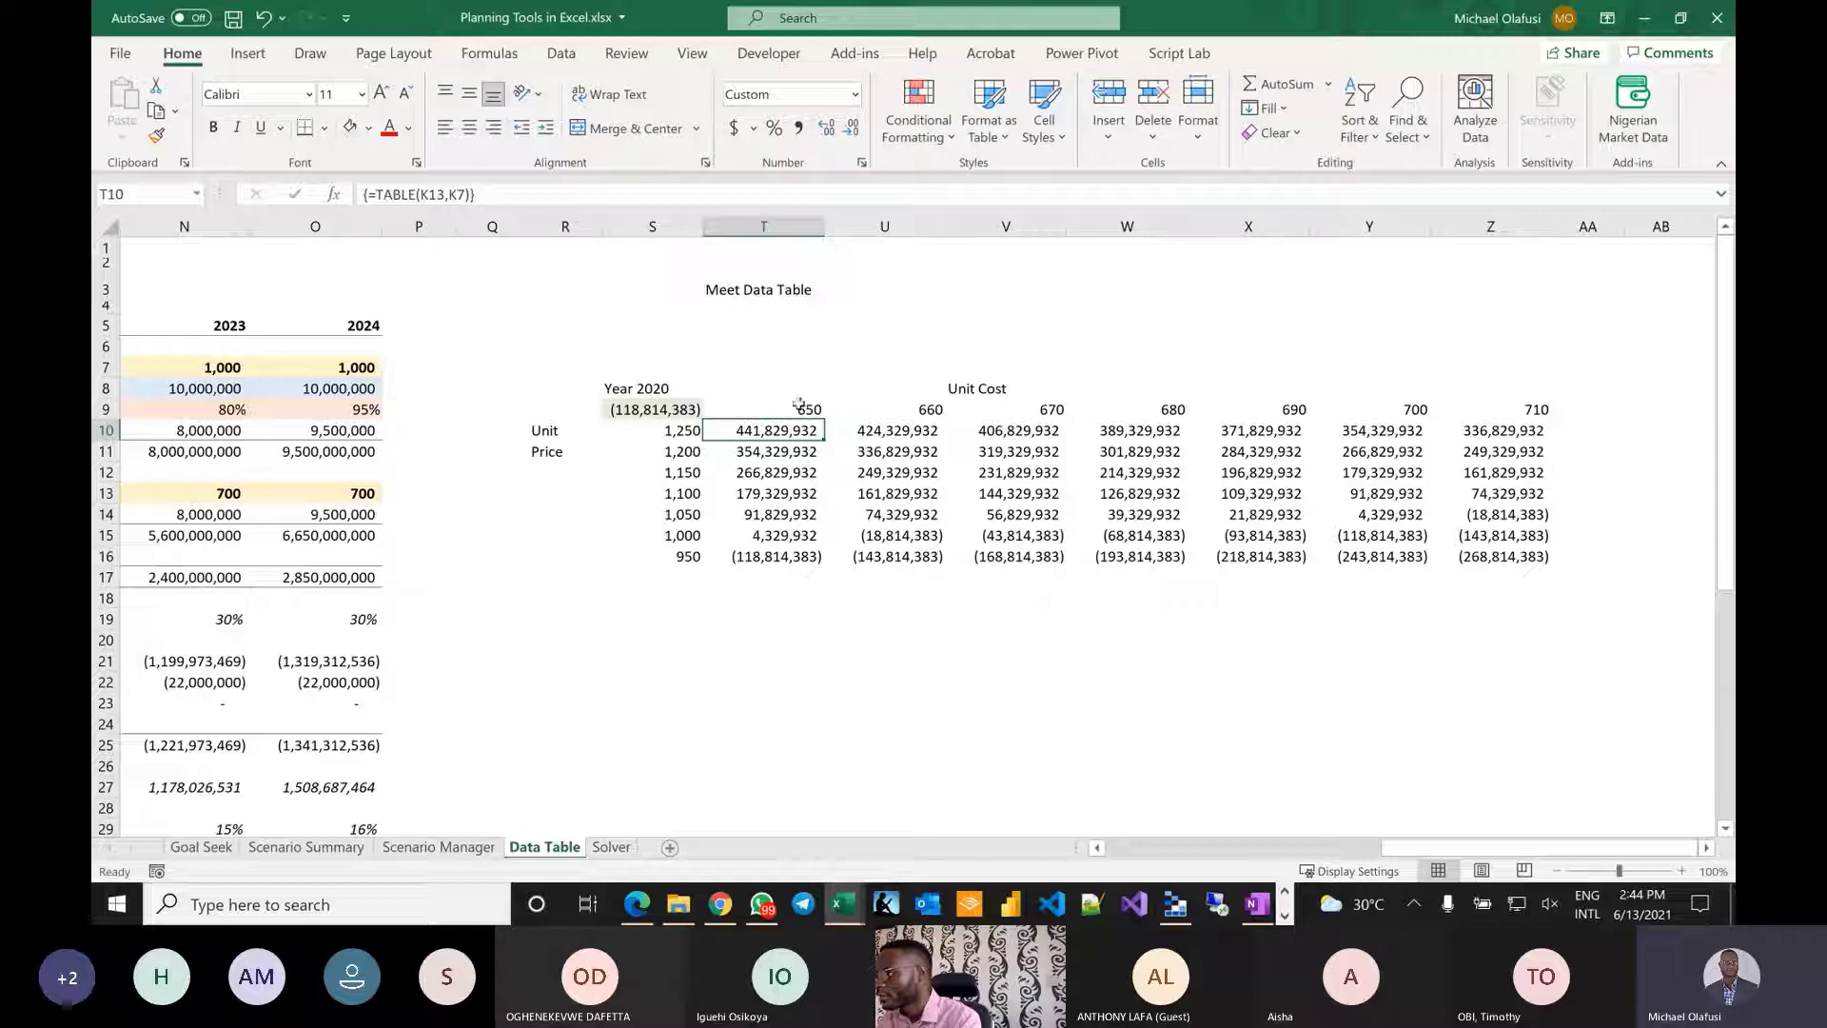
pyautogui.click(671, 431)
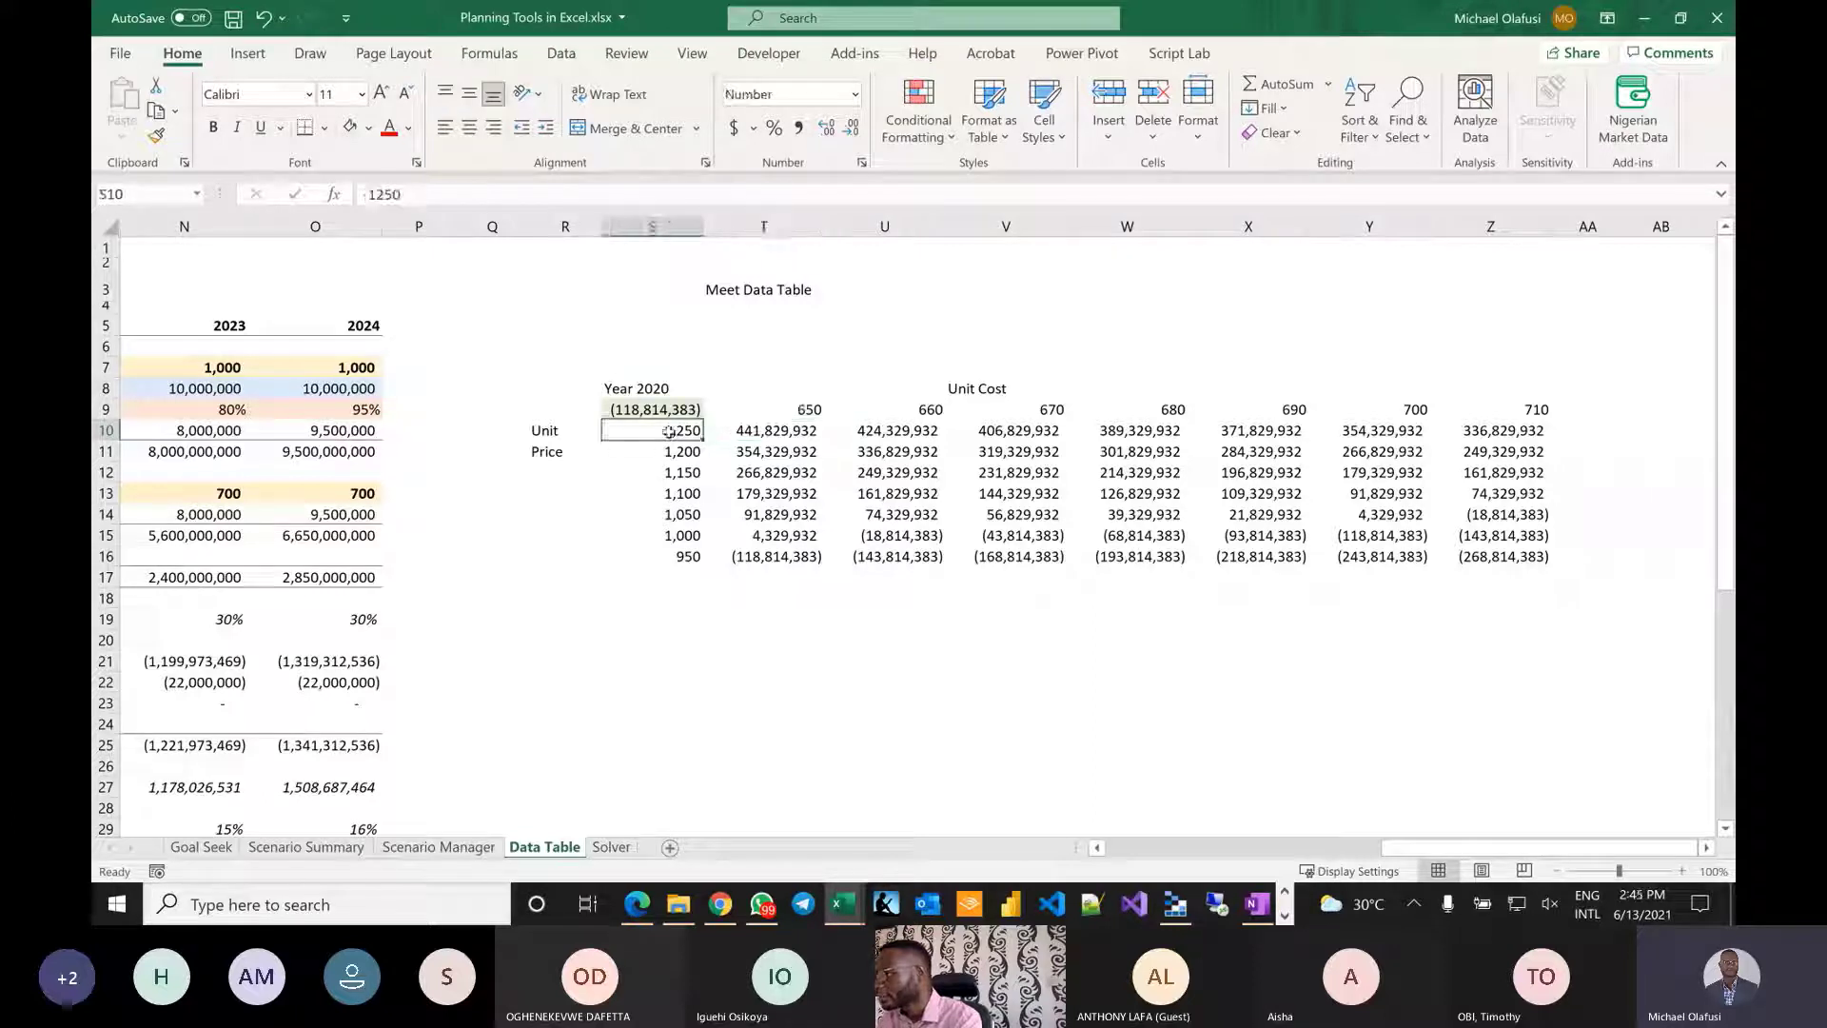
pyautogui.click(796, 407)
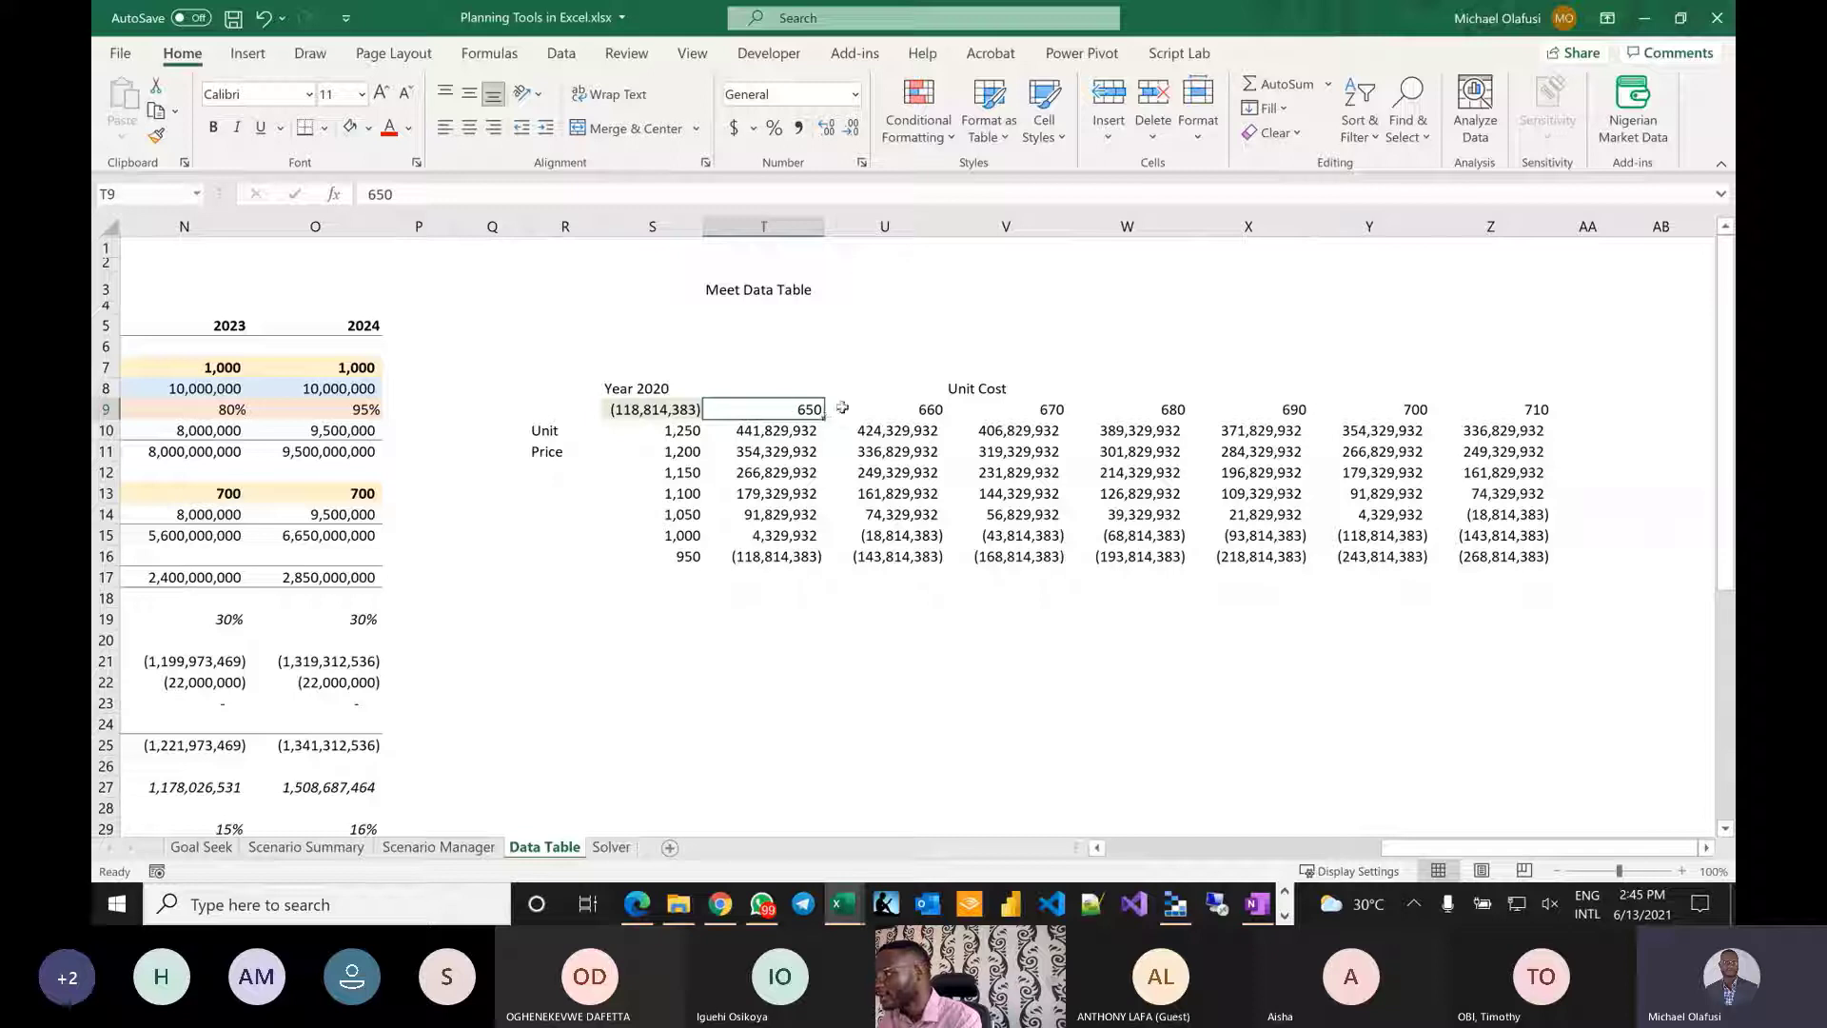
pyautogui.click(743, 430)
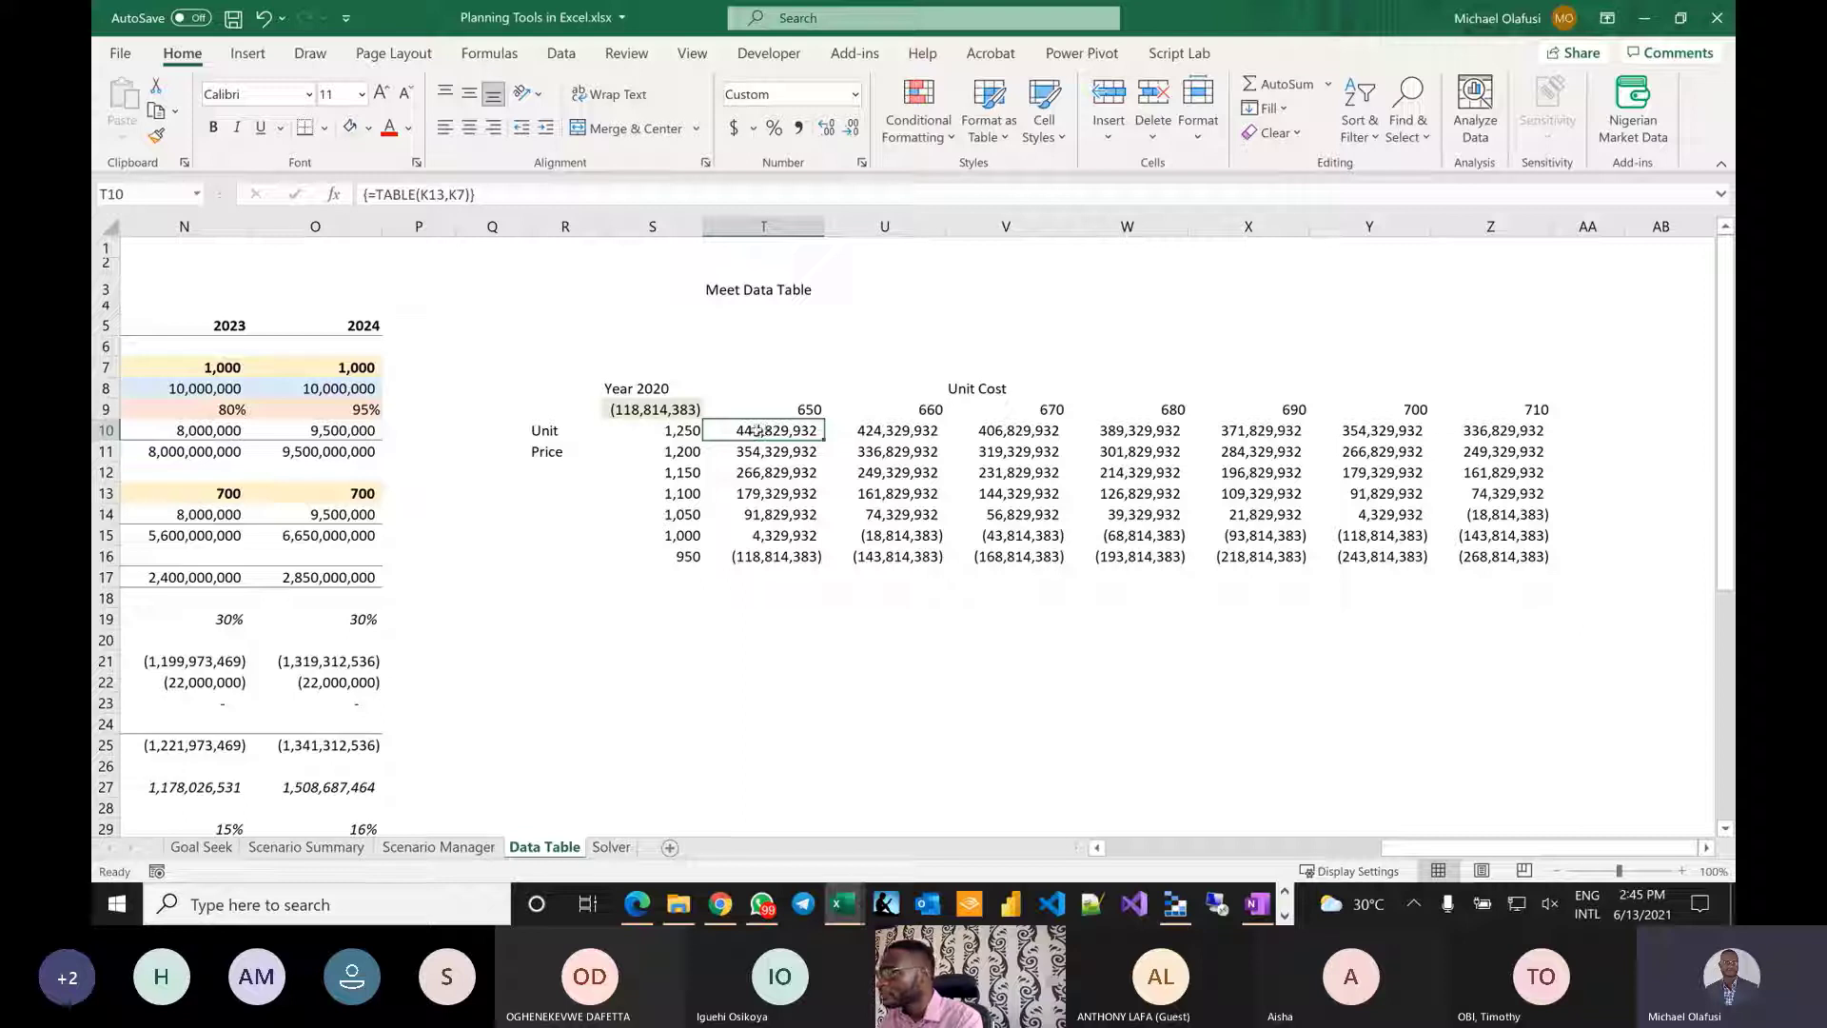
# Highlight data table results in T10:Z16 that are less than 0 with Light Red Fill with Dark Red Text.
pyautogui.moveTo(757, 430); pyautogui.dragTo(1508, 552)
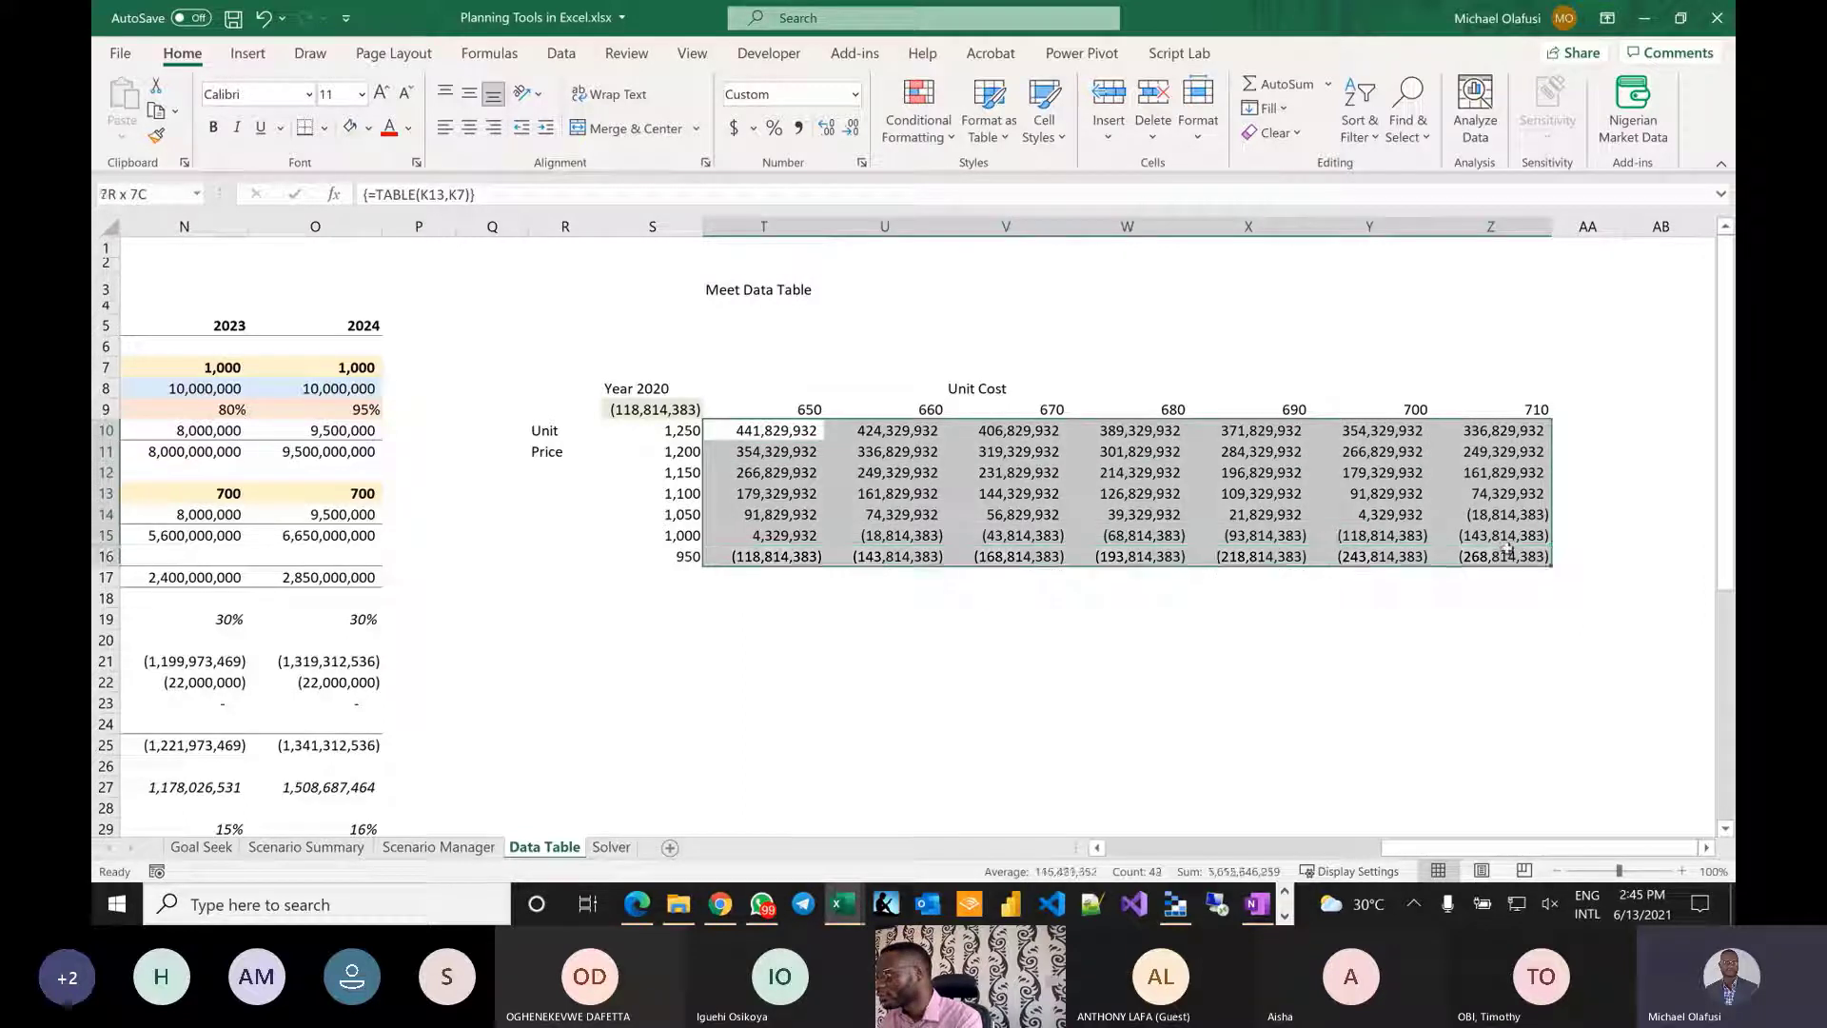
pyautogui.click(948, 131)
pyautogui.moveTo(1009, 181)
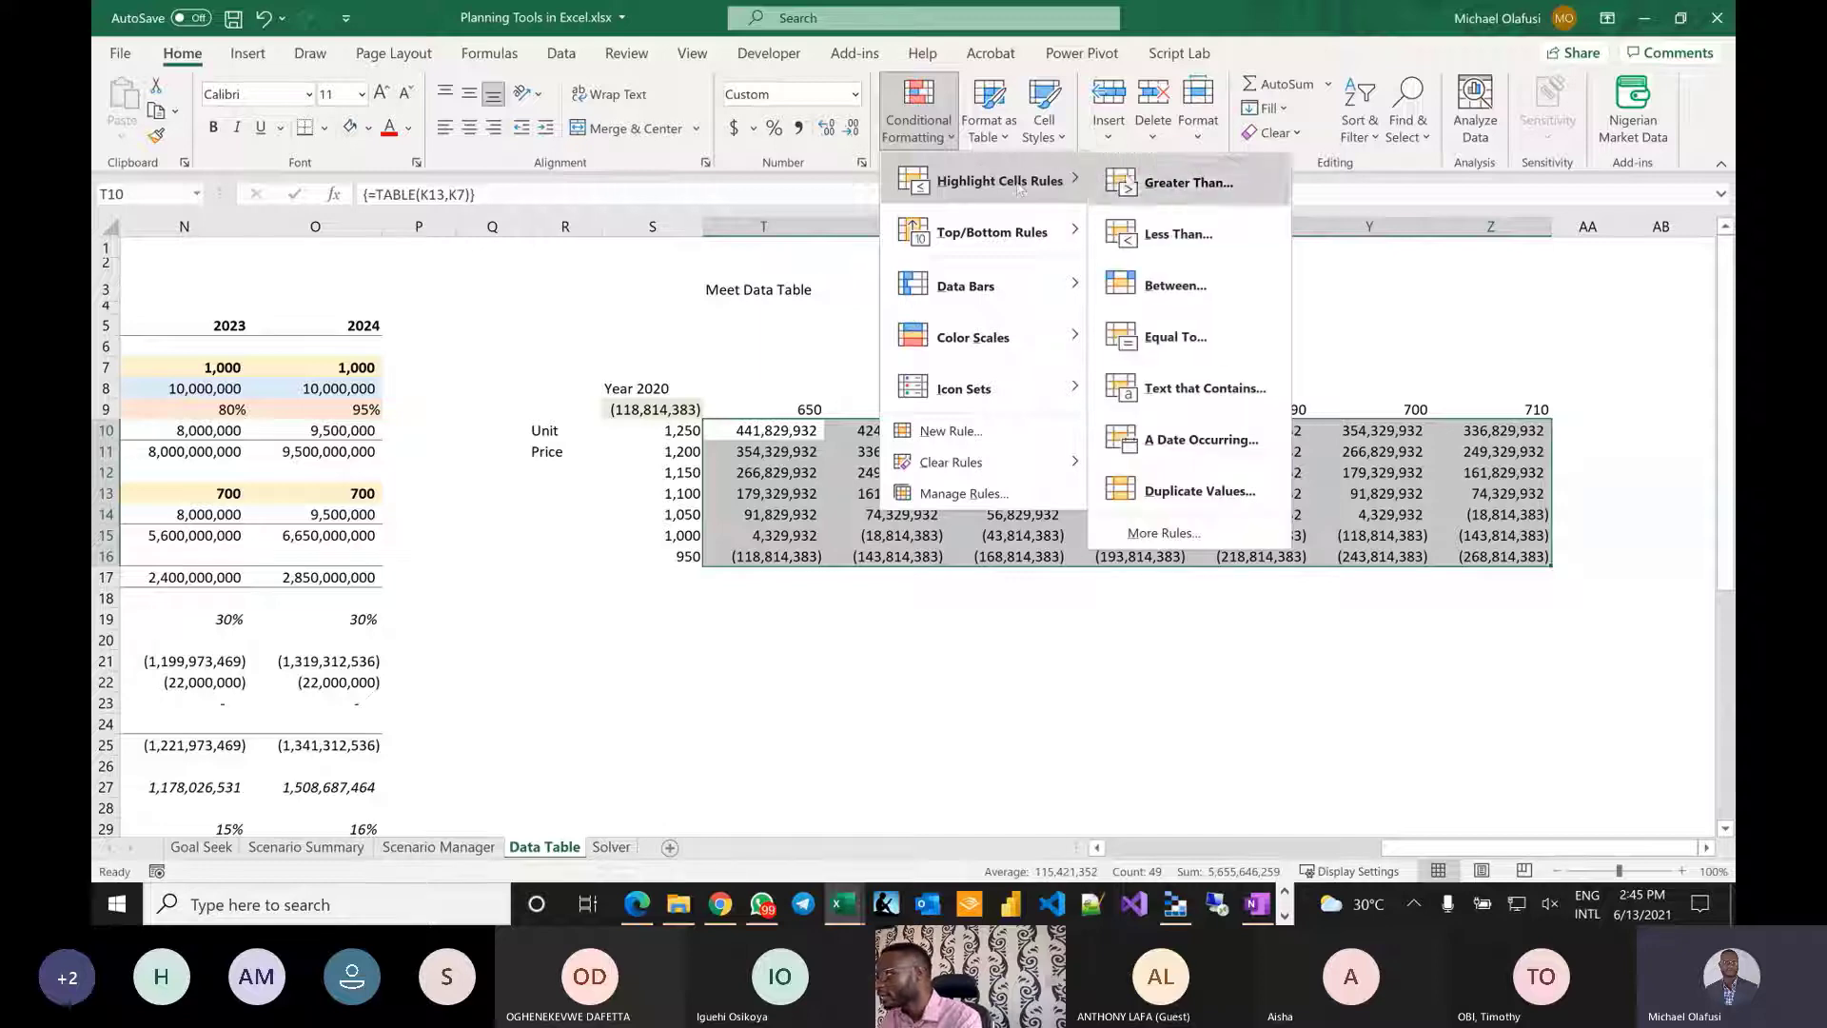
pyautogui.click(1236, 251)
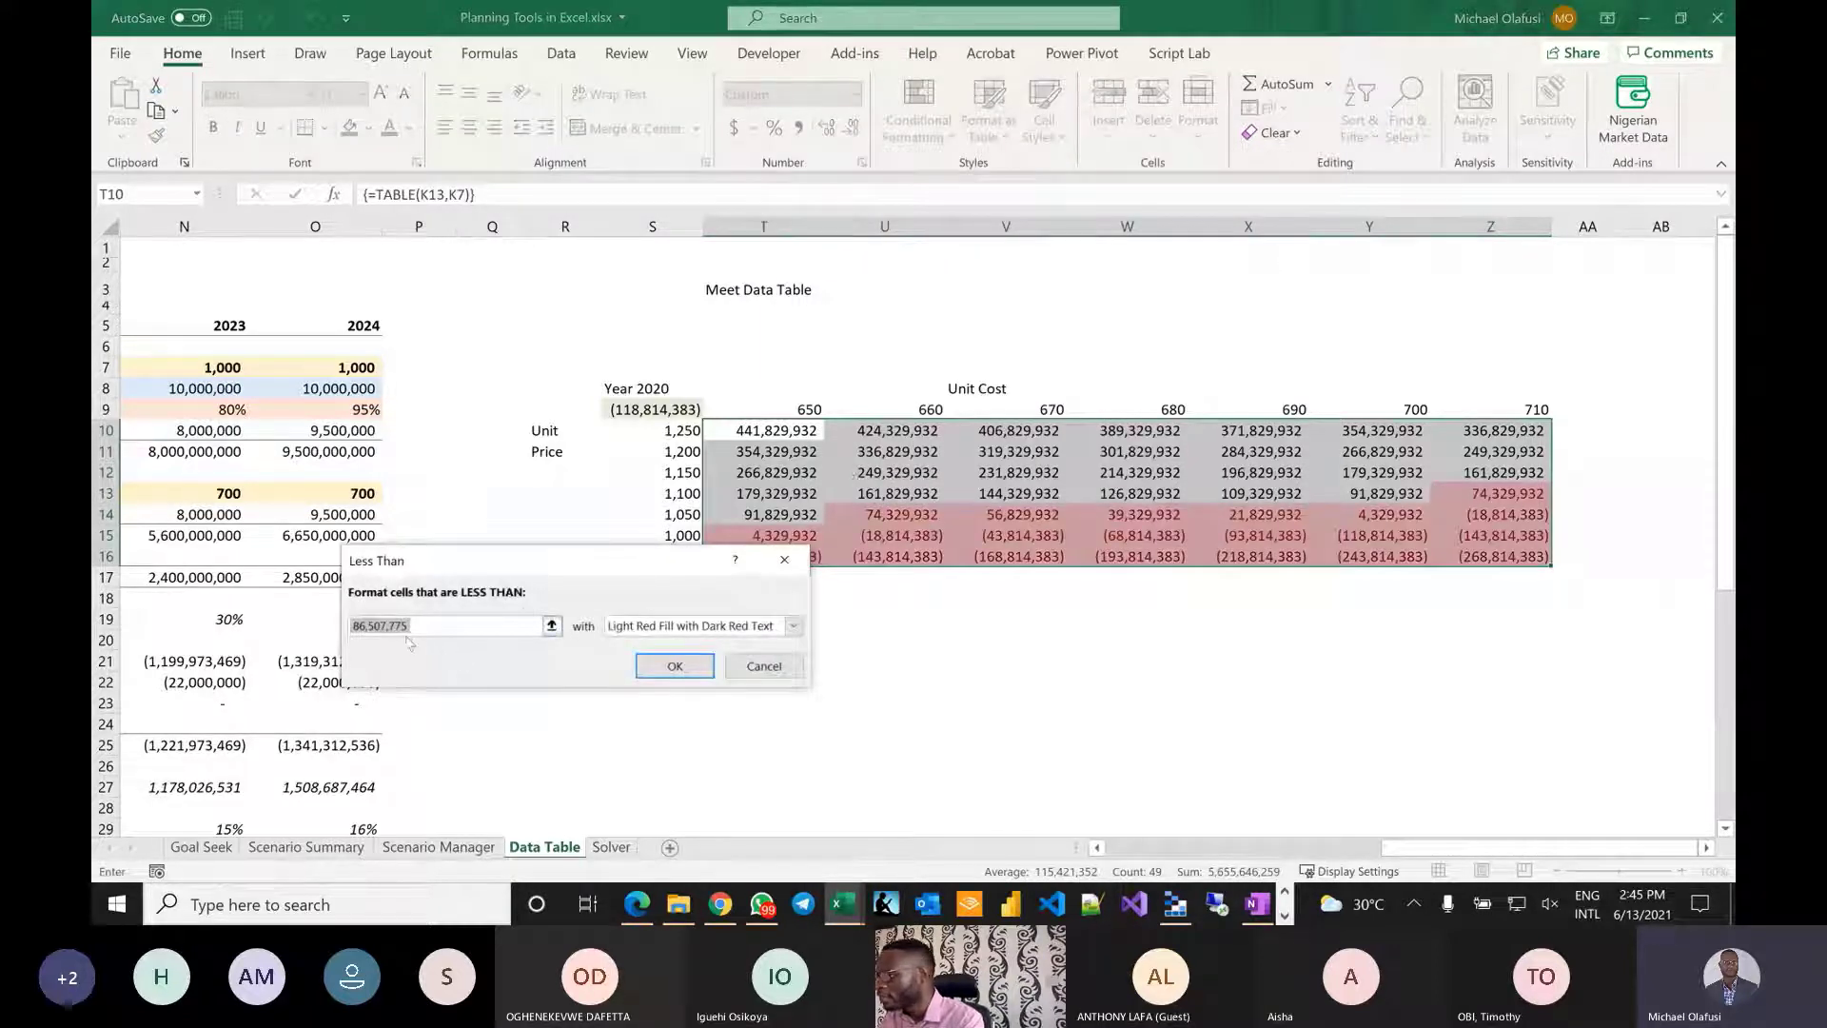
pyautogui.write('0')
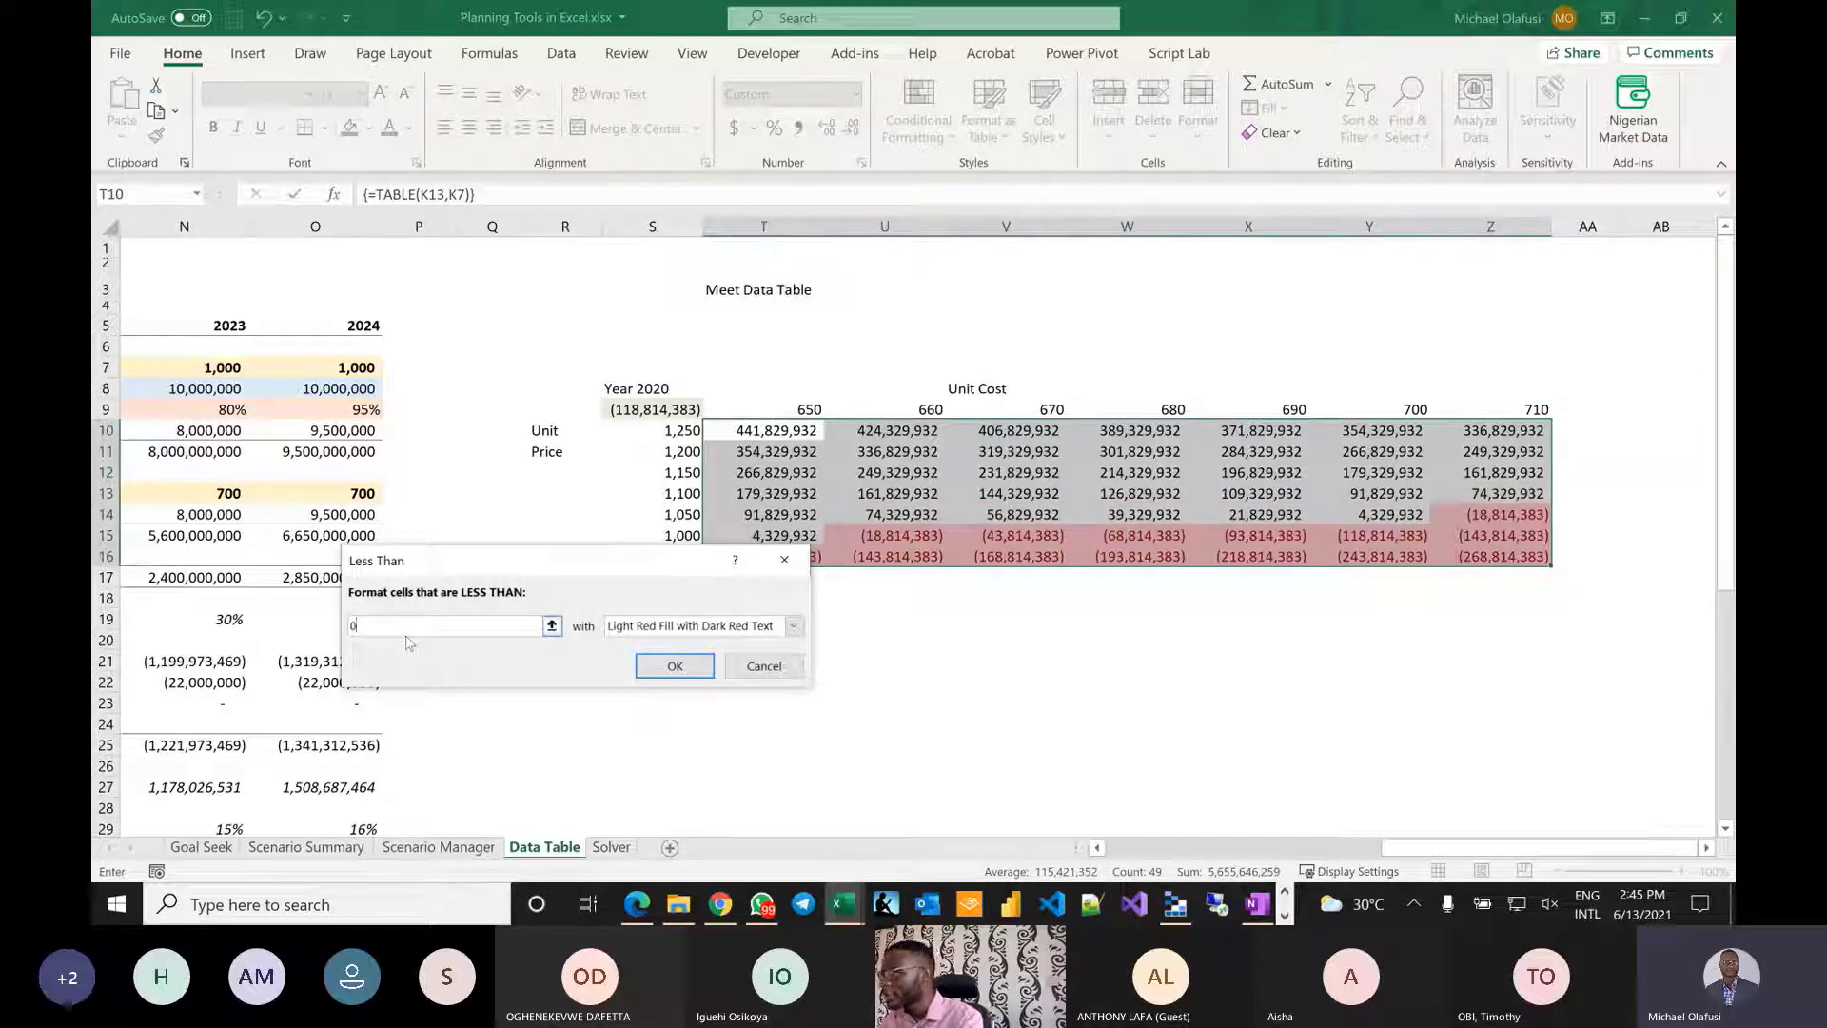
pyautogui.click(675, 665)
pyautogui.click(913, 678)
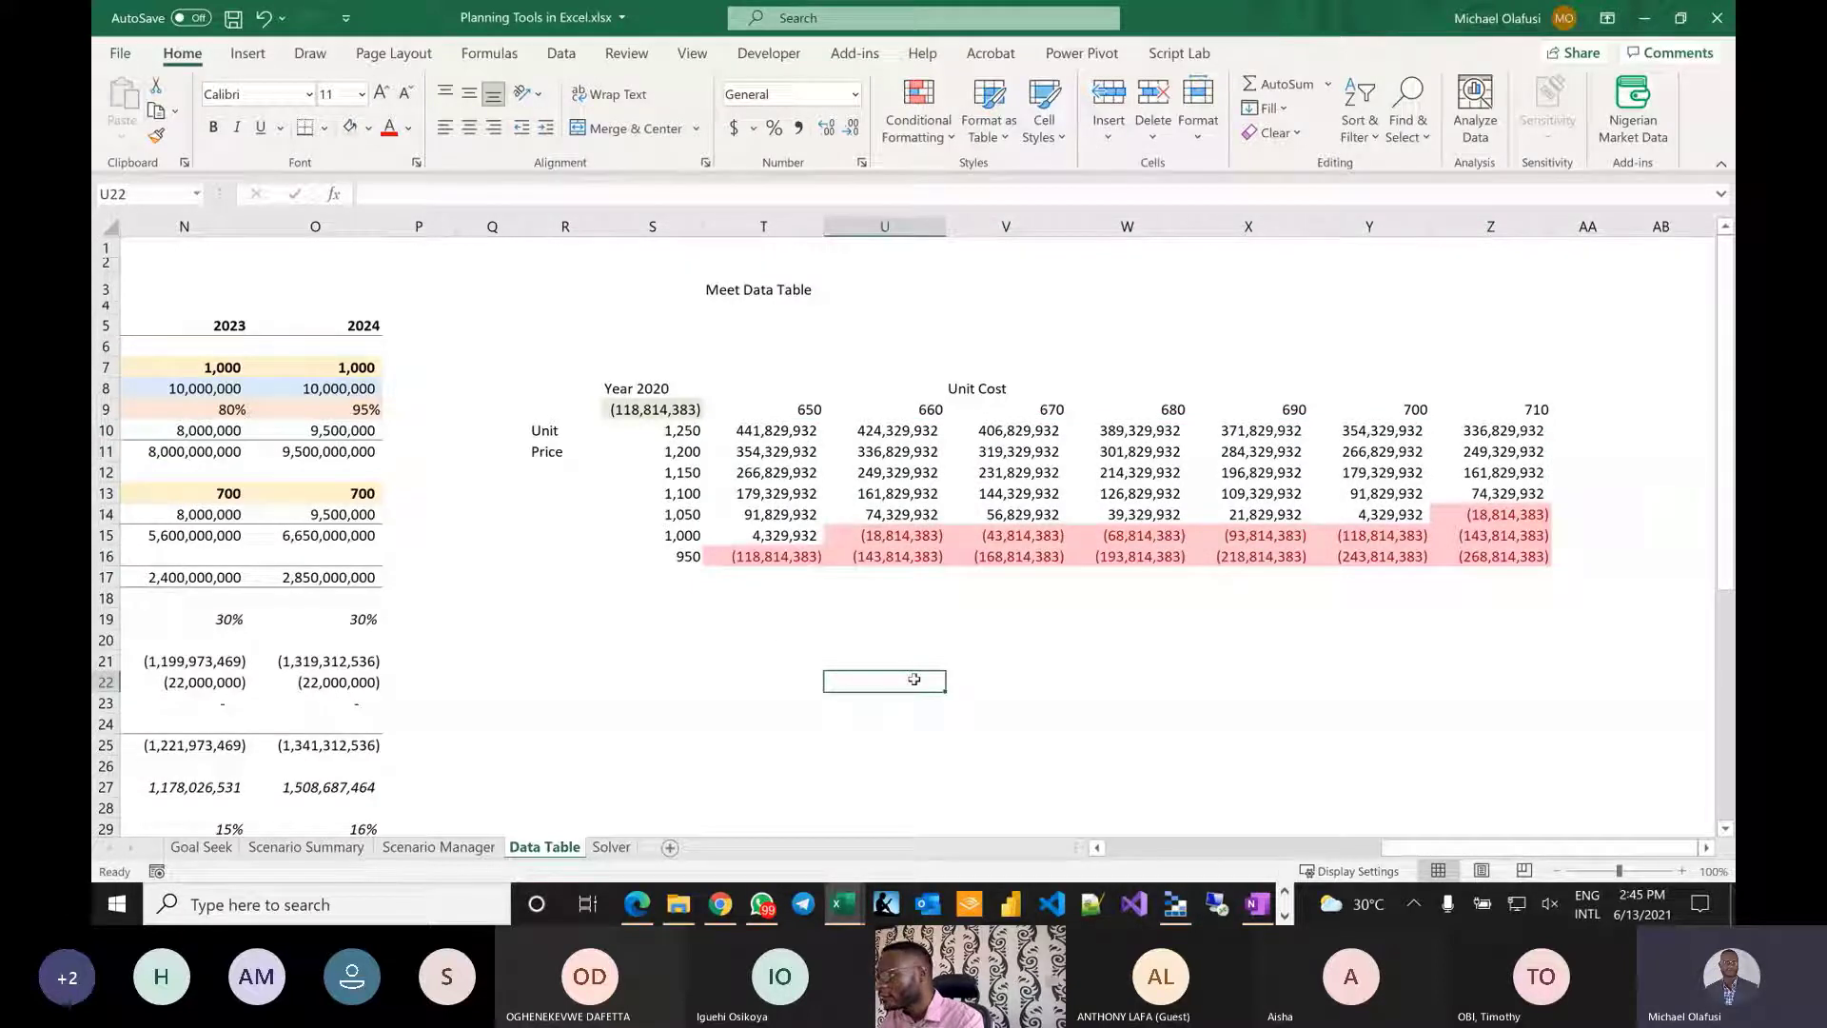
# Examine the table's results at unit prices 1,000, 950 and 1,050 across unit costs from 660 to 710.
pyautogui.click(673, 539)
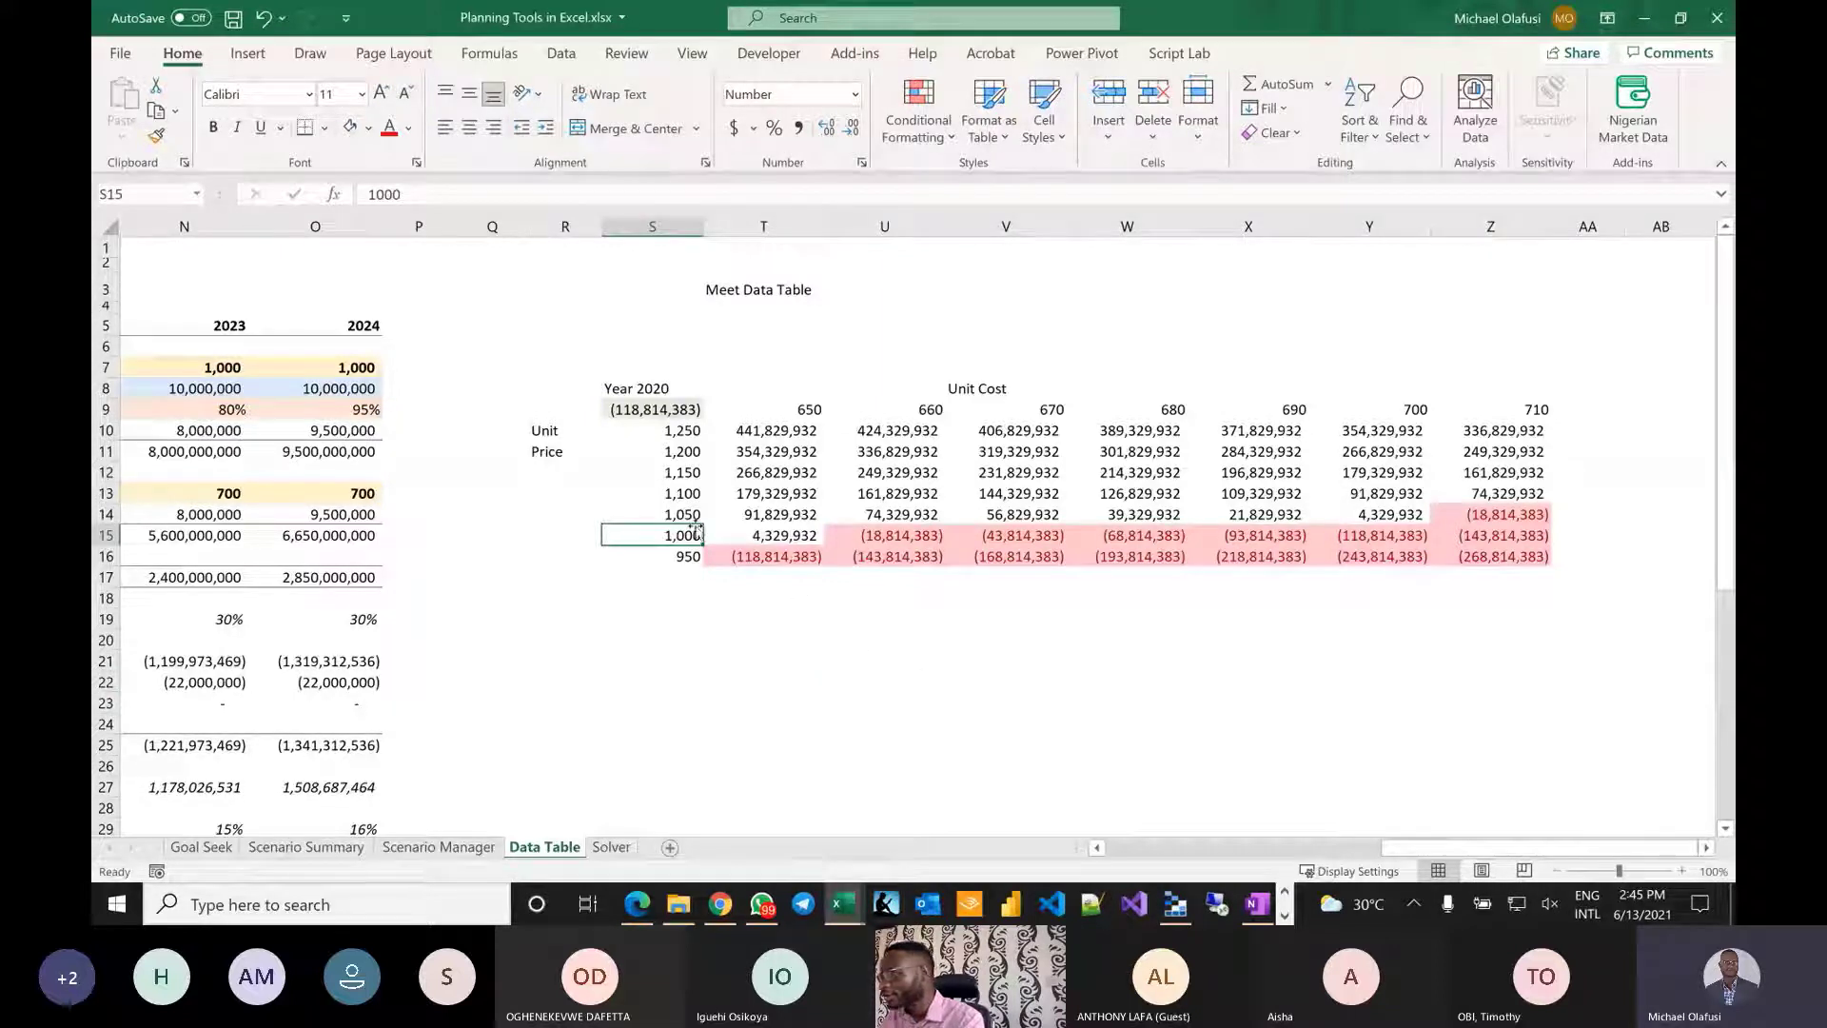
pyautogui.click(866, 536)
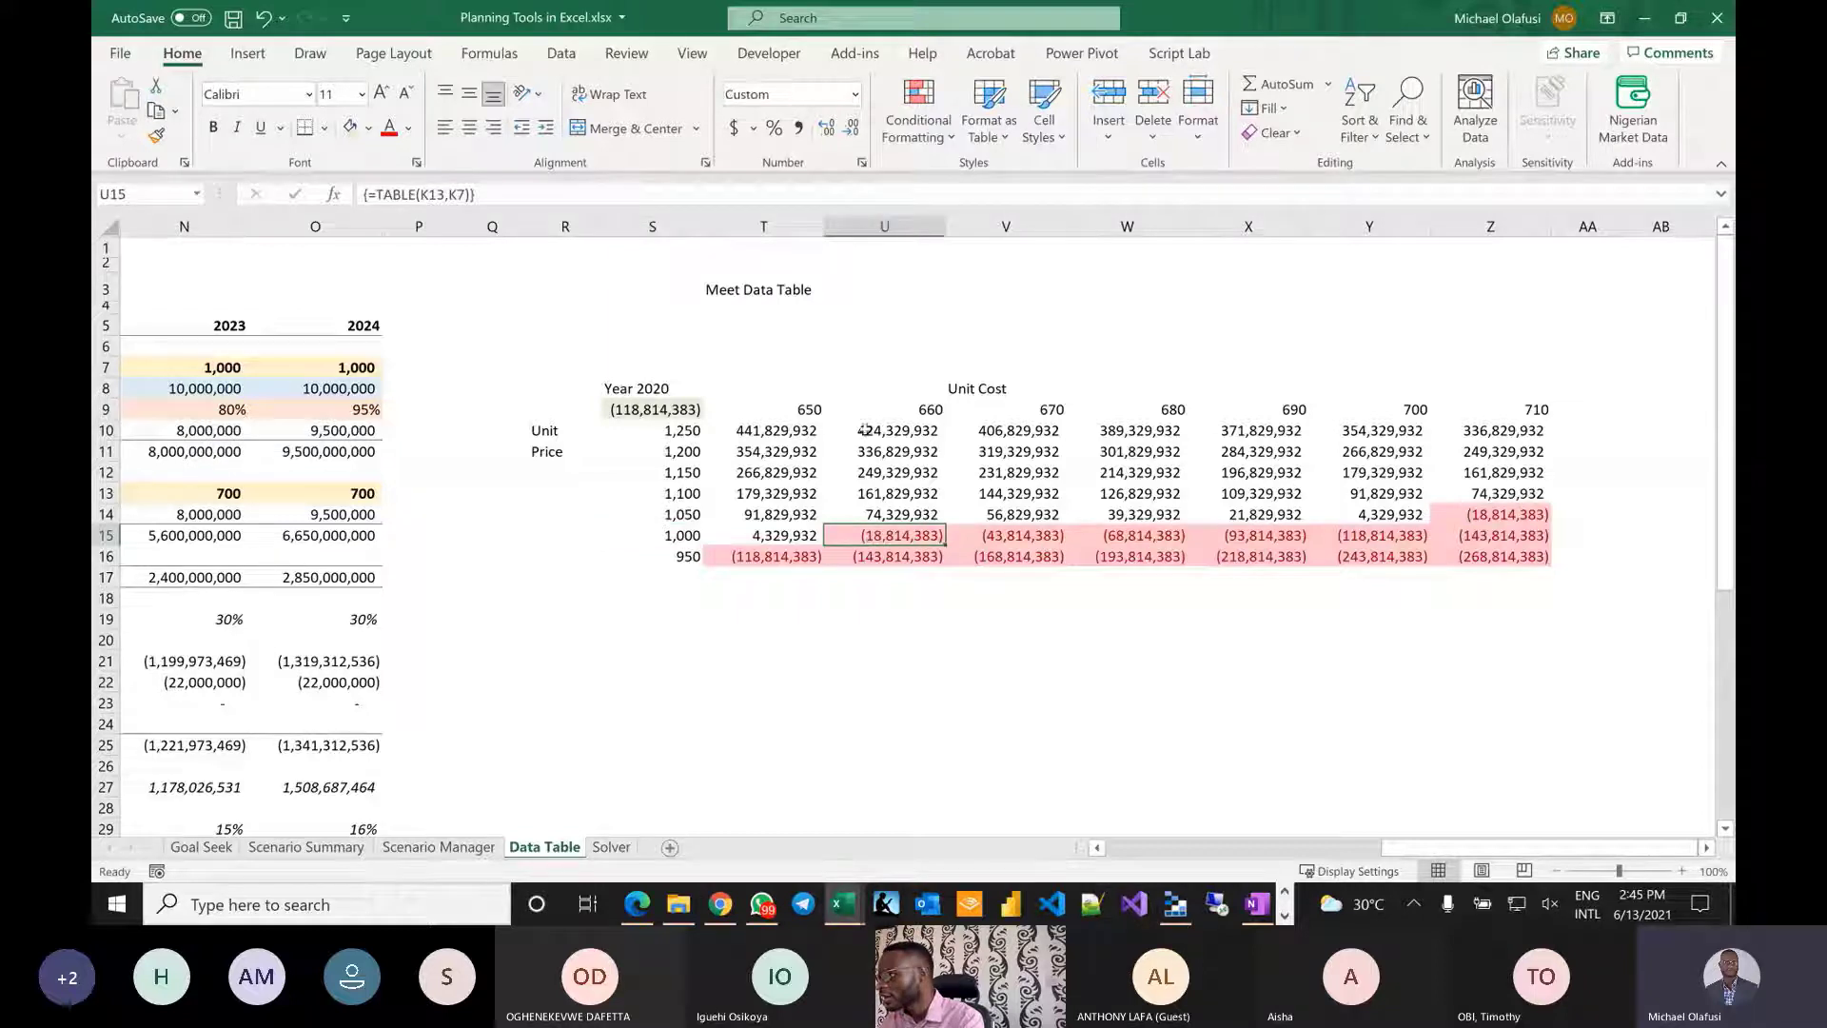
pyautogui.moveTo(866, 411); pyautogui.dragTo(1504, 558)
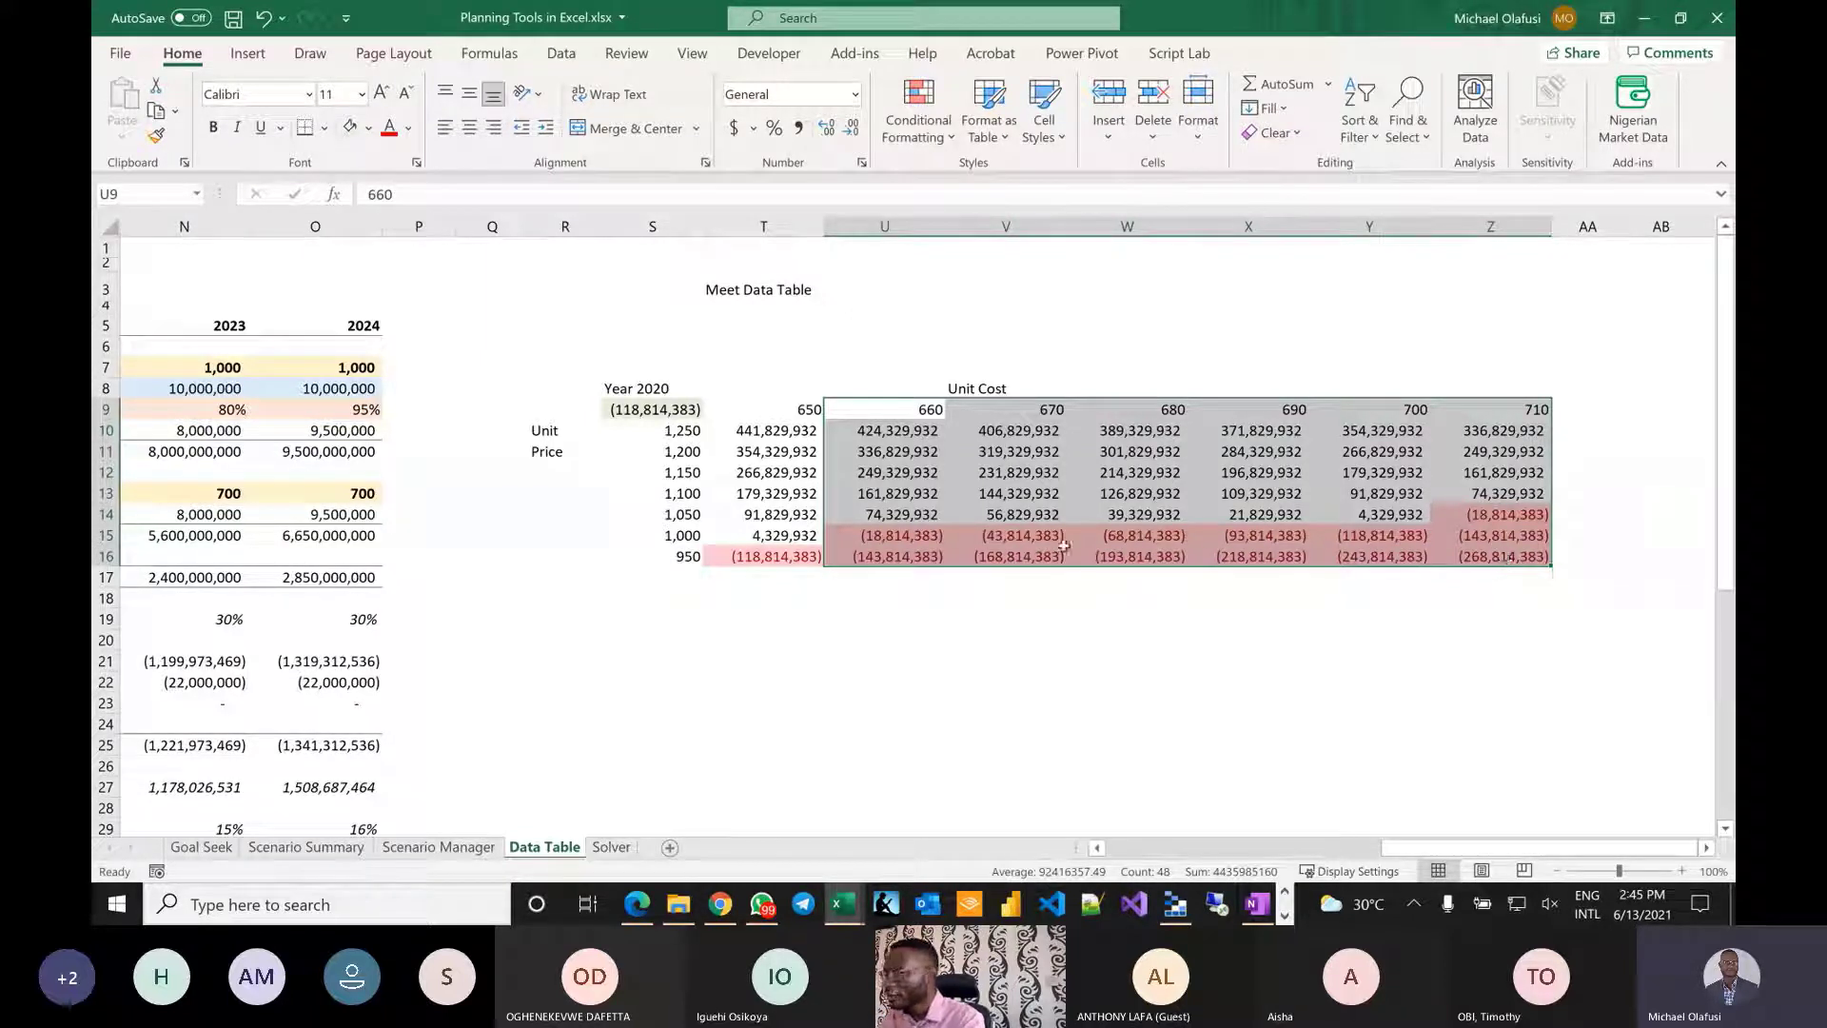
pyautogui.click(685, 555)
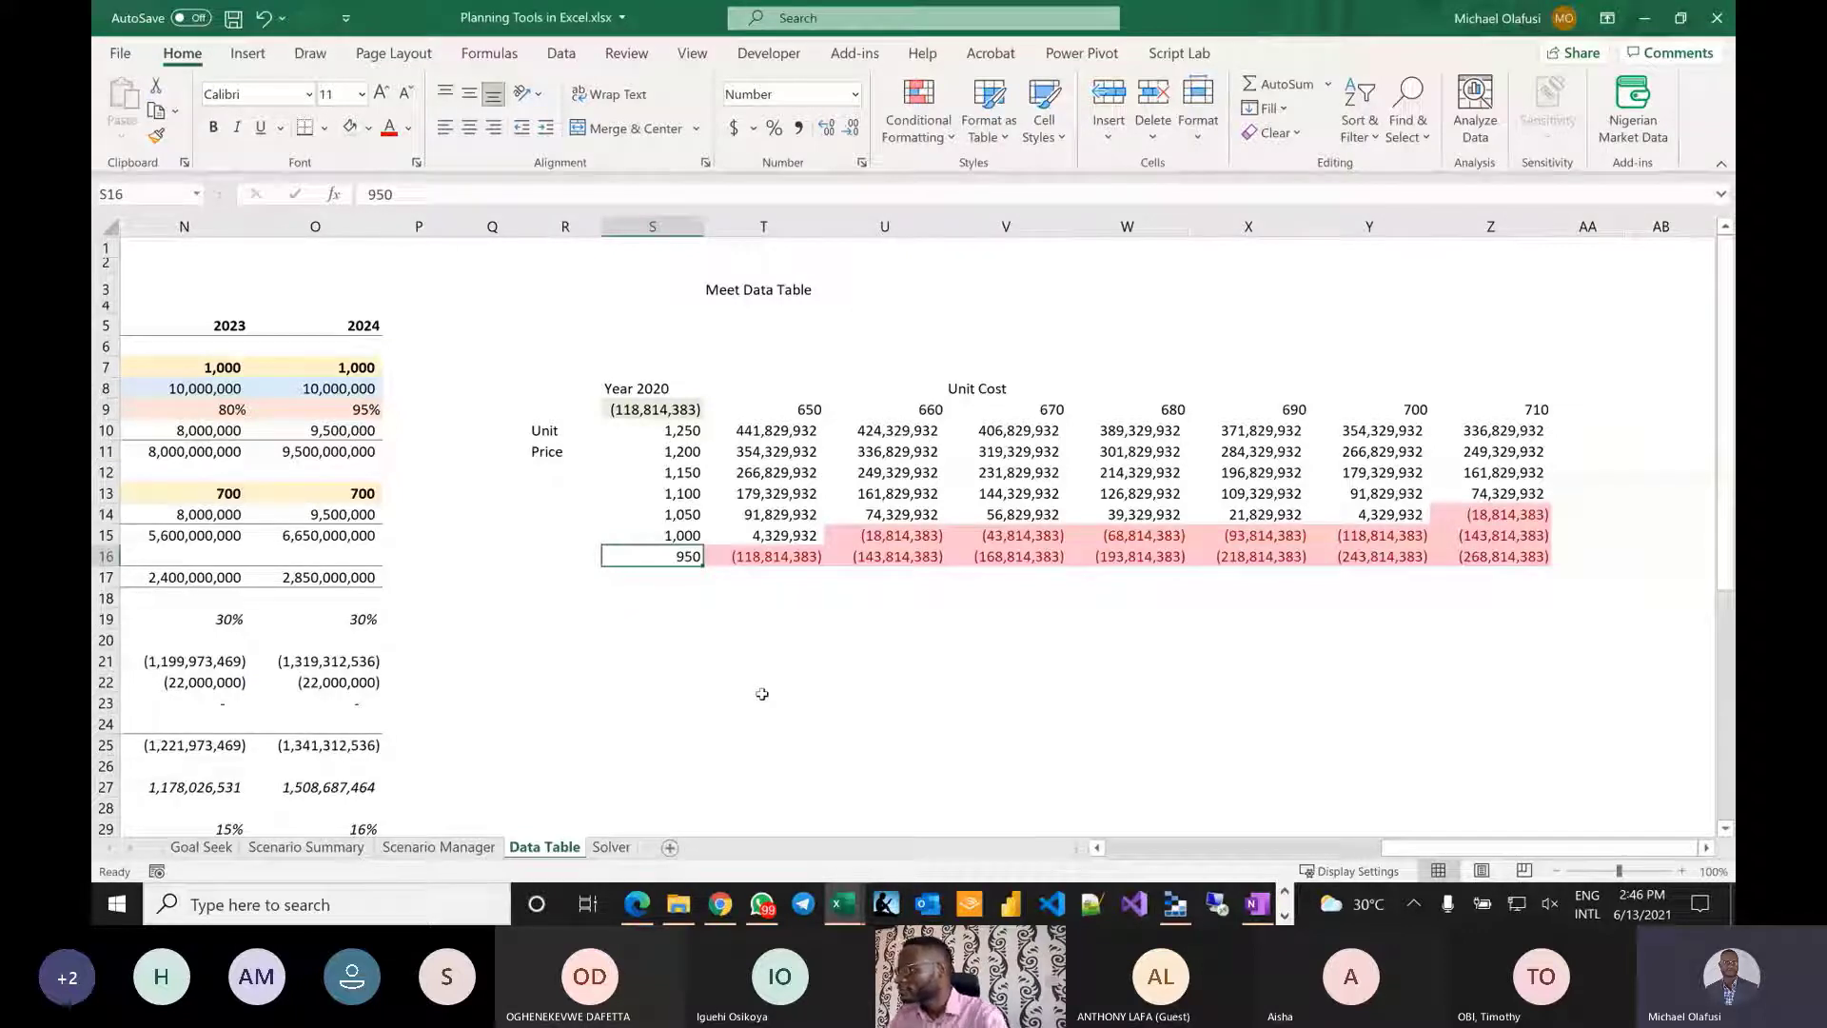
pyautogui.click(669, 514)
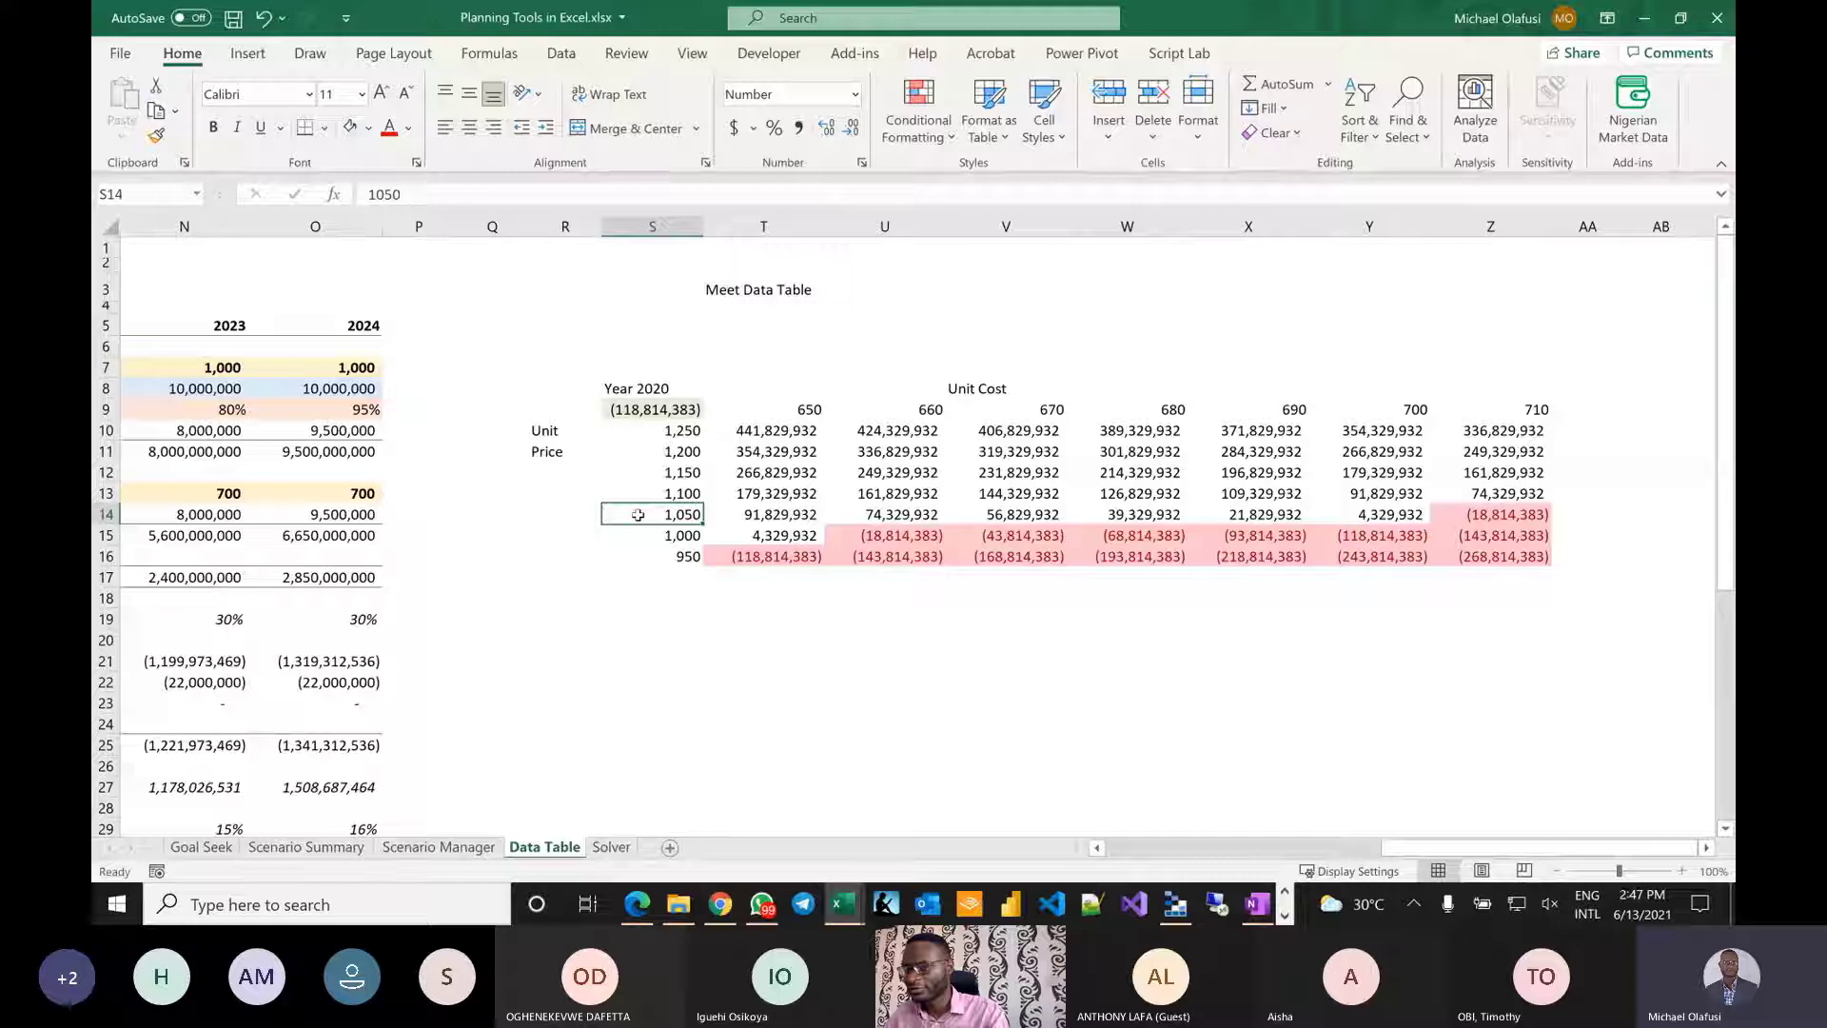
# Switch to Chrome and open urbizedge.com in a new tab.
pyautogui.hotkey('alt', 'Tab')
pyautogui.hotkey('alt', 'Tab')
pyautogui.hotkey('alt', 'Tab')
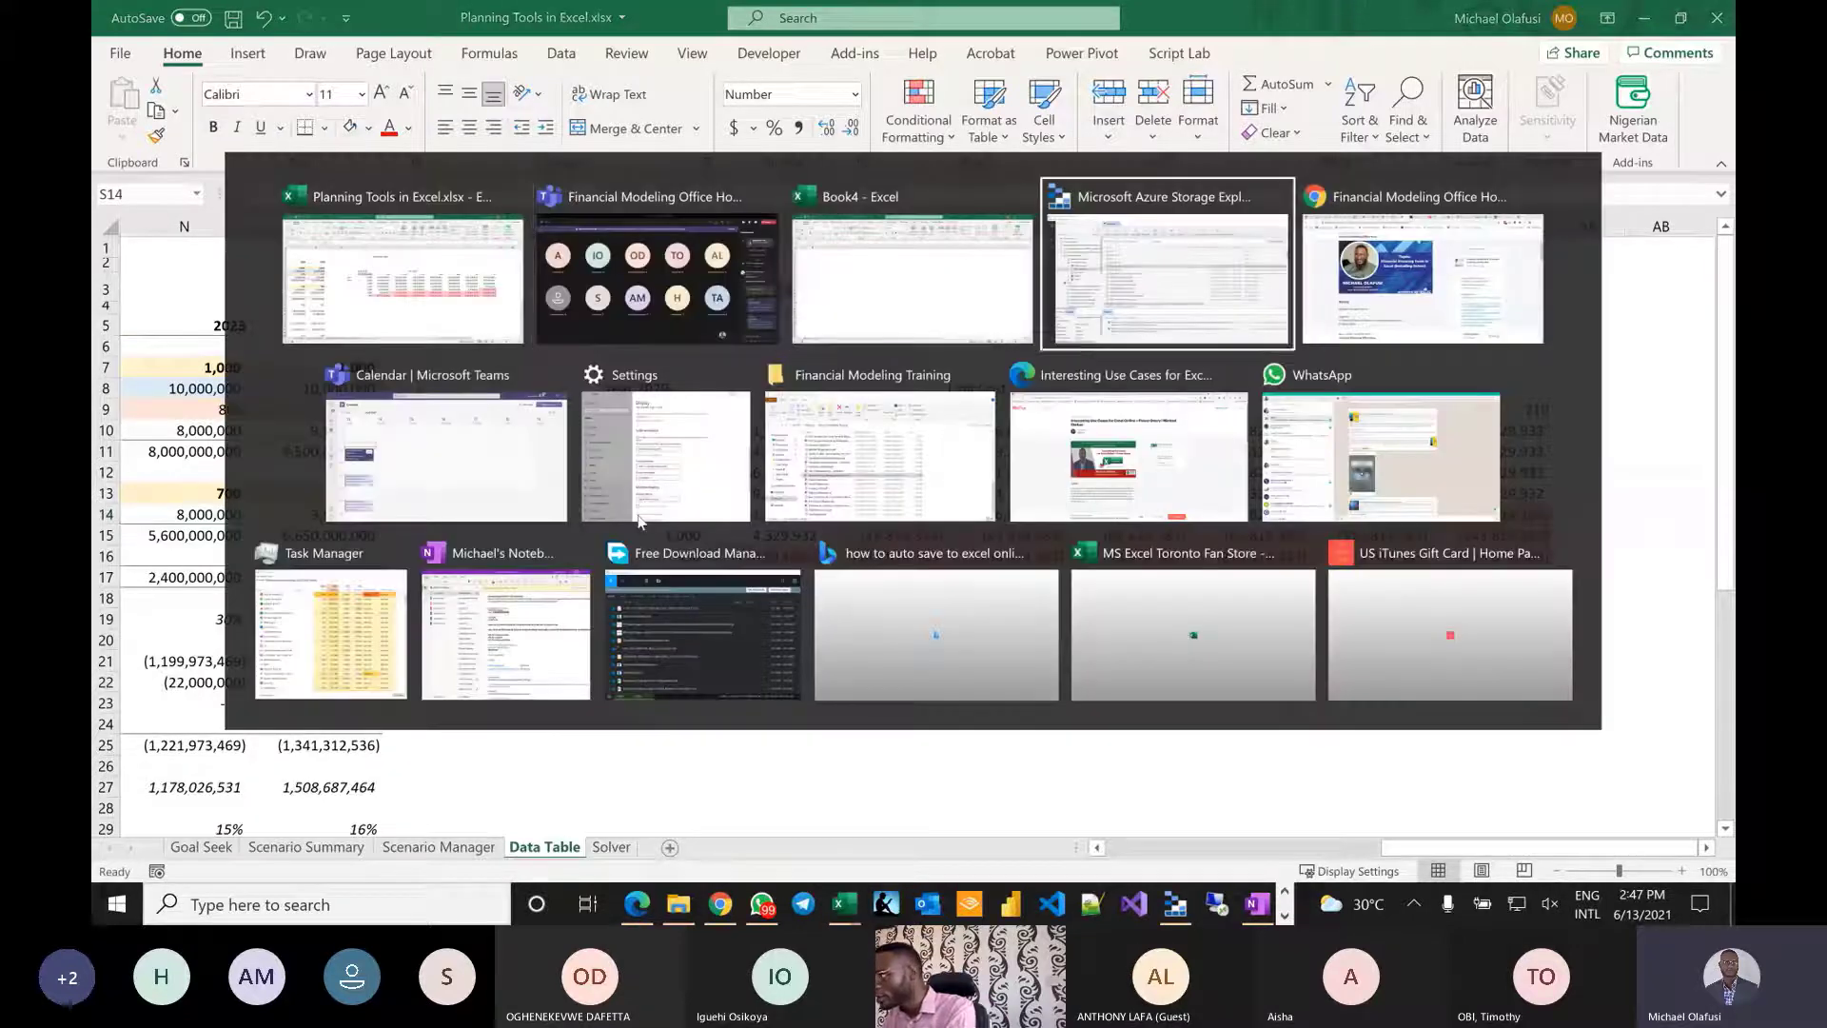
pyautogui.hotkey('alt', 'Tab')
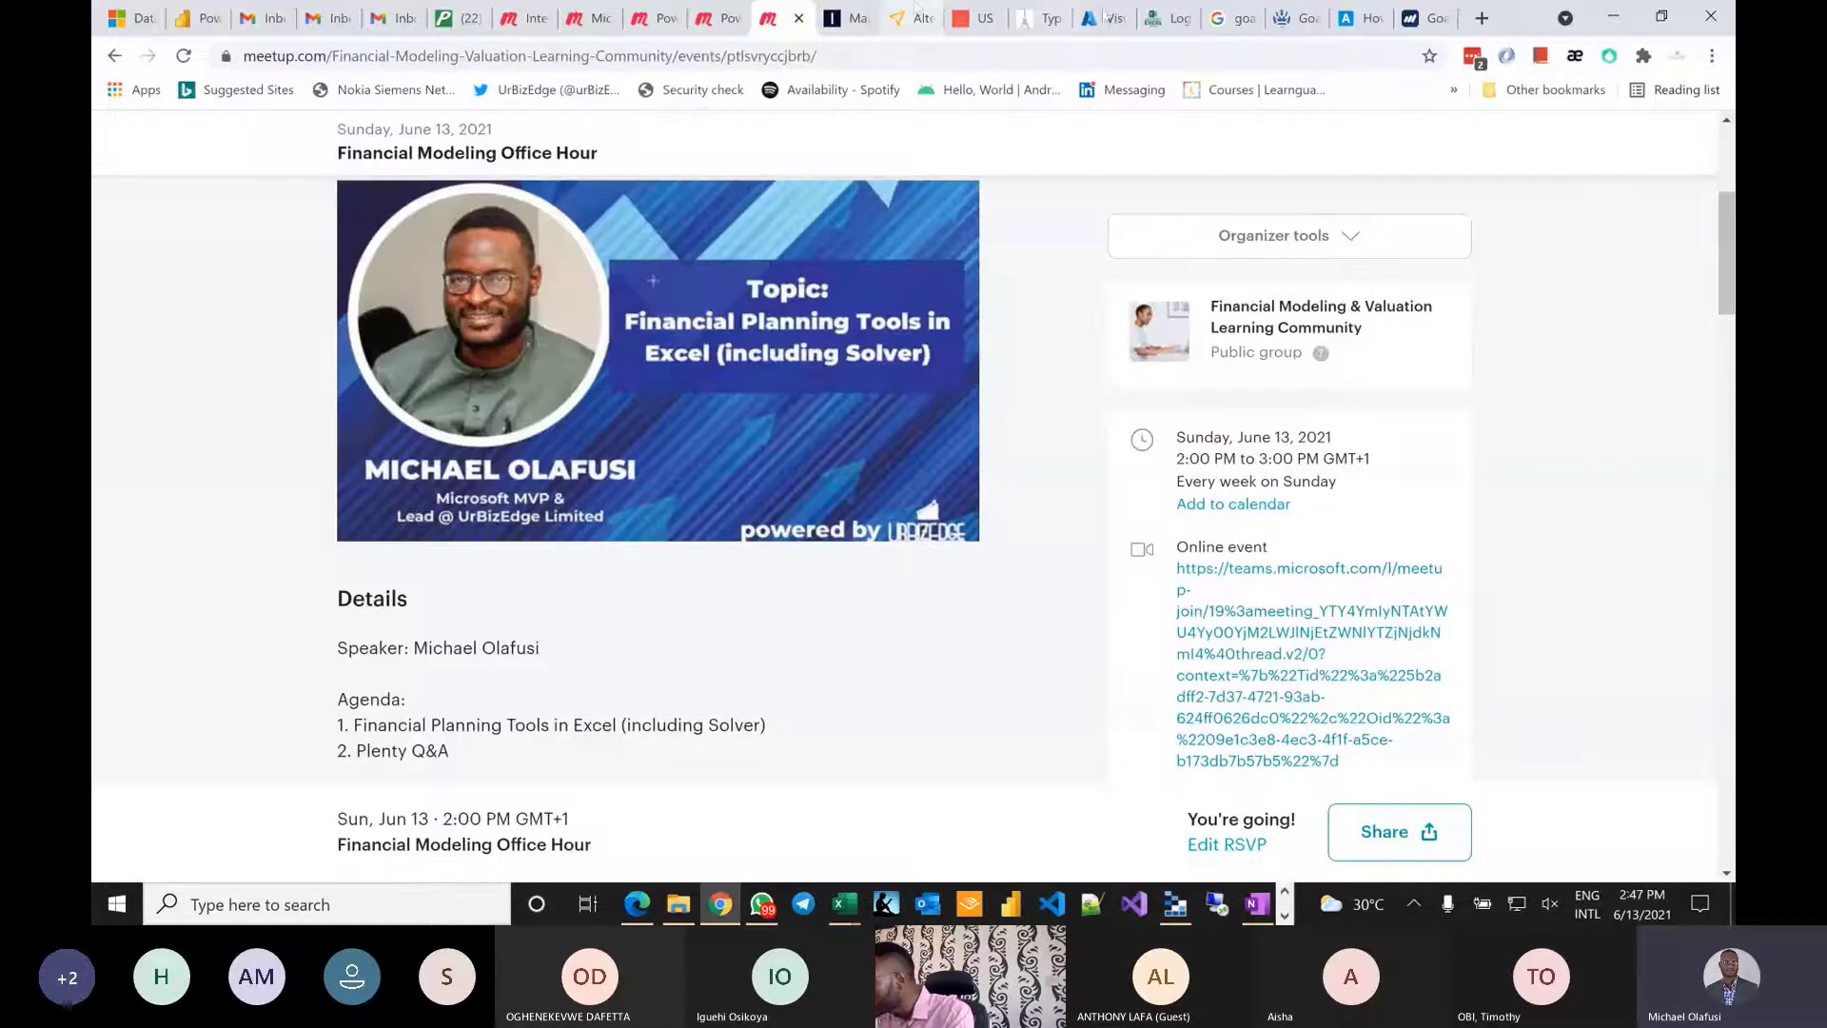
pyautogui.click(1482, 18)
pyautogui.write('urb')
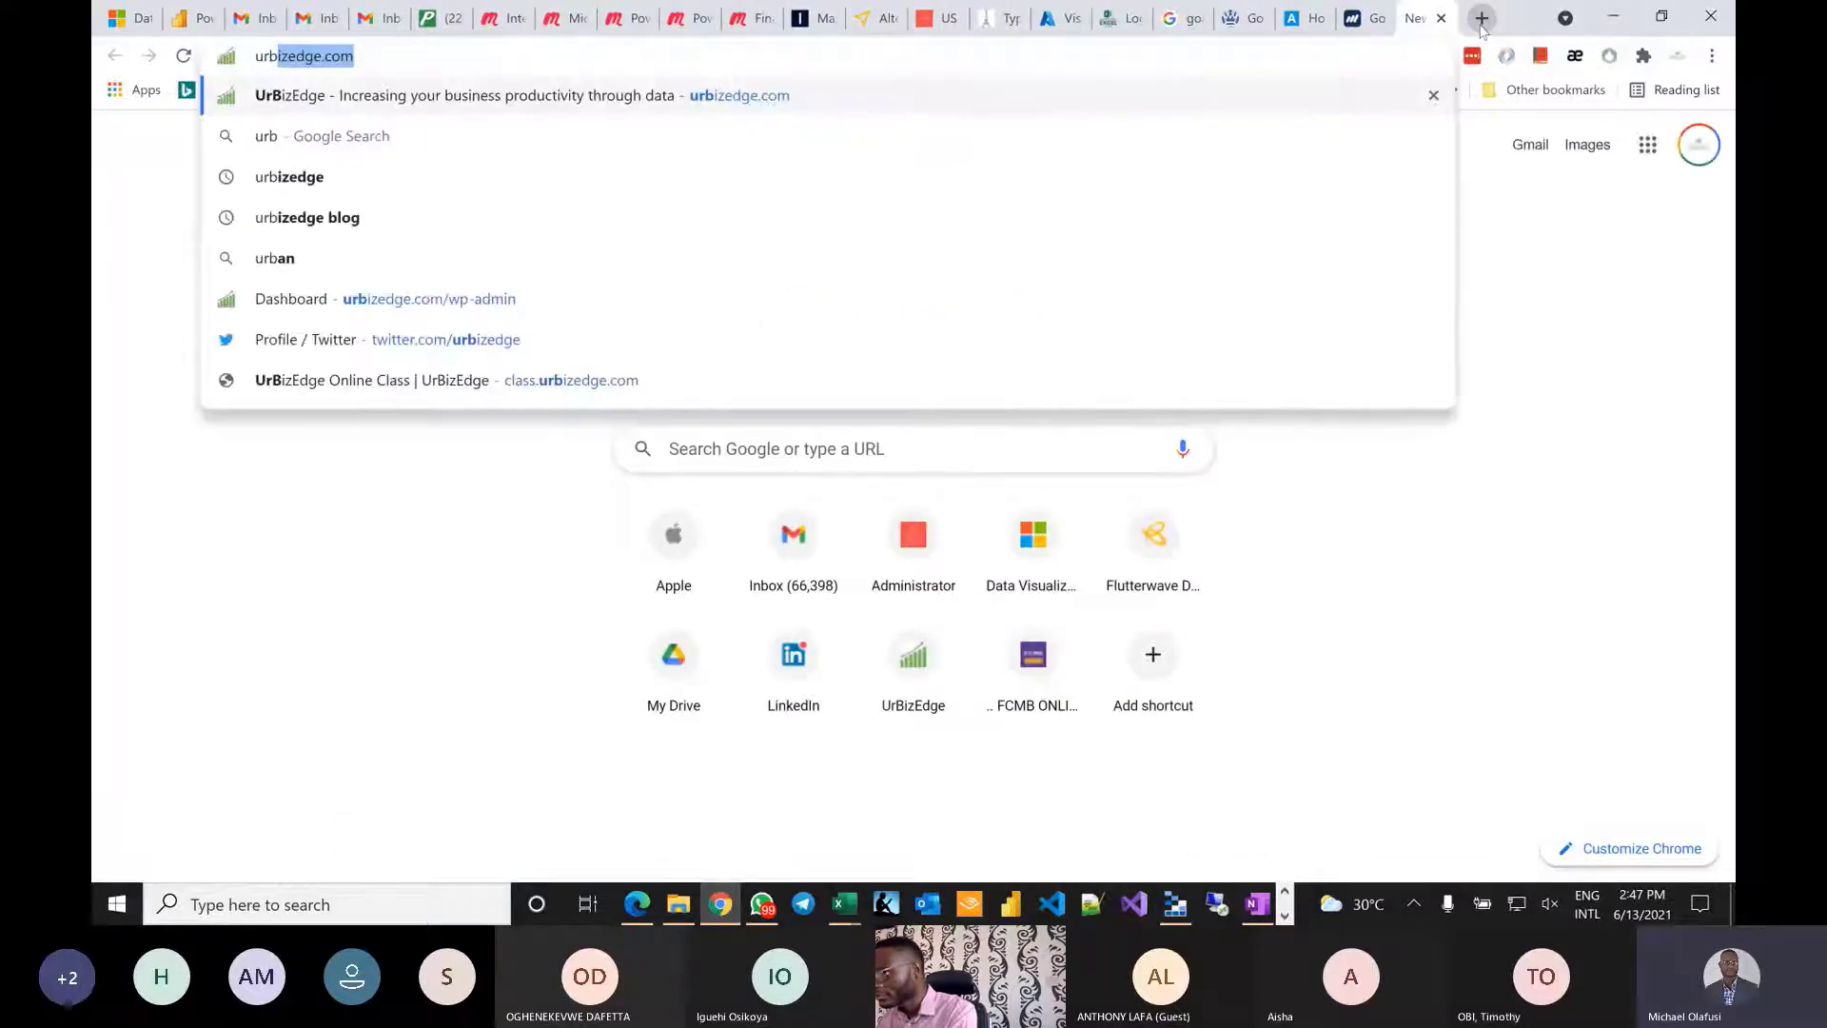
pyautogui.press('Return')
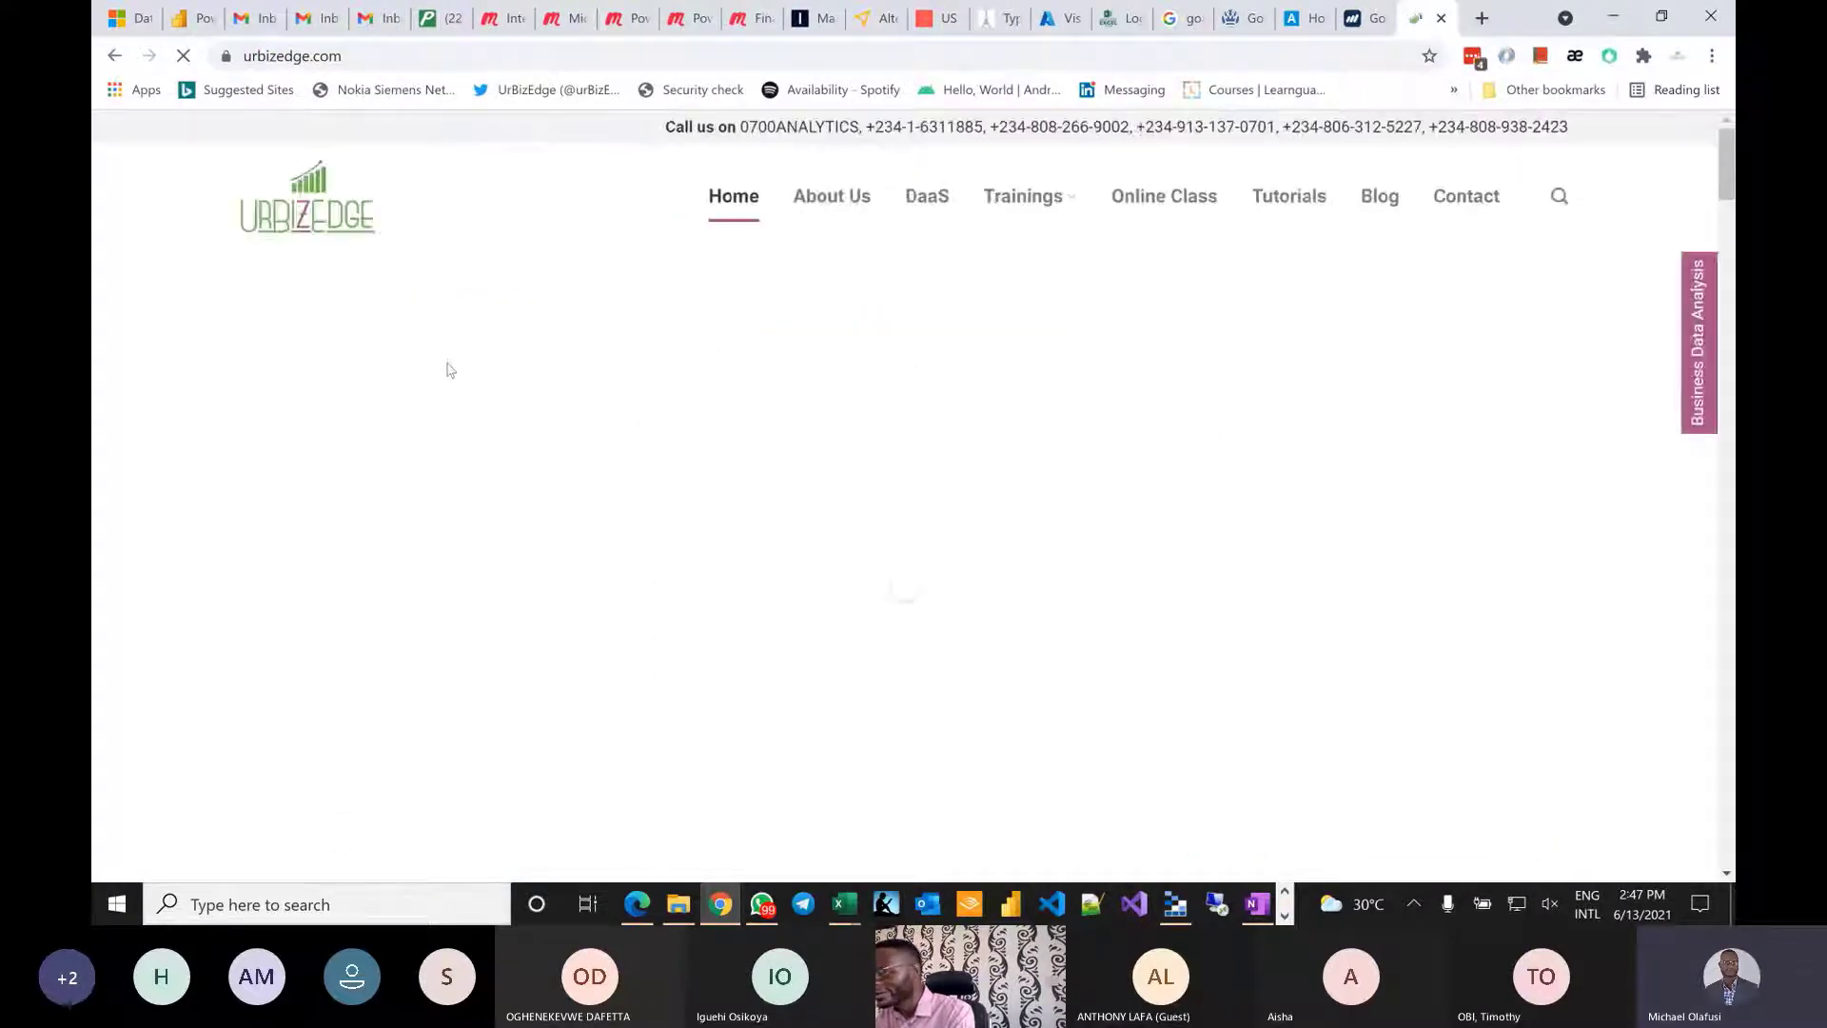
# Read through the UrBizEdge home page and highlight the description under Personalized Teaching Style.
pyautogui.scroll(-3, 962, 495)
pyautogui.scroll(-4, 962, 494)
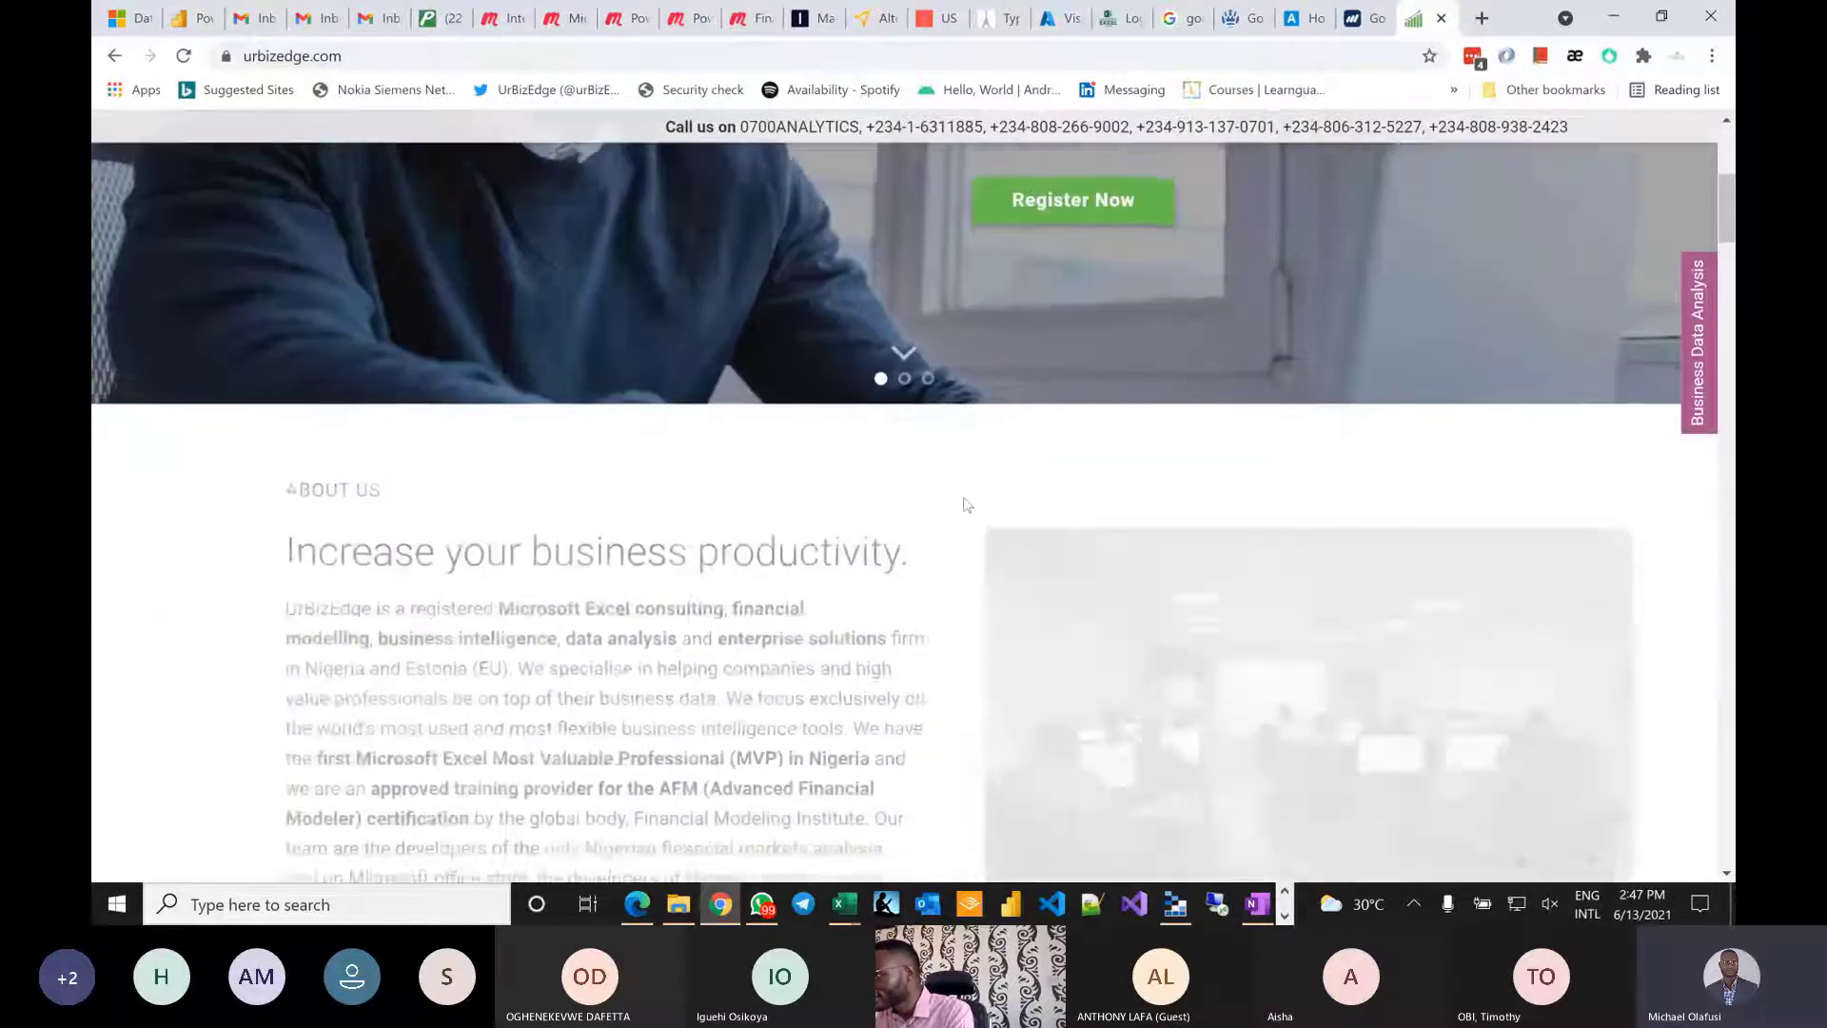
pyautogui.scroll(-4, 602, 484)
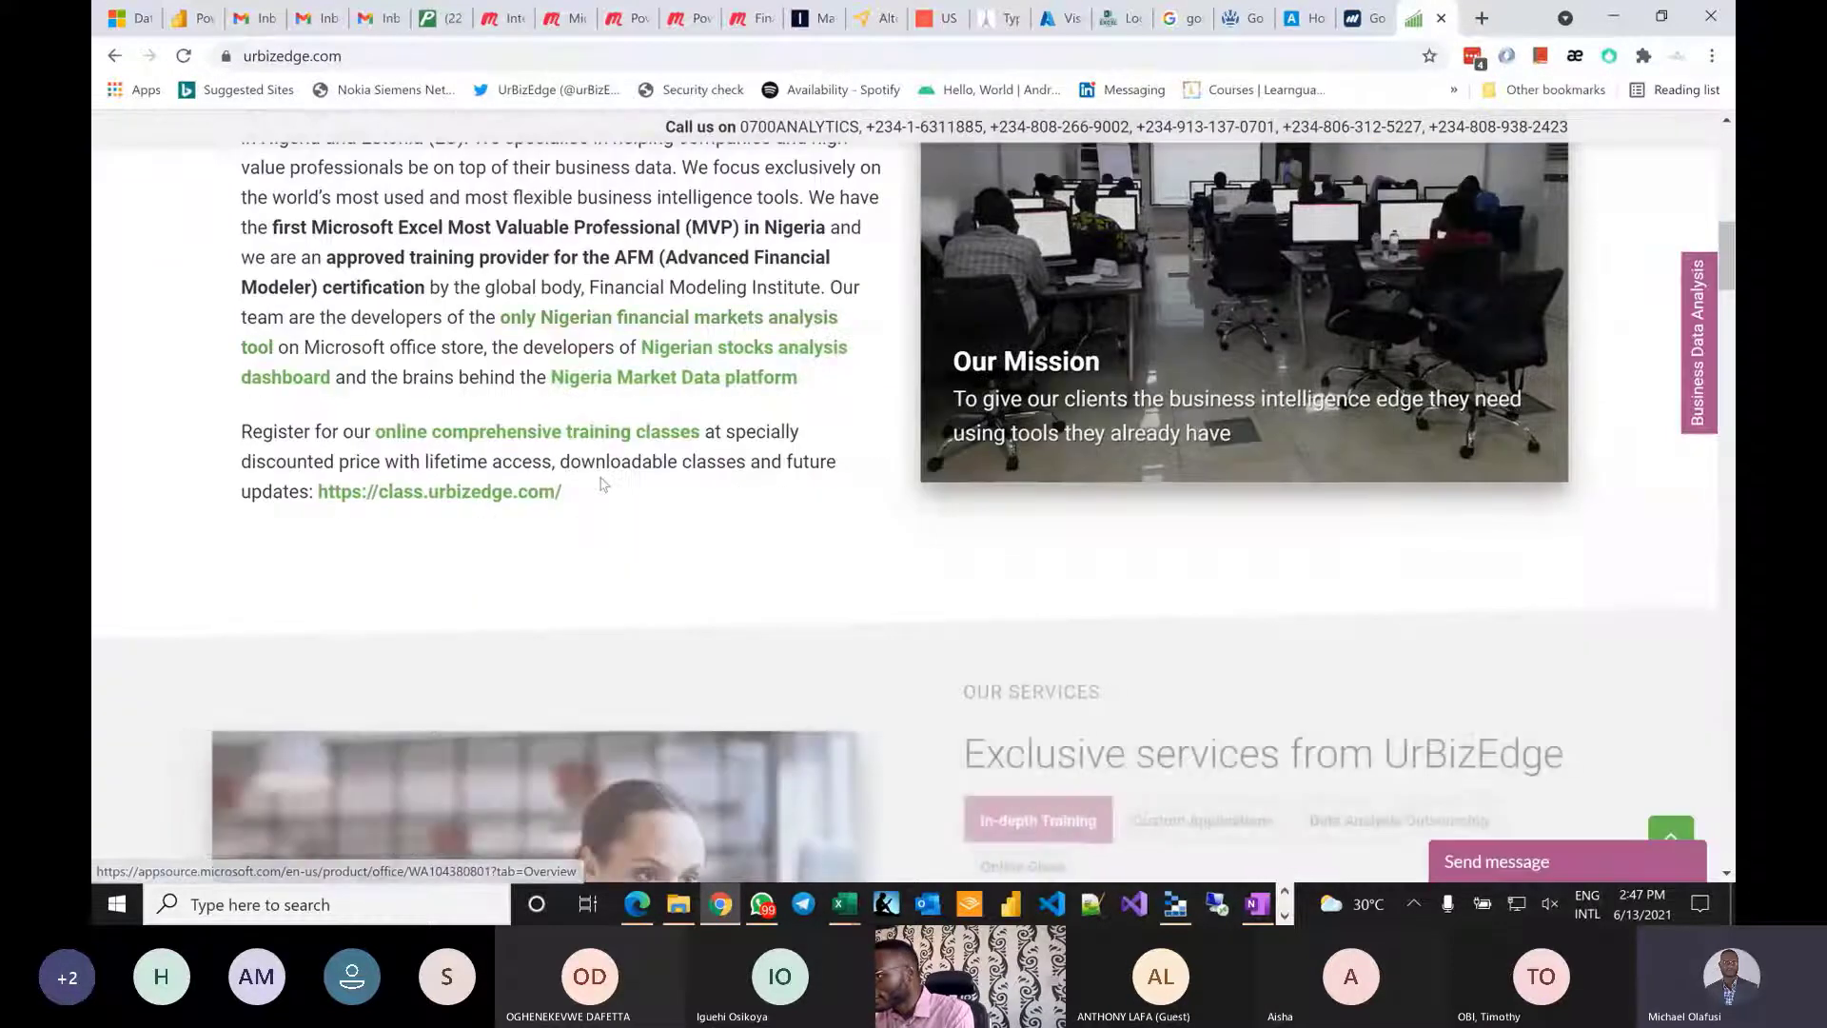
pyautogui.scroll(-4, 187, 538)
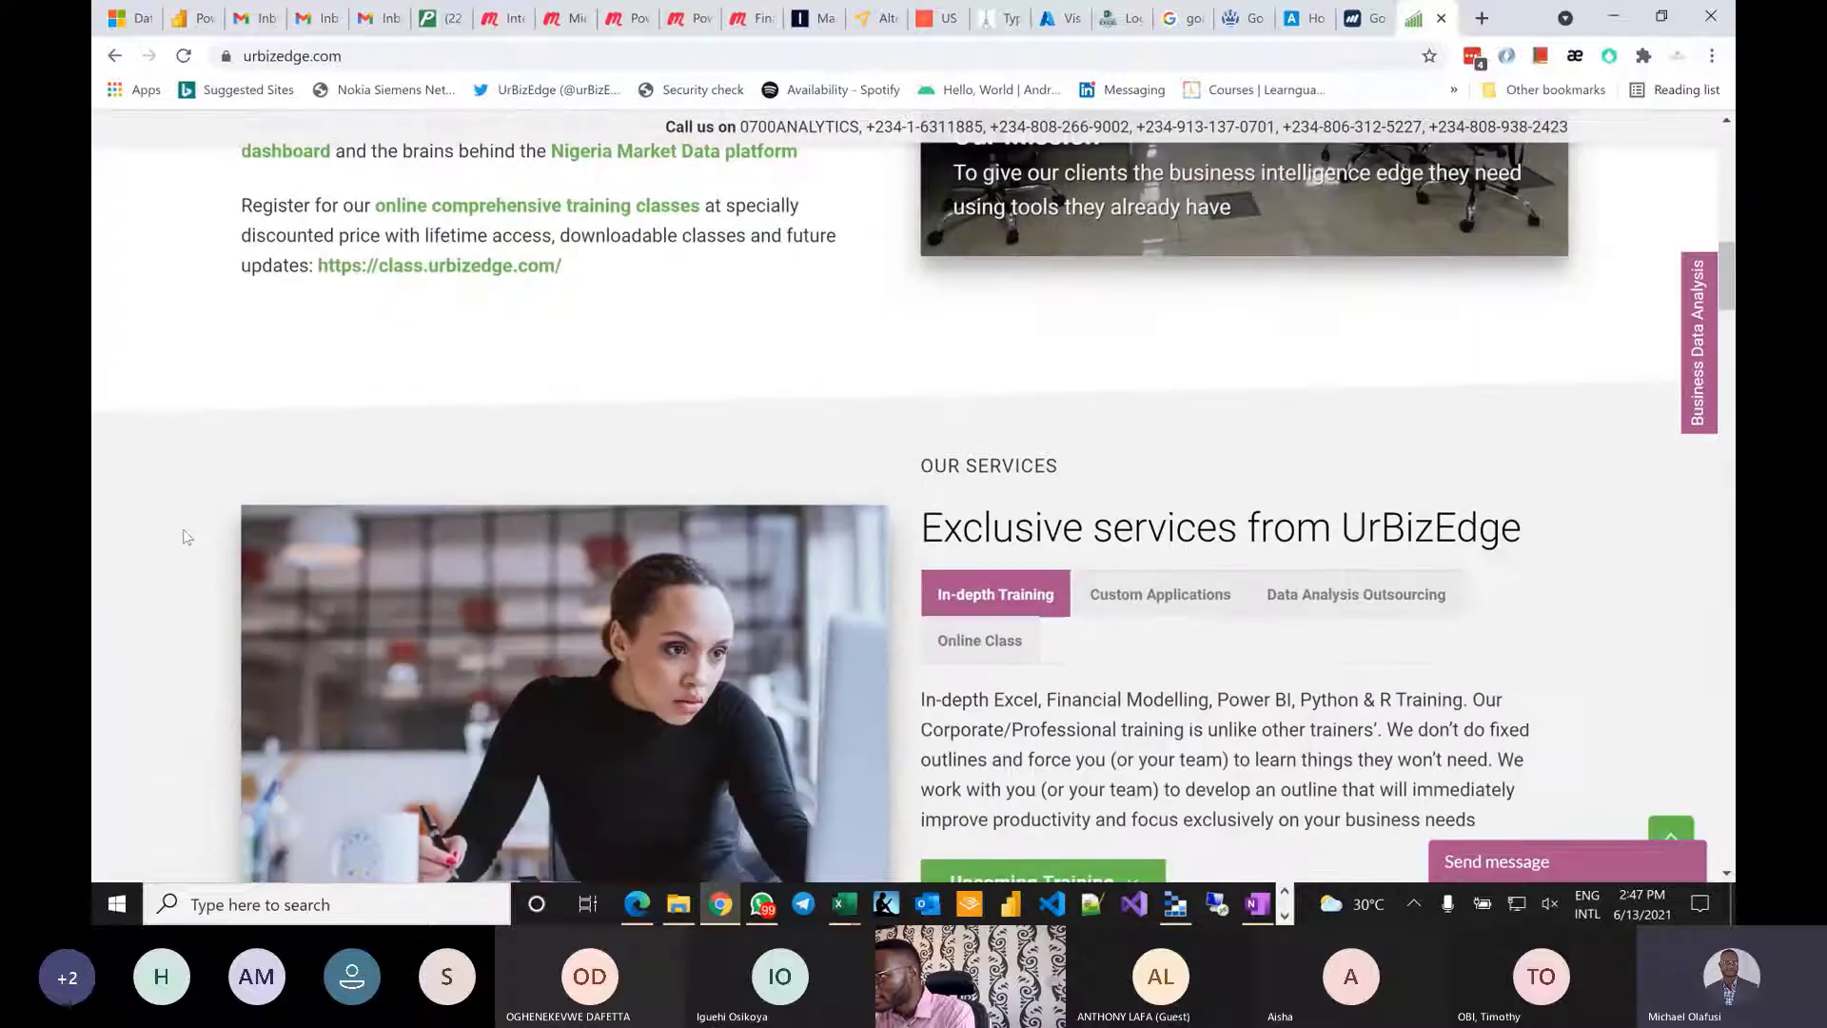
pyautogui.scroll(2, 187, 538)
pyautogui.scroll(3, 187, 537)
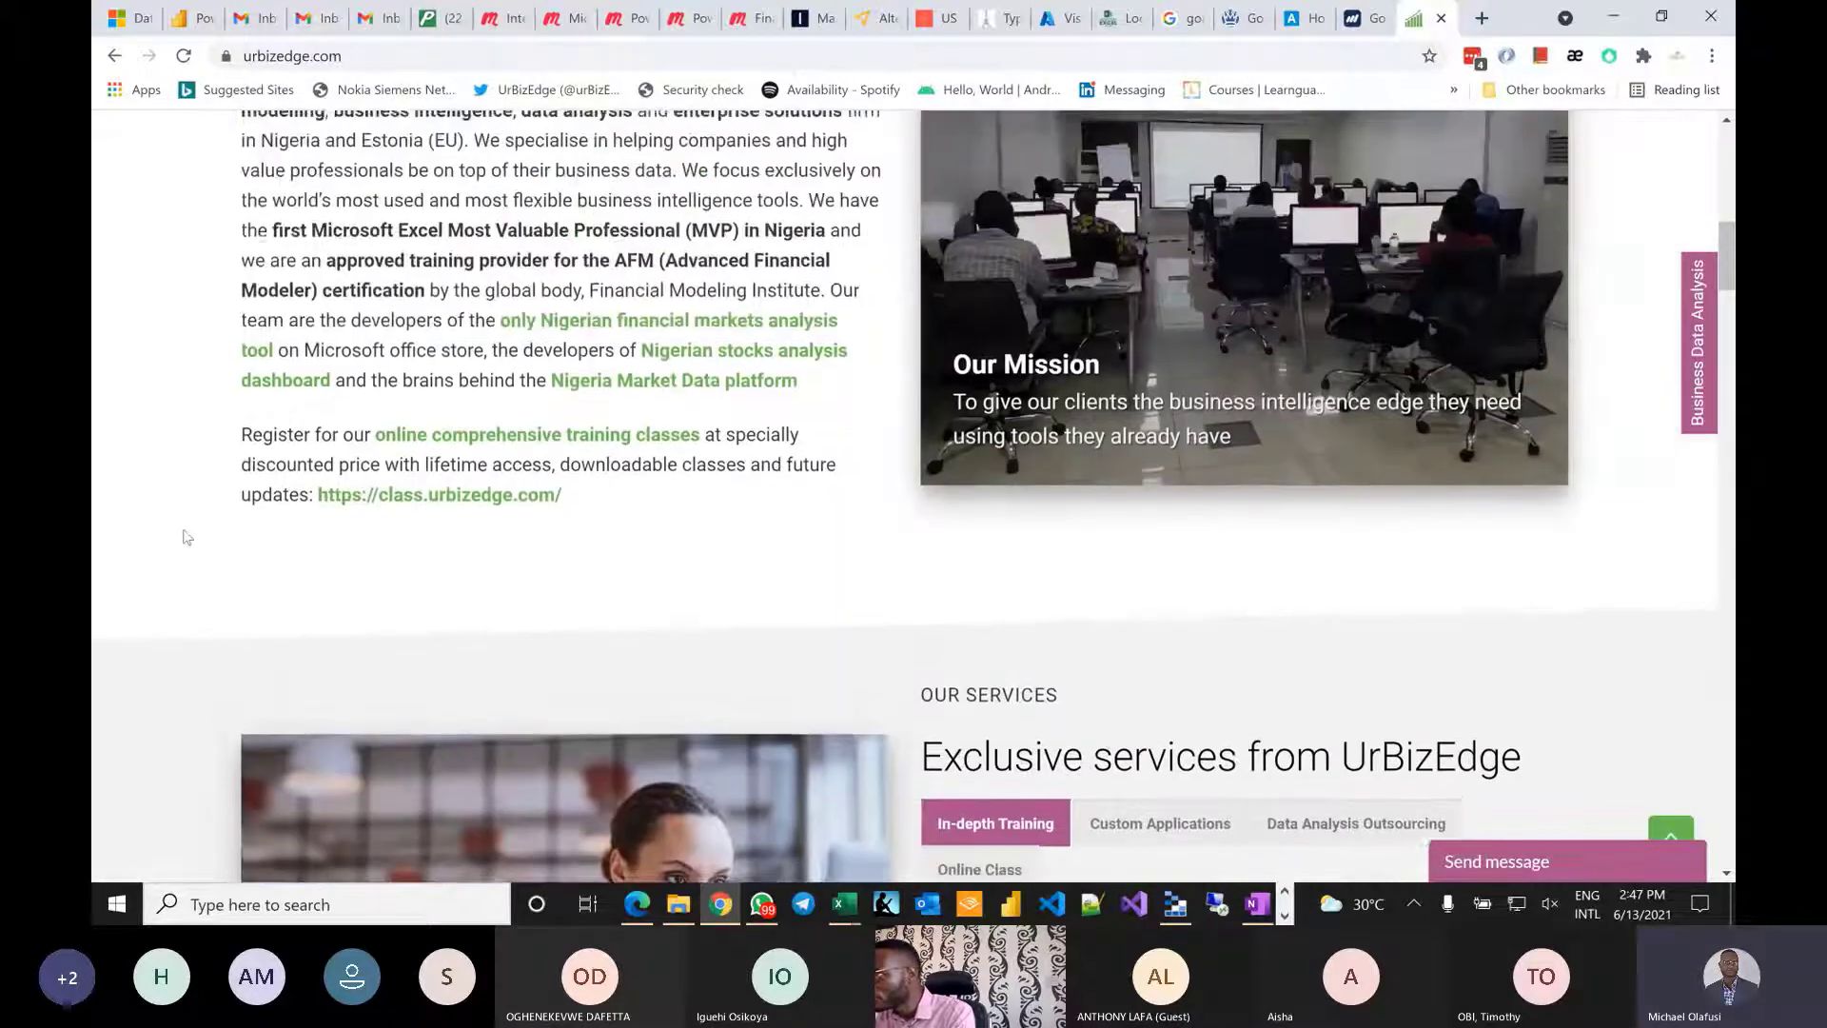
pyautogui.scroll(1, 266, 328)
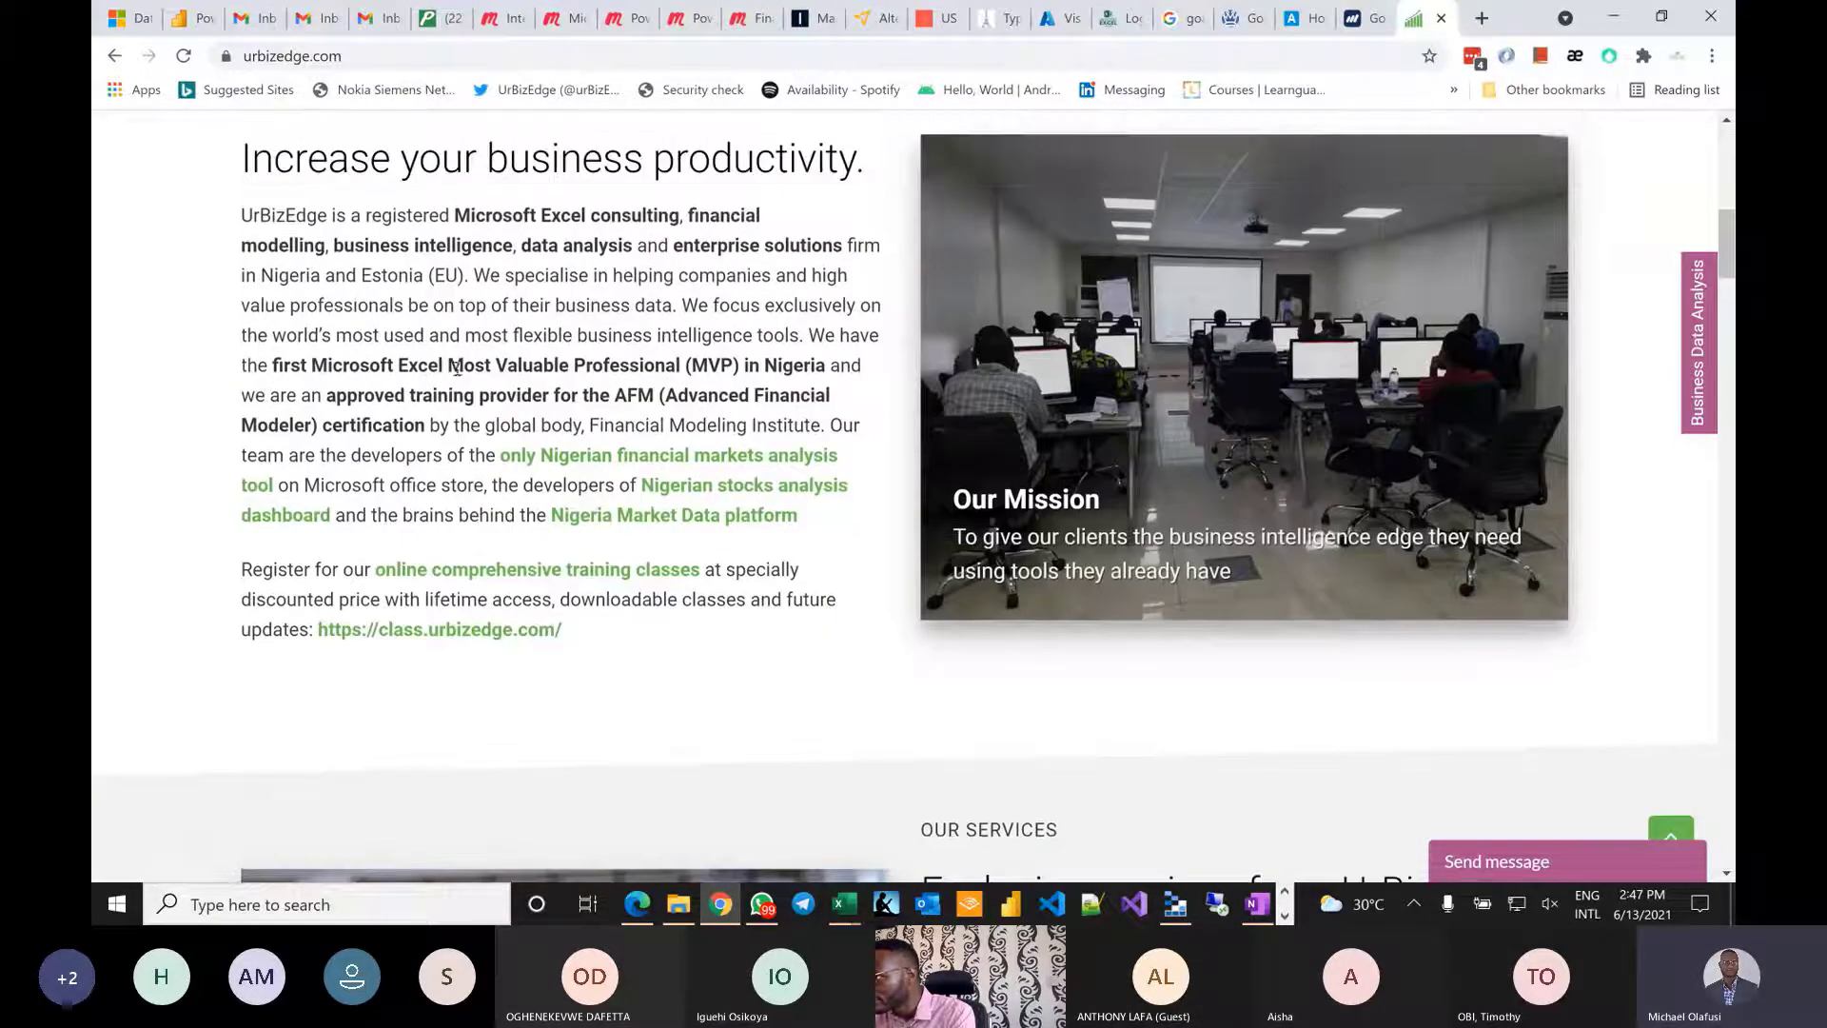
pyautogui.scroll(-10, 195, 517)
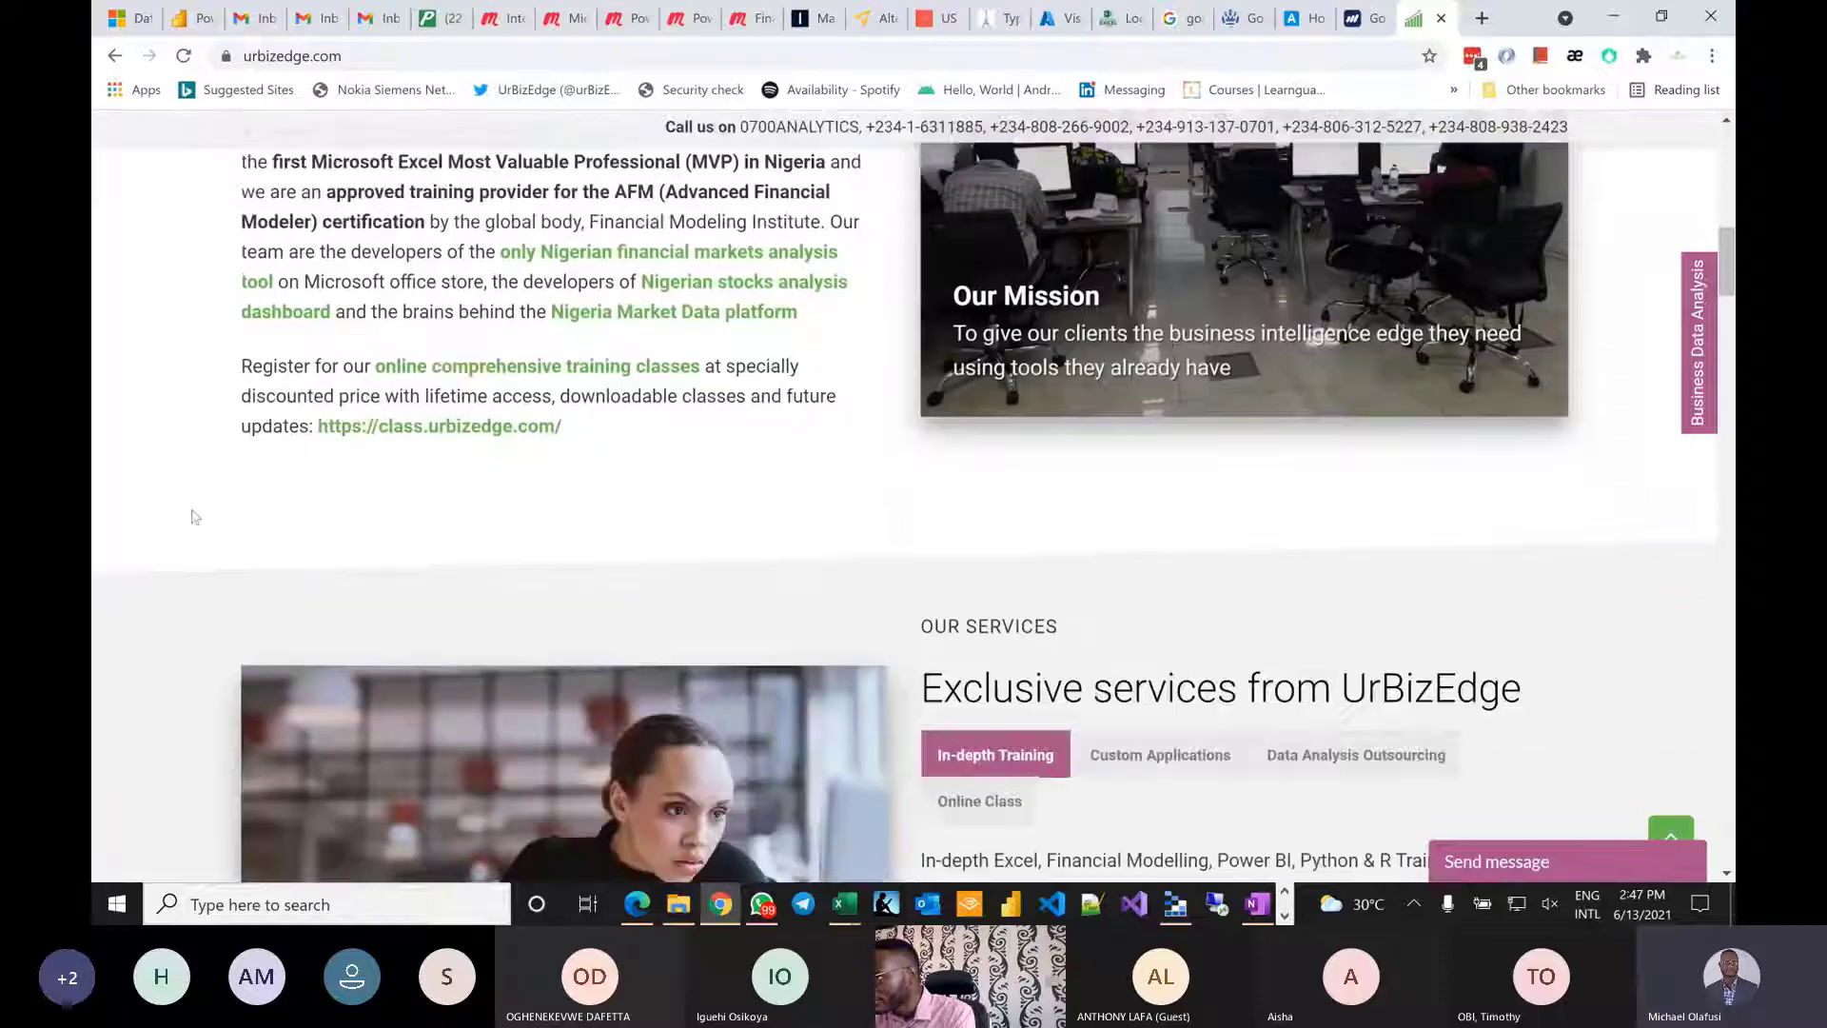
pyautogui.scroll(-16, 194, 516)
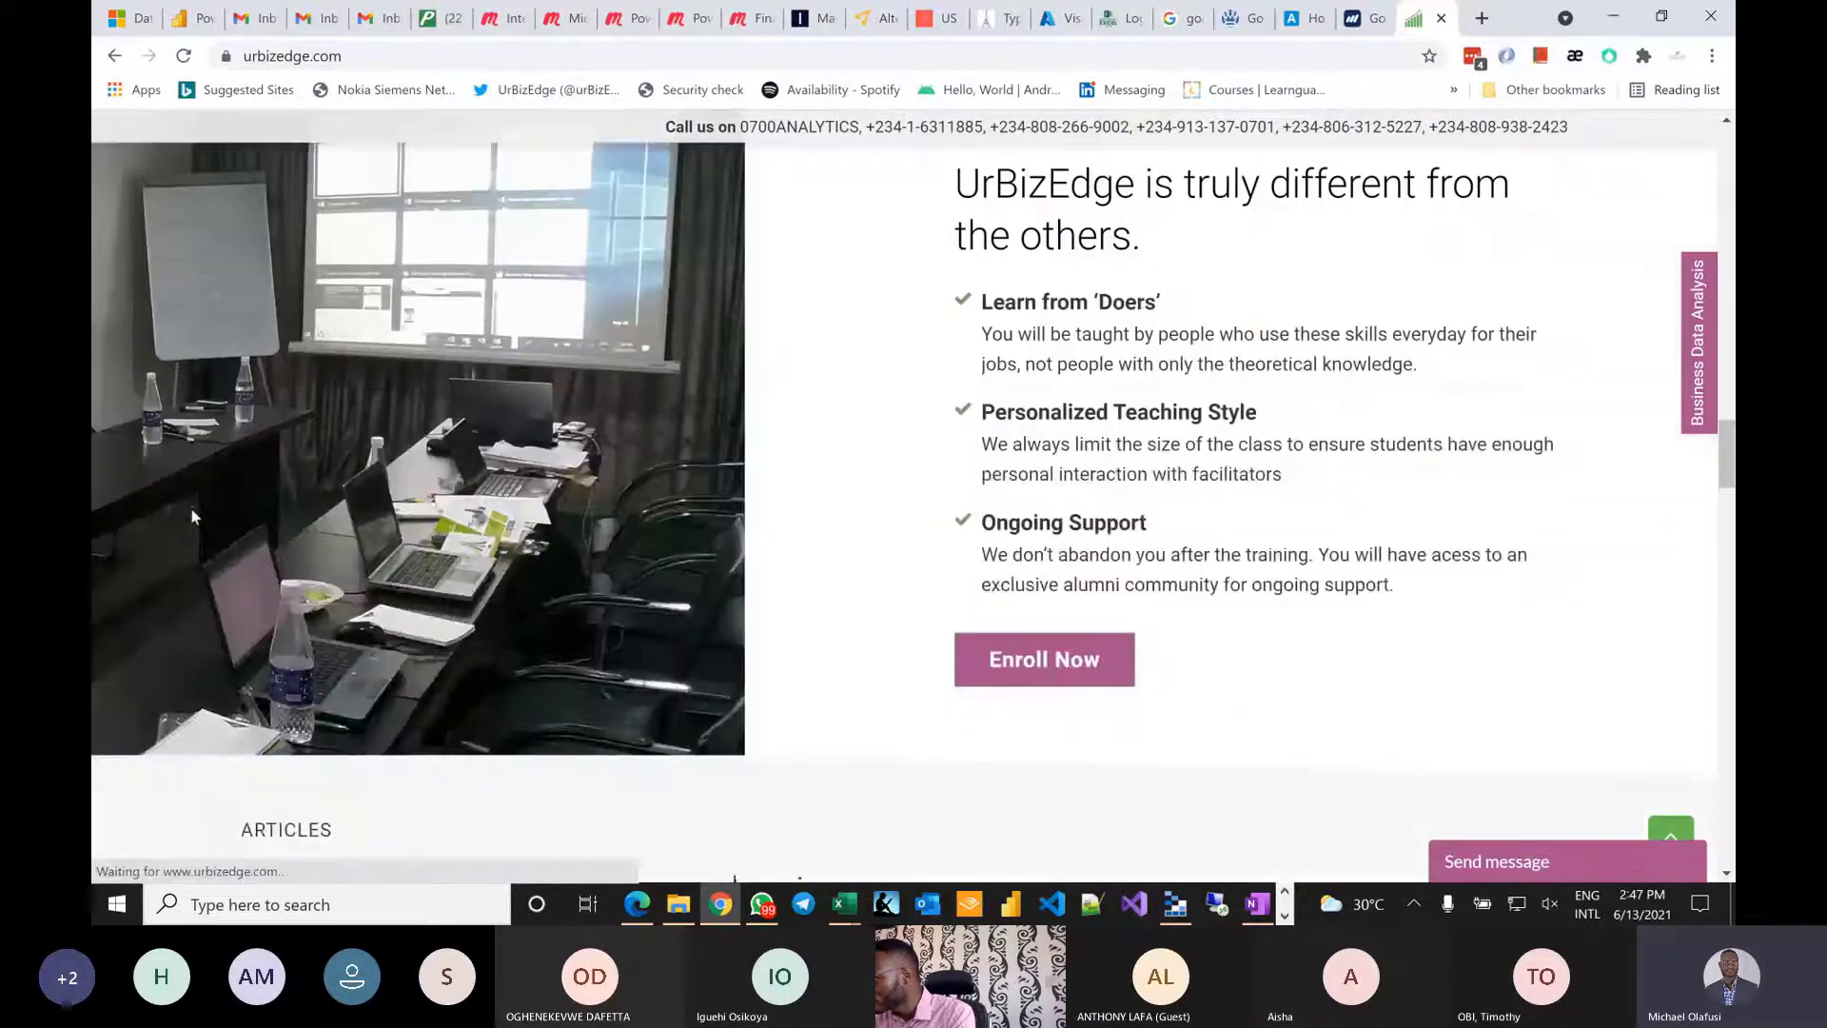
pyautogui.scroll(1, 1273, 443)
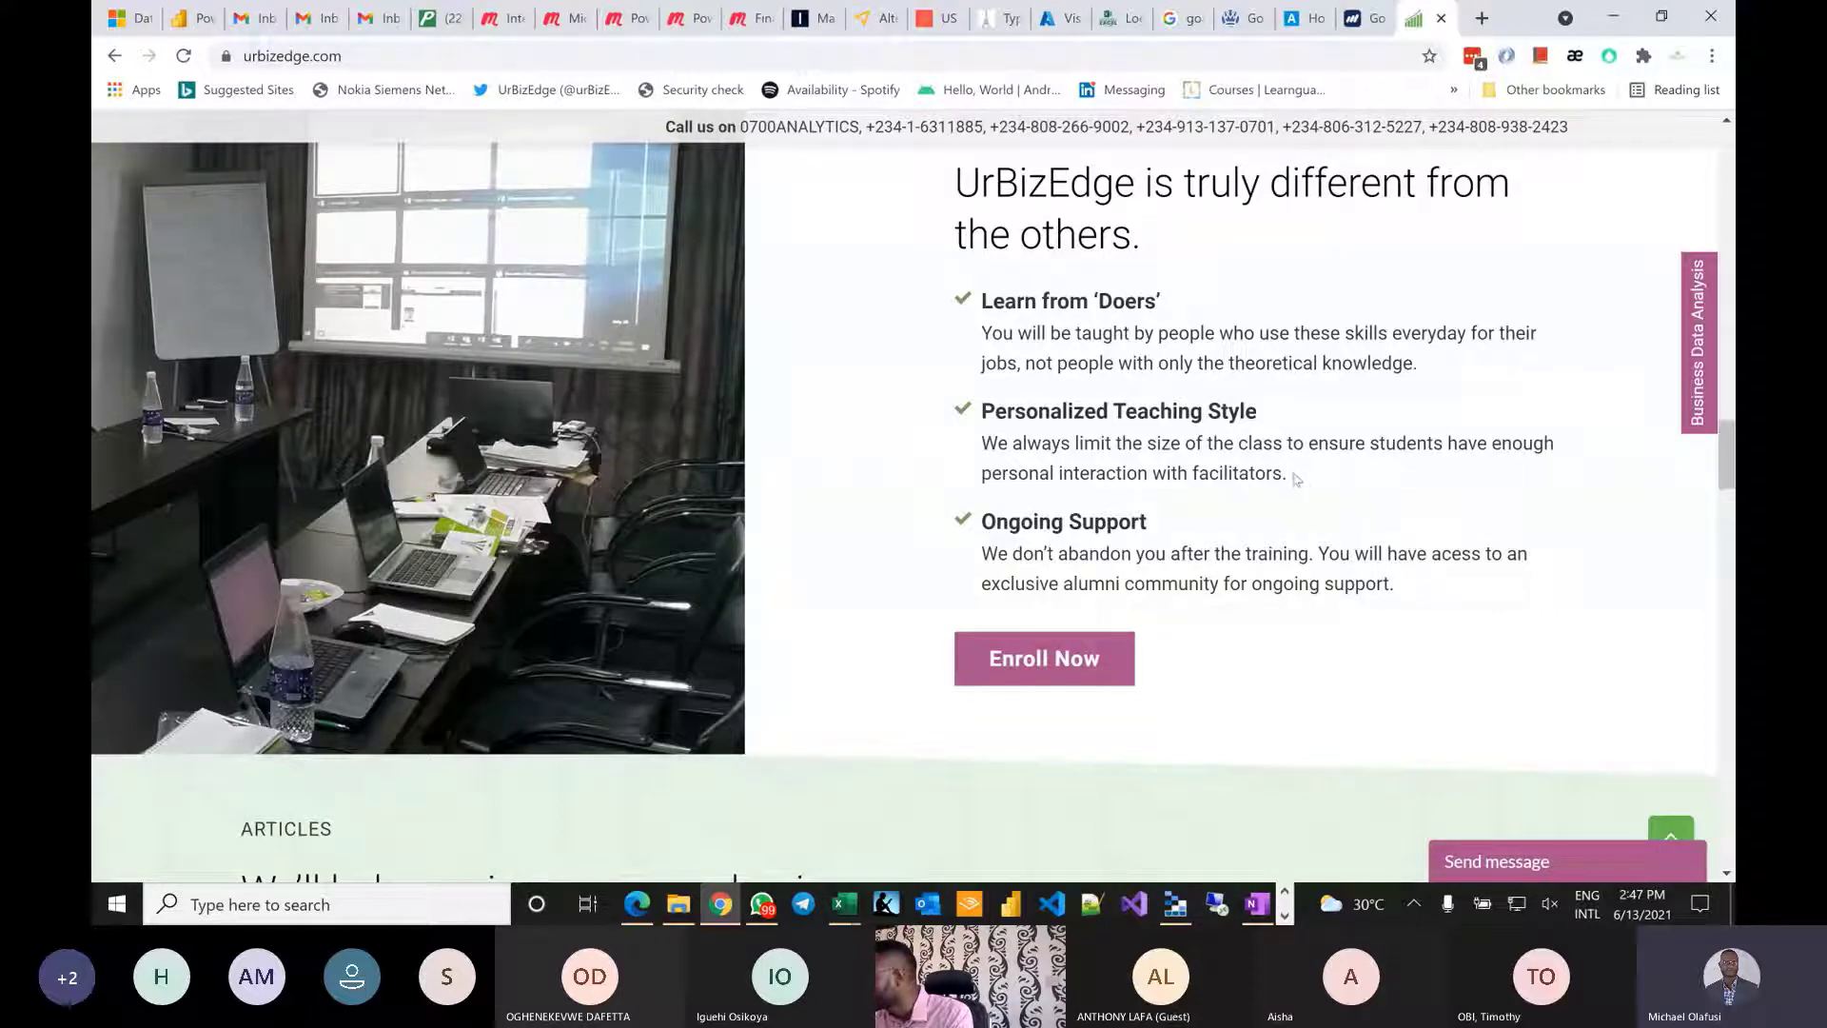
pyautogui.moveTo(1287, 477); pyautogui.dragTo(977, 443)
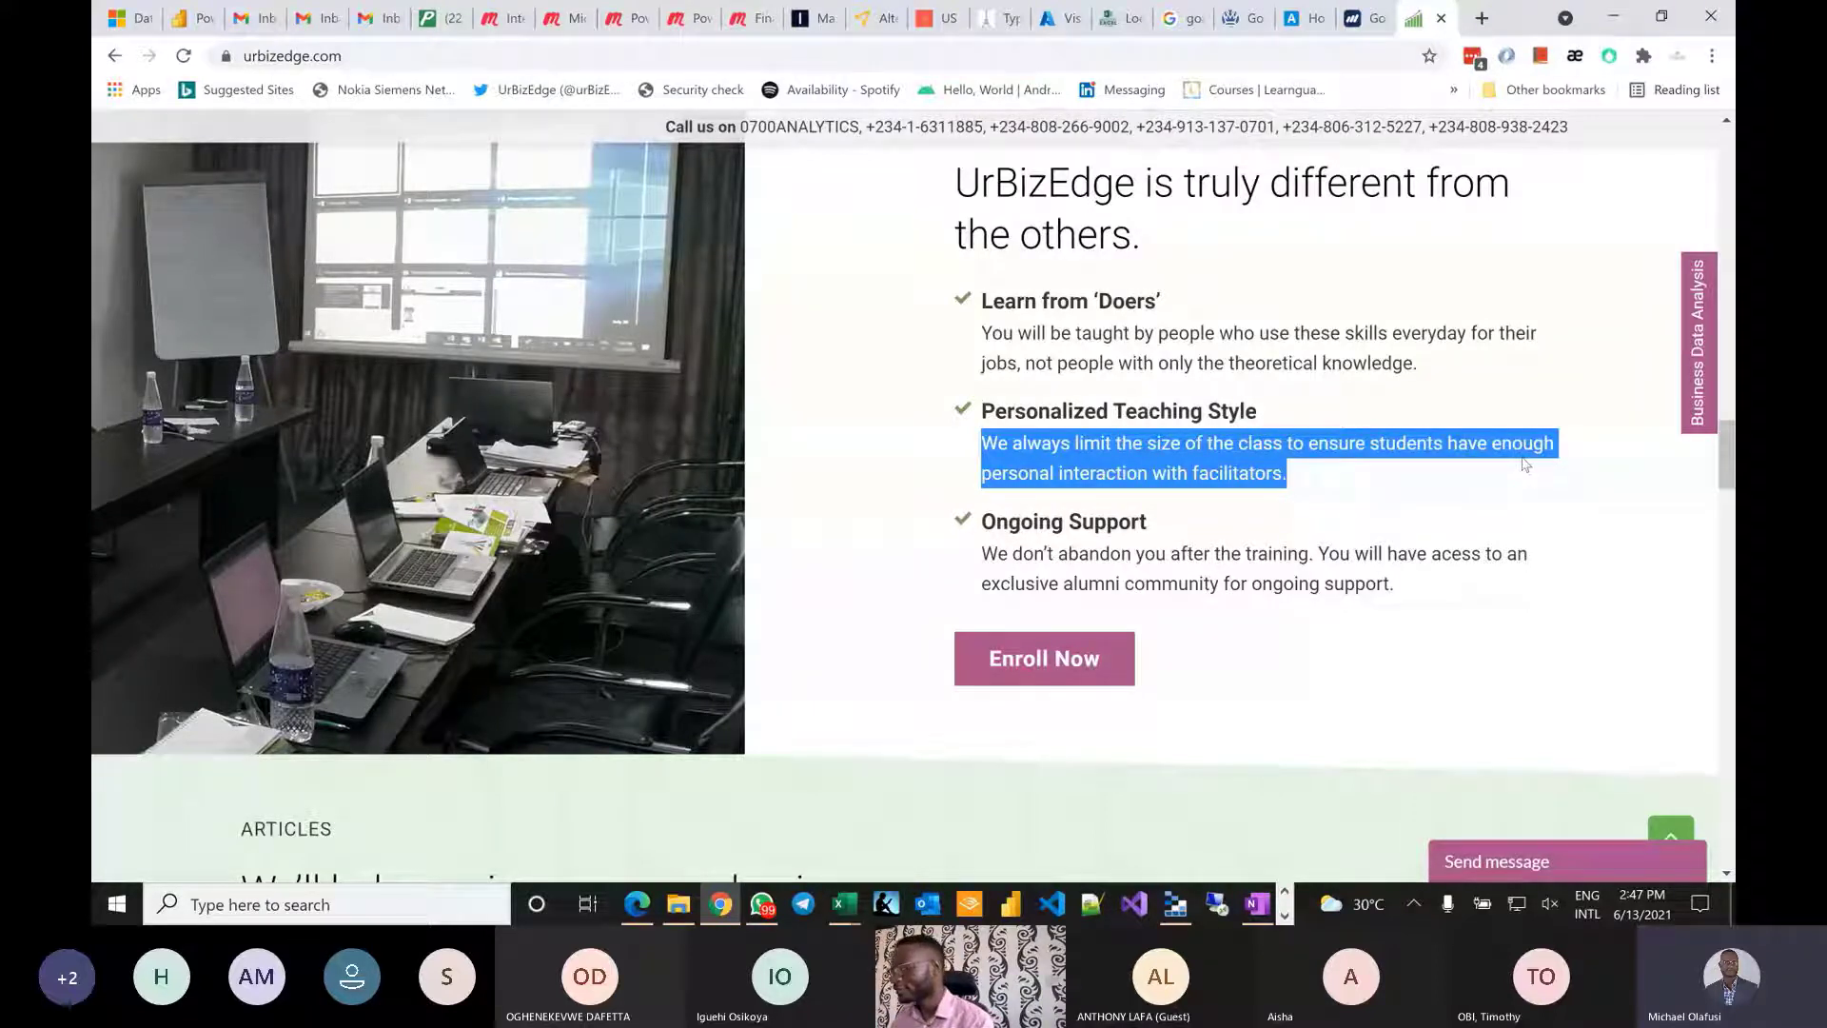
# Return to the Planning Tools in Excel workbook and view the income statement on the Solver sheet from its top rows.
pyautogui.hotkey('alt', 'Tab')
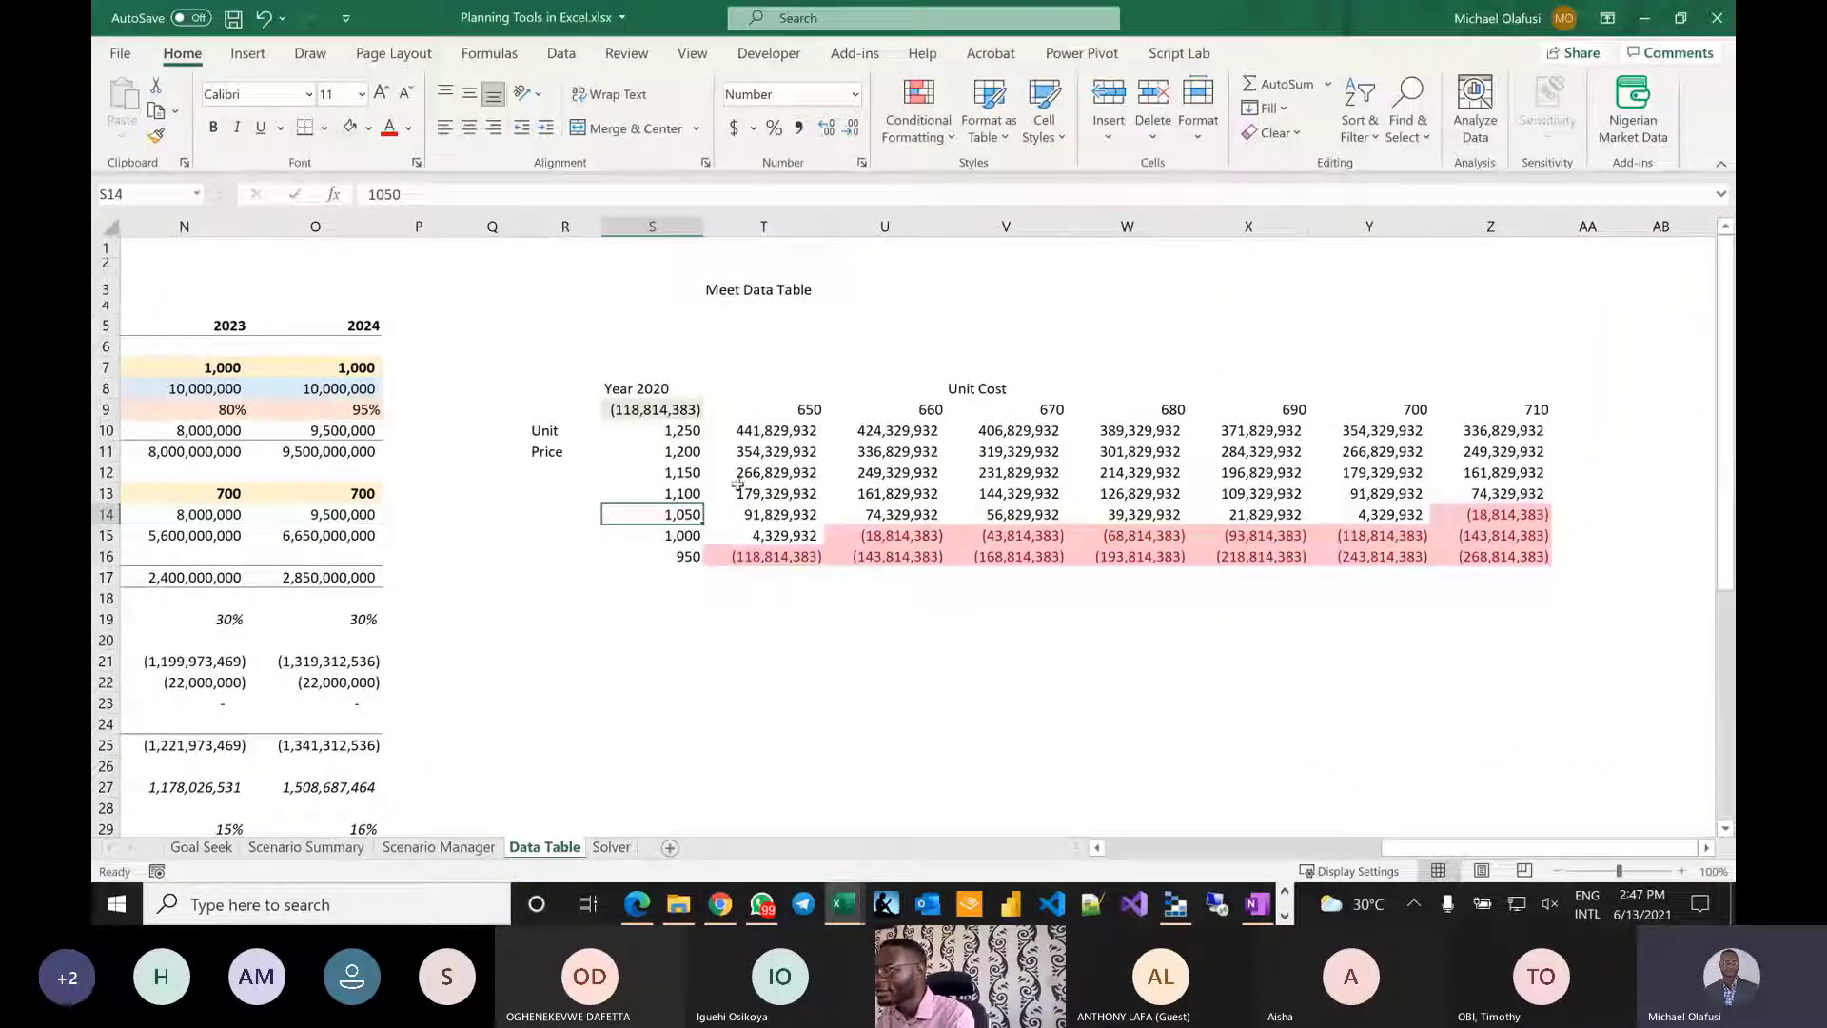
pyautogui.click(665, 491)
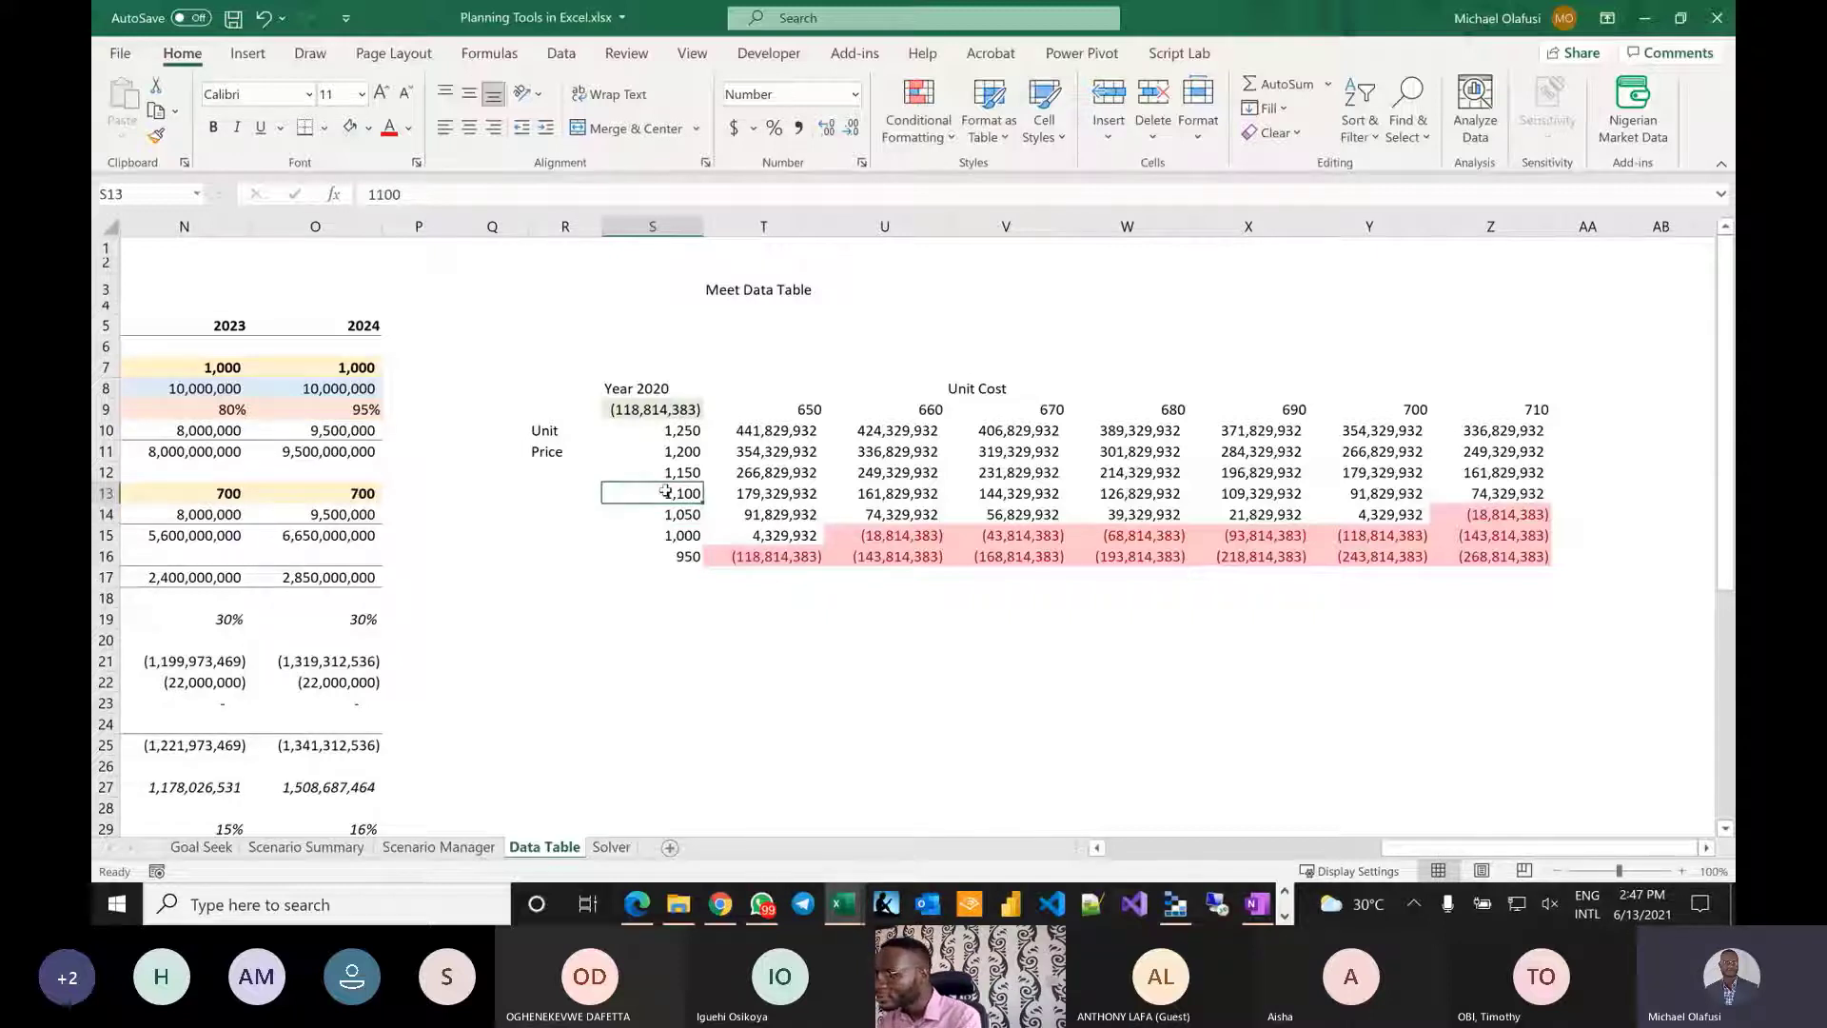
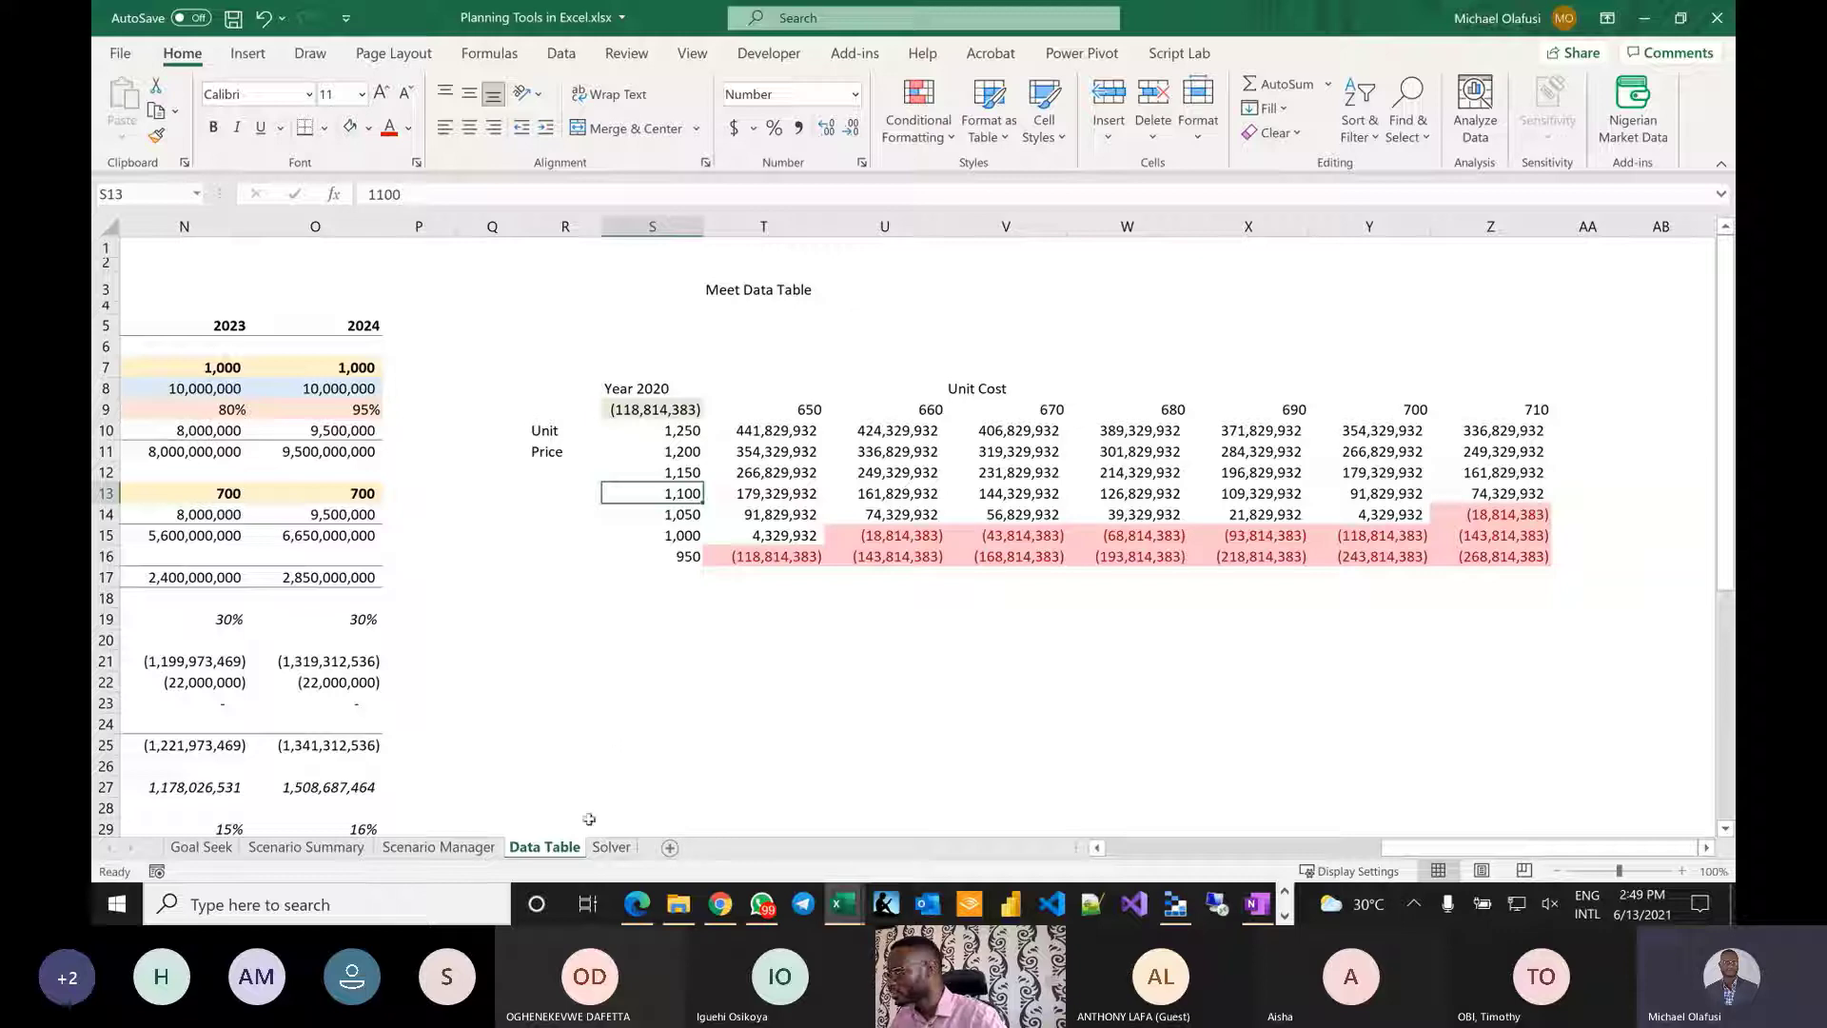
pyautogui.click(610, 847)
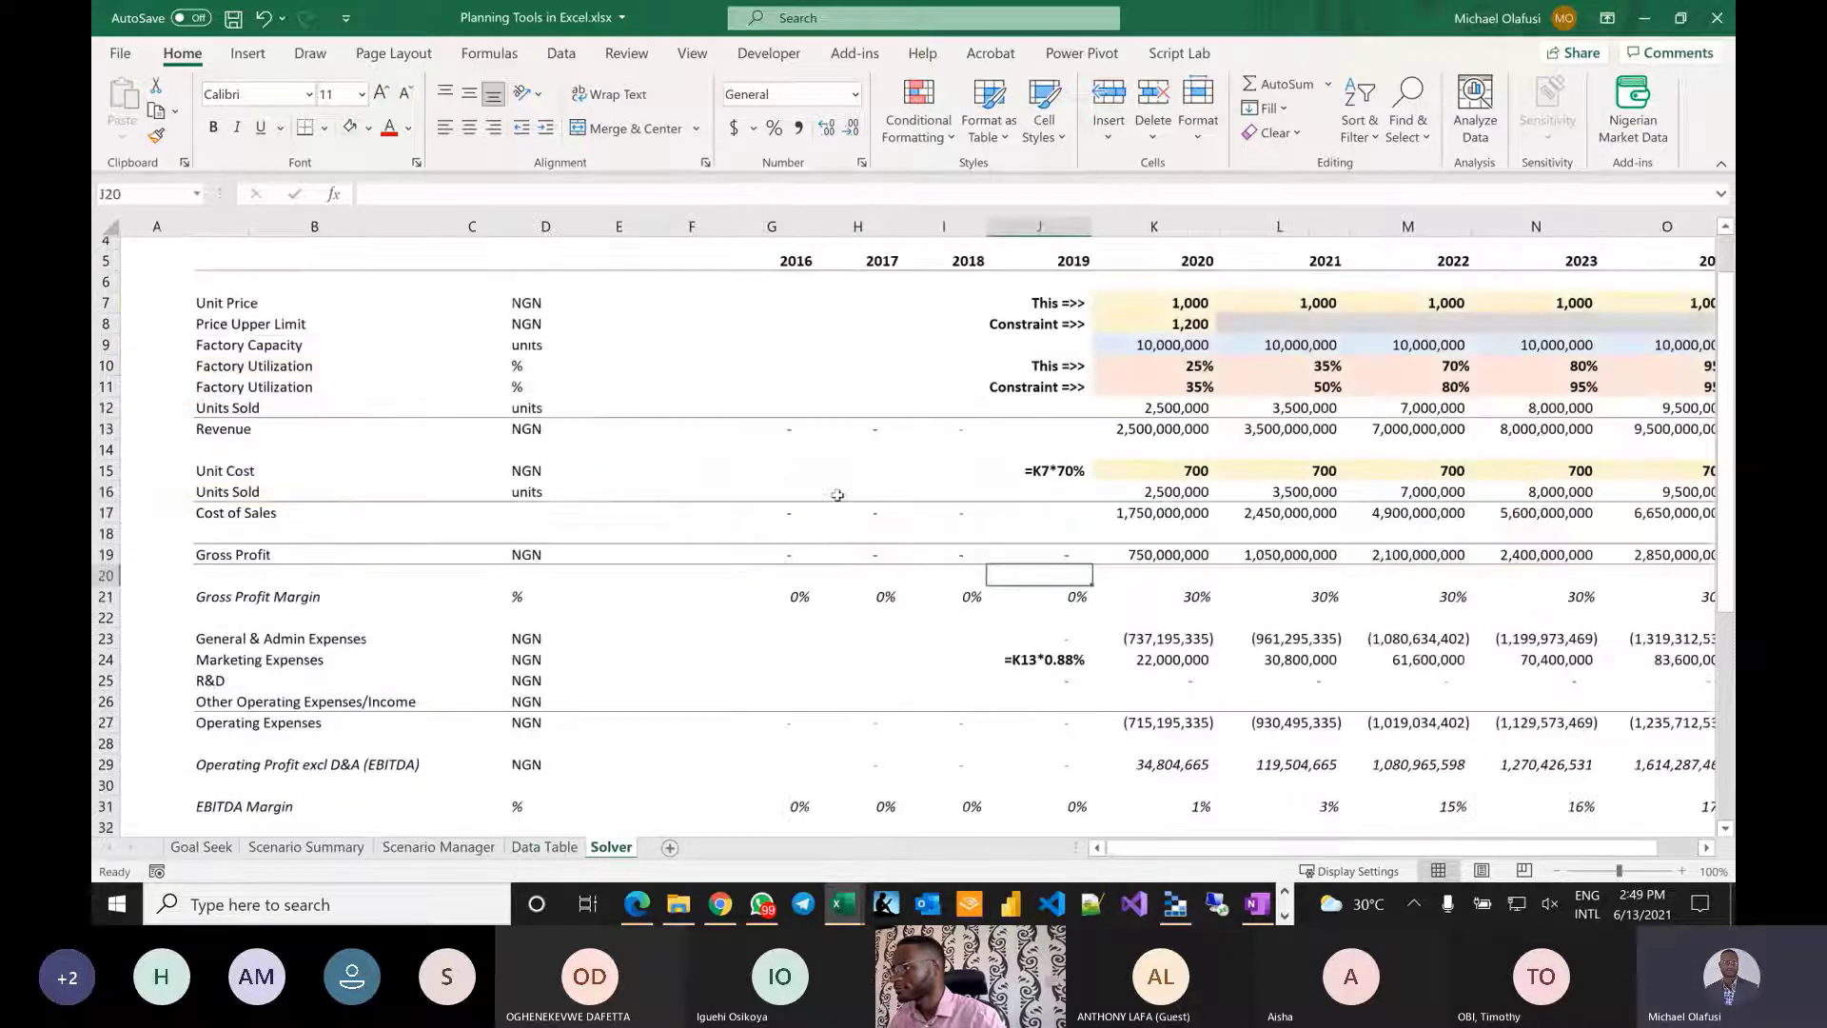
pyautogui.hscroll(-3, 837, 494)
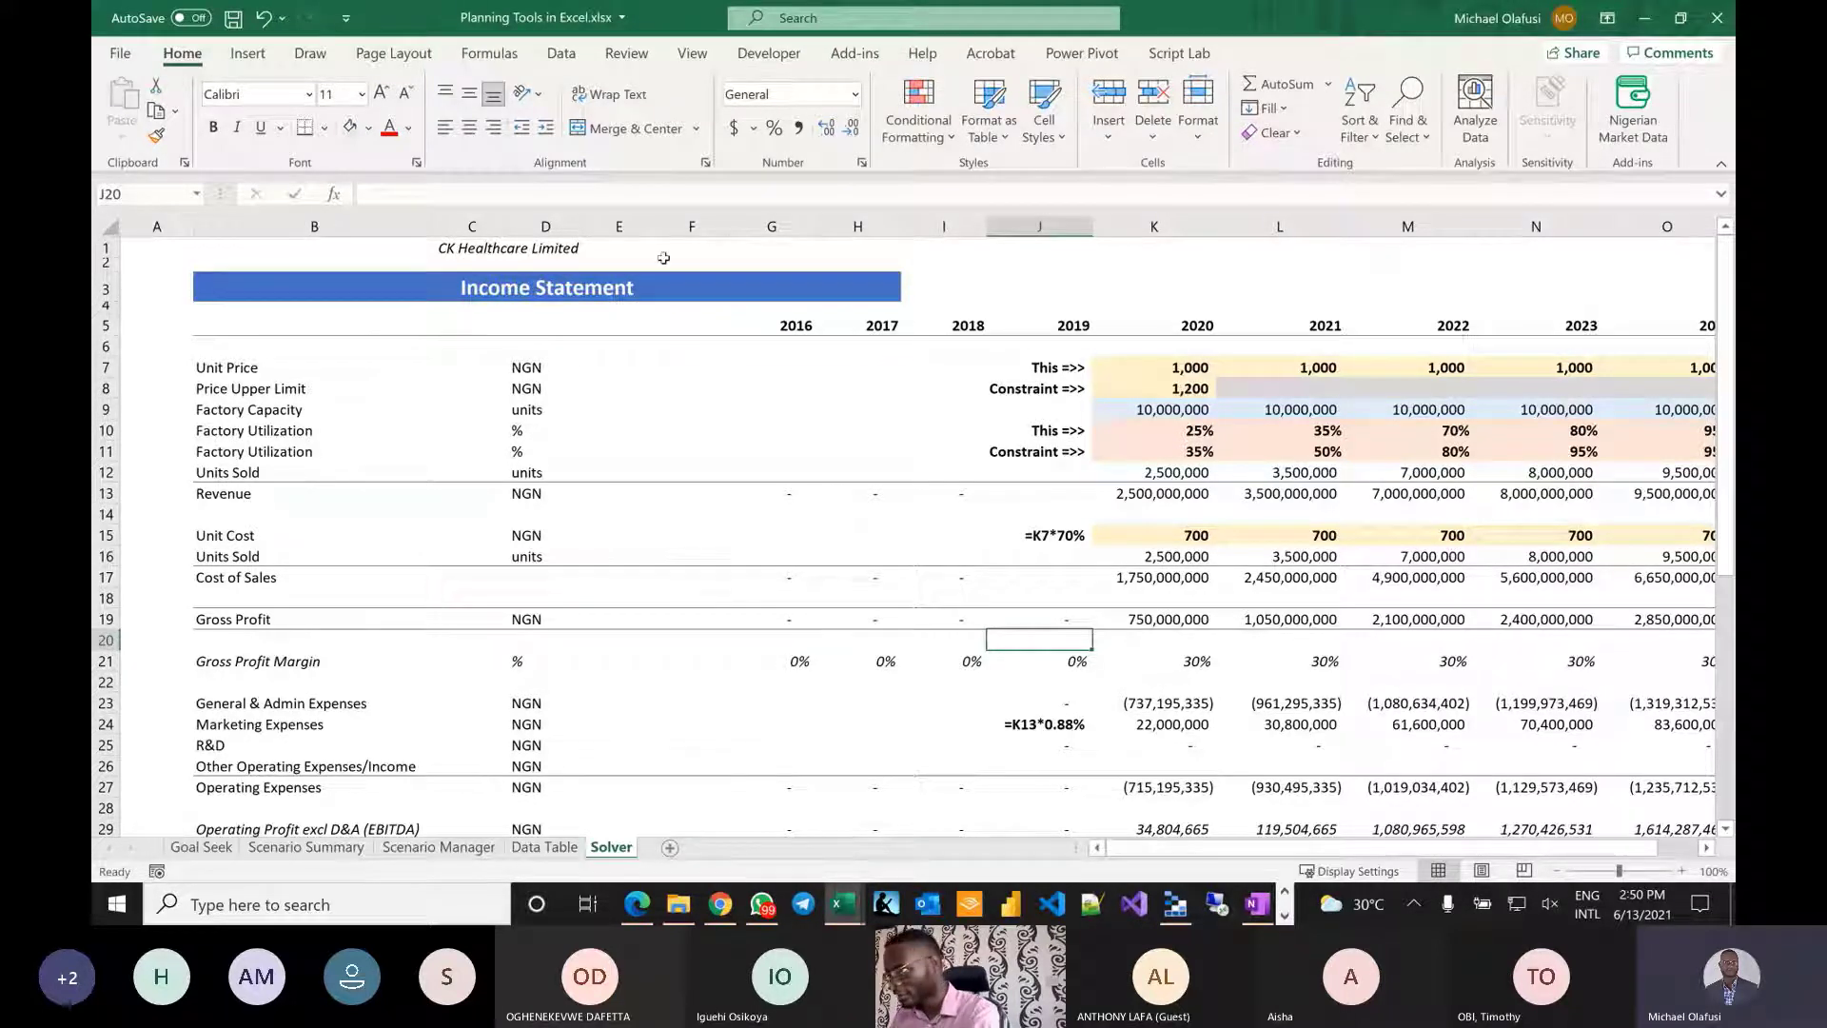
# Locate the Solver command and open the list of available Excel Add-ins from Excel Options to check the Solver Add-in.
pyautogui.click(561, 53)
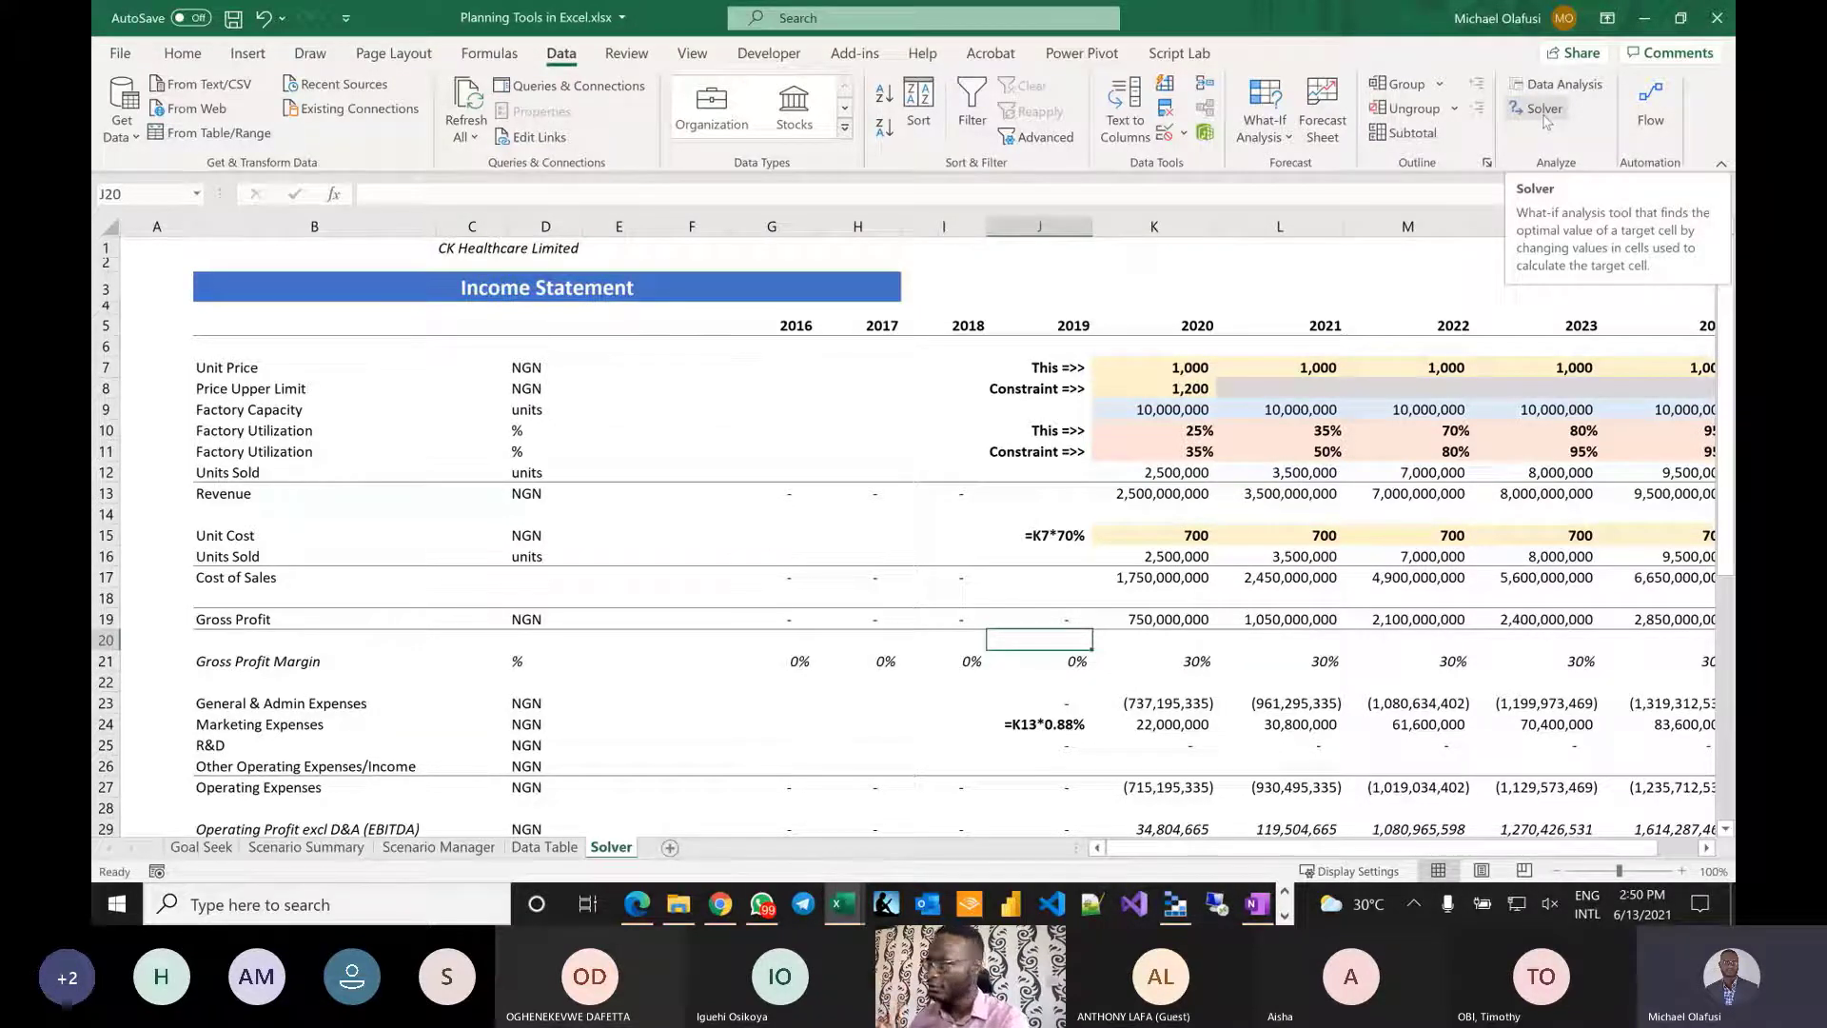
pyautogui.click(120, 59)
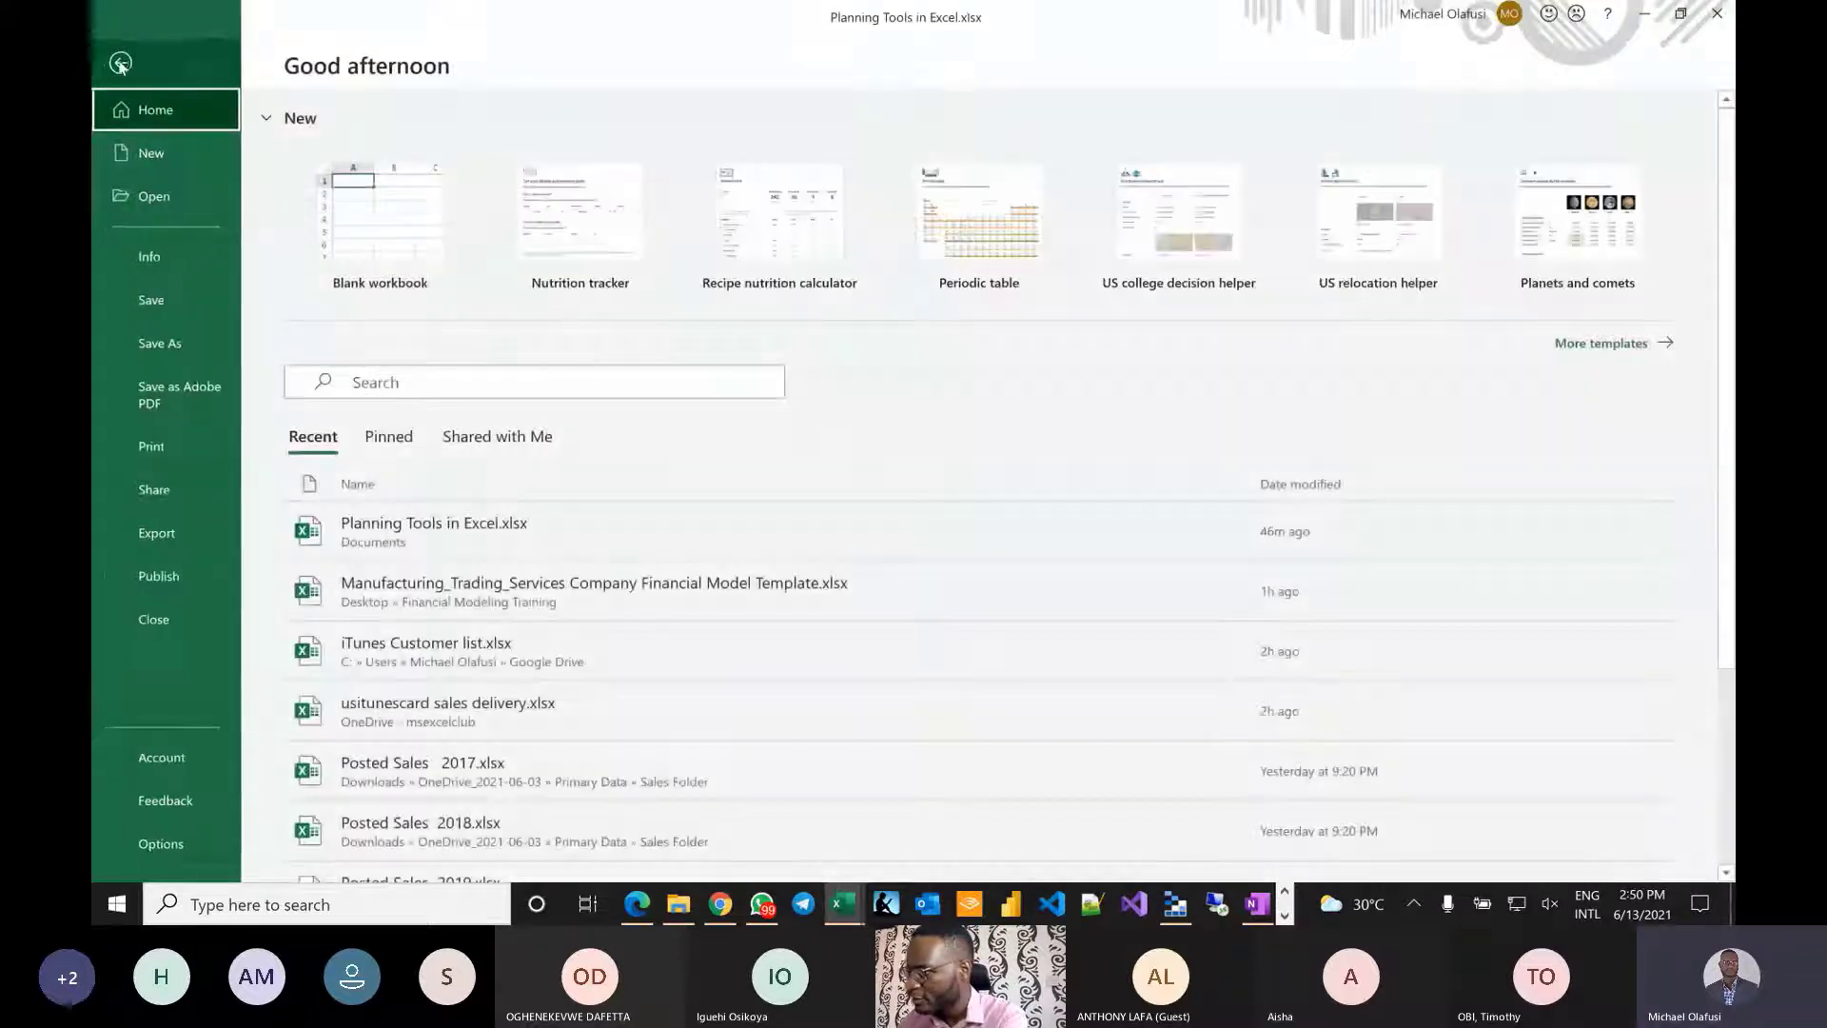
pyautogui.click(158, 841)
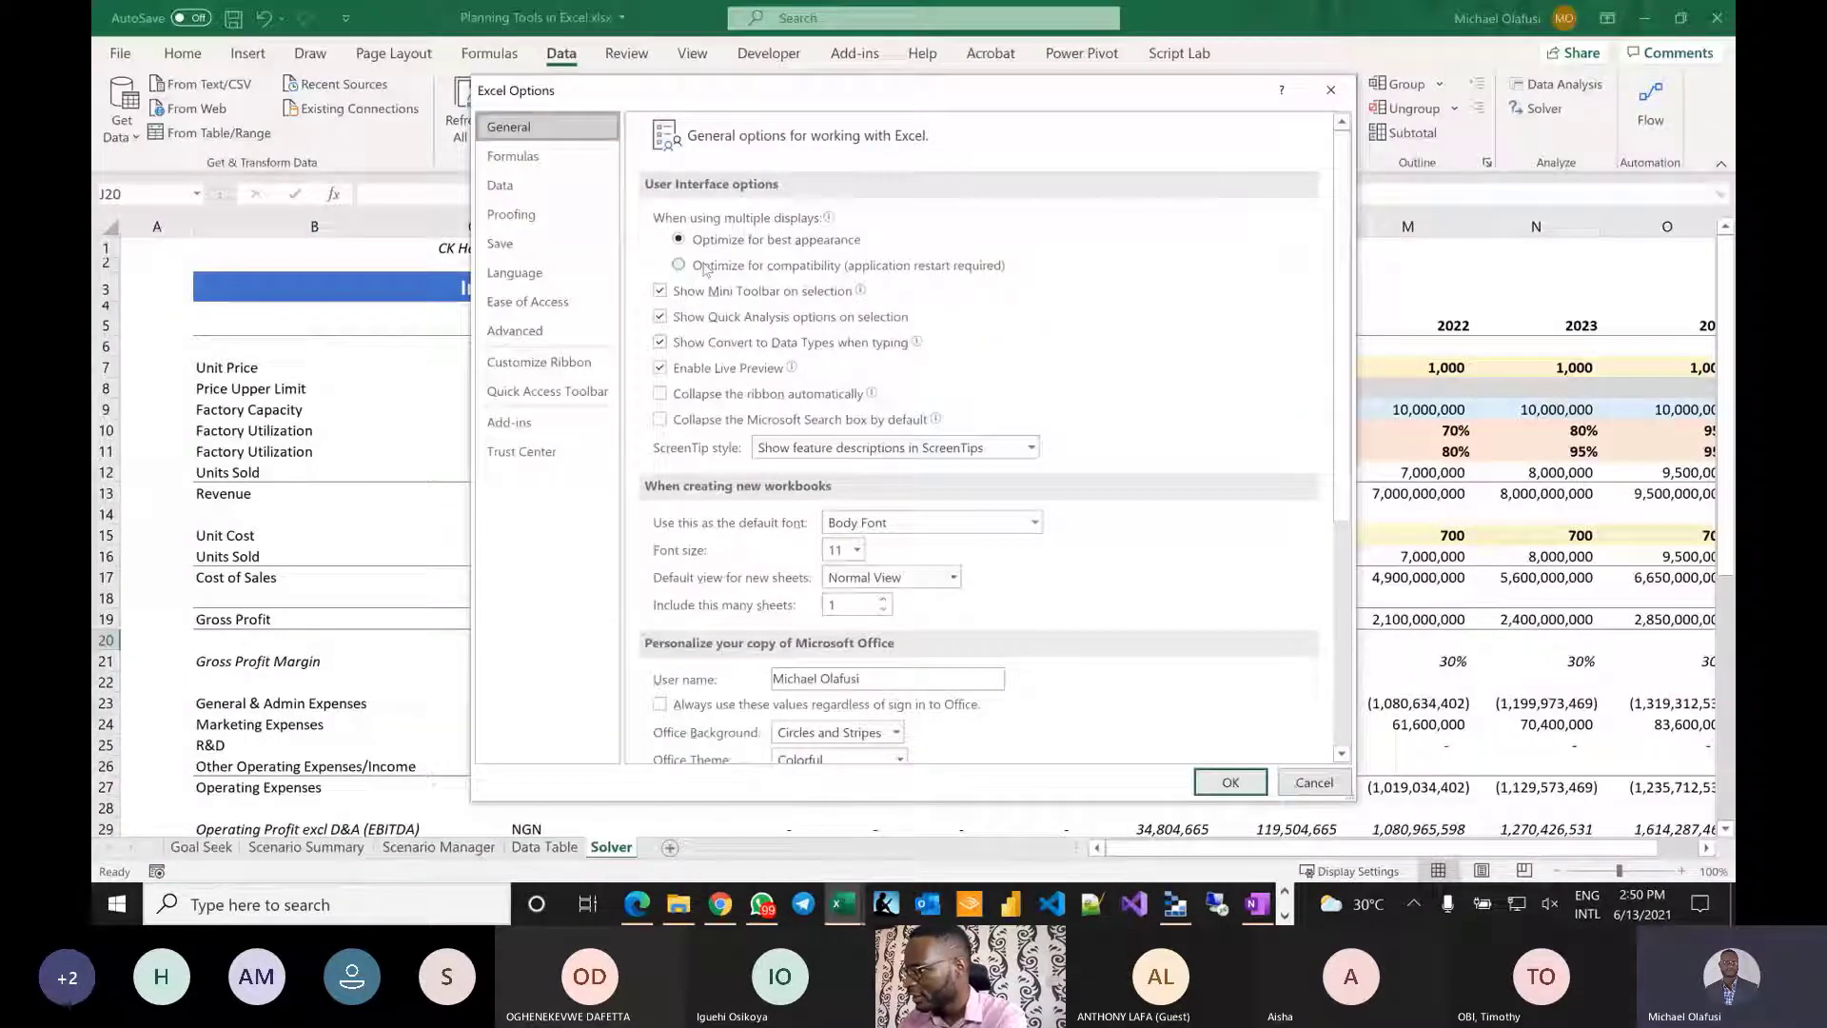
pyautogui.click(535, 426)
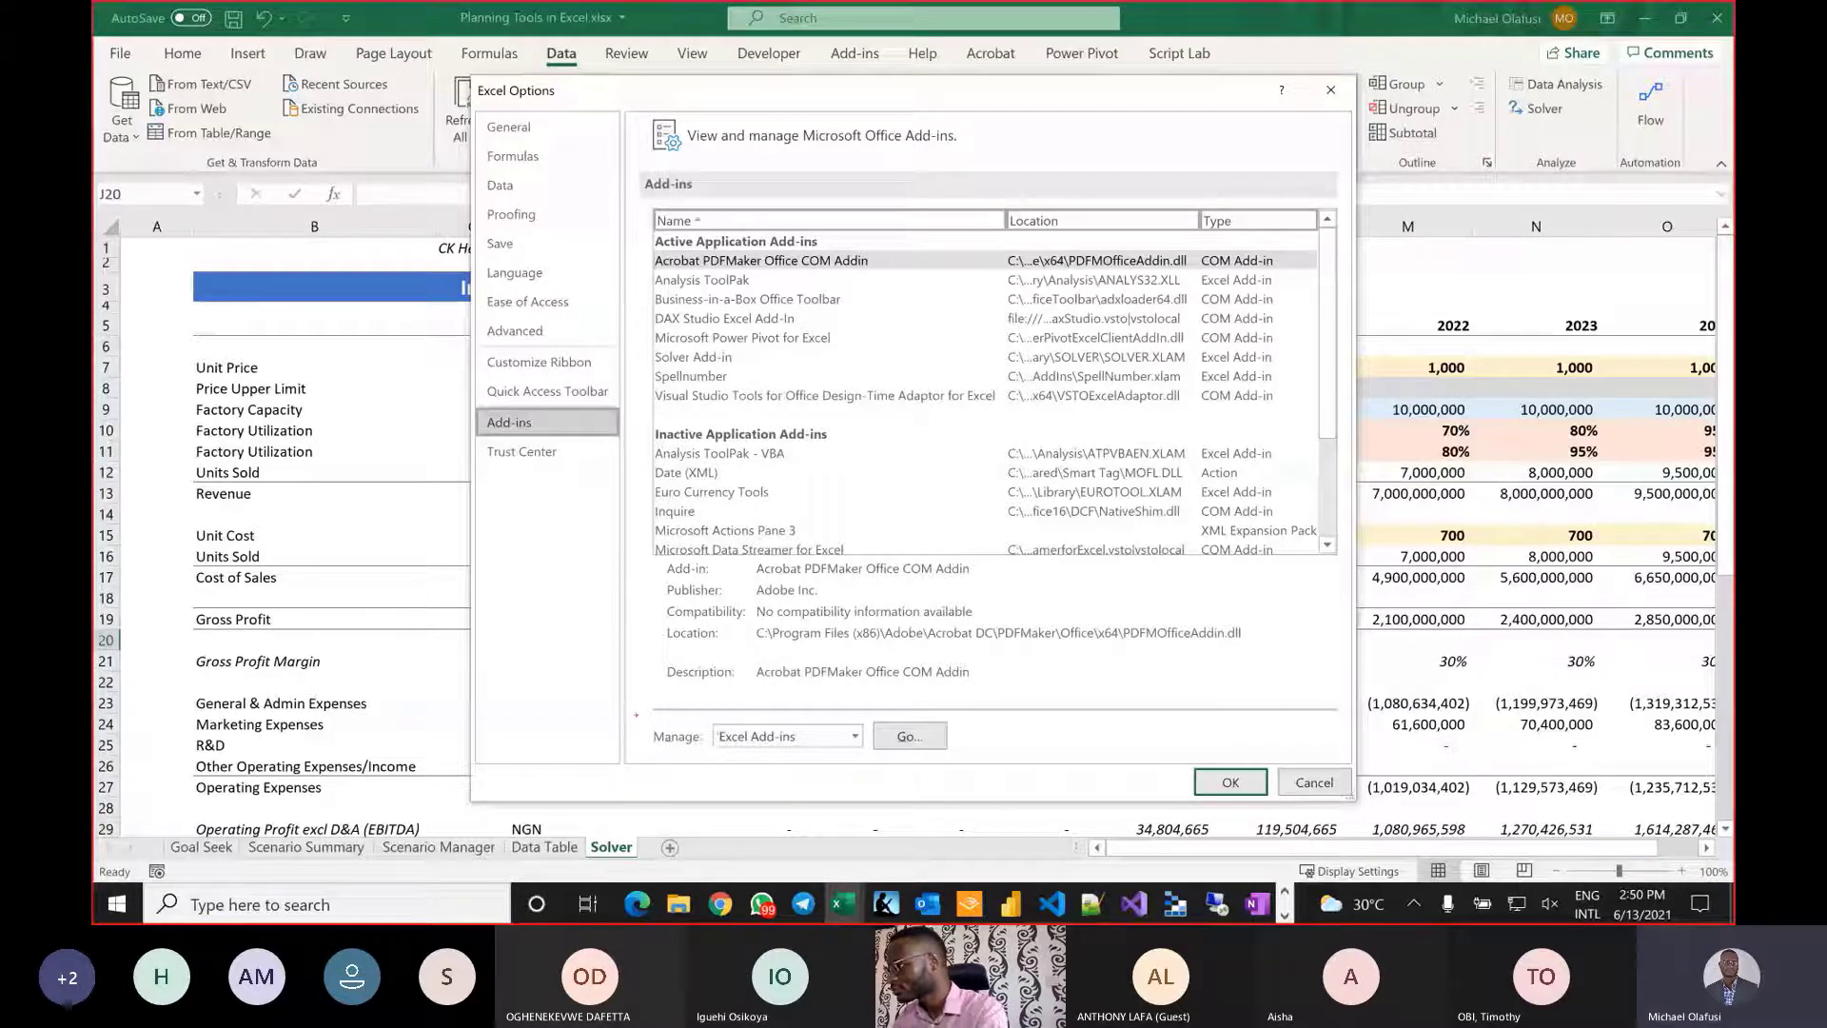
pyautogui.moveTo(636, 714); pyautogui.dragTo(978, 758)
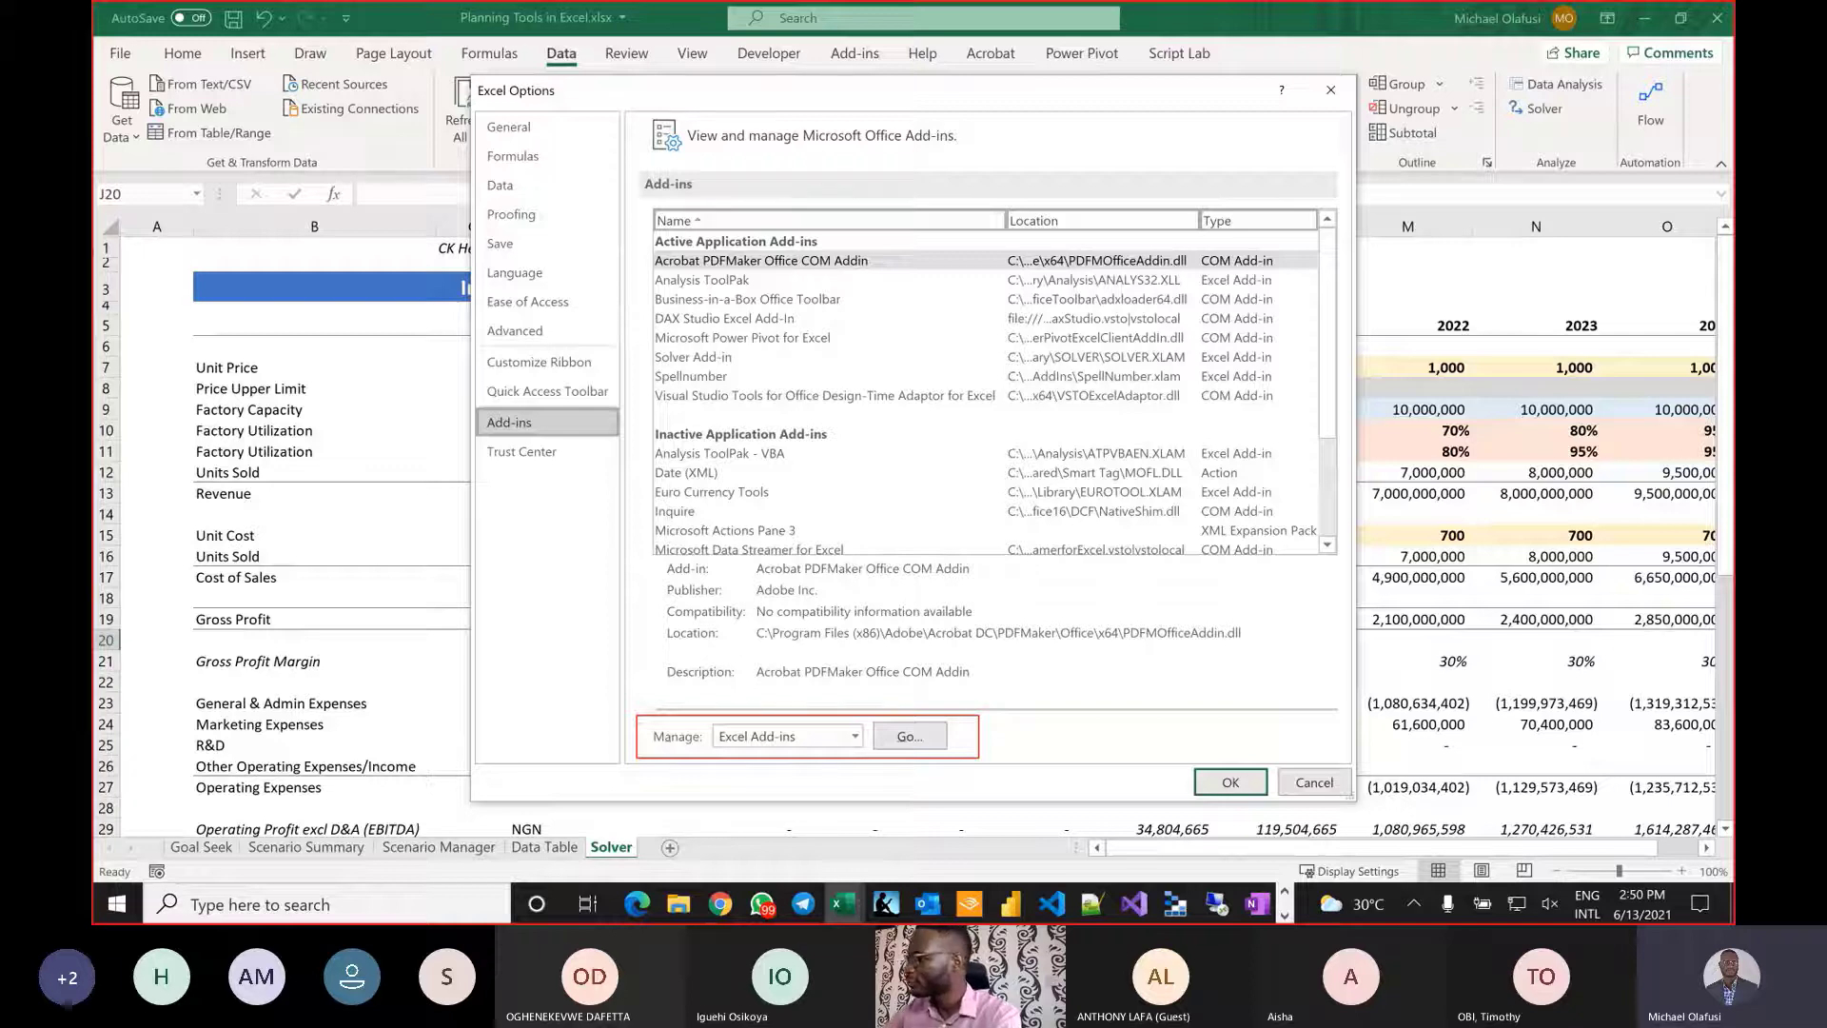
pyautogui.press('Escape')
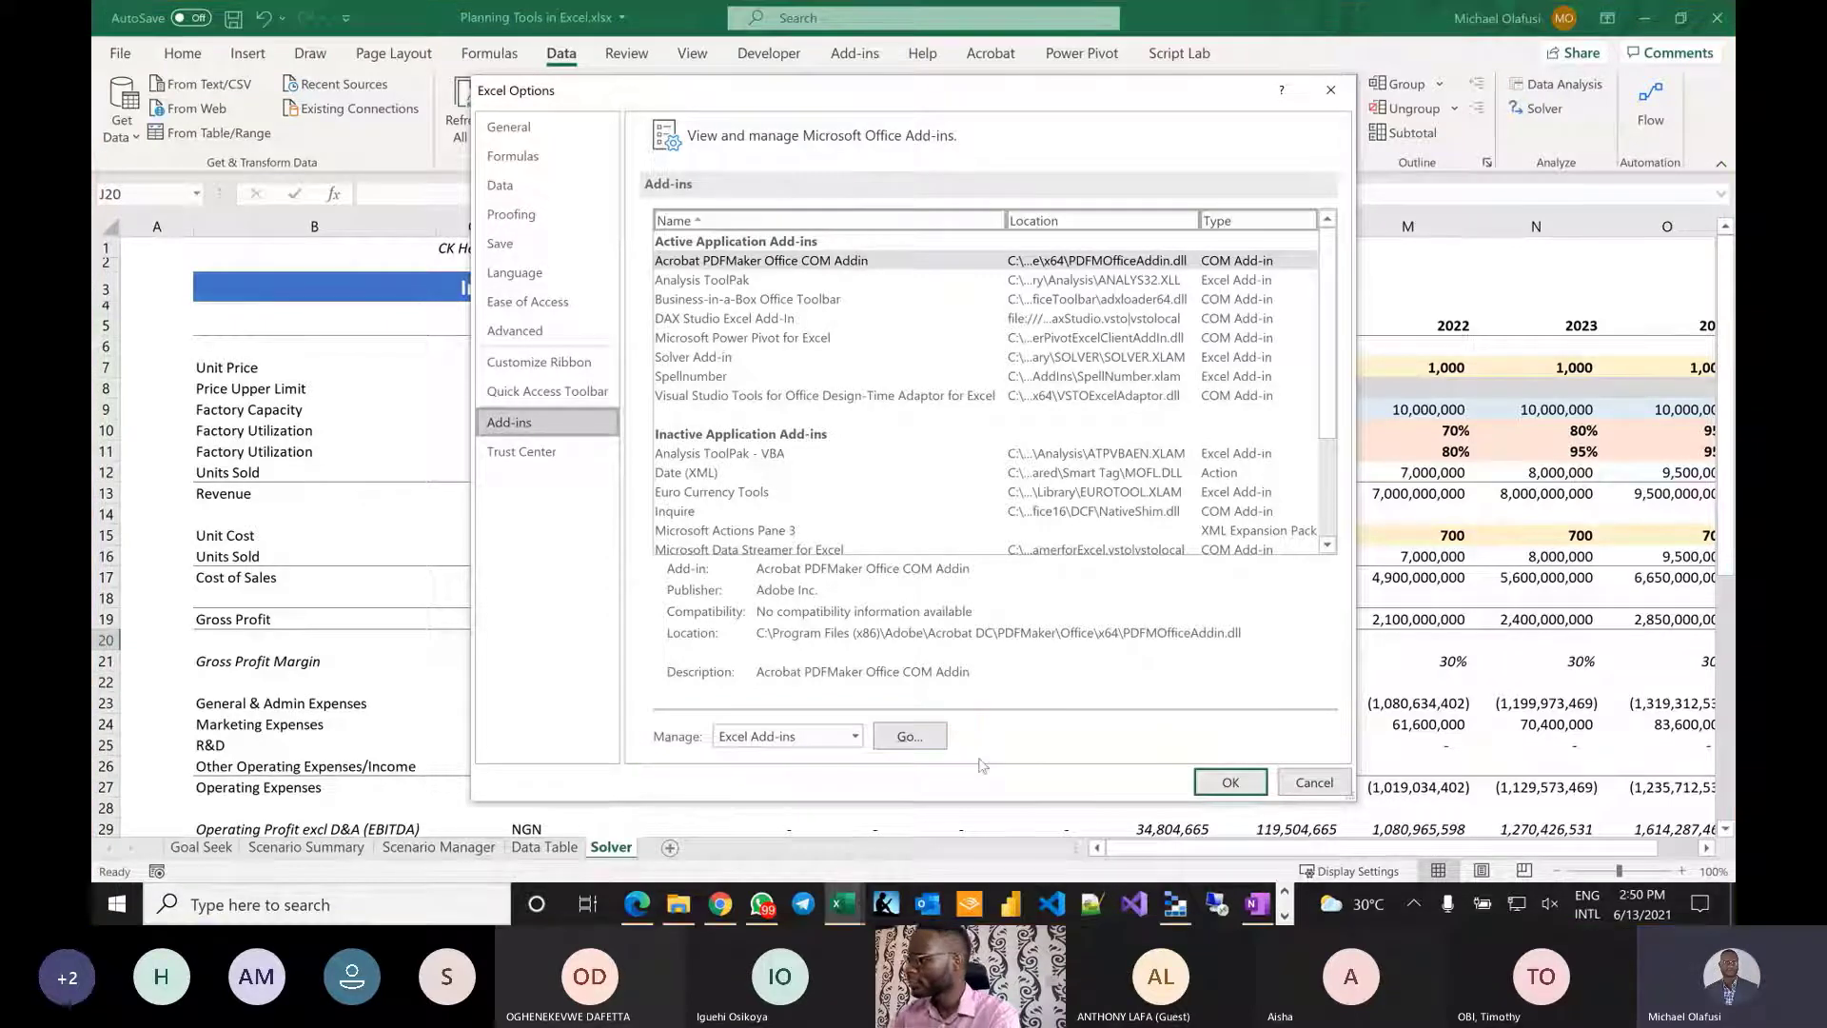
pyautogui.click(907, 736)
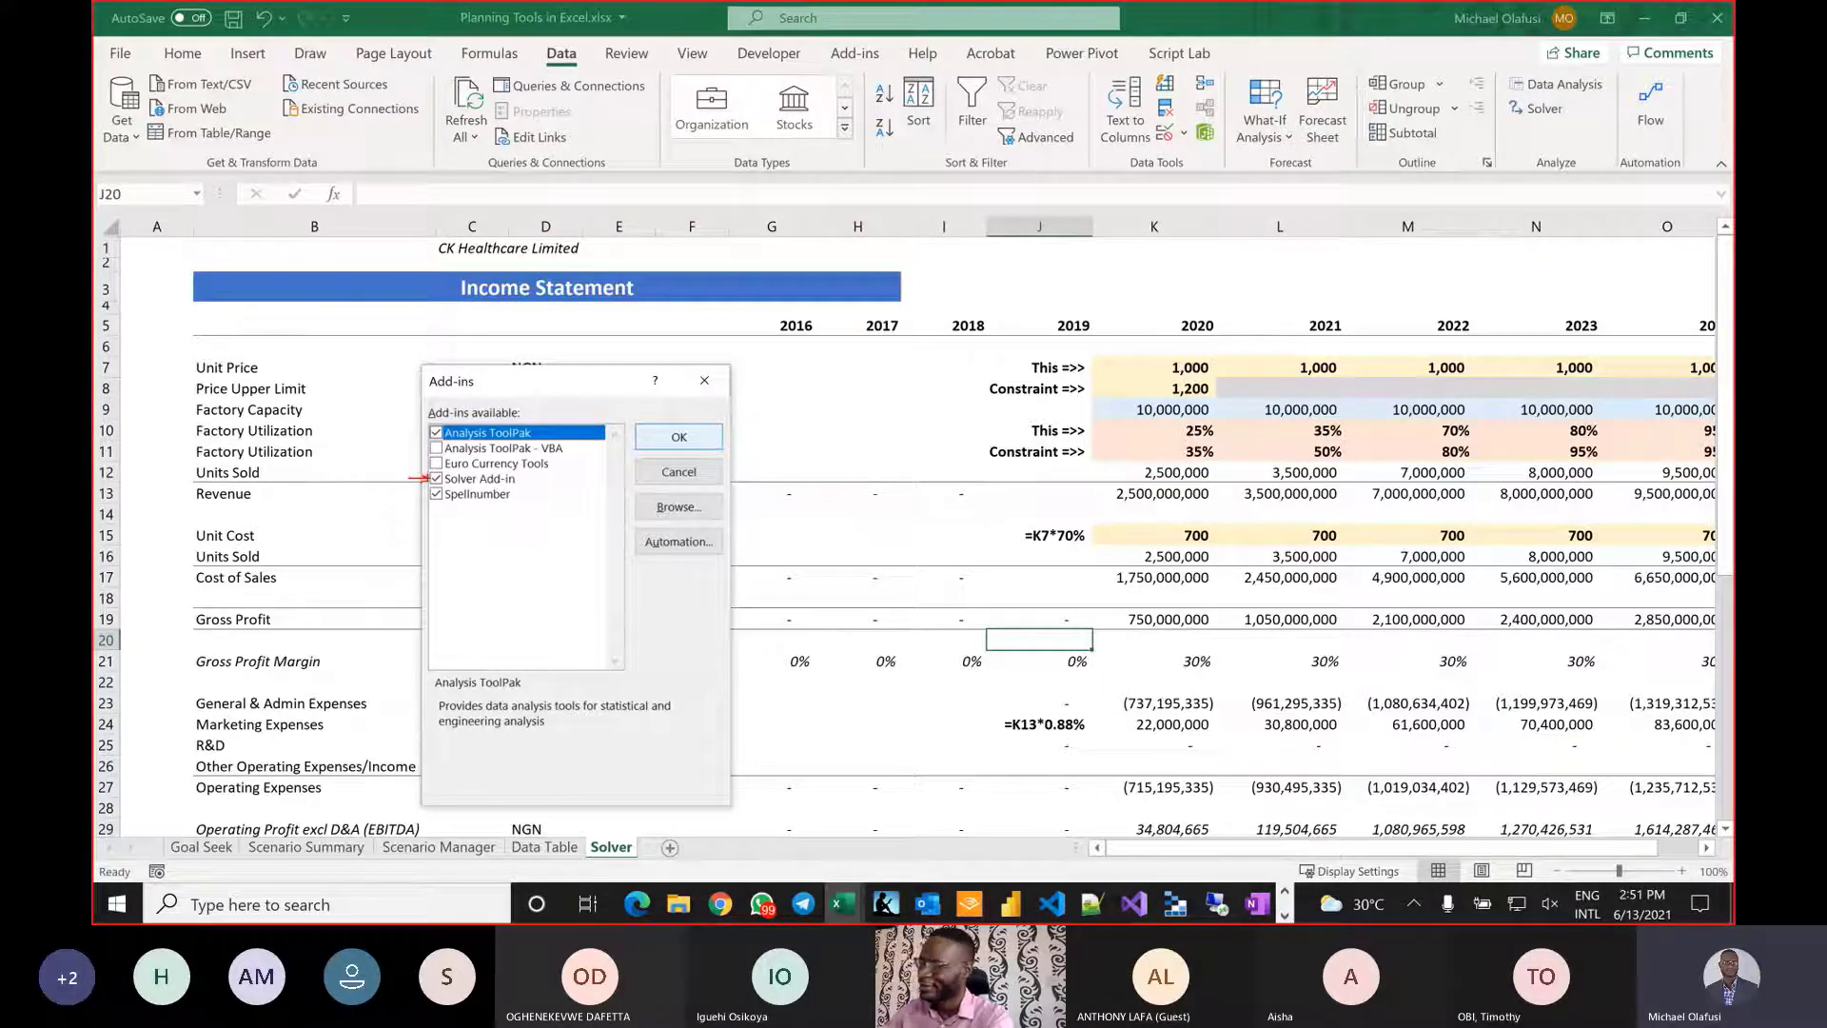
# Confirm the add-ins selection, then look over the Data Table and Goal Seek sheets before returning to the Solver sheet.
pyautogui.click(676, 436)
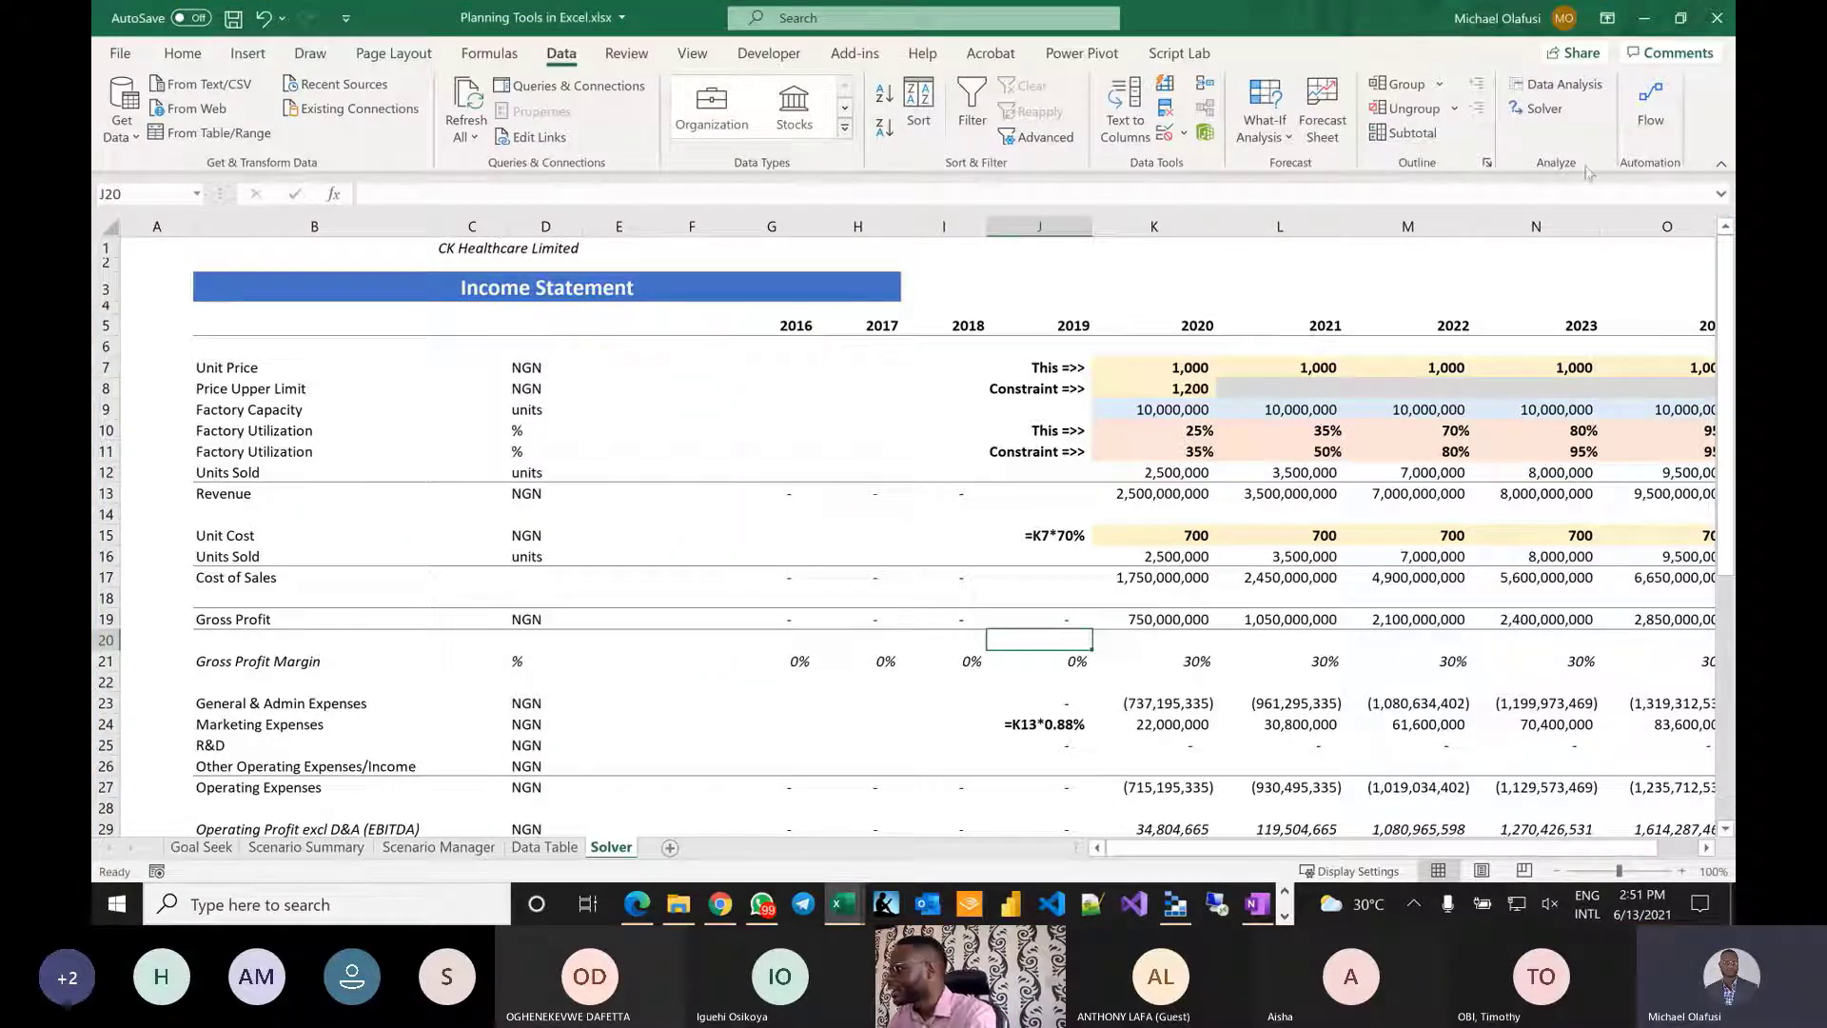
pyautogui.hscroll(2, 1402, 273)
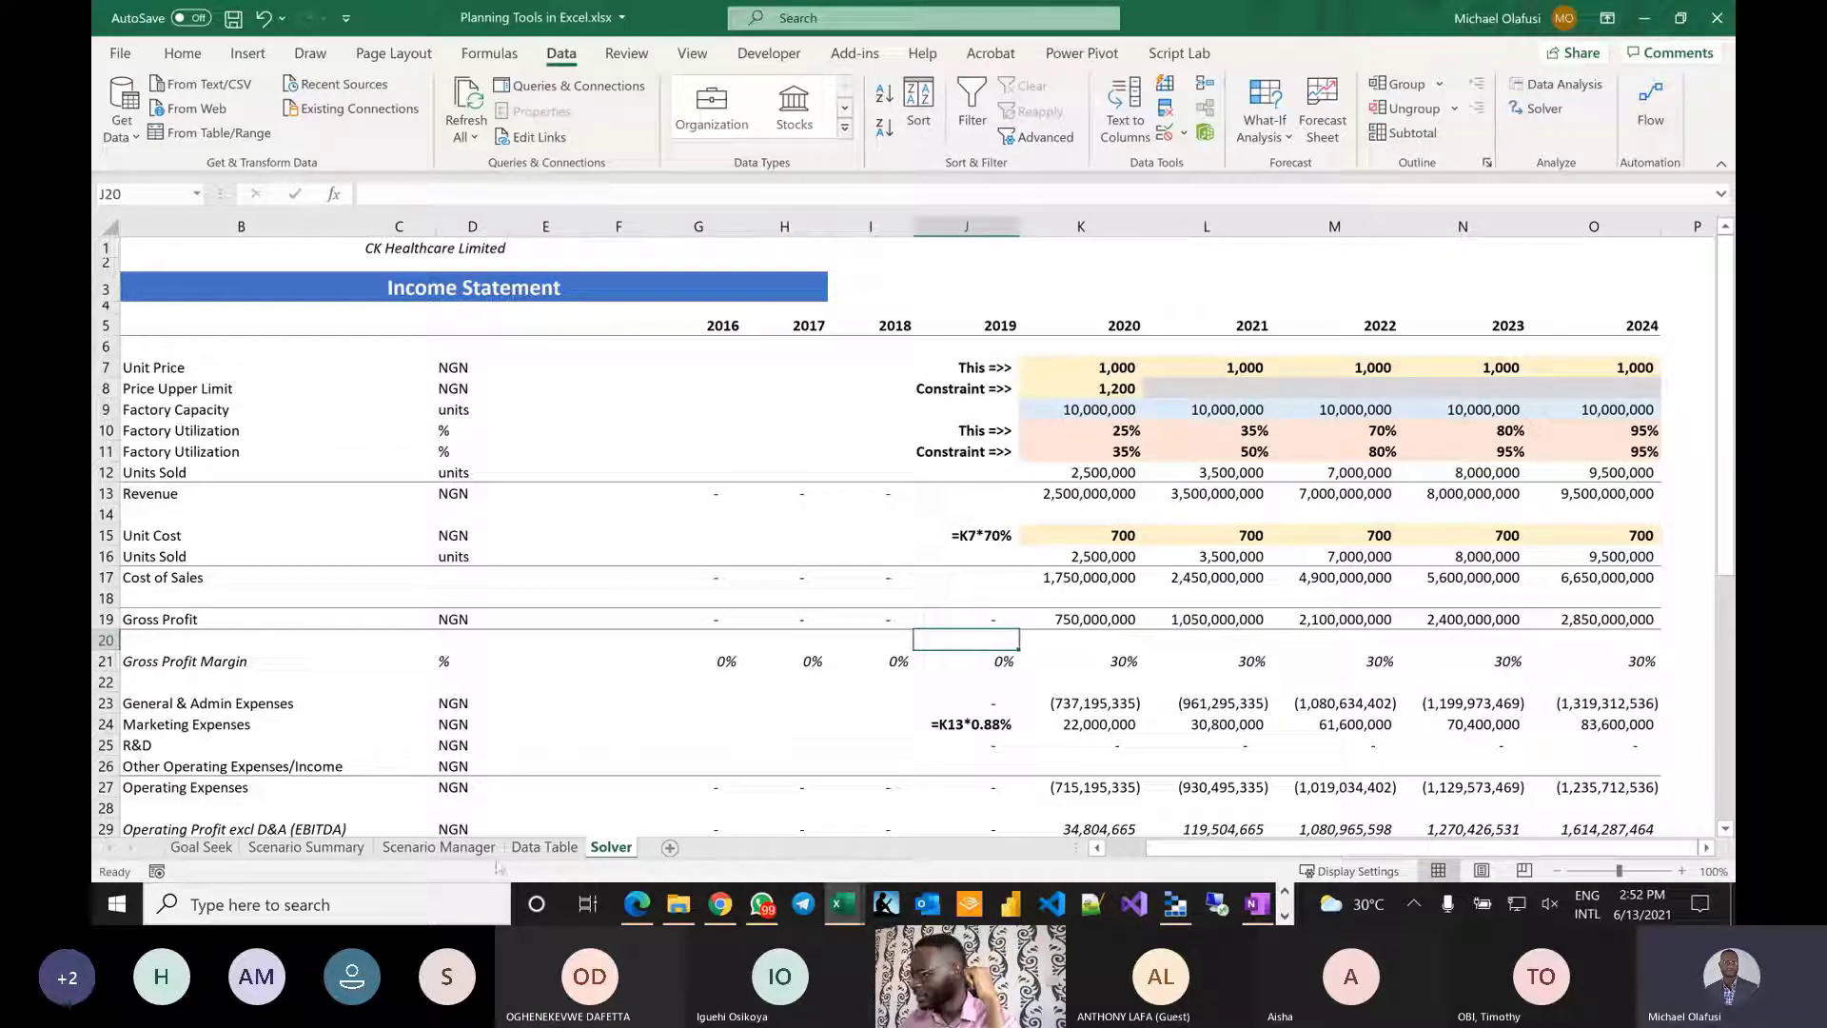
pyautogui.click(533, 850)
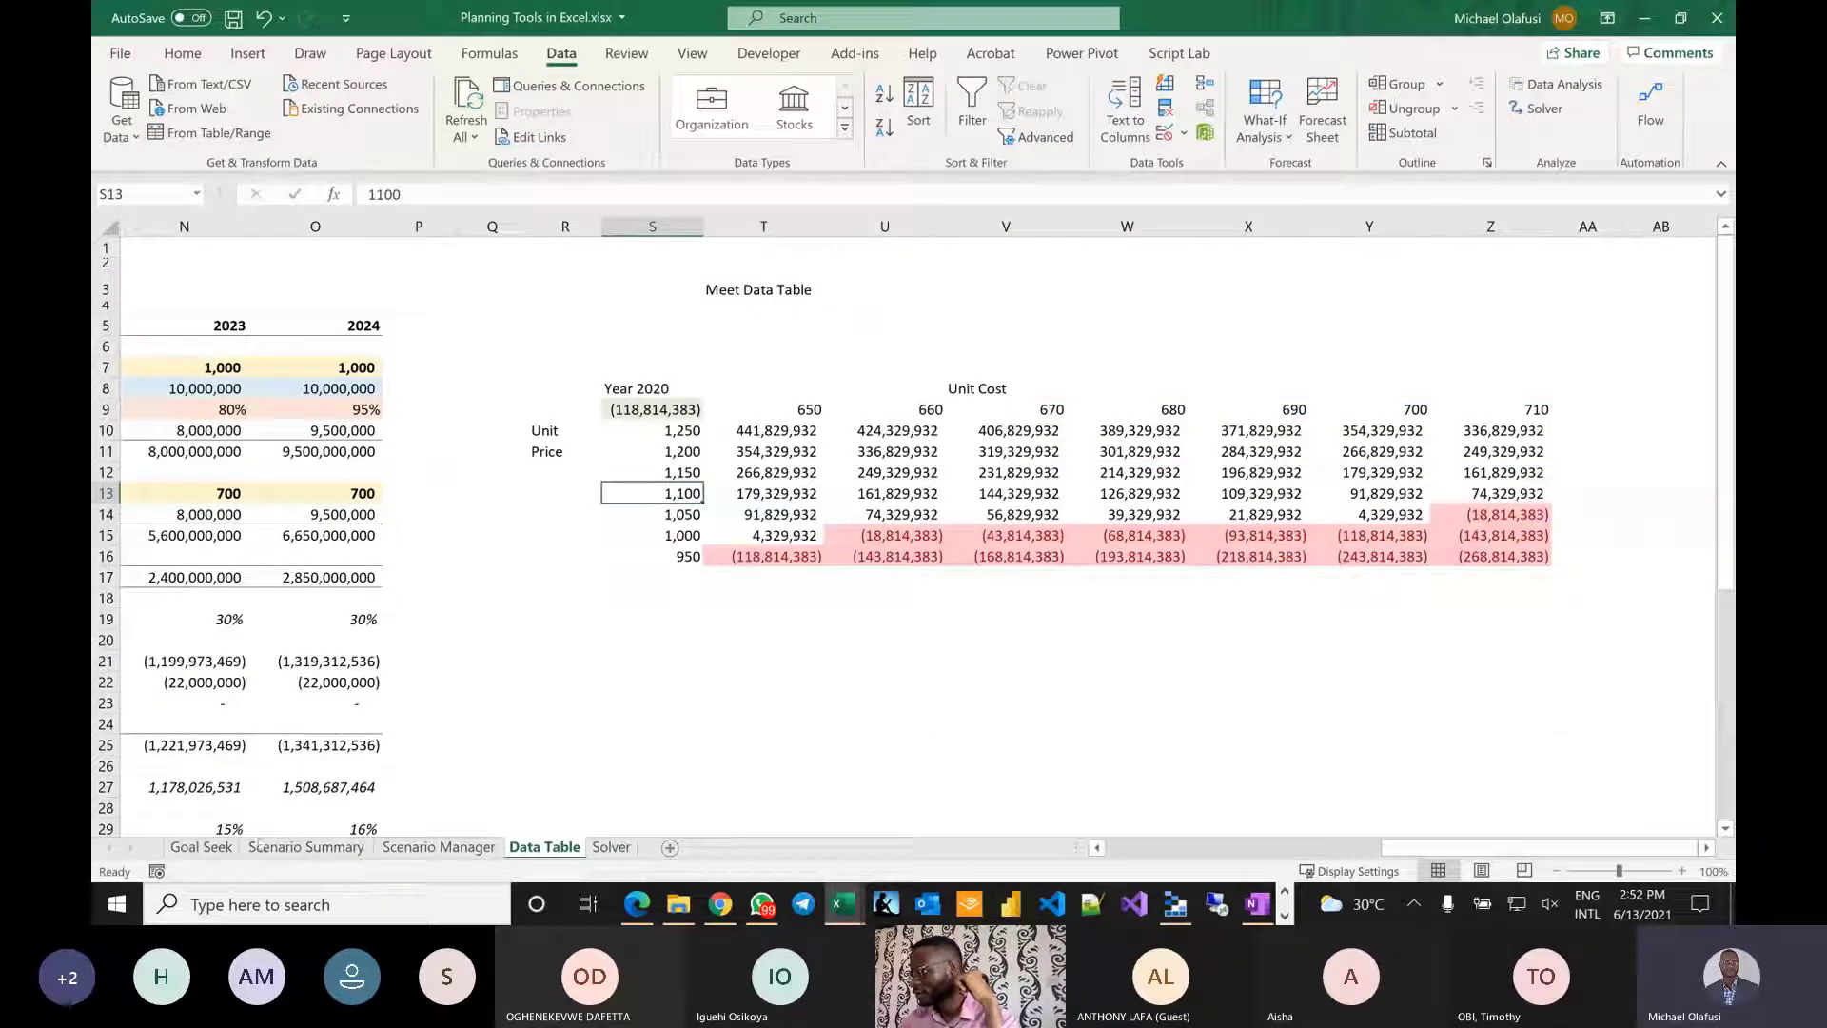
pyautogui.click(201, 848)
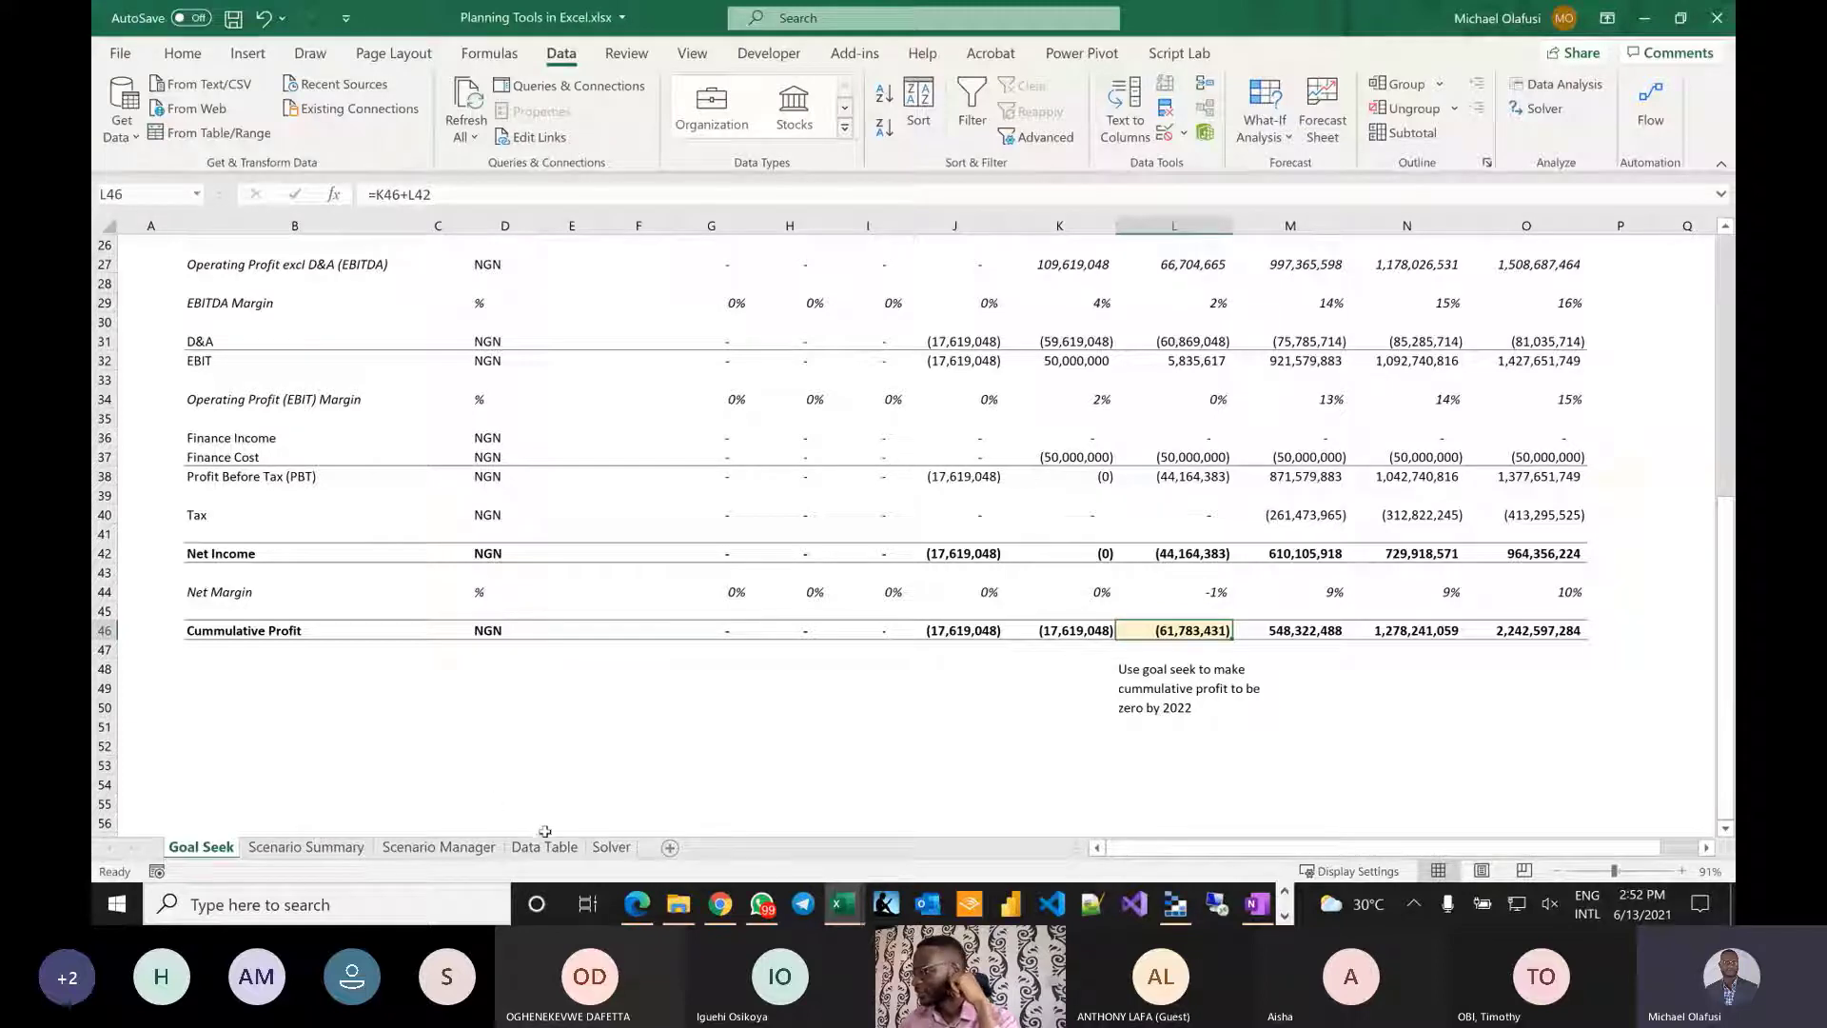
pyautogui.click(607, 846)
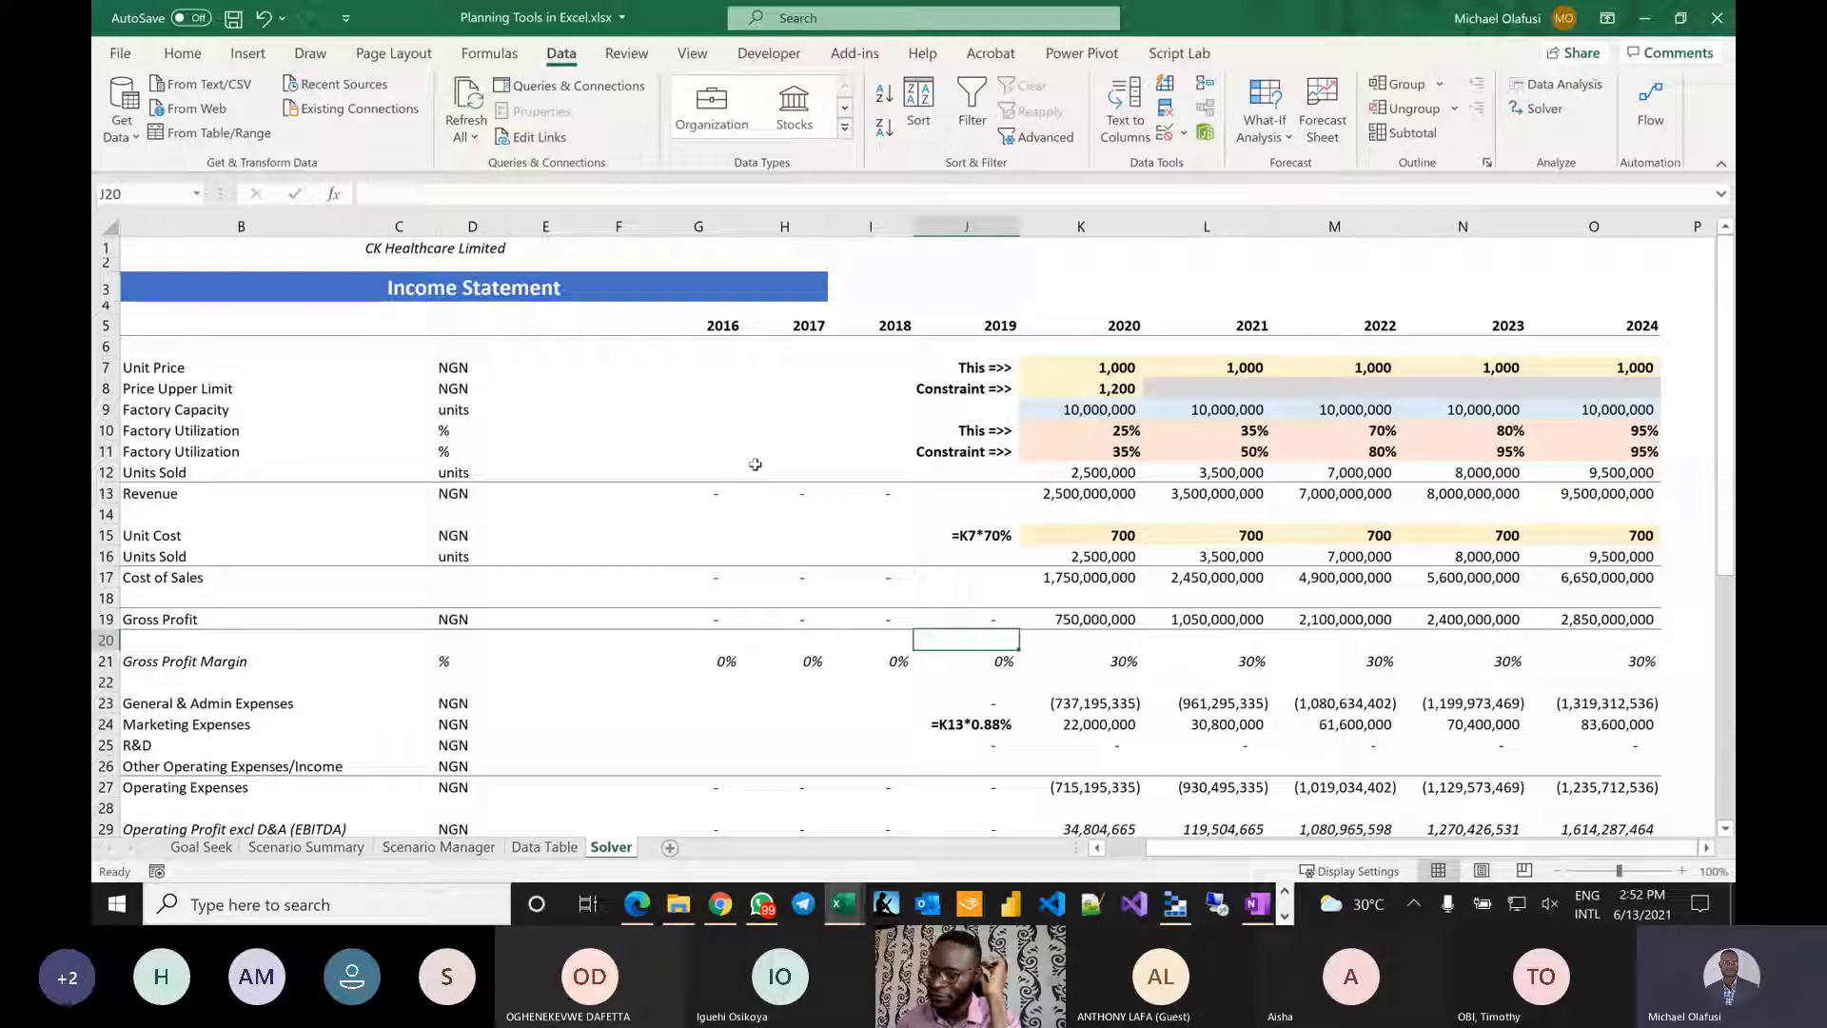
# Examine the Price Upper Limit row and its 2020 constraint cell on the Solver sheet's income statement.
pyautogui.click(757, 471)
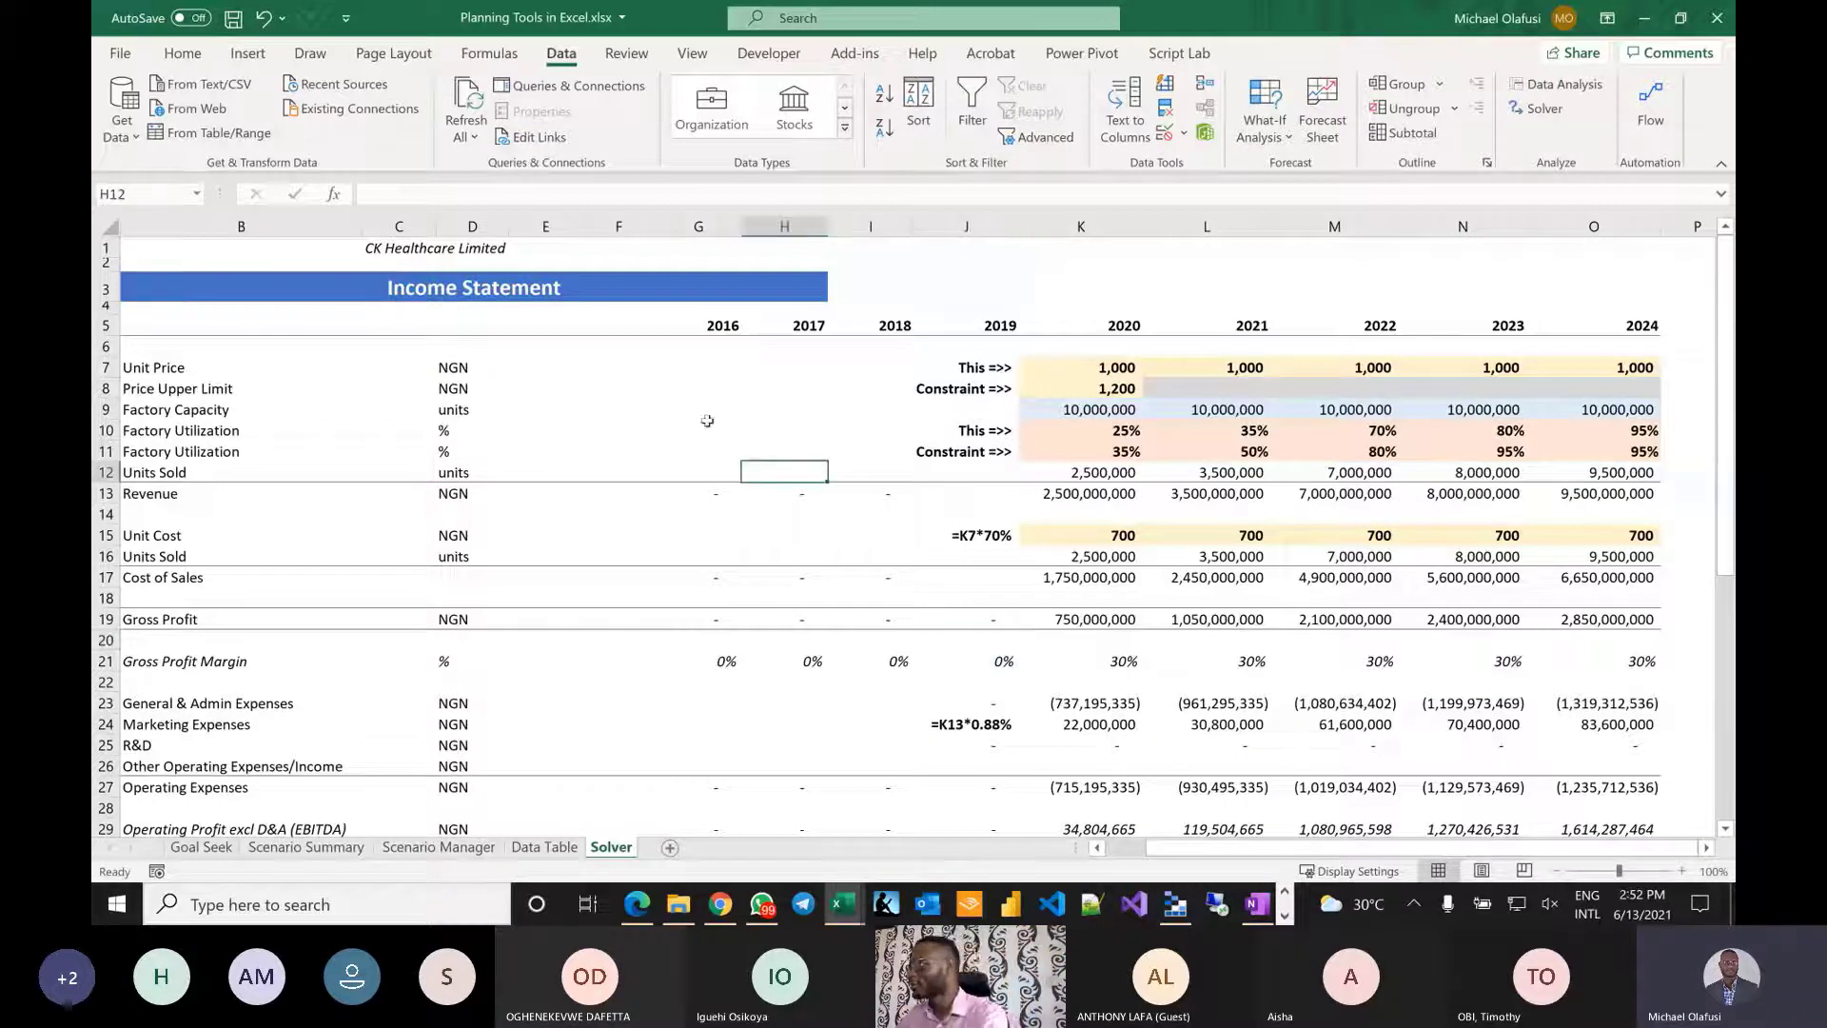
pyautogui.scroll(2, 706, 421)
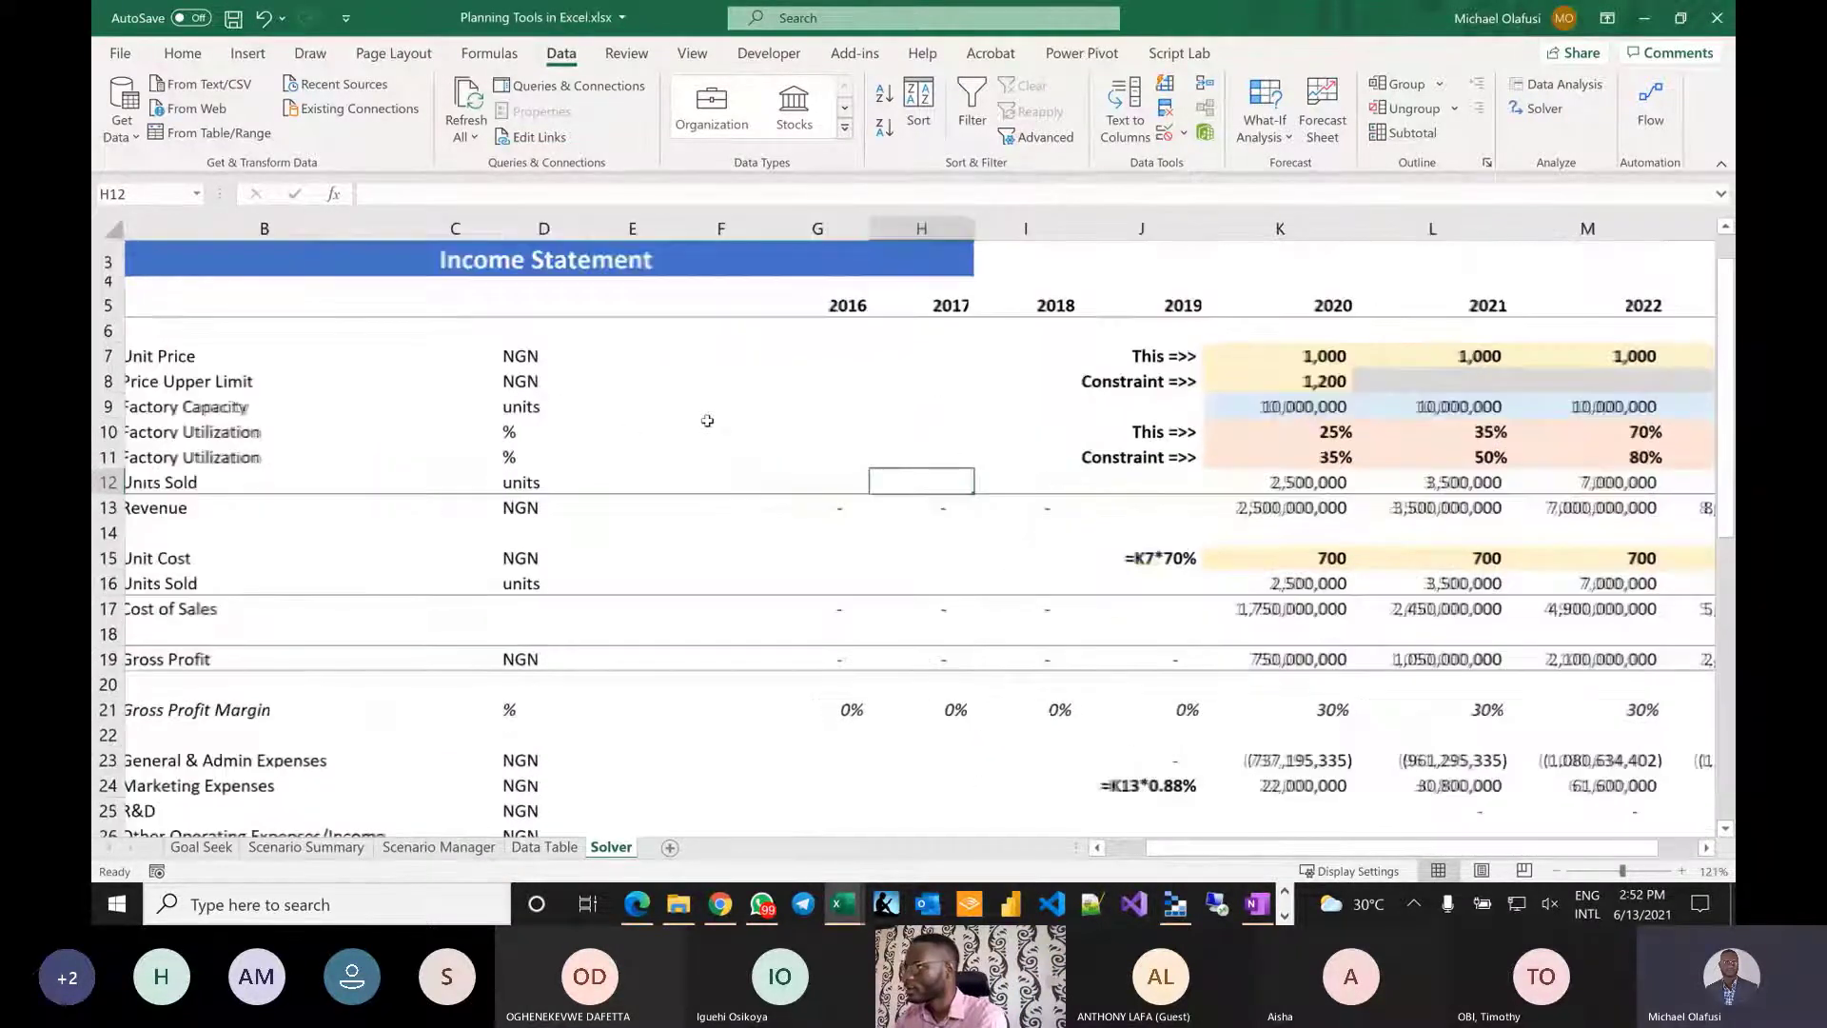
pyautogui.hotkey('alt', 'Tab')
pyautogui.hotkey('alt', 'Tab')
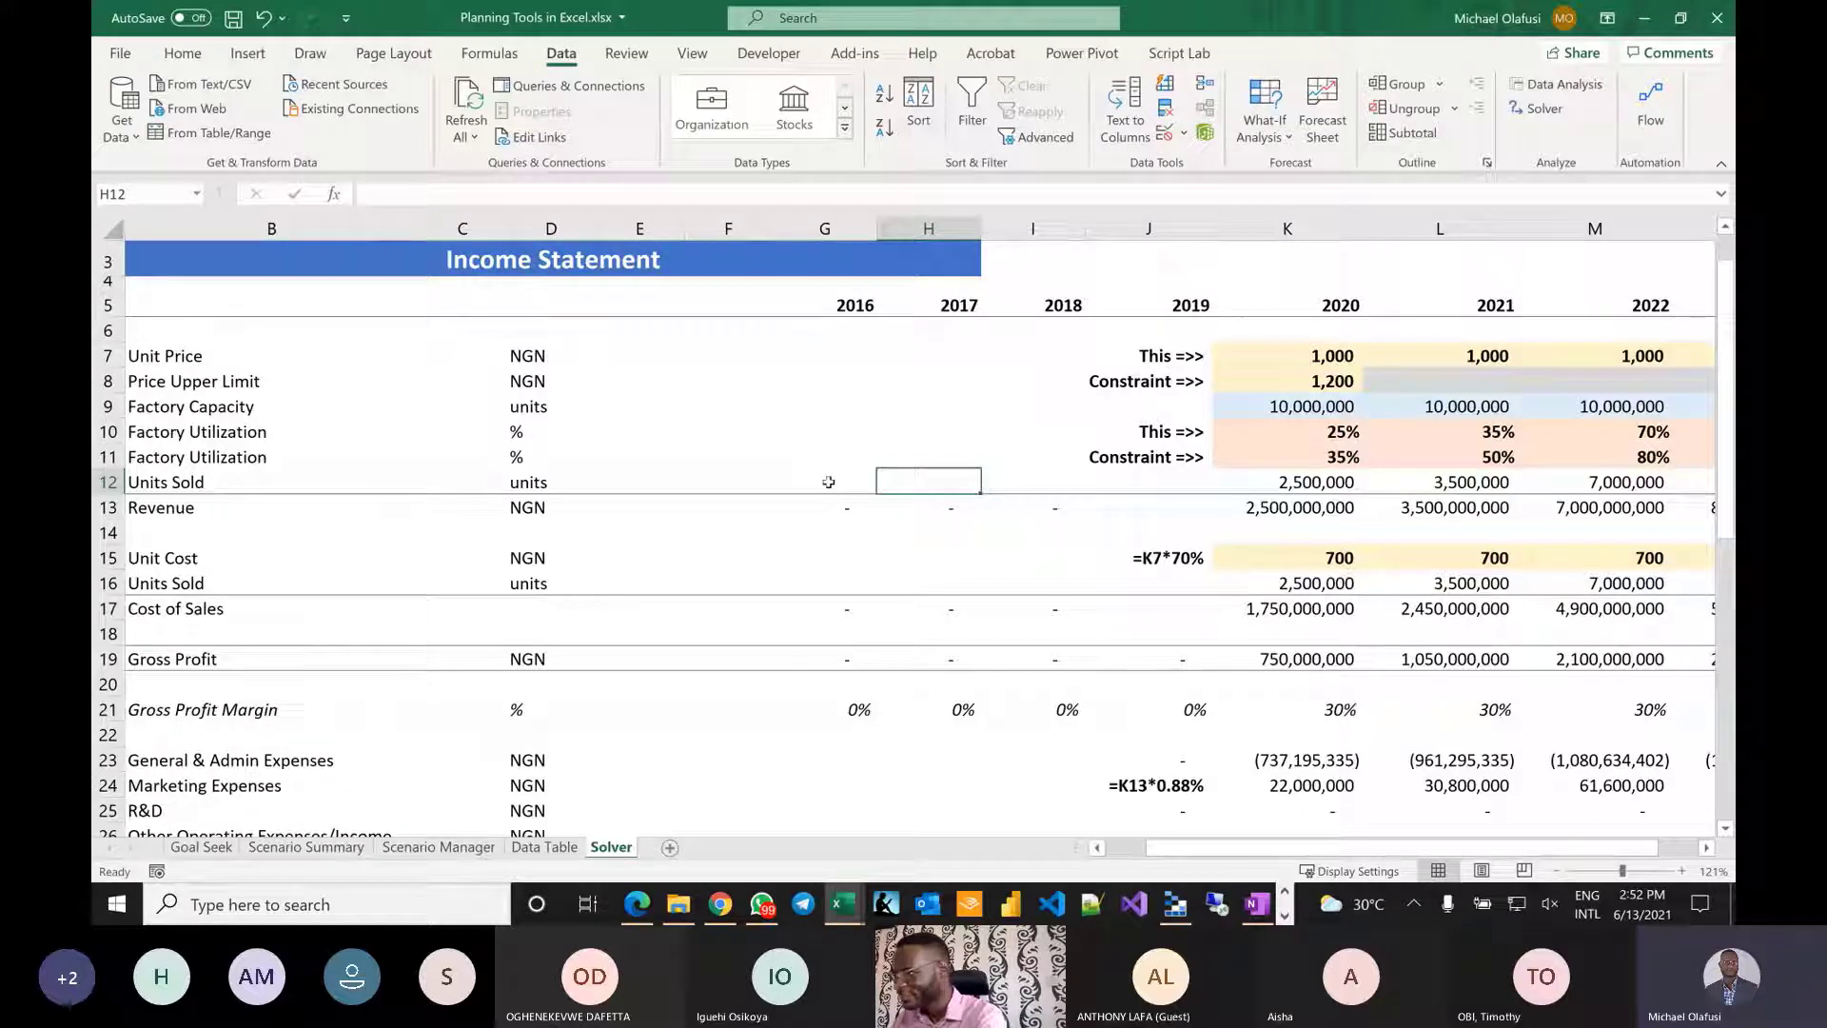
pyautogui.hscroll(-1, 656, 443)
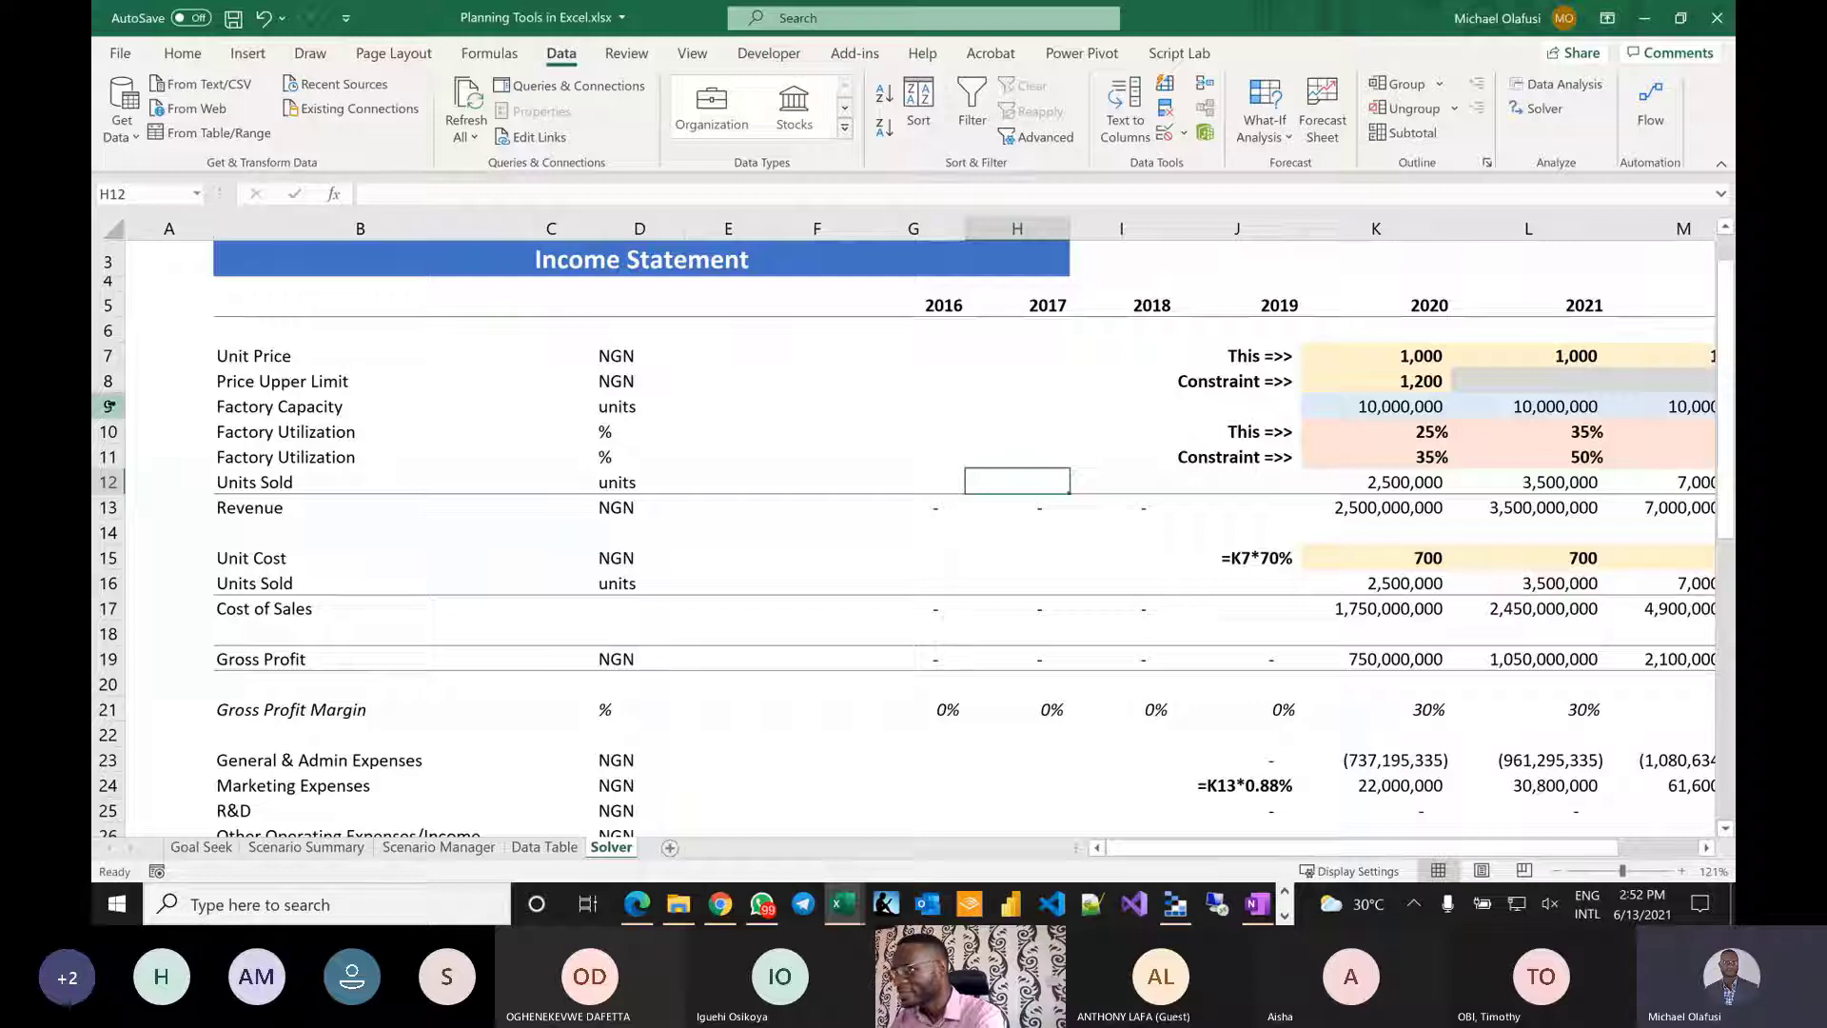
pyautogui.click(104, 381)
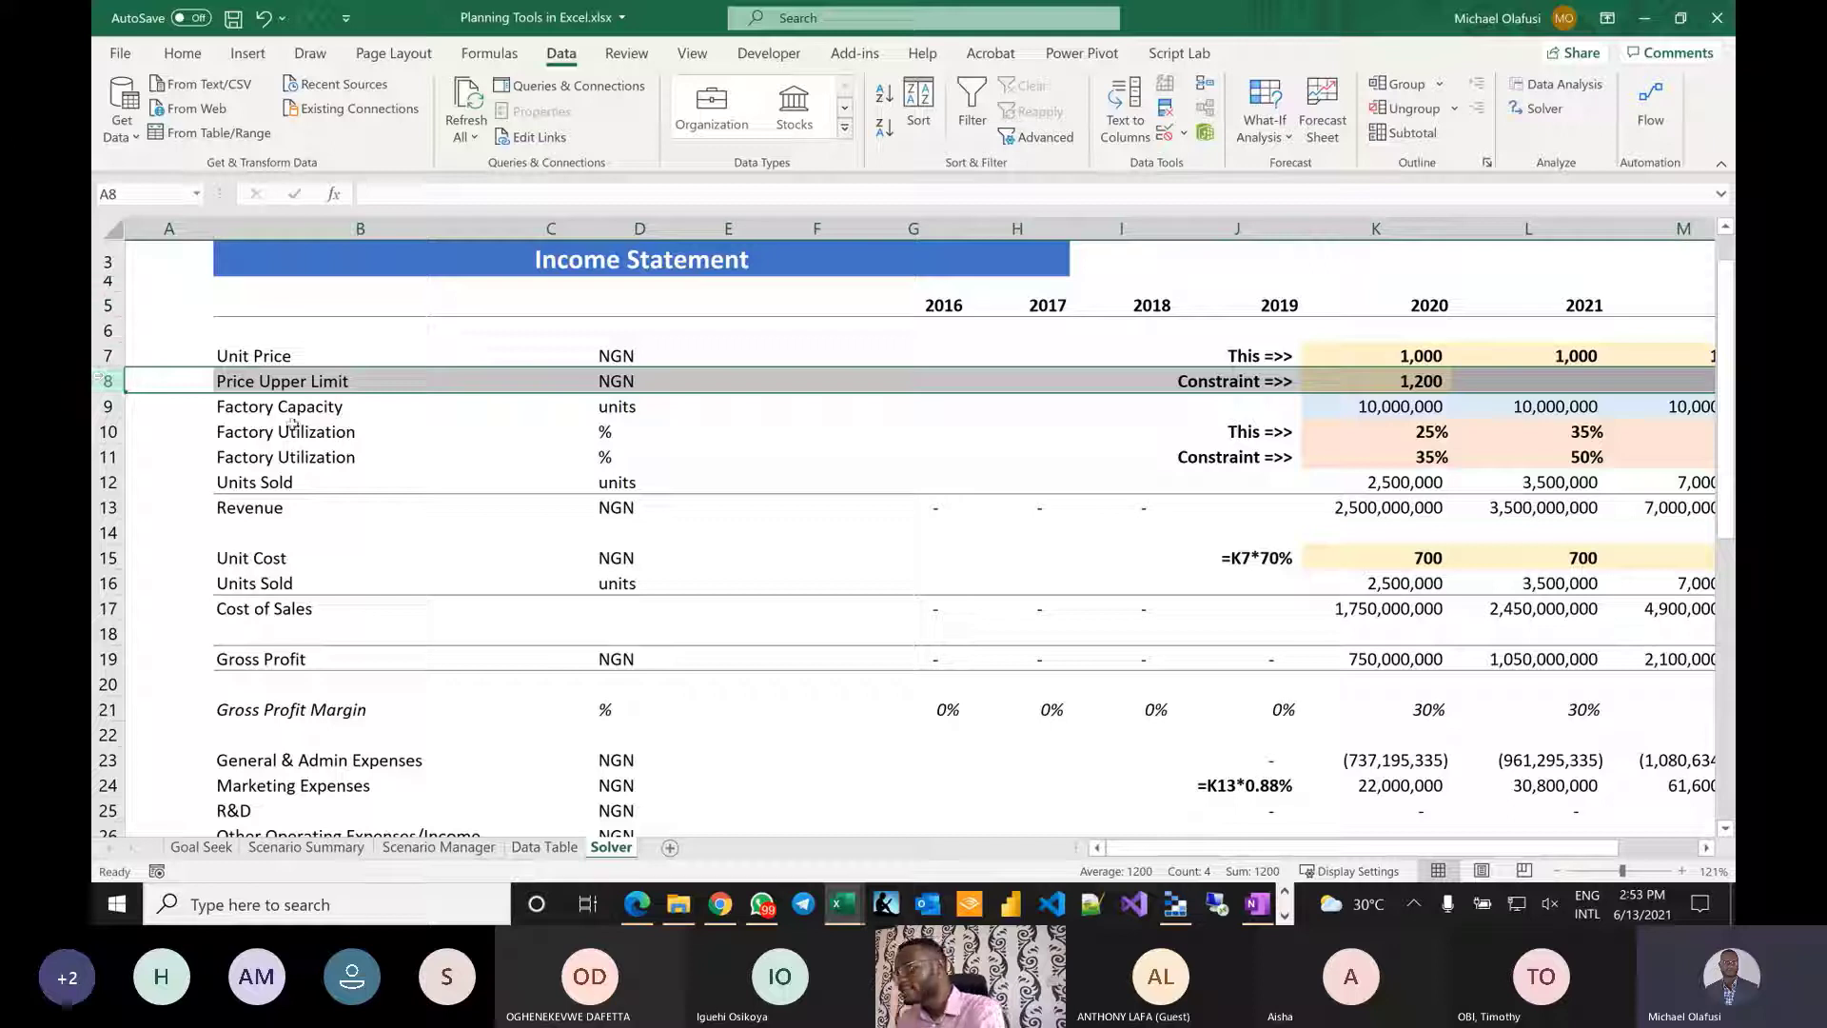
pyautogui.click(1404, 380)
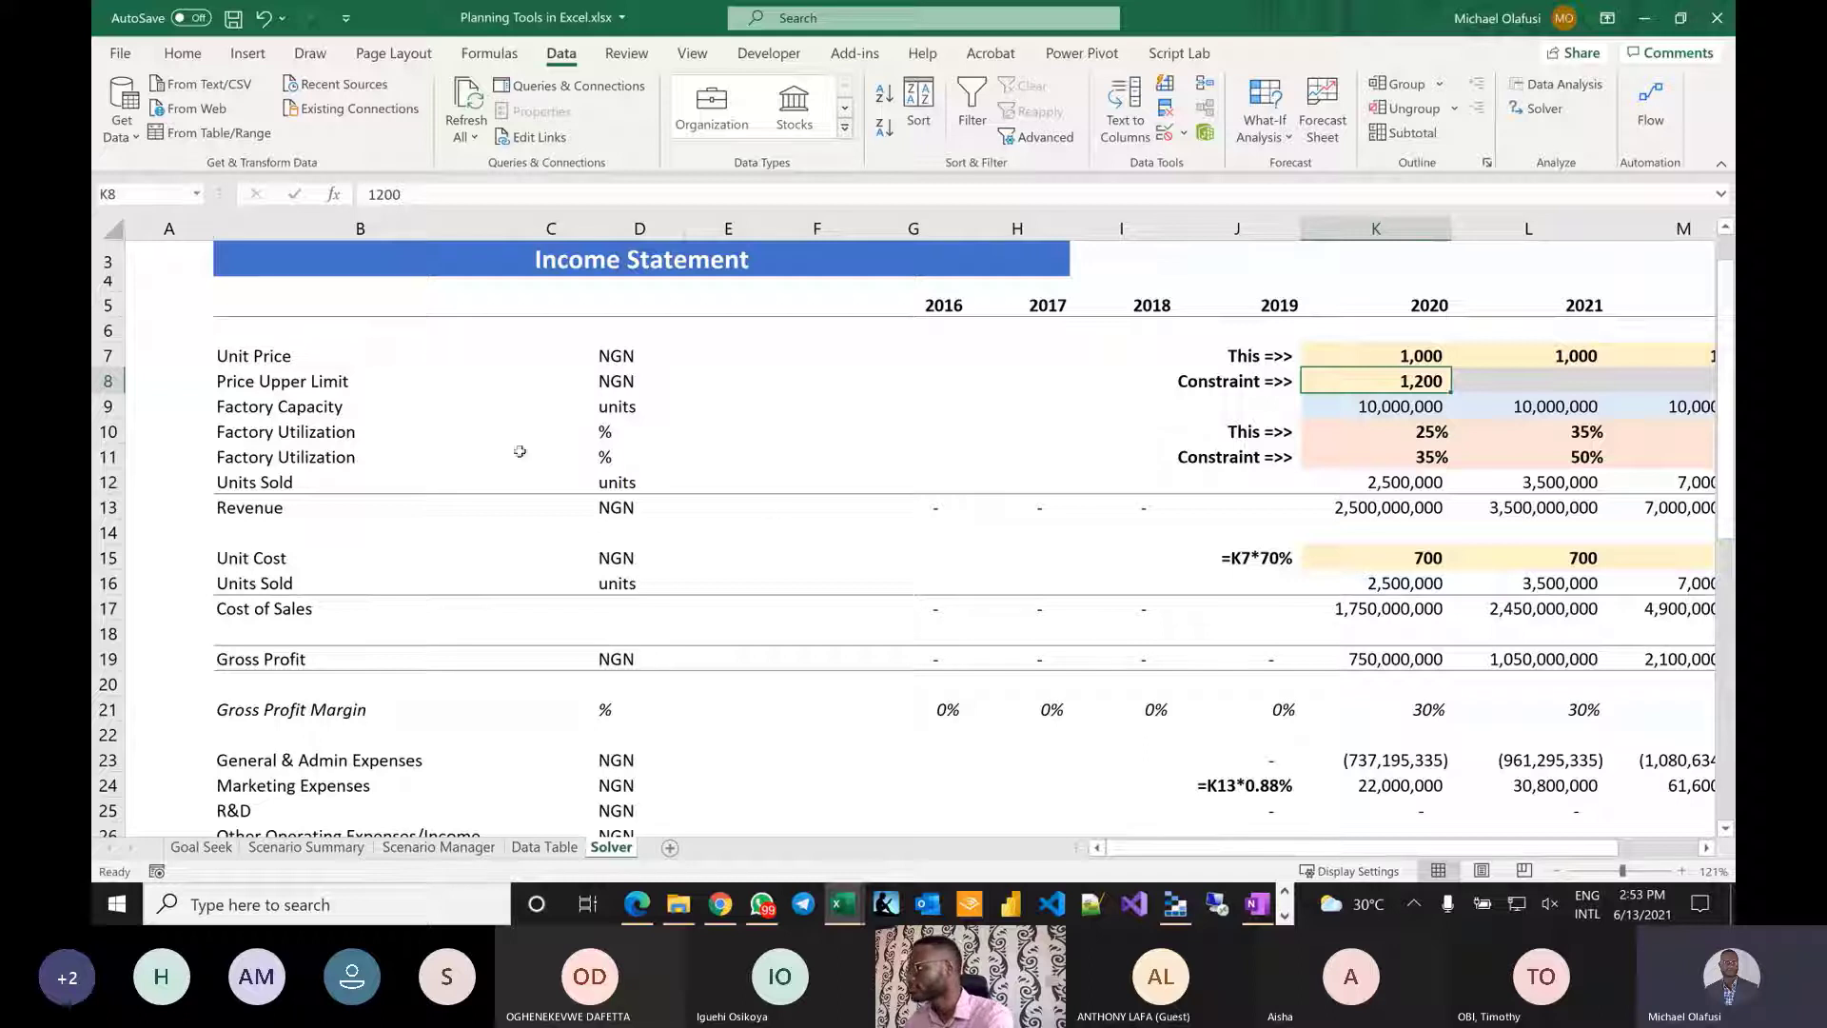
# Compare the 2020 unit price and factory utilization inputs with their constraint cells, including the 2021 utilization limit.
pyautogui.click(107, 457)
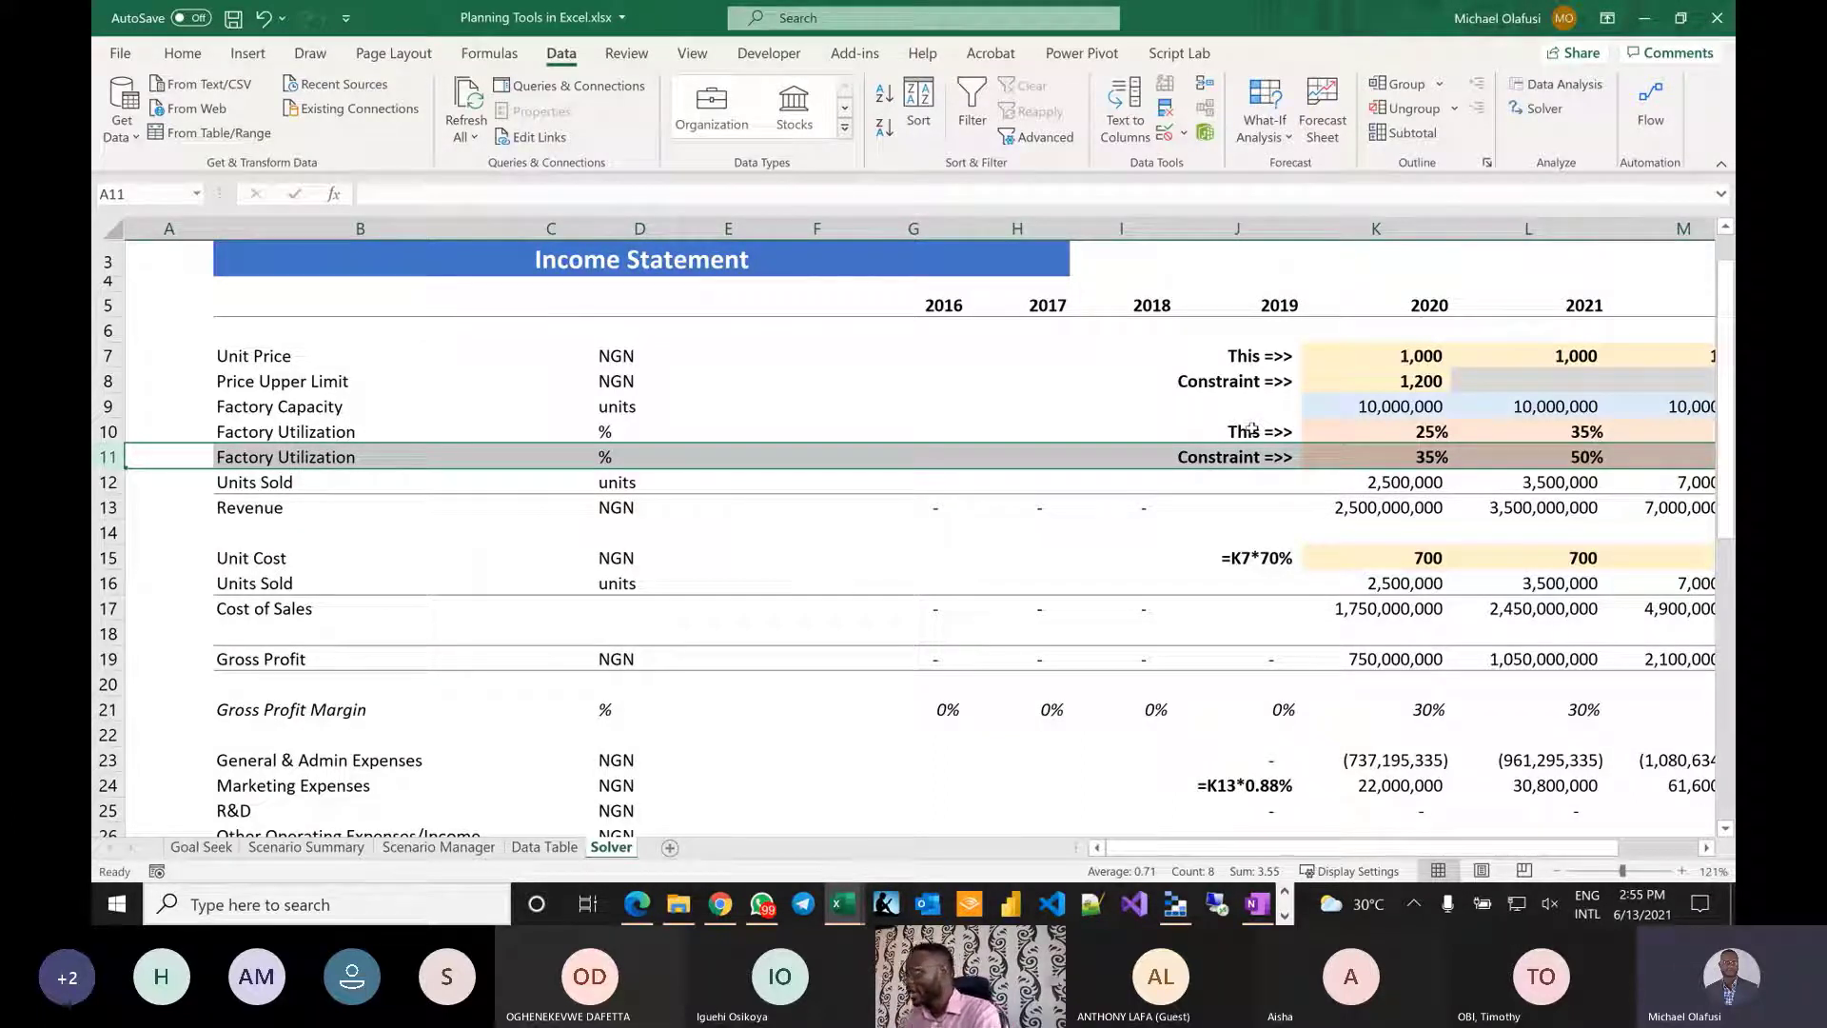
pyautogui.click(1407, 359)
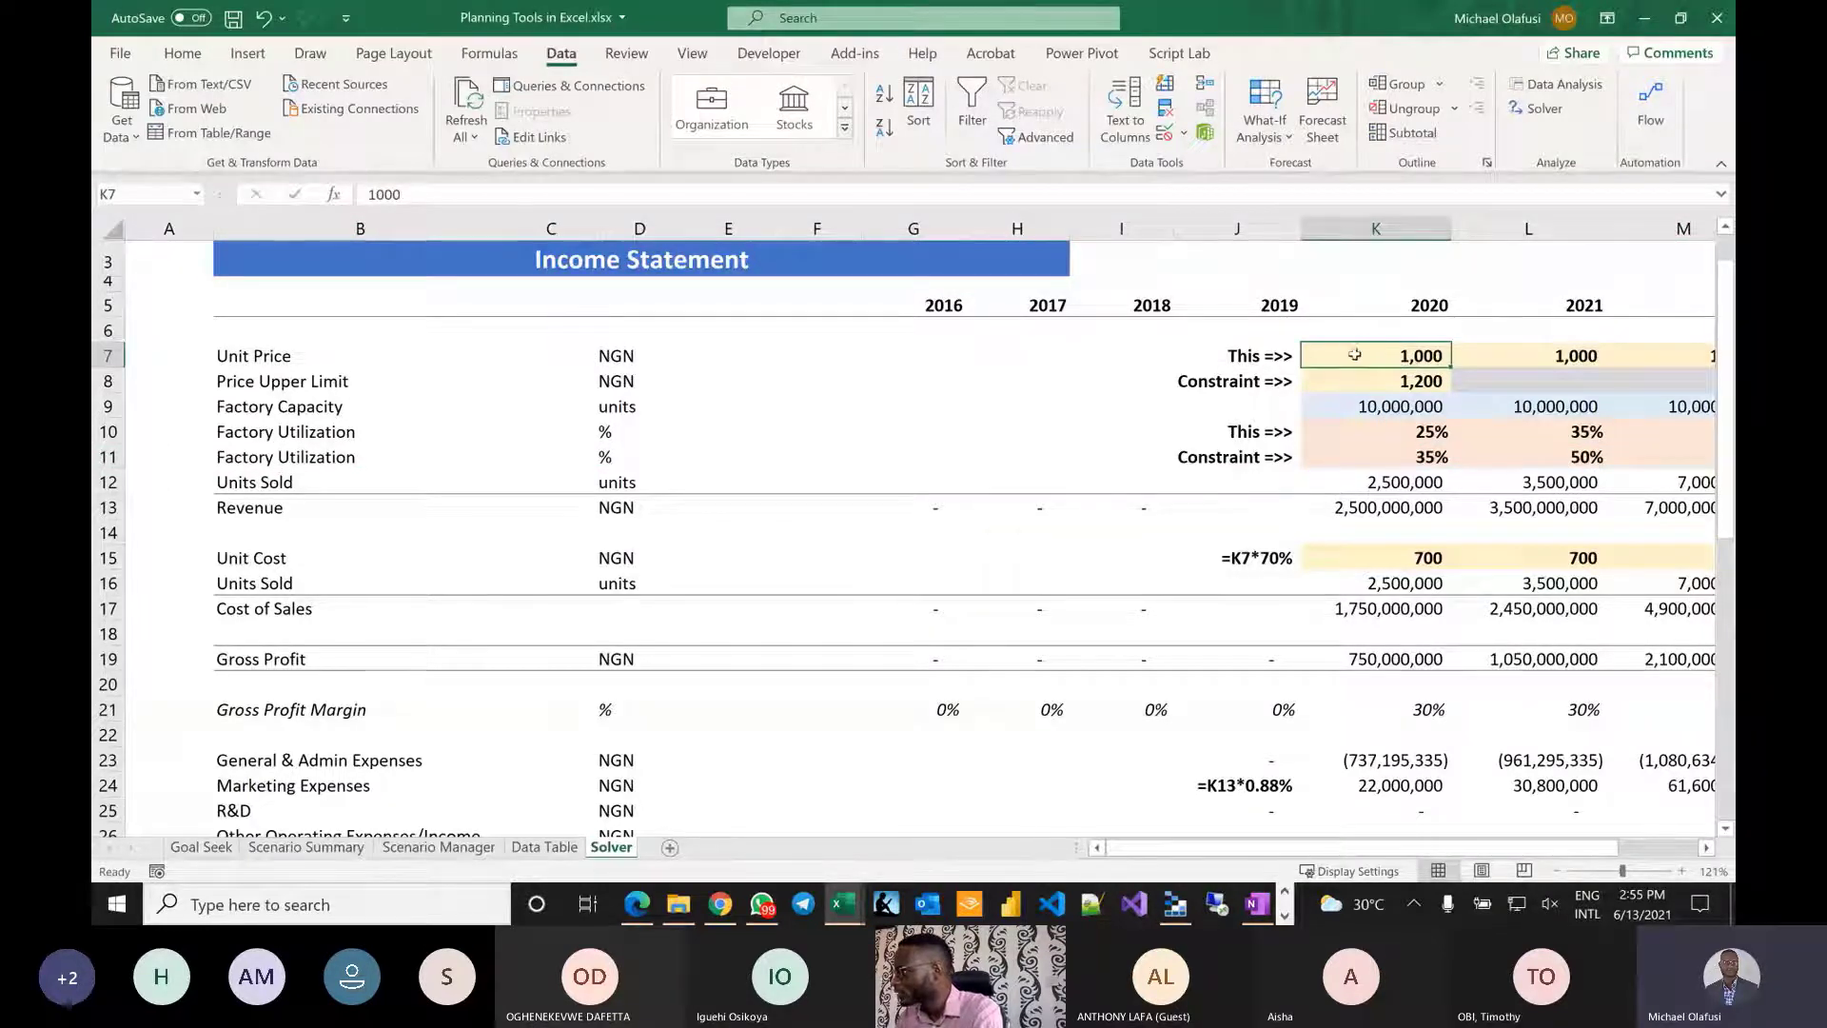
pyautogui.click(1403, 434)
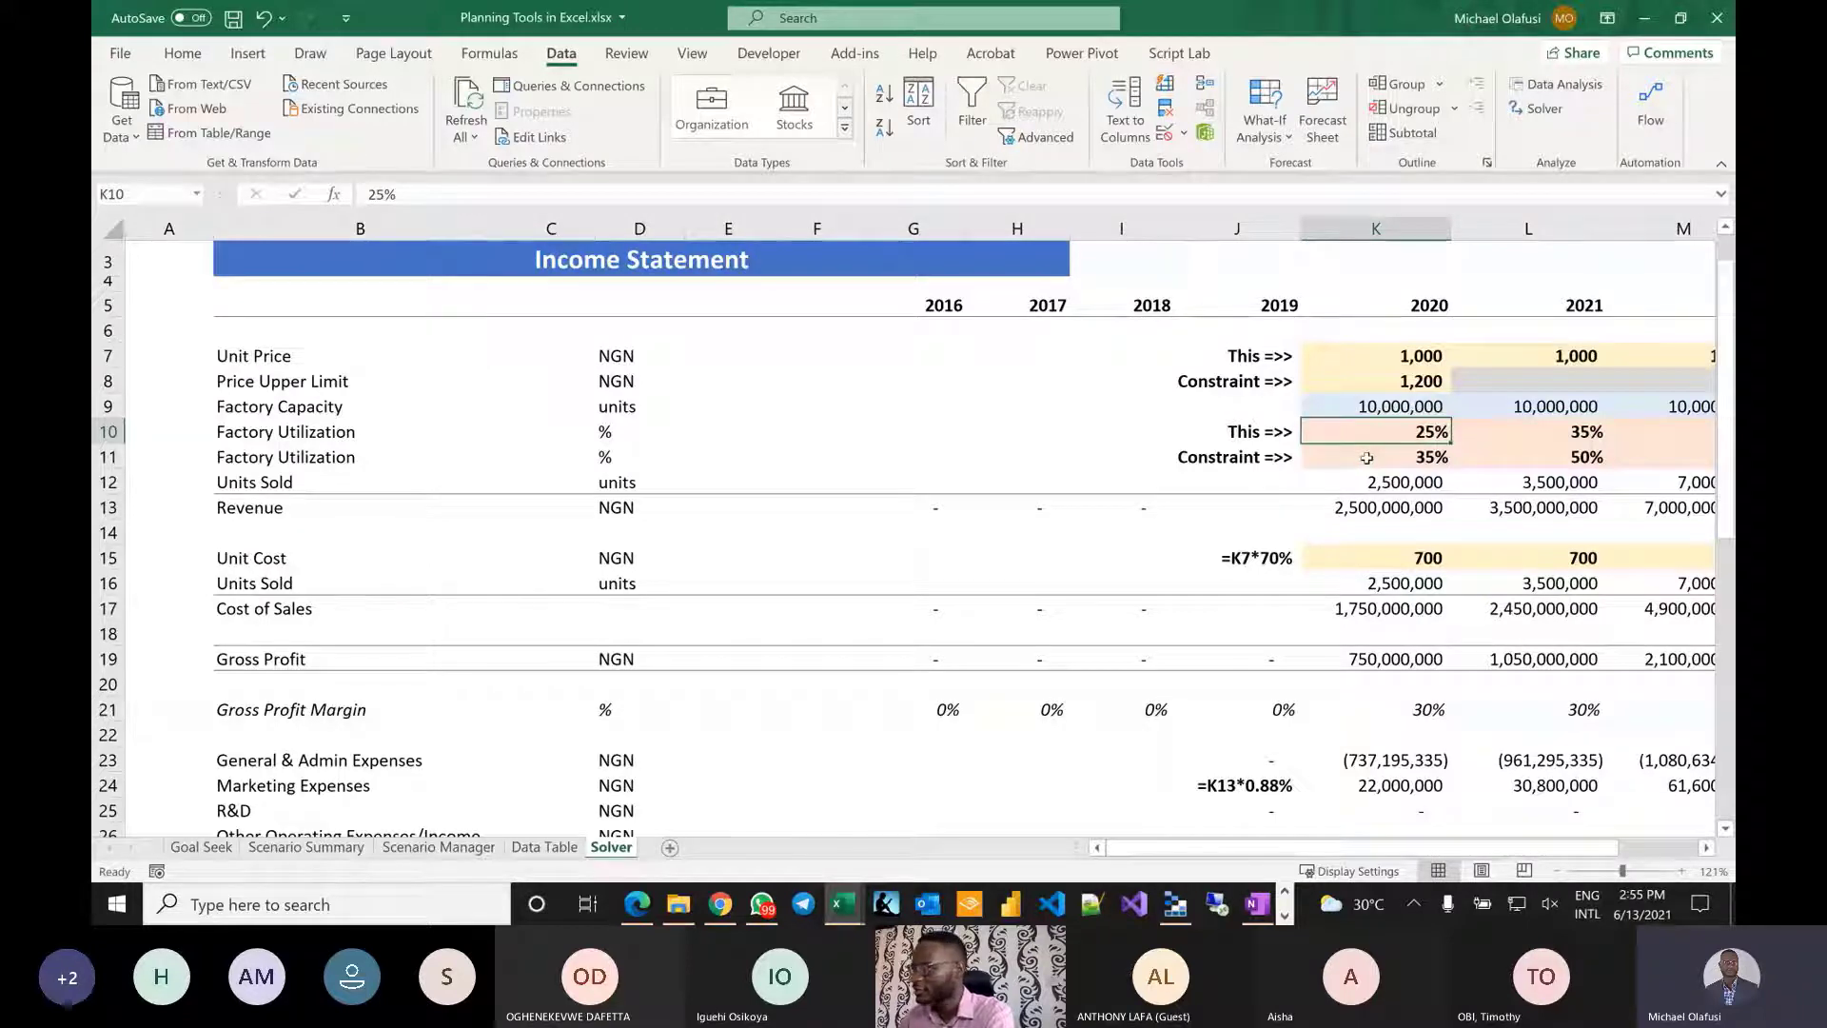
pyautogui.click(1389, 380)
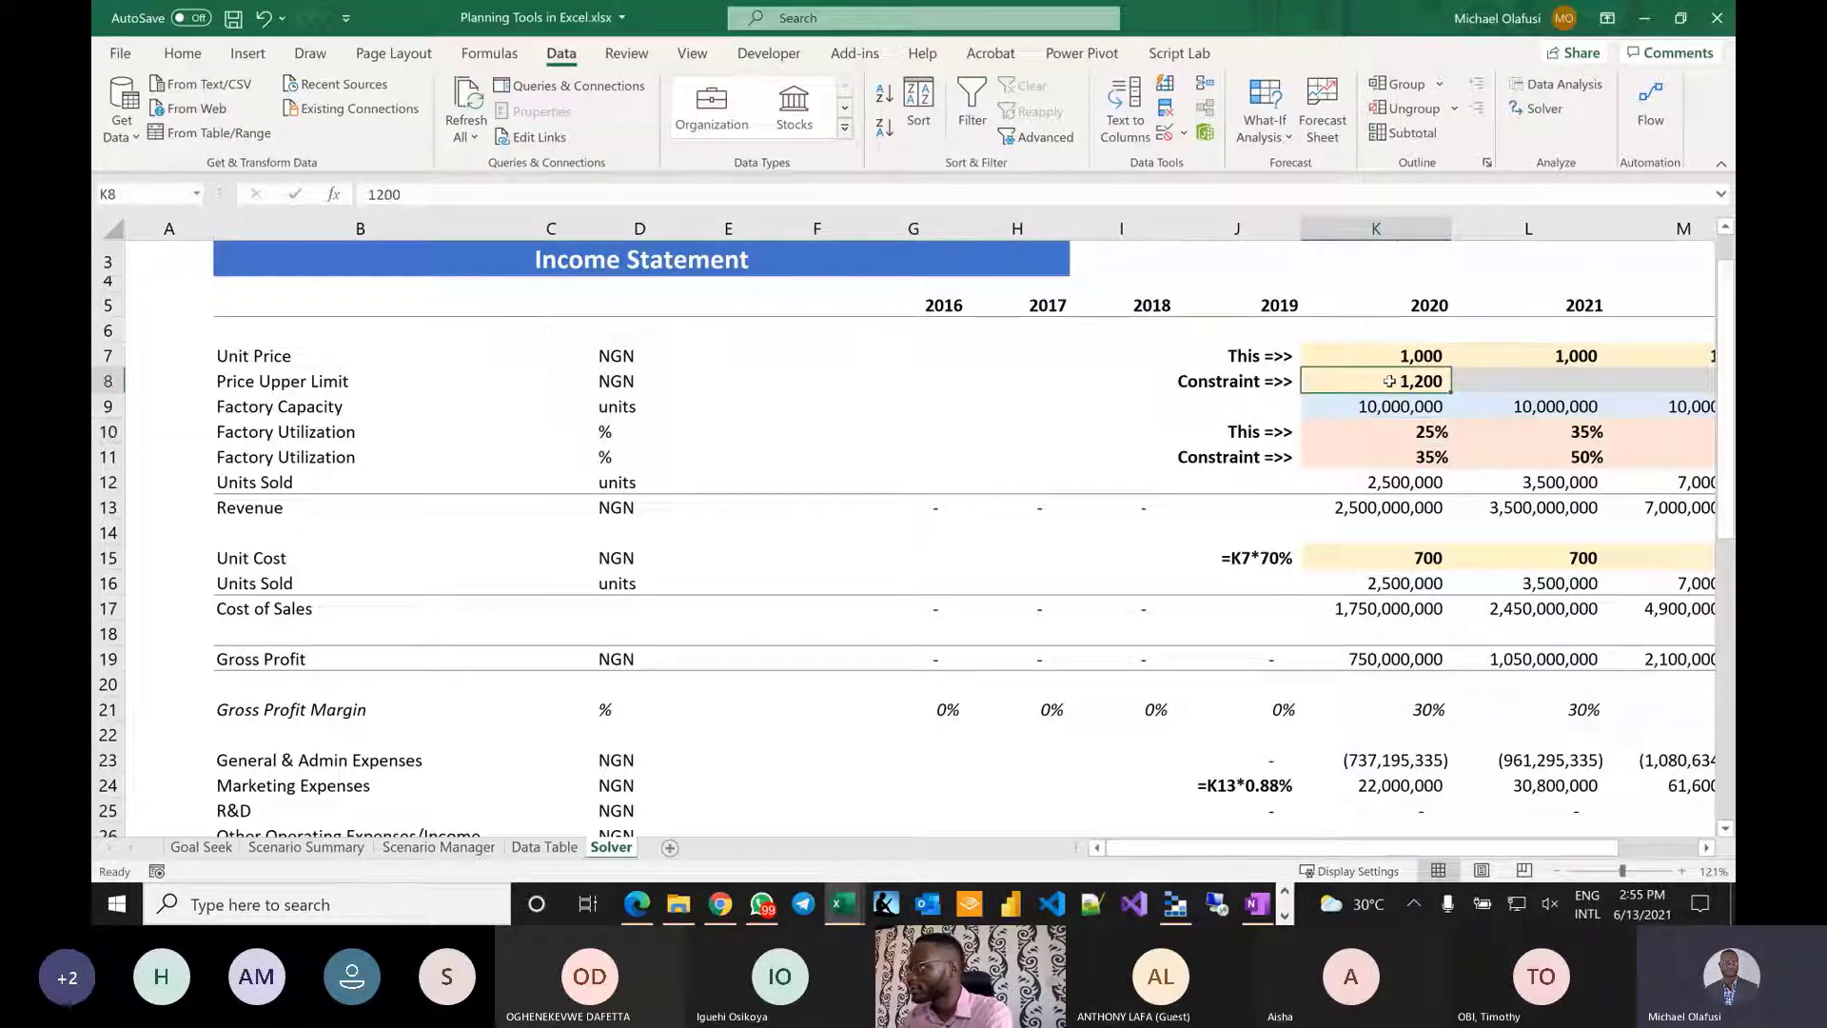
pyautogui.click(1380, 460)
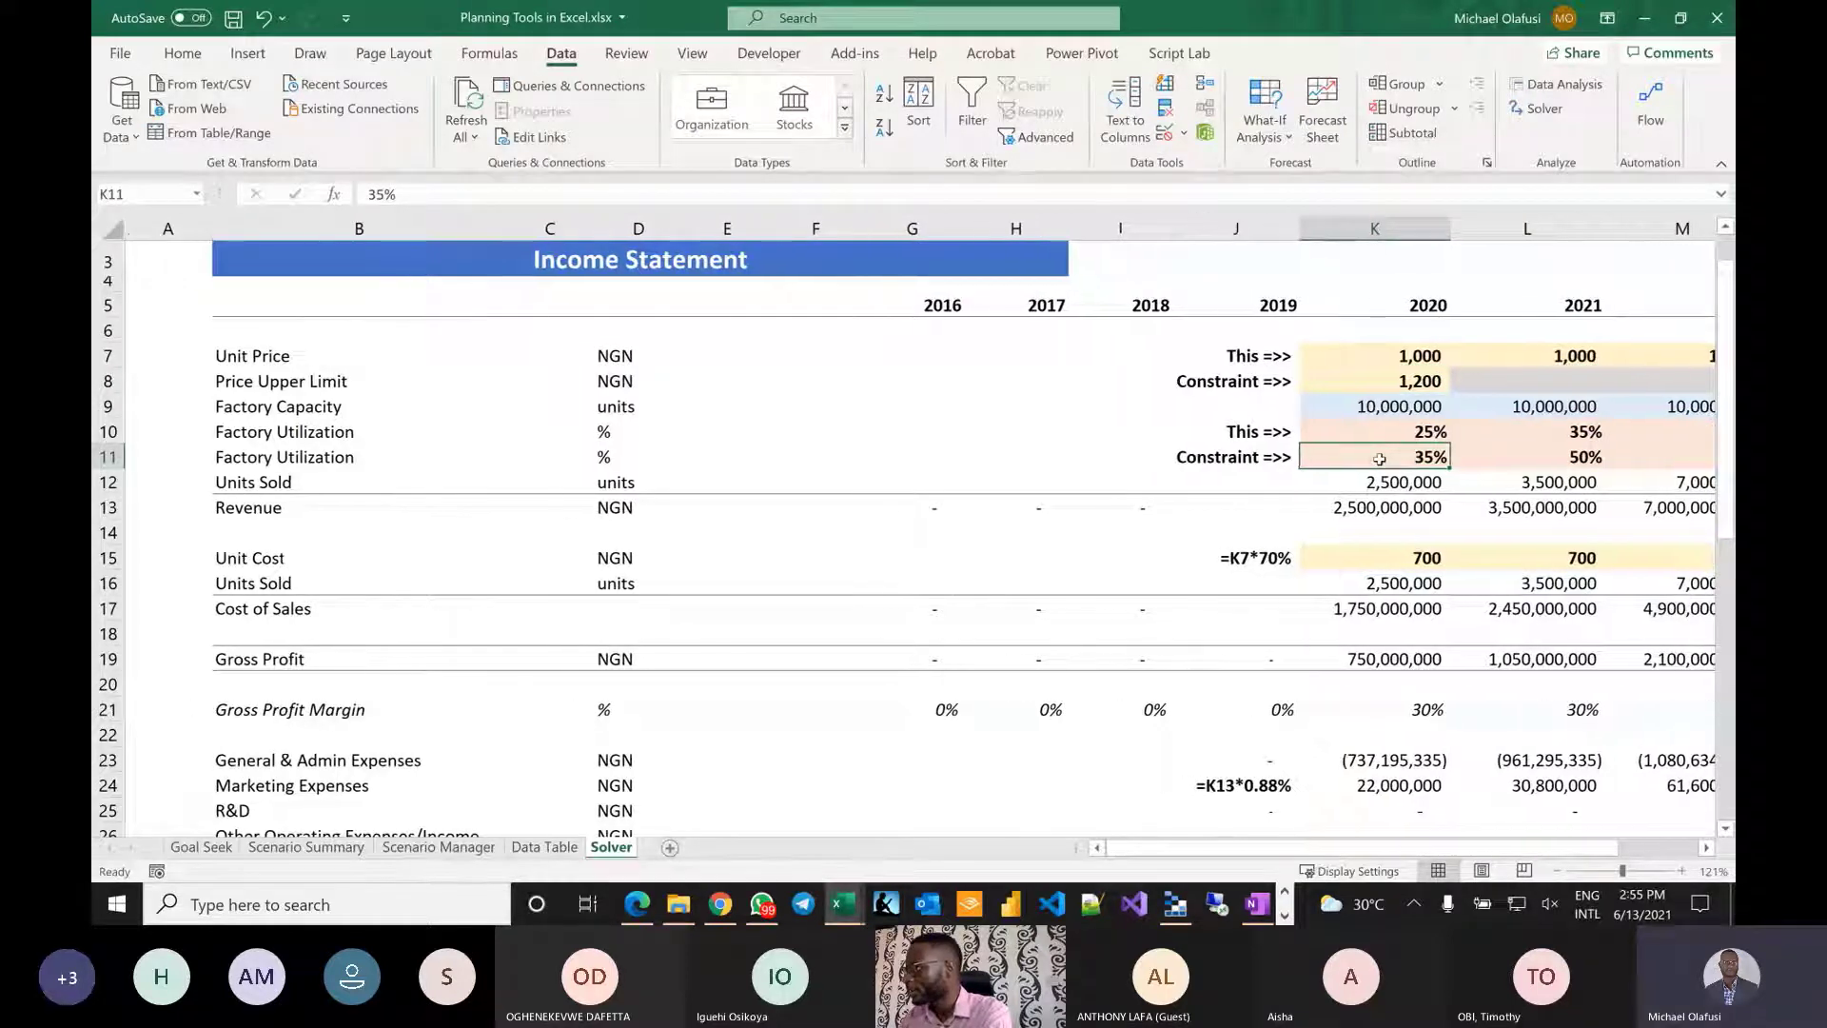
pyautogui.hscroll(1, 1380, 460)
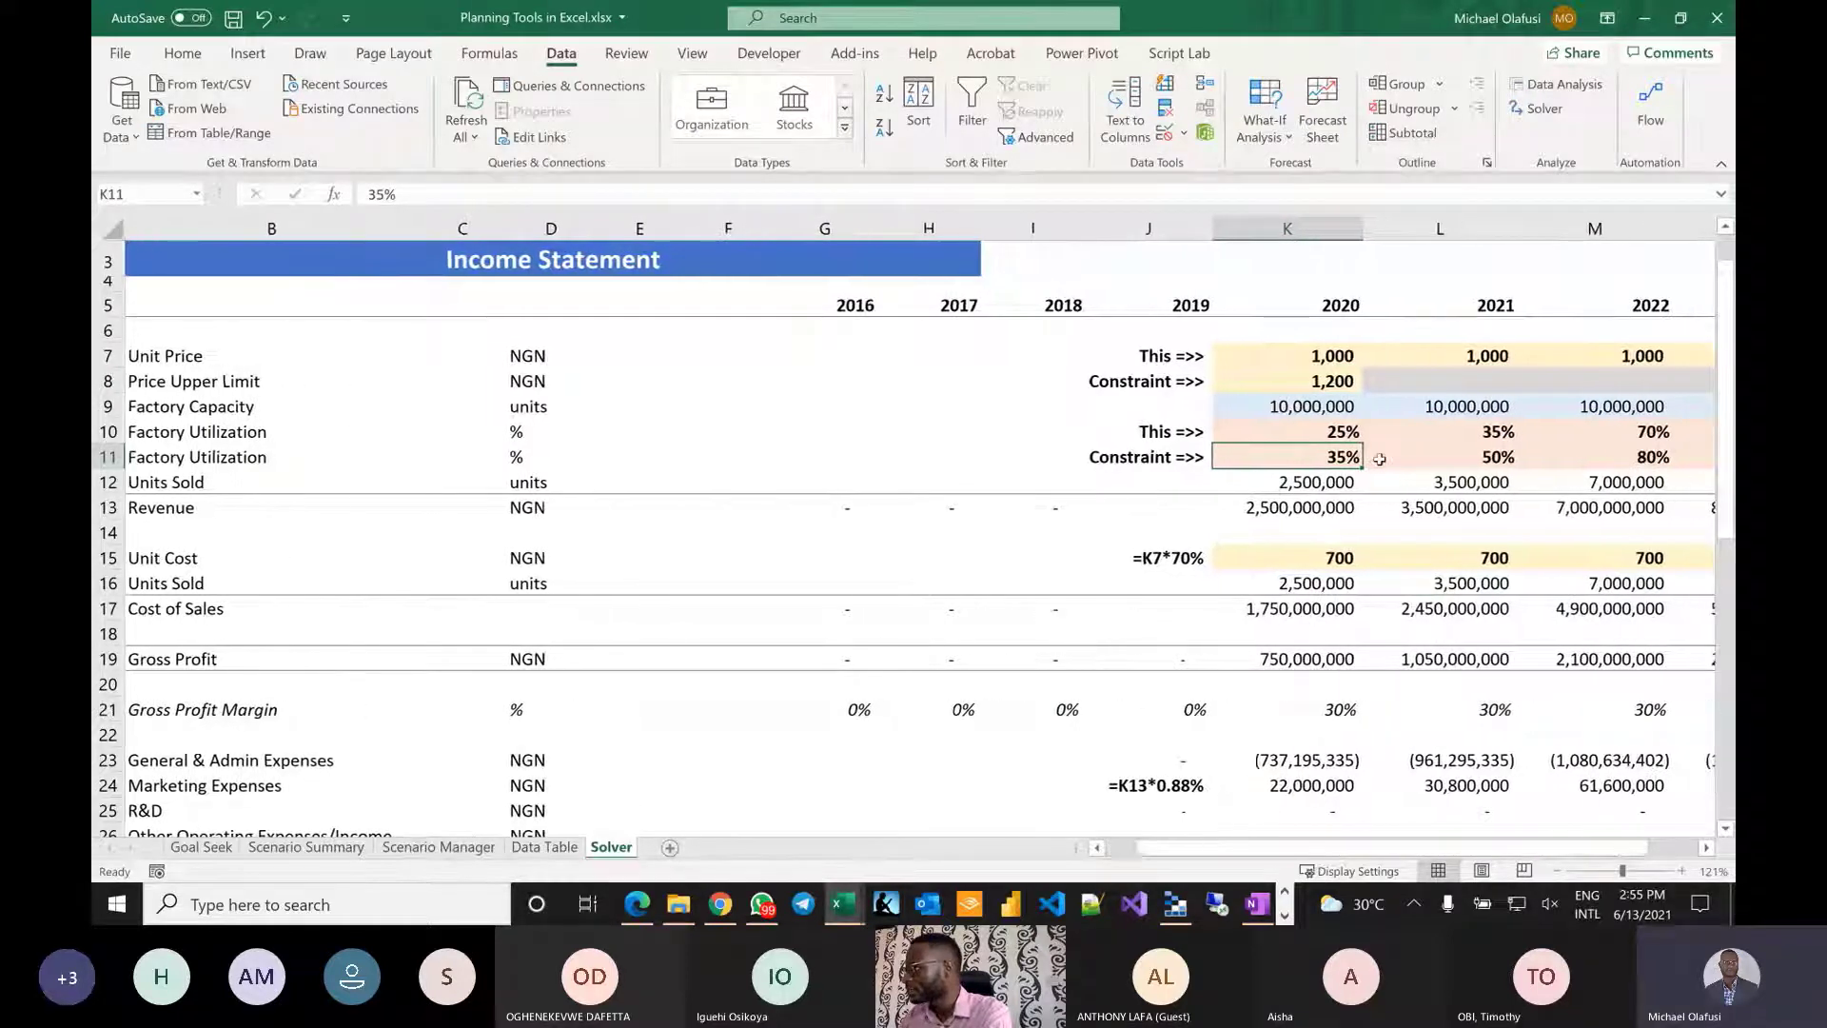
pyautogui.click(1466, 464)
pyautogui.hscroll(-1, 1466, 464)
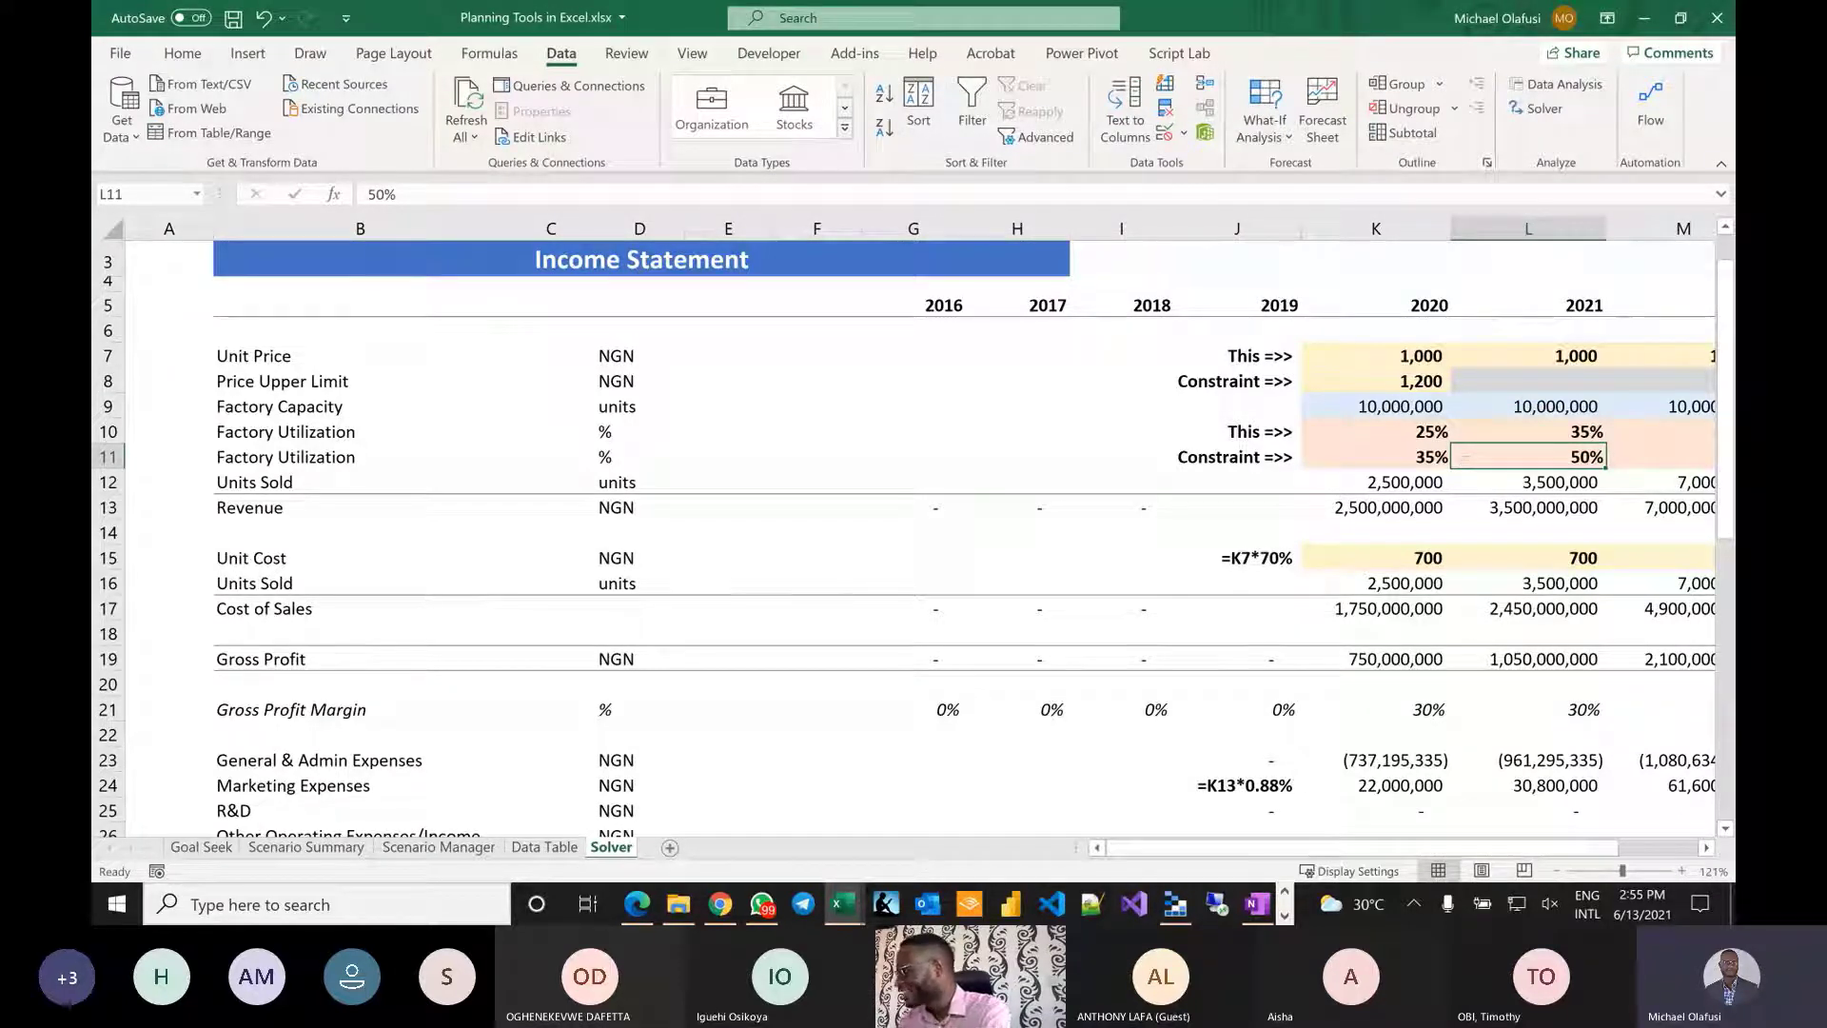
# Reset all Solver parameters to clear the objective, variable cells and constraints, and close the Solver dialog.
pyautogui.click(1538, 108)
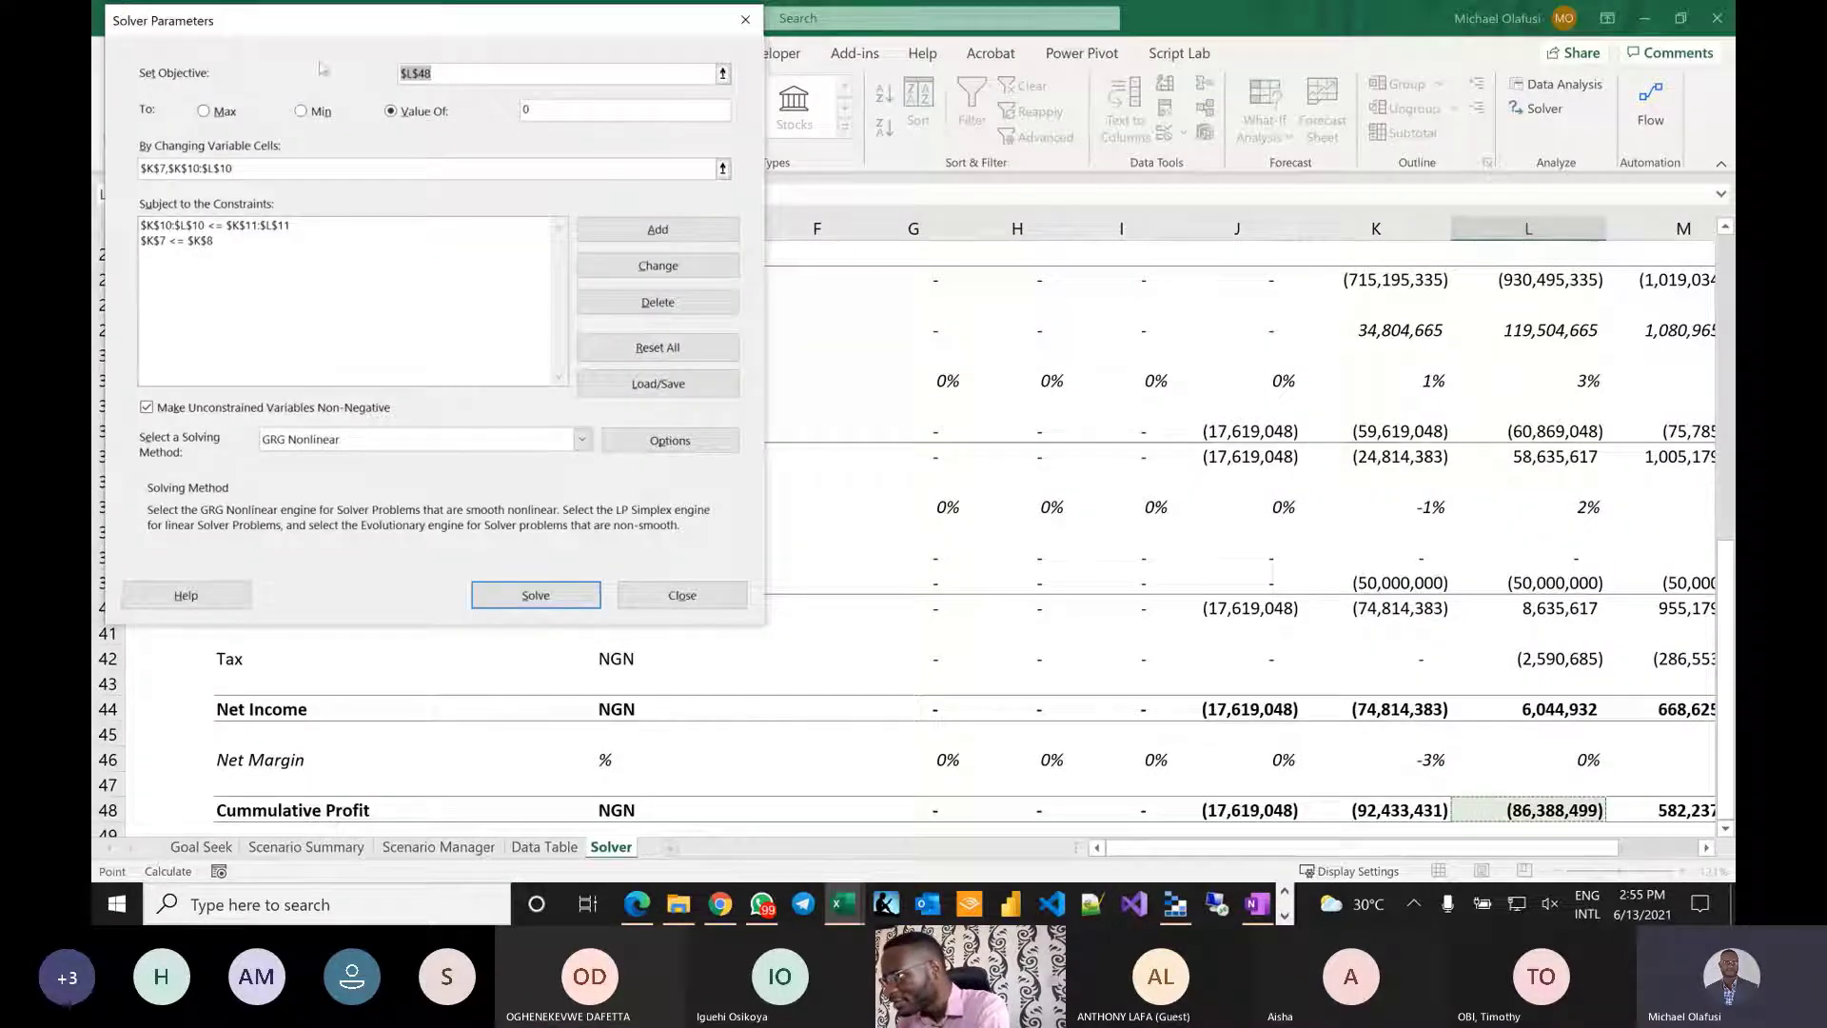
pyautogui.moveTo(365, 35); pyautogui.dragTo(640, 206)
pyautogui.press('BackSpace')
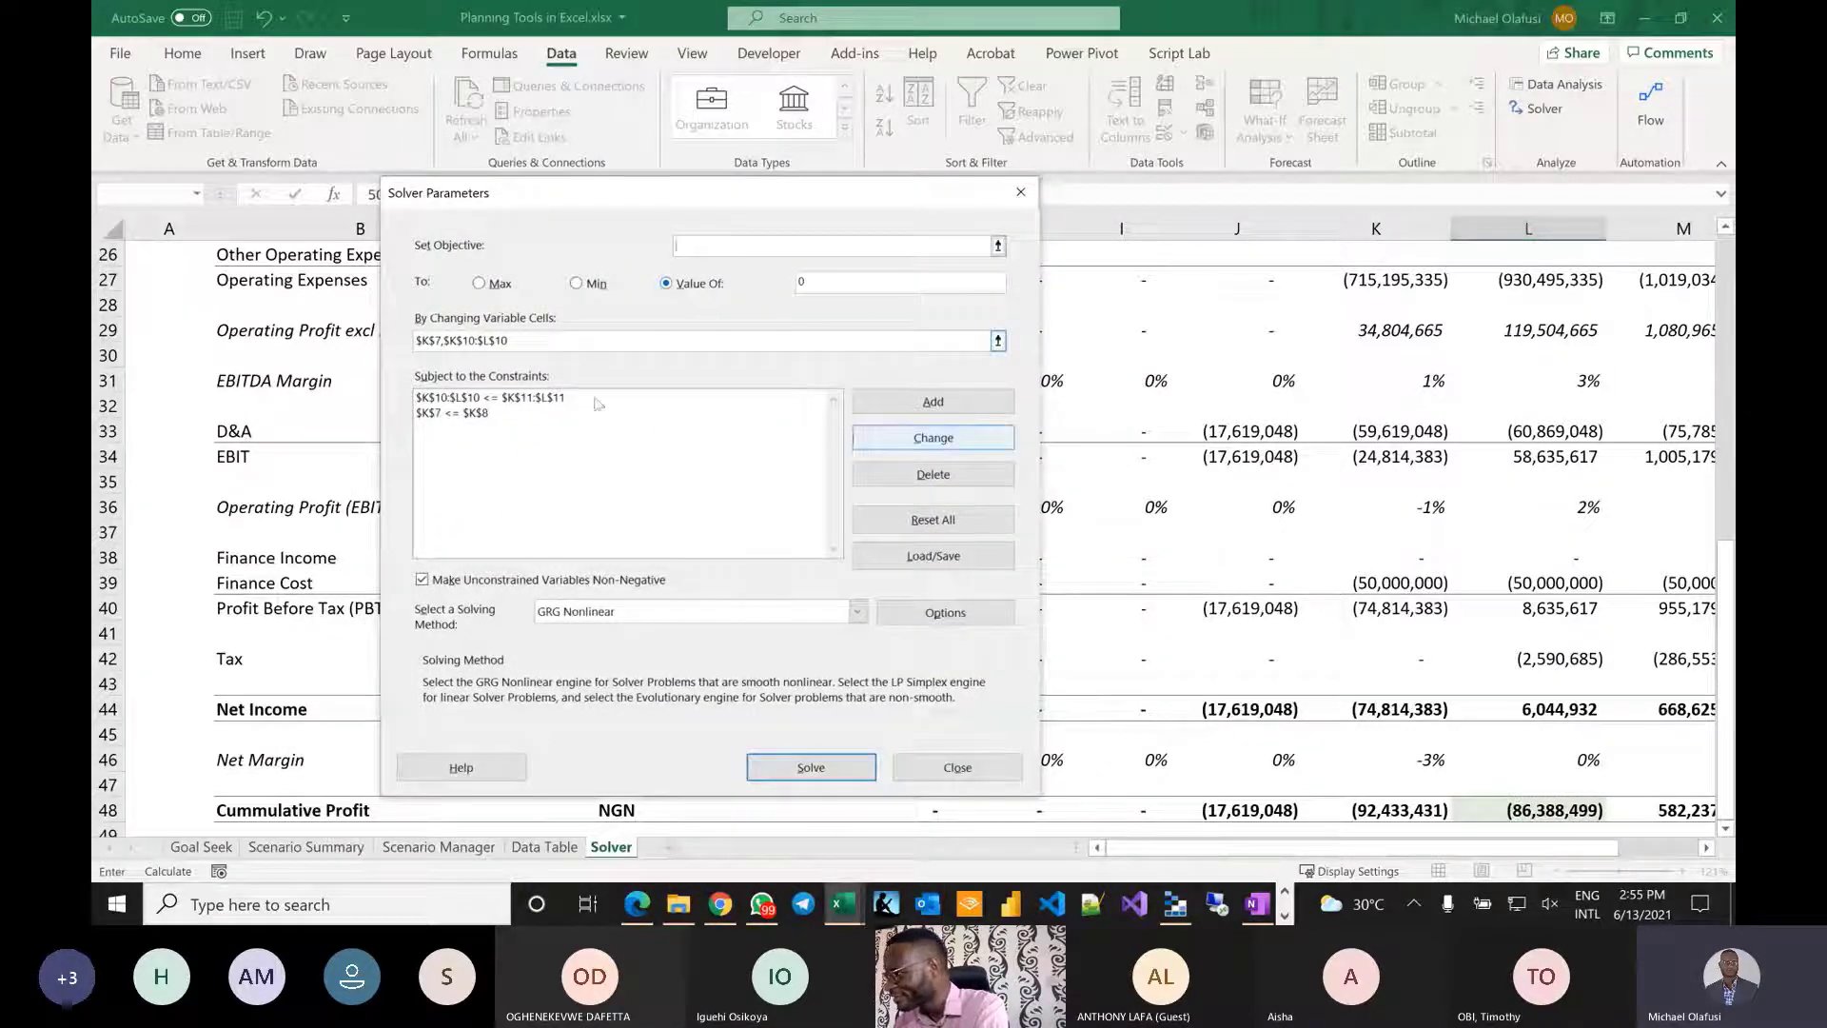
pyautogui.click(935, 526)
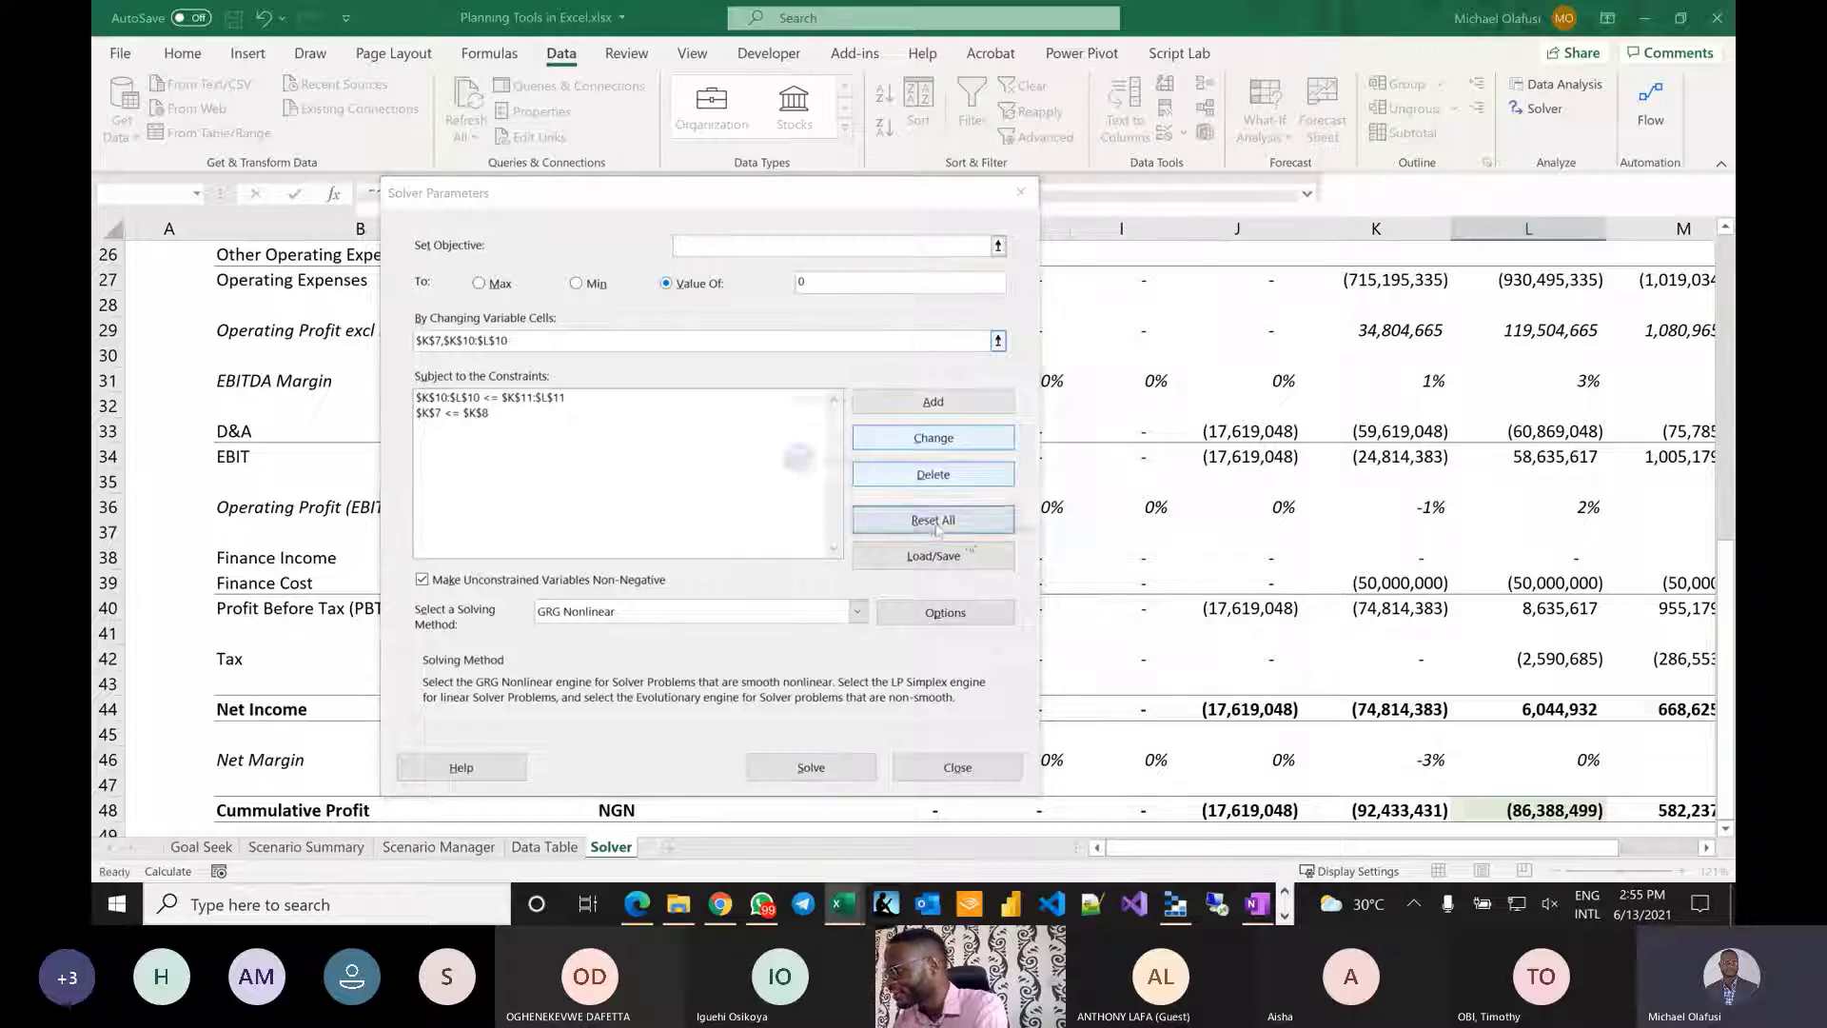
pyautogui.click(923, 536)
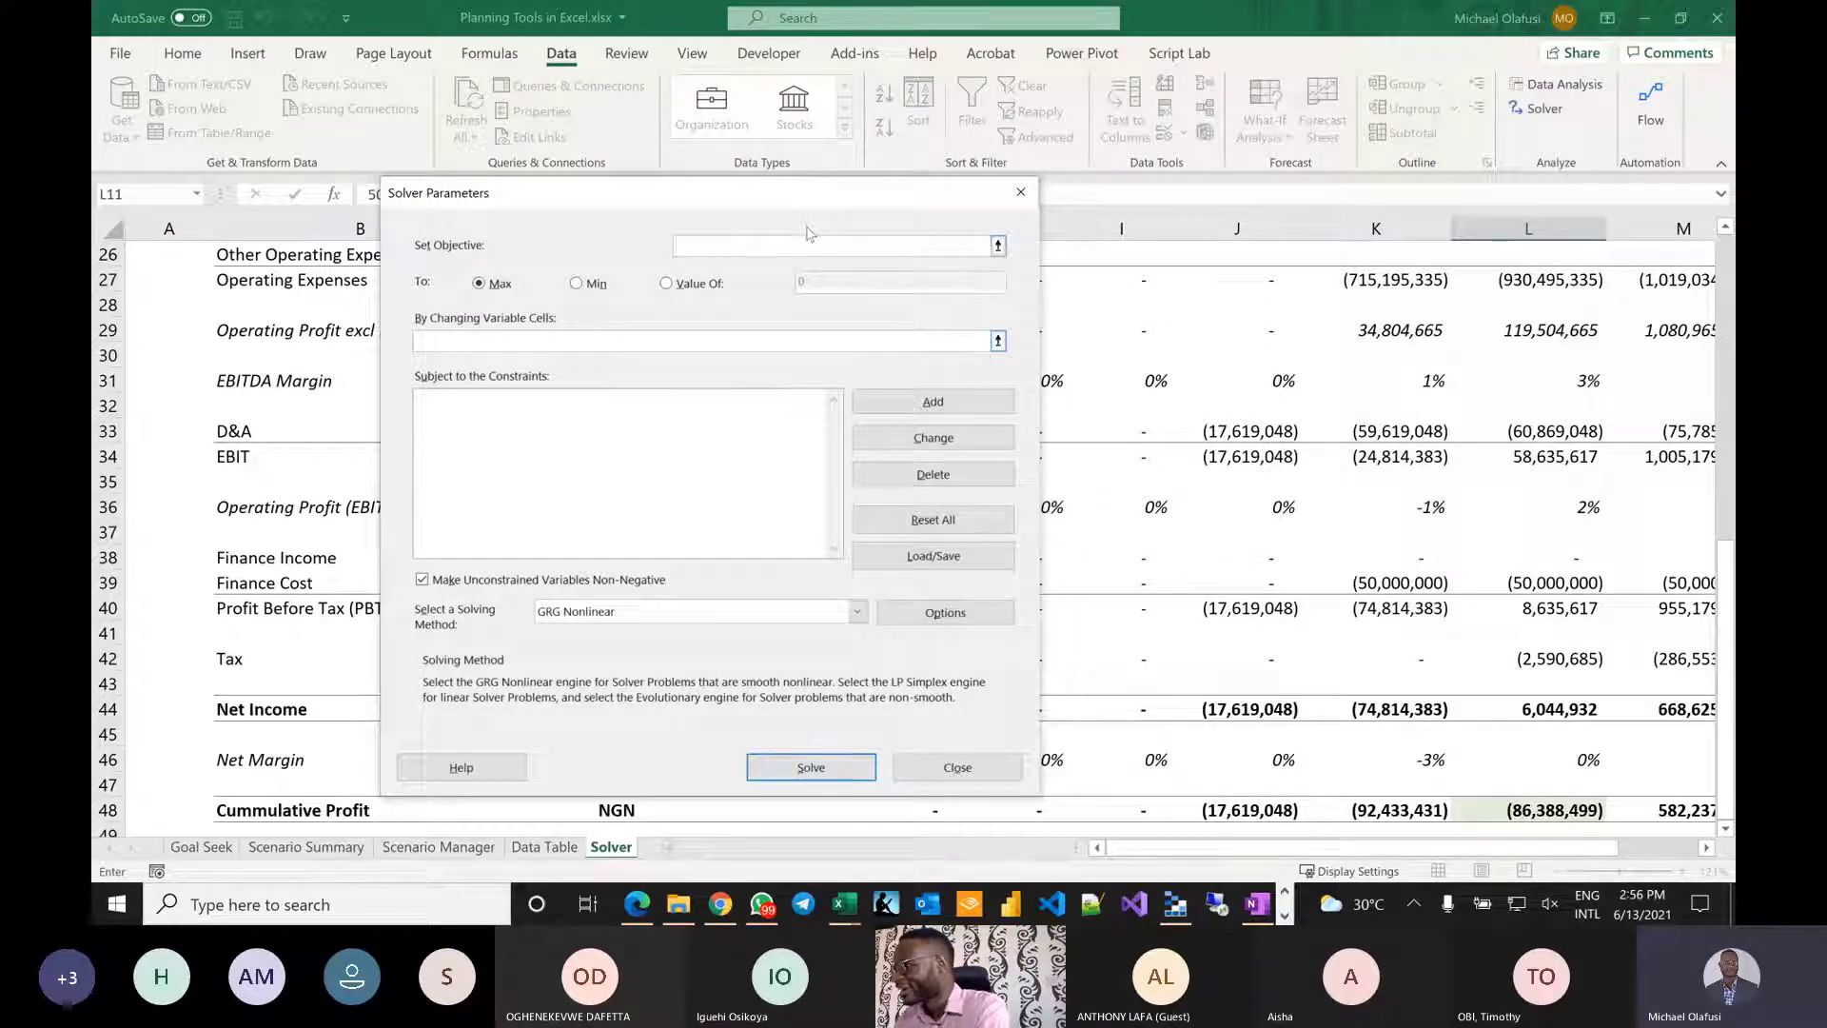
pyautogui.moveTo(678, 195); pyautogui.dragTo(671, 269)
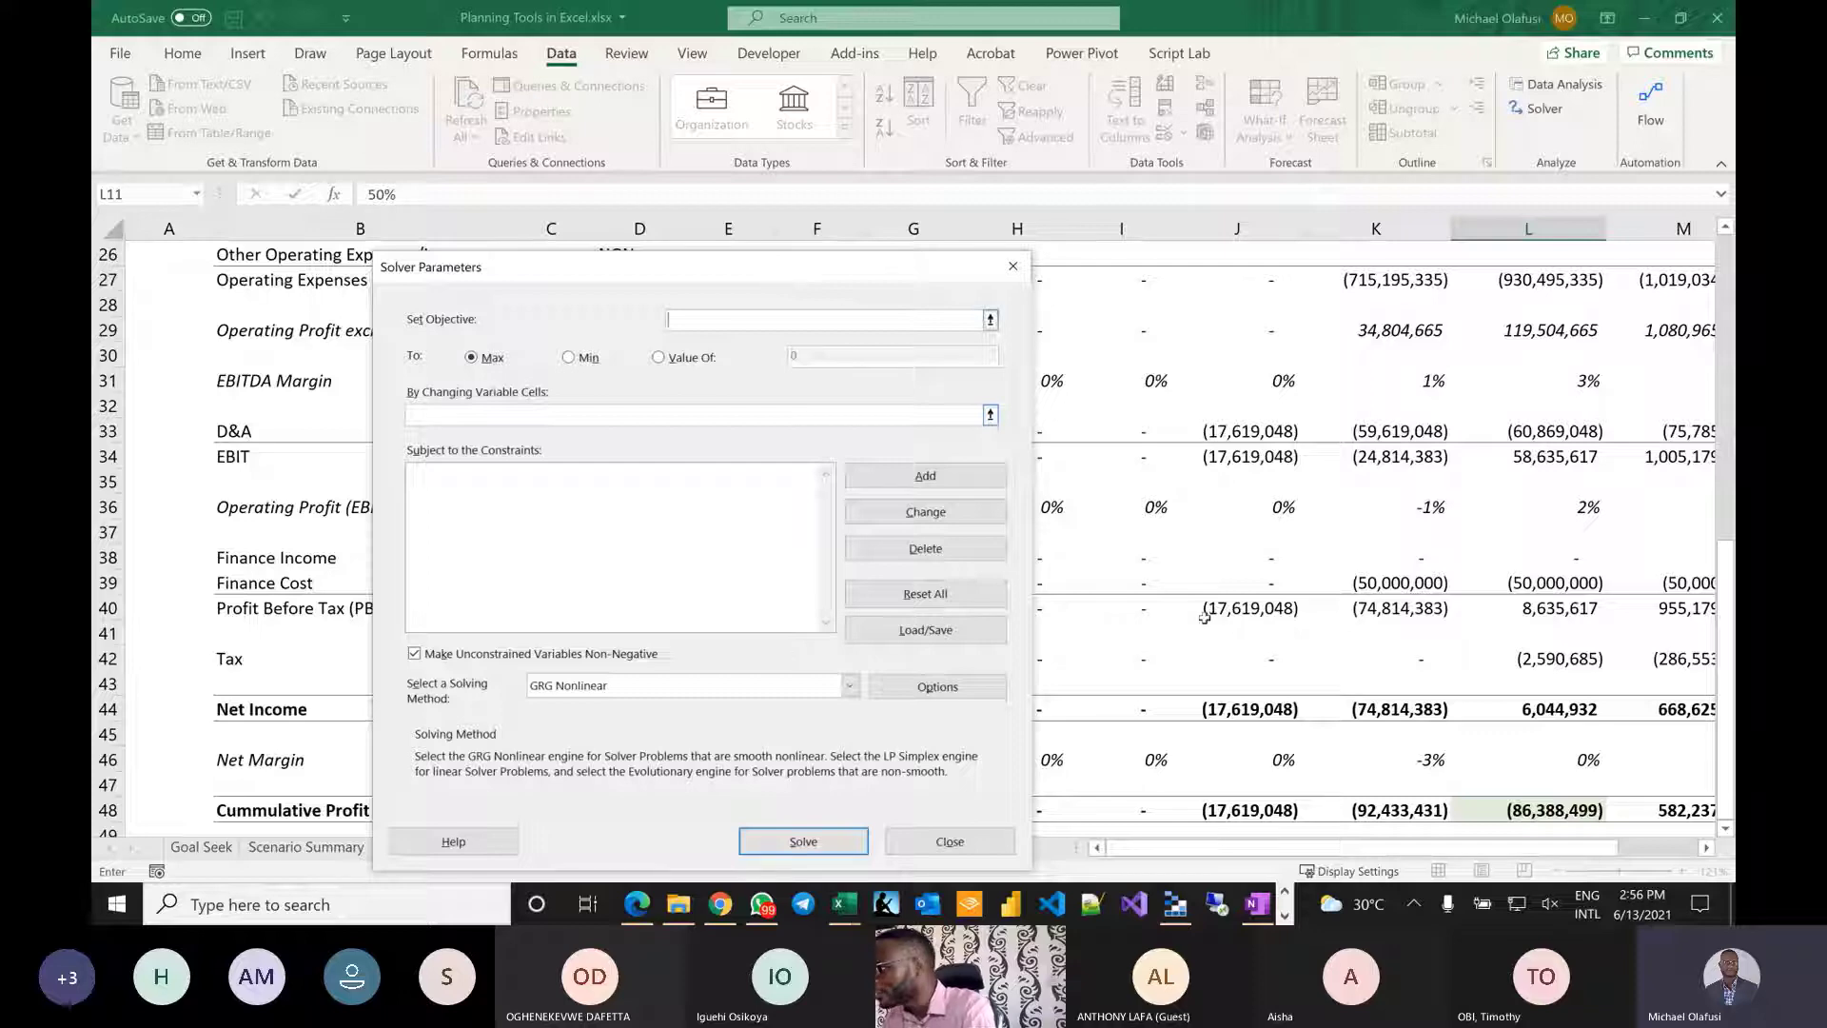
pyautogui.click(1012, 267)
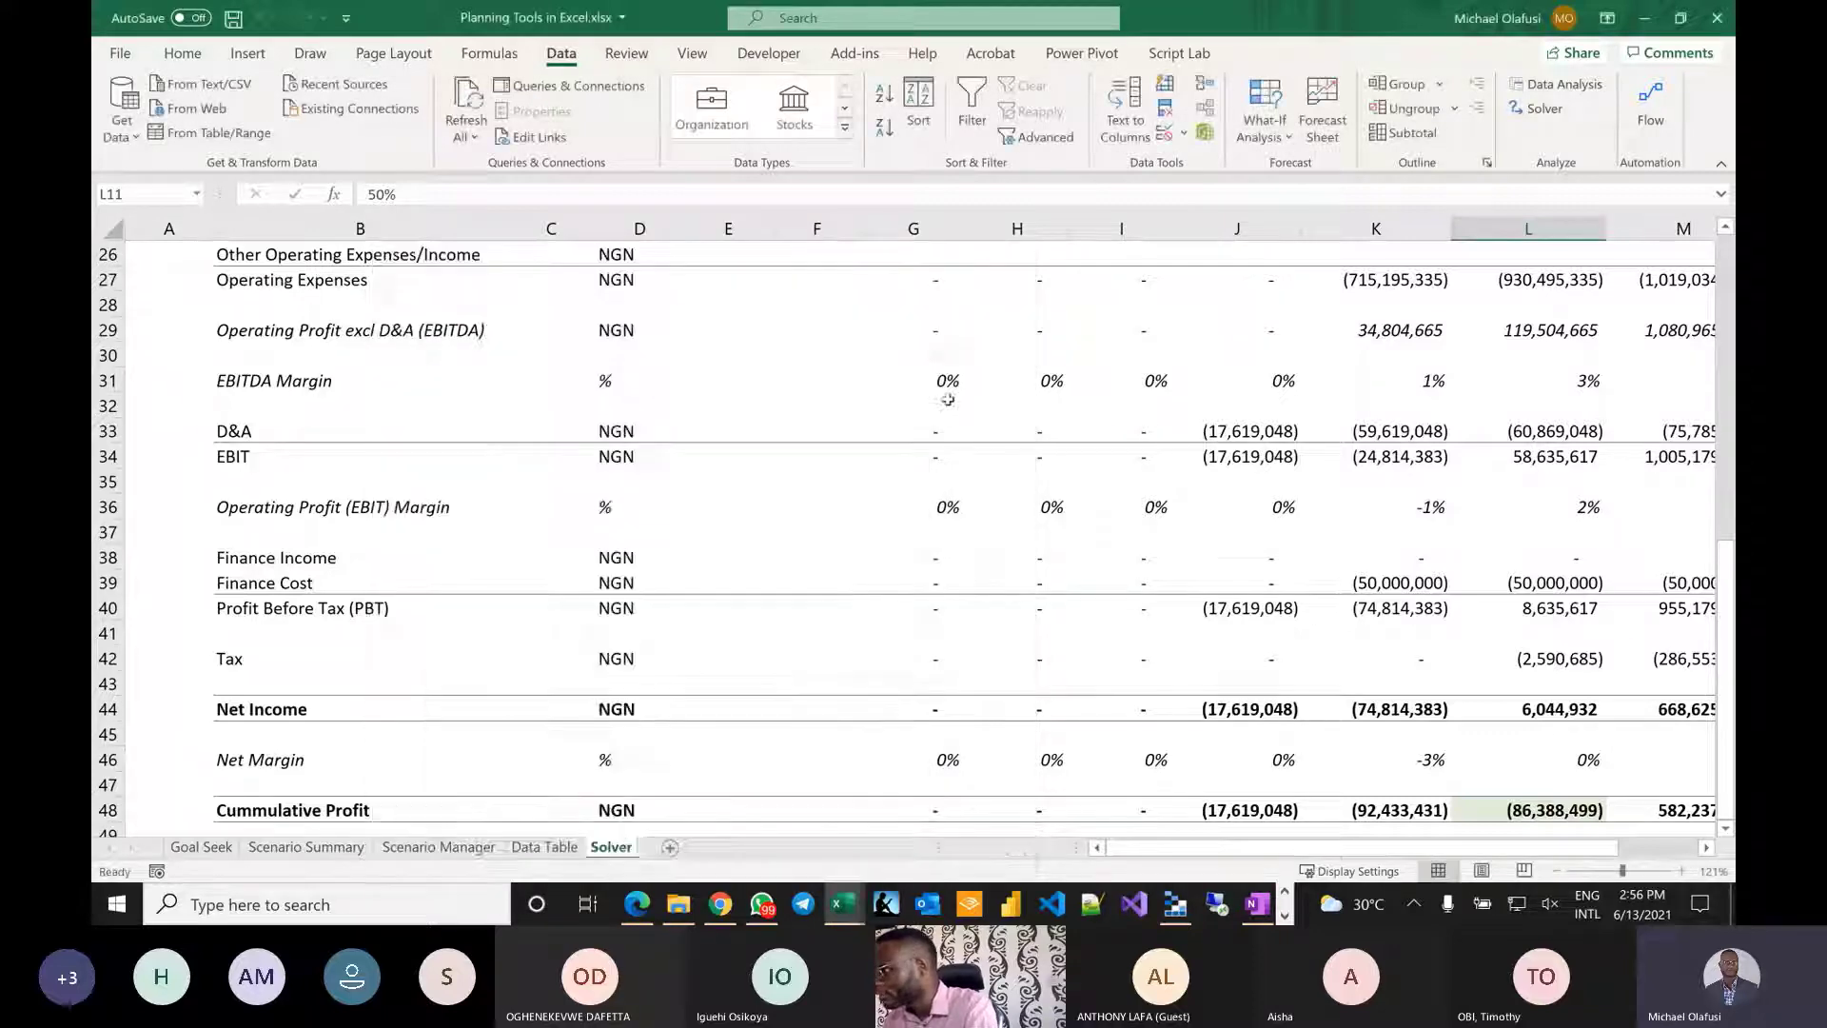
# Set the income statement's first two year headings to 2017 and 2018, and fill the yearly series across G5:O5.
pyautogui.scroll(8, 947, 400)
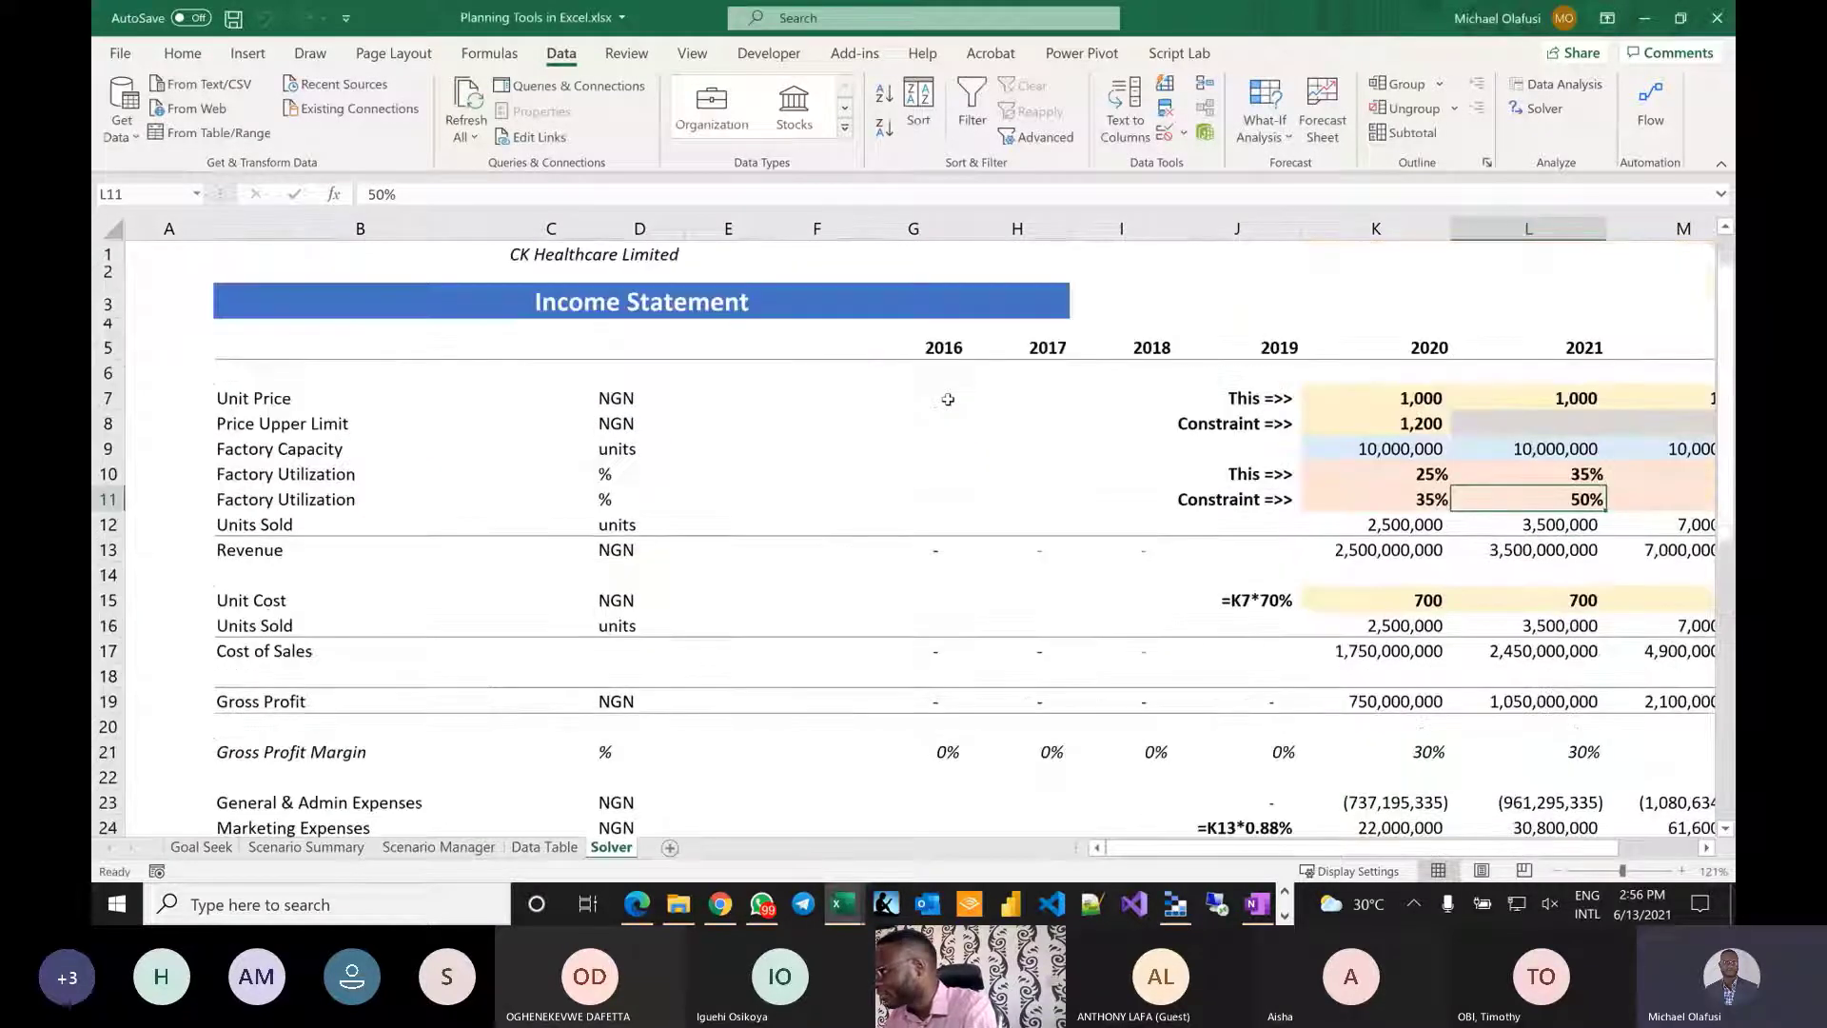
pyautogui.scroll(-7, 948, 400)
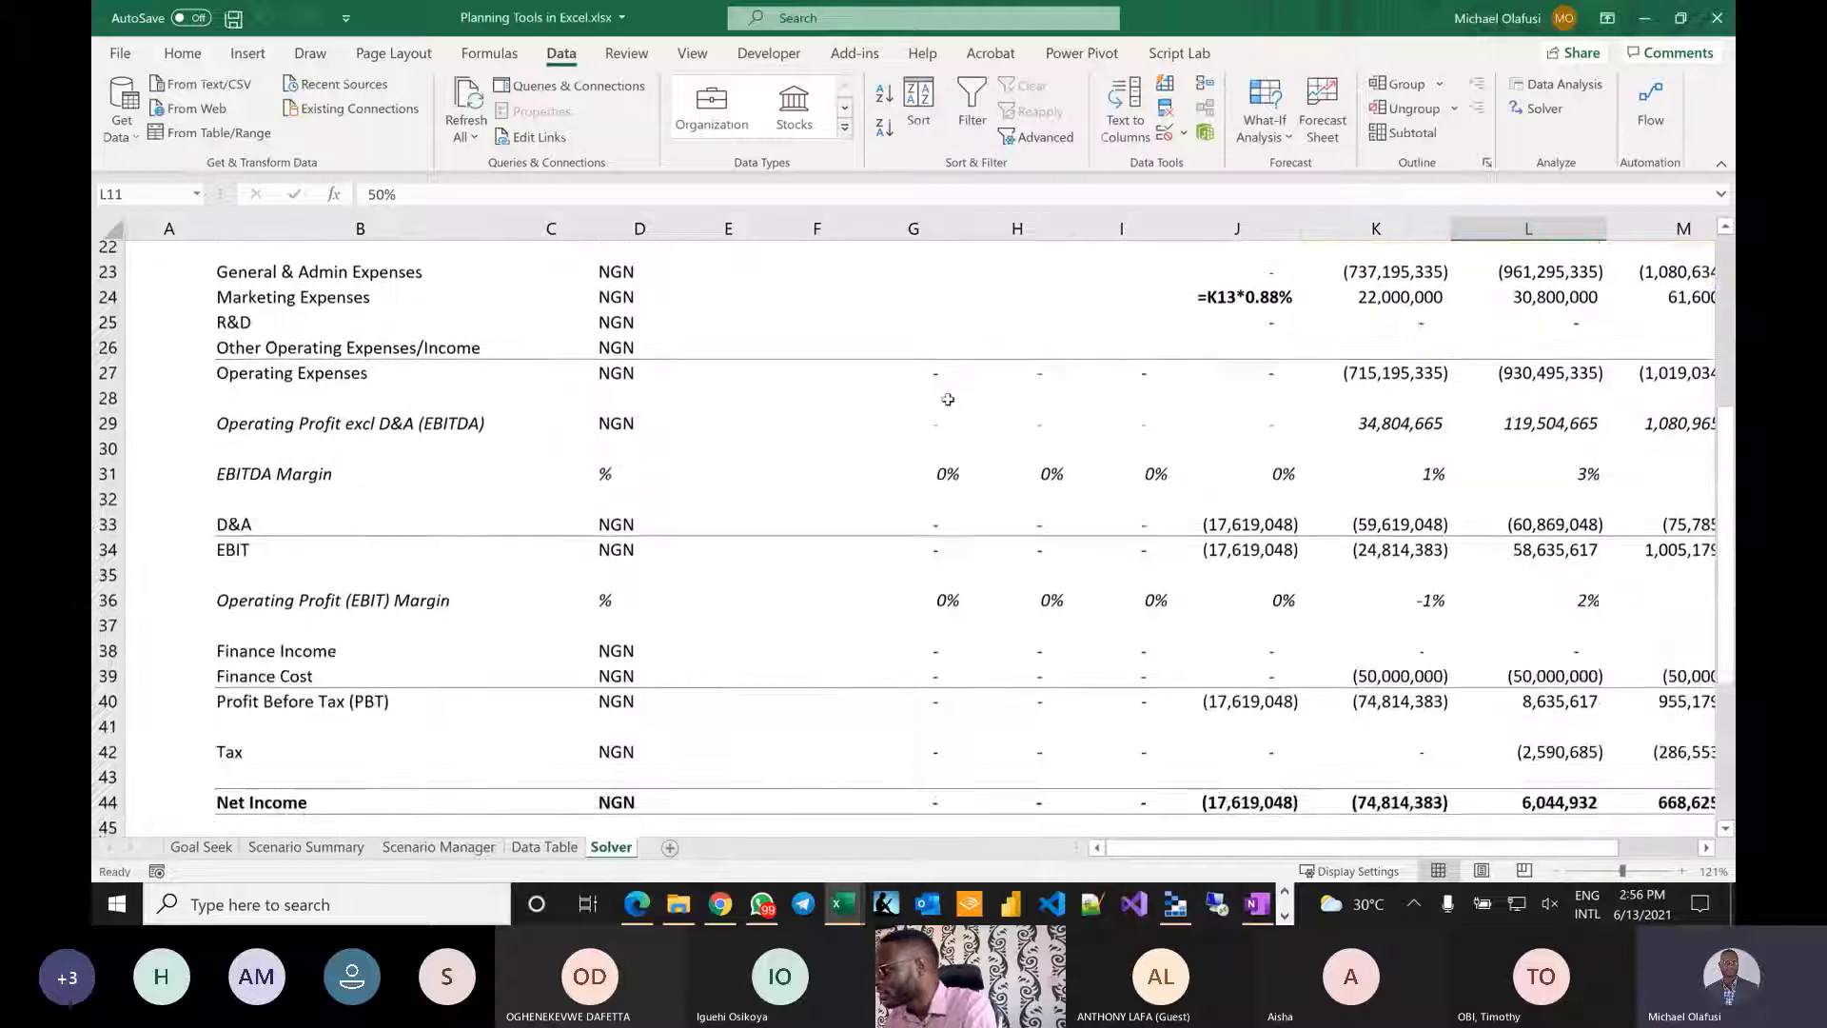
pyautogui.scroll(-5, 948, 399)
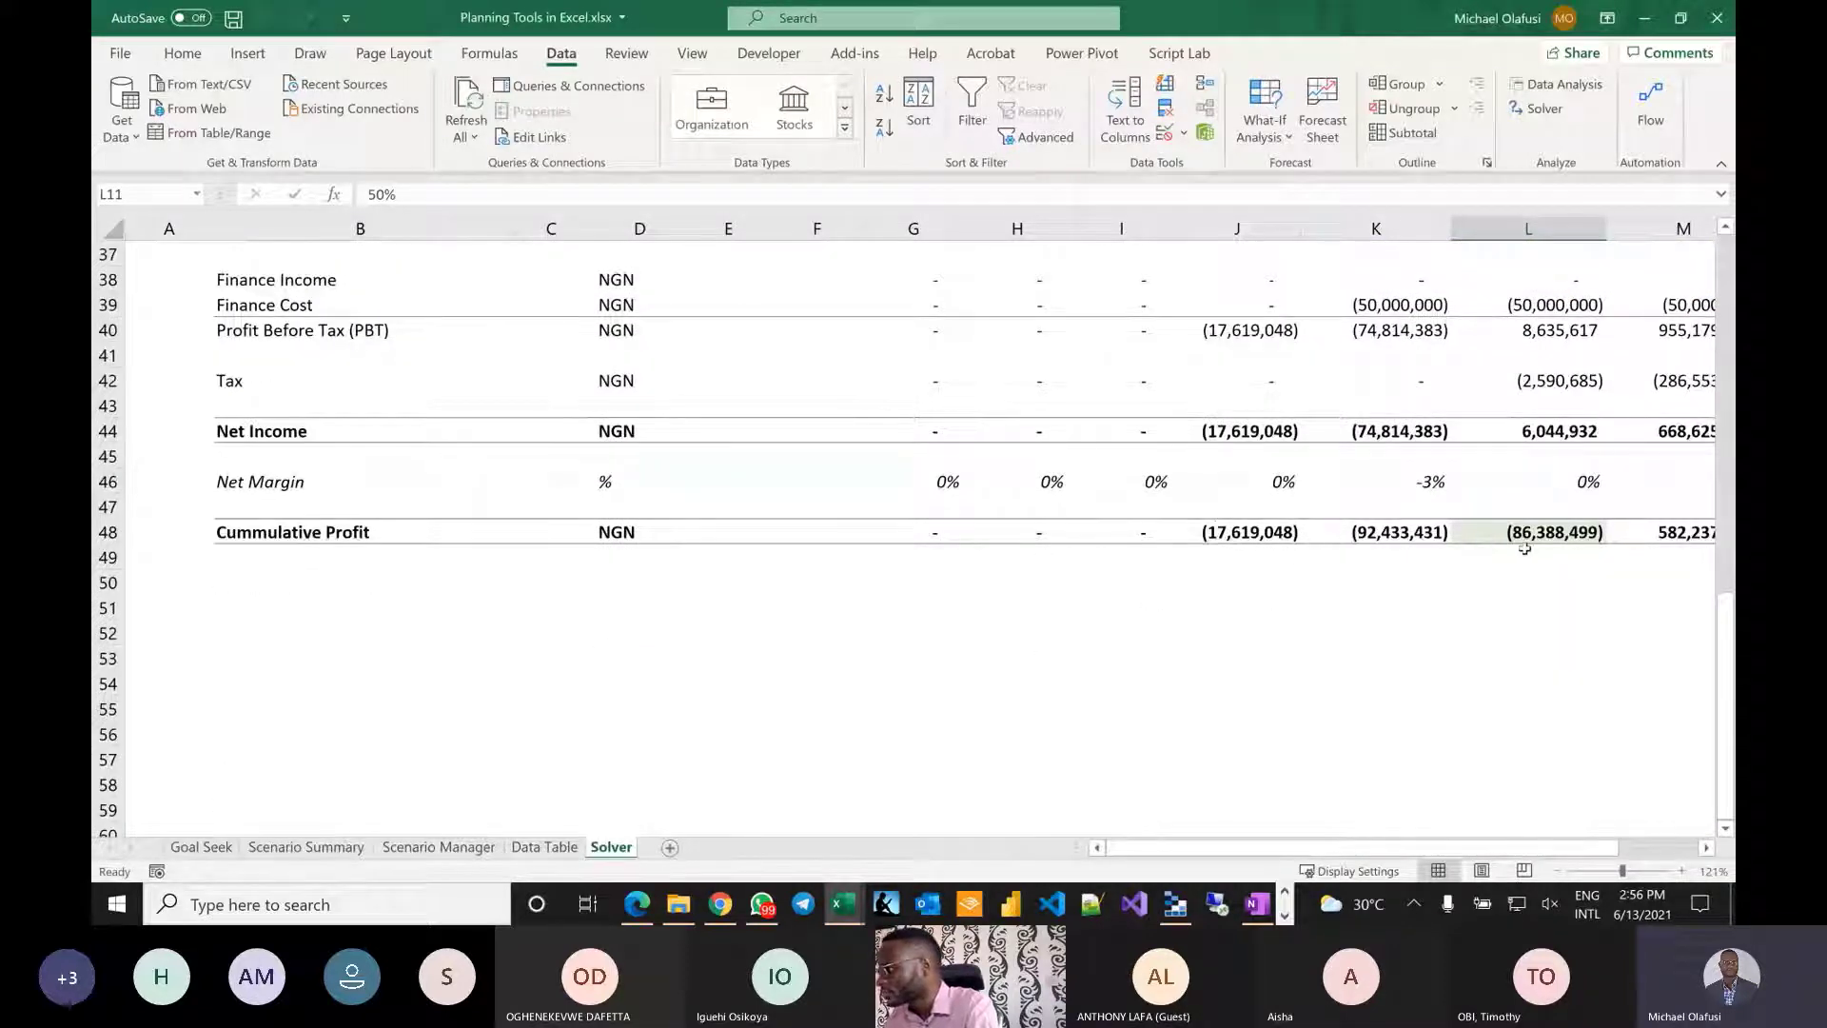
pyautogui.scroll(12, 1524, 549)
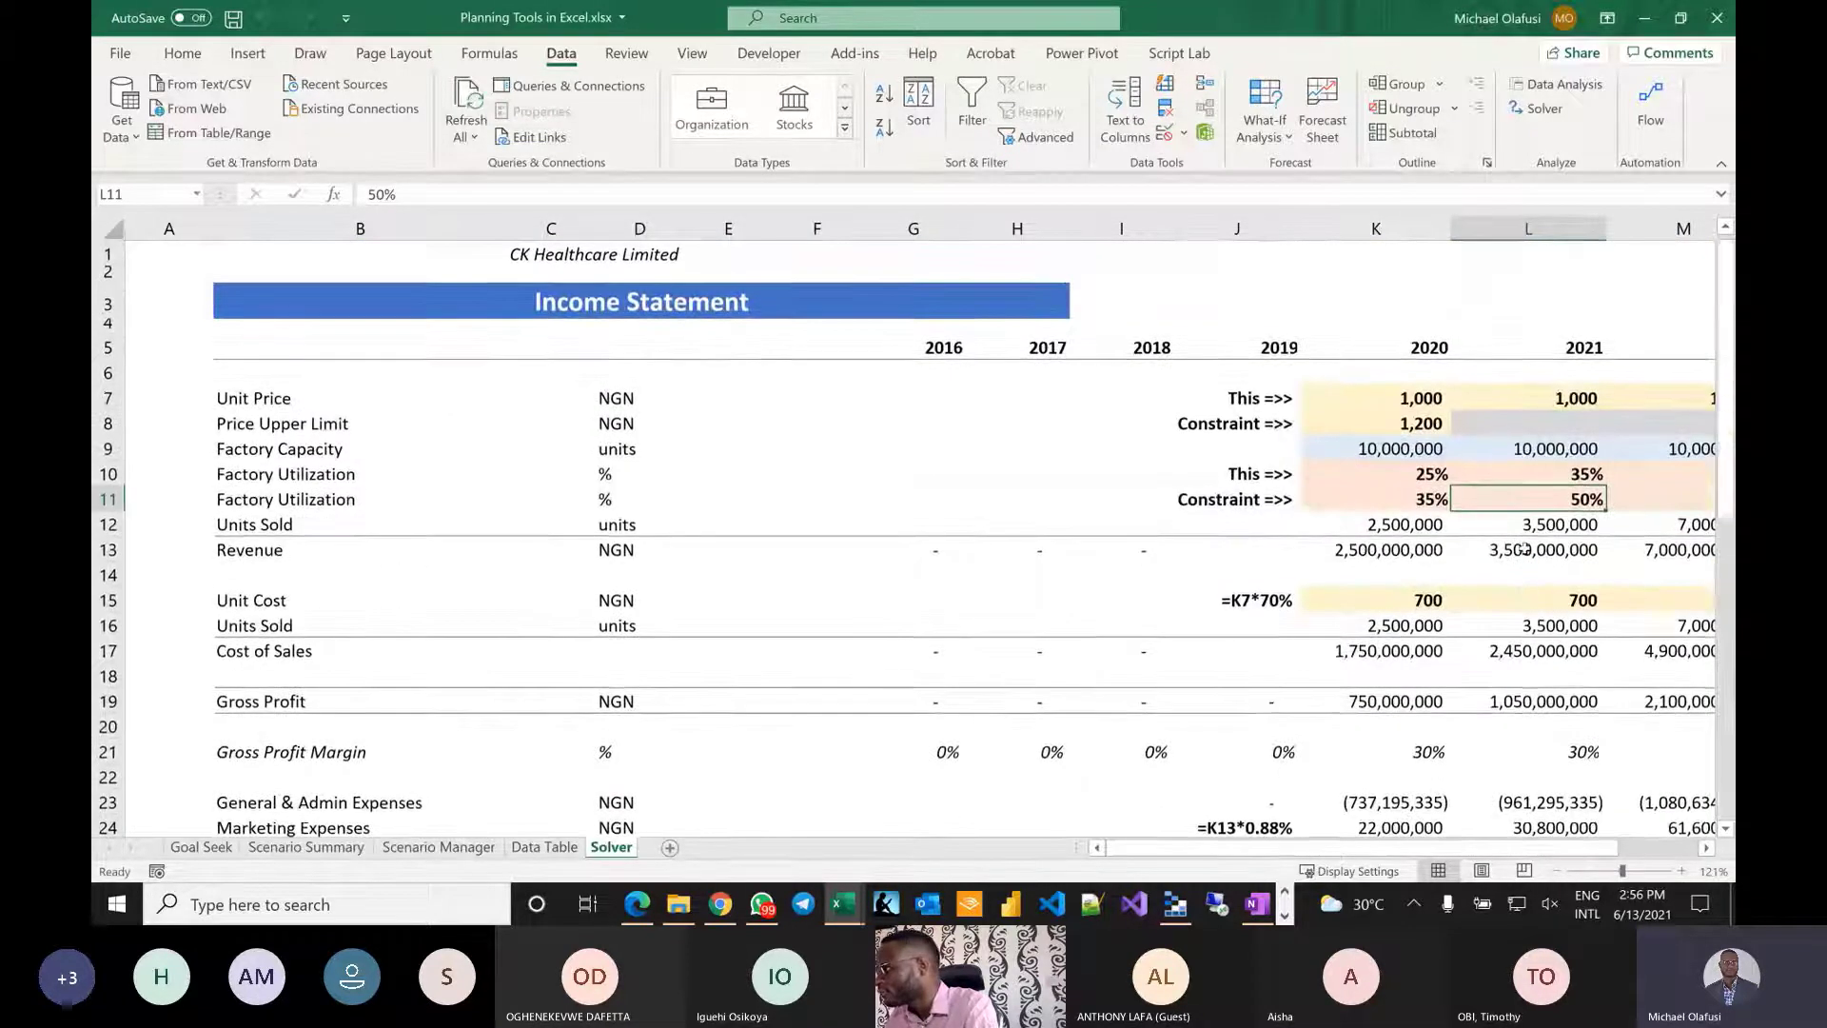
pyautogui.scroll(-7, 1524, 549)
pyautogui.scroll(7, 1524, 549)
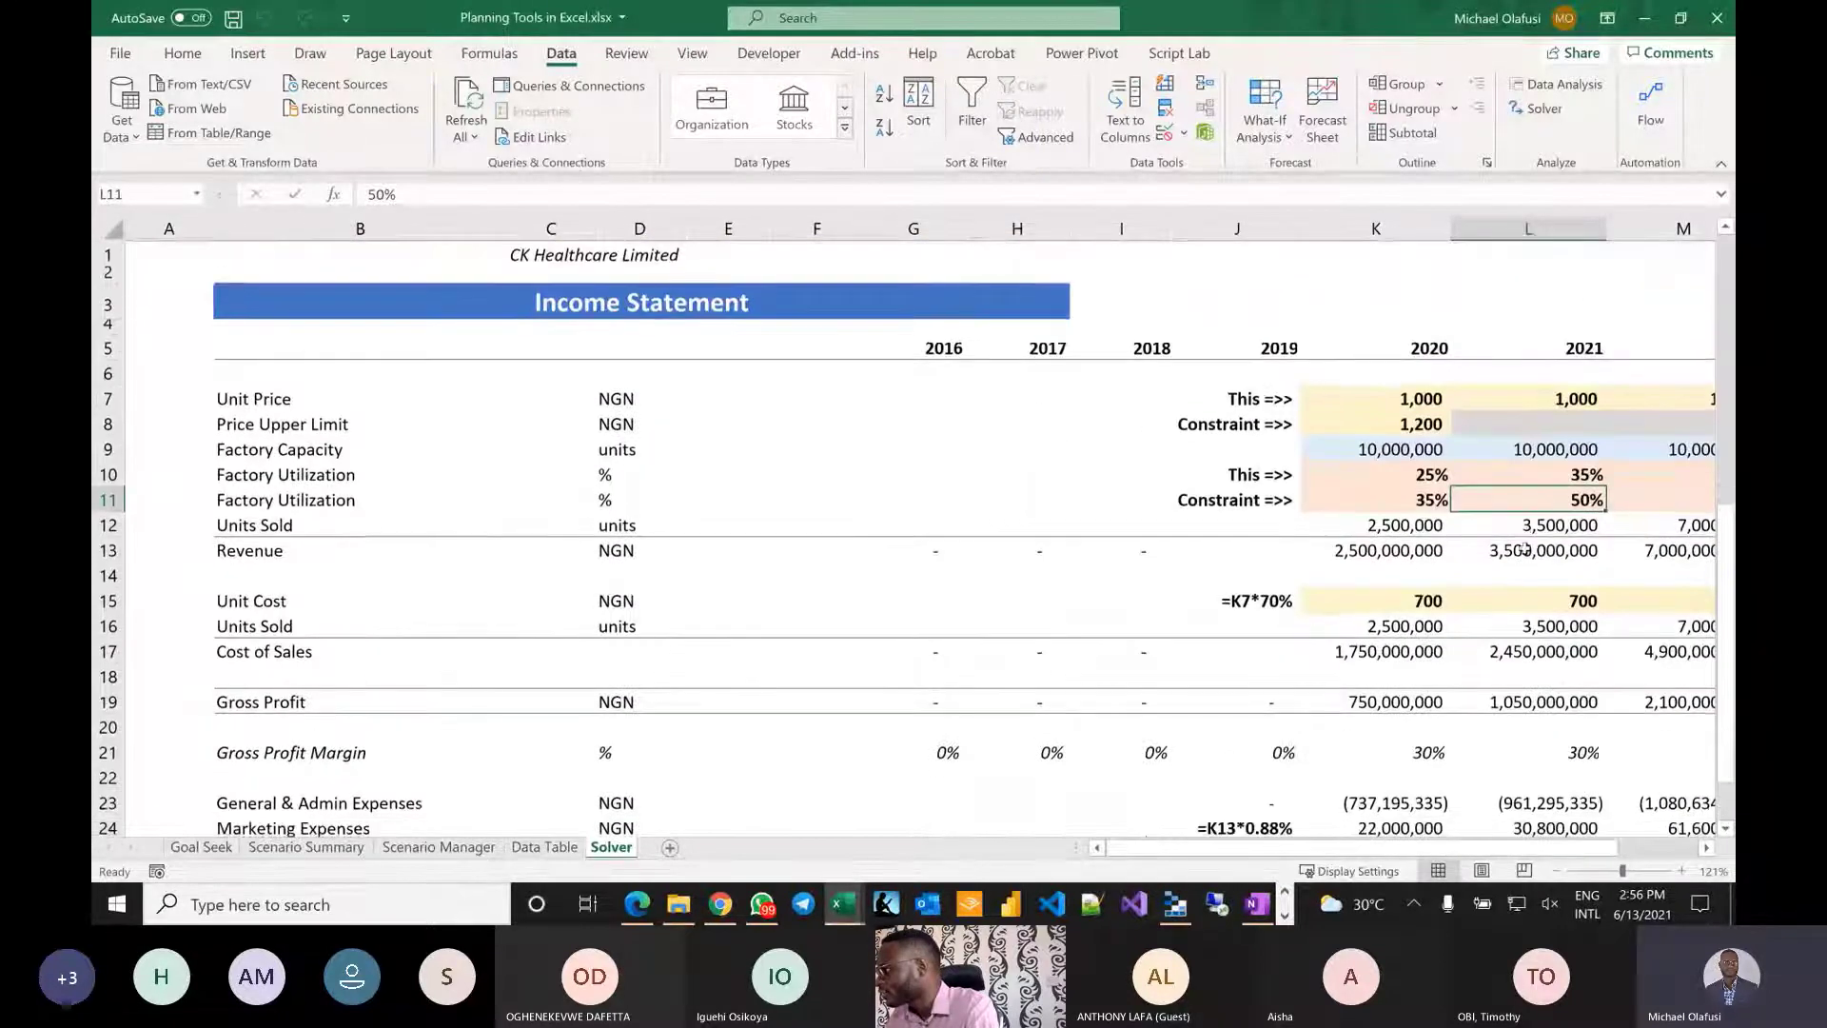
pyautogui.click(940, 345)
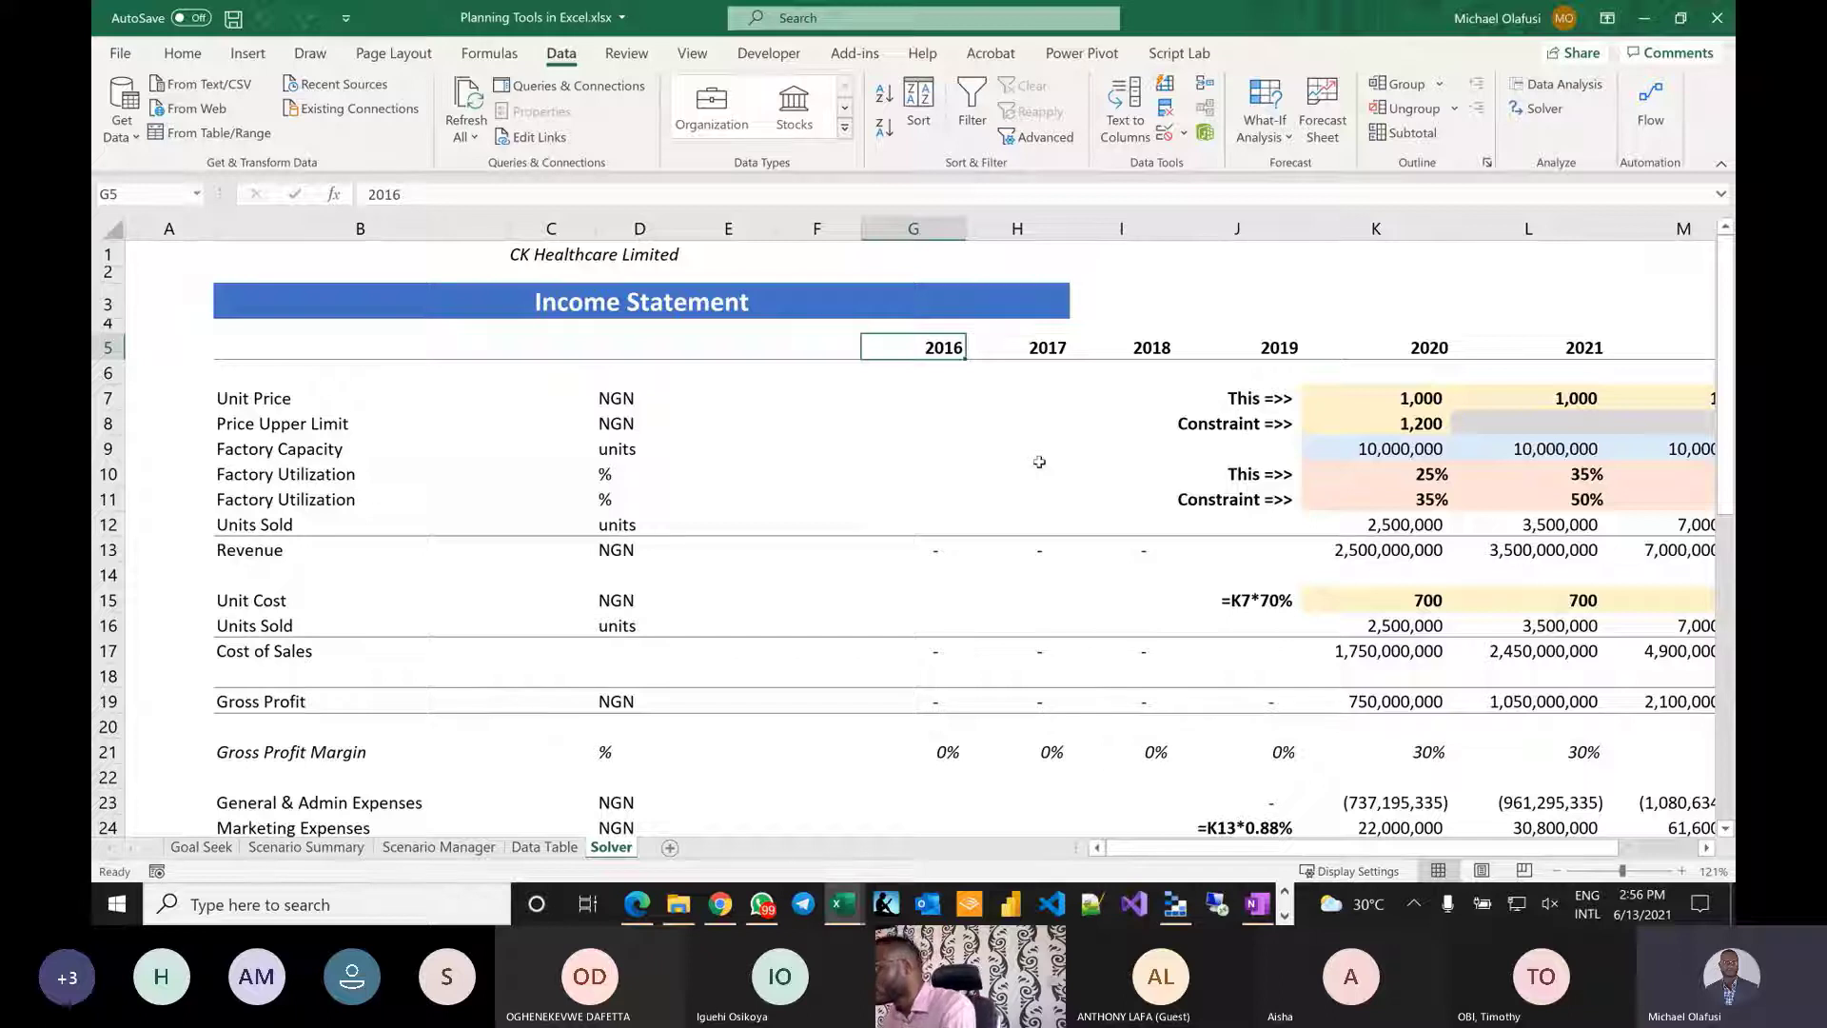
pyautogui.write('201')
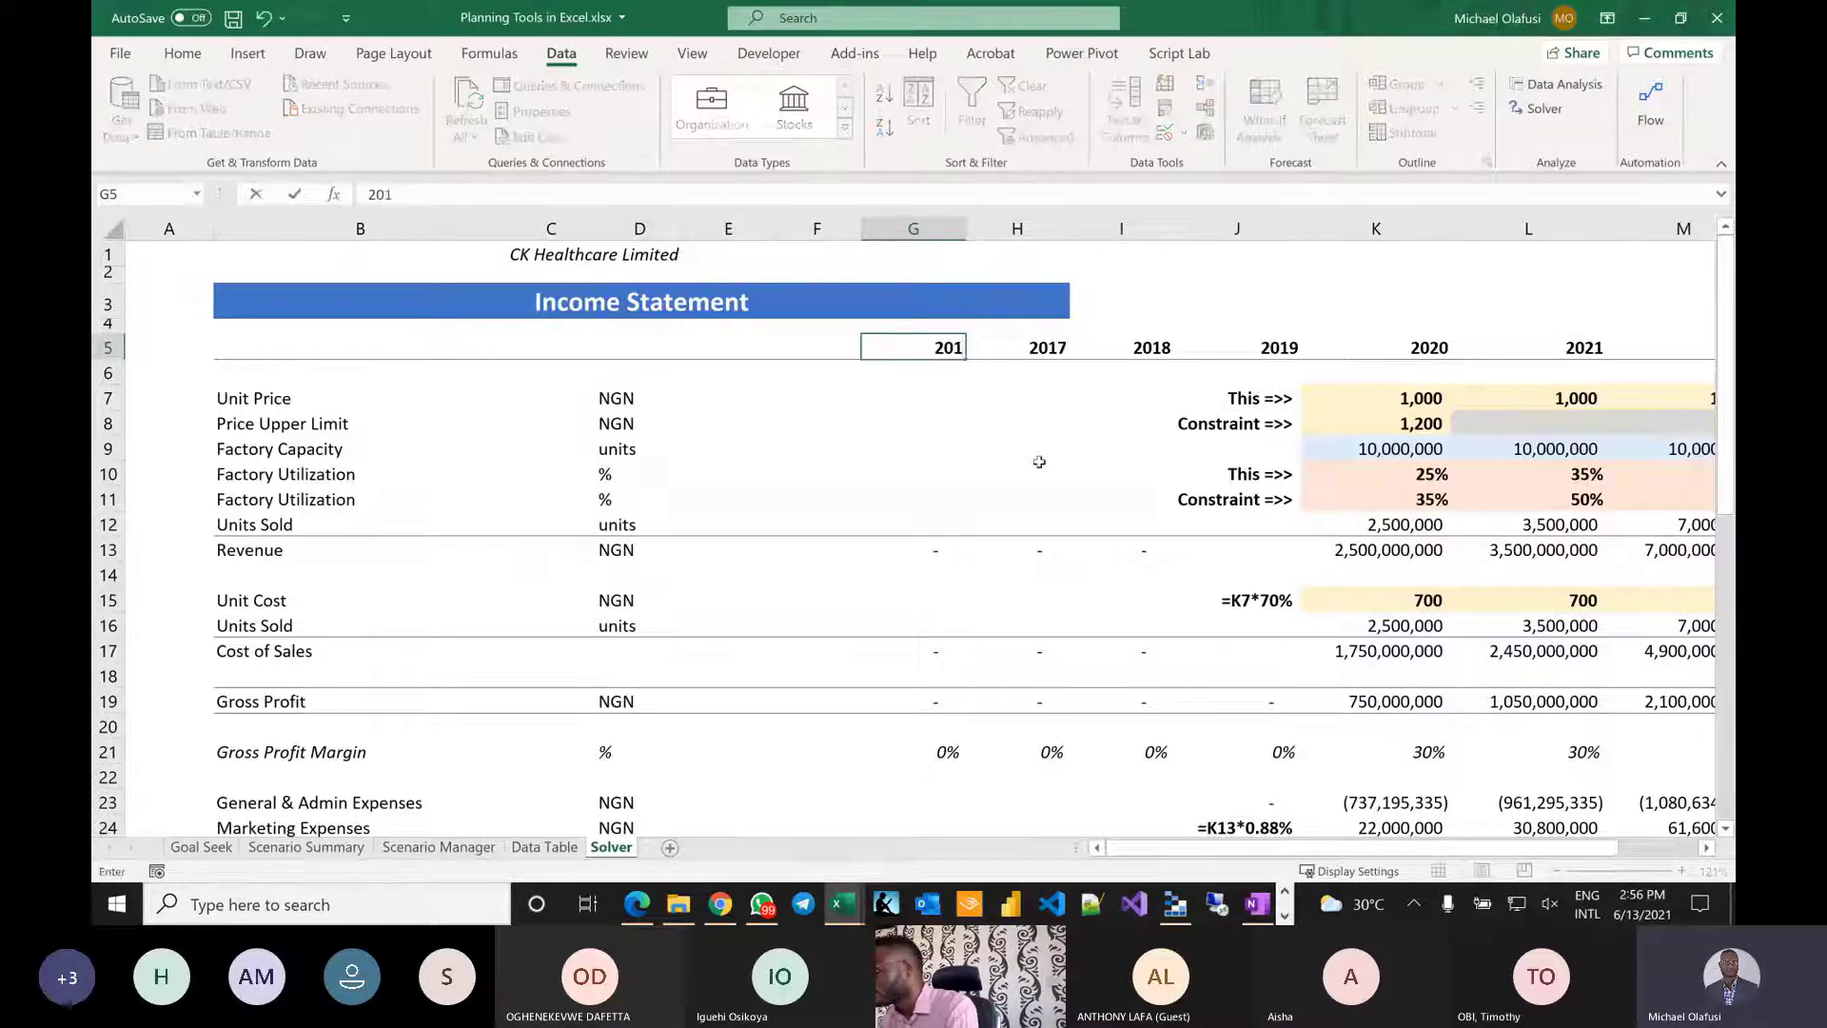
pyautogui.write('7')
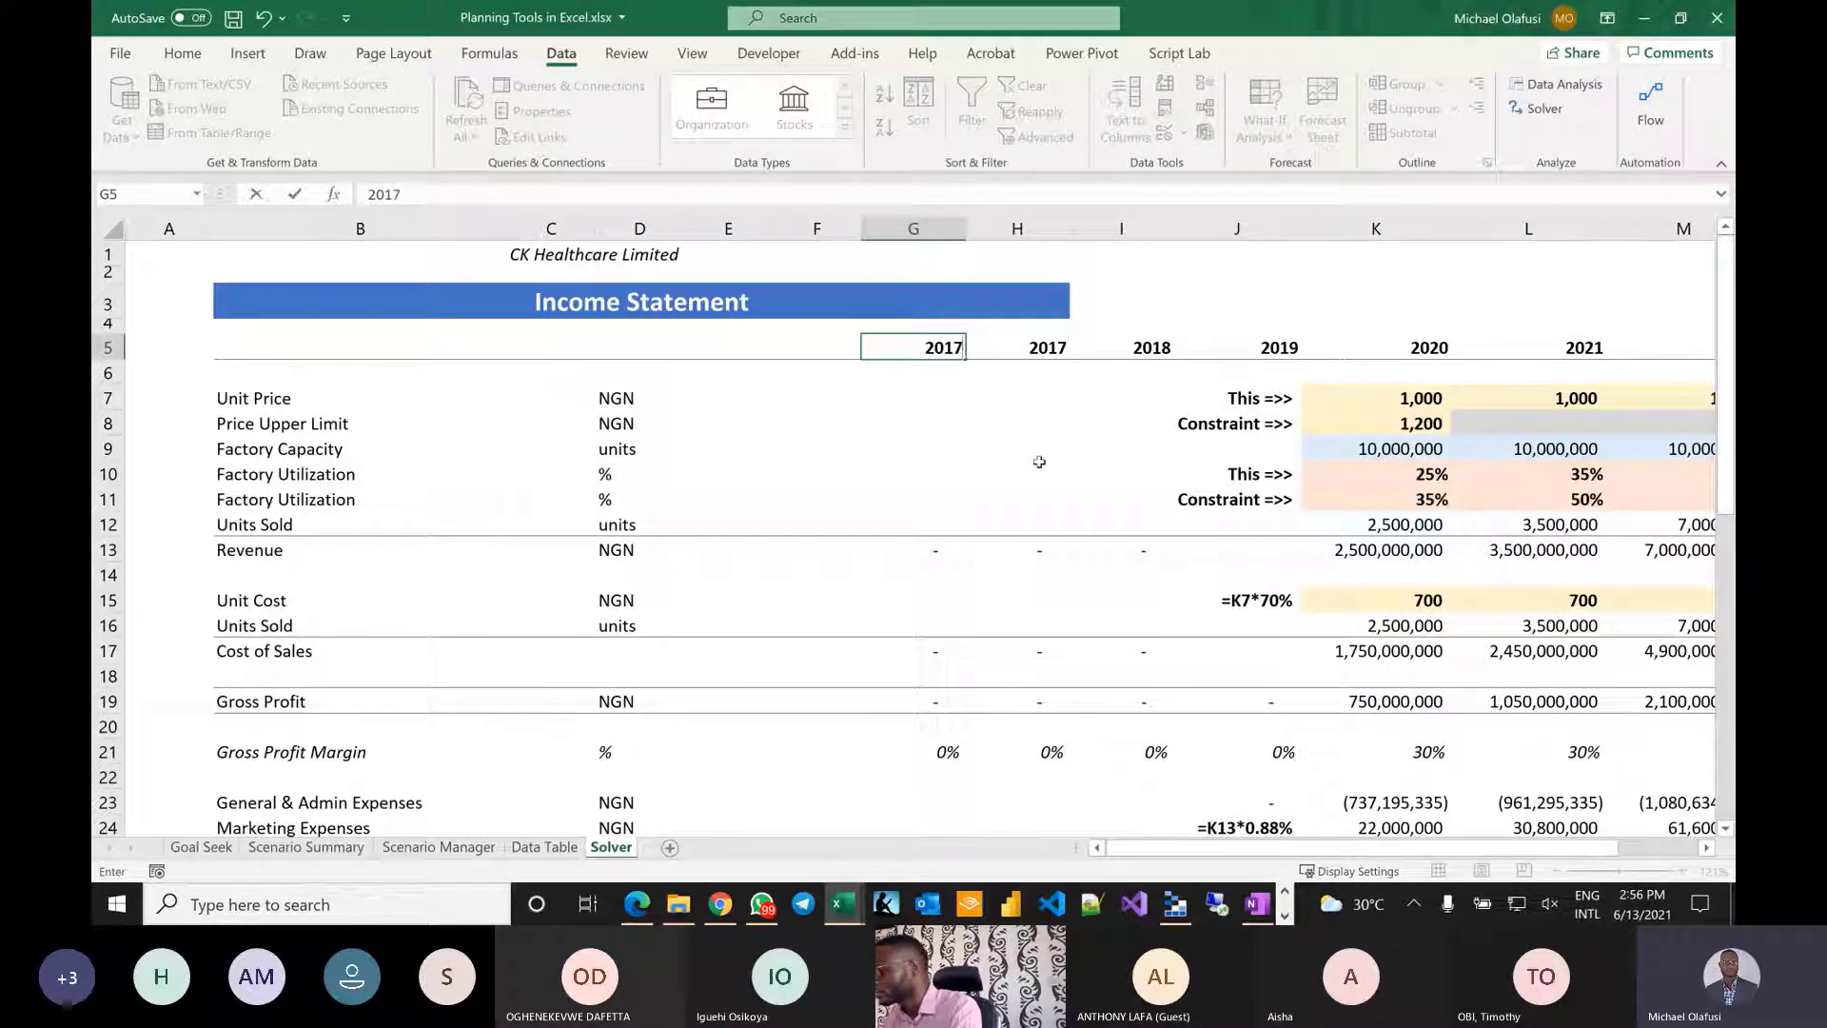
pyautogui.press('Tab')
pyautogui.write('2018')
pyautogui.press('Tab')
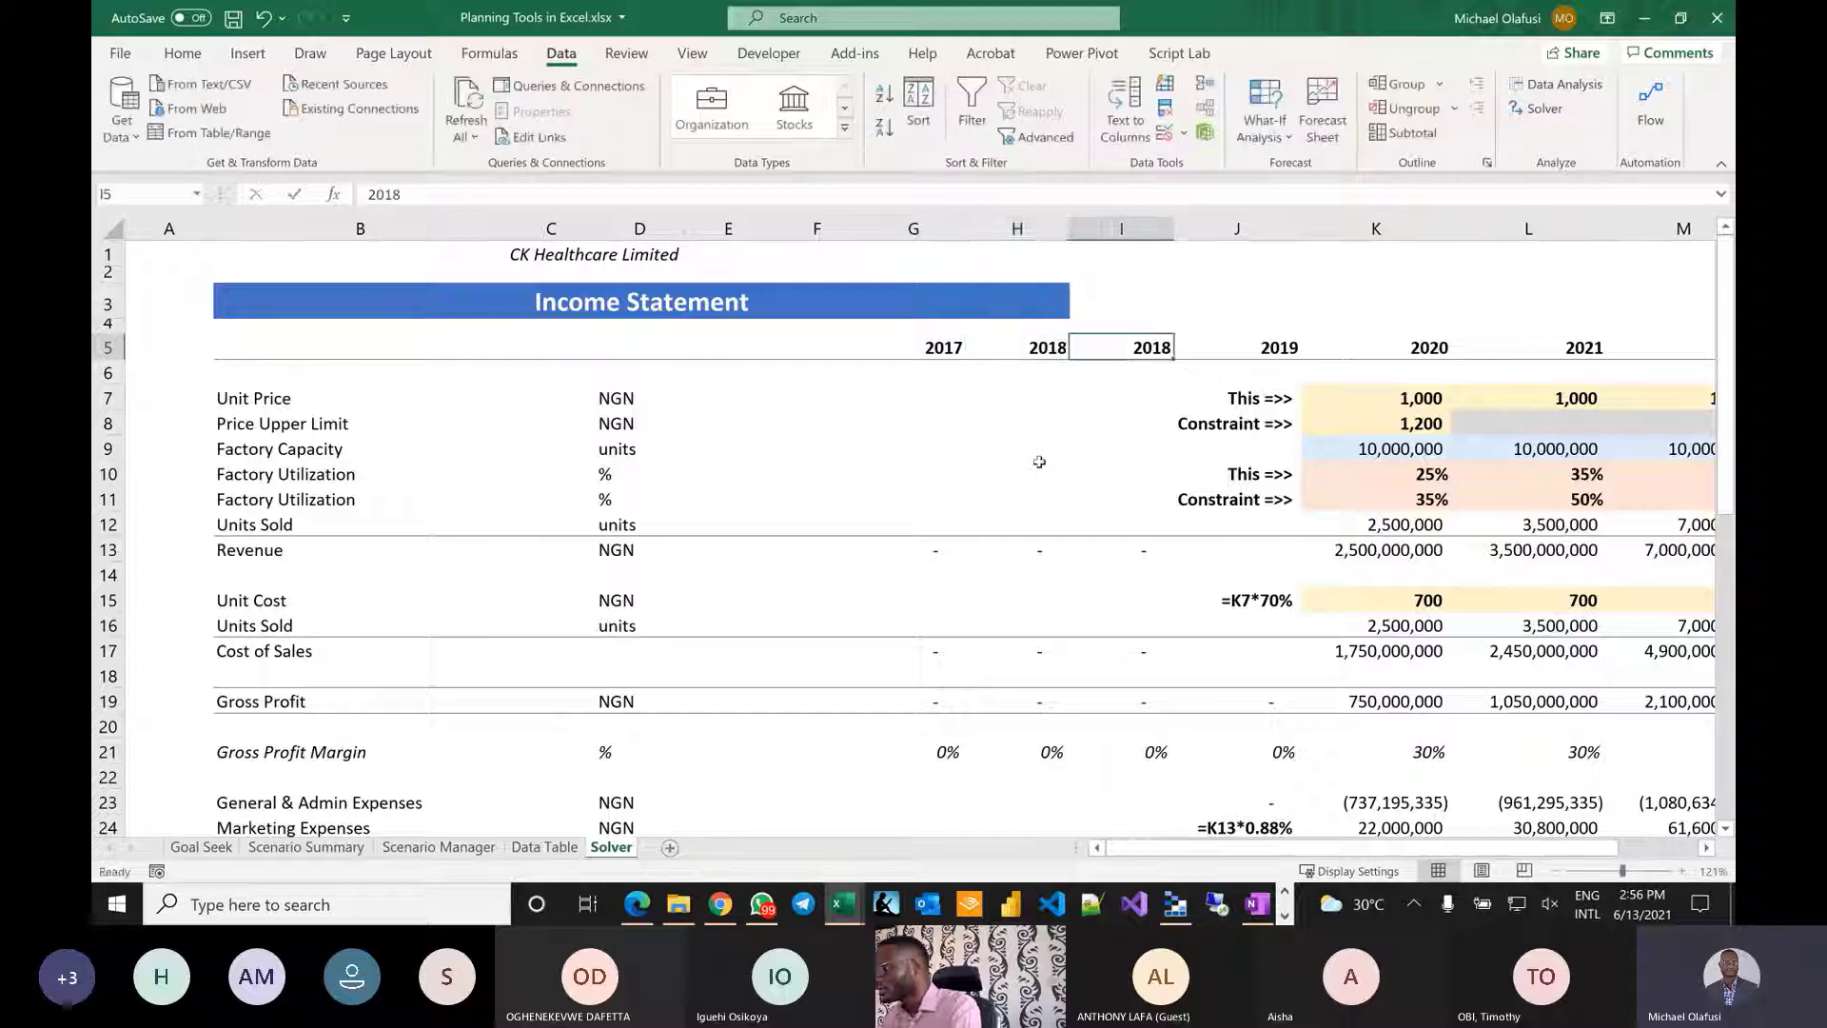
pyautogui.moveTo(930, 347); pyautogui.dragTo(1432, 357)
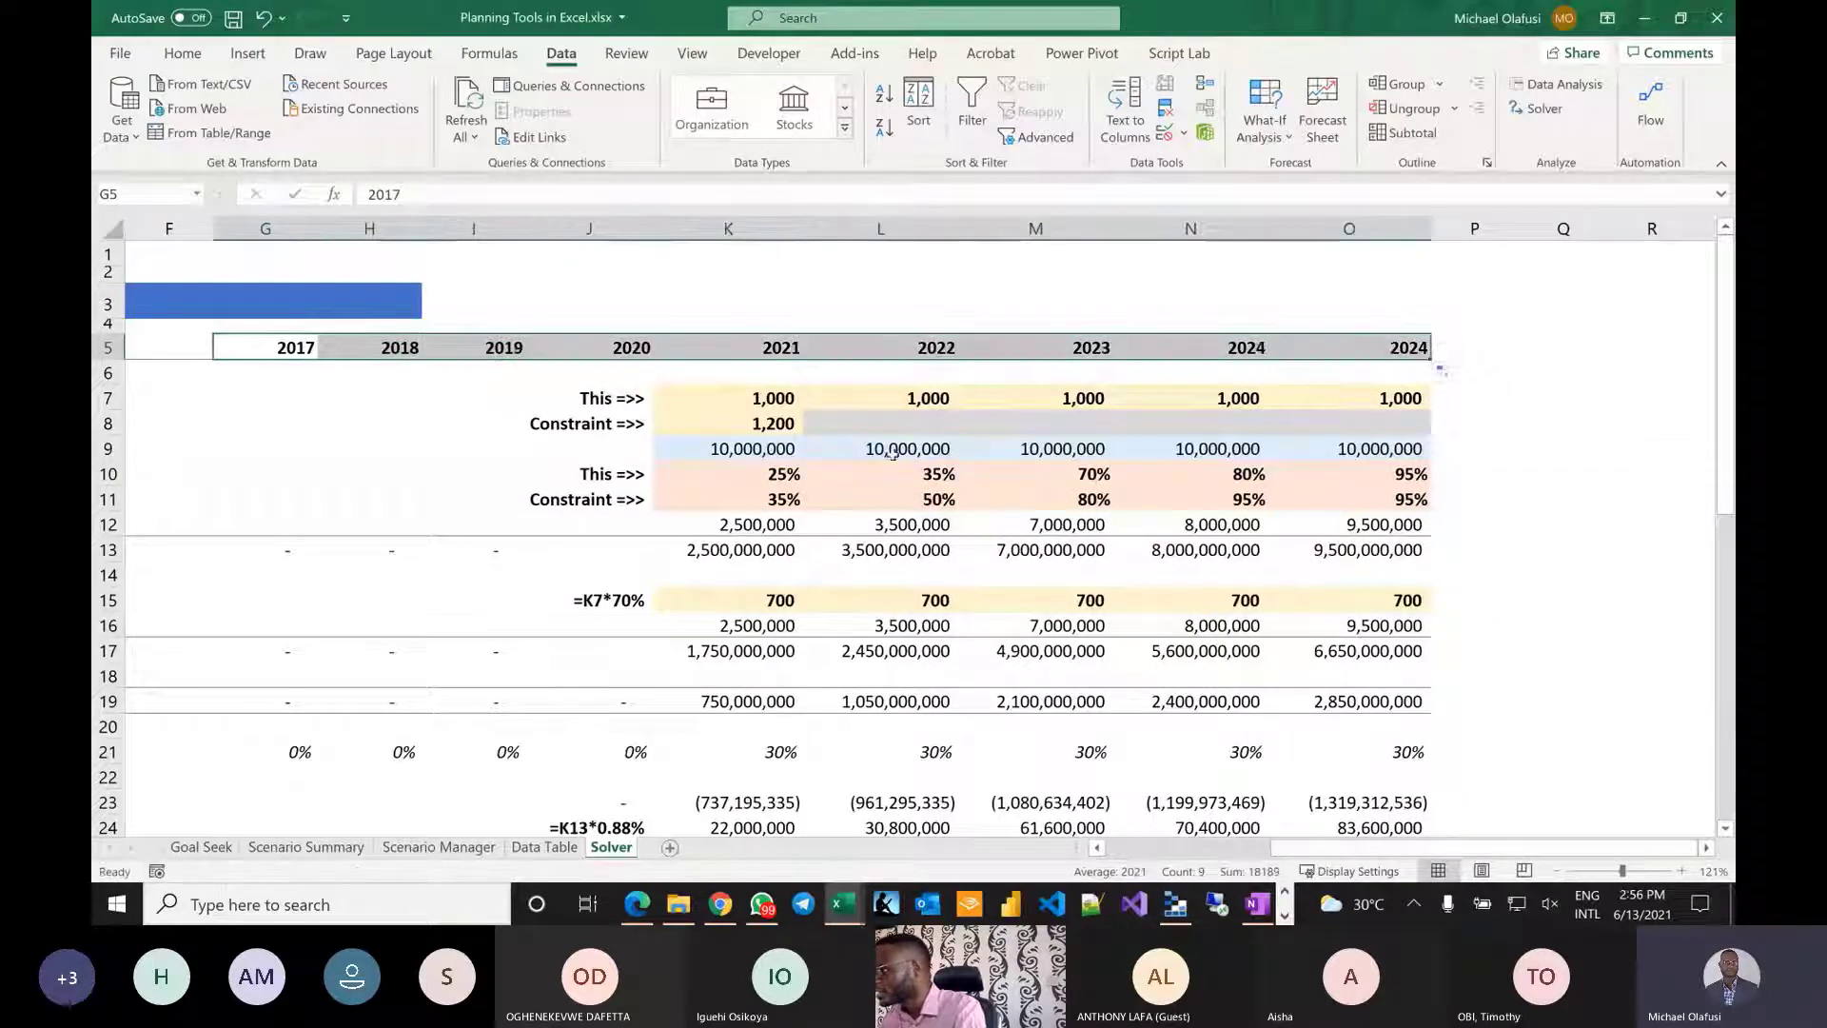
pyautogui.hscroll(-5, 664, 487)
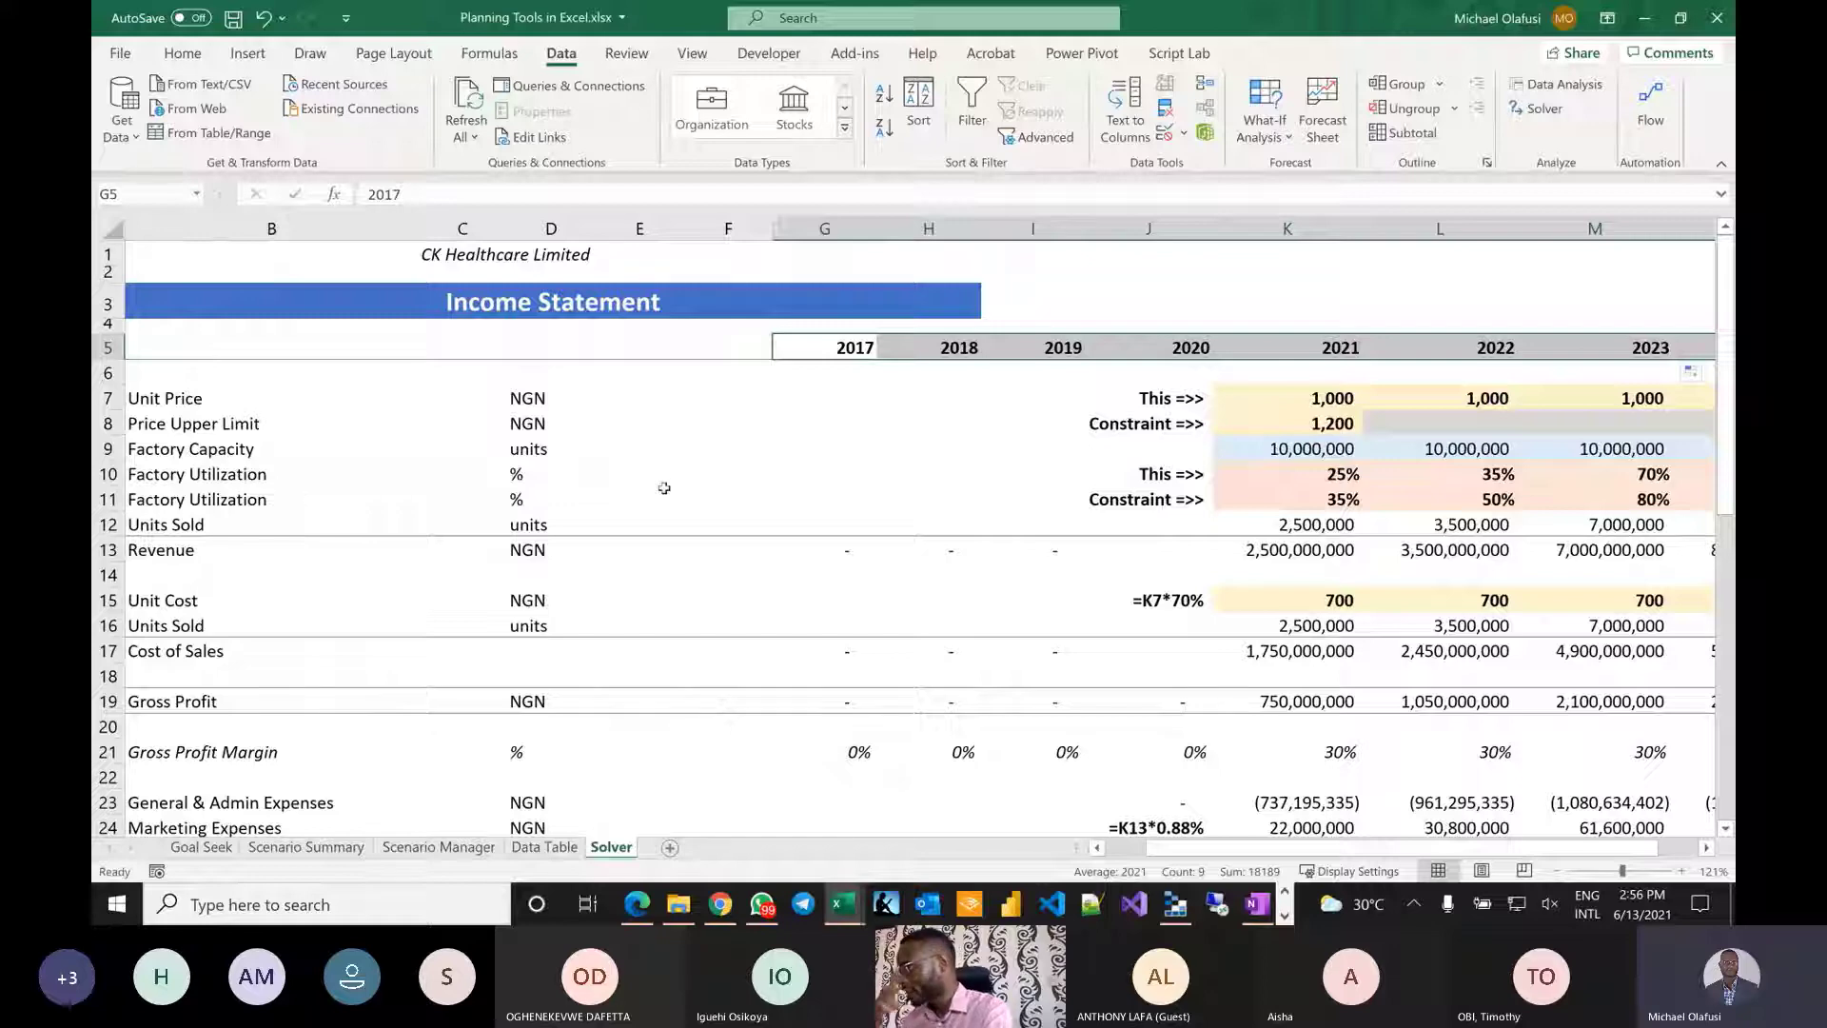
# Examine the 2022 column of the income statement down to its Cummulative Profit cell L48.
pyautogui.scroll(-5, 934, 542)
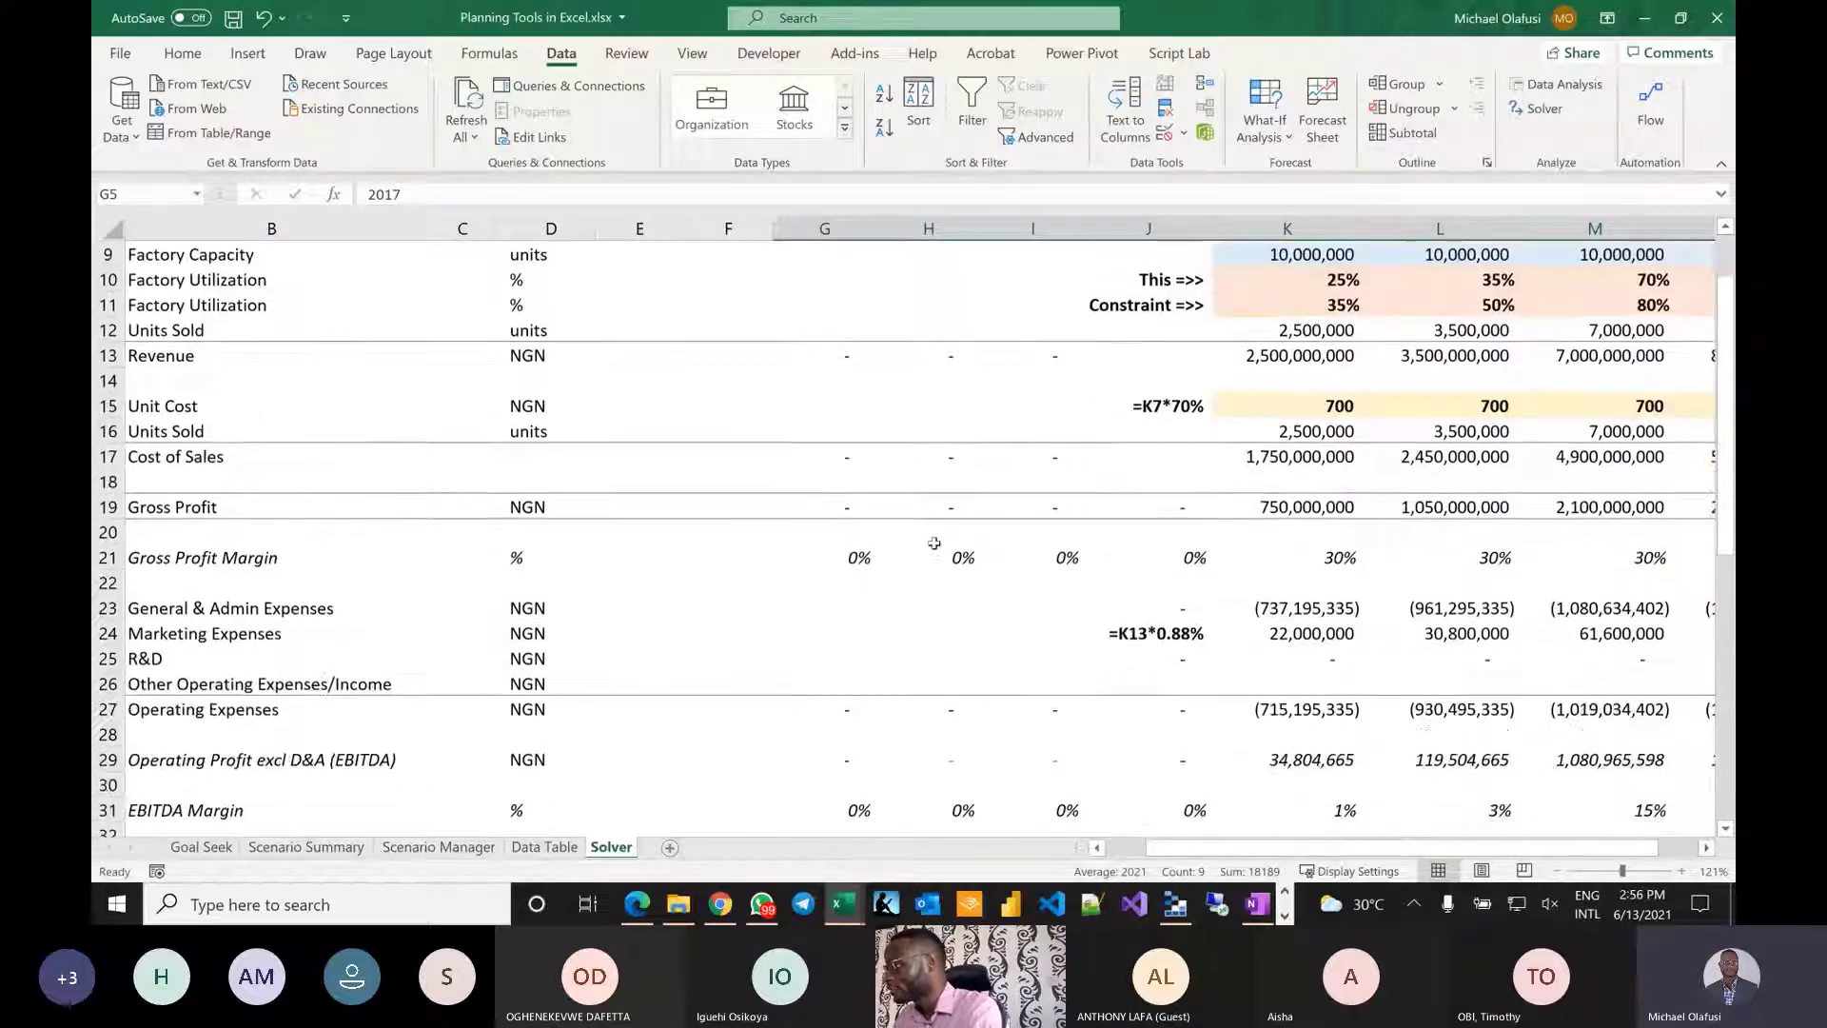
pyautogui.scroll(-5, 935, 542)
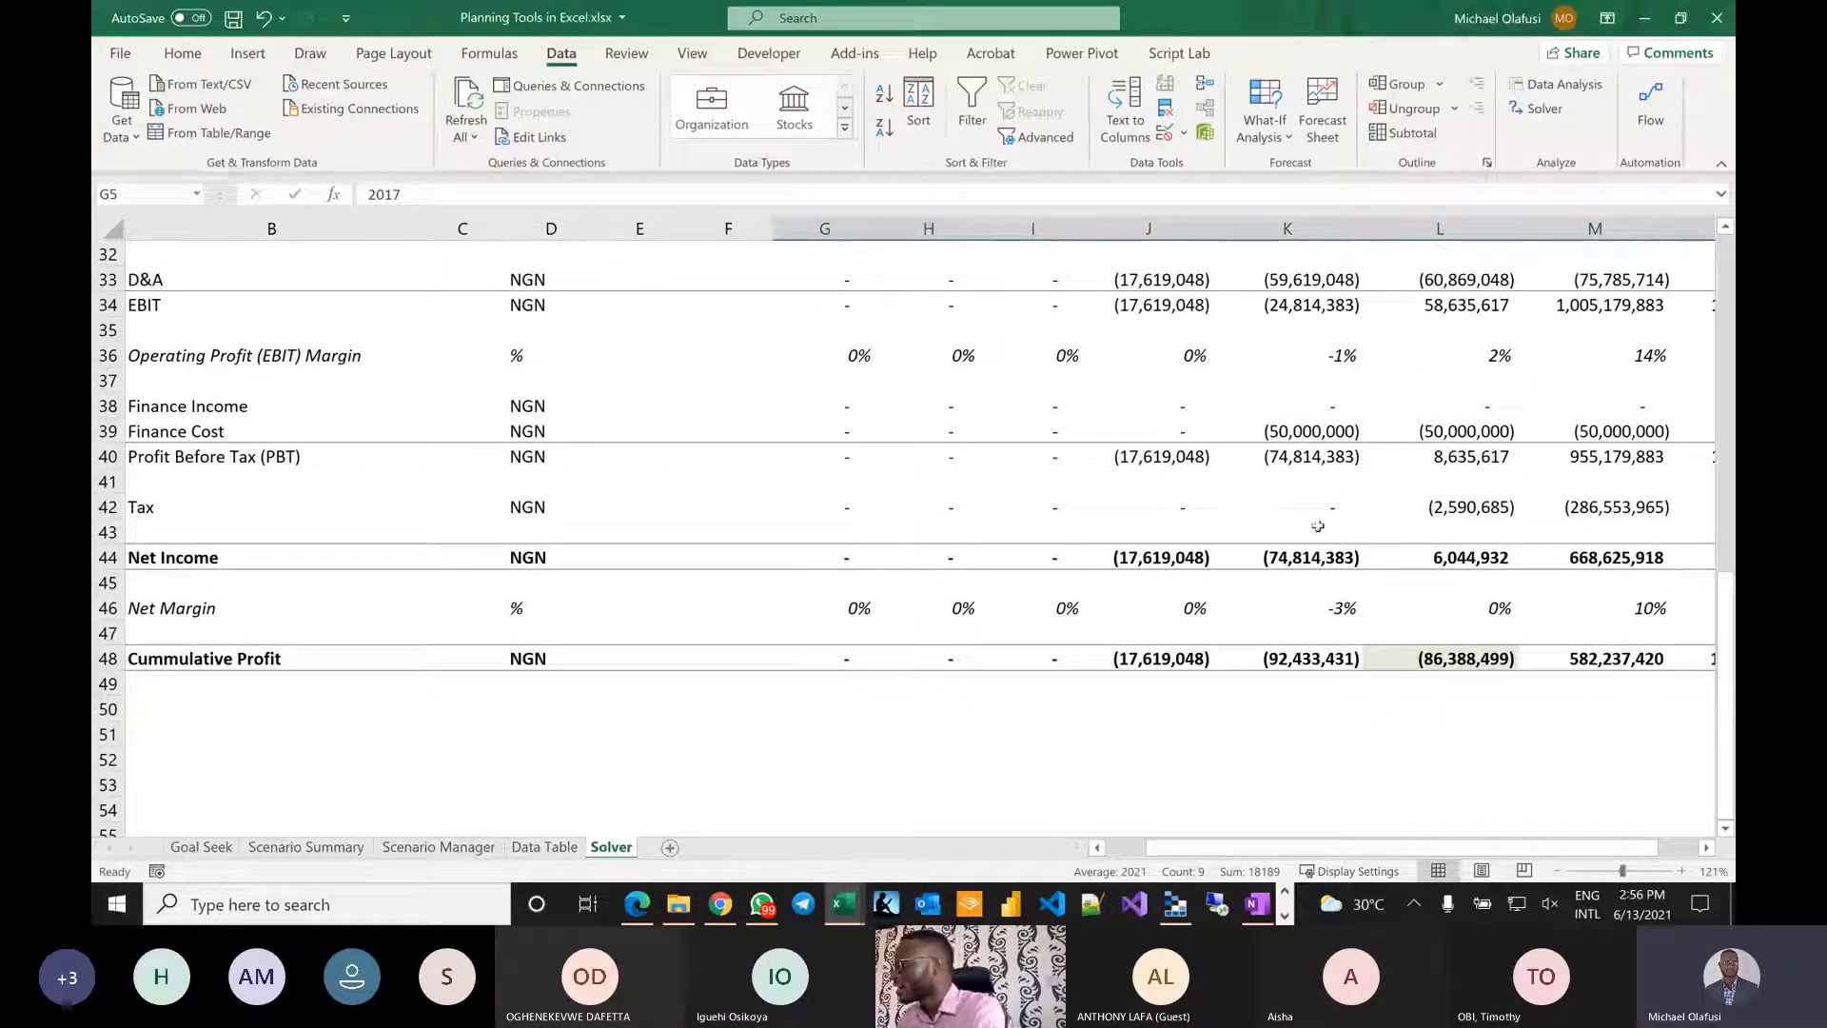
pyautogui.moveTo(1460, 669); pyautogui.dragTo(1443, 245)
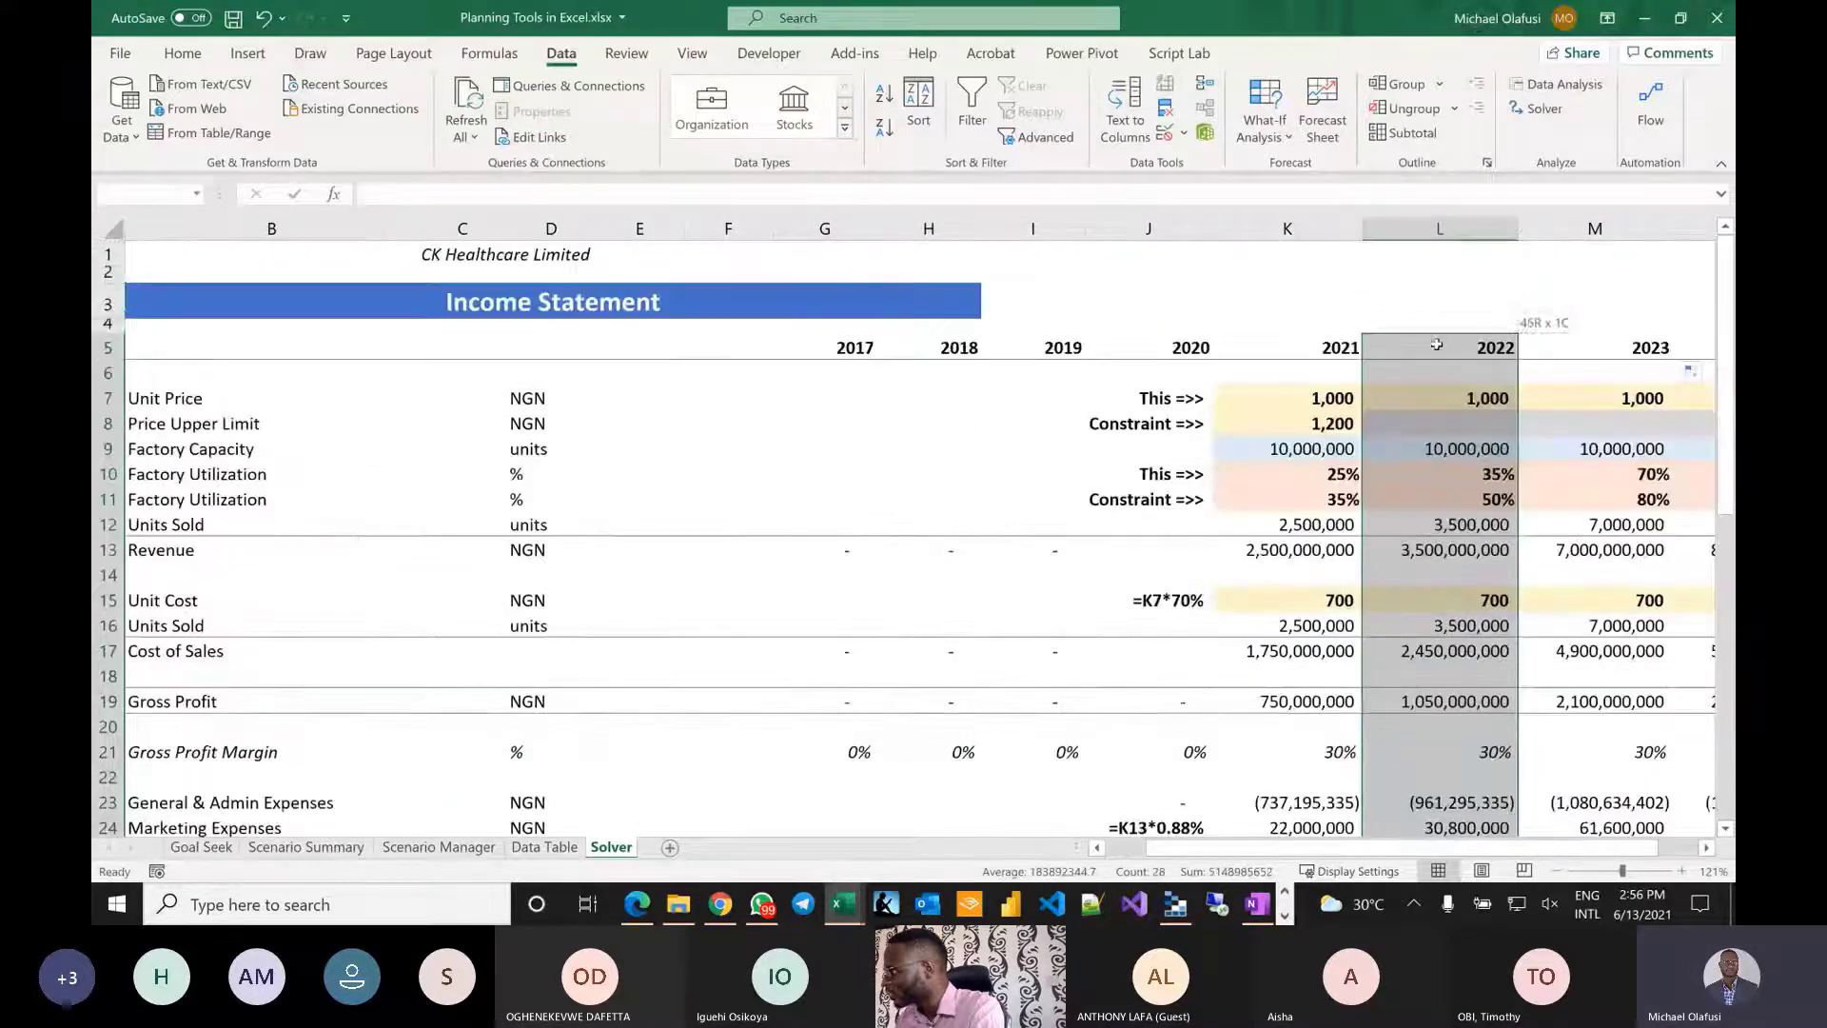
pyautogui.scroll(-10, 1403, 561)
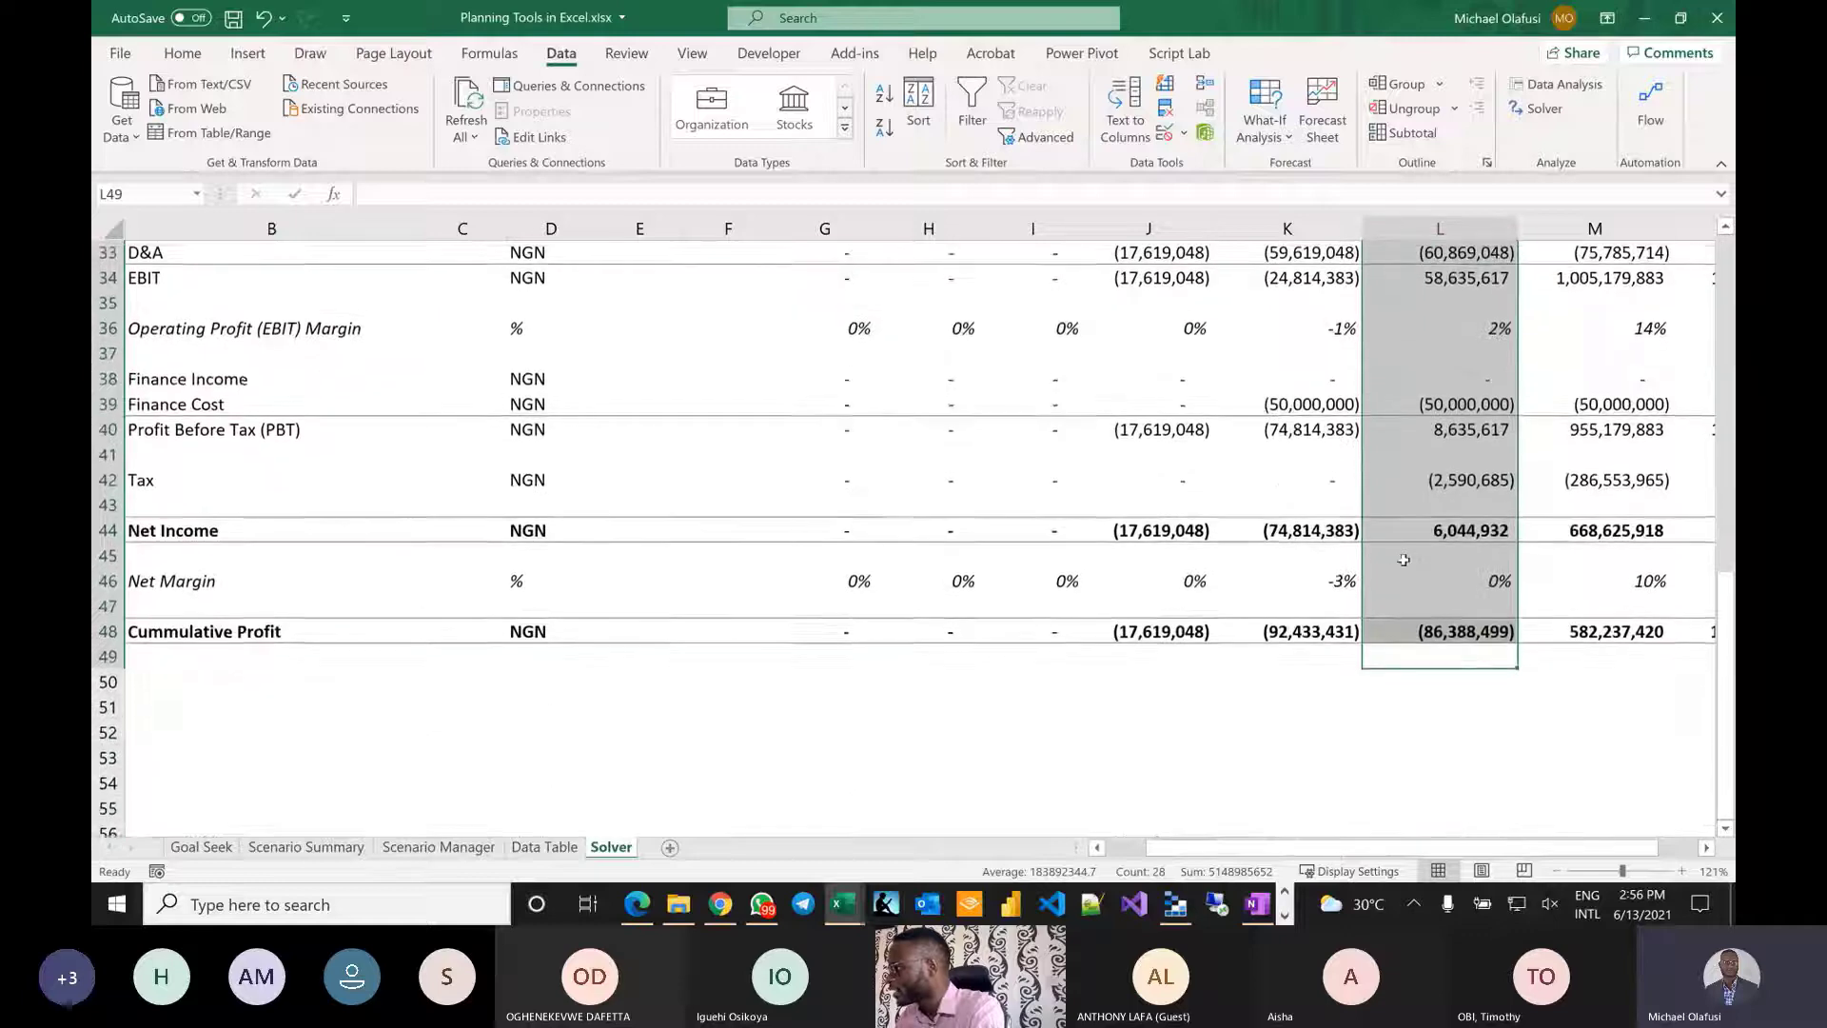
pyautogui.click(1441, 633)
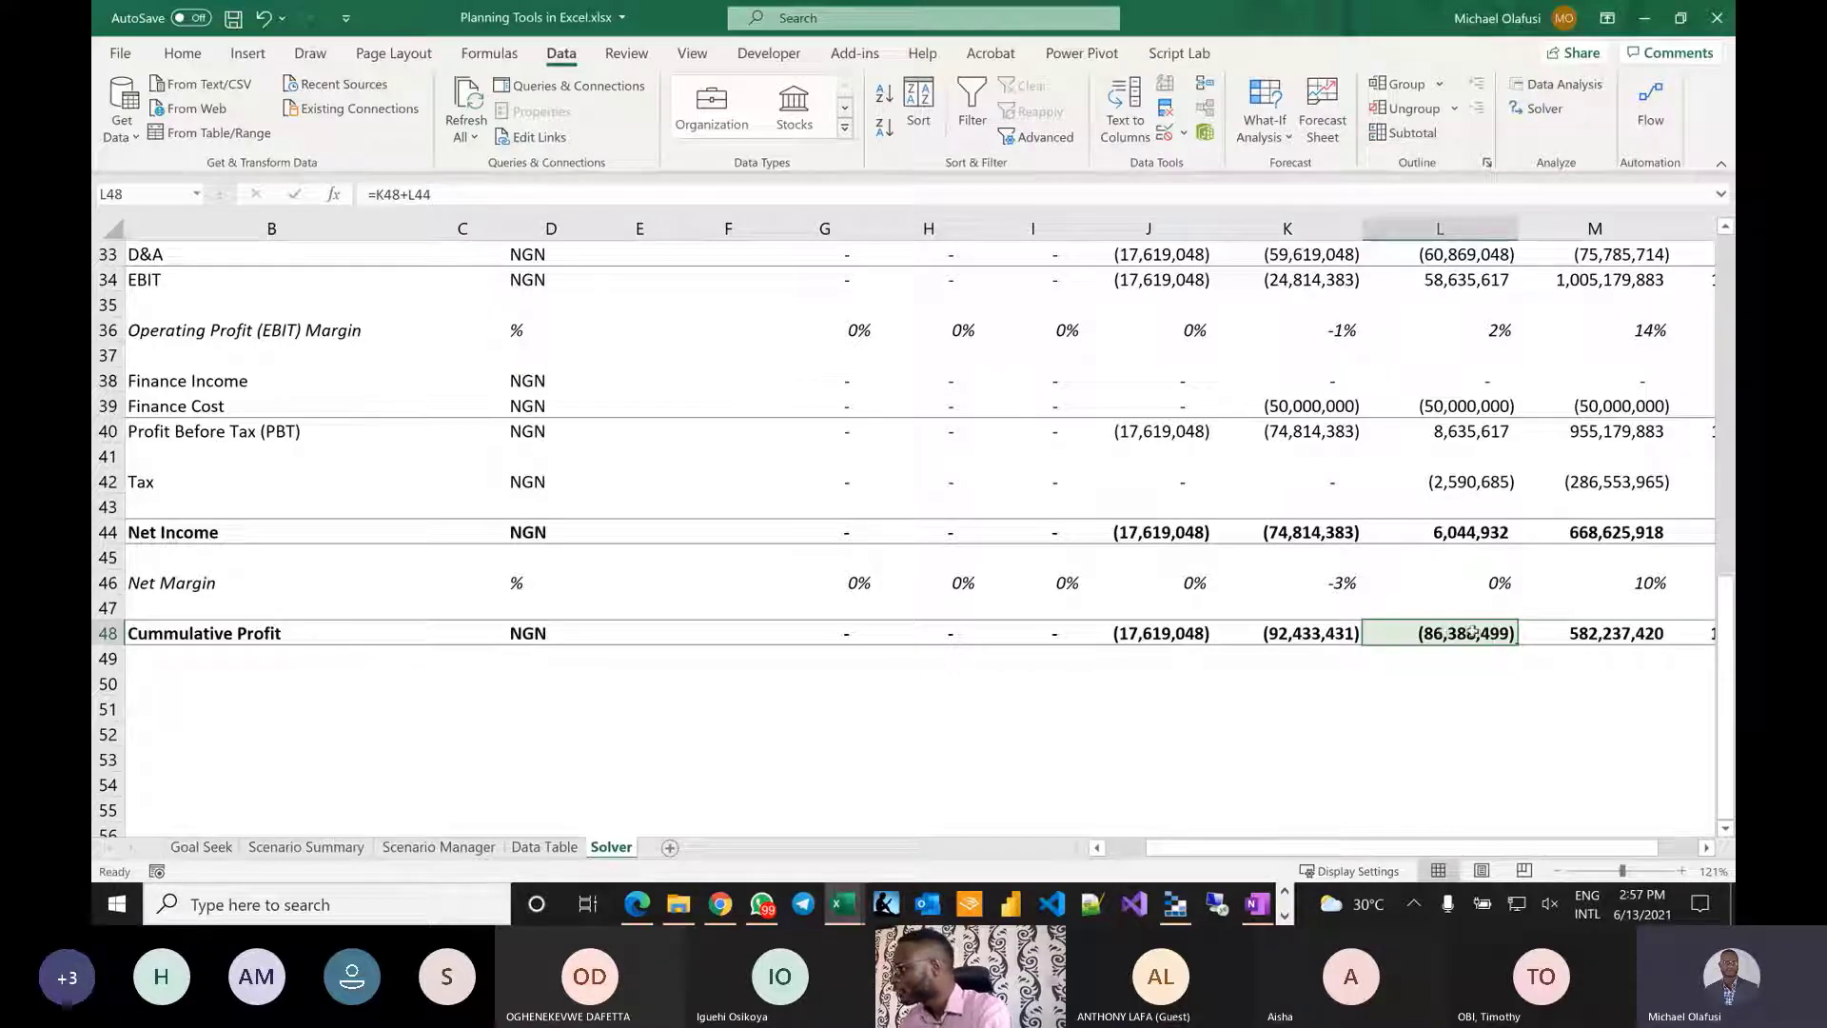
# Review the 2021 unit price, the 2021–2022 factory utilization inputs, and their constraint cells, including the price upper limit.
pyautogui.scroll(11, 1472, 633)
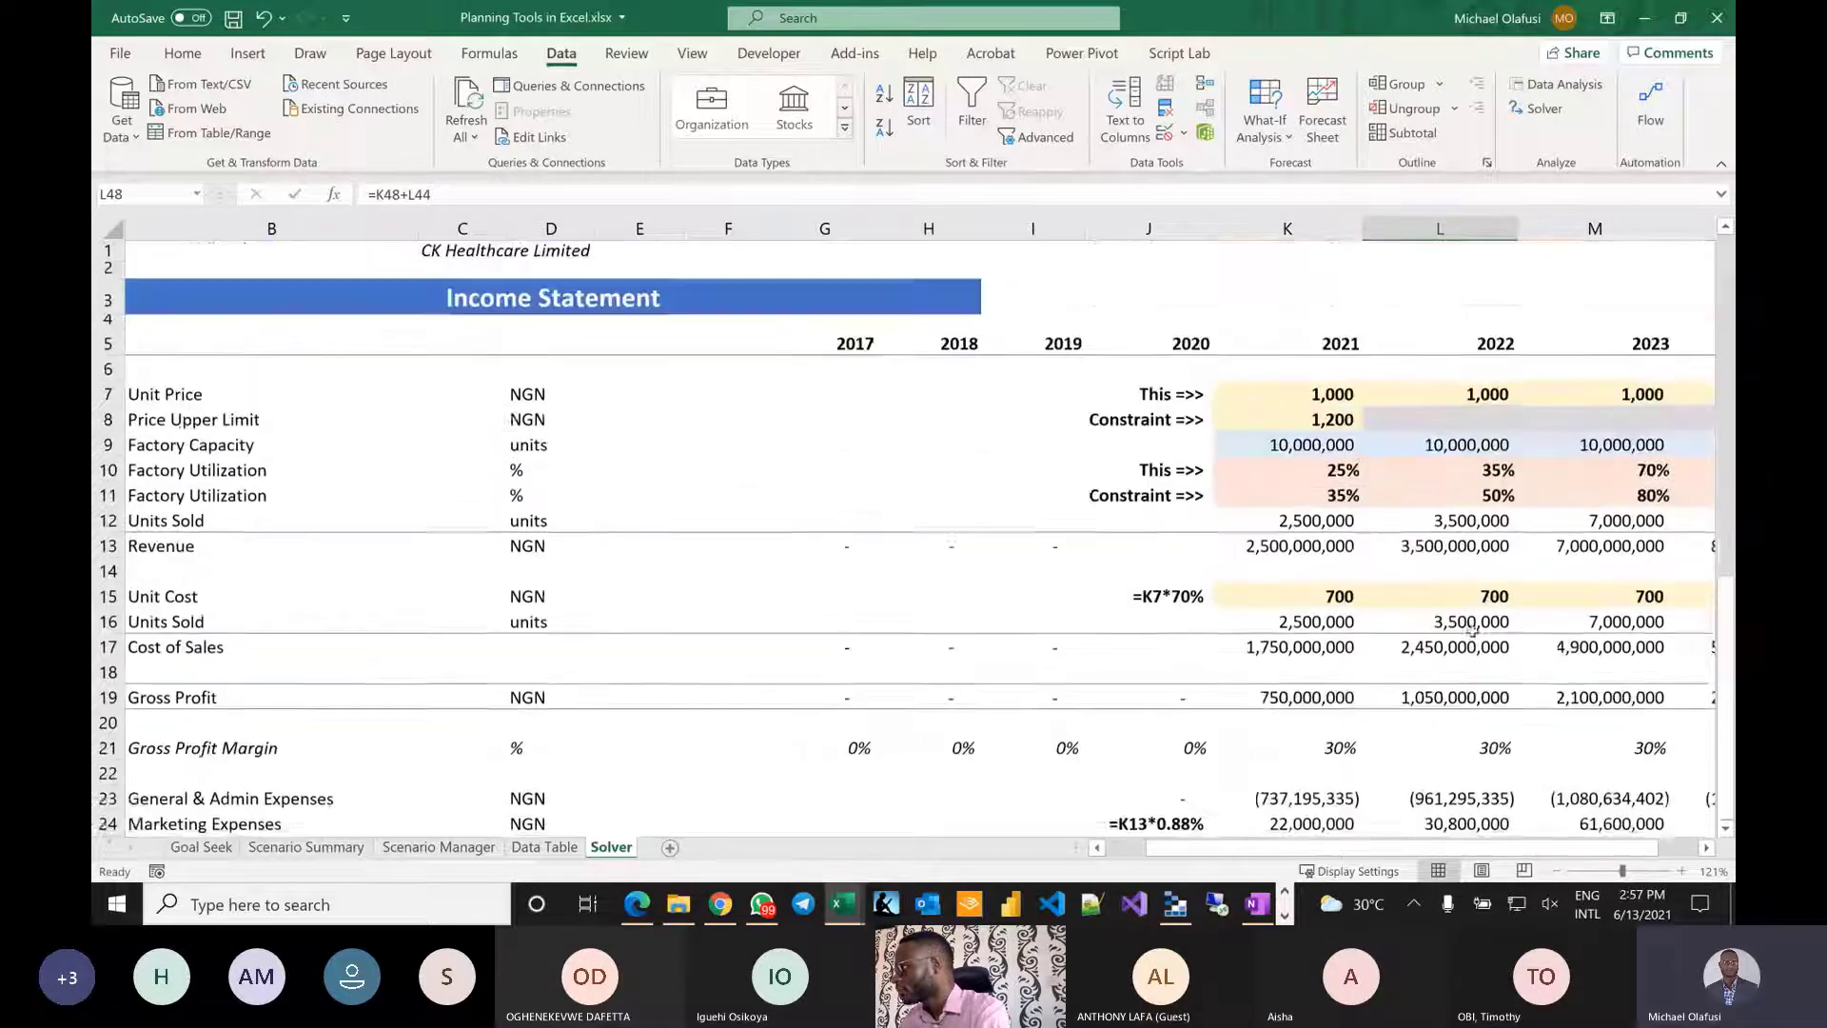
pyautogui.click(1261, 396)
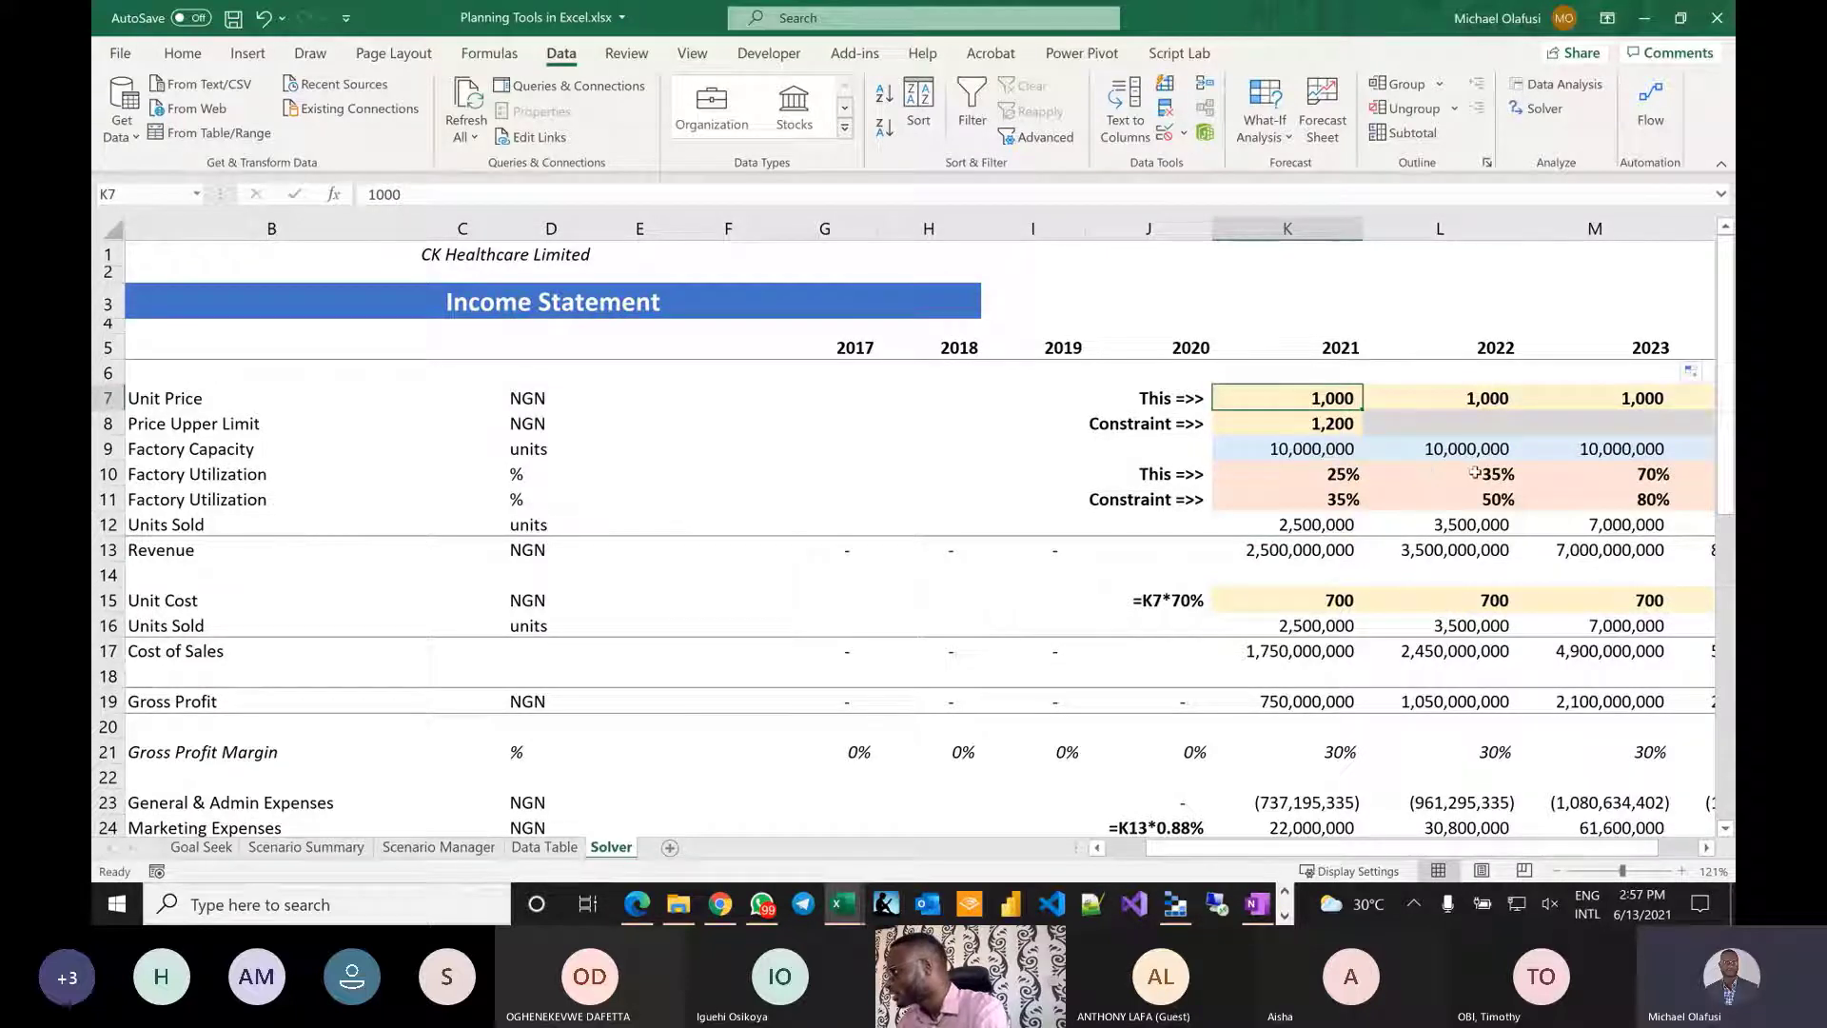
pyautogui.moveTo(1470, 473); pyautogui.dragTo(1287, 475)
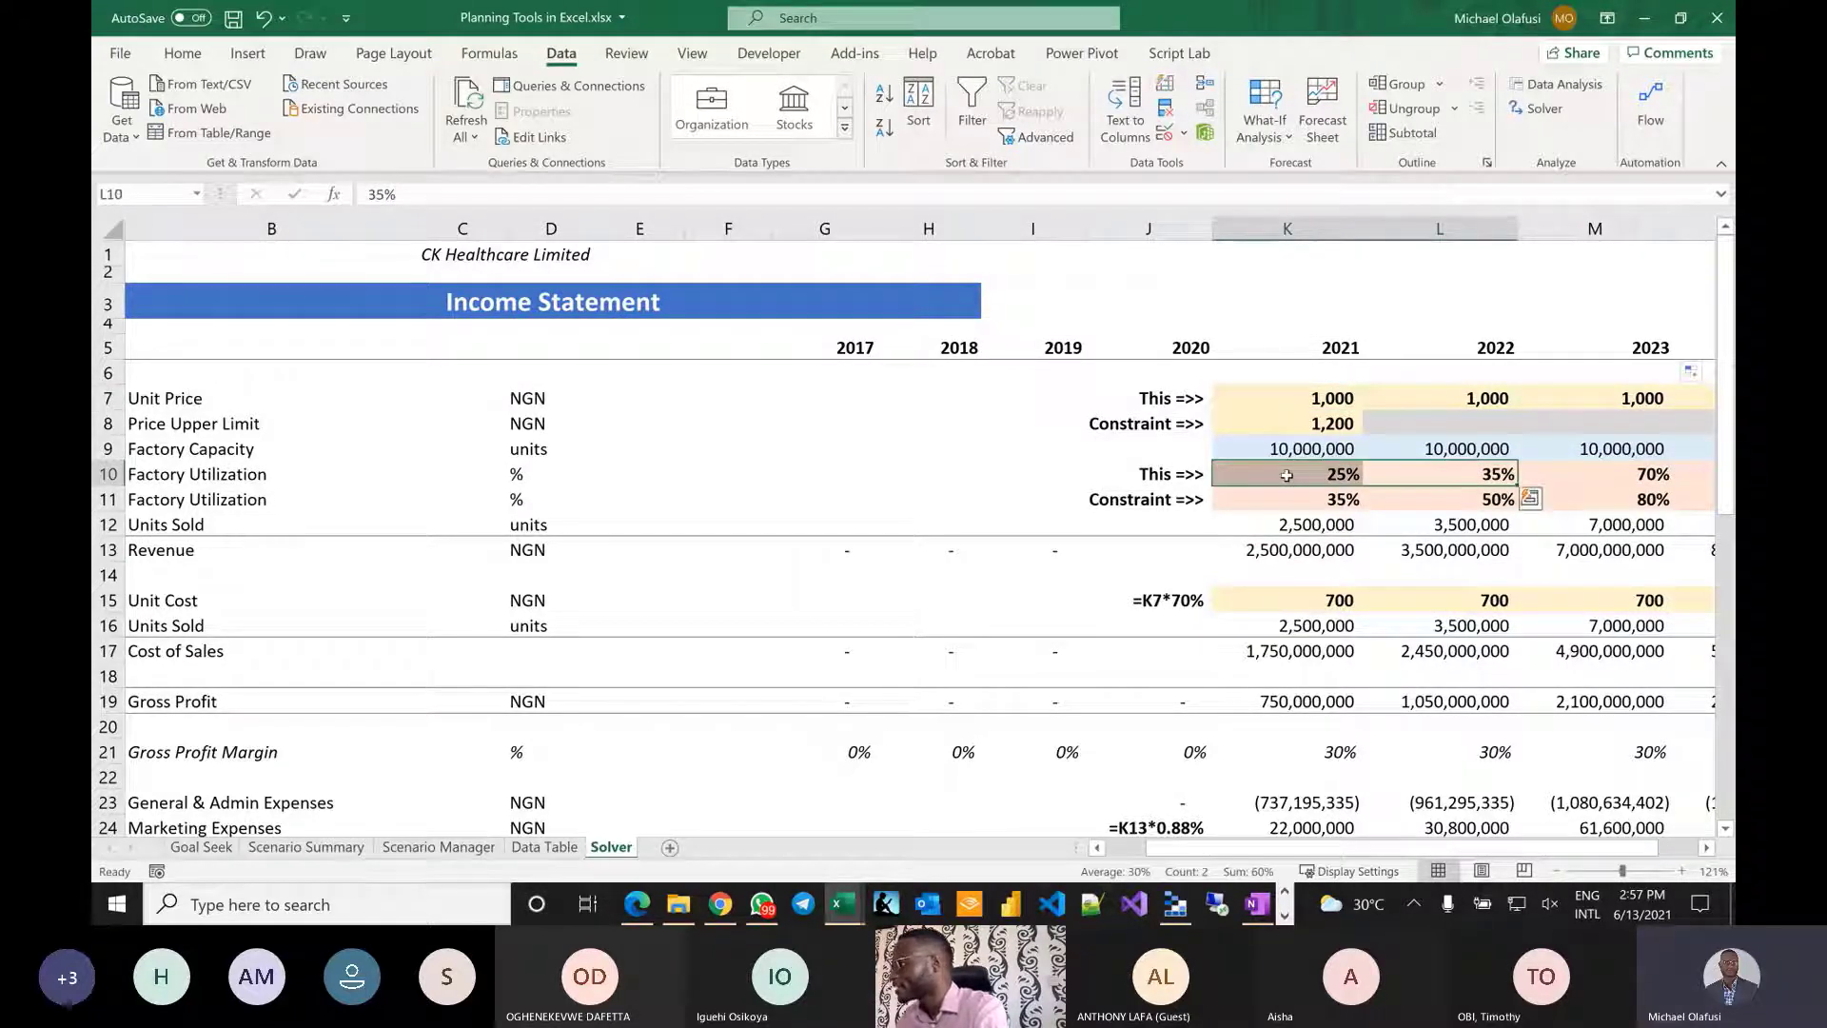
pyautogui.moveTo(1228, 495); pyautogui.dragTo(1468, 509)
pyautogui.click(1315, 419)
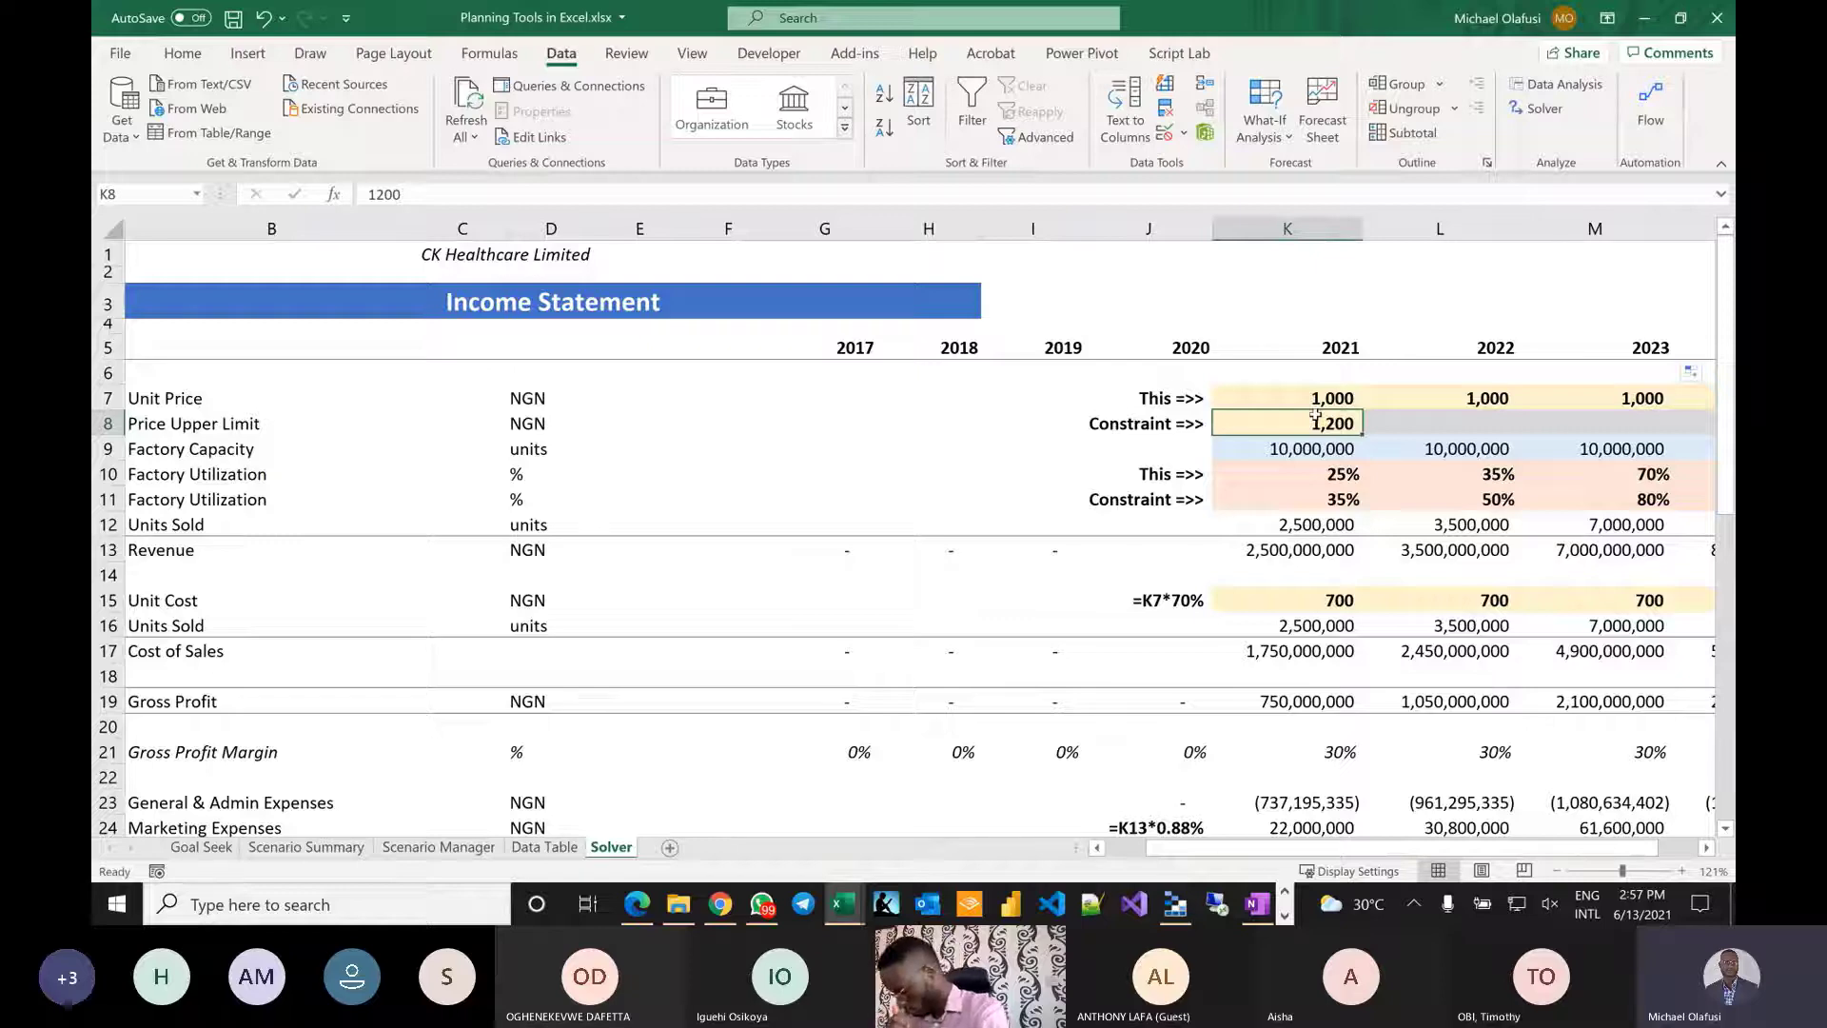
# Open Solver and set its objective to the 2022 Cummulative Profit cell L48.
pyautogui.click(1542, 108)
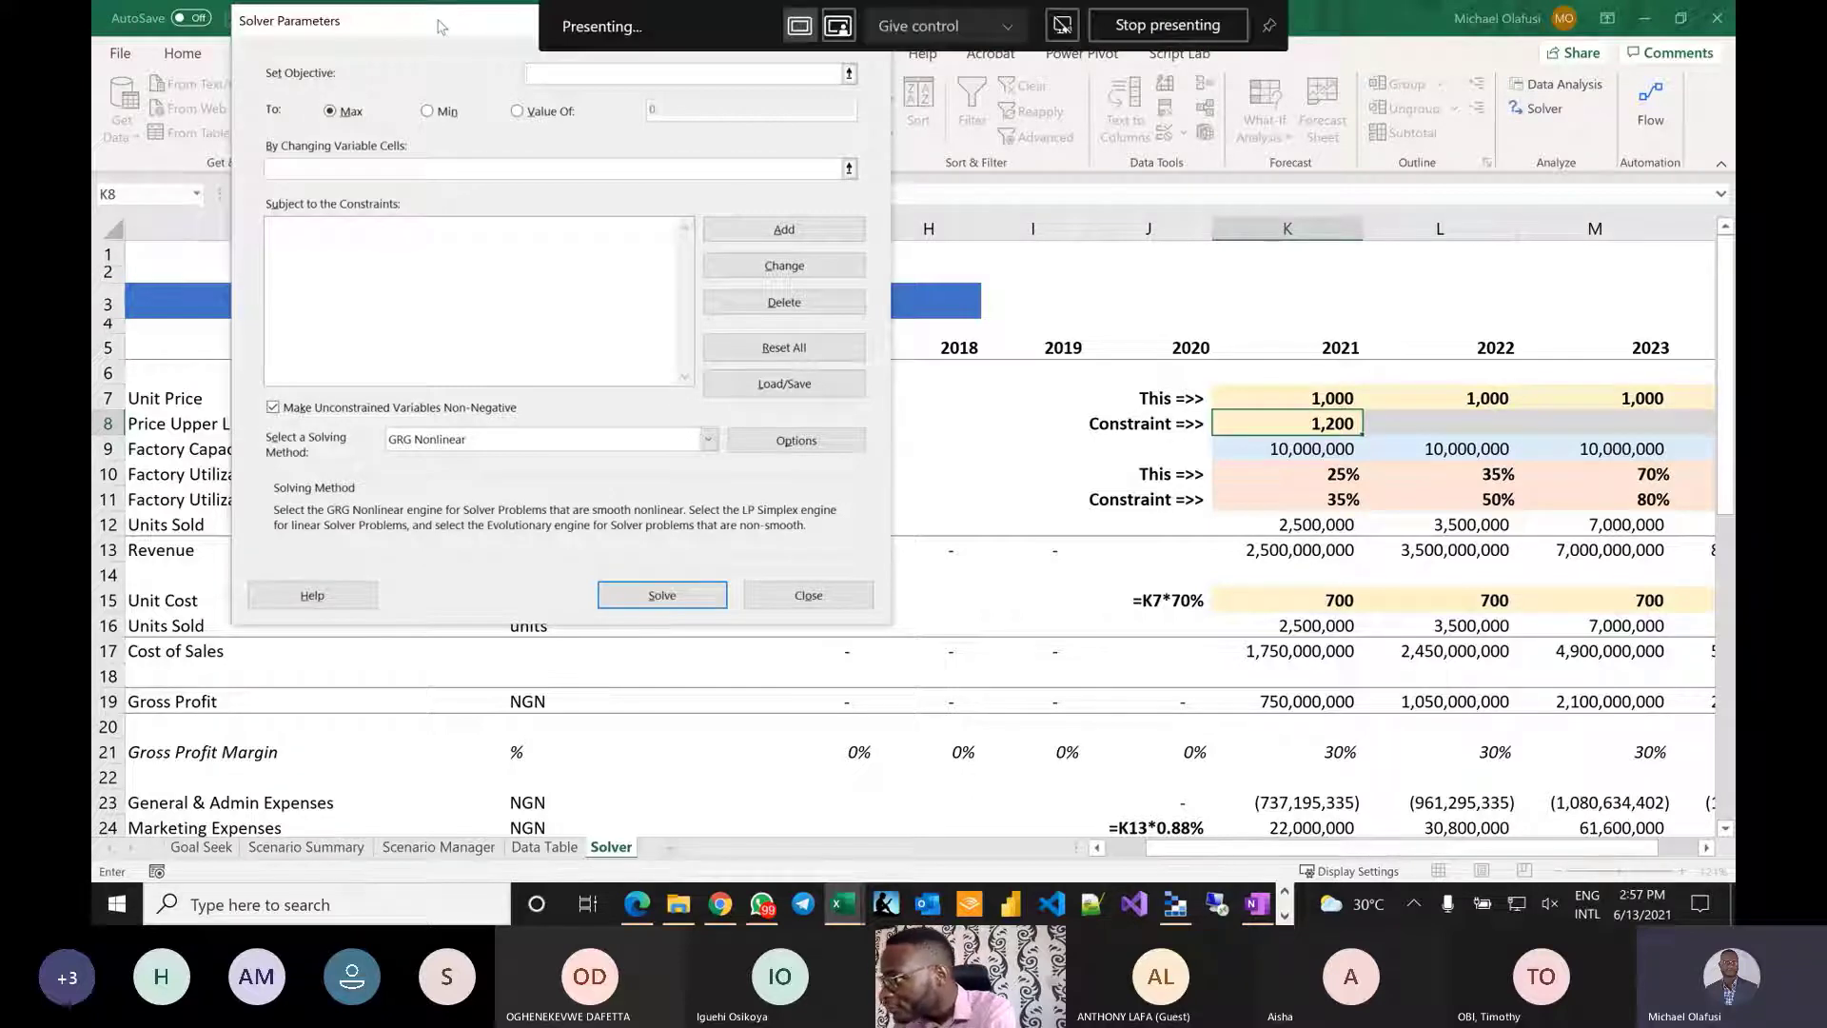
pyautogui.moveTo(441, 26); pyautogui.dragTo(513, 213)
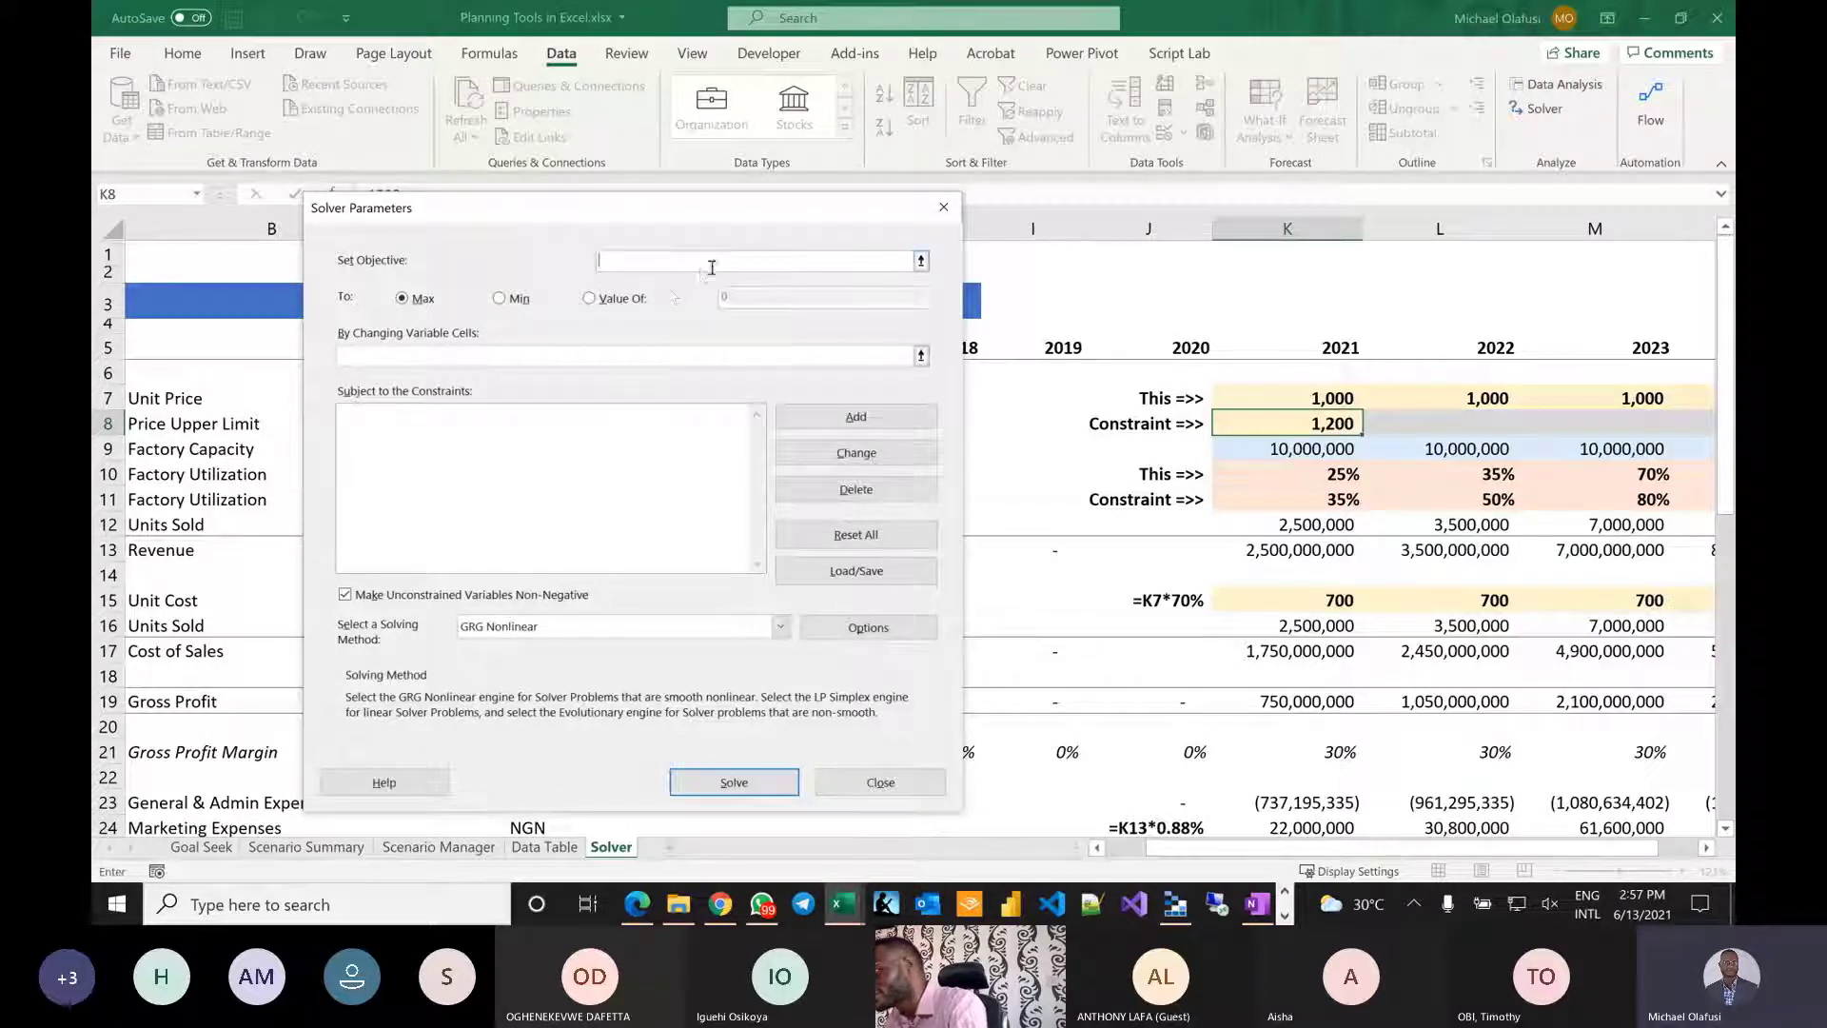
pyautogui.scroll(-11, 1471, 585)
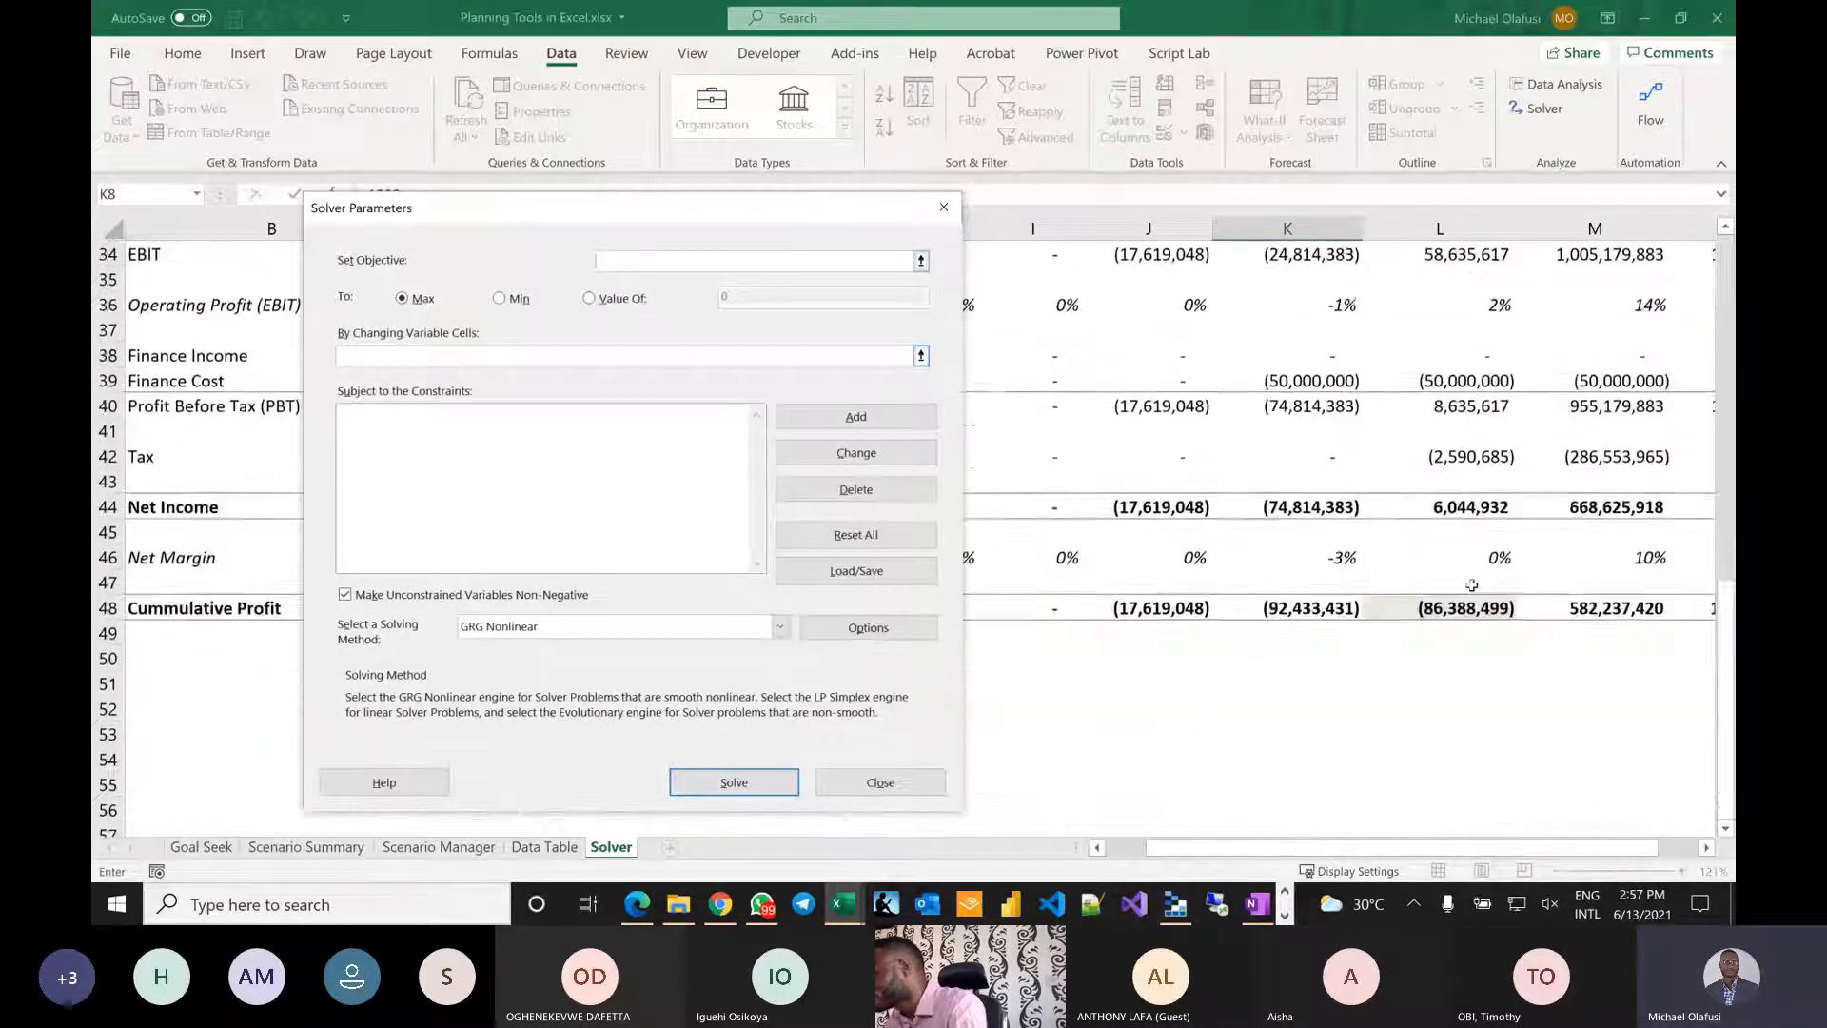
pyautogui.click(1463, 605)
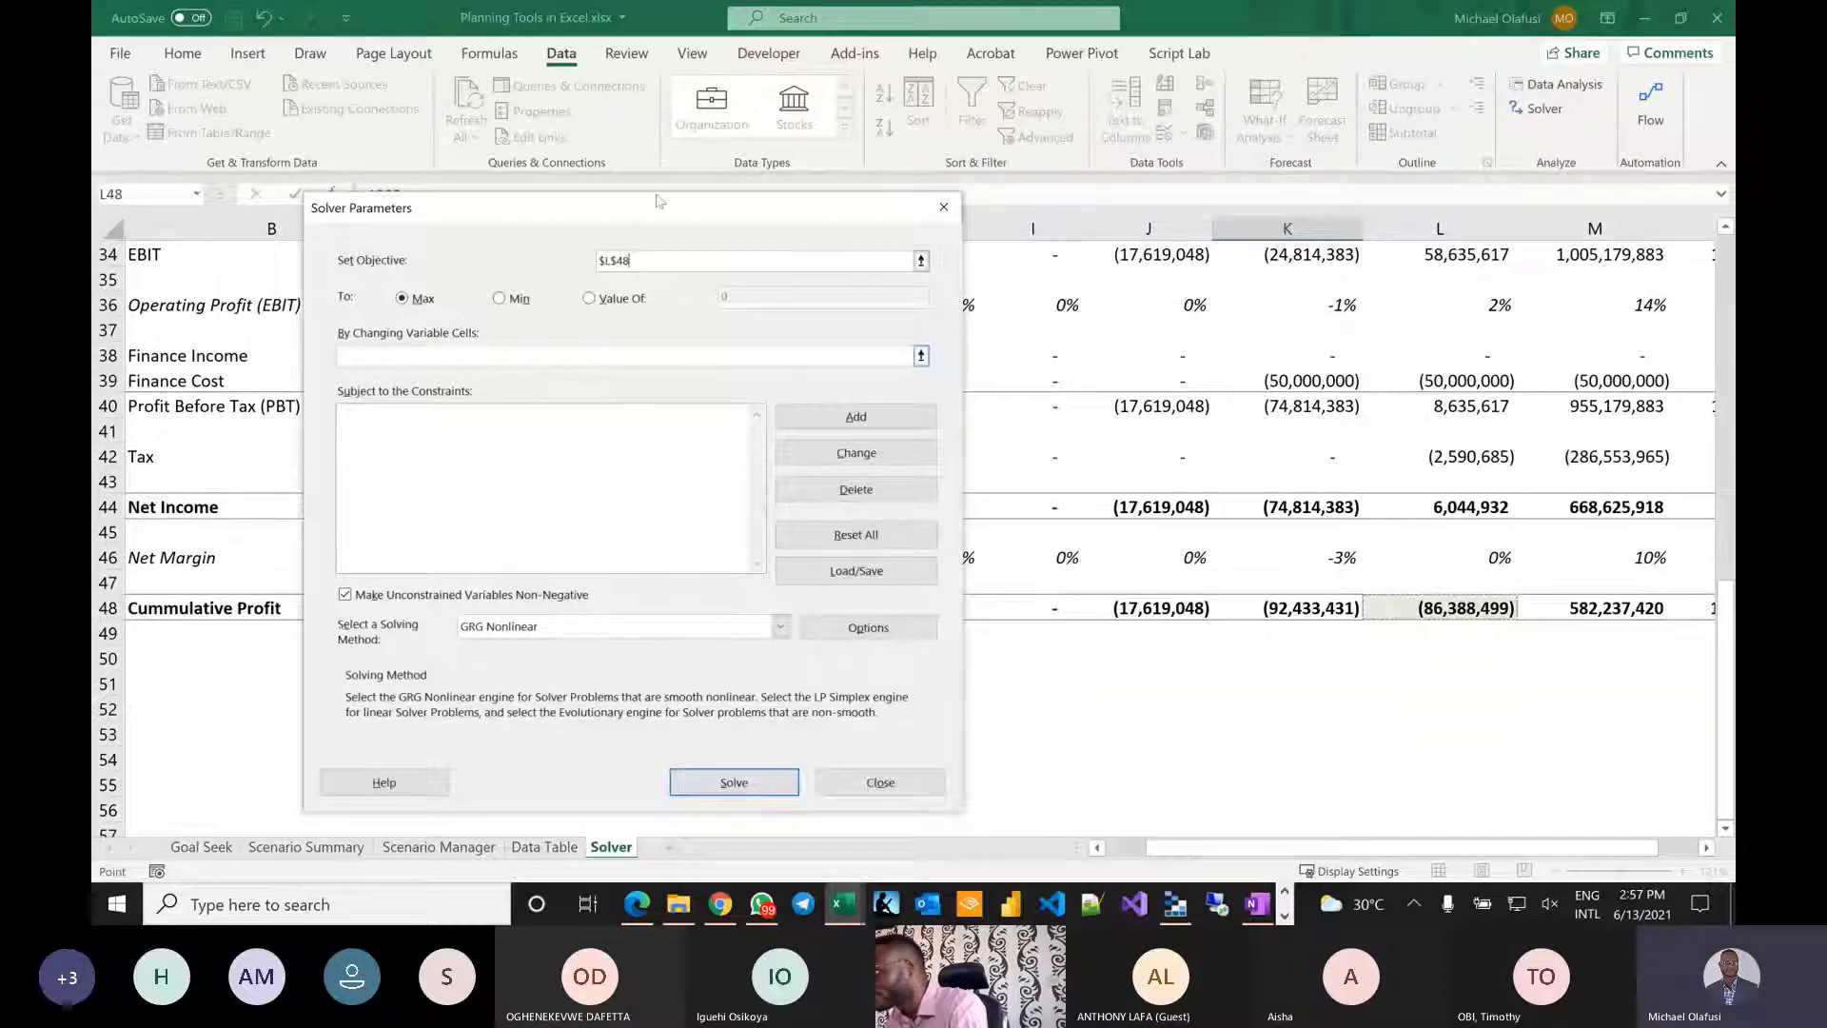
pyautogui.moveTo(660, 201); pyautogui.dragTo(672, 624)
pyautogui.click(108, 607)
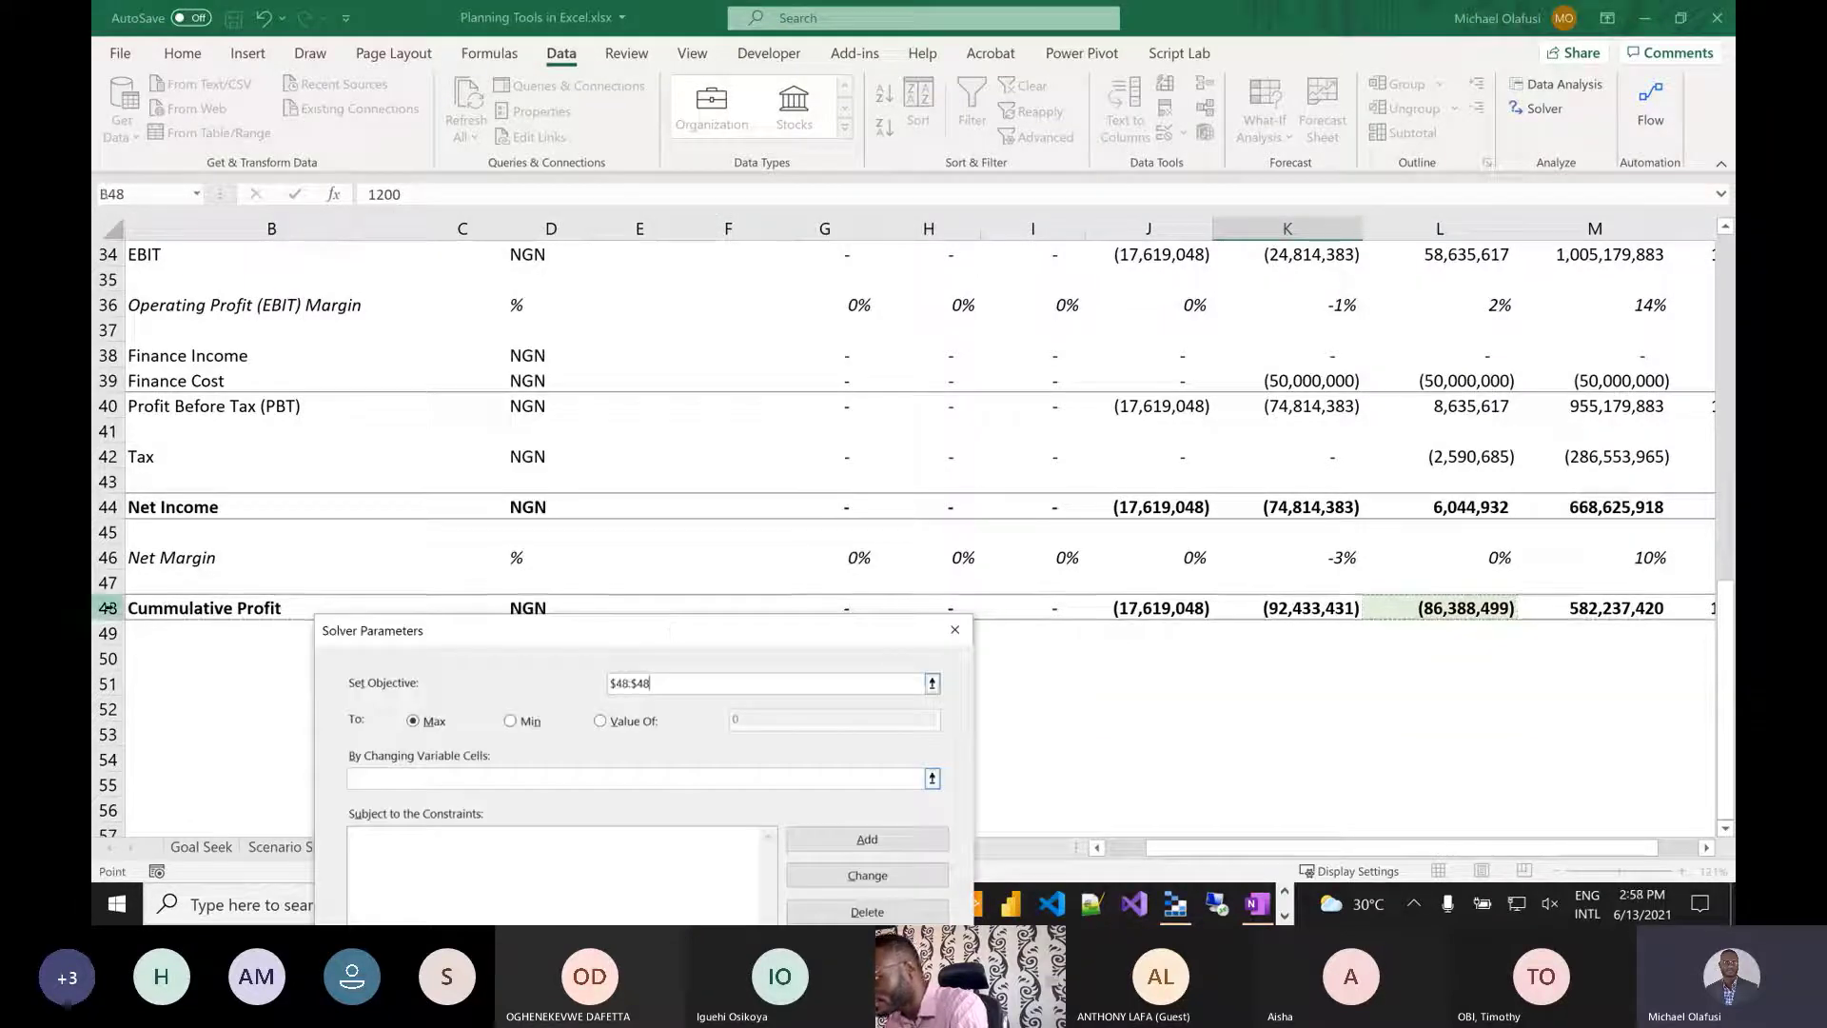
pyautogui.click(1447, 605)
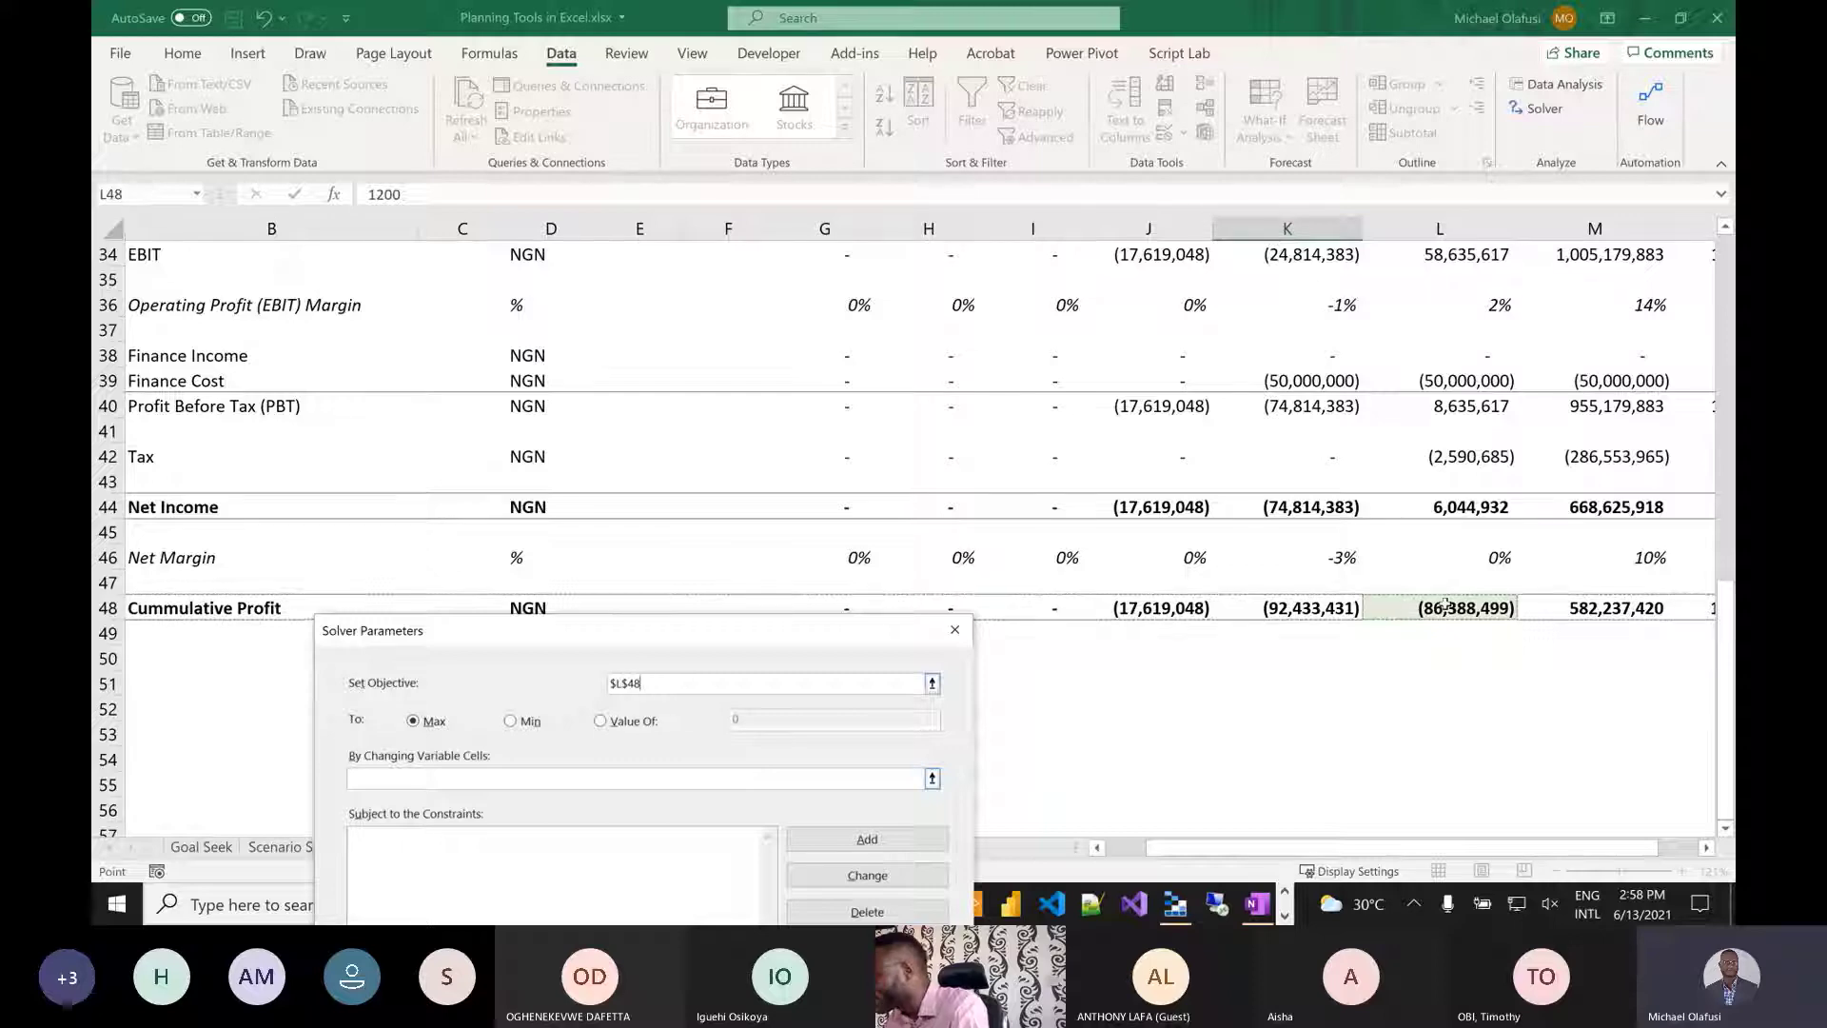
pyautogui.moveTo(620, 635); pyautogui.dragTo(668, 235)
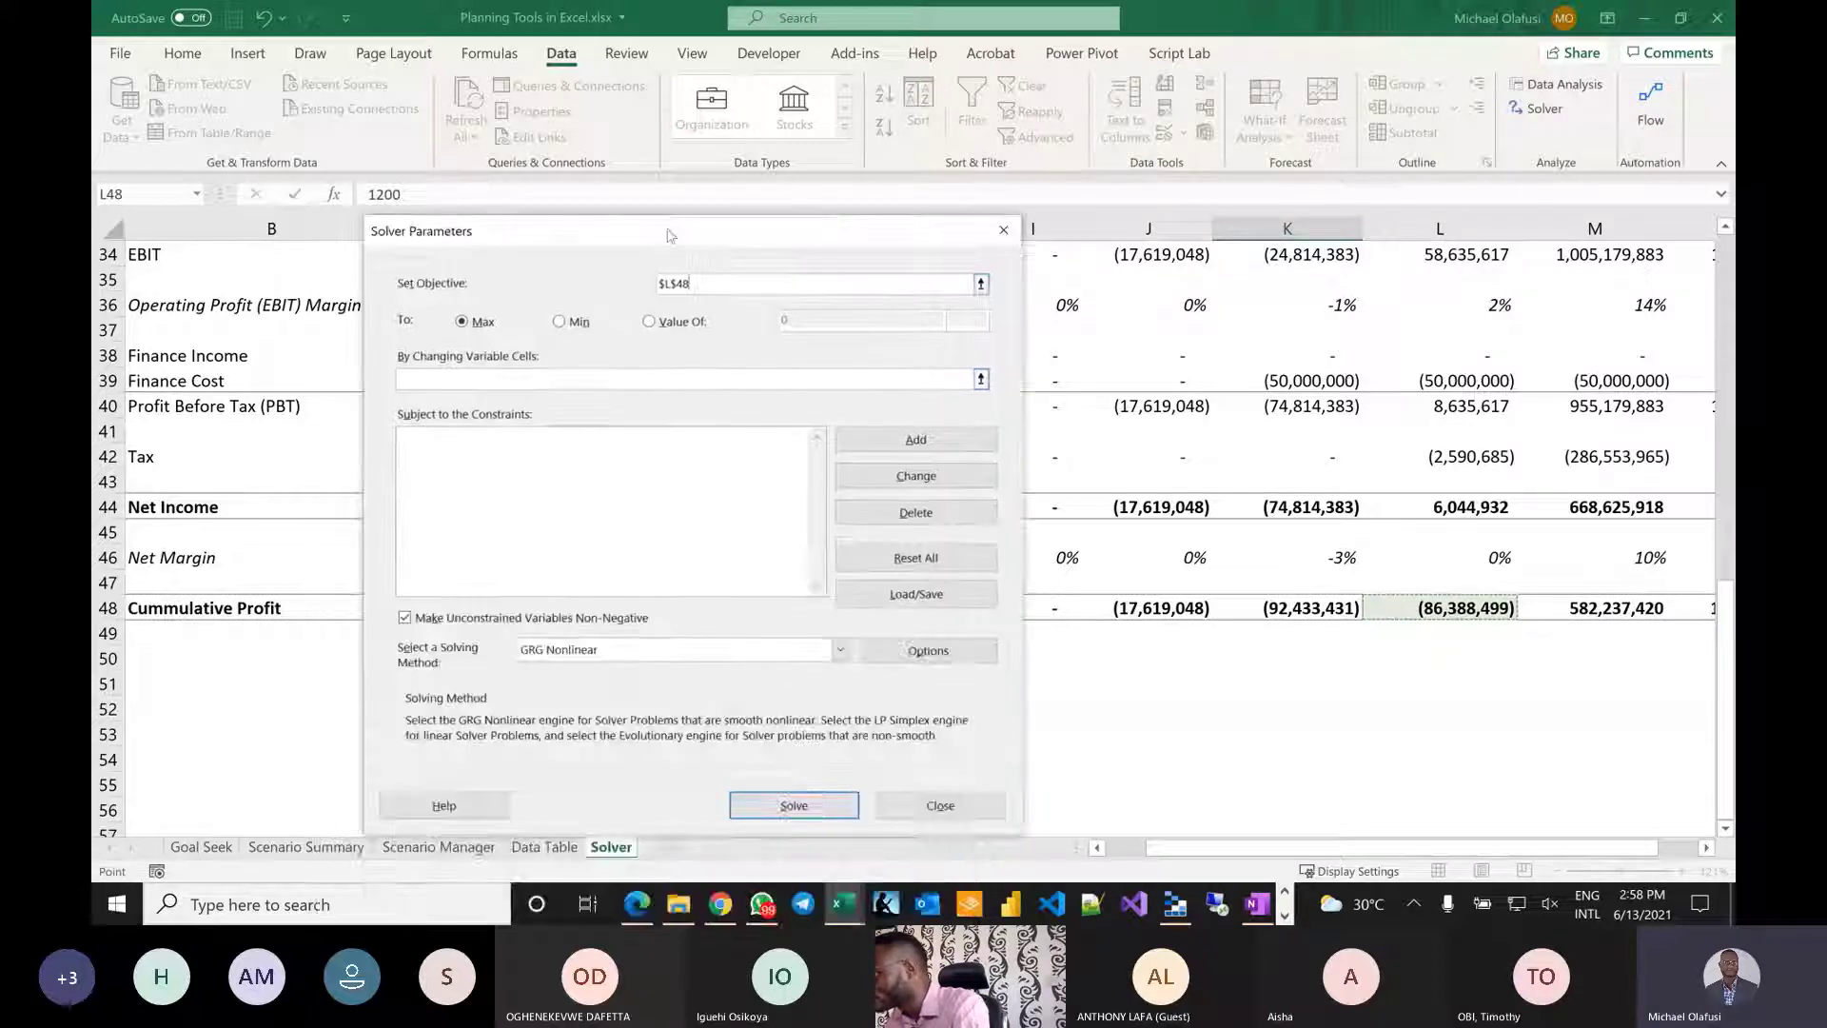
# Make Solver target a specific value of 0 for the objective instead of a maximum.
pyautogui.scroll(9, 1332, 523)
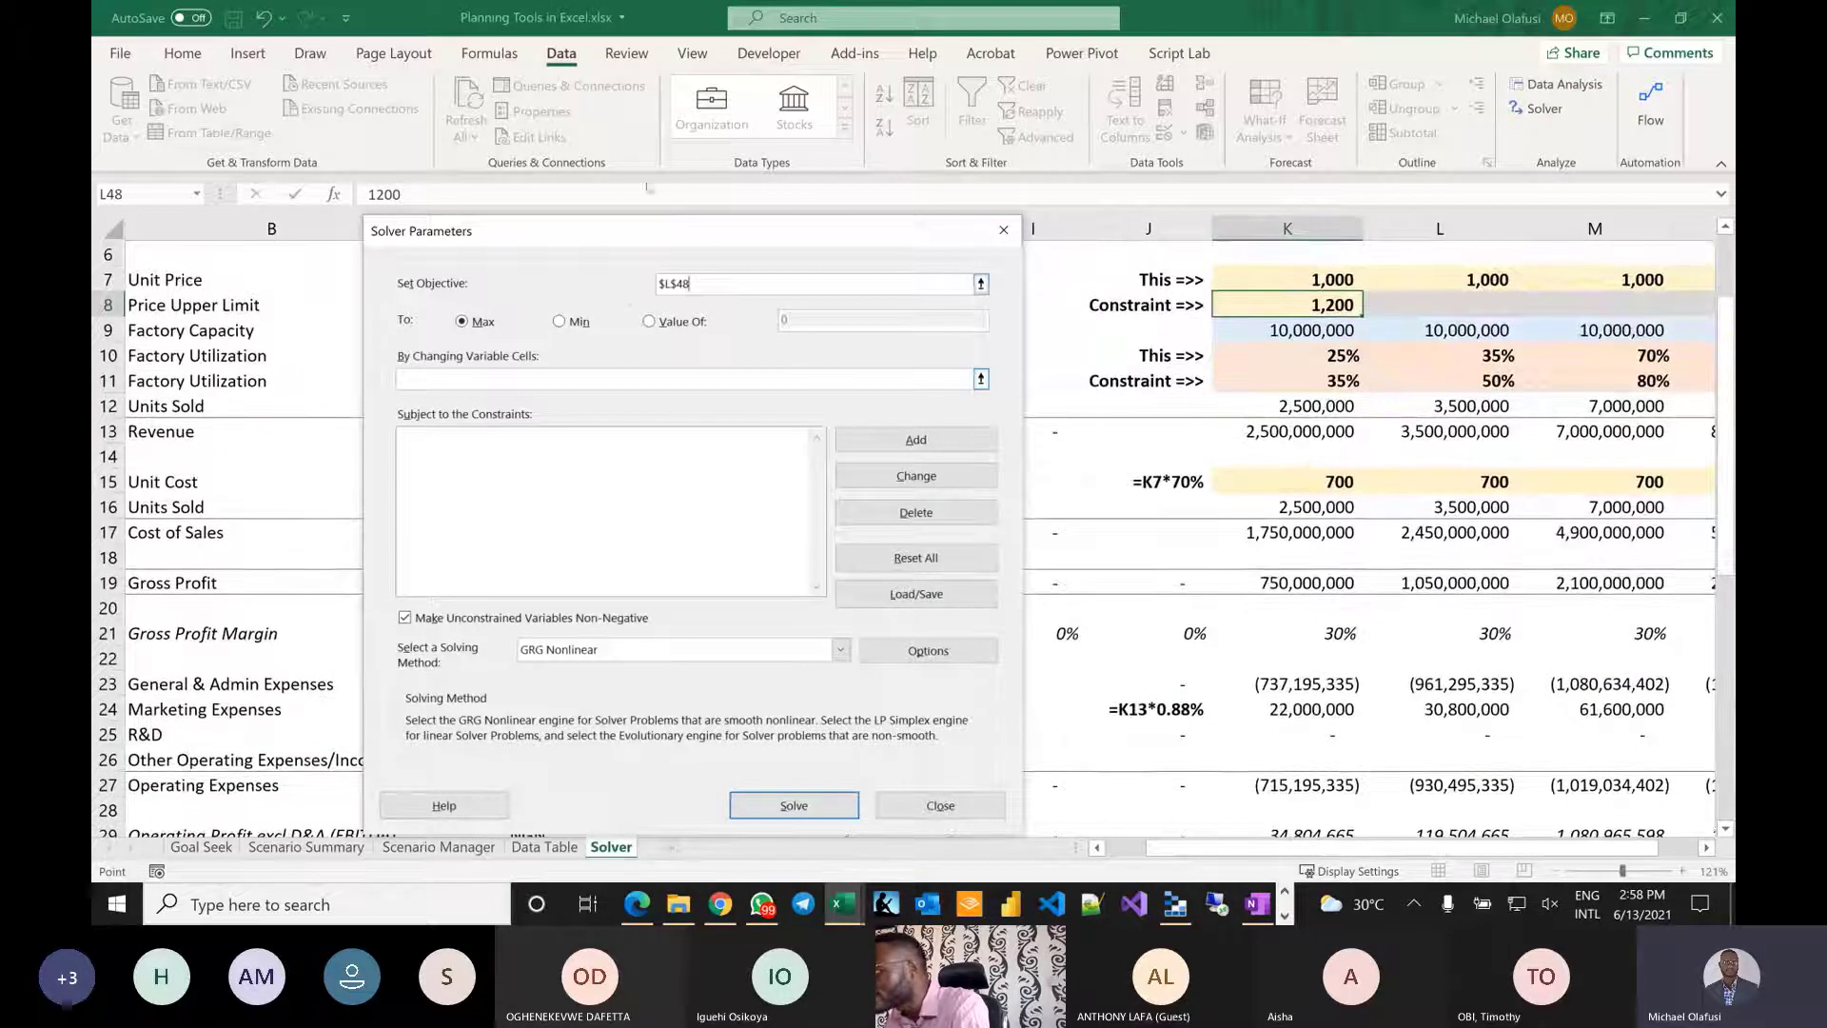
pyautogui.click(650, 321)
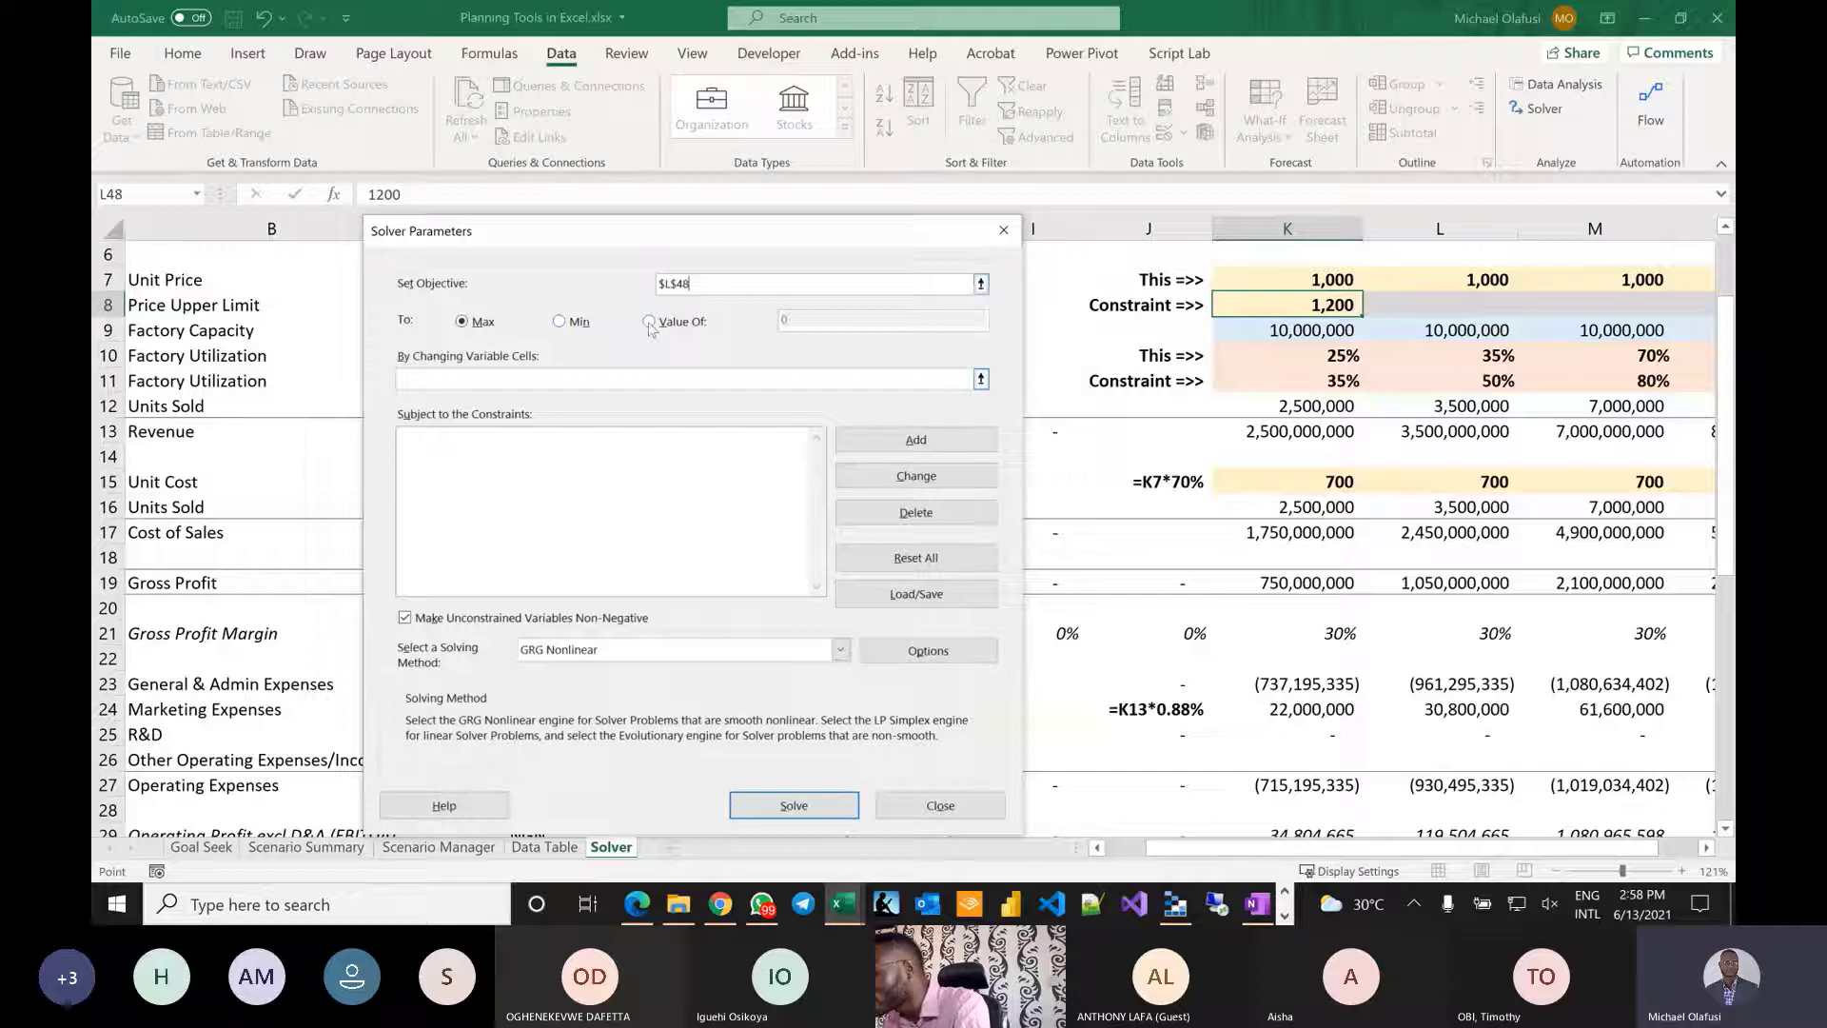
pyautogui.click(821, 322)
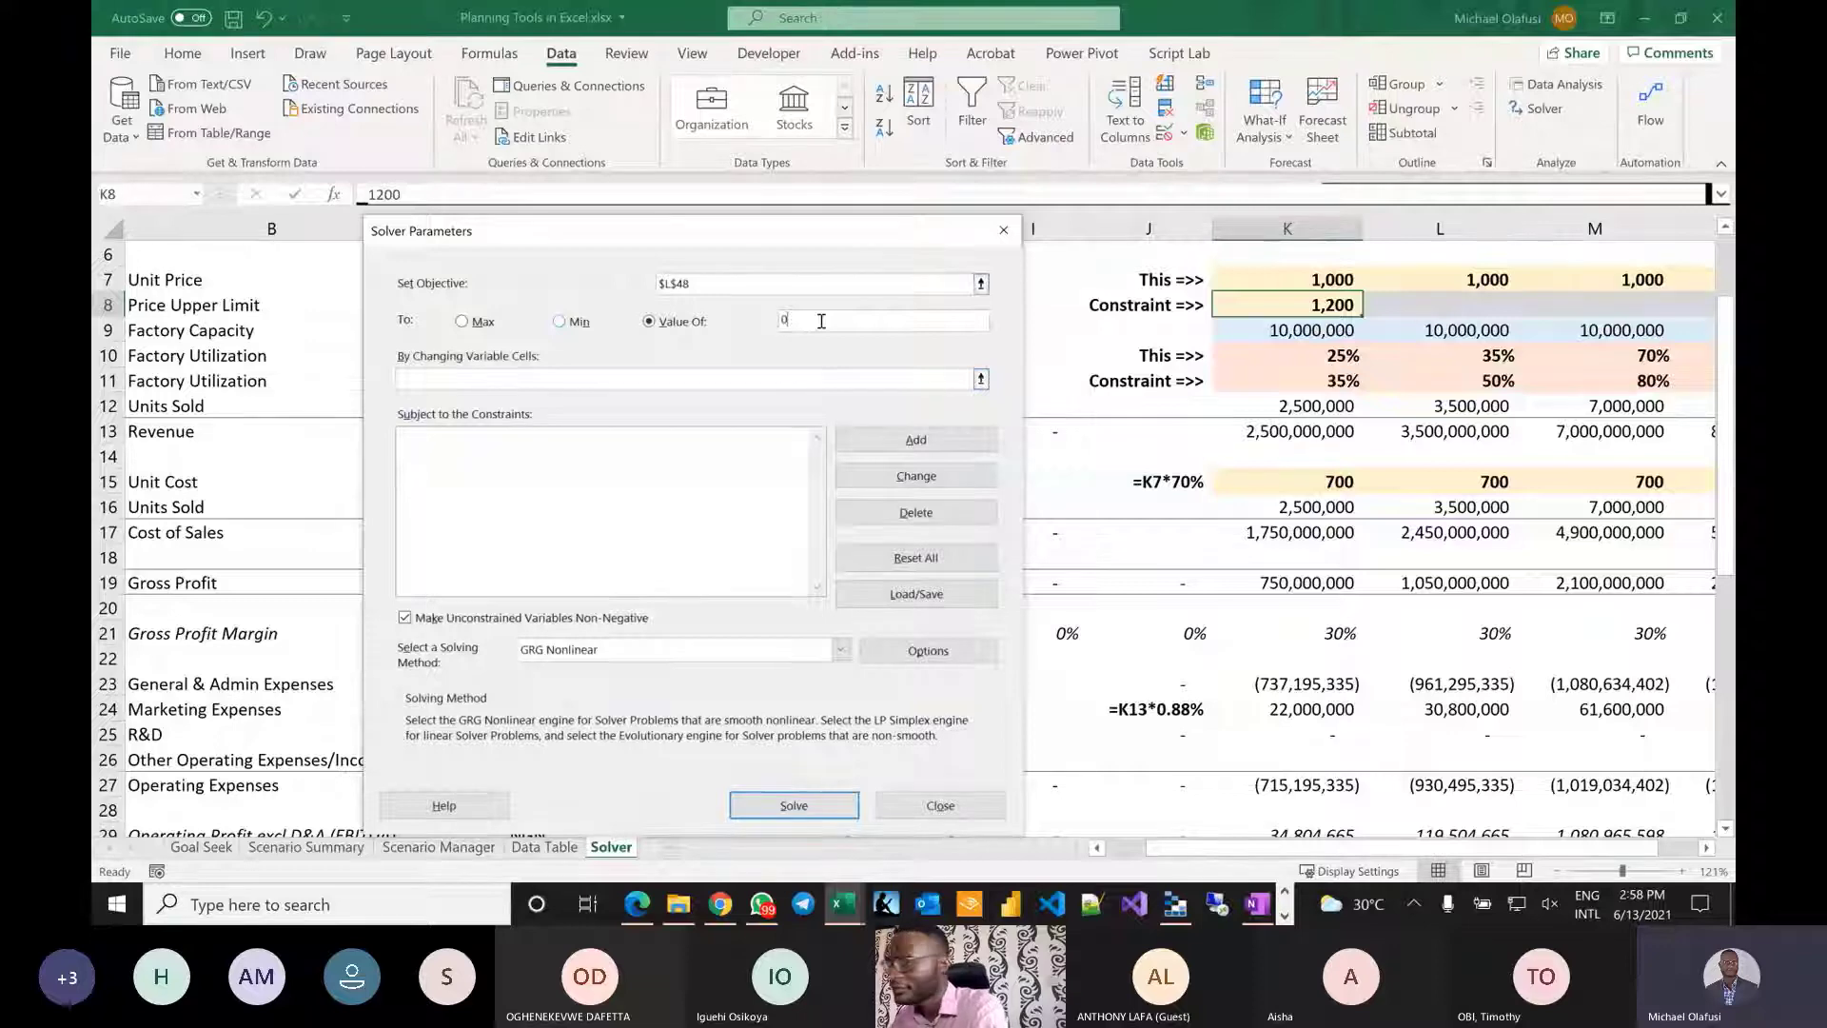
# Set the changing variable cells to the 2021 unit price K7 and the 2021–2022 factory utilization inputs K10:L10.
pyautogui.click(476, 379)
pyautogui.scroll(1, 1161, 471)
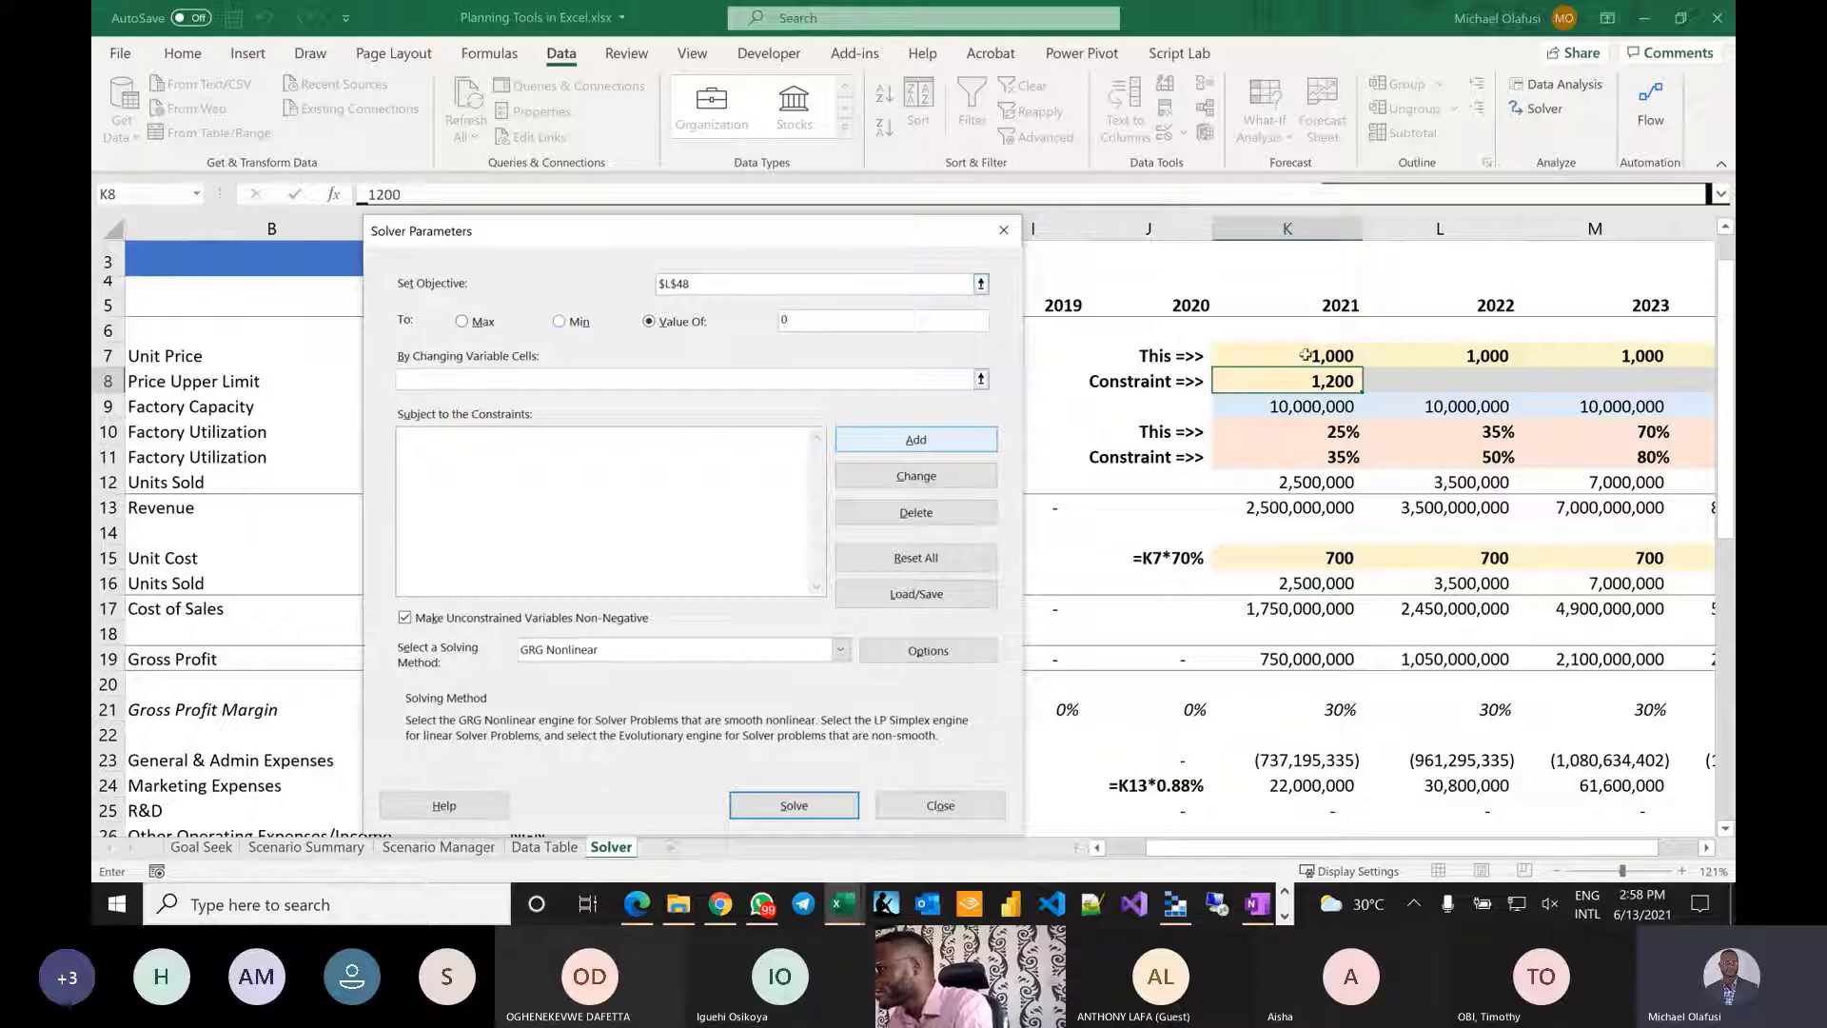
pyautogui.click(1306, 355)
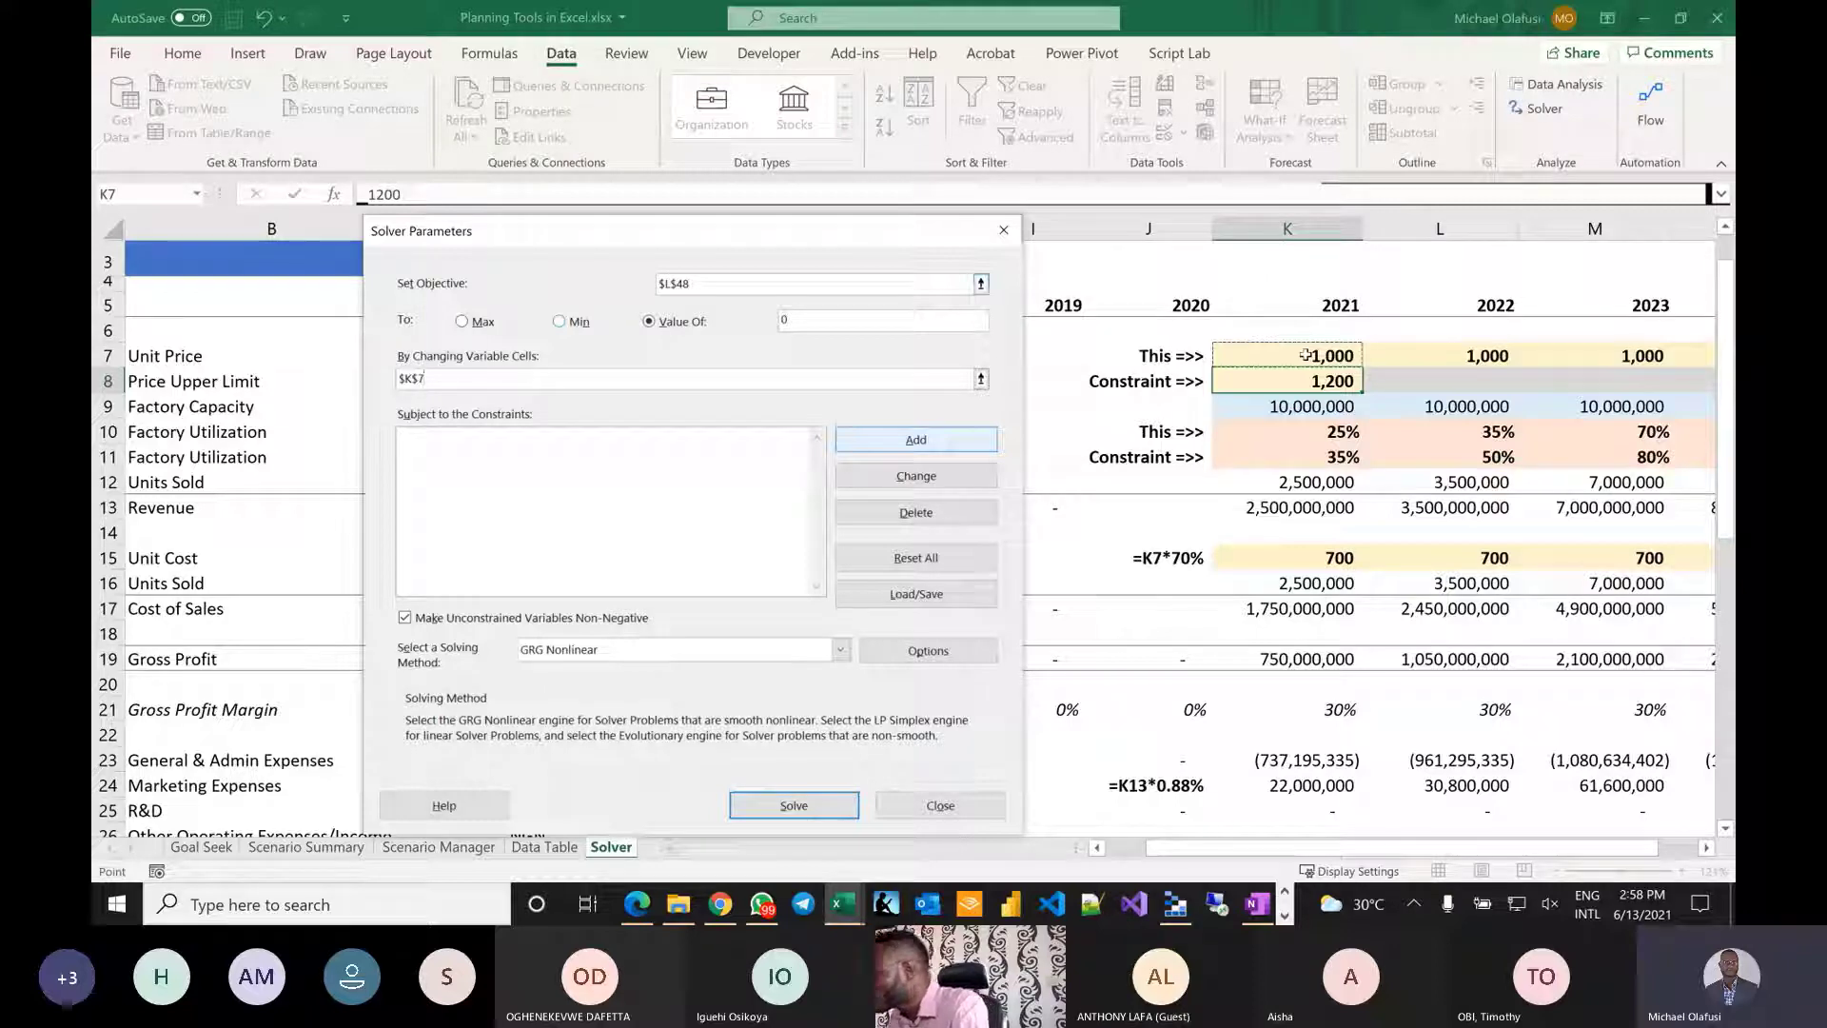
pyautogui.write(',')
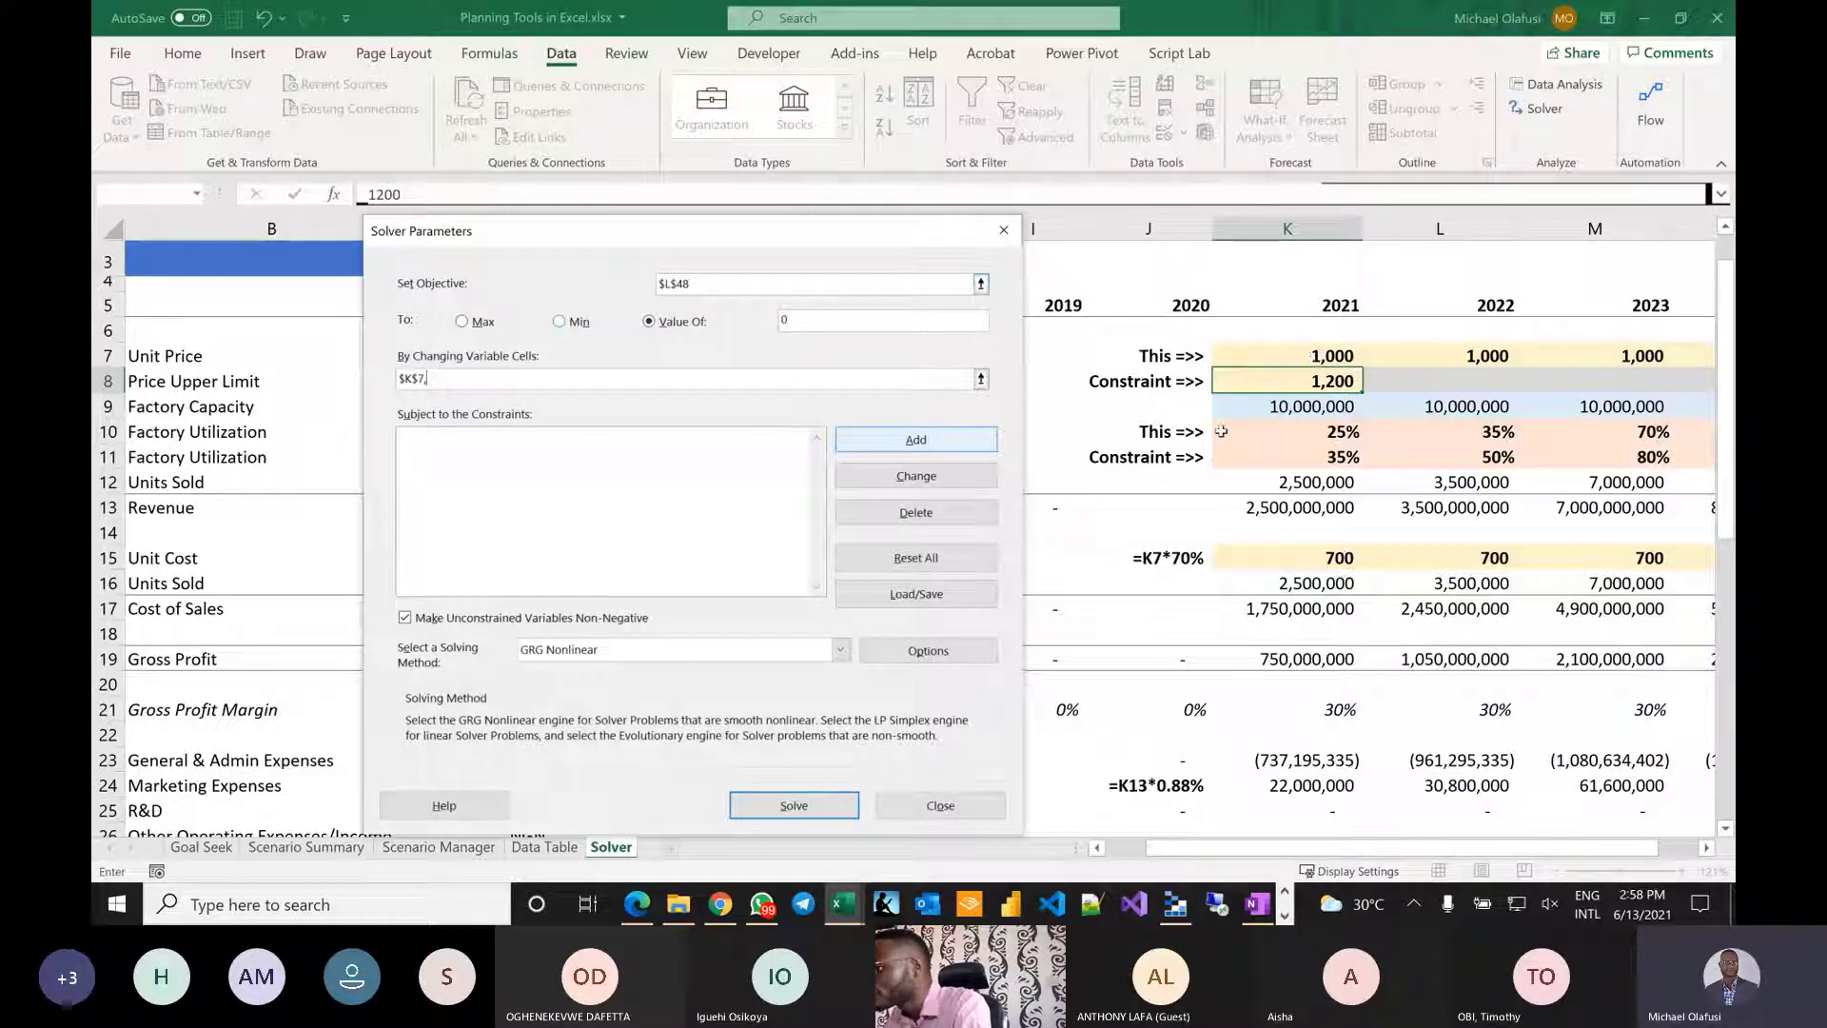
pyautogui.click(1281, 433)
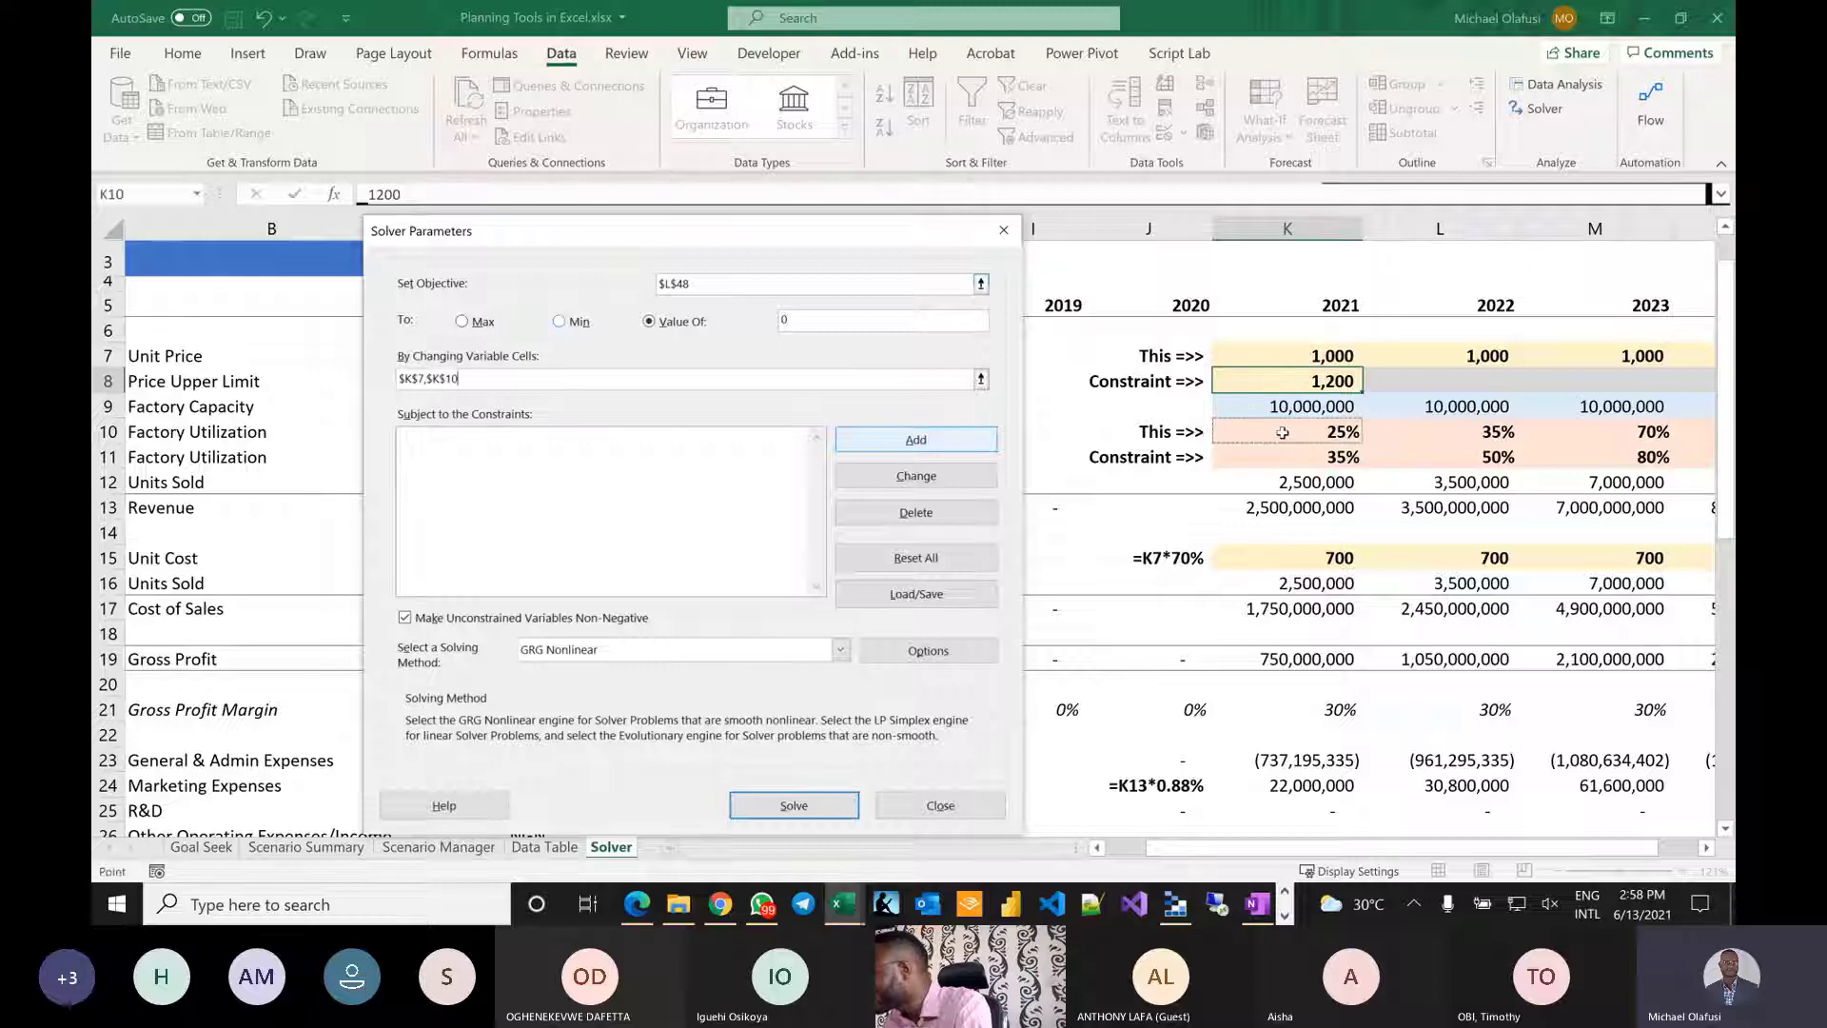
pyautogui.moveTo(1282, 433); pyautogui.dragTo(1435, 431)
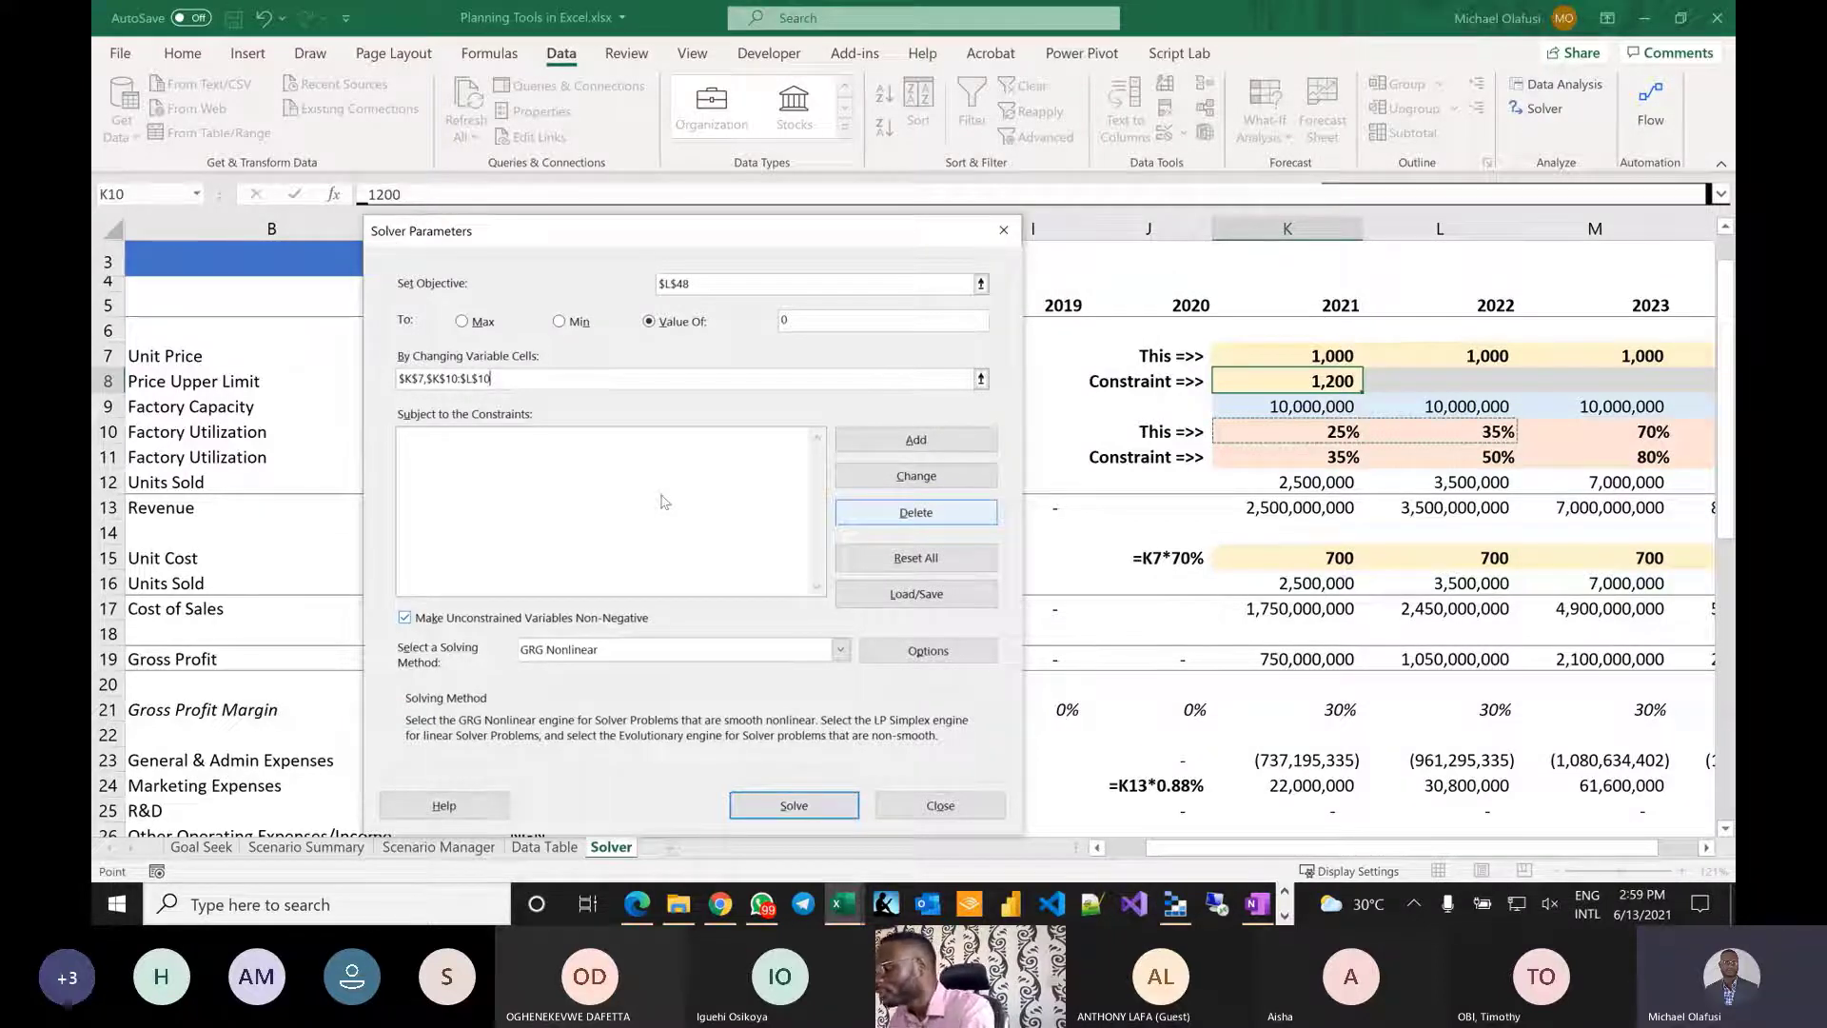
# Add a Solver constraint keeping unit price K7 less than or equal to the price upper limit K8.
pyautogui.click(885, 441)
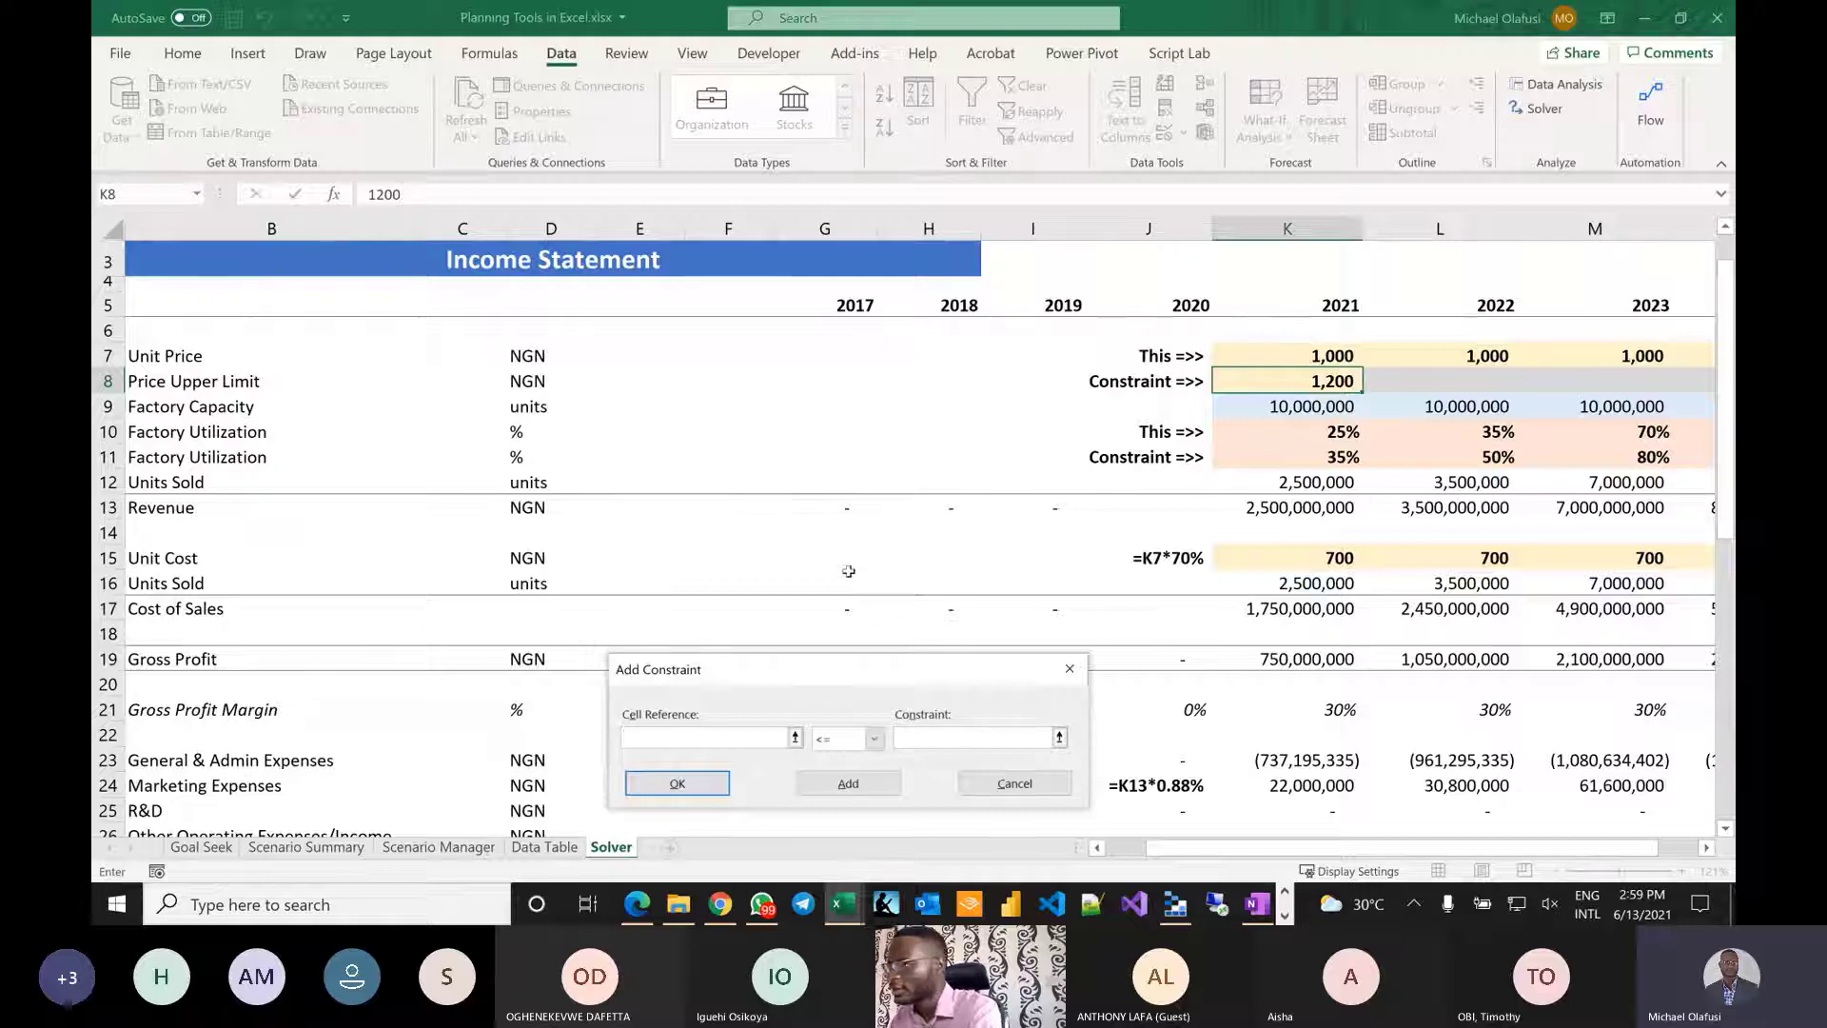
pyautogui.moveTo(783, 672); pyautogui.dragTo(636, 459)
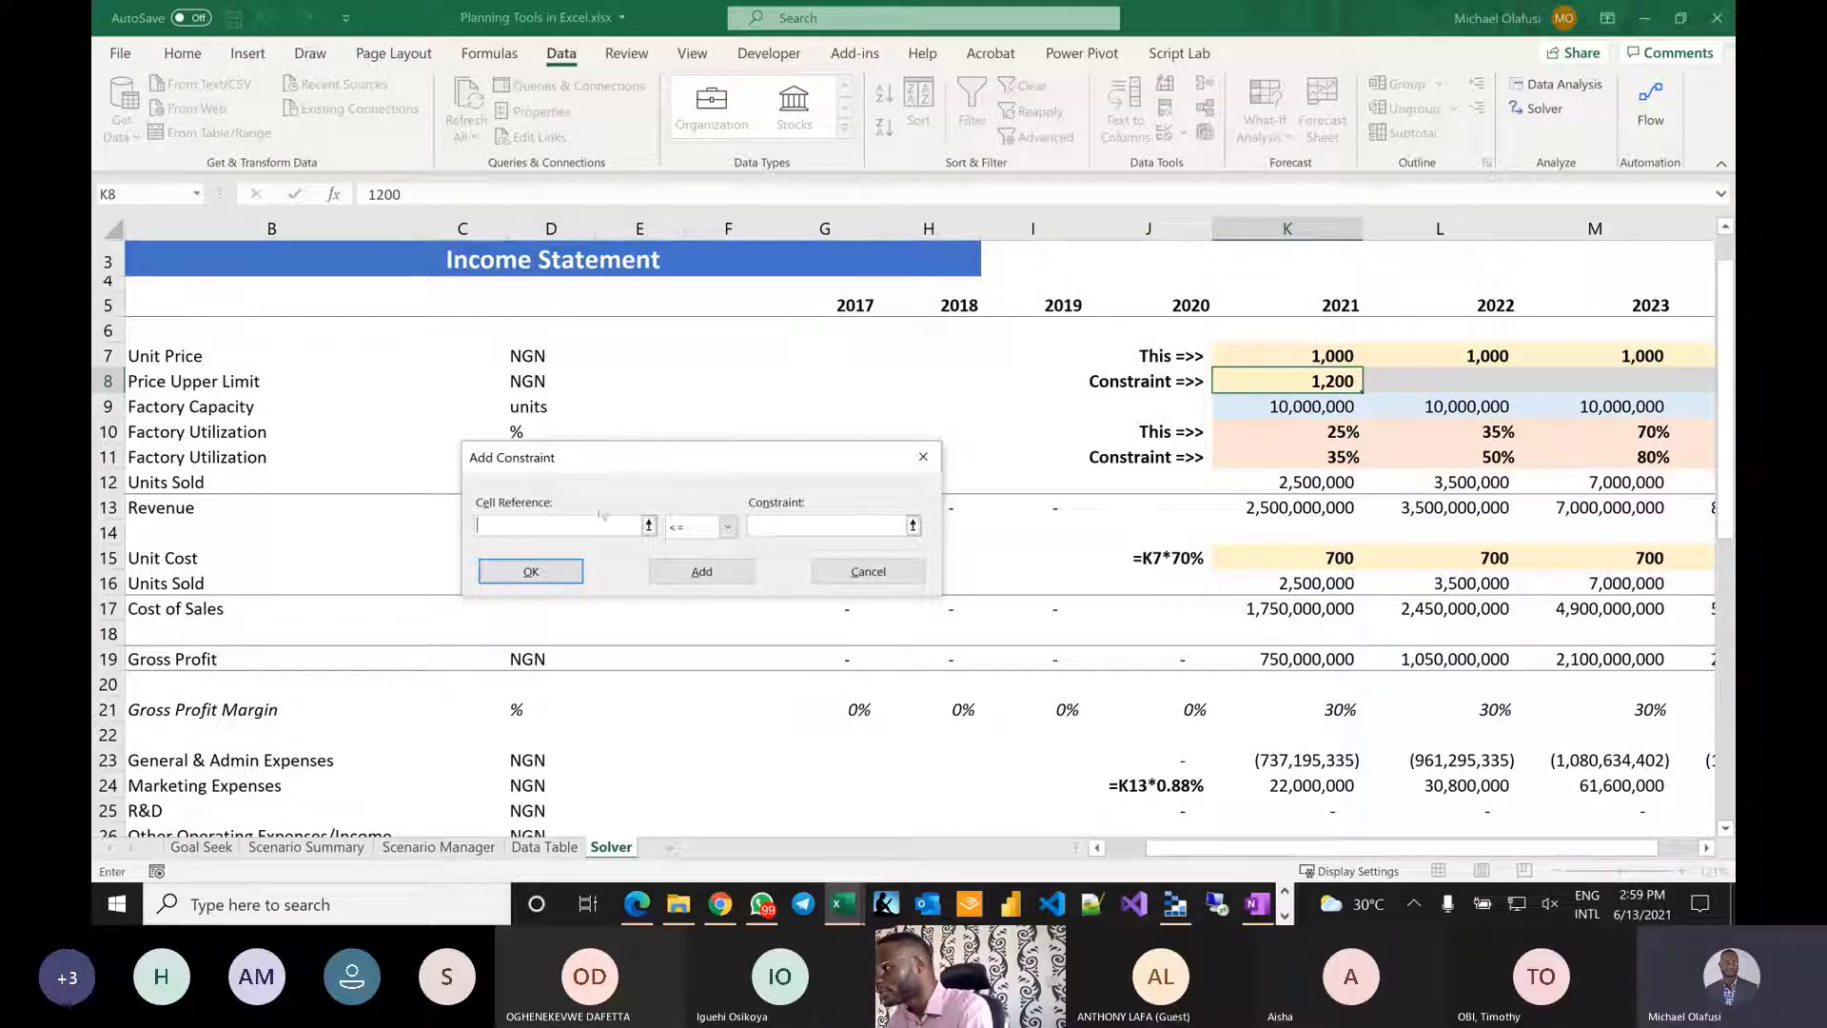
pyautogui.click(1290, 356)
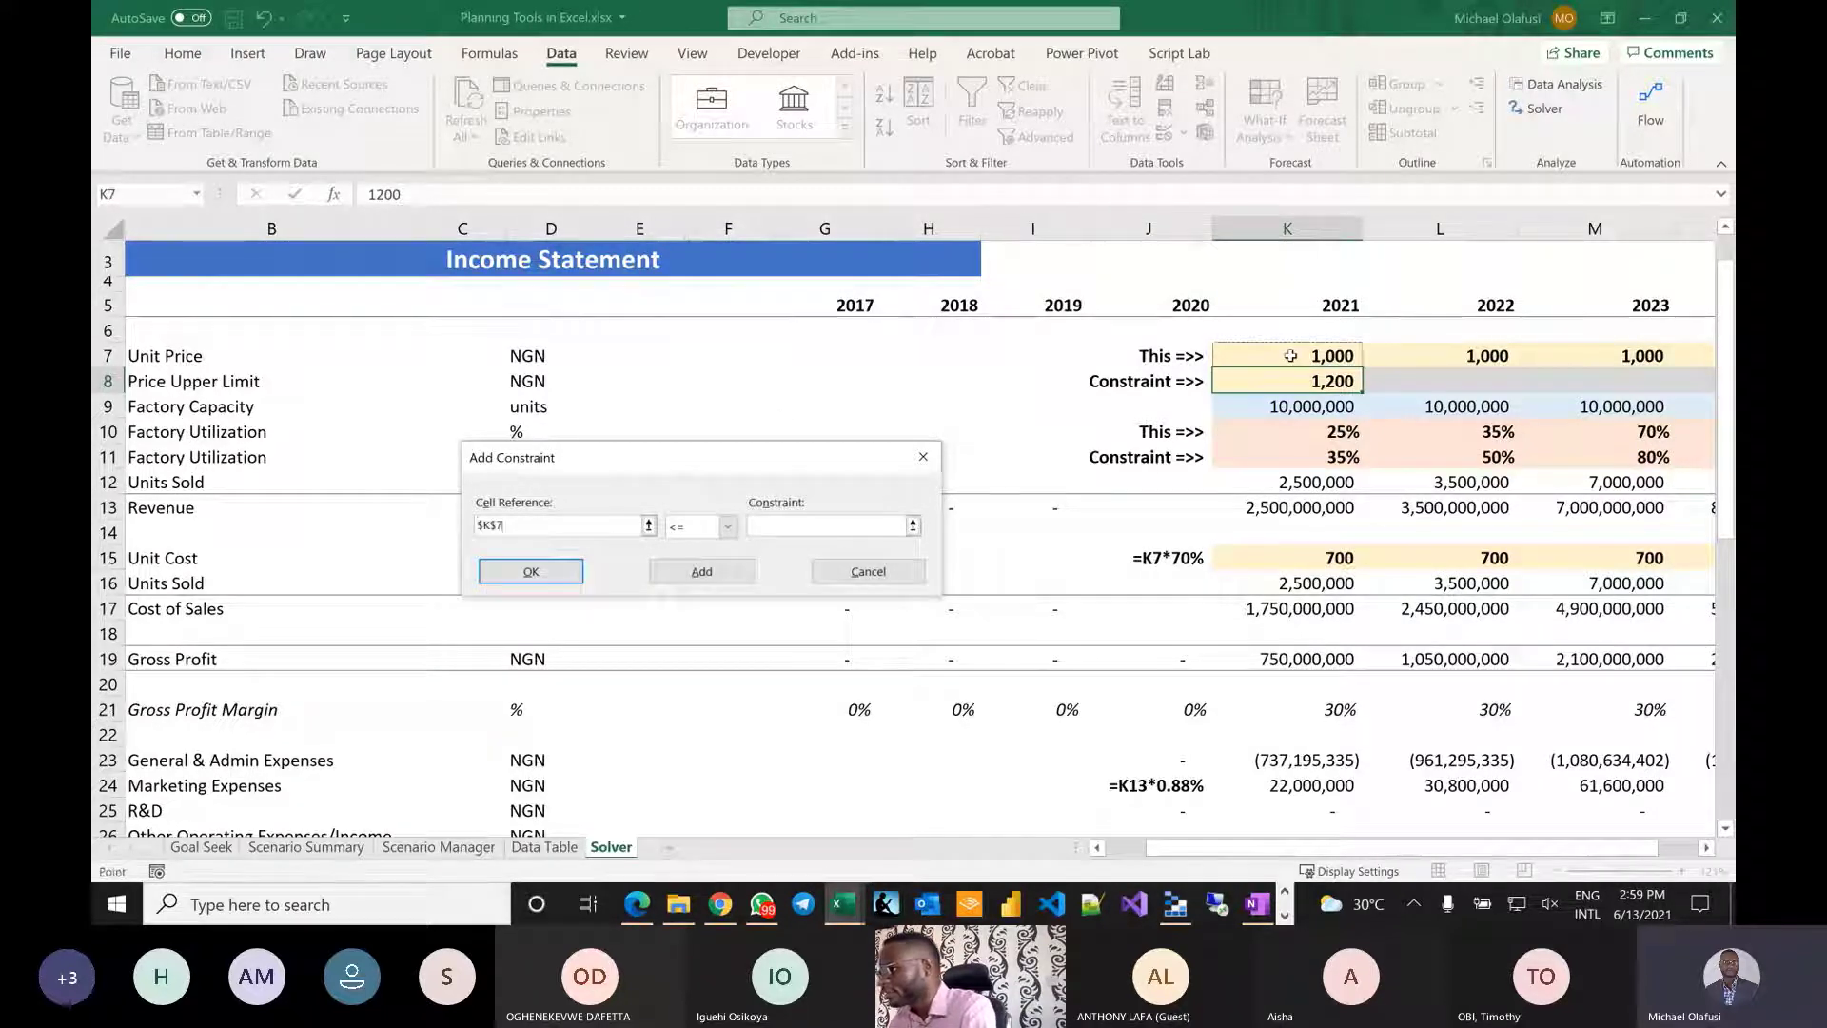
pyautogui.click(810, 521)
pyautogui.click(1302, 380)
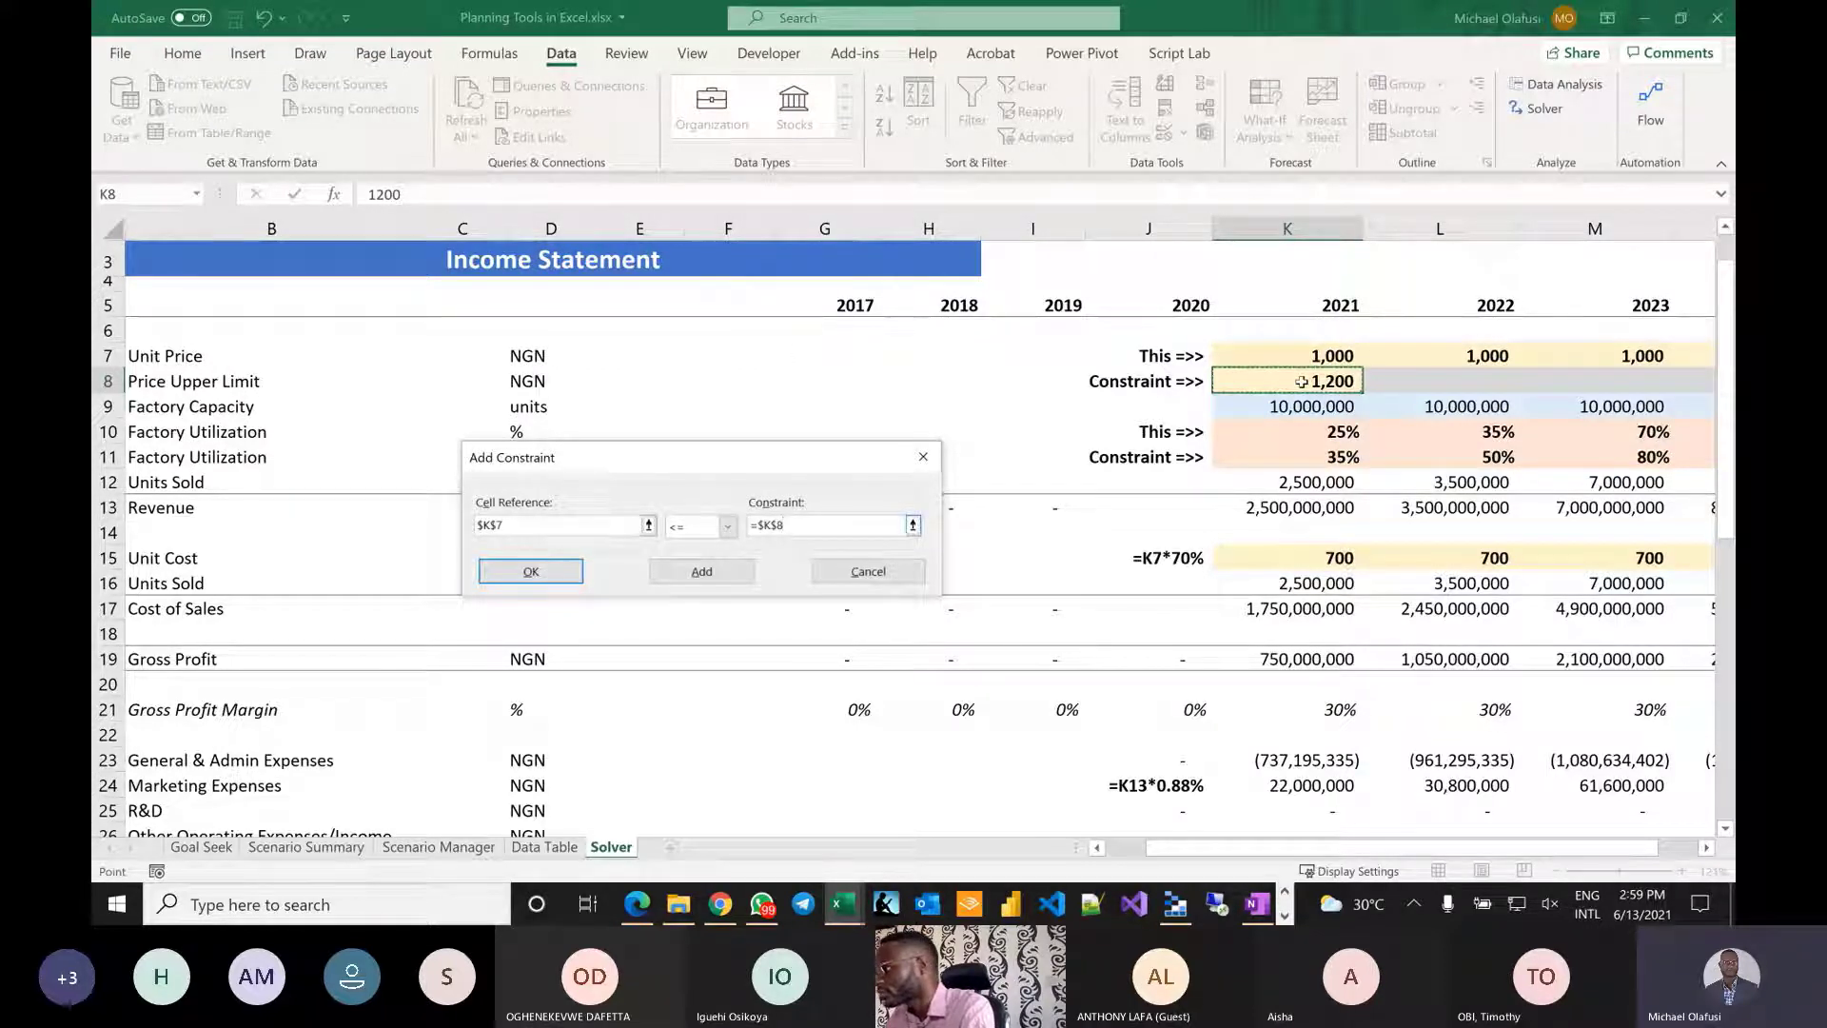
pyautogui.click(700, 574)
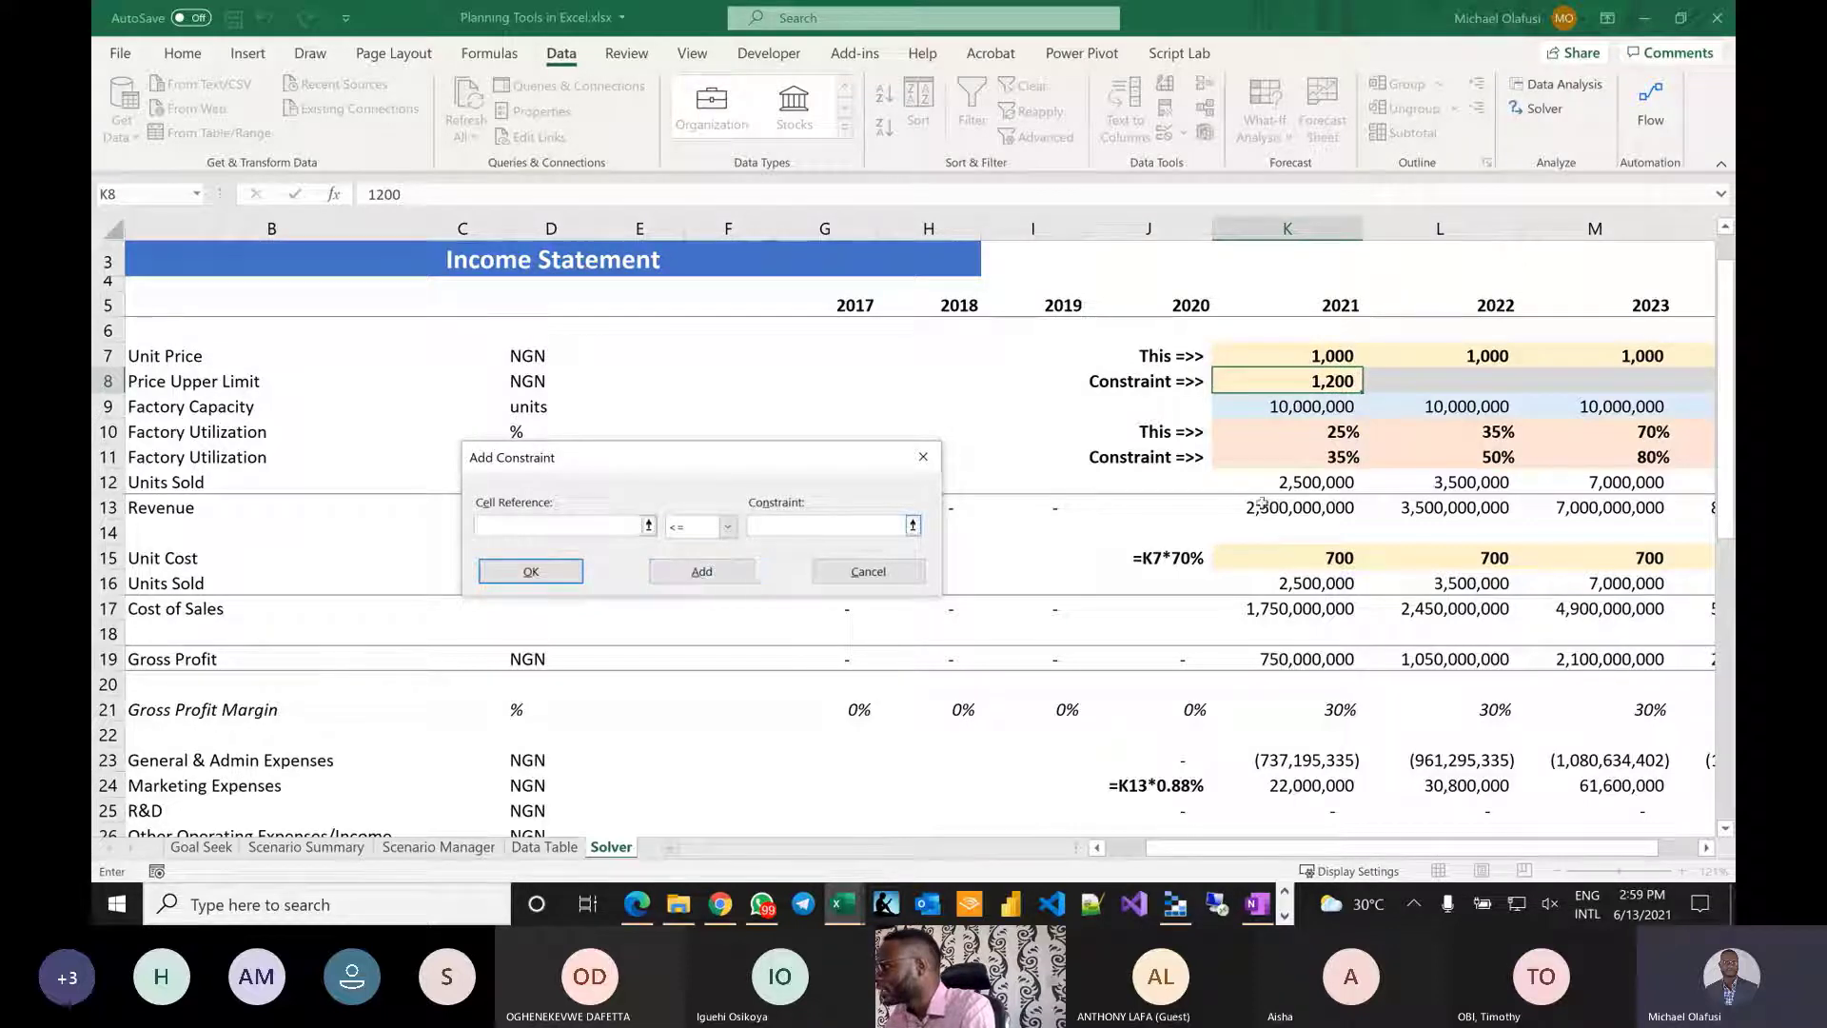
# Add a constraint keeping factory utilization K10:L10 less than or equal to its limits K11:L11, and return to the Solver parameters.
pyautogui.moveTo(1275, 430); pyautogui.dragTo(1466, 435)
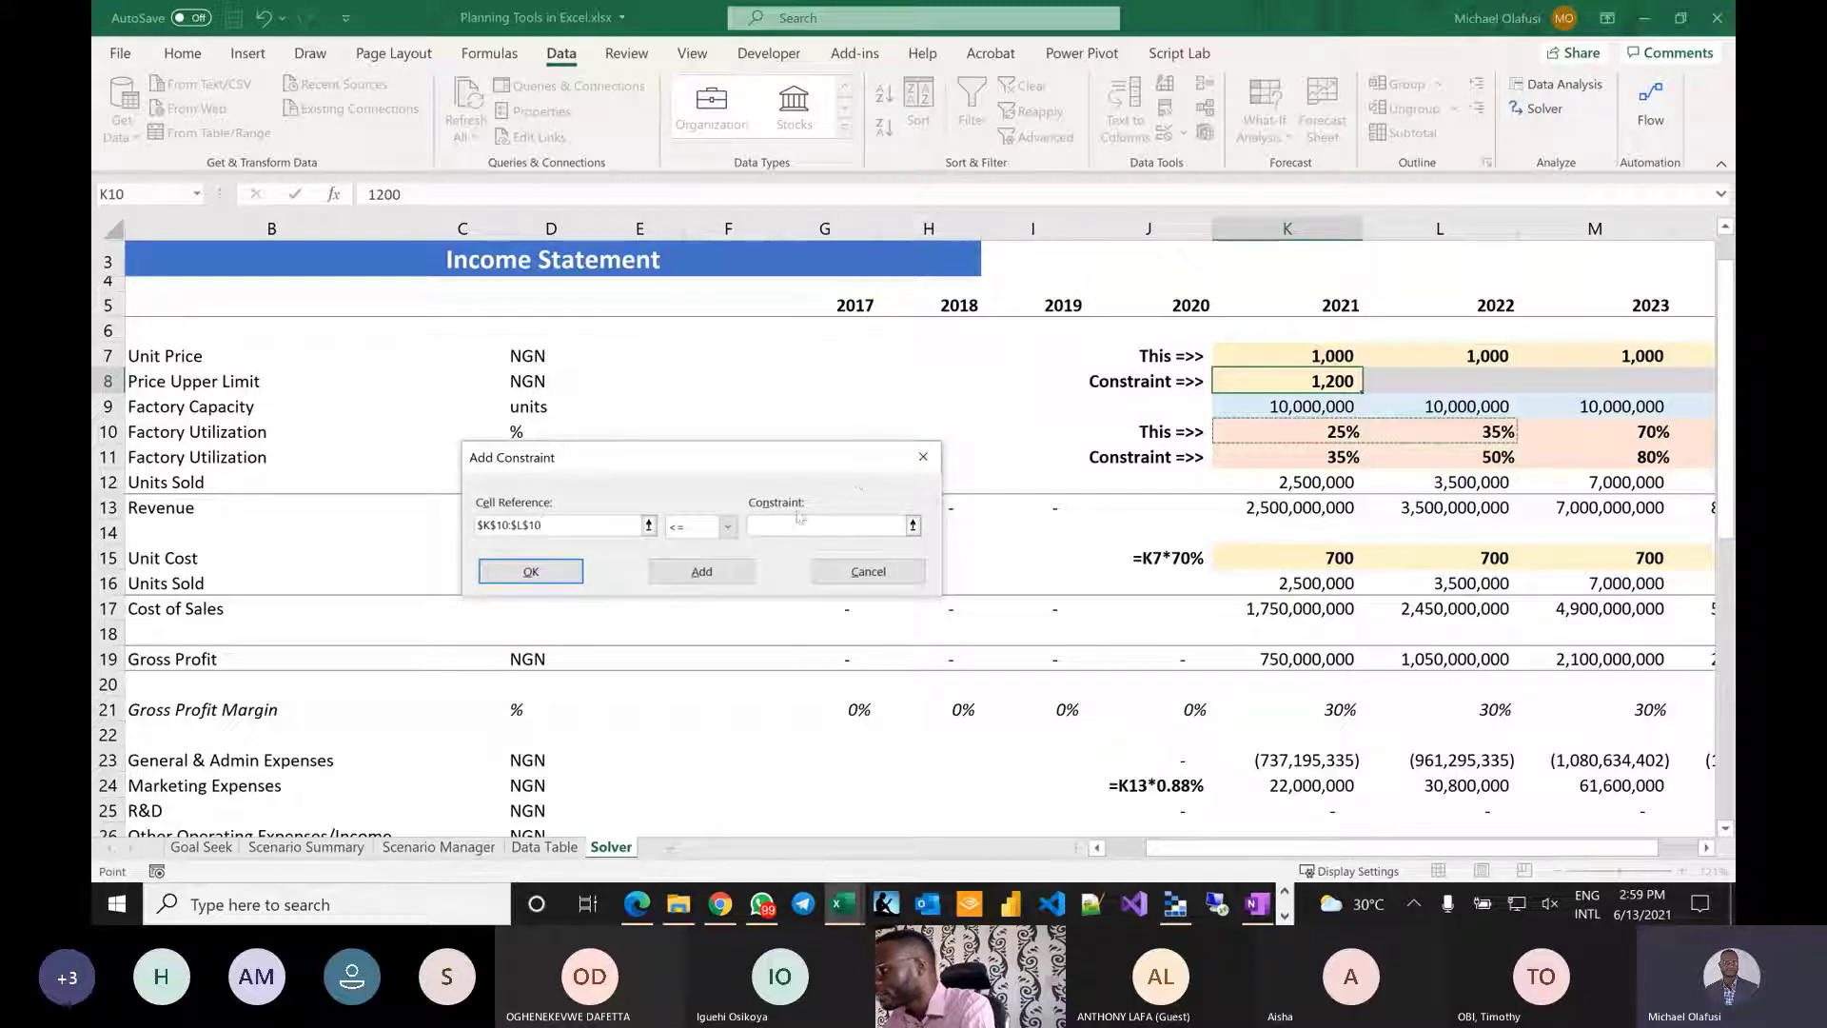
pyautogui.click(726, 527)
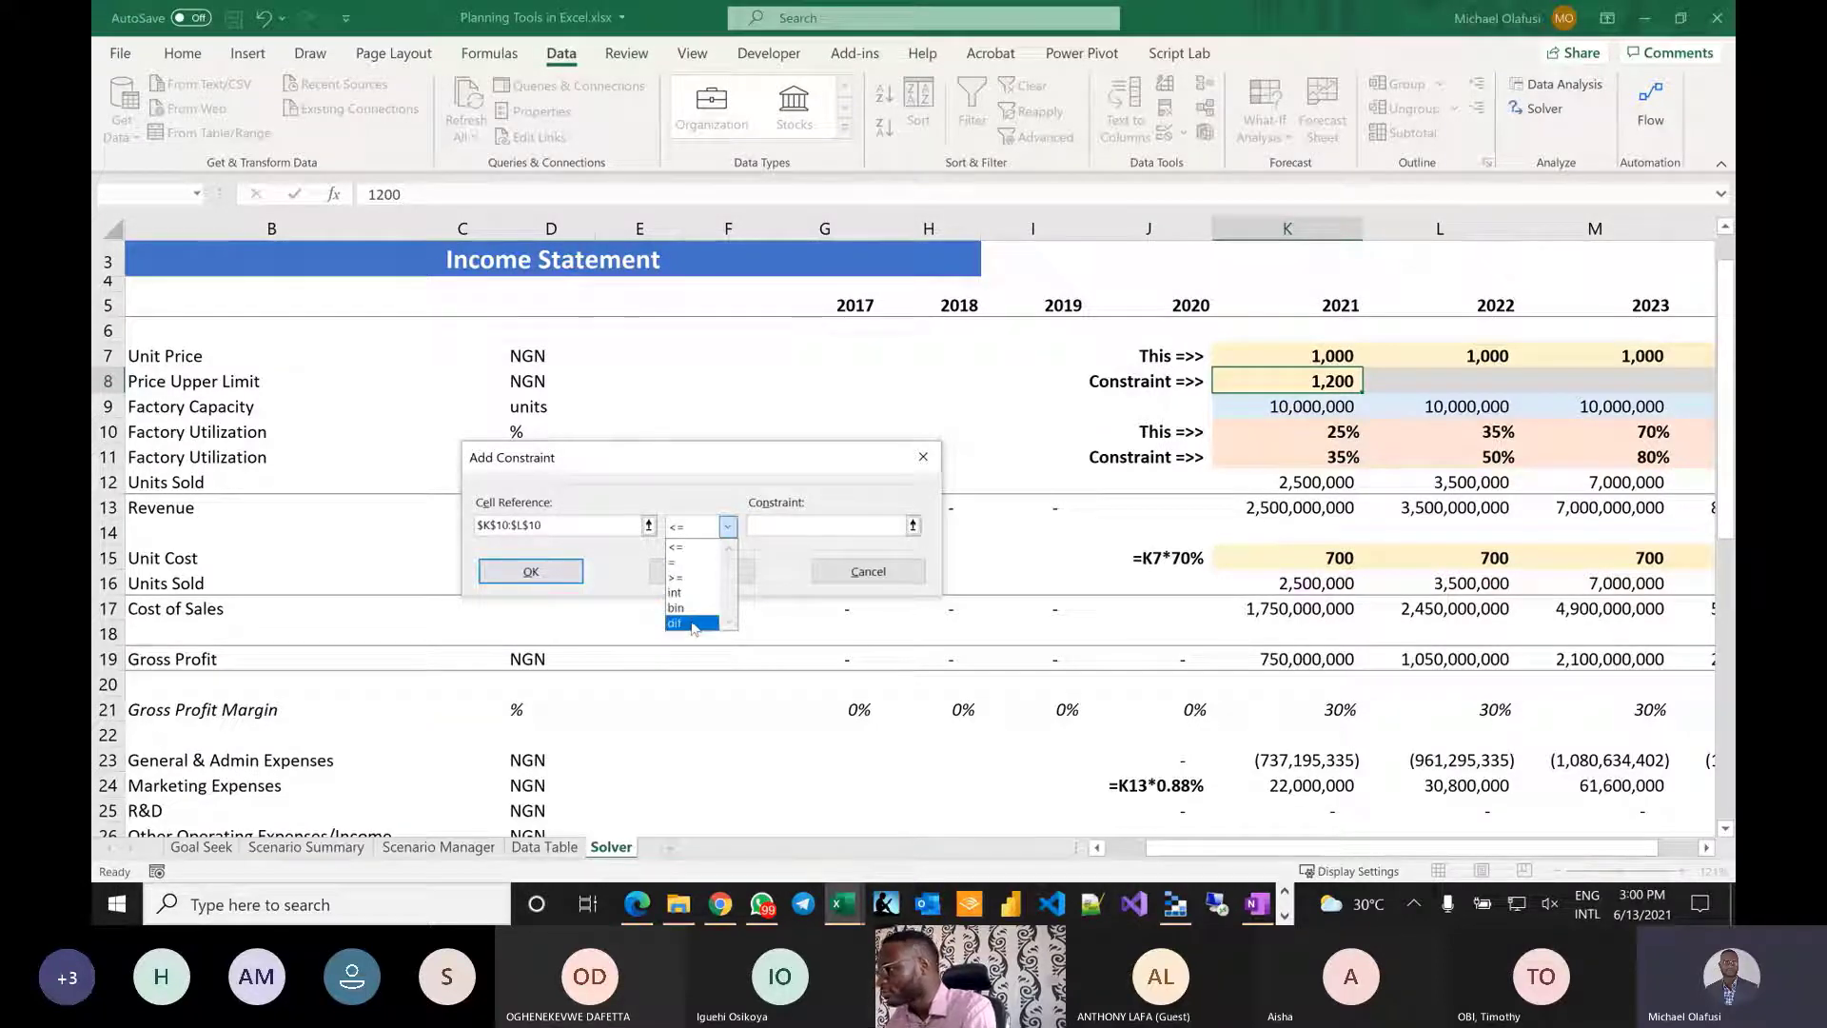
pyautogui.click(709, 469)
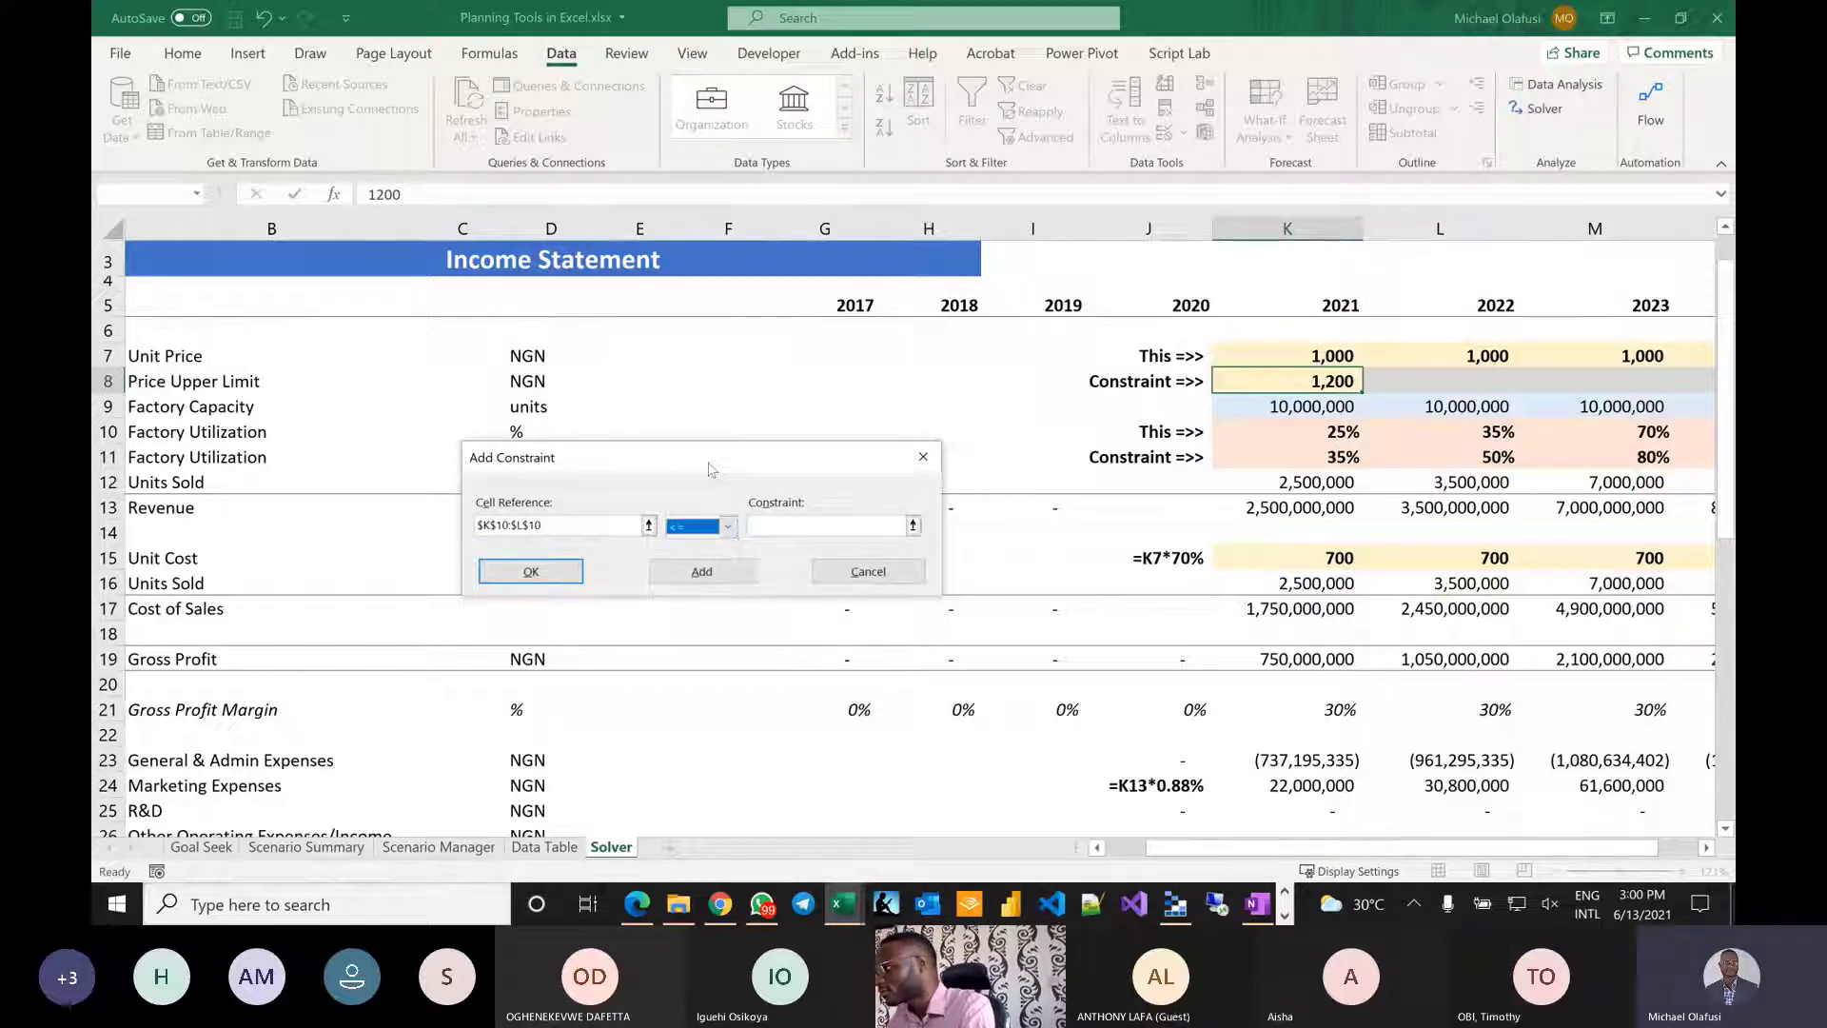
pyautogui.click(771, 525)
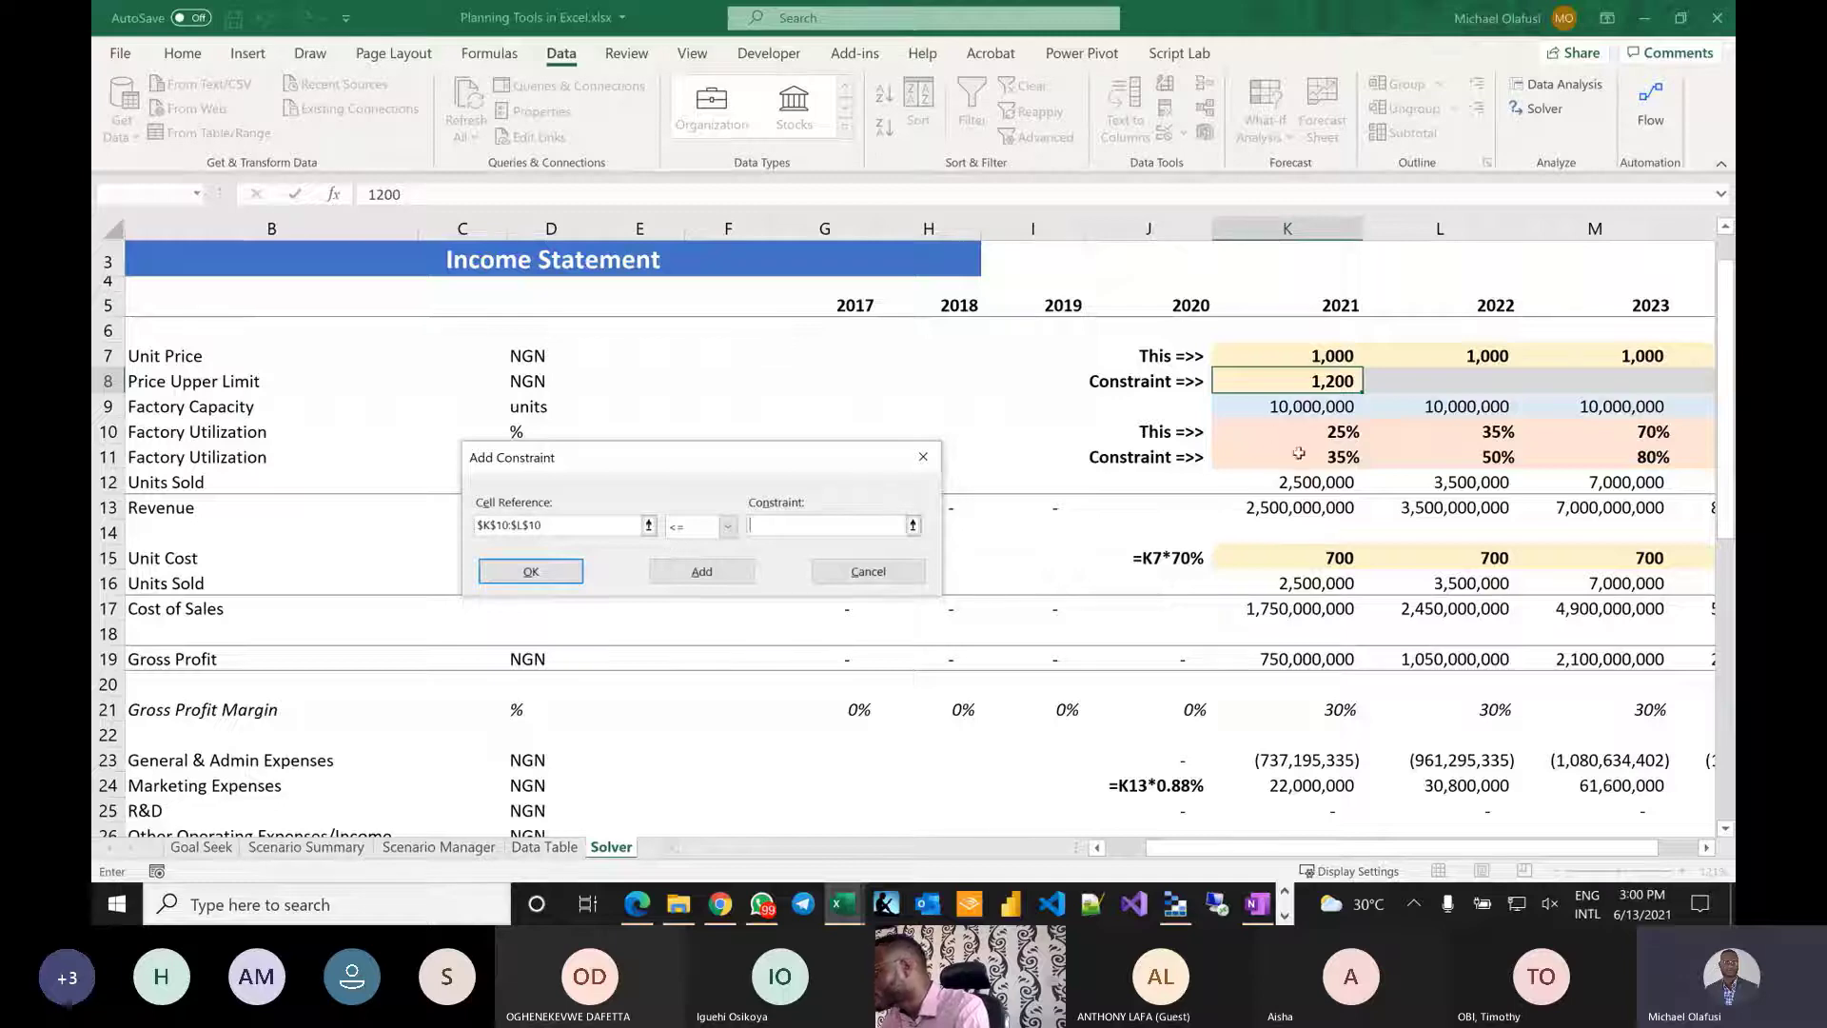
pyautogui.moveTo(1299, 453); pyautogui.dragTo(1463, 457)
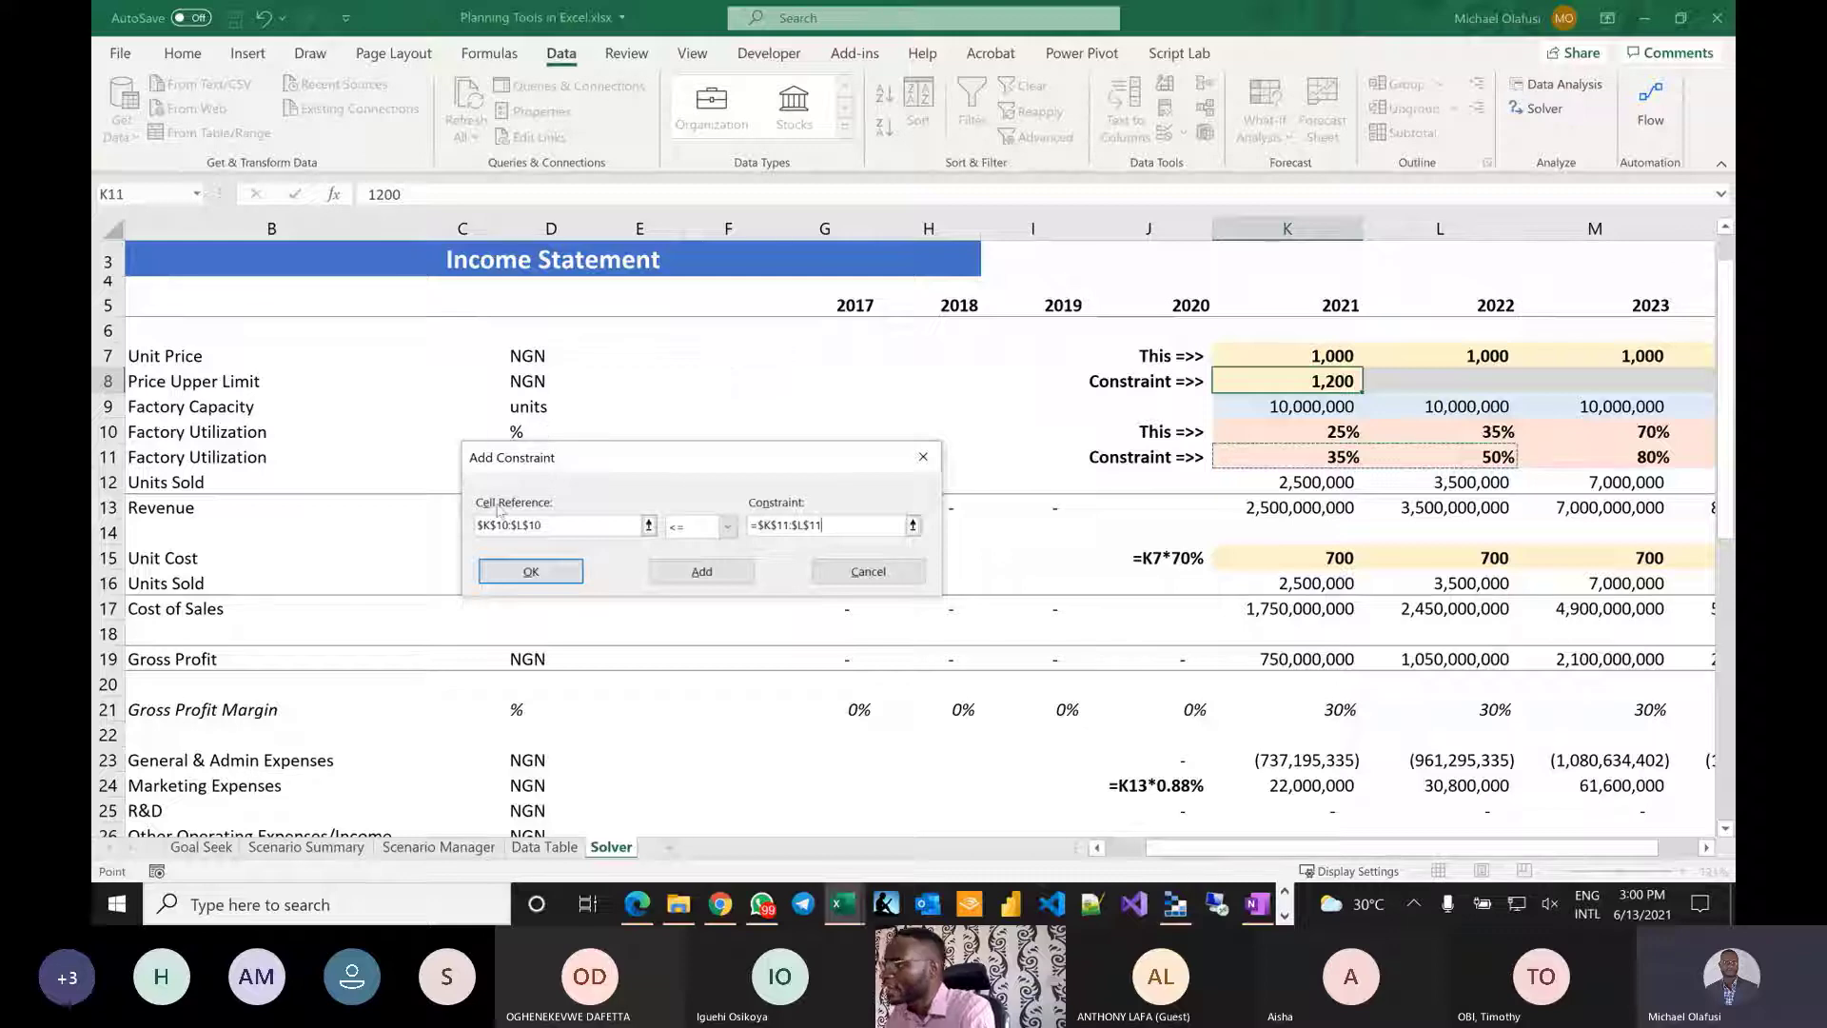
pyautogui.click(547, 571)
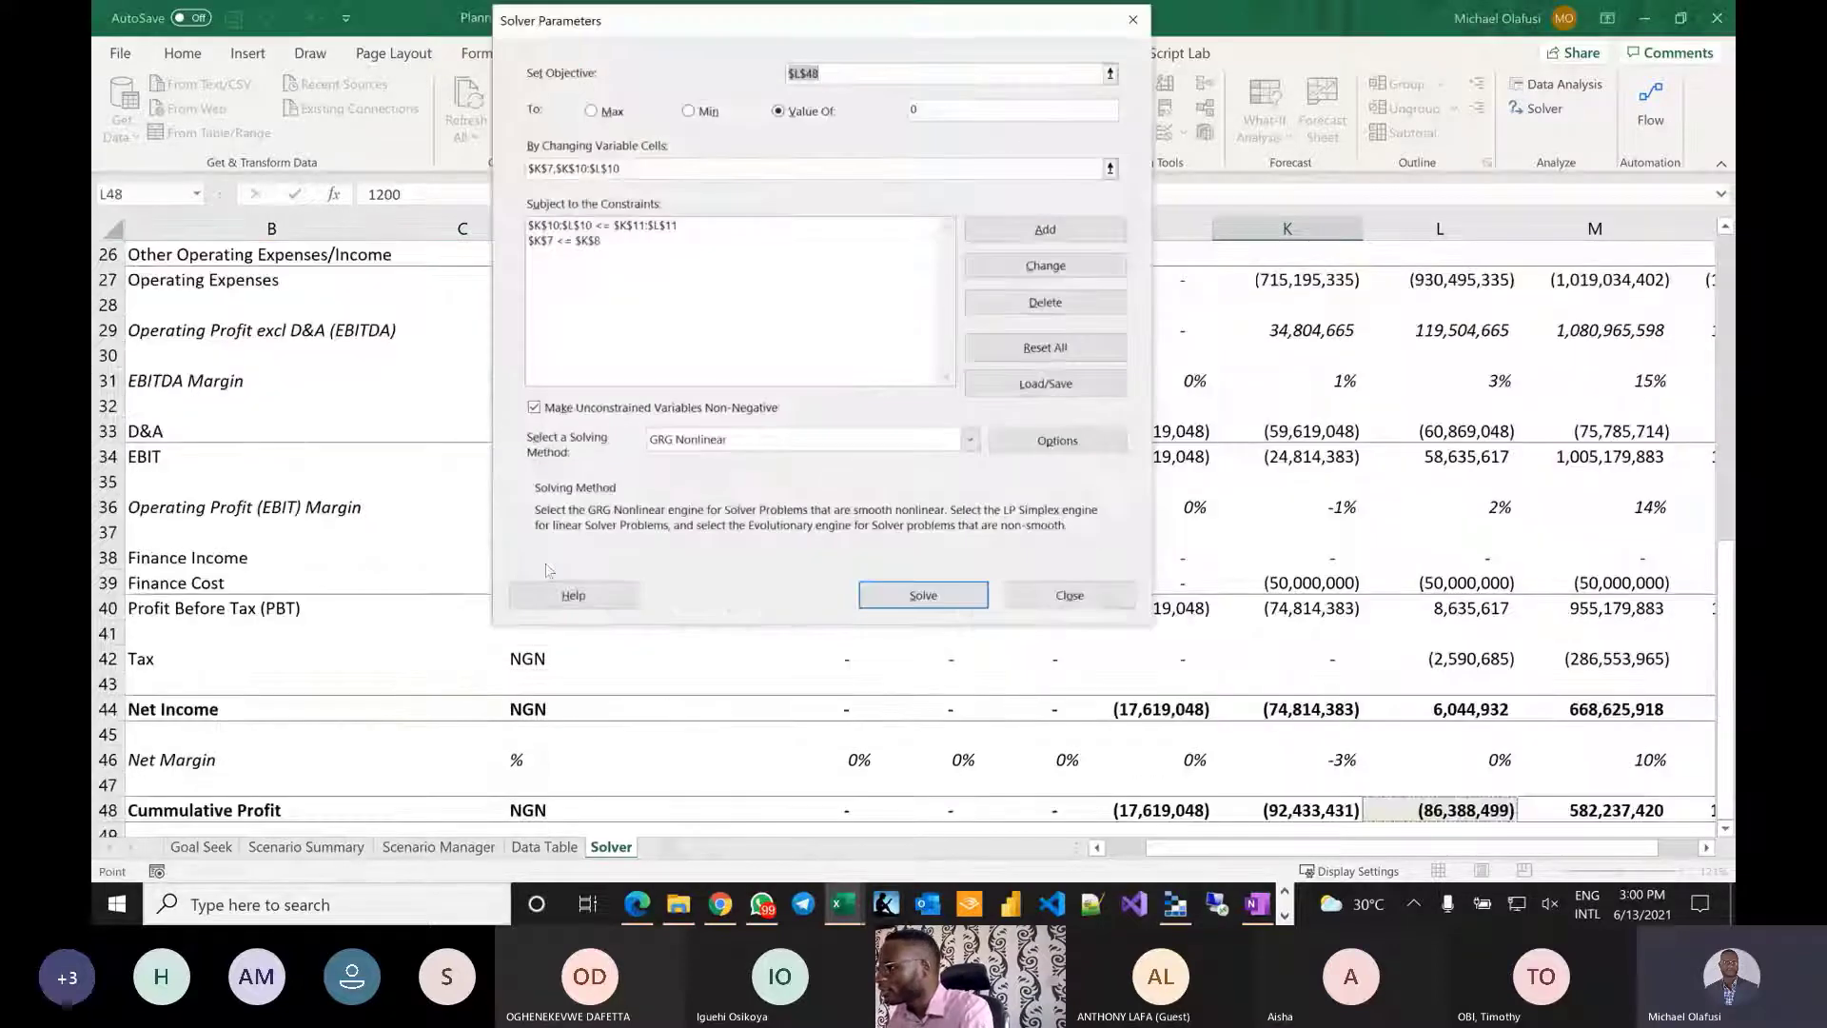
# Keep GRG Nonlinear as the solving method, run Solver, and keep the Solver solution in the sheet.
pyautogui.moveTo(633, 16); pyautogui.dragTo(553, 110)
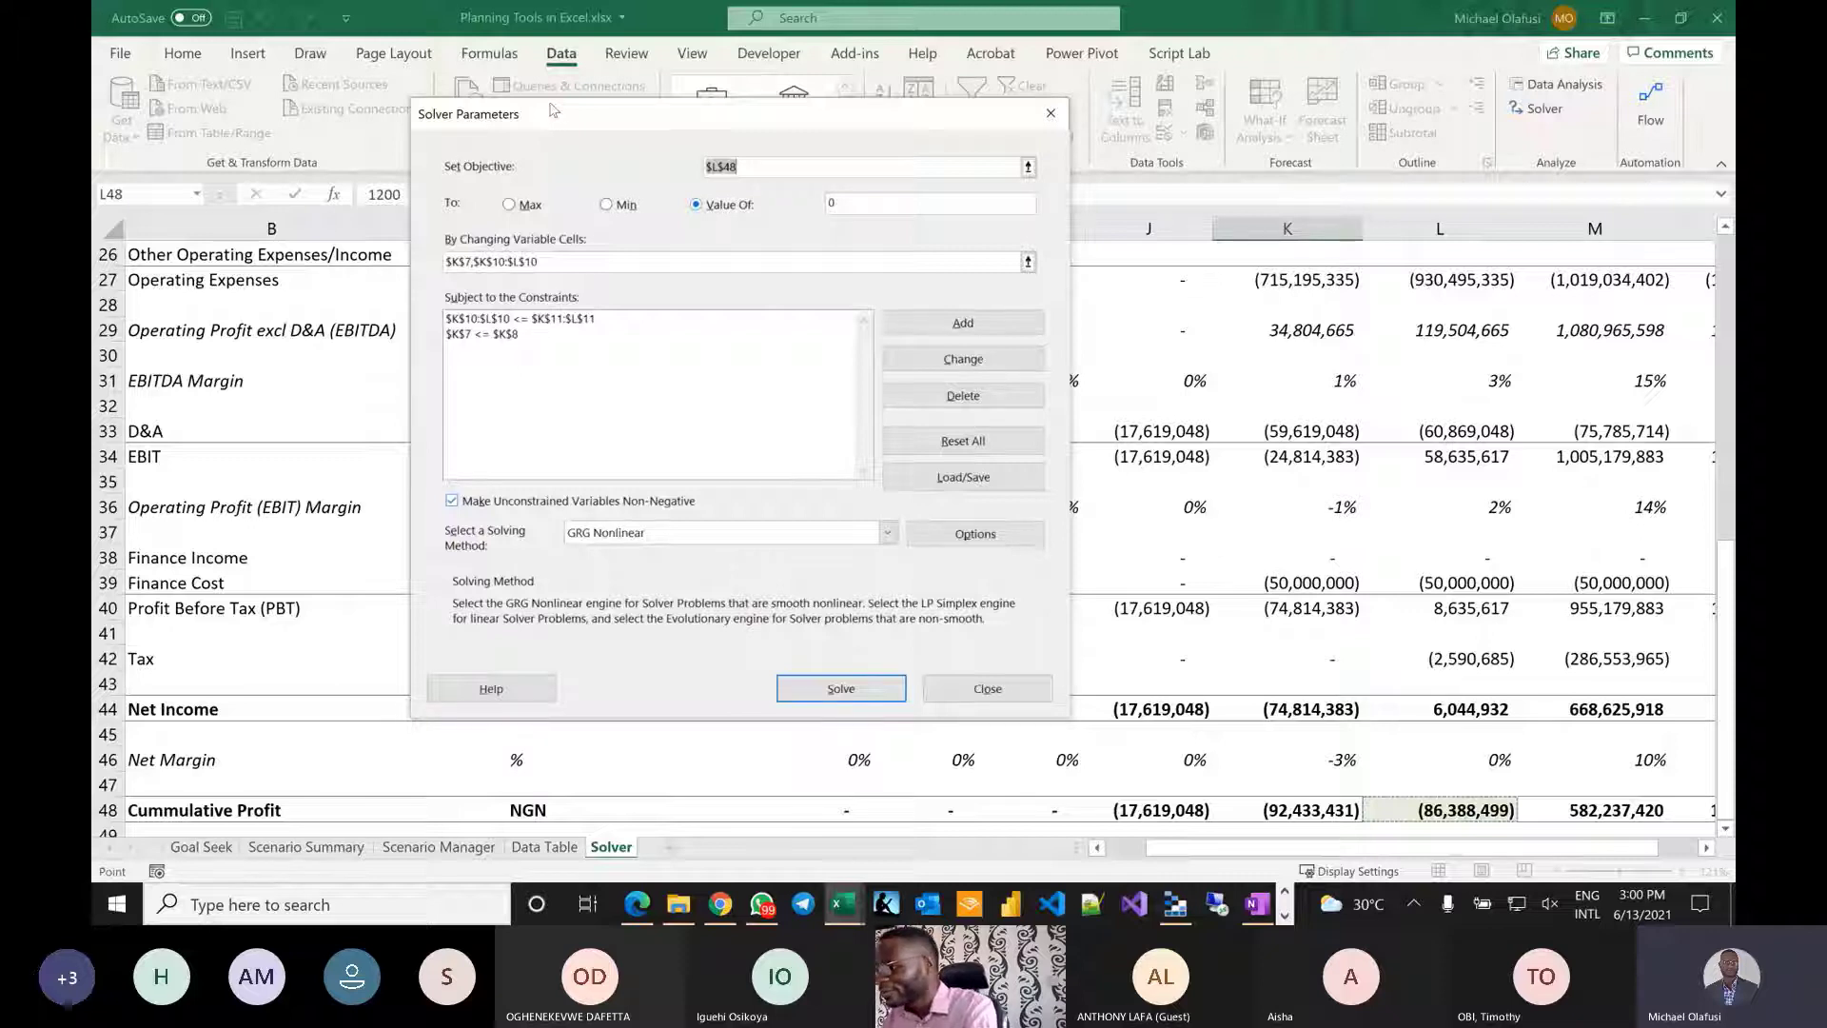
pyautogui.click(886, 533)
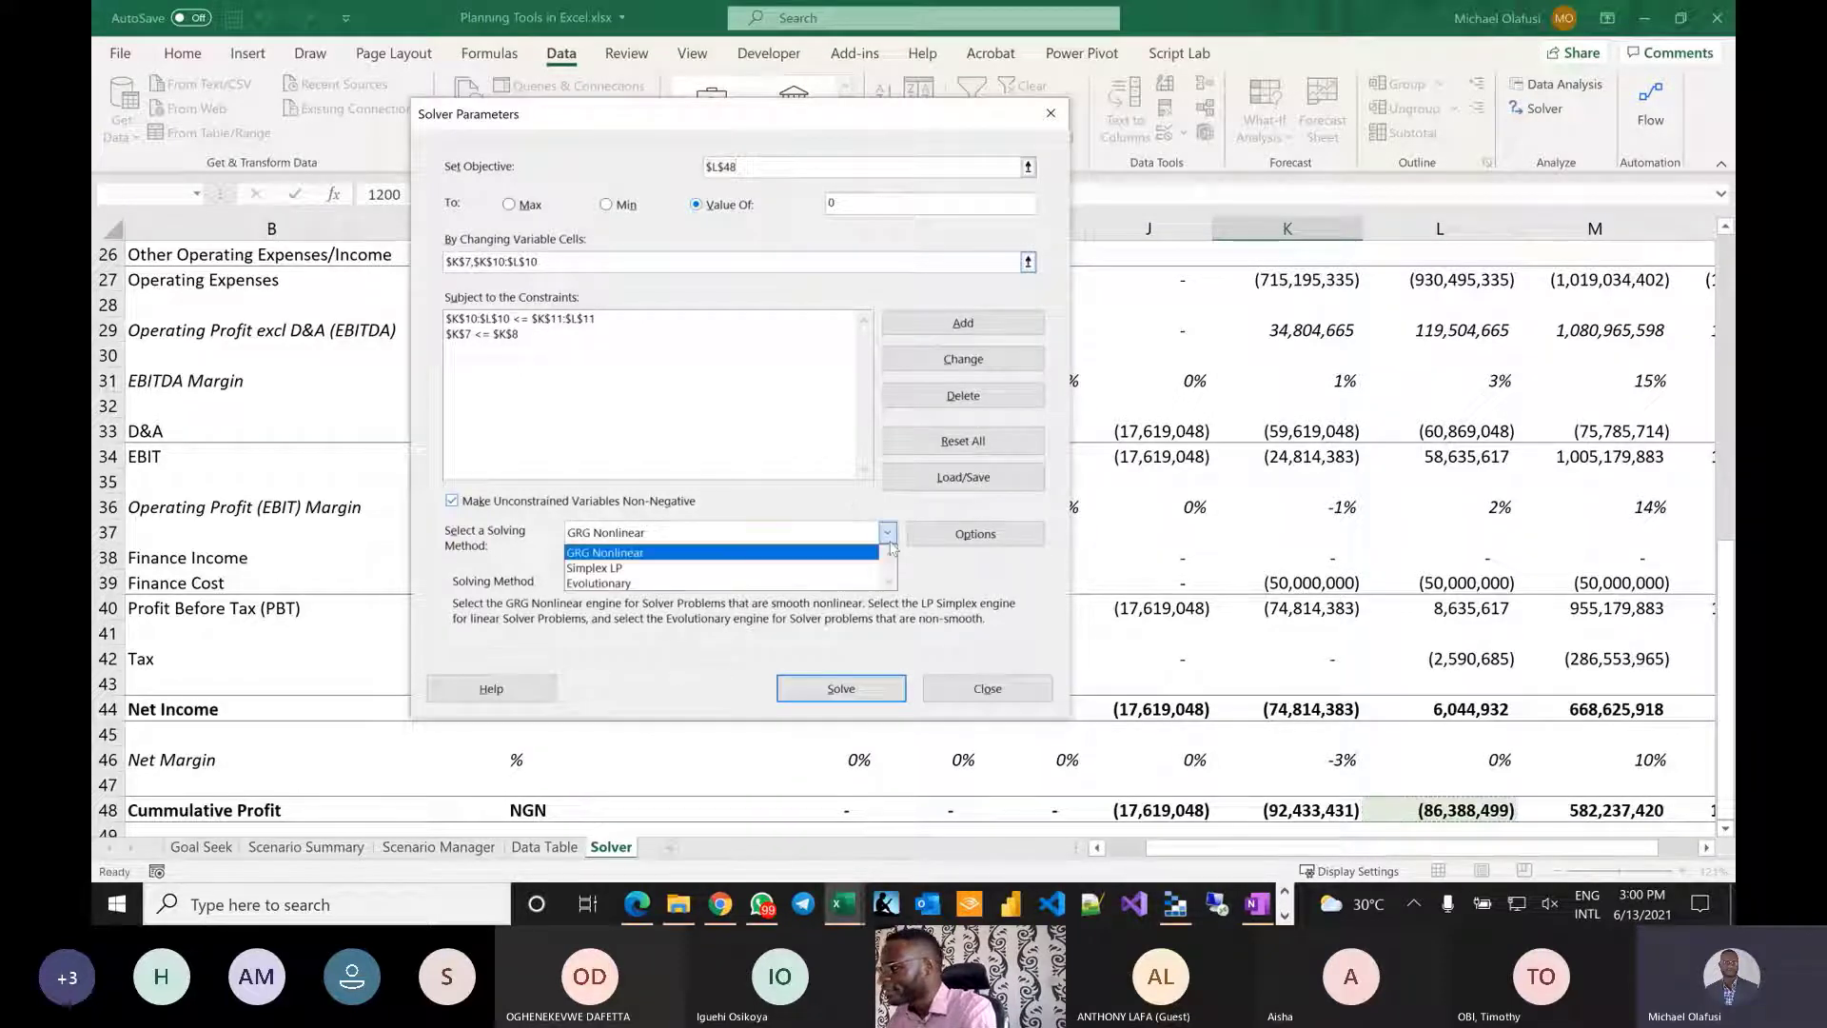
pyautogui.click(708, 412)
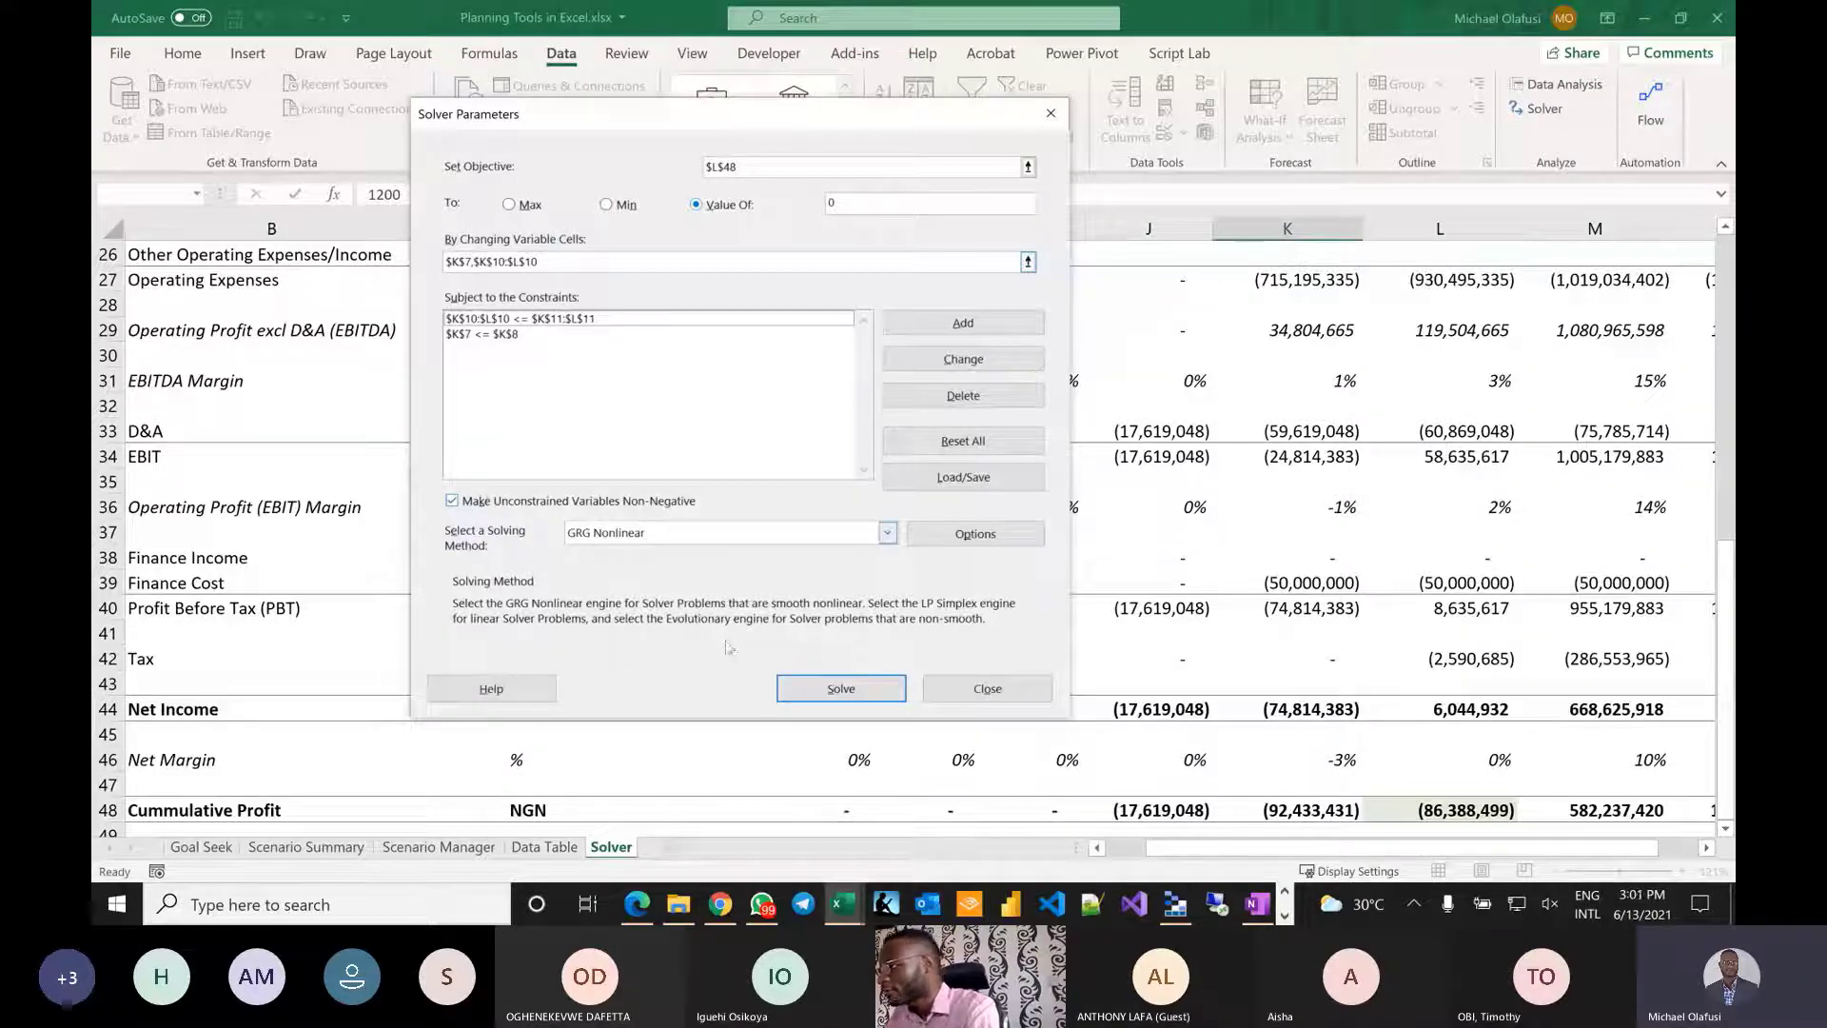
pyautogui.click(837, 688)
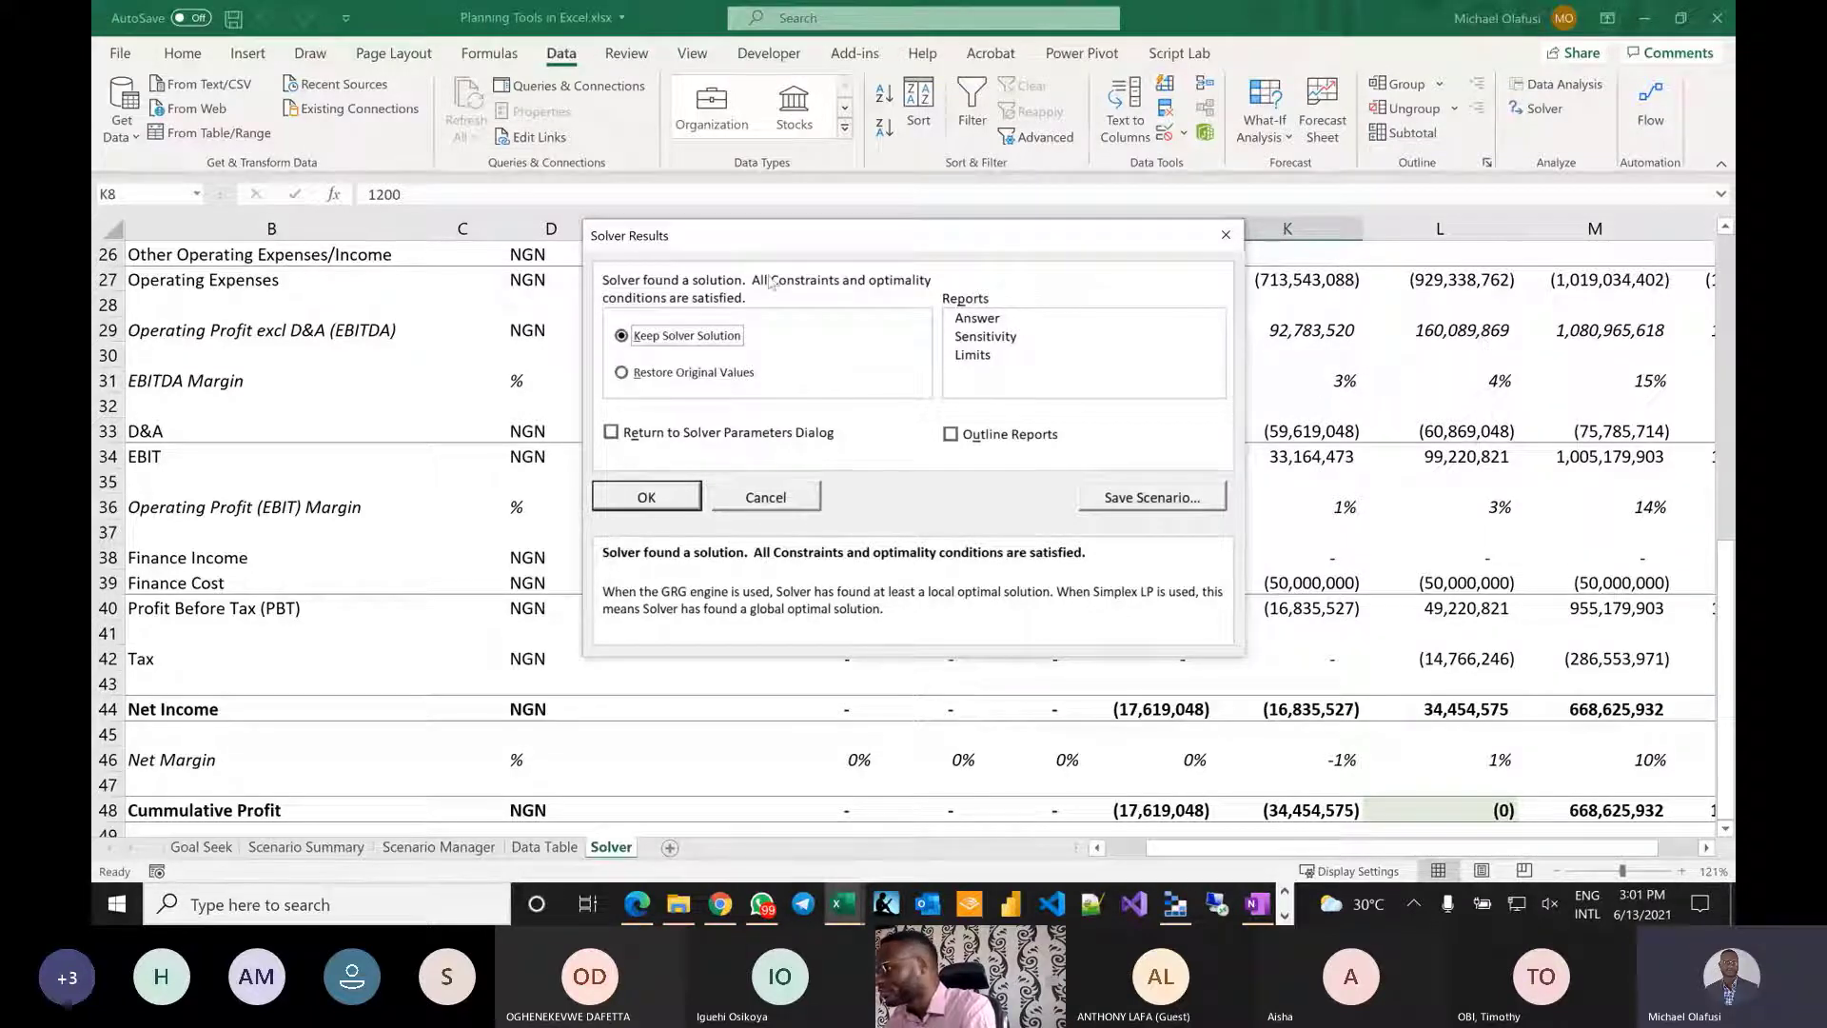
pyautogui.click(646, 497)
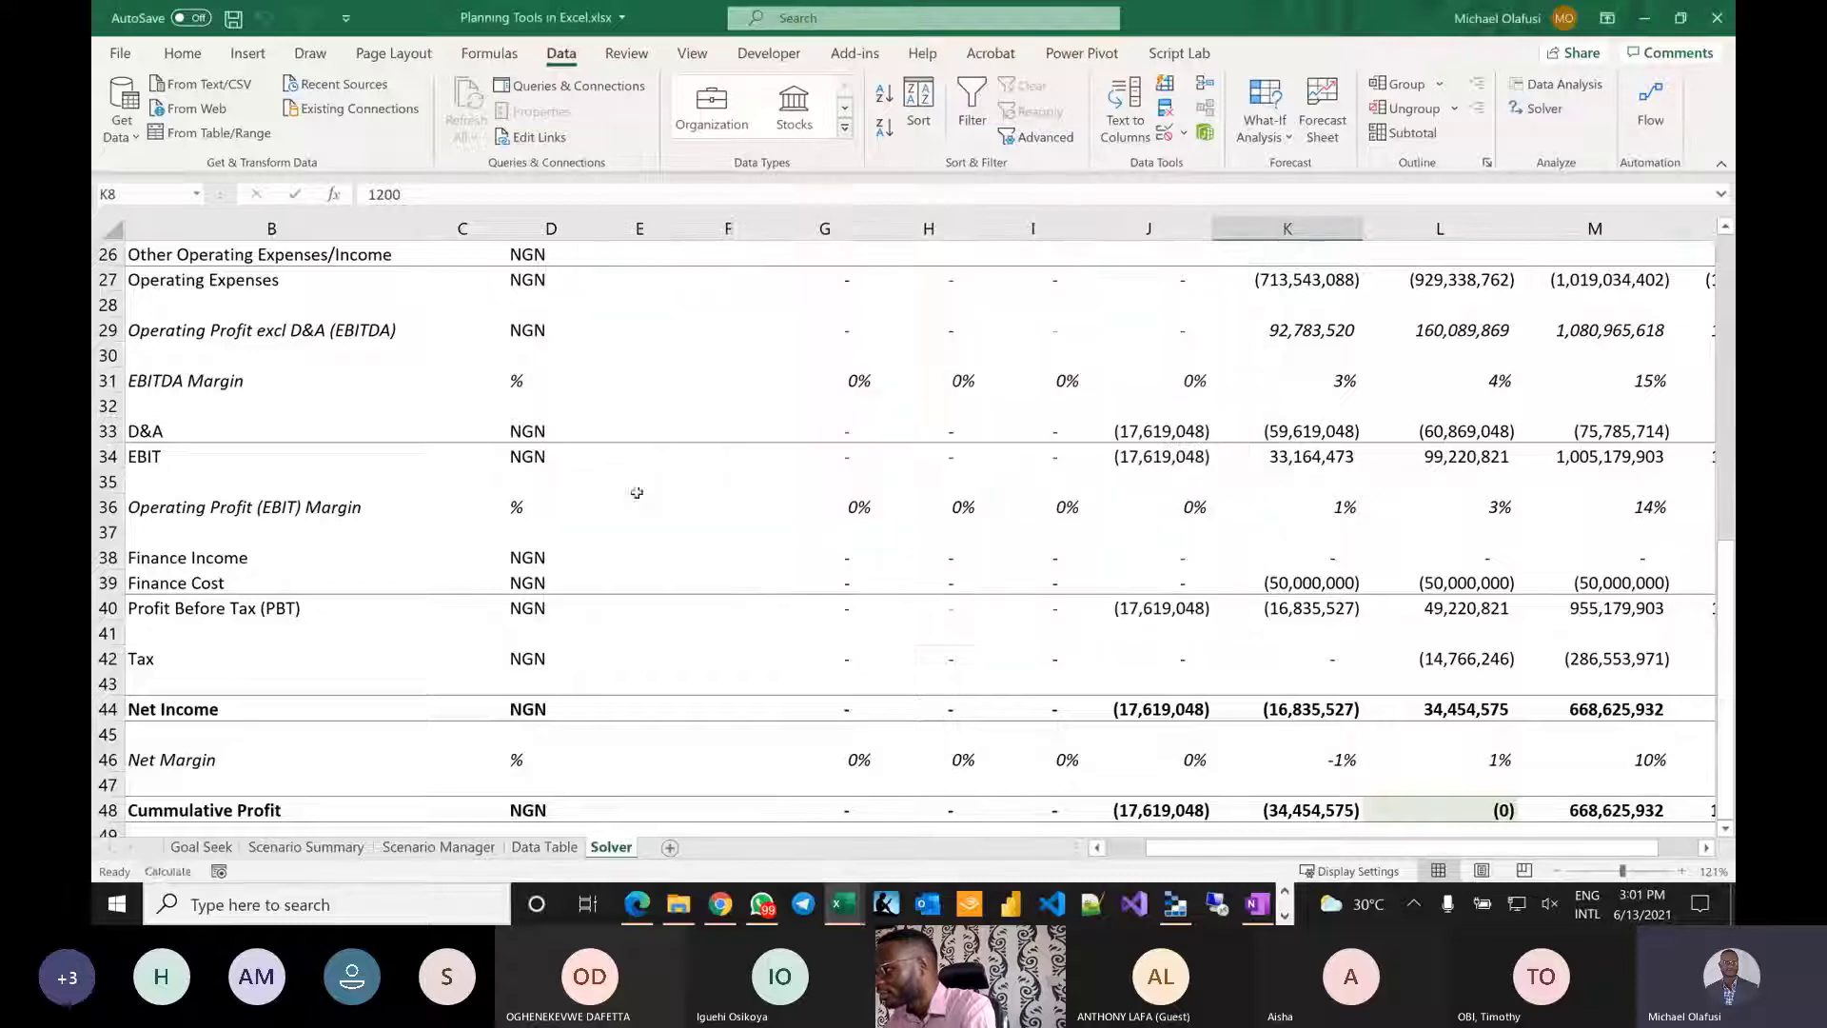
# Examine the solved 2022 cumulative profit in L48, the unit price in K7 and the factory utilization in K10:L10.
pyautogui.scroll(3, 1104, 532)
pyautogui.scroll(2, 1103, 532)
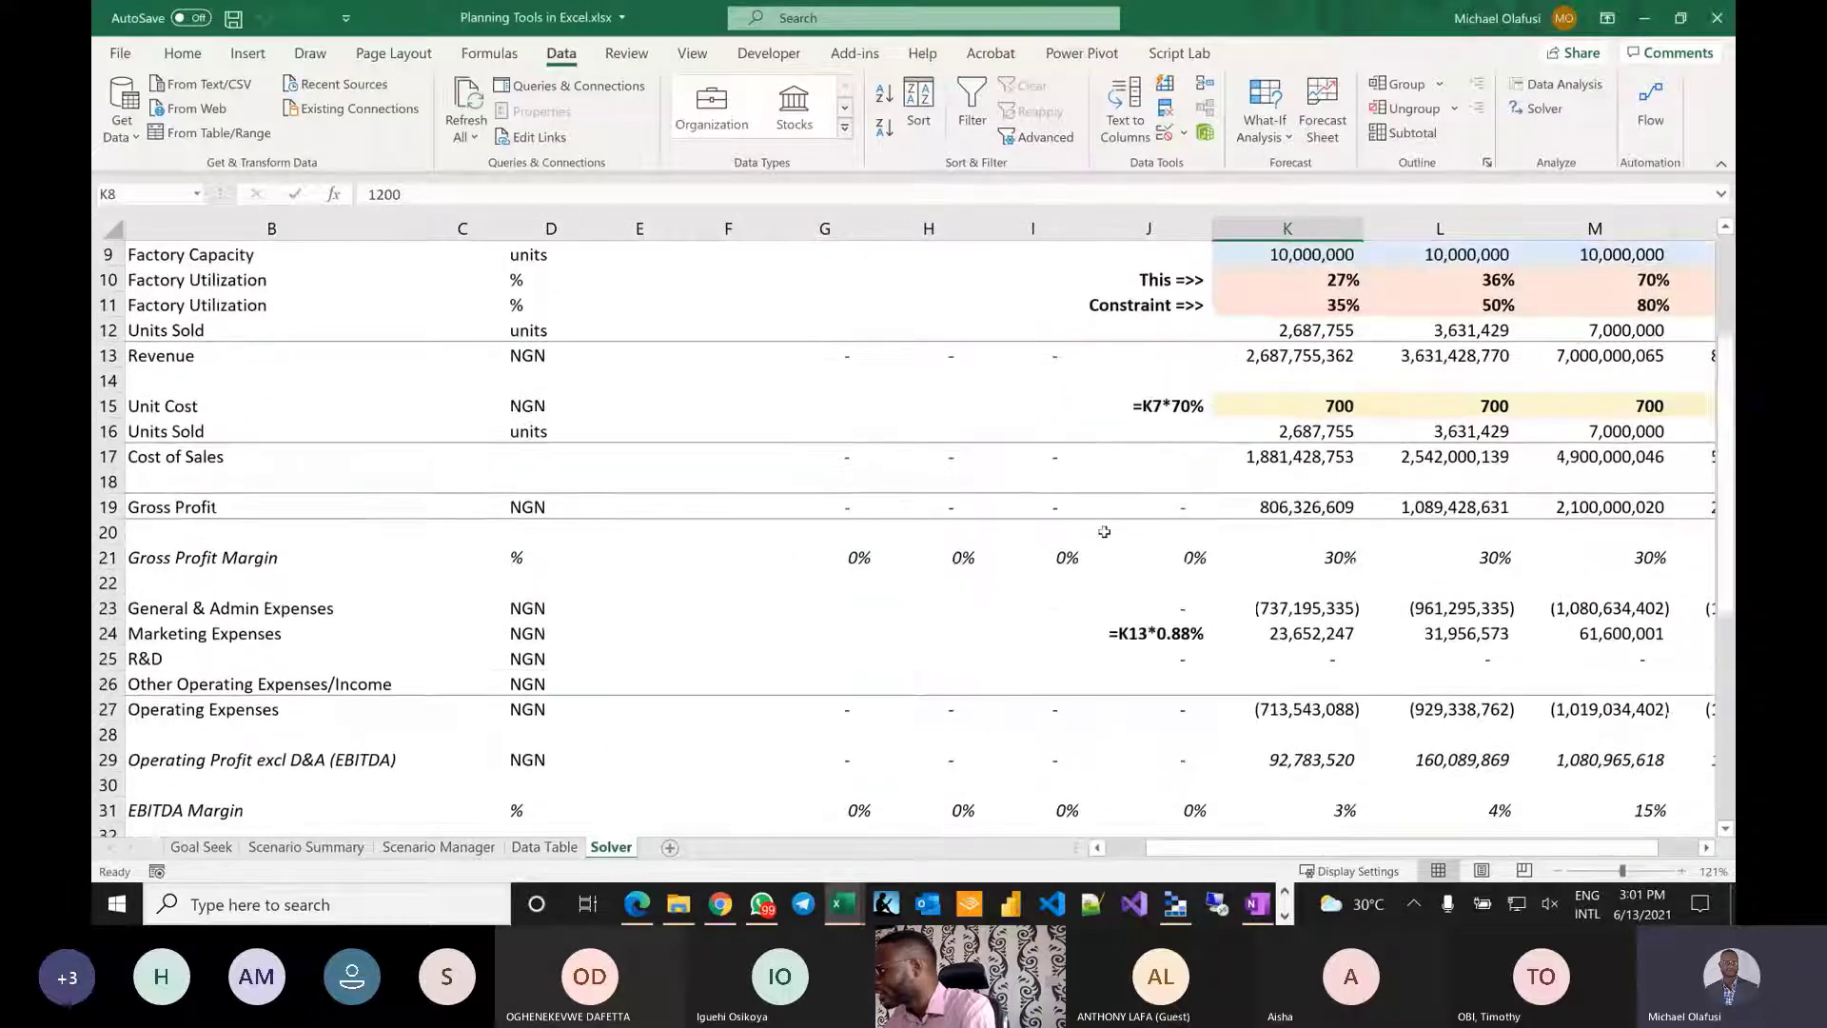
pyautogui.scroll(-9, 1104, 532)
pyautogui.click(1460, 565)
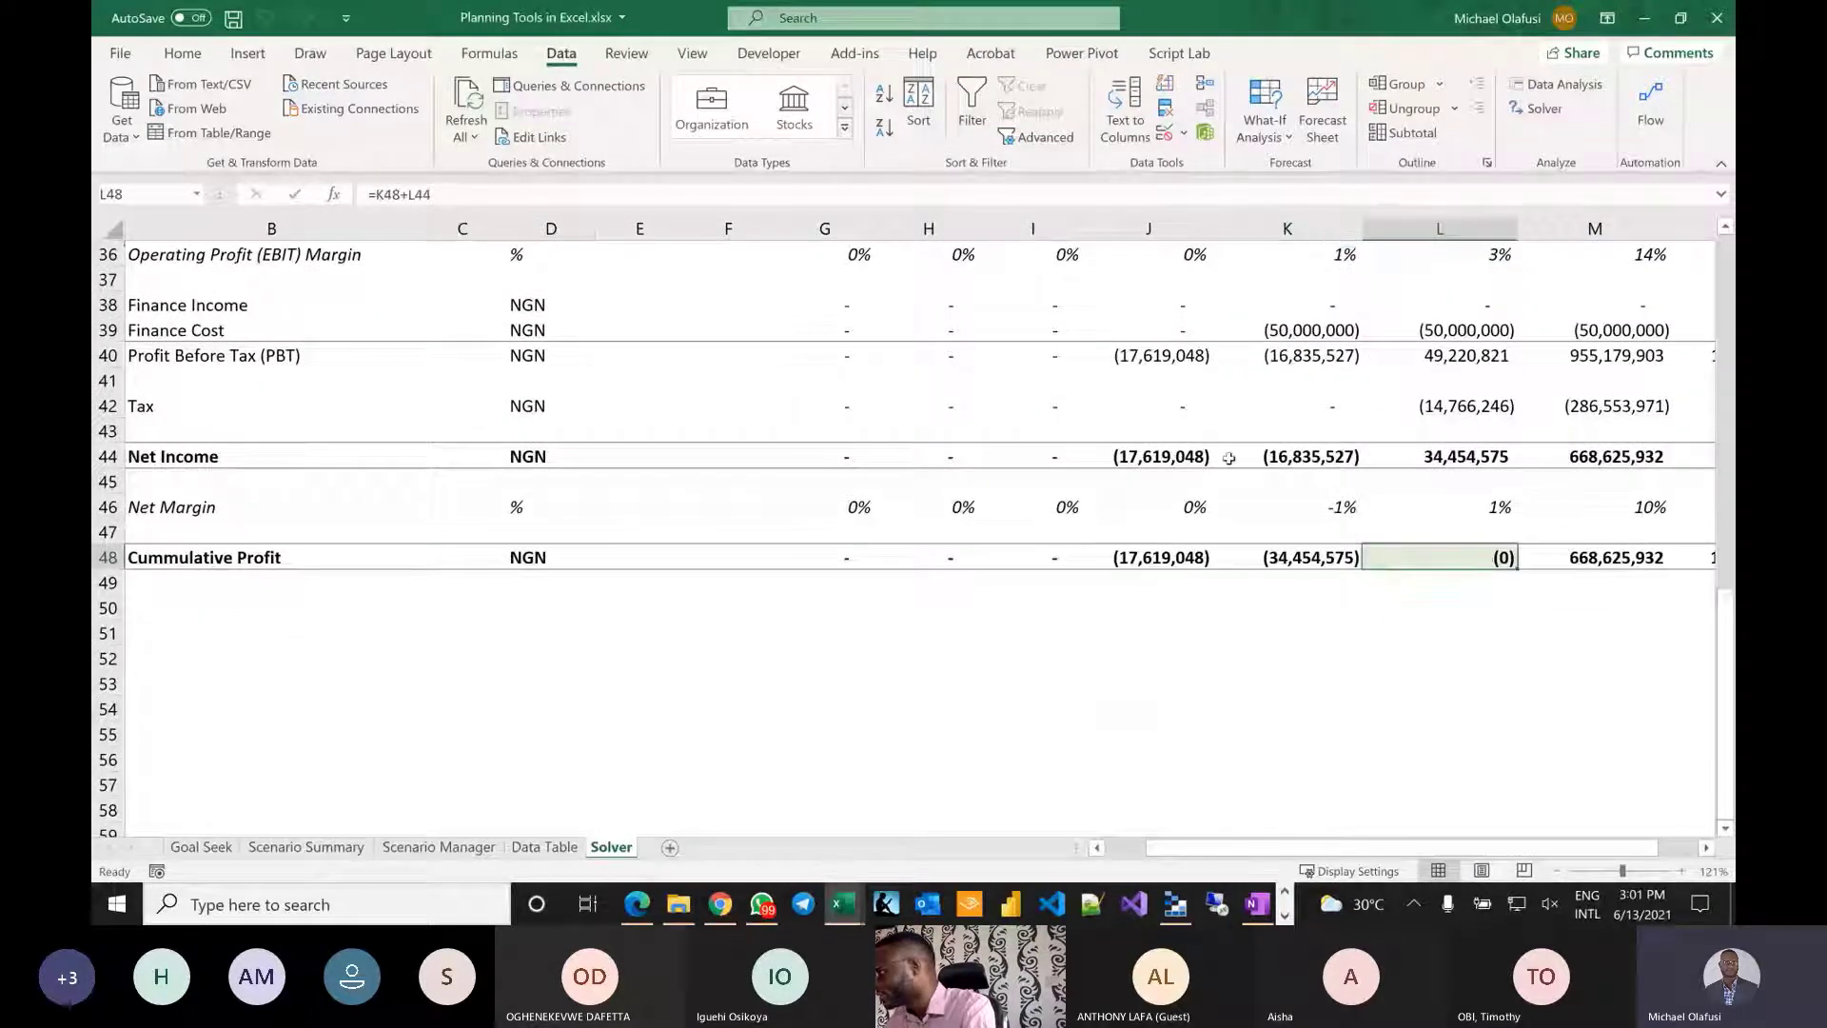
pyautogui.scroll(12, 1228, 457)
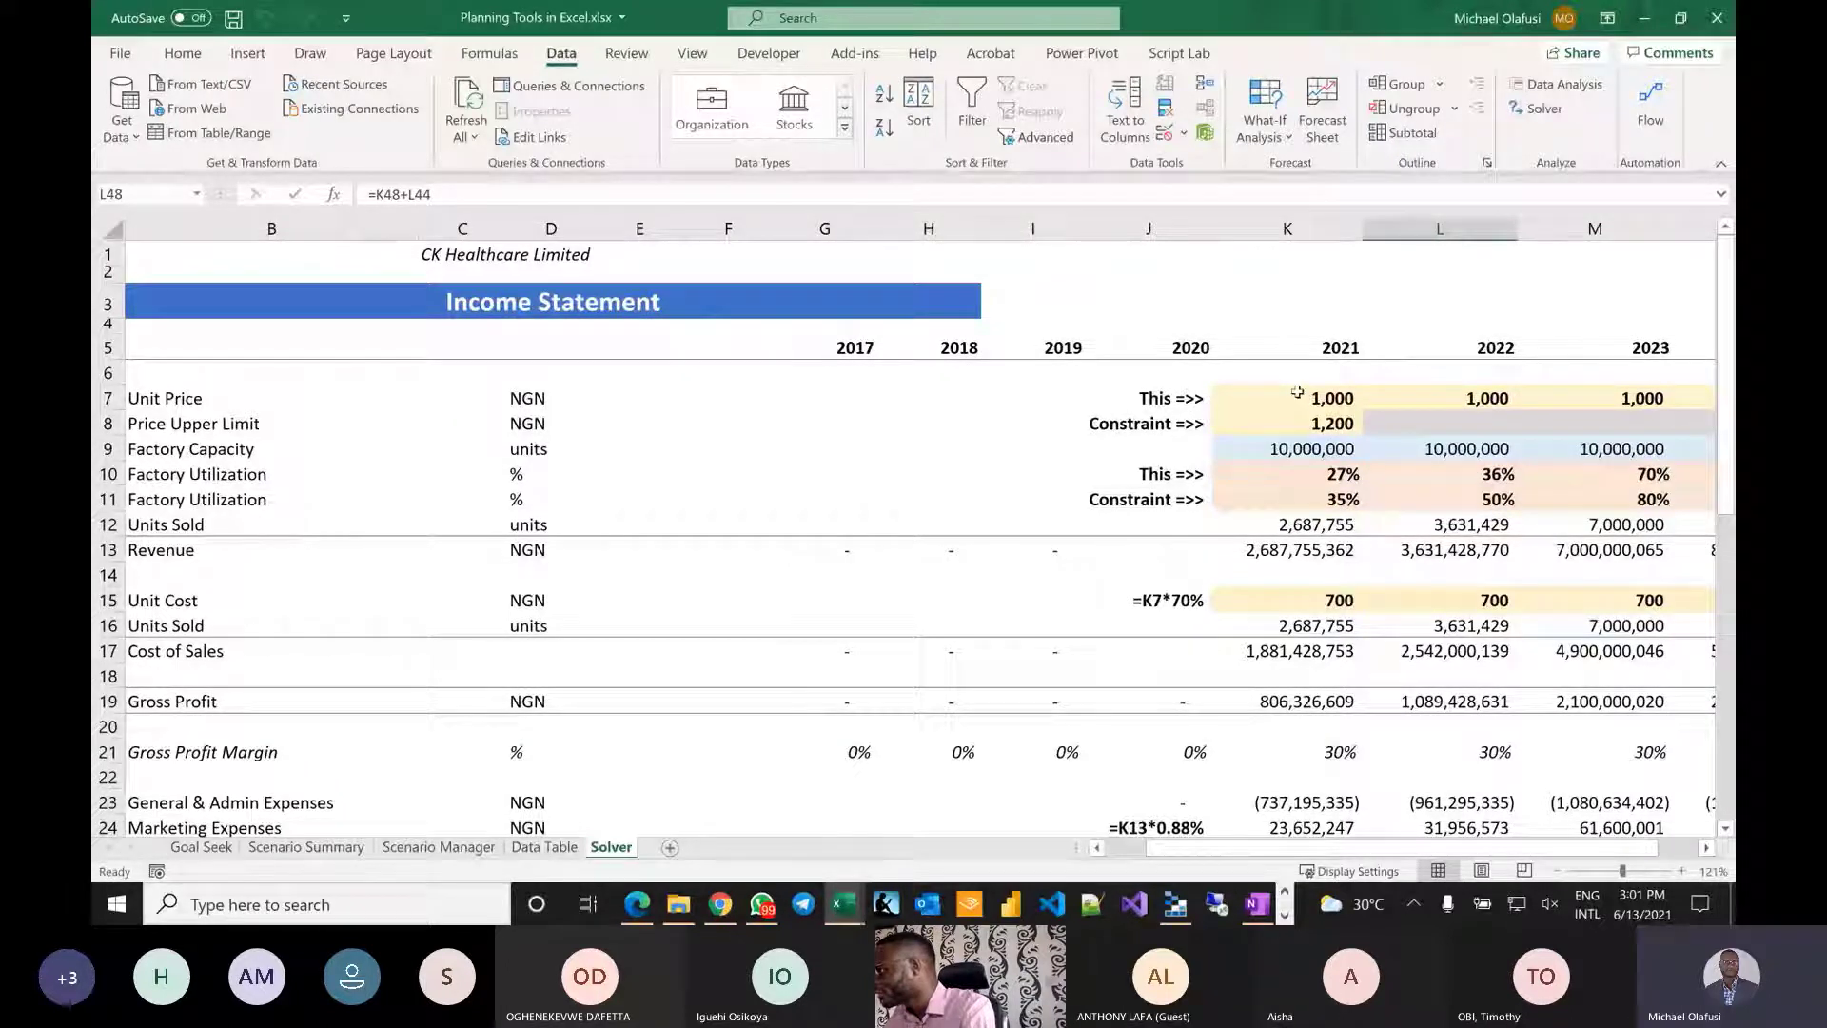
pyautogui.click(1297, 392)
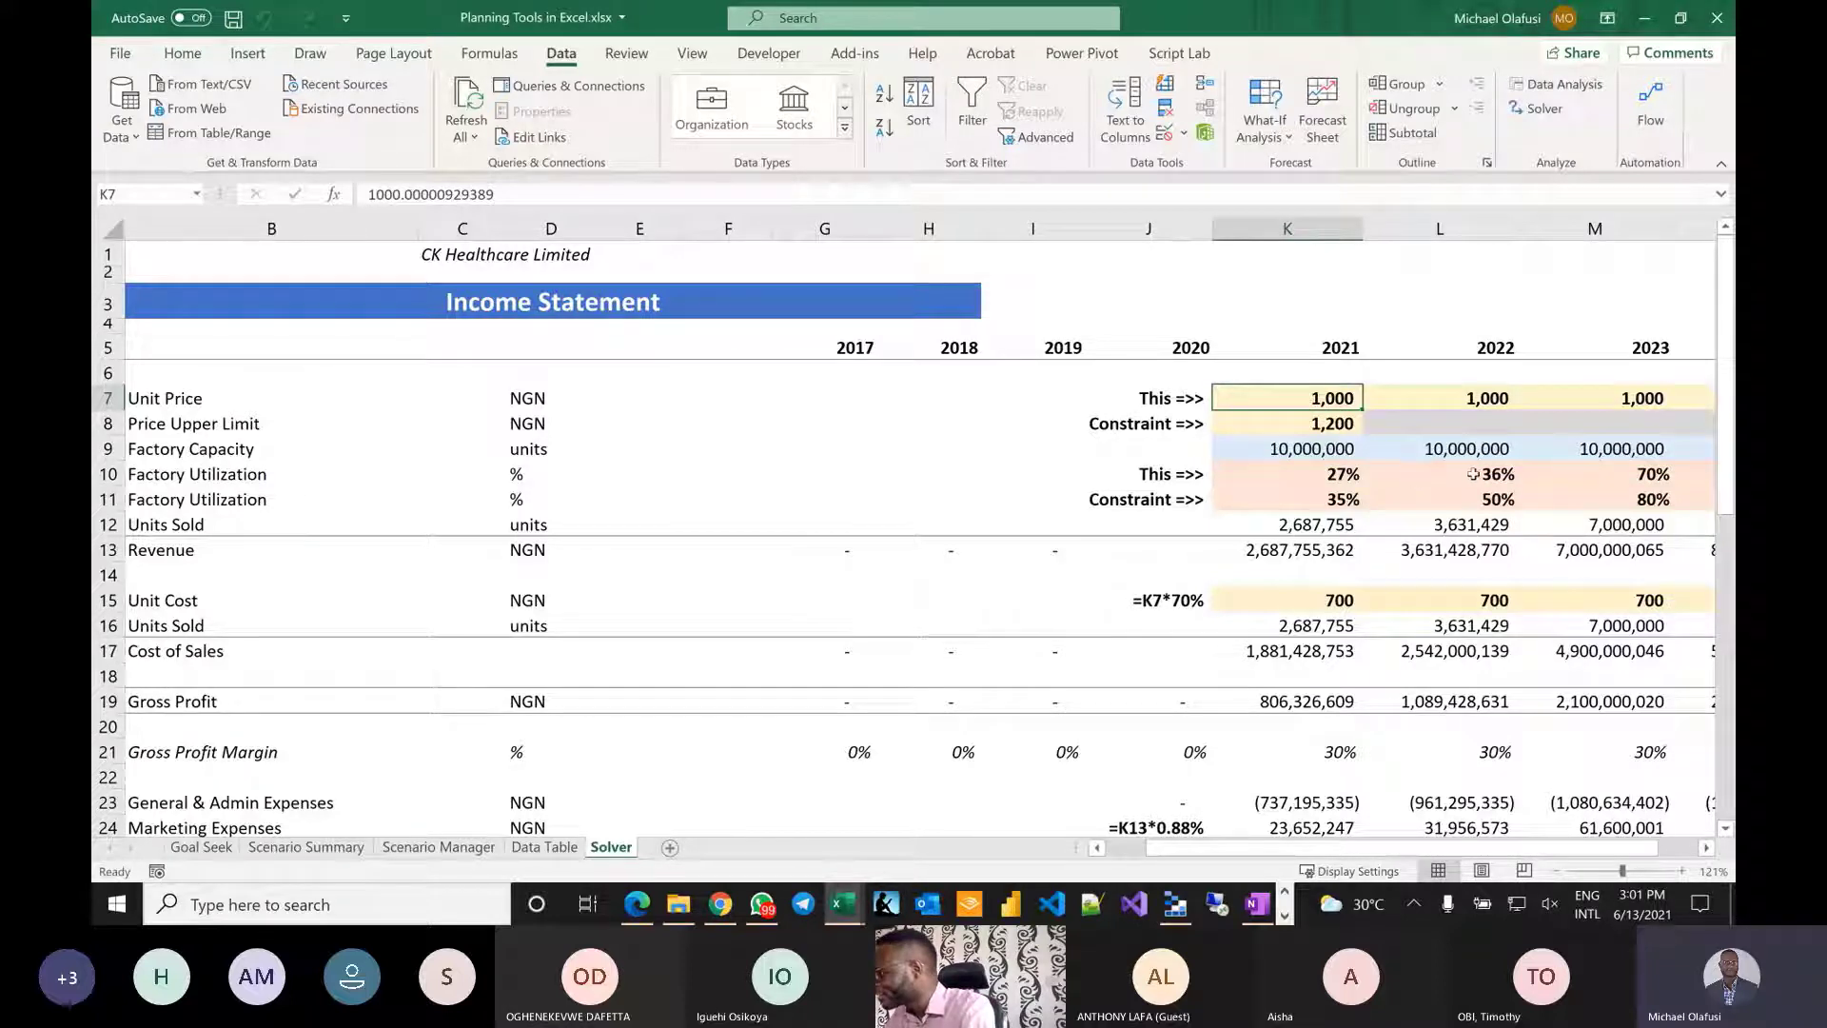
pyautogui.moveTo(1473, 473); pyautogui.dragTo(1309, 487)
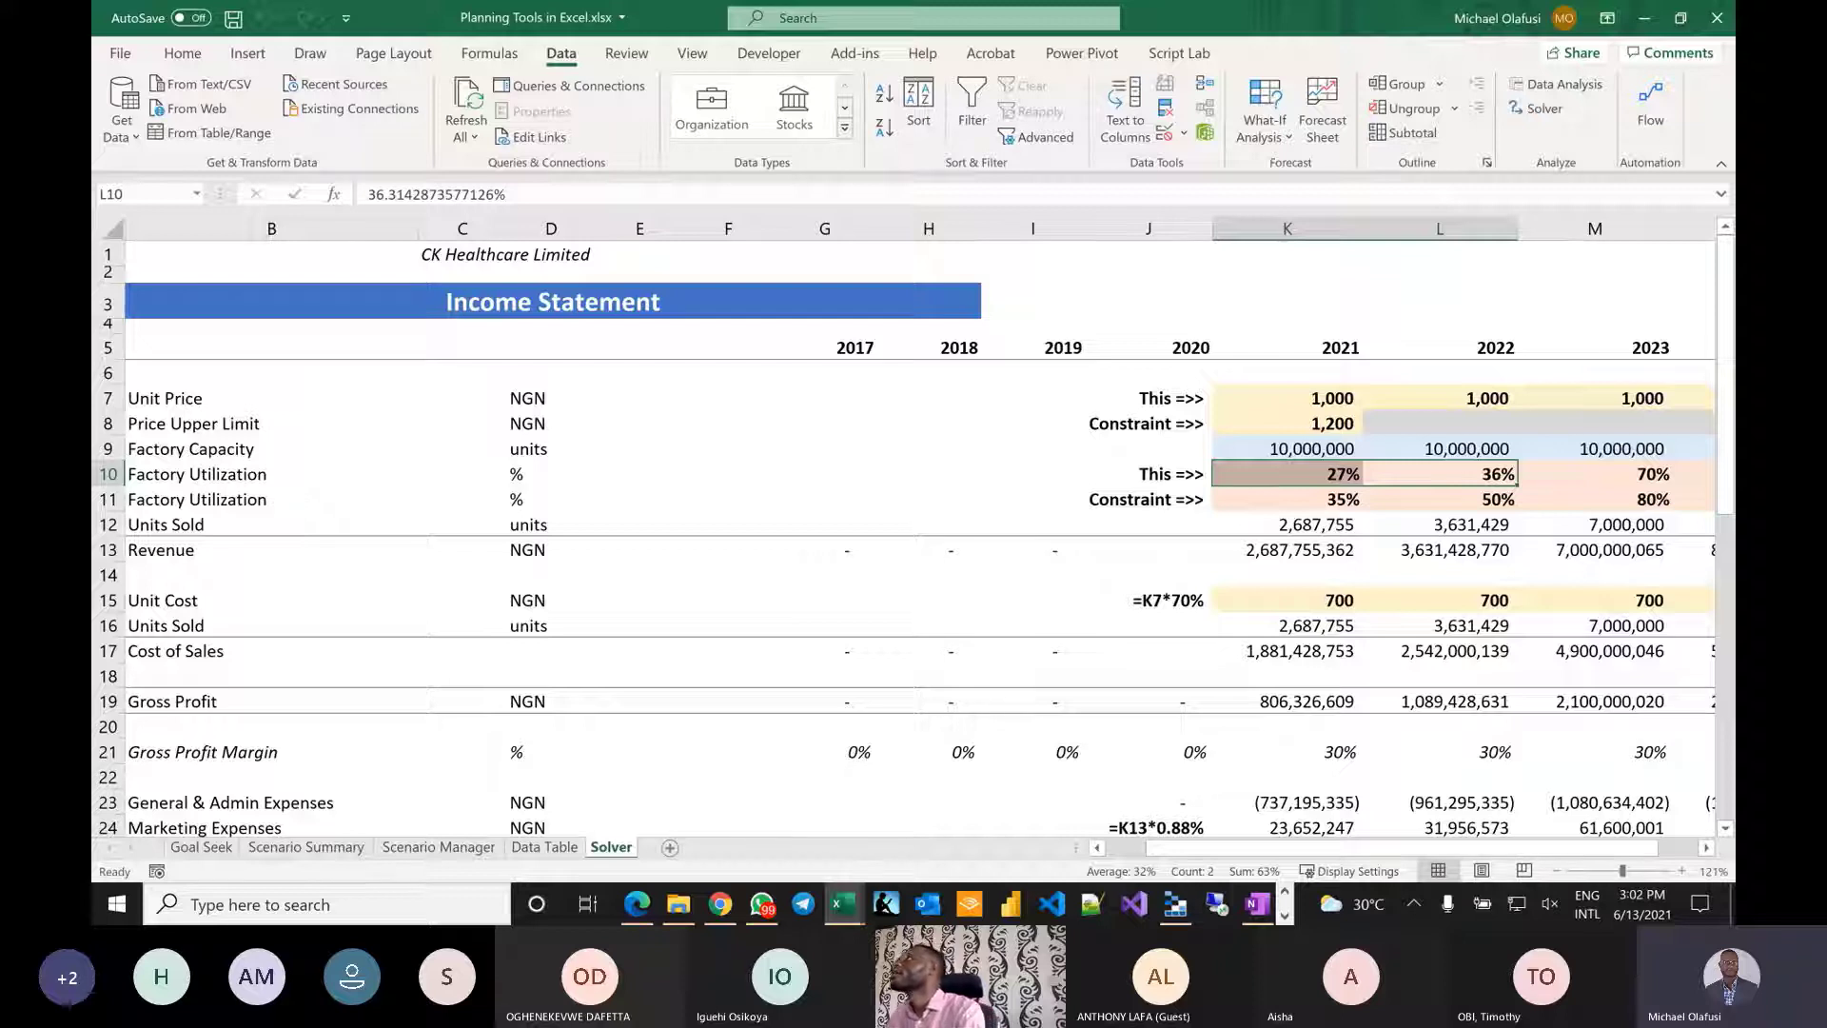
# Switch to Chrome and view the Meetup event page for the Microsoft Excel and Data Analysis Office Hour.
pyautogui.hotkey('alt', 'Tab')
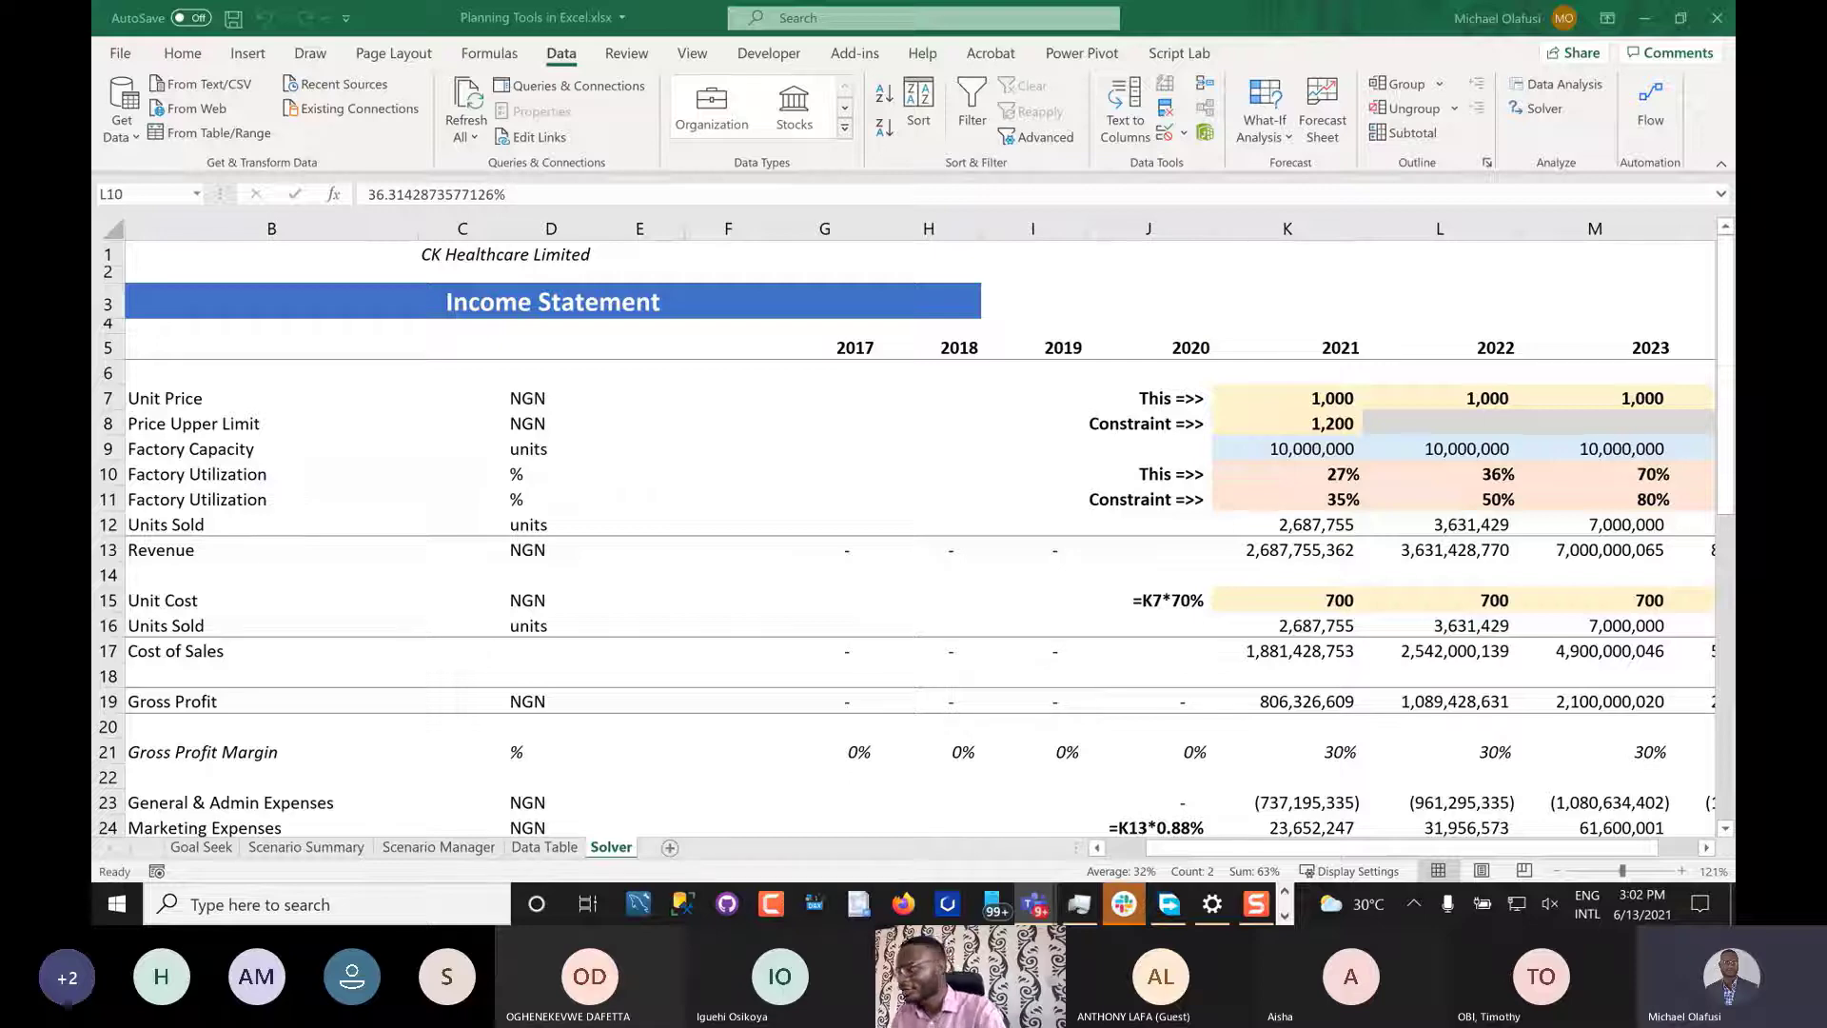
pyautogui.hotkey('alt', 'Tab')
pyautogui.hotkey('alt', 'Tab')
pyautogui.hotkey('alt', 'Tab')
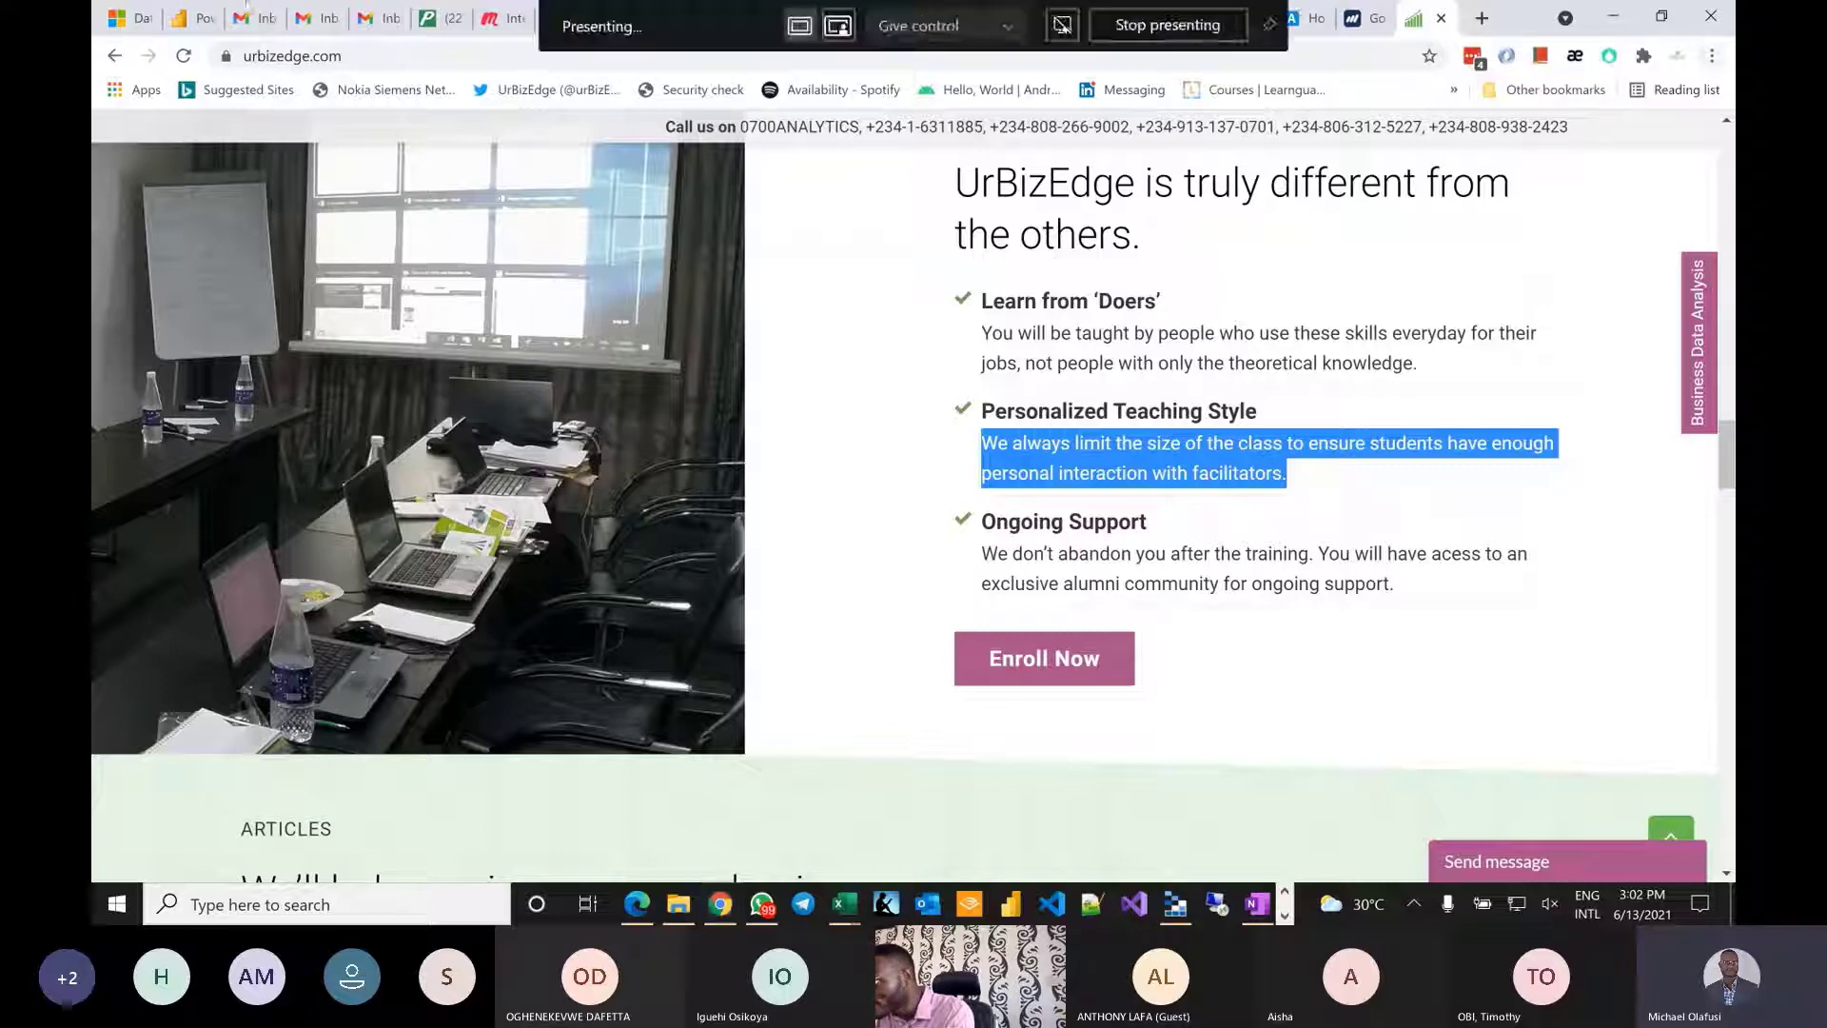
pyautogui.click(692, 23)
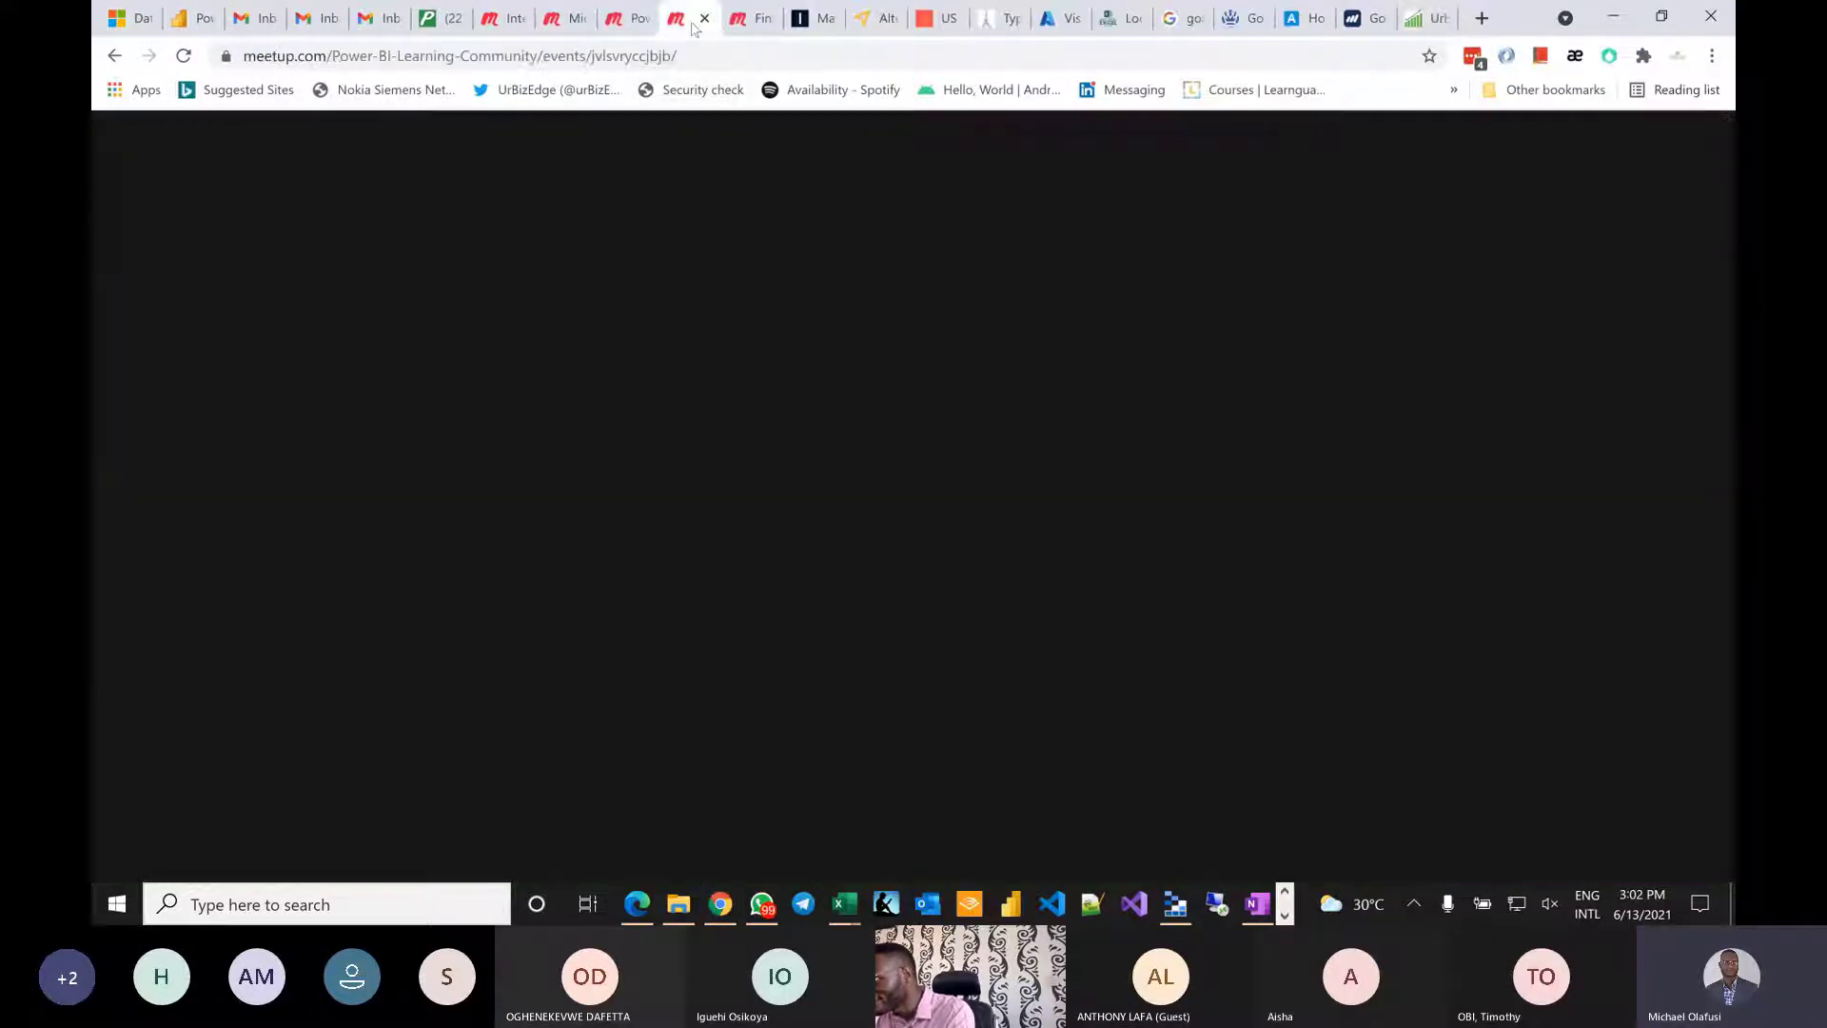
pyautogui.click(557, 18)
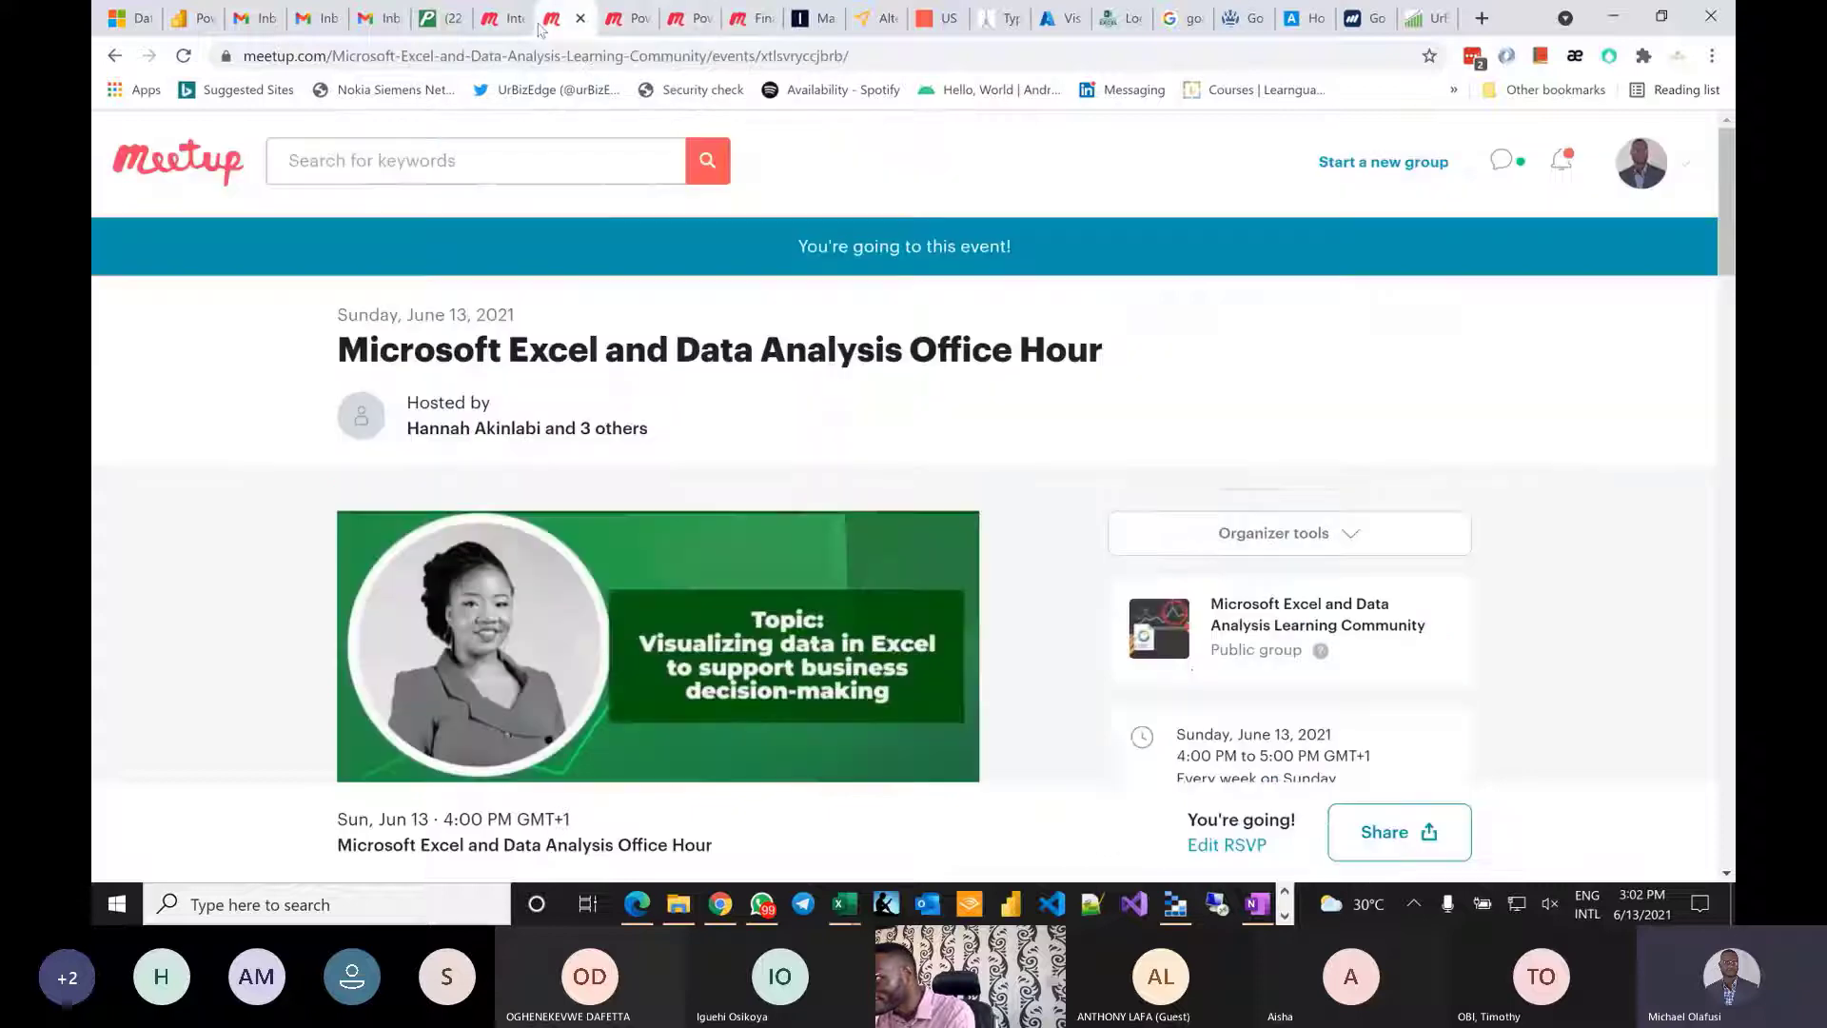
pyautogui.scroll(-3, 275, 564)
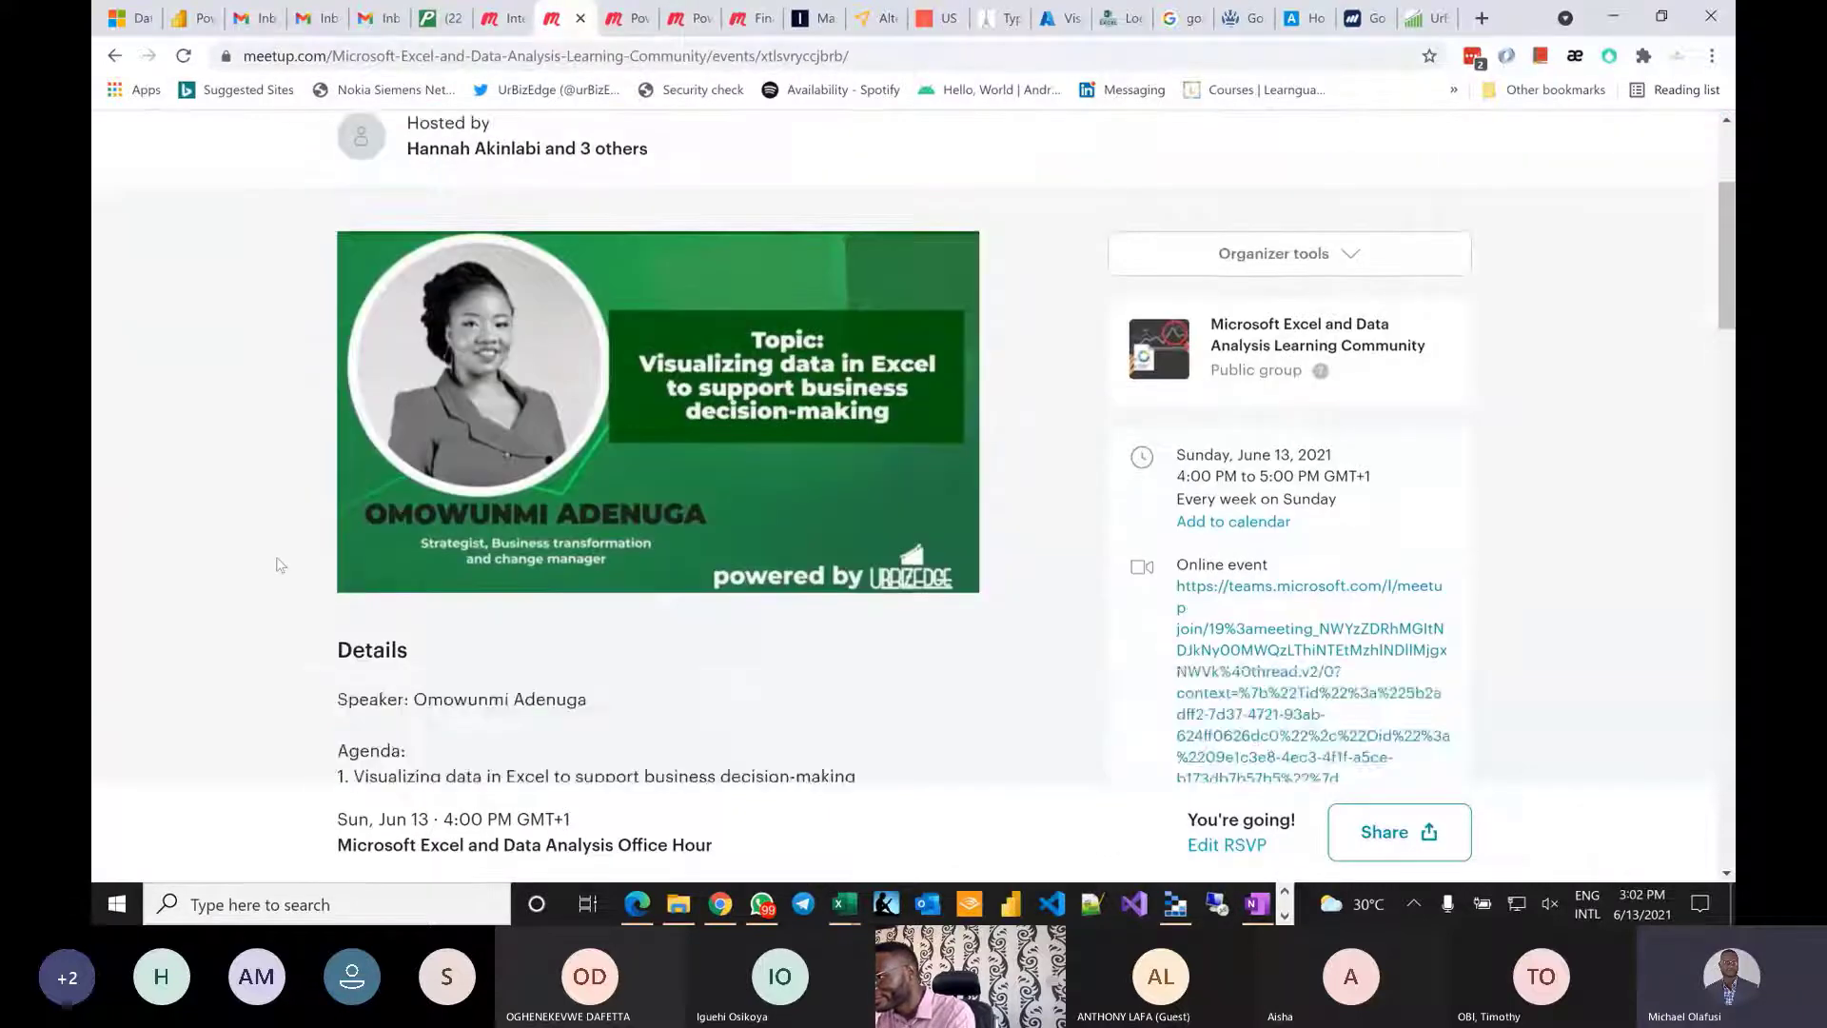